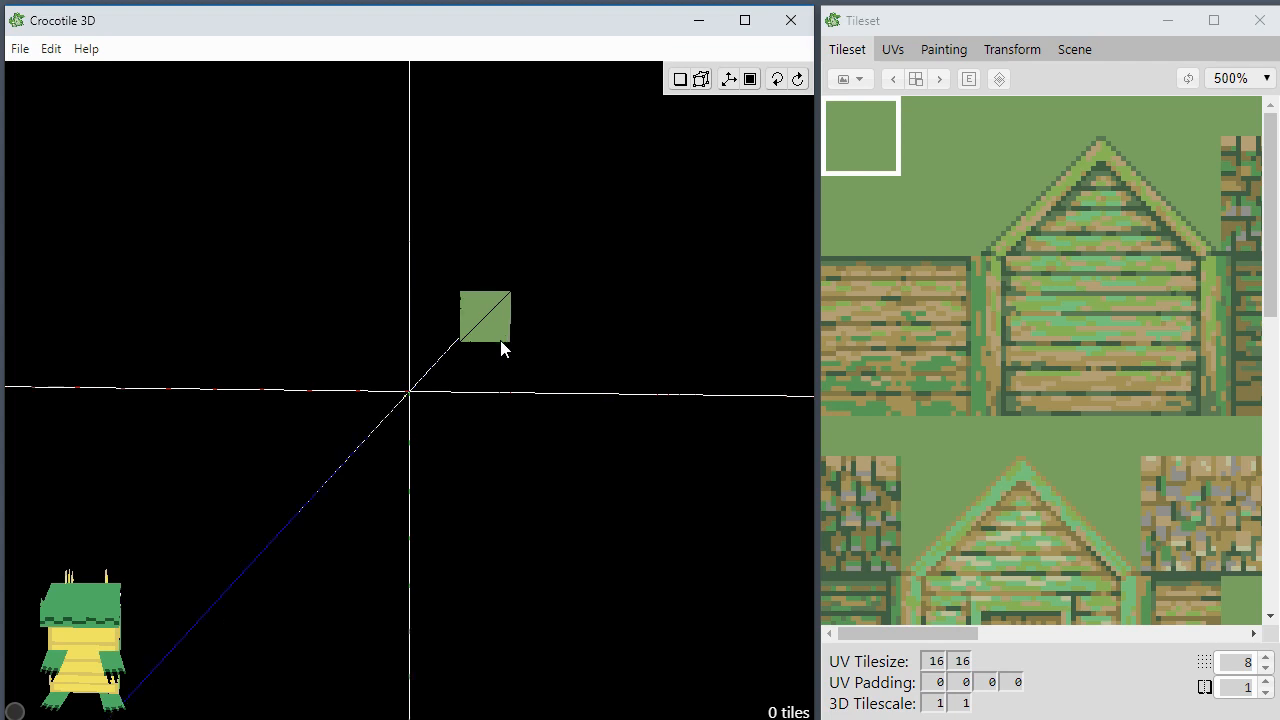
key("space")
right_click_drag(509, 320, 501, 388)
left_click_drag(482, 400, 445, 400)
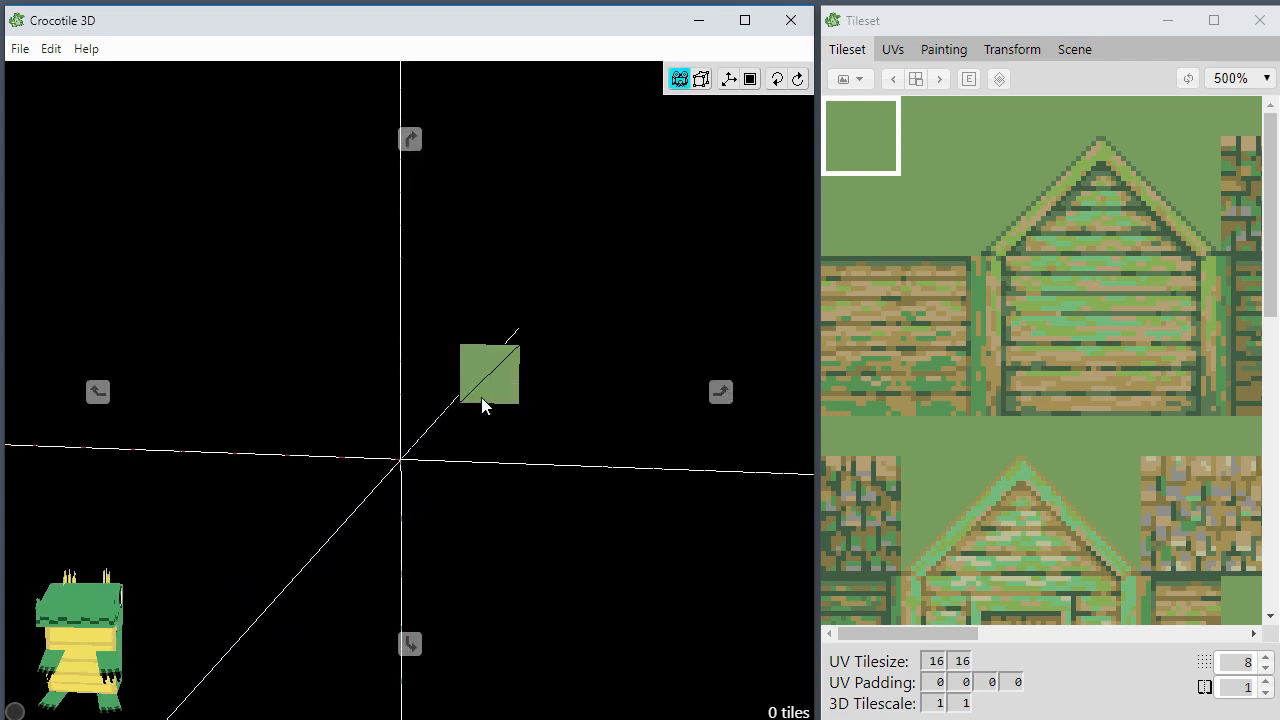
right_click_drag(482, 400, 493, 352)
mouse_move(488, 406)
left_mouse_down()
mouse_move(460, 412)
mouse_move(482, 420)
left_mouse_up()
key("space")
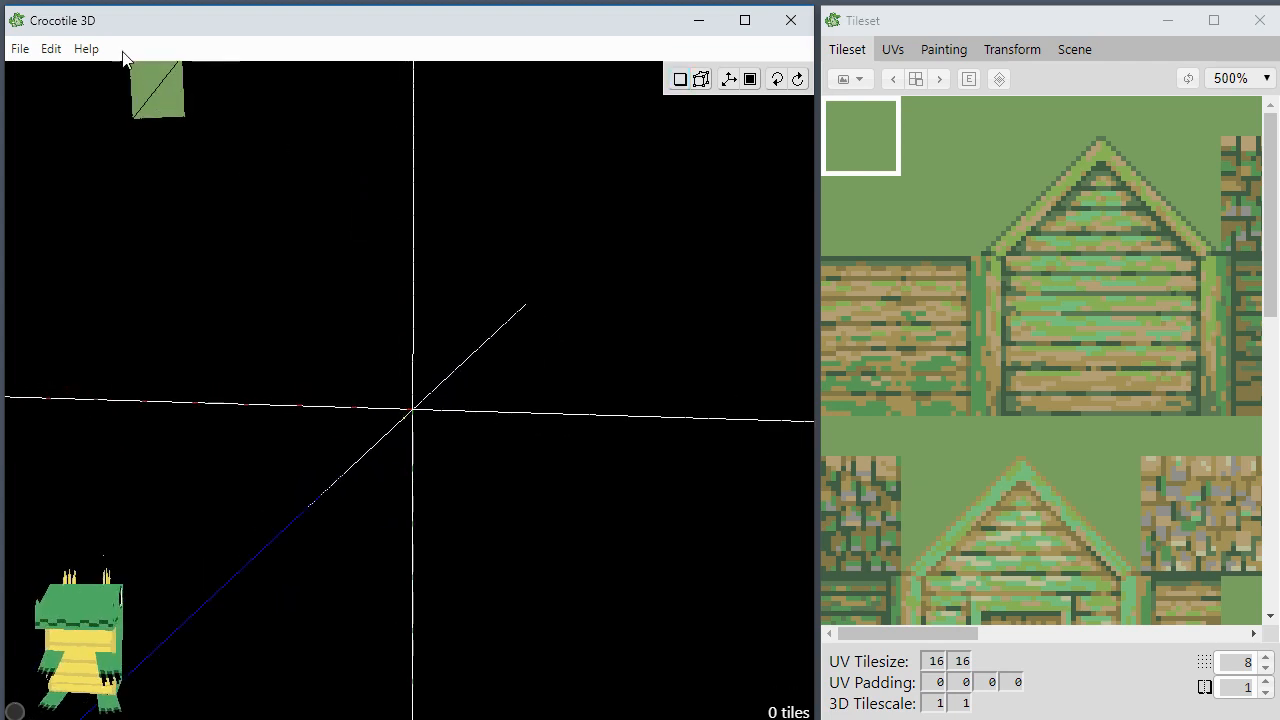
Step: Load the human26 scene from the recently used scenes
left_click(21, 50)
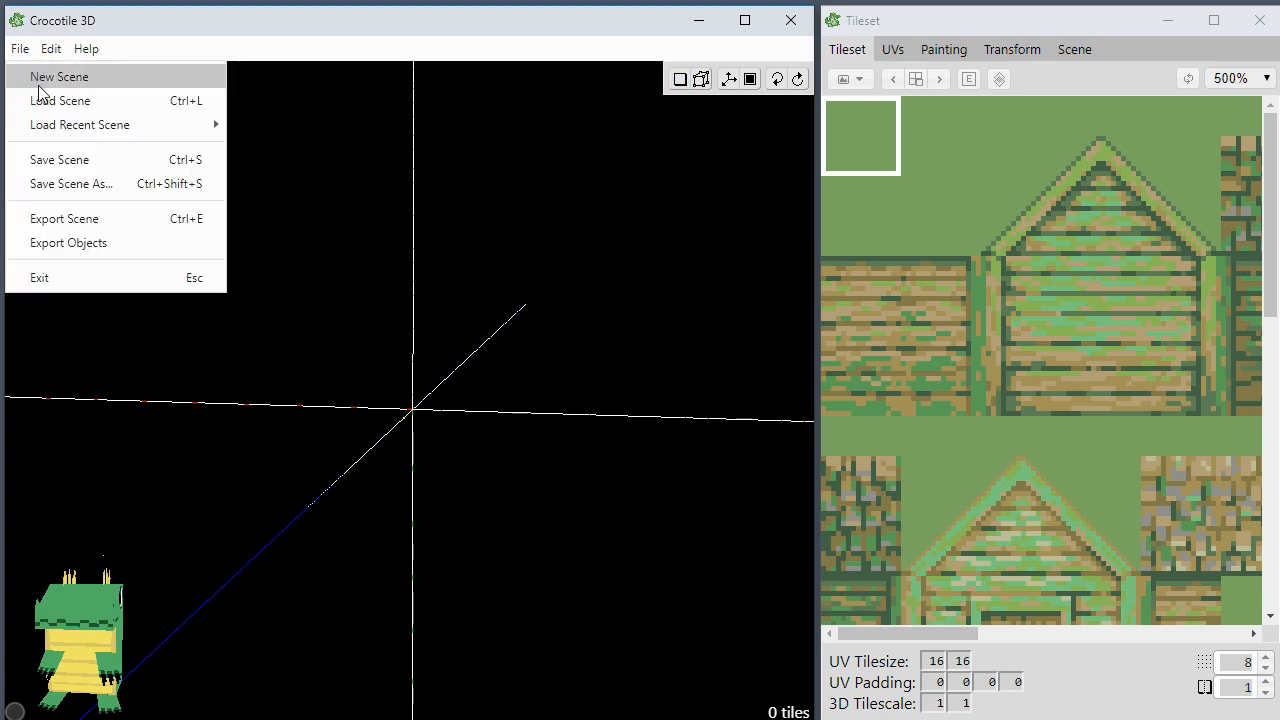
mouse_move(86, 134)
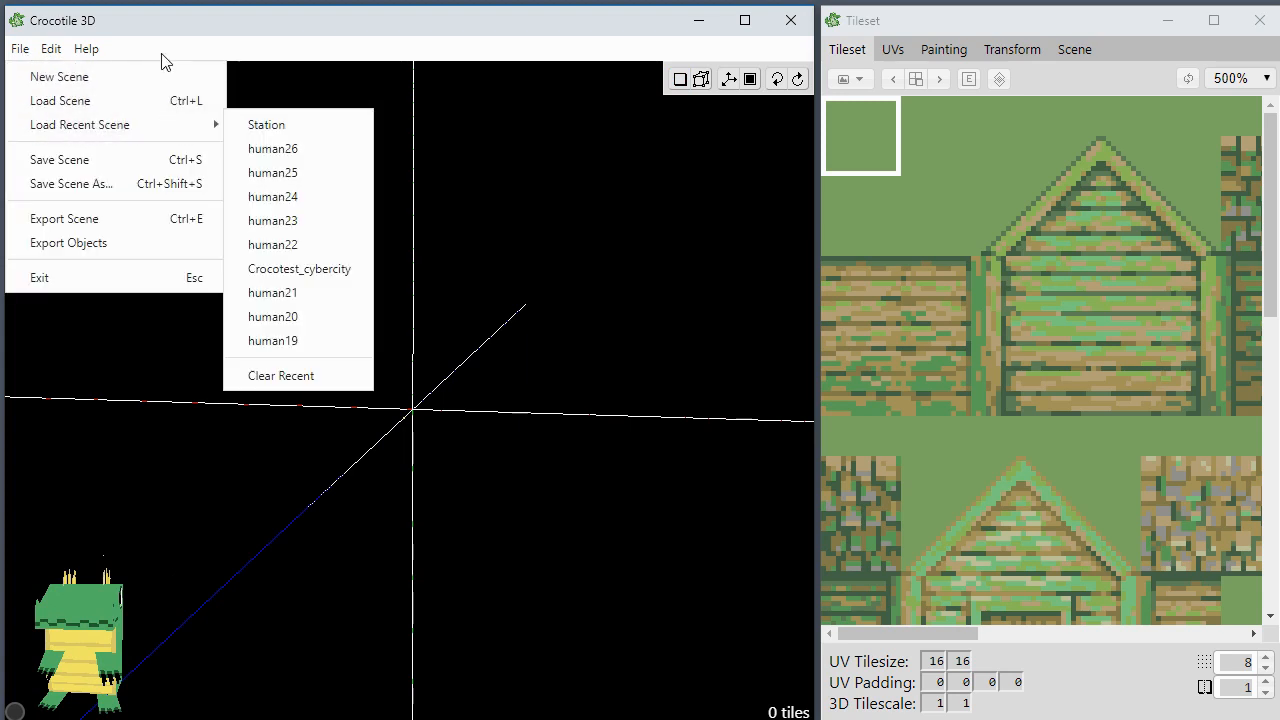
left_click(189, 39)
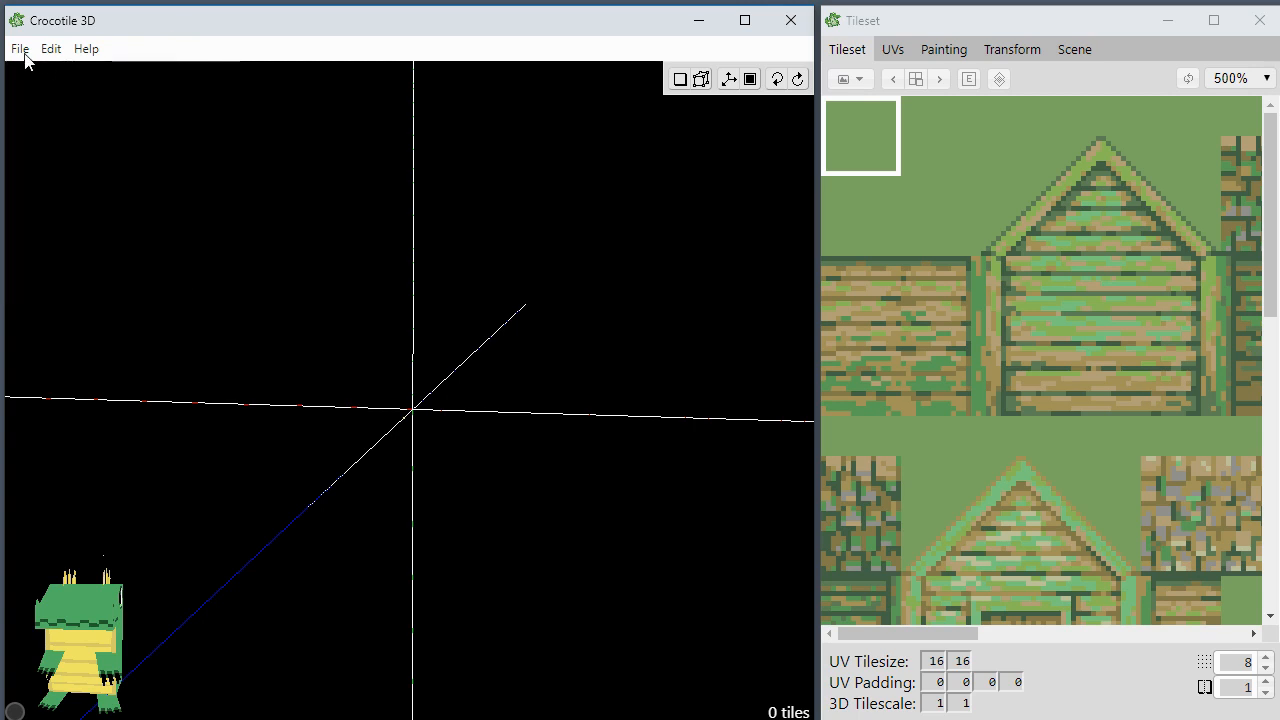
left_click(21, 50)
mouse_move(55, 128)
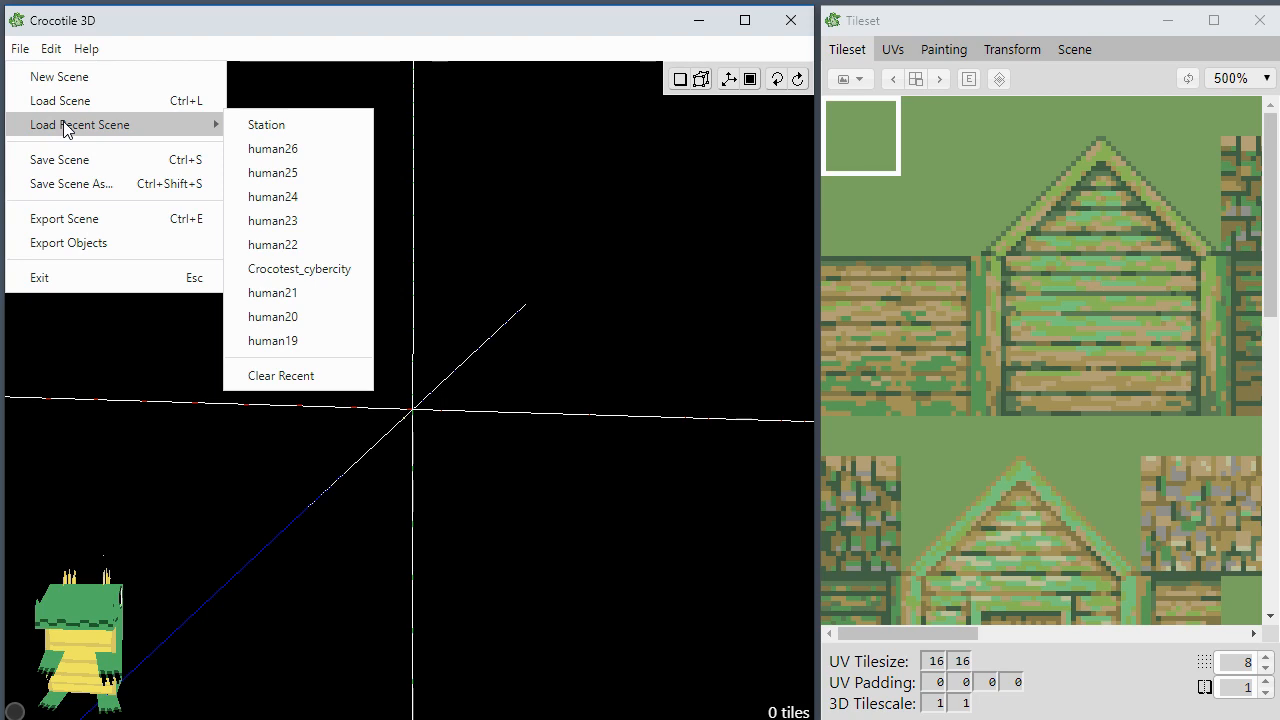
left_click(270, 148)
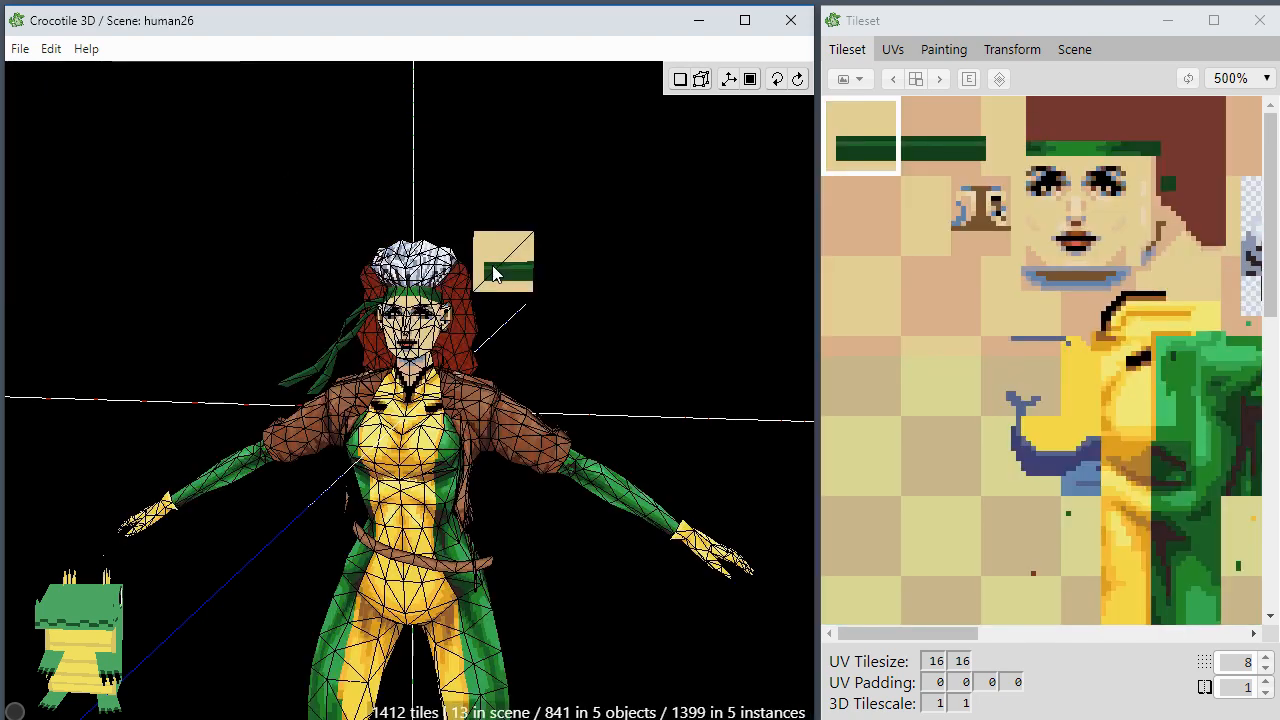
Step: Examine the human26 character model from several angles and close up
key("space")
left_click_drag(494, 271, 410, 271)
key("space")
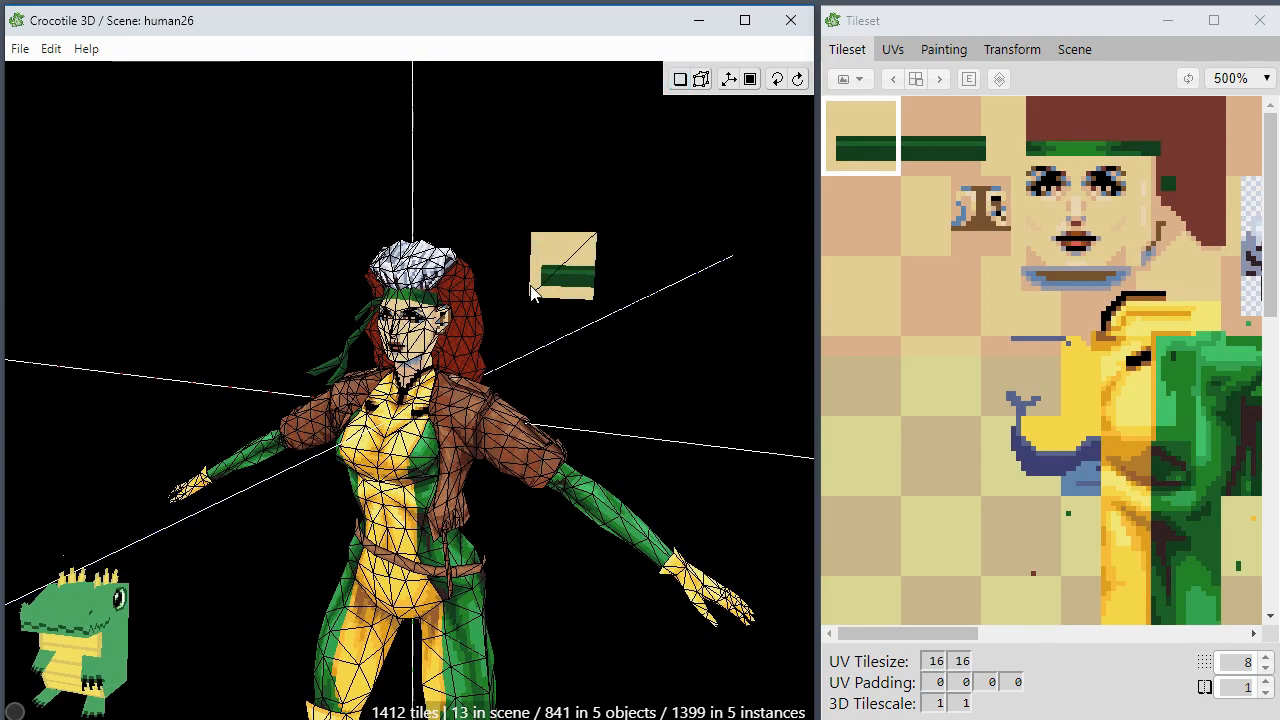
key("space")
left_click_drag(555, 405, 570, 440)
scroll(656, 430, "up", 2)
left_click_drag(480, 440, 590, 446)
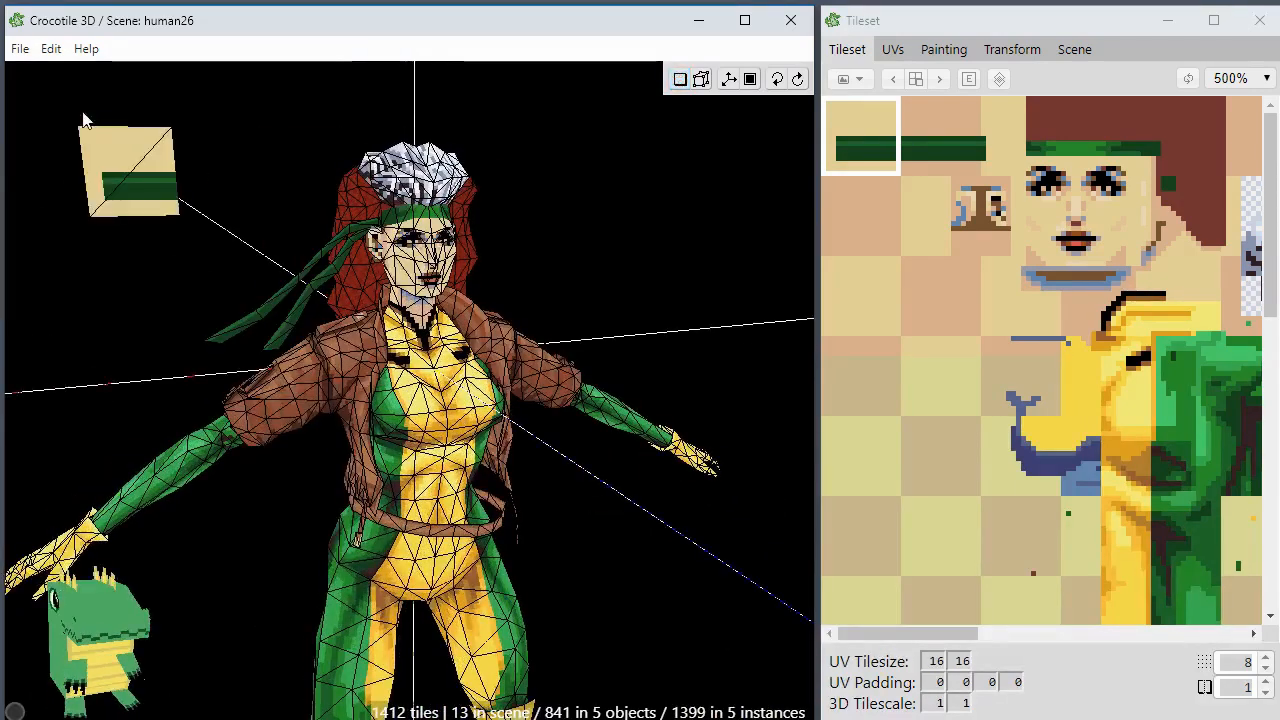
Step: Start a new empty scene with the default tileset
left_click(22, 50)
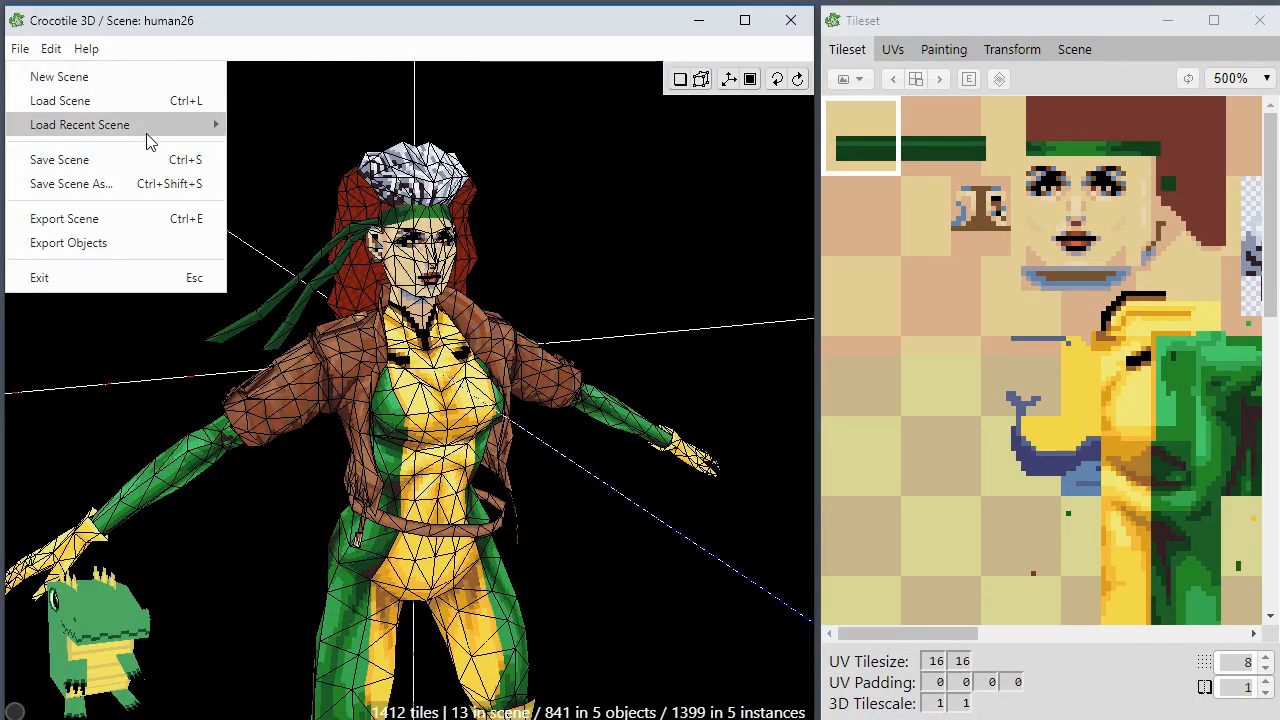
mouse_move(150, 135)
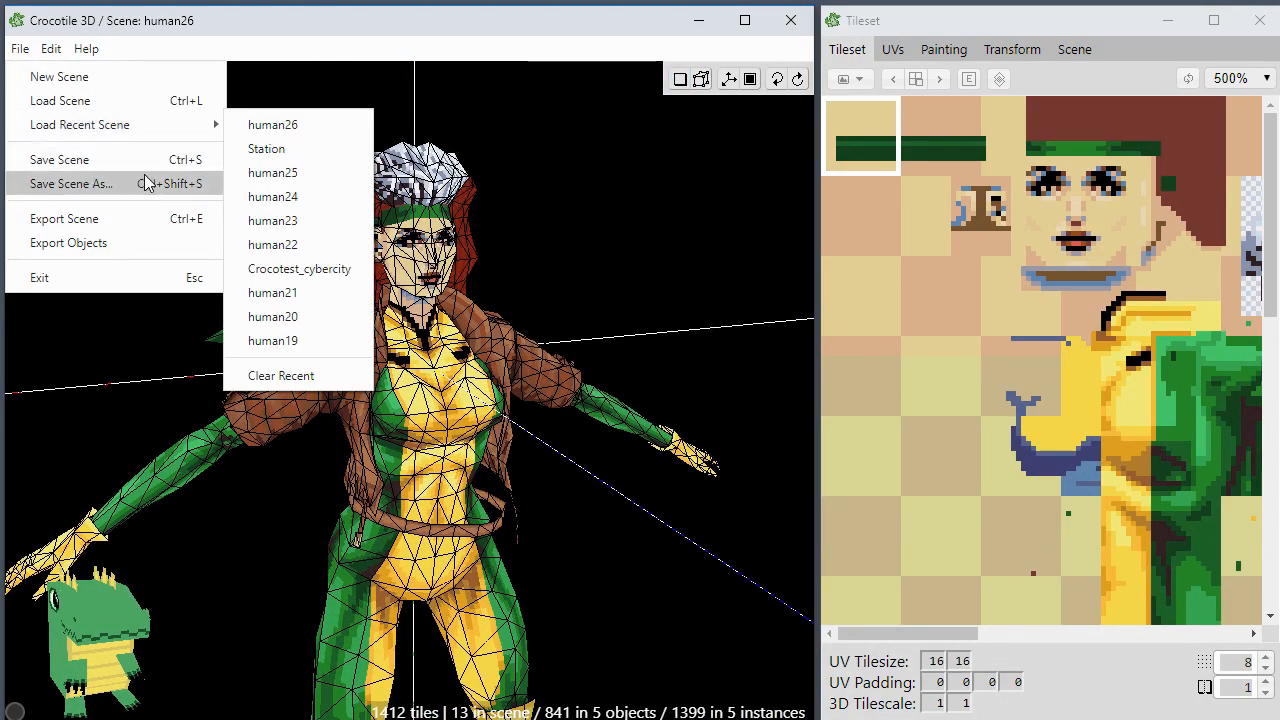
left_click(118, 84)
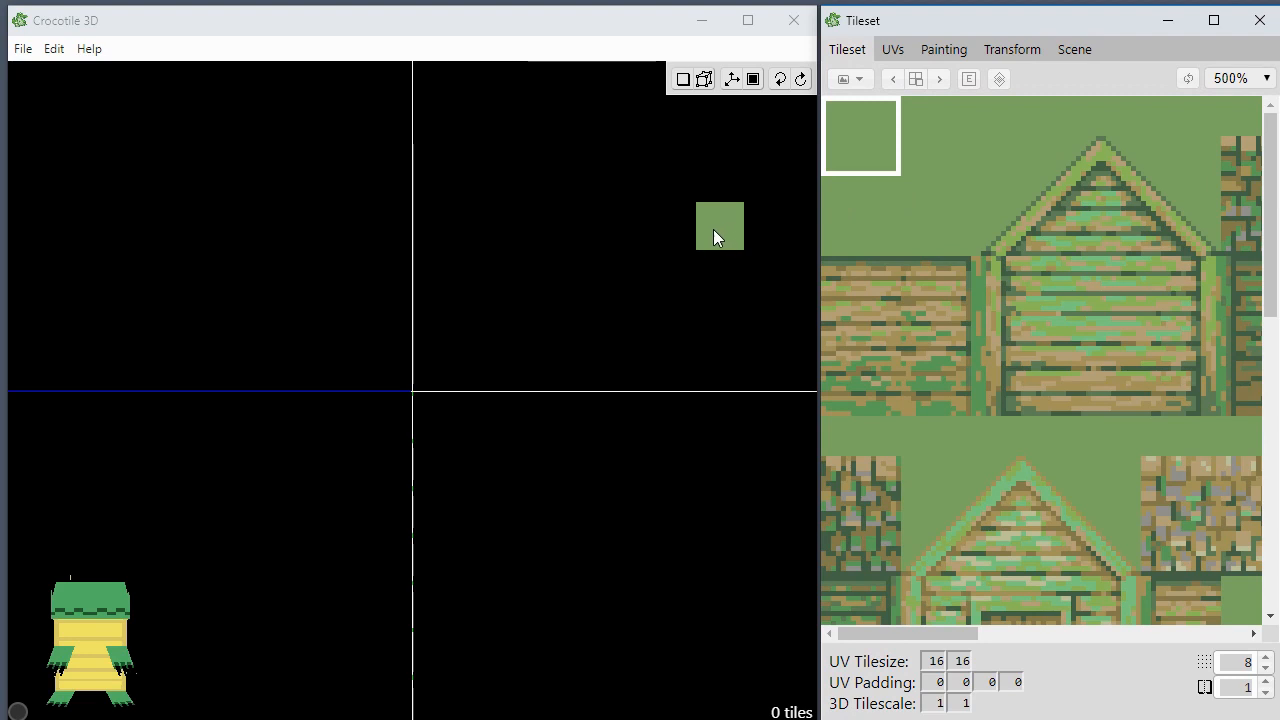
Step: Look at the empty scene's axes and the tile cursor from several viewing angles
key("space")
left_click_drag(582, 299, 524, 338)
key("space")
key("space")
key("space")
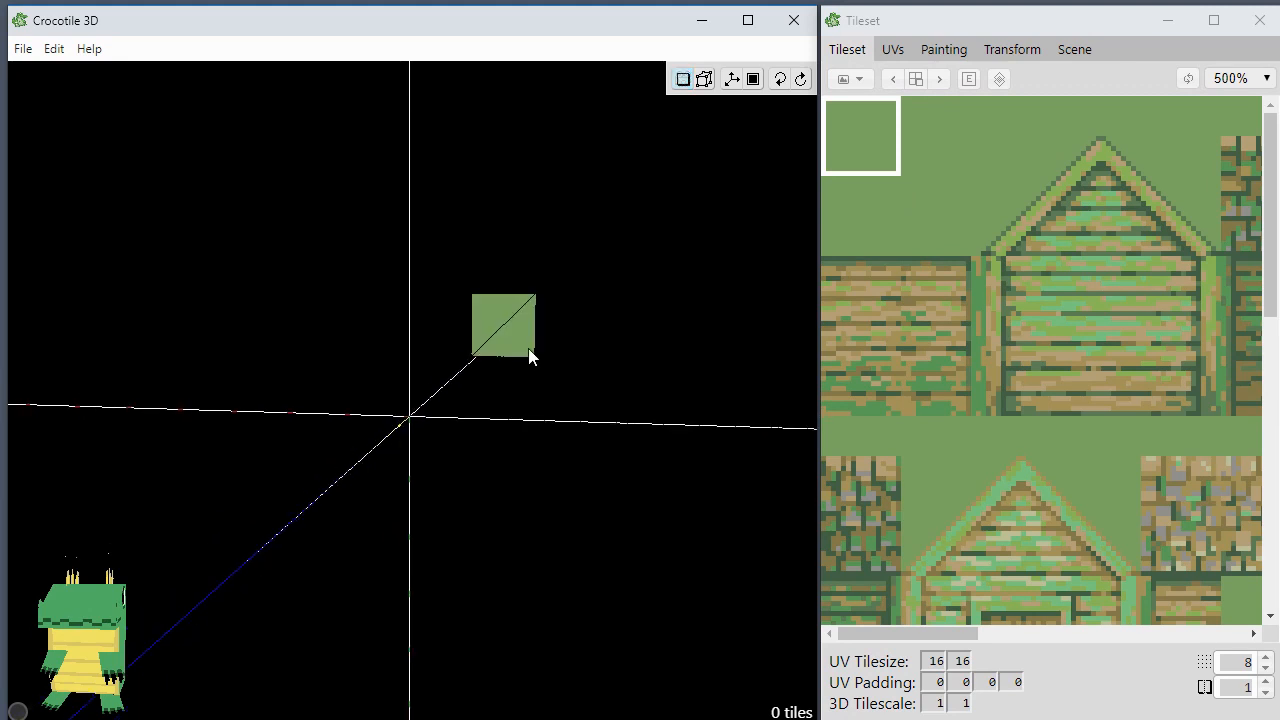
key("space")
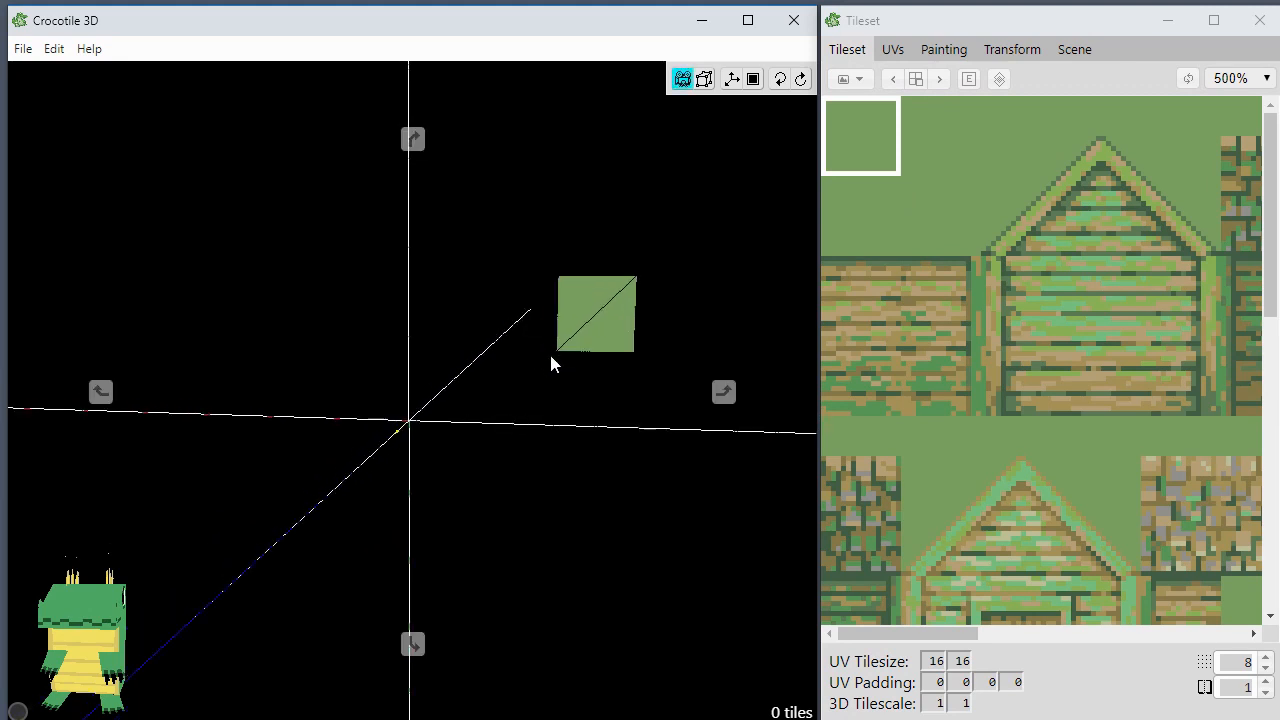
left_click_drag(551, 374, 532, 378)
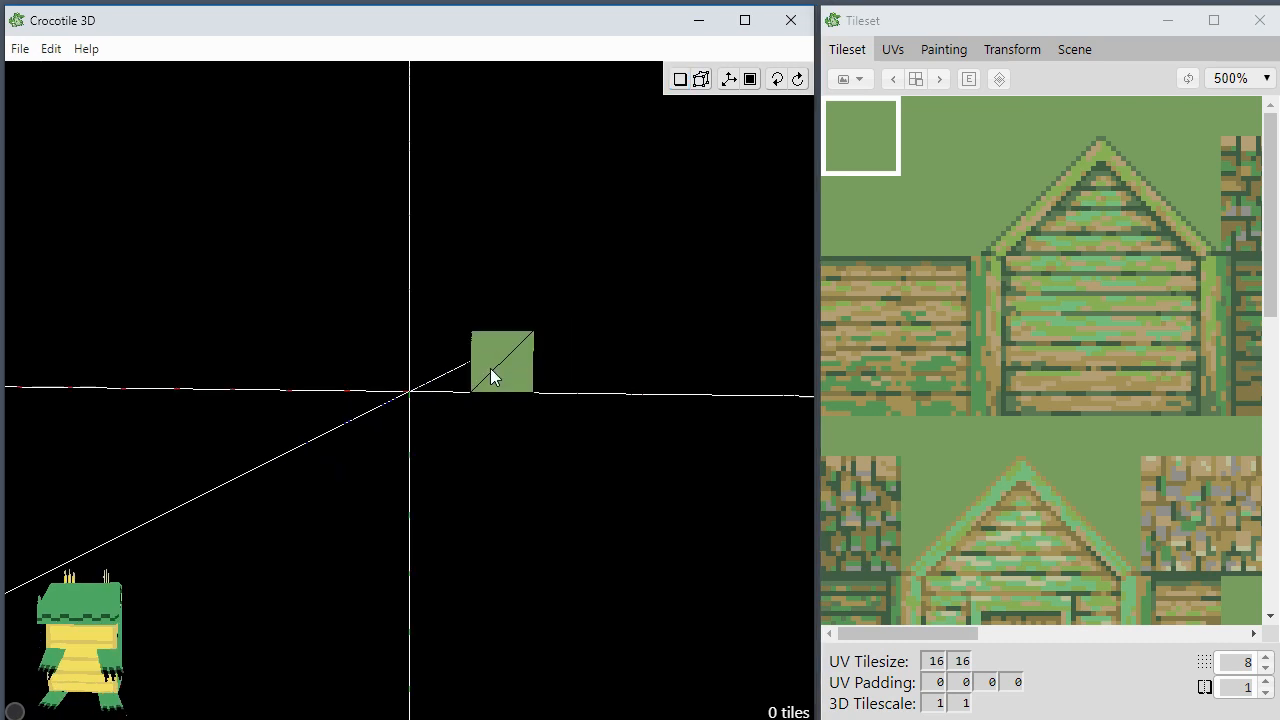
key("space")
right_click_drag(492, 366, 484, 404)
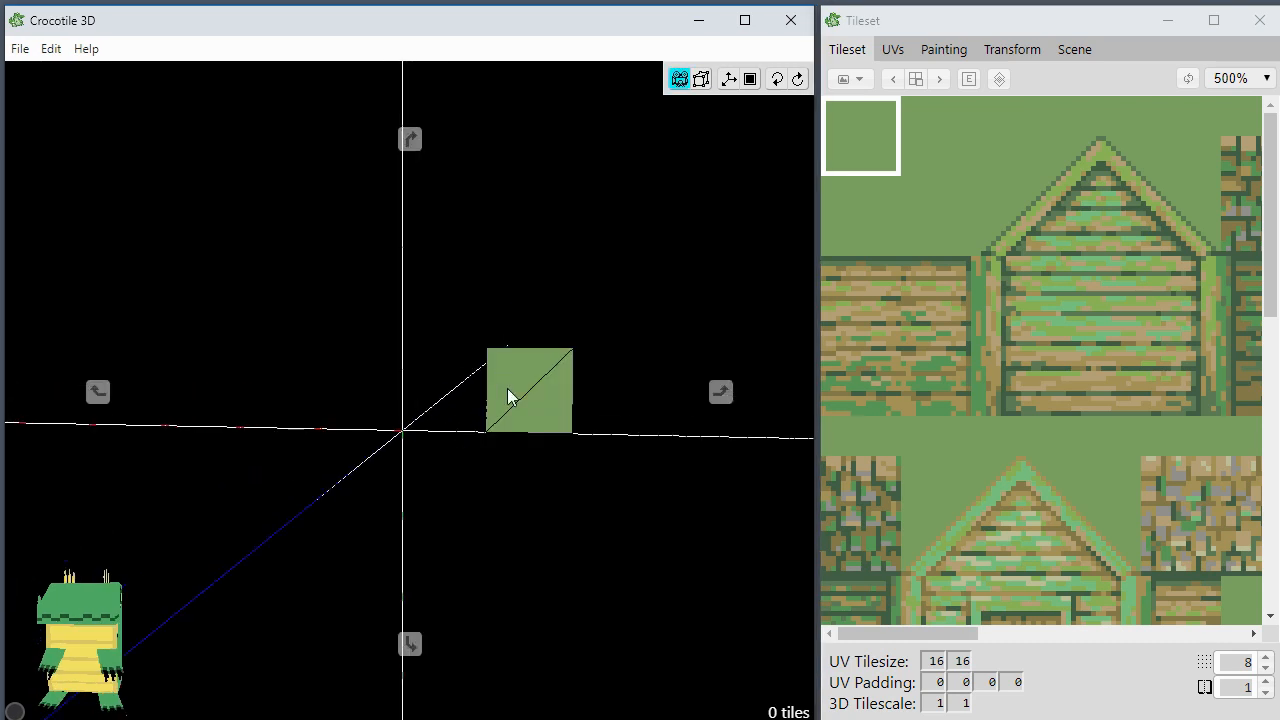
mouse_move(507, 390)
left_mouse_down()
mouse_move(475, 400)
mouse_move(487, 402)
left_mouse_up()
key("space")
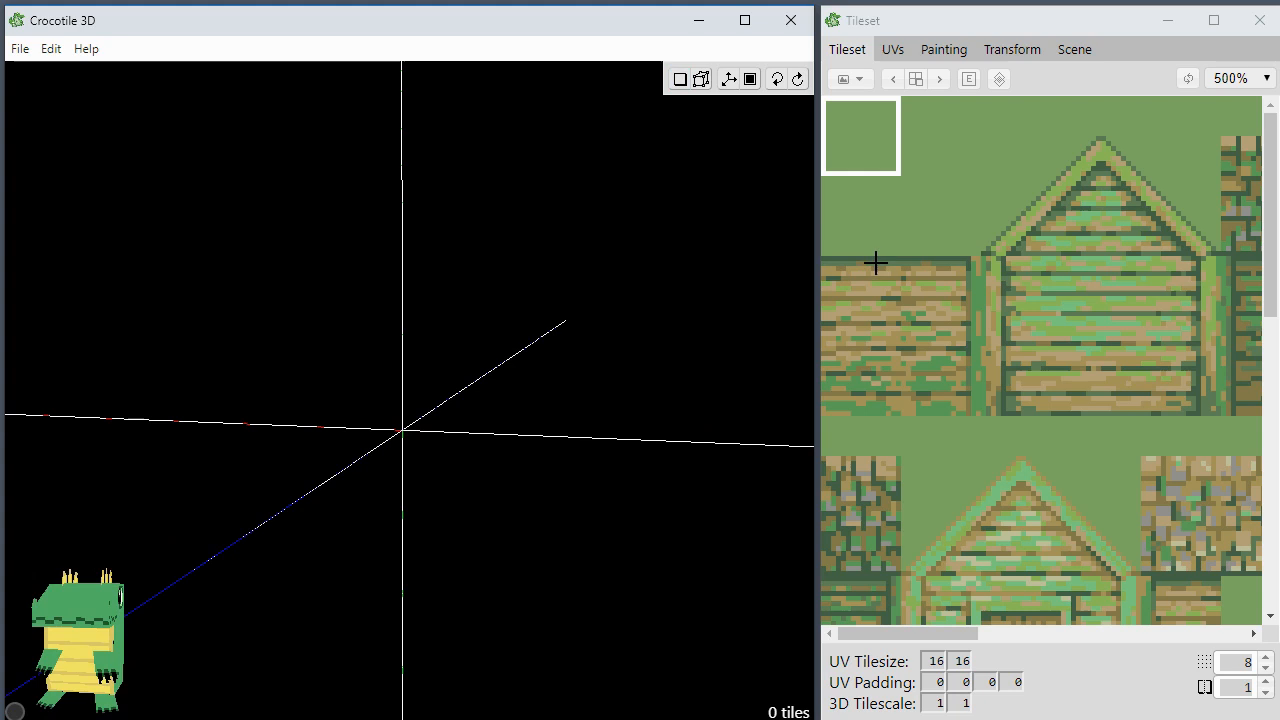
Step: Select the green wood-siding tile from the middle of the upper house wall in the tileset
left_click(914, 226)
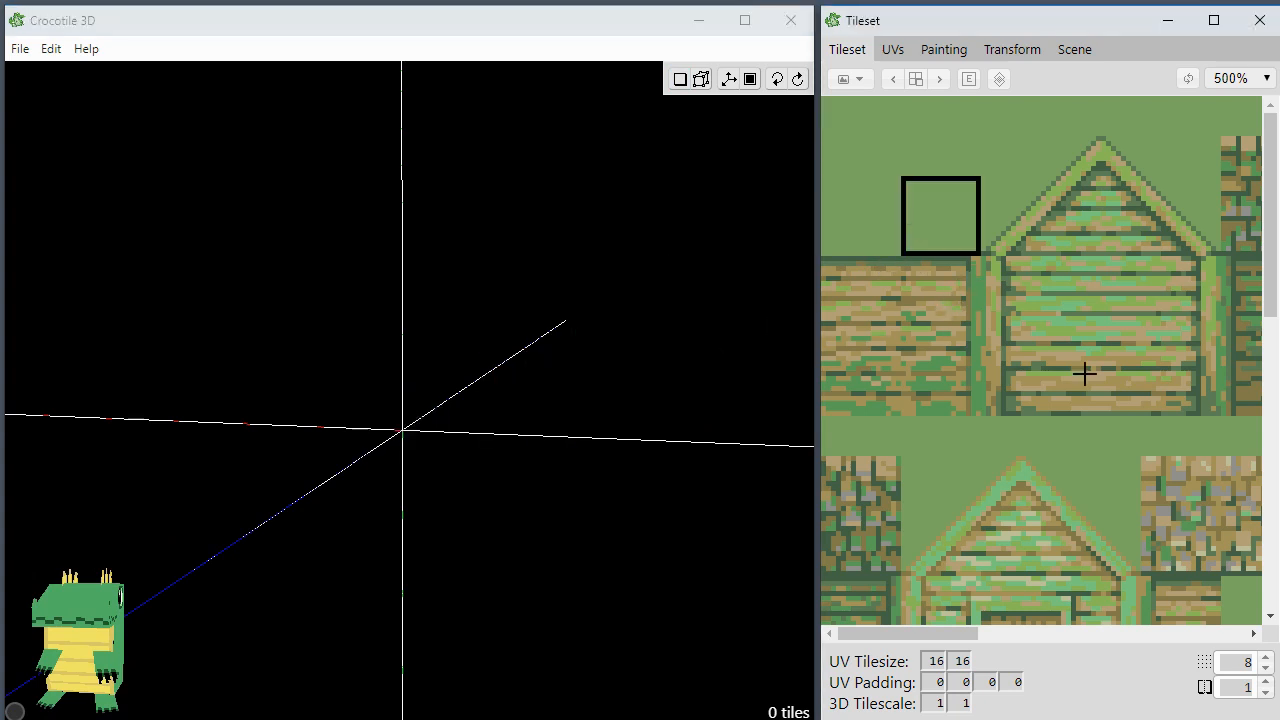
left_click(1008, 297)
left_click(1097, 296)
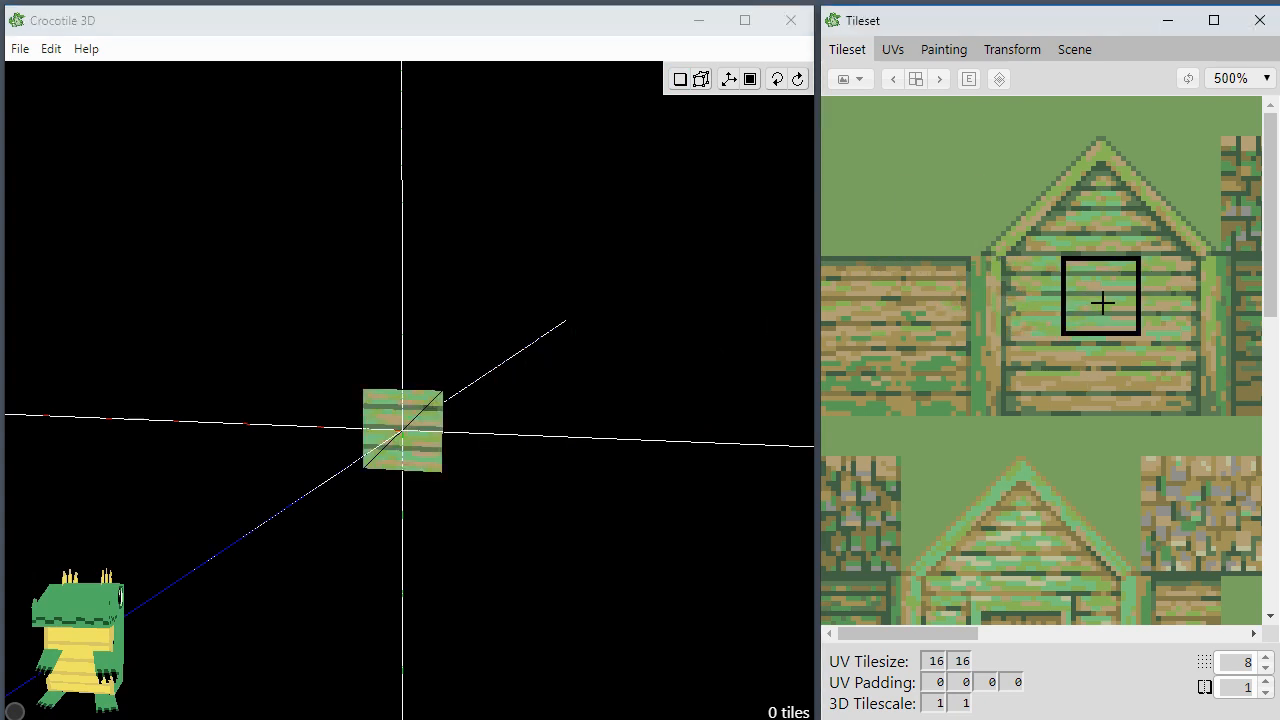
Step: Paint six siding tiles on the vertical plane, erase three of them, and add three tiles at a right angle to form a corner
left_click_drag(528, 391, 300, 266)
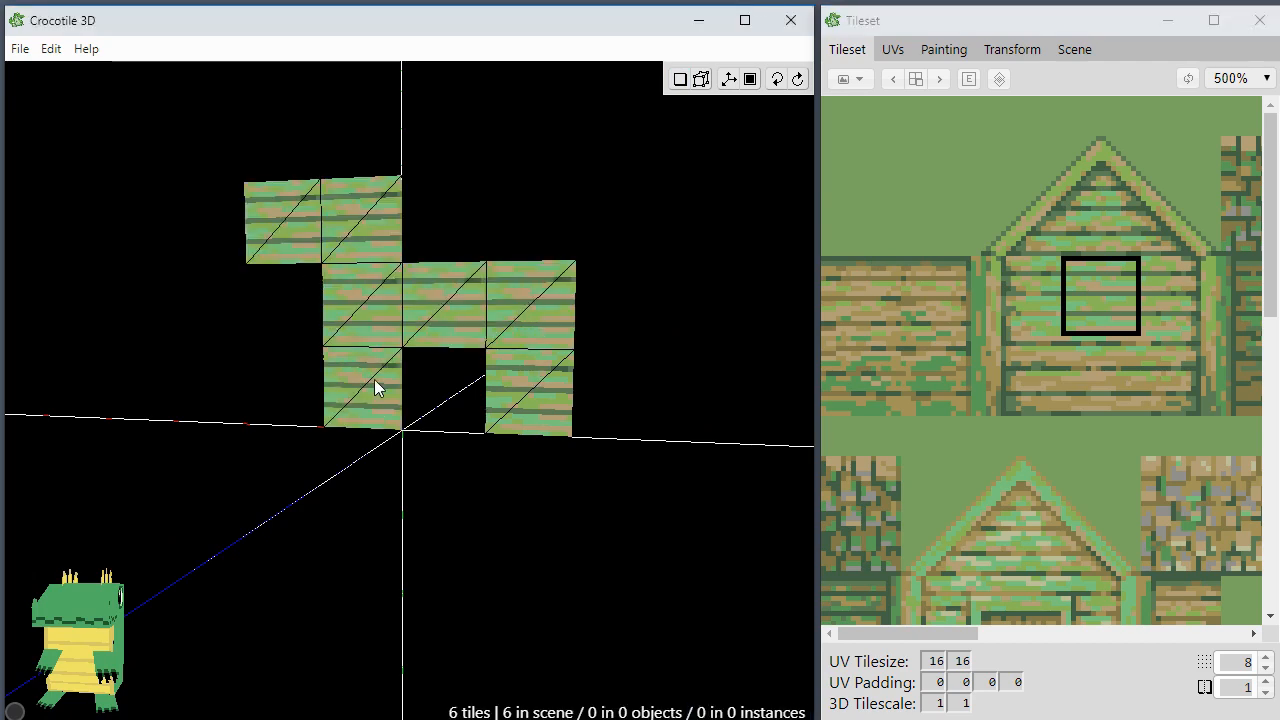
mouse_move(257, 247)
right_mouse_down()
mouse_move(357, 228)
mouse_move(367, 297)
right_mouse_up()
key("space")
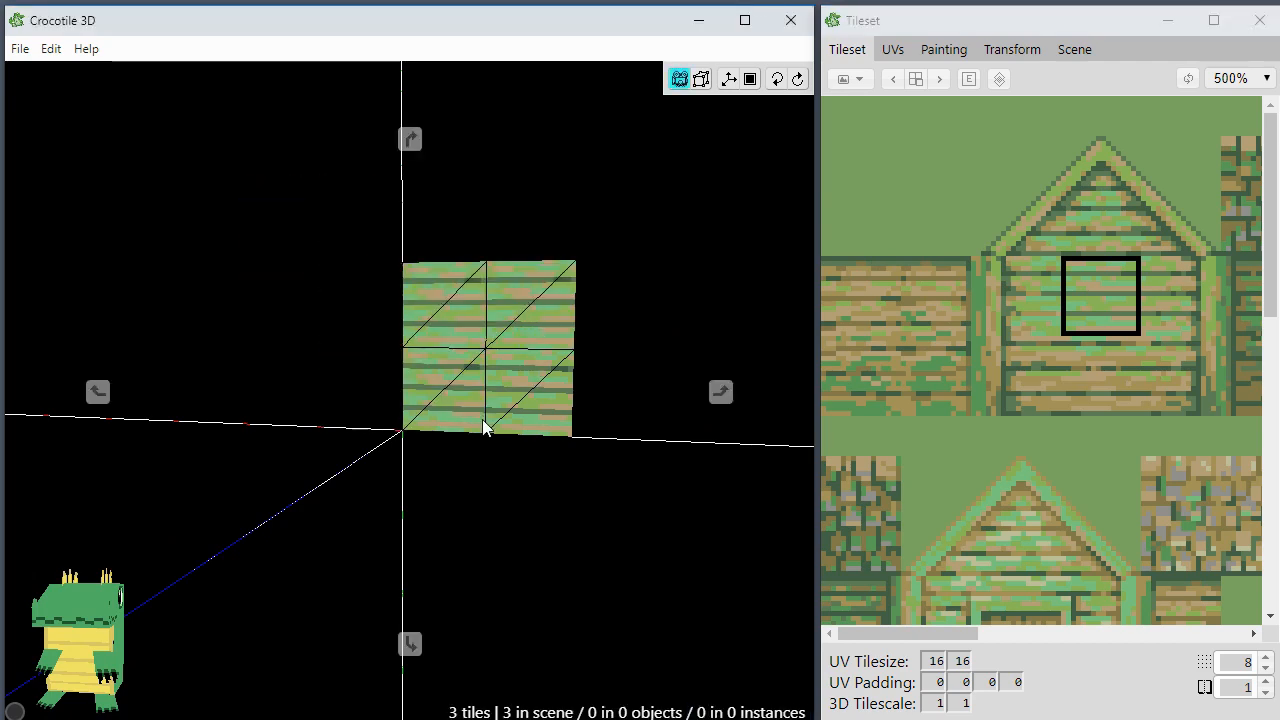
mouse_move(484, 424)
left_mouse_down()
mouse_move(400, 420)
mouse_move(483, 427)
left_mouse_up()
scroll(483, 420, "down", 4)
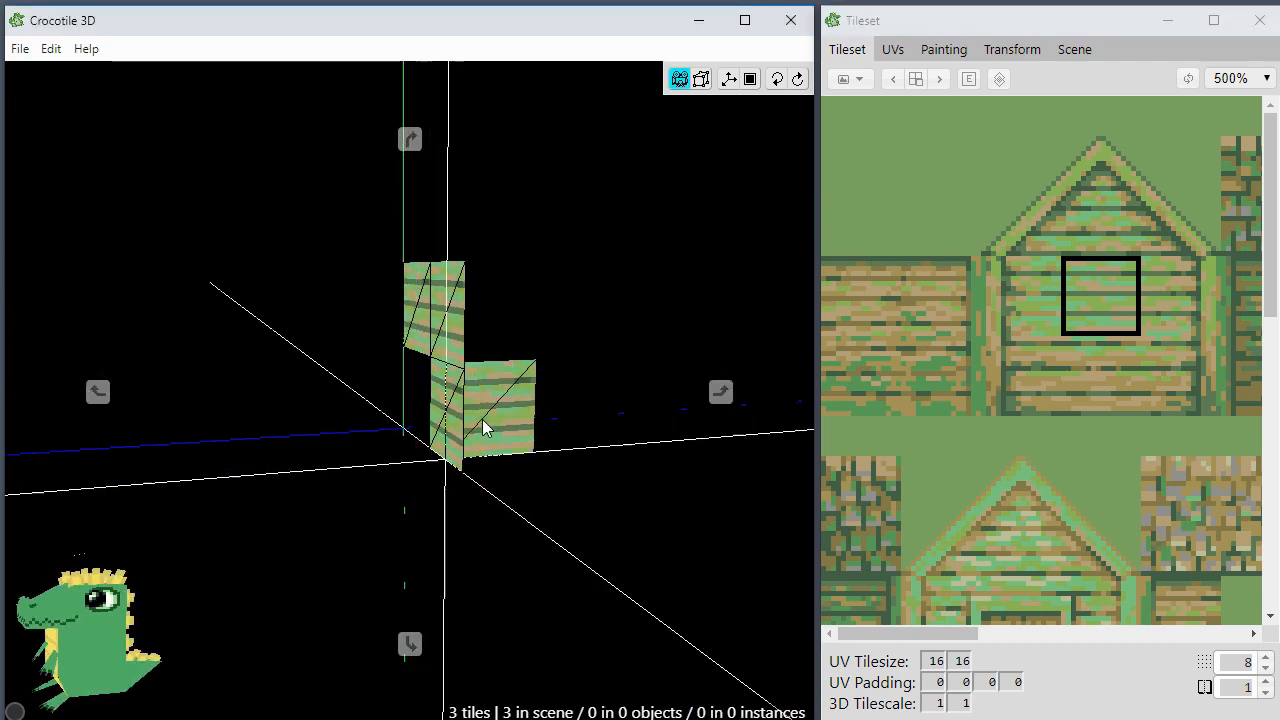
left_click(523, 384)
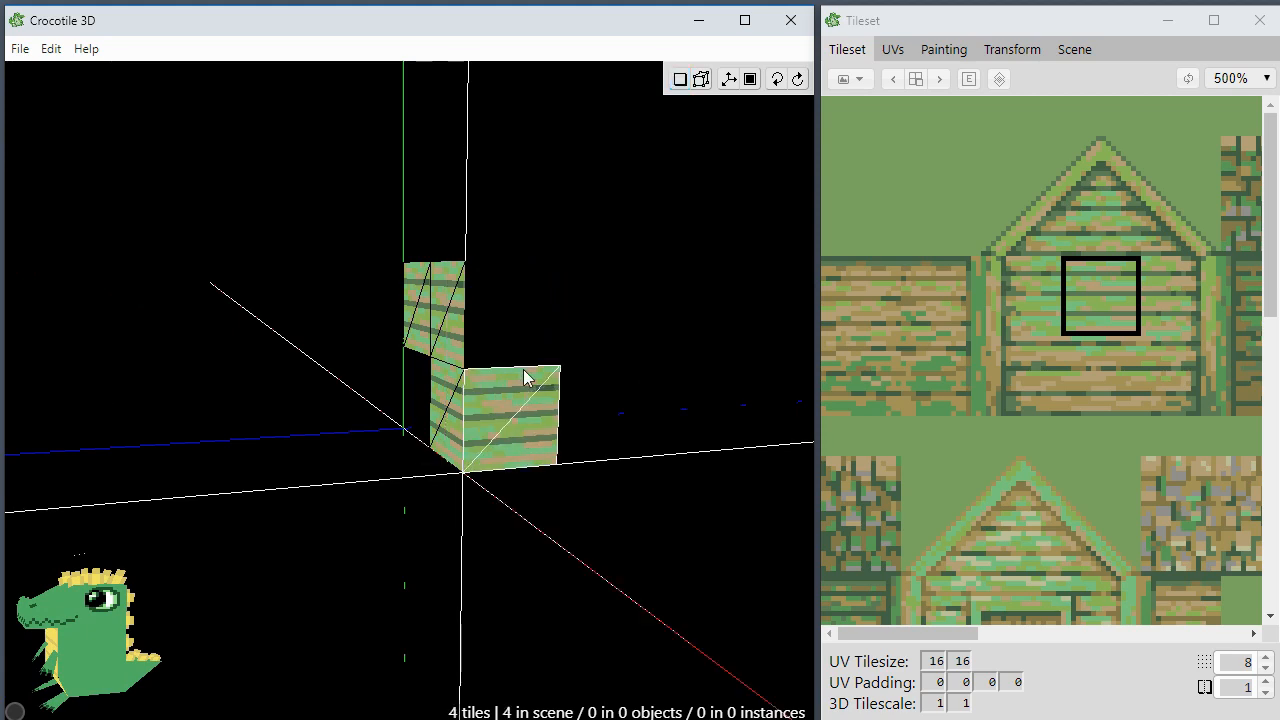
left_click(578, 342)
left_click(607, 380)
Step: Inspect the corner formed by the two siding walls from several angles
key("space")
mouse_move(420, 380)
left_mouse_down()
mouse_move(609, 435)
mouse_move(569, 437)
left_mouse_up()
key("space")
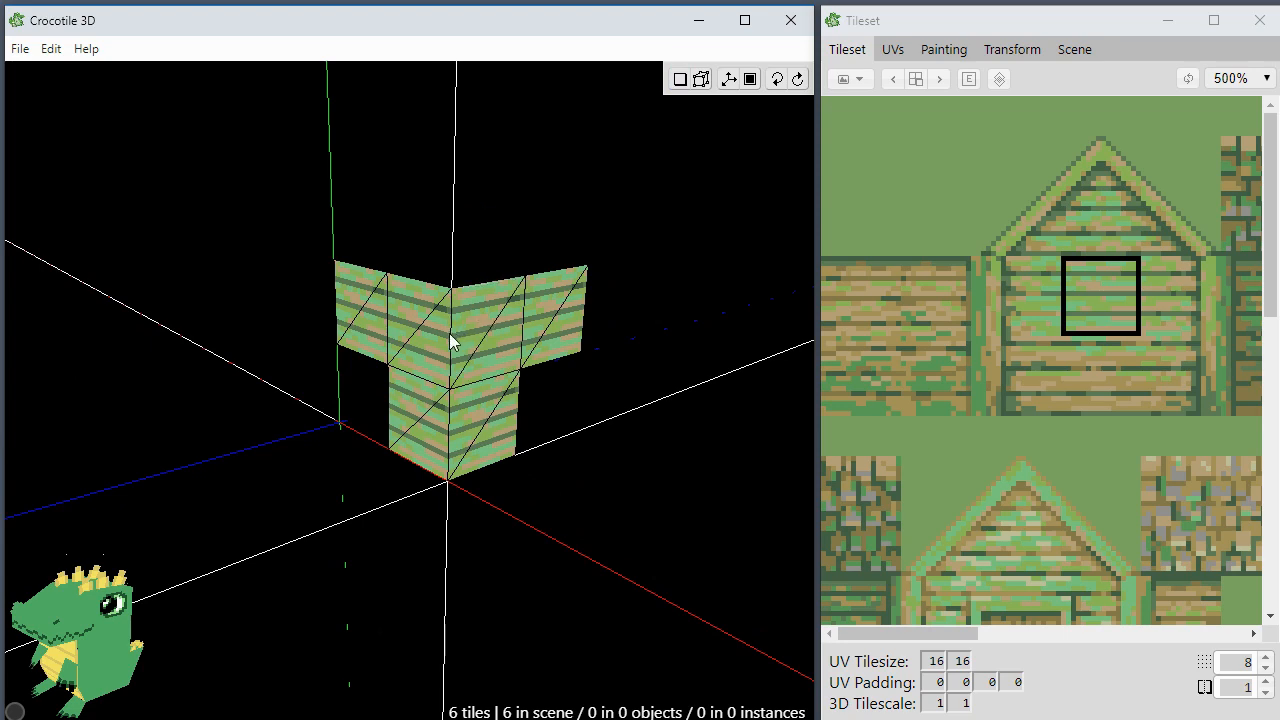
key("space")
left_click_drag(436, 302, 455, 360)
key("space")
key("space")
mouse_move(503, 400)
left_mouse_down()
mouse_move(408, 455)
mouse_move(410, 482)
mouse_move(397, 464)
left_mouse_up()
key("space")
key("space")
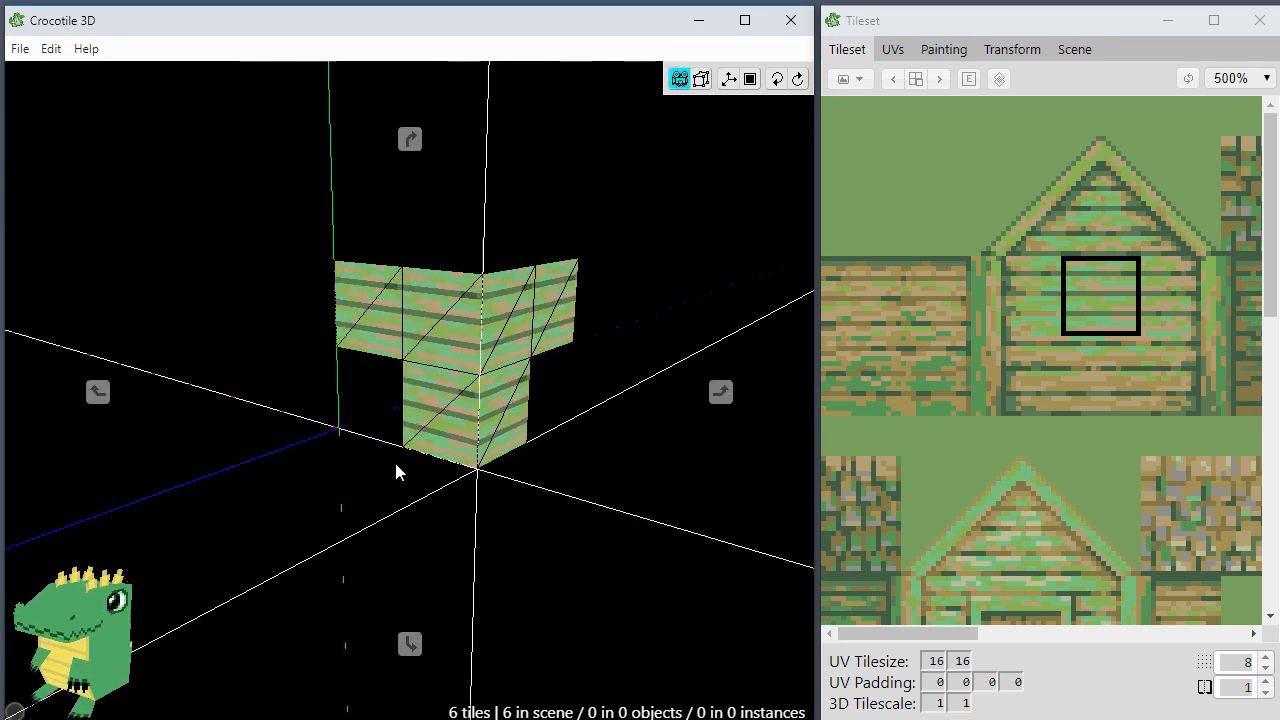
key("space")
Step: Undo all of the placed siding tiles to empty the scene
key("ctrl+z")
key("ctrl+z")
key("ctrl+z")
key("ctrl+z")
key("ctrl+z")
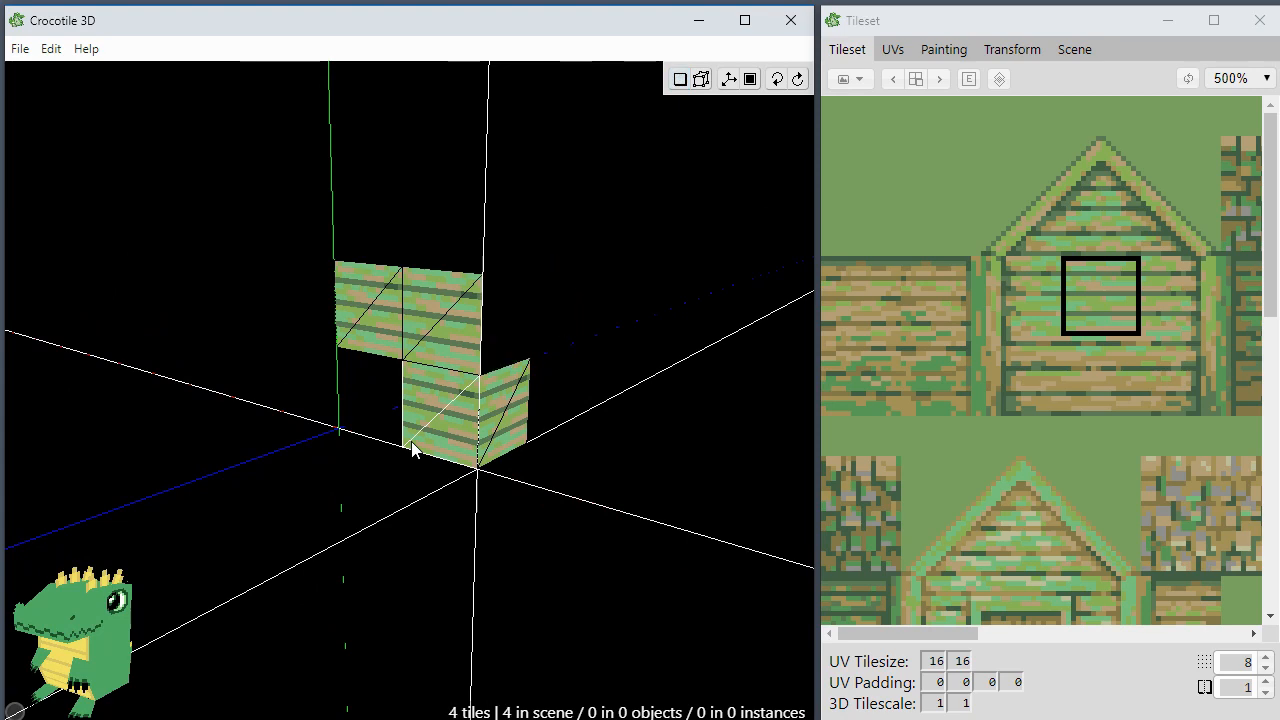
Step: Move the 3D crosshair back to the world origin
key("space")
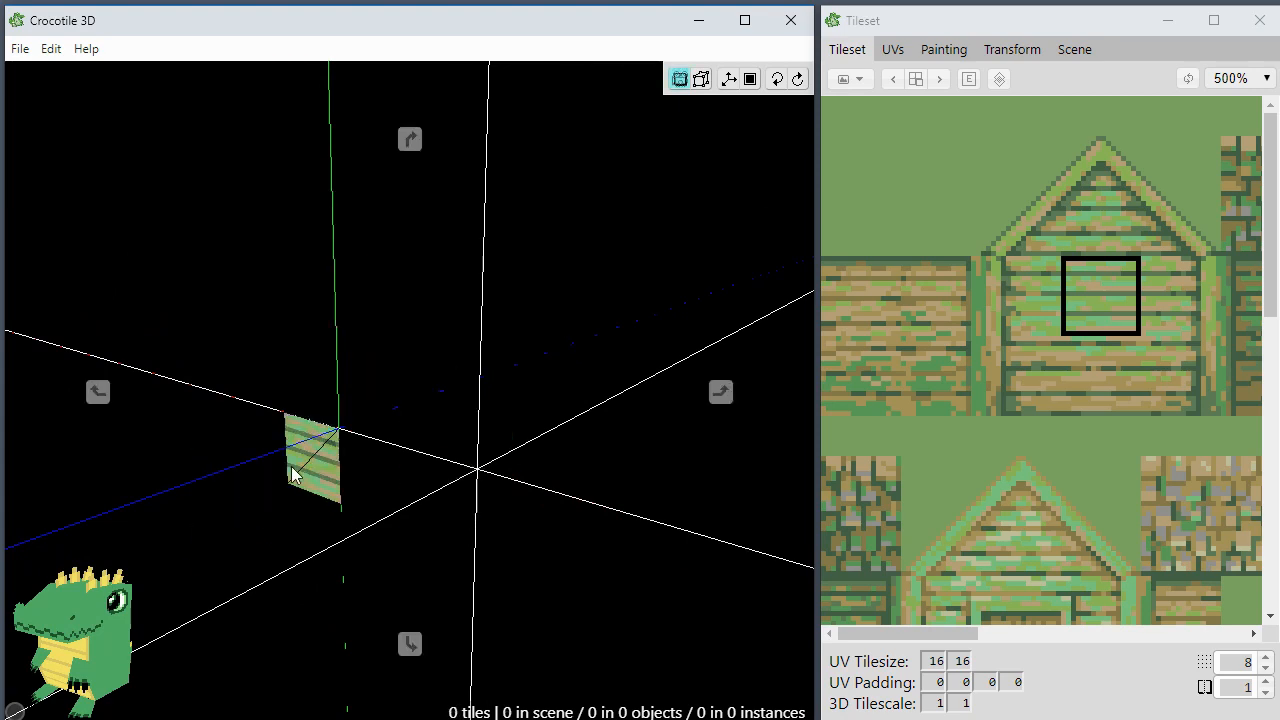
left_click_drag(291, 467, 331, 537)
key("space")
key("a")
key("a")
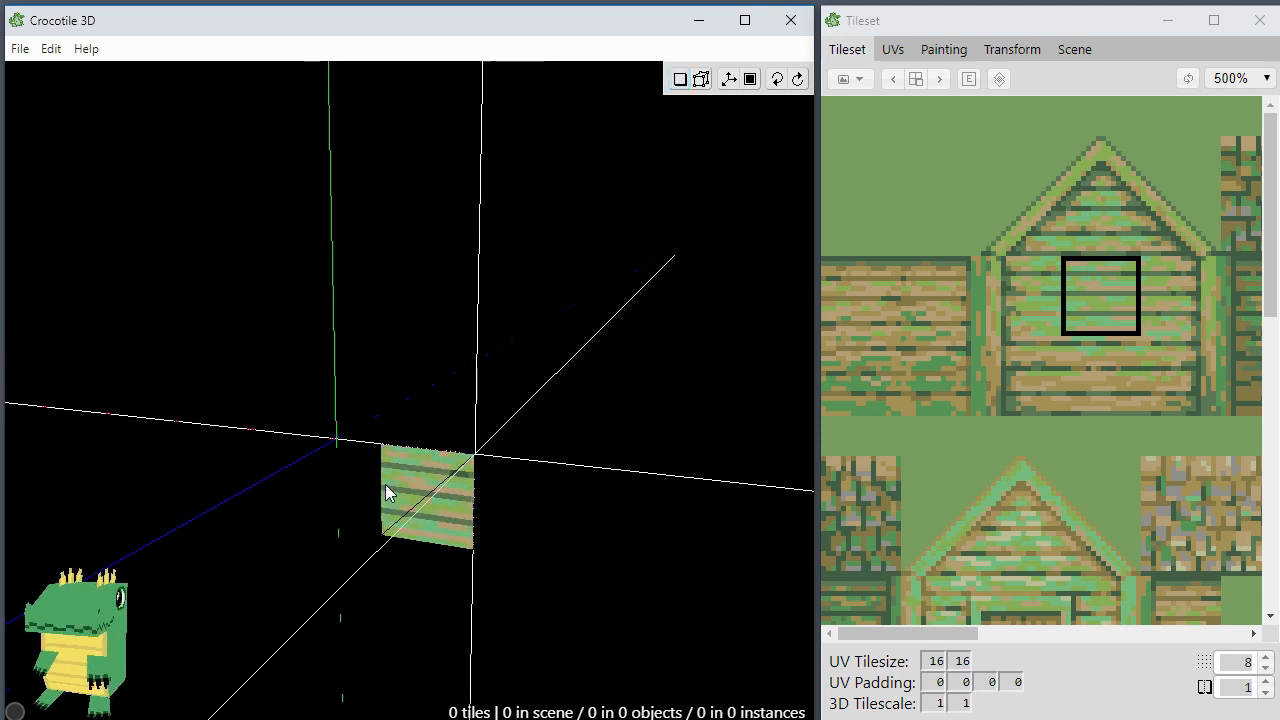
key("w")
key("a")
key("a")
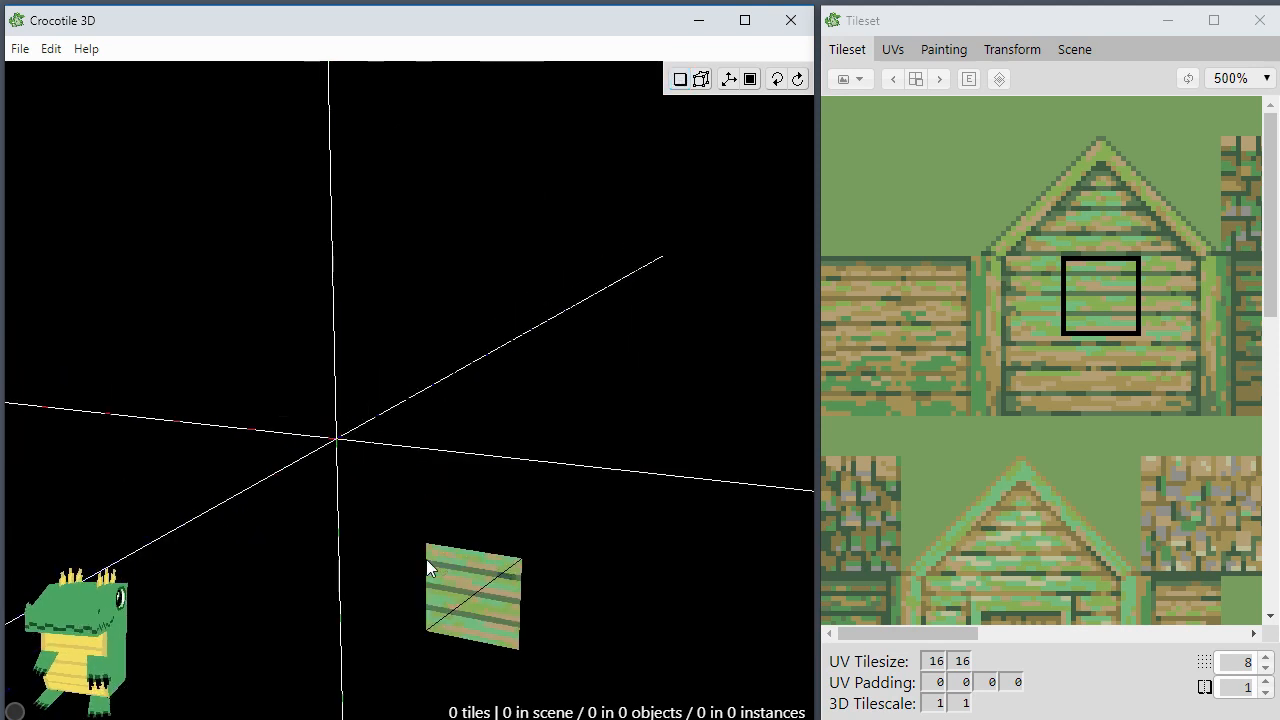
Step: Raise the crosshair above the origin and place one vertical siding tile against it
key("space")
left_click_drag(426, 566, 397, 520)
key("space")
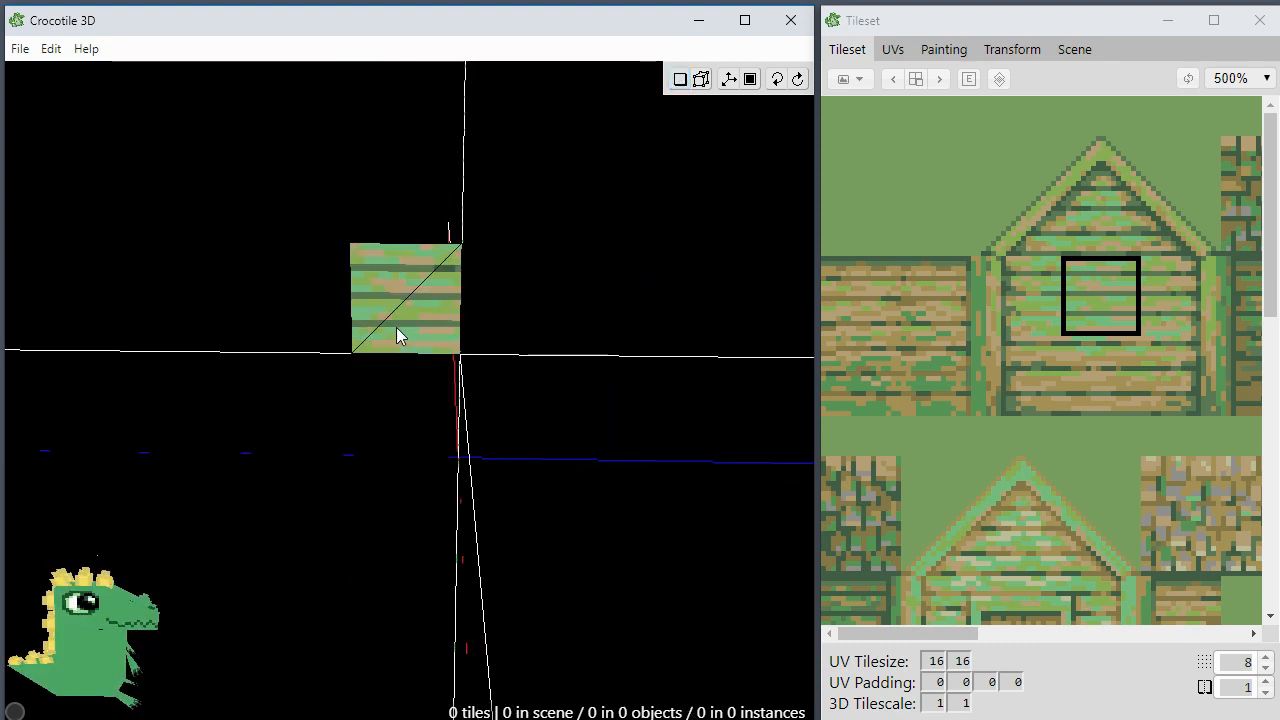
left_click(396, 329)
Step: Add a second vertical siding tile at a right angle to the first and a horizontal tile across their top
key("space")
left_click_drag(397, 332, 547, 456)
key("space")
left_click(490, 343)
key("space")
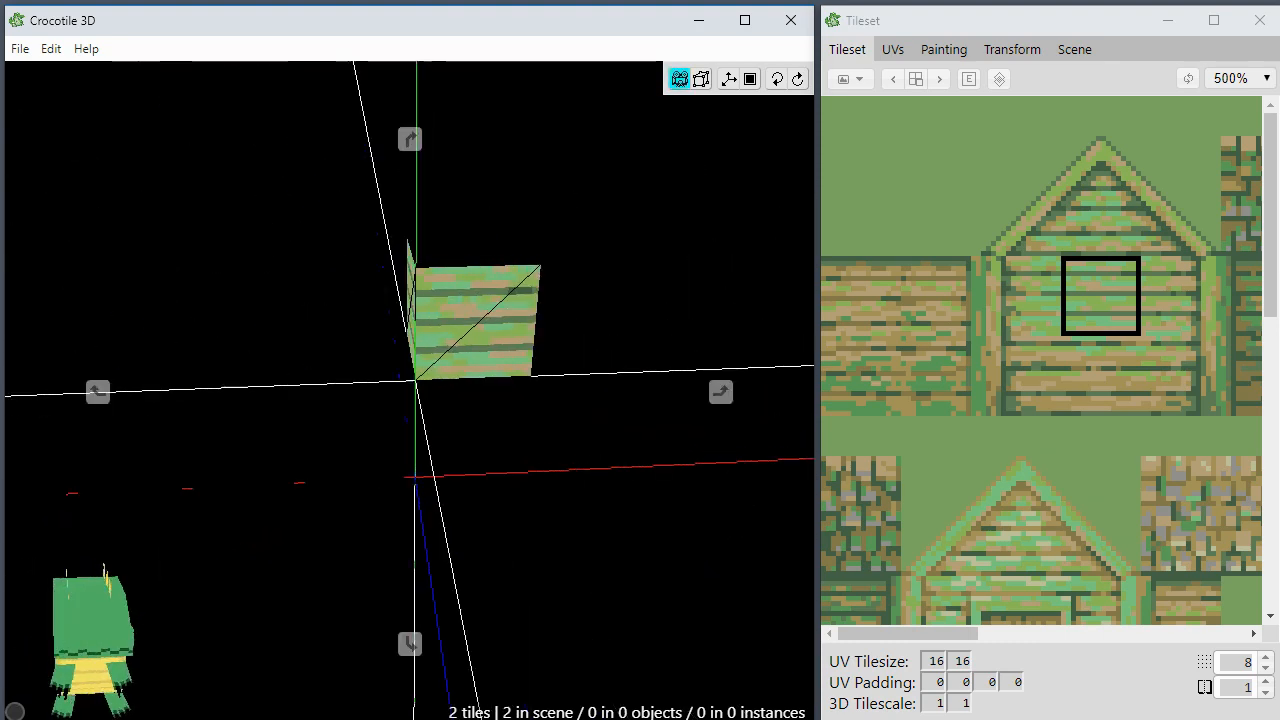
mouse_move(490, 343)
left_mouse_down()
mouse_move(514, 417)
mouse_move(487, 450)
mouse_move(476, 392)
left_mouse_up()
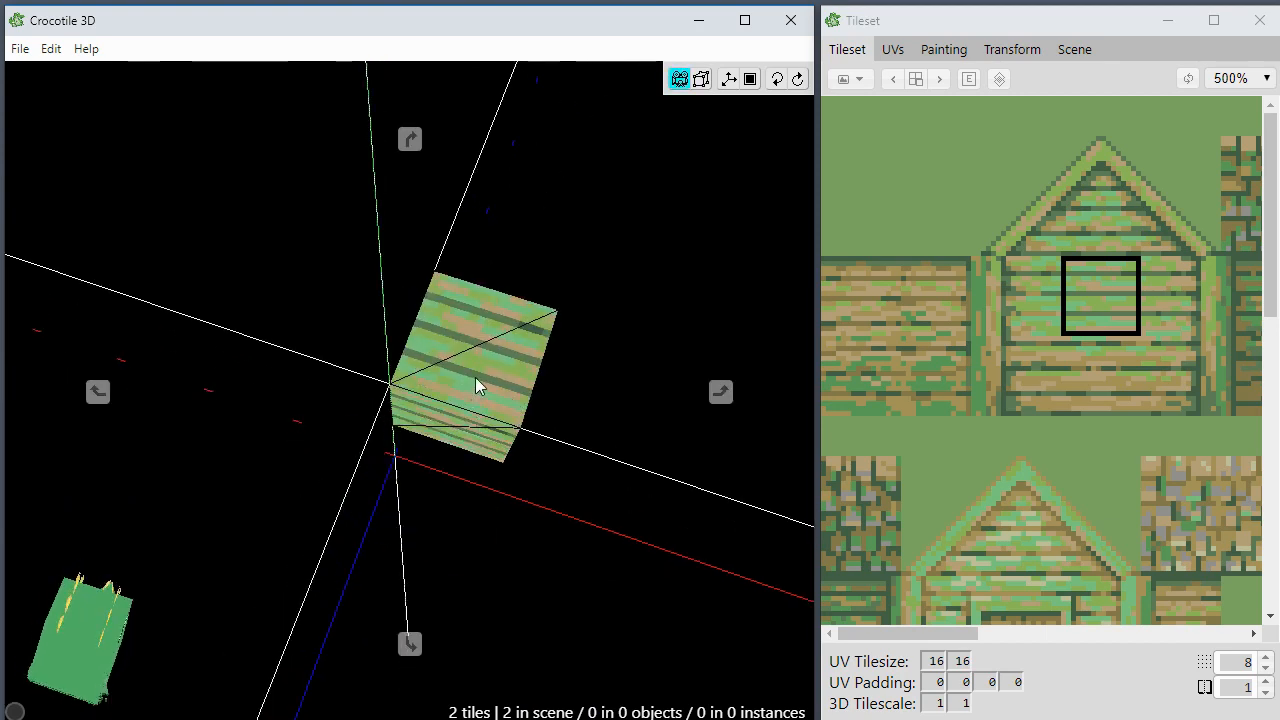
key("space")
left_click(455, 455)
Step: Lower the crosshair to the base of the three-tile corner
key("space")
left_click_drag(455, 455, 412, 398)
key("space")
key("space")
left_click_drag(433, 498, 401, 502)
key("space")
key("s")
key("s")
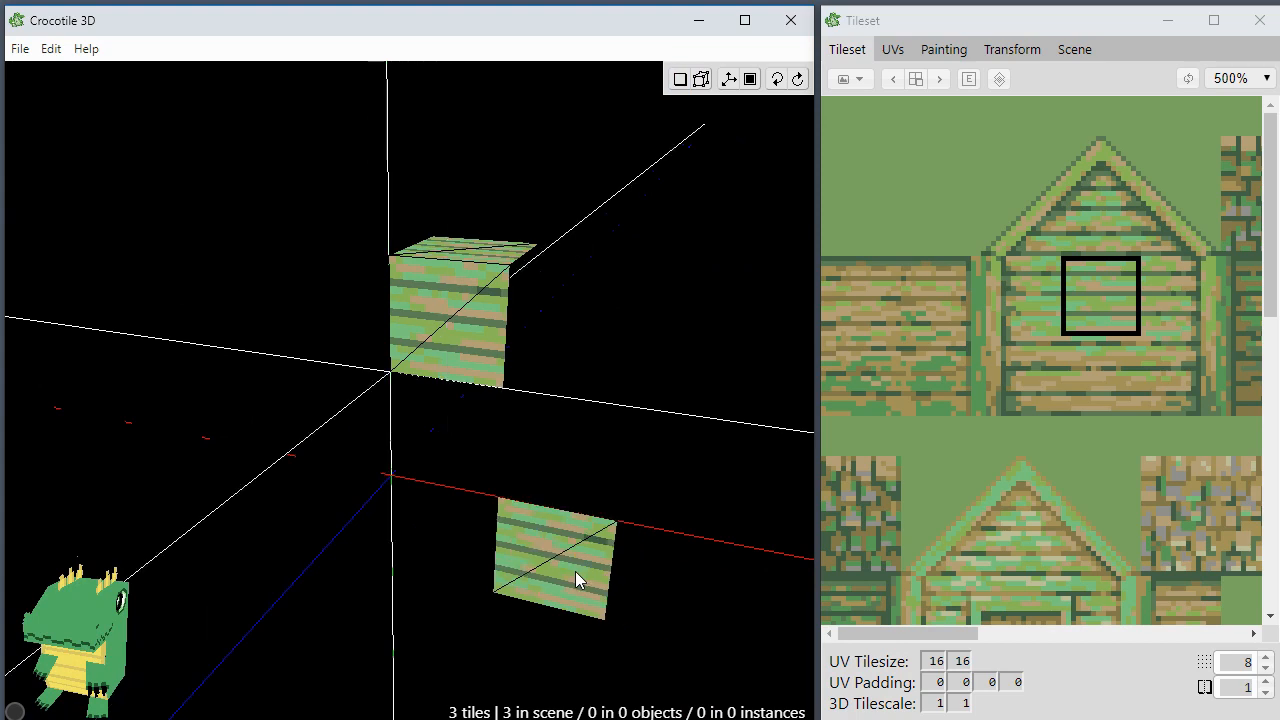
Step: Undo the last two placed tiles and lower the crosshair to the world origin
key("ctrl+z")
key("ctrl+z")
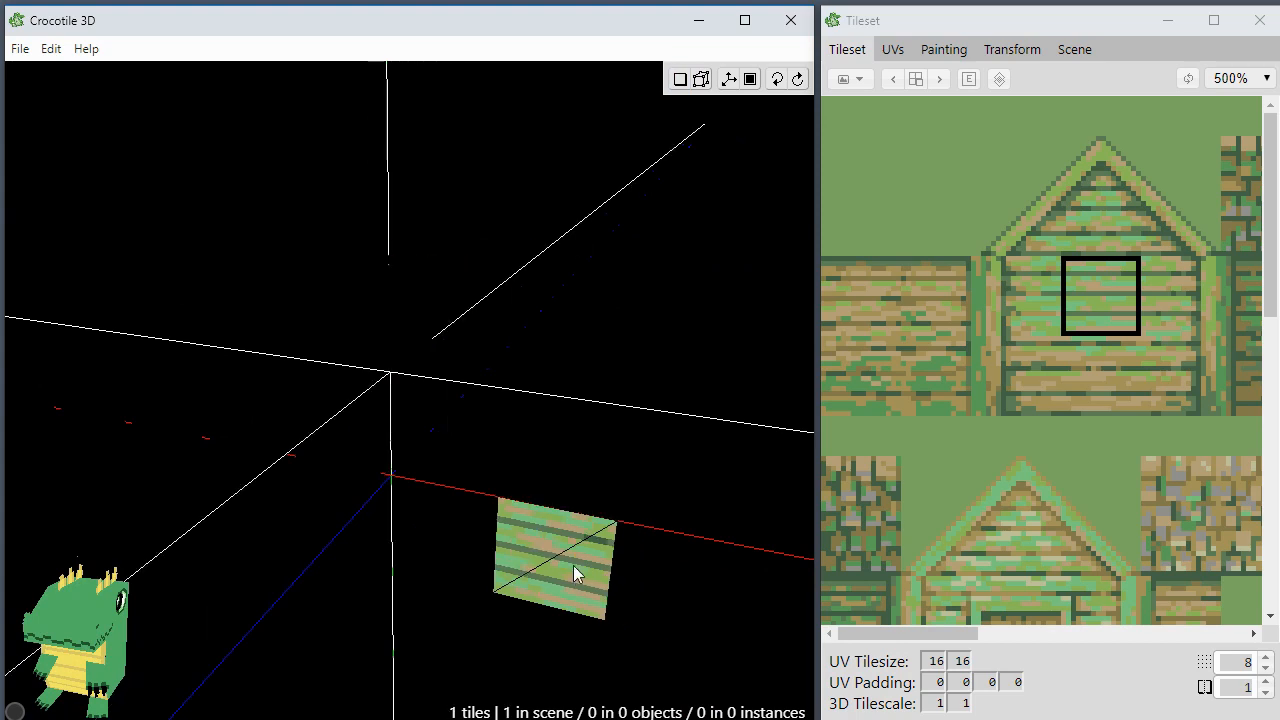
key("s")
key("s")
key("space")
left_click_drag(564, 580, 555, 548)
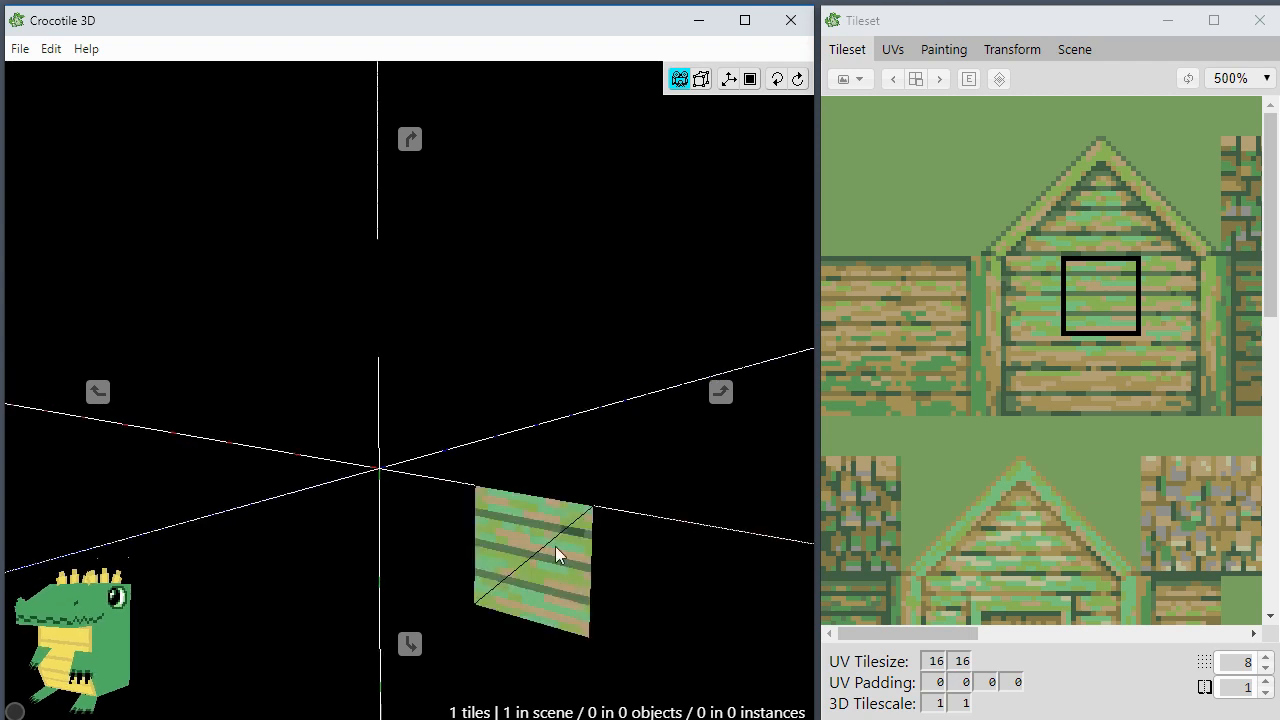
scroll(555, 548, "down", 1)
left_click_drag(475, 591, 488, 591)
key("space")
key("d")
key("a")
key("space")
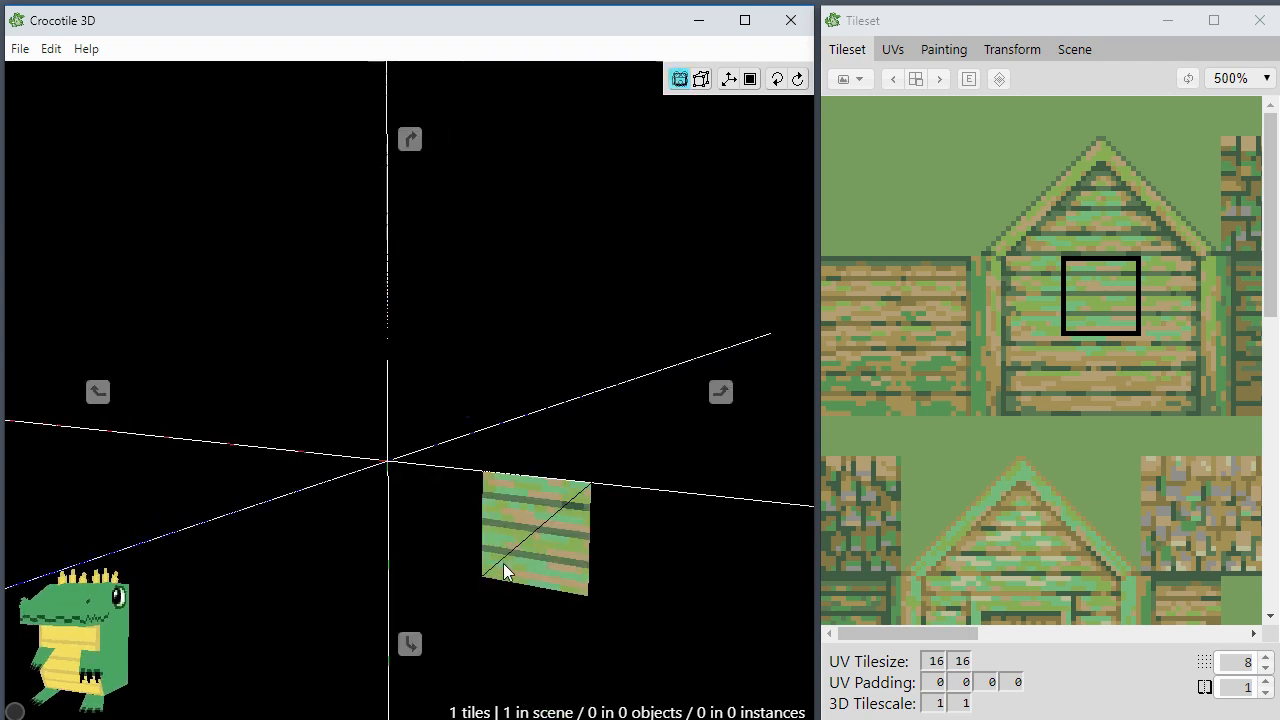
right_click_drag(508, 571, 498, 579)
key("space")
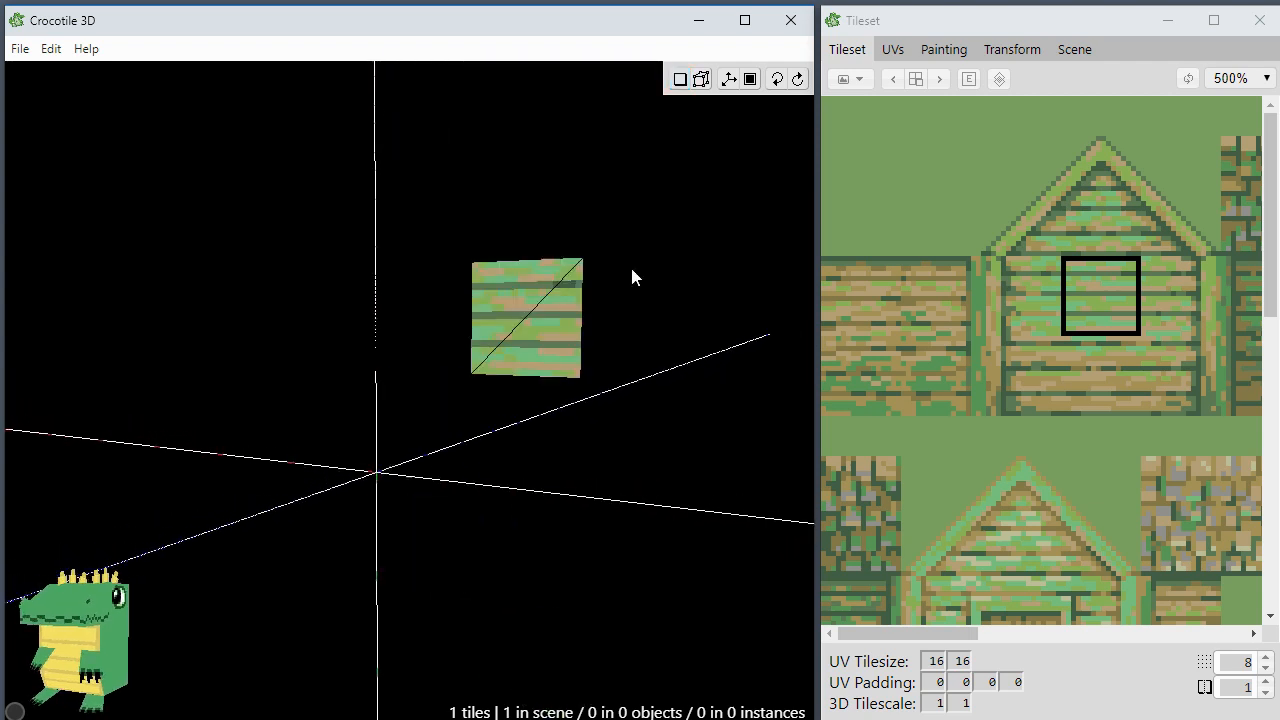
Step: Choose the plain green tile in the upper-left corner of the tileset image for drawing
left_click(851, 131)
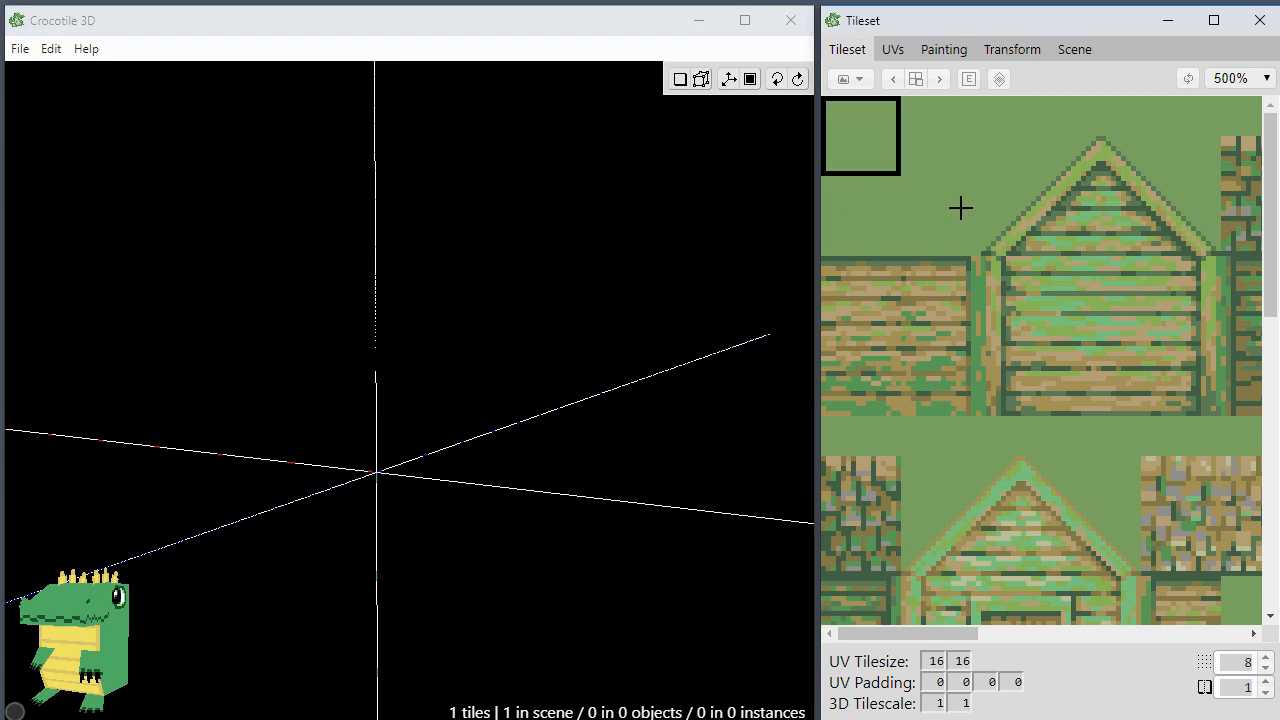
left_click(939, 204)
left_click(866, 138)
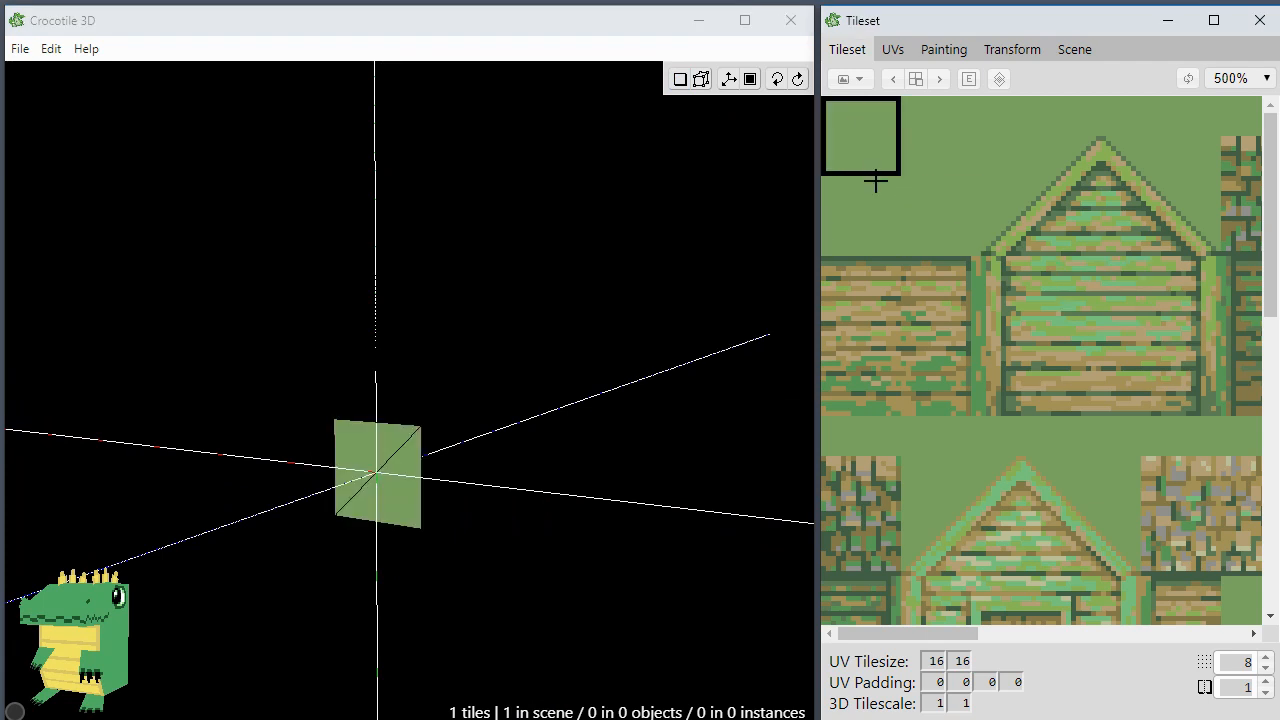
Step: Turn on the Checkered option for a new blank tileset, try pixel units for its size, and leave without creating it
left_click(848, 79)
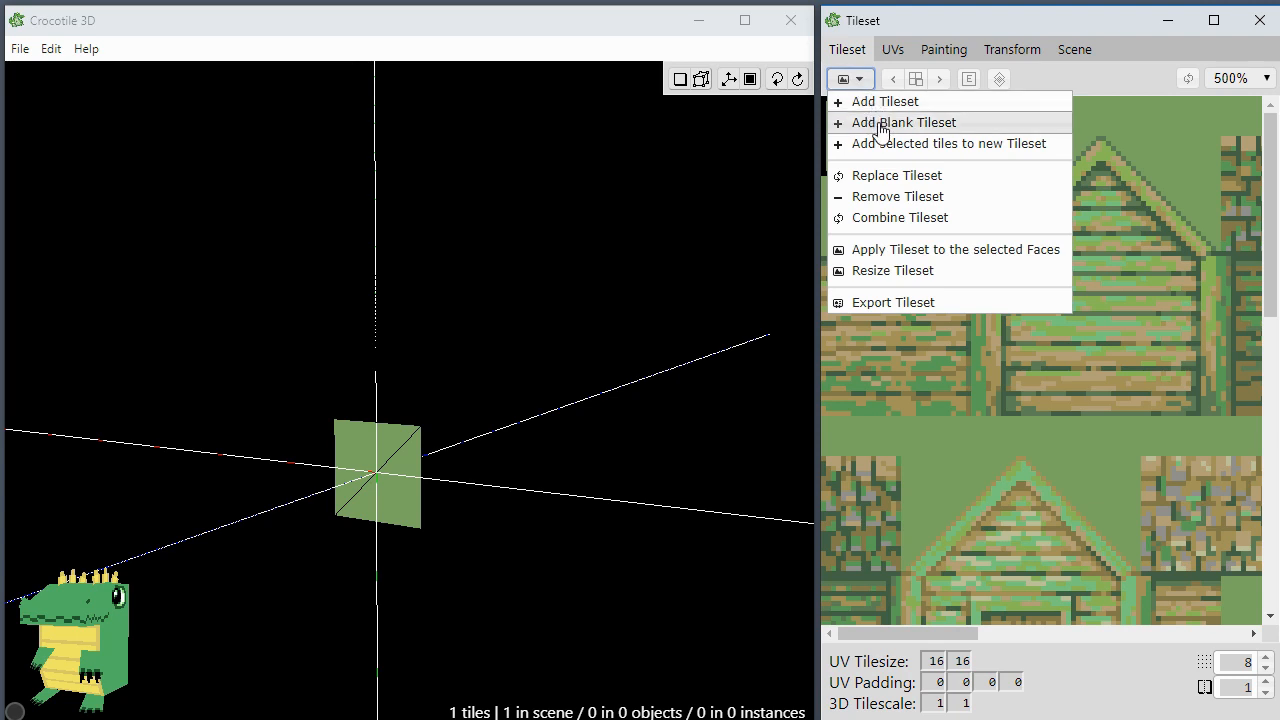
left_click(880, 124)
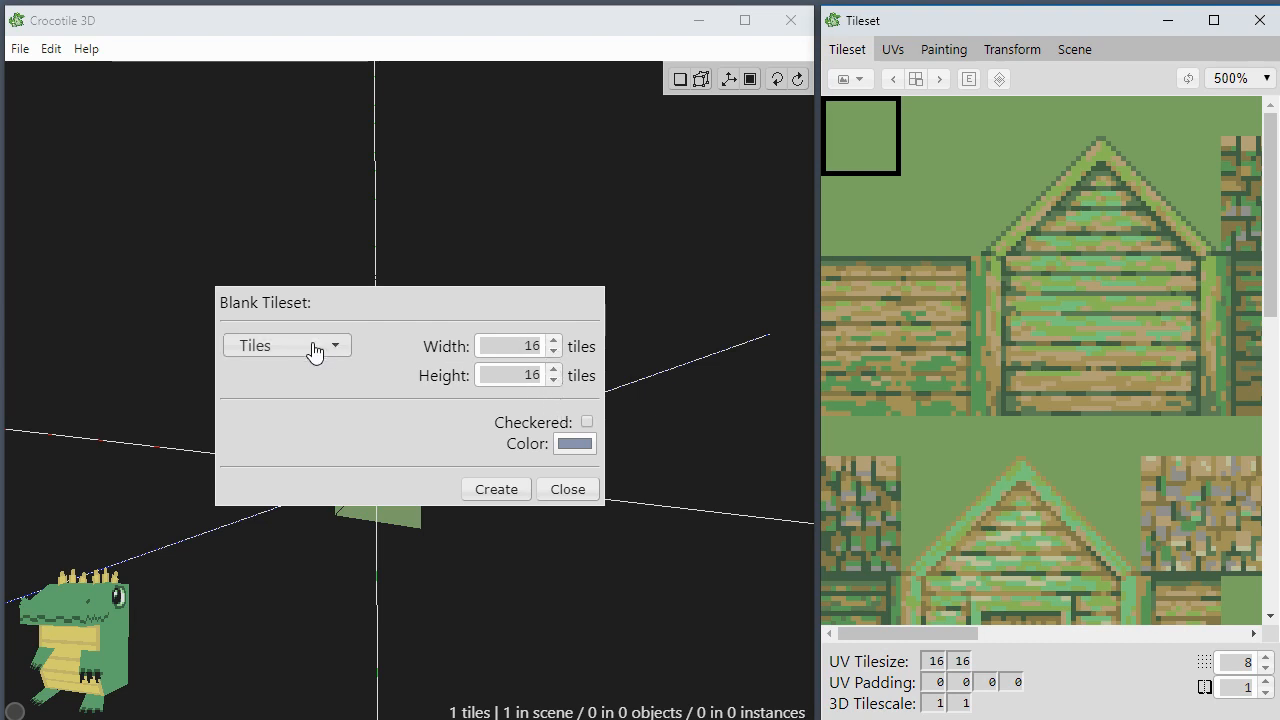
left_click(310, 347)
left_click(293, 390)
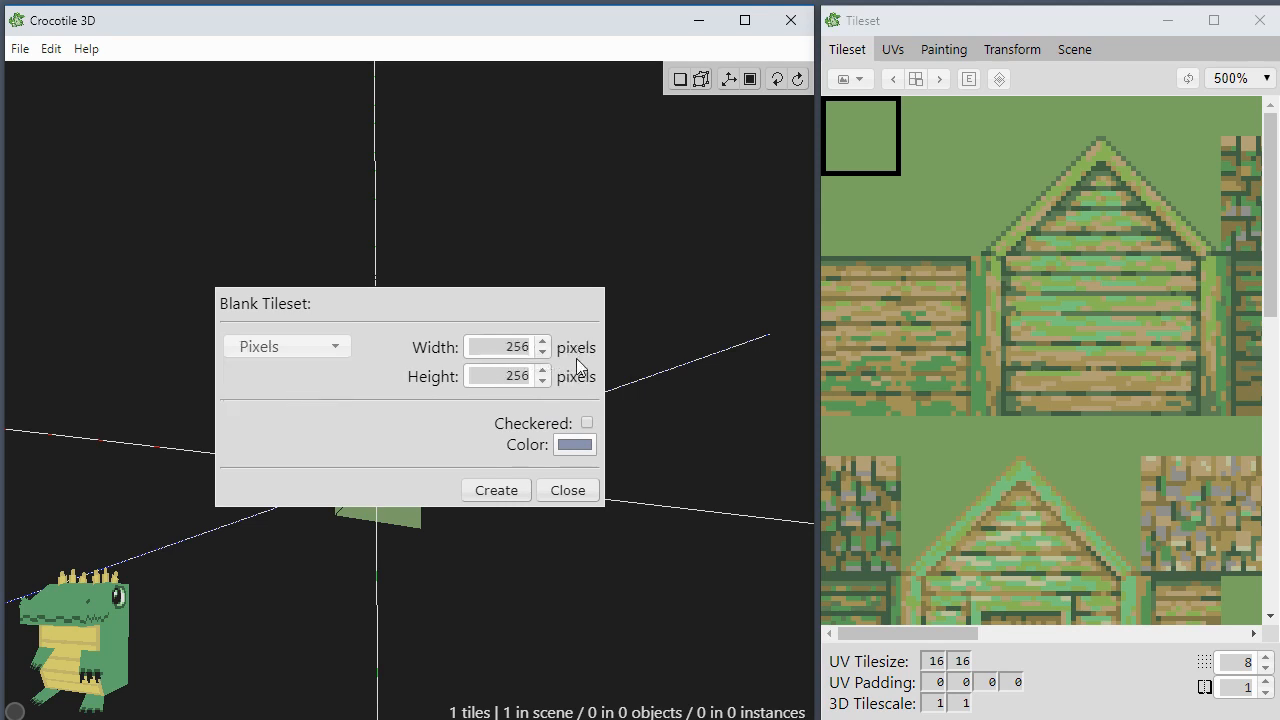
left_click(587, 423)
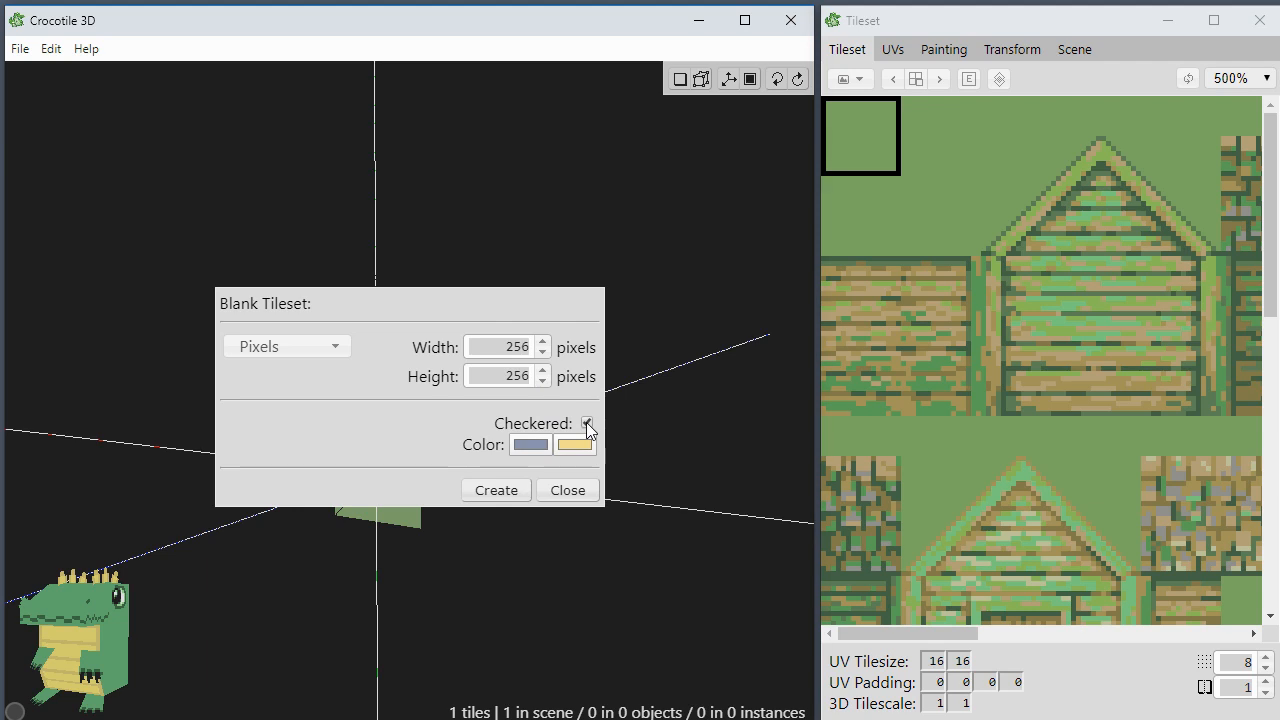
left_click(587, 423)
left_click(587, 423)
left_click(566, 491)
Step: Look up the Checkered Size option in the Tilesets settings
left_click(51, 48)
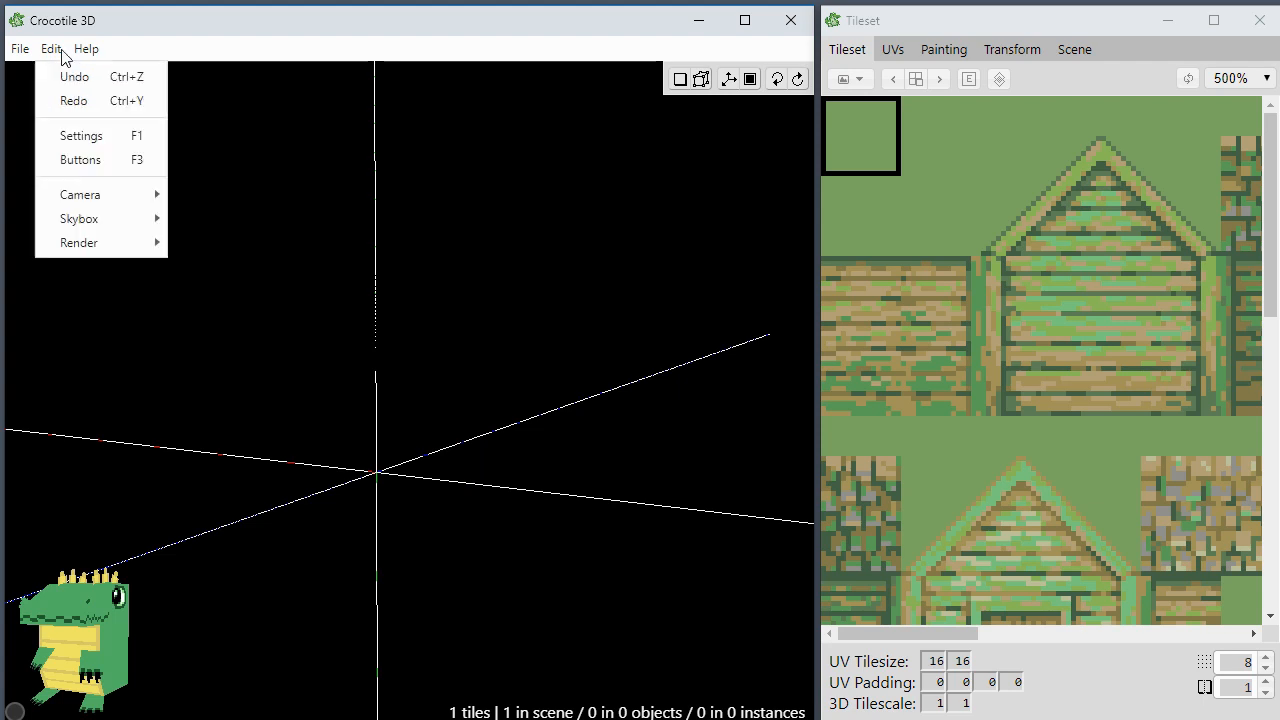
left_click(109, 136)
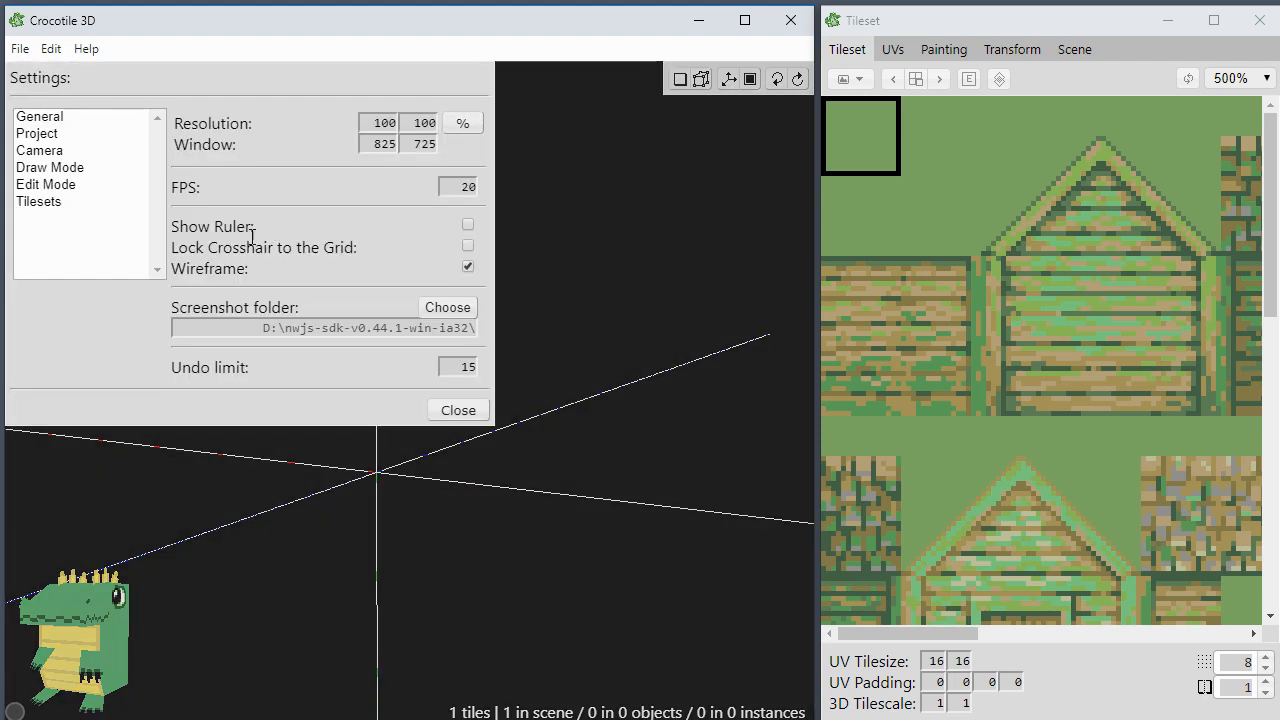
left_click(45, 201)
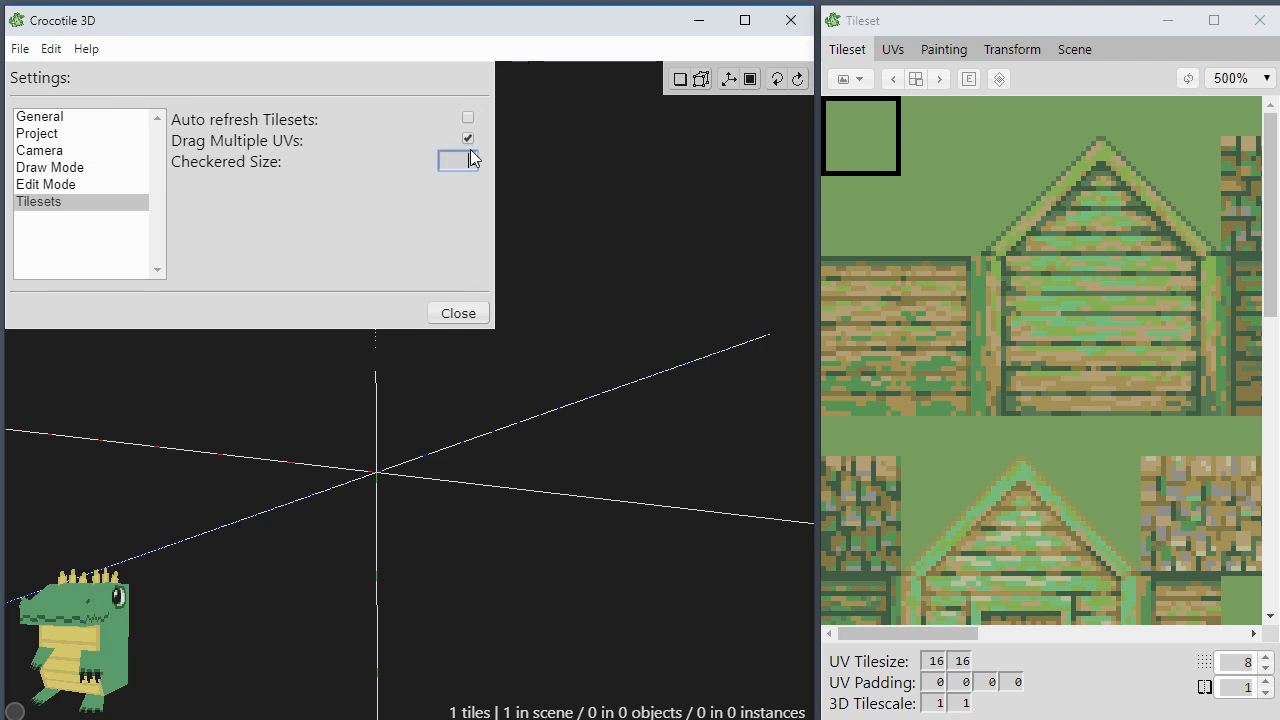
left_click(456, 315)
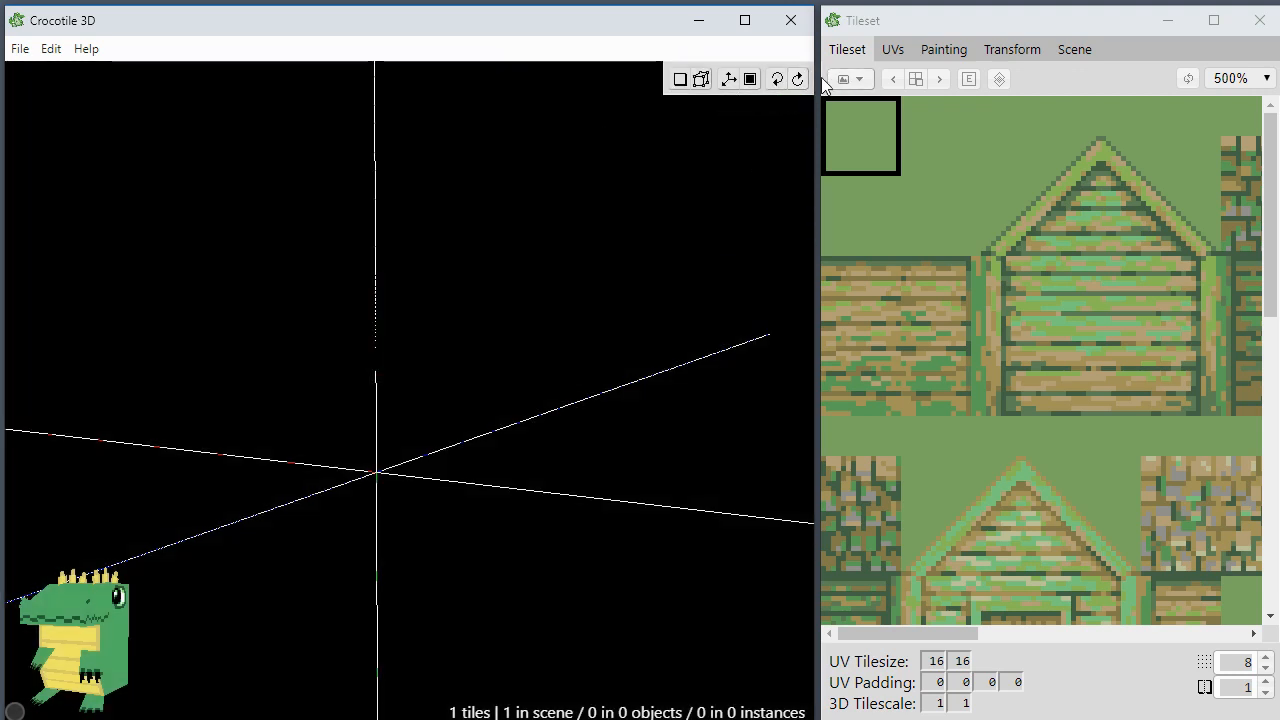
Step: Compare the blank tileset's two checker colors with the current painting colors
left_click(850, 79)
left_click(890, 122)
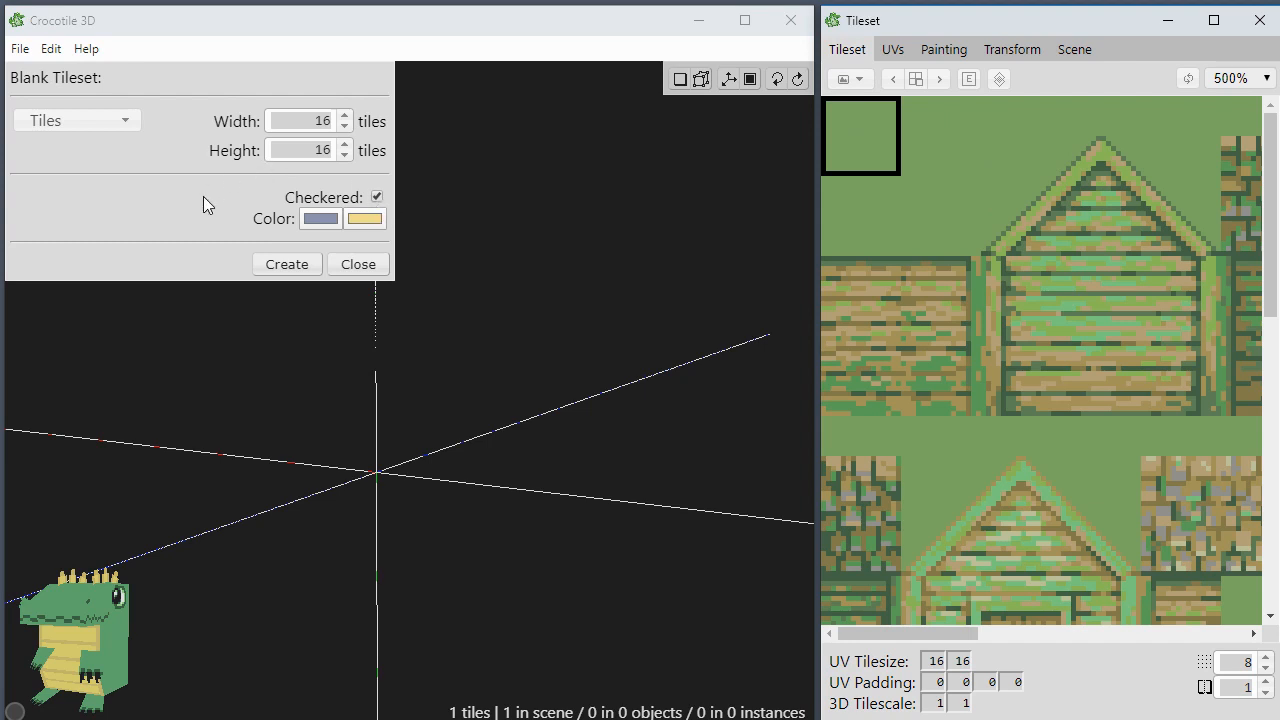
left_click_drag(203, 196, 381, 359)
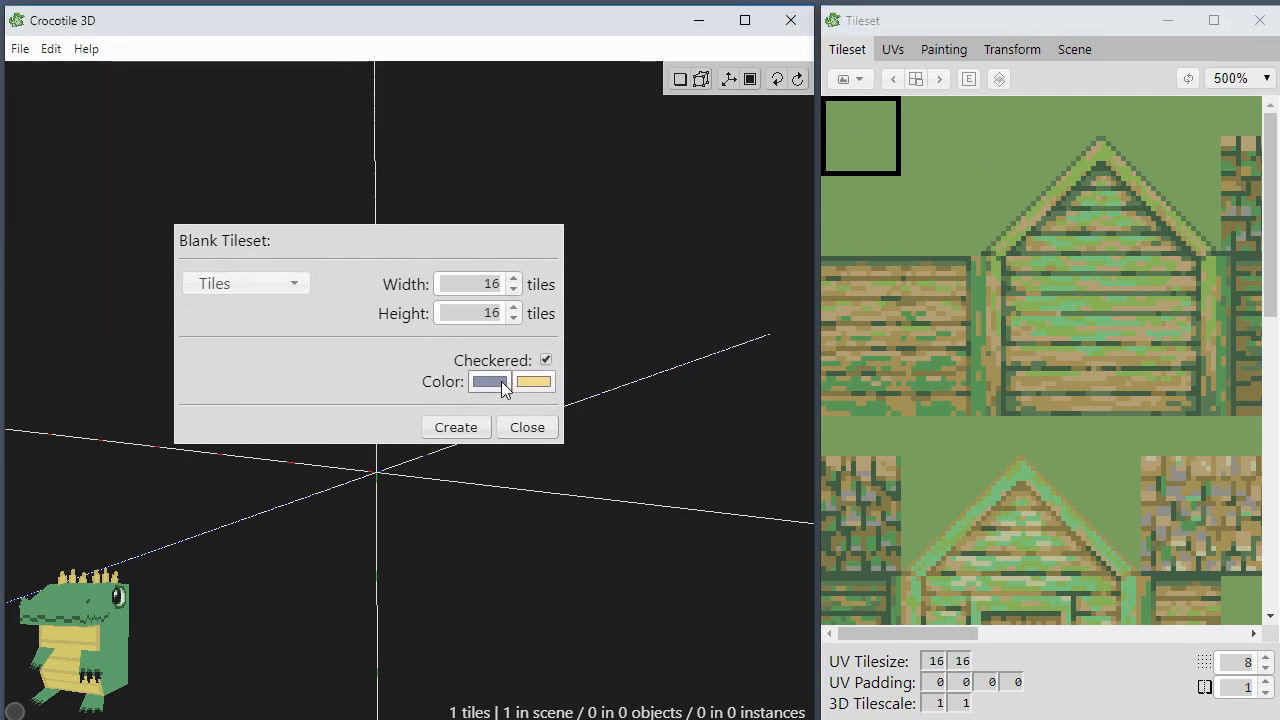
left_click(524, 428)
left_click(940, 55)
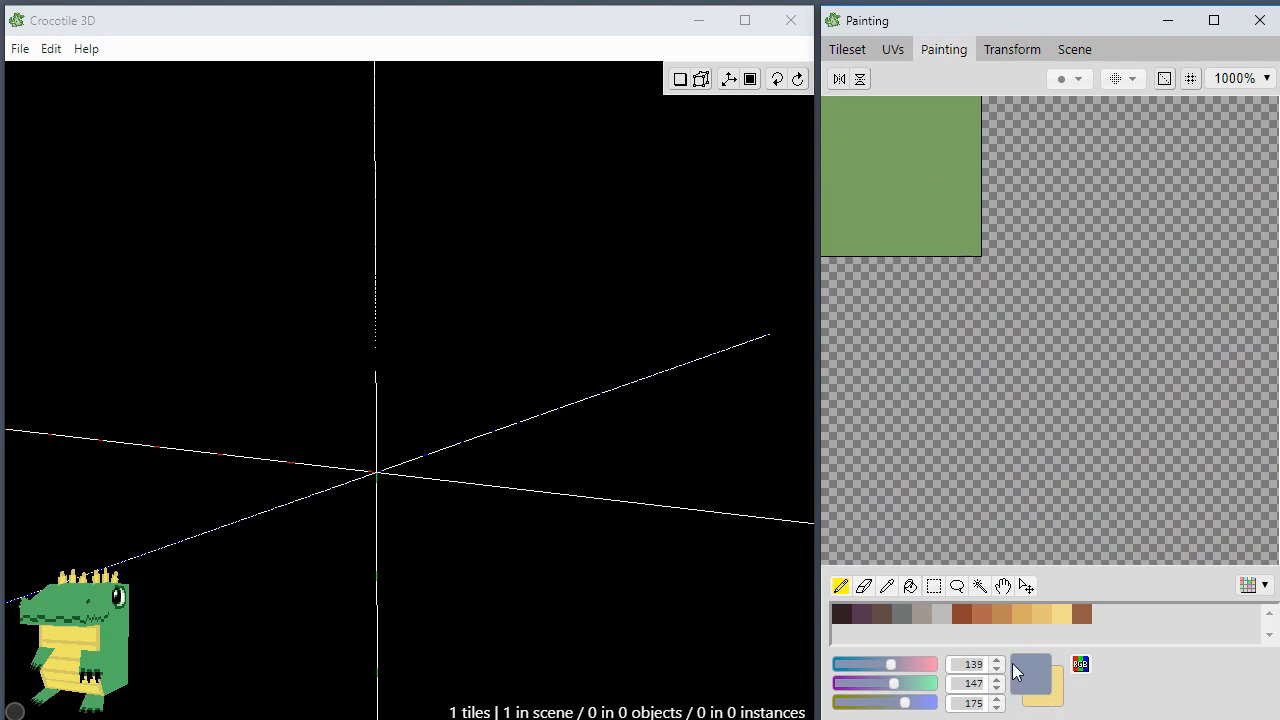
left_click(858, 60)
Step: Start a new blank tileset and set its first checker color to a lighter blue-gray, RGB 167, 173, 194
left_click(850, 79)
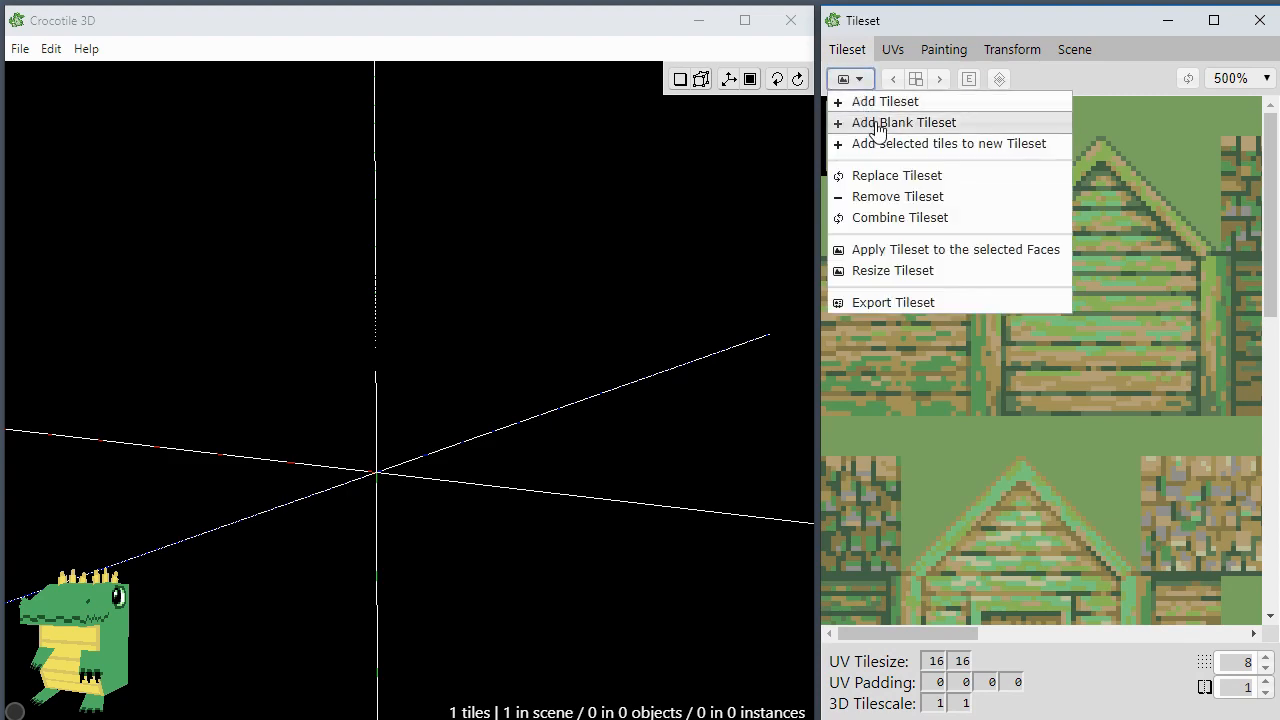
left_click(876, 124)
left_click(490, 381)
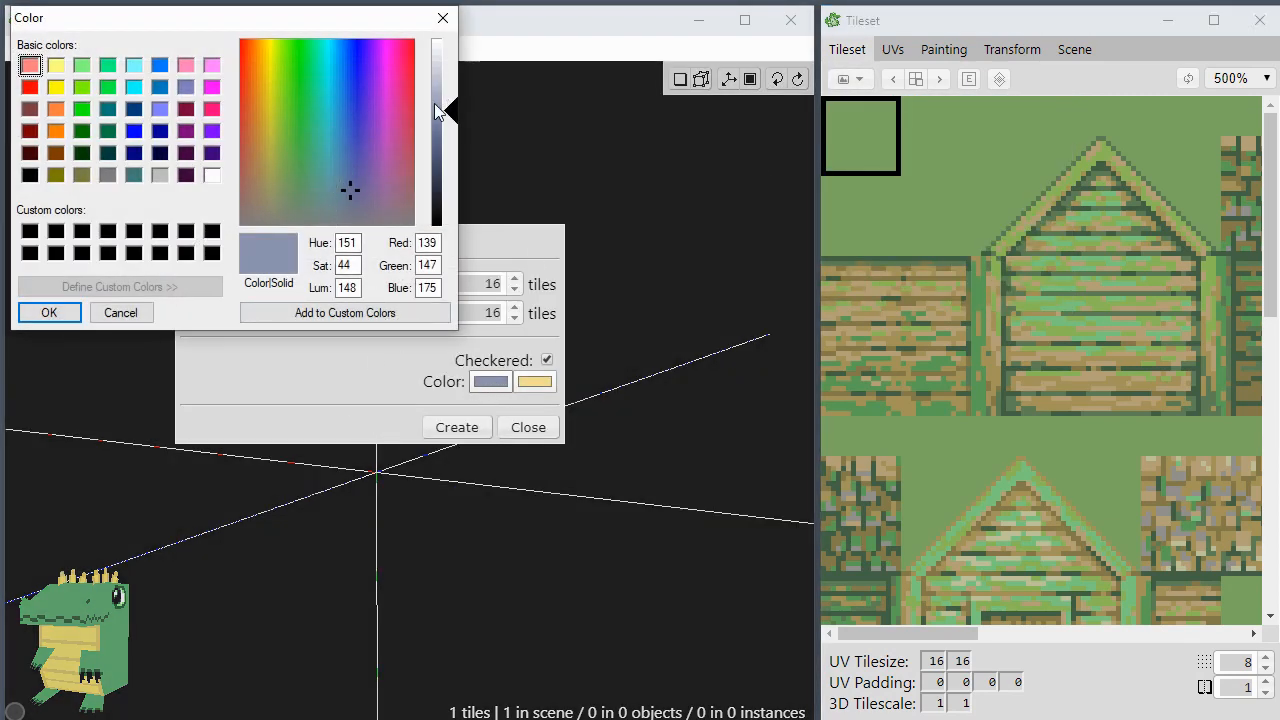
left_click_drag(434, 103, 434, 93)
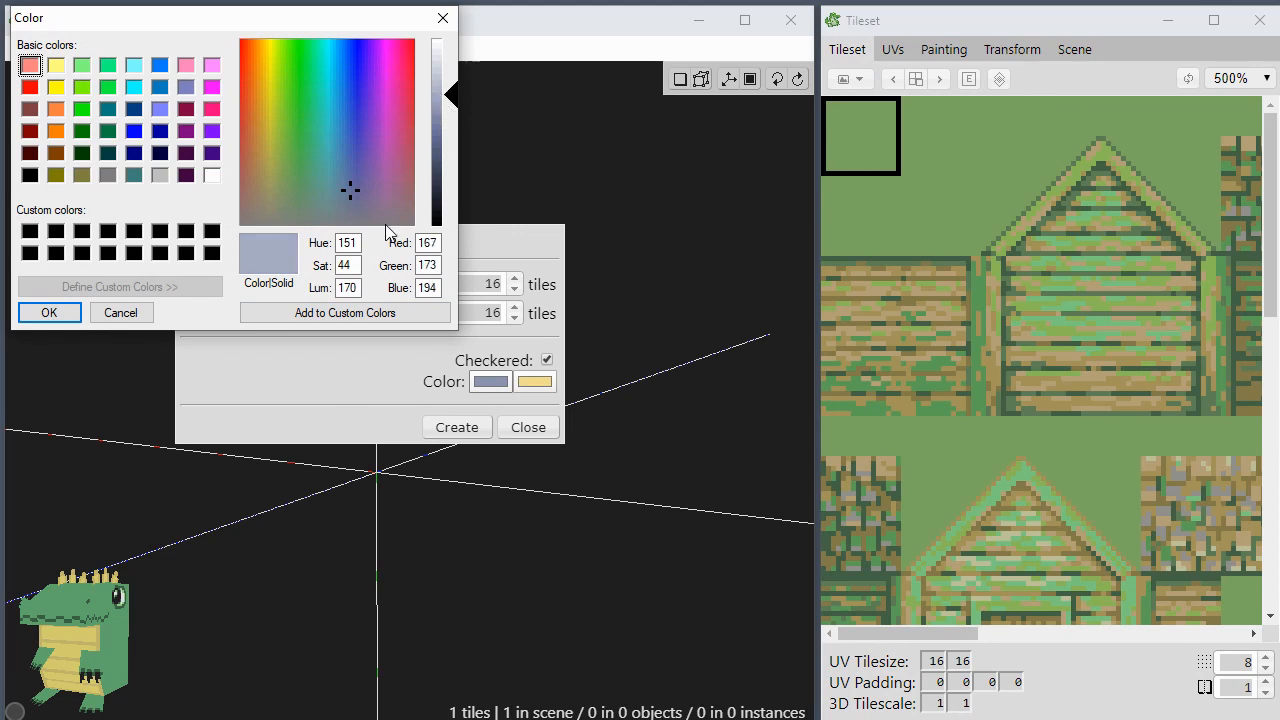
left_click(49, 313)
Step: Set the second checker color to a dark blue-gray and create the 16 by 16 tile checkered tileset
left_click(533, 382)
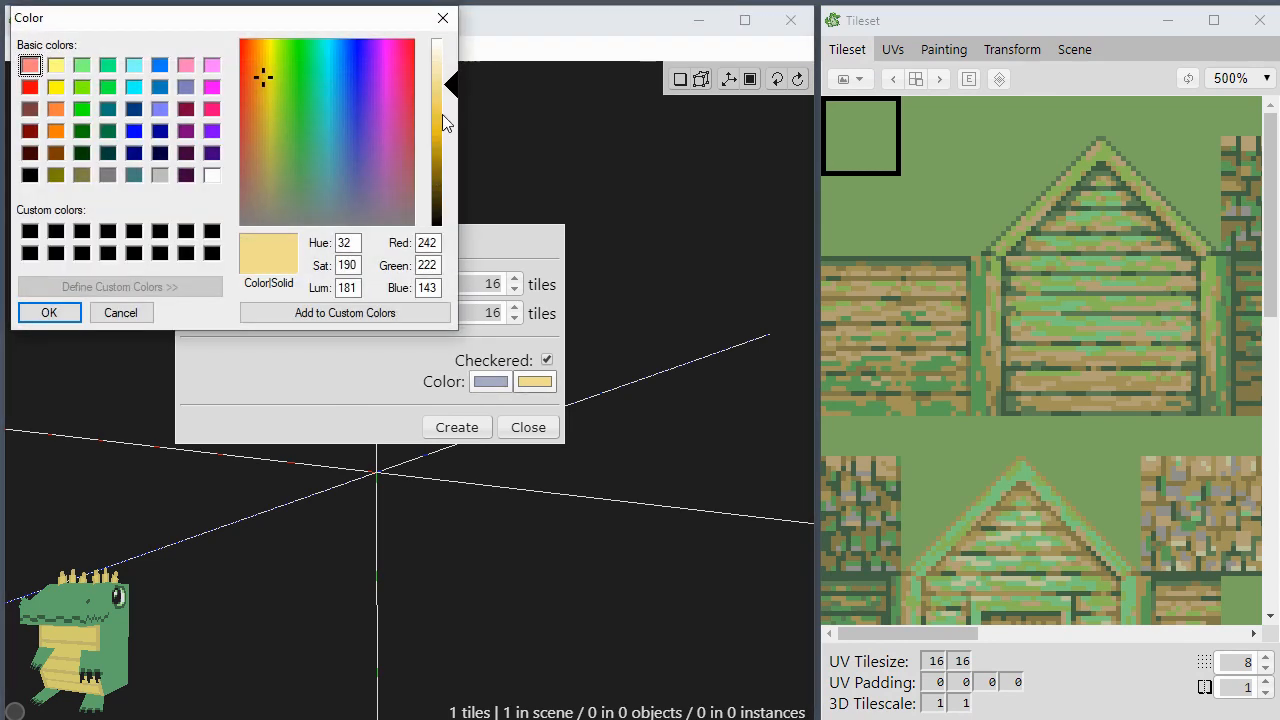
left_click(442, 114)
left_click(354, 183)
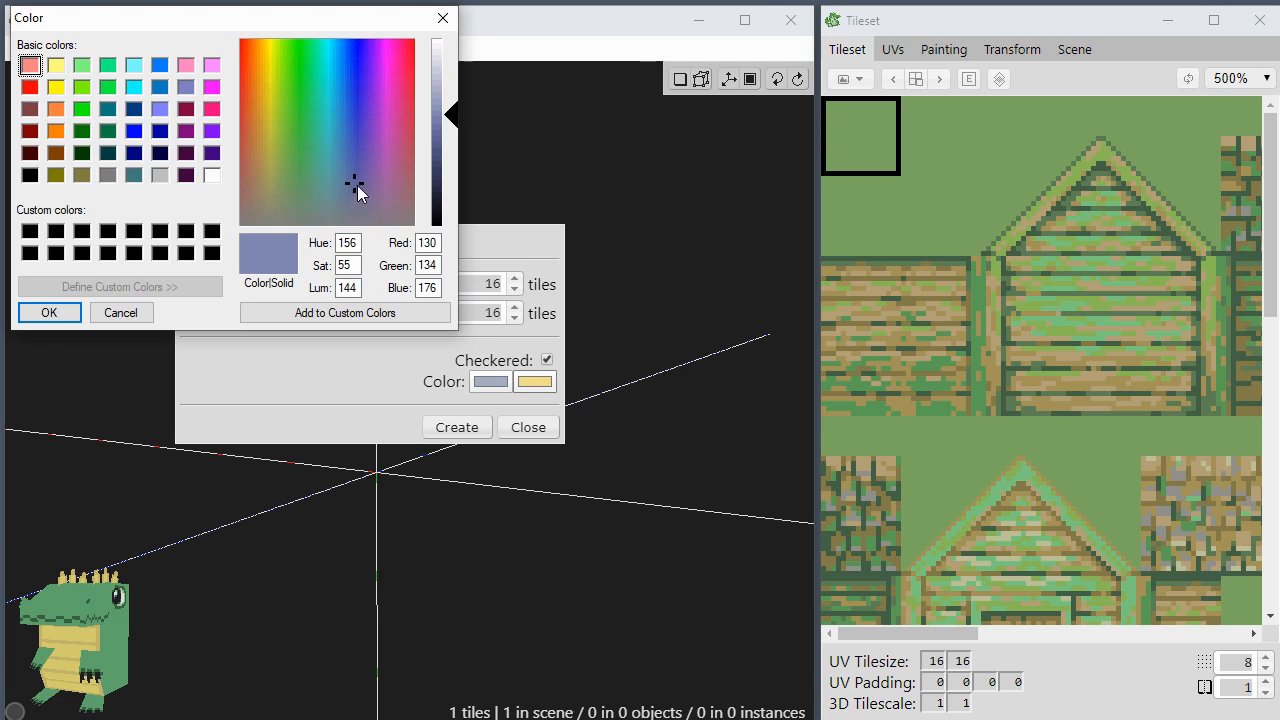
left_click(346, 206)
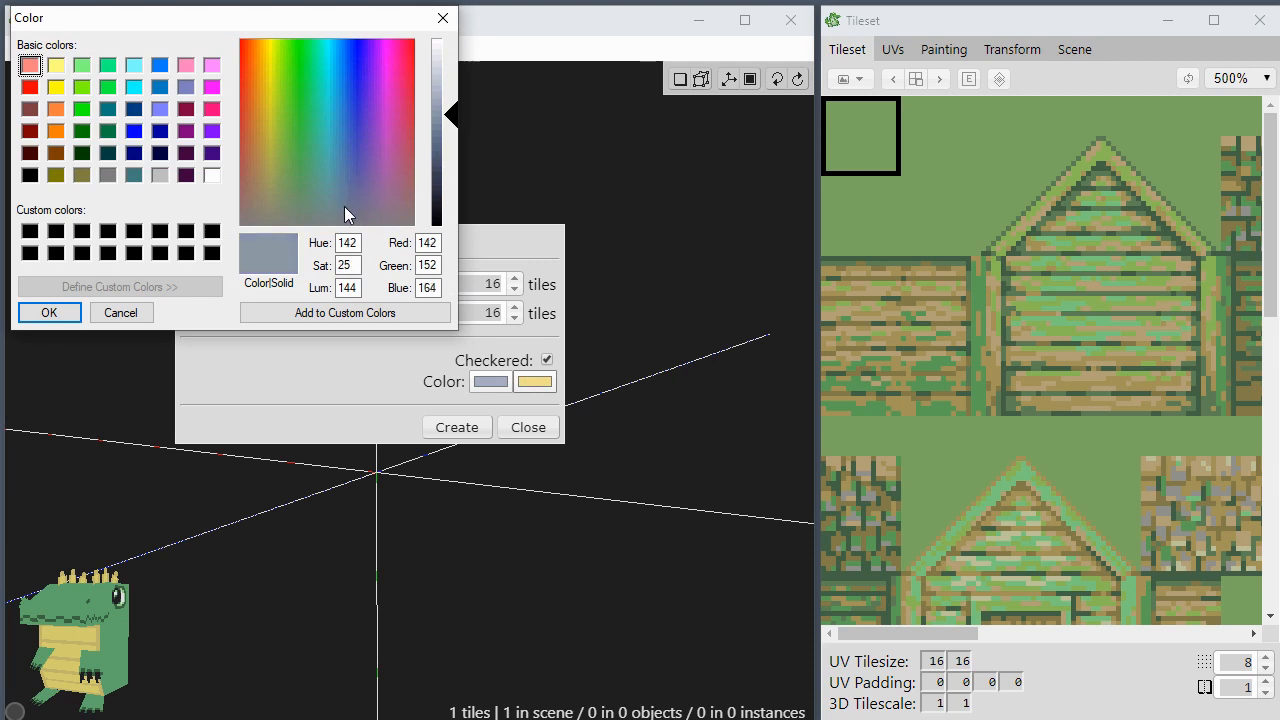
left_click(446, 138)
left_click(30, 311)
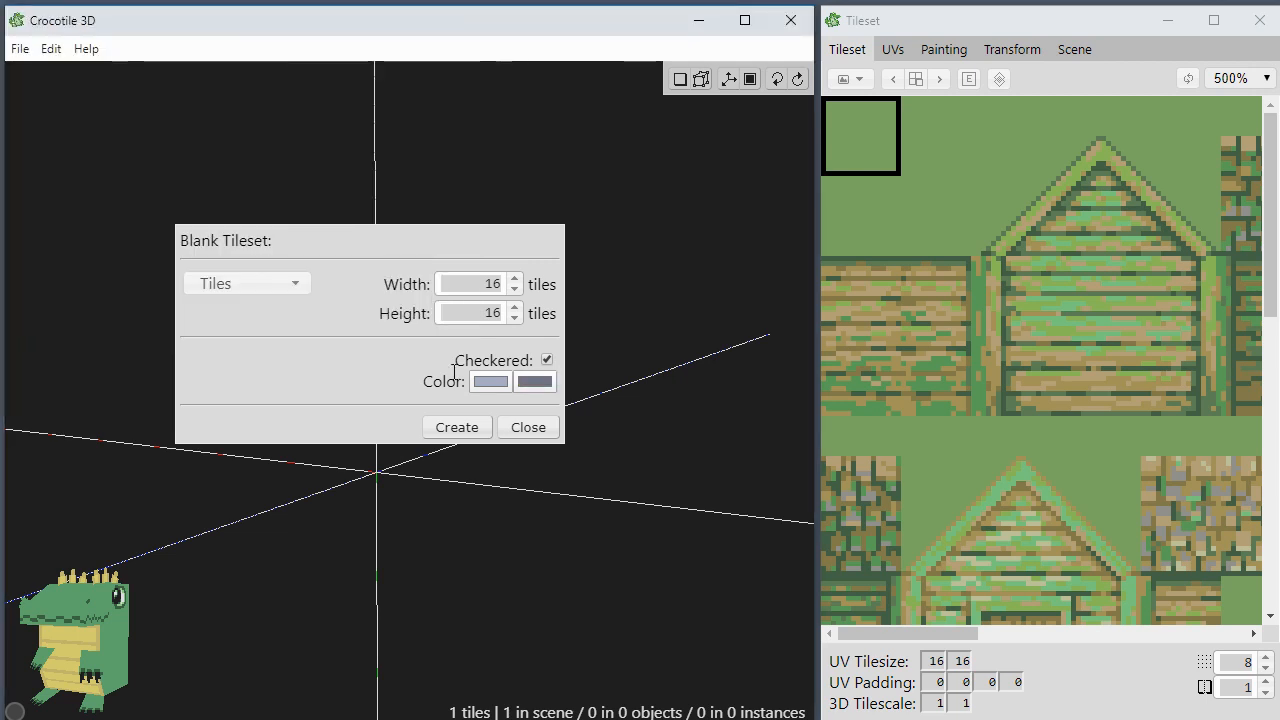
left_click(458, 427)
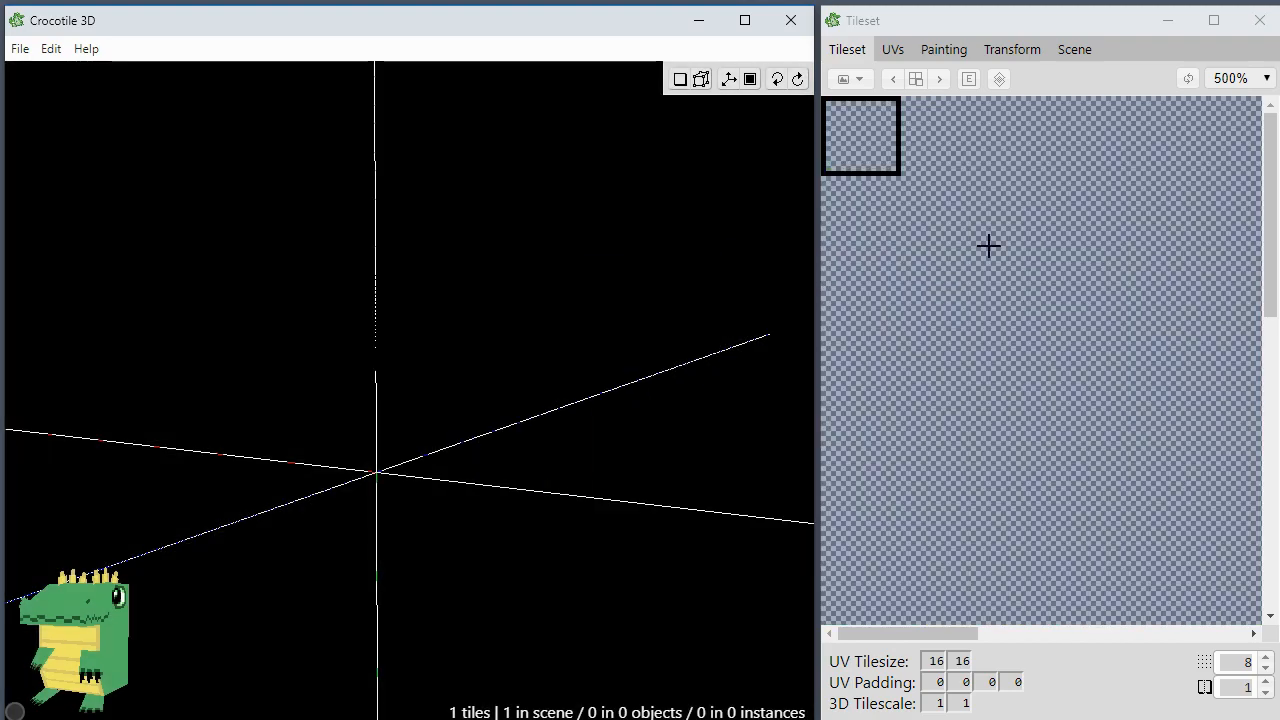
Step: Choose the corner tile of the checkered tileset and place one vertical tile above and beside the world origin
scroll(931, 264, "down", 4)
scroll(880, 258, "up", 4)
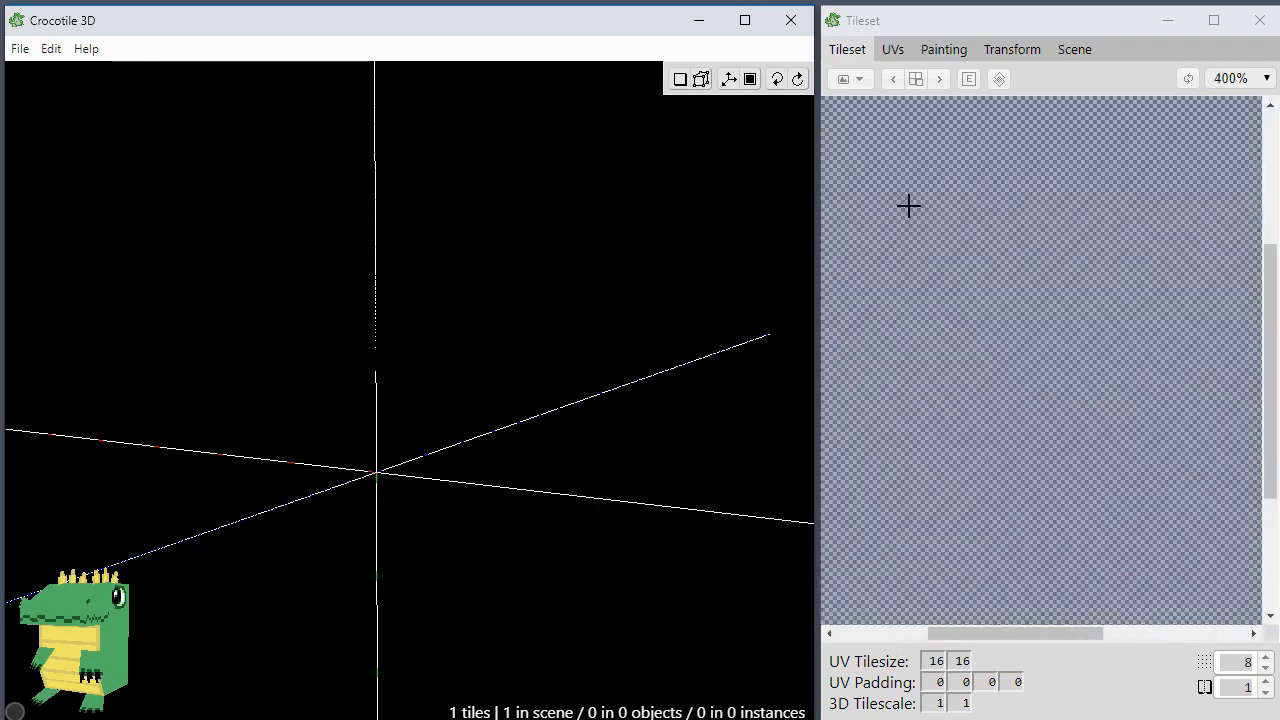
scroll(908, 206, "up", 2)
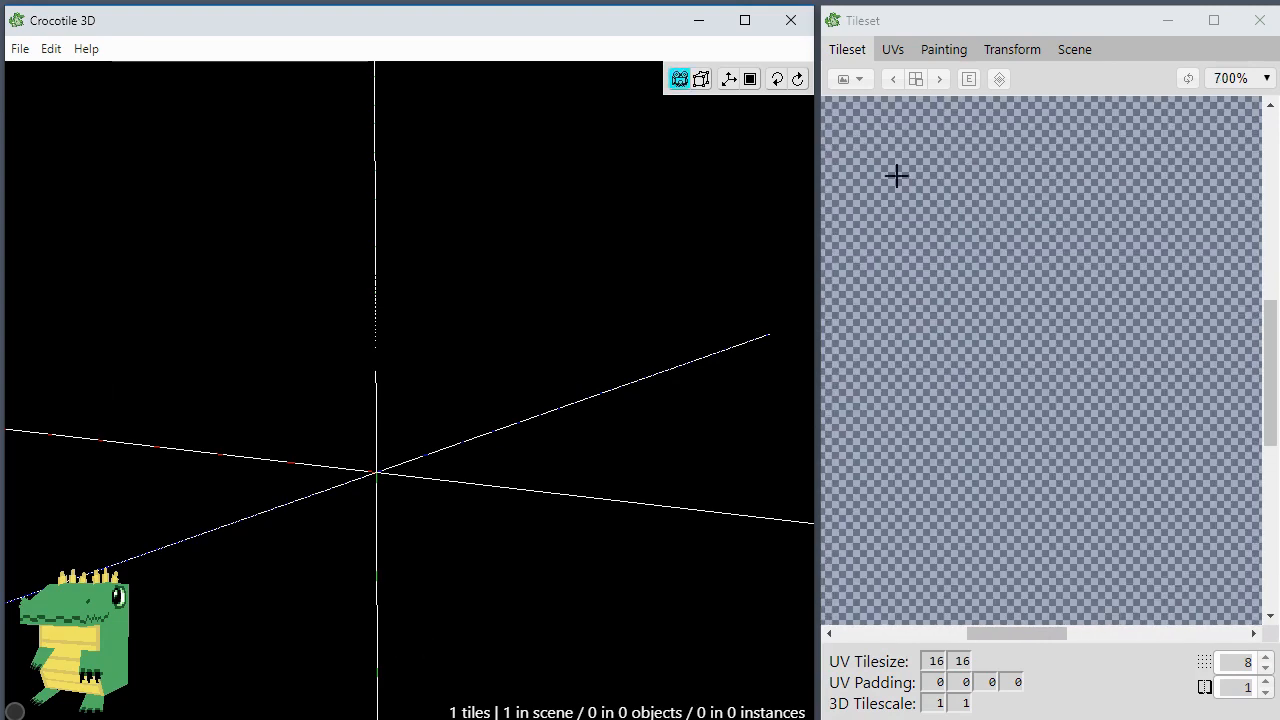
left_click(1267, 330)
mouse_move(912, 183)
left_mouse_down()
mouse_move(1169, 423)
mouse_move(927, 228)
mouse_move(1114, 457)
left_mouse_up()
left_click_drag(957, 243, 1117, 449)
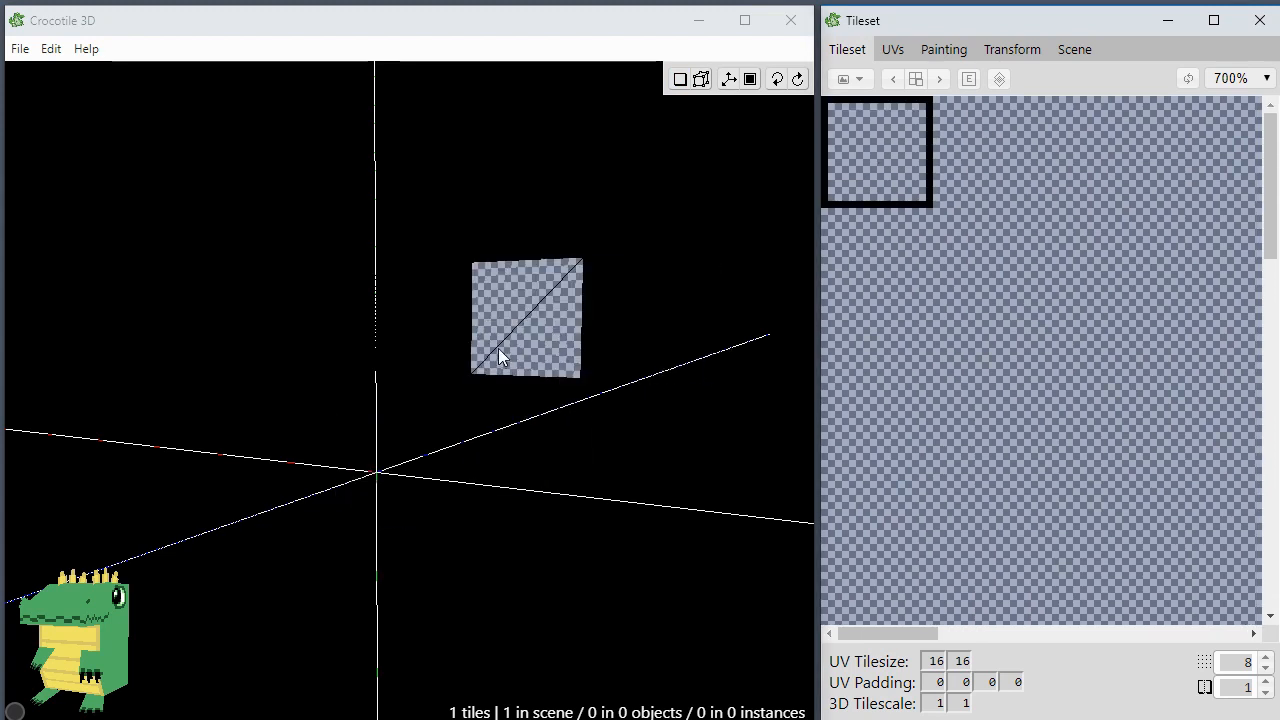
left_click(500, 352)
Step: Place a second vertical checkered tile directly beside the first one
key("space")
left_click_drag(567, 453, 581, 447)
right_click_drag(567, 453, 478, 508)
scroll(568, 451, "up", 2)
left_click_drag(570, 460, 566, 480)
key("space")
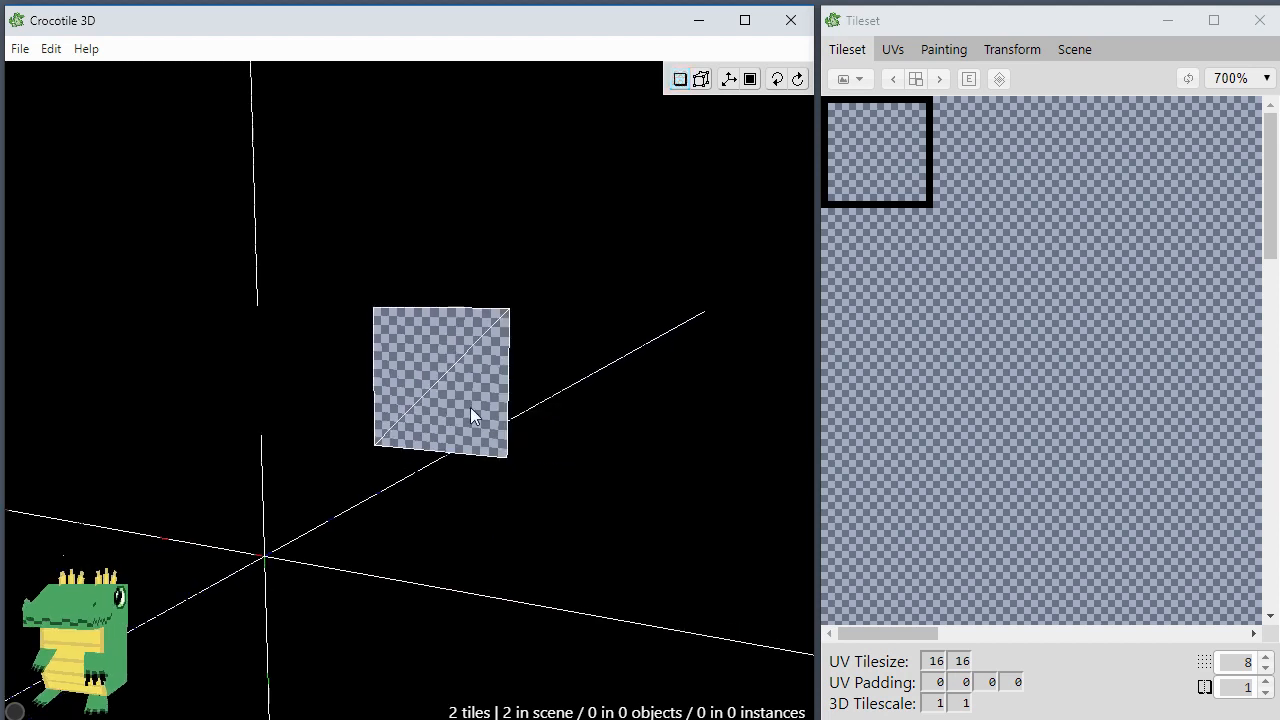
left_click(601, 456)
Step: Switch to edit mode and select the upper outer corner vertex of the second checkered tile
key("space")
right_click_drag(601, 456, 500, 428)
key("space")
key("Return")
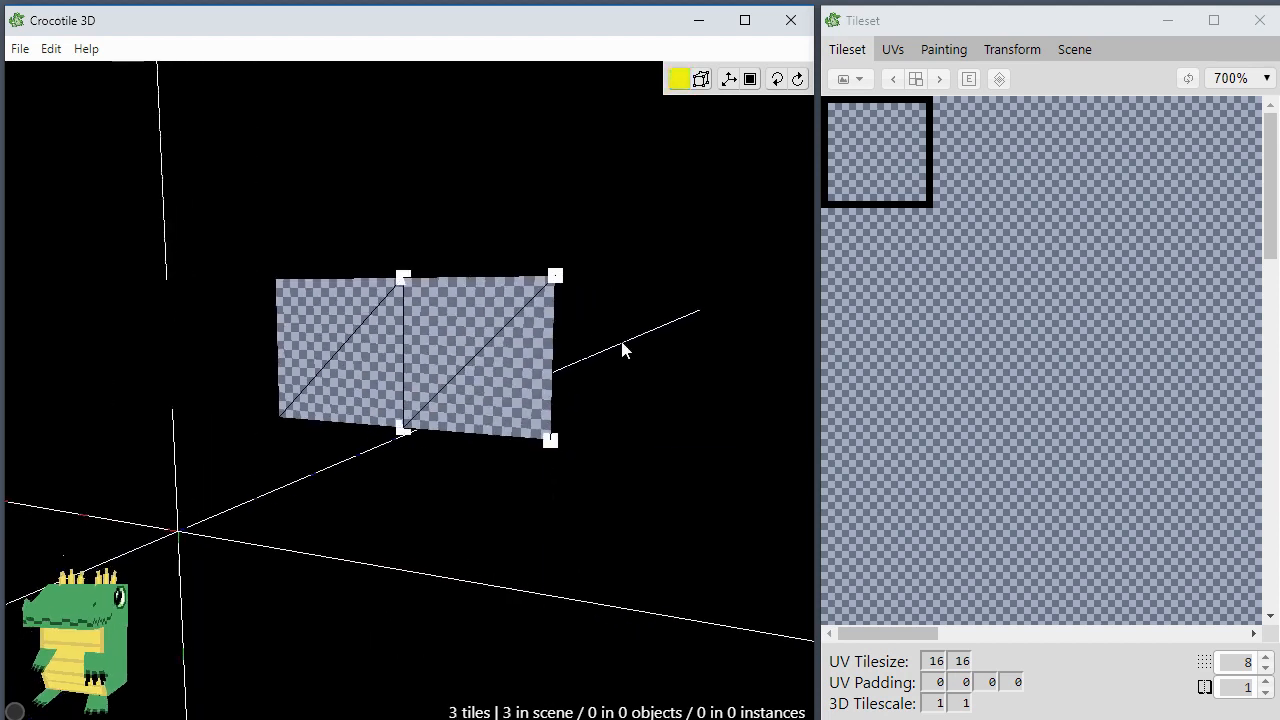
left_click_drag(605, 241, 532, 326)
Step: Move the selected corner vertex outward and away from the tile's plane to stretch the second checkered tile
key("space")
key("w")
key("w")
key("w")
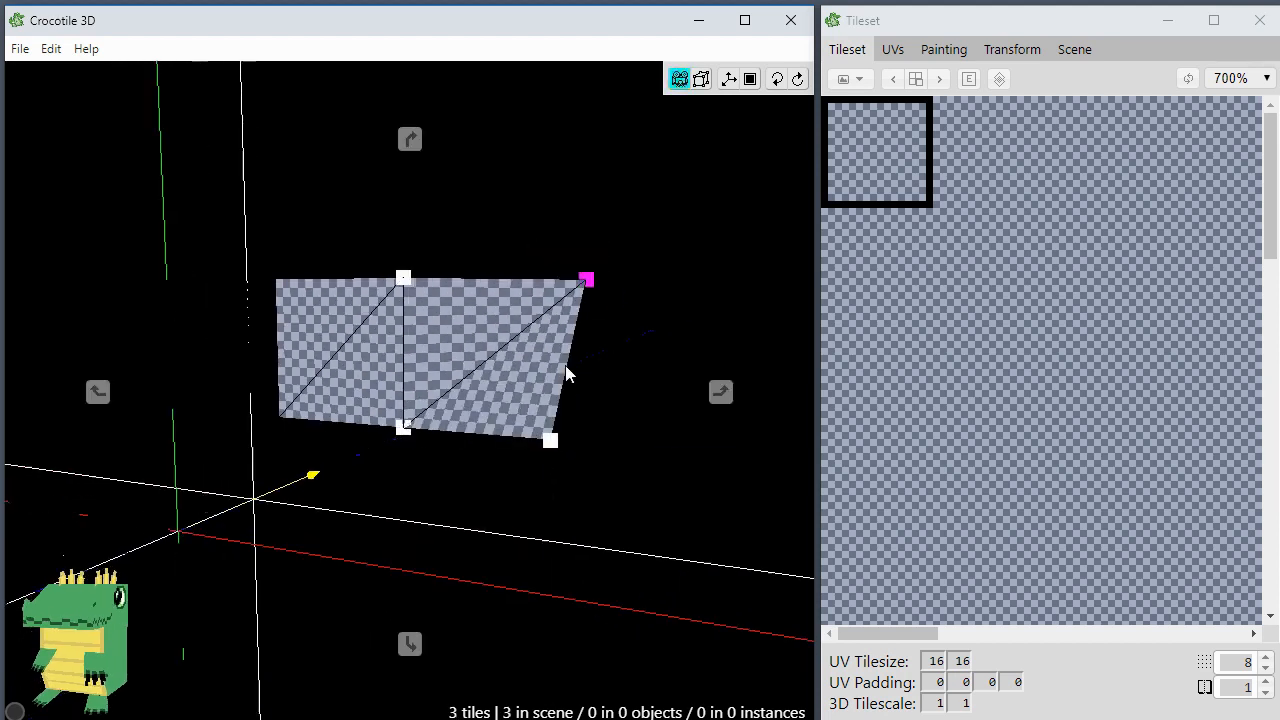
key("a")
key("d")
key("d")
key("s")
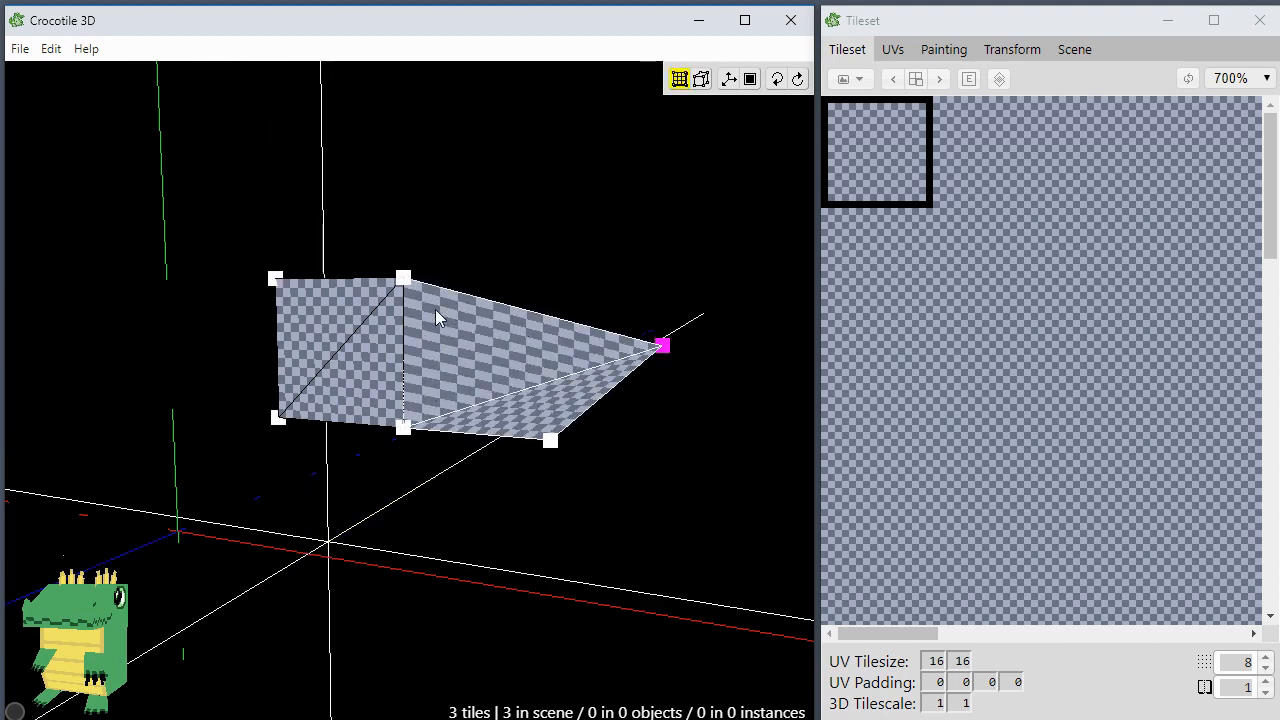
Step: Examine the stretched tile's checker distortion and its fold along the diagonal from several angles
scroll(520, 365, "up", 2)
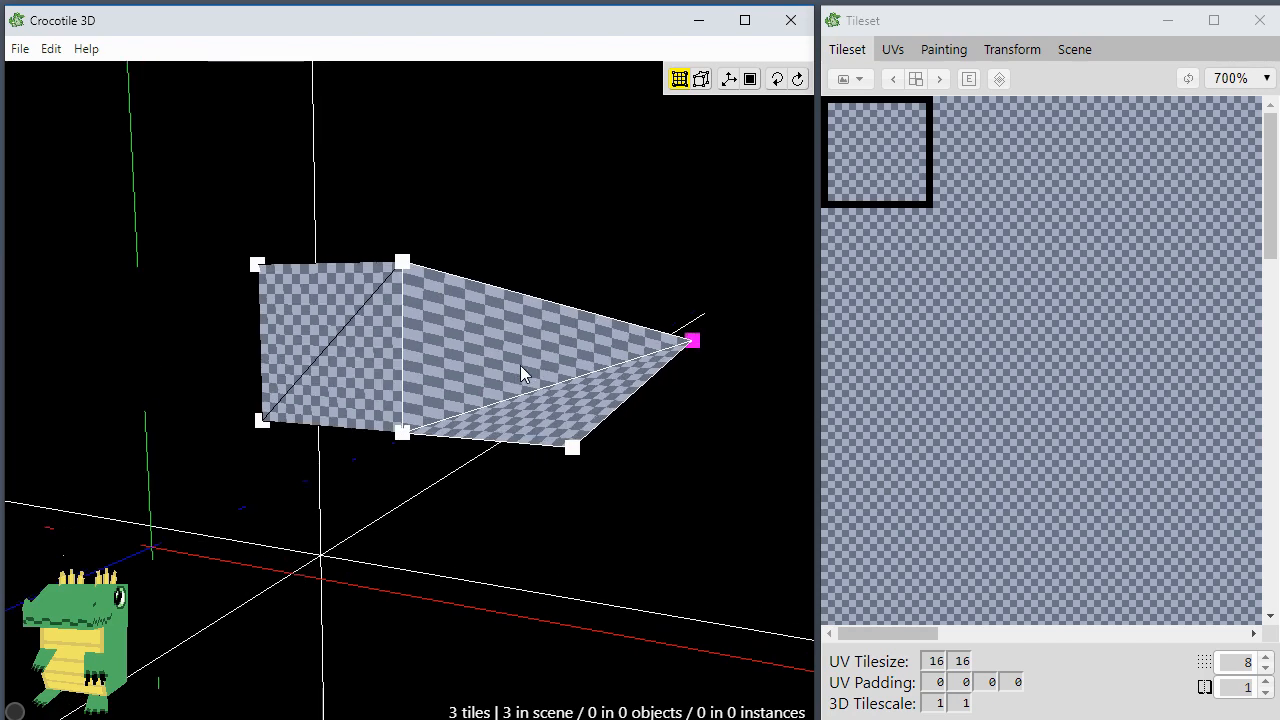
key("space")
left_click_drag(515, 404, 420, 422)
scroll(515, 404, "up", 1)
left_click_drag(558, 440, 580, 472)
key("space")
key("a")
key("d")
key("space")
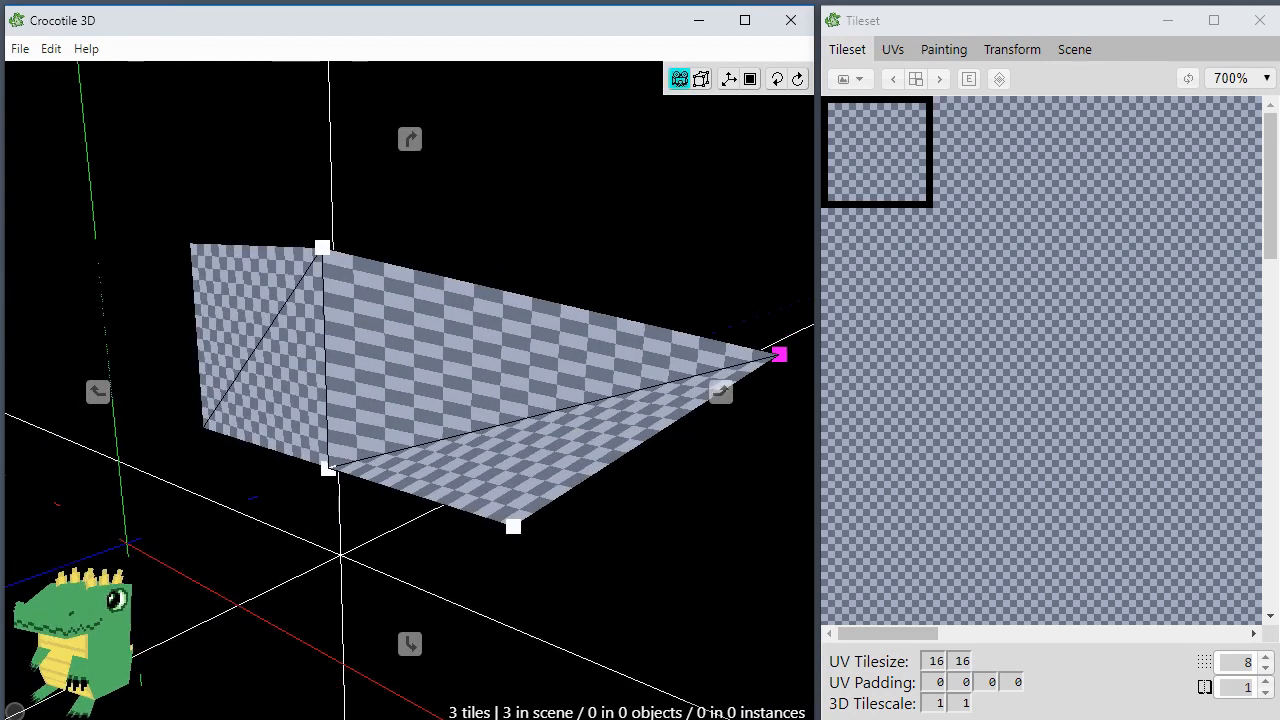
right_click_drag(515, 476, 507, 402)
left_click_drag(517, 483, 385, 376)
key("space")
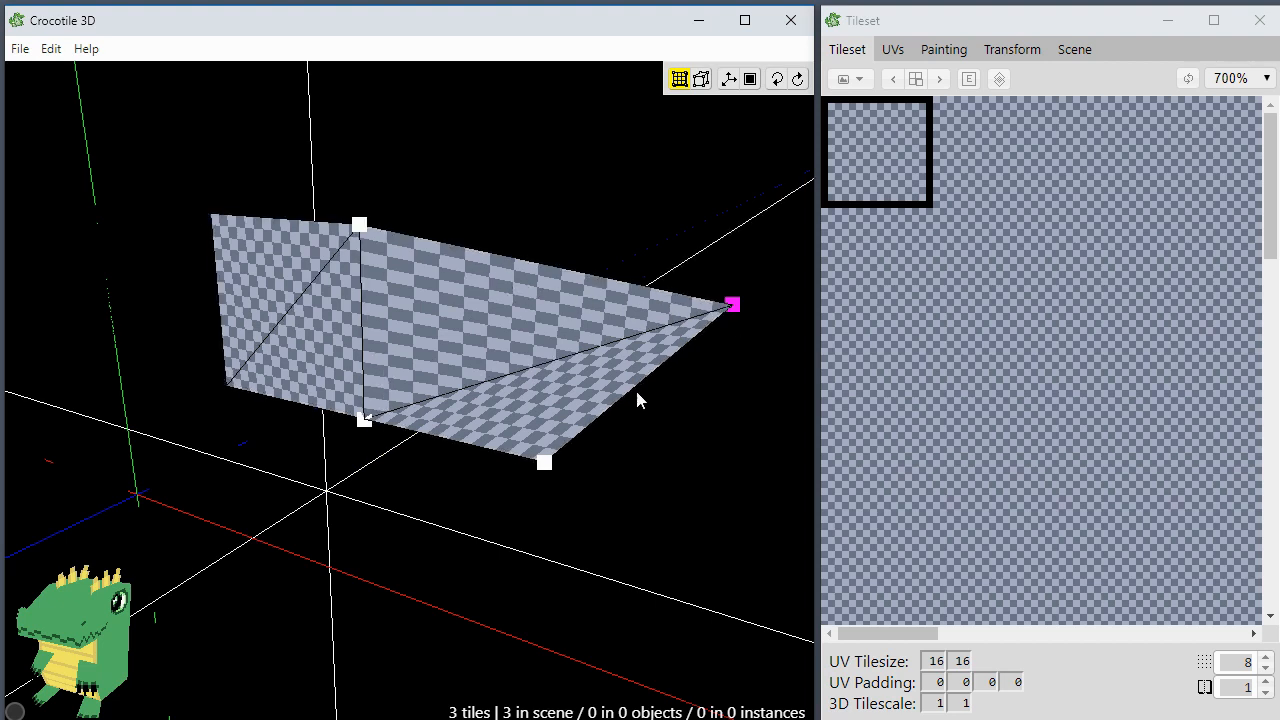
Step: Deselect the moved corner vertex of the stretched tile
left_click(598, 368)
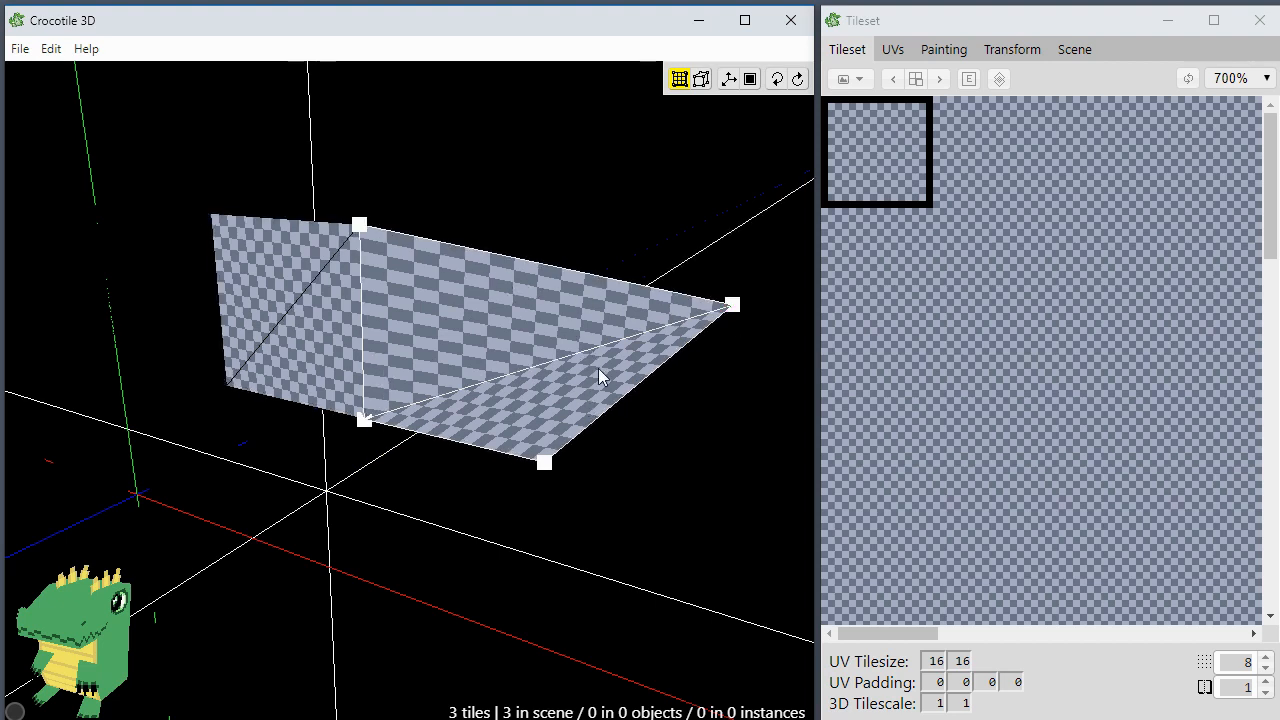
key("space")
mouse_move(606, 460)
left_mouse_down()
mouse_move(665, 500)
mouse_move(603, 451)
left_mouse_up()
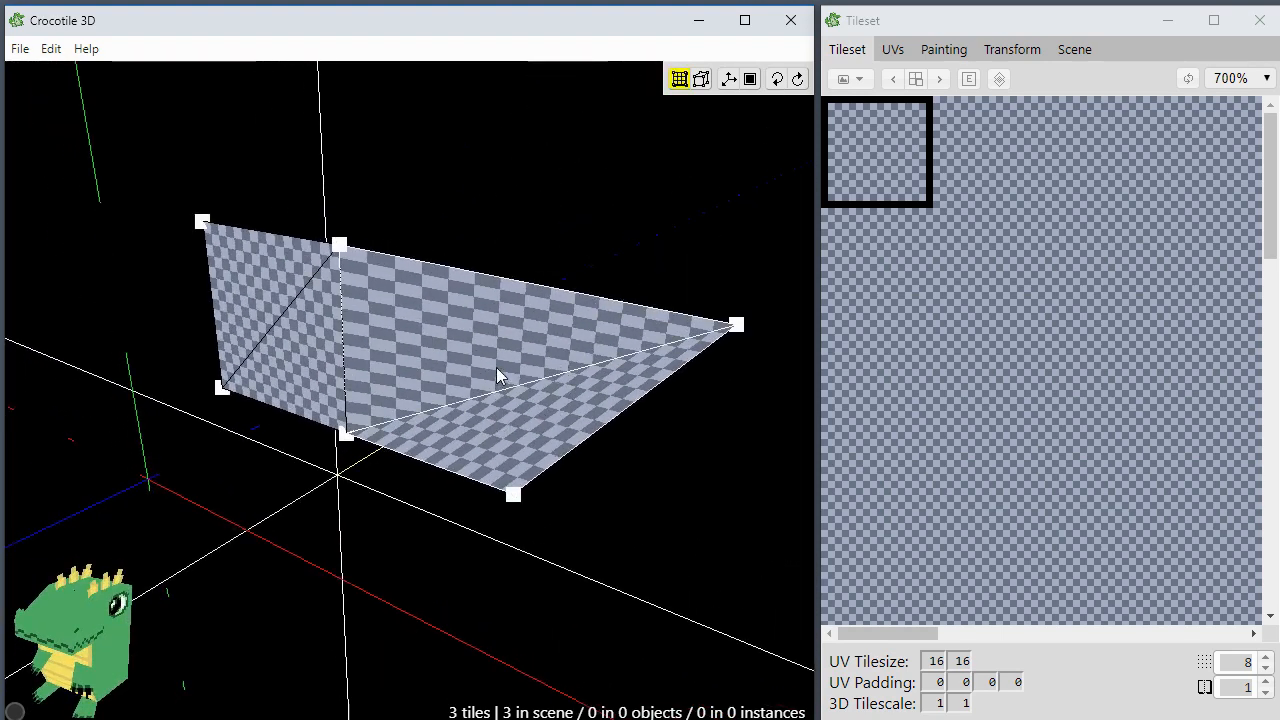
Step: Select the stretched tile's face and move its upper outer UV corner farther outward along the tileset's top edge
left_click(640, 353)
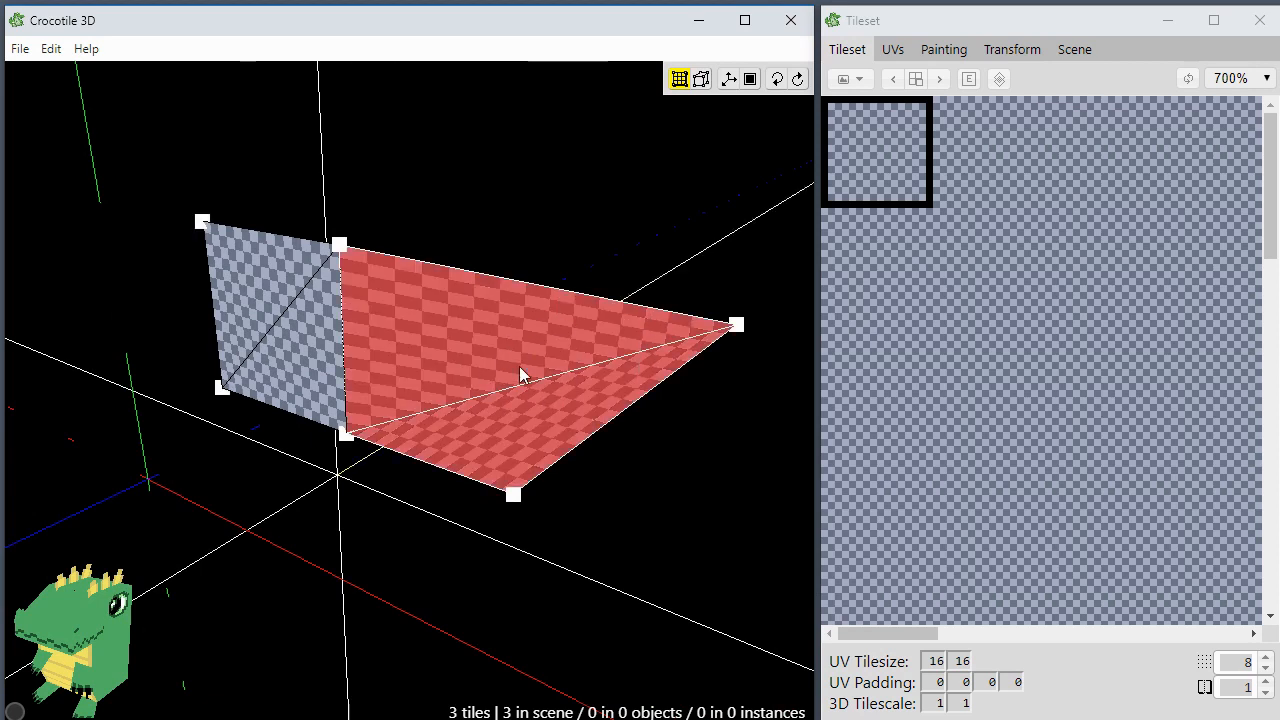
left_click(895, 52)
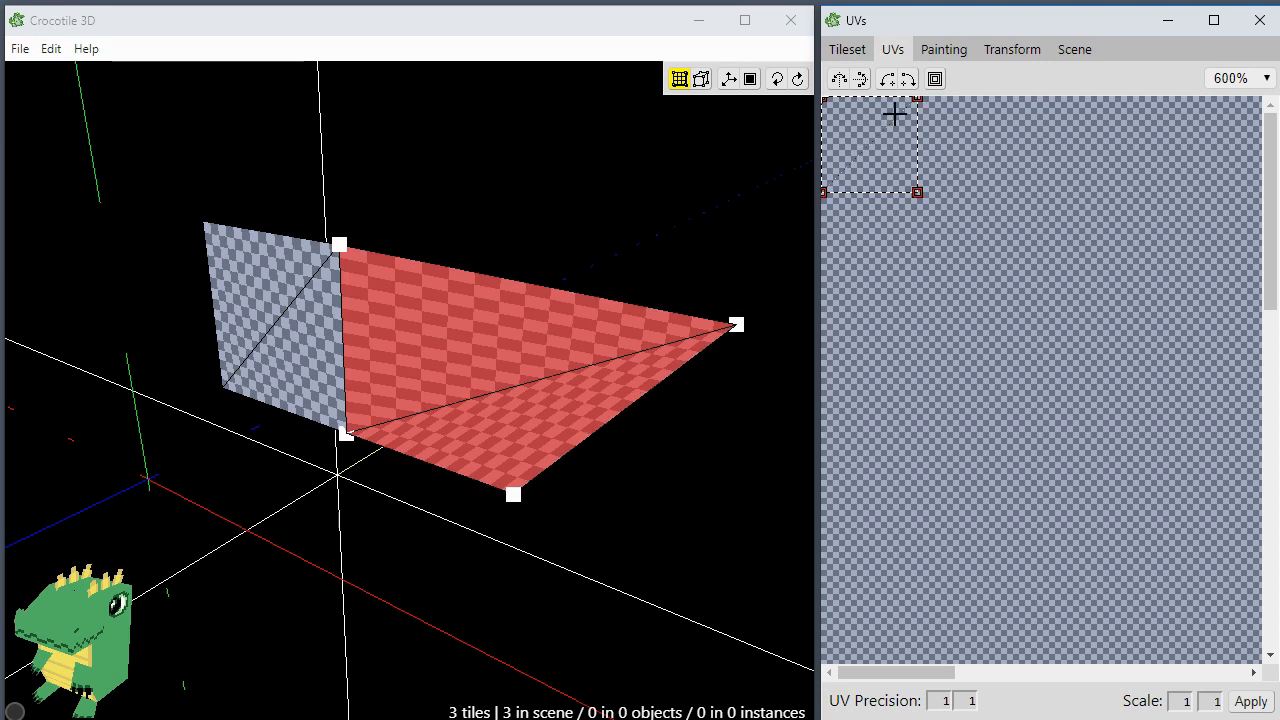
left_click_drag(919, 99, 962, 133)
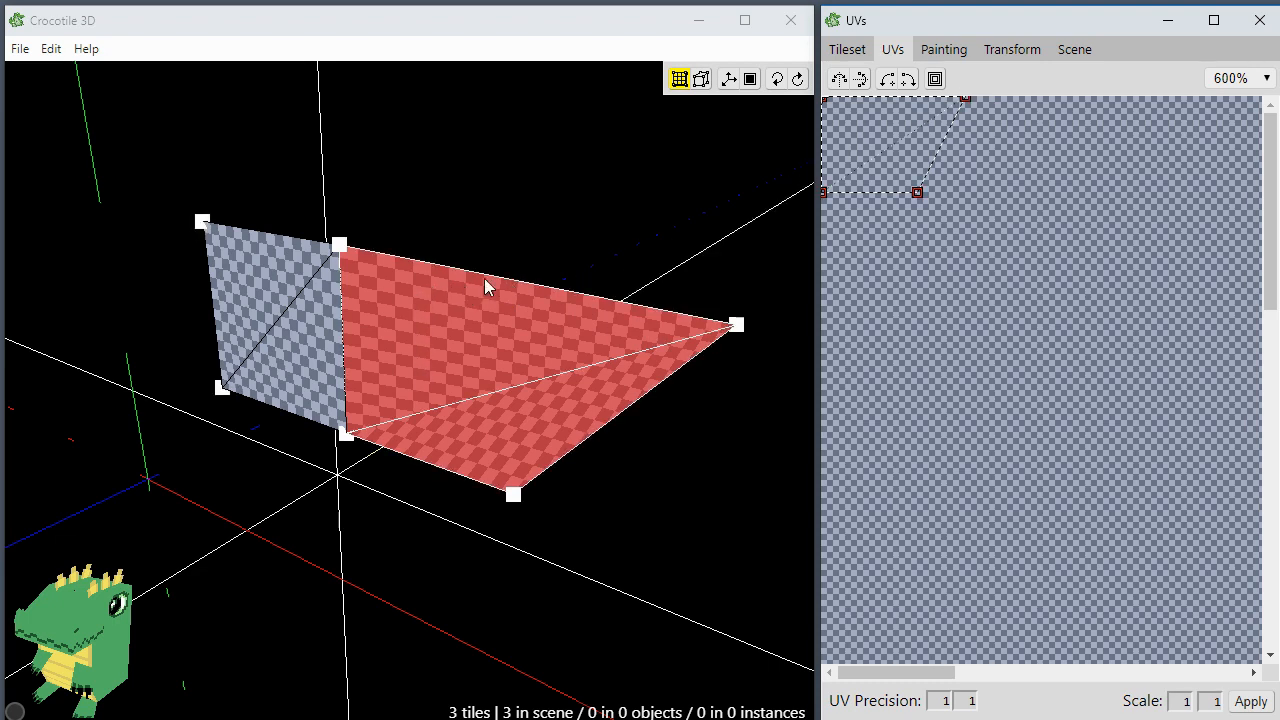
left_click_drag(960, 97, 980, 100)
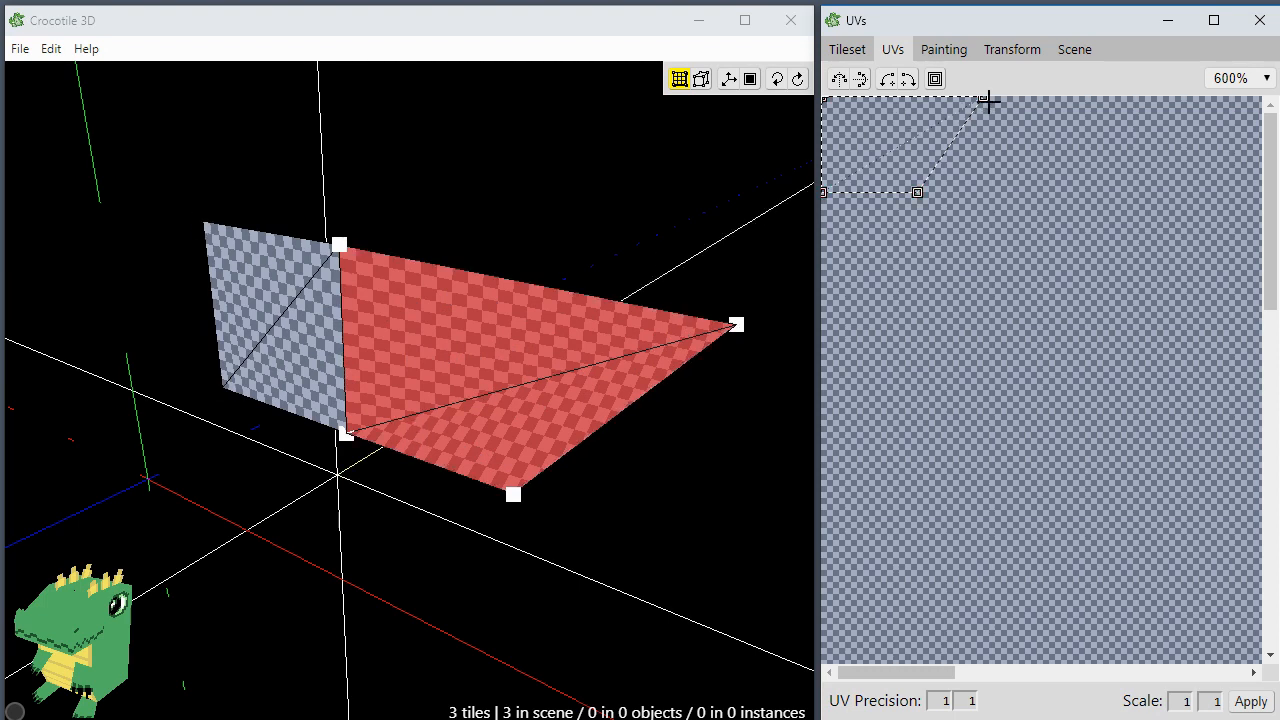
mouse_move(985, 100)
left_mouse_down()
mouse_move(929, 103)
mouse_move(1000, 99)
left_mouse_up()
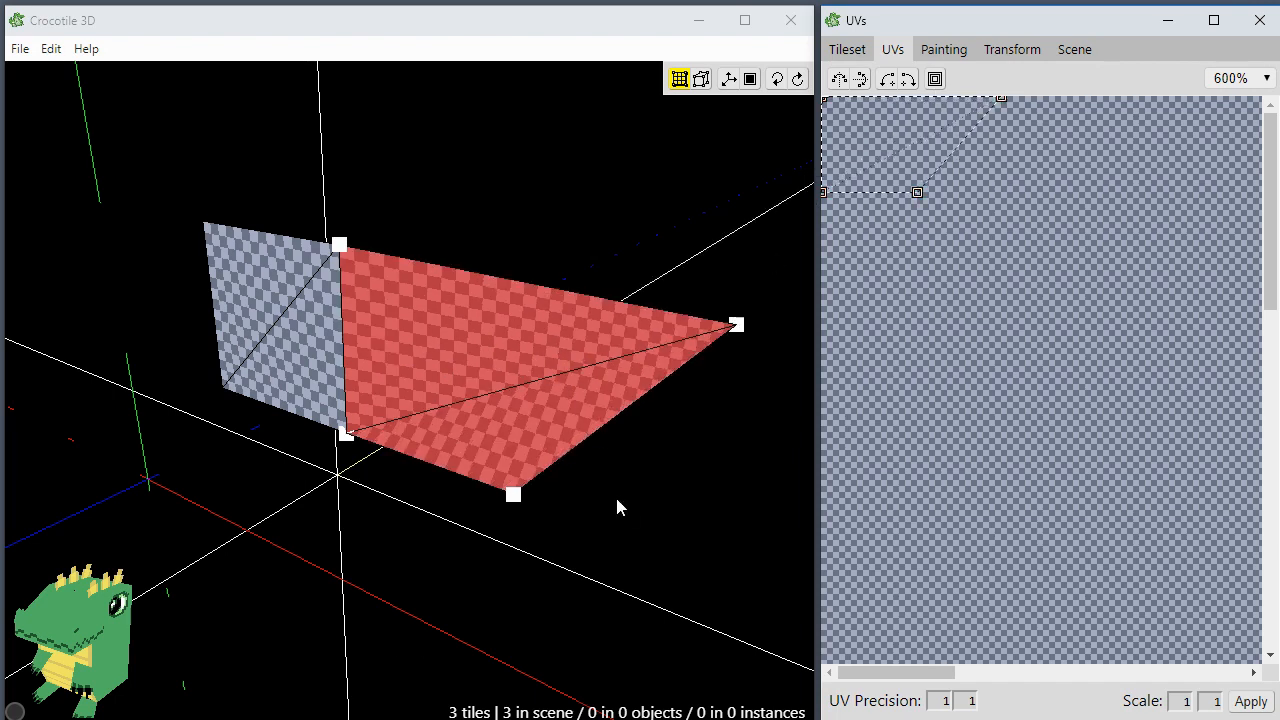
Step: Lower the stretched tile's lower outer UV corner slightly and shift the whole UV shape inward from the tileset's edges
key("space")
left_click_drag(615, 500, 571, 577)
scroll(613, 508, "up", 2)
key("space")
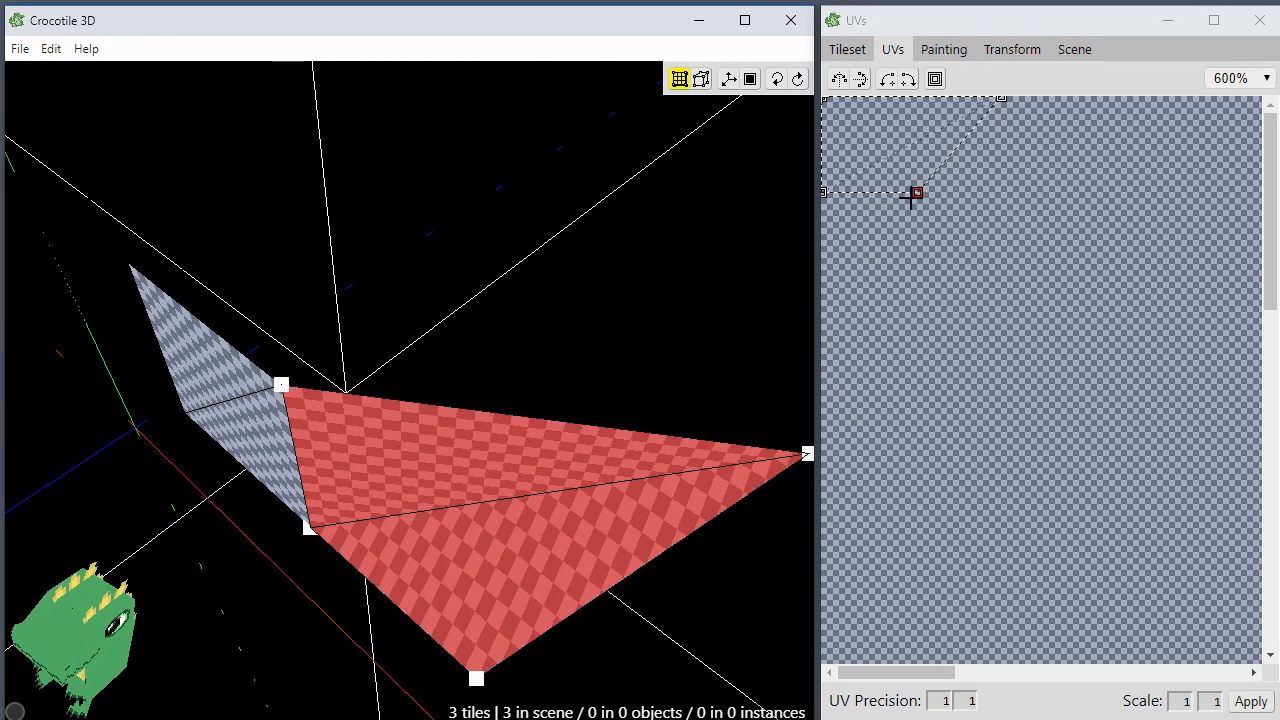
left_click_drag(918, 193, 921, 215)
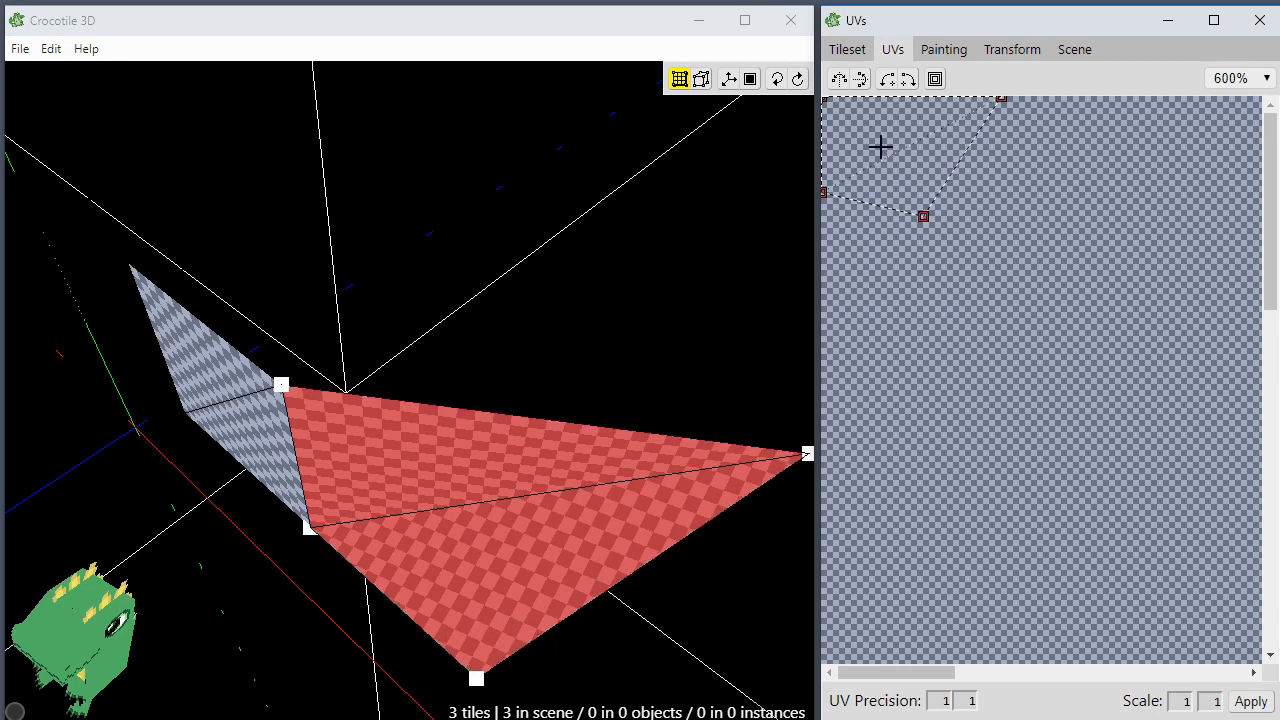
left_click_drag(868, 142, 934, 209)
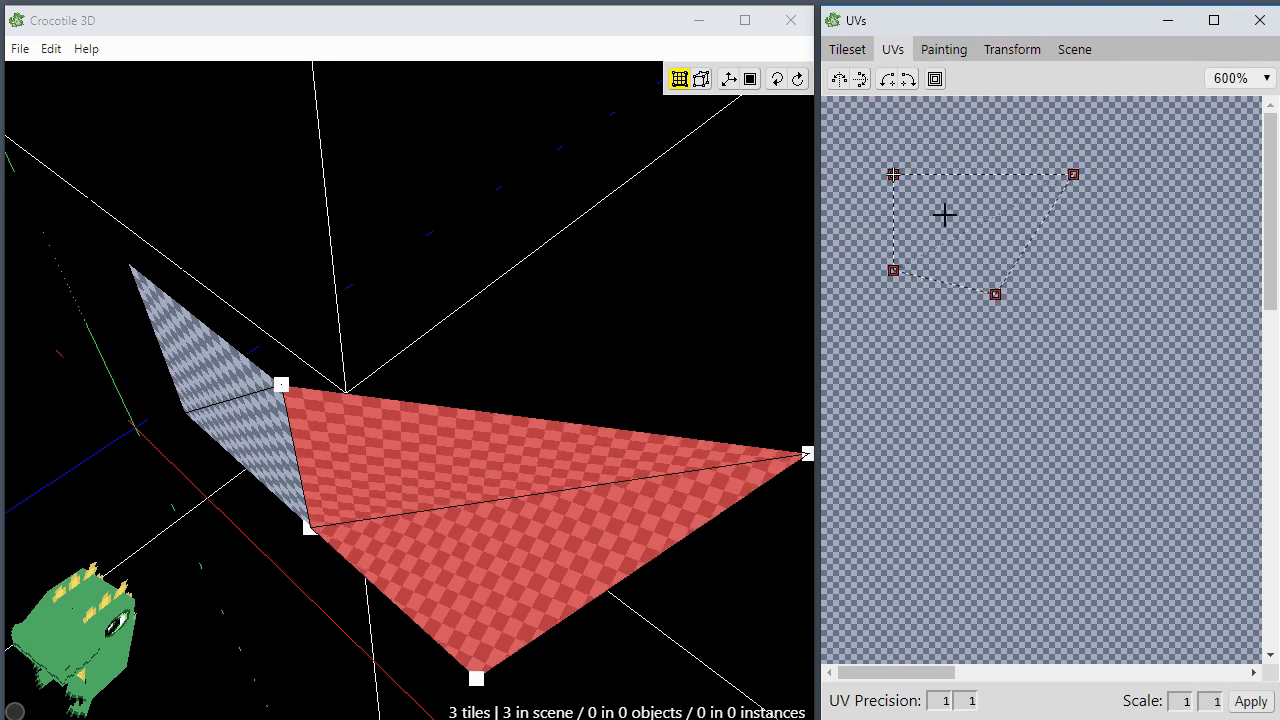
Step: Examine the checker pattern on the stretched tile and its neighbour from several angles
left_click(613, 383)
key("space")
left_click_drag(613, 383, 366, 389)
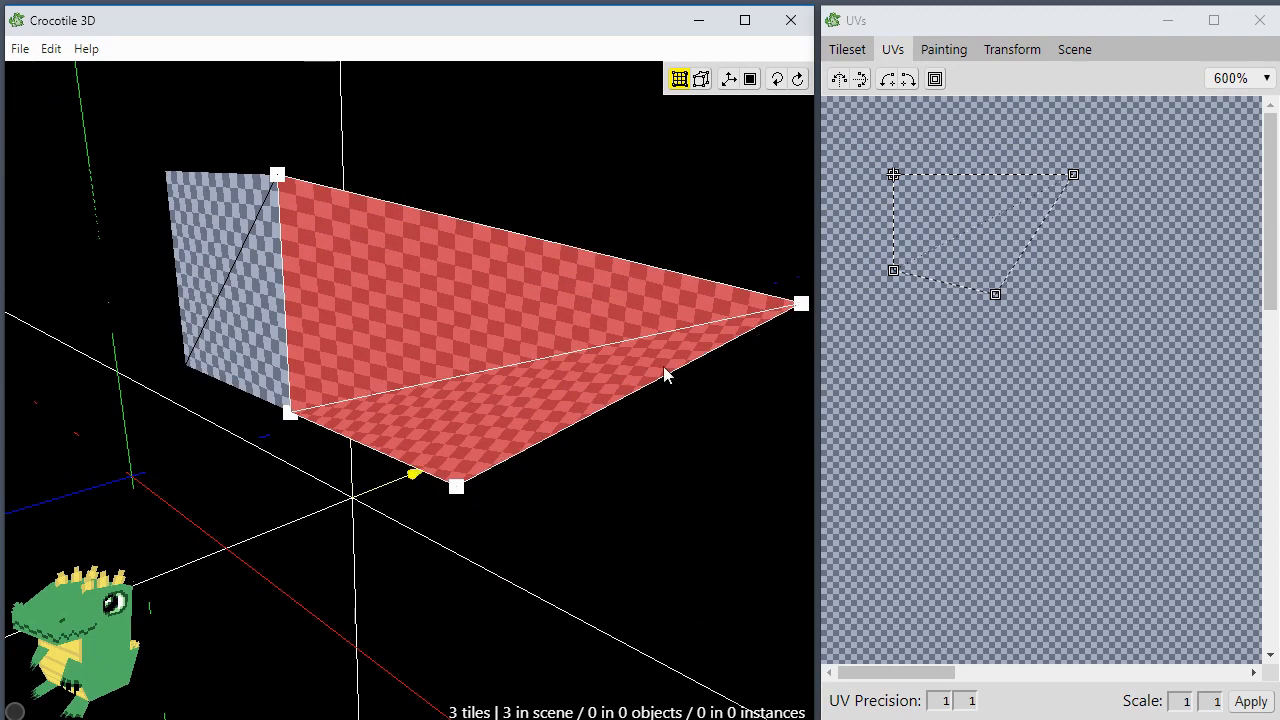
key("space")
left_click_drag(397, 263, 297, 260)
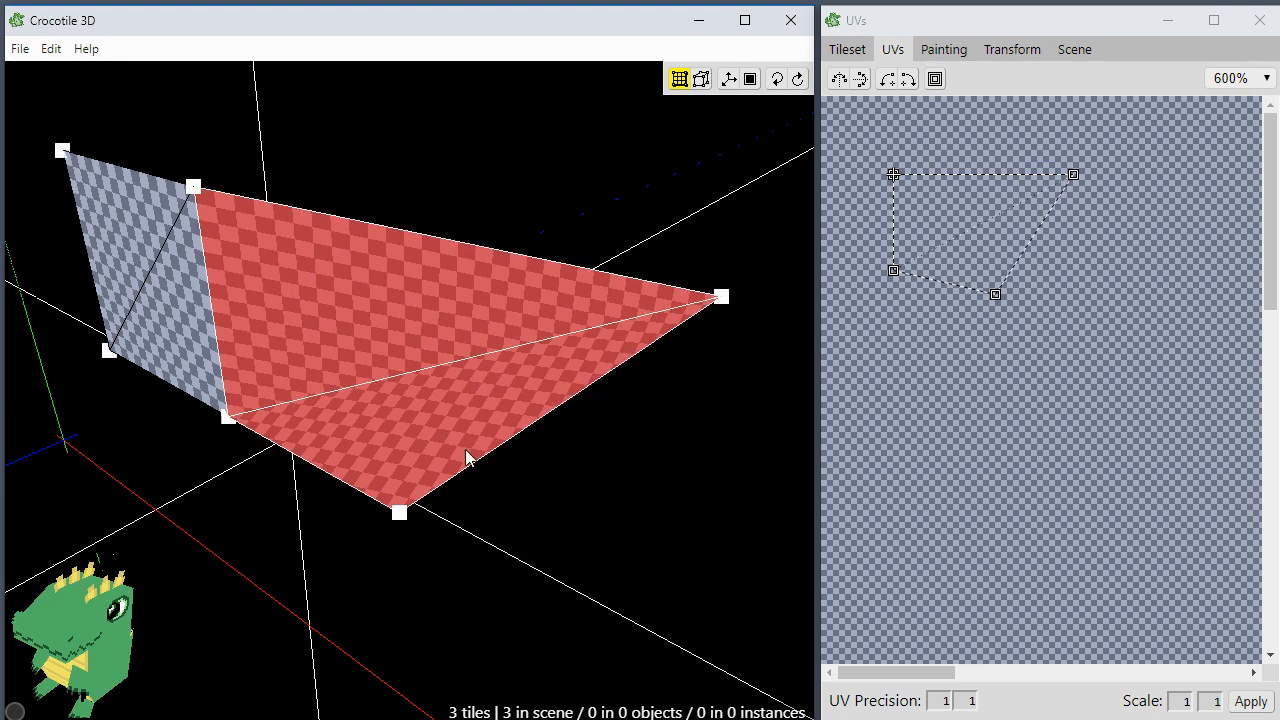
middle_click_drag(466, 455, 570, 440)
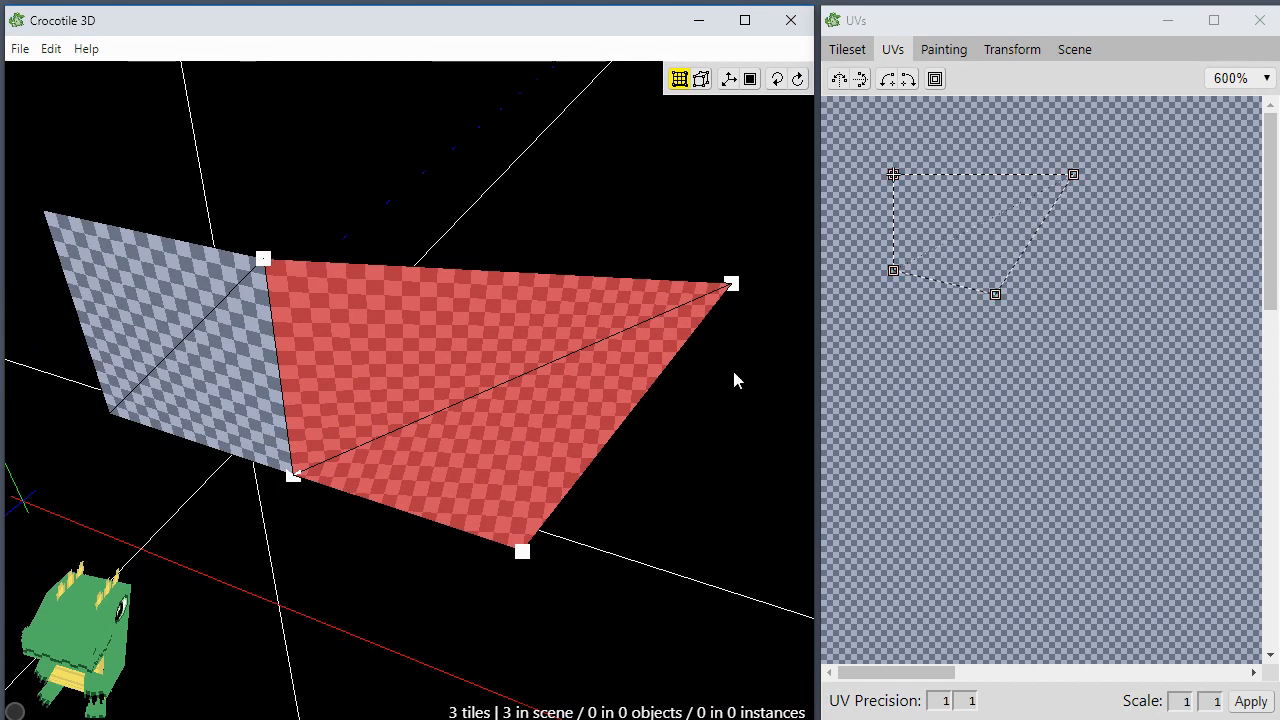
middle_click_drag(734, 378, 646, 457)
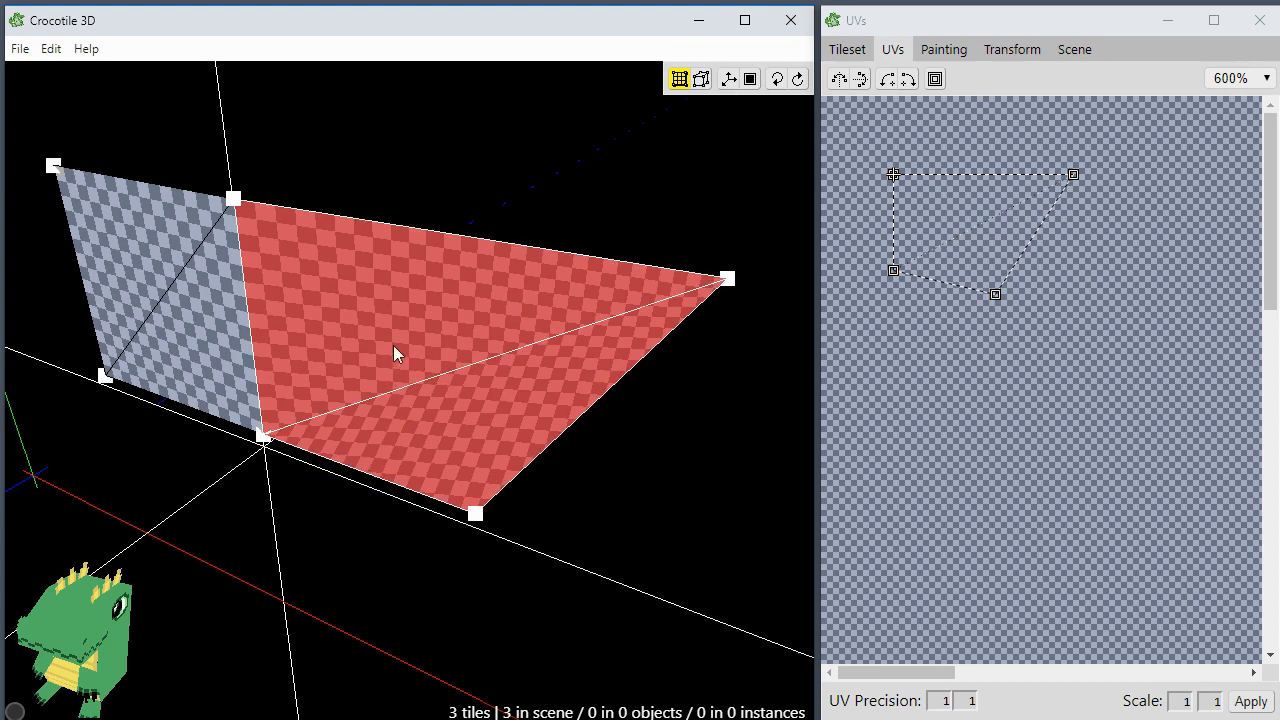
key("space")
left_click_drag(374, 451, 477, 340)
key("space")
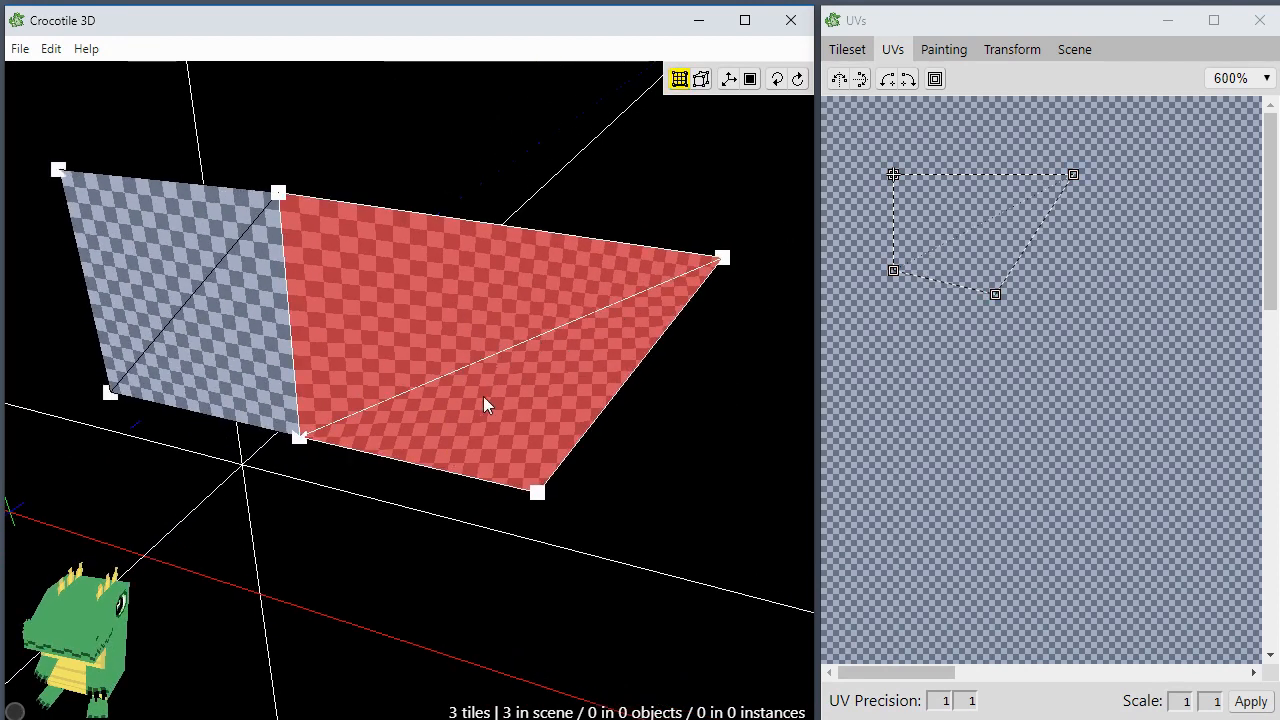
key("space")
left_click_drag(400, 500, 500, 455)
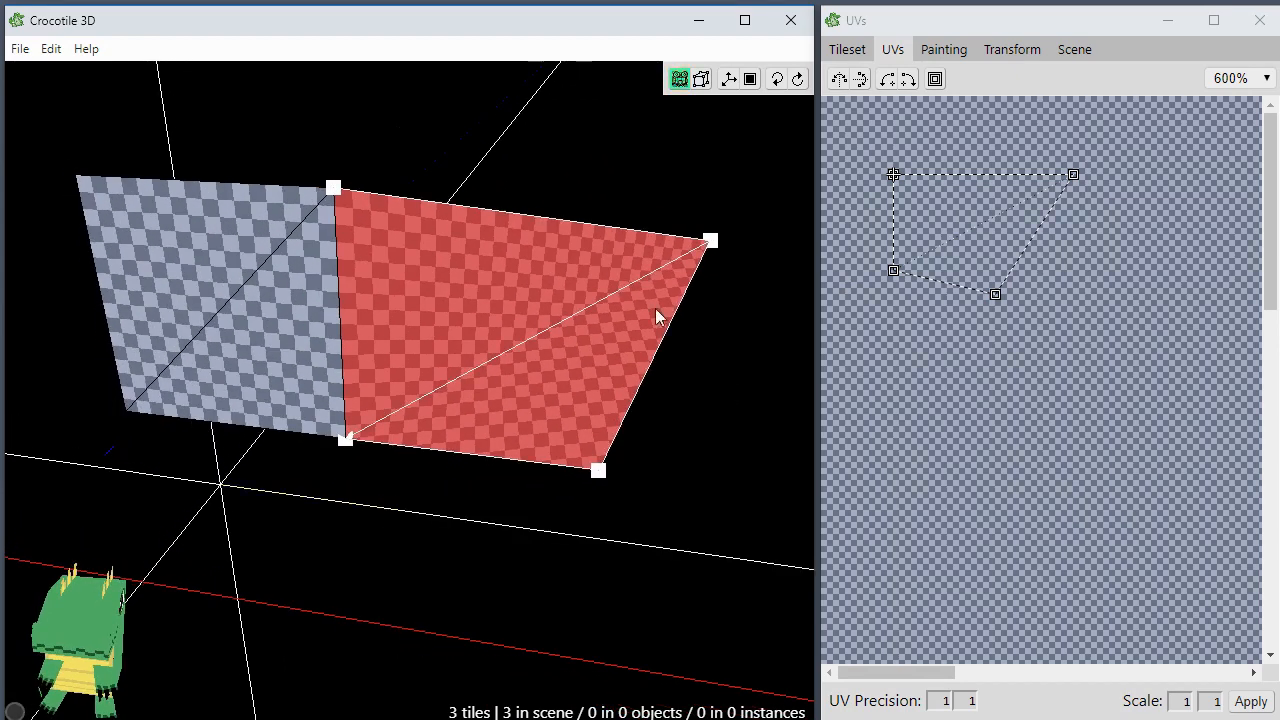
key("space")
left_click_drag(519, 362, 465, 375)
right_click_drag(513, 363, 496, 299)
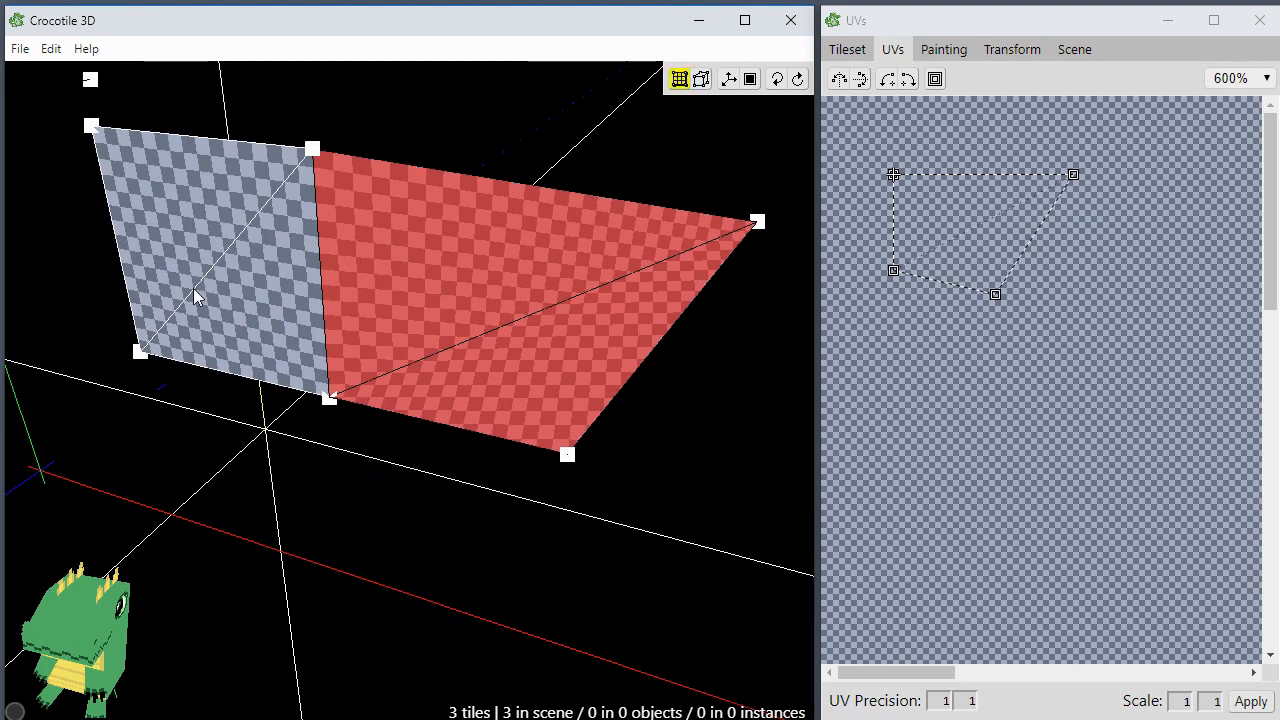
right_click_drag(444, 268, 440, 312)
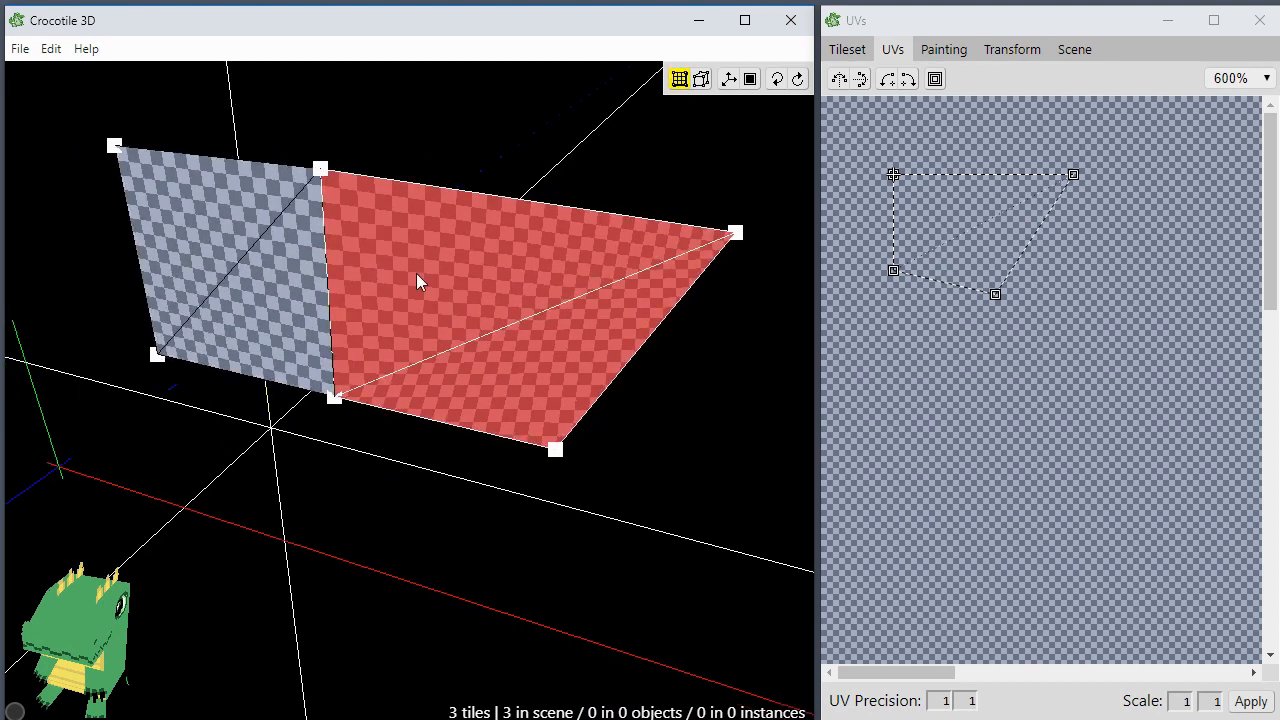
key("space")
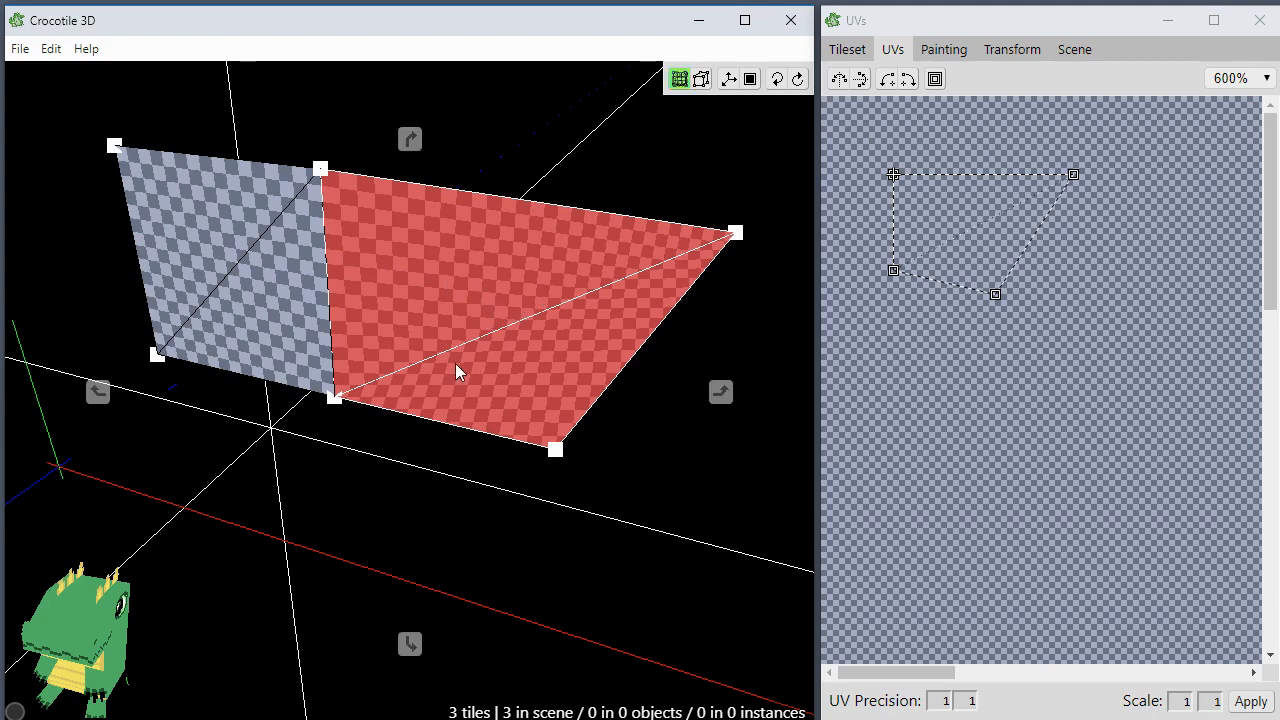
left_click_drag(448, 366, 480, 373)
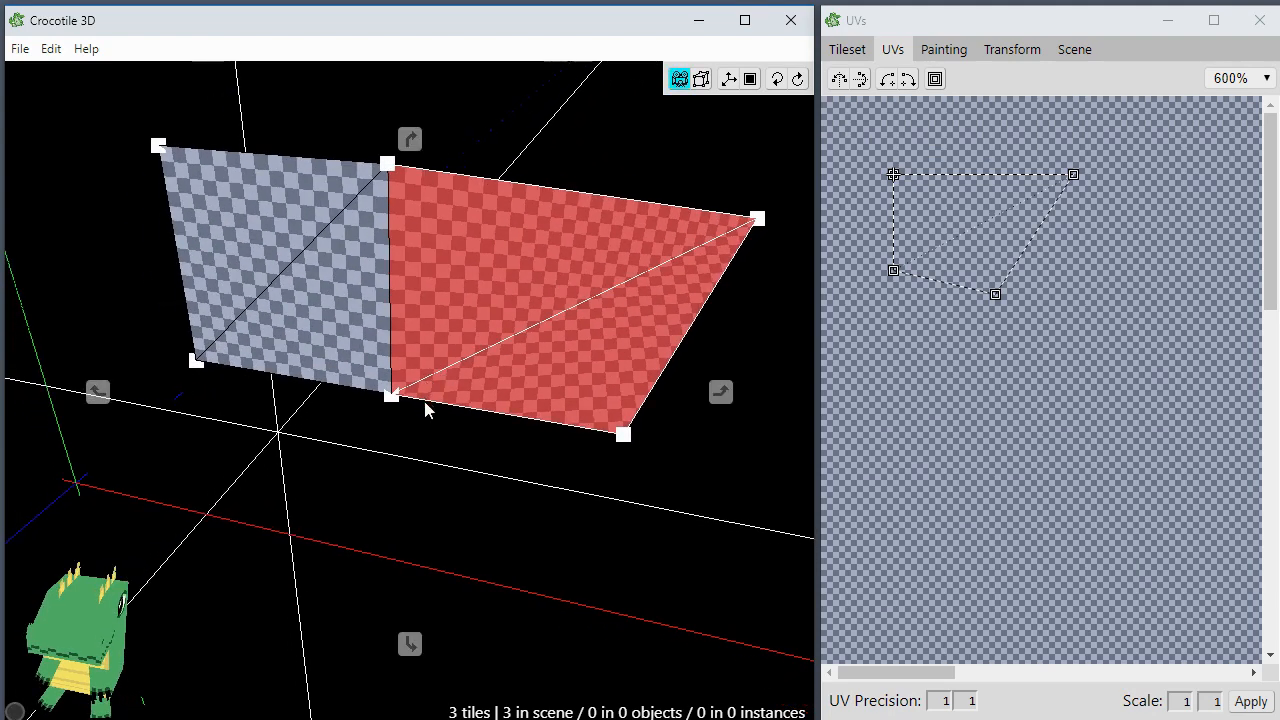
left_click_drag(425, 410, 388, 396)
key("space")
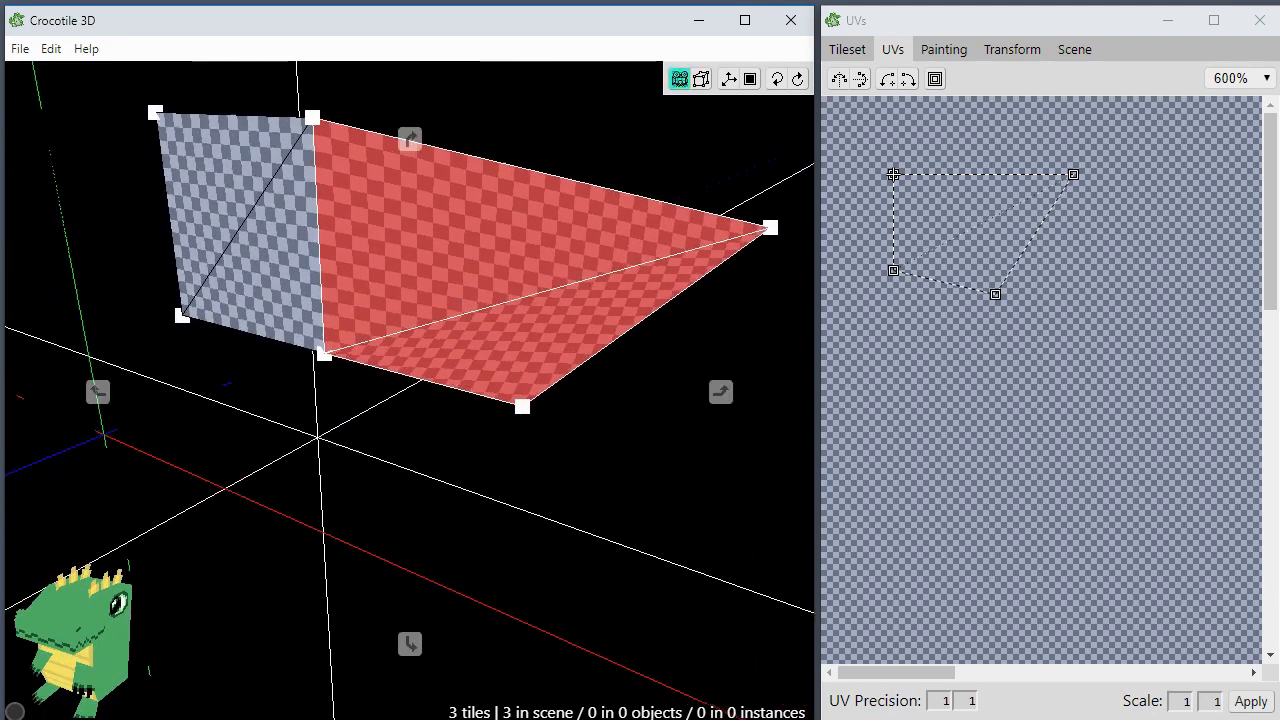
right_click_drag(466, 240, 465, 330)
key("space")
left_click_drag(448, 317, 500, 304)
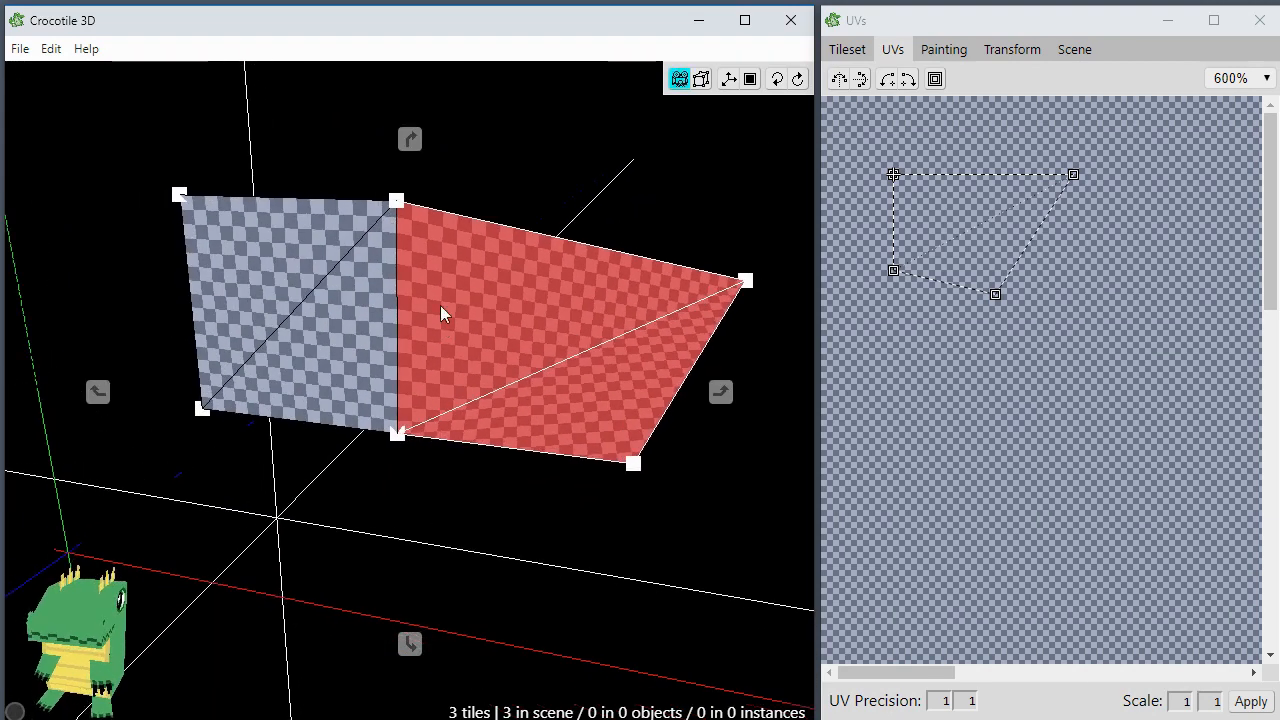
key("space")
left_click_drag(457, 198, 514, 191)
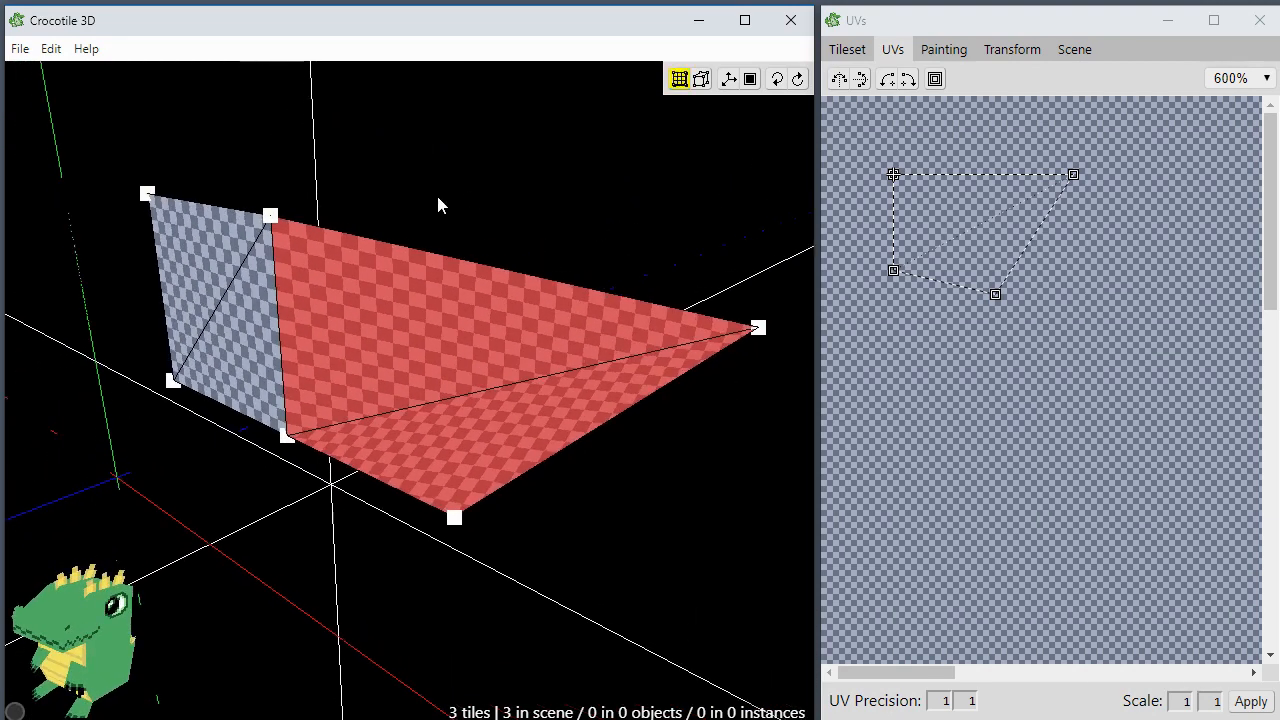
Step: Deselect the stretched tile's face, then select the upper vertex shared by both tiles and move it sideways toward the stretched tile
left_click(296, 212)
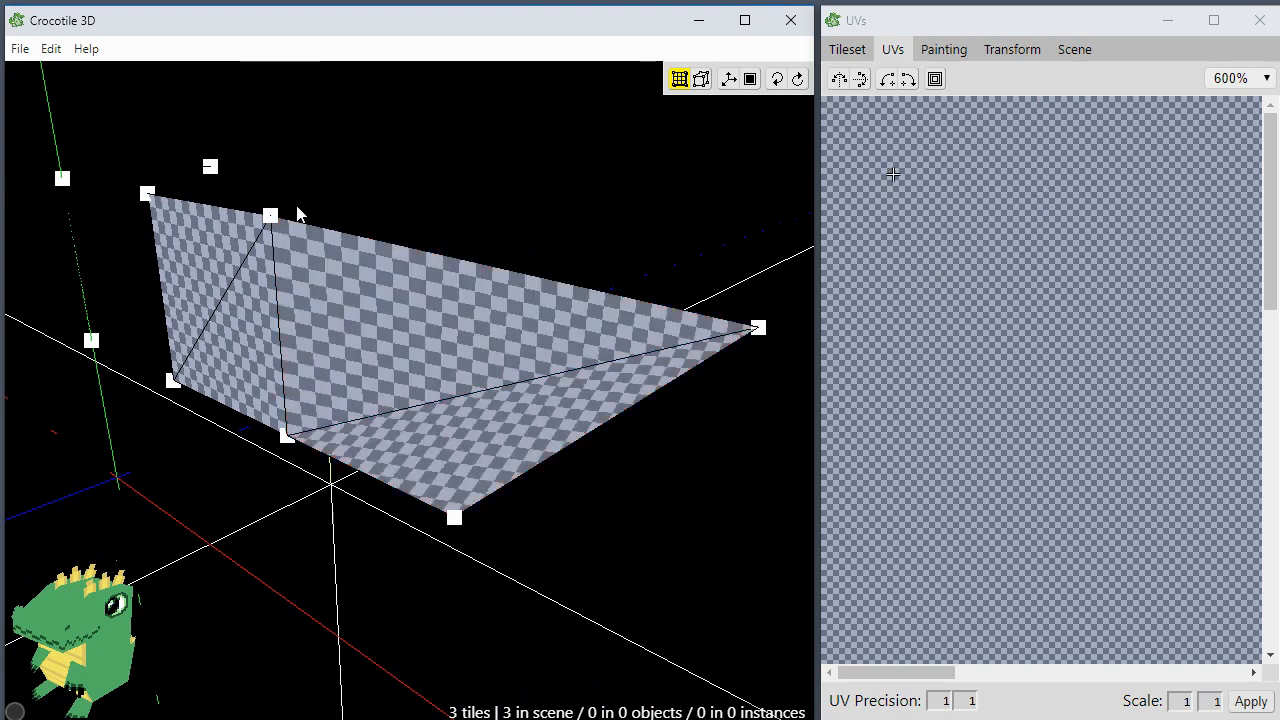
left_click(274, 217)
key("space")
left_click_drag(243, 350, 233, 357)
key("d")
key("d")
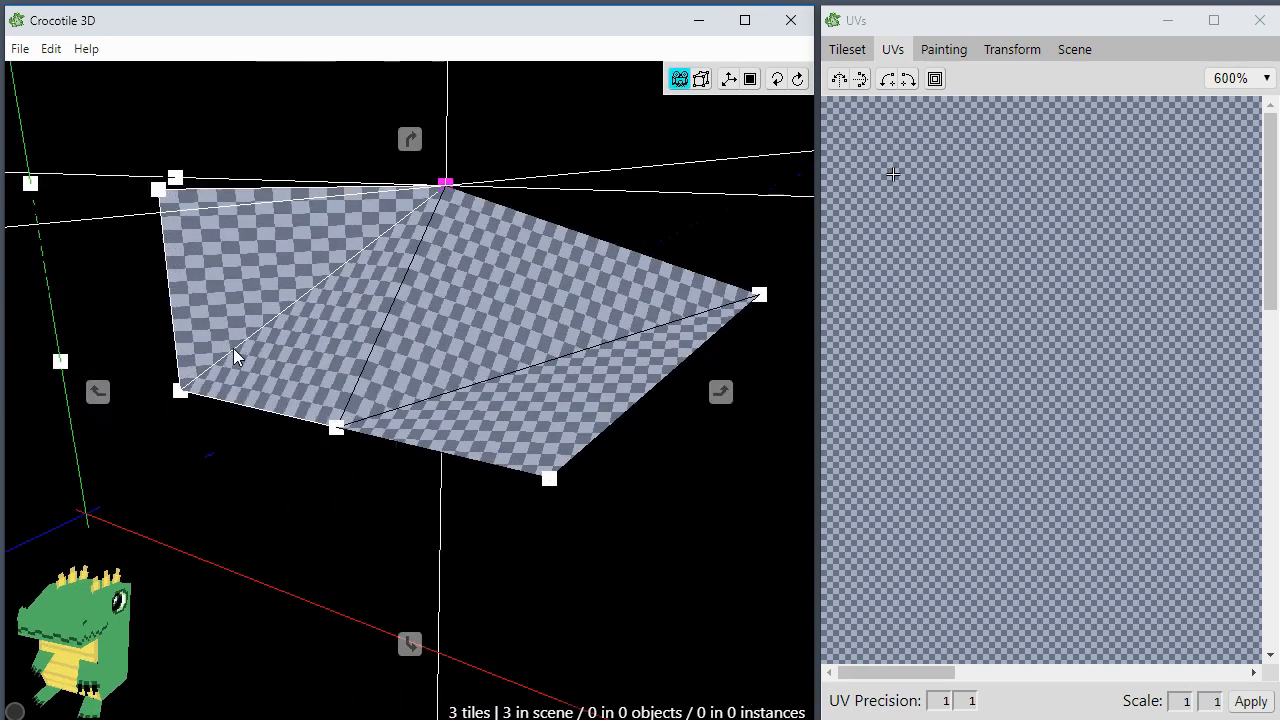
key("s")
key("w")
Step: Examine how the moved shared vertex reshapes both adjoining tiles from several angles
key("space")
left_click_drag(476, 435, 325, 448)
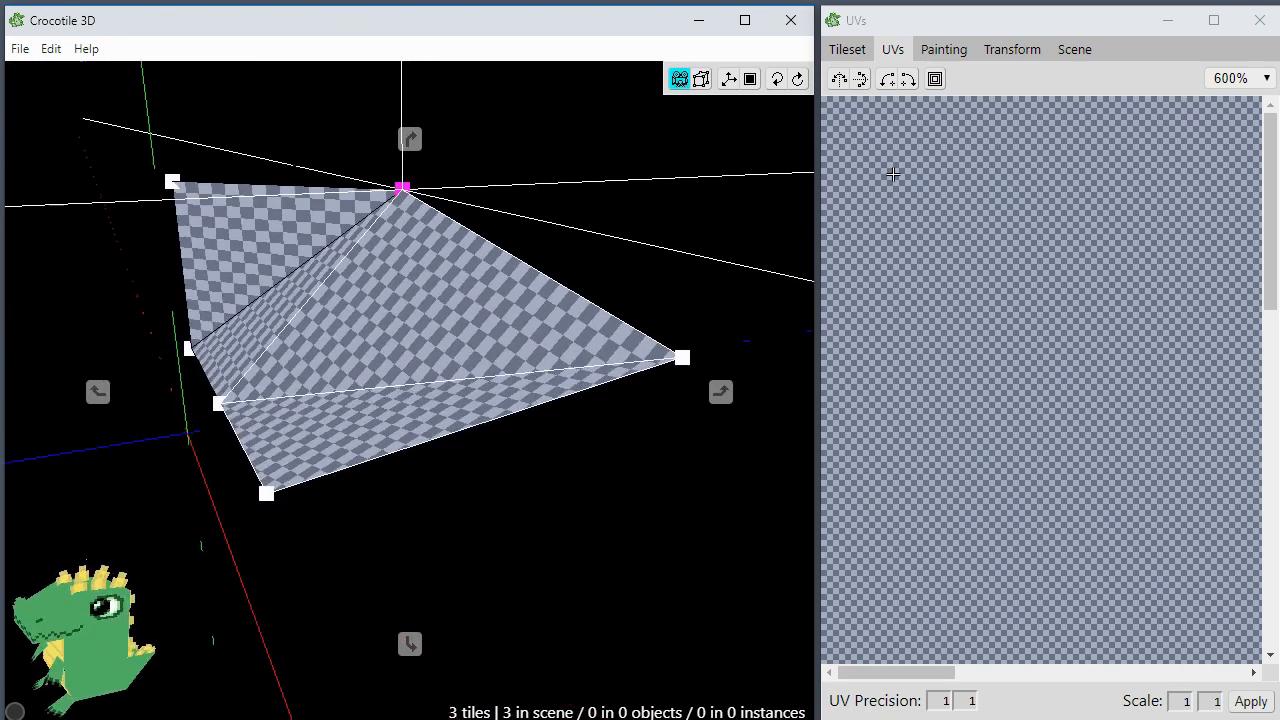
right_click_drag(325, 448, 397, 443)
left_click_drag(397, 443, 540, 438)
left_click_drag(560, 275, 472, 306)
key("space")
key("space")
right_click_drag(498, 326, 455, 295)
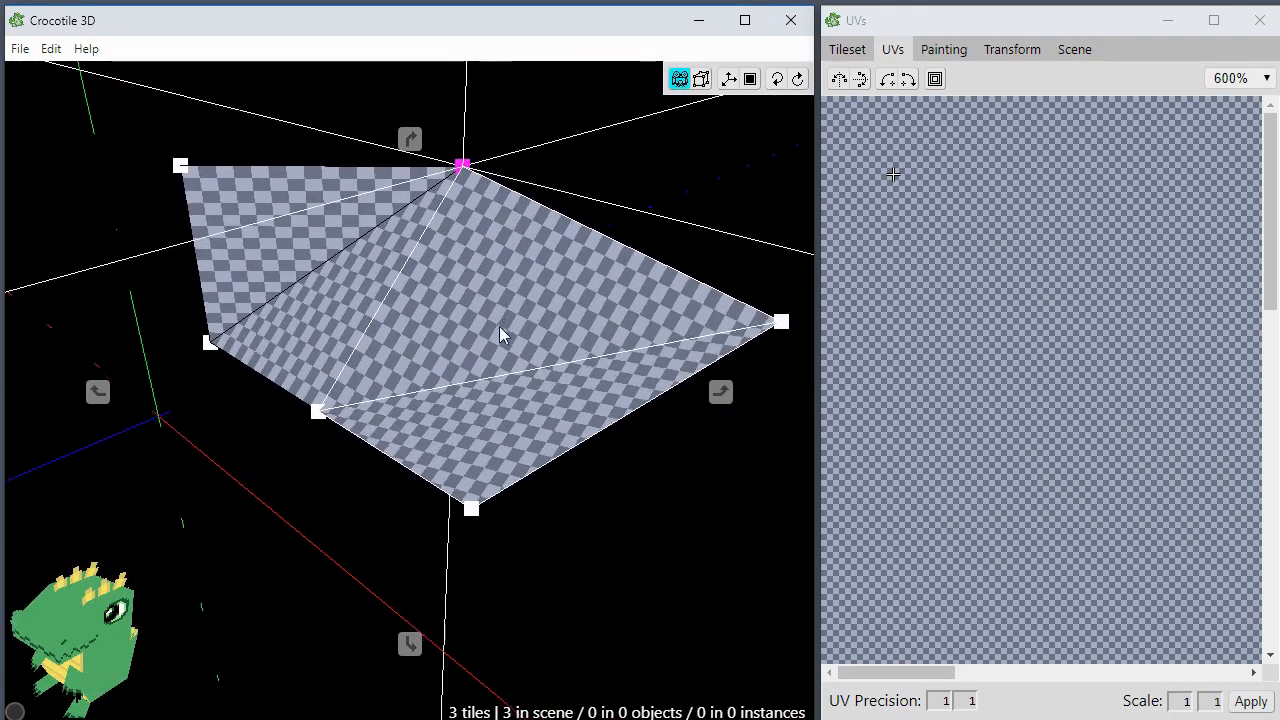
left_click_drag(498, 326, 500, 300)
right_click_drag(498, 326, 484, 384)
left_click_drag(529, 346, 541, 318)
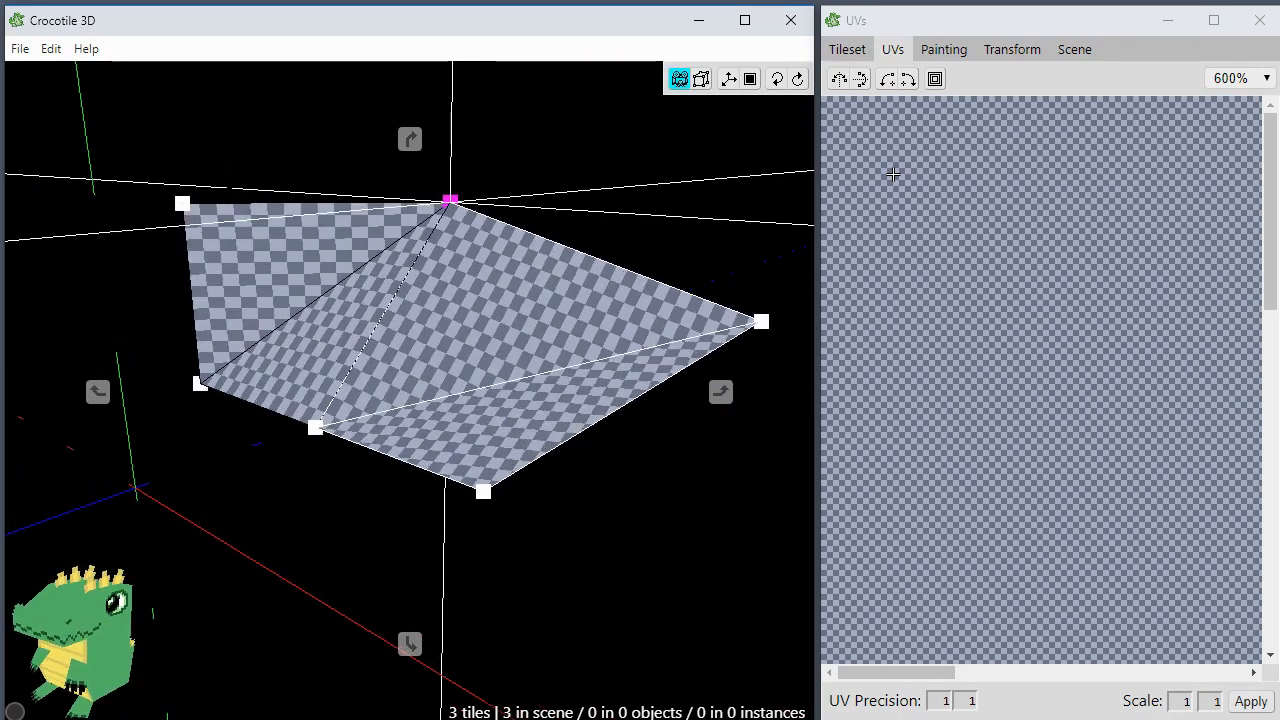
key("space")
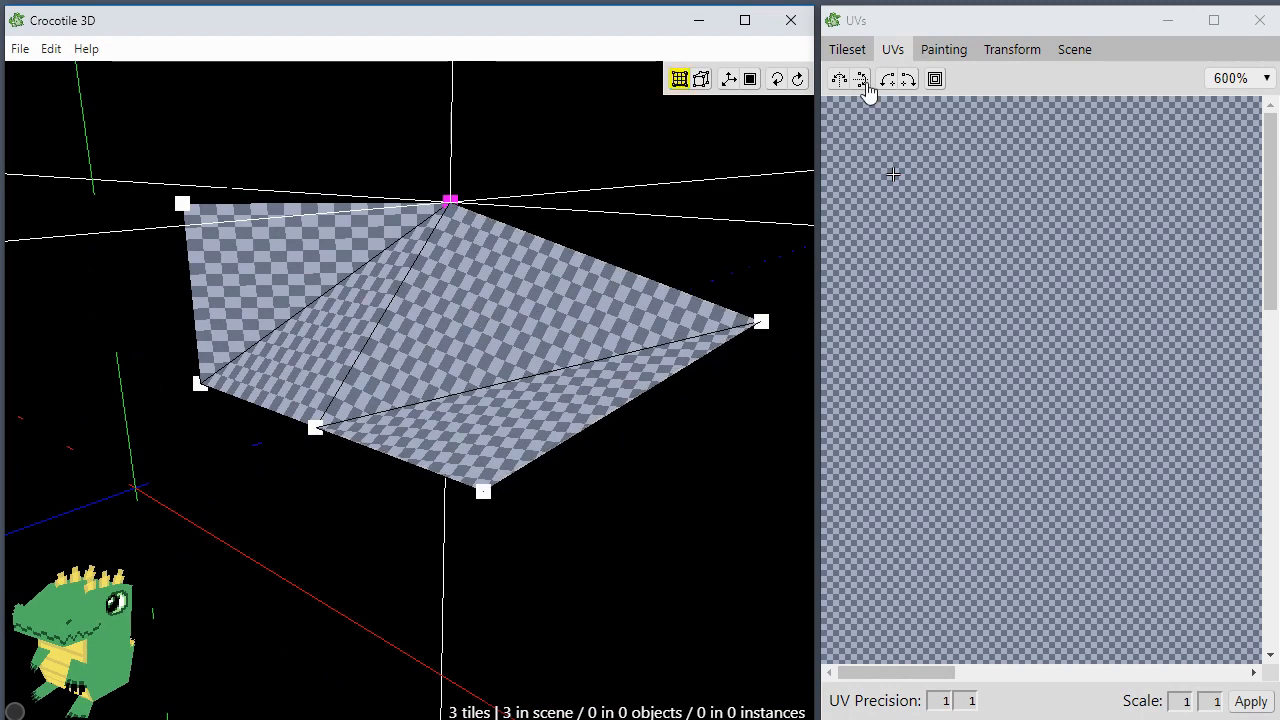
Step: Return to the tileset view and move the selected shared vertex back directly above the tiles' lower shared corner
left_click(848, 50)
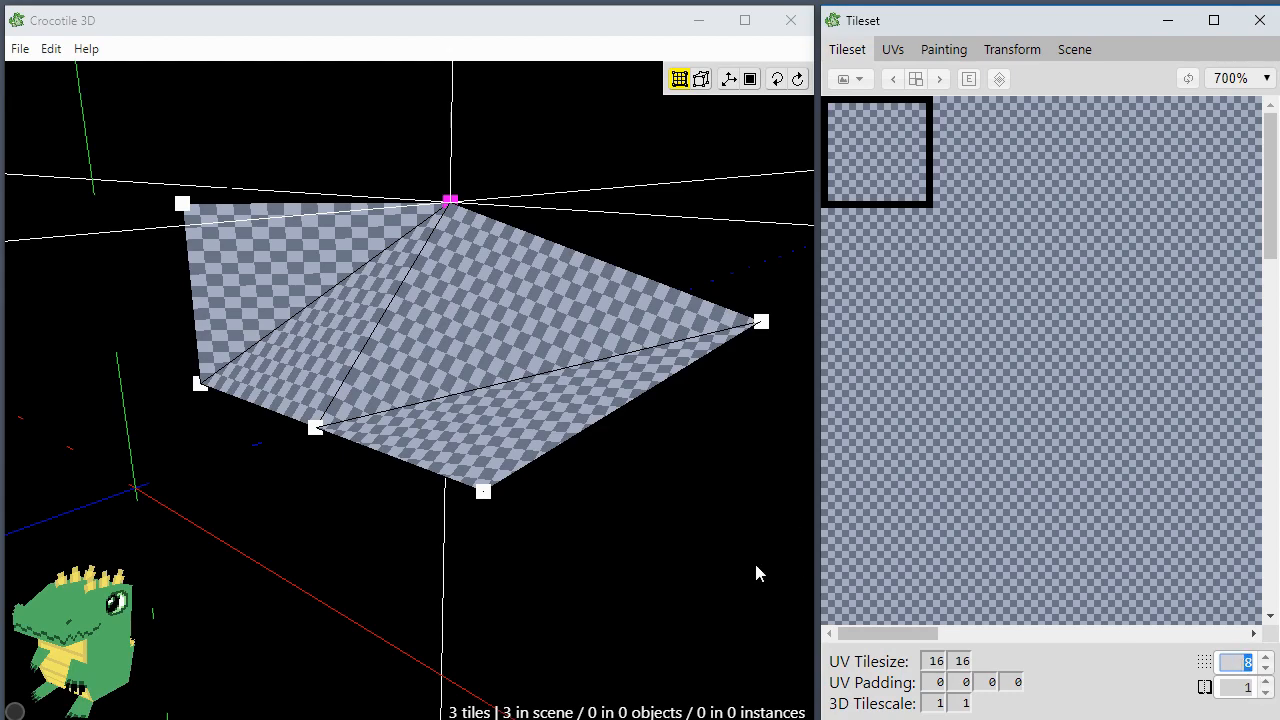
left_click(665, 564)
key("space")
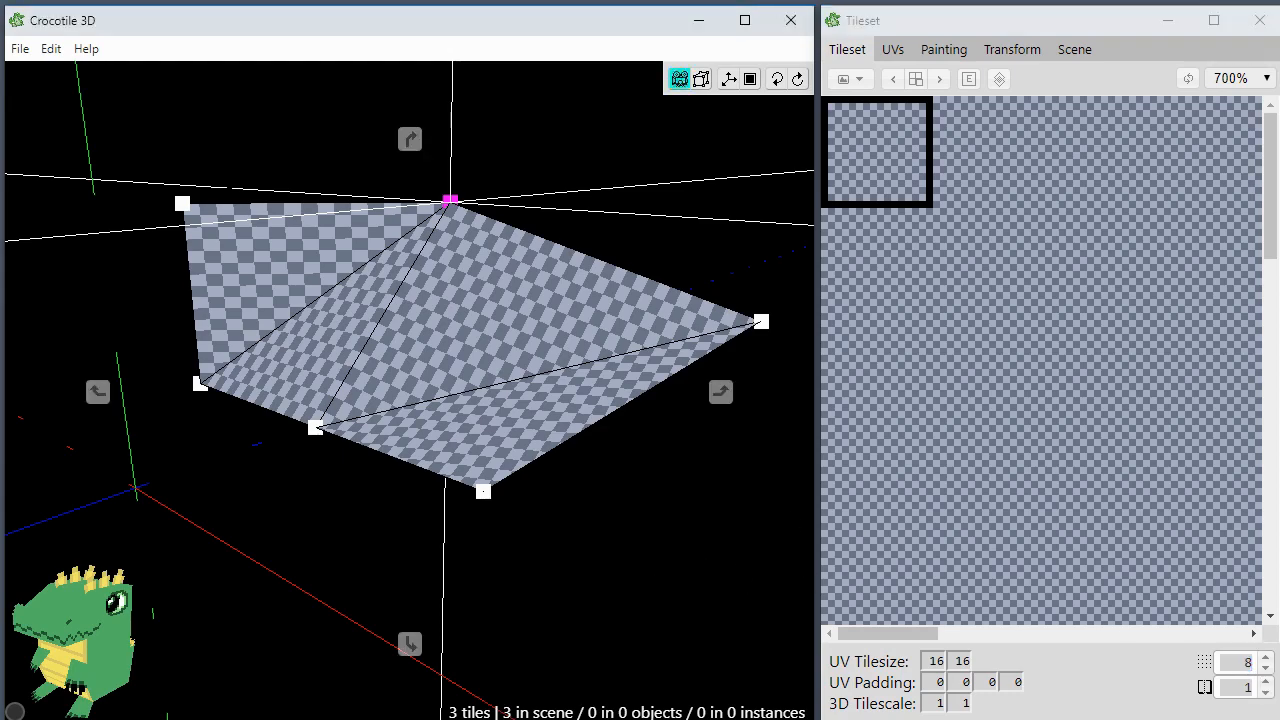
left_click_drag(664, 559, 695, 585)
left_click_drag(600, 275, 440, 250)
key("space")
key("a")
key("space")
left_click_drag(160, 366, 251, 366)
key("s")
mouse_move(211, 435)
left_mouse_down()
mouse_move(228, 406)
mouse_move(213, 418)
left_mouse_up()
left_click_drag(378, 410, 351, 406)
key("space")
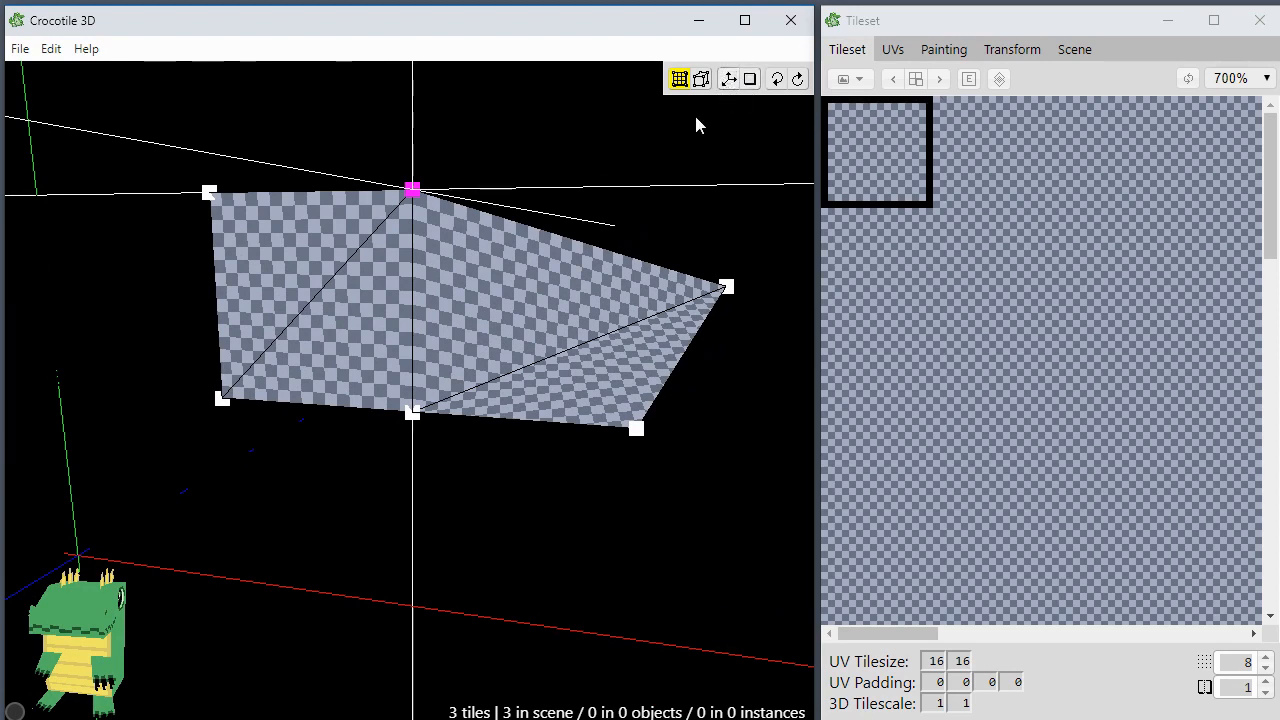
Step: Lower the selected shared vertex by about half the tile's height
key("space")
left_click_drag(576, 172, 528, 212)
right_click_drag(526, 217, 588, 237)
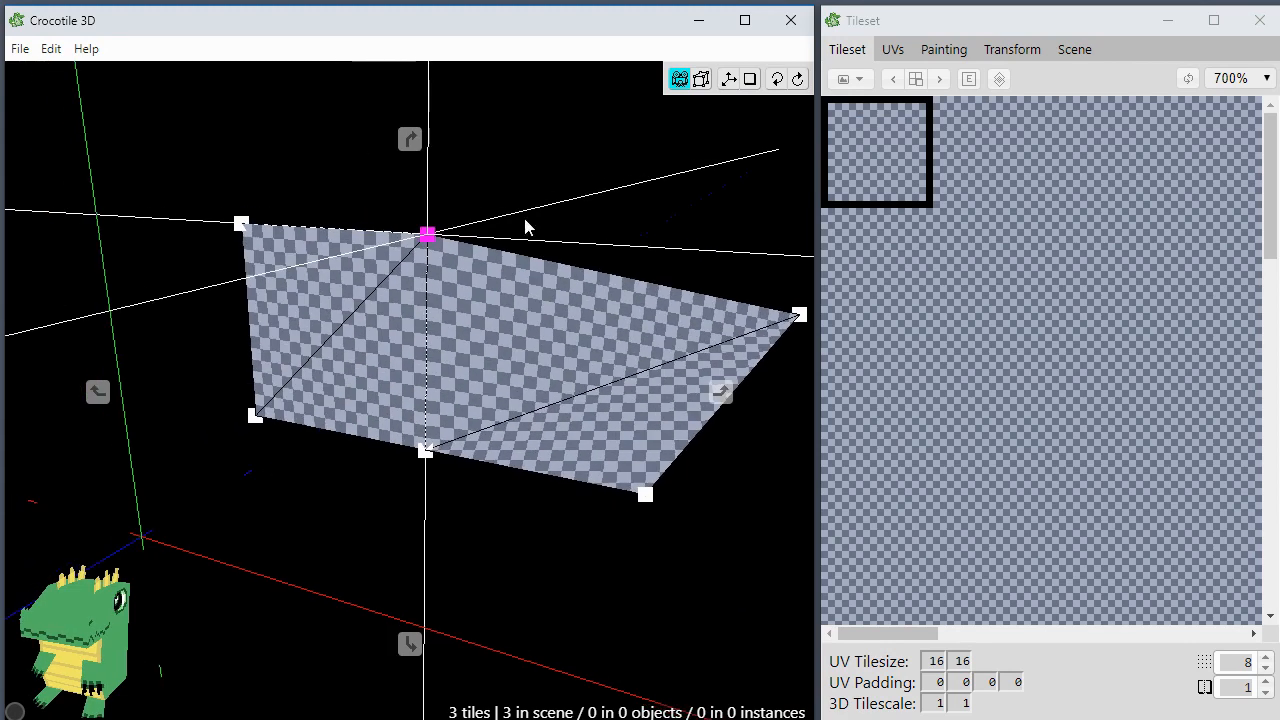
left_click_drag(526, 218, 558, 196)
key("space")
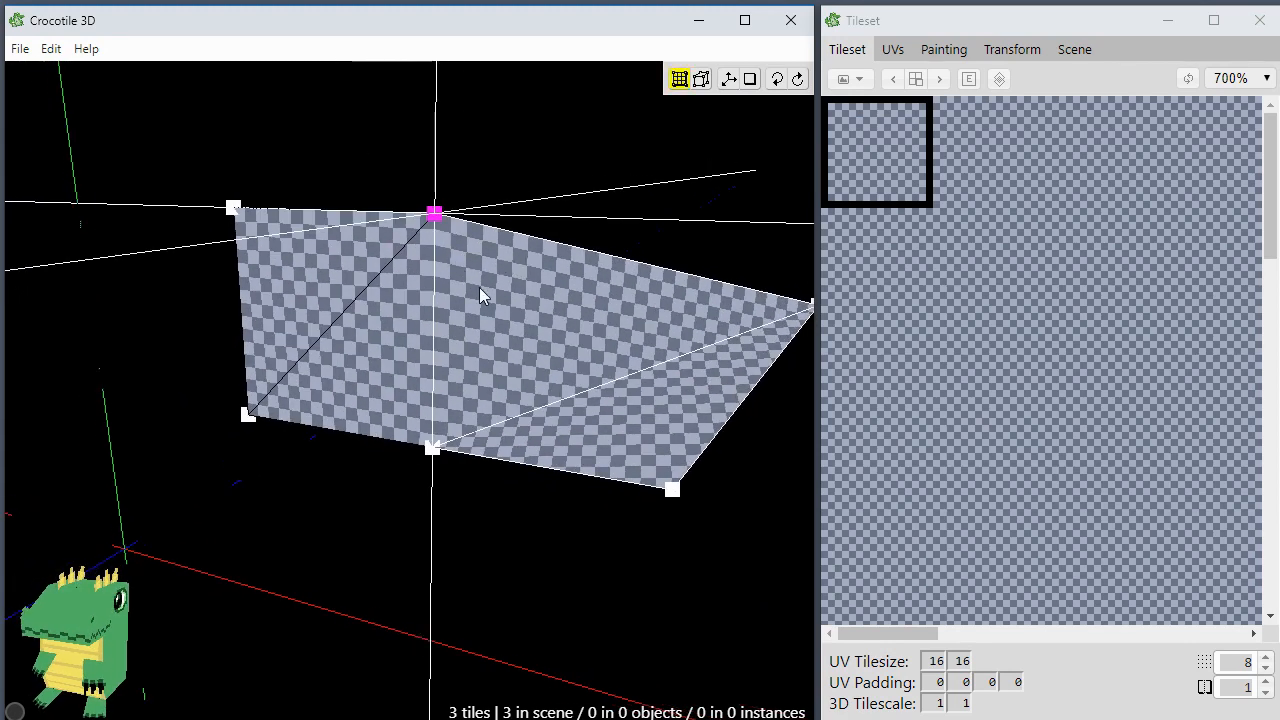
key("s")
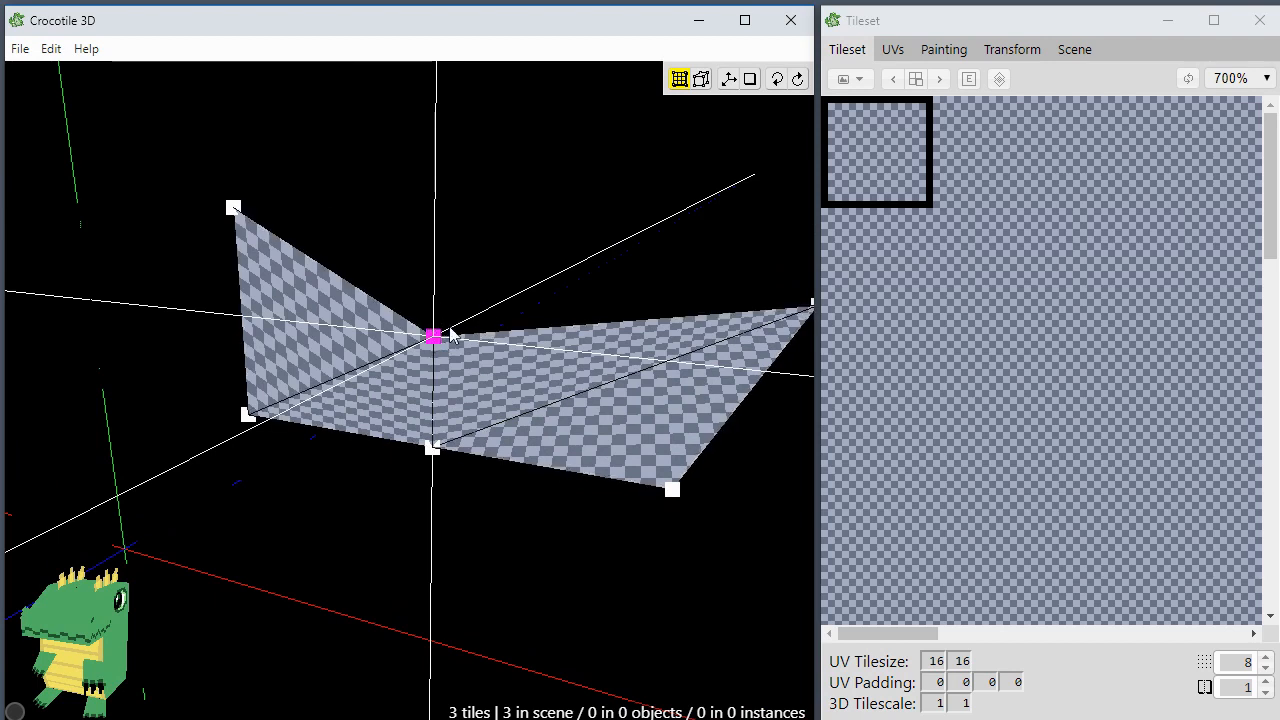
Step: Raise the selected shared vertex back level with the first tile's upper outer corner
key("space")
left_click_drag(437, 257, 322, 263)
key("space")
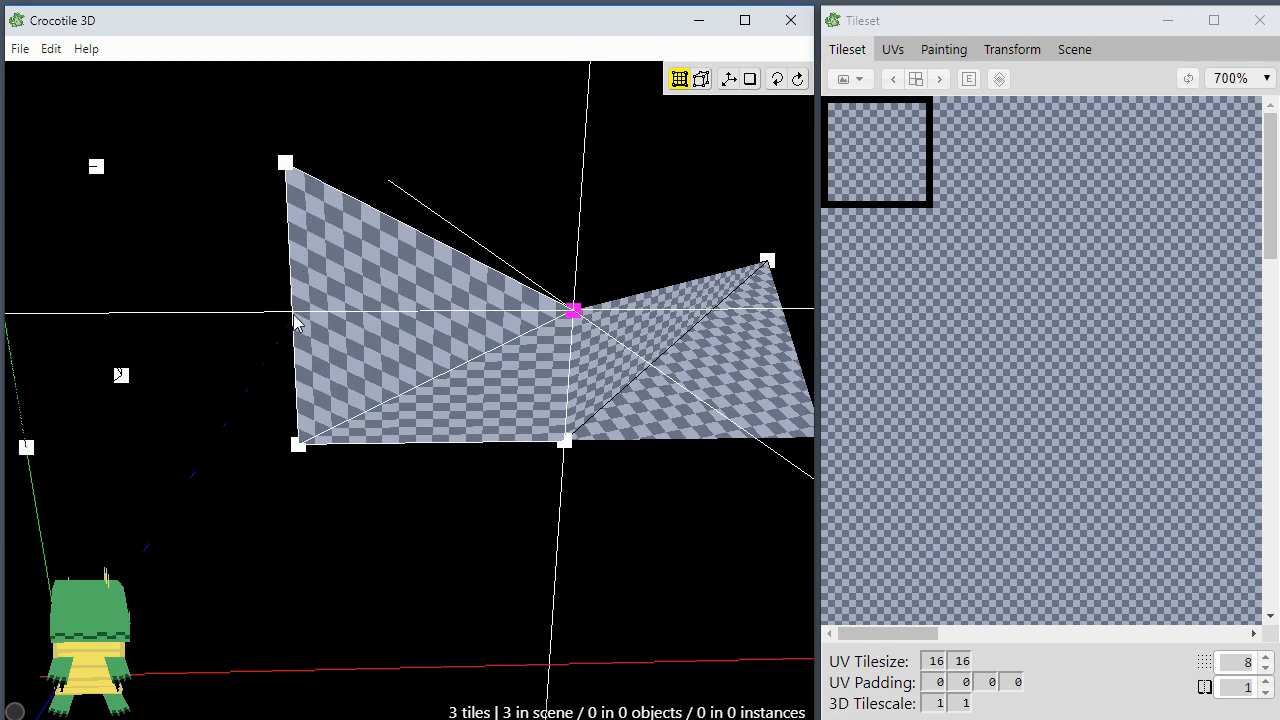
key("w")
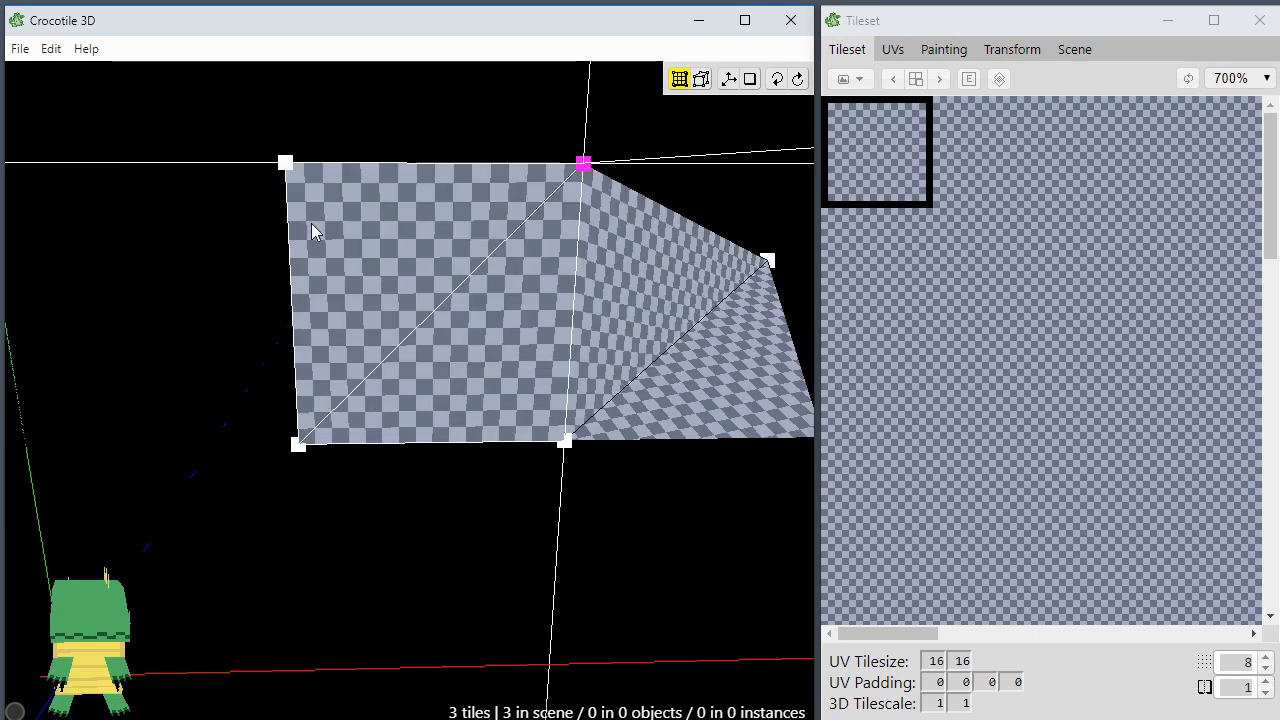
Step: Lower the selected shared vertex one grid step and raise it back to its starting height
key("s")
key("w")
key("space")
left_click_drag(548, 362, 450, 385)
left_click_drag(598, 372, 585, 373)
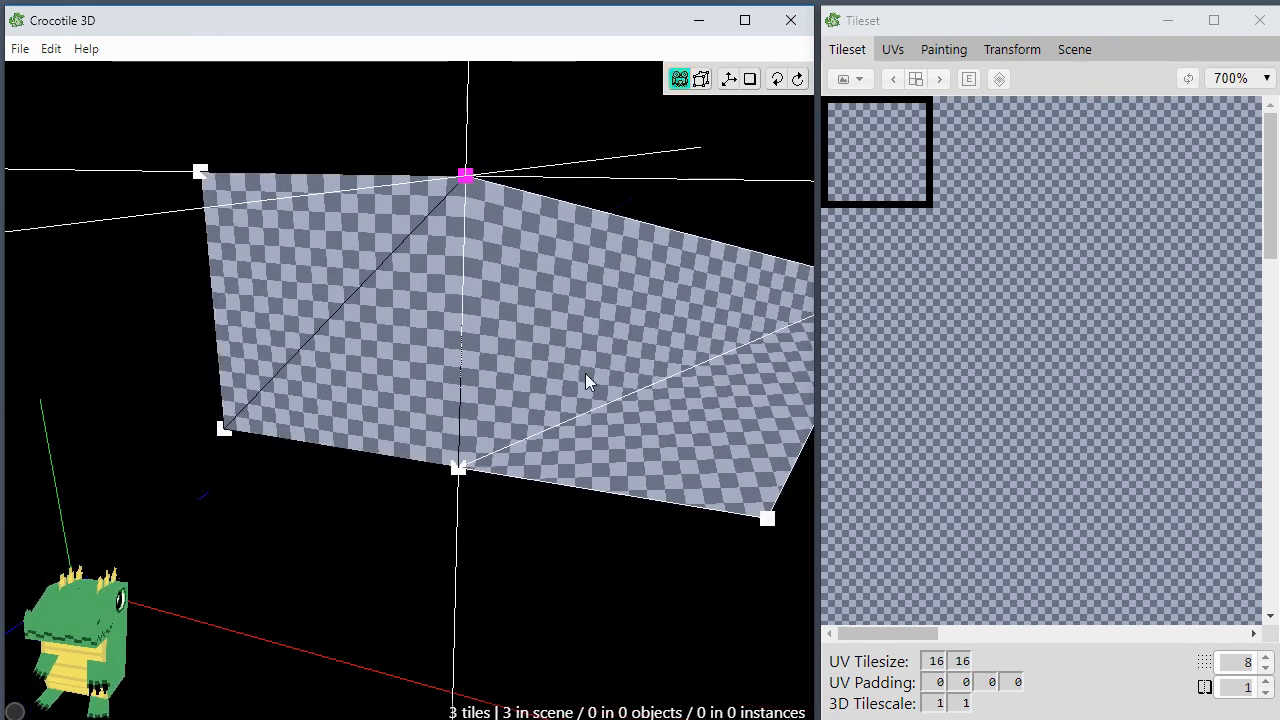
Step: Set the grid increment to 4 and shift the selected shared vertex down and back up with the smaller step
double_click(1247, 666)
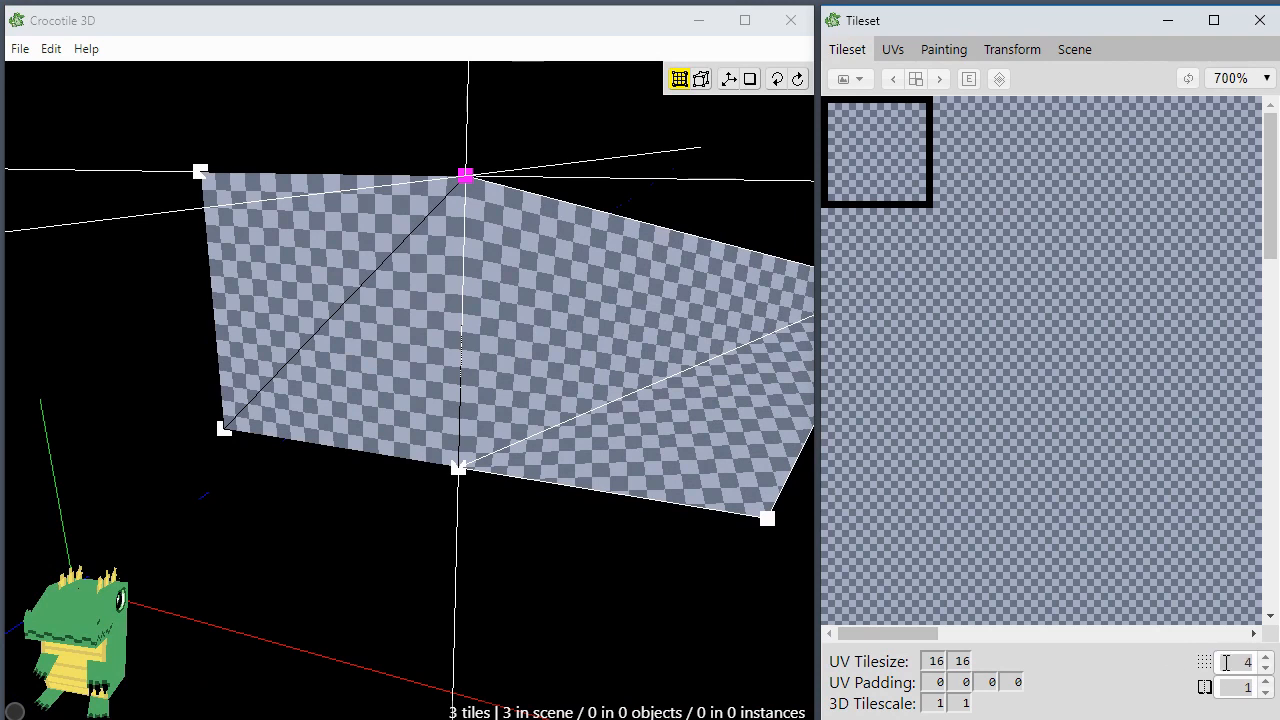
type("4")
left_click(428, 148)
key("s")
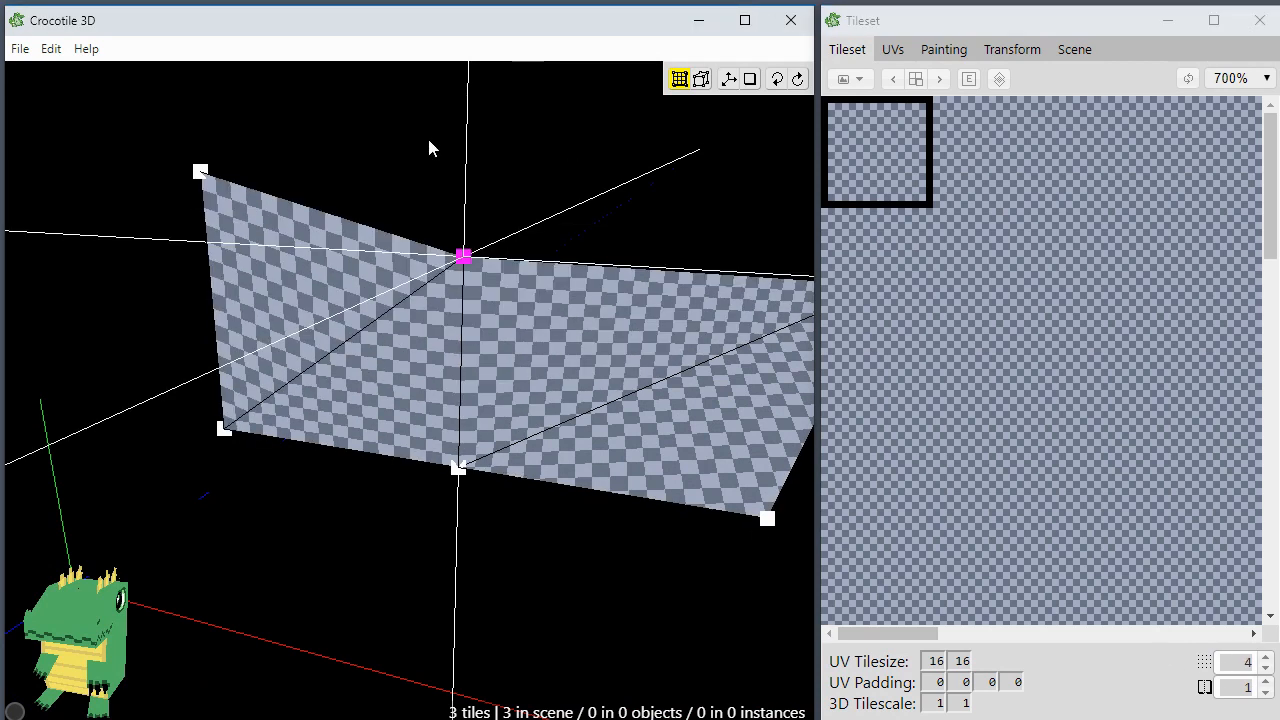
key("a")
key("w")
key("d")
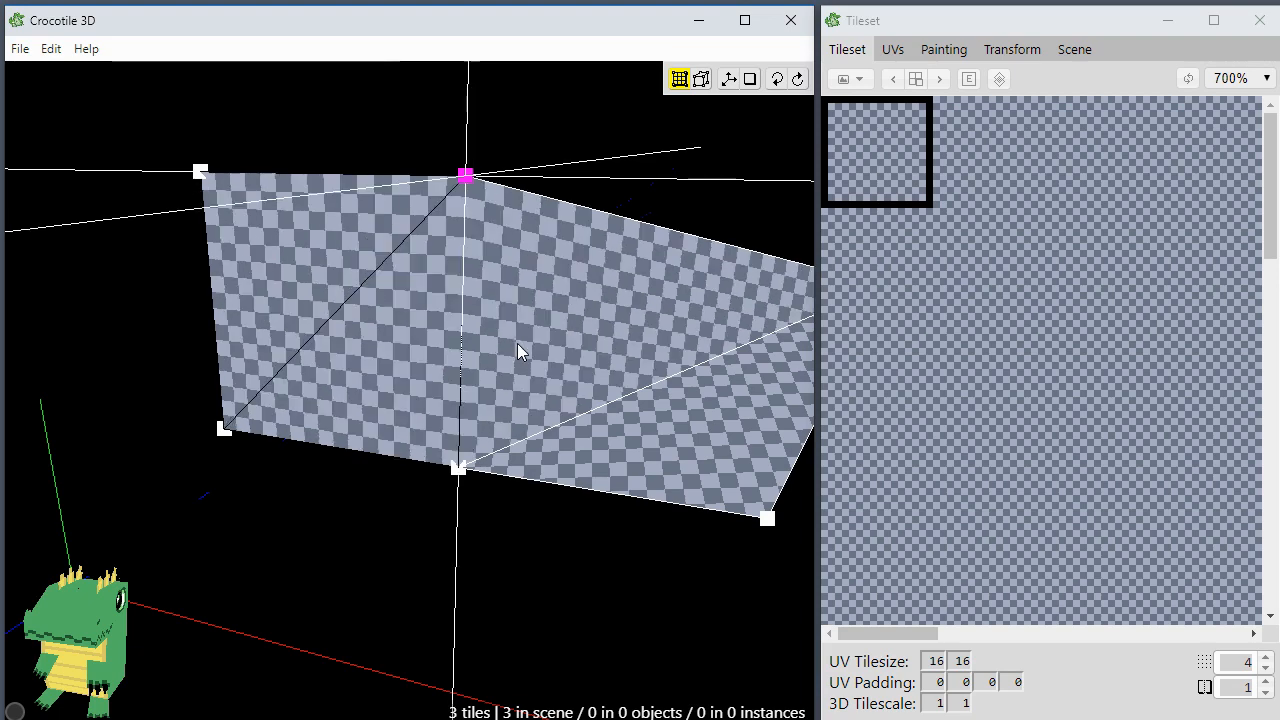
Step: Push the selected shared vertex back in depth, away from the first tile's original plane, in increments of 4
key("space")
left_click_drag(556, 525, 500, 550)
left_click_drag(490, 462, 556, 415)
key("space")
left_click_drag(511, 294, 446, 329)
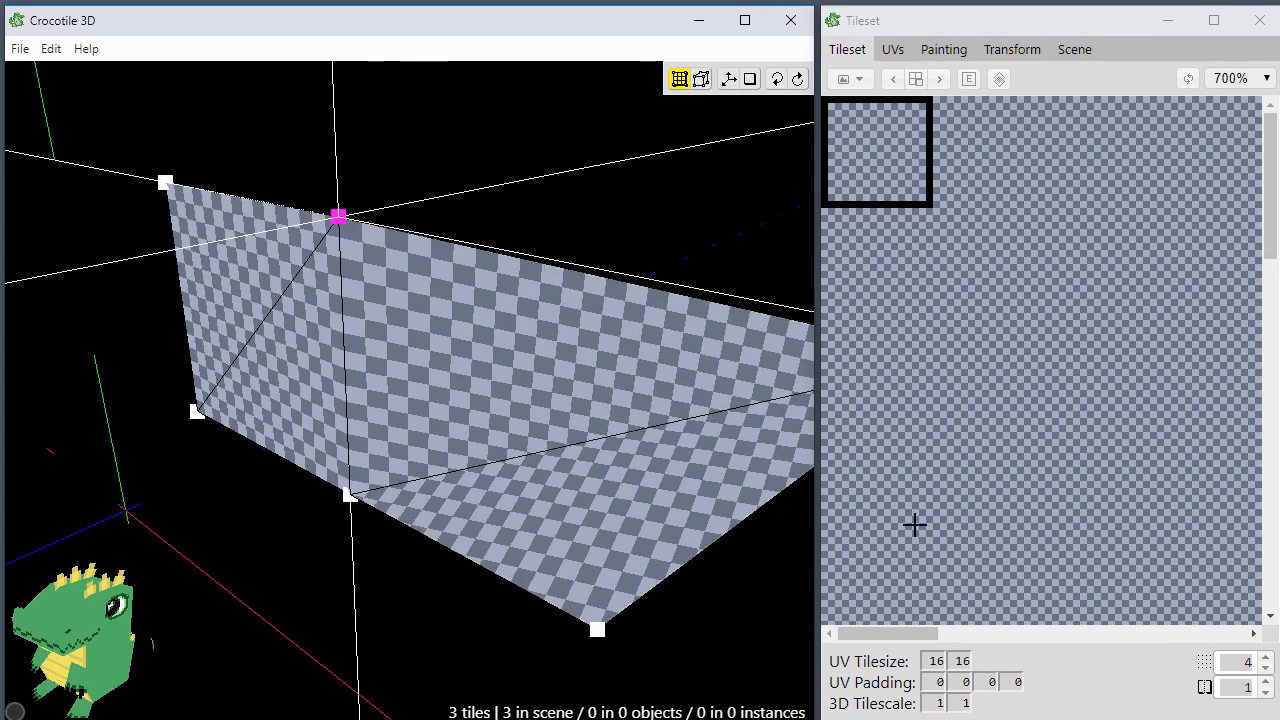
key("space")
right_click_drag(450, 514, 519, 503)
left_click_drag(519, 503, 376, 541)
key("d")
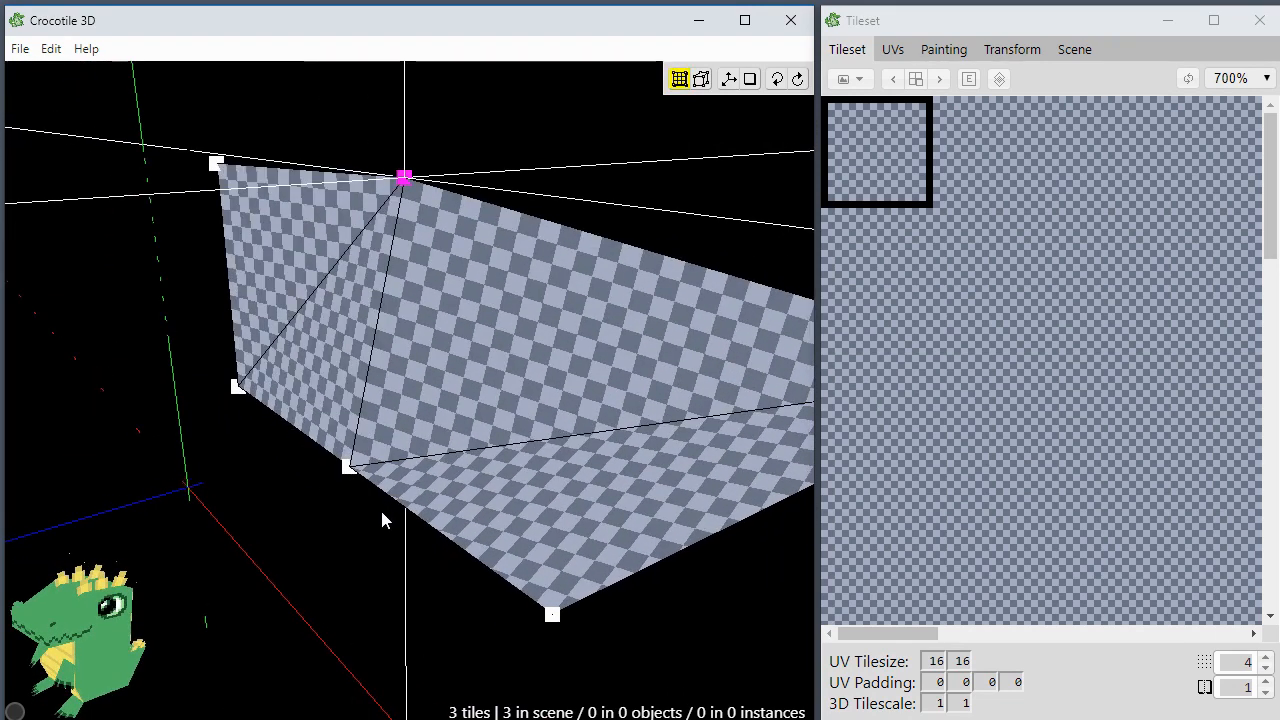
key("d")
key("a")
key("d")
Step: Shift the selected shared vertex toward the first checkered tile's upper outer corner in increments of 4
key("space")
left_click_drag(382, 512, 466, 465)
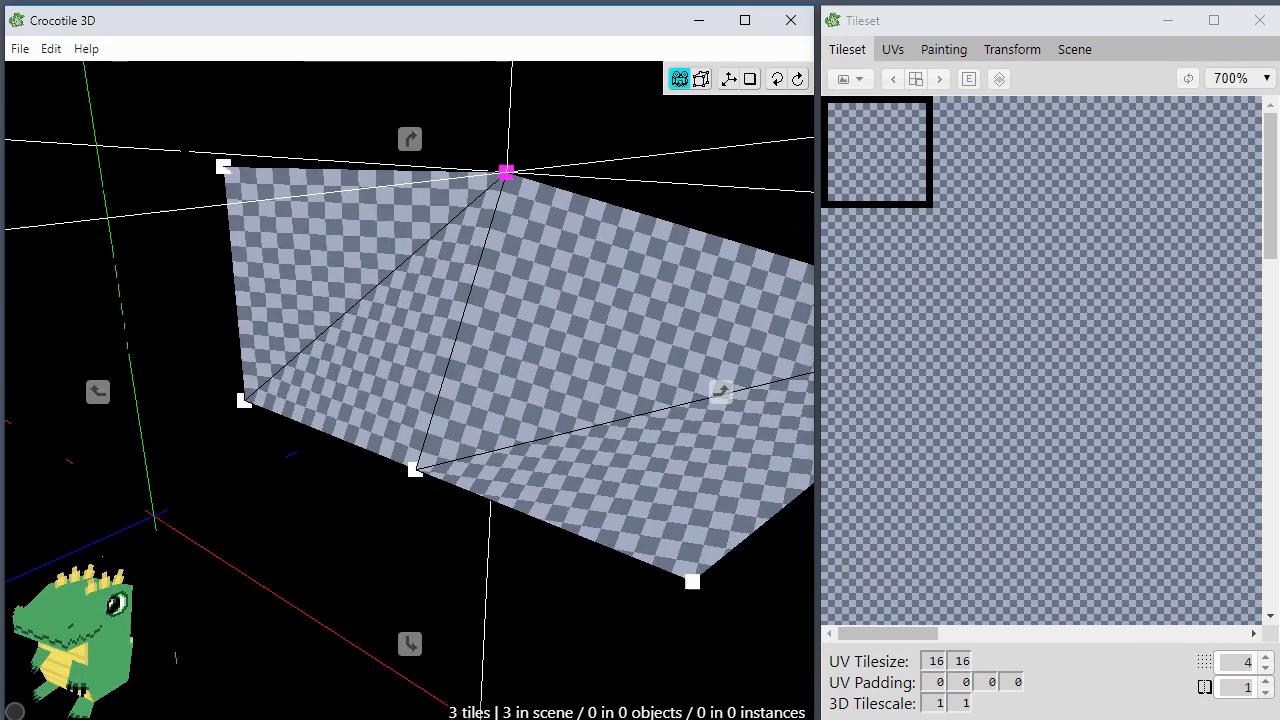
right_click_drag(618, 441, 533, 453)
key("space")
left_click_drag(385, 470, 488, 485)
key("d")
key("a")
key("a")
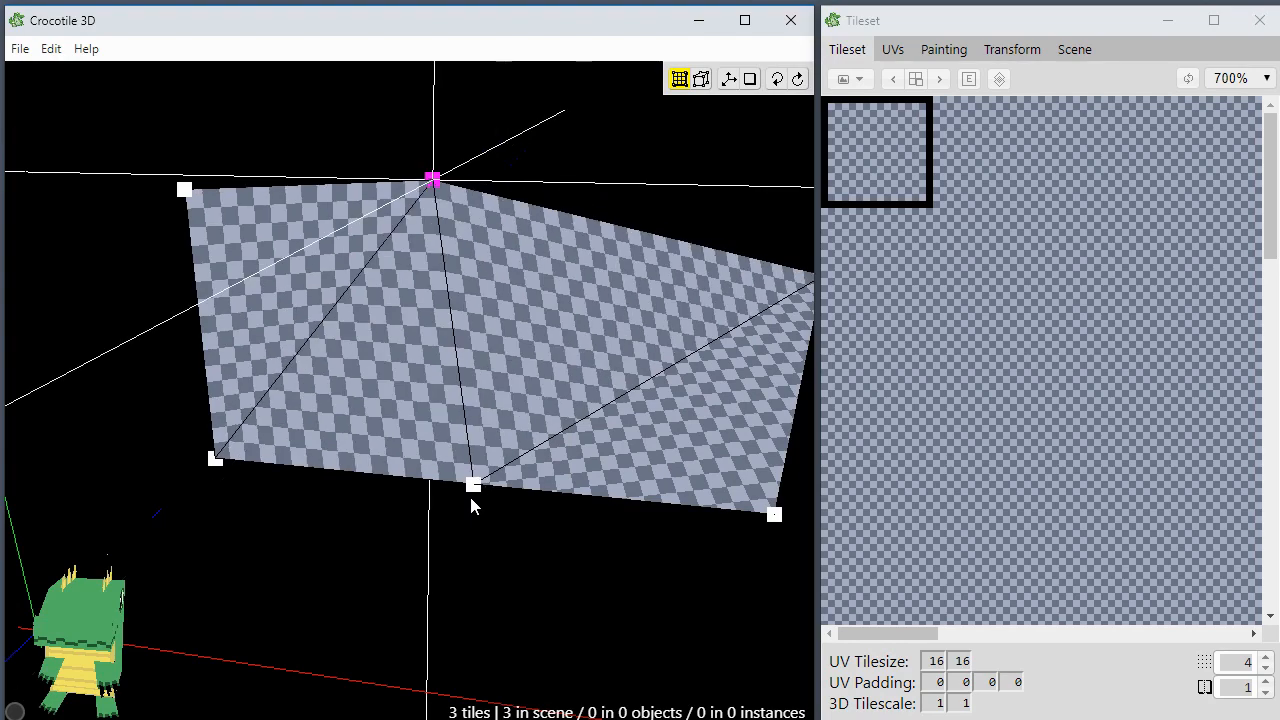
Step: Shift the selected shared vertex back toward the second tile and lower it by one increment of 4
key("d")
key("s")
key("w")
key("s")
Step: Push the lowered shared vertex farther back in depth from the tiles' lower edge
key("space")
left_click_drag(640, 495, 492, 523)
key("d")
key("a")
key("d")
key("space")
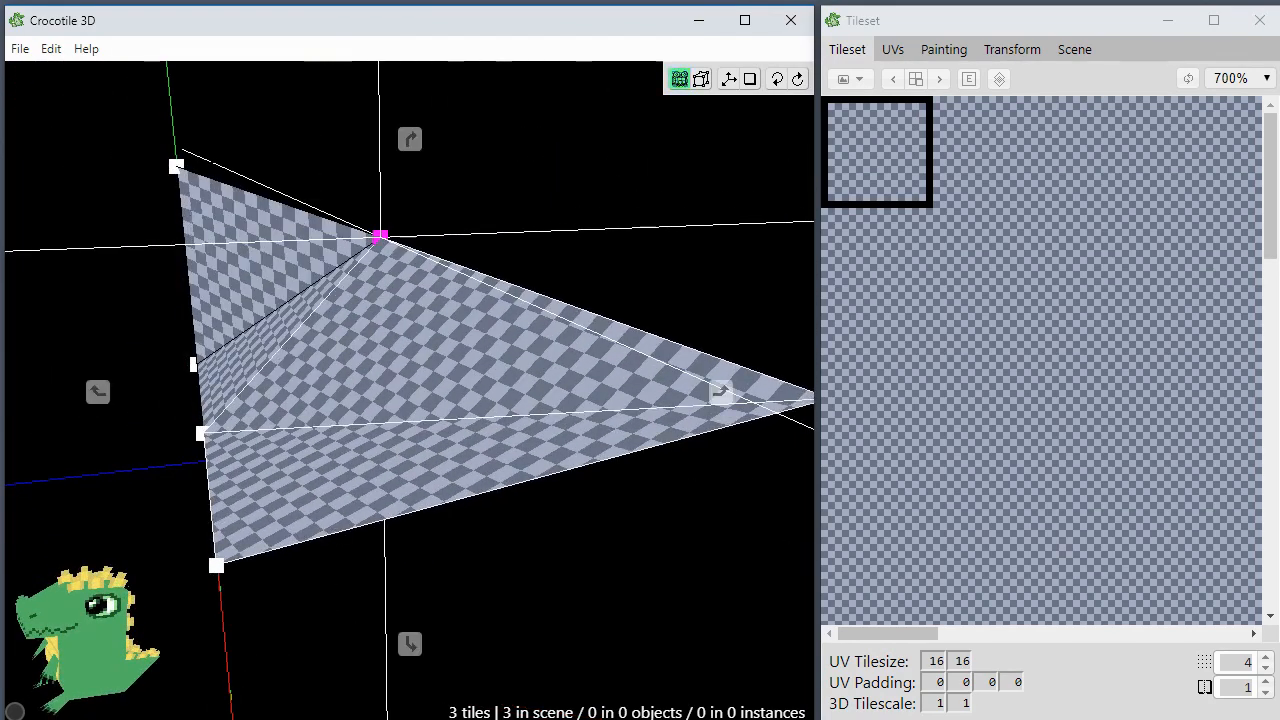
left_click_drag(345, 505, 520, 505)
key("space")
Step: Set the grid increment to 1 and nudge the shared upper vertex sideways to nearly above the lower shared corner
left_click(1245, 664)
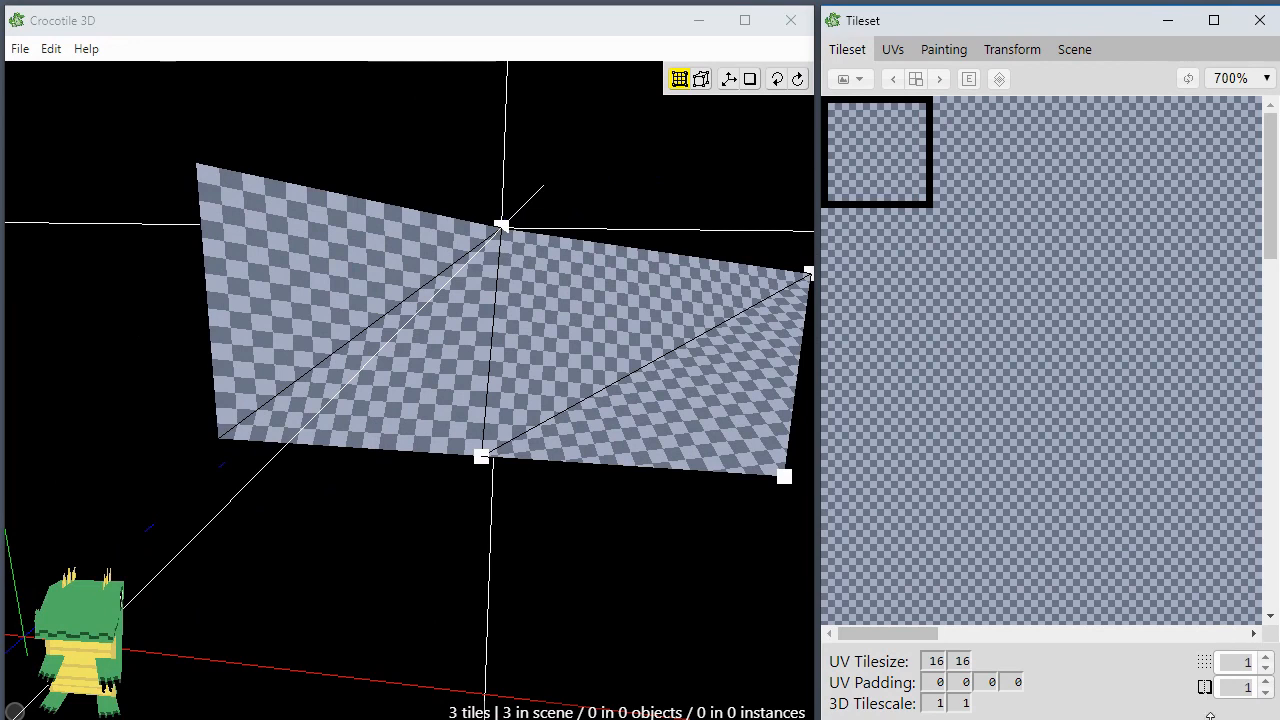
left_click(668, 190)
key("ctrl+a")
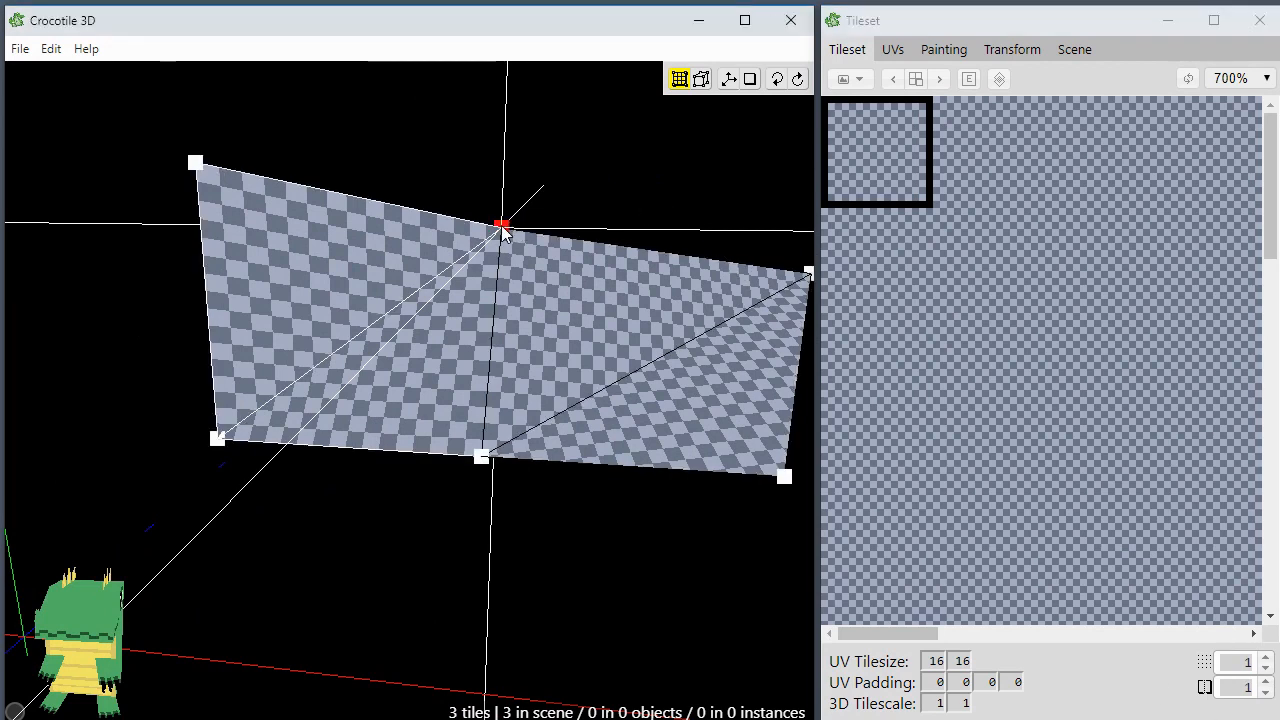
key("d")
key("a")
key("a")
key("a")
key("a")
key("d")
key("d")
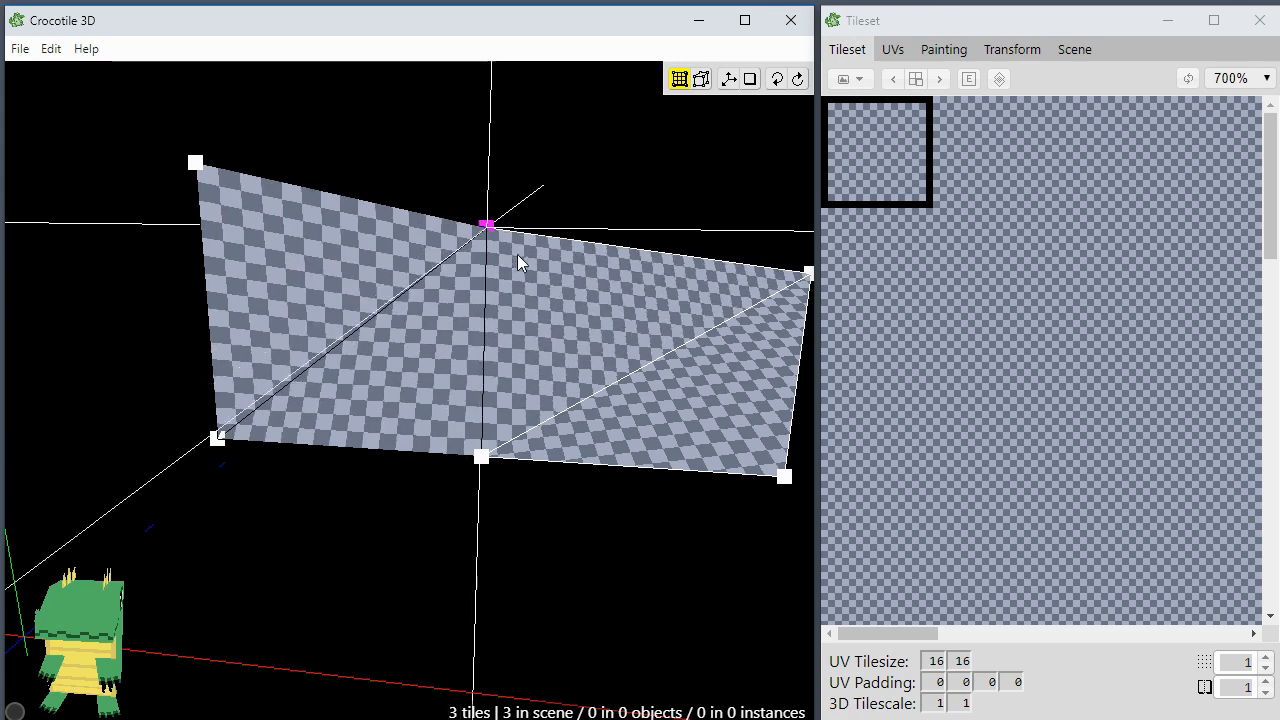
Step: Lower the selected shared vertex slightly in increments of 1, keeping it nearly above the lower shared corner
key("d")
key("d")
key("d")
key("a")
key("s")
key("s")
key("a")
key("a")
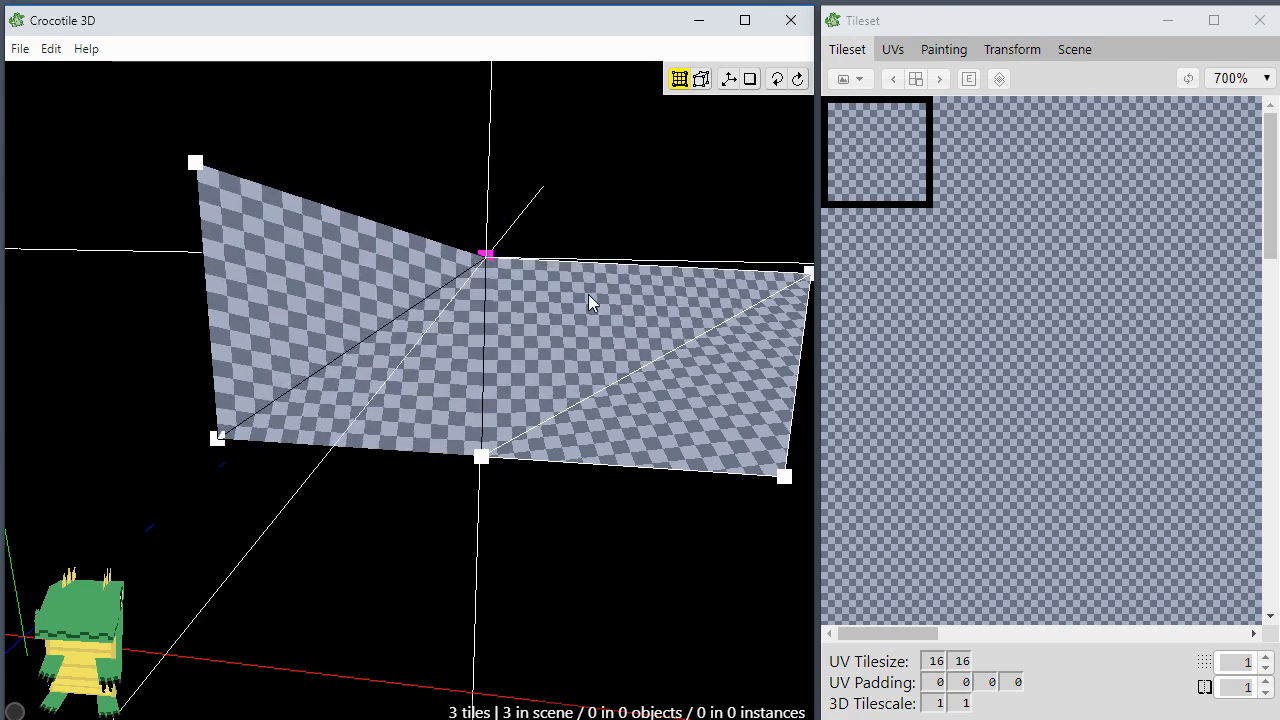
key("s")
key("d")
Step: Nudge the selected shared vertex slightly sideways and raise it a little in increments of 1
key("space")
left_click_drag(652, 446, 560, 448)
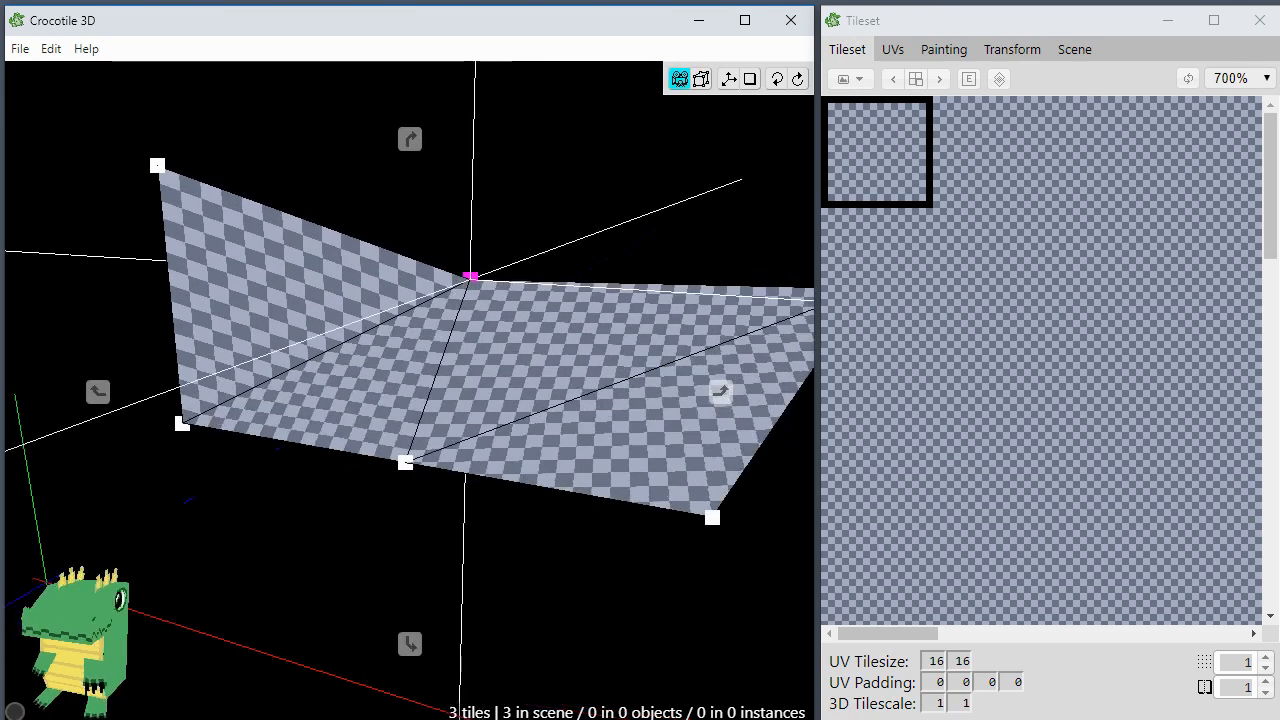
key("space")
left_click_drag(394, 476, 363, 481)
key("d")
key("space")
key("space")
key("space")
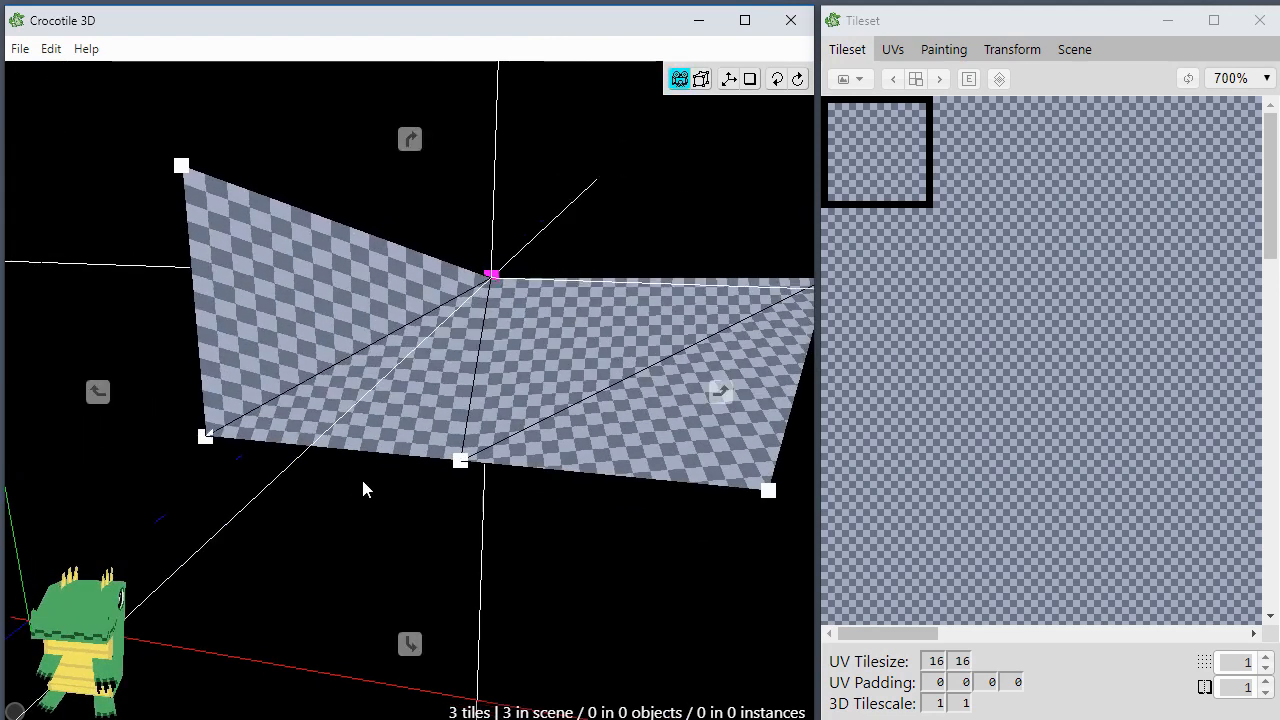
key("space")
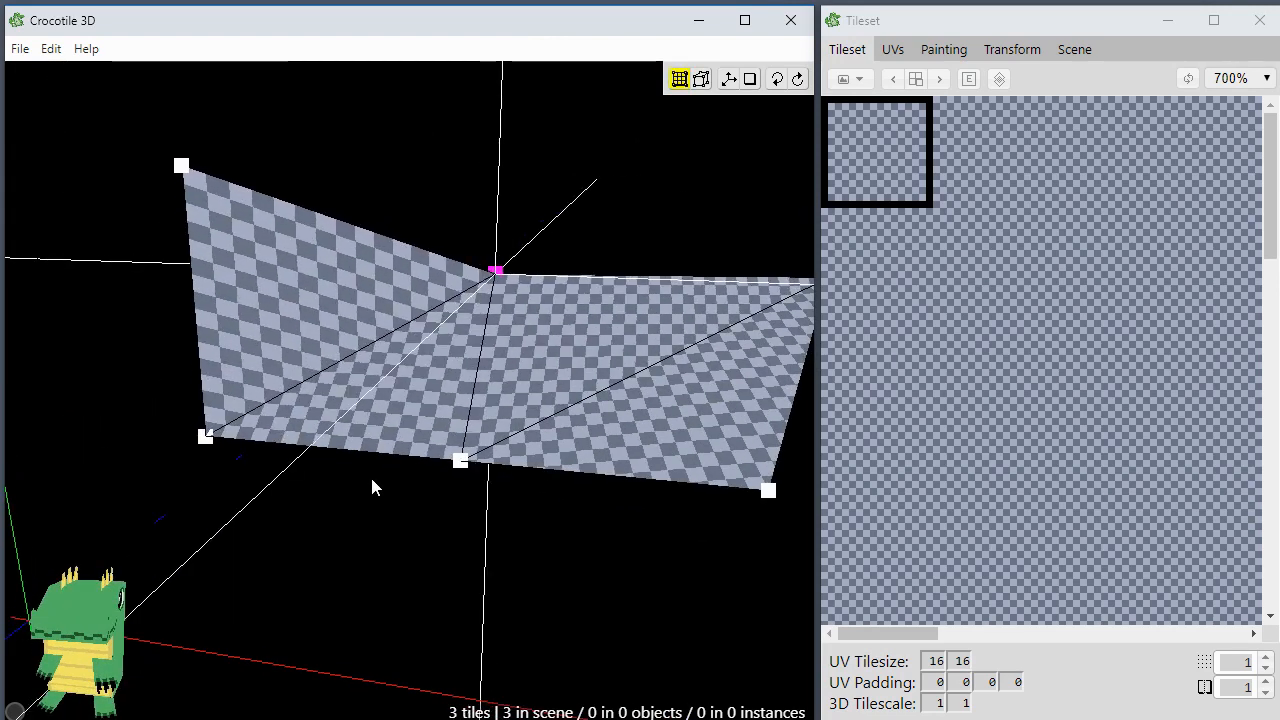
key("a")
key("d")
key("d")
key("a")
key("w")
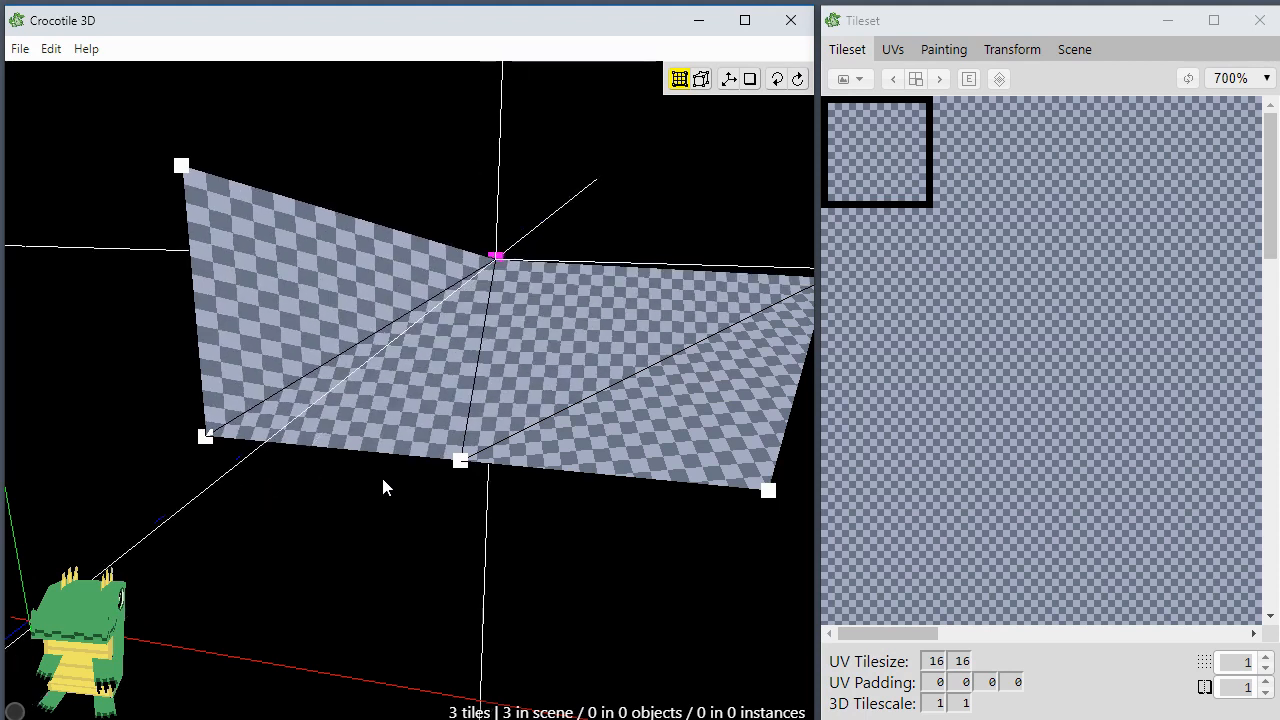
Step: Lower the selected shared vertex to about the height of the second tile's upper outer corner in increments of 1
key("s")
key("s")
key("w")
key("s")
key("space")
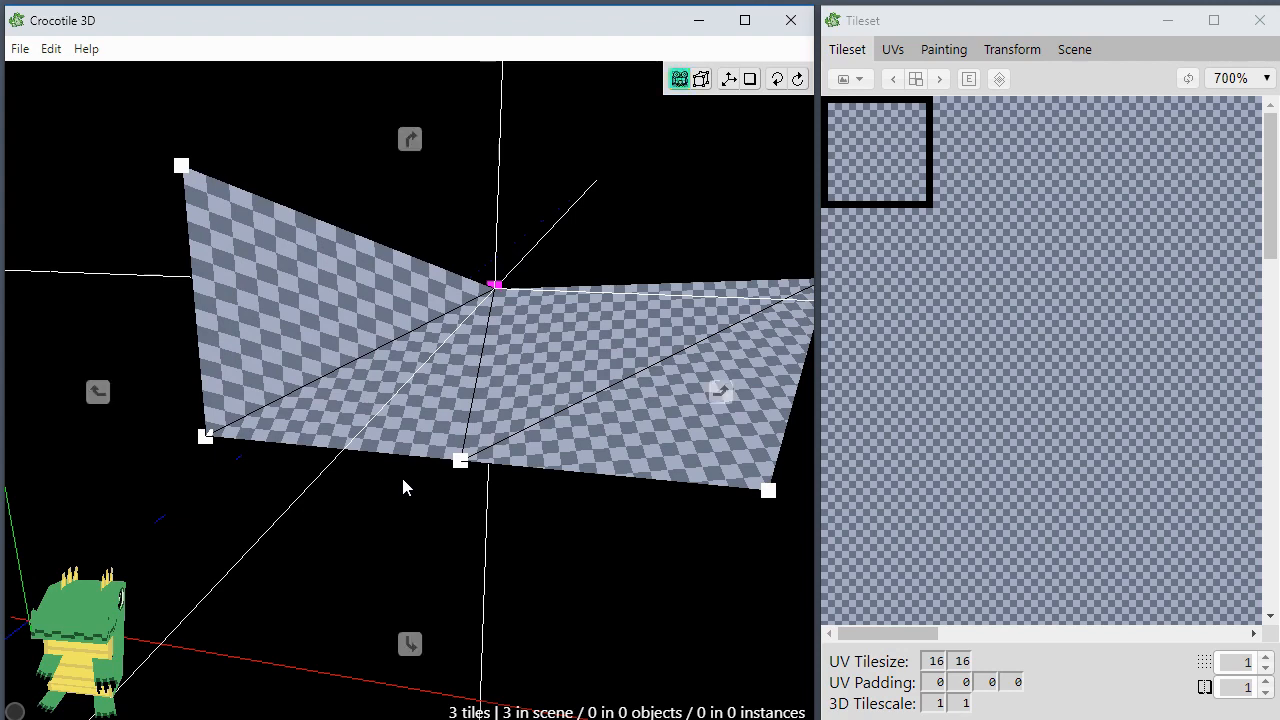
mouse_move(402, 479)
left_mouse_down()
mouse_move(345, 455)
mouse_move(401, 474)
left_mouse_up()
key("s")
key("s")
key("space")
left_click_drag(549, 513, 554, 476)
key("space")
mouse_move(483, 458)
left_mouse_down()
mouse_move(482, 437)
mouse_move(488, 448)
mouse_move(498, 437)
mouse_move(490, 455)
left_mouse_up()
key("space")
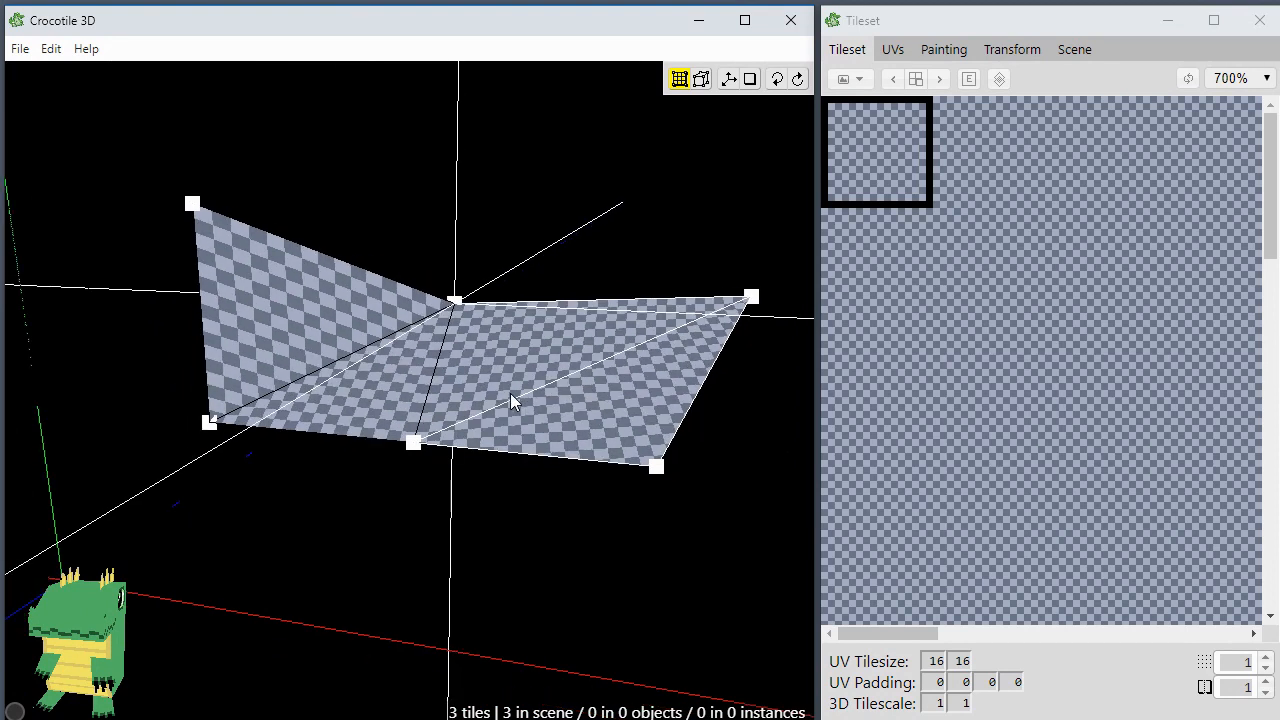
Step: Examine the shape of both checkered tiles with the lowered shared vertex from several angles
scroll(510, 393, "down", 2)
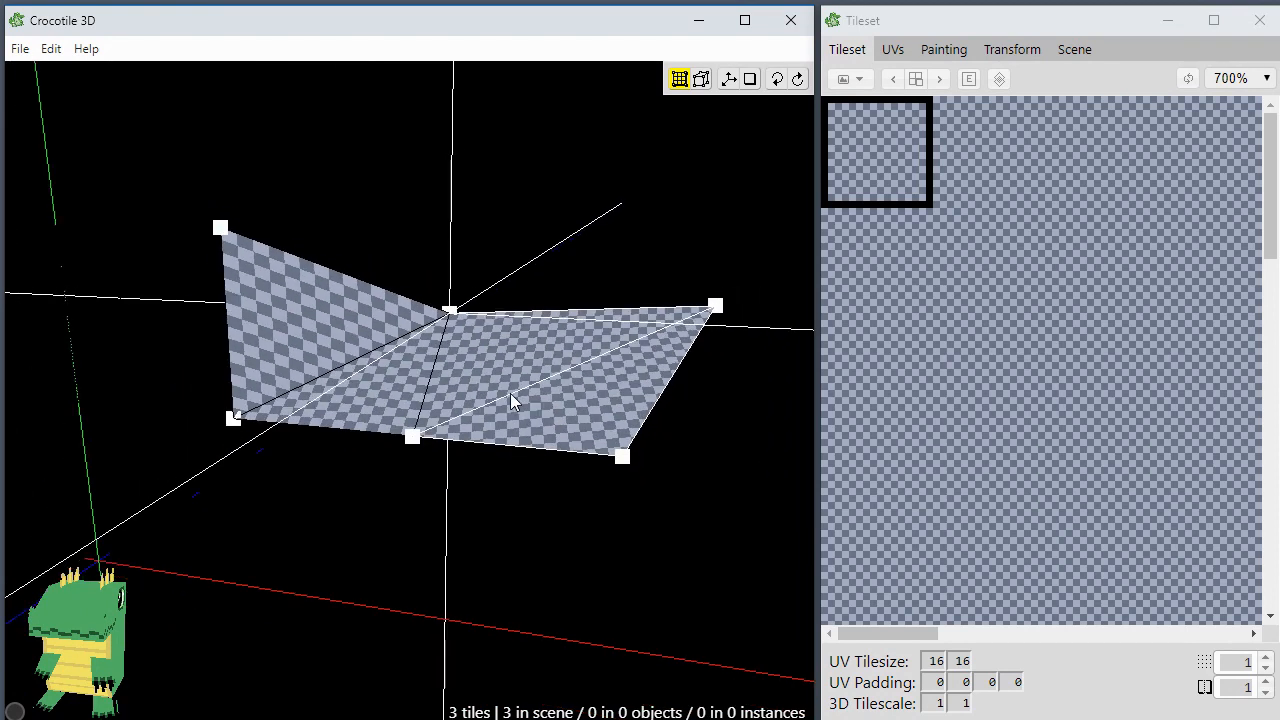
key("space")
left_click_drag(510, 393, 585, 392)
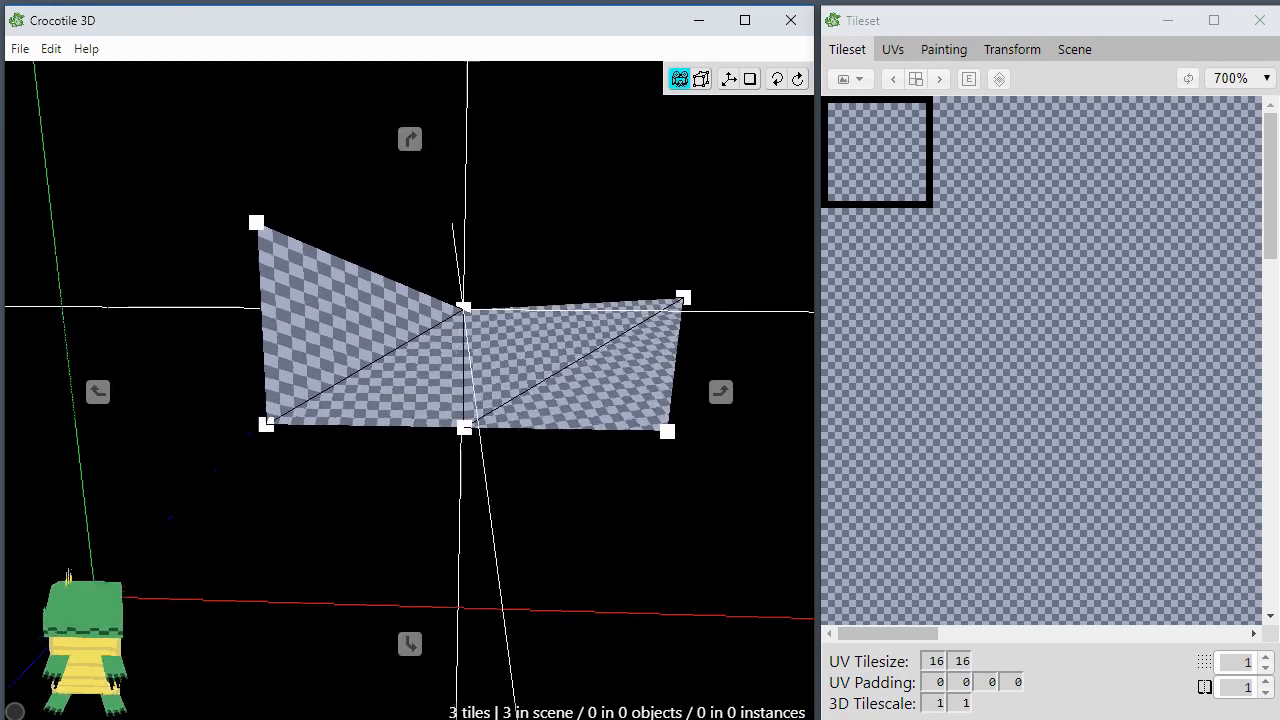
right_click_drag(357, 500, 374, 475)
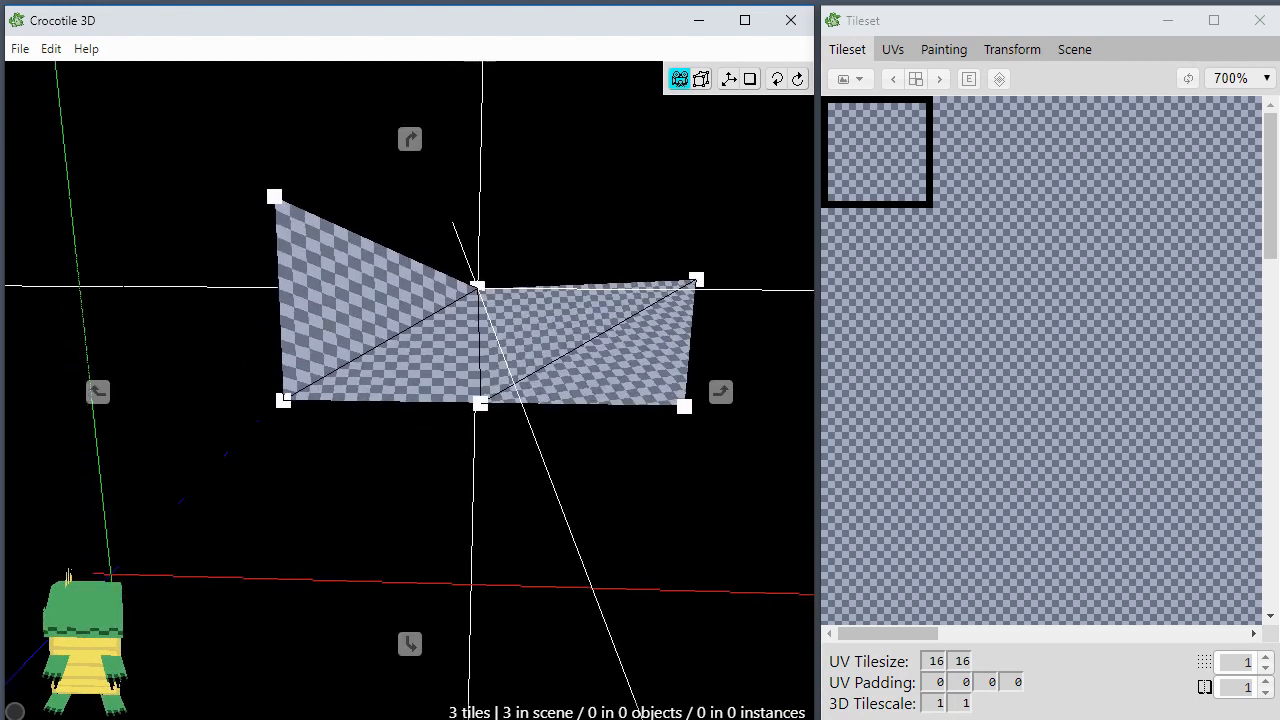
key("space")
left_click_drag(423, 469, 455, 502)
key("space")
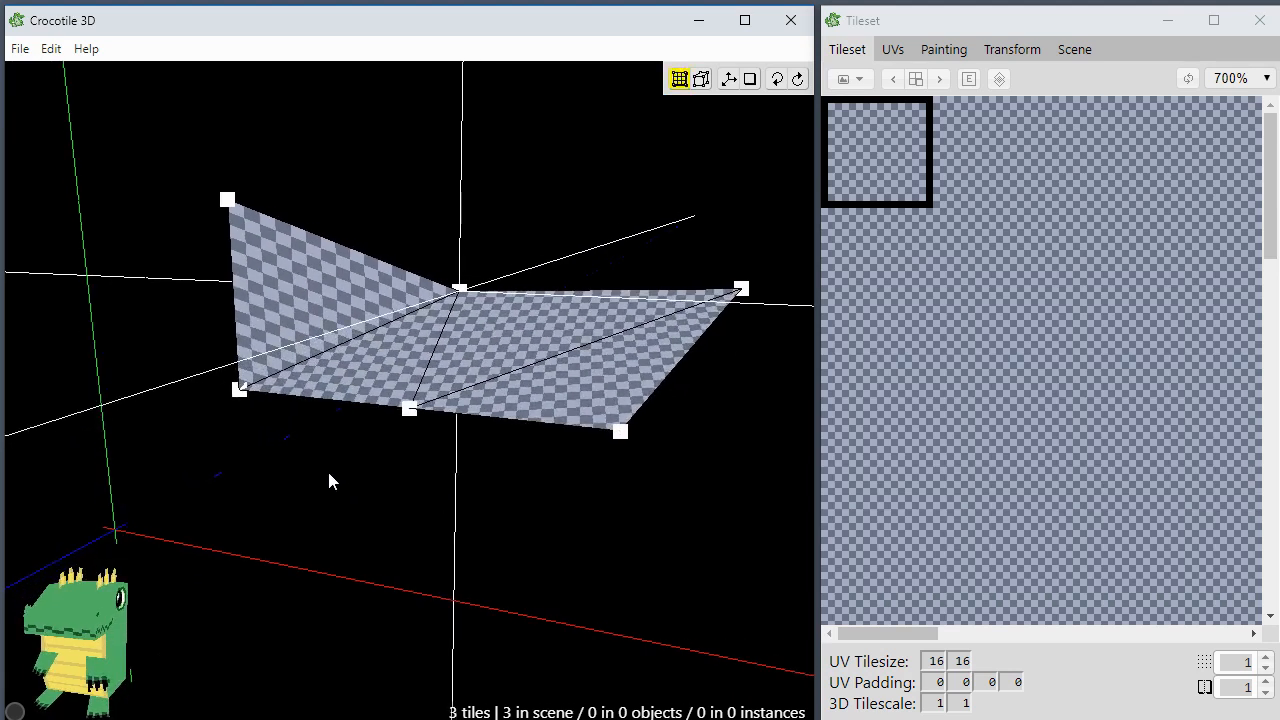
Step: Select the first checkered tile's upper outer vertex
left_click(231, 203)
key("space")
left_click_drag(115, 378, 199, 380)
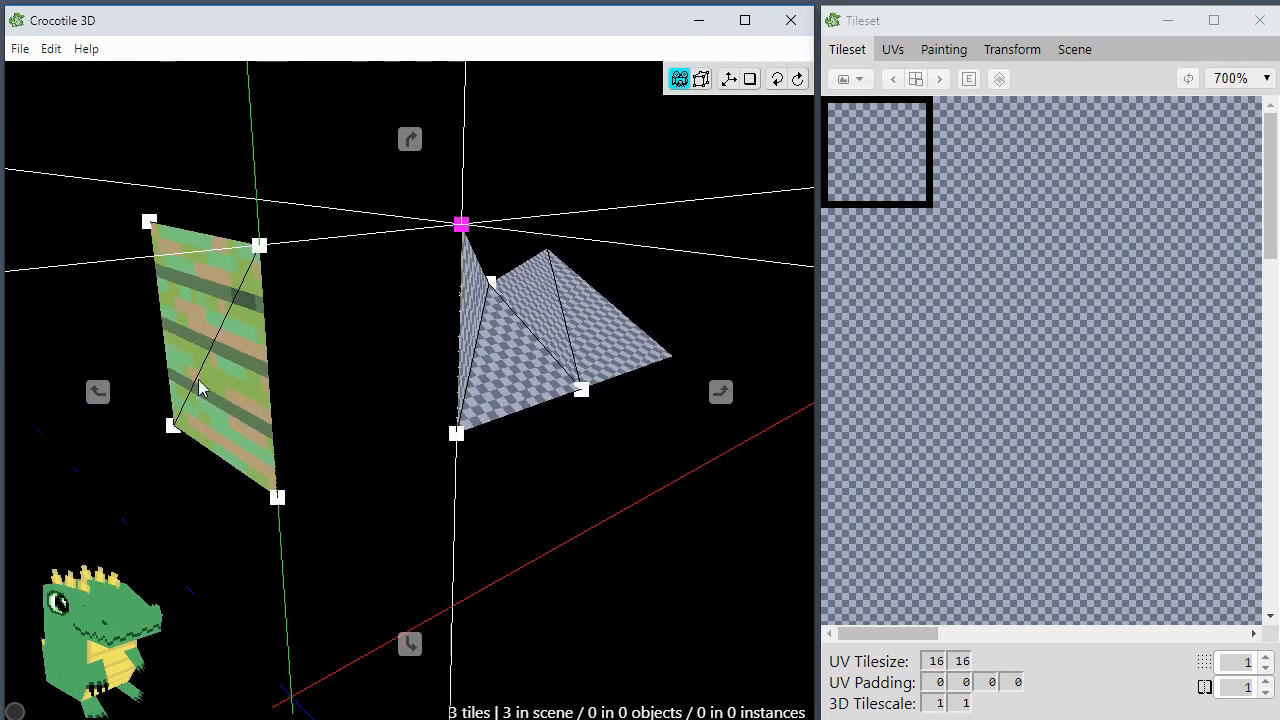
key("space")
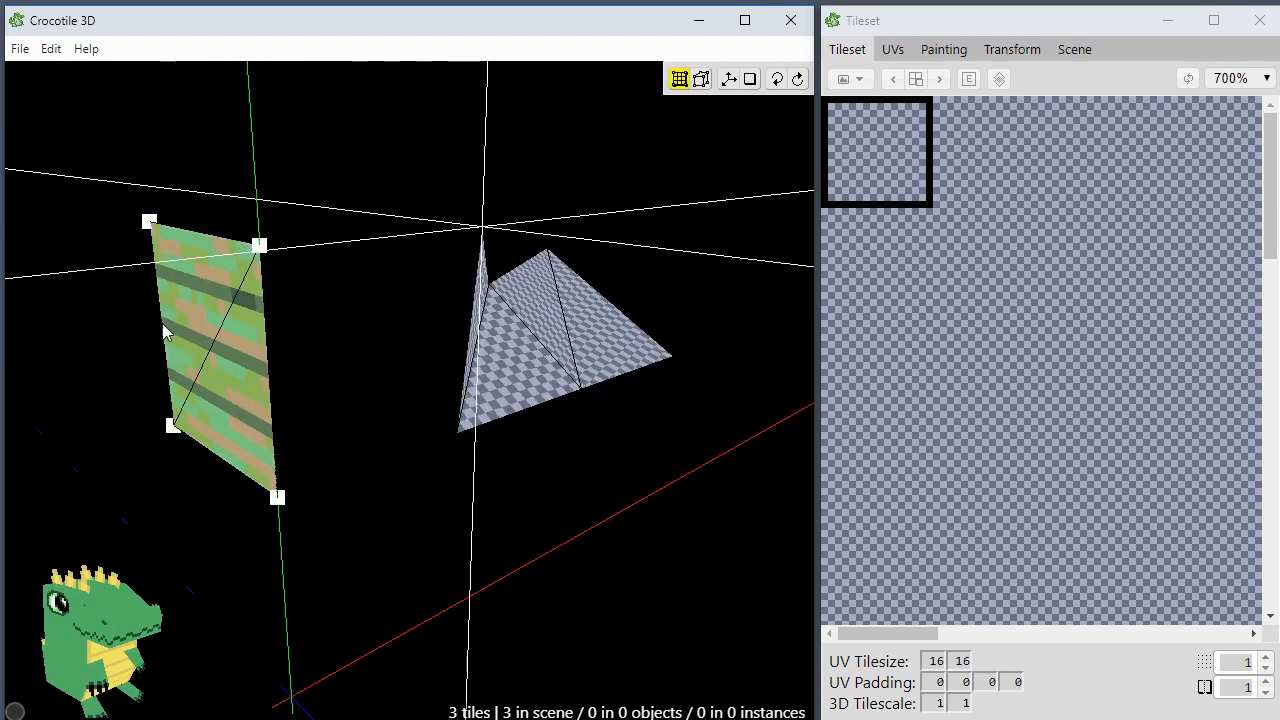
Step: Delete the green striped tile and both checkered tiles from the scene
right_click(237, 344)
key("space")
left_click_drag(380, 384, 420, 376)
key("space")
right_click(413, 366)
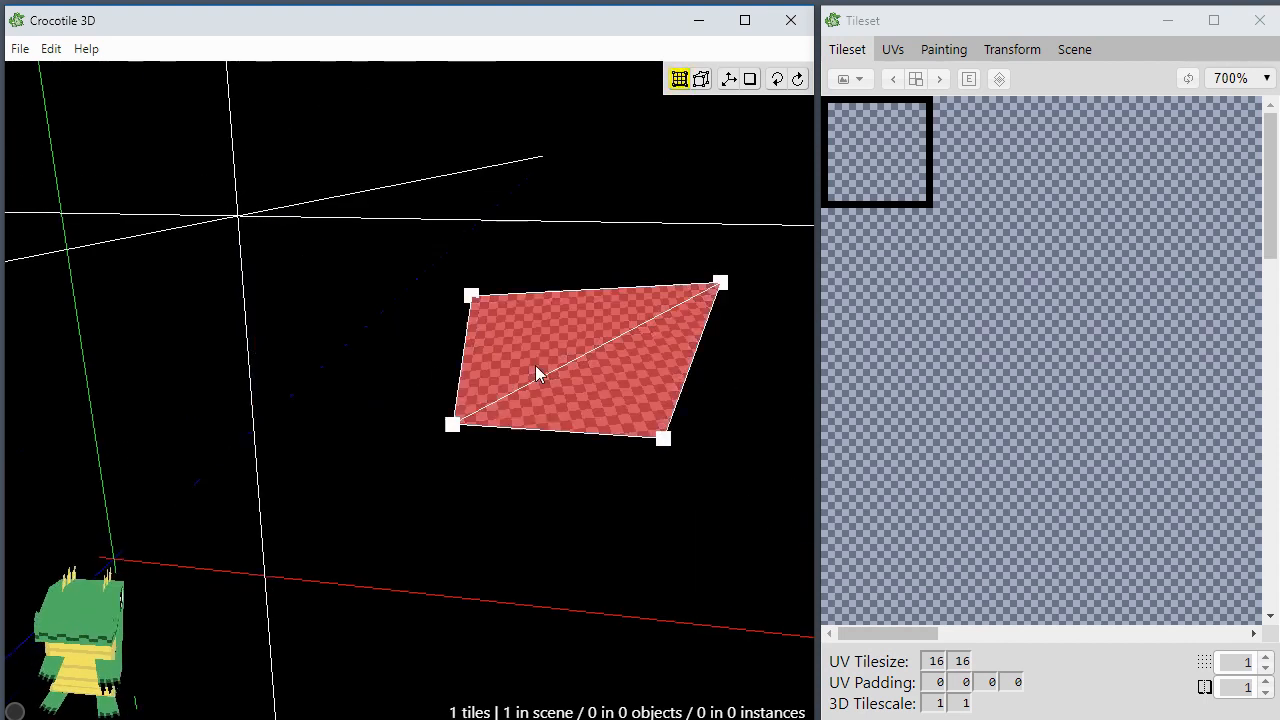
right_click(534, 366)
key("space")
left_click_drag(250, 375, 360, 388)
key("space")
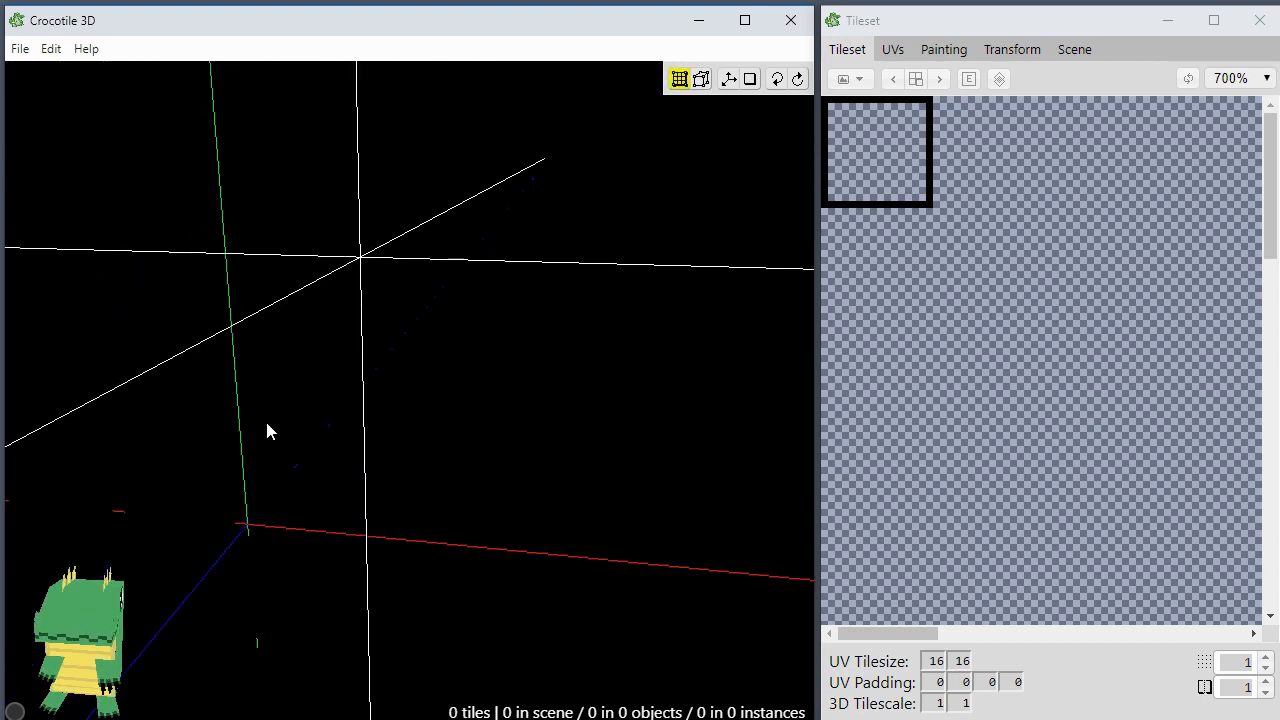
key("space")
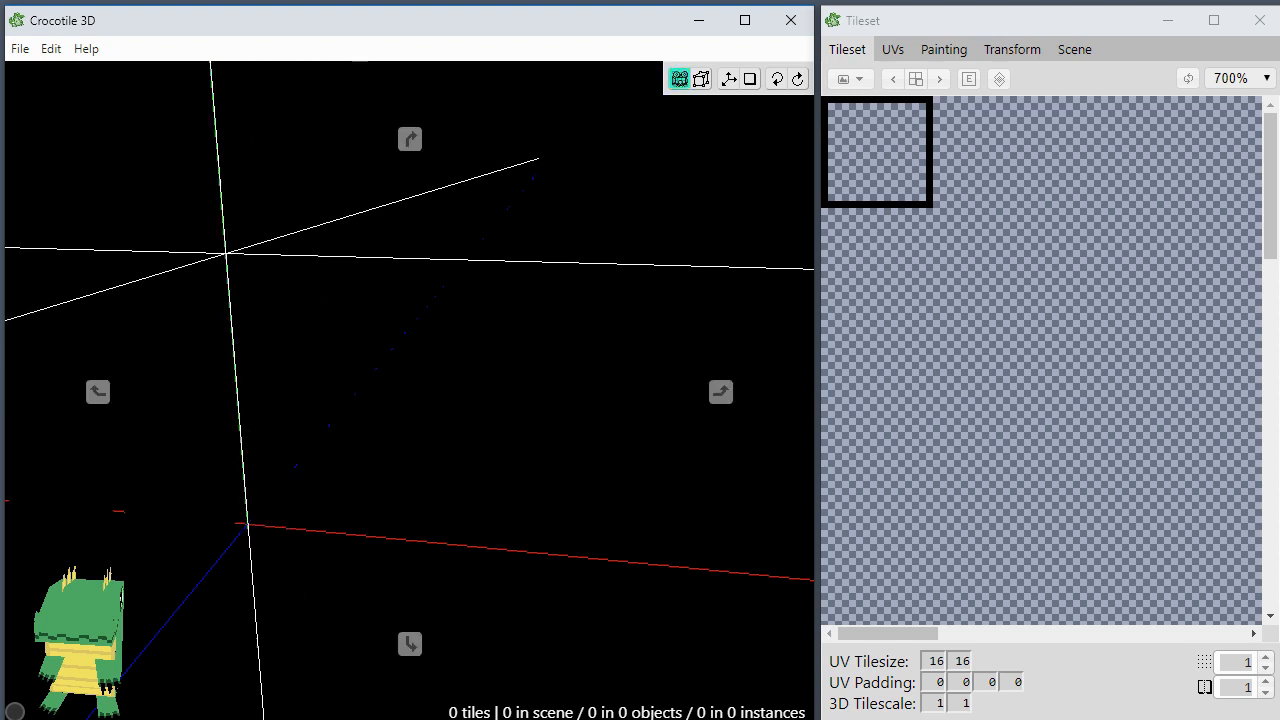
left_click_drag(266, 431, 320, 460)
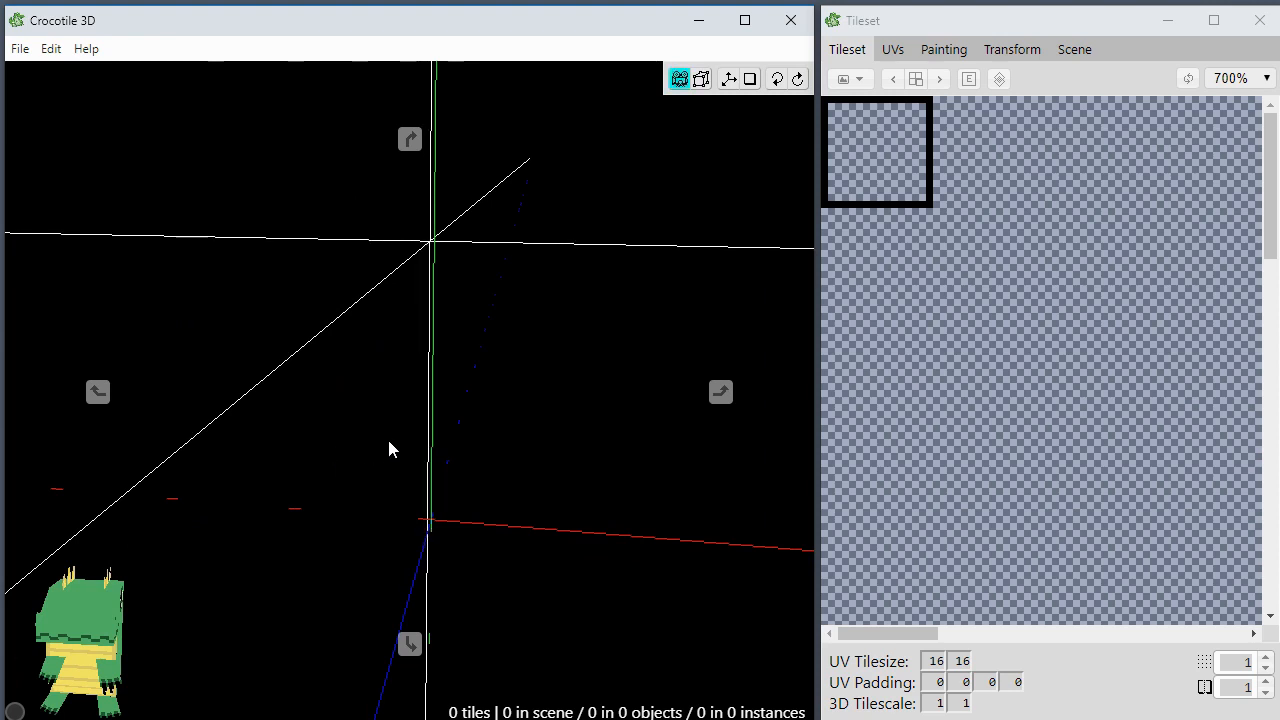
mouse_move(366, 449)
left_mouse_down()
mouse_move(322, 449)
mouse_move(366, 440)
left_mouse_up()
key("s")
key("s")
key("s")
key("s")
key("s")
key("s")
key("s")
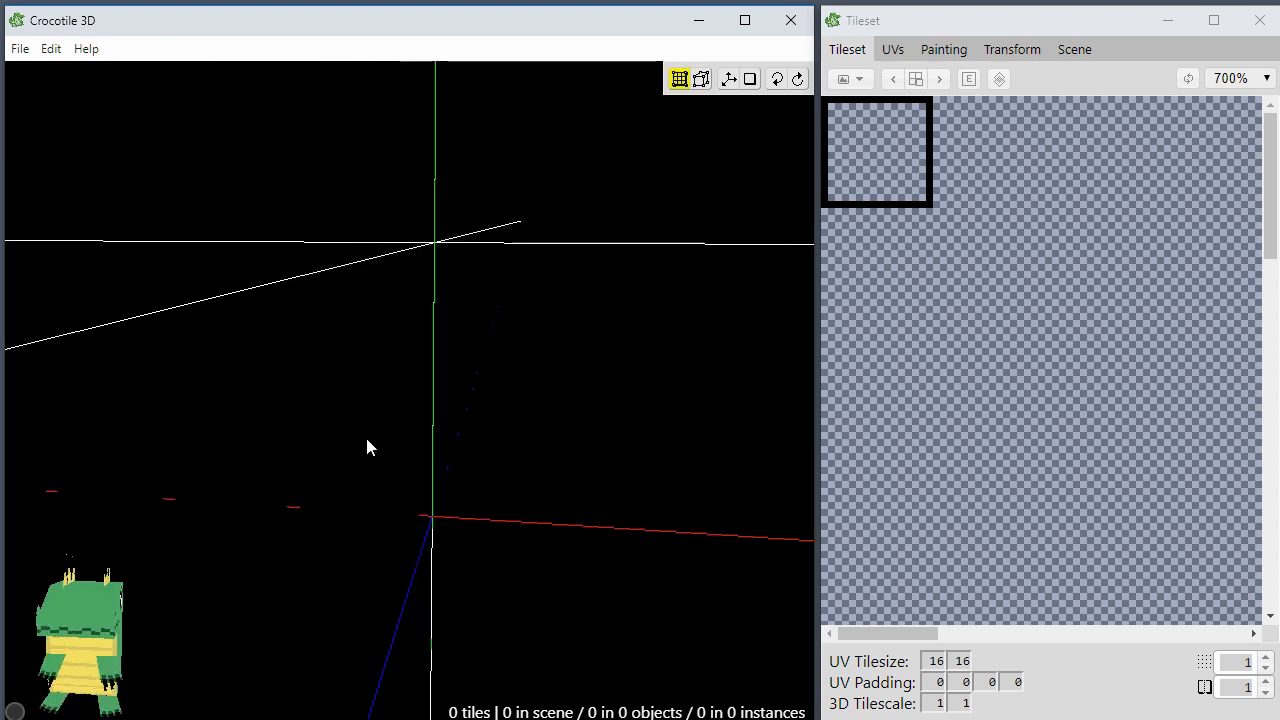
mouse_move(363, 468)
left_mouse_down()
mouse_move(400, 466)
mouse_move(363, 480)
left_mouse_up()
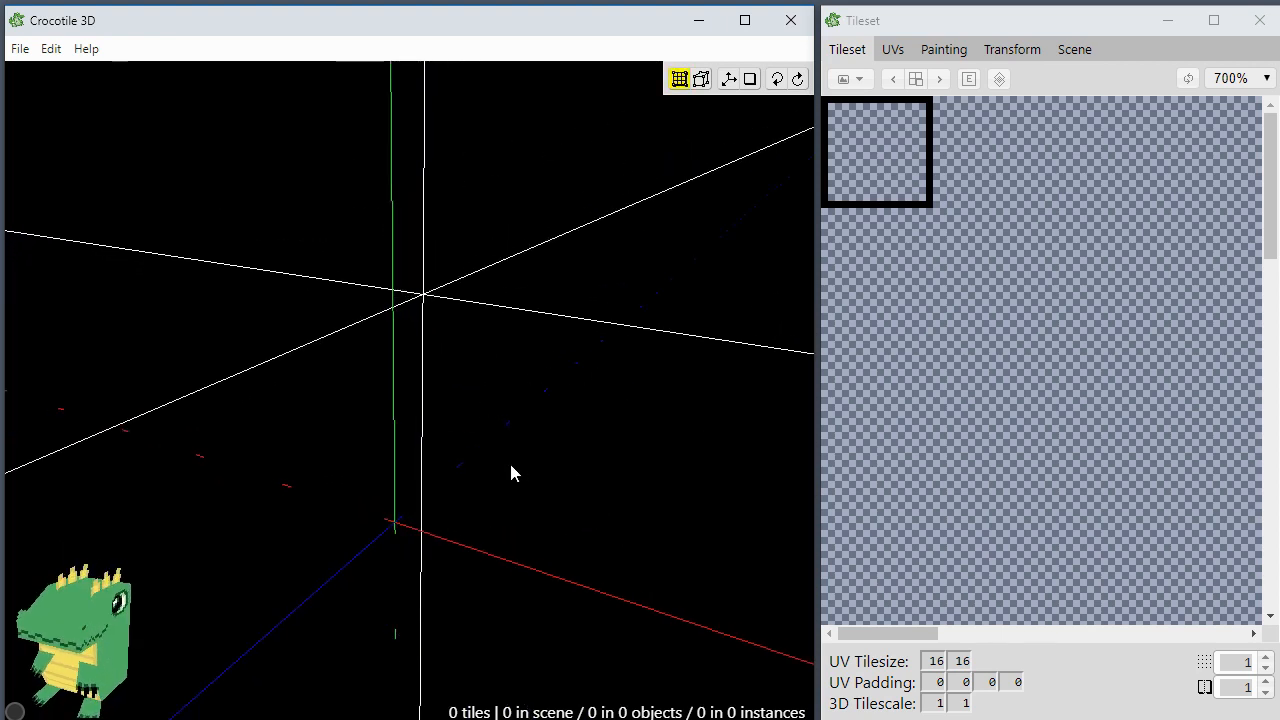
left_click_drag(510, 465, 494, 528)
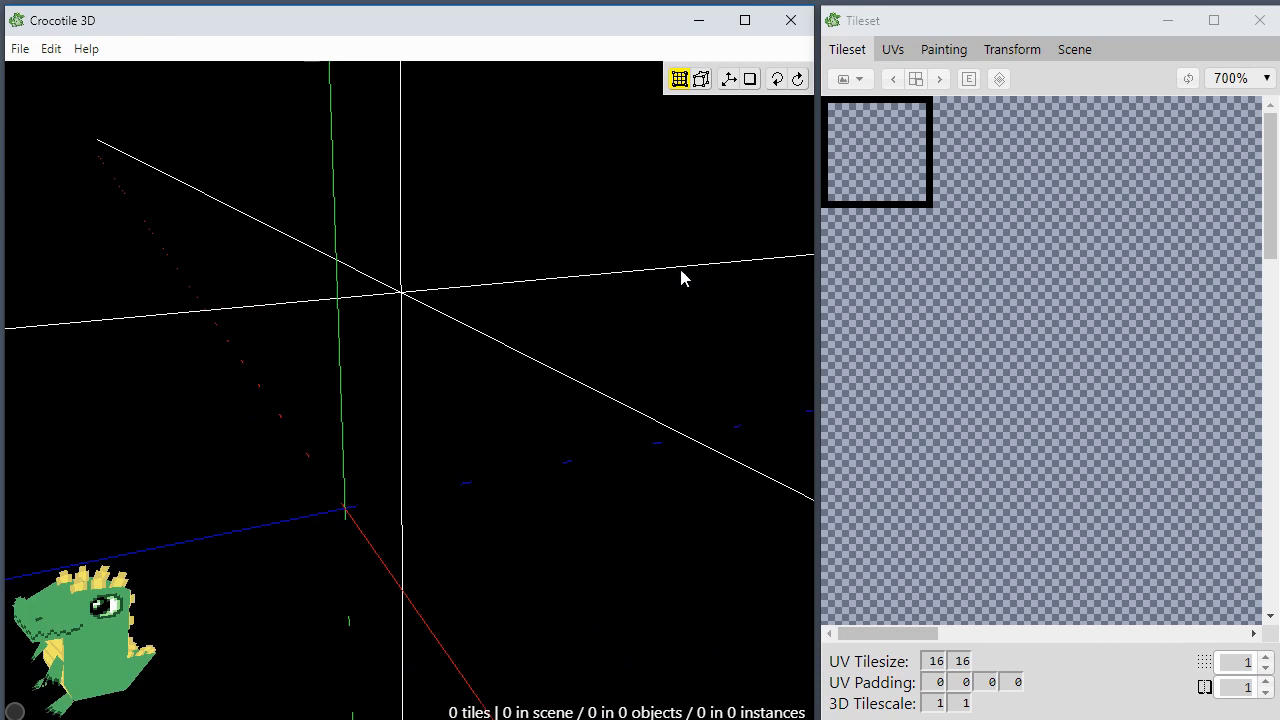
key("space")
left_click_drag(501, 445, 500, 449)
key("space")
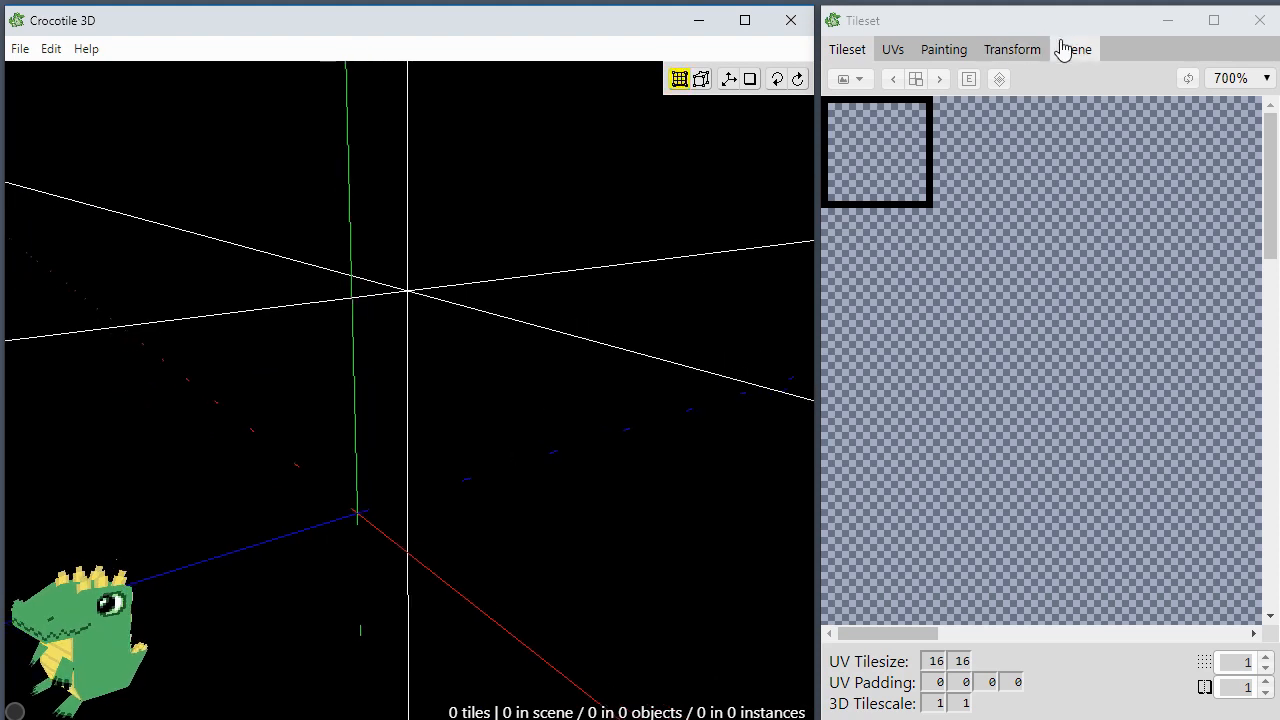
key("space")
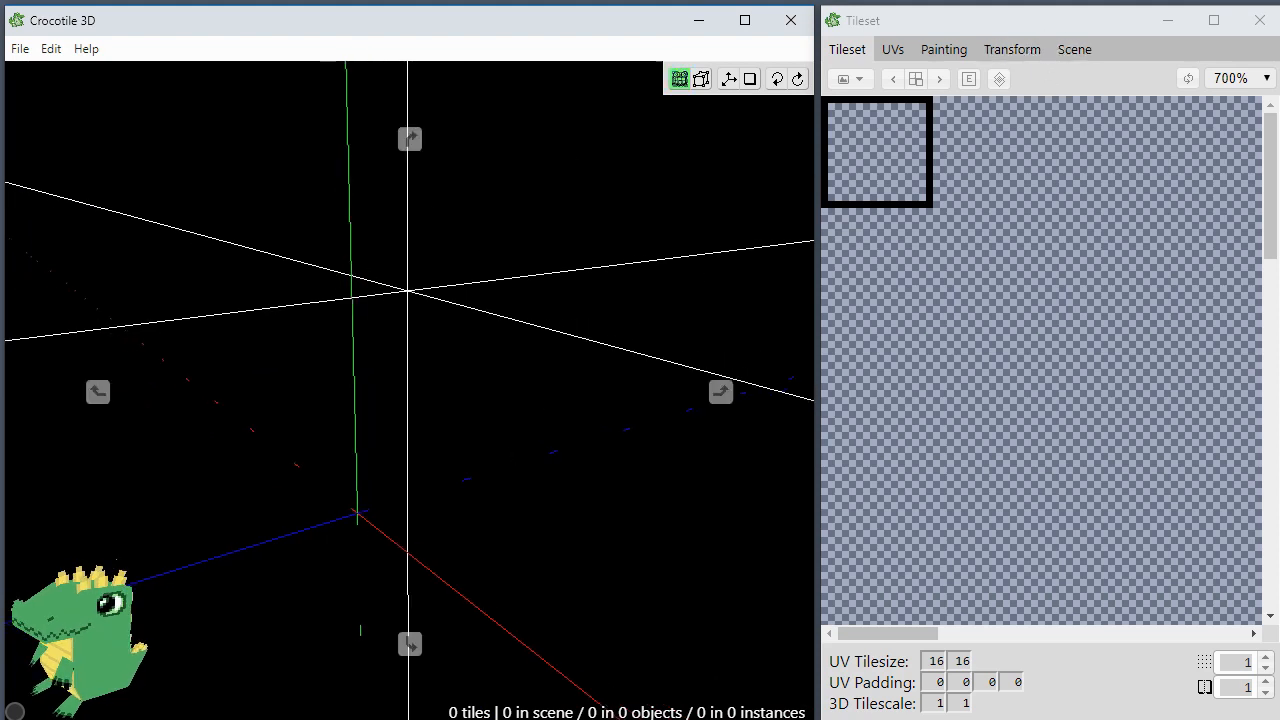
left_click_drag(362, 305, 450, 305)
key("space")
left_click_drag(352, 378, 300, 378)
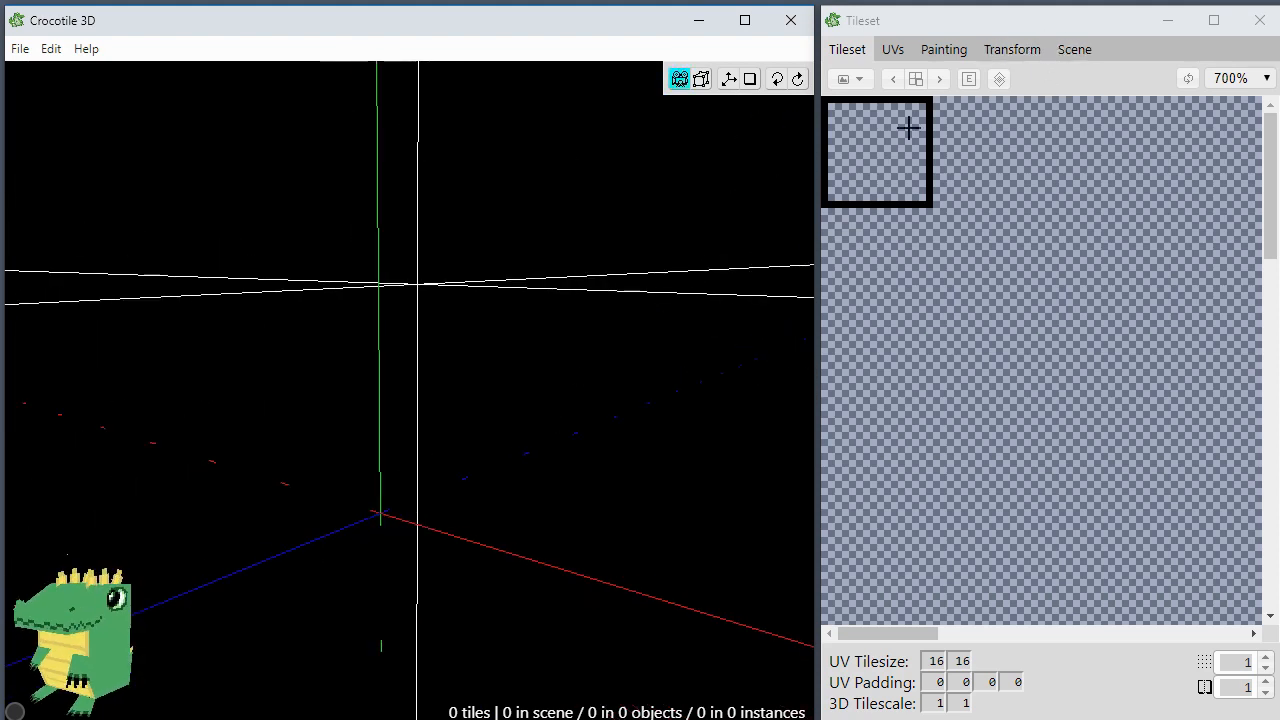
Step: Turn off Move selection for the crosshair and apply crosshair coordinates 0, 0, 0
key("space")
left_click(1005, 55)
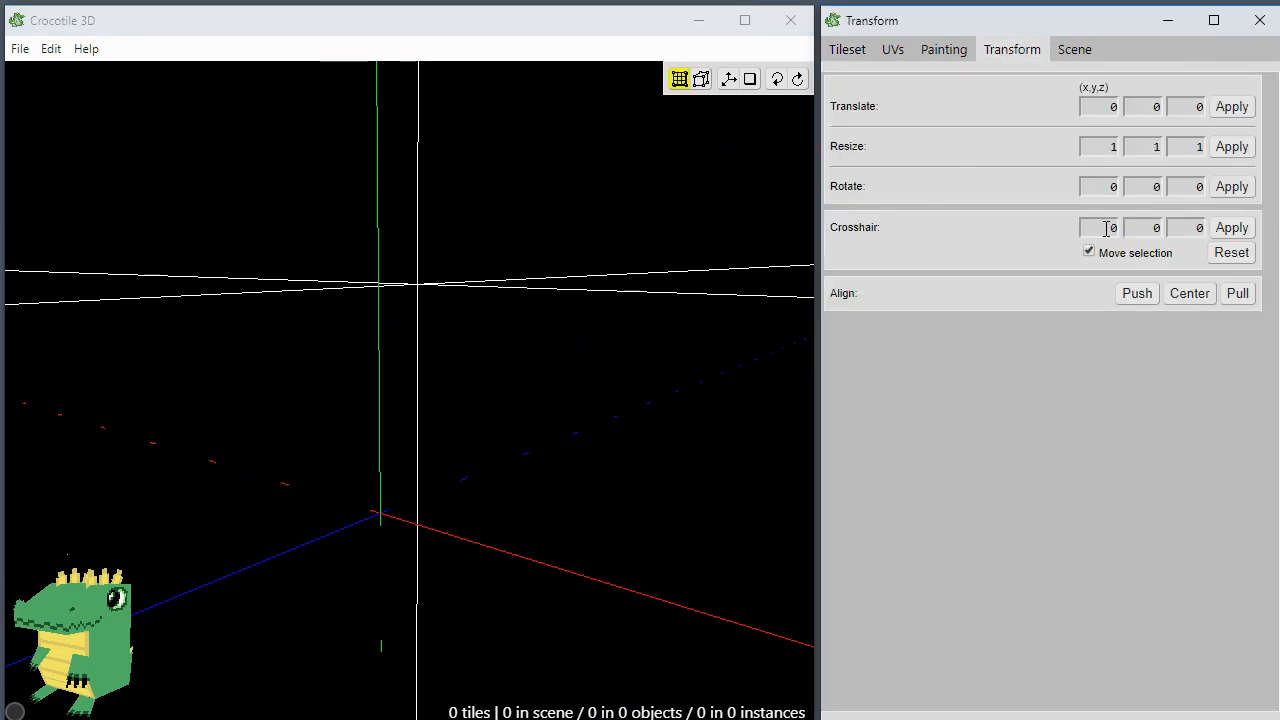
left_click(1181, 228)
left_click(1089, 252)
left_click(1232, 229)
Step: Nudge the crosshair slightly off the origin and reset the crosshair coordinate values
key("space")
left_click_drag(535, 380, 526, 416)
key("w")
key("space")
key("d")
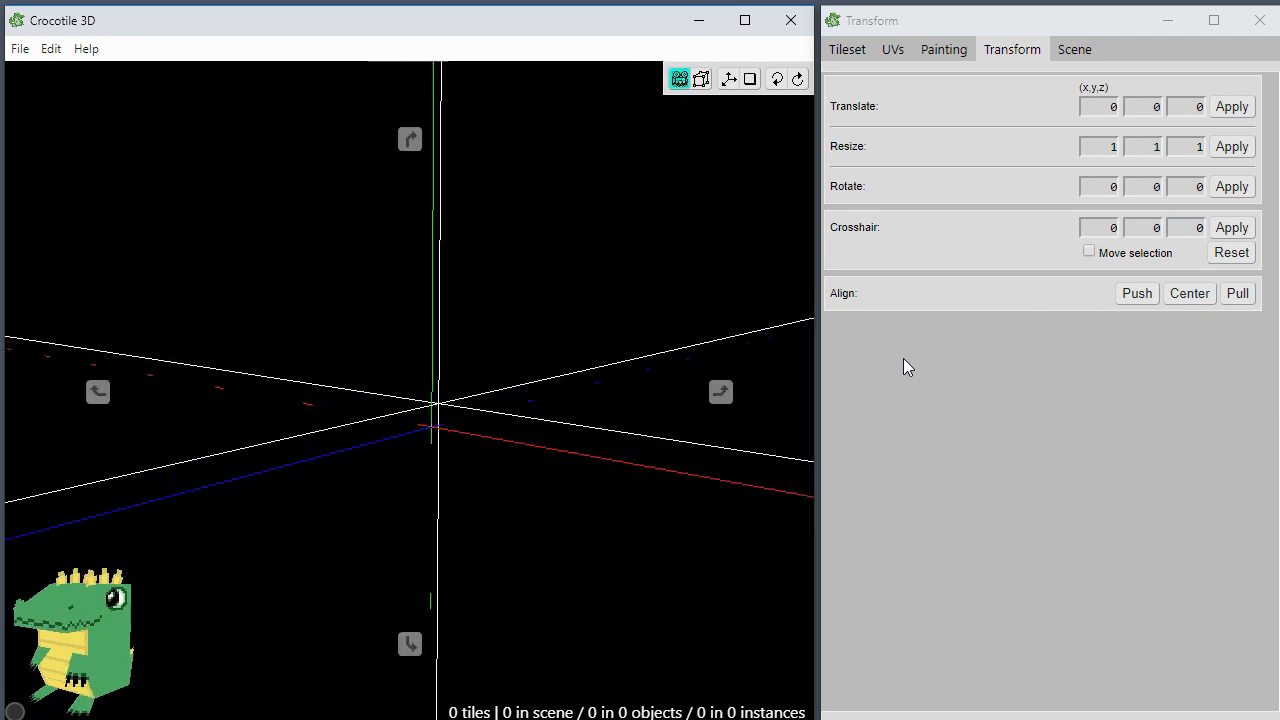
left_click(1230, 256)
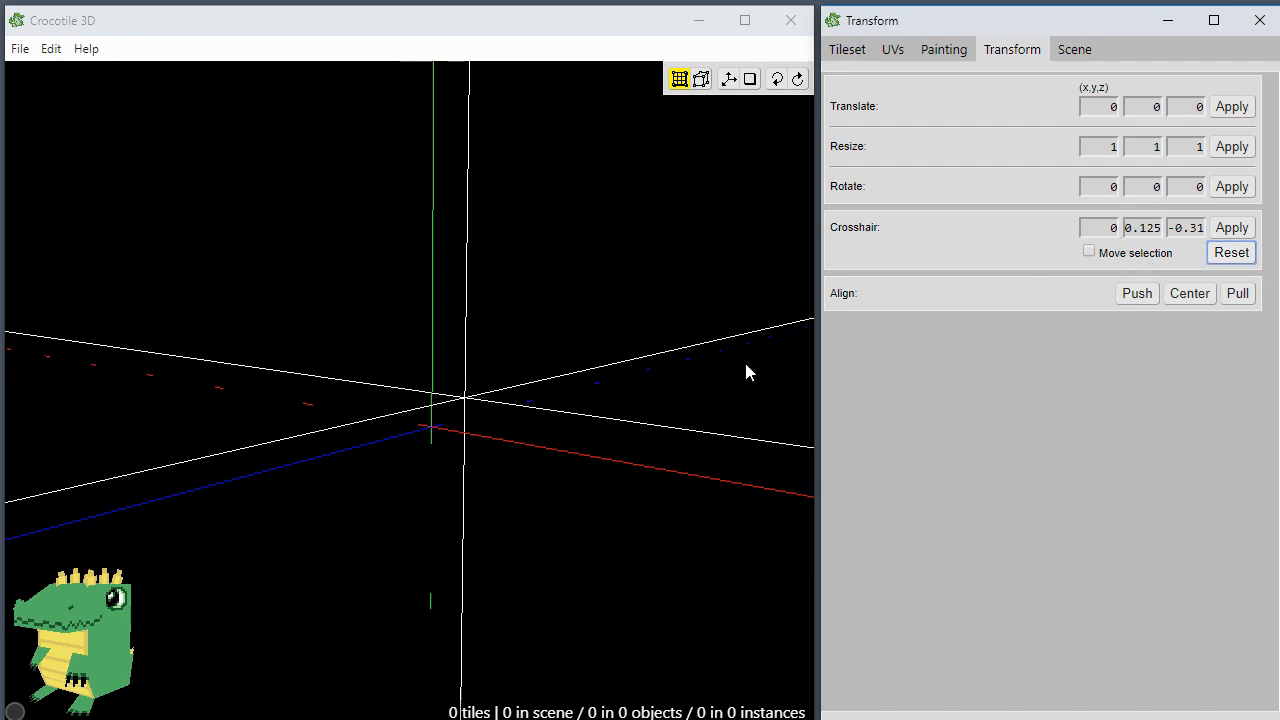
Step: Set the crosshair coordinates to 0, 0 and -0 and apply them so the crosshair sits at the origin
left_click(516, 478)
key("space")
left_click_drag(518, 510, 560, 478)
left_click(1110, 227)
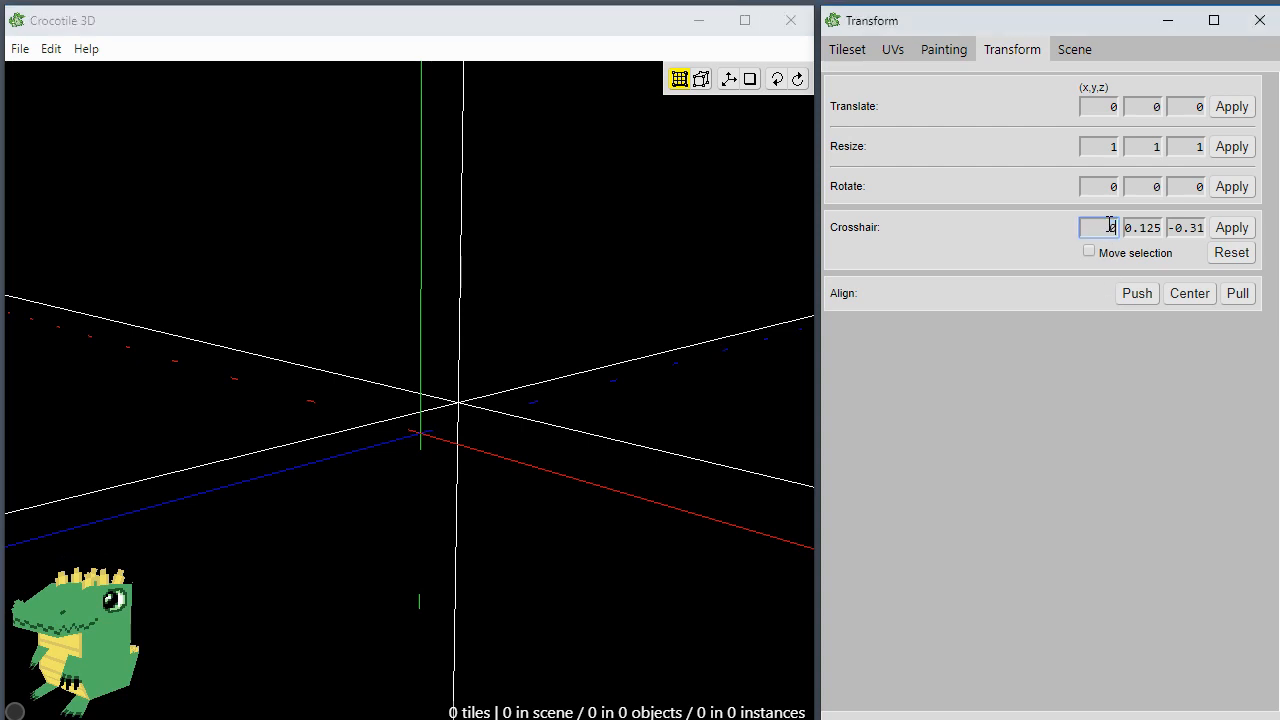
key("Tab")
type("0")
key("Tab")
type("-0")
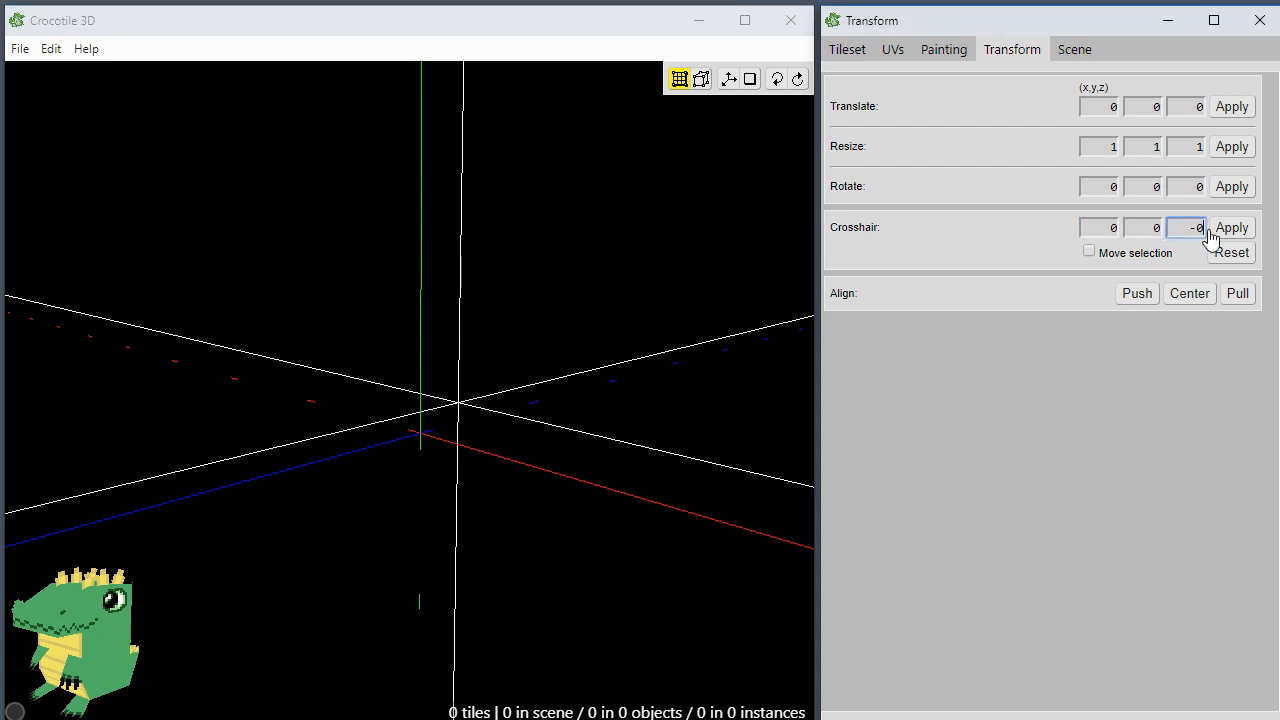
left_click(1232, 228)
left_click(520, 458)
key("space")
left_click_drag(450, 490, 484, 466)
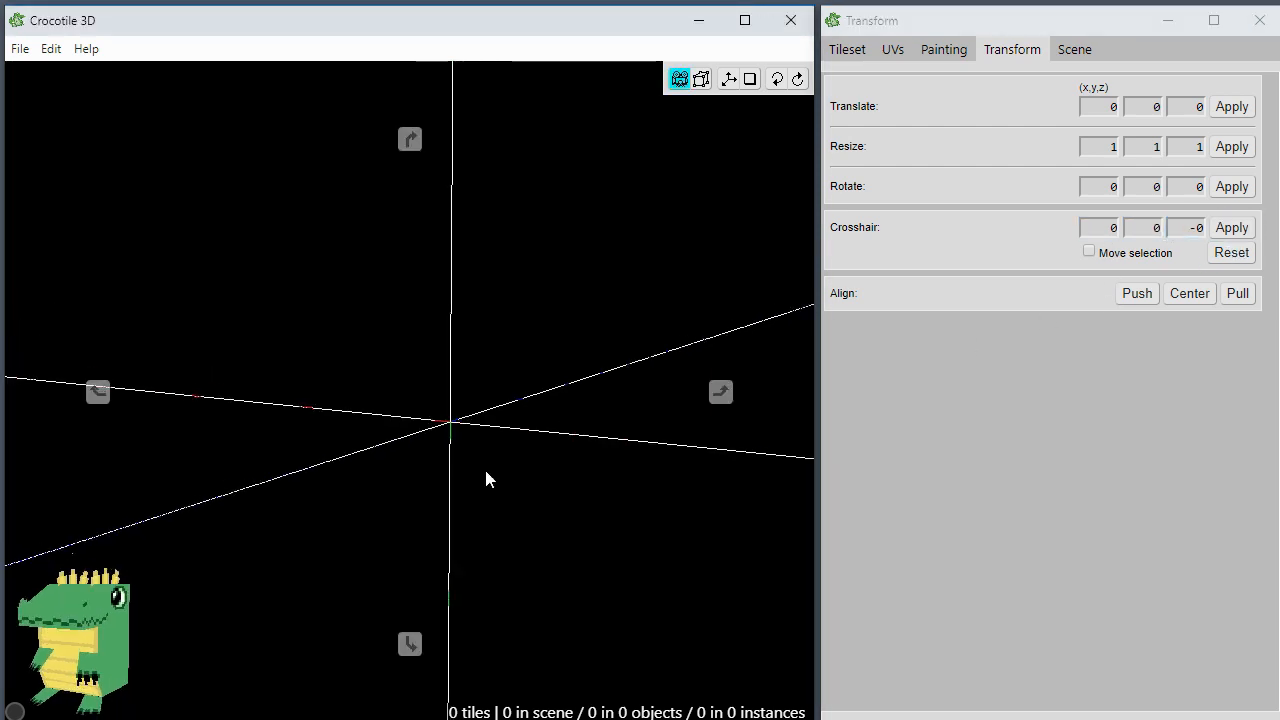
Step: Raise the crosshair two increments above the origin and lower it back to the origin
key("w")
key("w")
key("space")
left_click_drag(562, 475, 572, 480)
right_click_drag(572, 480, 549, 477)
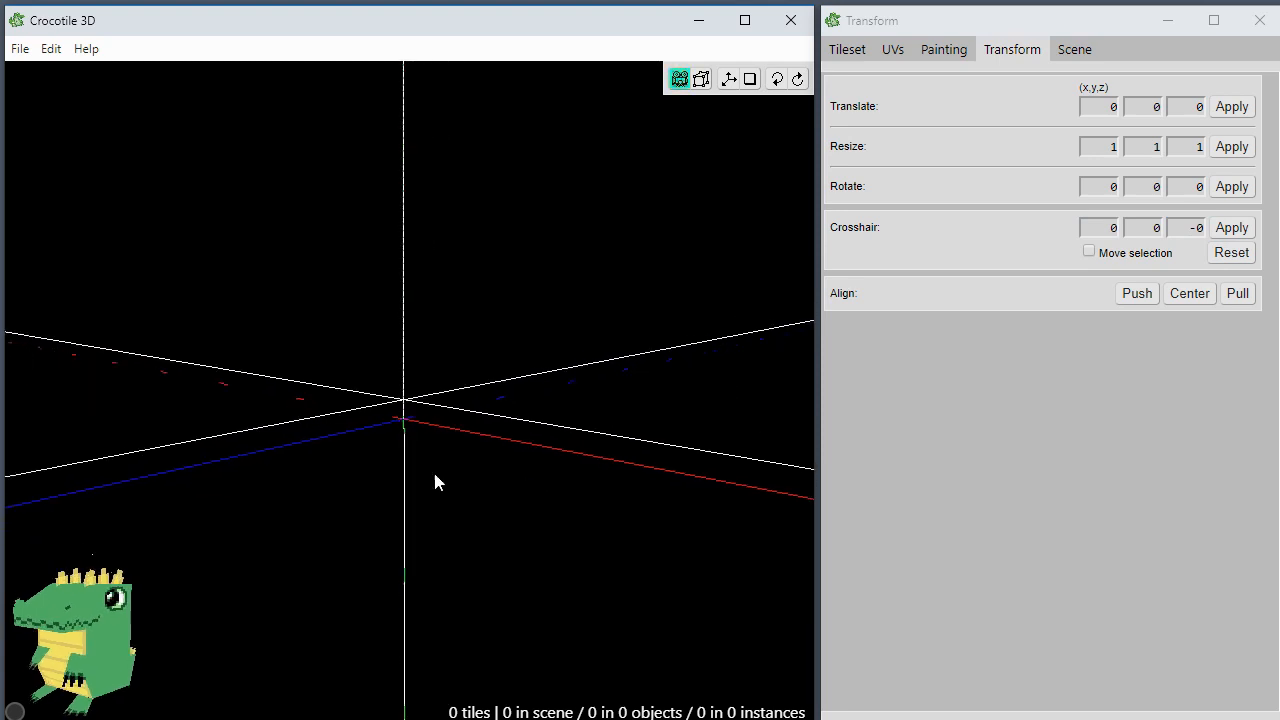
key("space")
left_click_drag(433, 470, 433, 486)
right_click_drag(406, 480, 406, 486)
key("space")
key("s")
key("s")
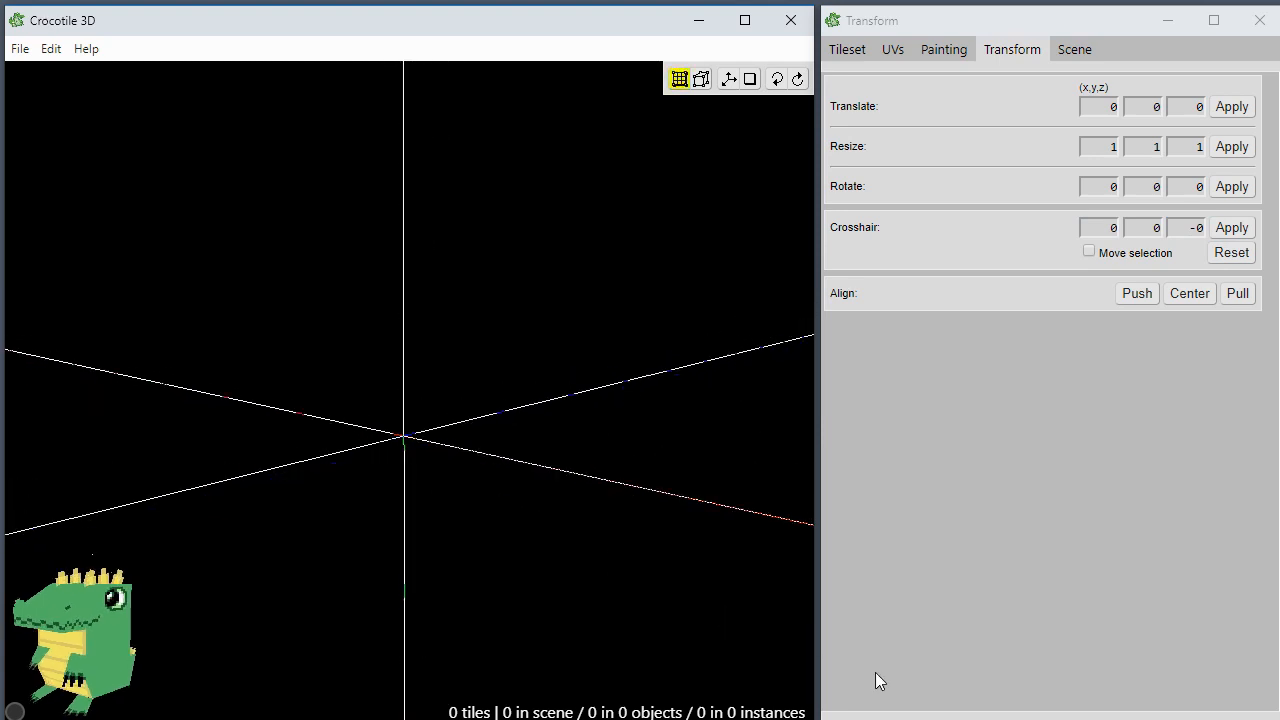
Step: Pick the 16 × 16 tile in the second column and second row of the checkered tileset
left_click(852, 52)
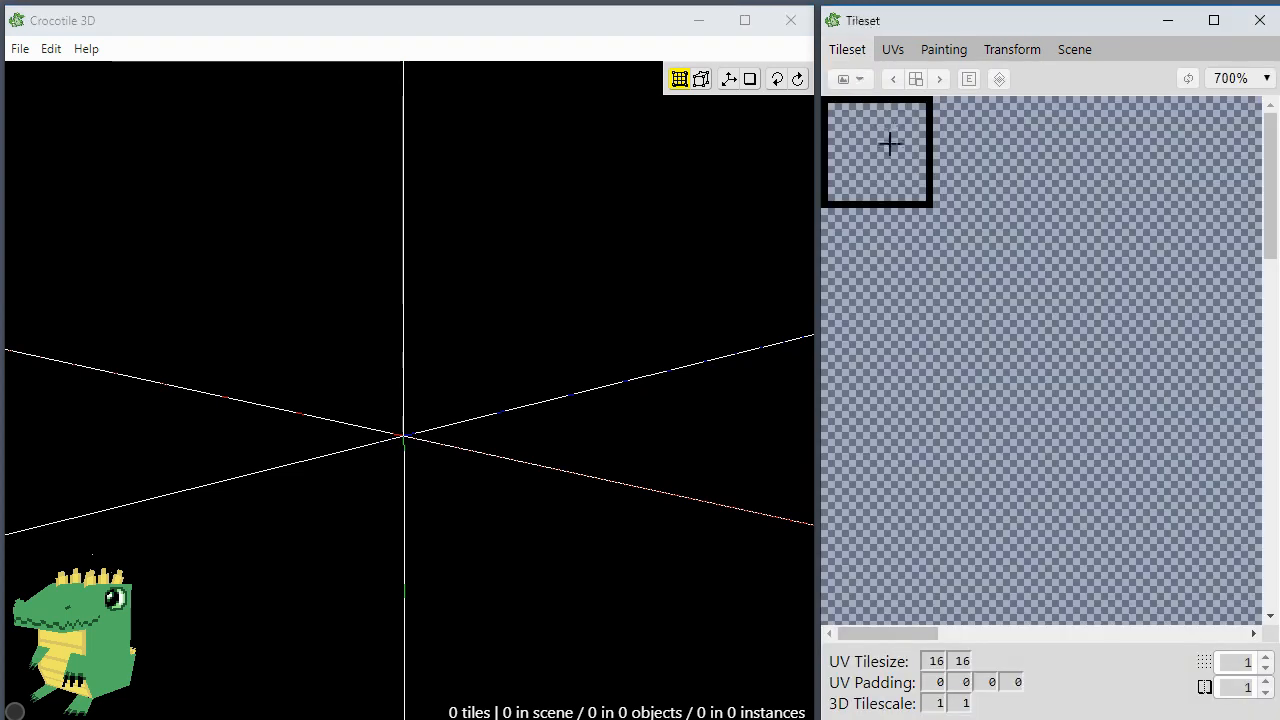
scroll(996, 282, "down", 3)
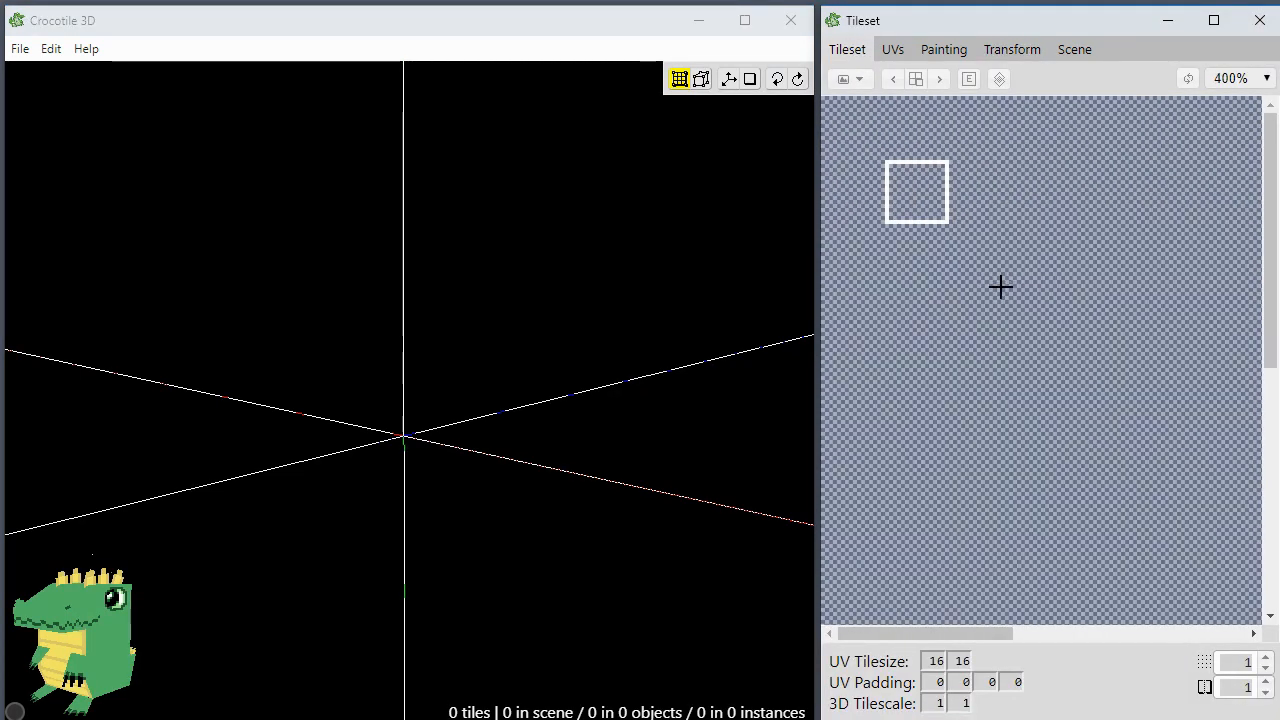
scroll(895, 263, "down", 1)
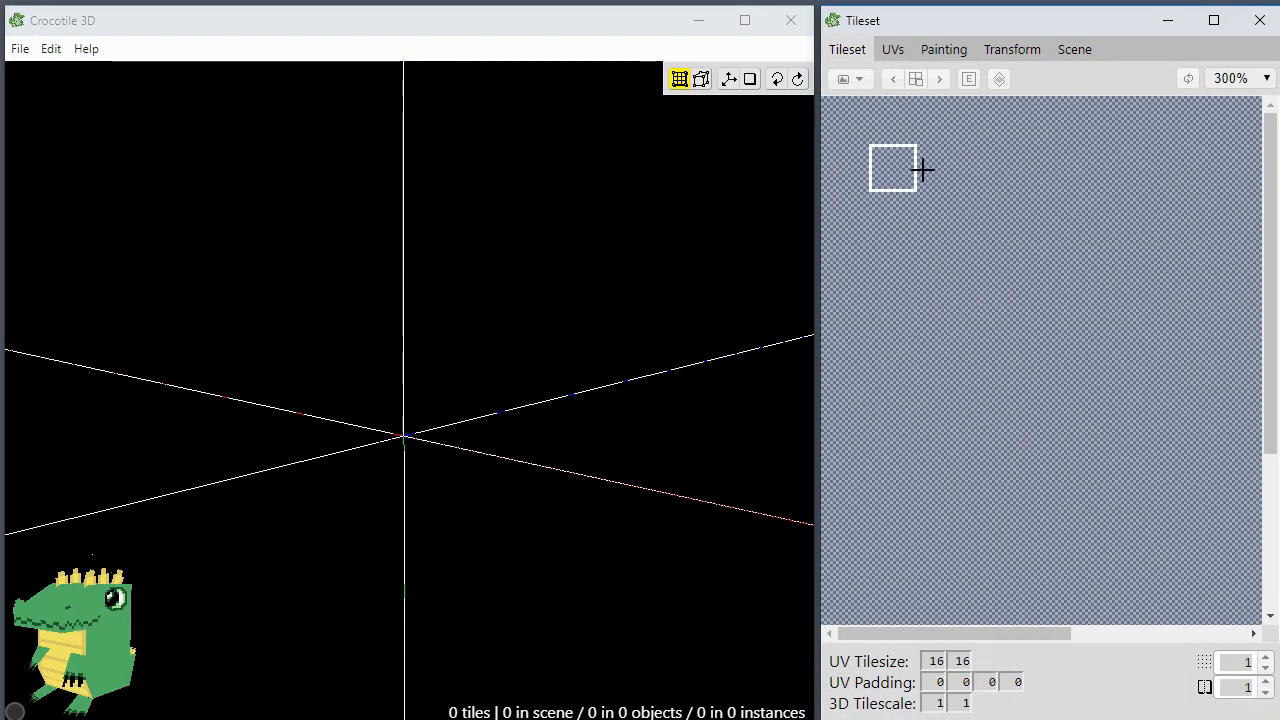
left_click(994, 226)
left_click(894, 176)
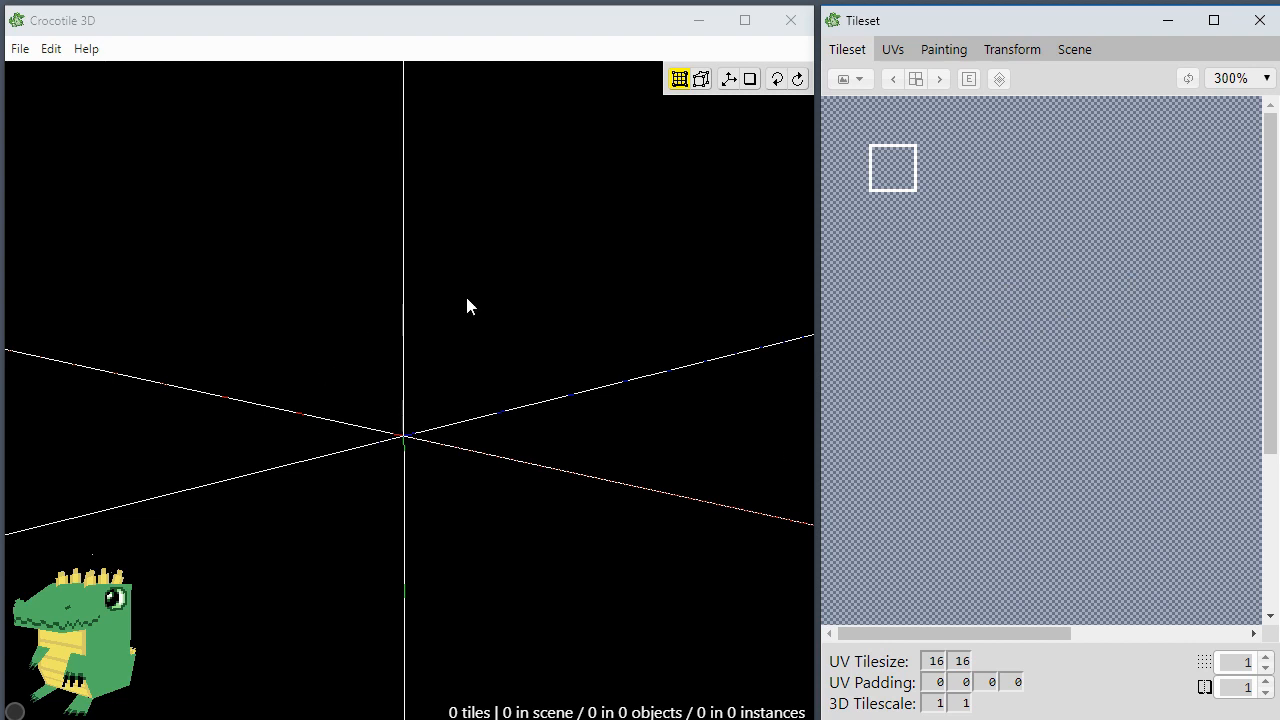
key("space")
left_click_drag(467, 299, 456, 305)
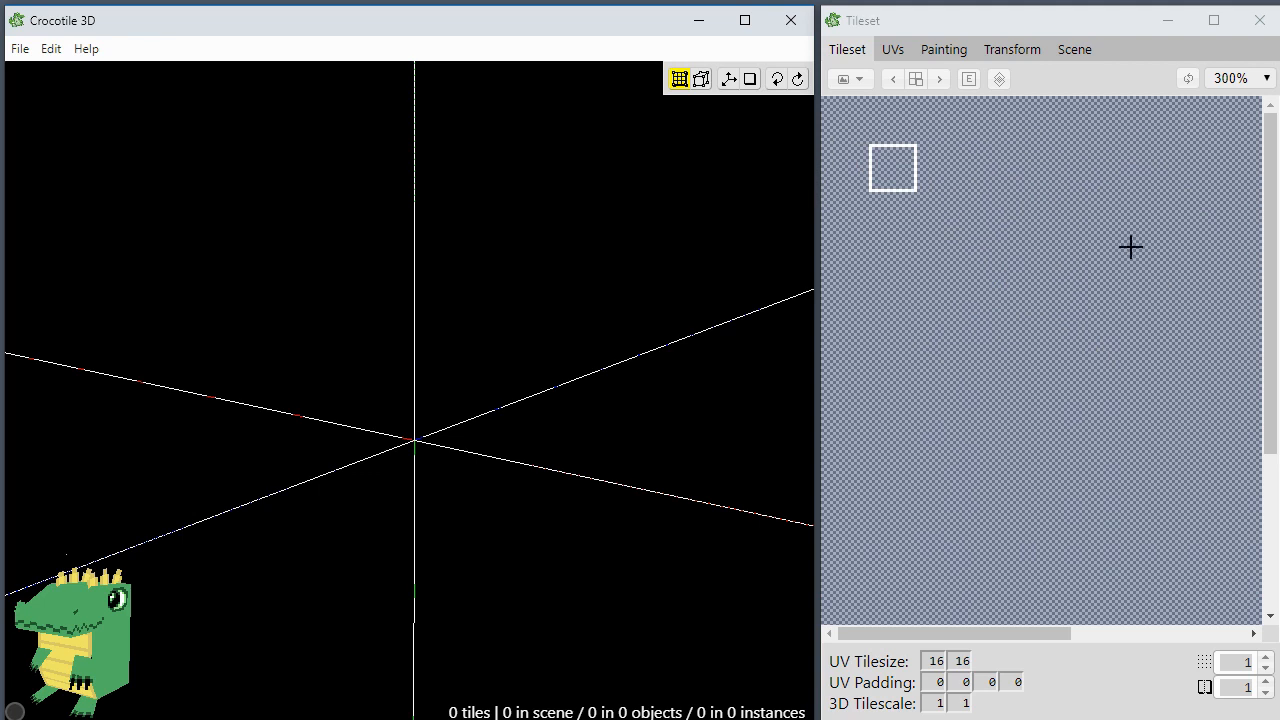
left_click(906, 217)
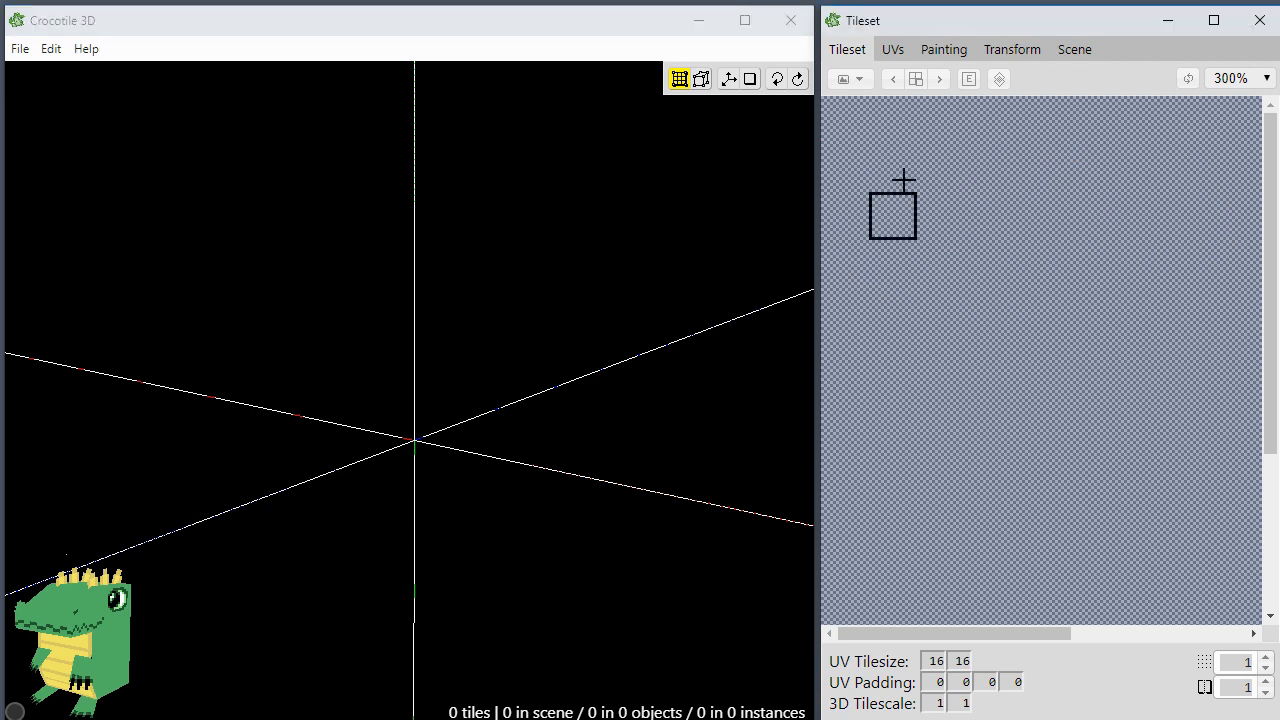
left_click(906, 184)
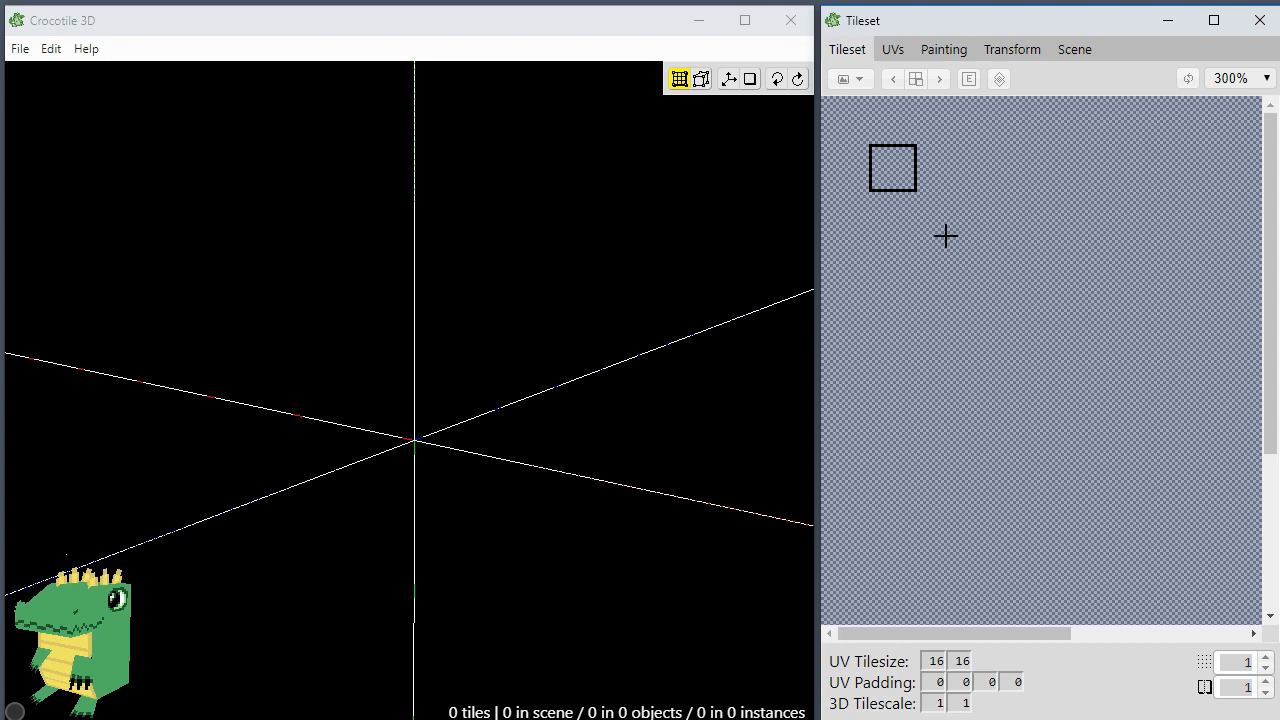
left_click(891, 50)
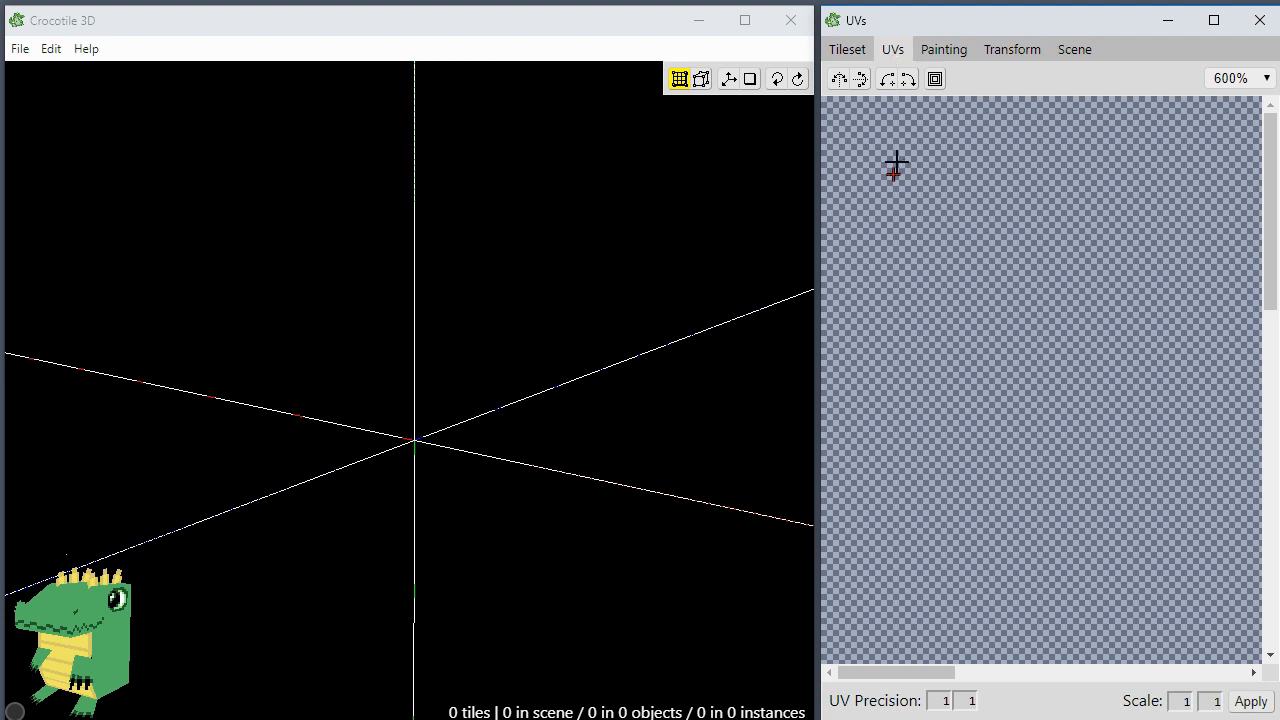
left_click(852, 52)
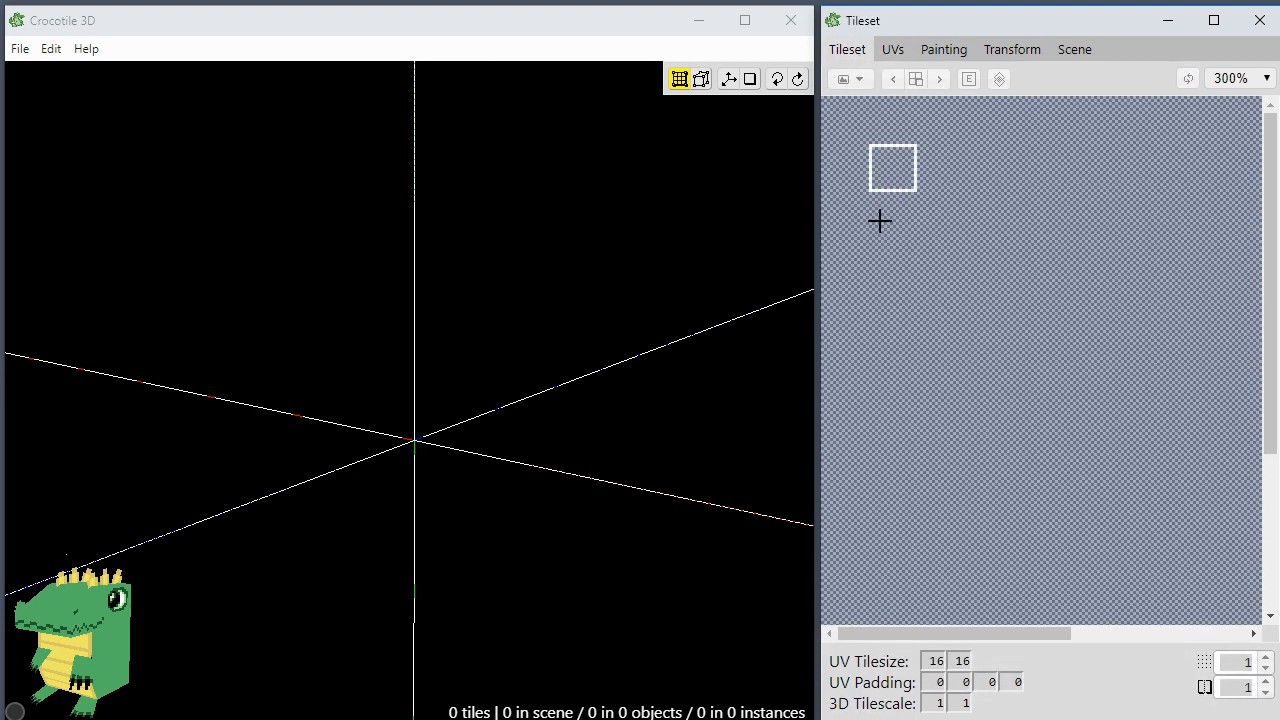
Step: Place the picked checkered tile upright with its lower corner at the origin and switch to edit mode
left_click(575, 310)
key("space")
left_click_drag(575, 310, 535, 318)
middle_click_drag(535, 318, 535, 270)
left_click_drag(505, 312, 535, 311)
right_click_drag(535, 311, 476, 342)
left_click_drag(520, 312, 552, 312)
right_click_drag(552, 312, 520, 298)
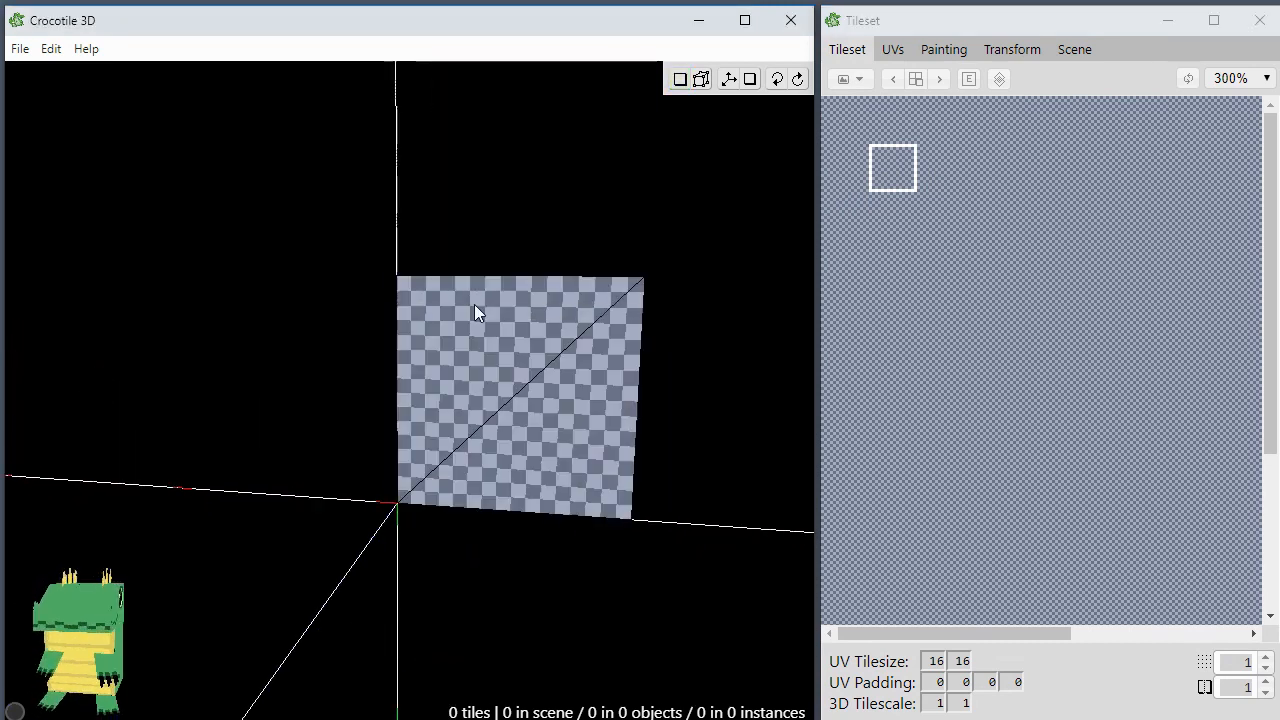
left_click(559, 520)
left_click_drag(555, 549, 551, 546)
key("Tab")
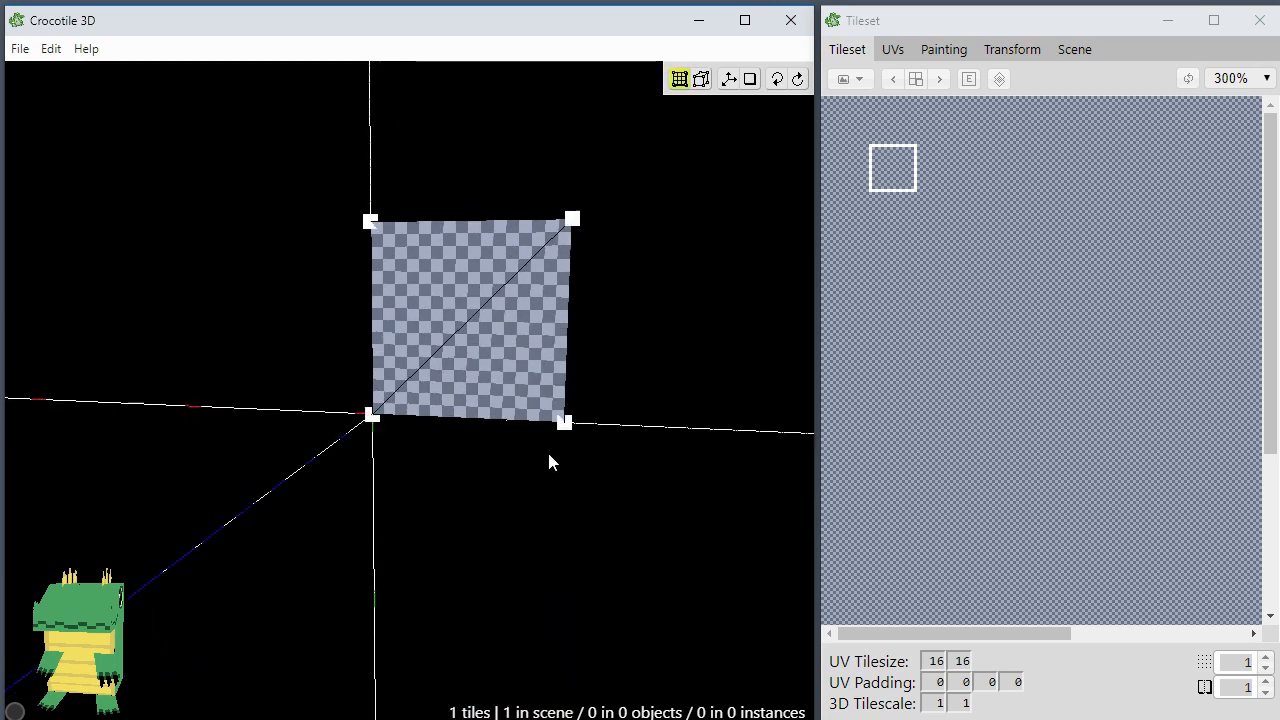
Step: Examine the placed tile and its corner vertices from different distances
scroll(485, 320, "down", 5)
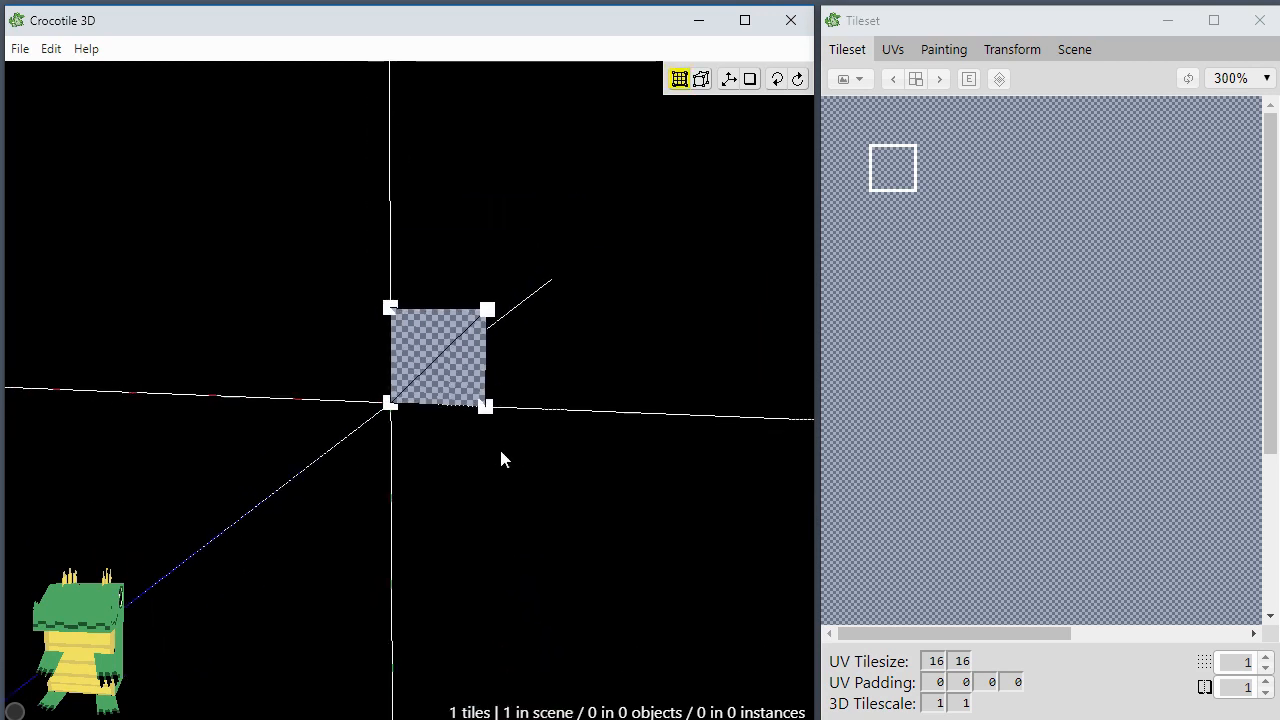
key("space")
right_click_drag(488, 456, 456, 481)
scroll(500, 360, "down", 2)
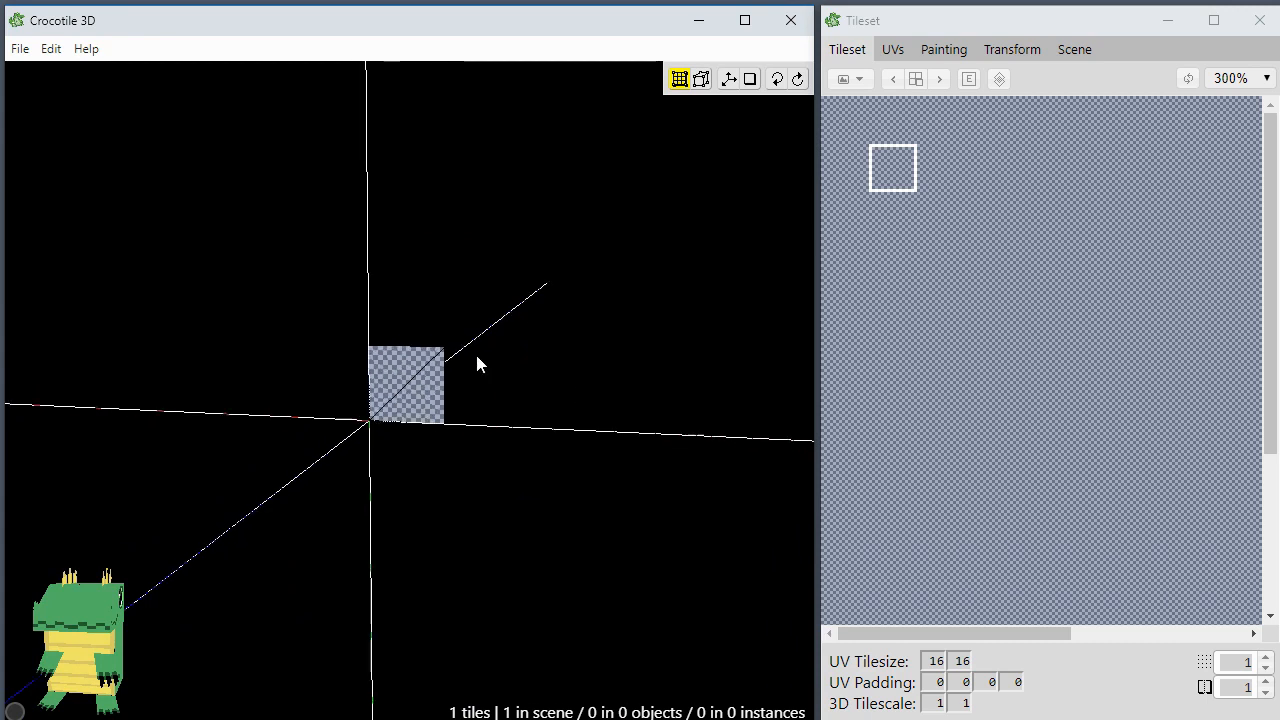
key("space")
right_click_drag(436, 349, 467, 374)
scroll(466, 373, "up", 1)
key("space")
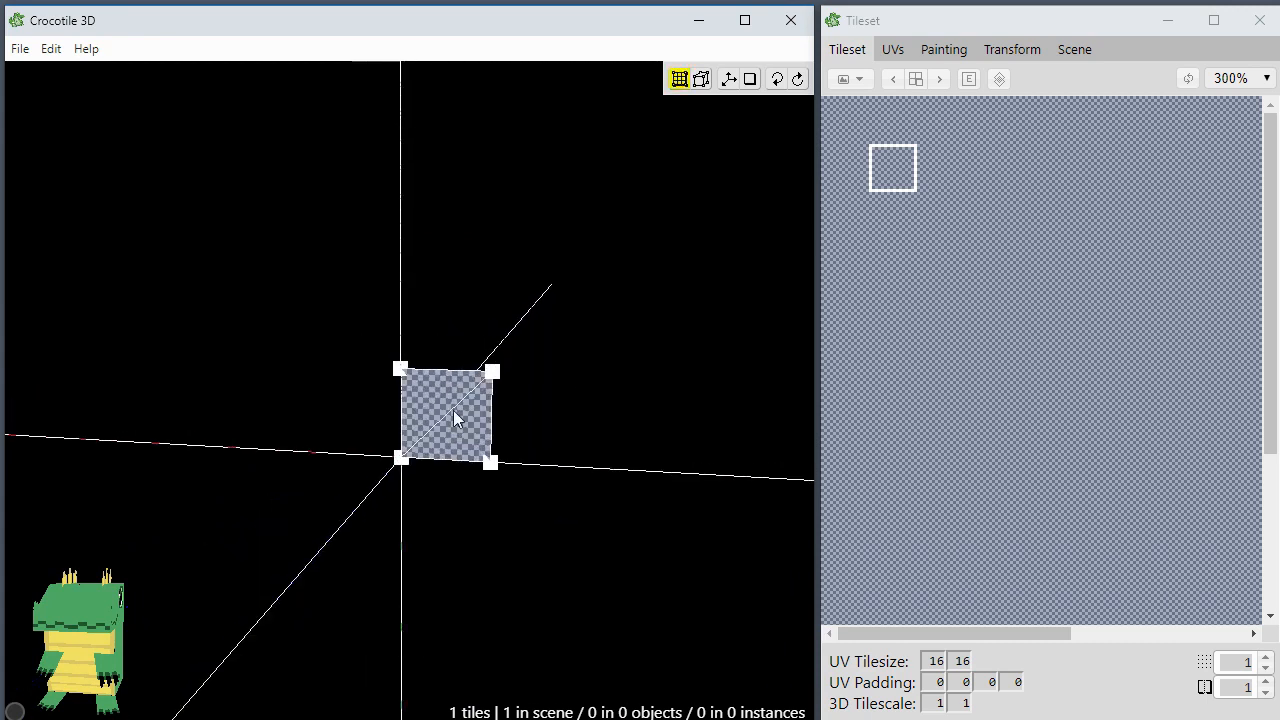
scroll(452, 414, "up", 4)
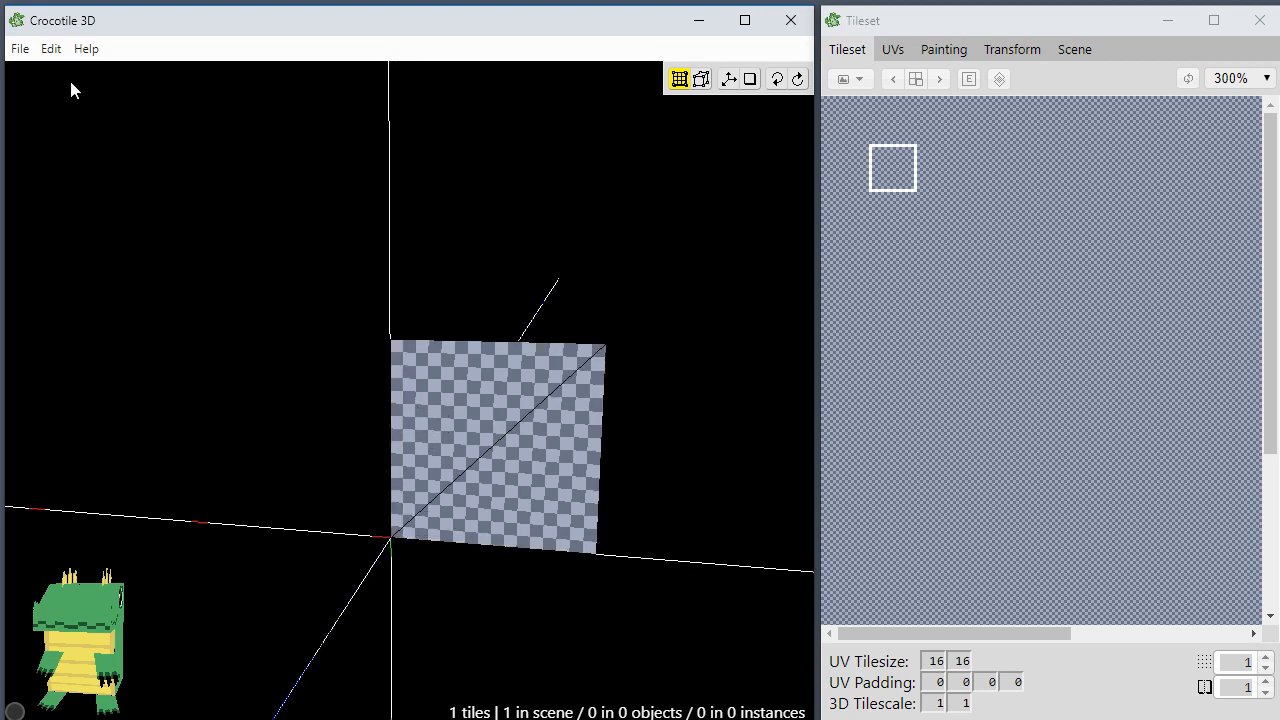
Step: Check the Base Pixel Unit in the project settings
left_click(53, 50)
left_click(81, 135)
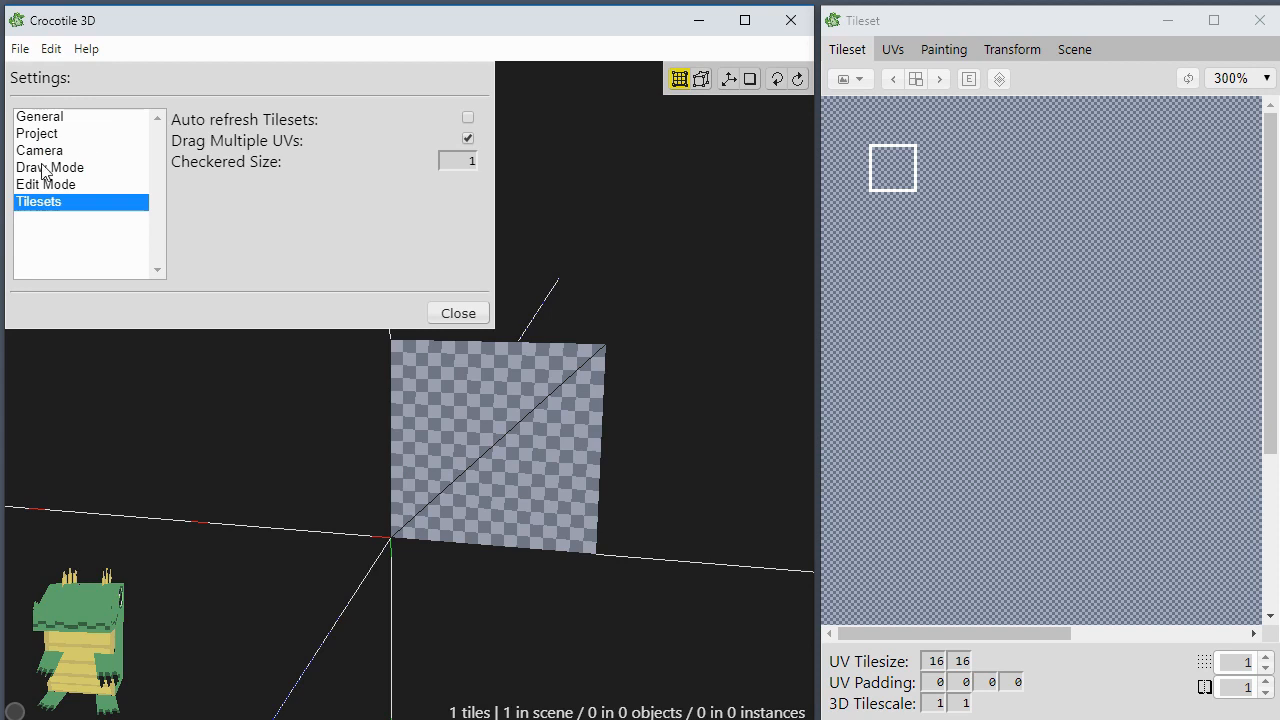
left_click(44, 135)
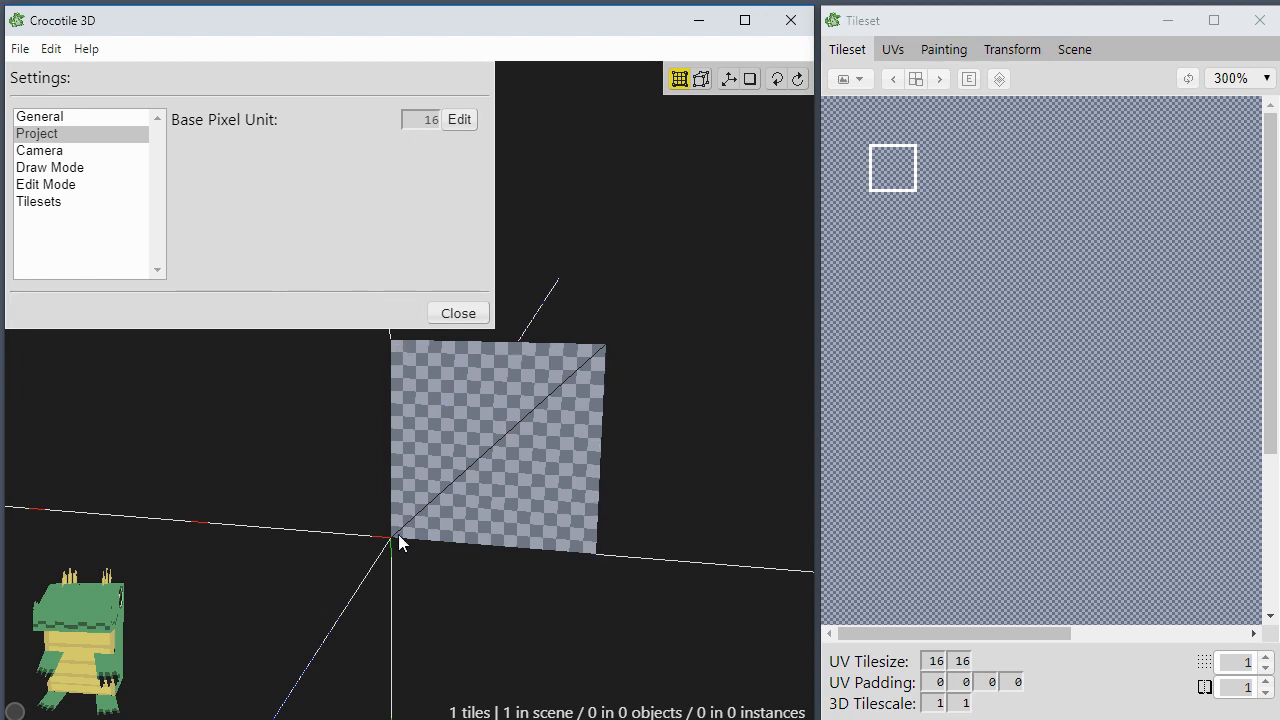
left_click(458, 313)
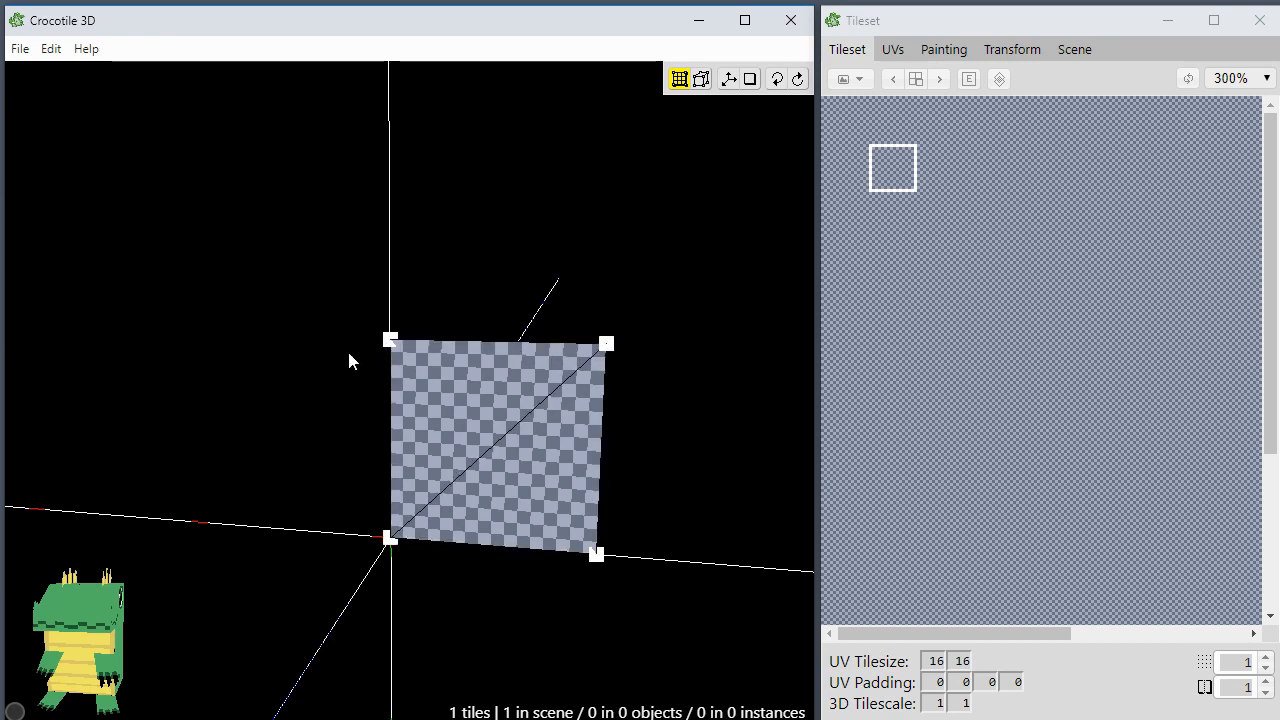
Step: Examine the tile's position relative to the origin and the axes from a wider, angled view
key("space")
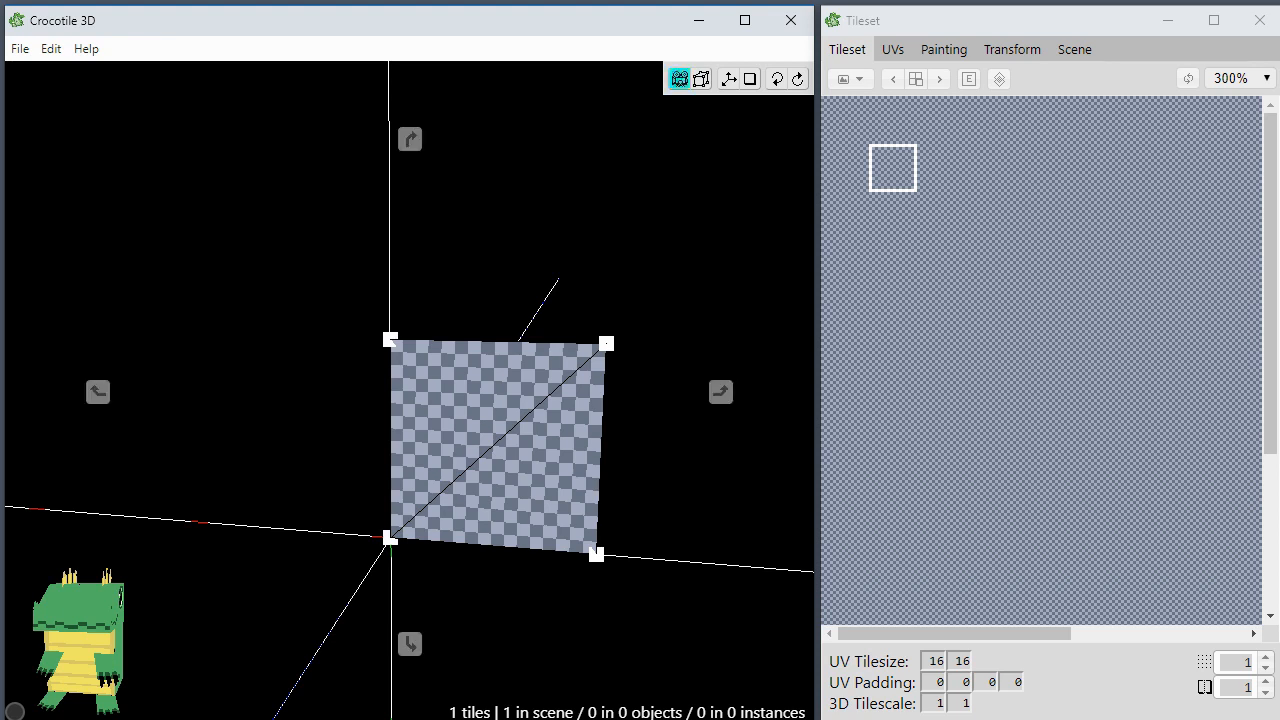
left_click_drag(349, 354, 310, 354)
right_click_drag(349, 354, 377, 306)
scroll(349, 356, "down", 2)
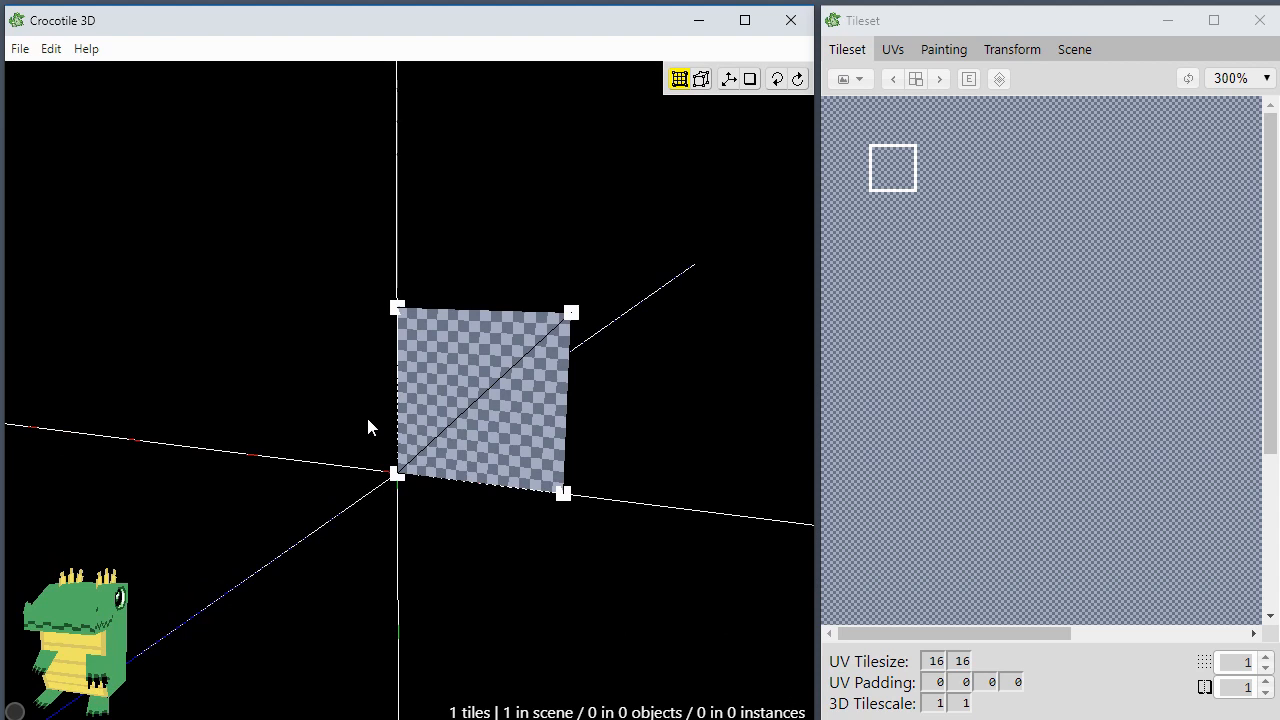
key("space")
right_click_drag(357, 405, 368, 400)
scroll(357, 405, "down", 1)
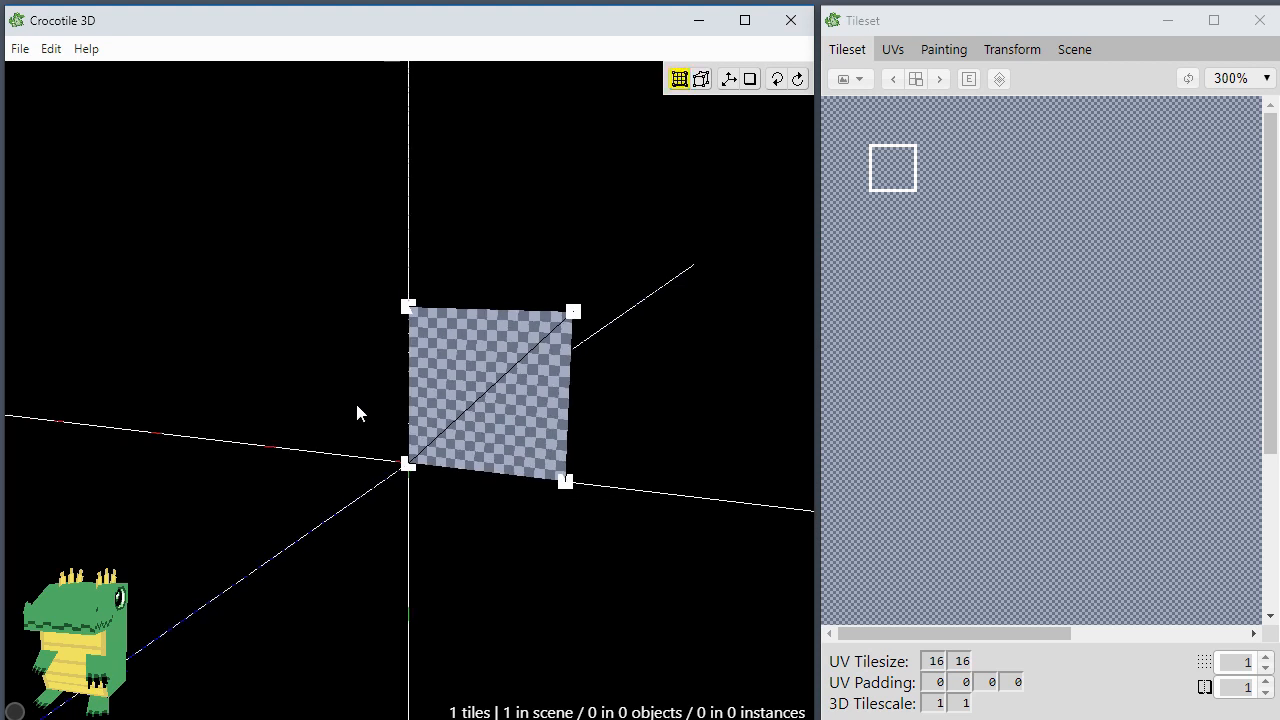
scroll(362, 391, "down", 2)
key("space")
scroll(365, 370, "down", 2)
right_click_drag(365, 369, 375, 393)
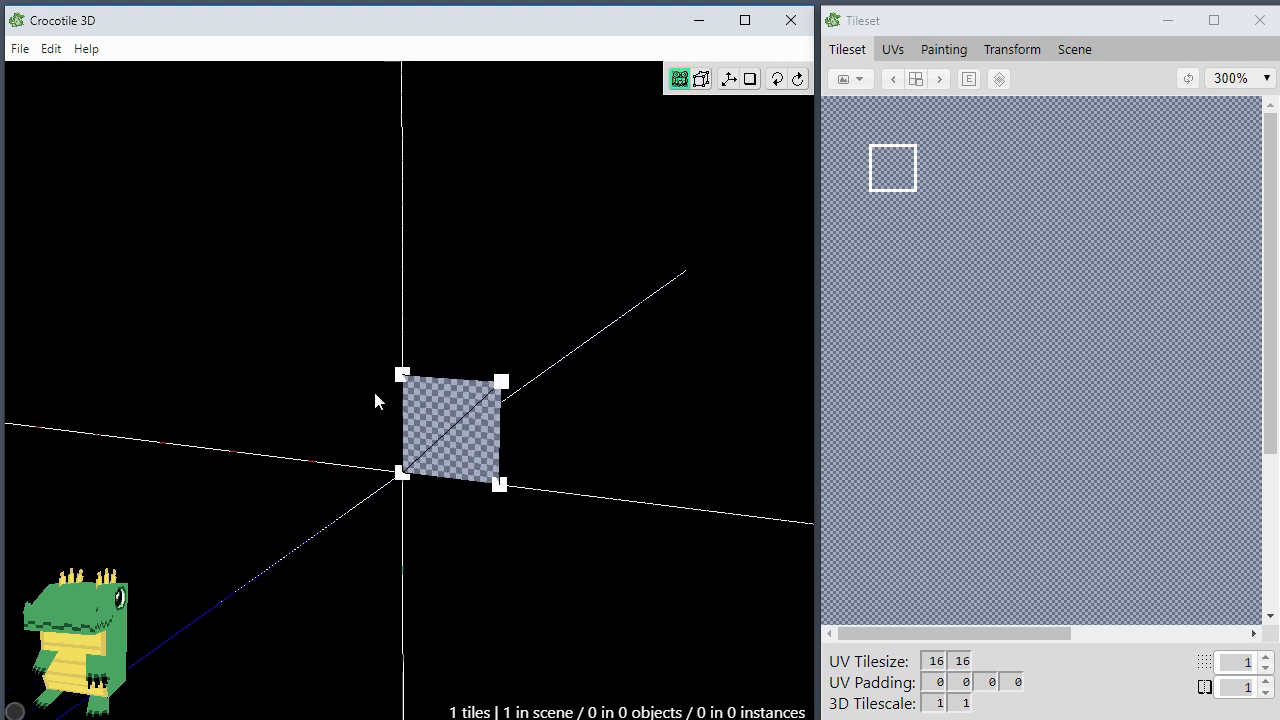
Step: Select the whole checkered tile and set the grid increment to 4
key("Tab")
left_click(422, 427)
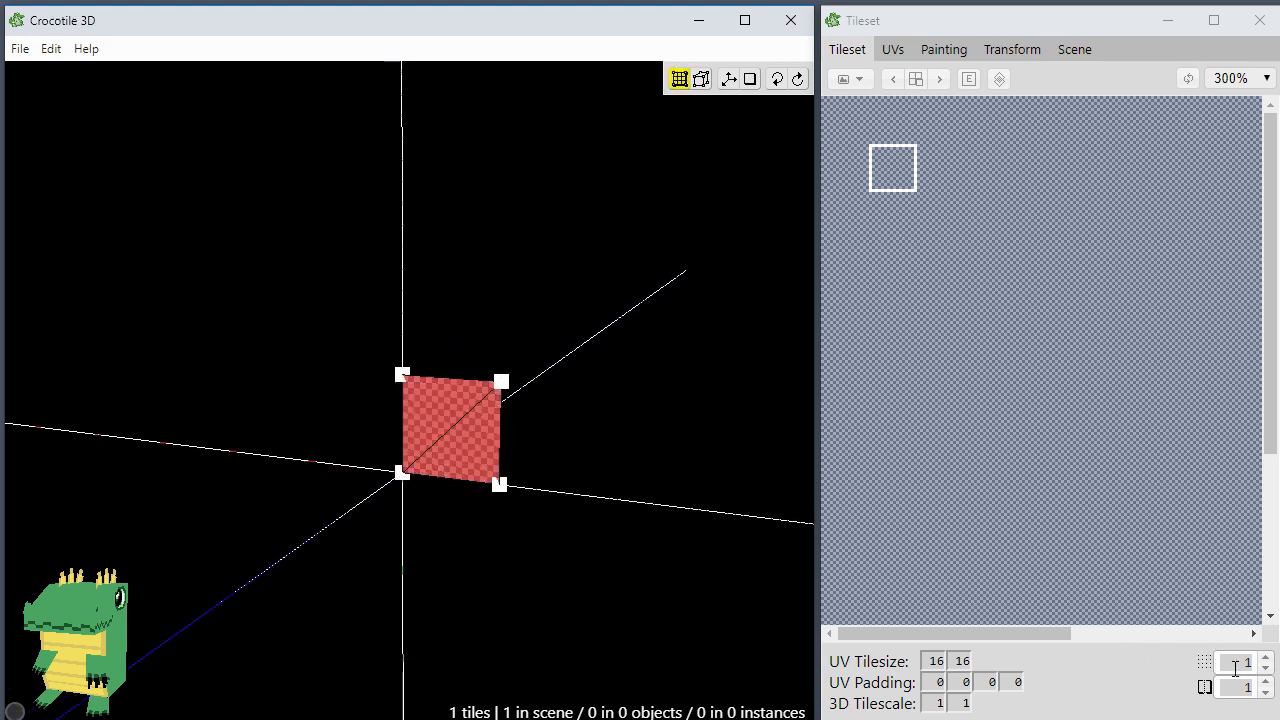
left_click(1236, 664)
type("4")
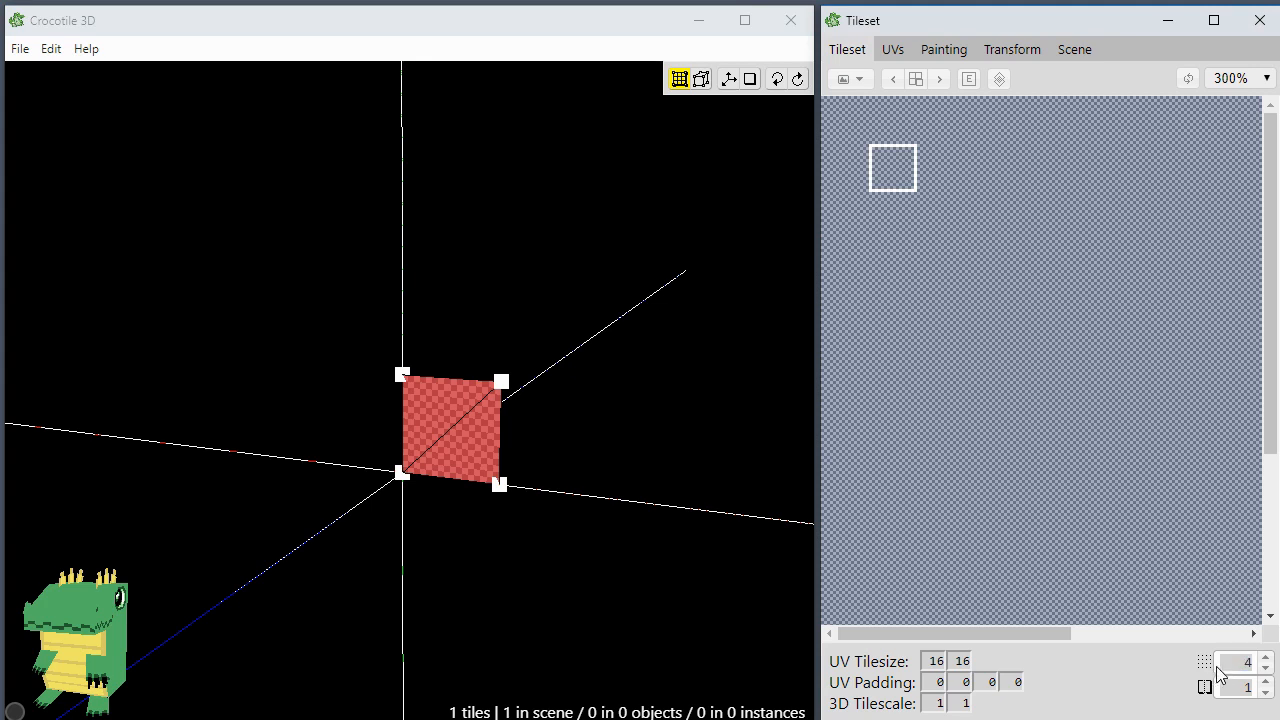
Step: Move the selected tile straight up in increments of 4 to about two tile heights above the origin
left_click(574, 458)
key("w")
key("w")
key("w")
key("w")
key("w")
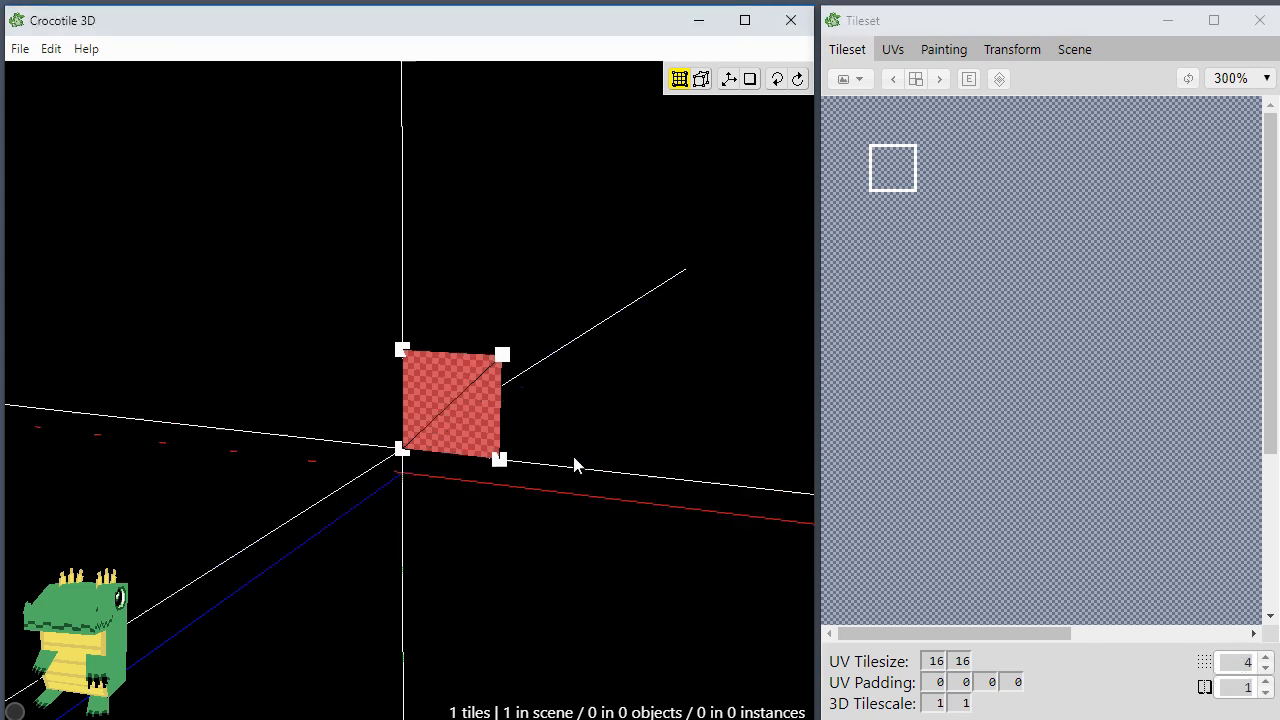
key("s")
key("w")
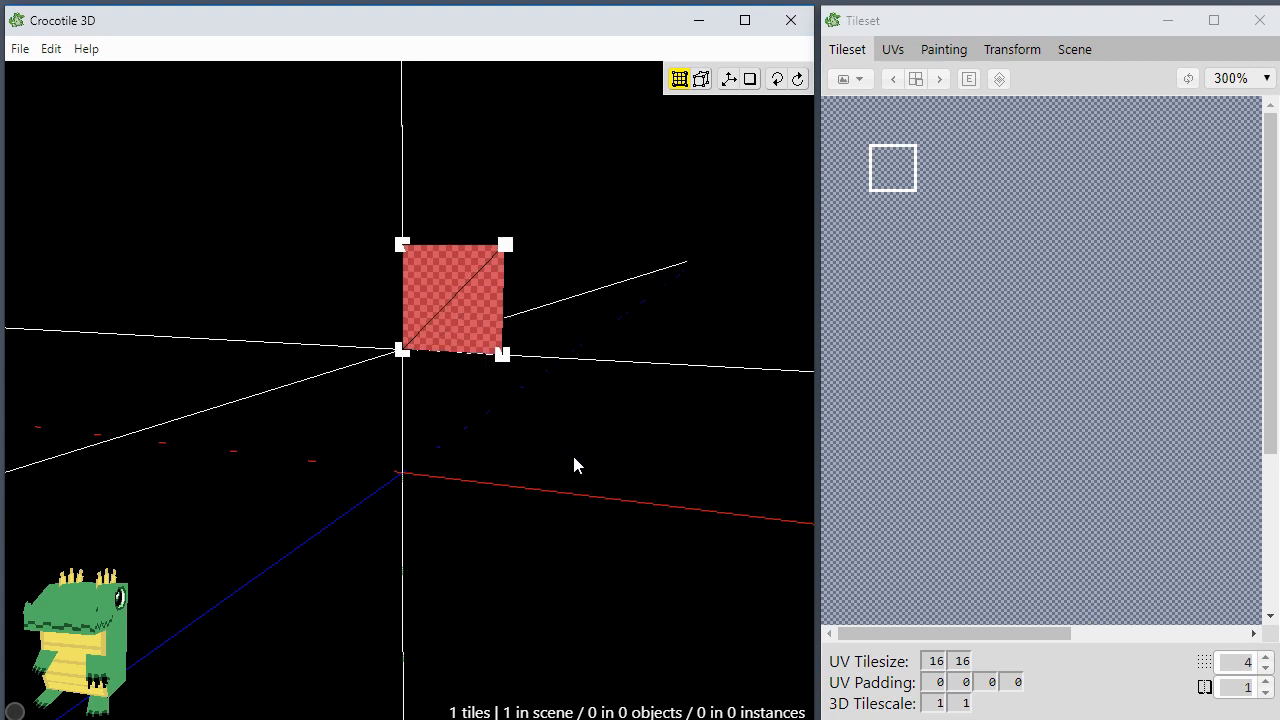
key("w")
key("w")
key("w")
key("space")
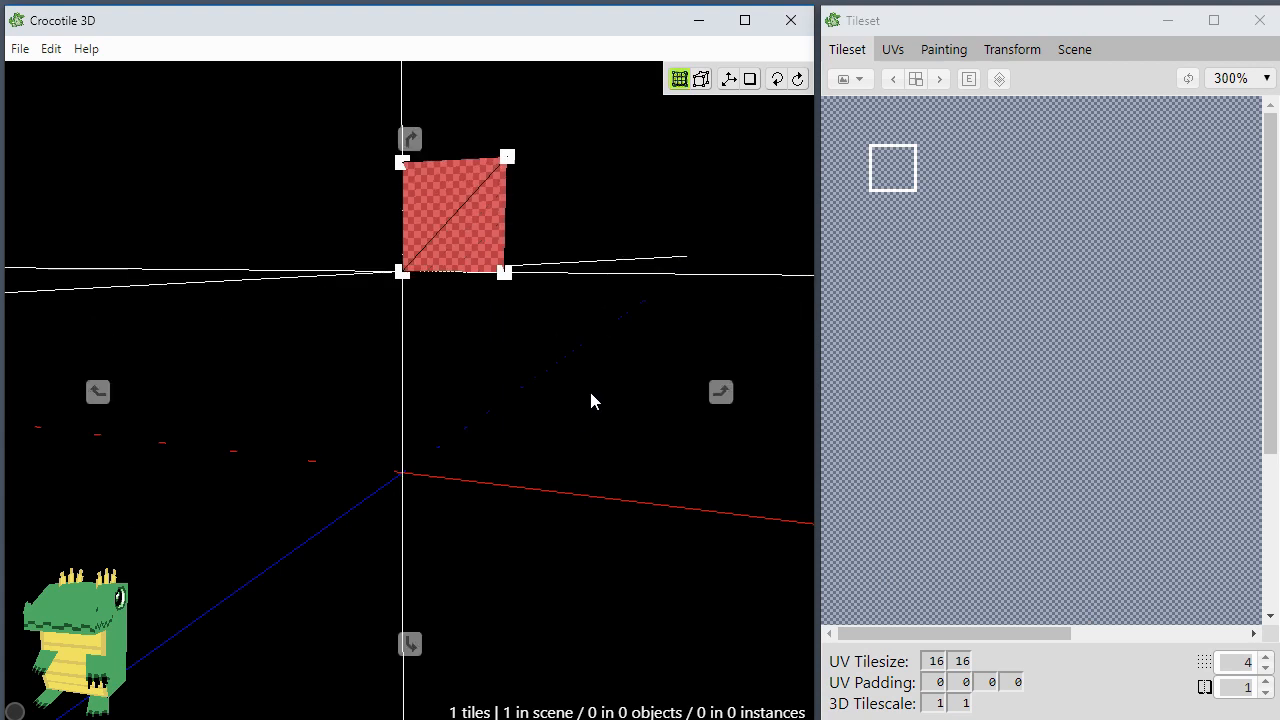
Step: Examine the raised tile's position relative to the crosshair and the axes from several angles and distances
left_click_drag(591, 391, 536, 355)
key("w")
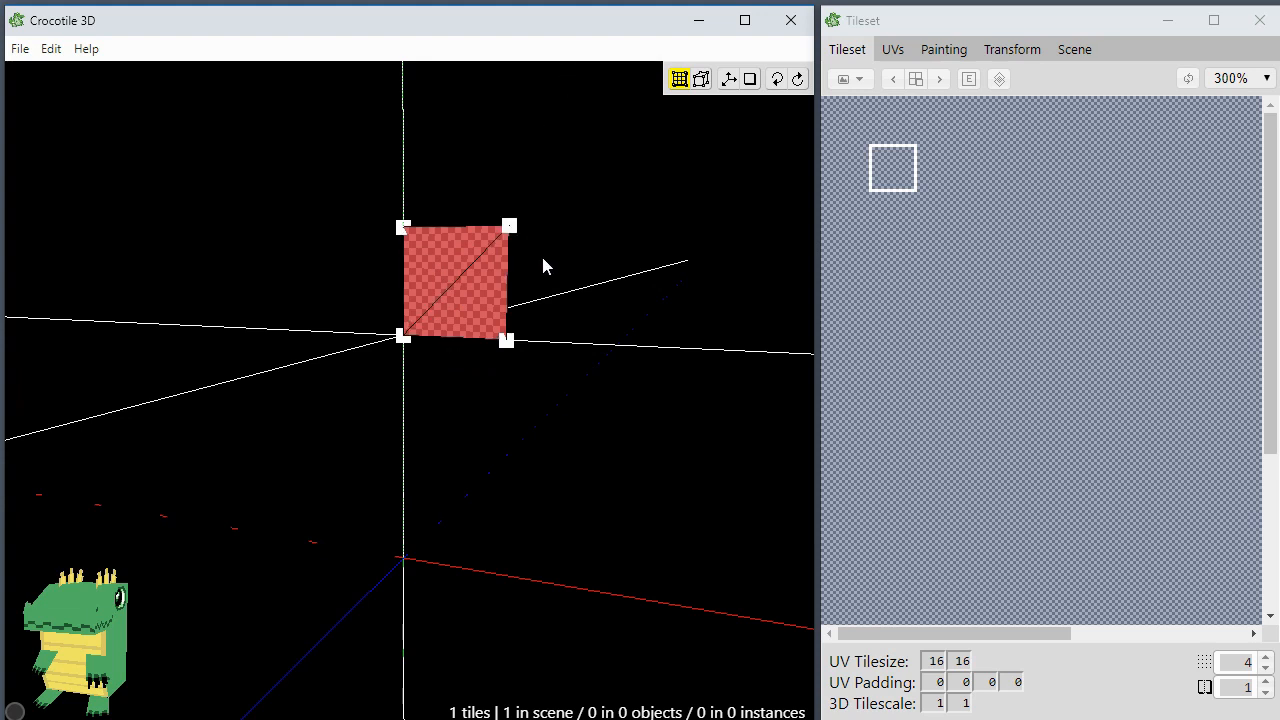
scroll(556, 327, "up", 1)
key("space")
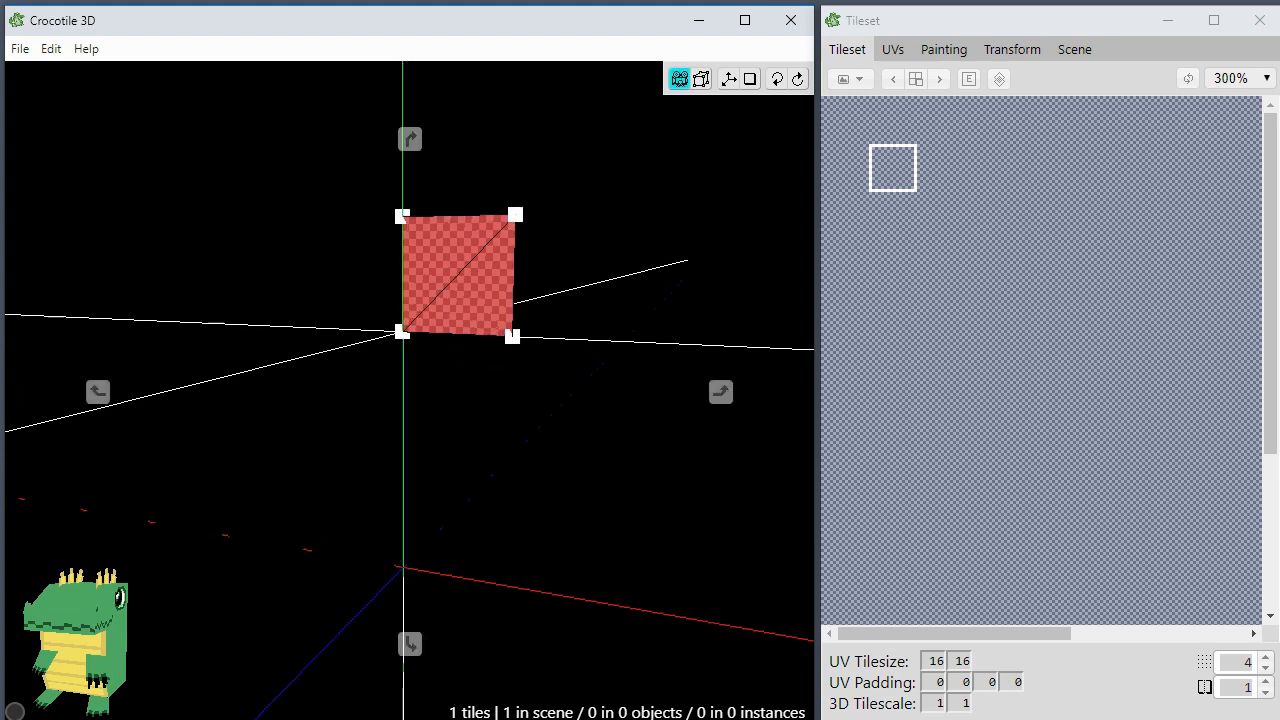
left_click_drag(484, 398, 479, 401)
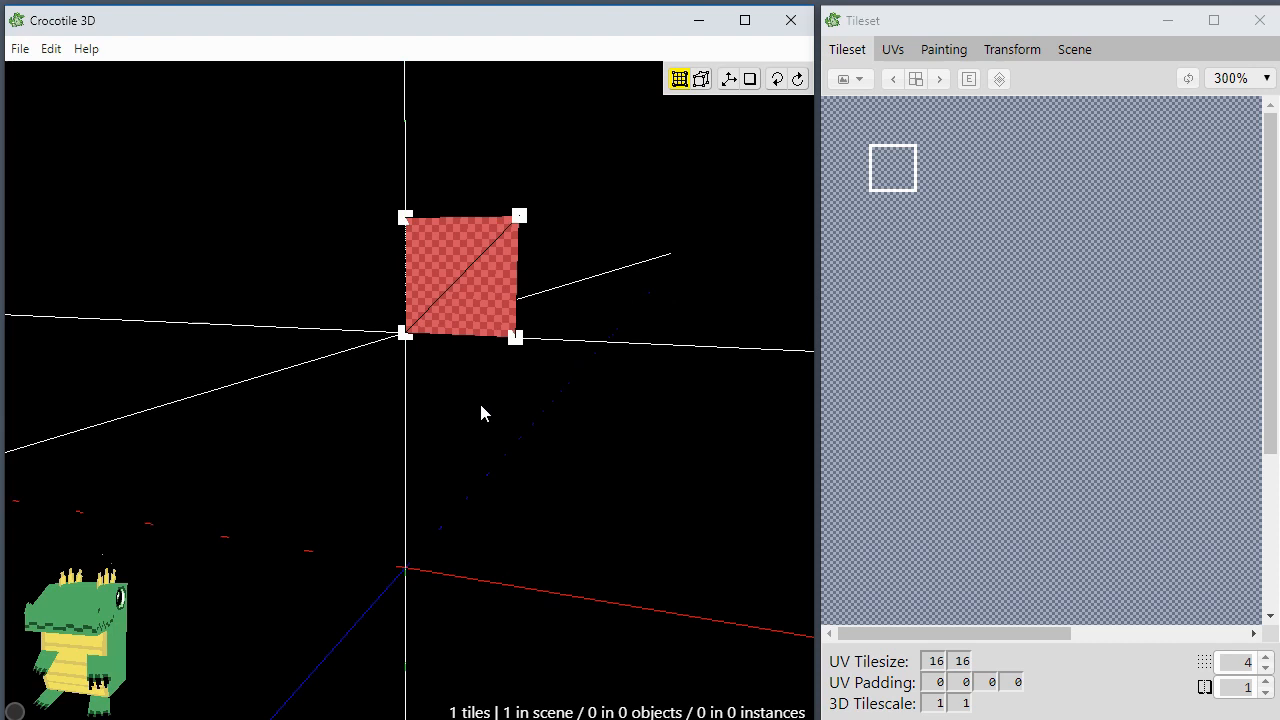
key("space")
right_click_drag(486, 404, 472, 466)
scroll(470, 470, "up", 2)
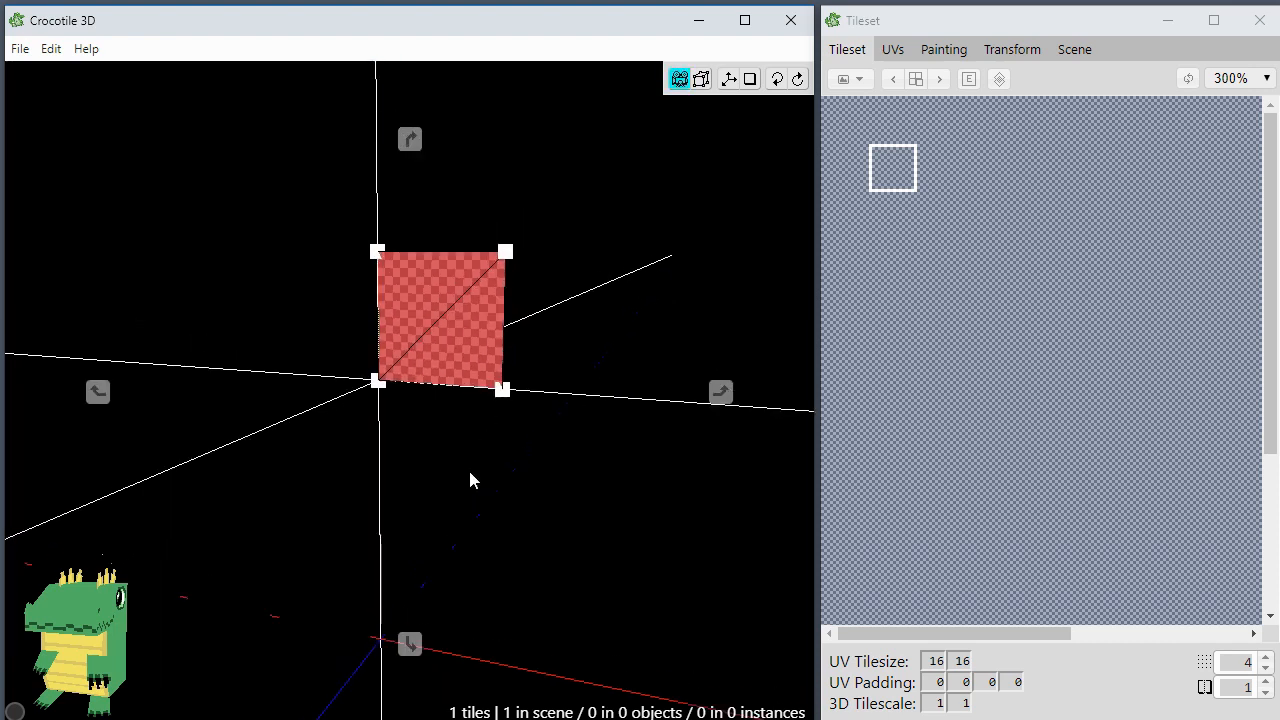
key("space")
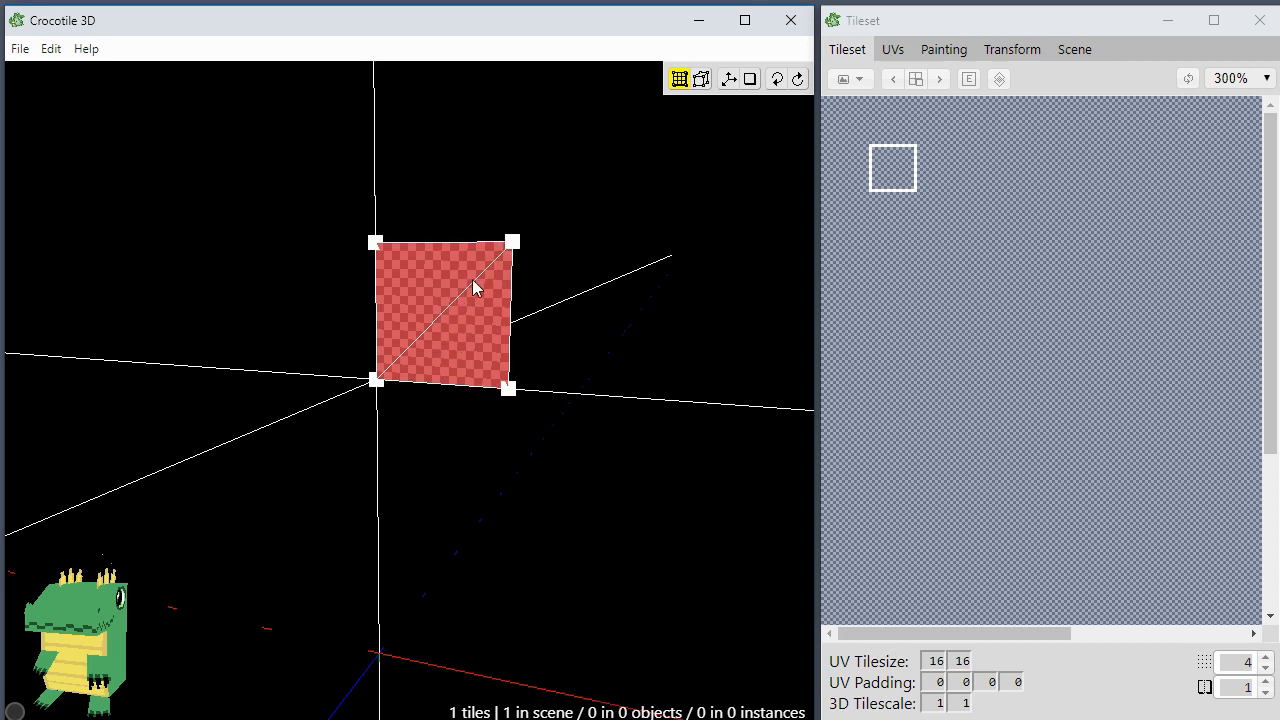
scroll(472, 304, "down", 3)
Step: Draw a tile directly above the existing one and a two-by-two side wall at right angles to the front
key("Return")
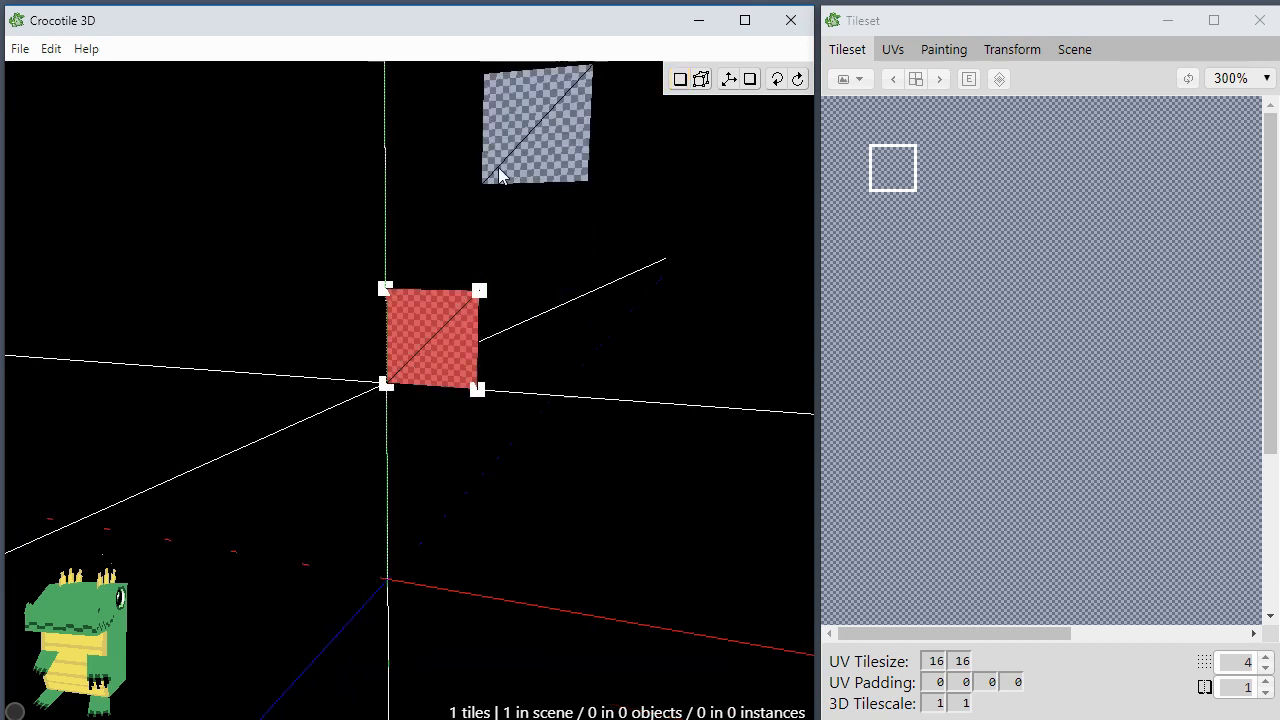
left_click(448, 216)
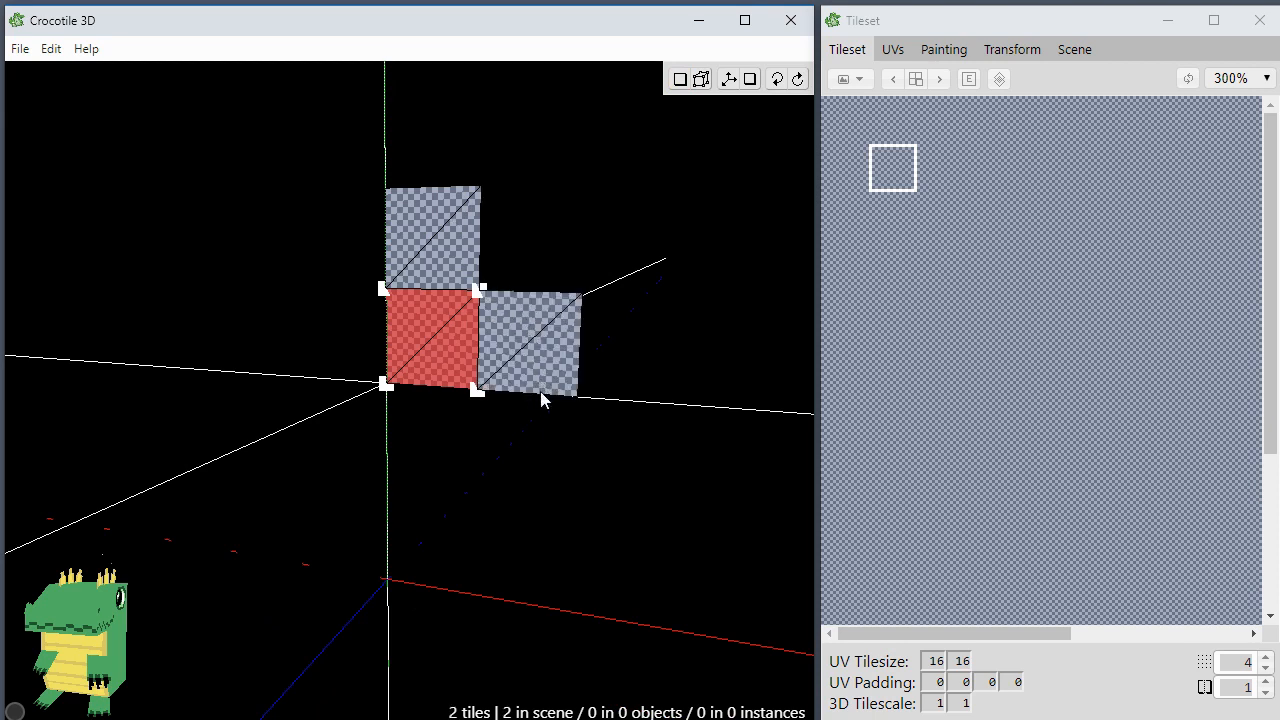
middle_click_drag(541, 392, 424, 430)
key("s")
left_click(425, 250)
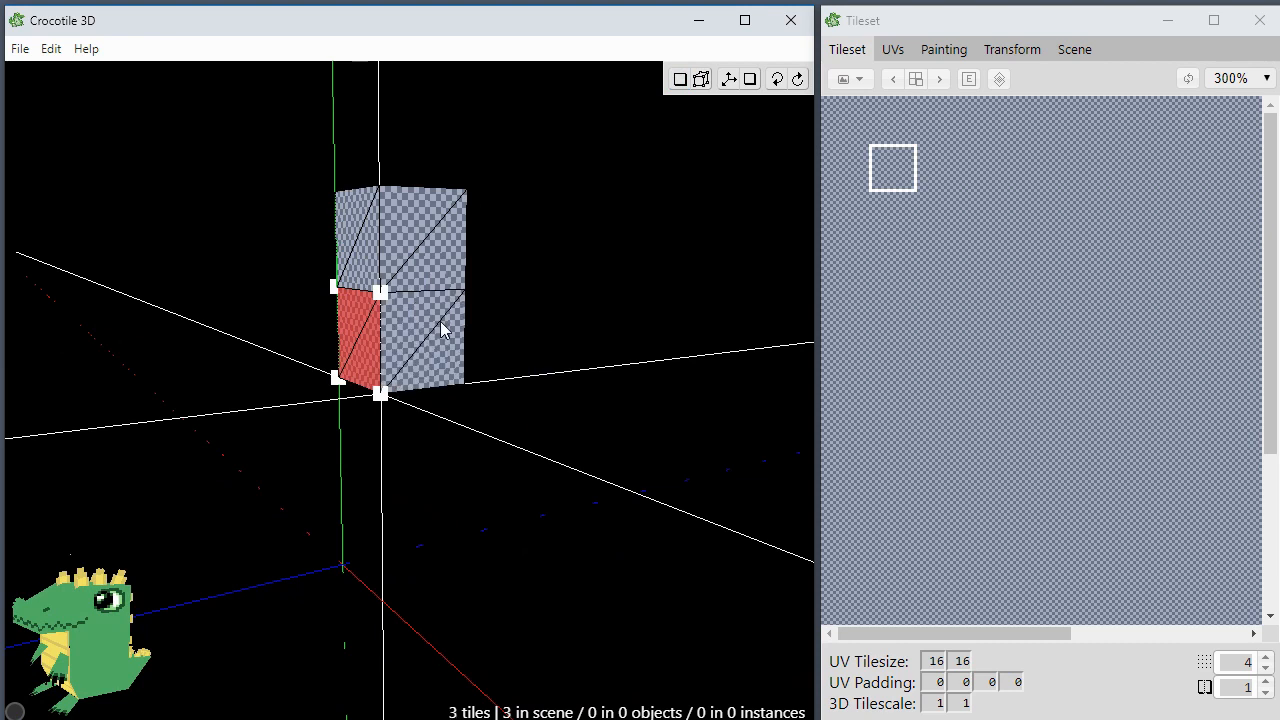
left_click(440, 321)
left_click(485, 250)
left_click(505, 328)
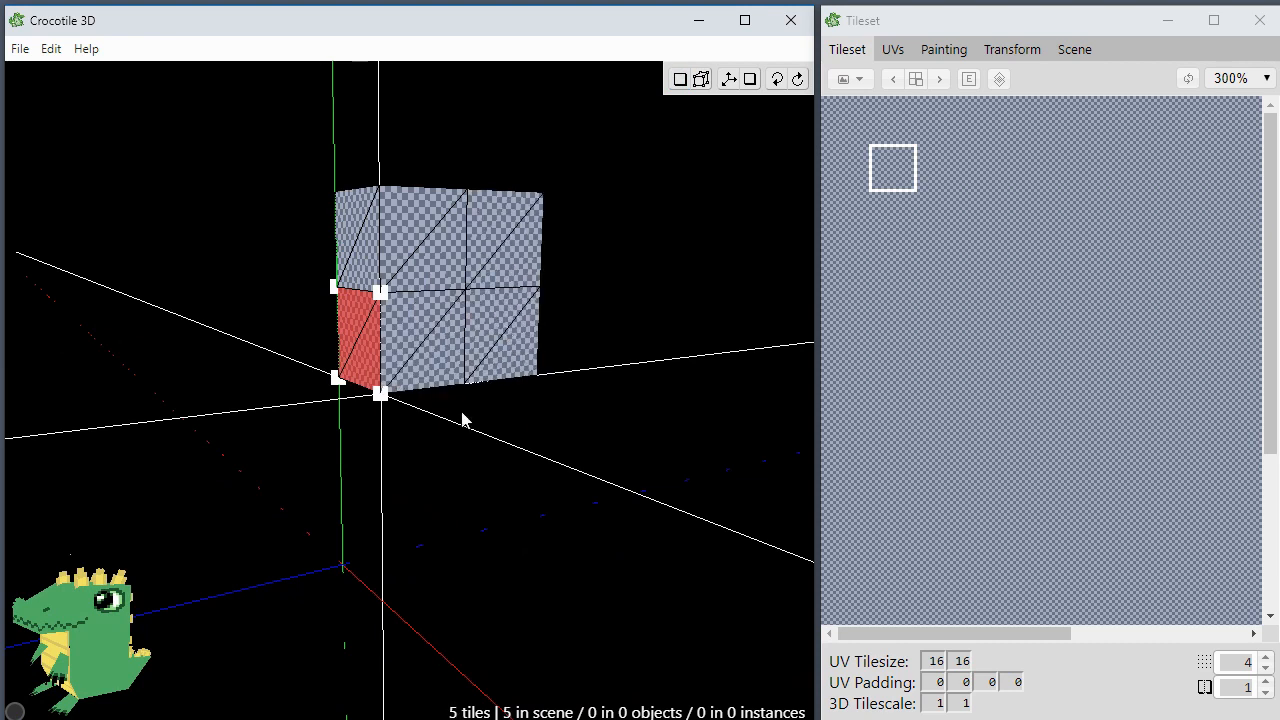
Step: Place the crosshair at the top edge of the walls and cover the top with two tiles
middle_click_drag(463, 420, 610, 590)
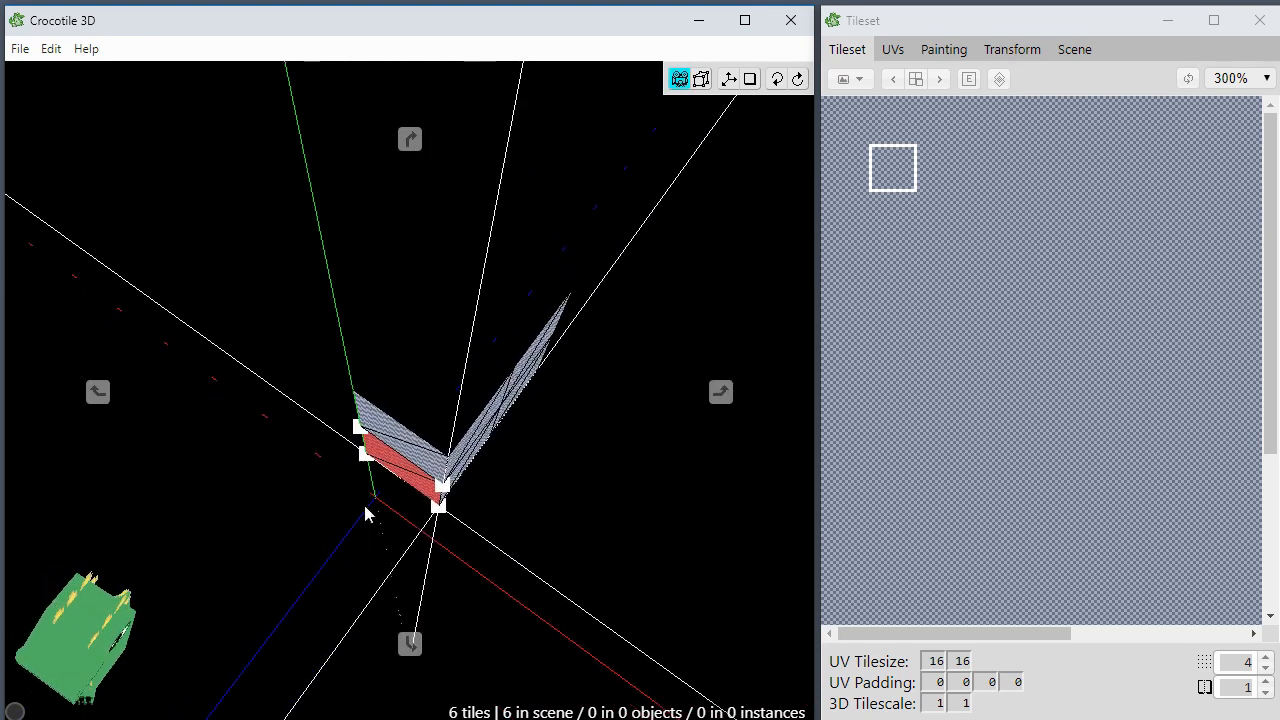
key("s")
key("s")
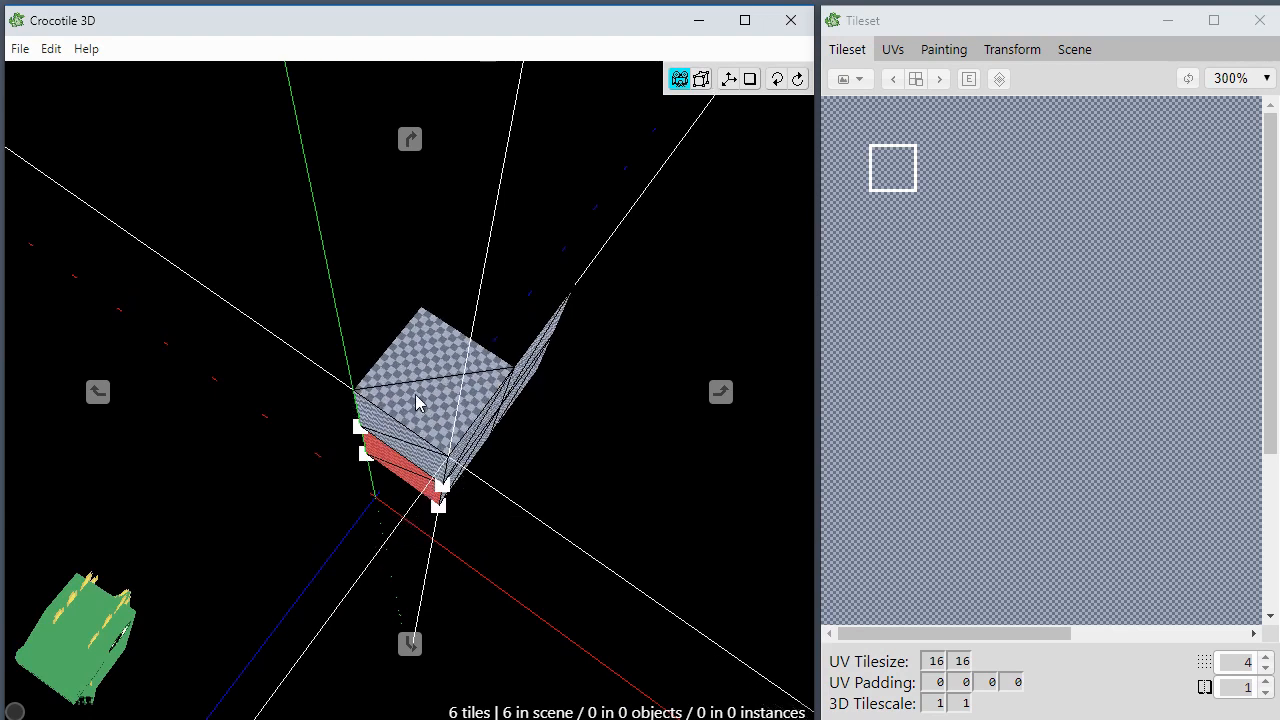
left_click(540, 313)
left_click(540, 313)
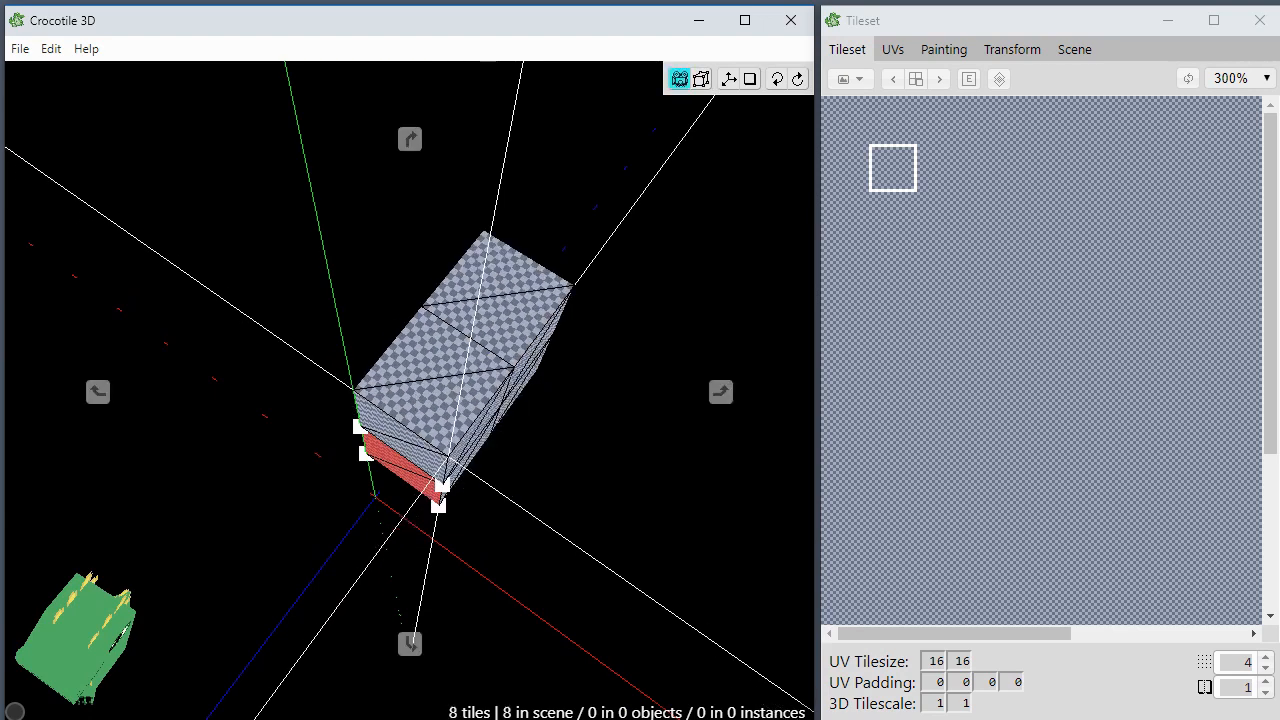
Step: Close the rear end of the half-box with two tiles stacked vertically
middle_click_drag(540, 313, 522, 210)
scroll(533, 560, "up", 3)
key("space")
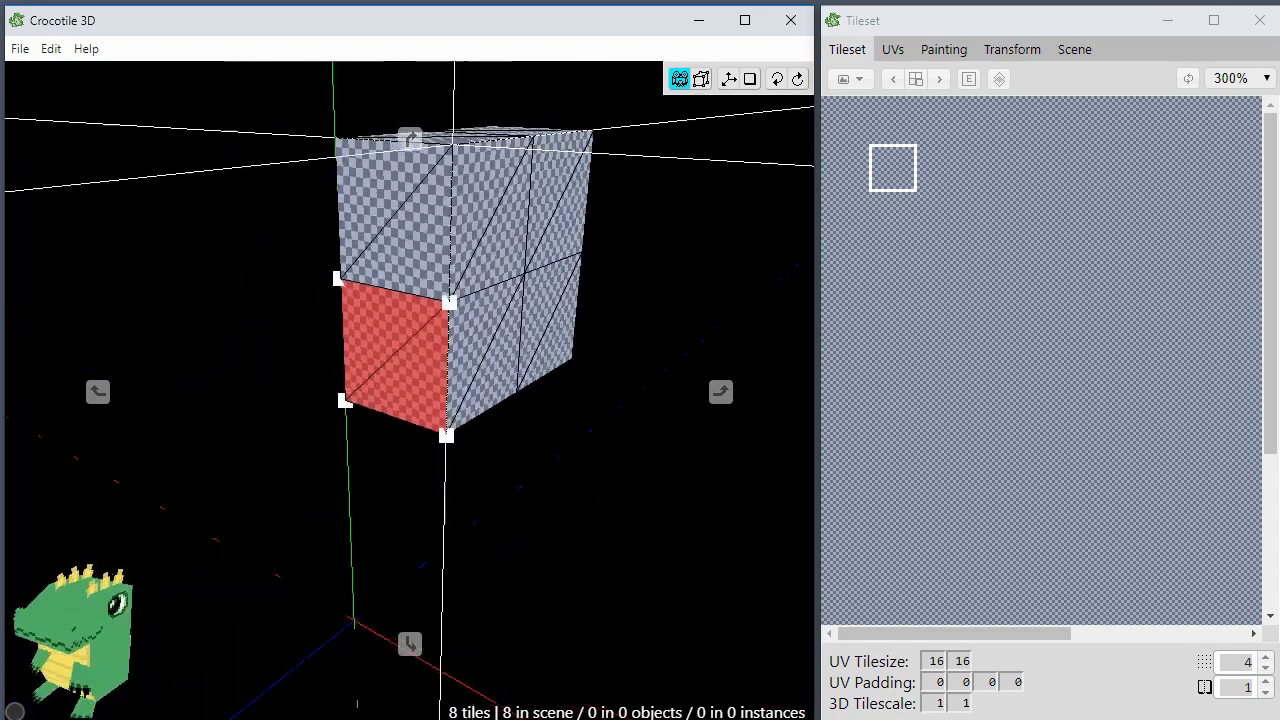
key("space")
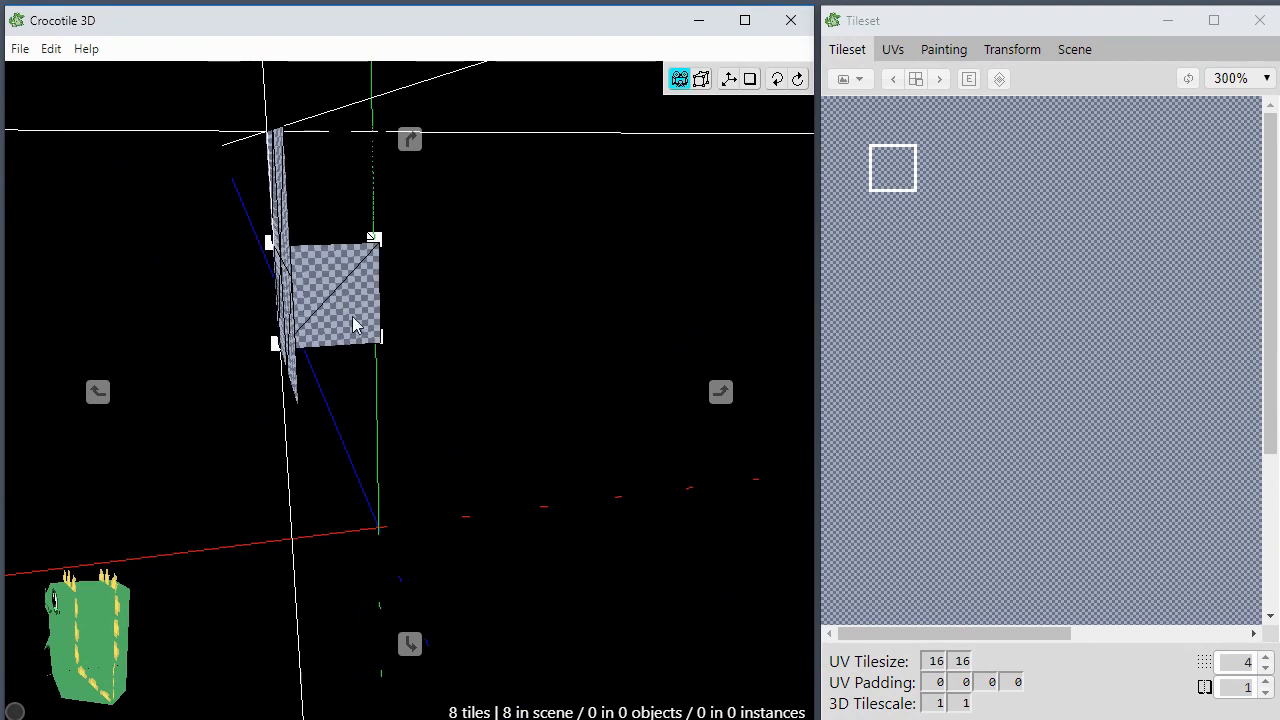
scroll(352, 314, "down", 5)
scroll(352, 302, "up", 1)
key("space")
left_click(343, 208)
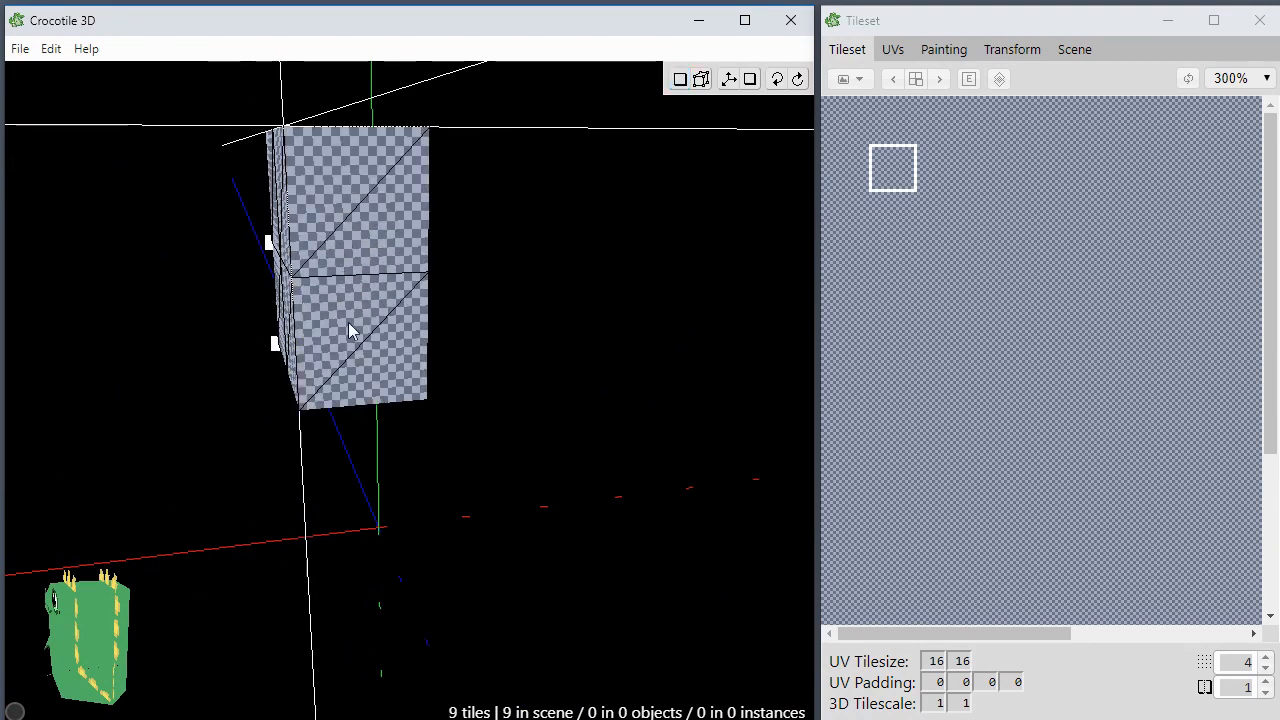
left_click(348, 322)
Step: Examine the half-box from its front, side and open side for any missing tiles
key("space")
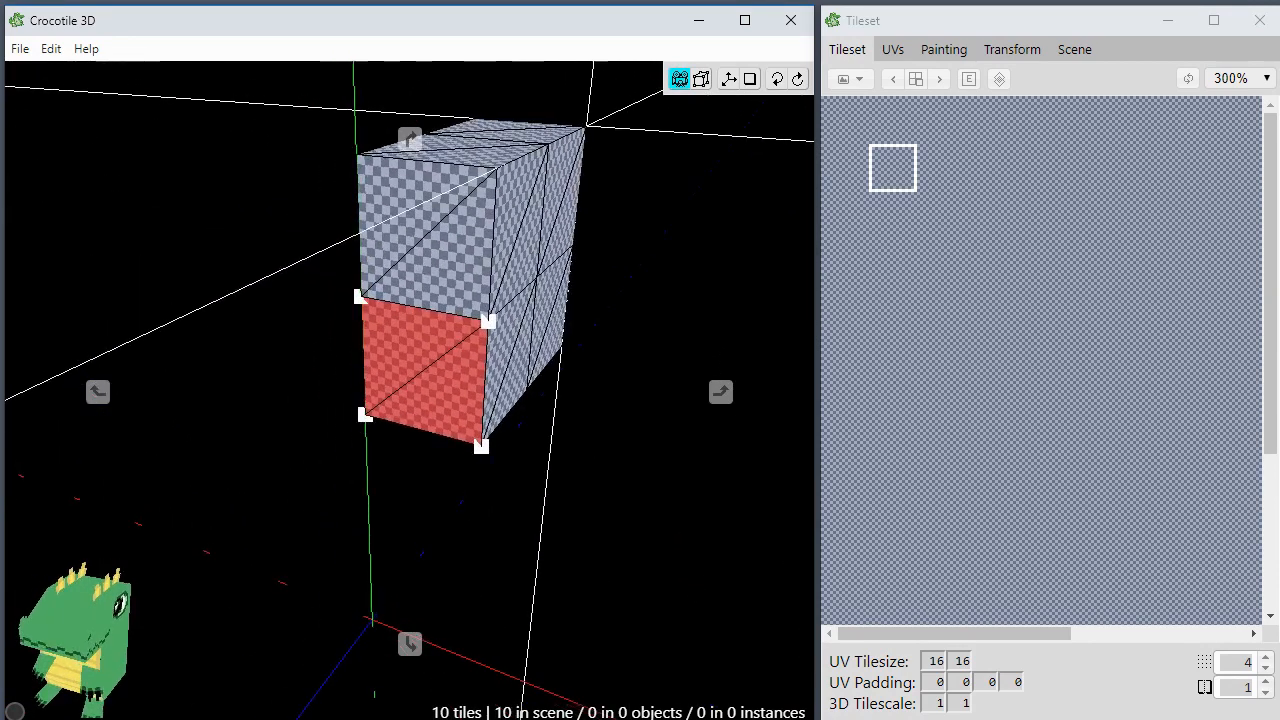
key("space")
key("space")
key("space")
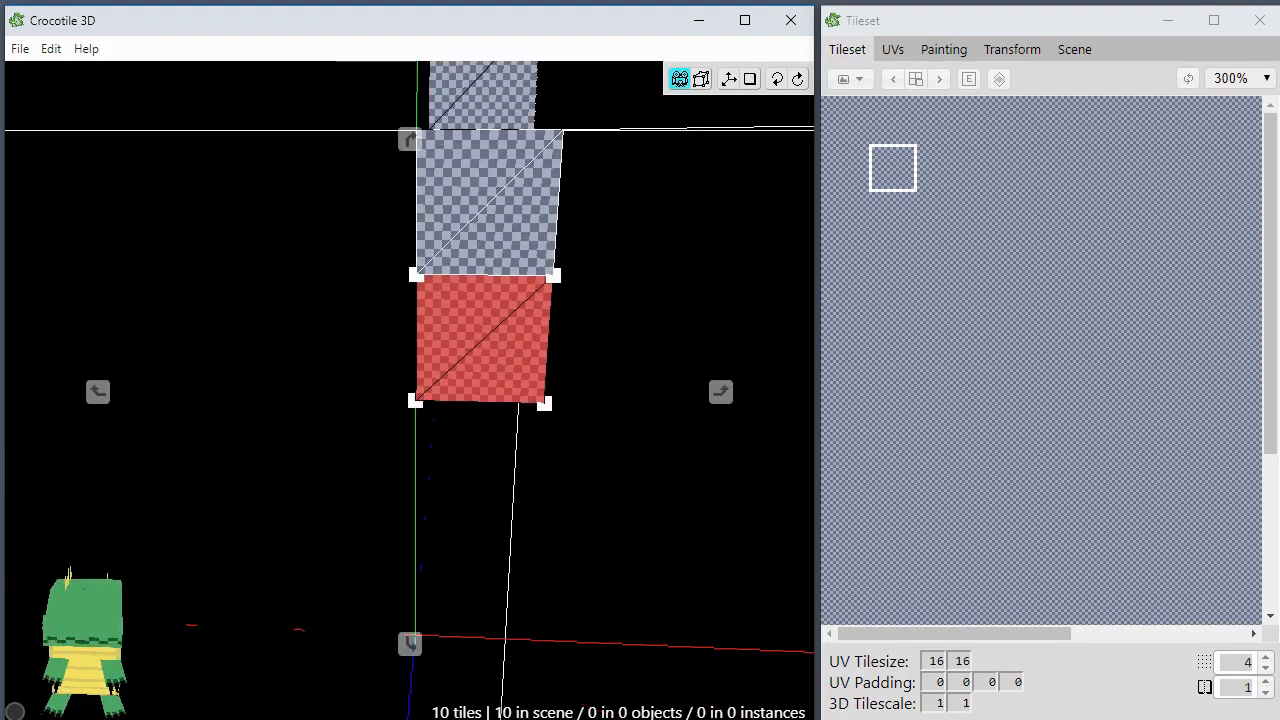
key("space")
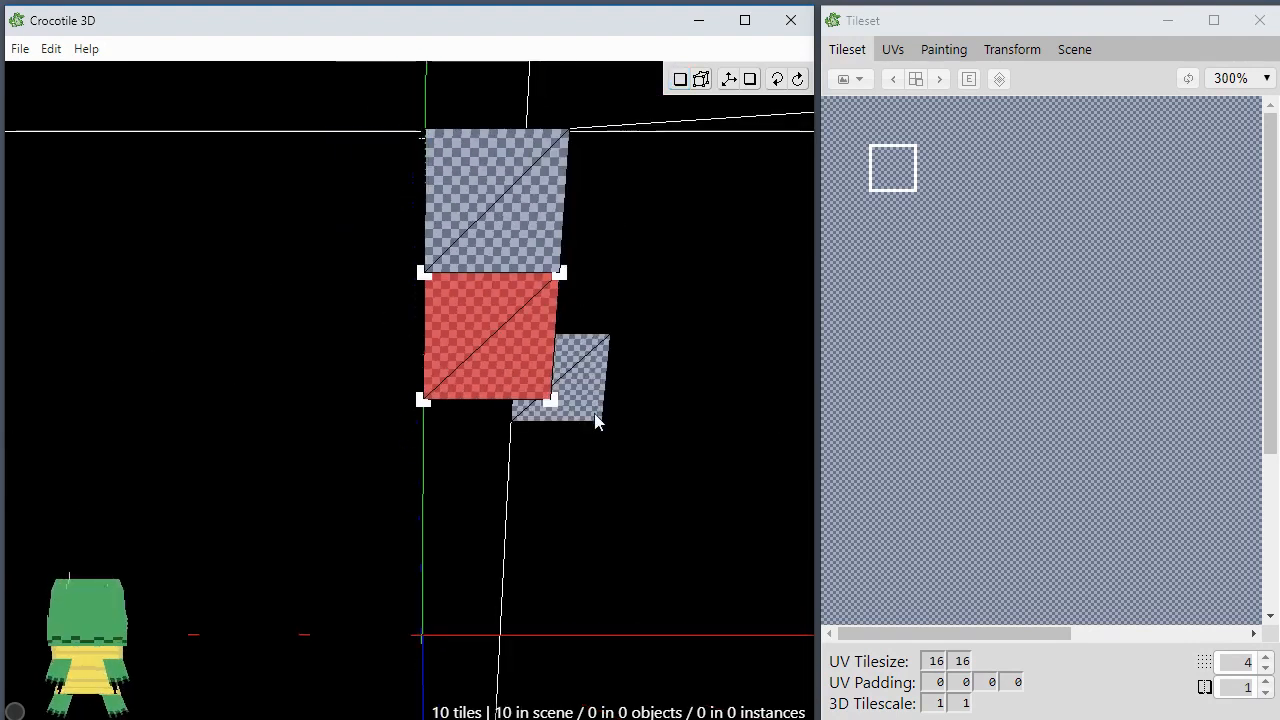
key("space")
key("space")
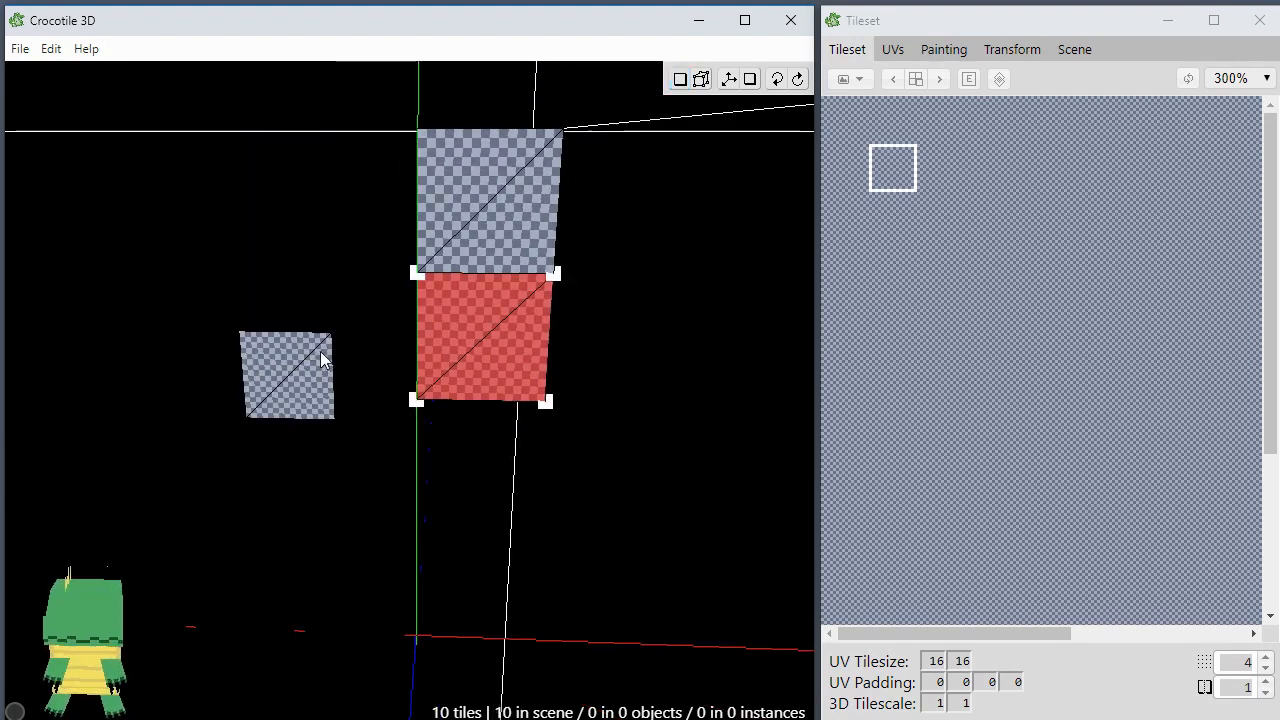
scroll(338, 312, "down", 2)
Step: In edit mode, select all tiles and centre the crosshair on the upper front vertex of the open side
key("space")
key("space")
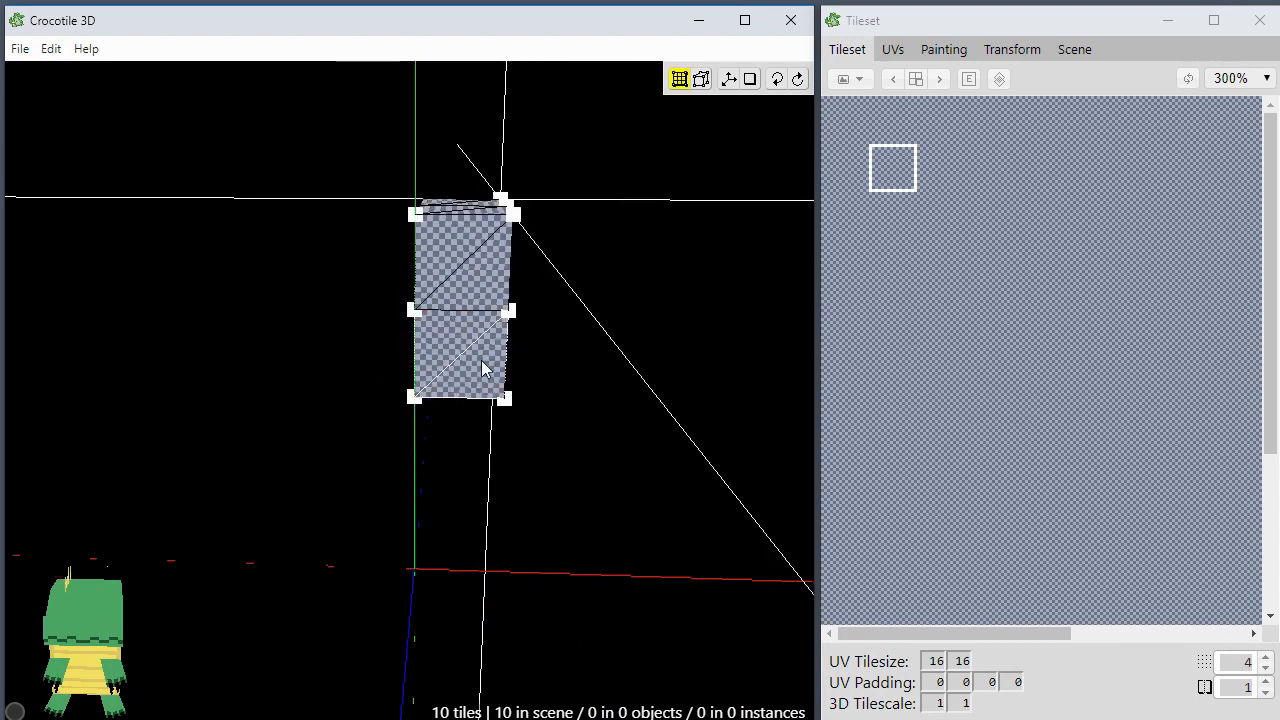
key("space")
key("Tab")
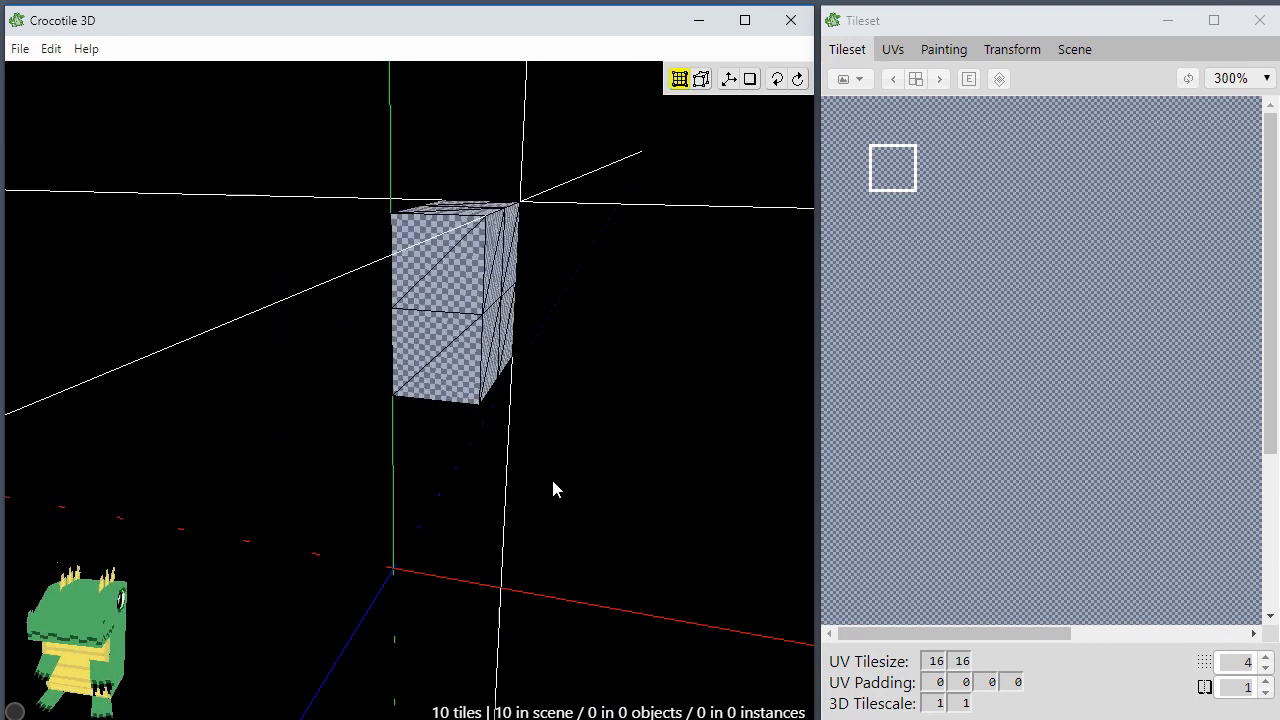
key("ctrl+a")
key("space")
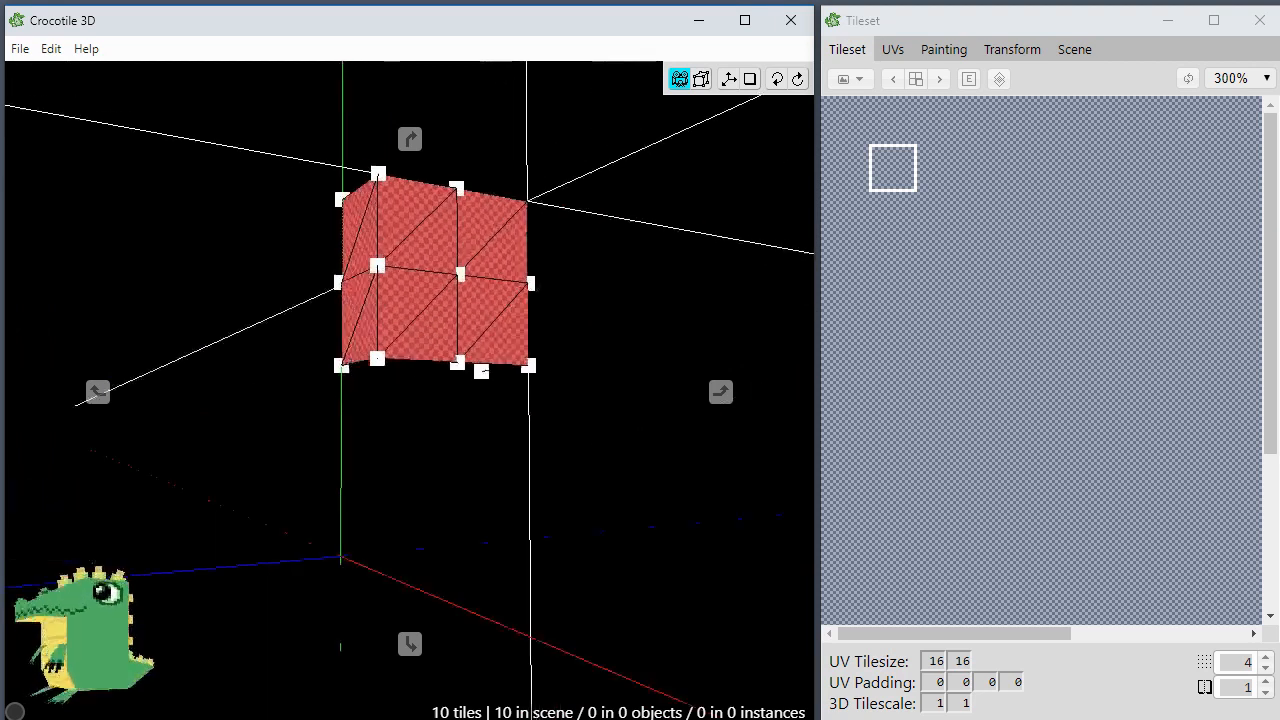
key("space")
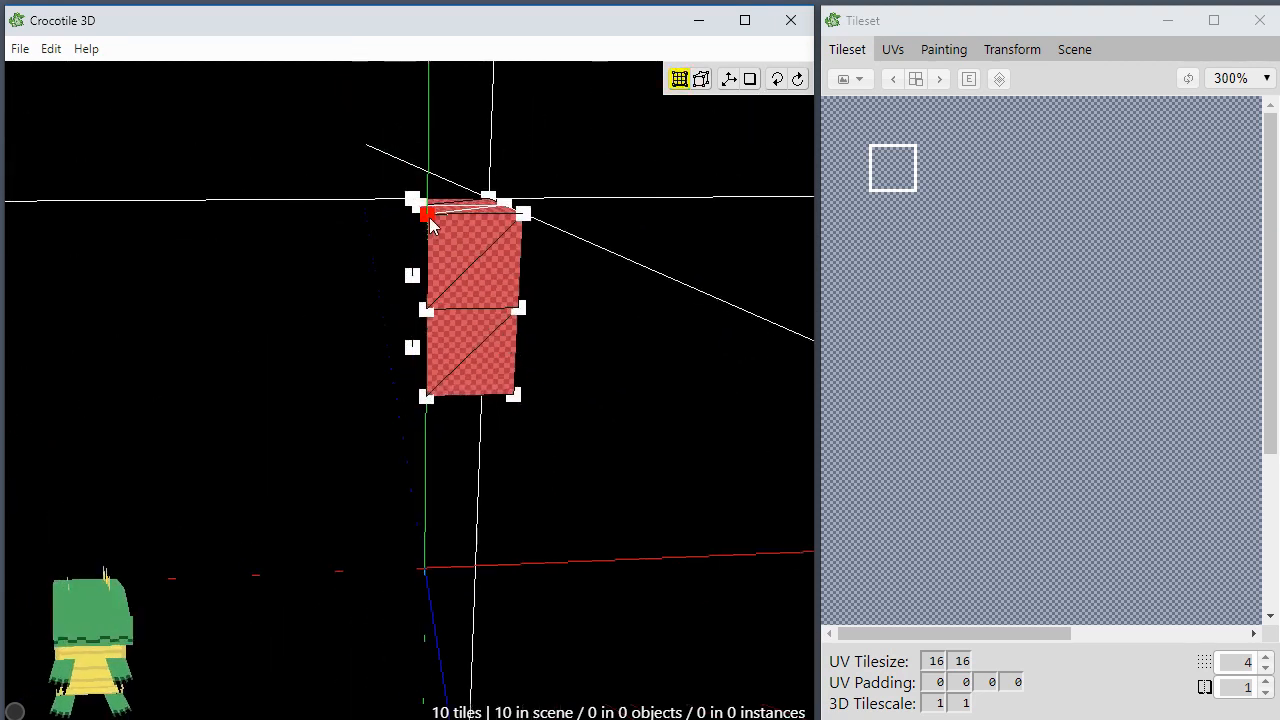
left_click(430, 218)
key("space")
left_click_drag(518, 550, 448, 546)
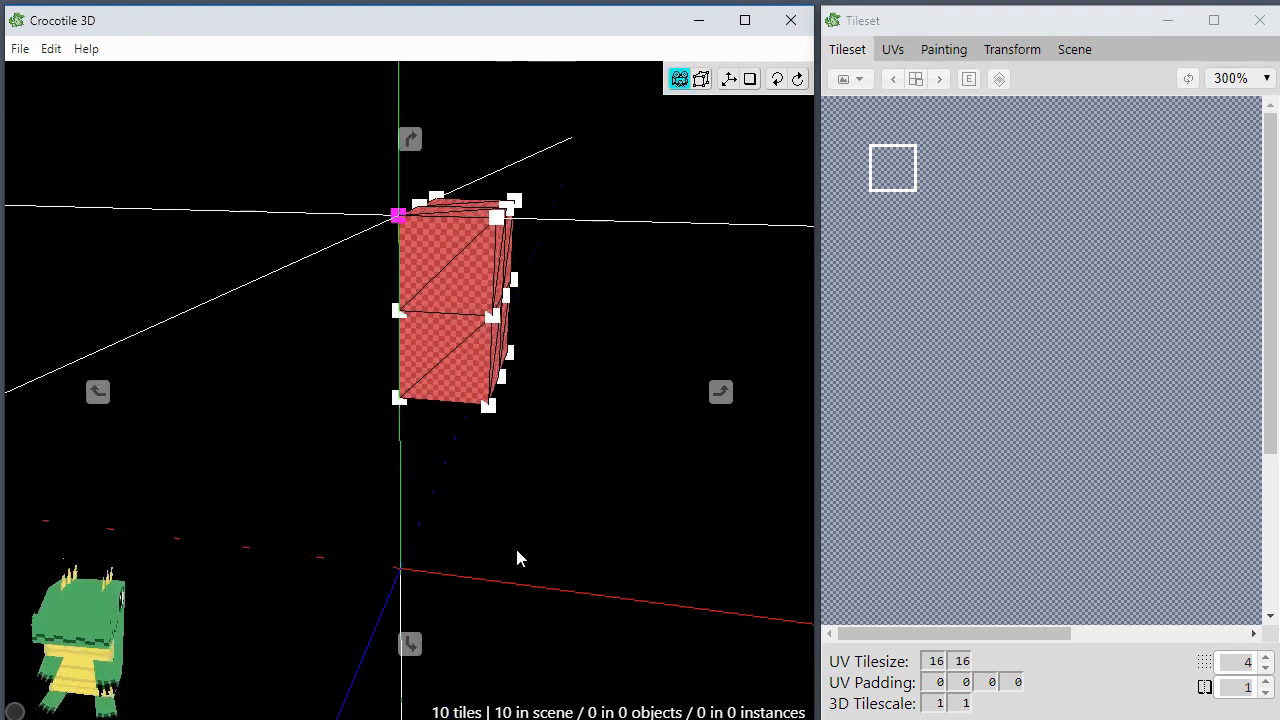
Step: Duplicate the selected half-box in place and mirror the copy across the crosshair to the open side
key("space")
key("Return")
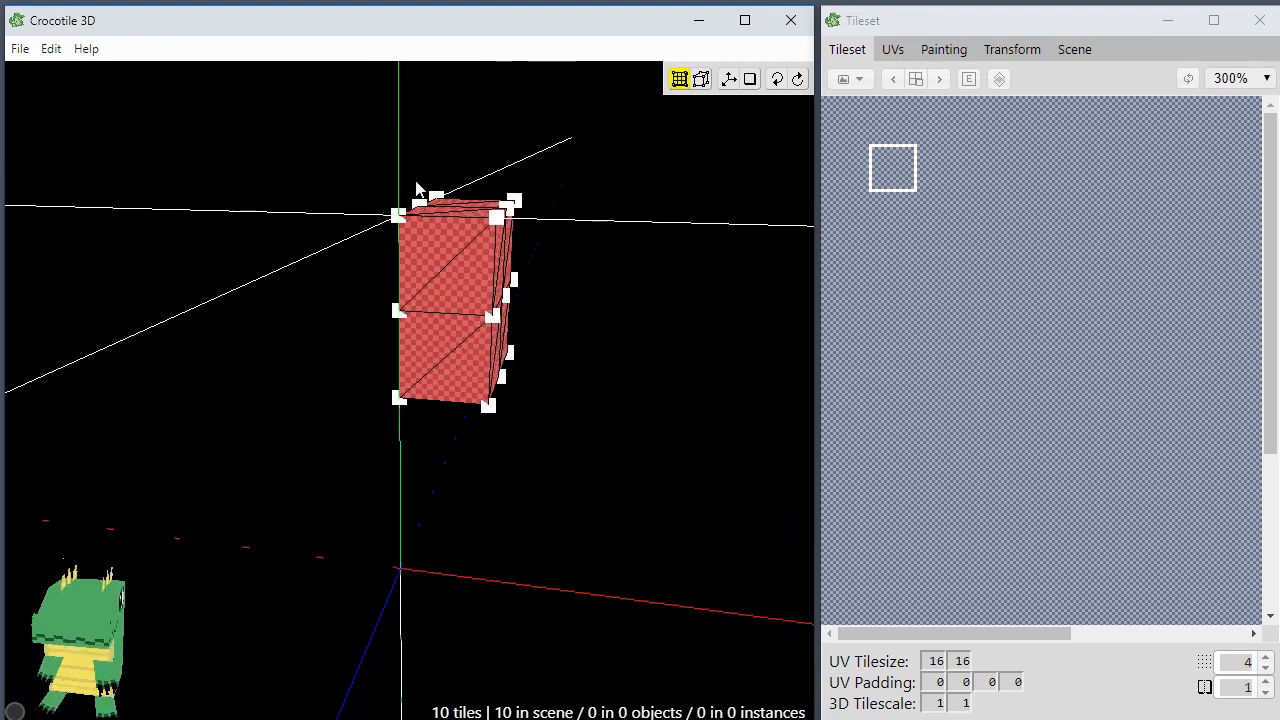
key("space")
key("space")
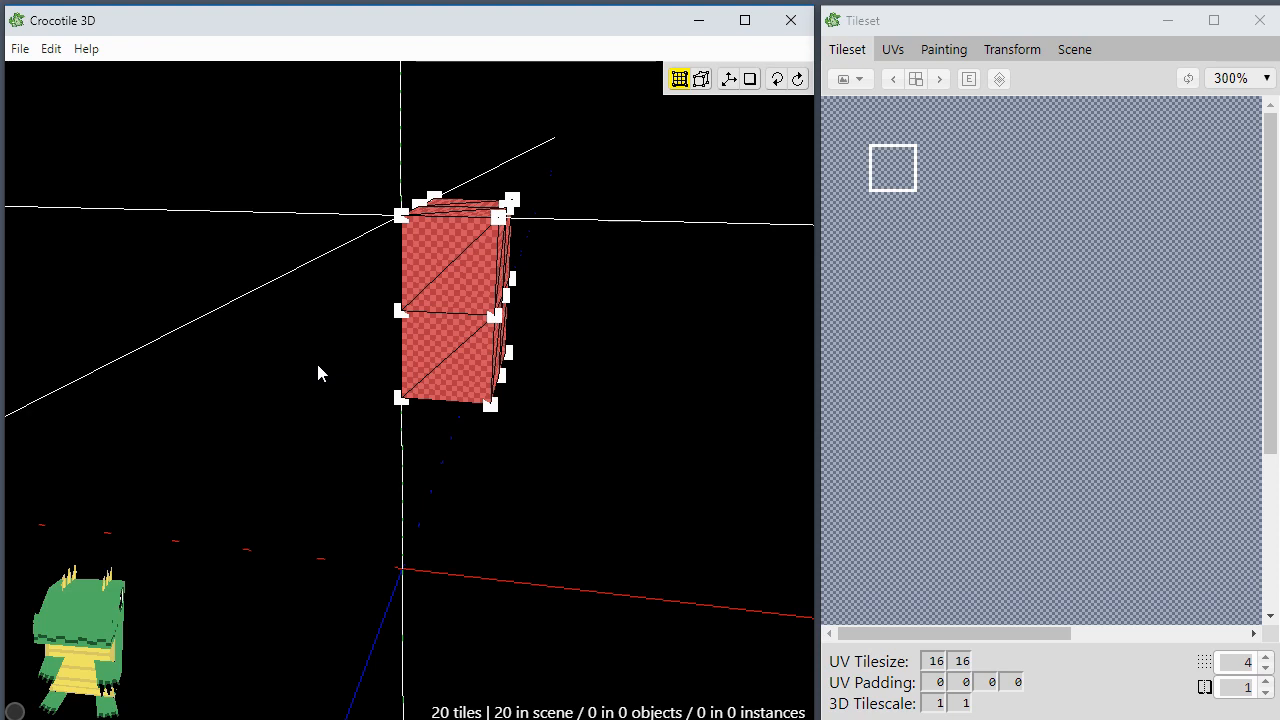
left_click_drag(318, 366, 247, 504)
key("space")
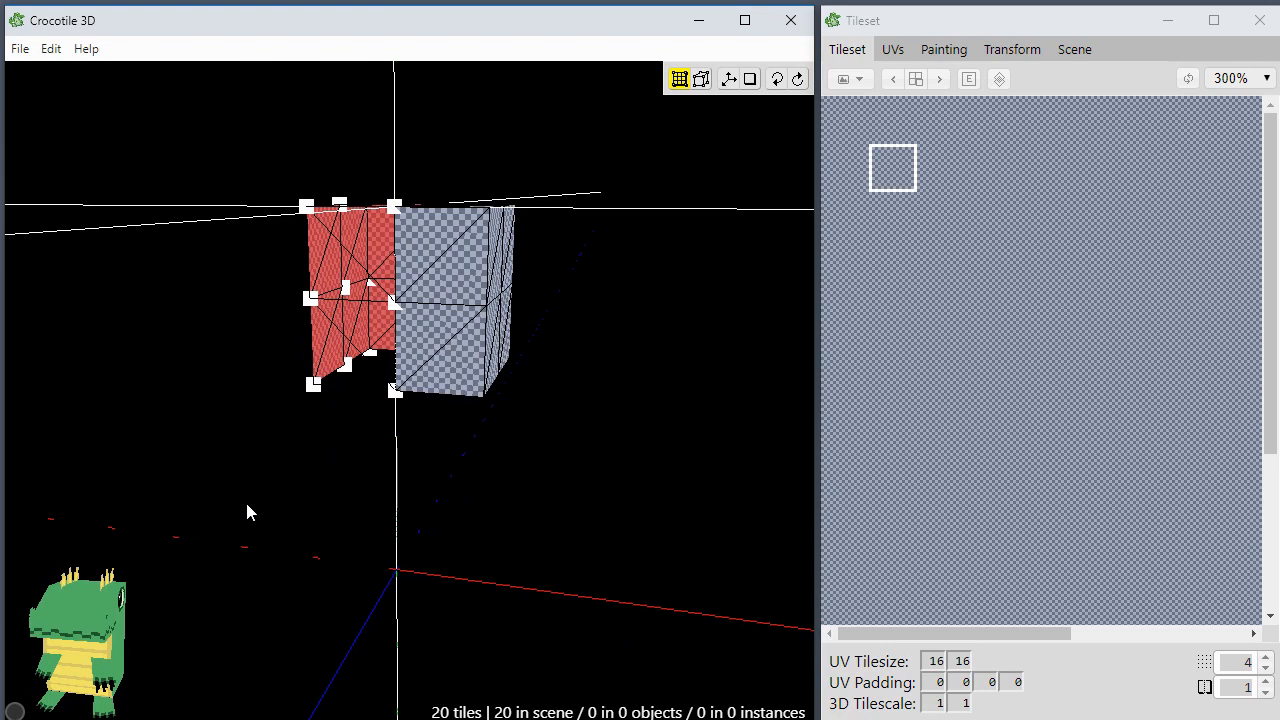
Step: Invert the mirrored half's faces so they point outward, and delete that half after inspecting the joined box
key("i")
key("space")
left_click_drag(243, 545, 402, 312)
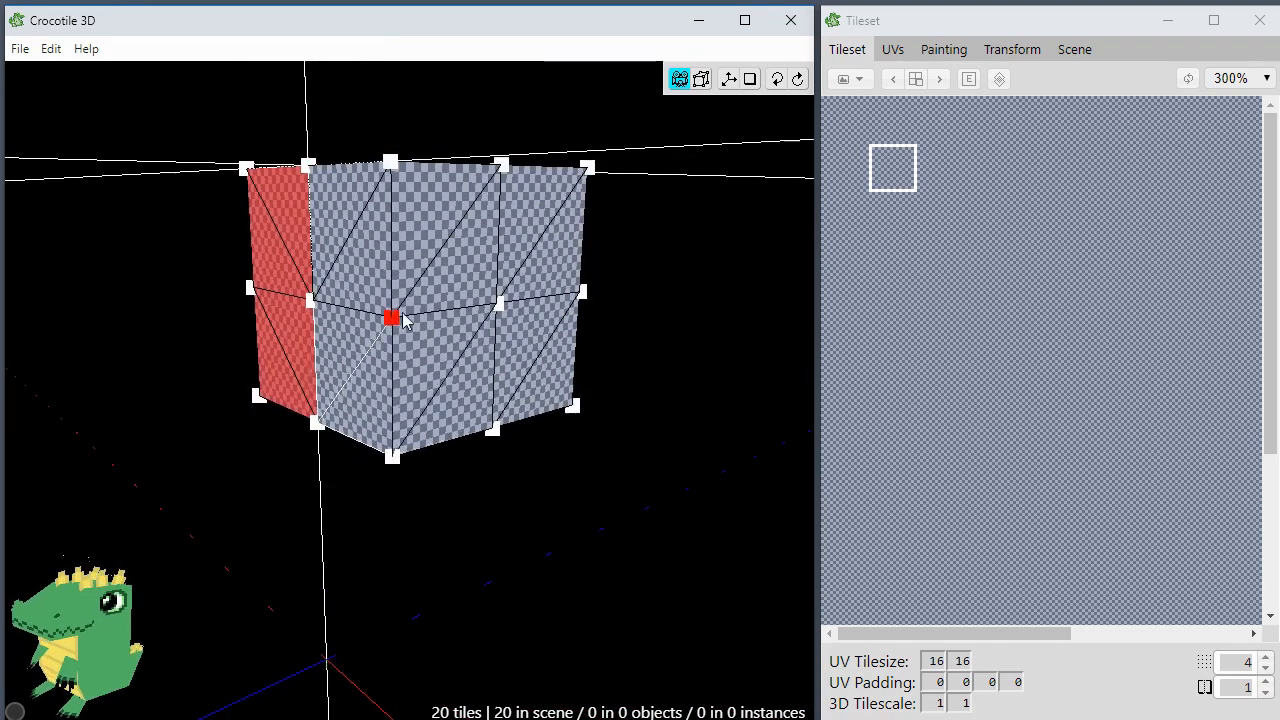
key("space")
left_click_drag(530, 405, 480, 410)
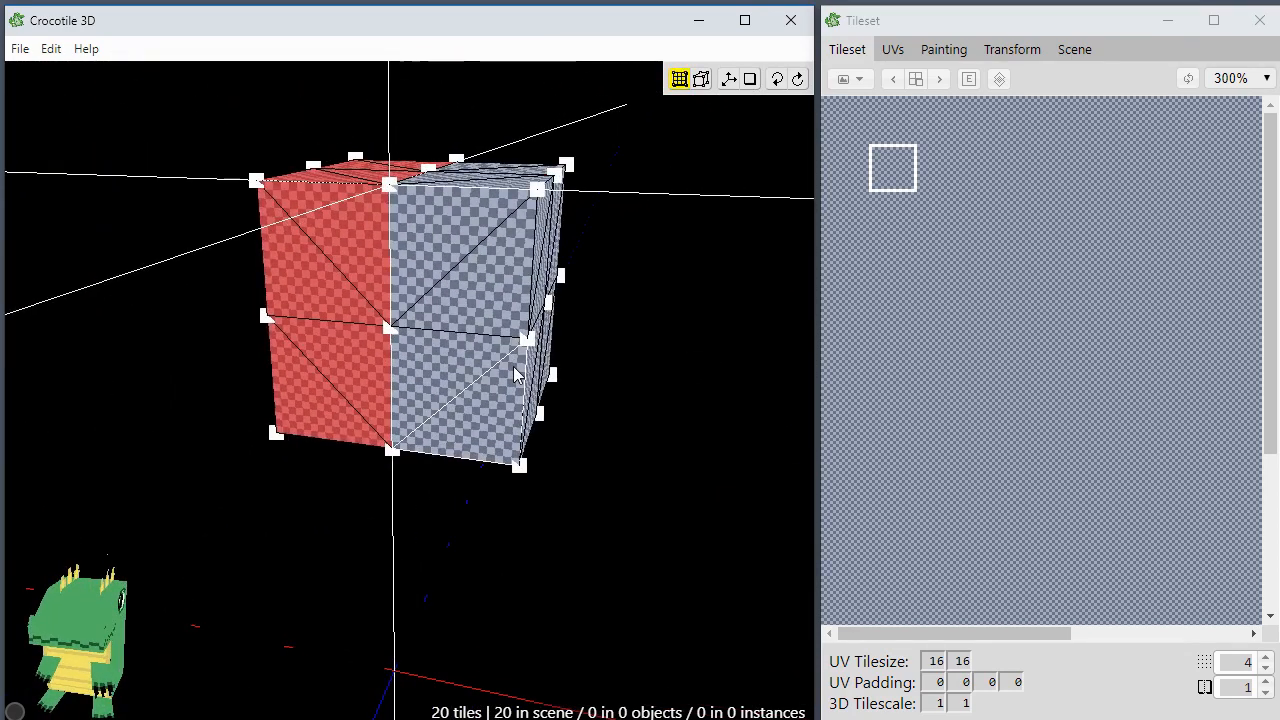
key("Delete")
Step: Centre the crosshair on the middle vertex of the front wall's edge beside the open side
key("space")
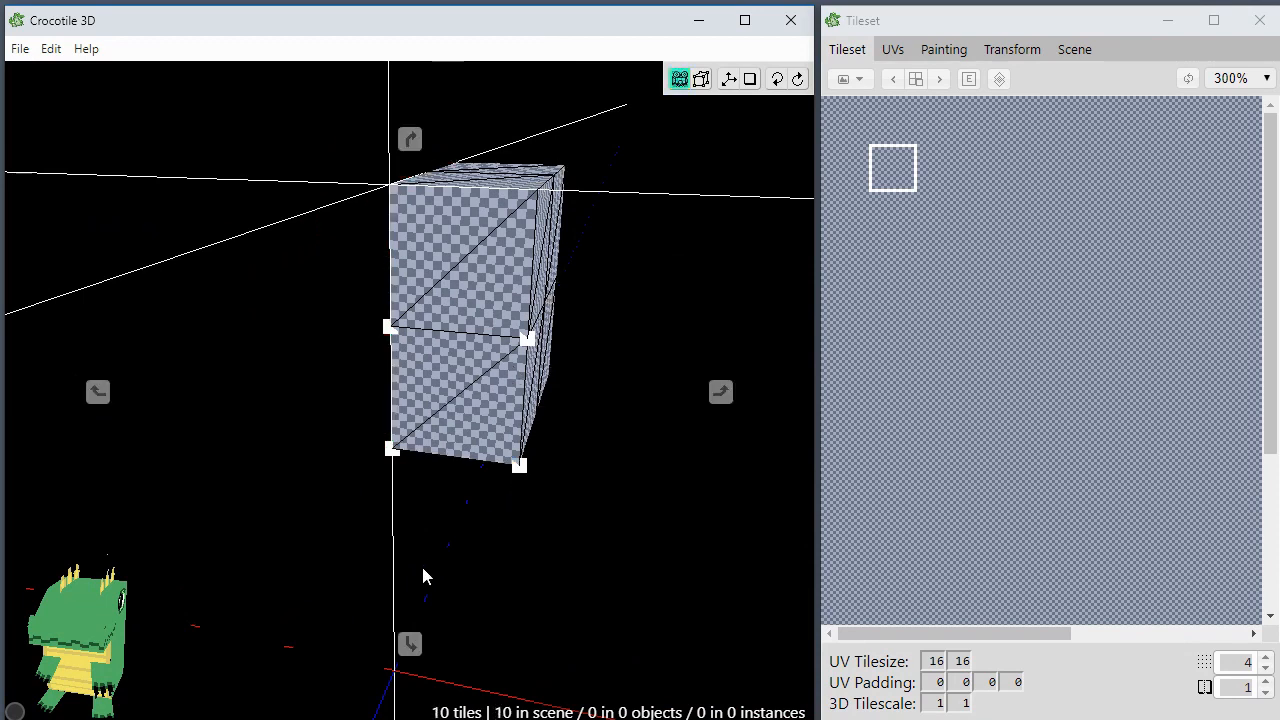
key("space")
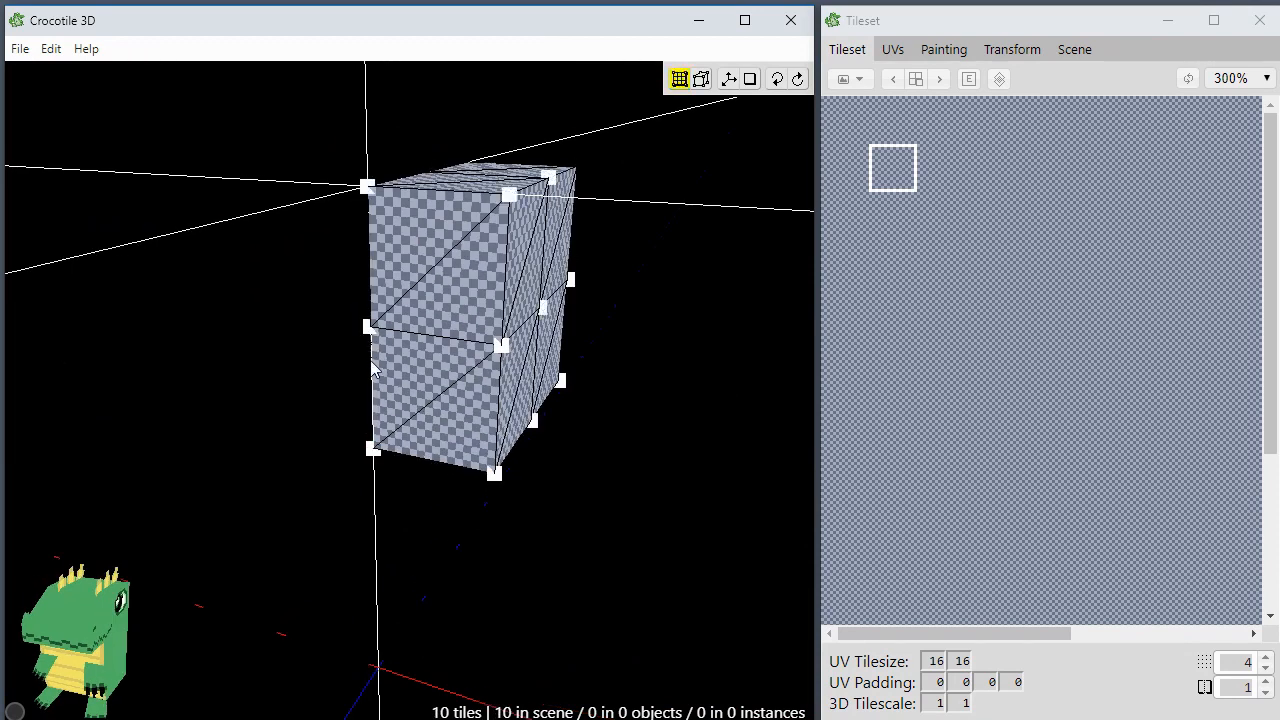
left_click(370, 334)
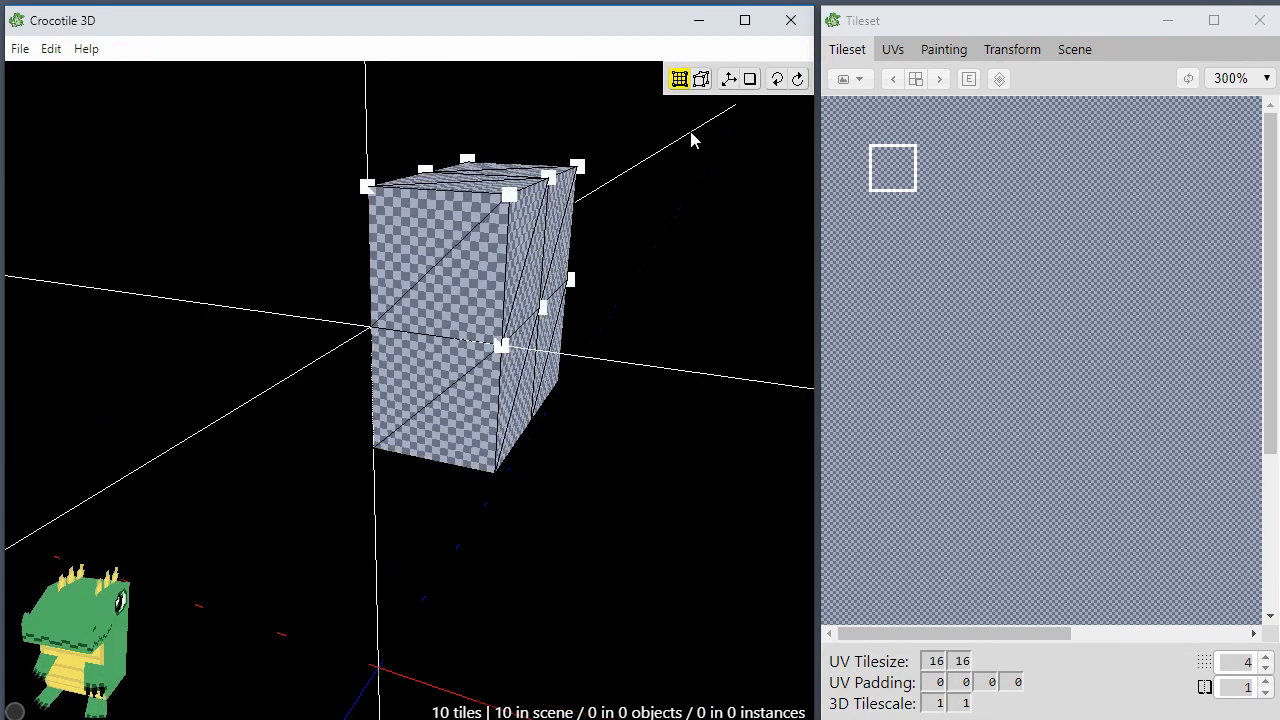
left_click(367, 328)
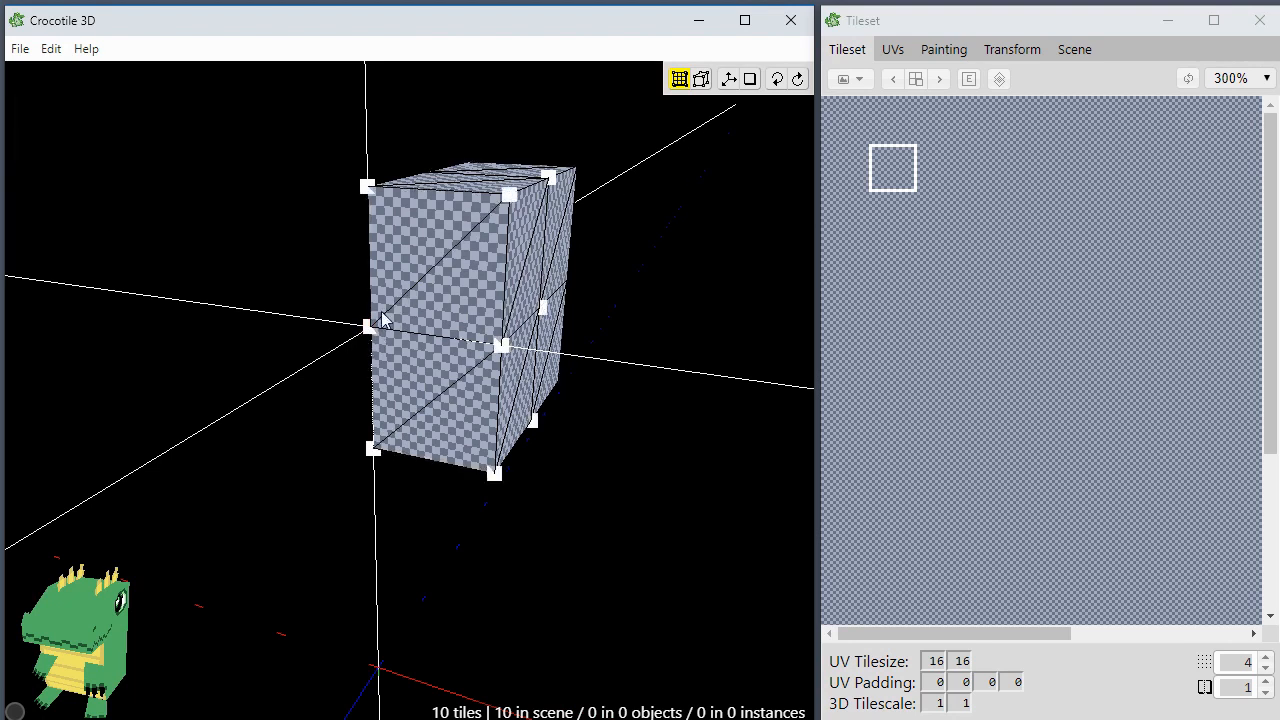
key("space")
left_click_drag(601, 261, 600, 264)
key("space")
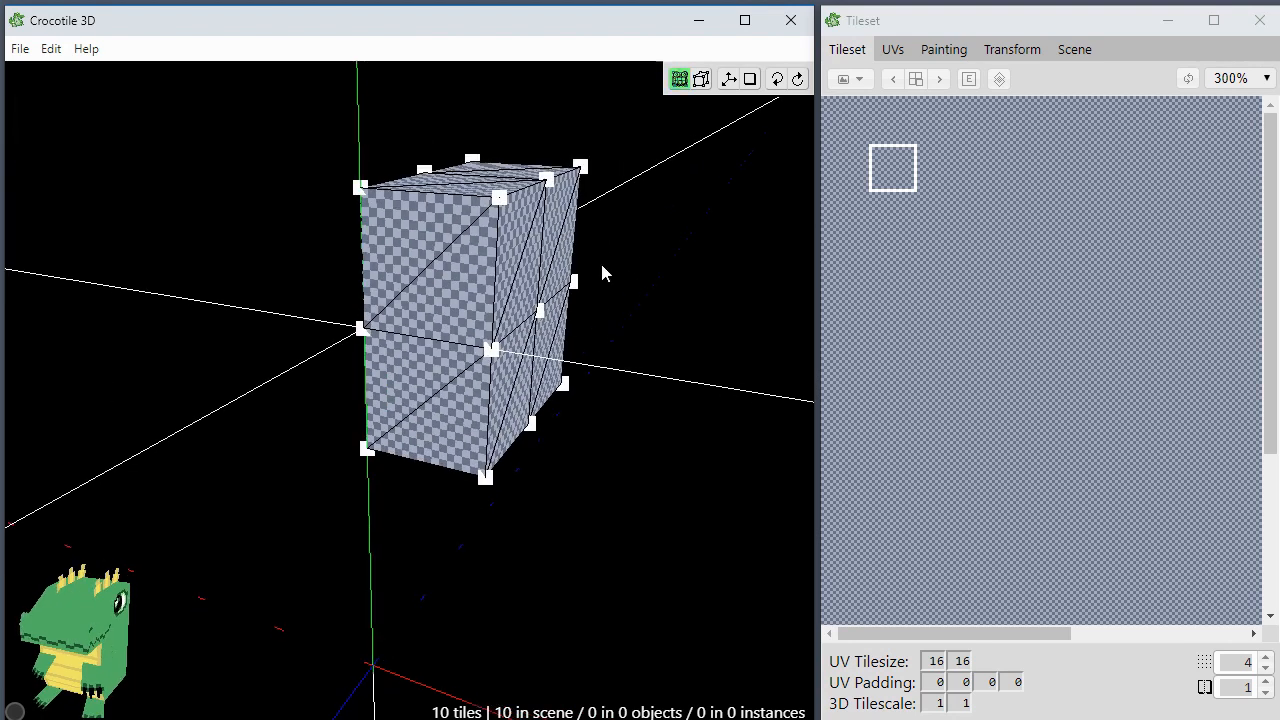
Step: Select all tiles of the half-box and create an object from their faces
key("ctrl+a")
right_click(418, 266)
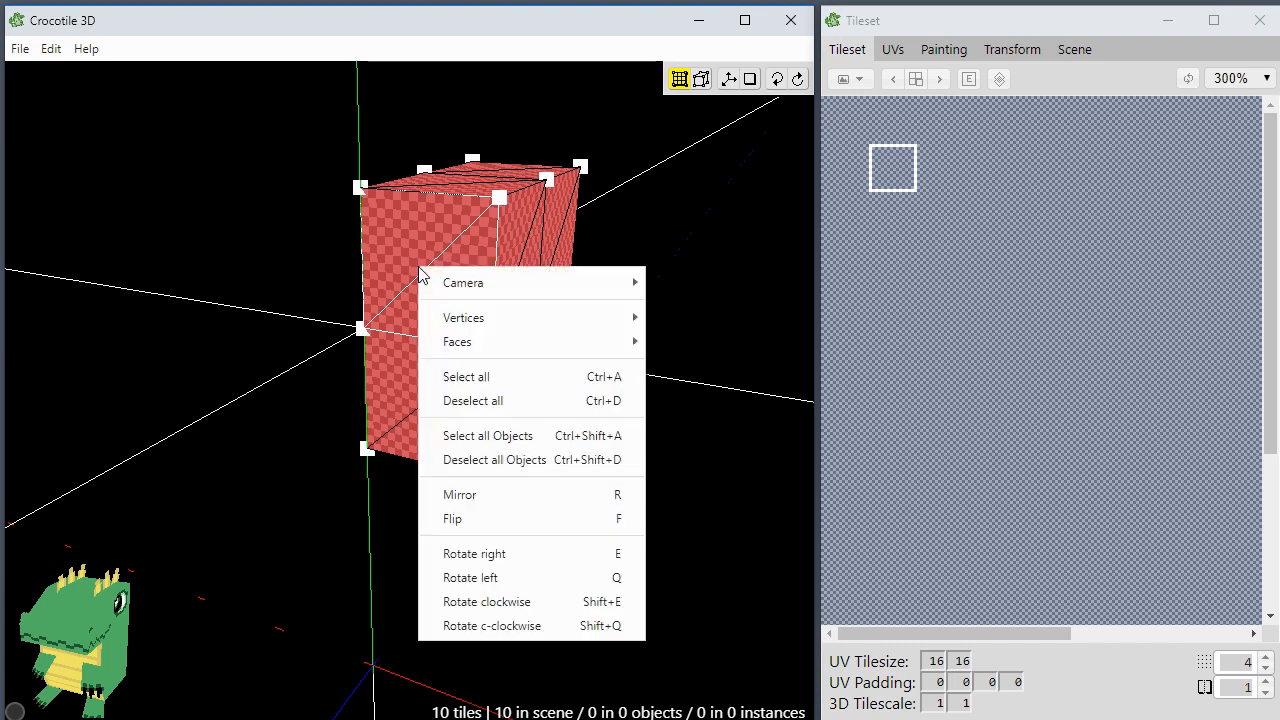
mouse_move(452, 346)
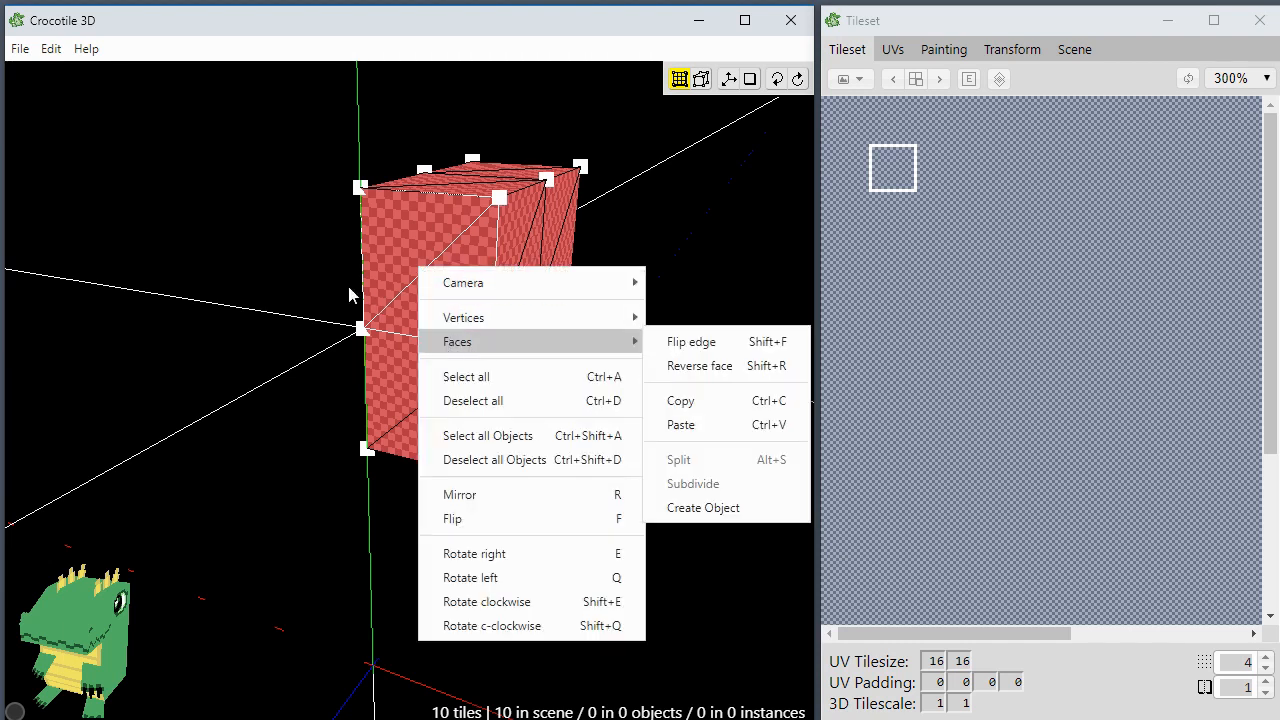
right_click(238, 262)
mouse_move(294, 340)
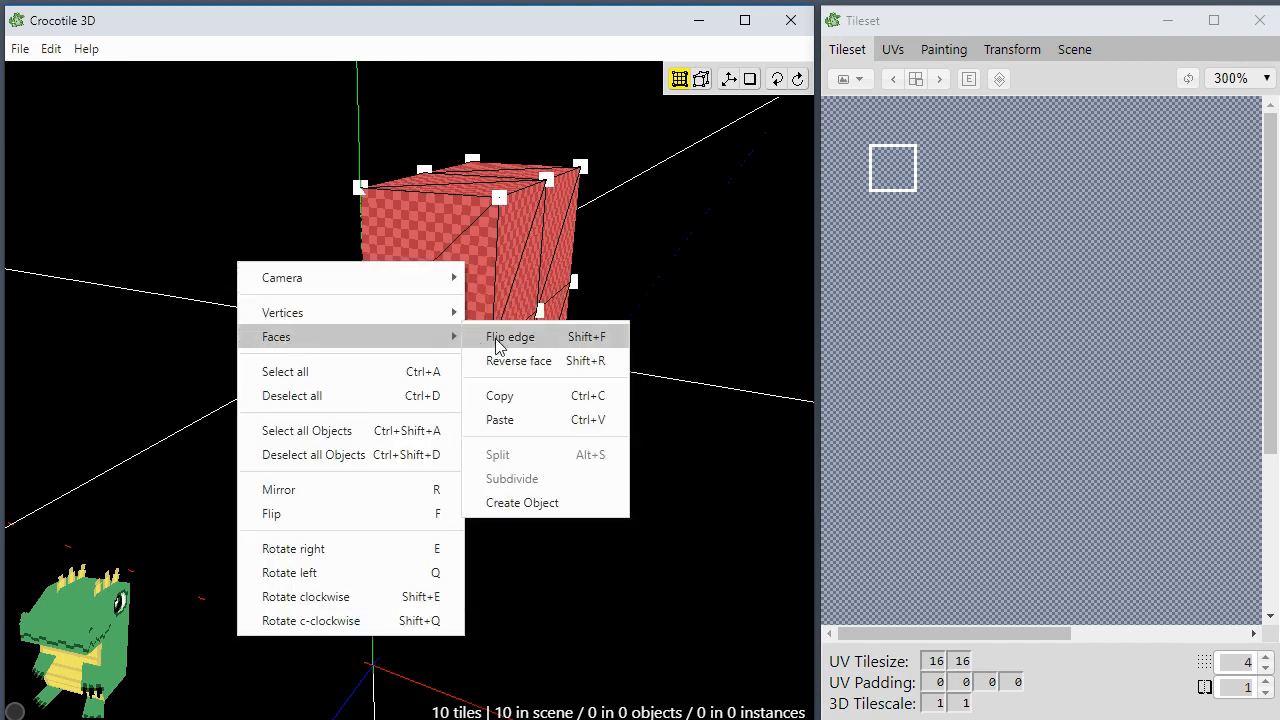
left_click(522, 503)
left_click(466, 273)
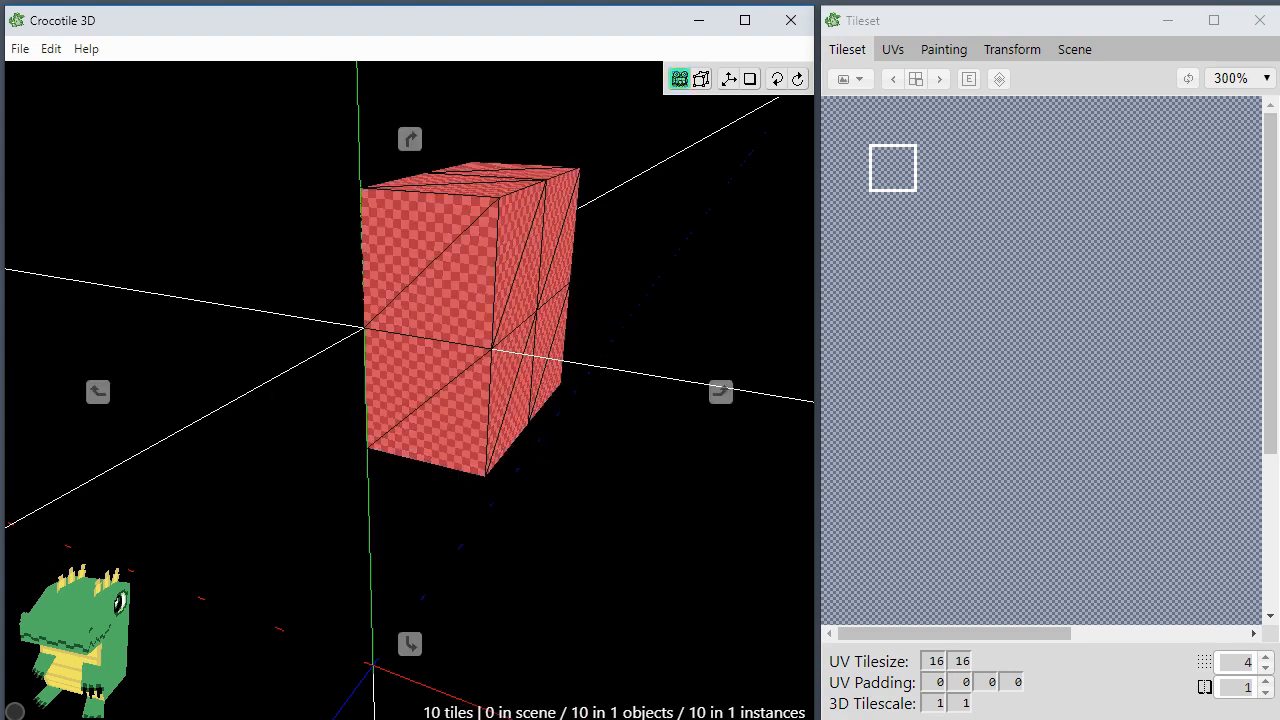
middle_click_drag(466, 273, 640, 423)
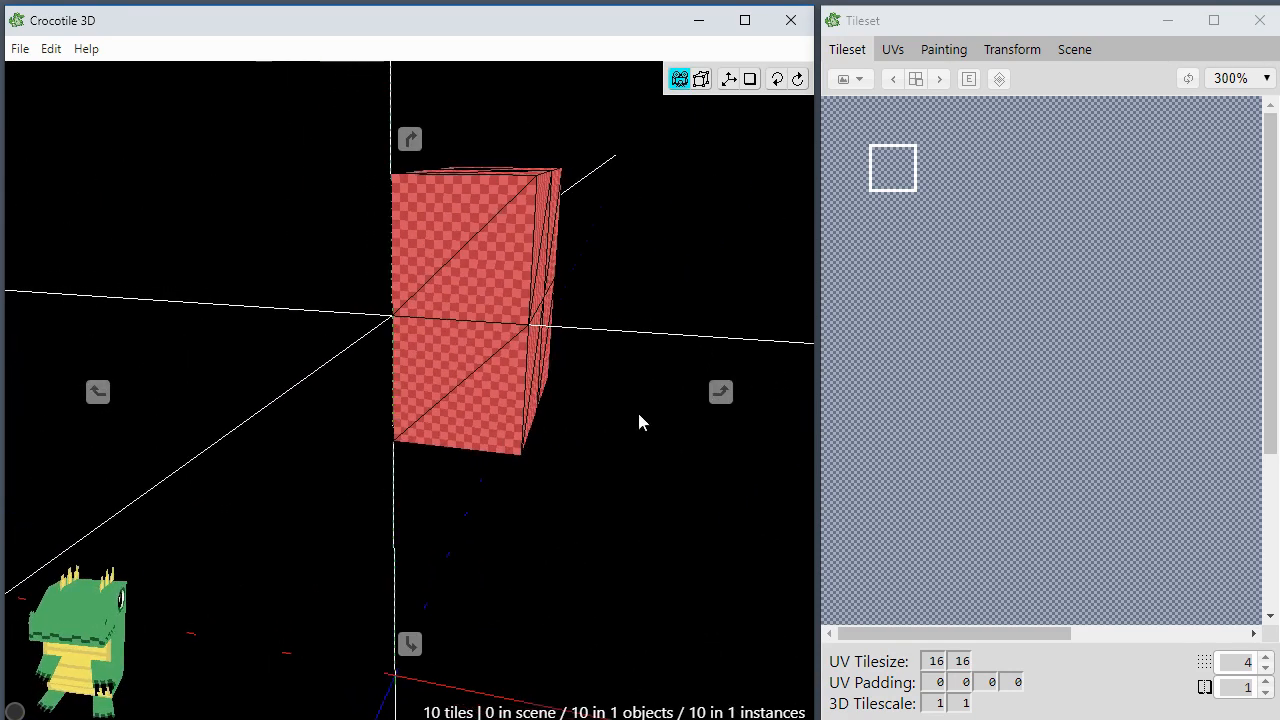
Step: Rename the new object in the scene list as "head"
left_click(1088, 55)
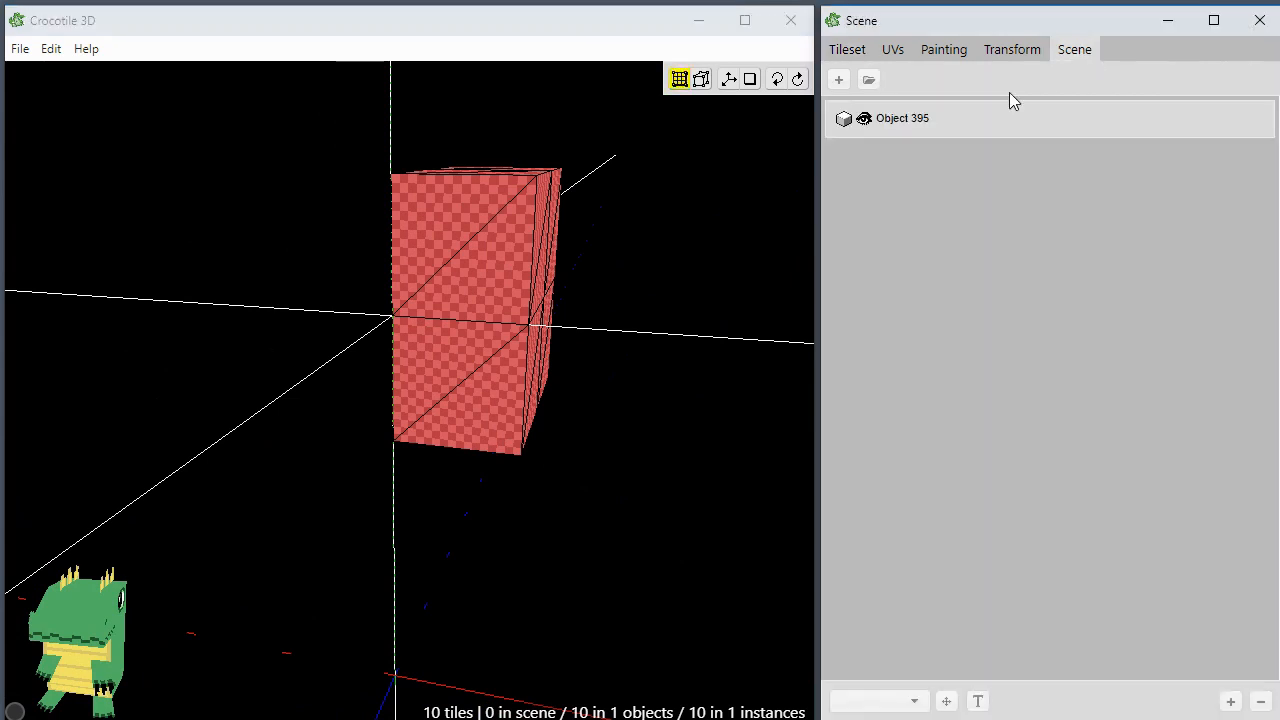
double_click(913, 122)
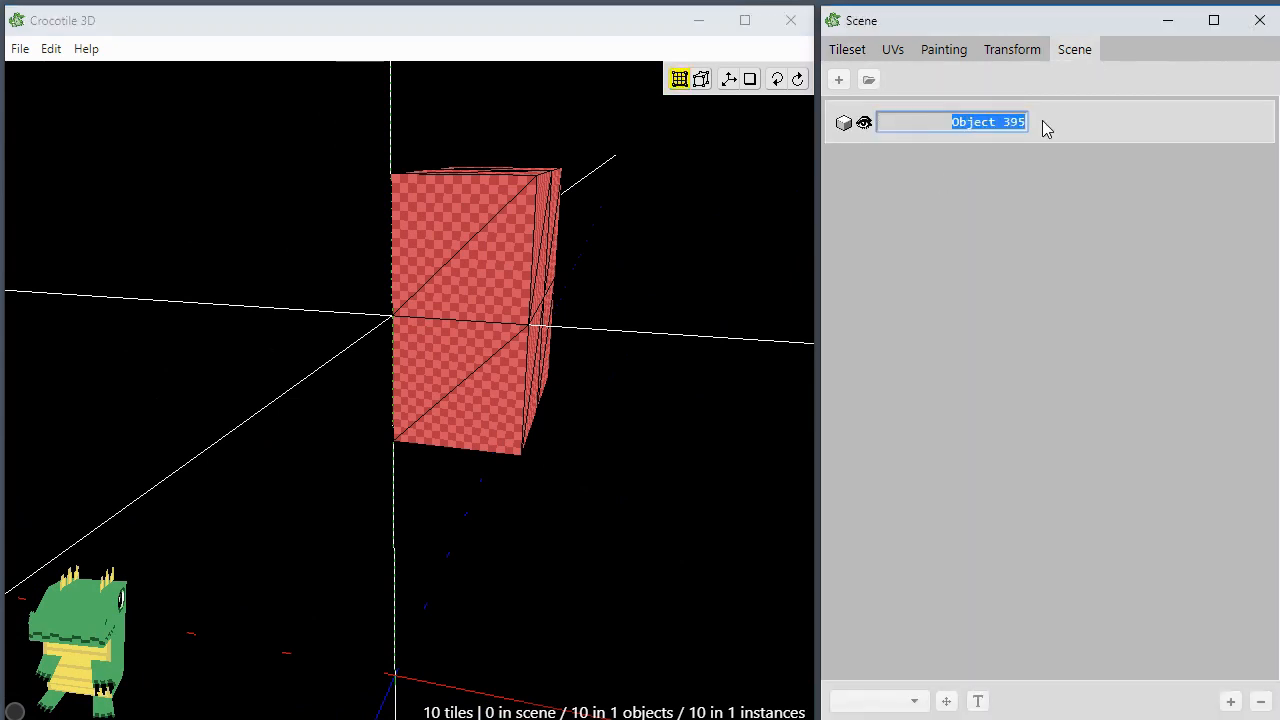
type("head")
key("Return")
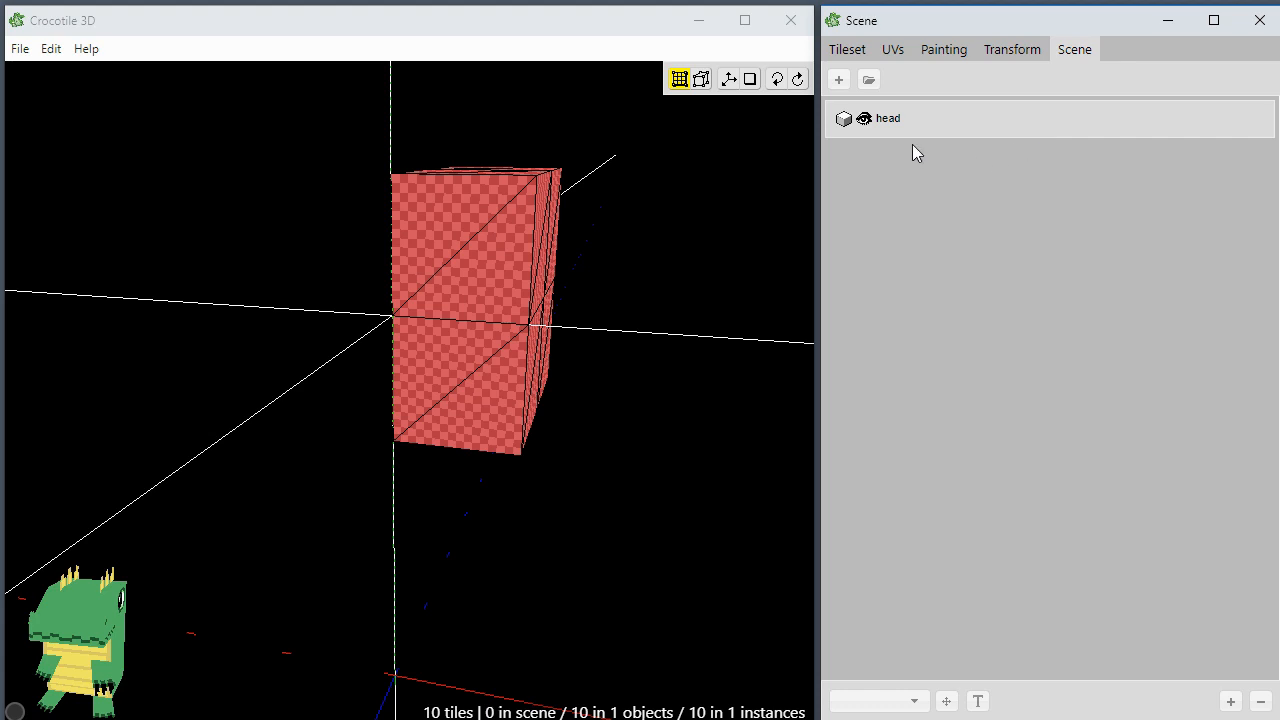
Step: Enable mirroring on the X axis for the head object and inspect the mirrored box from both sides
double_click(933, 119)
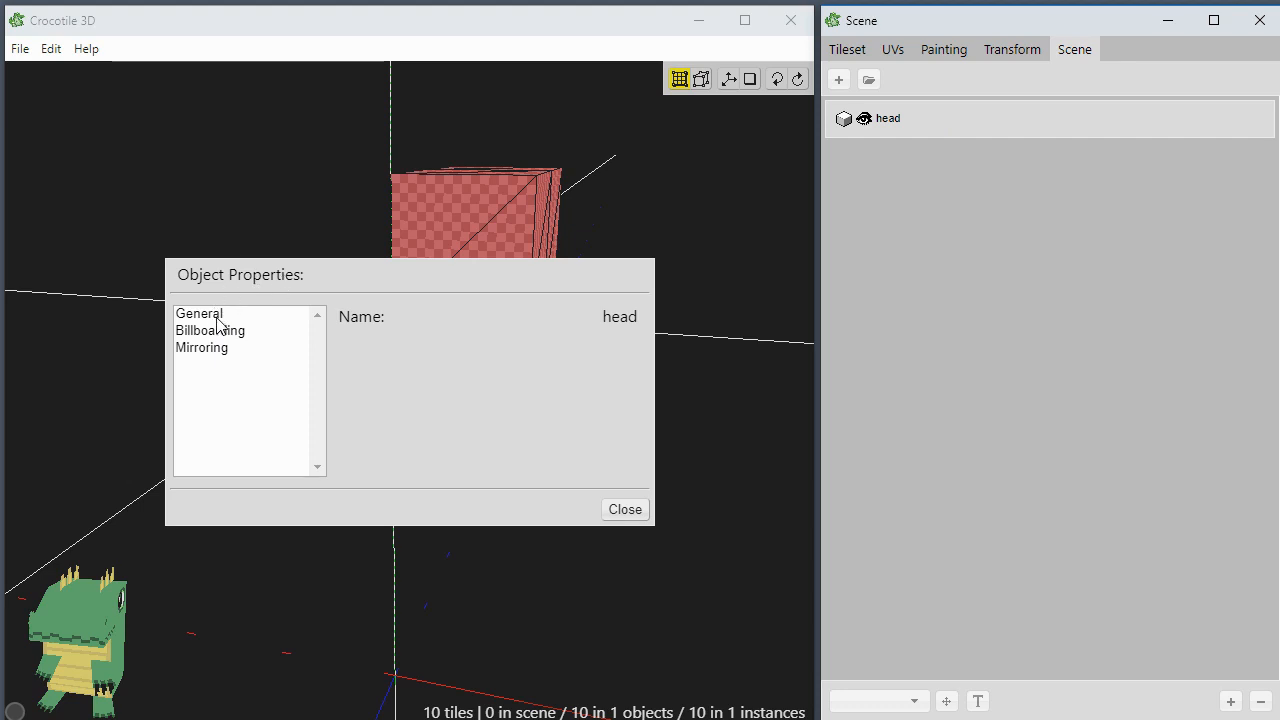
left_click(224, 348)
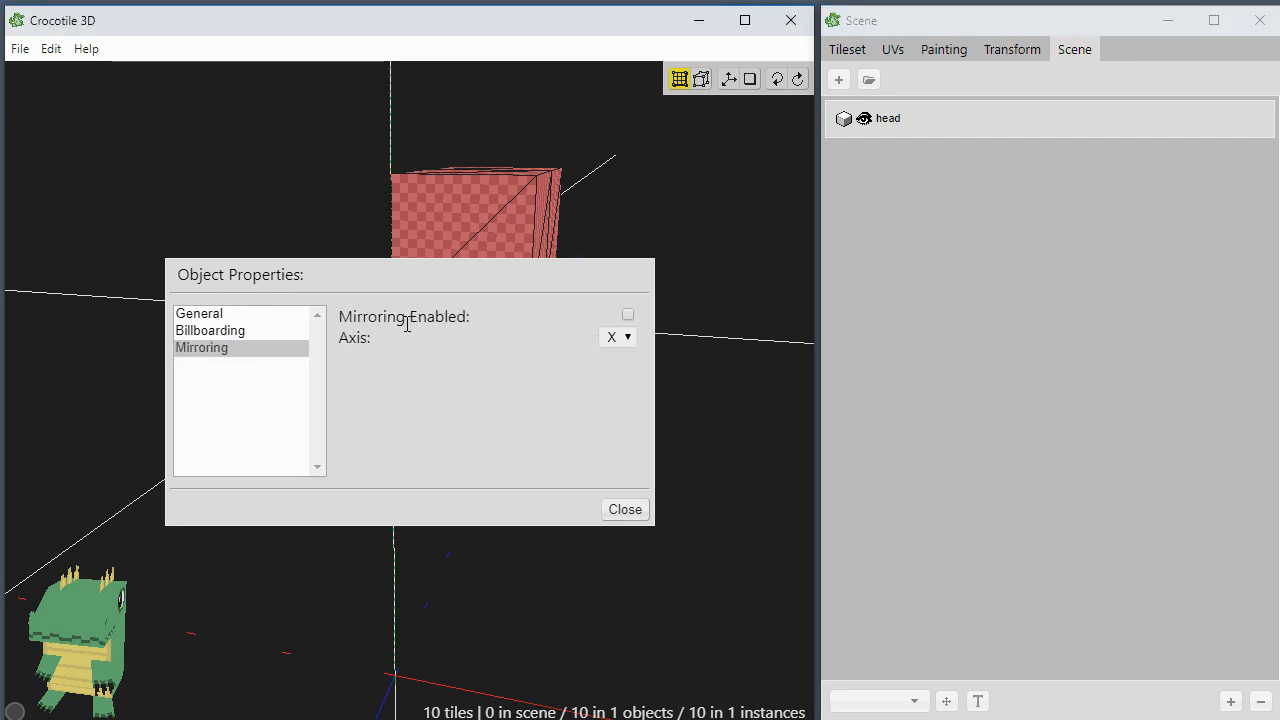
left_click(627, 316)
left_click(628, 511)
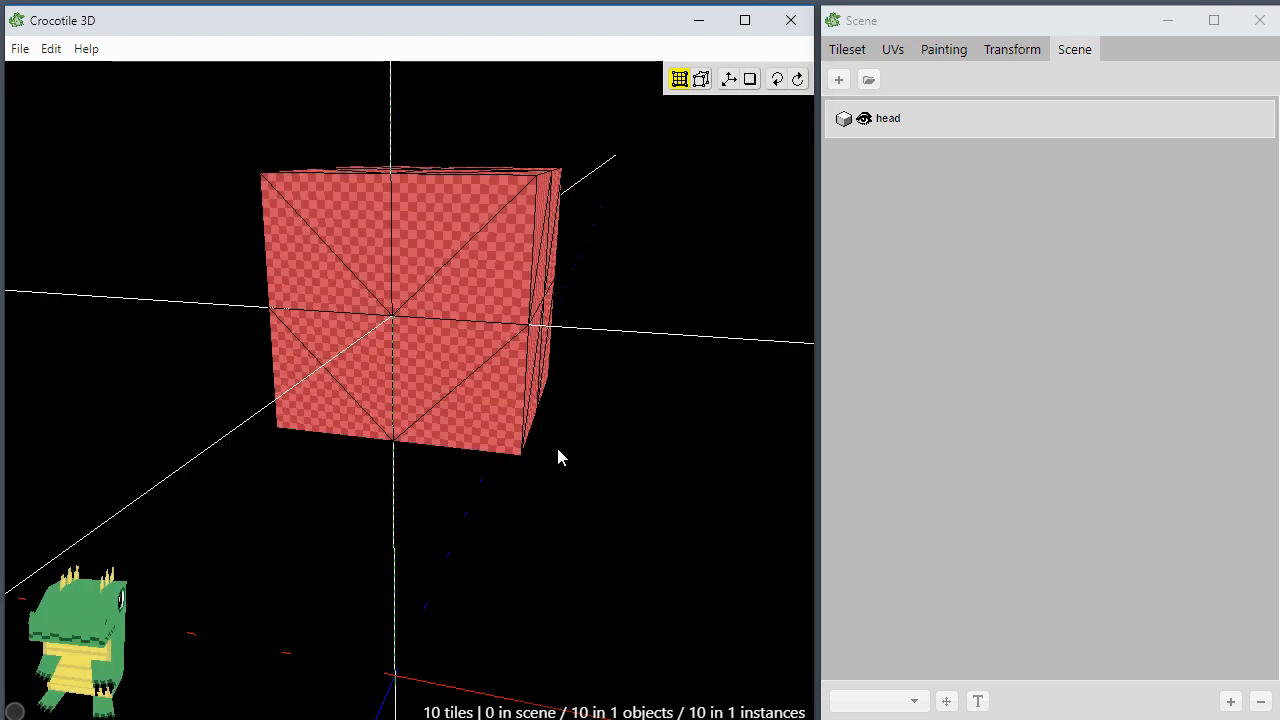
key("space")
left_click_drag(550, 438, 283, 259)
key("space")
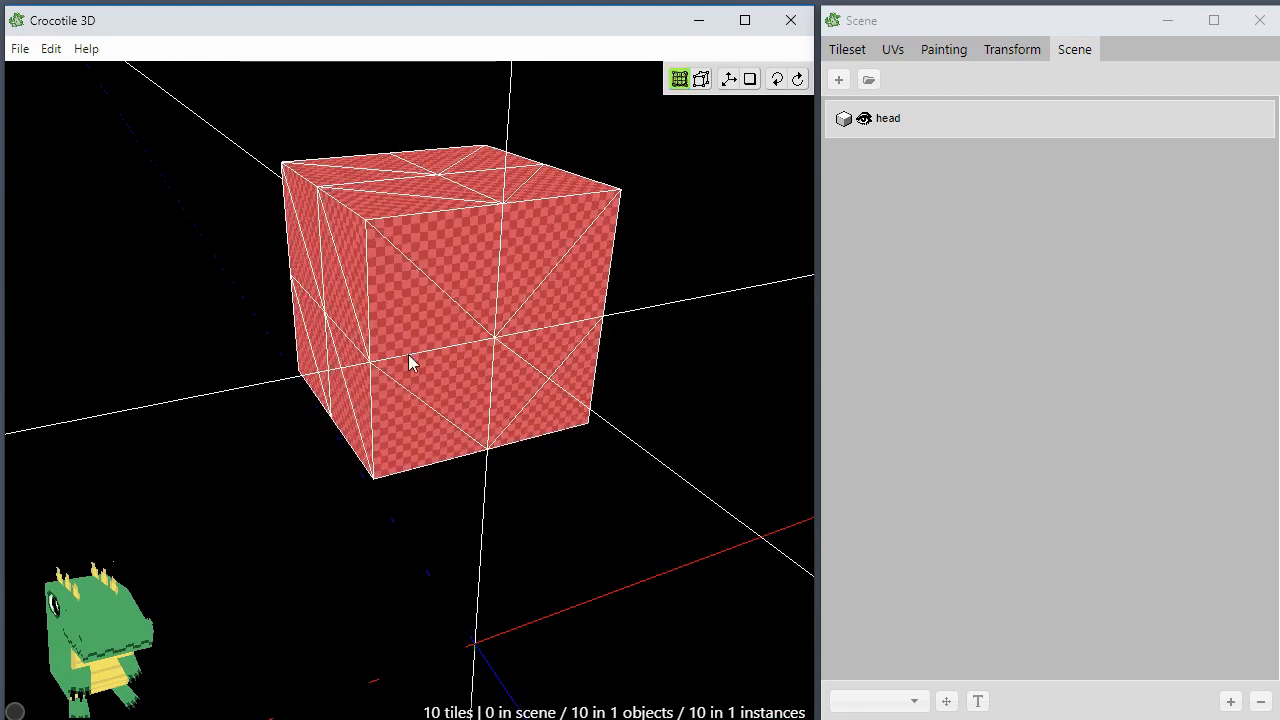
key("space")
left_click_drag(409, 358, 120, 310)
left_click_drag(250, 240, 541, 275)
key("space")
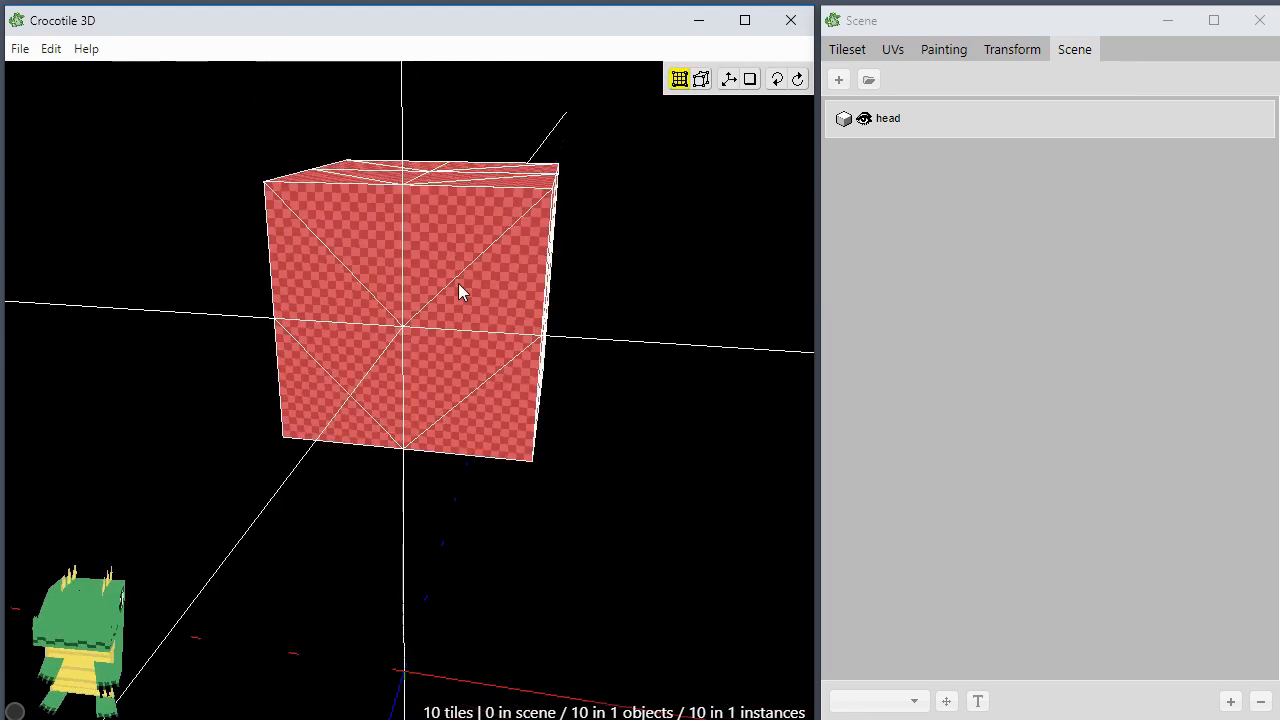
Step: Clear the tile selection and open the head object for editing
left_click(458, 283)
left_click(469, 343)
double_click(447, 247)
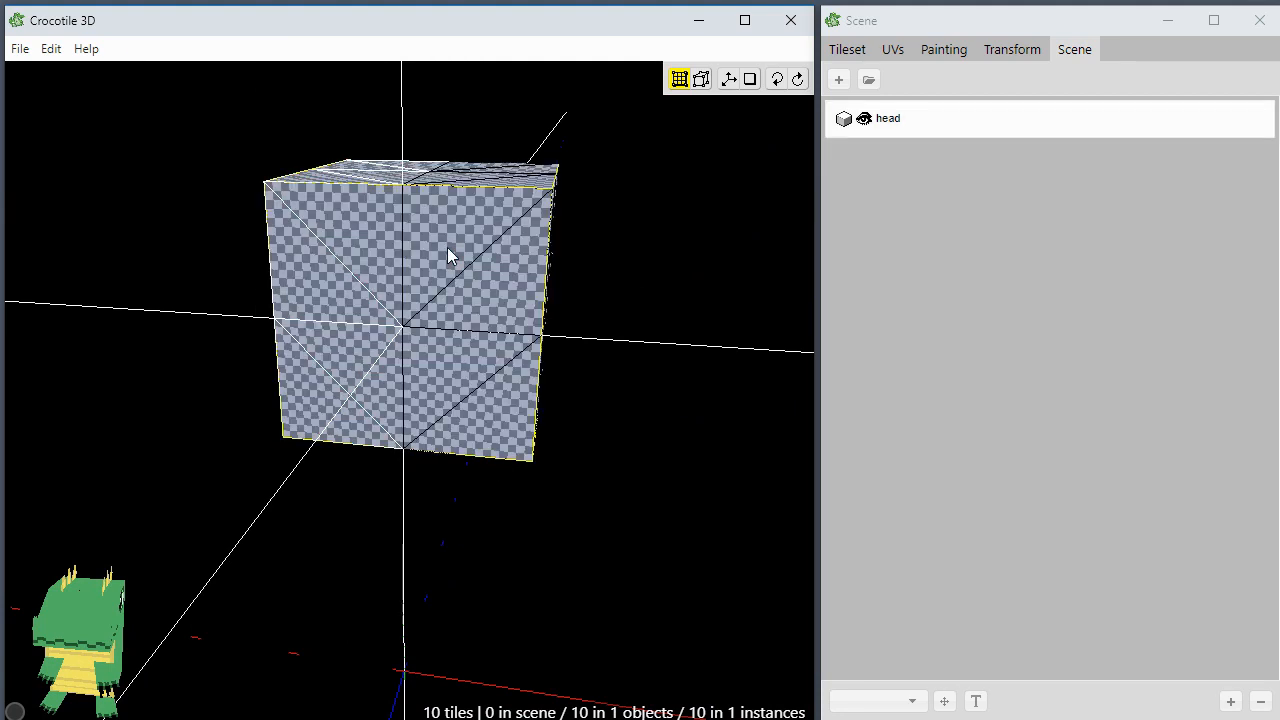
Step: Try moving the middle vertex on the front wall's outer edge one increment outward, and undo that move
middle_click_drag(537, 425, 543, 308)
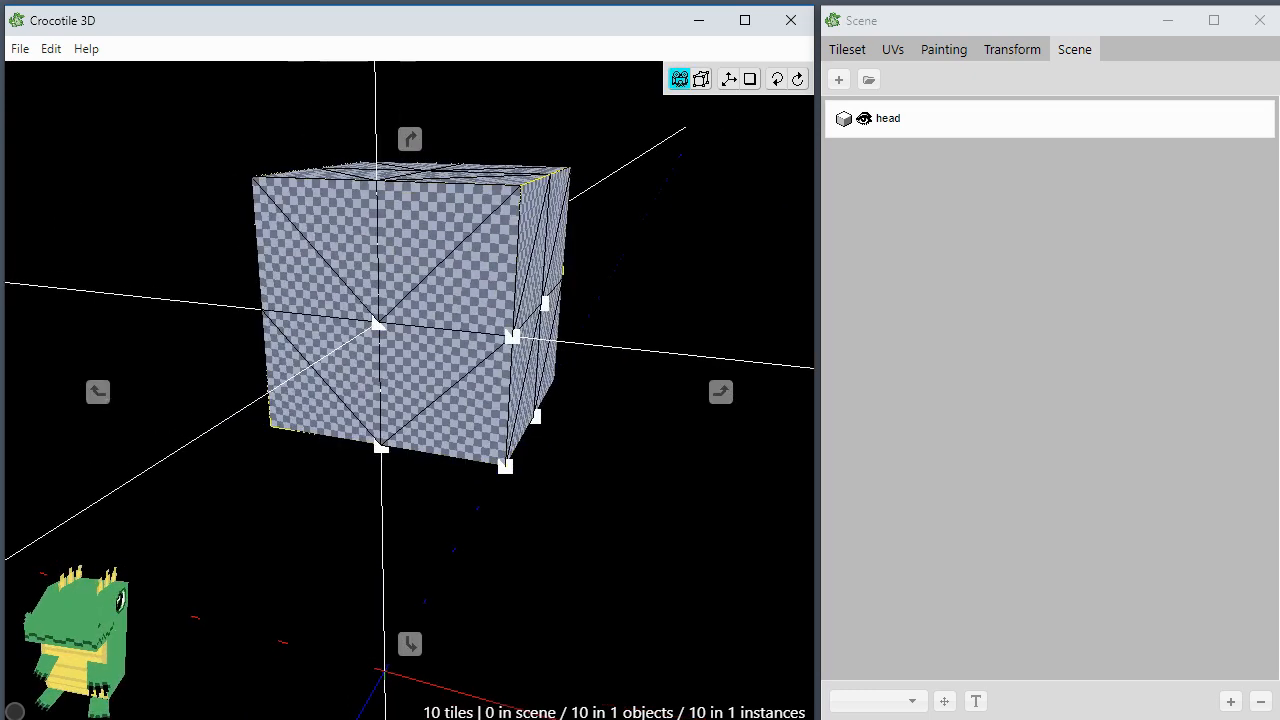
left_click(513, 339)
key("d")
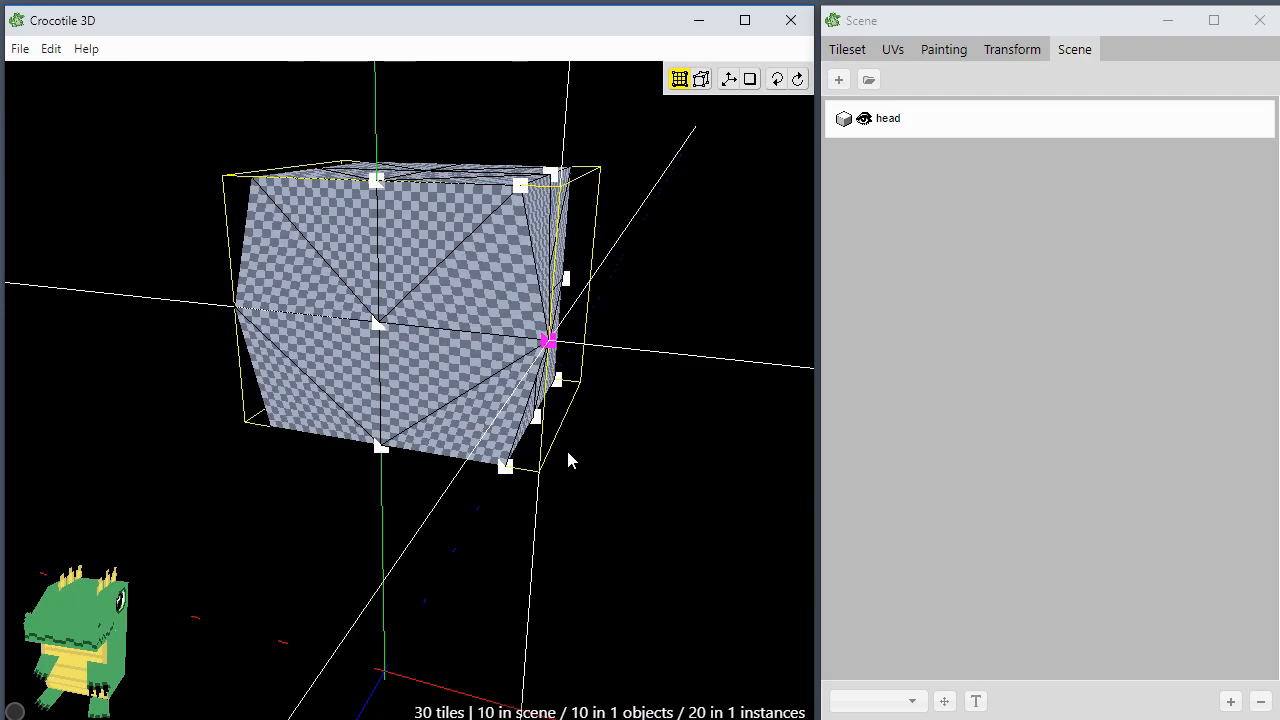
middle_click_drag(567, 455, 328, 408)
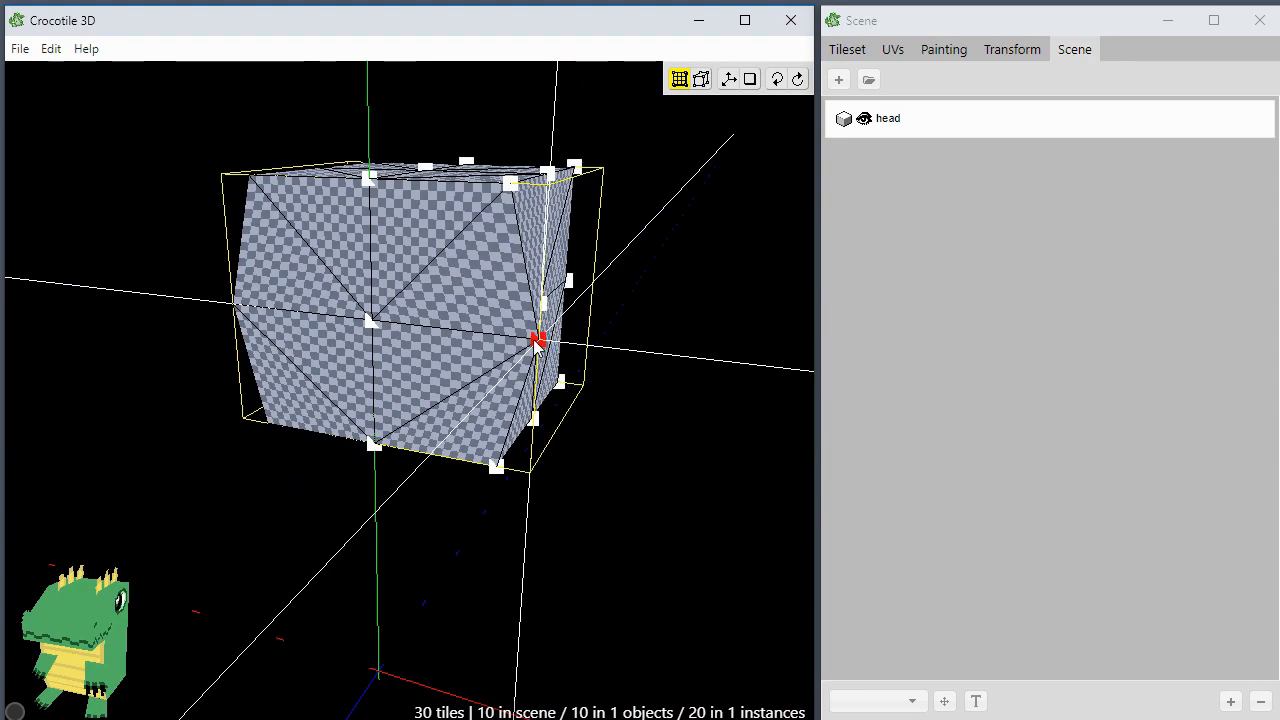
key("ctrl+z")
middle_click_drag(181, 374, 335, 293)
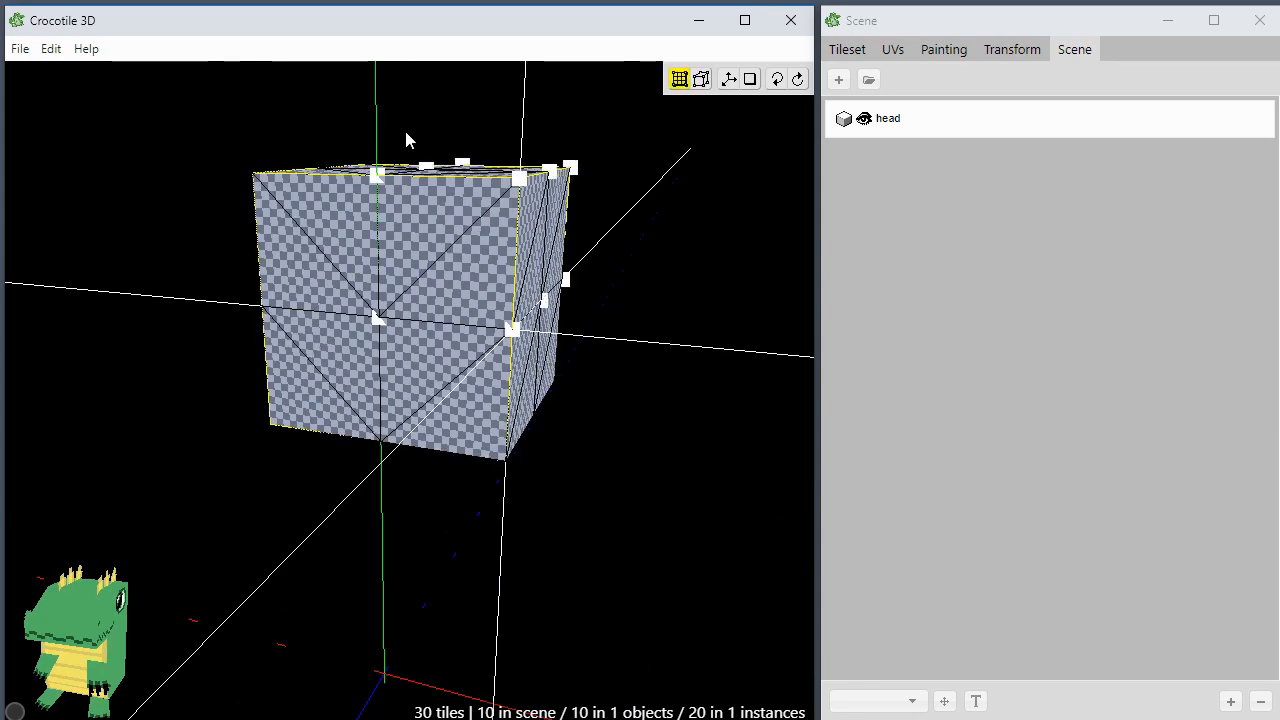
Step: Move the centre vertex of the head's editable side wall two increments outward
middle_click_drag(425, 242, 421, 265)
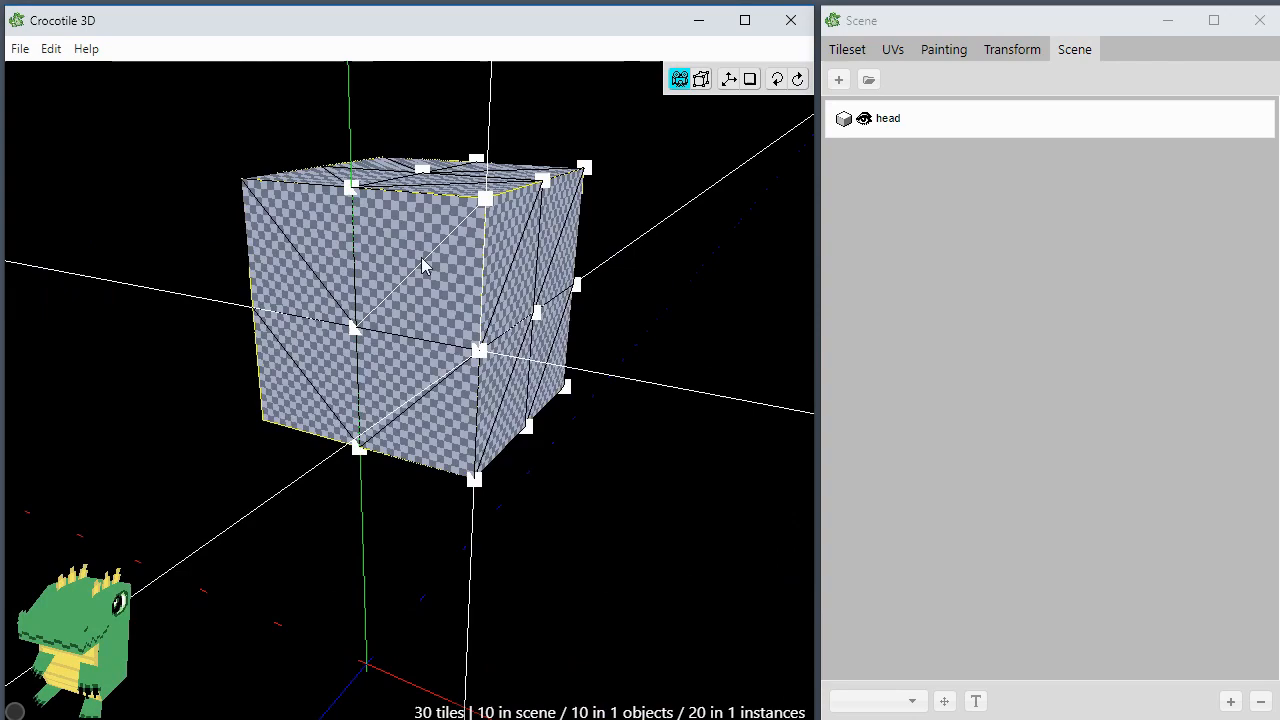
left_click(543, 320)
left_click(540, 315)
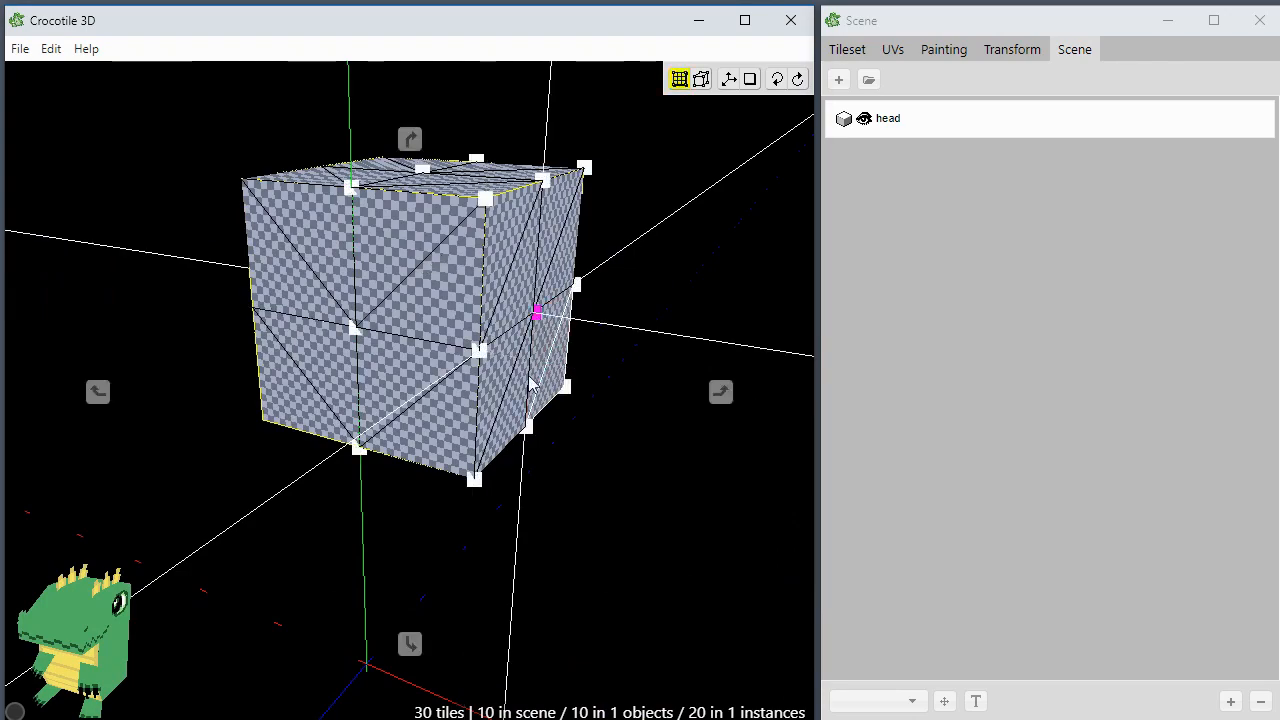
middle_click_drag(531, 382, 532, 384)
key("d")
key("d")
middle_click_drag(505, 443, 610, 460)
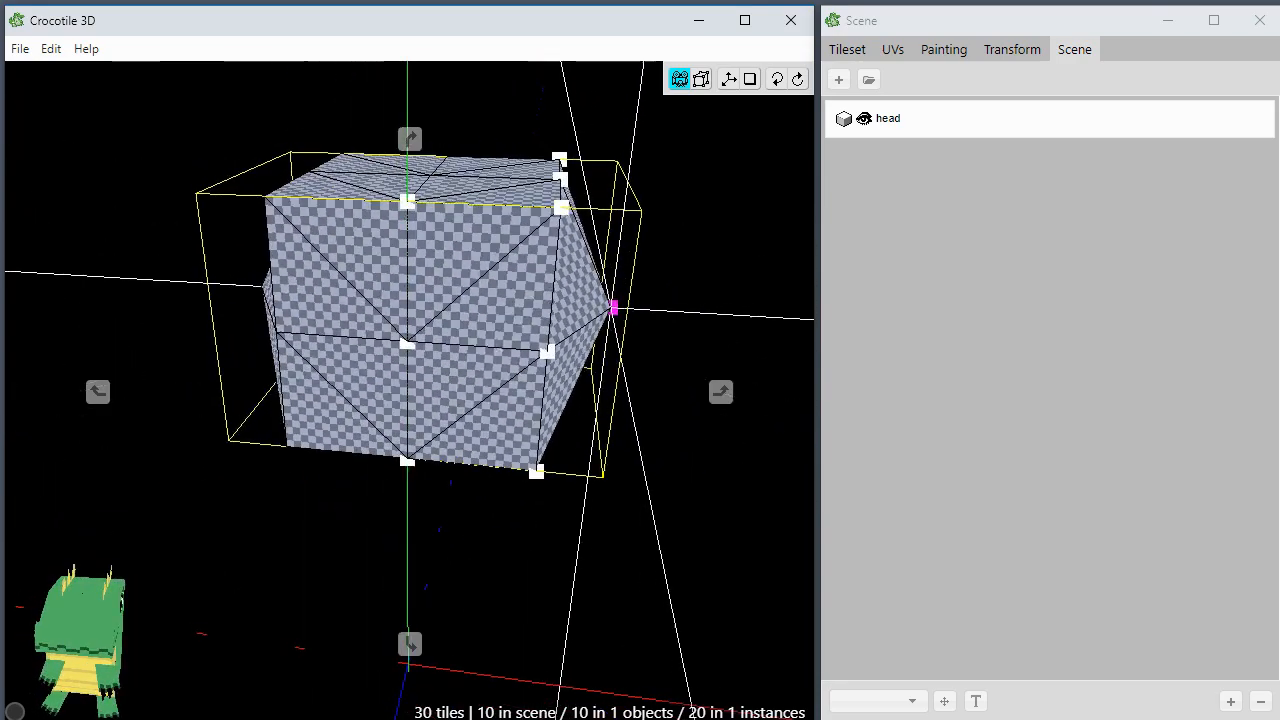
right_click(410, 415)
middle_click_drag(403, 408, 343, 271)
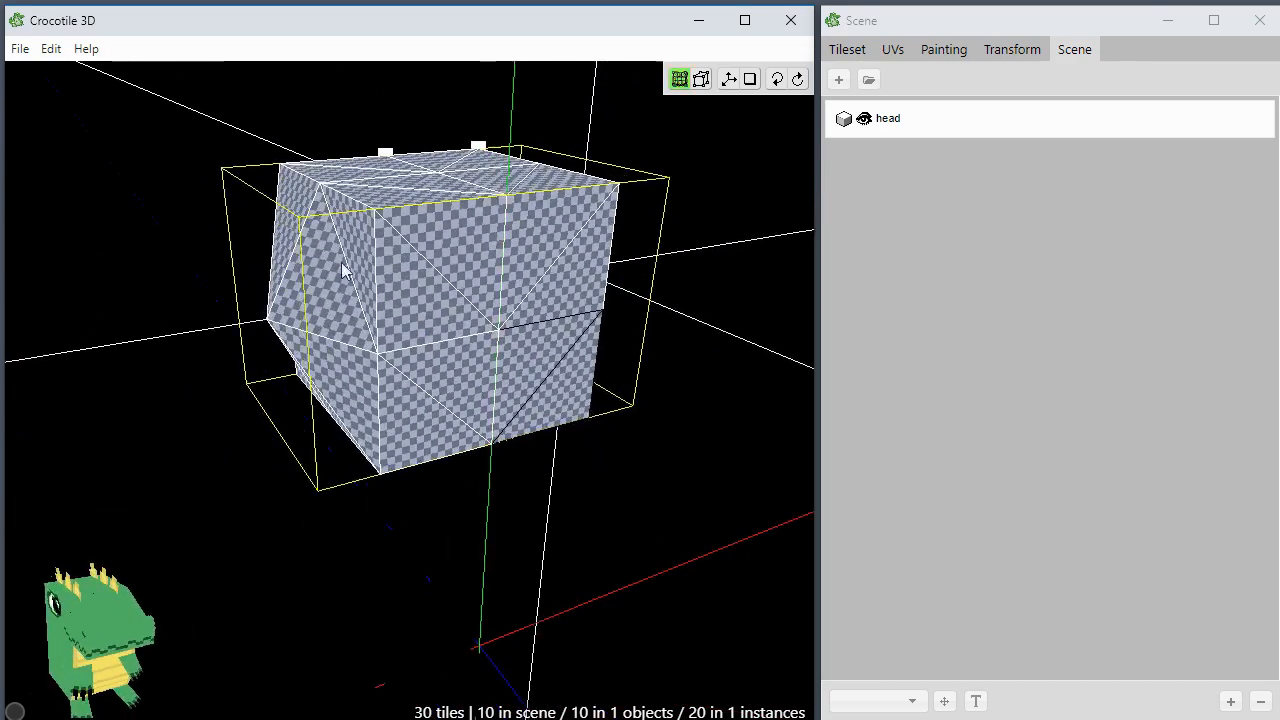
Step: Raise the centre vertex of the head's top face two increments
left_click(441, 173)
key("w")
key("w")
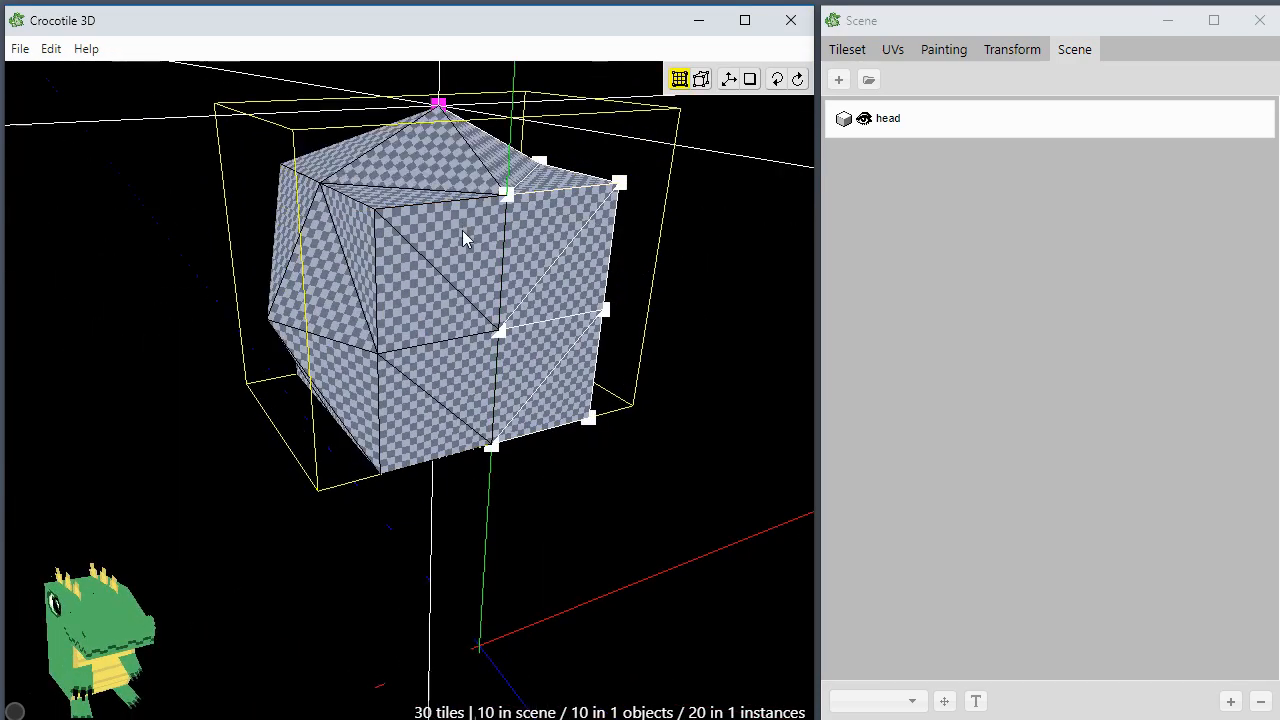
key("s")
key("w")
right_click(468, 384)
key("space")
left_click_drag(575, 388, 464, 428)
key("space")
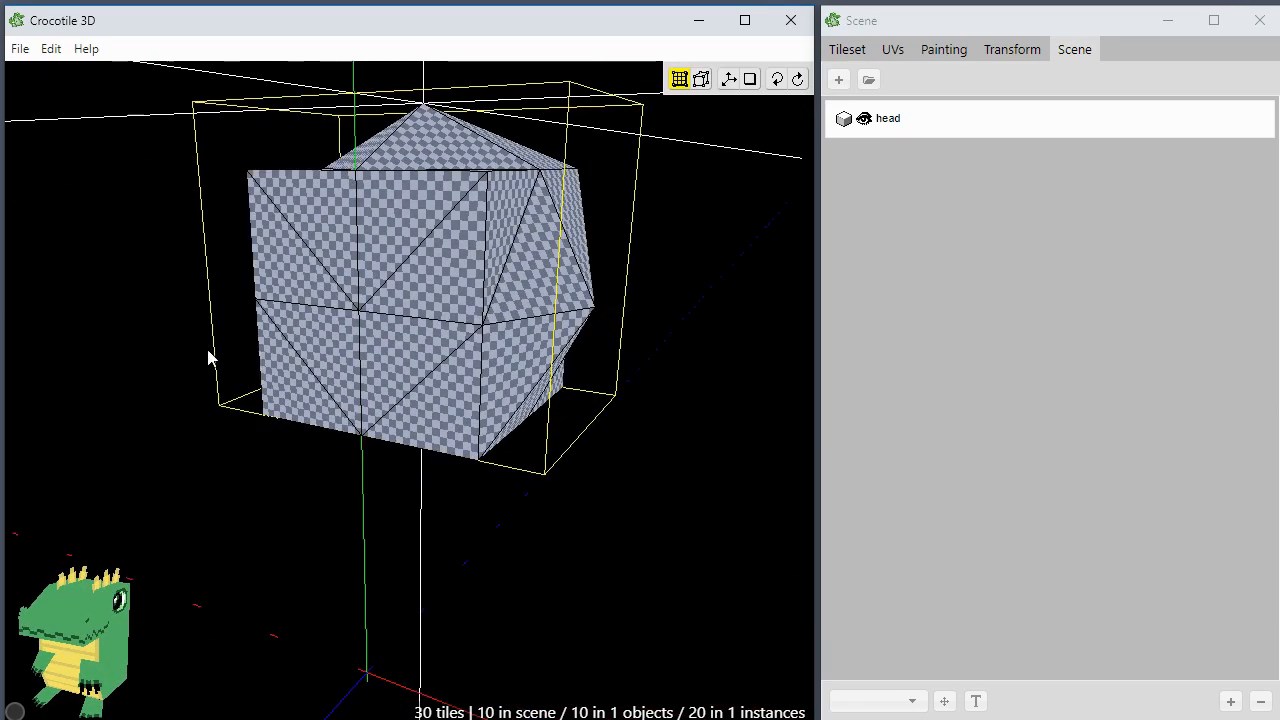
left_click_drag(231, 434, 398, 297)
key("space")
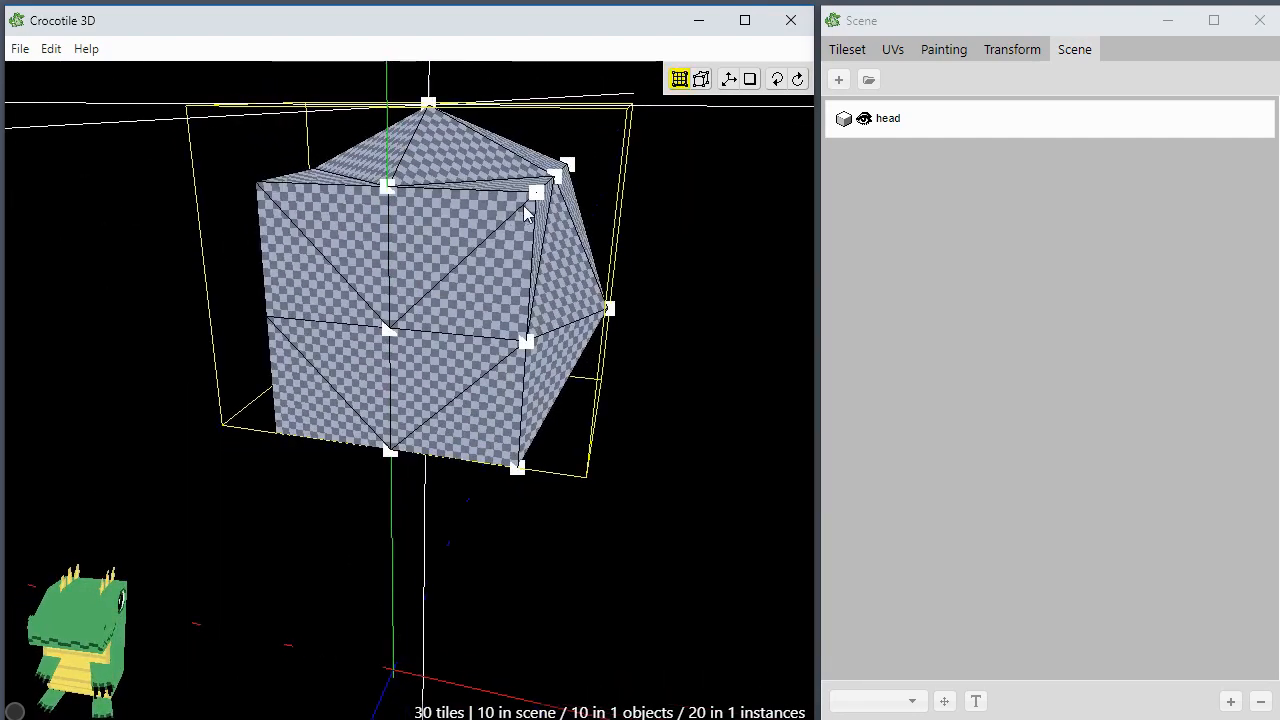
Step: Move the upper front corner vertex of the editable half inward and down to round the head
left_click(538, 193)
left_click_drag(538, 193, 503, 224)
left_click_drag(350, 420, 375, 412)
key("space")
scroll(484, 285, "up", 2)
key("space")
mouse_move(471, 357)
left_mouse_down()
mouse_move(350, 380)
mouse_move(455, 345)
left_mouse_up()
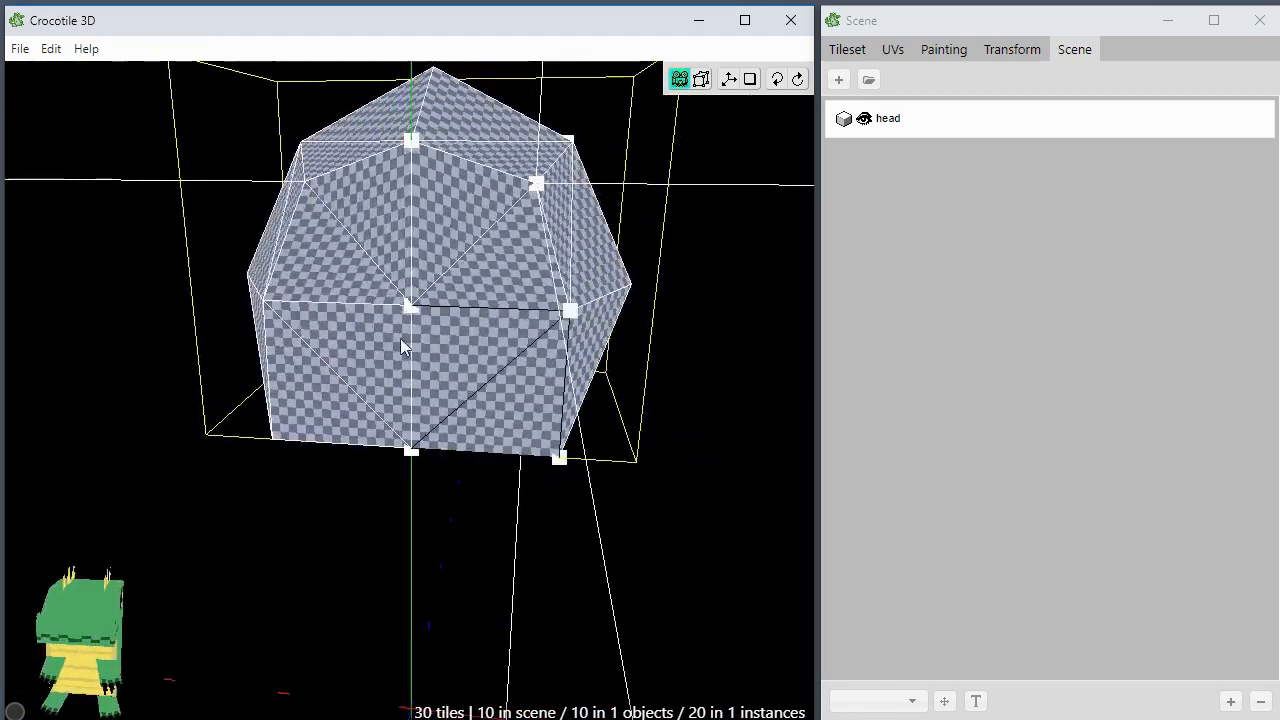
Step: Pull the centre vertex of the front wall three increments forward, away from the head
left_click(415, 301)
key("space")
key("s")
key("s")
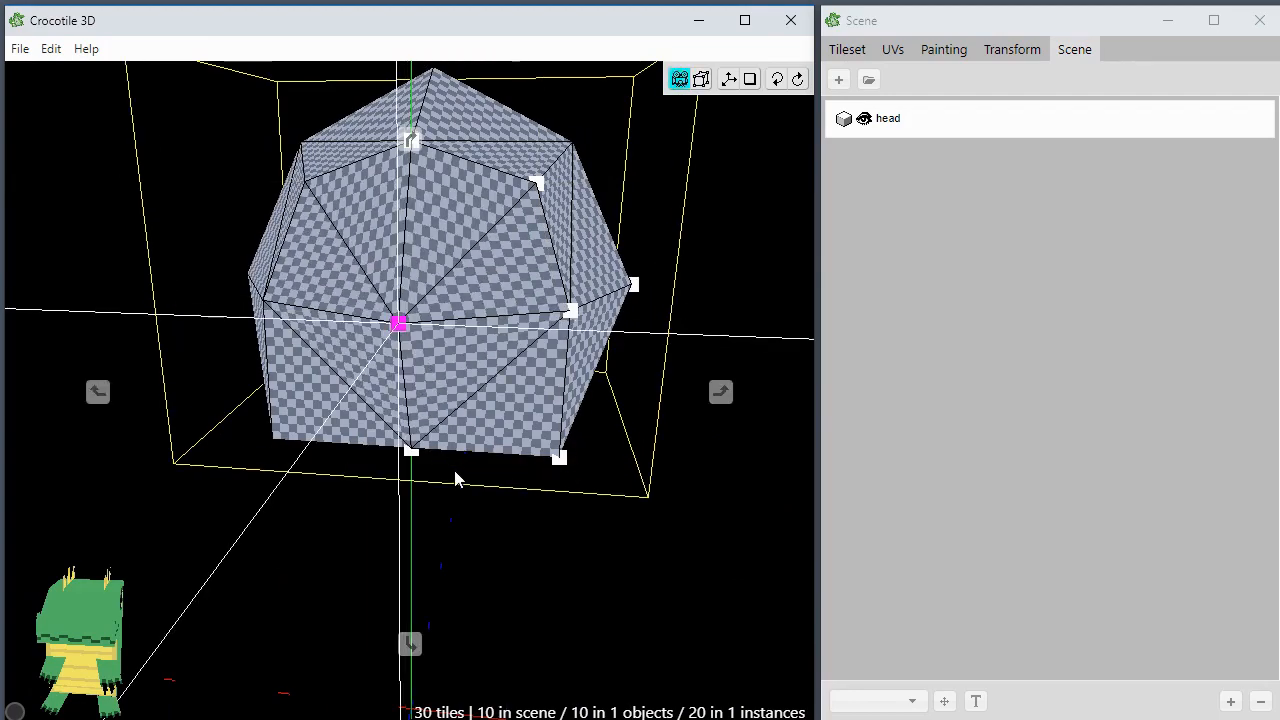
mouse_move(460, 505)
left_mouse_down()
mouse_move(352, 533)
mouse_move(350, 517)
mouse_move(450, 498)
left_mouse_up()
key("space")
left_click_drag(303, 478, 305, 503)
key("s")
left_click(305, 503)
key("space")
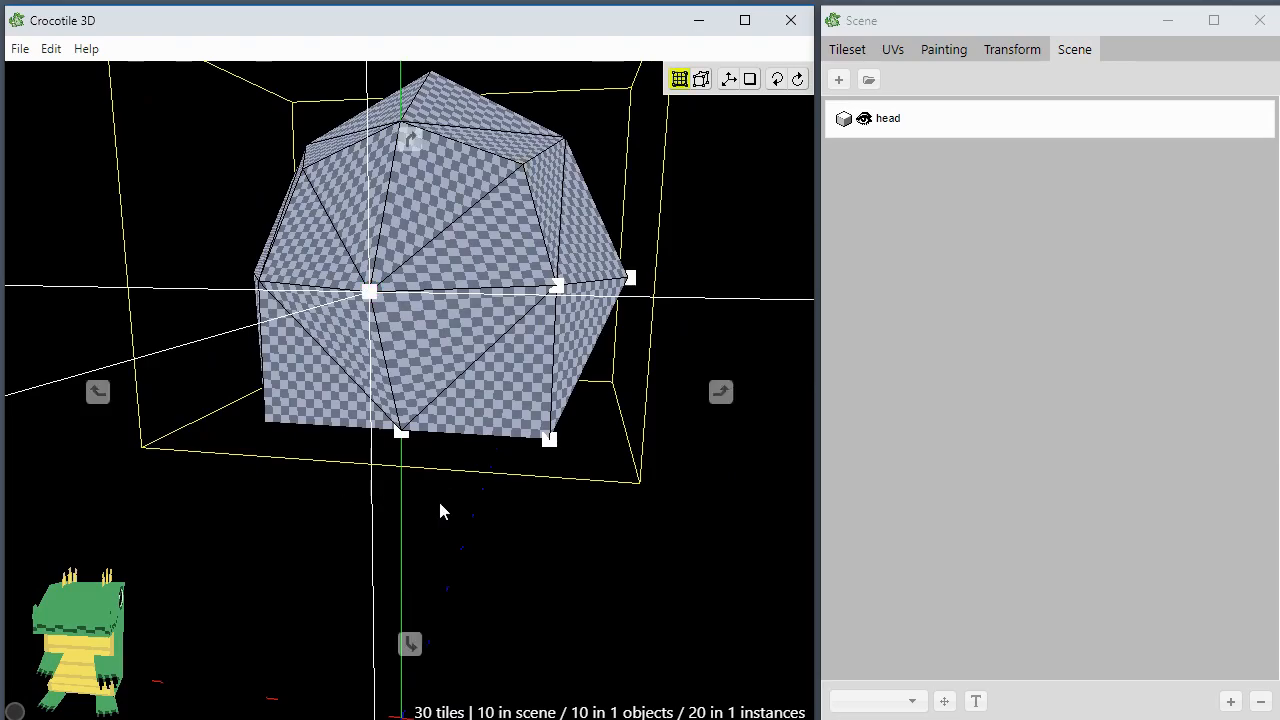
Step: Examine the reshaped head's mirrored vertices and triangle edges from the front, above and the side
left_click_drag(438, 498, 431, 402)
right_click_drag(431, 402, 461, 464)
left_click_drag(461, 464, 442, 266)
key("space")
key("space")
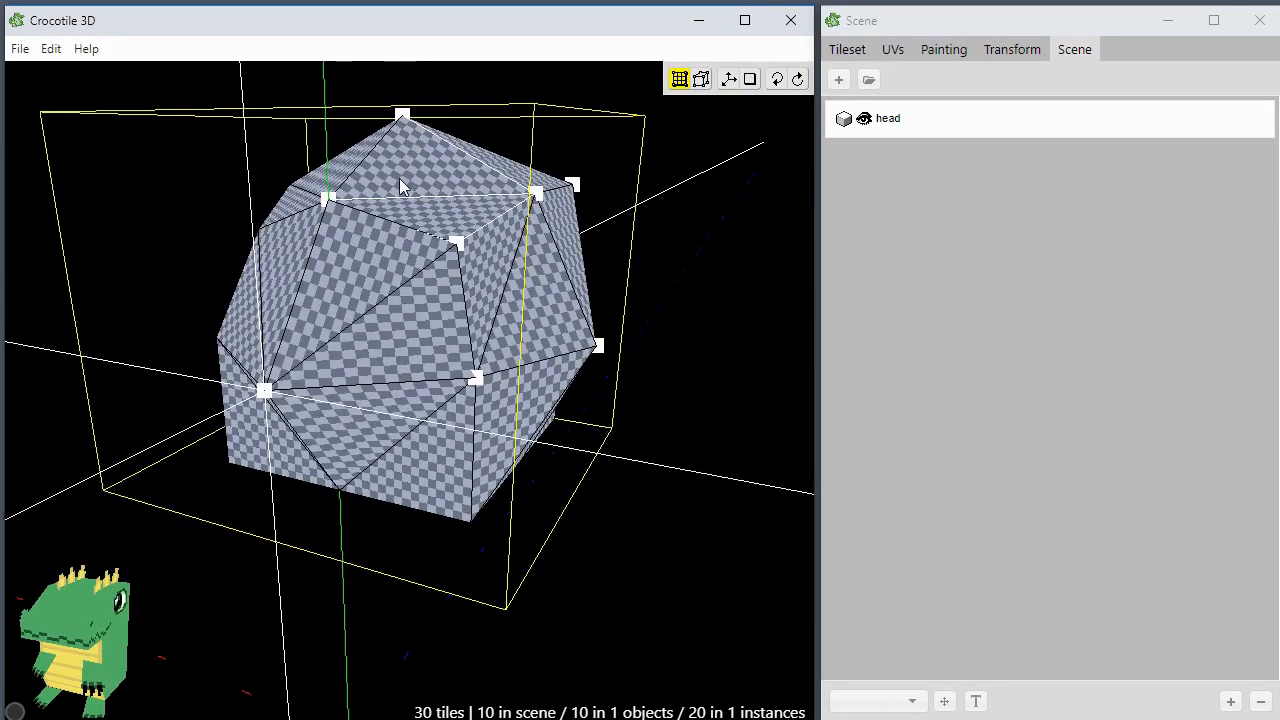
key("space")
left_click_drag(392, 296, 310, 352)
key("space")
key("space")
left_click(338, 345)
key("space")
right_click(354, 361)
key("space")
left_click_drag(218, 507, 200, 509)
right_click_drag(218, 507, 290, 476)
key("space")
scroll(218, 507, "up", 2)
key("space")
left_click_drag(210, 533, 321, 490)
key("space")
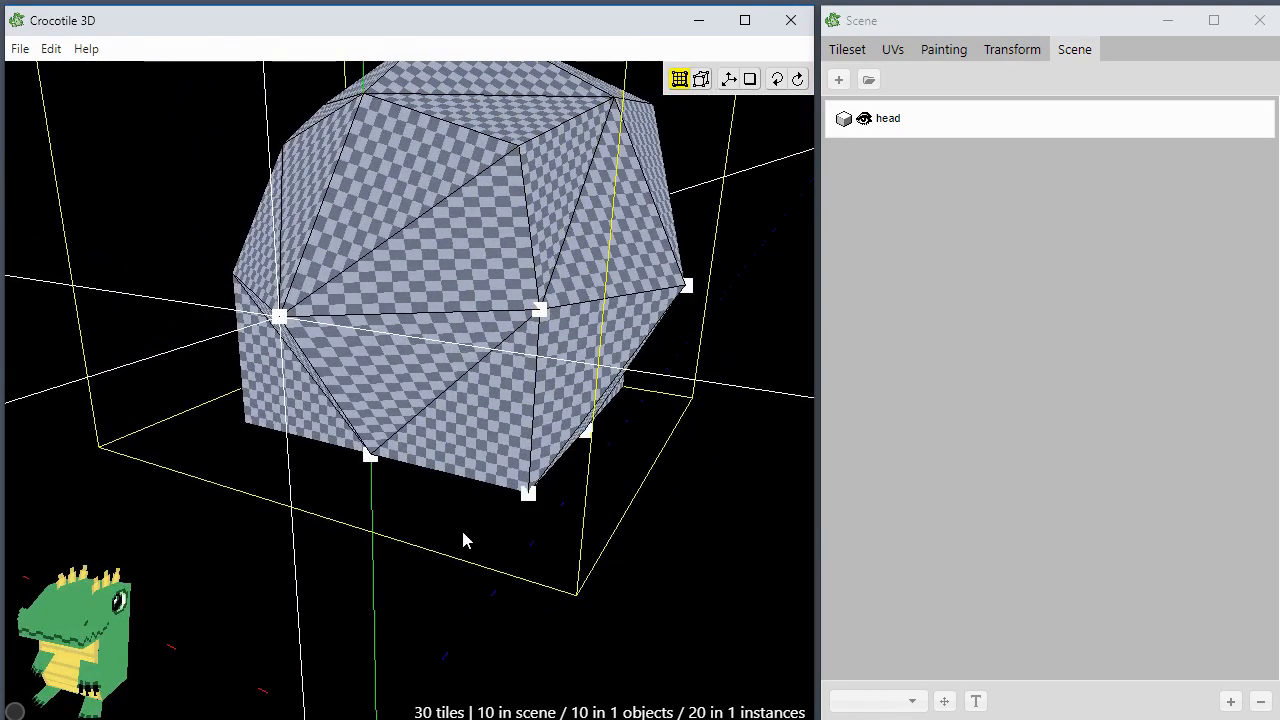
key("space")
left_click_drag(460, 528, 432, 543)
right_click_drag(432, 440, 430, 512)
key("space")
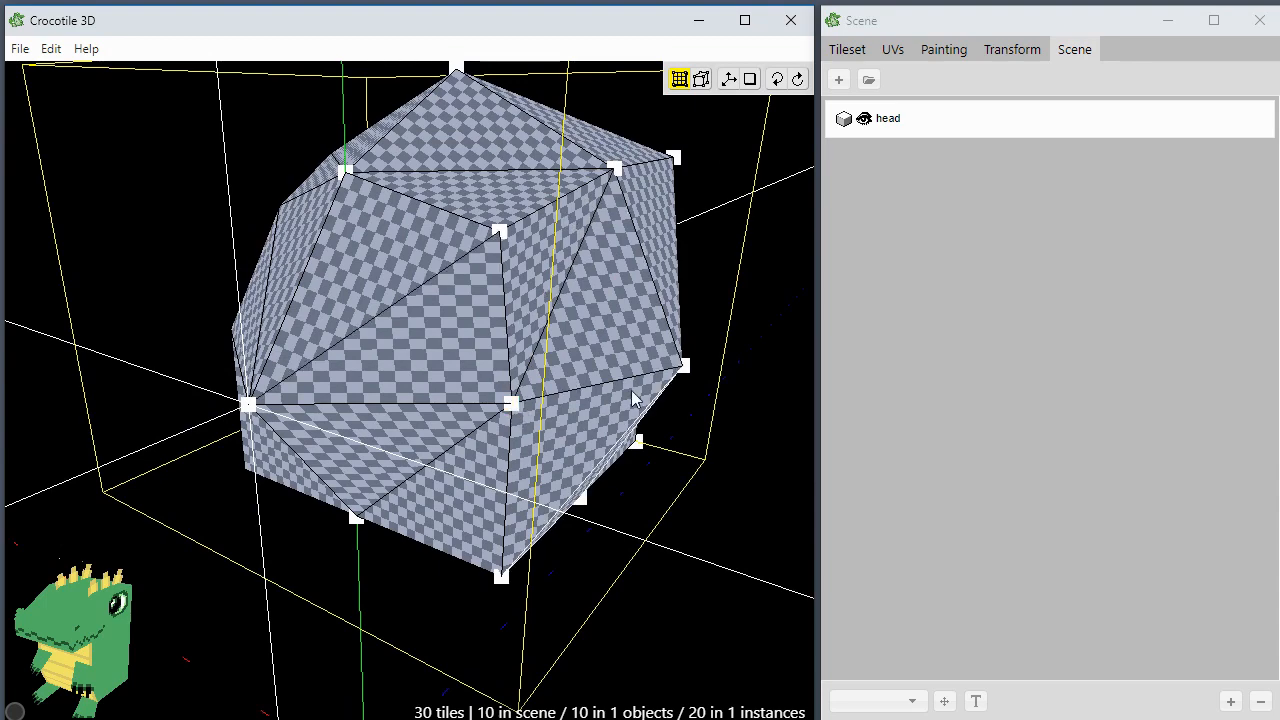
key("space")
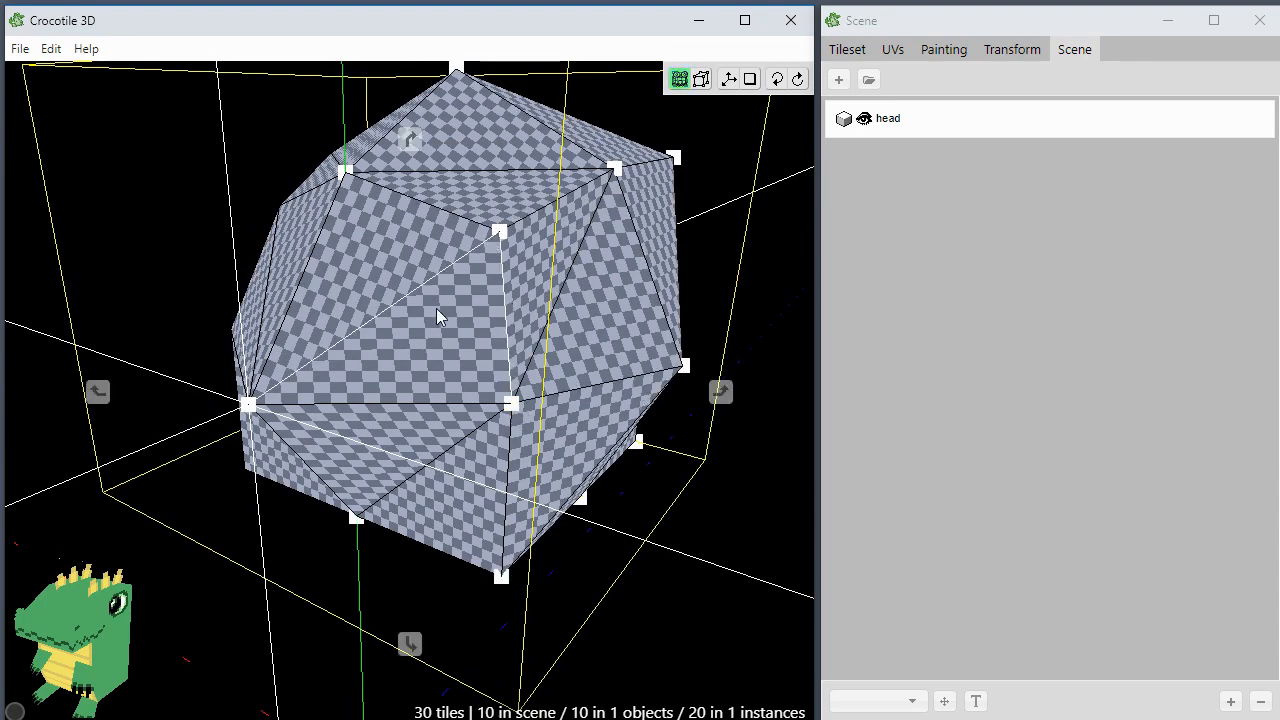
left_click_drag(497, 362, 406, 331)
key("space")
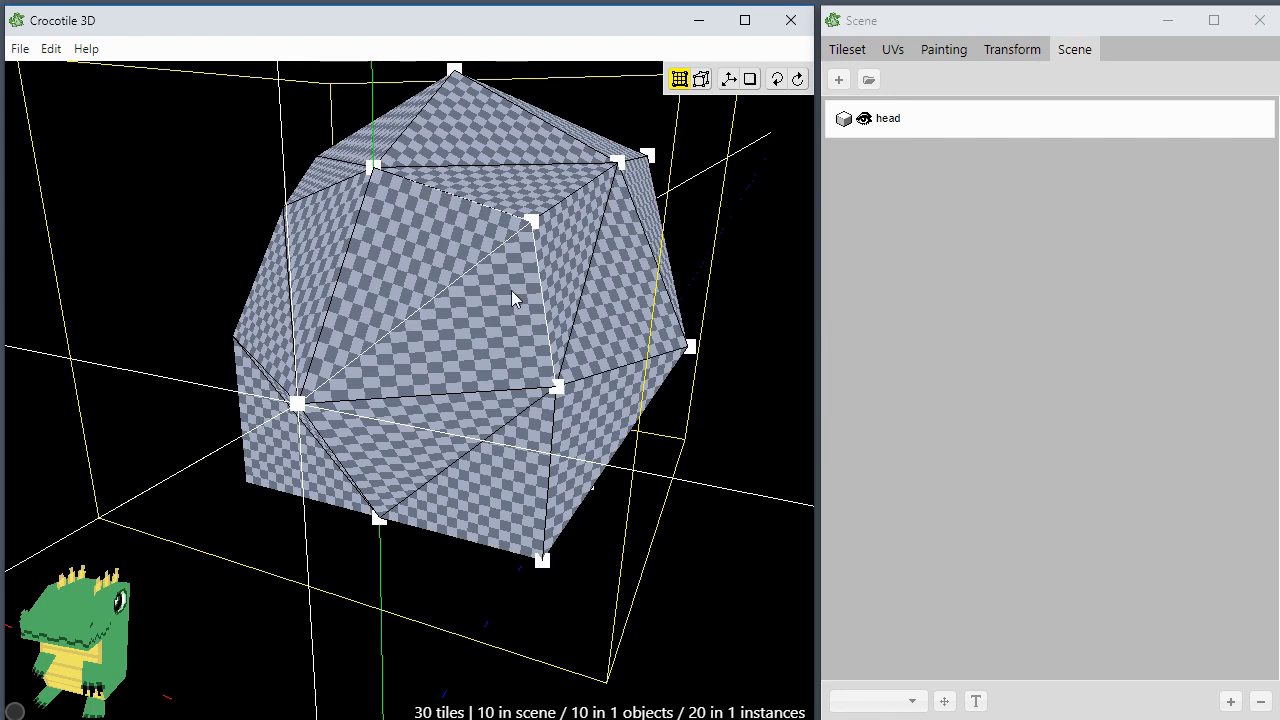
key("space")
left_click_drag(483, 359, 430, 382)
key("space")
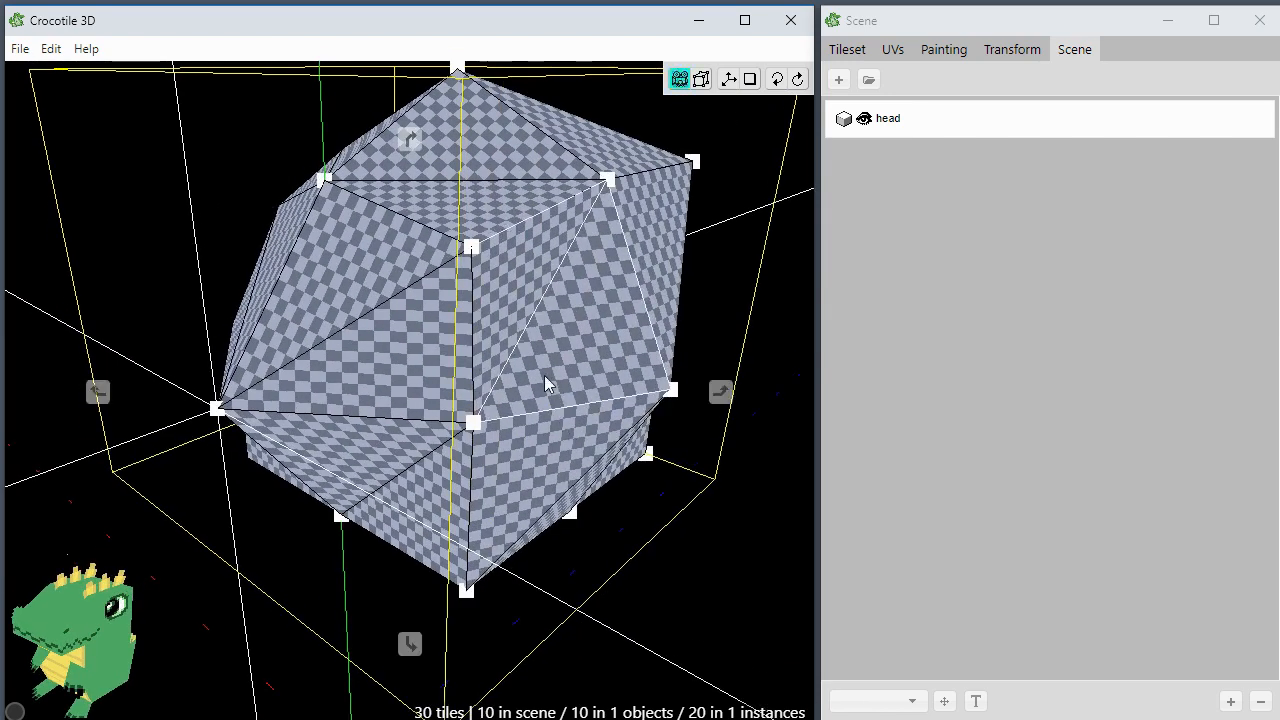
key("space")
left_click_drag(556, 436, 505, 412)
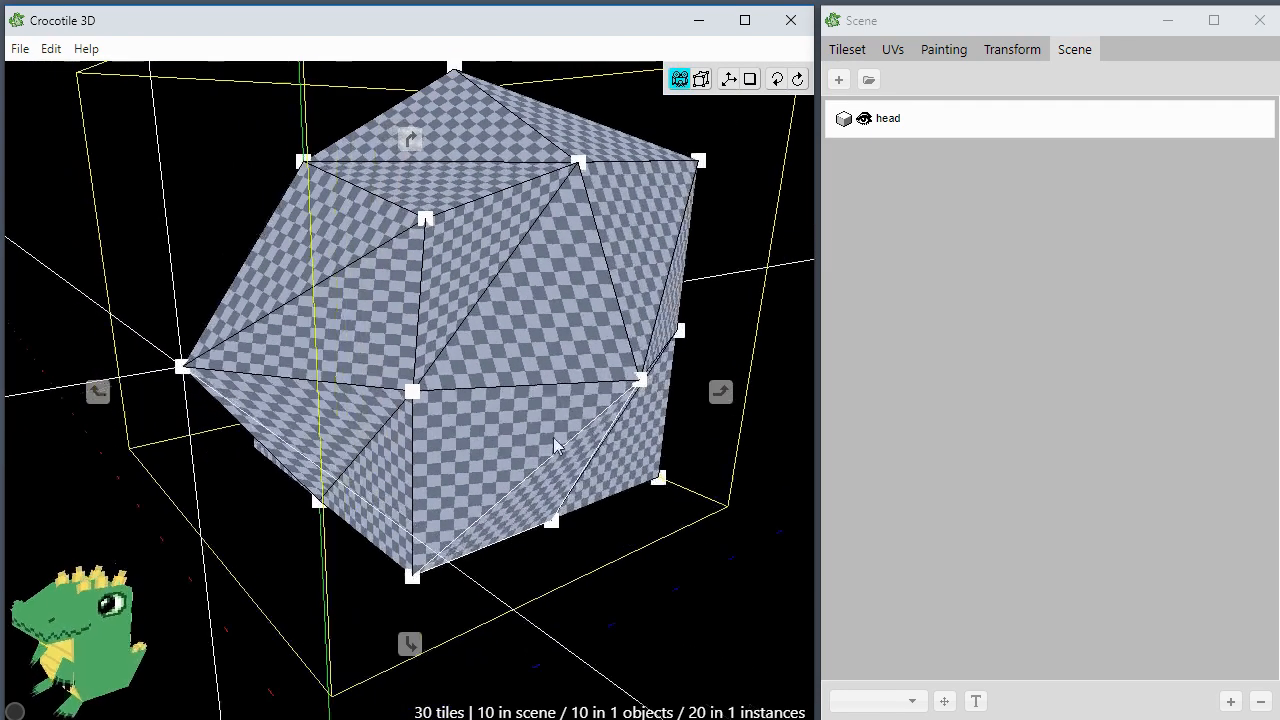
Step: Select the top, upper side and lower side faces of the head's editable half and start splitting them
key("space")
left_click(496, 300)
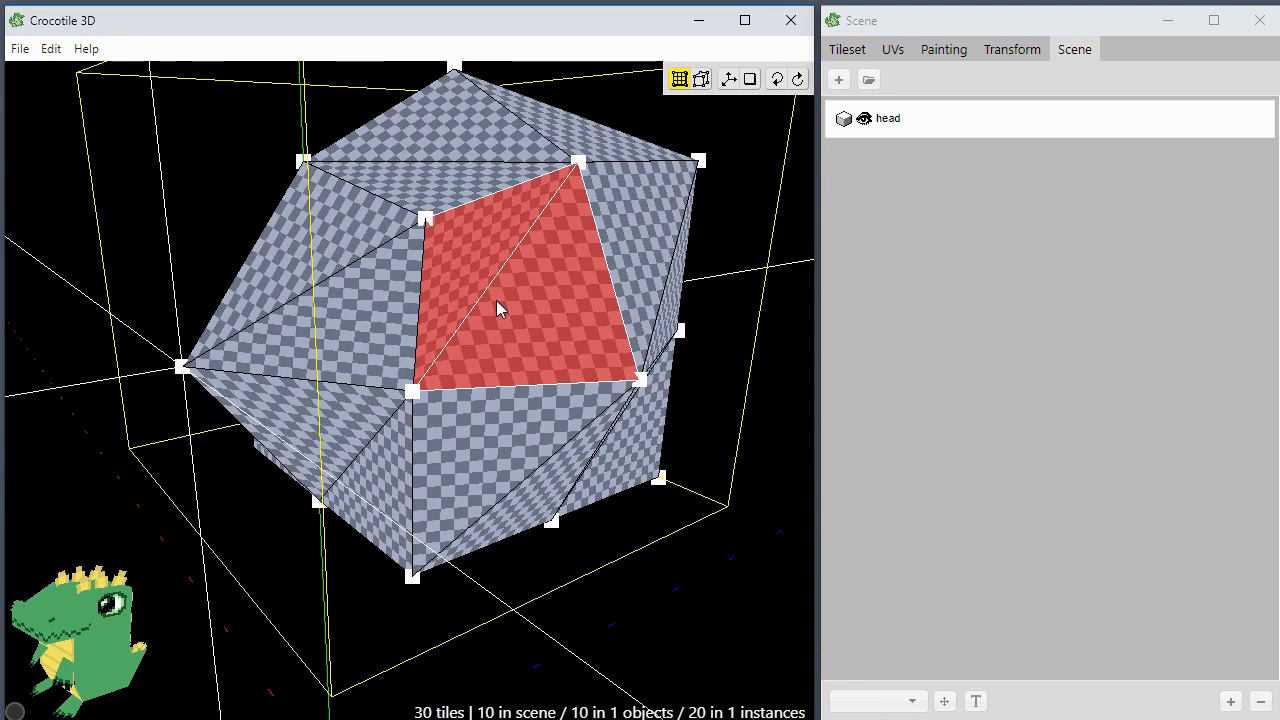
left_click(466, 189, "shift")
left_click(493, 487, "shift")
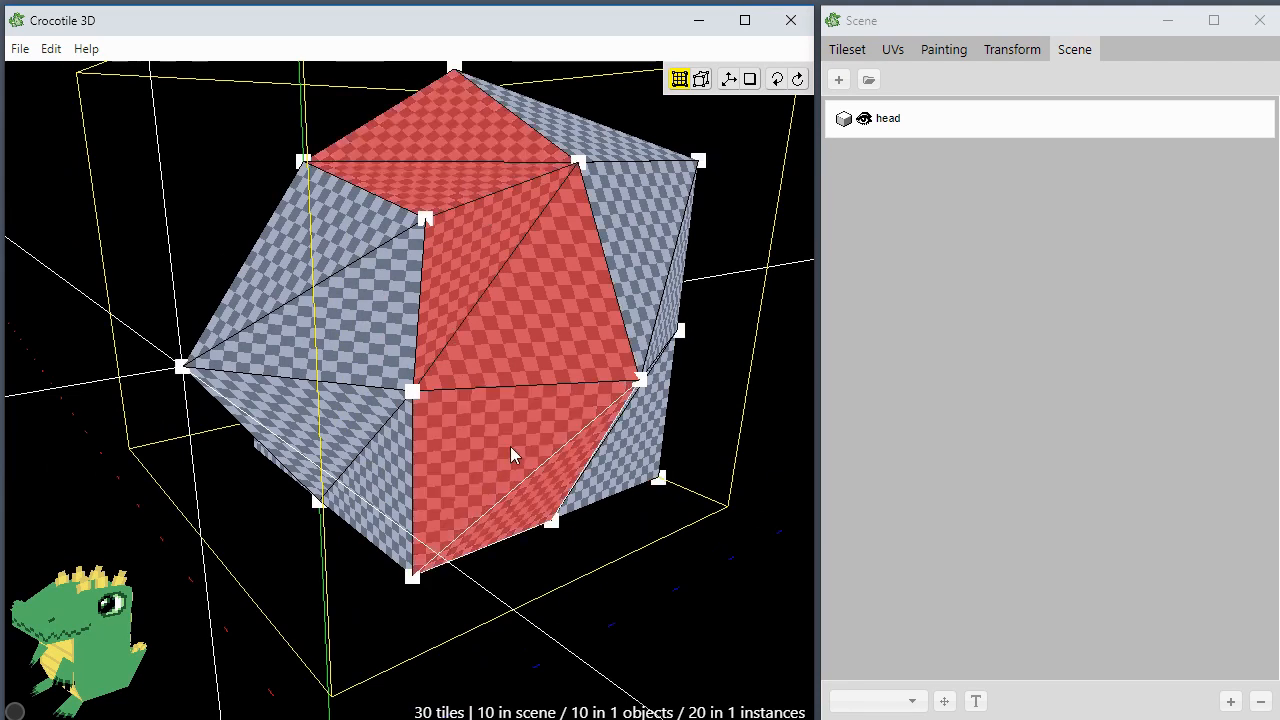
key("k")
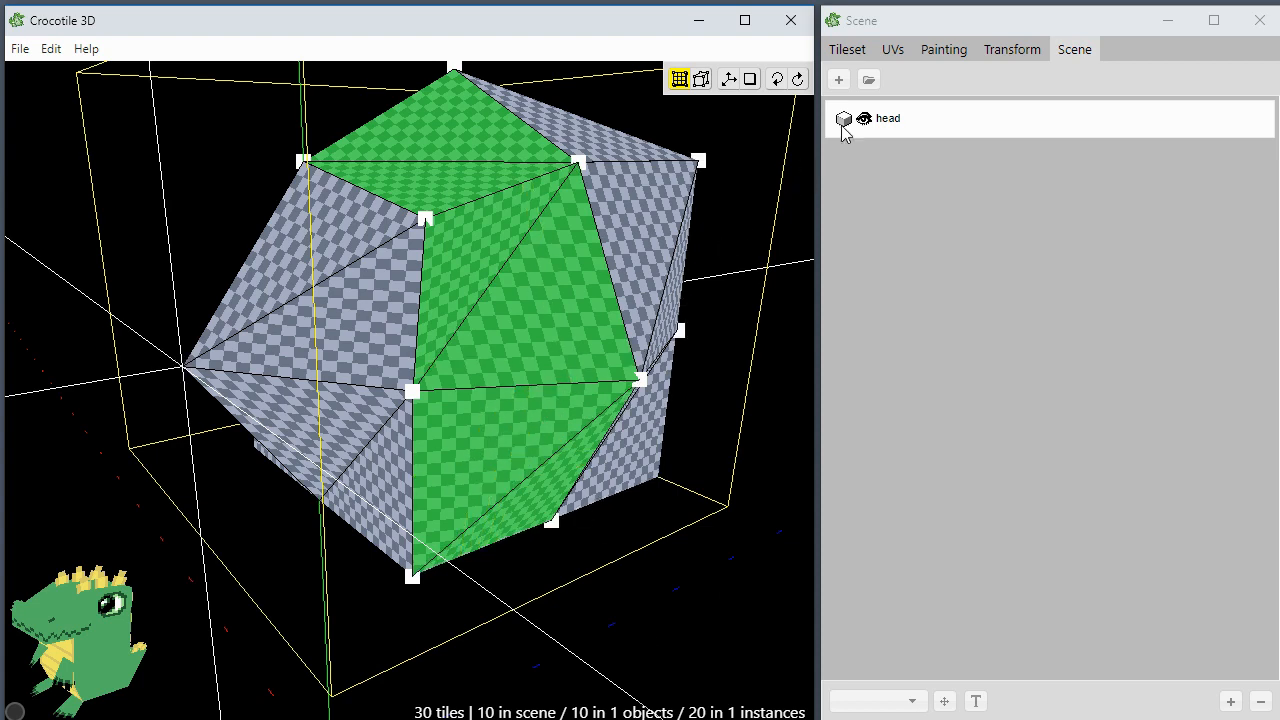
Step: Split the head's upper side face down its middle, from its top edge to its bottom edge
left_click(860, 55)
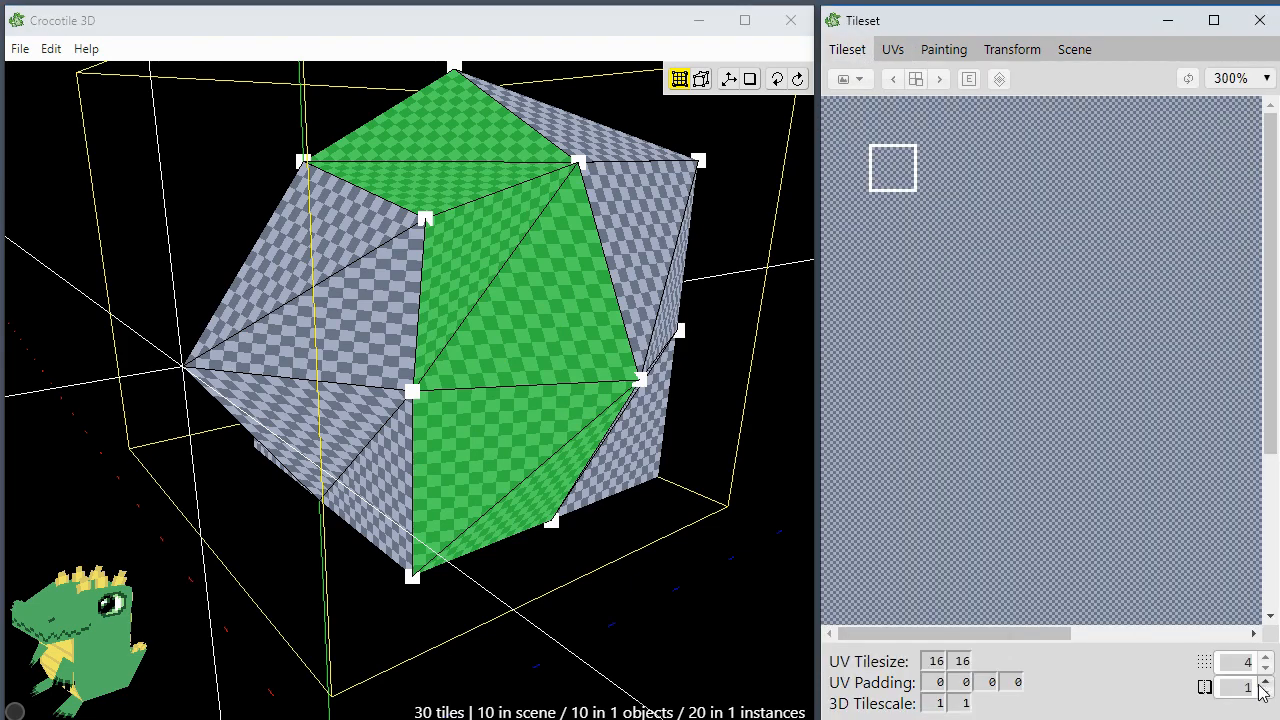
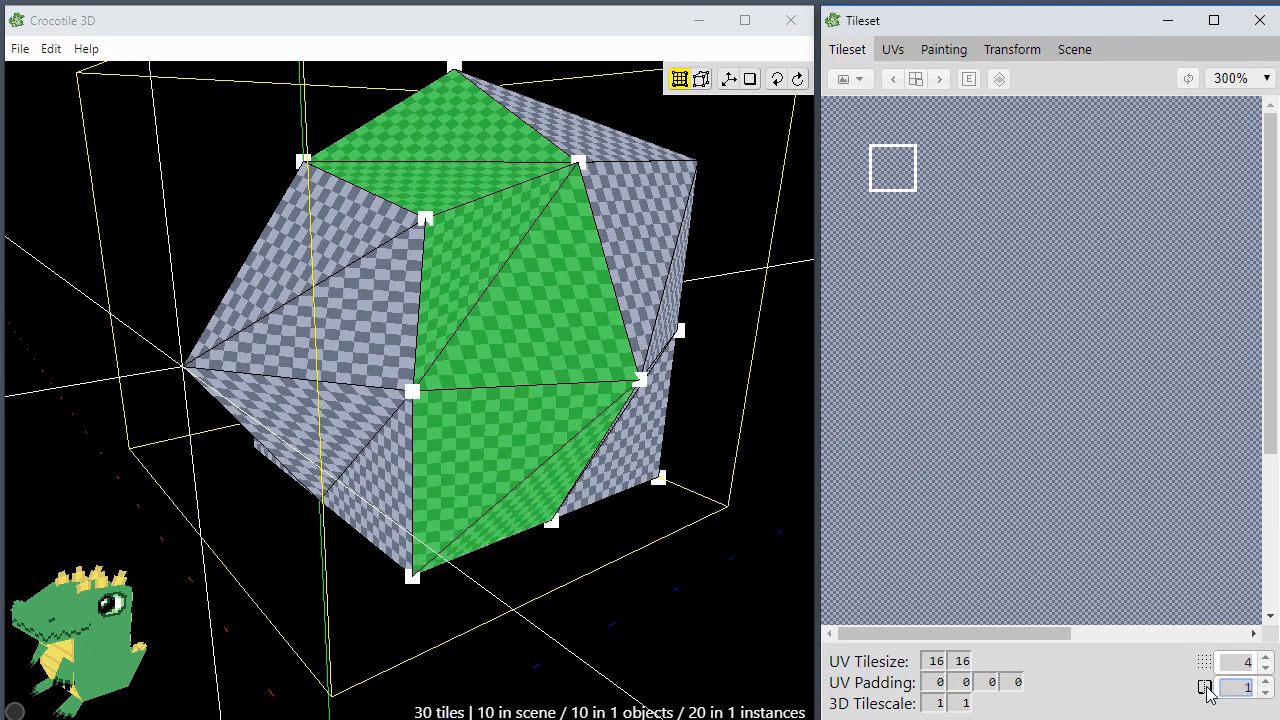
left_click(594, 646)
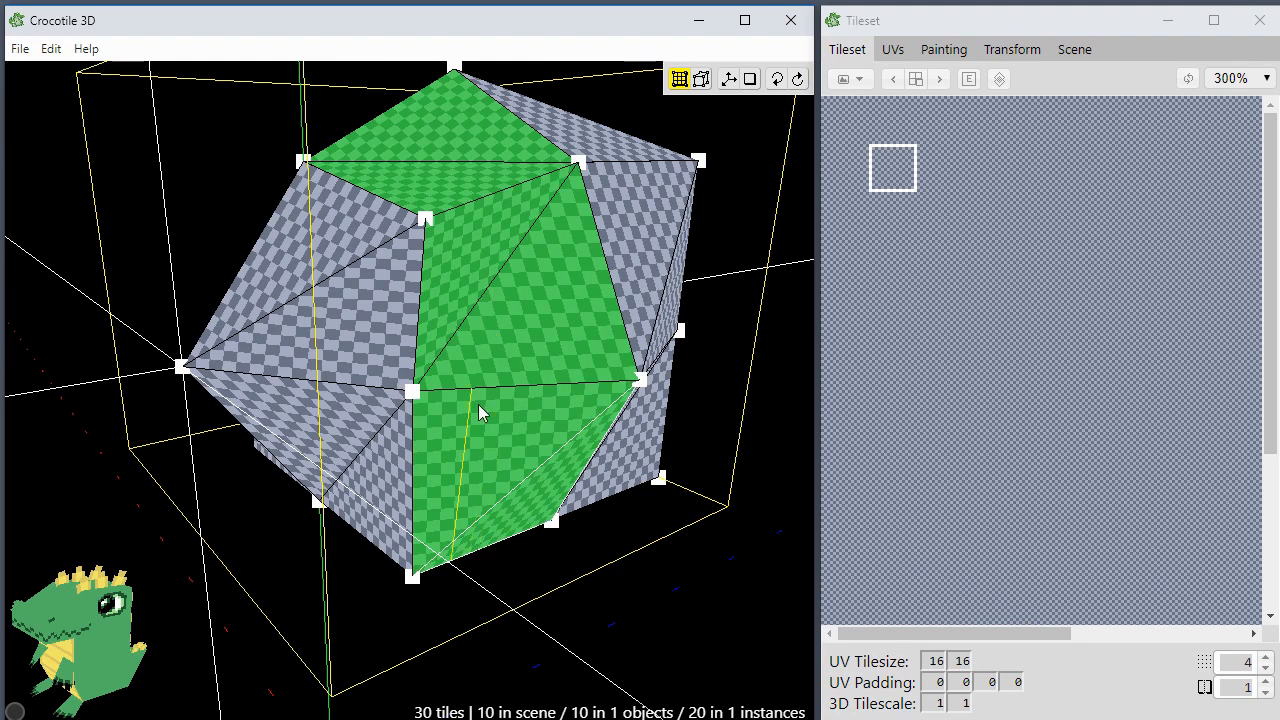
right_click(519, 317)
mouse_move(555, 390)
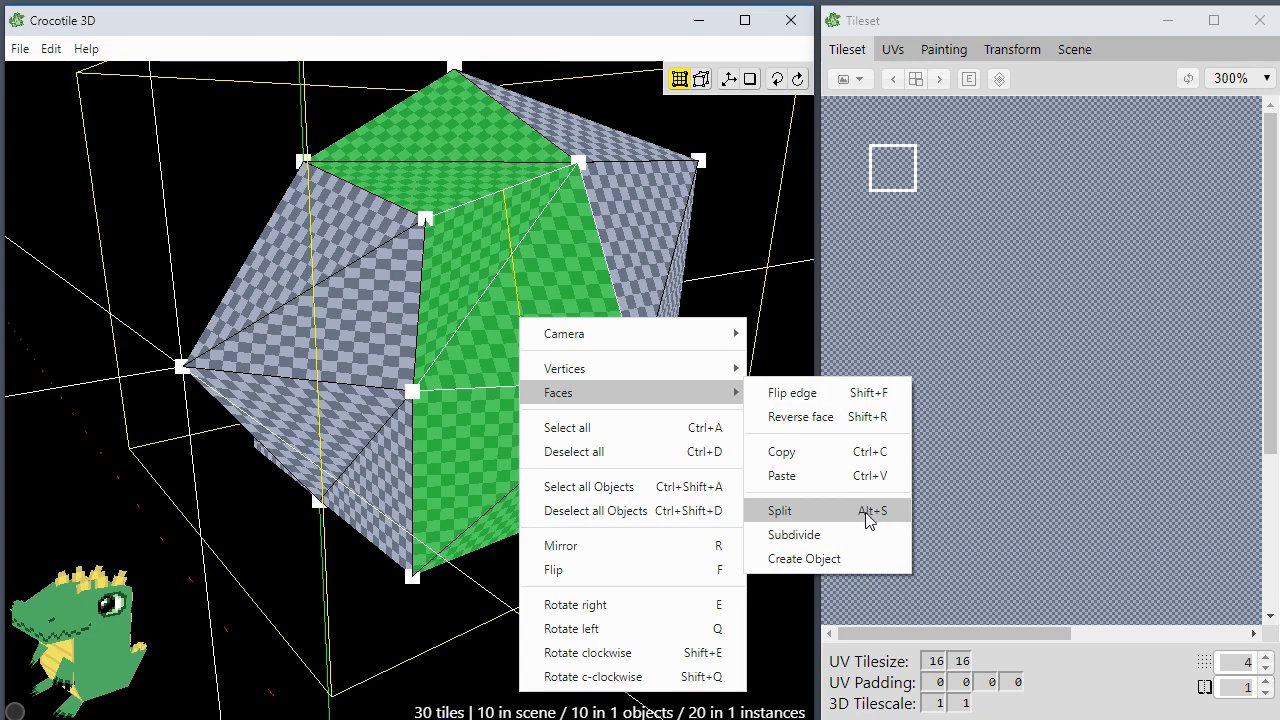
left_click(781, 515)
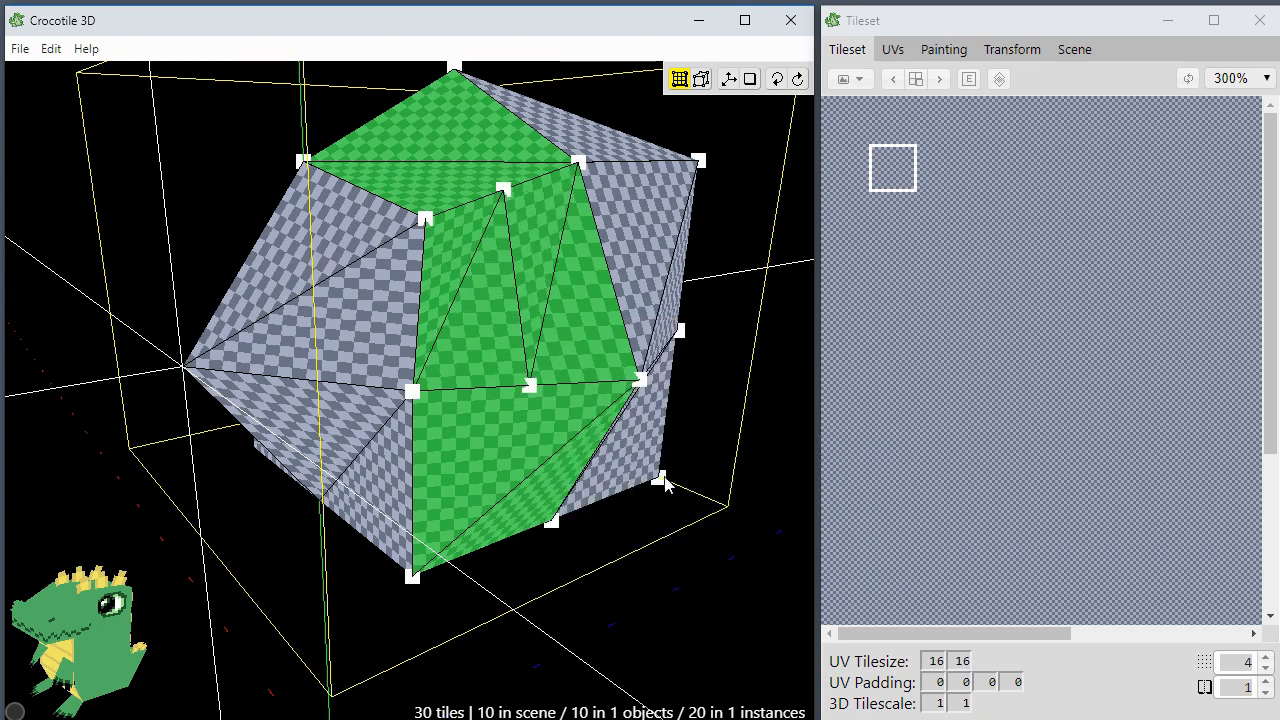
Step: Continue the split across the top face and the lower side face, and clear the face selection
right_click_drag(575, 289, 416, 268)
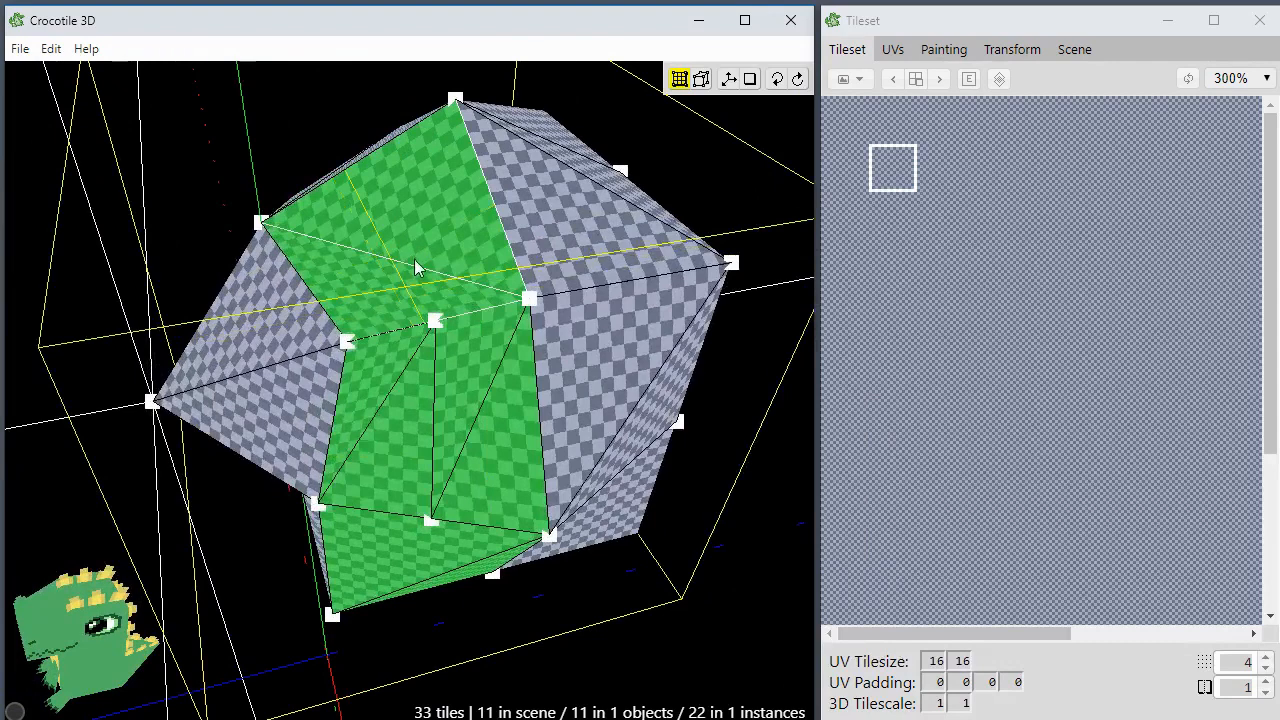
right_click(432, 318)
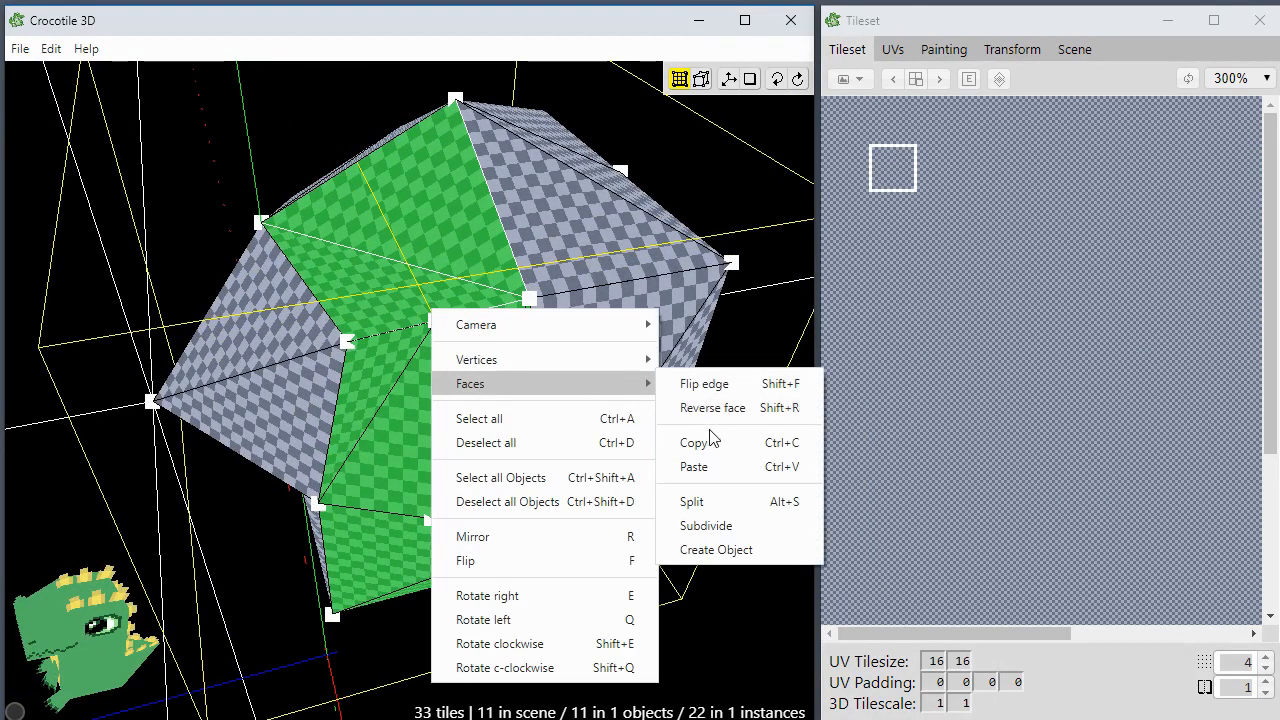
left_click(710, 500)
right_click_drag(632, 650, 461, 398)
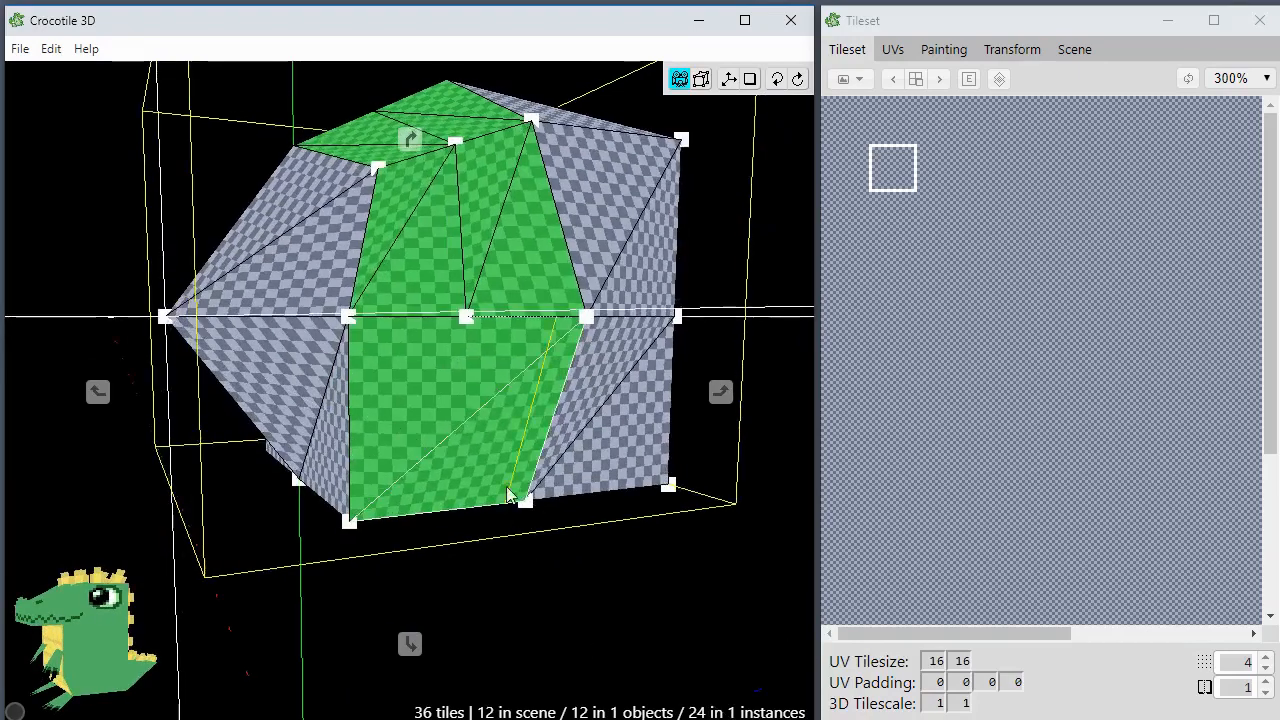
left_click(463, 366)
right_click_drag(443, 550, 570, 635)
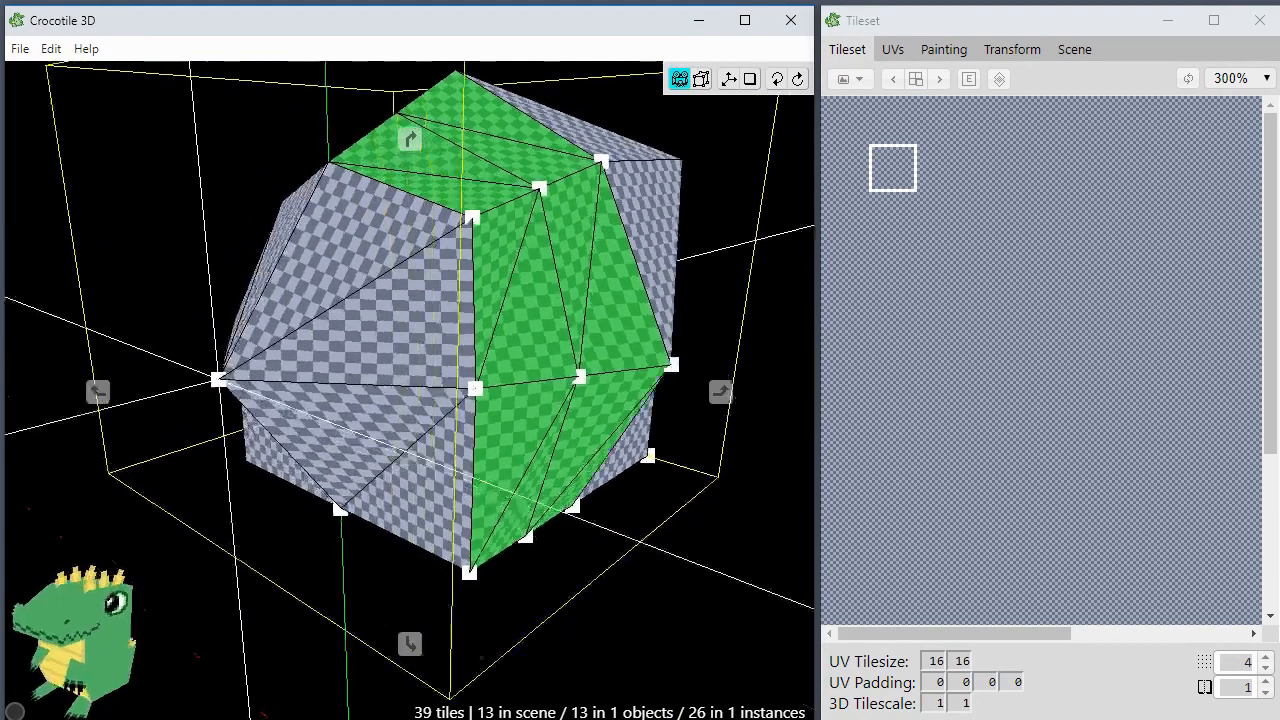
right_click_drag(210, 400, 486, 336)
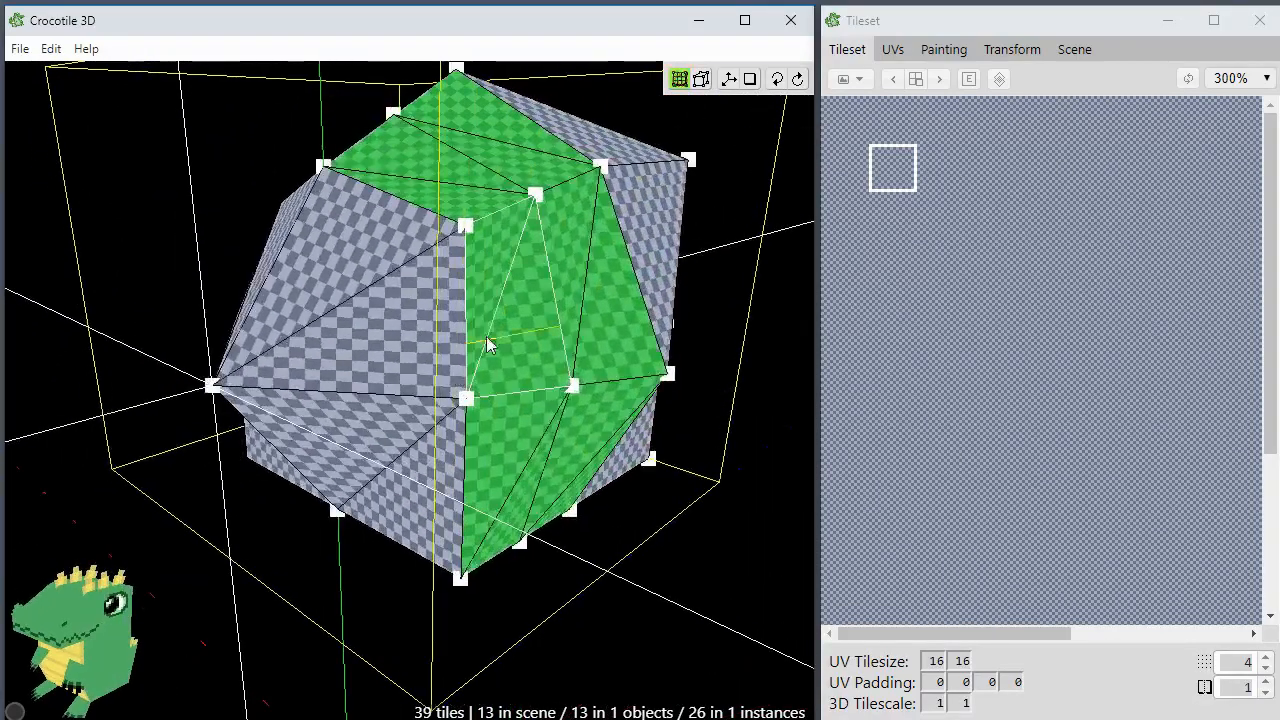
key("Escape")
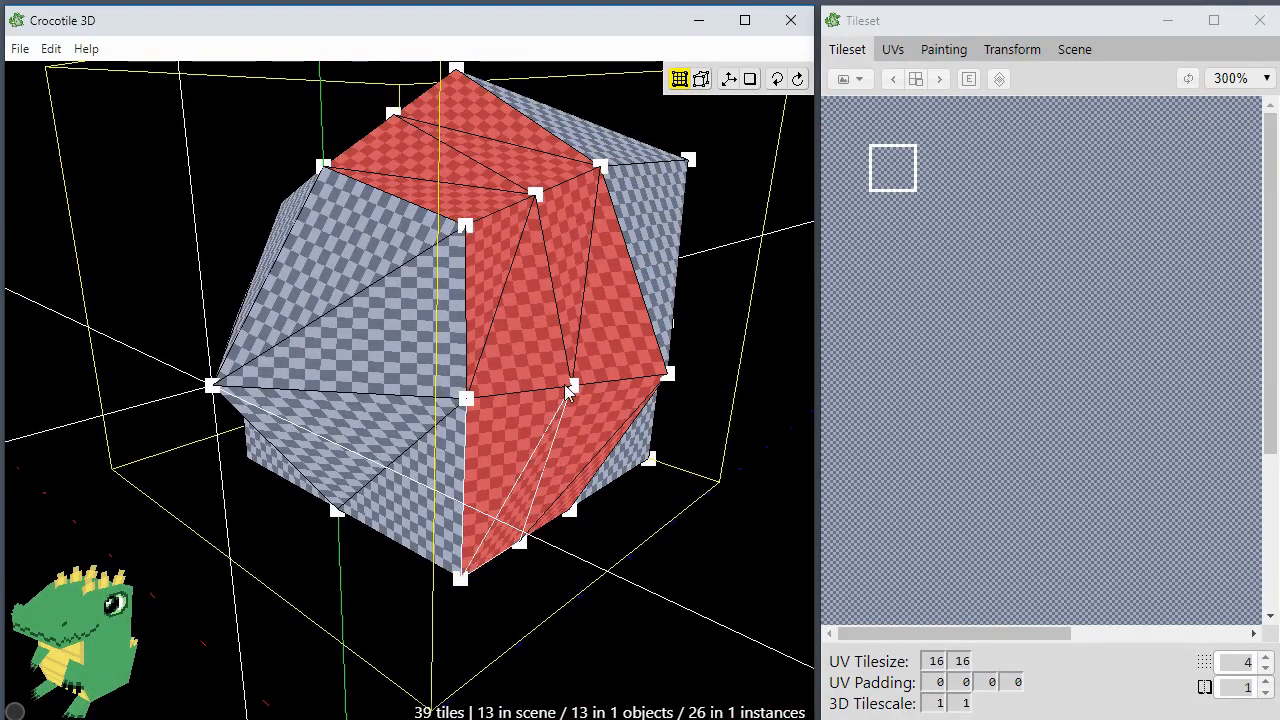
key("Escape")
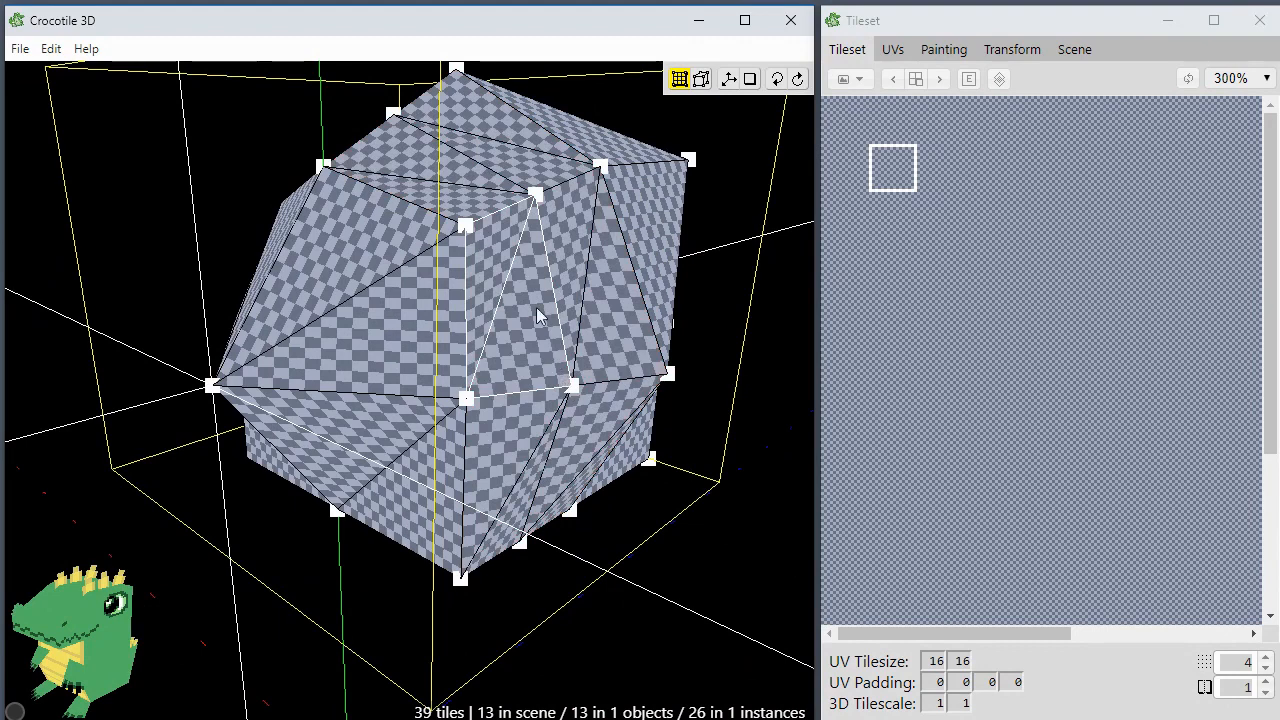
Step: Move the upper front corner vertex of the editable half forward by one increment
left_click(535, 193)
left_click(571, 385, "shift")
middle_click_drag(590, 476, 466, 524)
key("s")
left_click(467, 522)
left_click(449, 225)
middle_click_drag(449, 225, 433, 336)
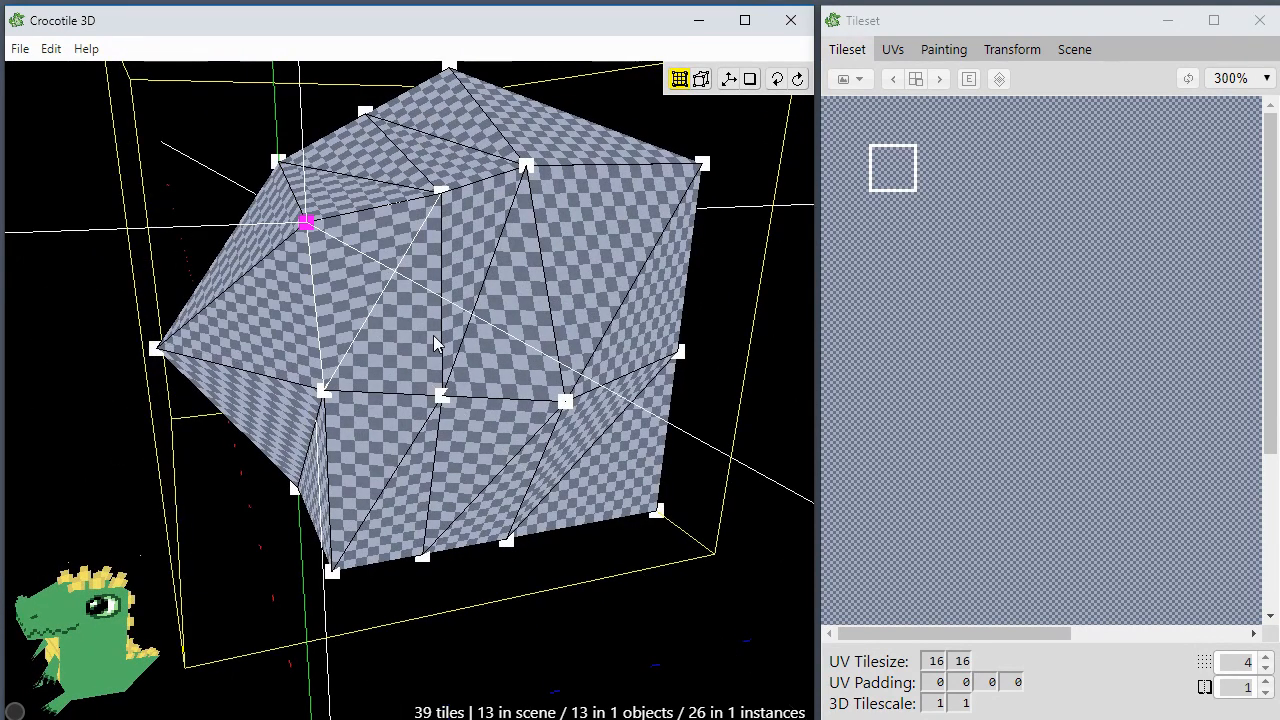
Step: Set the movement increment to 1 and lower the upper front corner vertex with finer steps
double_click(1238, 666)
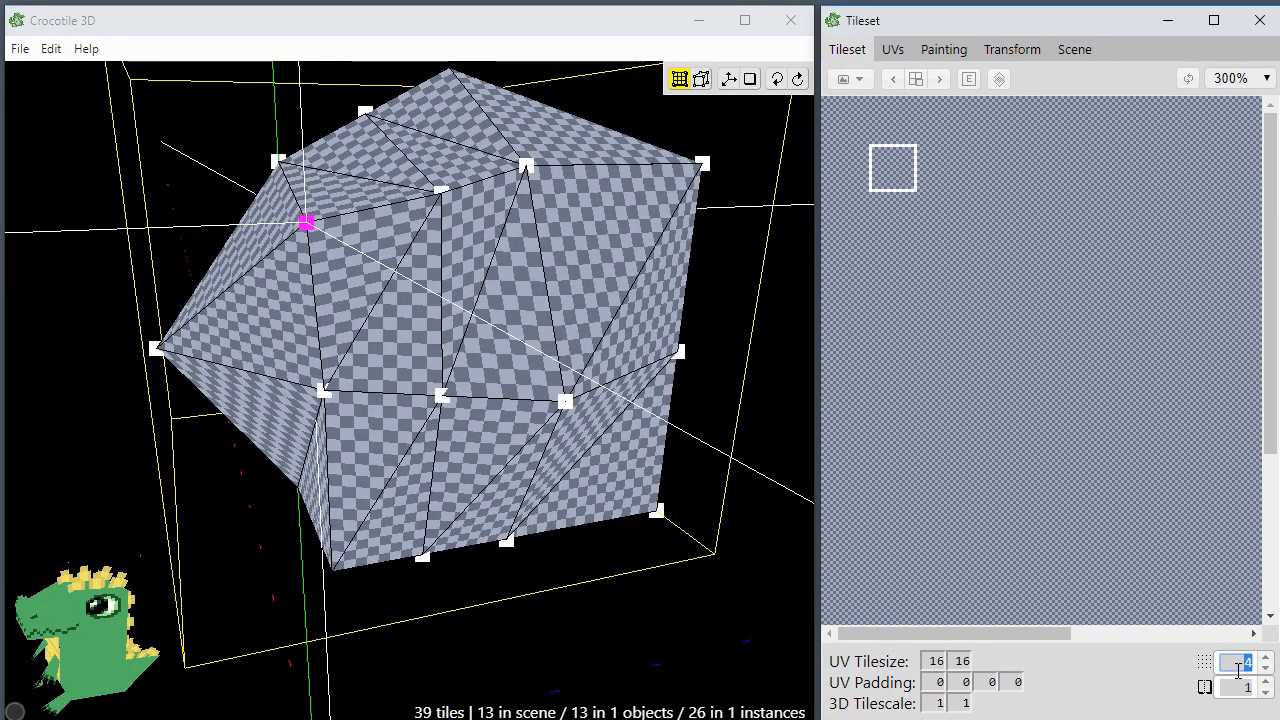
left_click(612, 643)
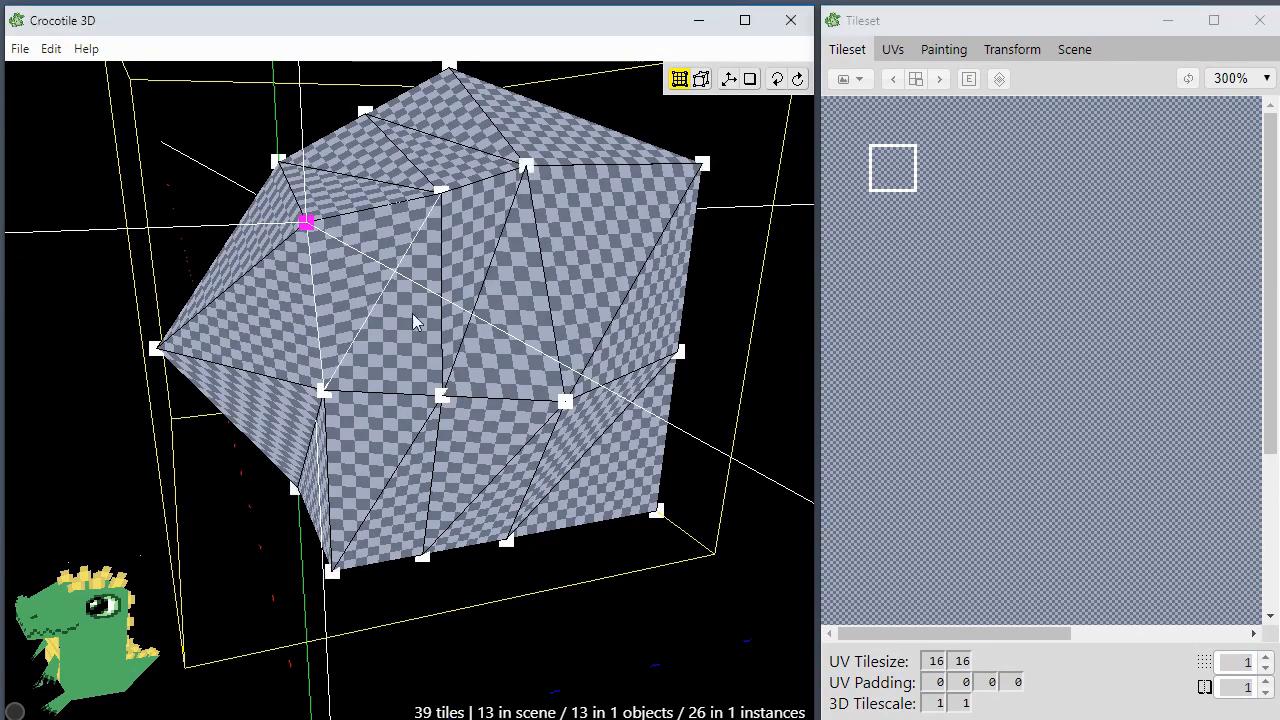
key("s")
key("space")
left_click_drag(306, 315, 440, 335)
key("s")
key("a")
key("d")
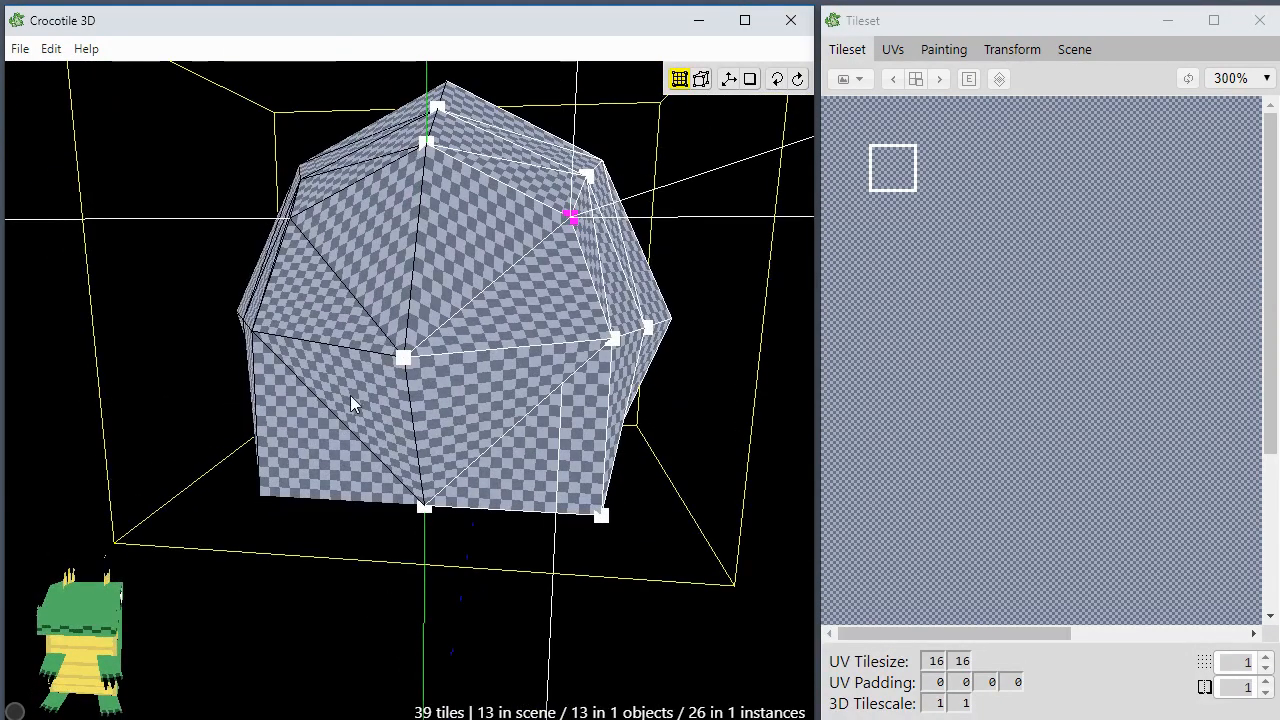
Step: Nudge the upper front corner vertex inward and down while viewing the head from the front
key("space")
left_click_drag(352, 396, 407, 419)
key("a")
key("space")
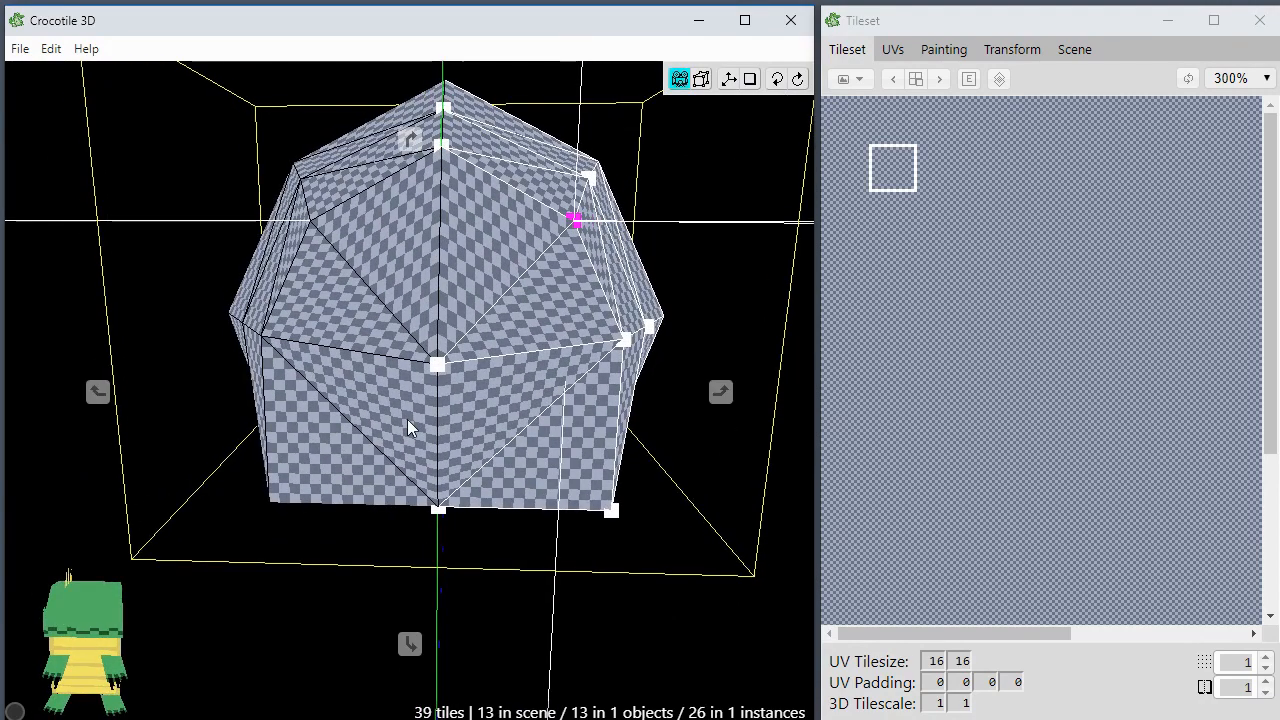
key("a")
key("s")
Step: Select the new upper middle vertex on the head's side and move it forward to even out the curve
key("space")
left_click_drag(412, 437, 325, 435)
key("Tab")
left_click(456, 157)
left_click(456, 157)
key("space")
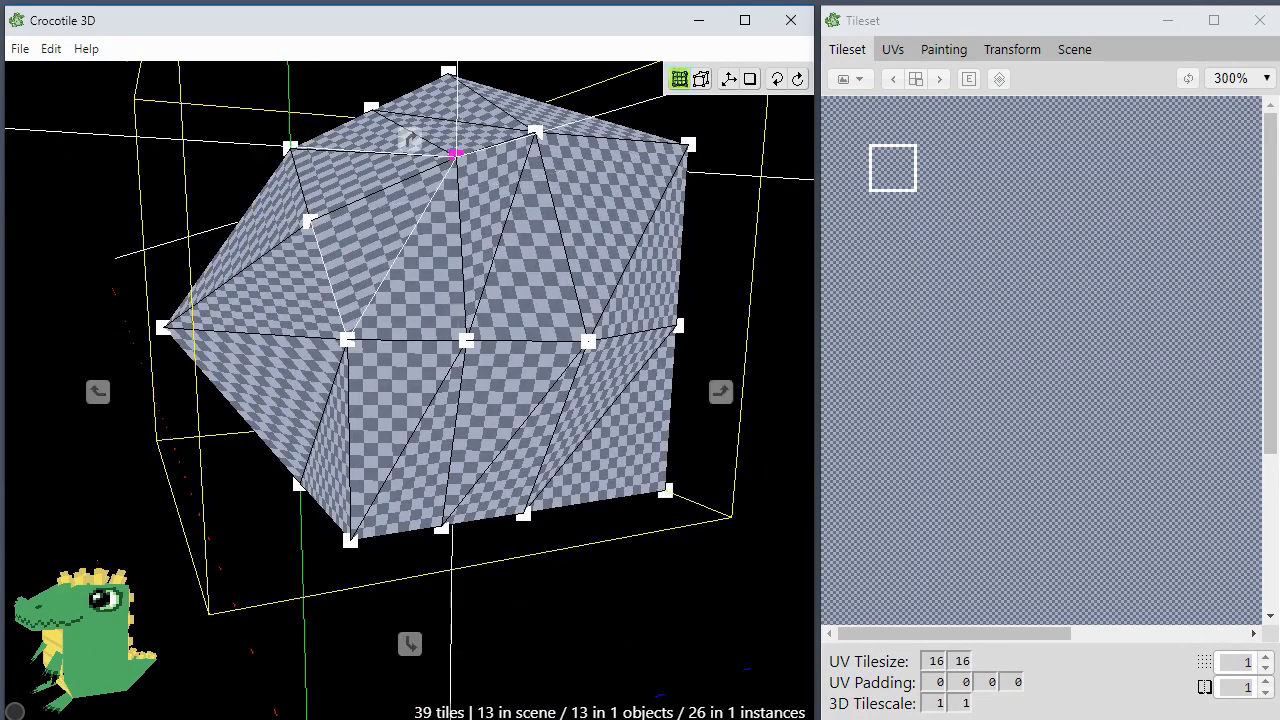
left_click_drag(508, 300, 443, 311)
key("a")
left_click(338, 255)
key("space")
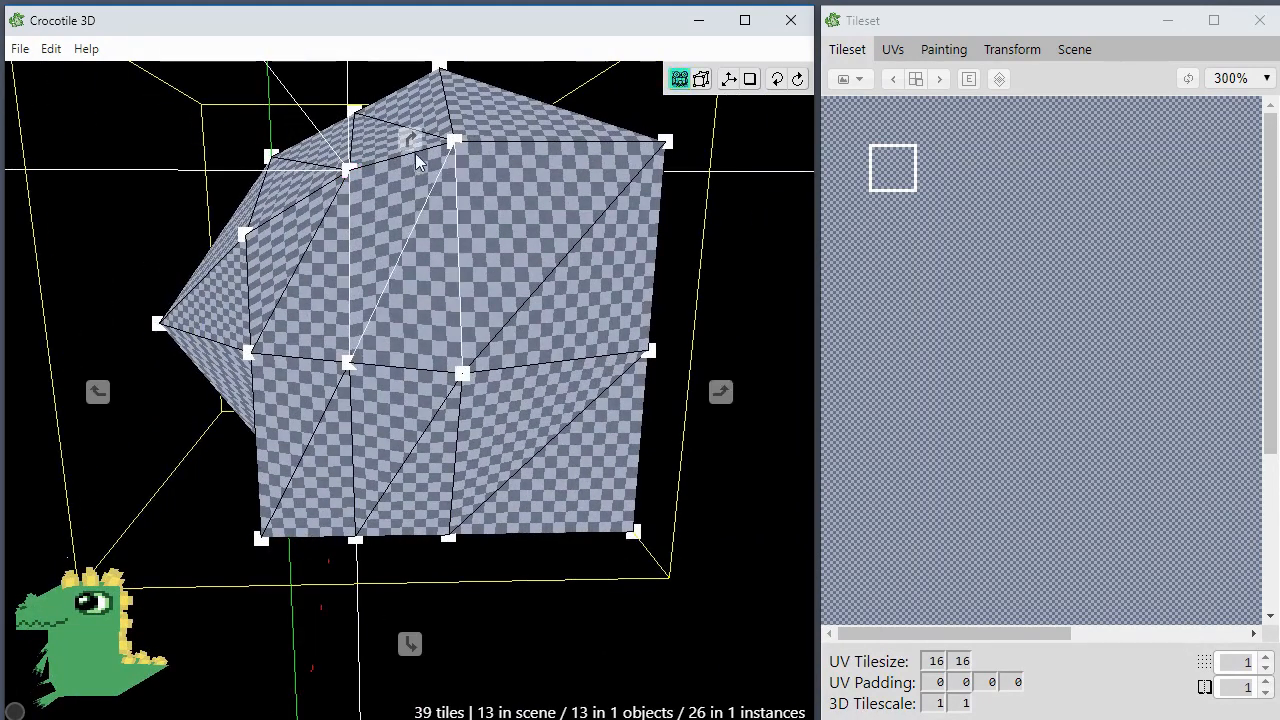
Step: Nudge the upper middle side vertex one more increment toward the front of the head
key("space")
left_click_drag(310, 252, 418, 280)
key("space")
left_click_drag(510, 250, 328, 222)
key("space")
key("space")
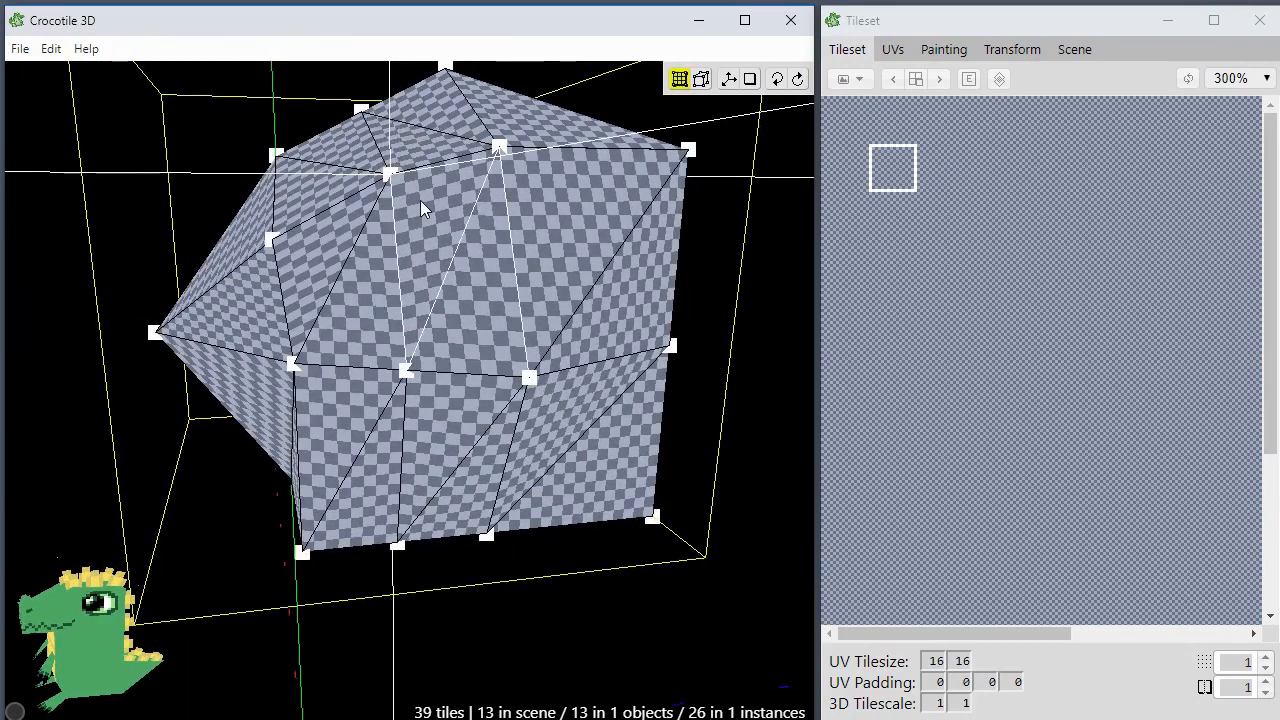
left_click(391, 174)
key("a")
left_click(433, 249)
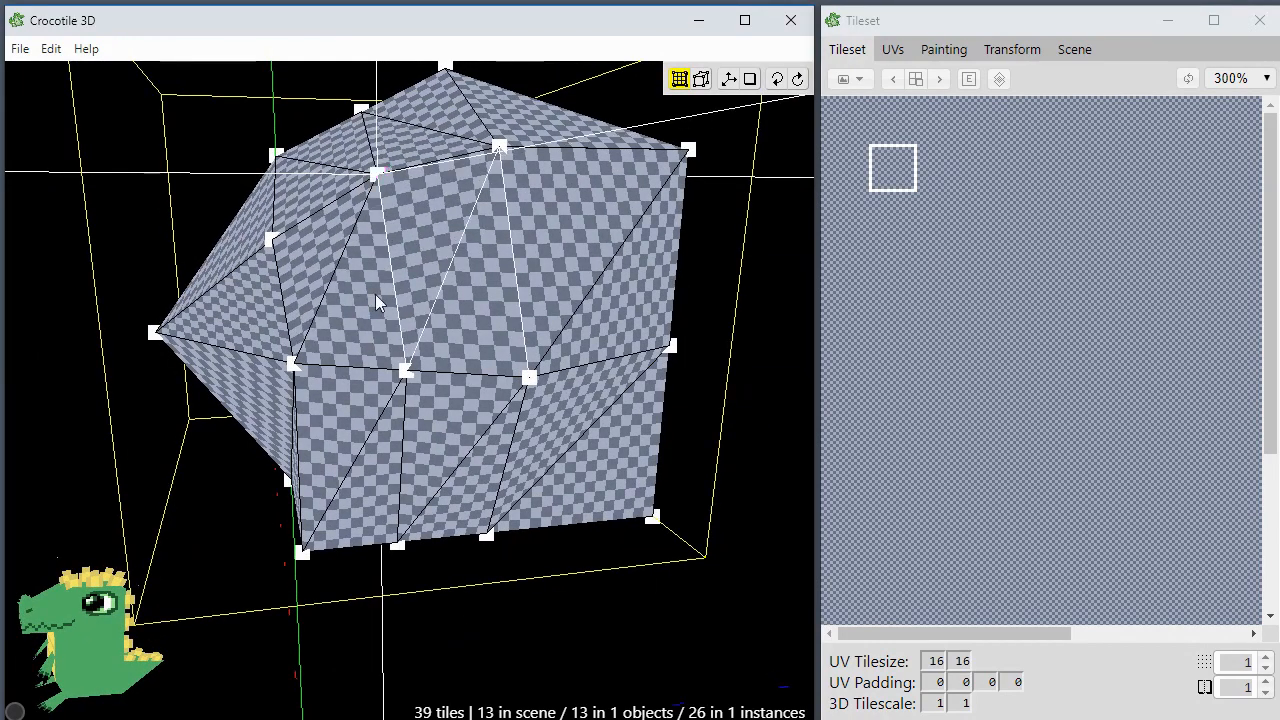
key("space")
left_click_drag(375, 294, 462, 255)
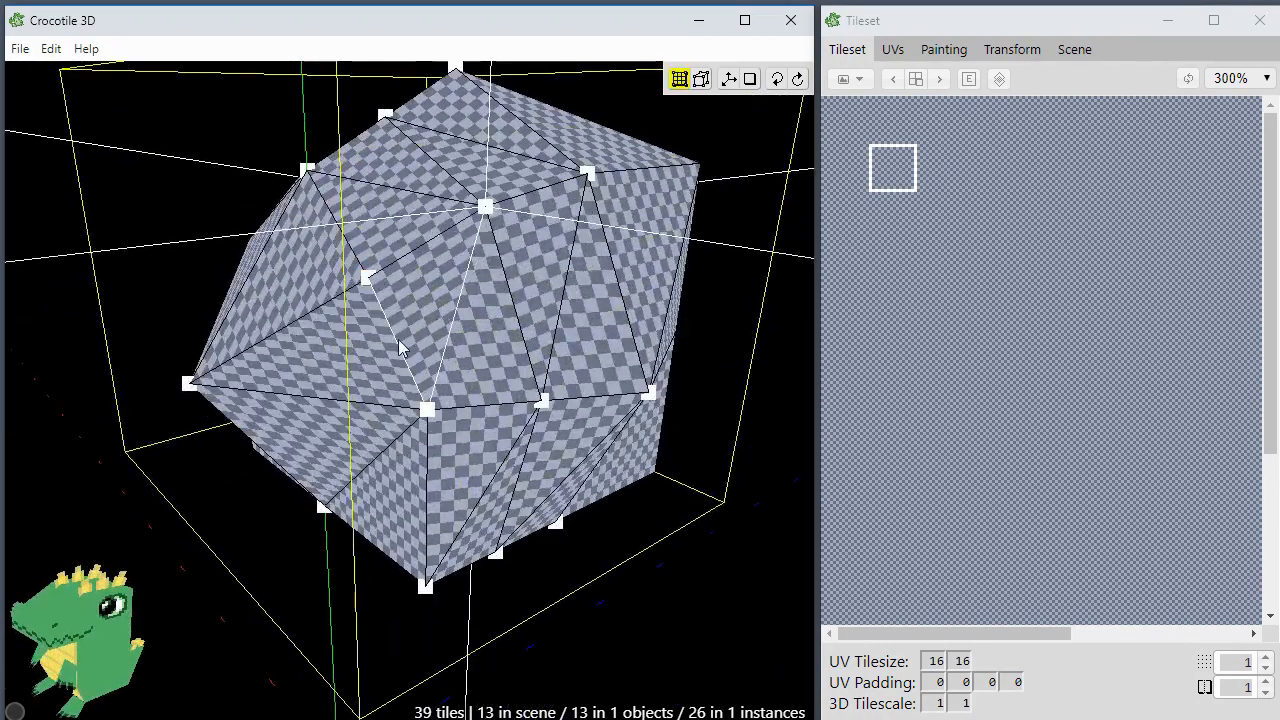
left_click(532, 245)
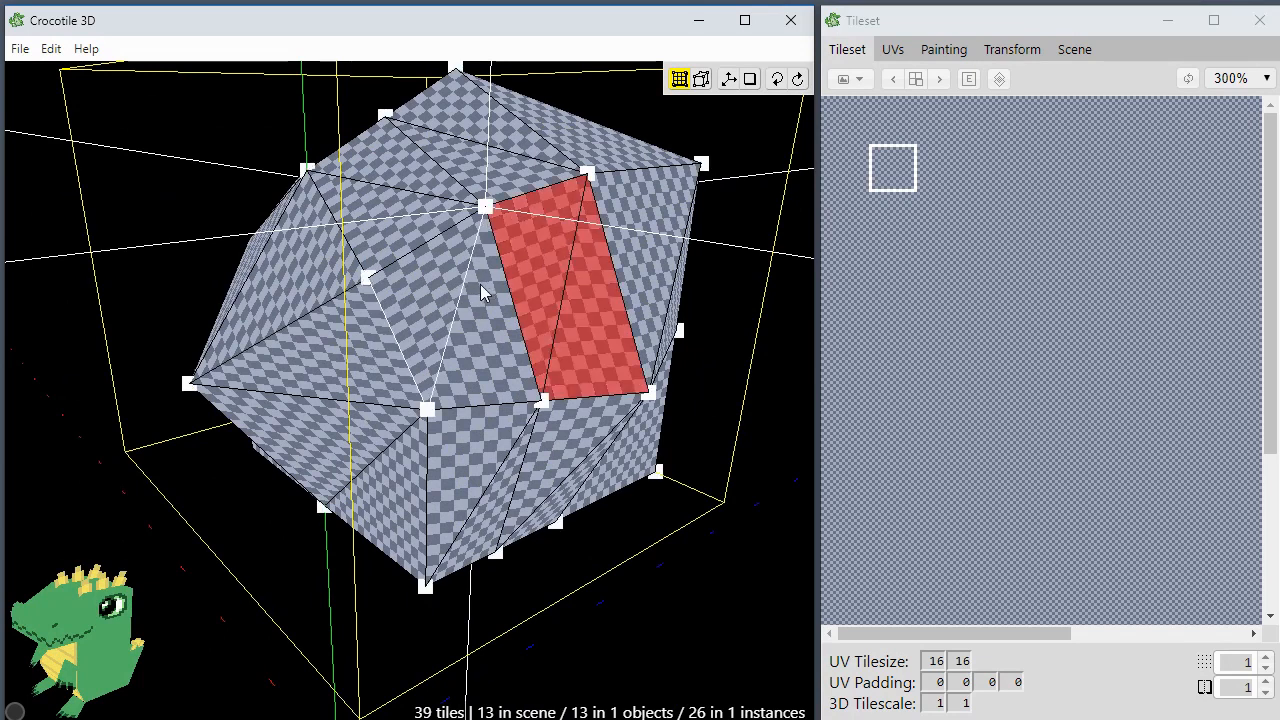
left_click(476, 286, "shift")
left_click(518, 267, "ctrl")
left_click(530, 238, "shift")
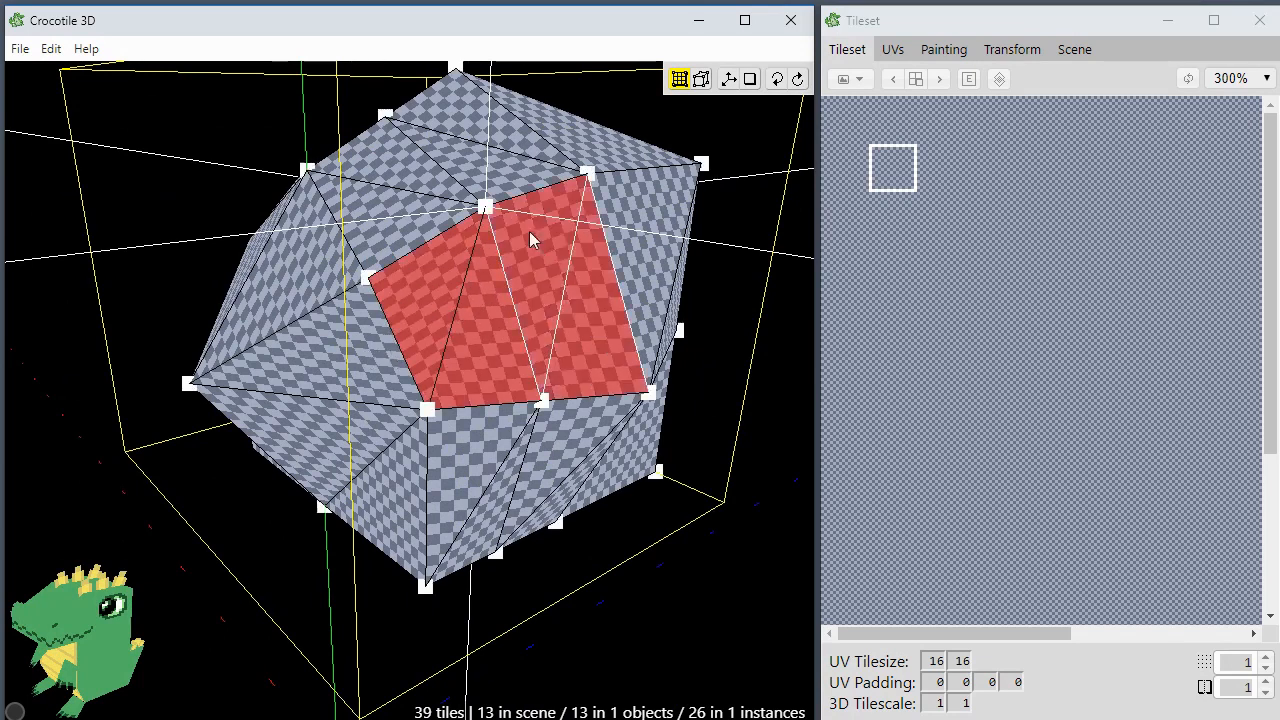
left_click(484, 270, "ctrl")
left_click(543, 232, "ctrl")
Step: Select only the two upper side faces and inspect how their UVs are laid out after the split
left_click(893, 50)
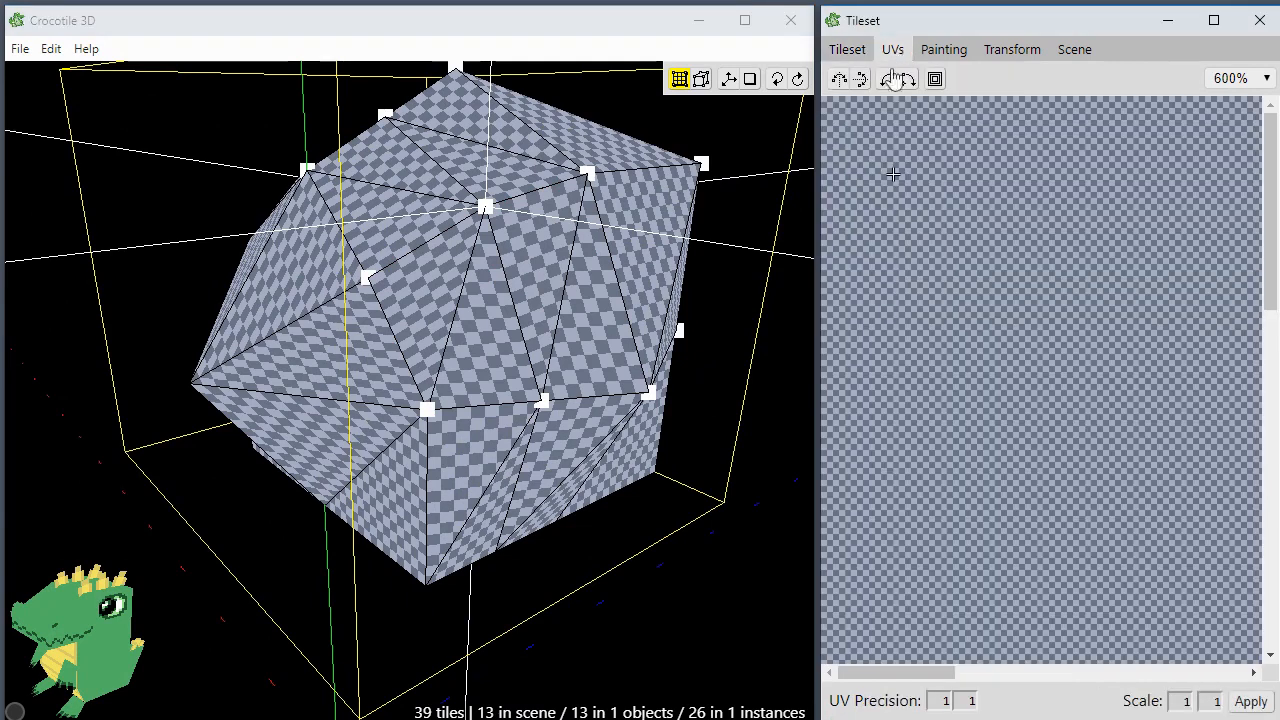
scroll(872, 155, "up", 1)
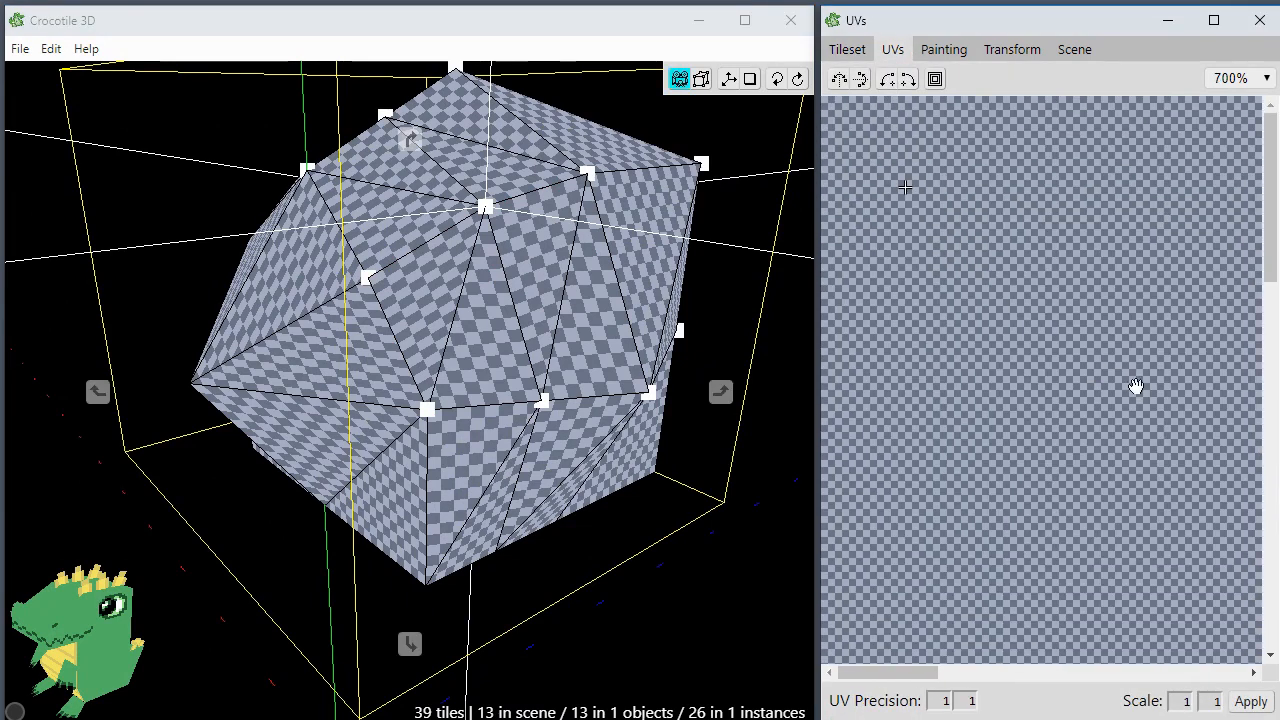
left_click(445, 362)
left_click(534, 329, "shift")
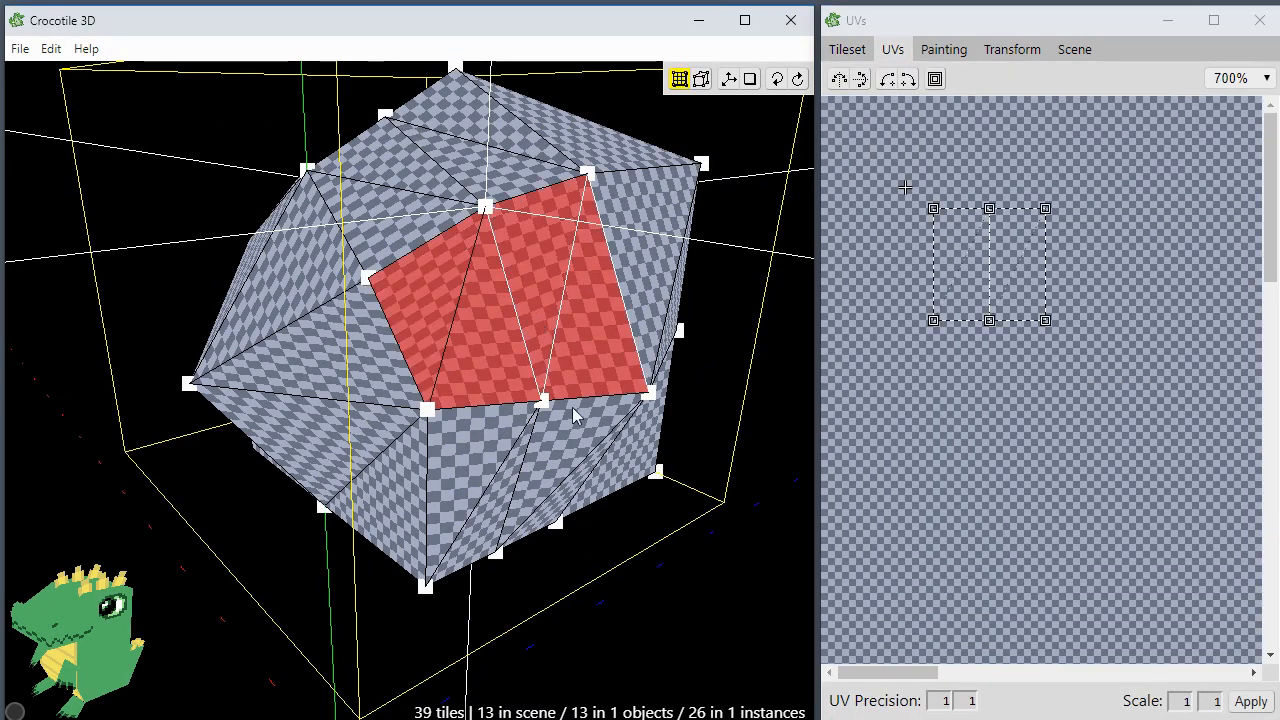
left_click(562, 458, "shift")
left_click(514, 465, "shift")
left_click(522, 471, "ctrl")
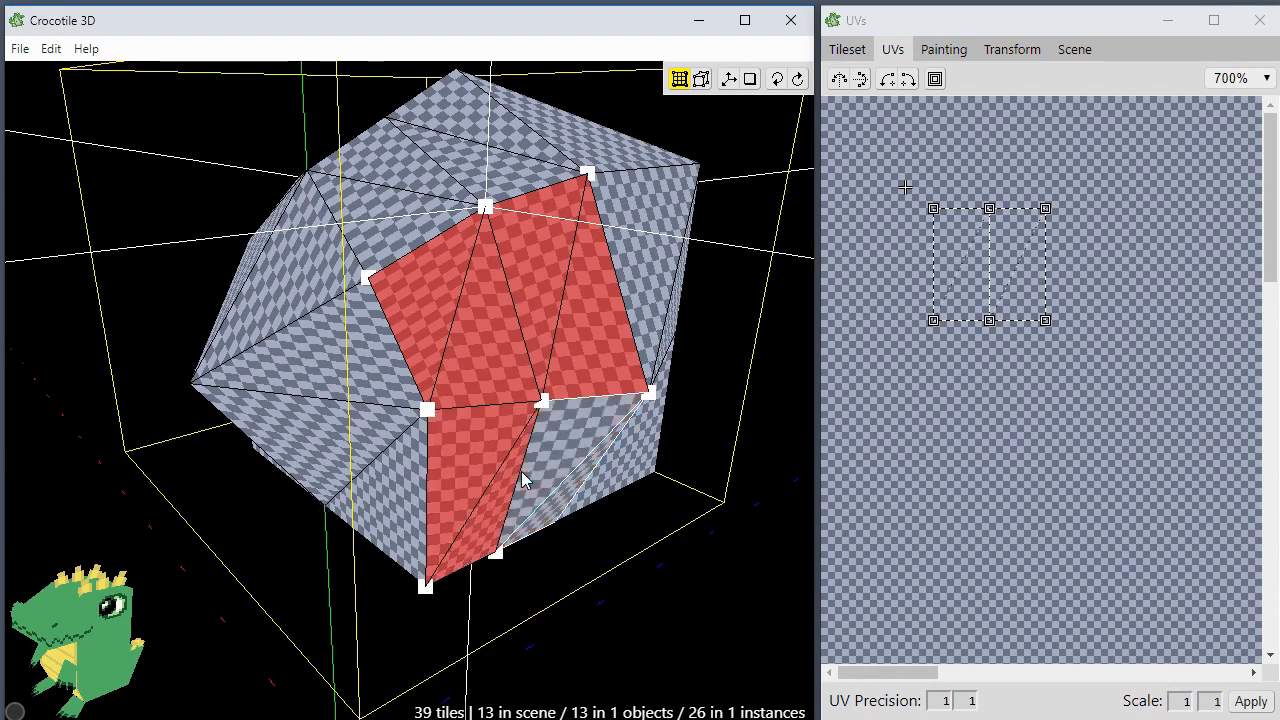
left_click(512, 470, "ctrl")
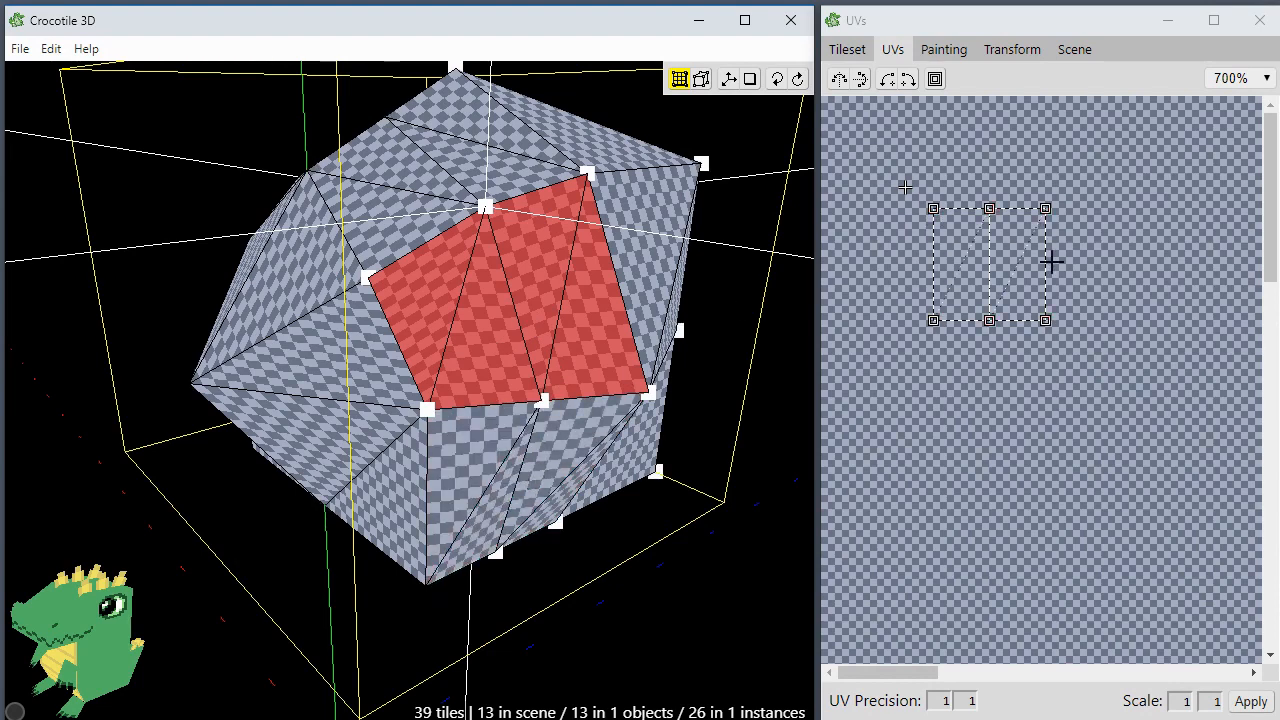
left_click(1003, 222)
Step: Inspect the UVs of the upper front face and of the lower front face in turn
left_click(362, 382, "shift")
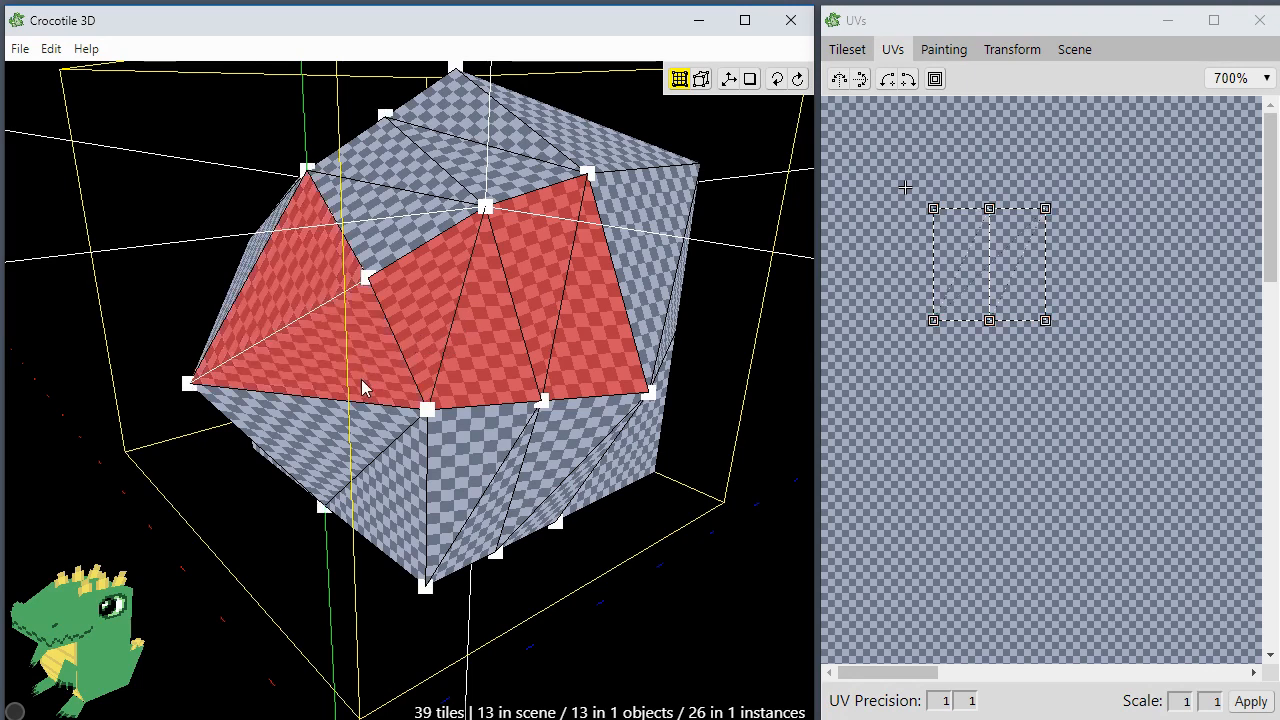
left_click(463, 325, "ctrl")
left_click(556, 297, "ctrl")
middle_click_drag(430, 372, 490, 345)
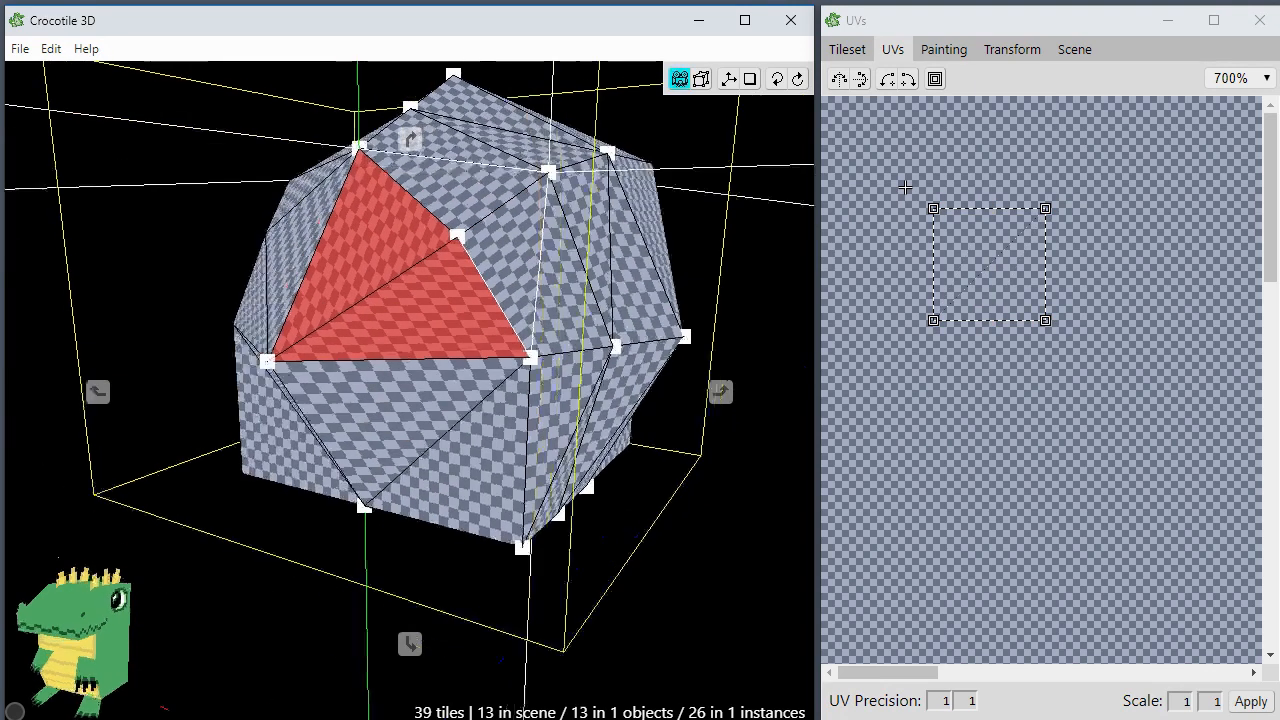
left_click(431, 418)
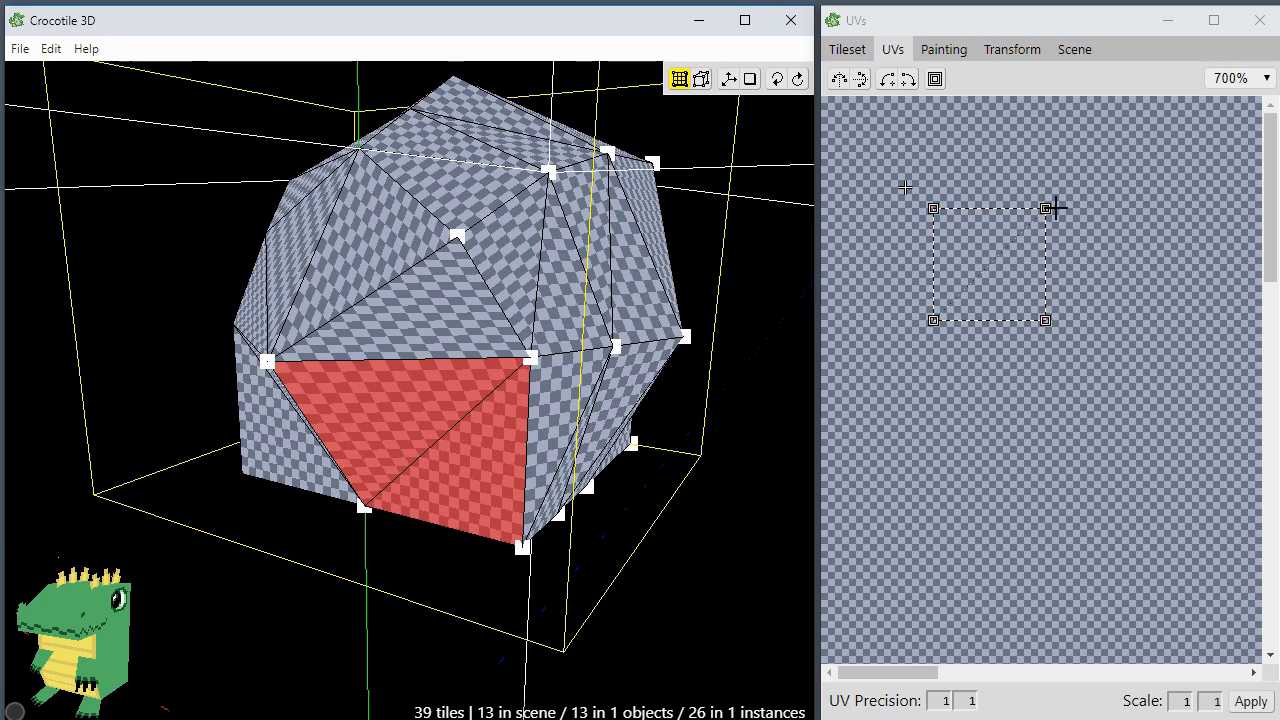
Step: Clear the lower front face selection, then select the head's upper side faces and the upper front face
key("space")
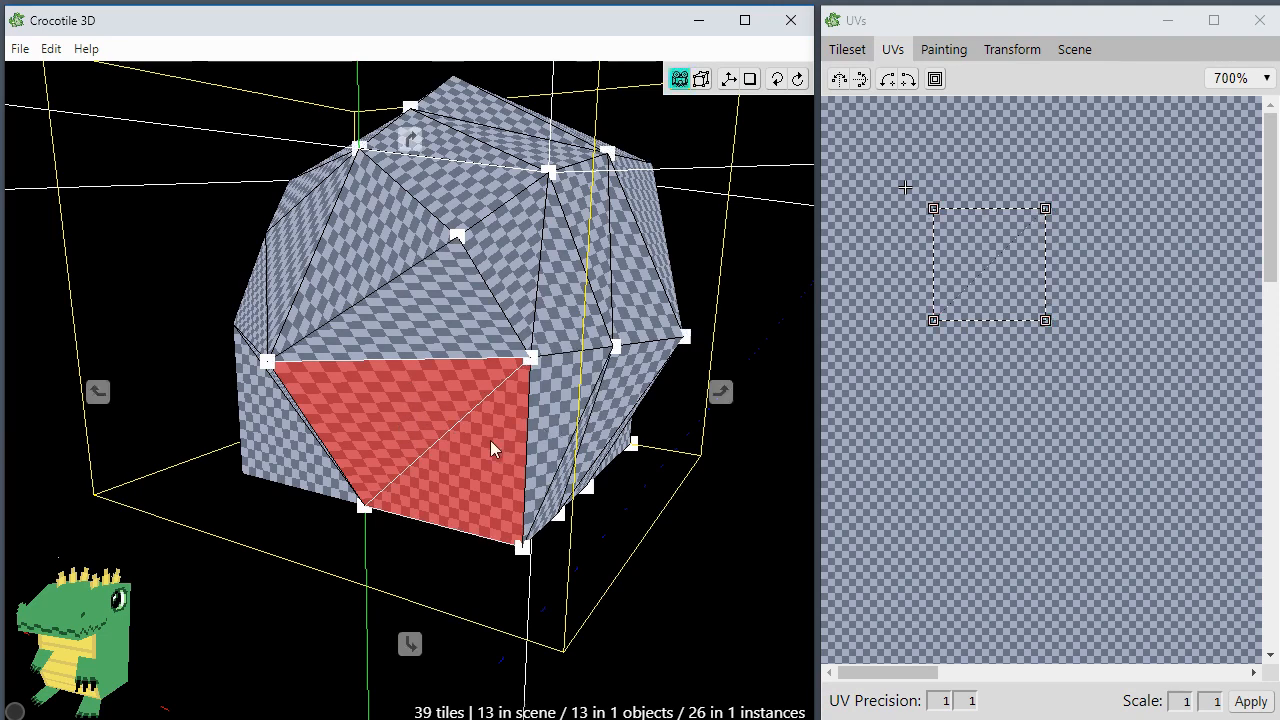
left_click(471, 447)
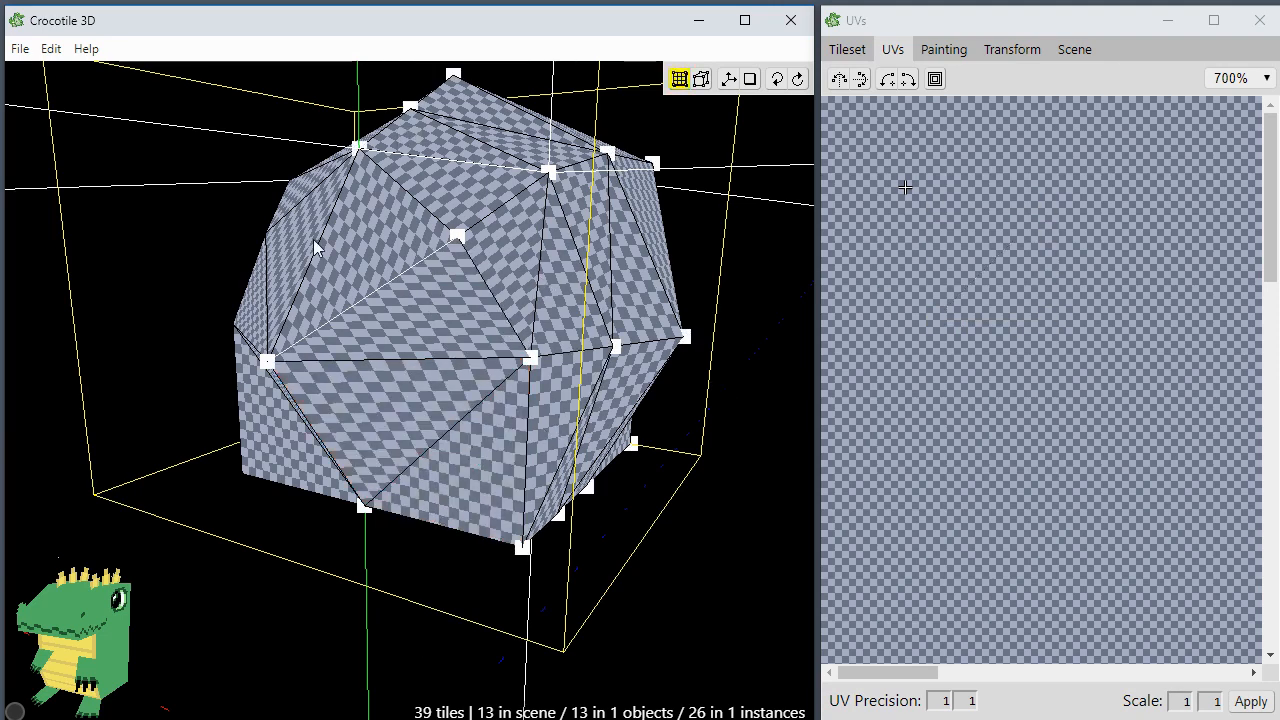
key("space")
left_click_drag(474, 338, 451, 355)
left_click(521, 280)
left_click(546, 190, "shift")
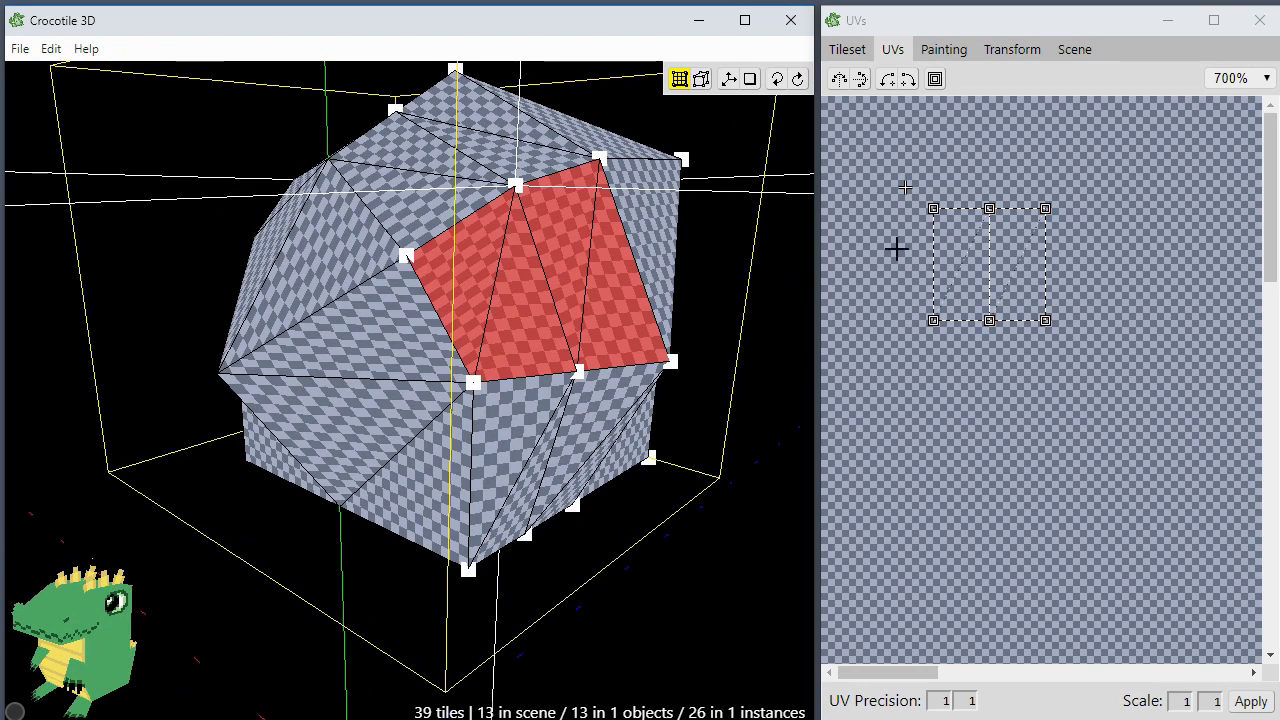
left_click(393, 376, "shift")
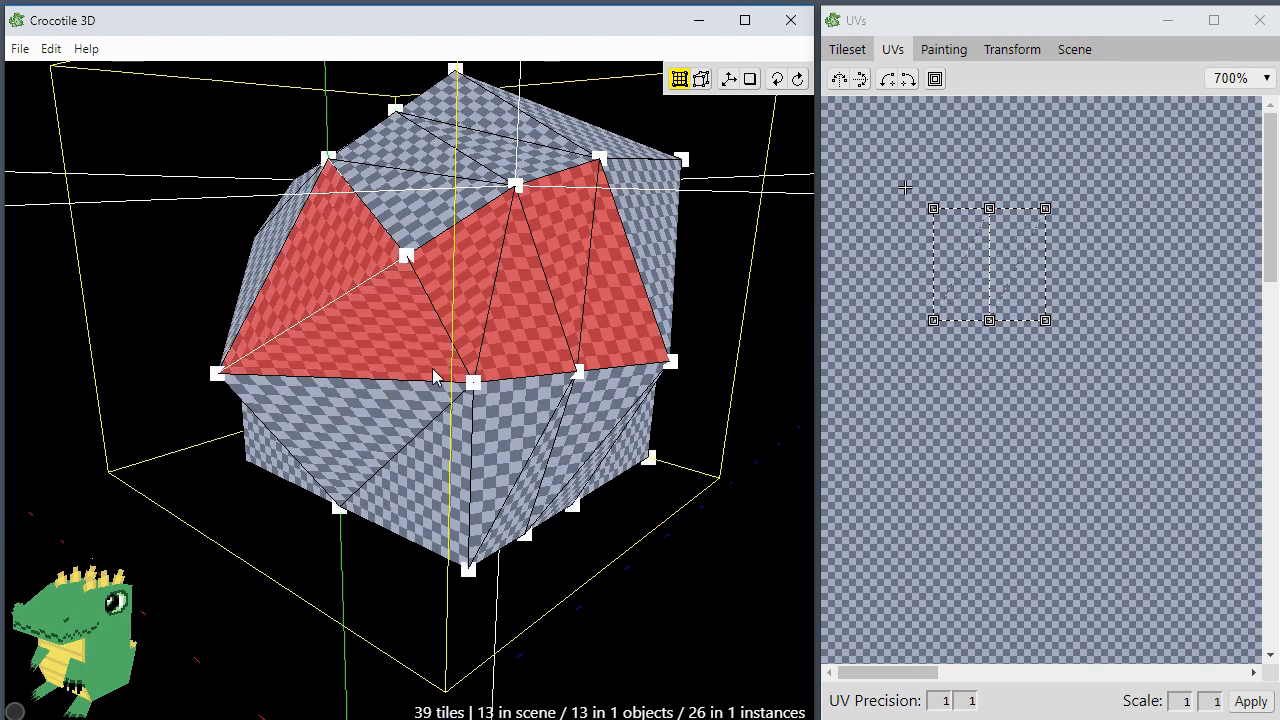
Step: Add the two faces on top of the head to the selection
key("space")
left_click_drag(434, 370, 448, 408)
key("space")
left_click(446, 254, "shift")
left_click(519, 194, "shift")
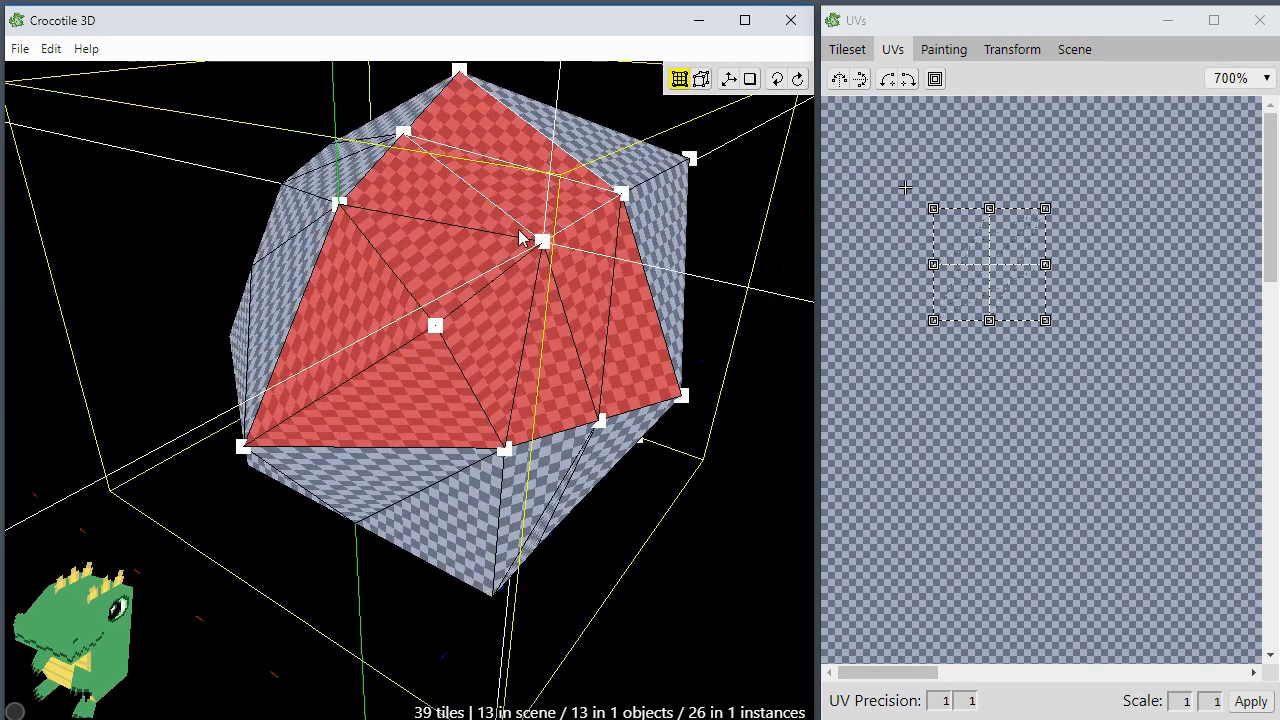
Step: Toggle the side and top faces out of and back into the selection to examine their overlapping UVs
left_click(515, 325, "shift")
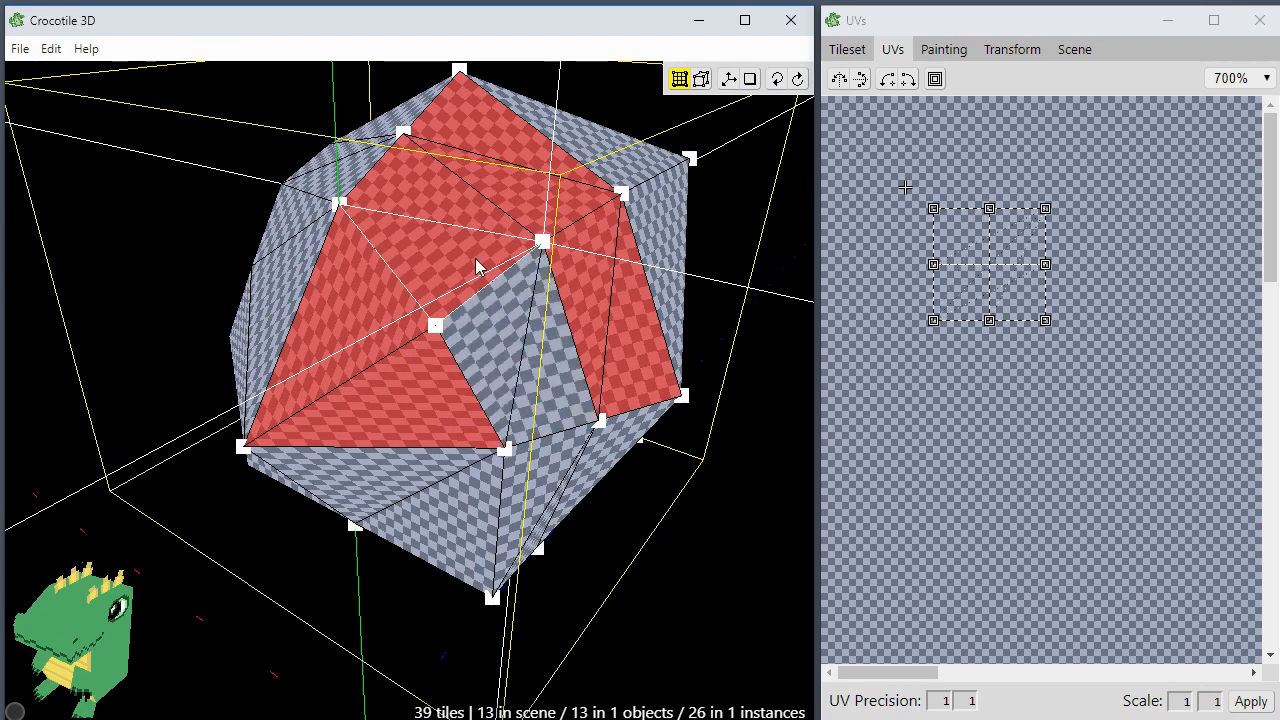
left_click(476, 263, "shift")
left_click(512, 311, "shift")
left_click(465, 243, "shift")
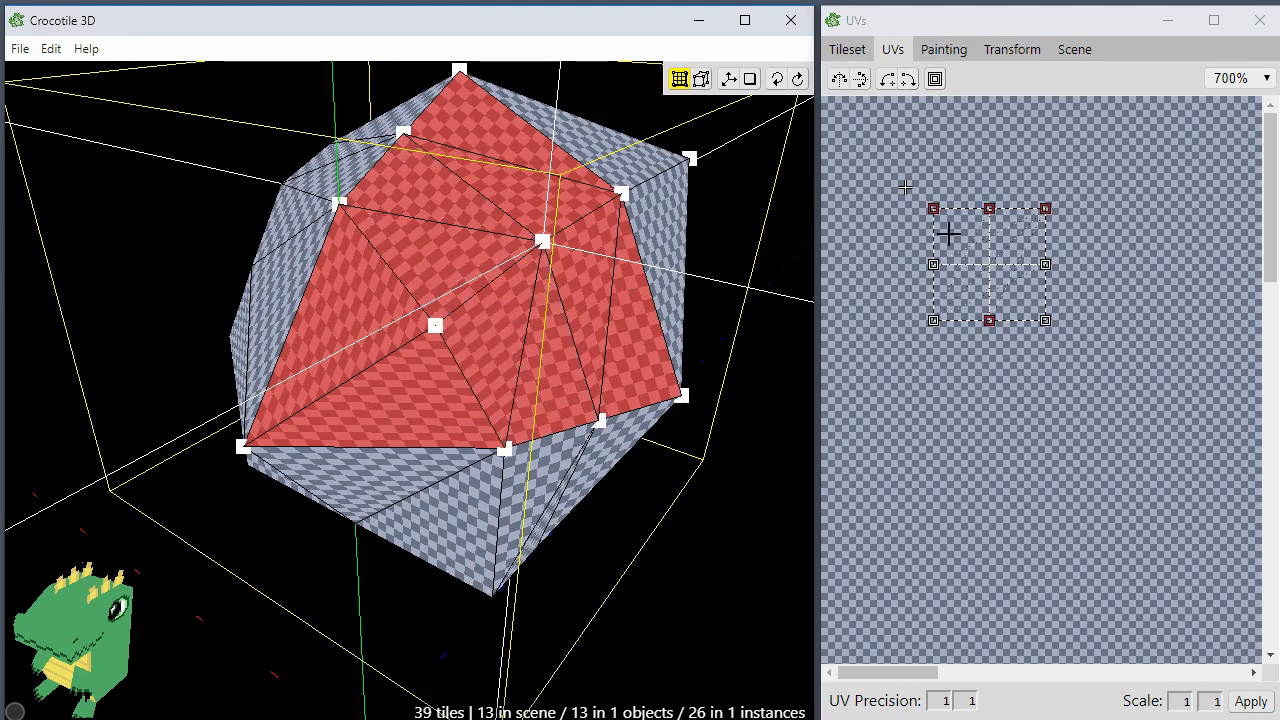
mouse_move(949, 233)
left_mouse_down()
mouse_move(997, 243)
mouse_move(997, 297)
mouse_move(960, 337)
mouse_move(946, 233)
left_mouse_up()
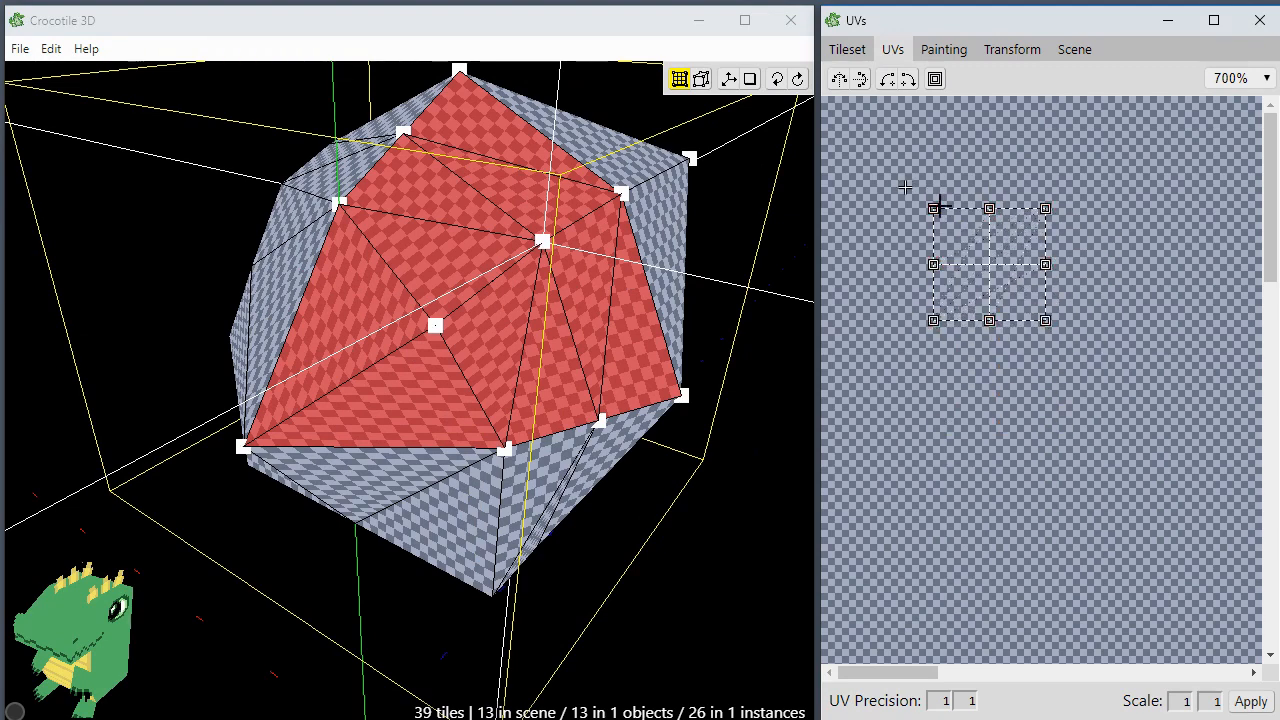
Step: Turn off joint selection of overlapping UV vertices and pull the front-face square and one top-face half out of the stack
left_click(936, 84)
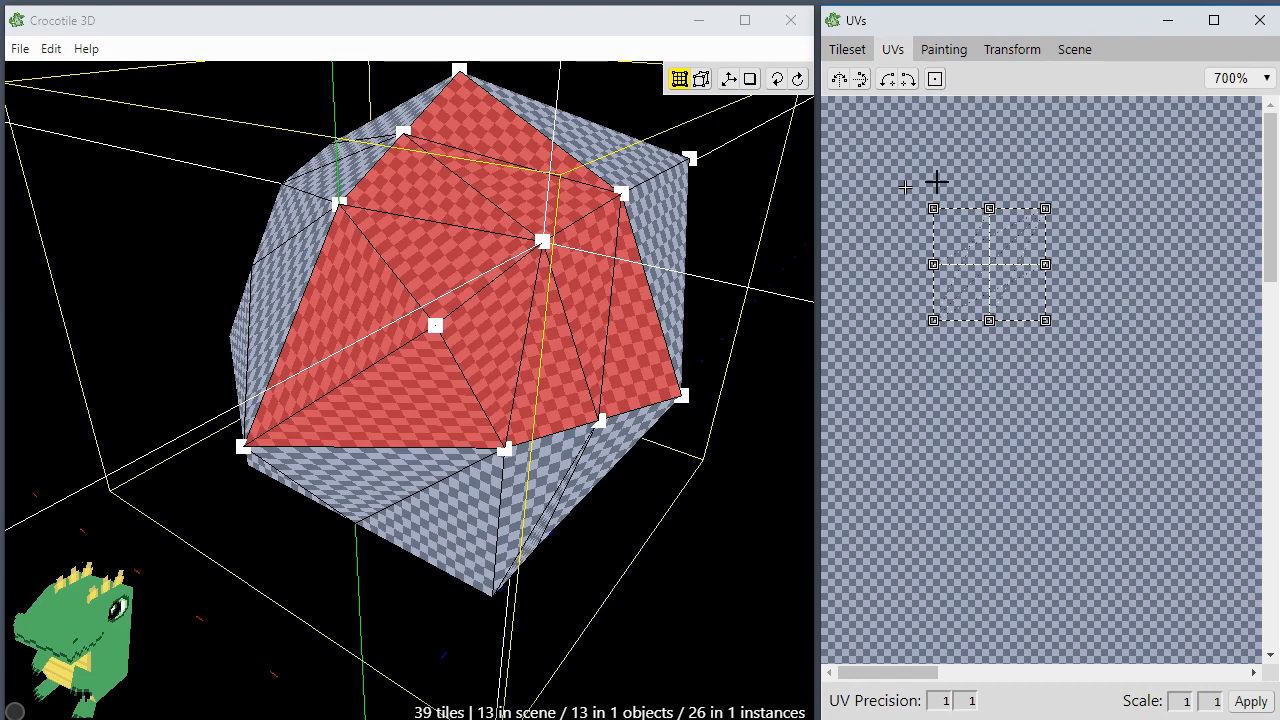
left_click(949, 229)
left_click_drag(949, 229, 1108, 258)
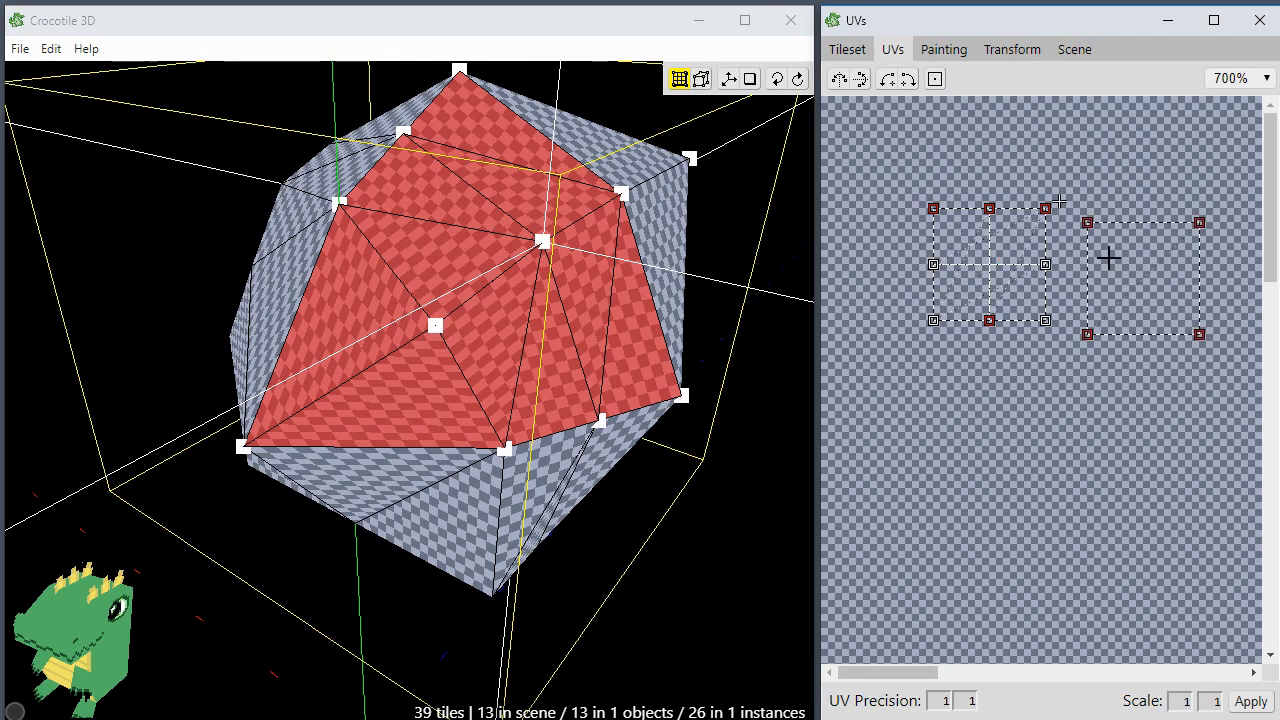
left_click(949, 254)
left_click_drag(959, 254, 974, 415)
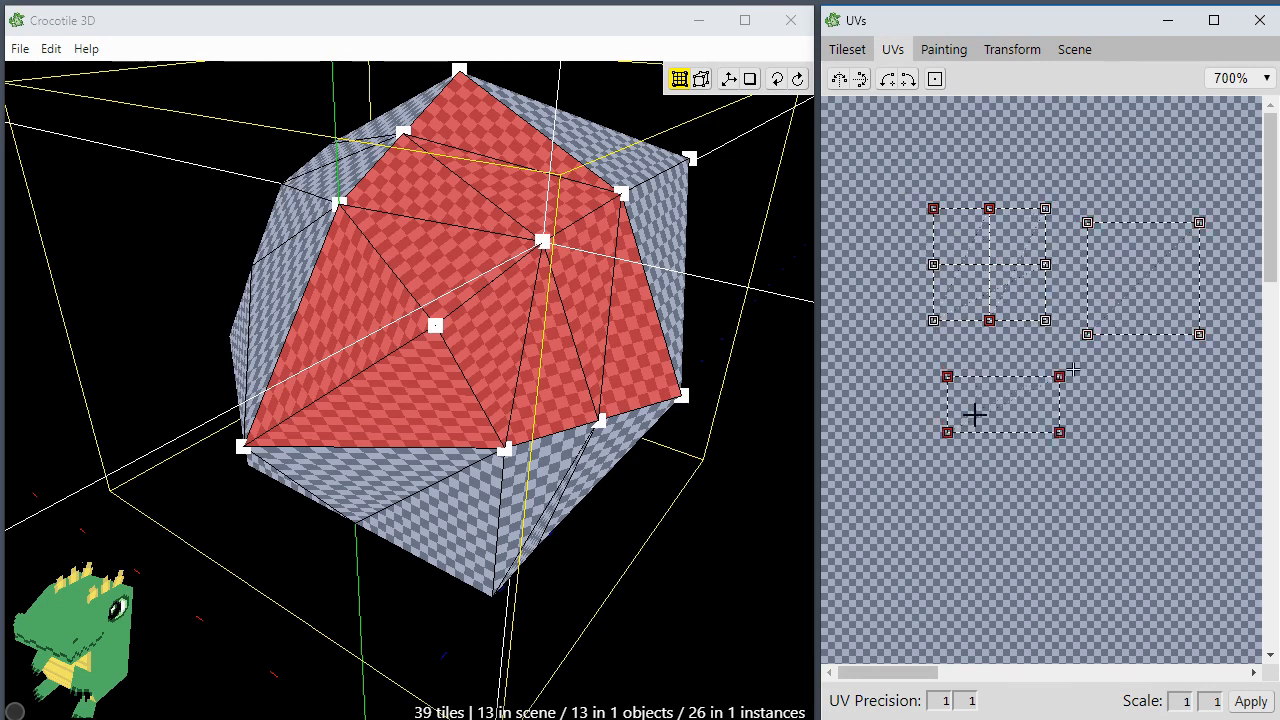
Step: Separate the two narrow side-face UVs, placing one beside the stack and the other diagonally above it
left_click(974, 249)
left_click_drag(974, 249, 897, 326)
left_click(1019, 233)
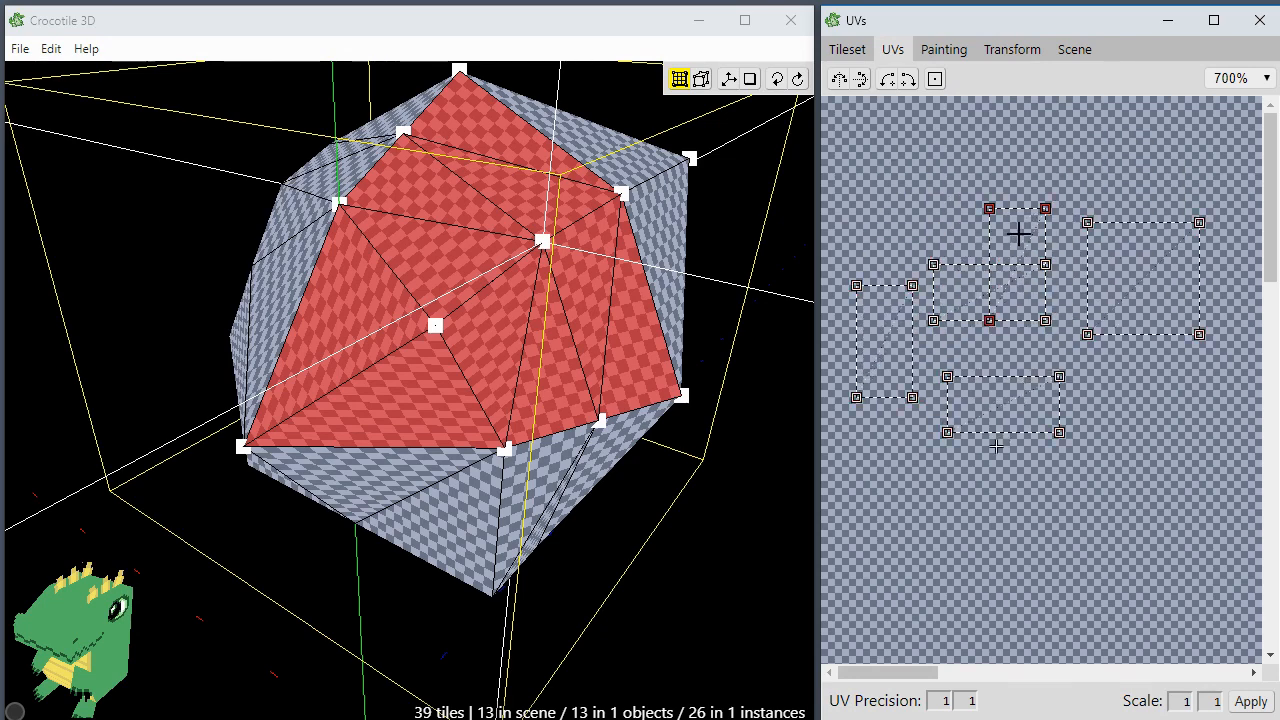
left_click_drag(1019, 233, 1064, 153)
Step: Move the large front-face UV square down and closer to the two top-face UVs
left_click(1131, 289)
left_click_drag(1131, 289, 1127, 350)
left_click(1118, 384)
left_click(1157, 329)
Step: Move the stray narrow side-face UV flush against the far vertical edge of the large front-face UV square
left_click(891, 343)
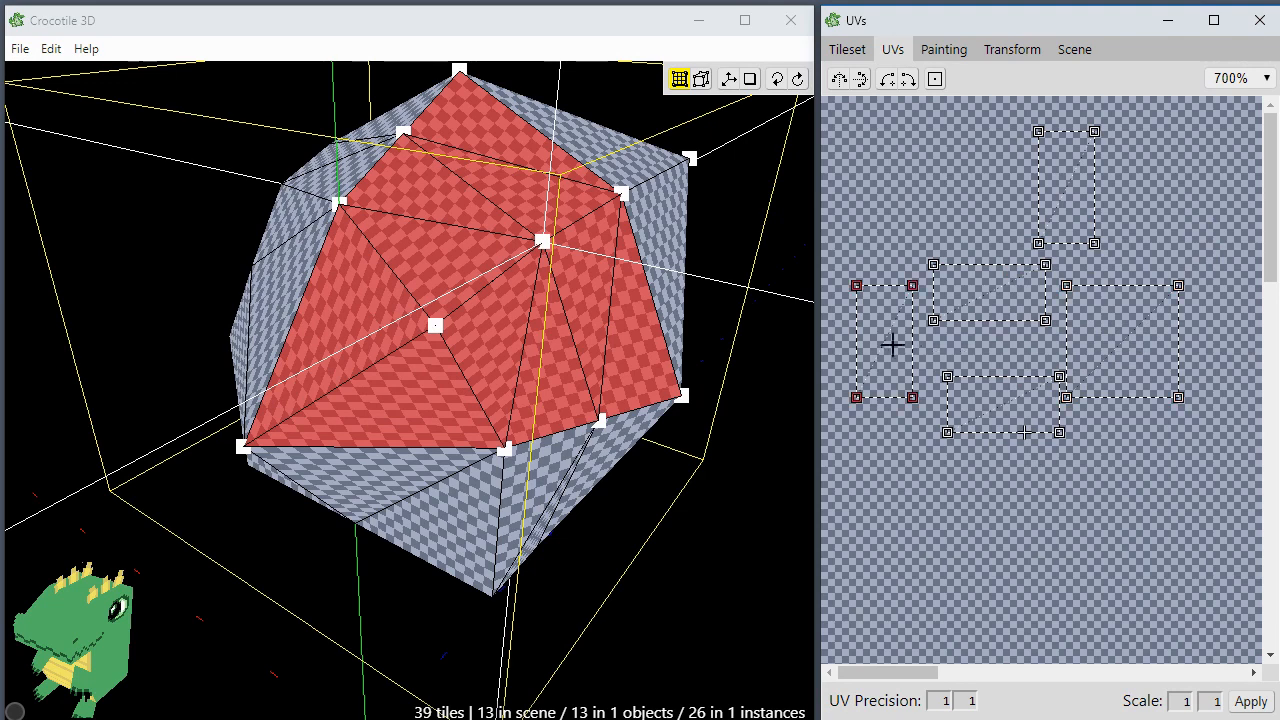
left_click_drag(891, 343, 887, 268)
left_click(862, 313)
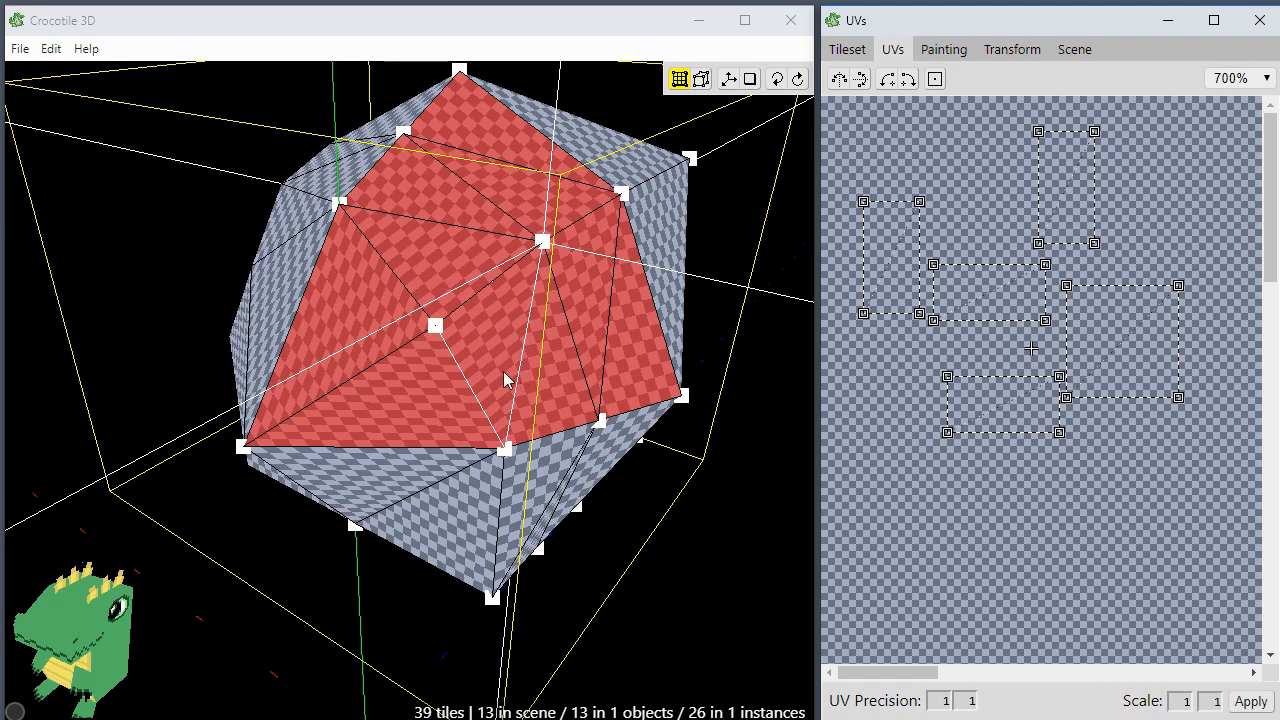
left_click(894, 260)
left_click_drag(894, 260, 1218, 348)
left_click(1030, 370)
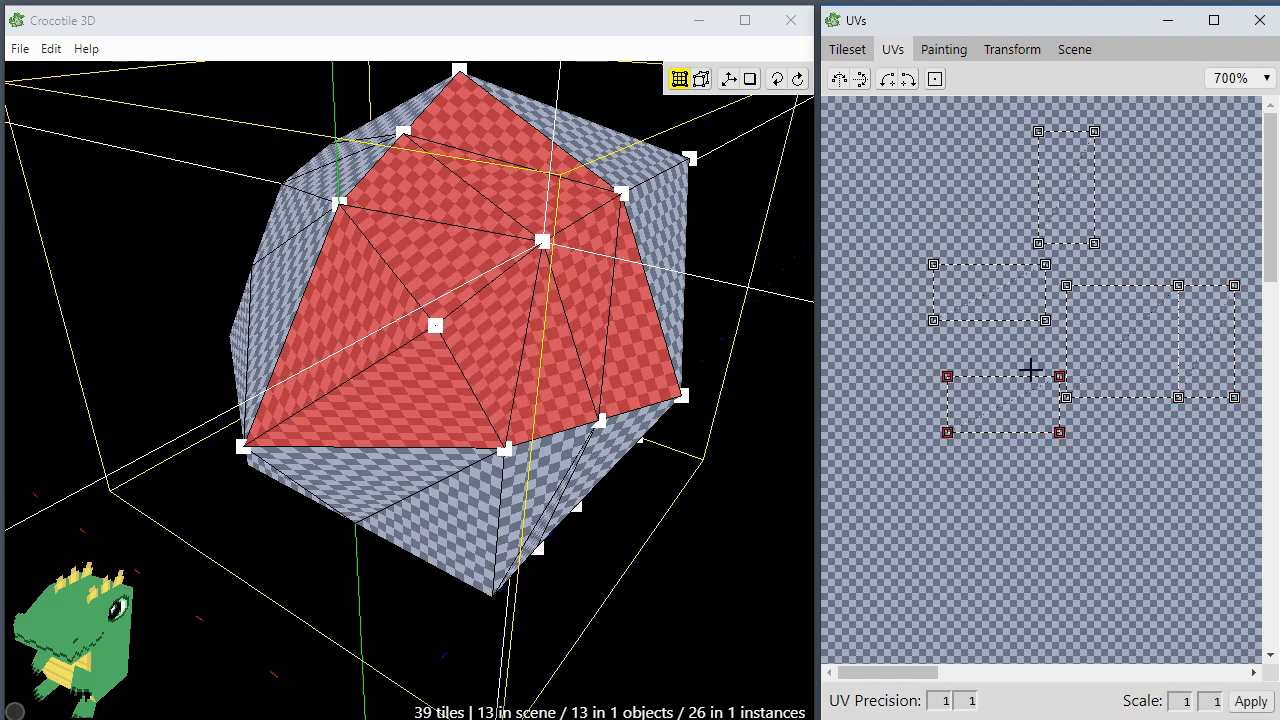
Step: Toggle the upper front face and the adjoining side face in the selection to identify which UV region belongs to each
left_click(354, 388, "shift")
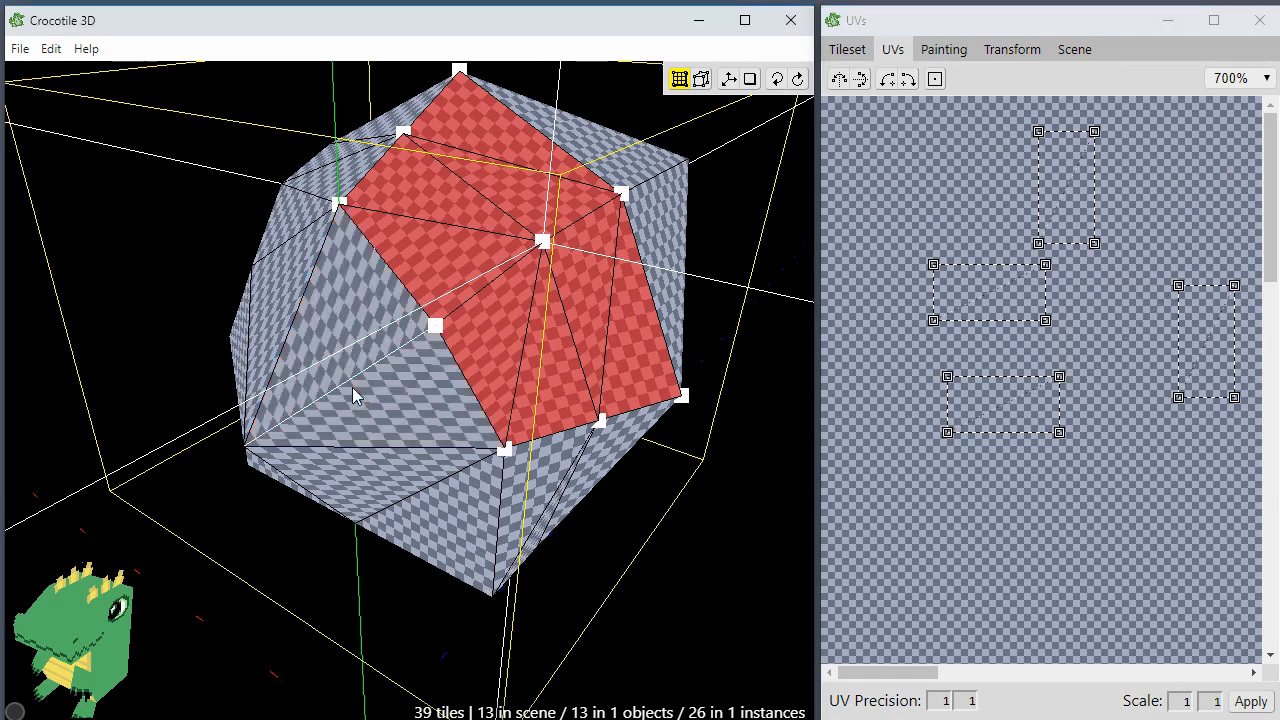
left_click(354, 388, "shift")
left_click(354, 388, "shift")
left_click(354, 388, "shift")
left_click(368, 384, "shift")
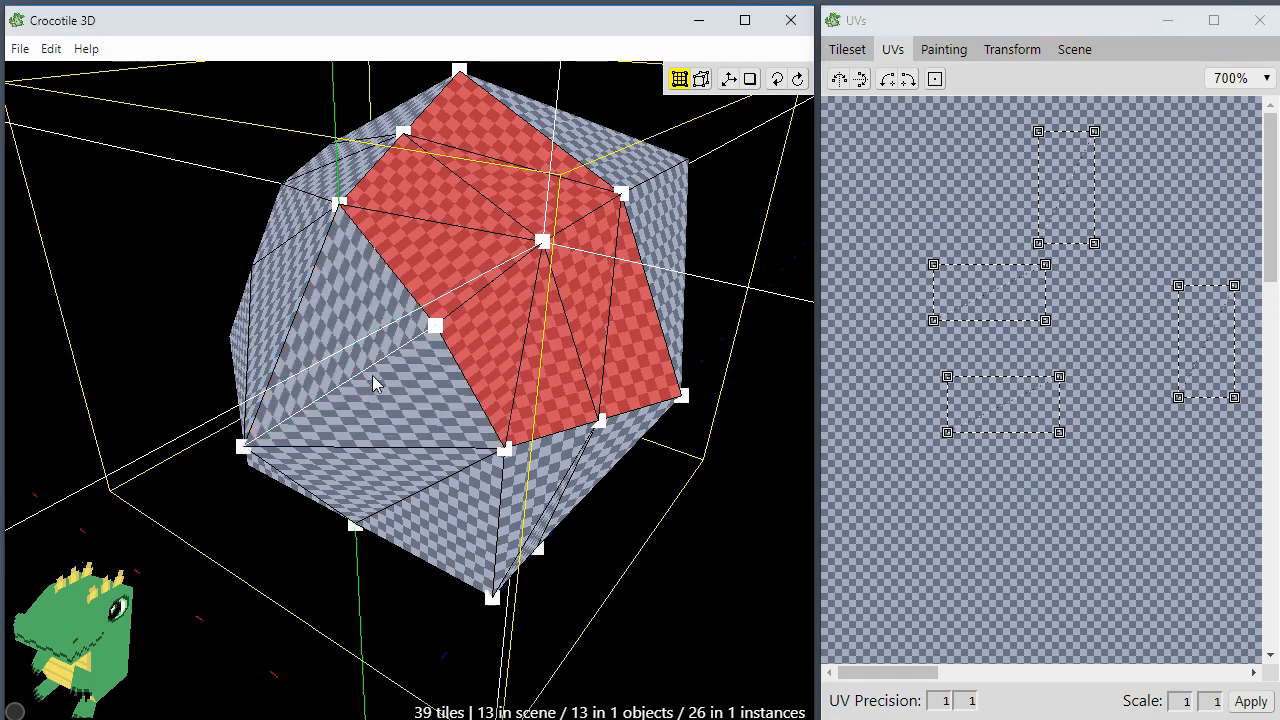
left_click(376, 383, "shift")
left_click(375, 382, "shift")
left_click(376, 381, "shift")
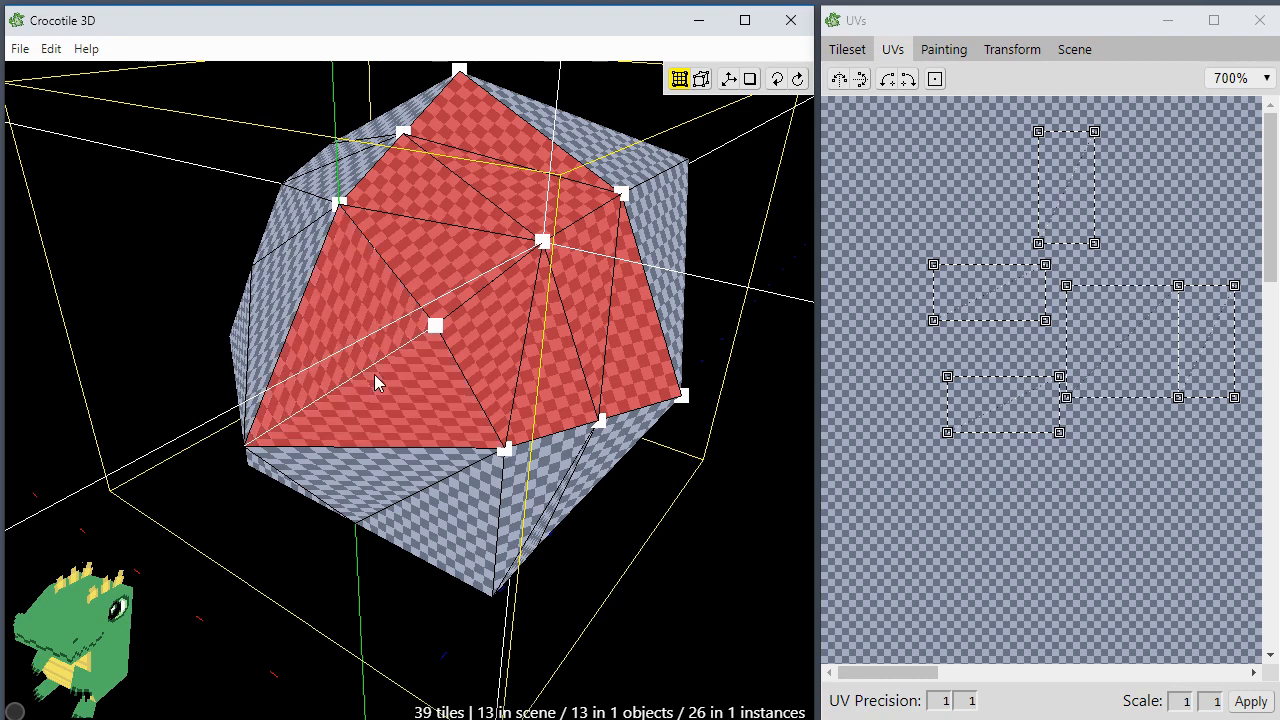
left_click(378, 379, "shift")
left_click(384, 375, "shift")
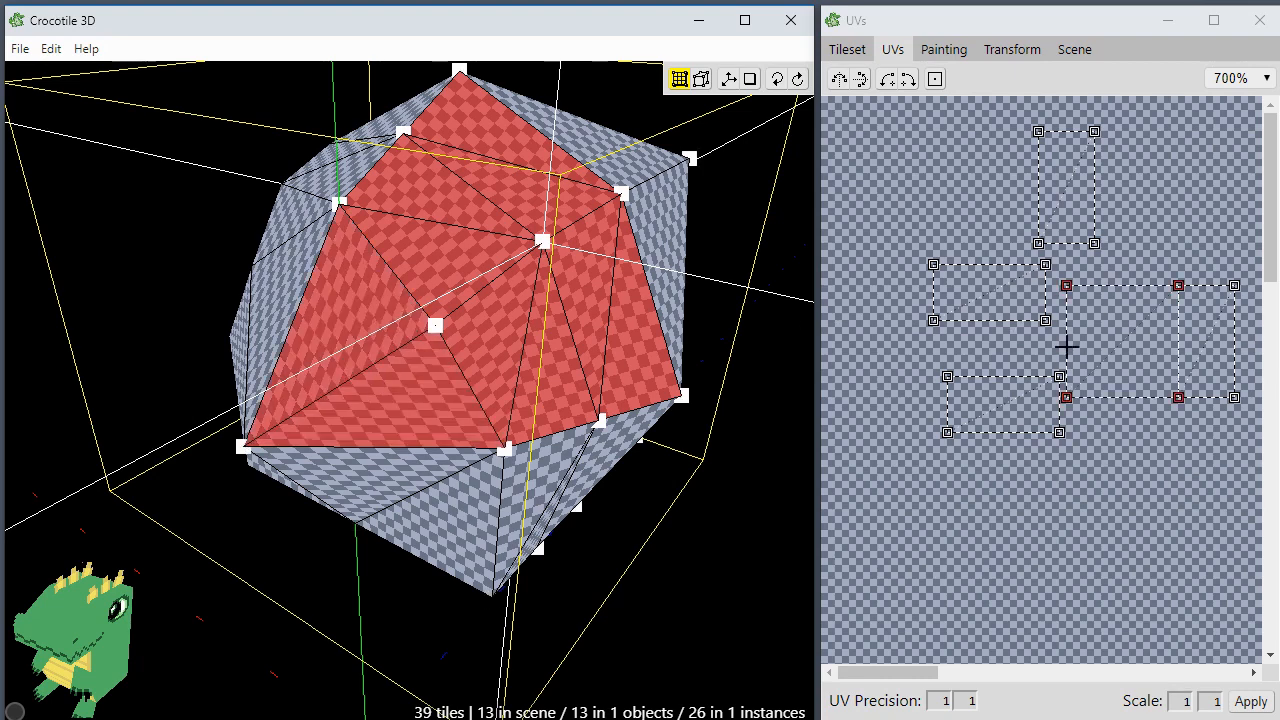
left_click(396, 378, "shift")
left_click(396, 384, "shift")
left_click(397, 386, "shift")
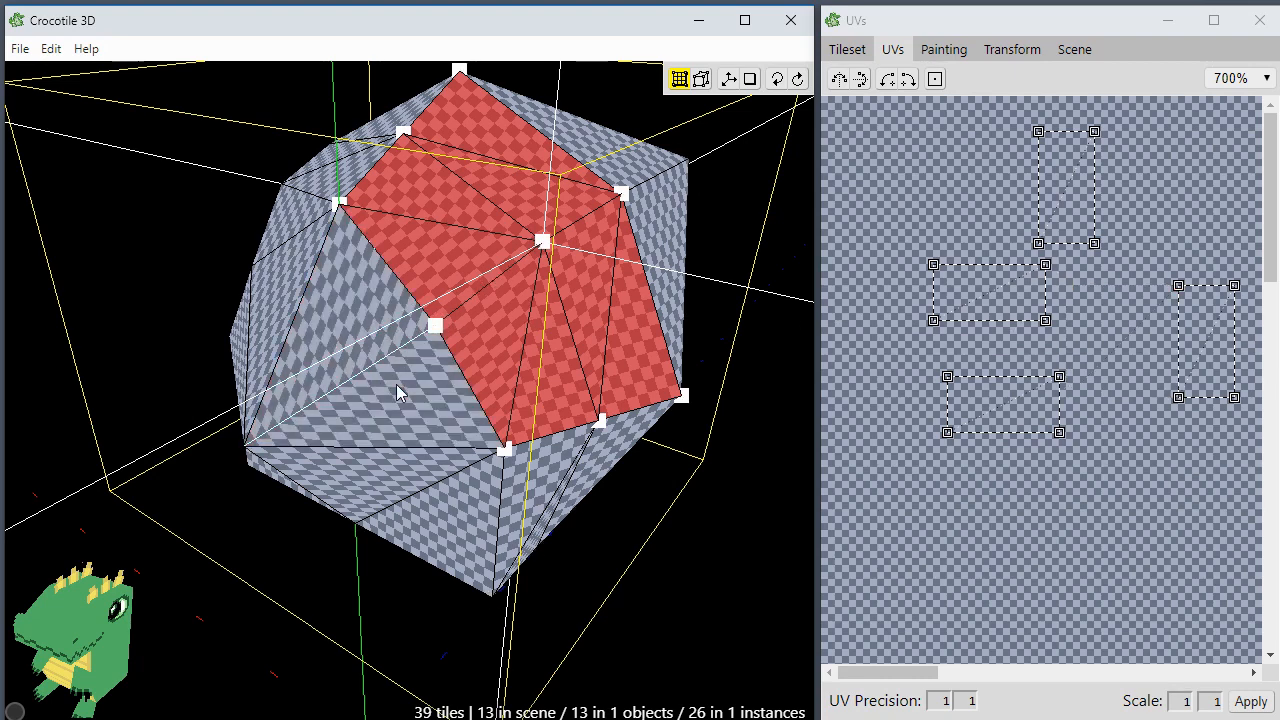
left_click(396, 384, "shift")
left_click(396, 384, "shift")
left_click(396, 384, "shift")
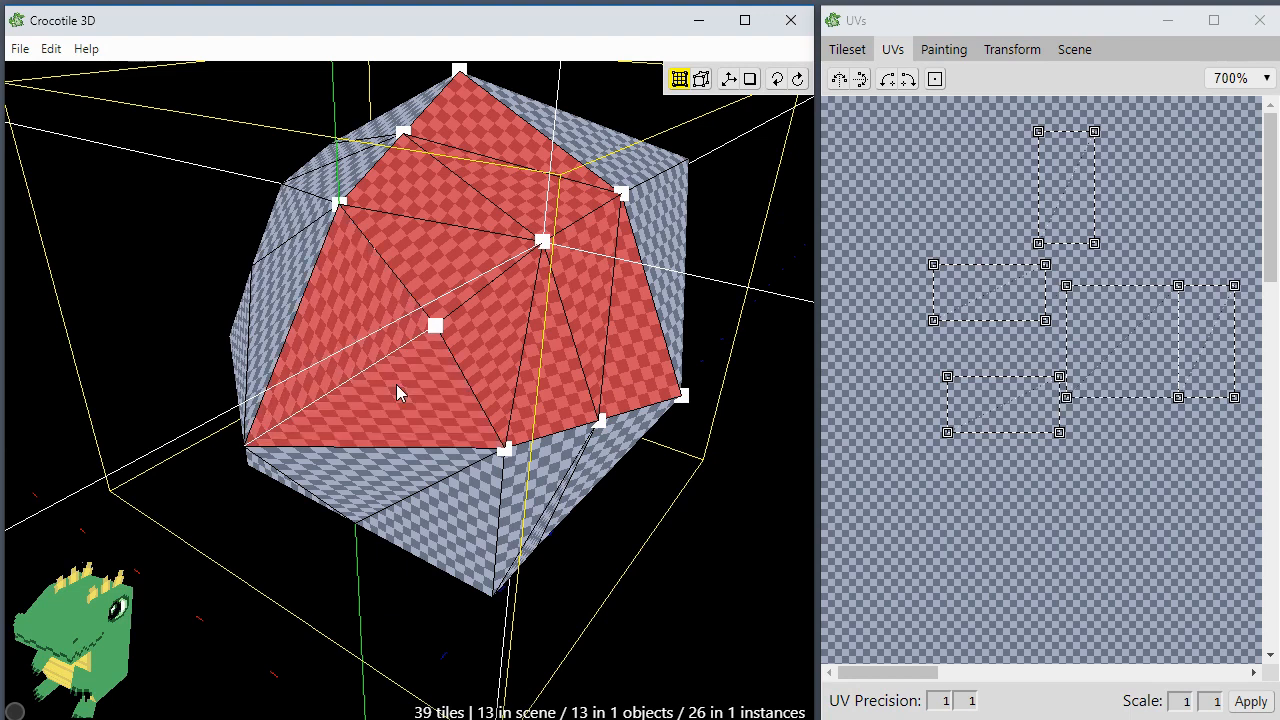
left_click(396, 389, "shift")
left_click(396, 389, "shift")
left_click(396, 389, "shift")
left_click(396, 389, "shift")
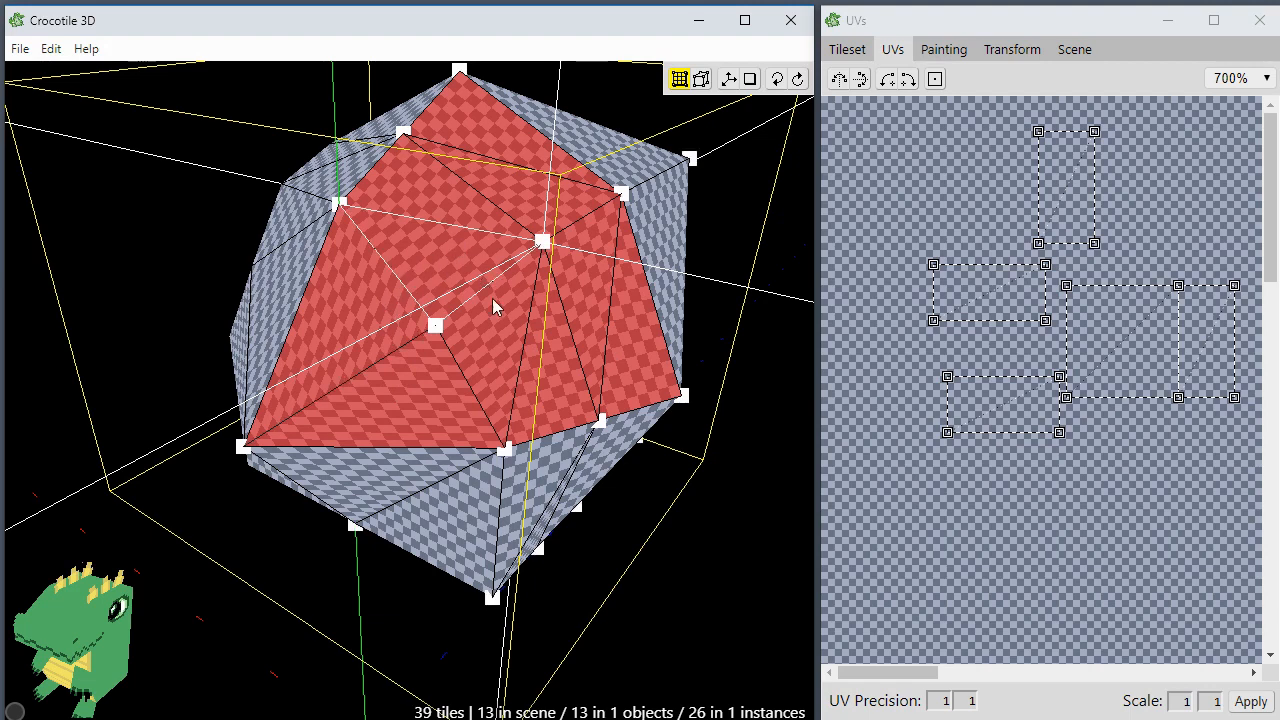
left_click(512, 357, "ctrl")
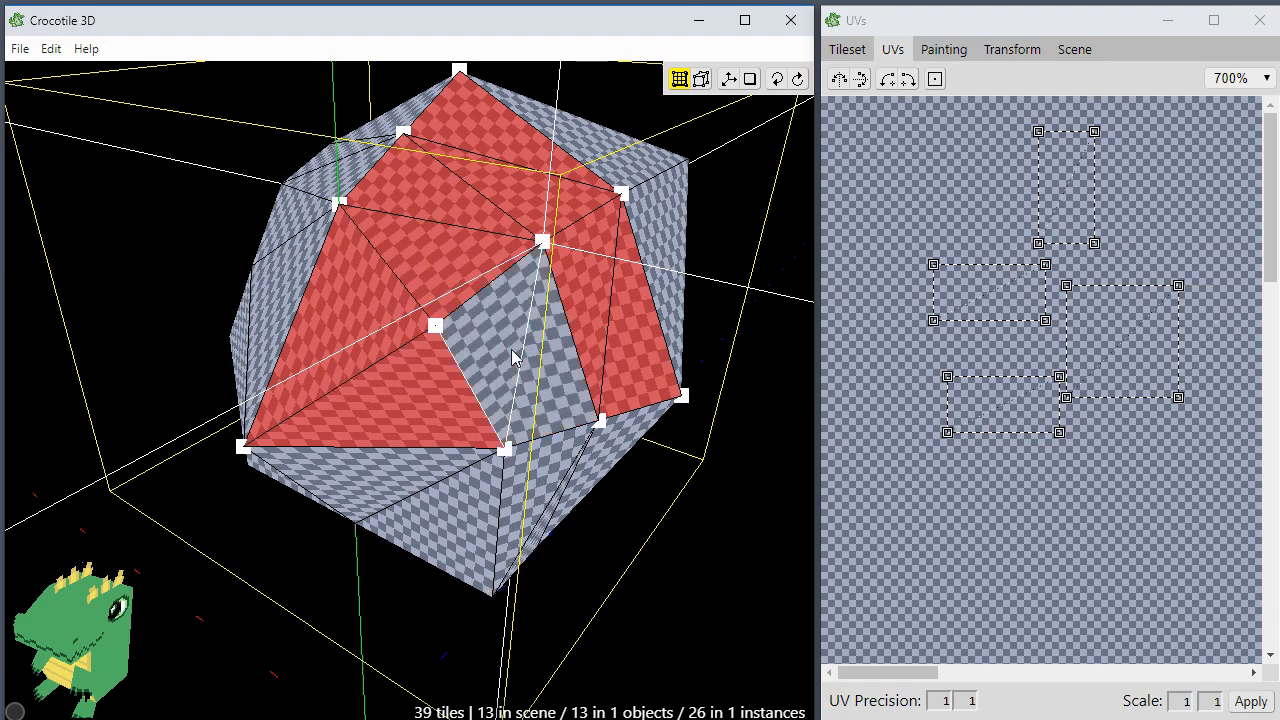
left_click(512, 357, "ctrl")
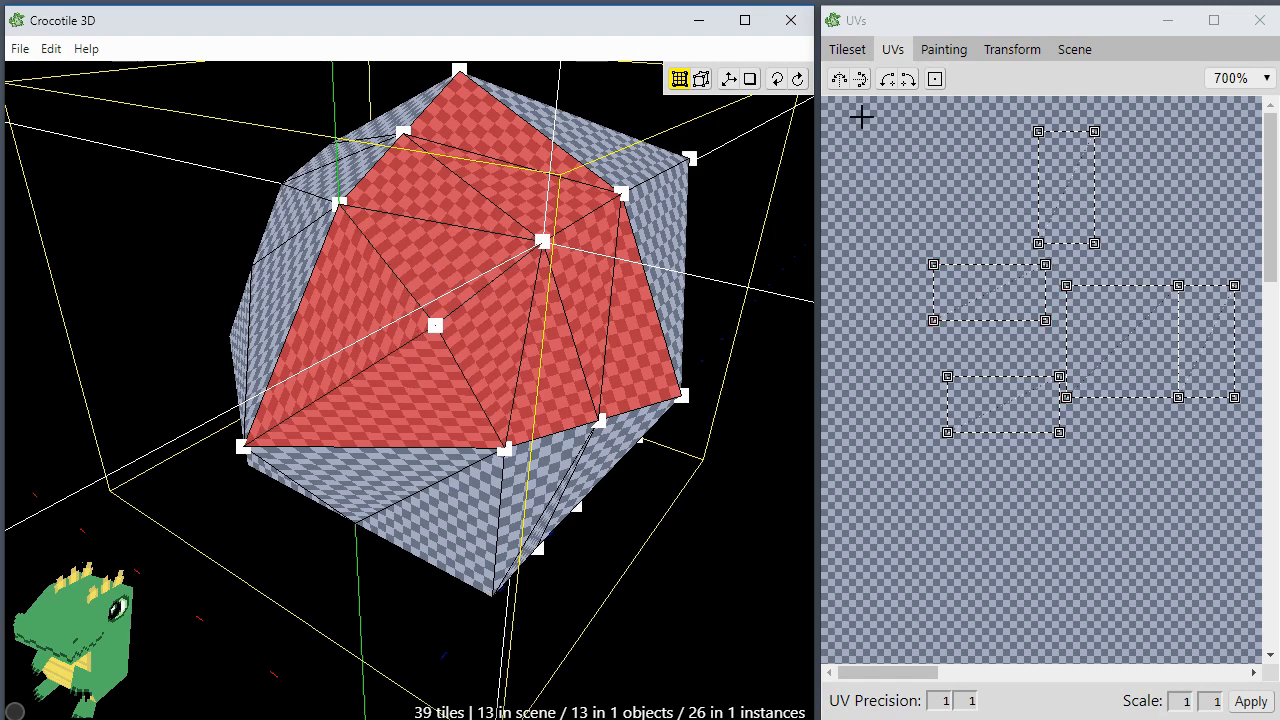
Step: Select a block of 7 by 6 tiles from the tileset's corner and bring up the texture for painting
left_click(847, 49)
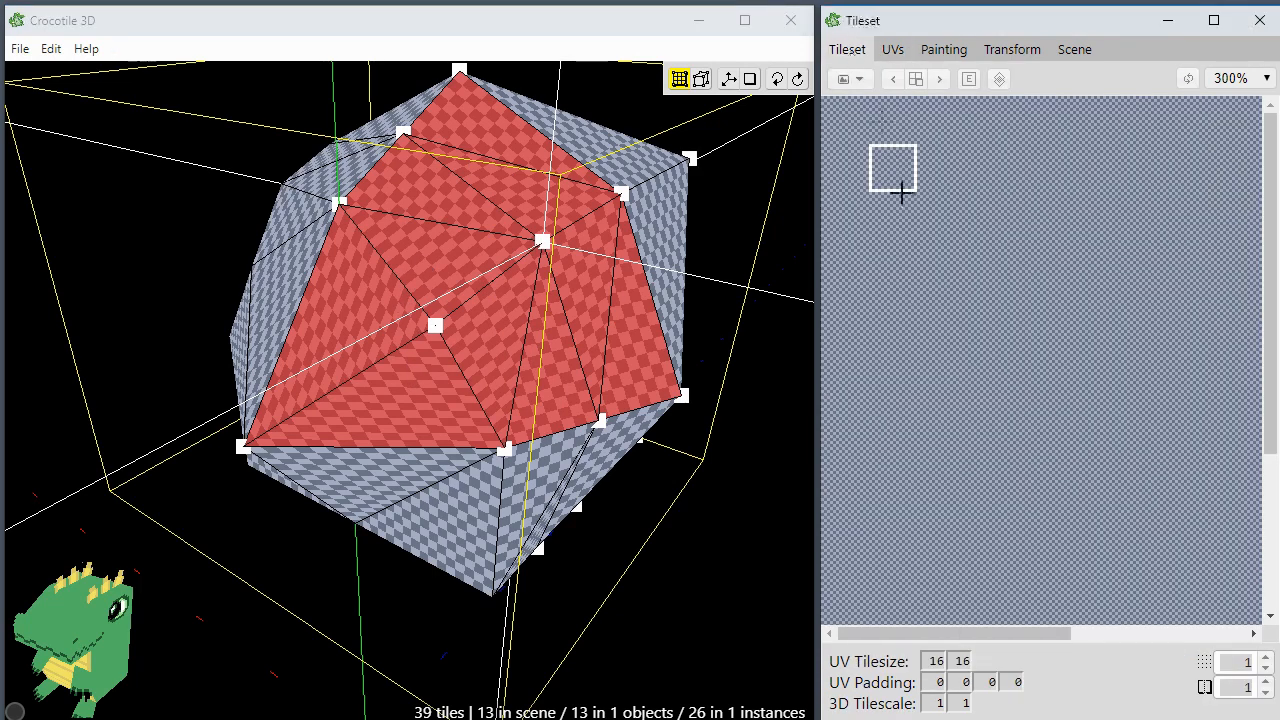
left_click_drag(831, 106, 1127, 372)
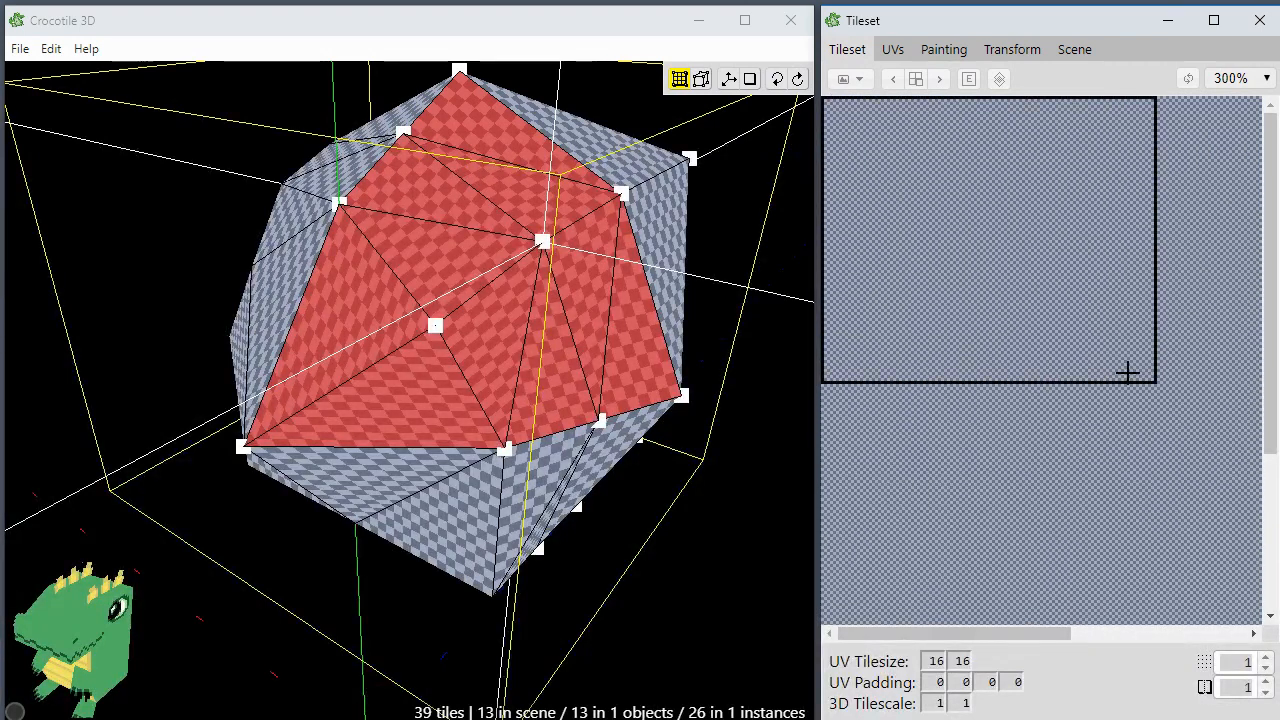
left_click(936, 51)
left_click_drag(991, 560, 1020, 564)
scroll(1092, 344, "down", 1)
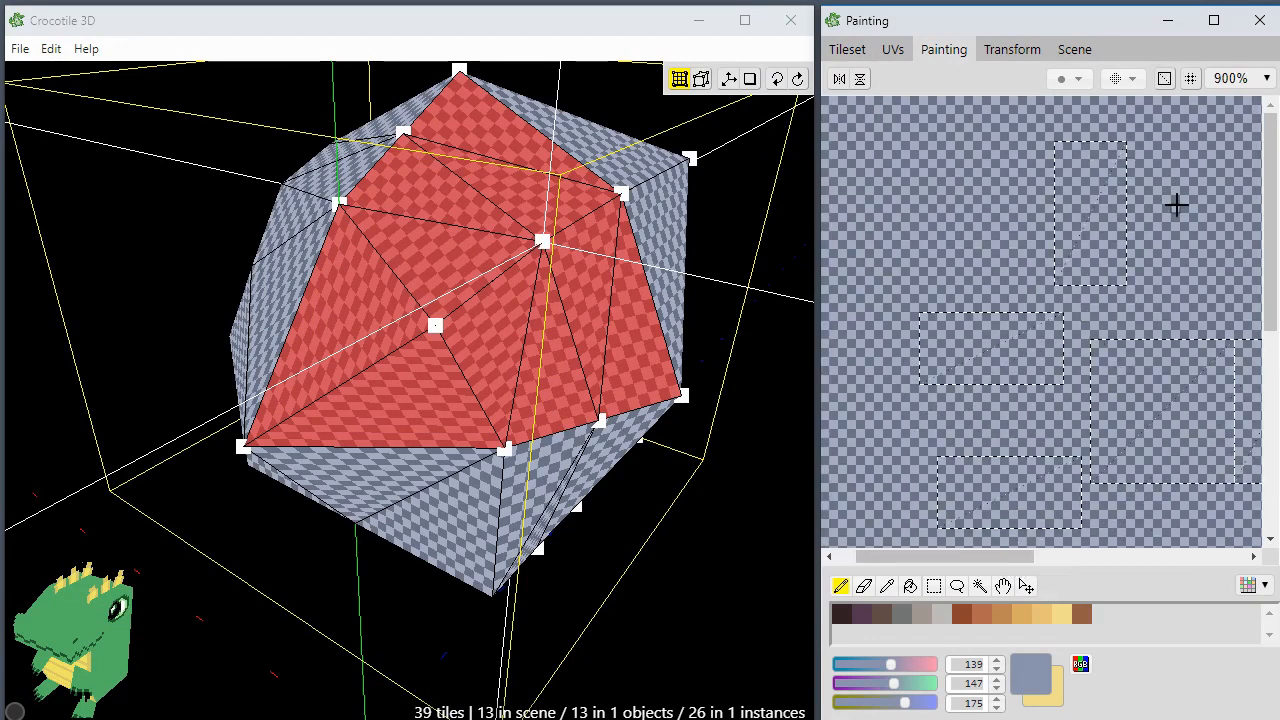
Step: Toggle the UV outlines on the painting canvas off and on to compare both displays
left_click(1164, 80)
left_click(1164, 80)
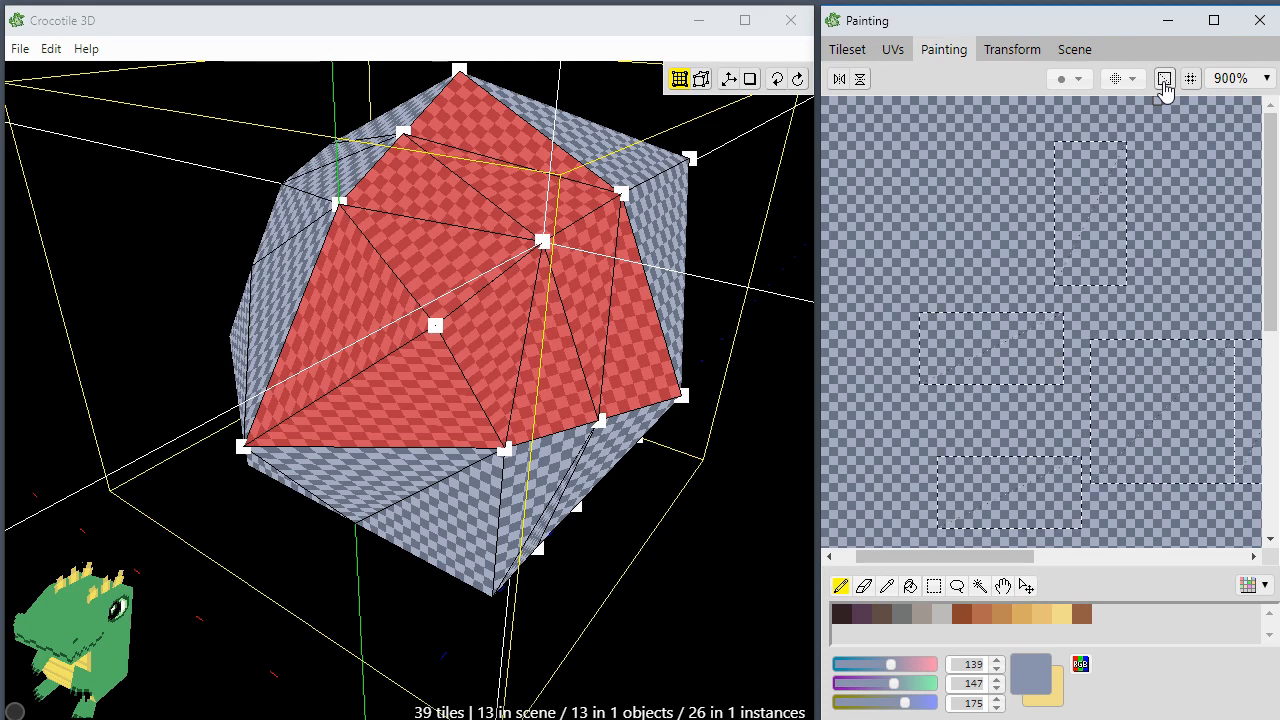
left_click(1164, 80)
left_click(1164, 80)
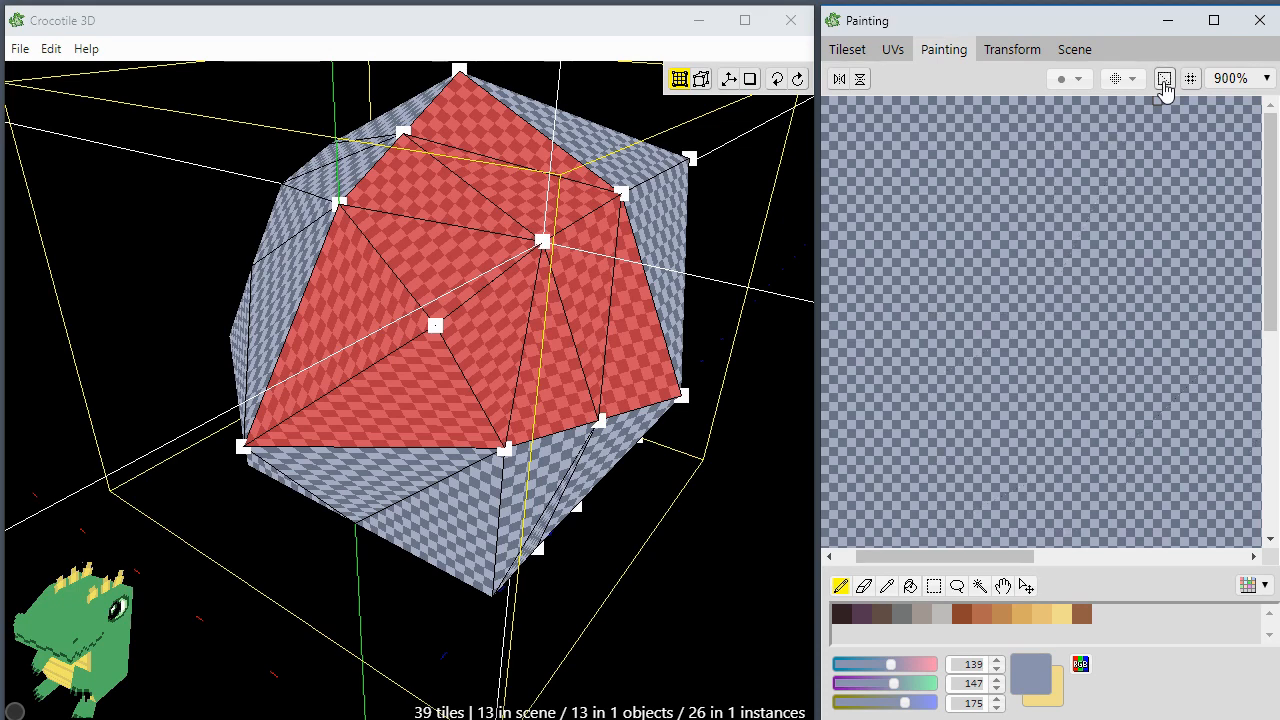
Step: Paint a grey-blue test patch inside the narrow upper side-face UV and undo it
mouse_move(1065, 281)
left_mouse_down()
mouse_move(1060, 249)
mouse_move(1080, 223)
mouse_move(1063, 255)
mouse_move(1063, 200)
mouse_move(1104, 205)
left_mouse_up()
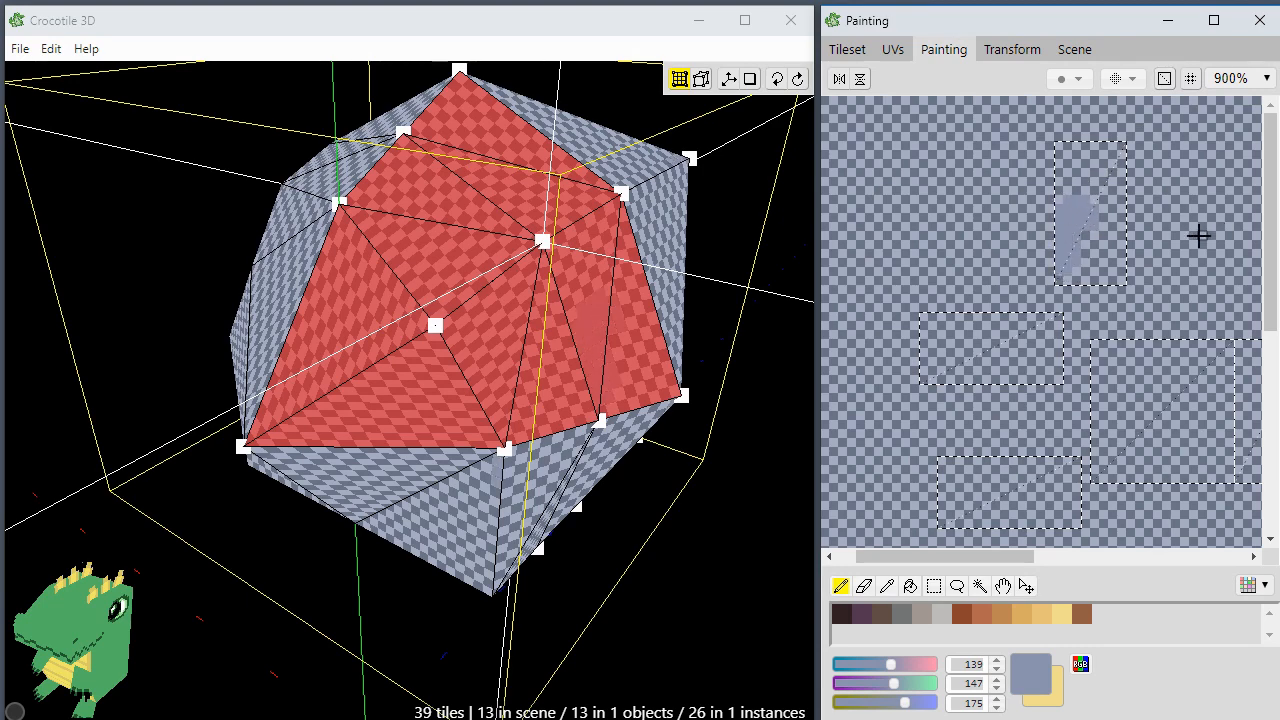
key("ctrl+z")
left_click_drag(1020, 556, 1043, 556)
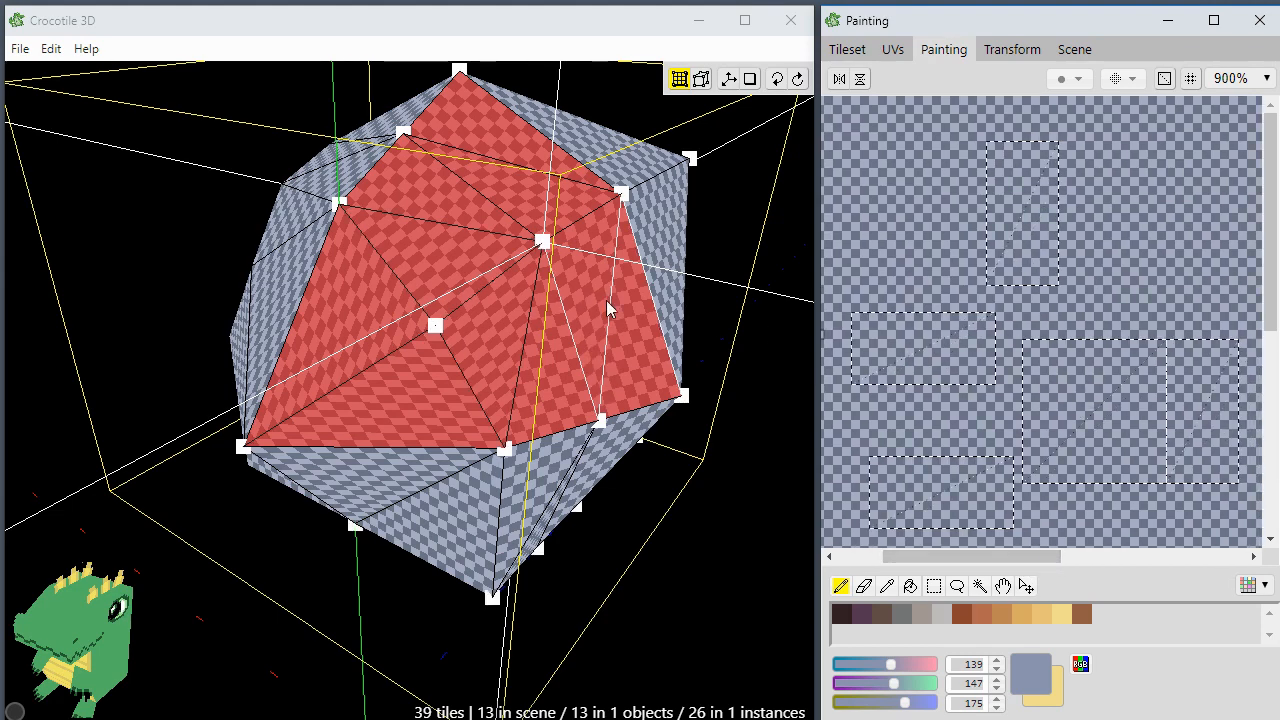
mouse_move(1128, 417)
left_mouse_down()
mouse_move(1140, 391)
mouse_move(1140, 404)
left_mouse_up()
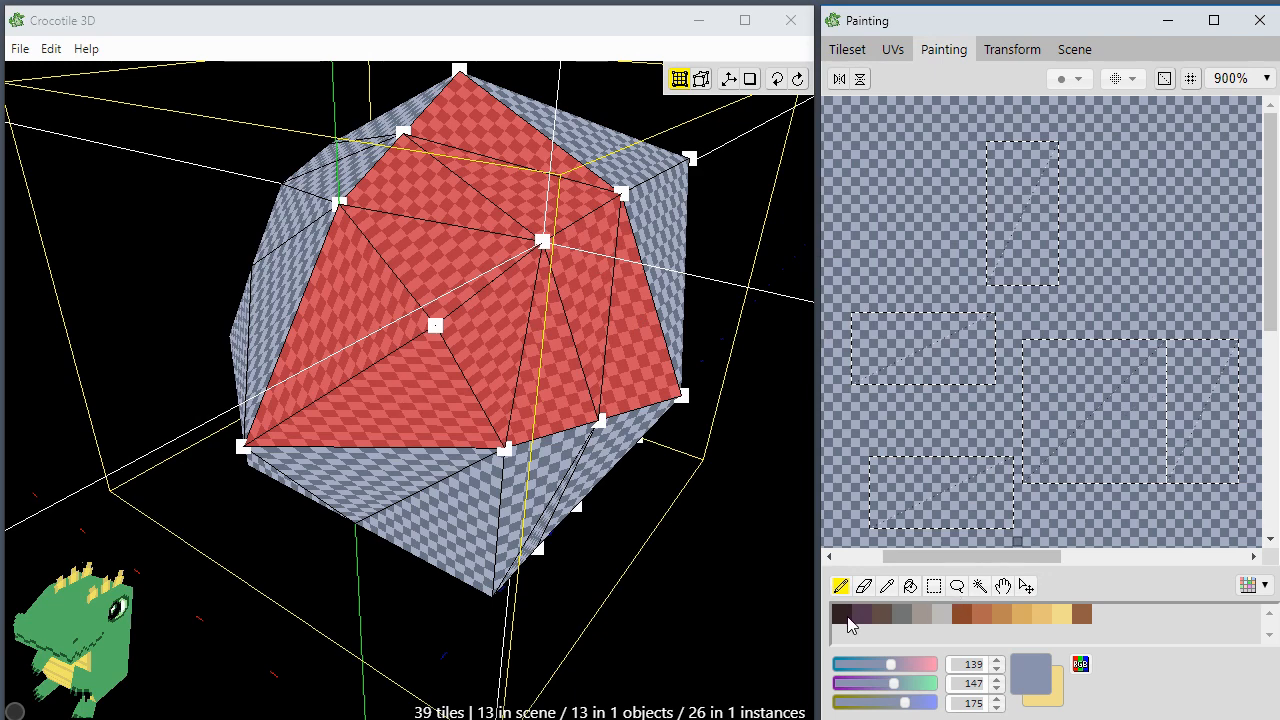
Step: Paint dark brown marks in the large front-face UV beside its shared edge and along its upper edge, then return to the UV layout
left_click(842, 614)
mouse_move(1153, 437)
left_mouse_down()
mouse_move(1130, 415)
mouse_move(1140, 423)
mouse_move(1158, 390)
mouse_move(1160, 452)
left_mouse_up()
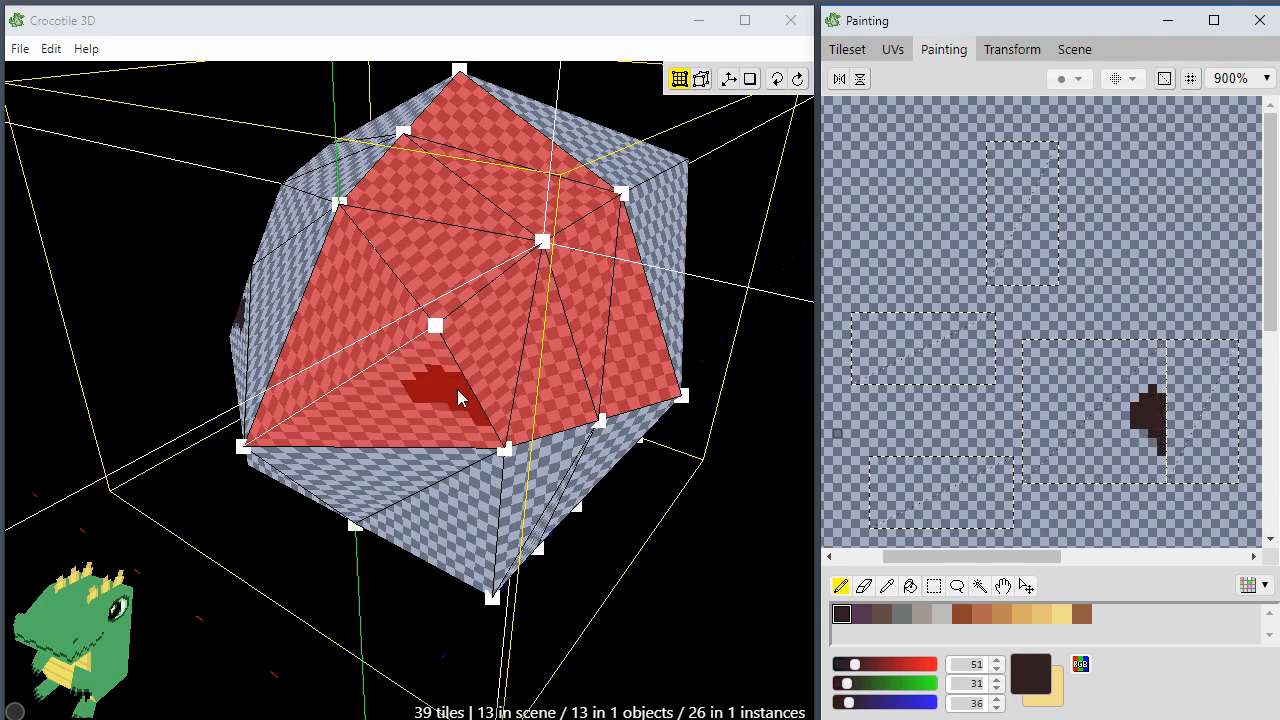
left_click_drag(1094, 346, 1068, 345)
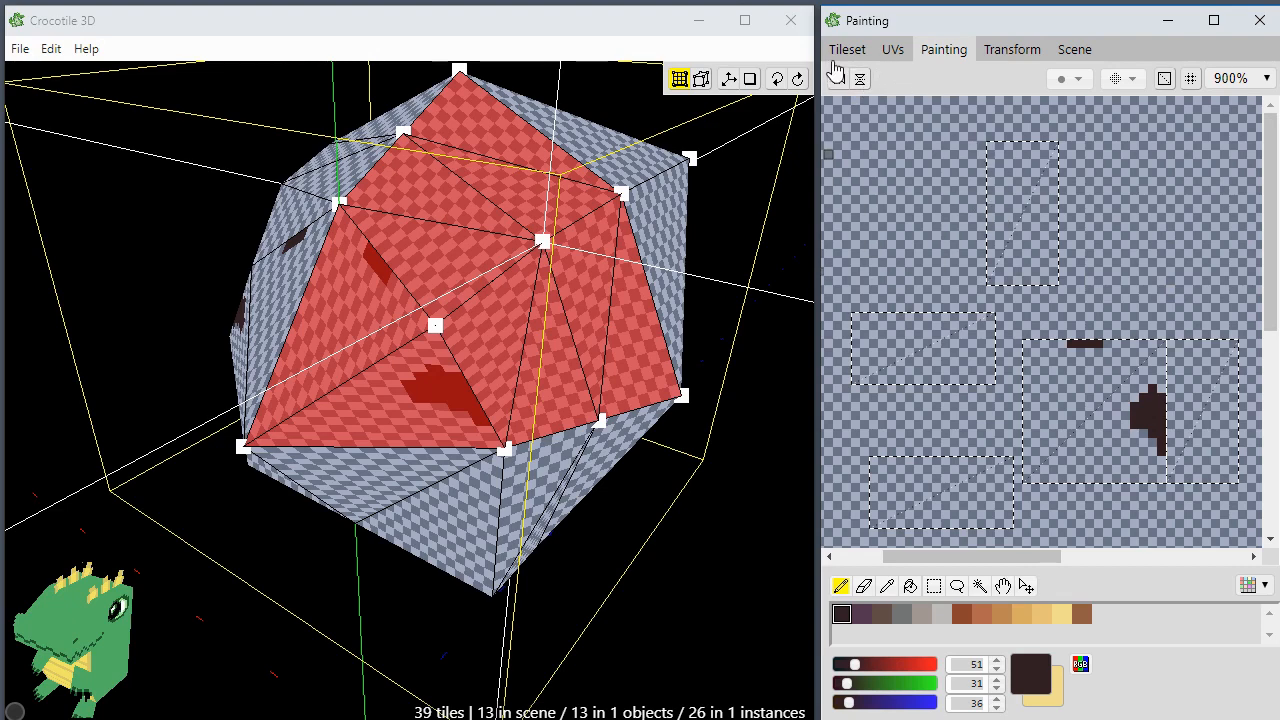
left_click(892, 49)
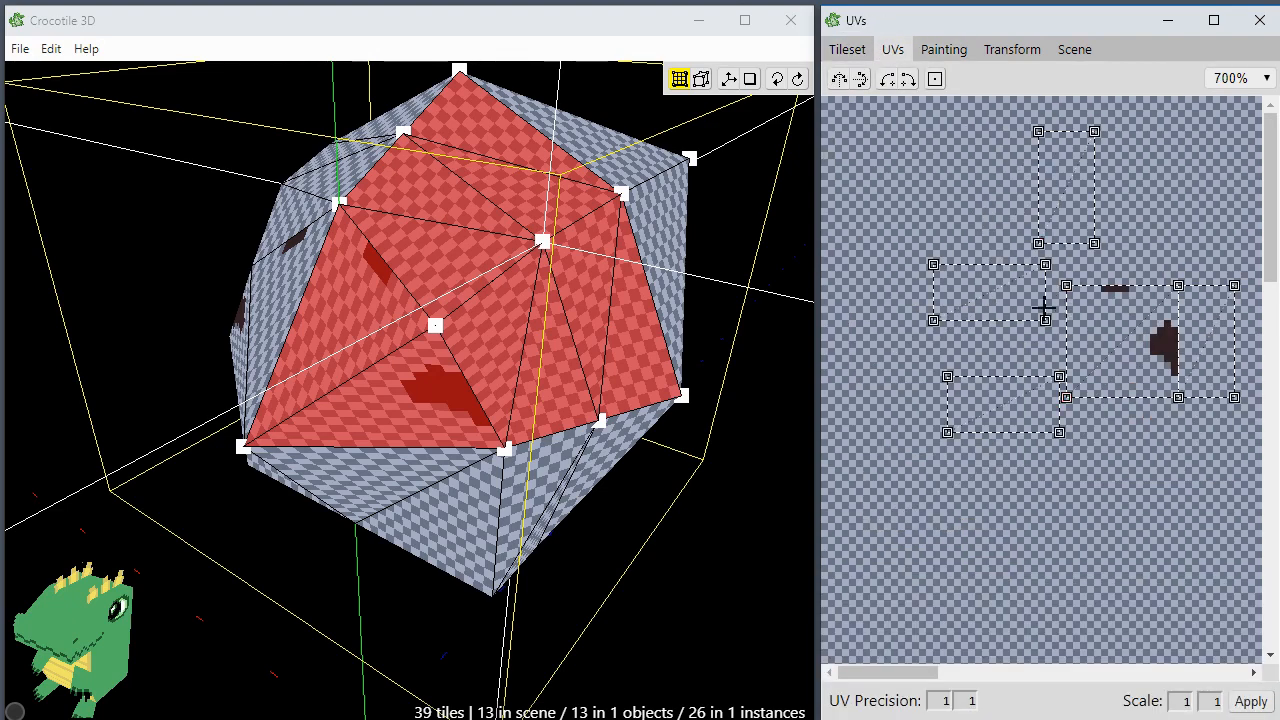
Step: Attach the upper wide UV rectangle to the large front-face UV's upper edge and move the tall narrow UV clear to one side
left_click(983, 297)
left_click_drag(983, 297, 1116, 246)
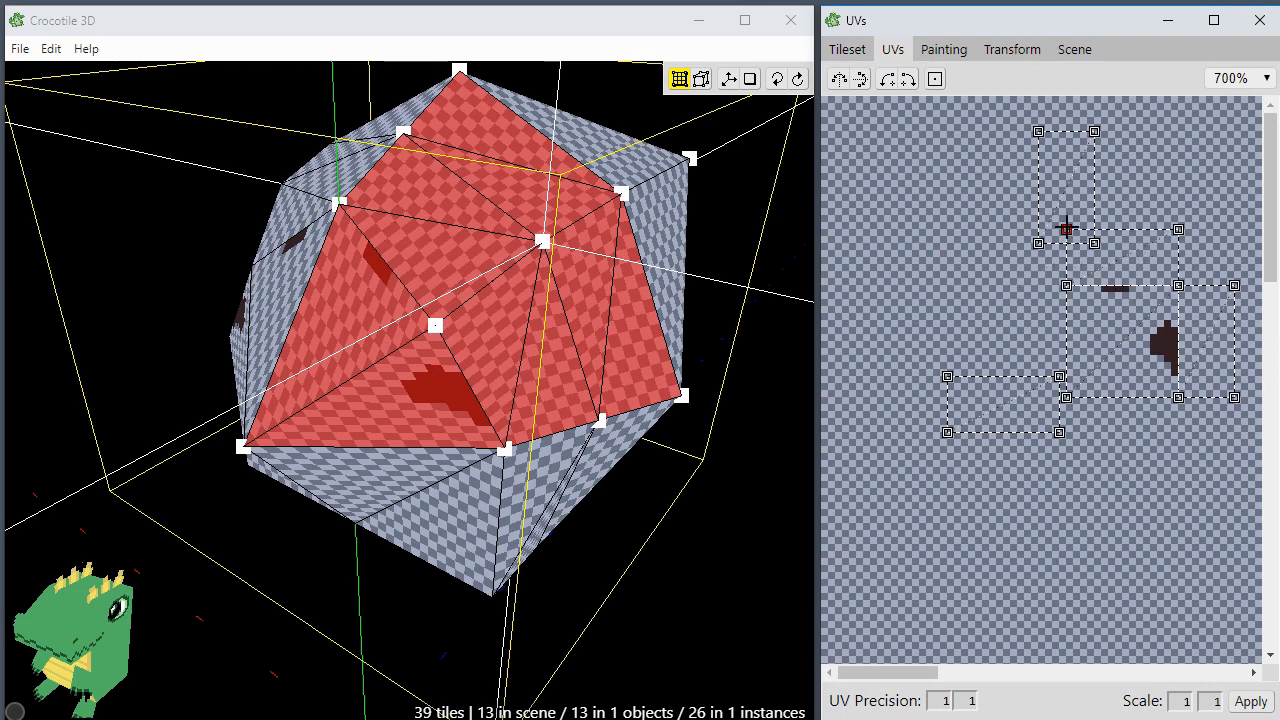
left_click_drag(1066, 198, 968, 240)
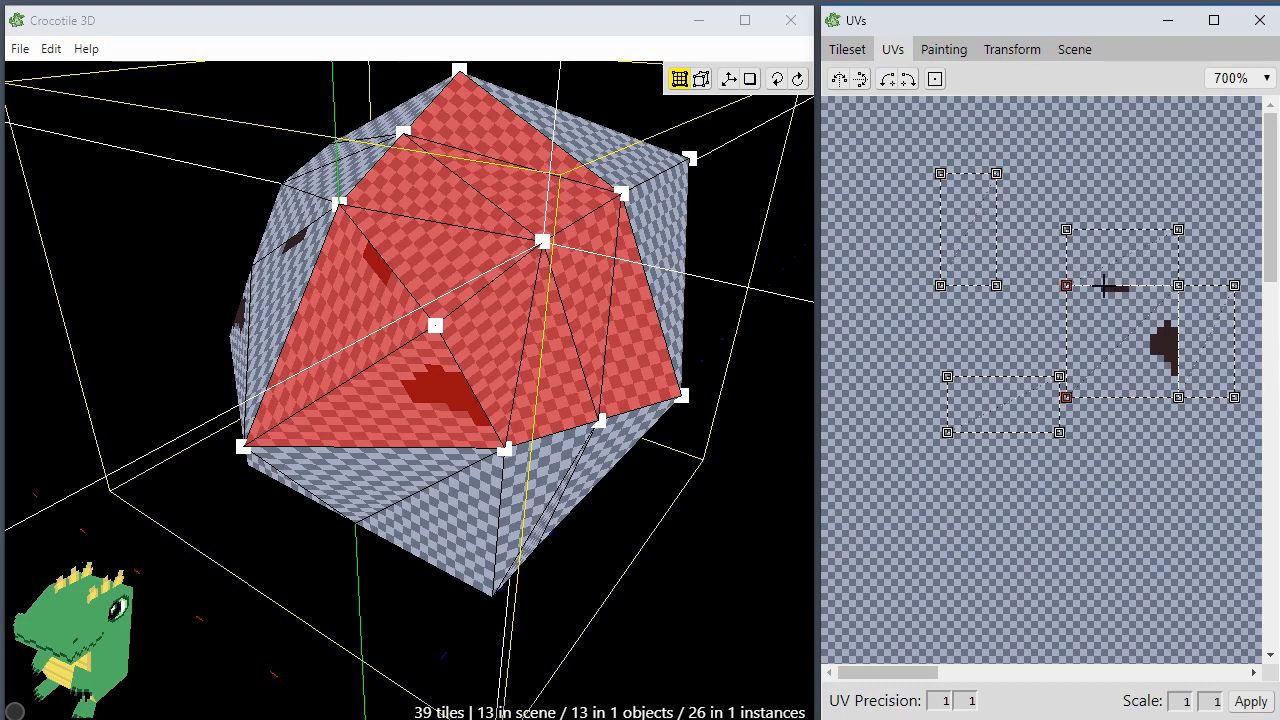
left_click(1040, 390)
left_click_drag(915, 672, 926, 672)
left_click(1045, 295)
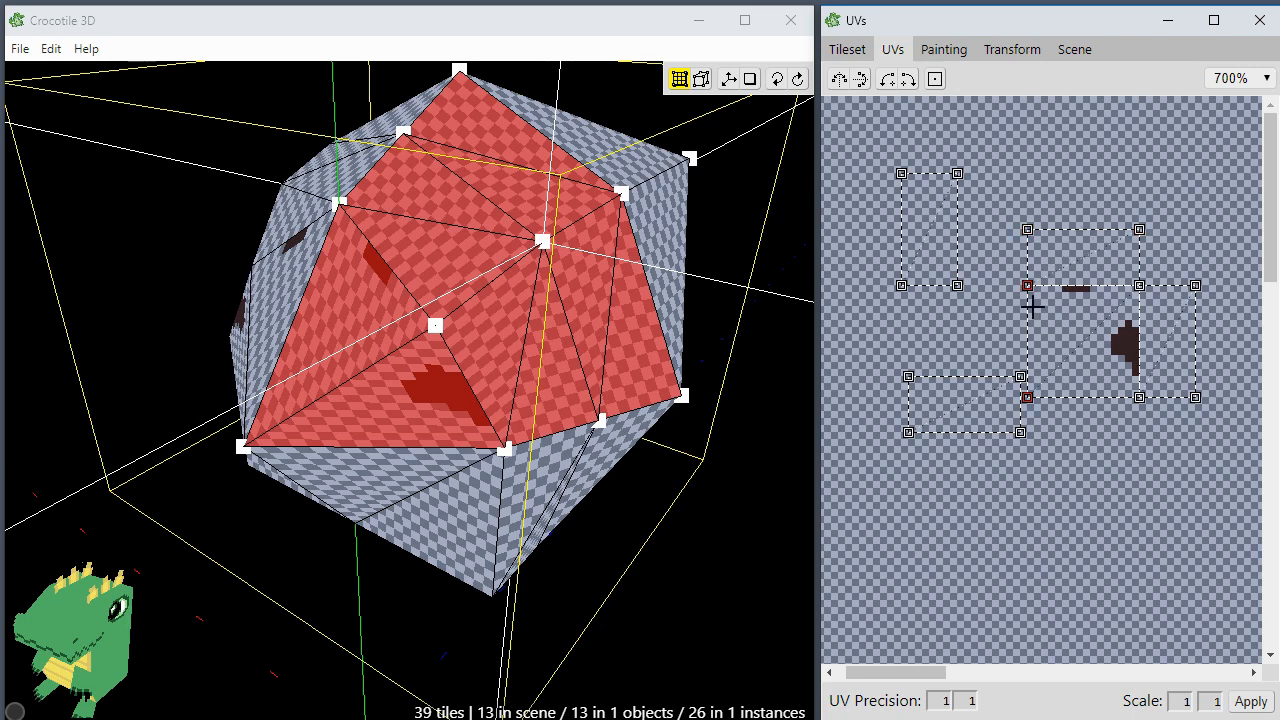
Step: Toggle the selection of the large front face and the face above it to check which UV rectangles they correspond to
left_click(424, 259, "shift")
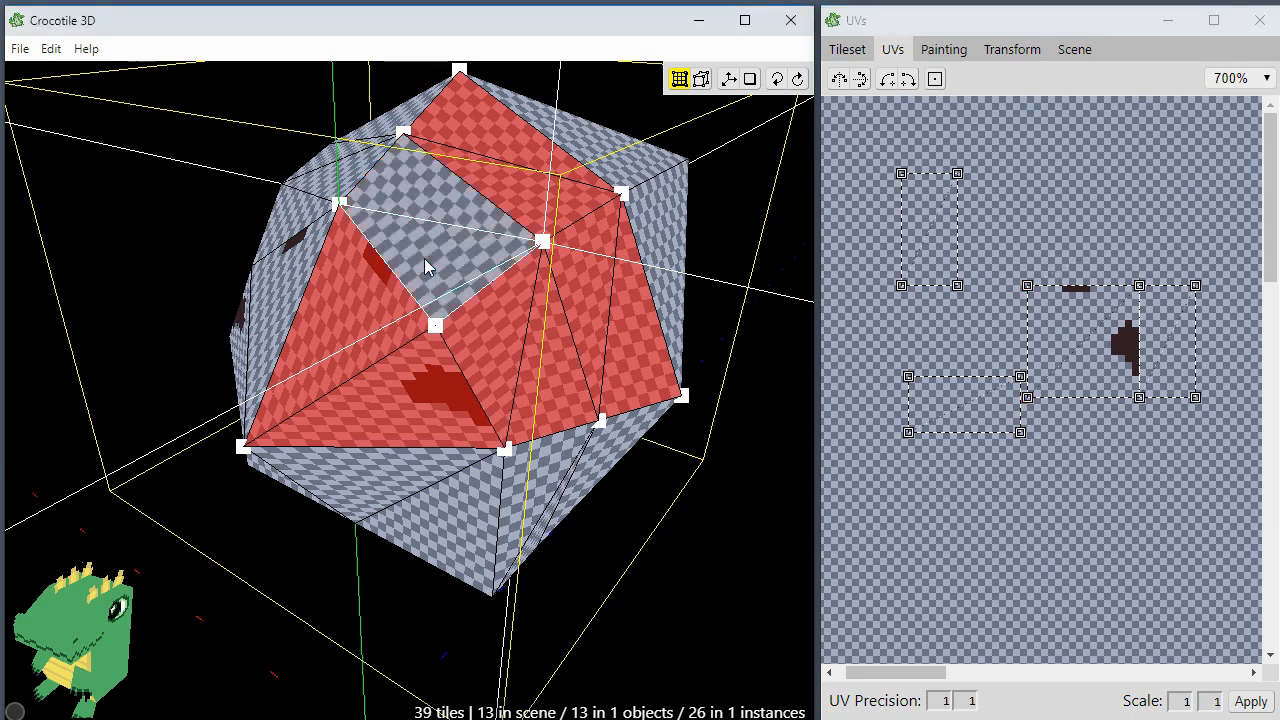
left_click(425, 251, "shift")
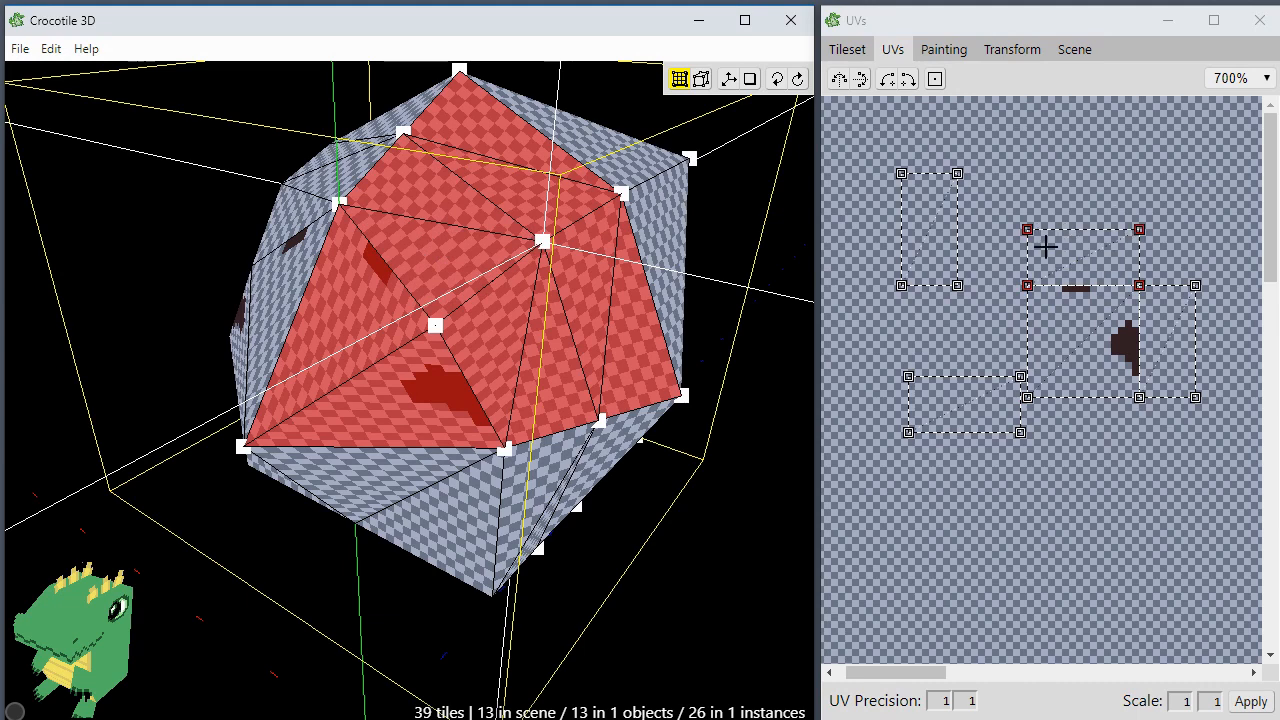
left_click(450, 241, "shift")
left_click(429, 260, "shift")
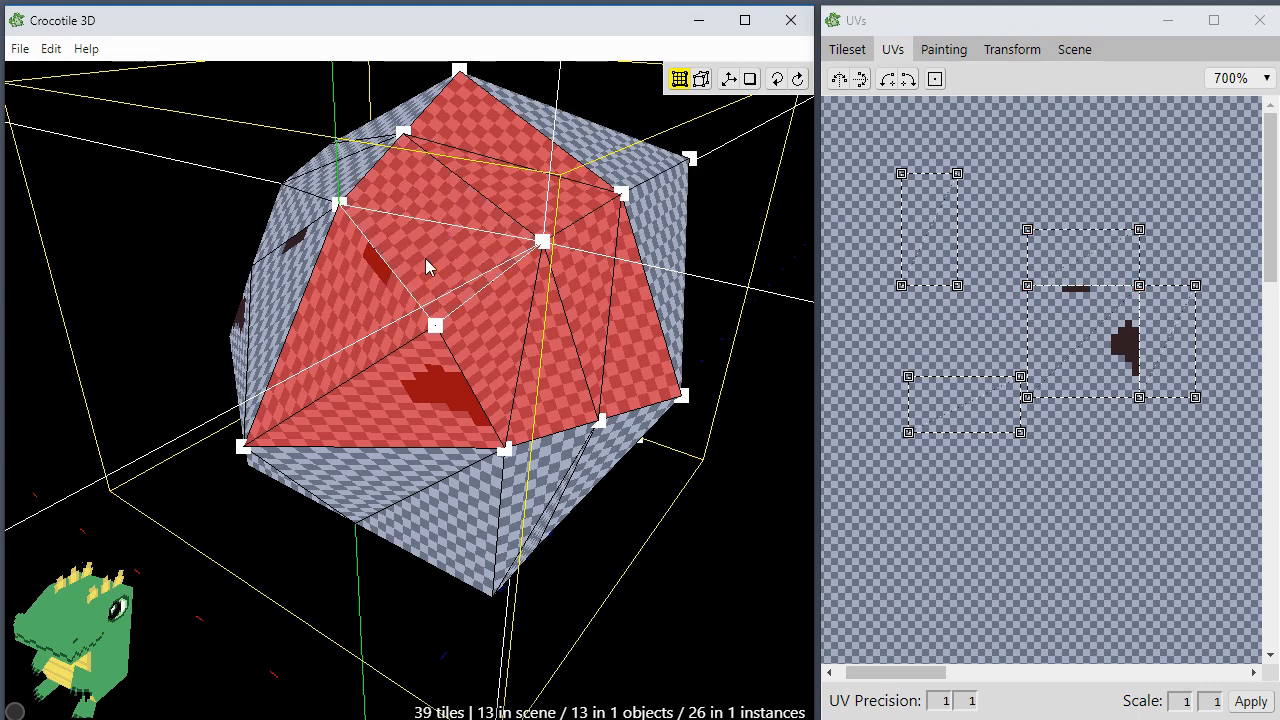
left_click(357, 312, "shift")
left_click(356, 313, "shift")
left_click(356, 313, "shift")
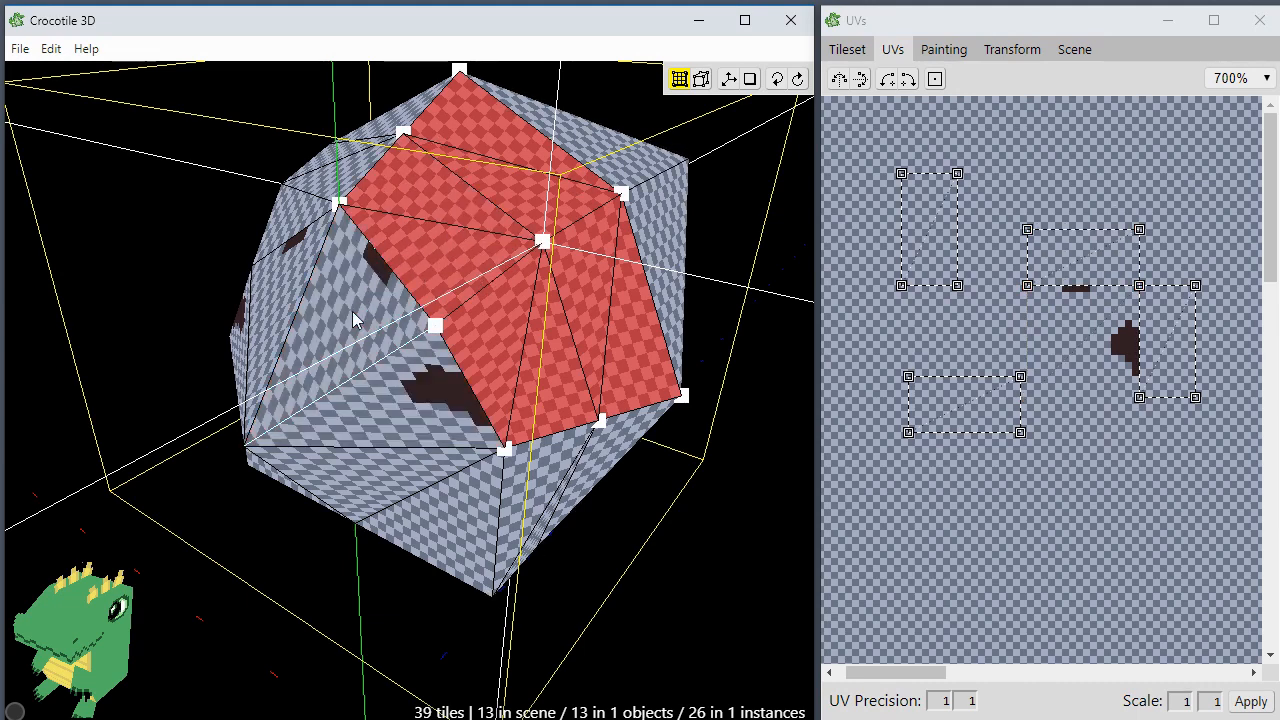
left_click(356, 313, "shift")
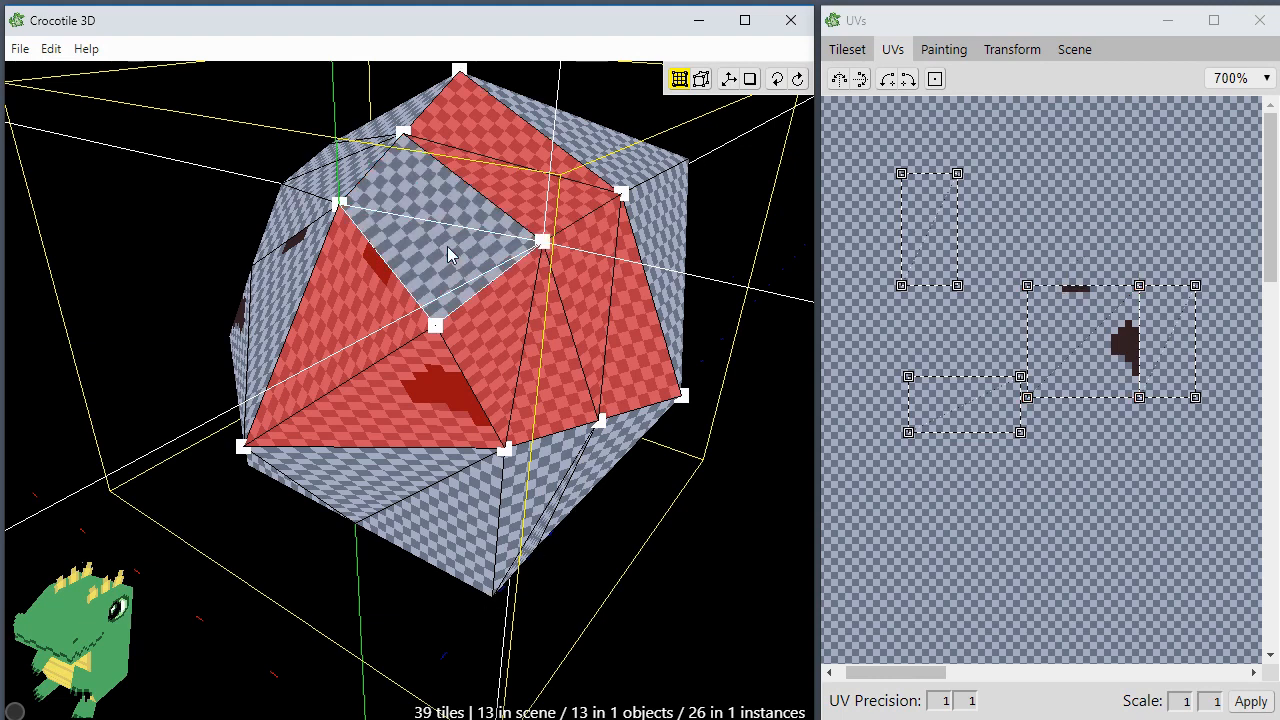
left_click(1097, 257)
mouse_move(1075, 260)
left_mouse_down()
mouse_move(1074, 234)
mouse_move(1046, 260)
mouse_move(1066, 309)
mouse_move(1051, 363)
mouse_move(1073, 260)
left_mouse_up()
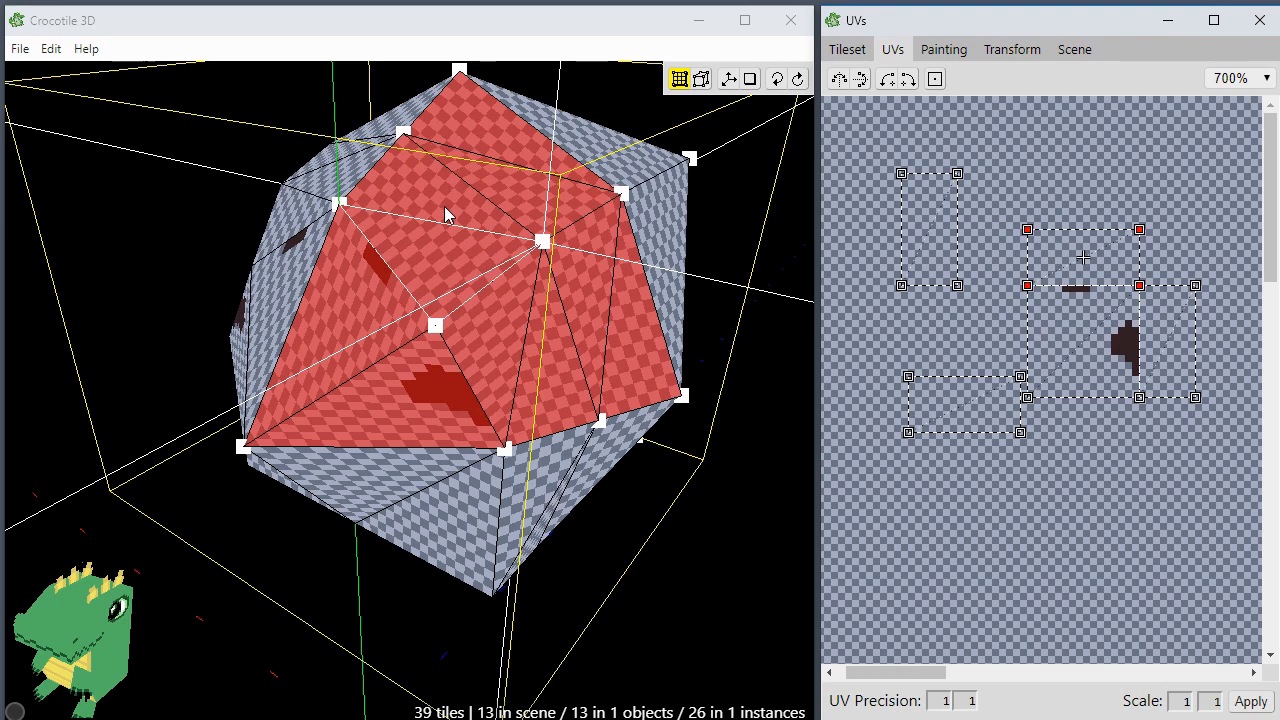
Step: Identify the next face up on the head and stack the remaining wide UV rectangle directly above the one just attached
left_click(494, 191)
left_click(494, 191)
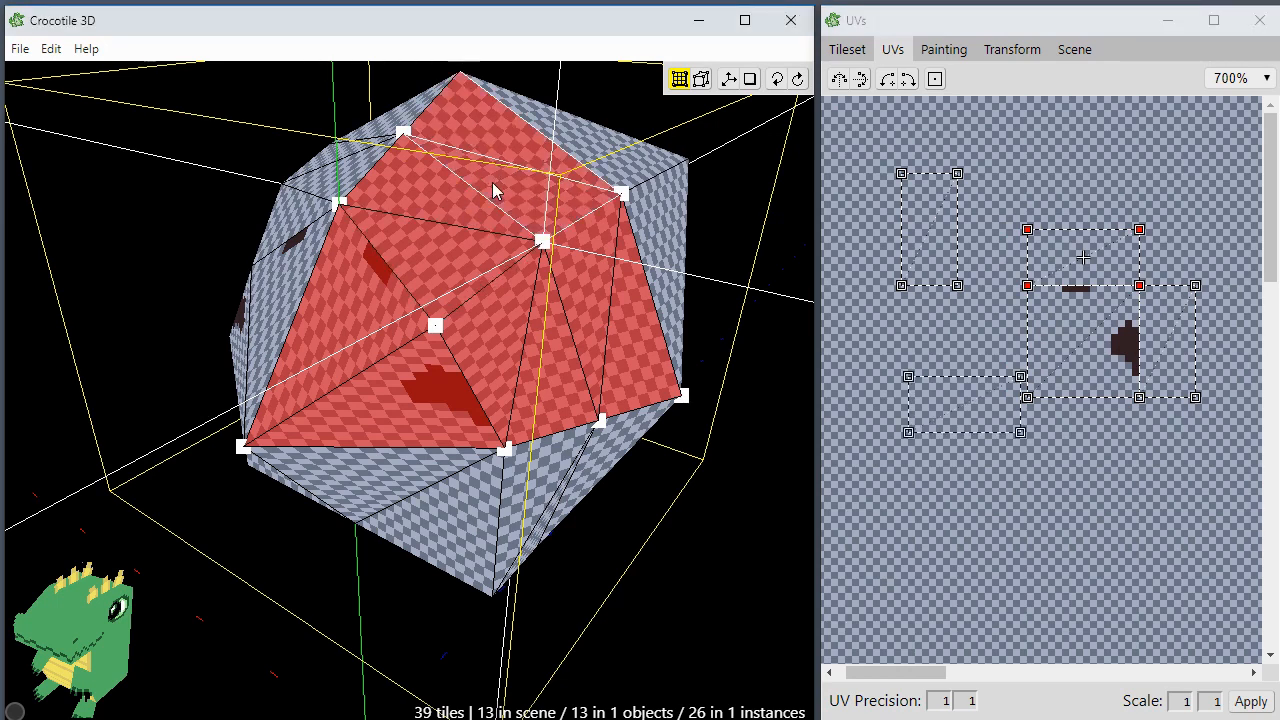
left_click_drag(946, 400, 1066, 221)
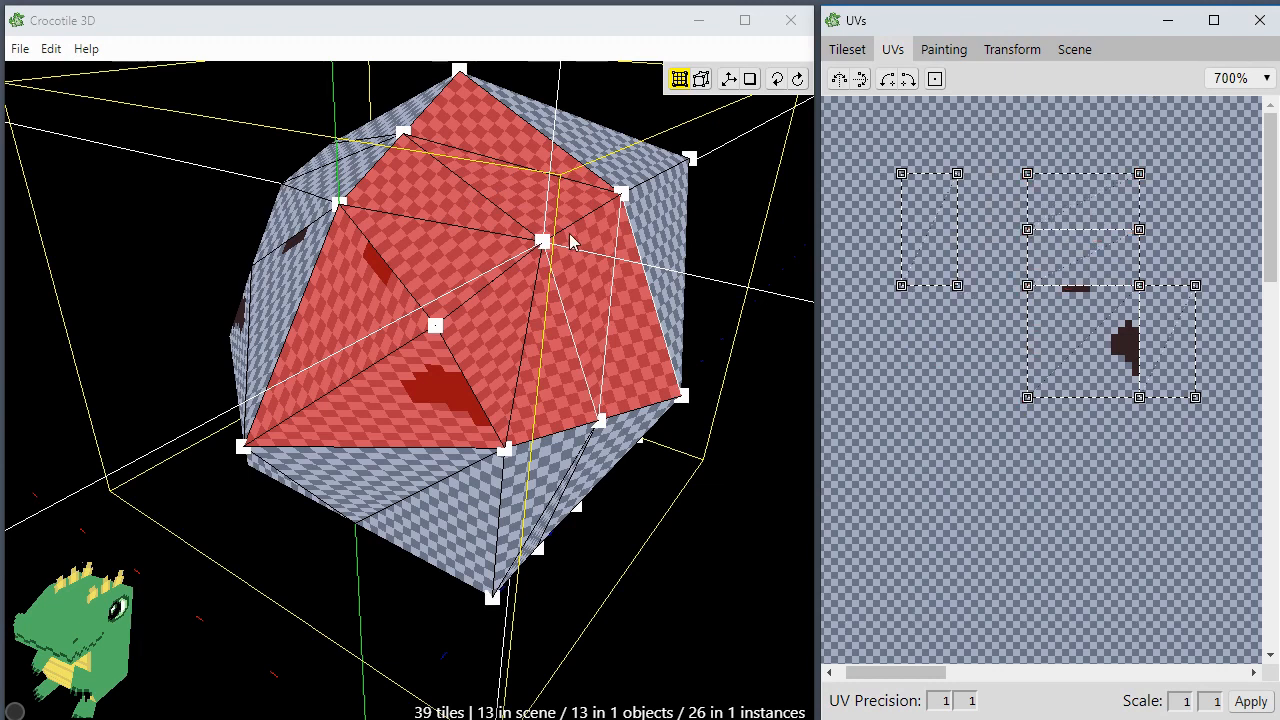
left_click(538, 196)
left_click(537, 195)
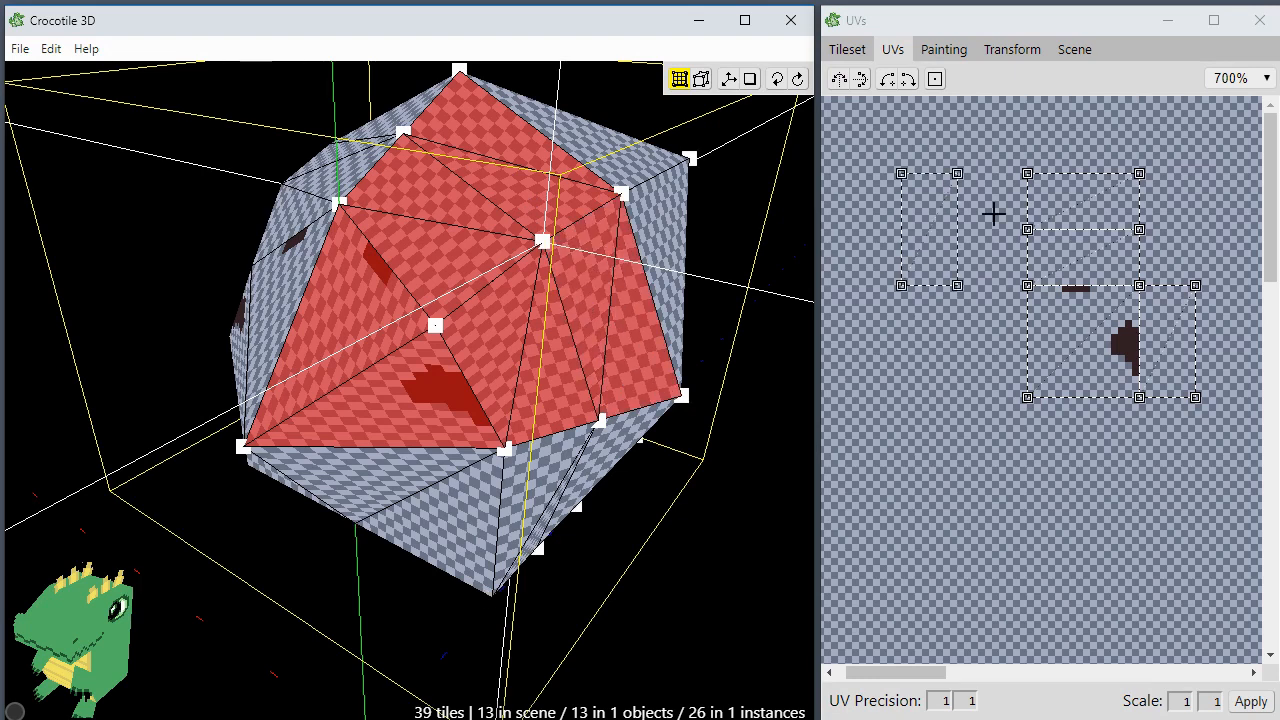
Step: Move the detached UV tile to the far end of the layout's lower row, beside the other narrow tile, and check the model's faces
left_click(951, 240)
left_click_drag(951, 240, 1223, 340)
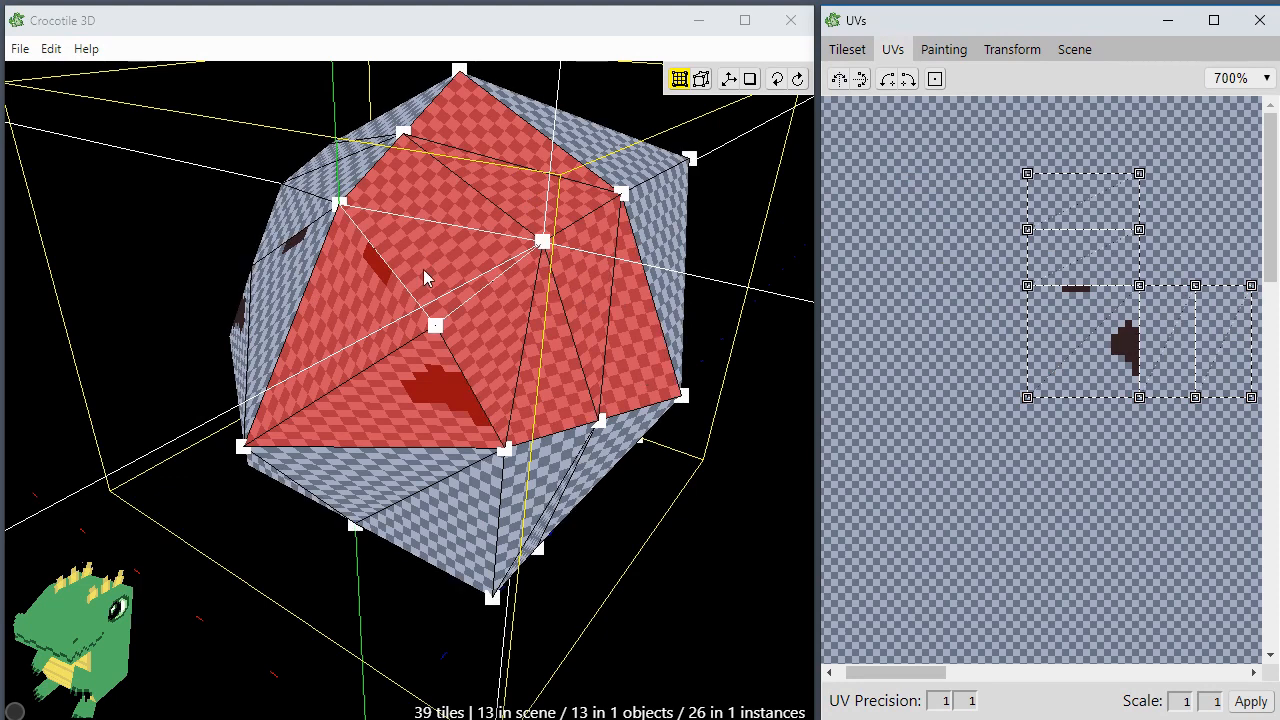
key("space")
key("space")
left_click_drag(609, 529, 580, 518)
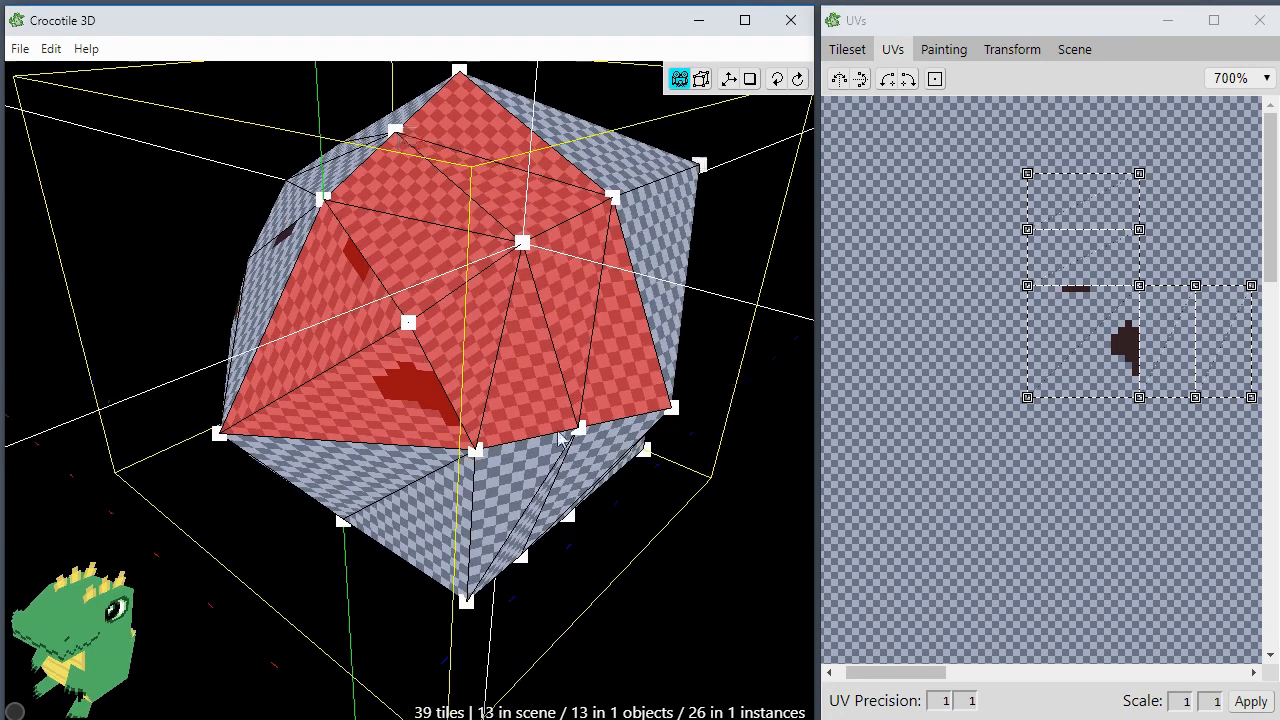
key("space")
left_click_drag(486, 294, 492, 262)
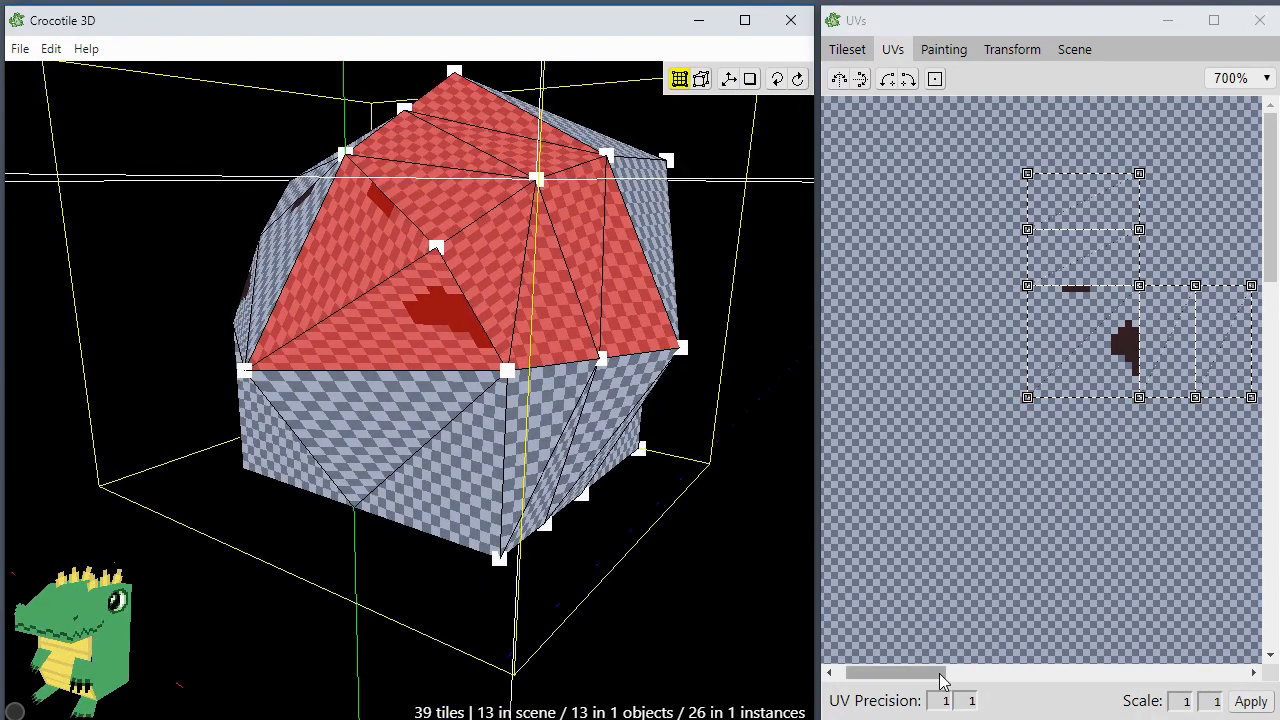
Step: Rotate the stacked pair of upper UV tiles upright and place them directly above the two narrow tiles of the lower row
left_click_drag(943, 677, 959, 680)
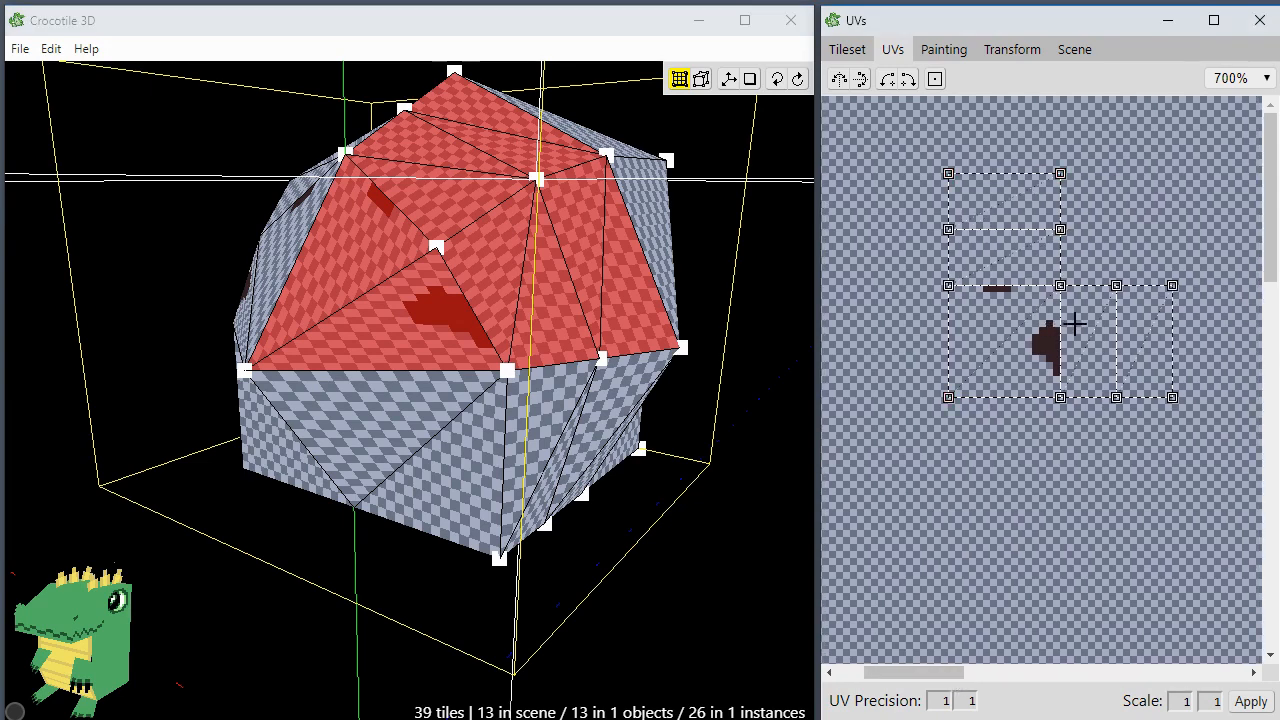
left_click(1145, 323)
left_click(1028, 273)
left_click(1045, 248)
left_click(1080, 307)
left_click(1036, 243)
left_click(1019, 215, "shift")
left_click_drag(1035, 207, 1143, 246)
left_click(908, 86)
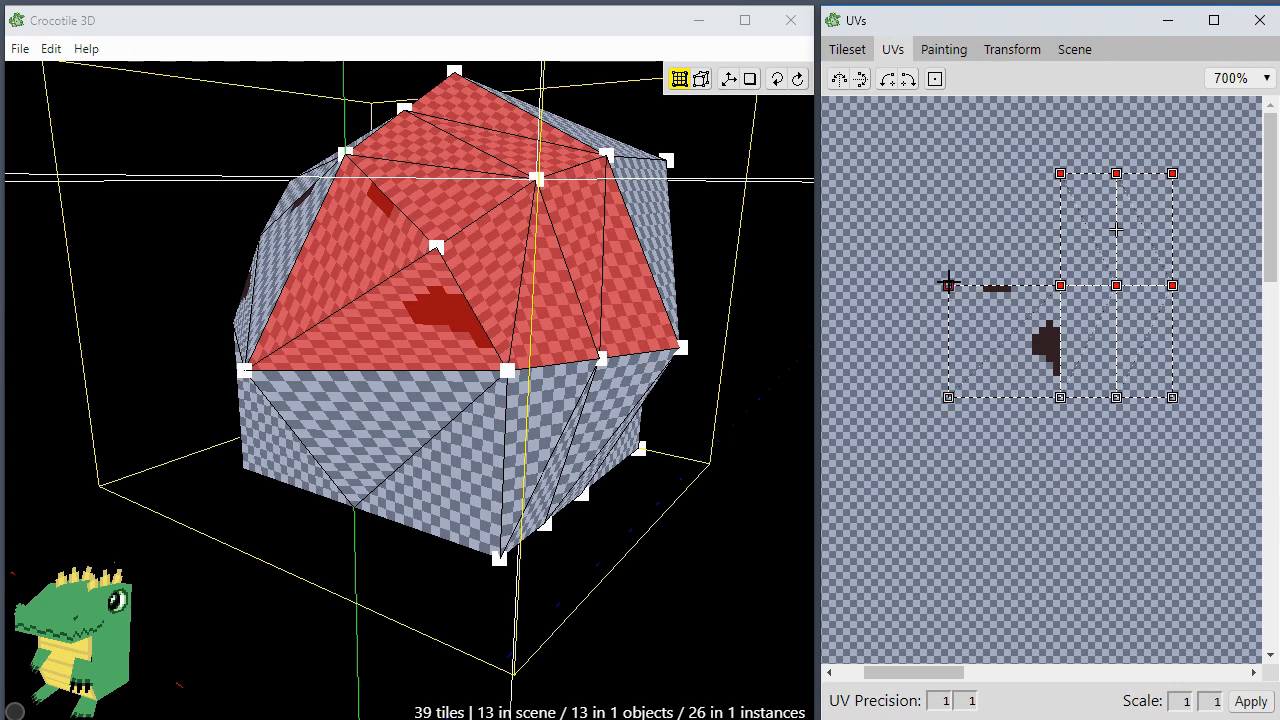
Step: Move the square UV tile's upper outer vertex to the layout's top edge and its lower outer vertex to mid-height, forming a triangular point
left_click(740, 471)
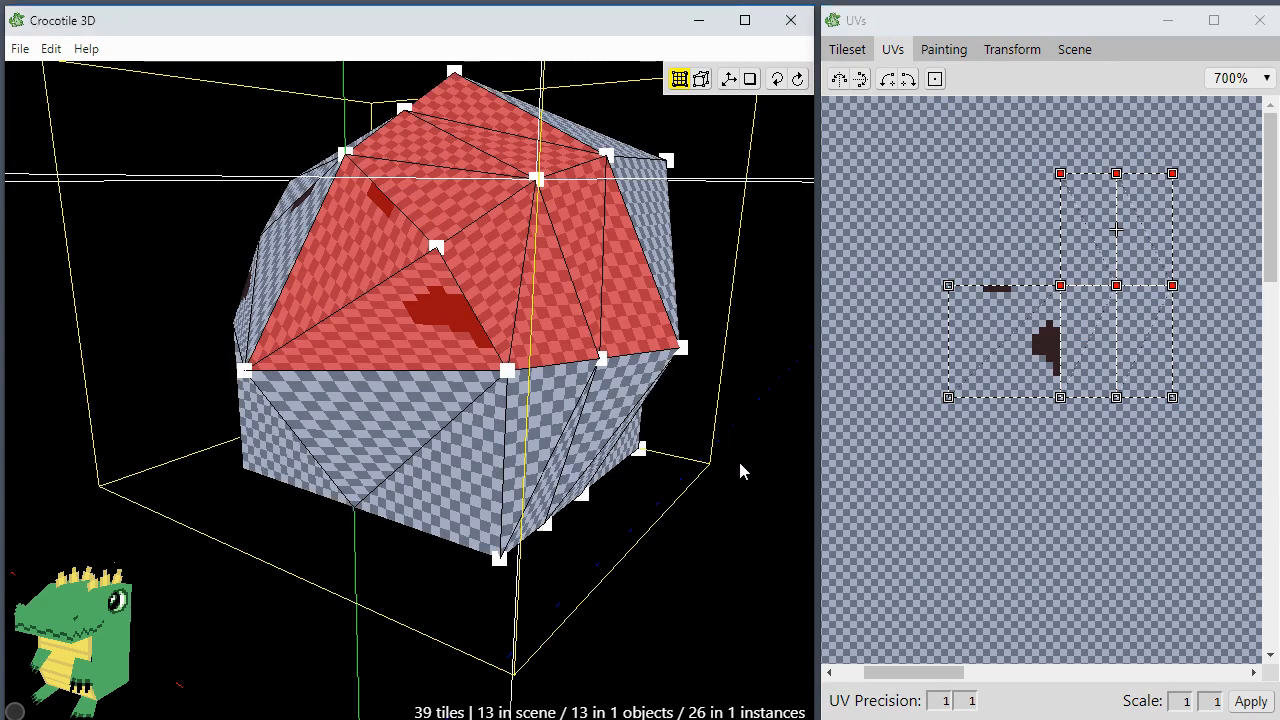
key("space")
left_click_drag(740, 471, 737, 514)
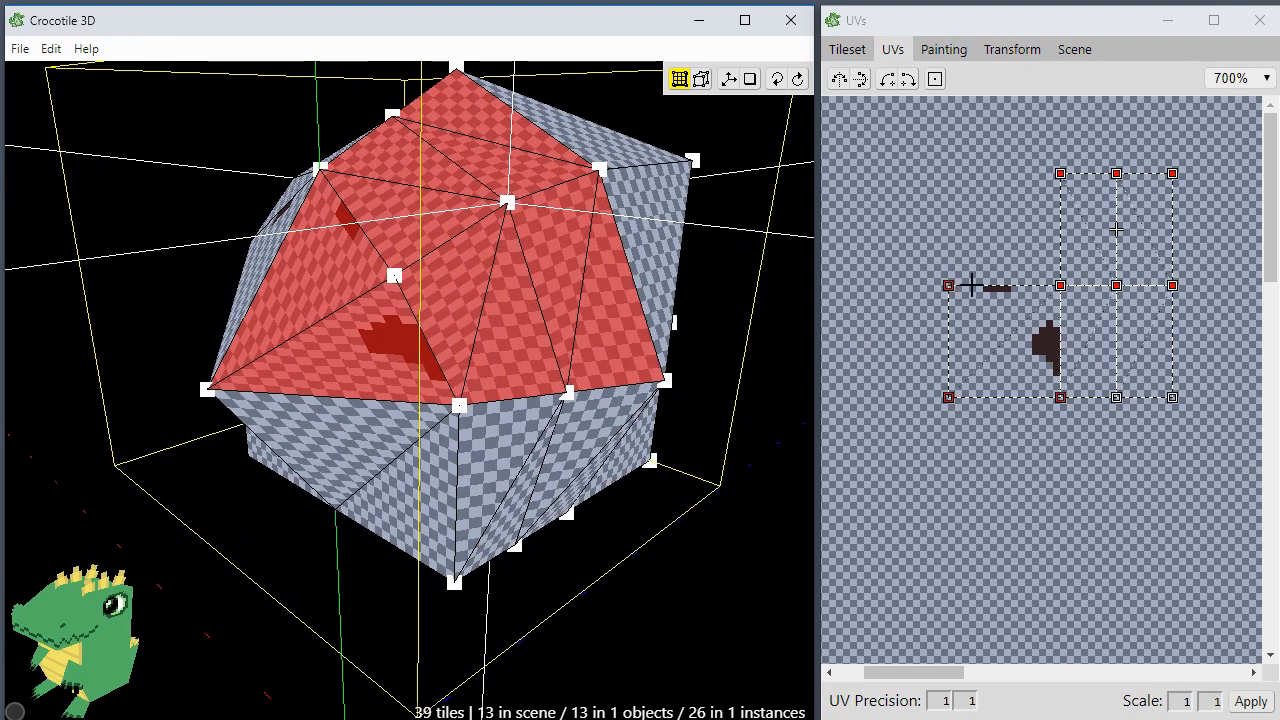
left_click(946, 285)
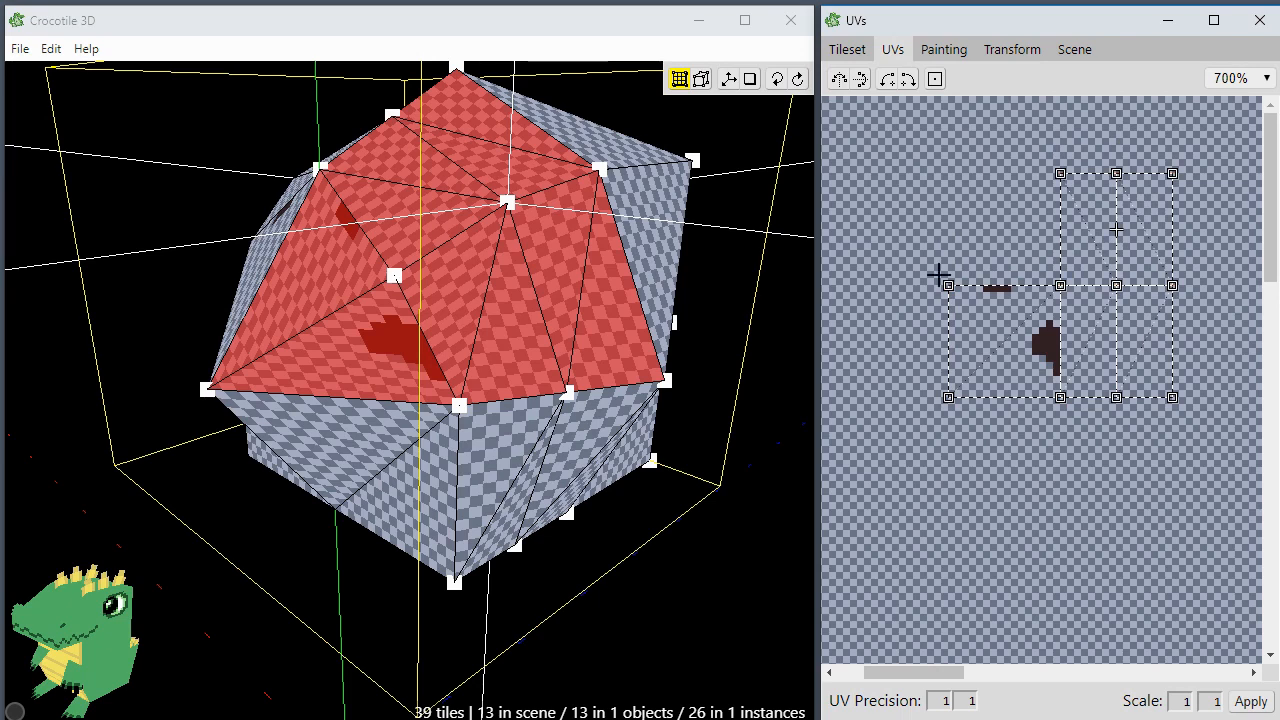
left_click_drag(946, 284, 1060, 173)
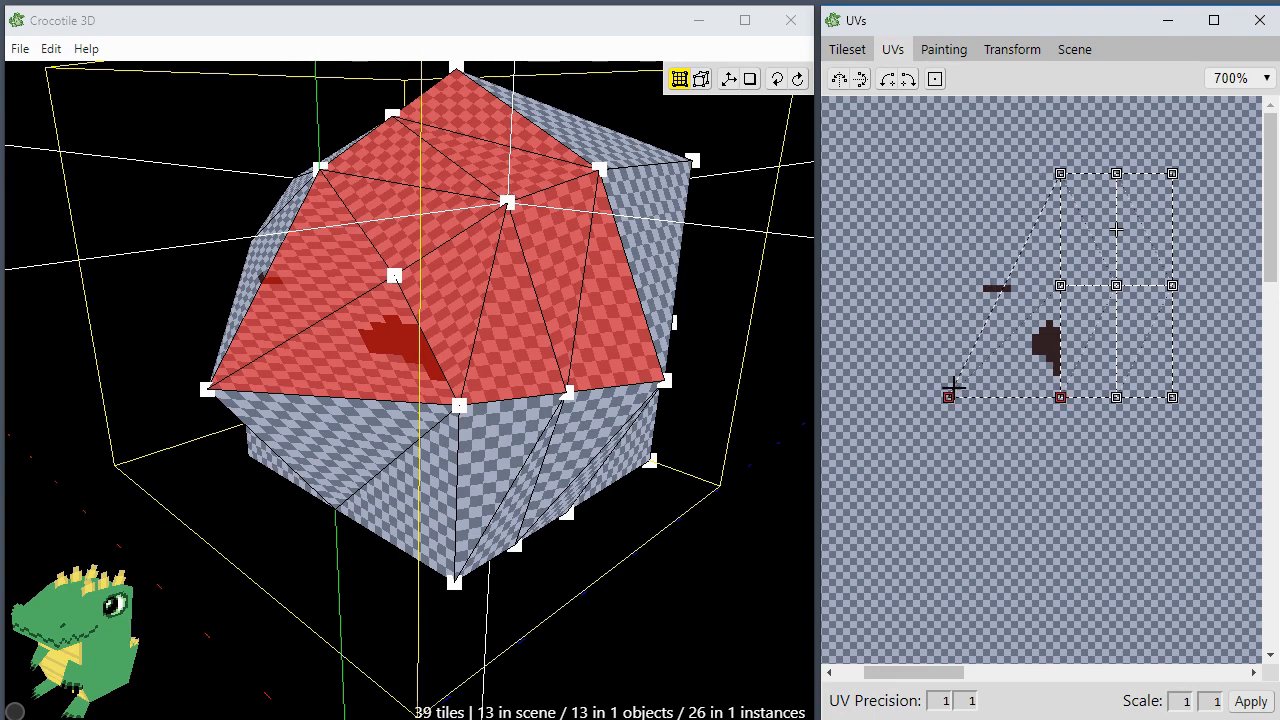
left_click_drag(946, 394, 948, 284)
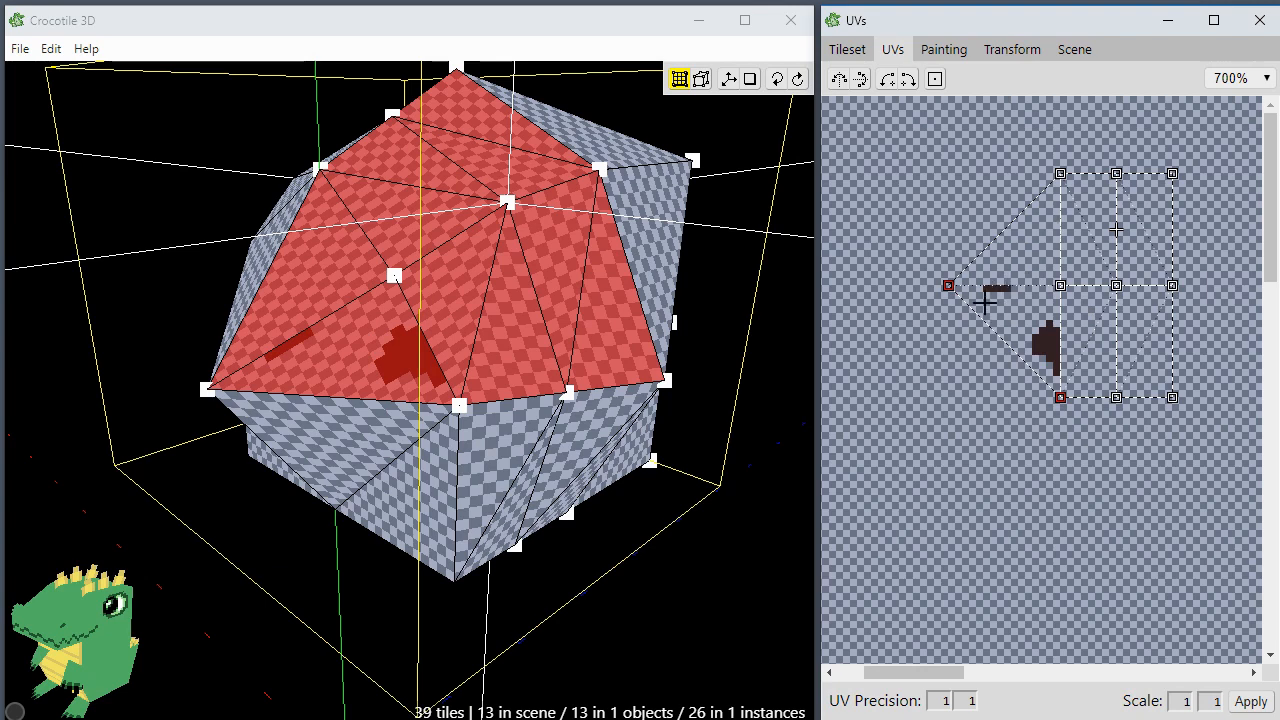
scroll(981, 365, "up", 1)
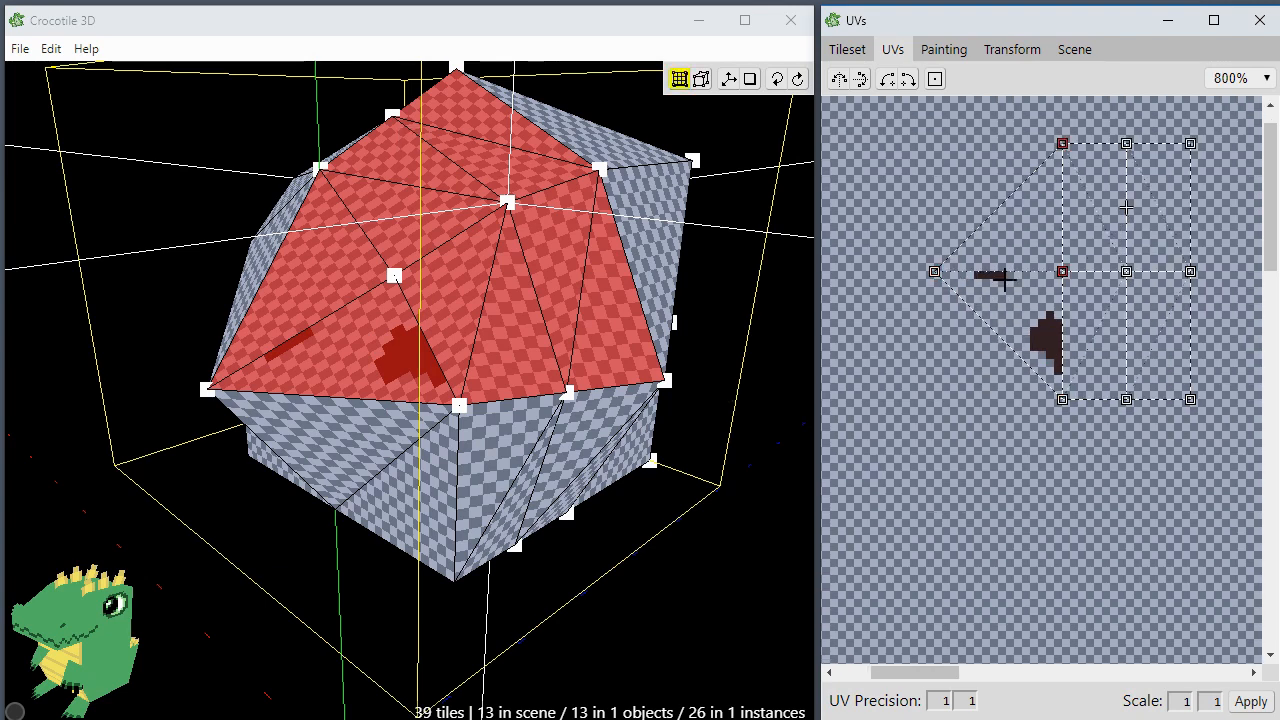
left_click(852, 50)
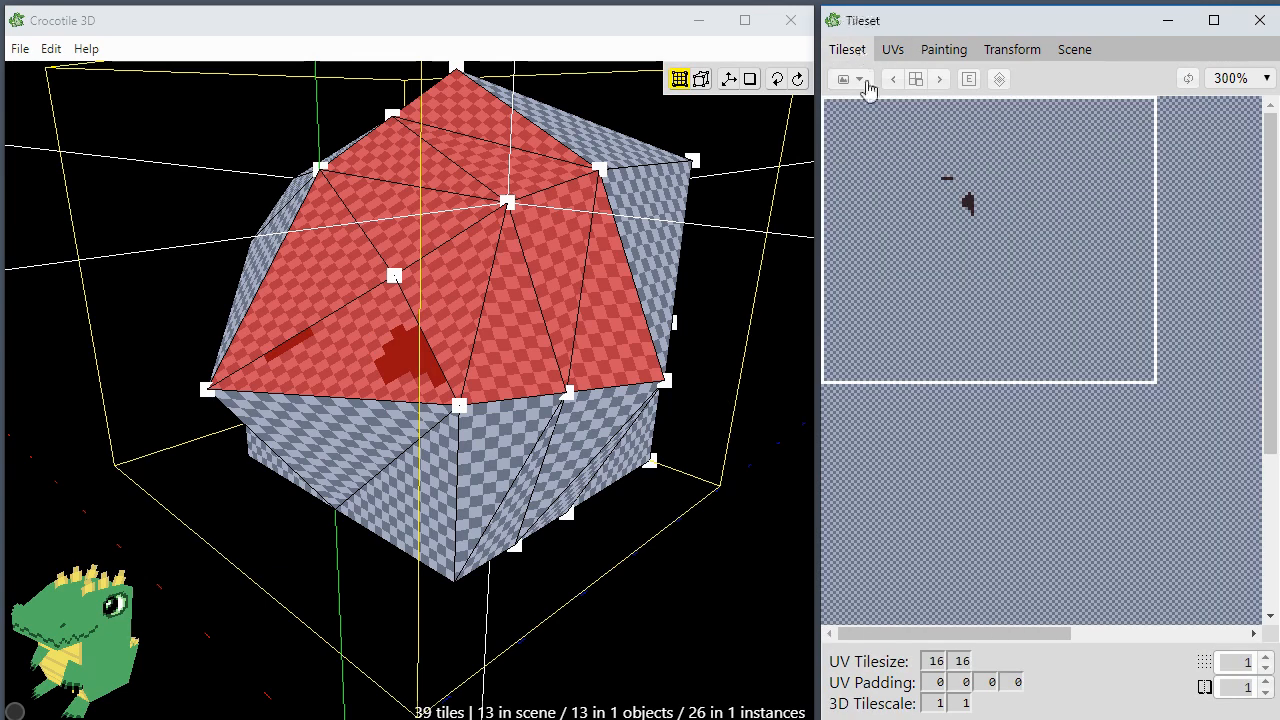
left_click(936, 278)
left_click_drag(837, 120, 1251, 615)
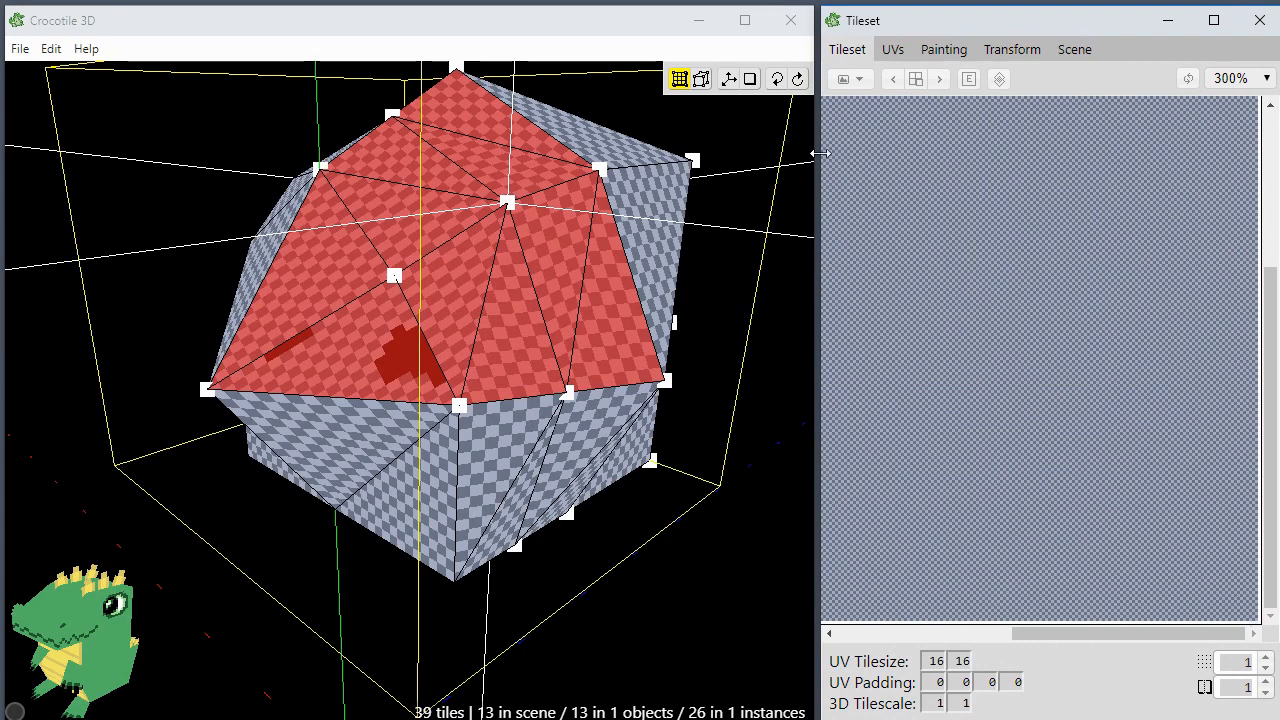
Step: Fill the texture's dark checker squares with gray 115, 117, 117 and its light squares with 163, 153, 148
left_click(943, 49)
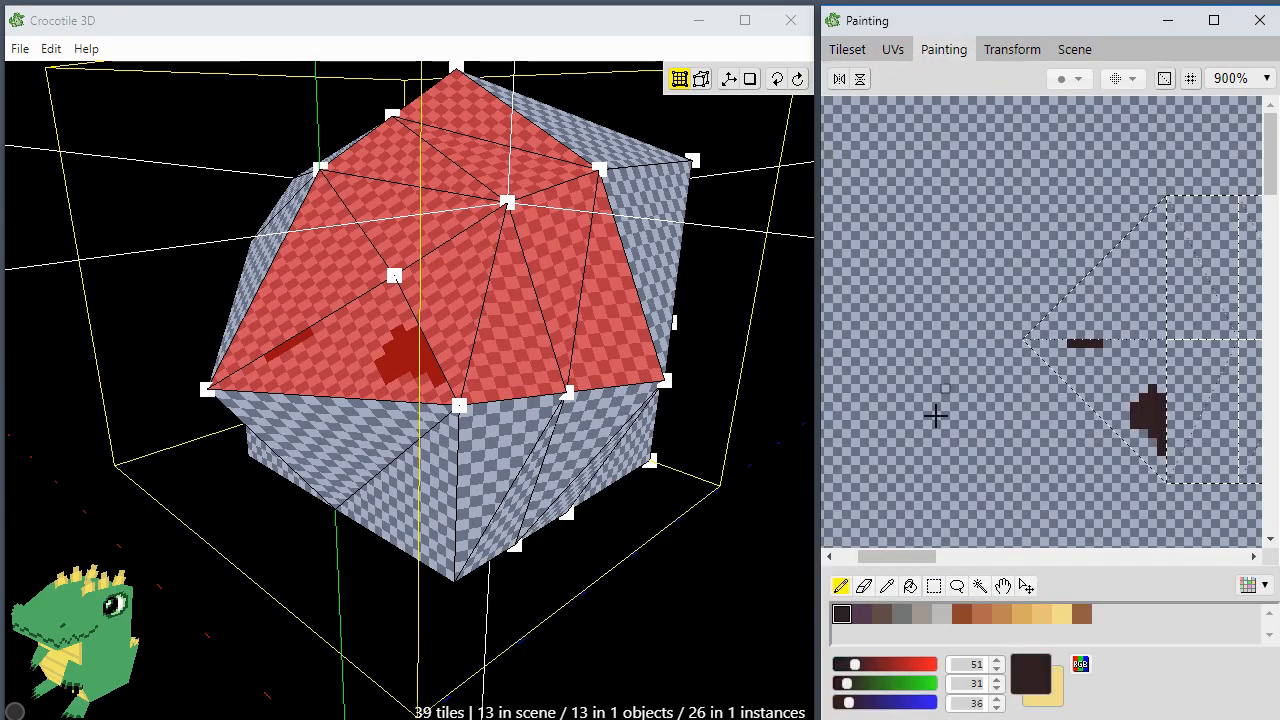
scroll(908, 444, "down", 1)
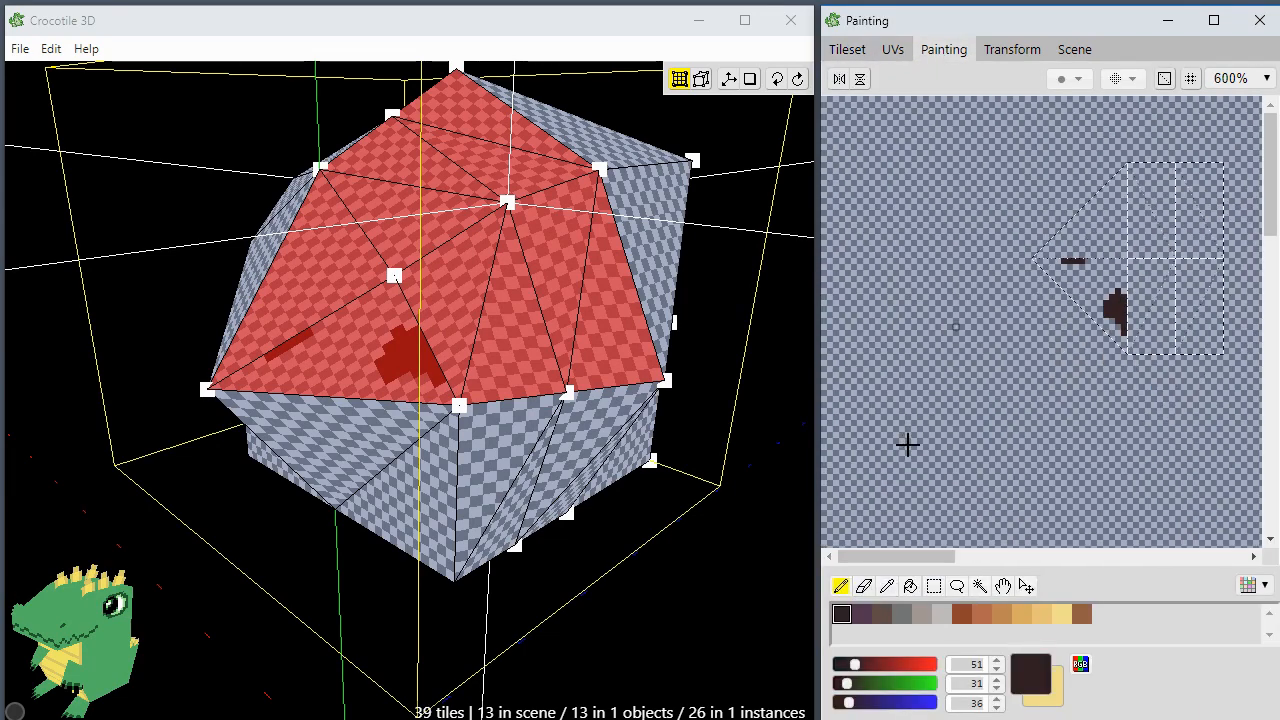
left_click(910, 586)
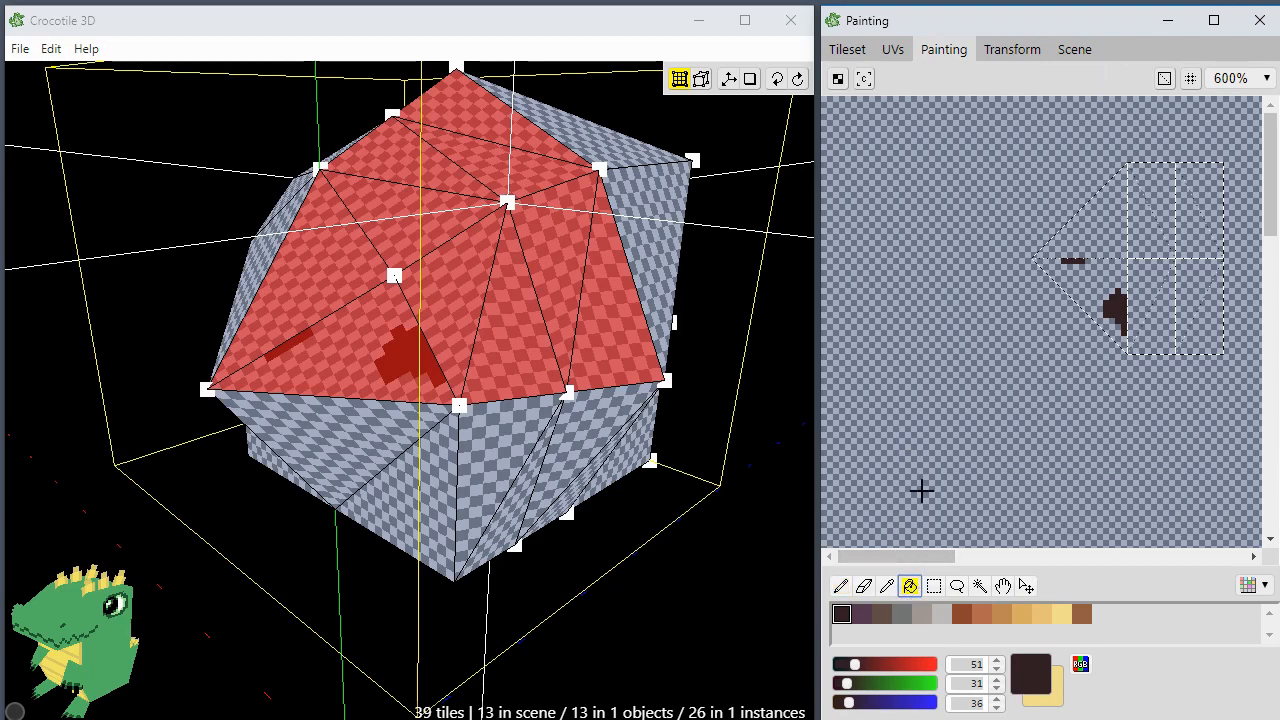
left_click(866, 88)
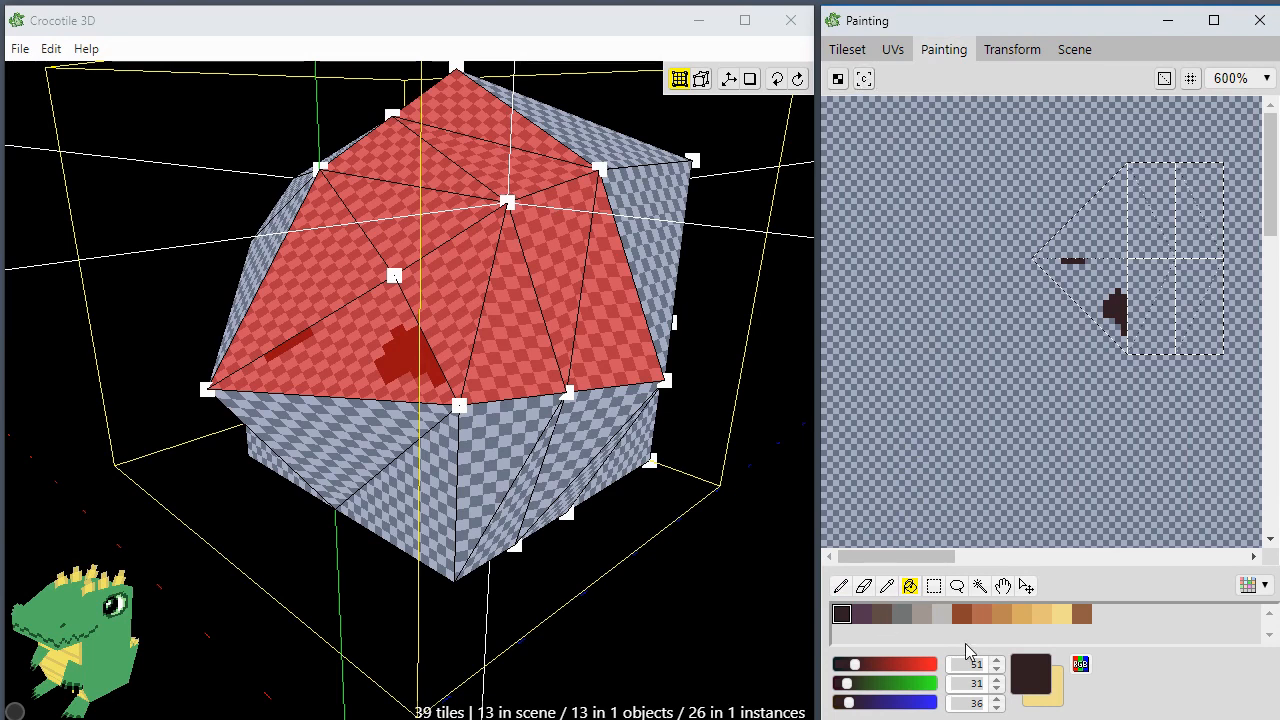
left_click(902, 614)
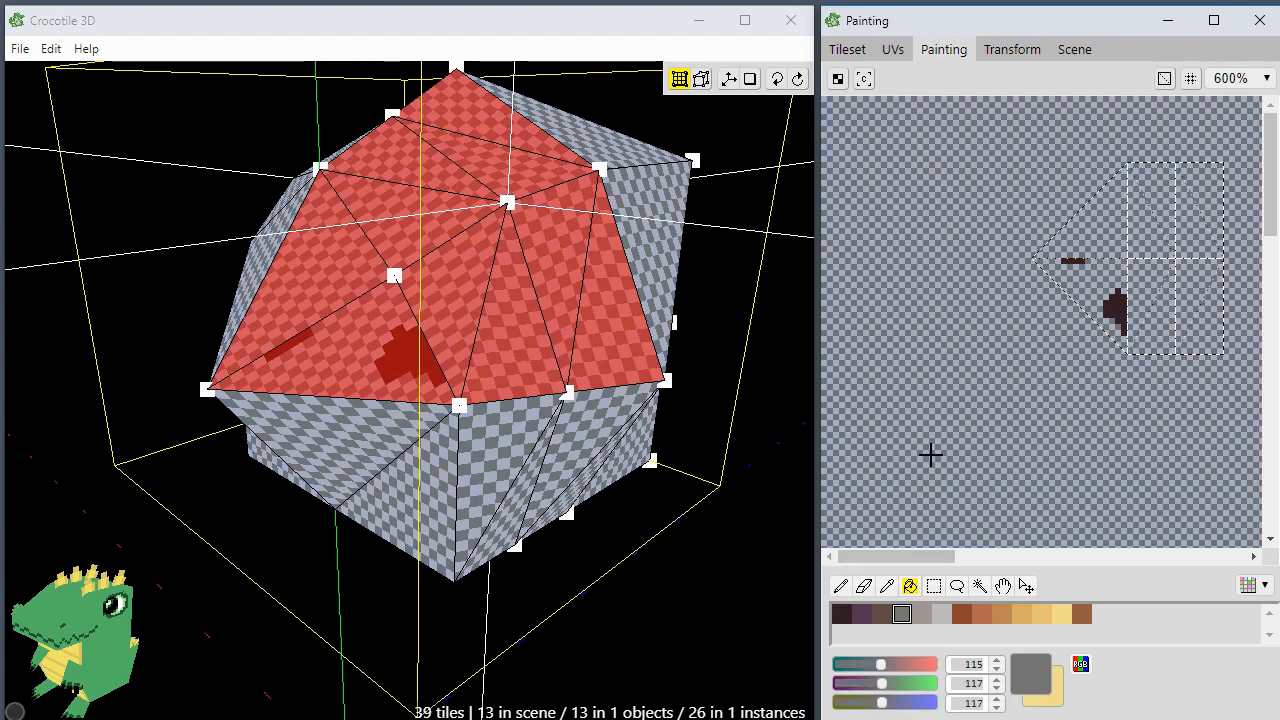
left_click(922, 614)
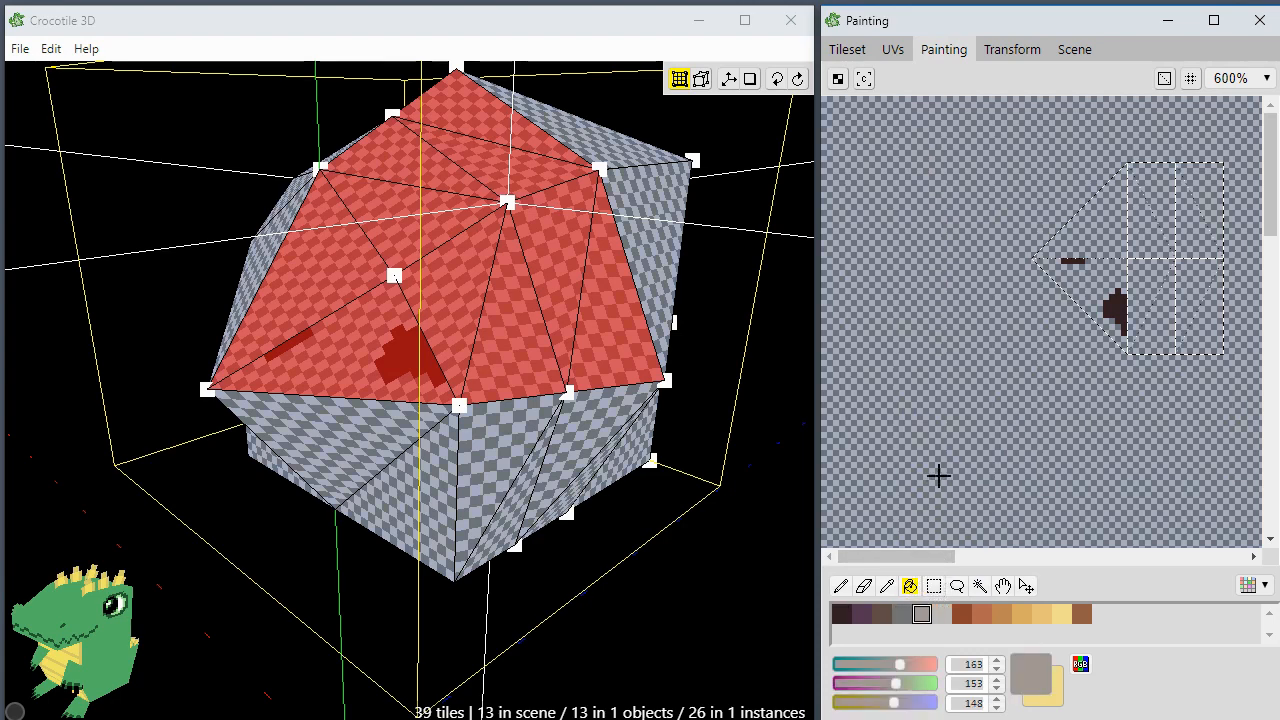
left_click(955, 505)
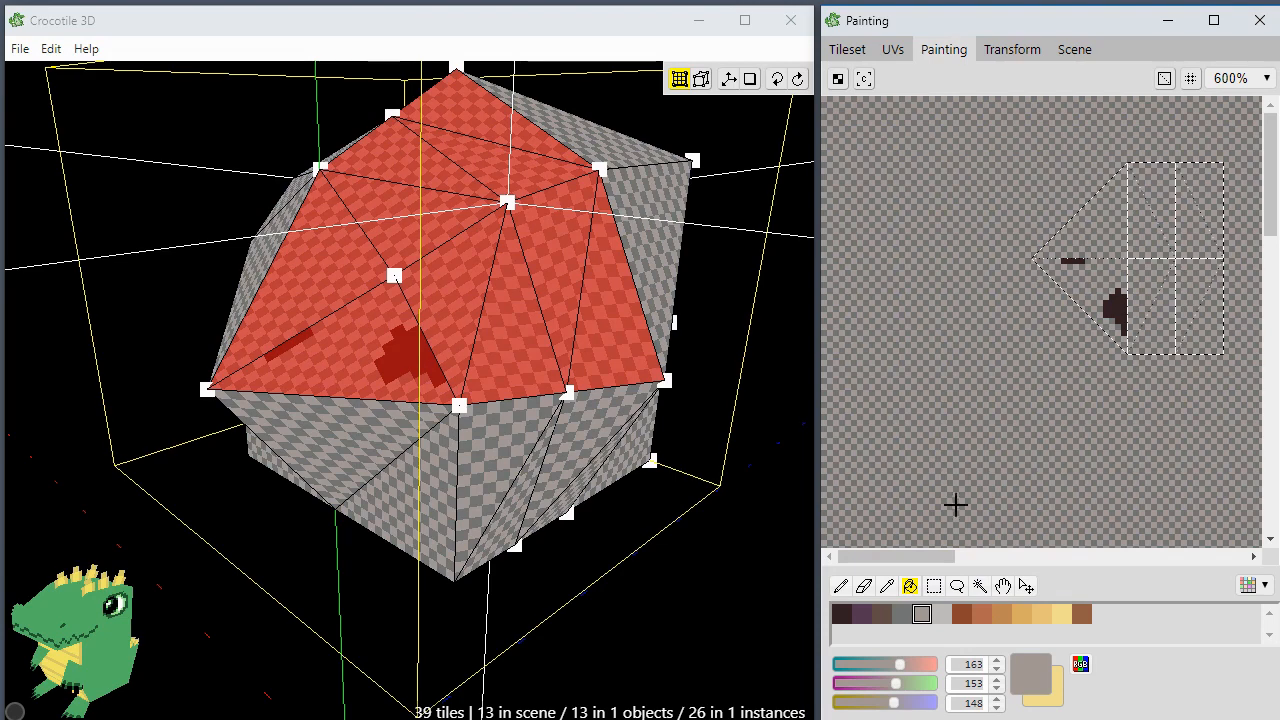
Step: Recolor the texture's dark checker squares to 154, 147, 147 and its light squares to 185, 173, 183
left_click(903, 615)
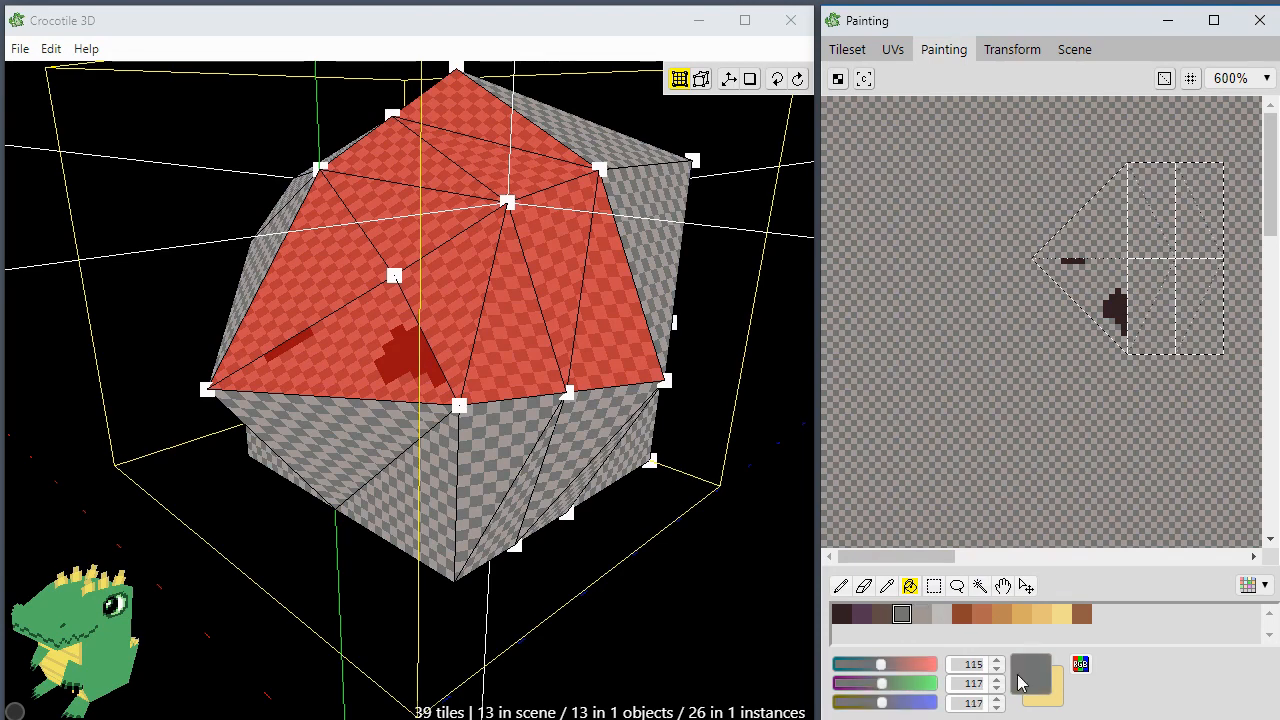
left_click(896, 664)
left_click(893, 683)
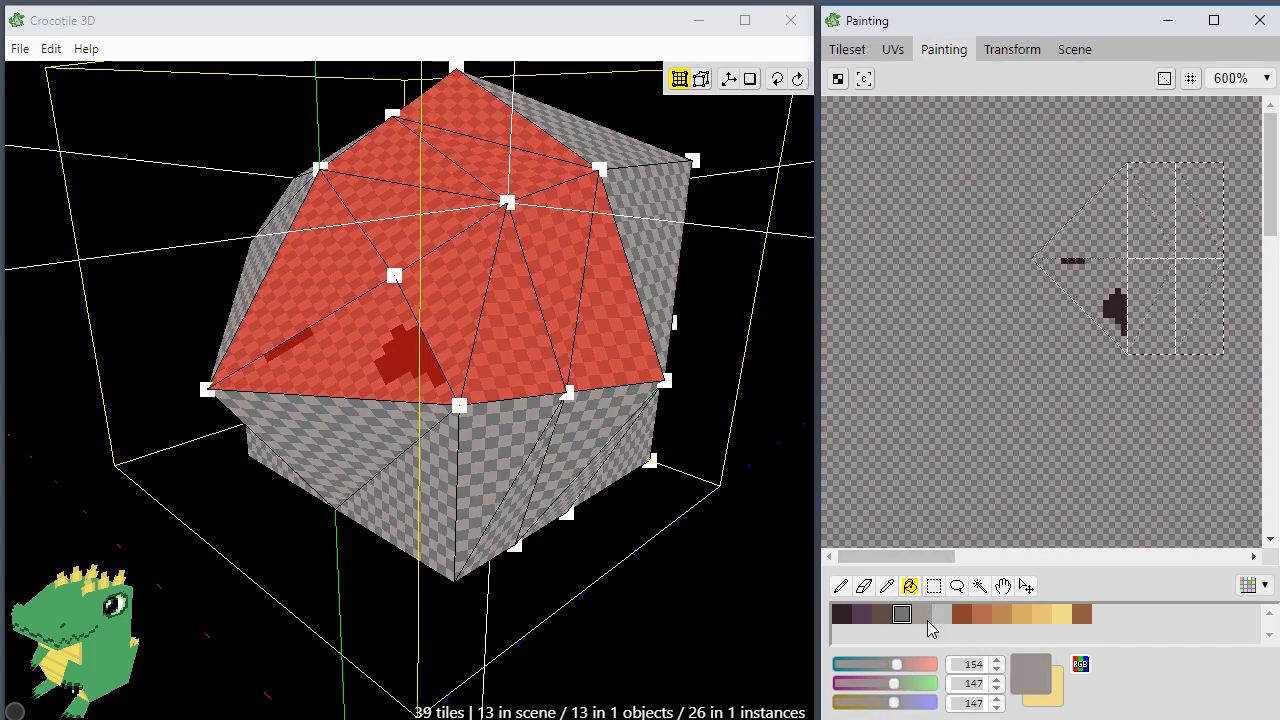
left_click(908, 664)
left_click(904, 683)
left_click(909, 702)
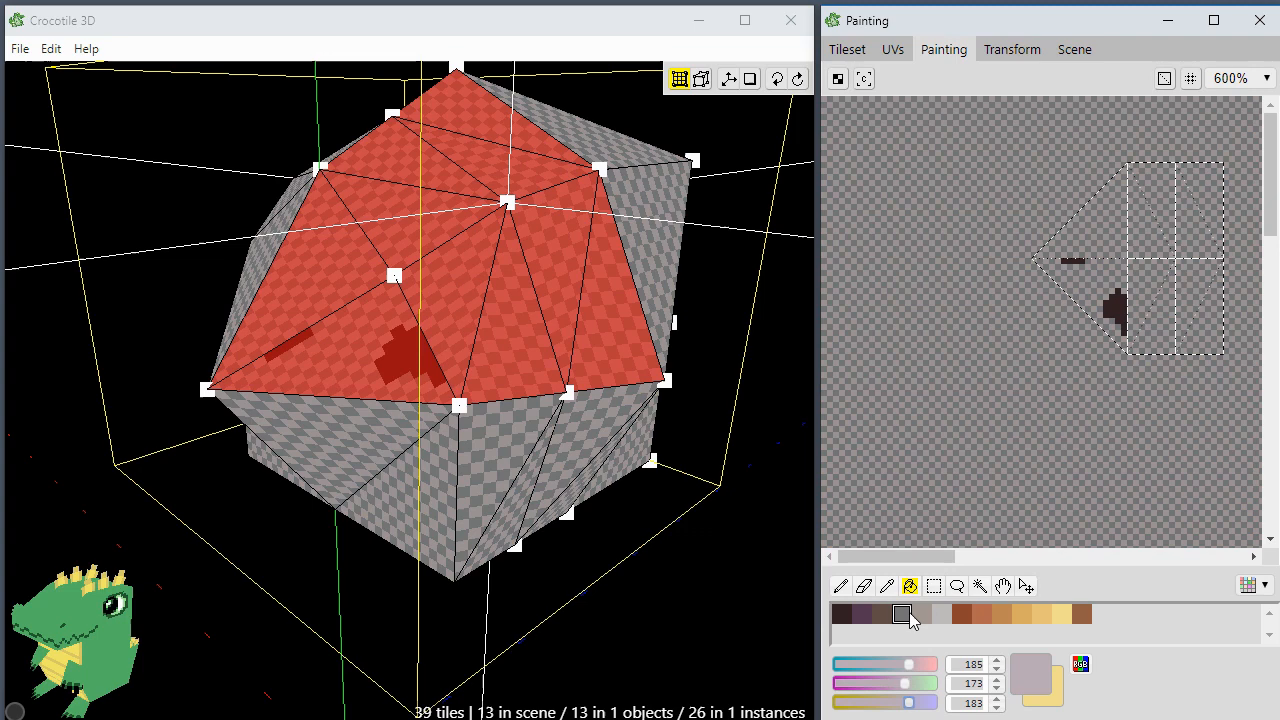
left_click(912, 519)
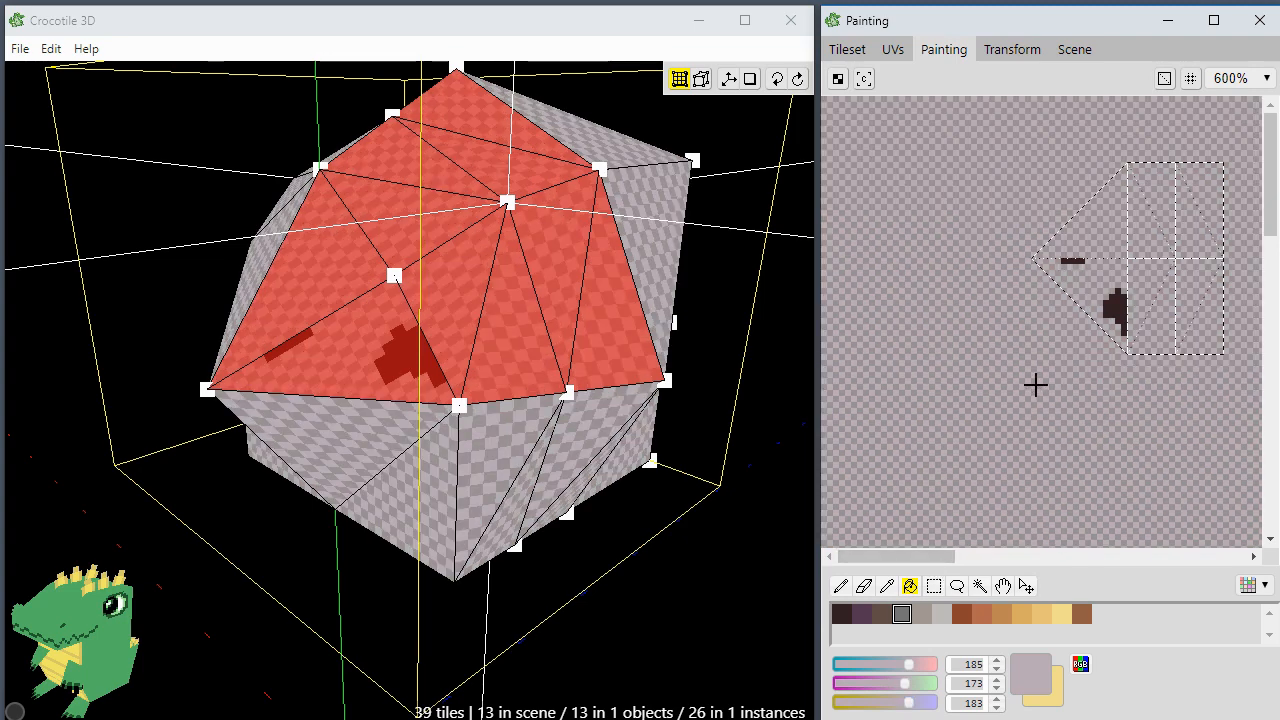
Step: Examine the UV layout on the texture up close with the Pencil tool ready, and the model's selected faces from several angles
key("space")
left_click_drag(1054, 396, 989, 417)
scroll(986, 366, "up", 3)
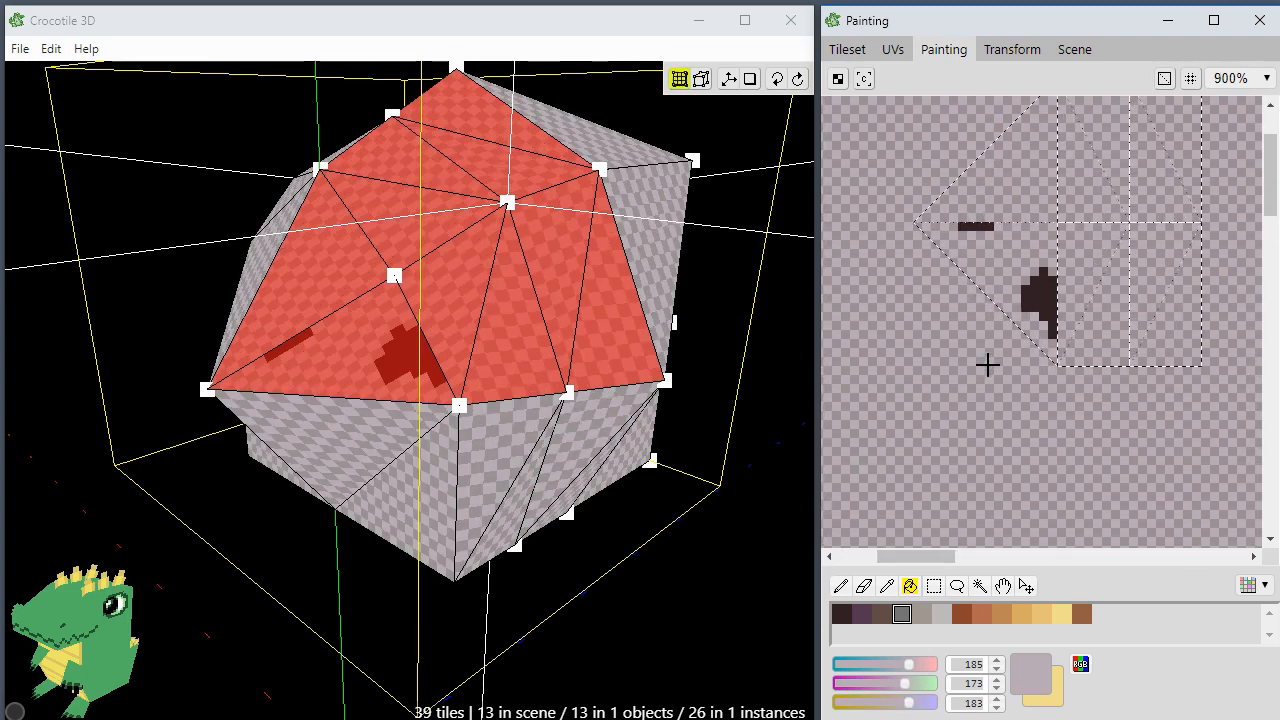
key("space")
key("space")
mouse_move(969, 206)
left_mouse_down()
mouse_move(951, 290)
mouse_move(942, 263)
left_mouse_up()
key("space")
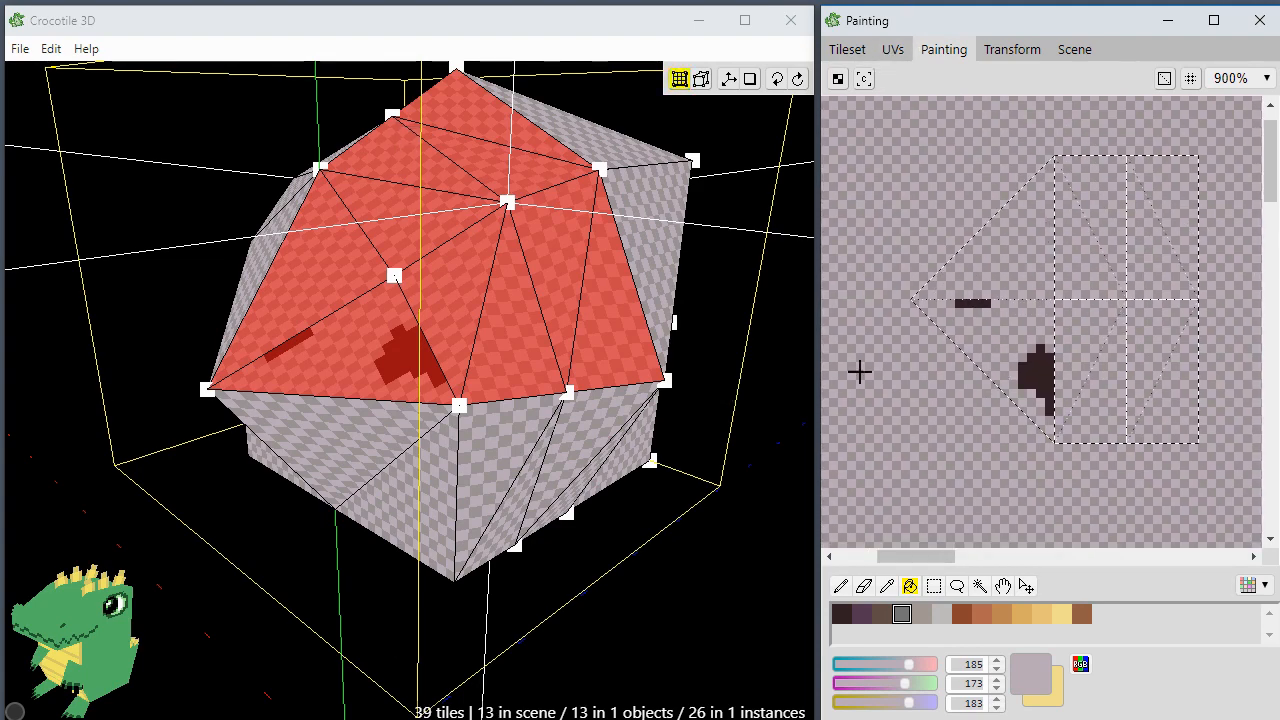
left_click(840, 586)
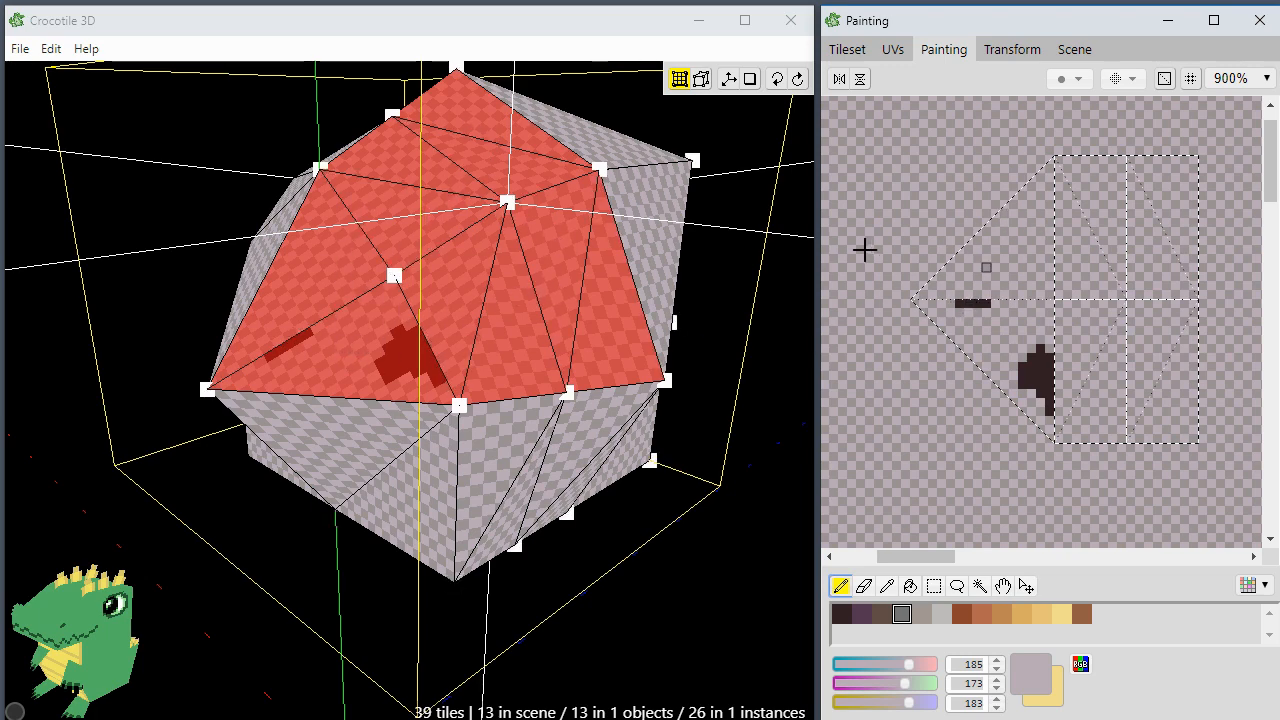
middle_click_drag(704, 367, 604, 445)
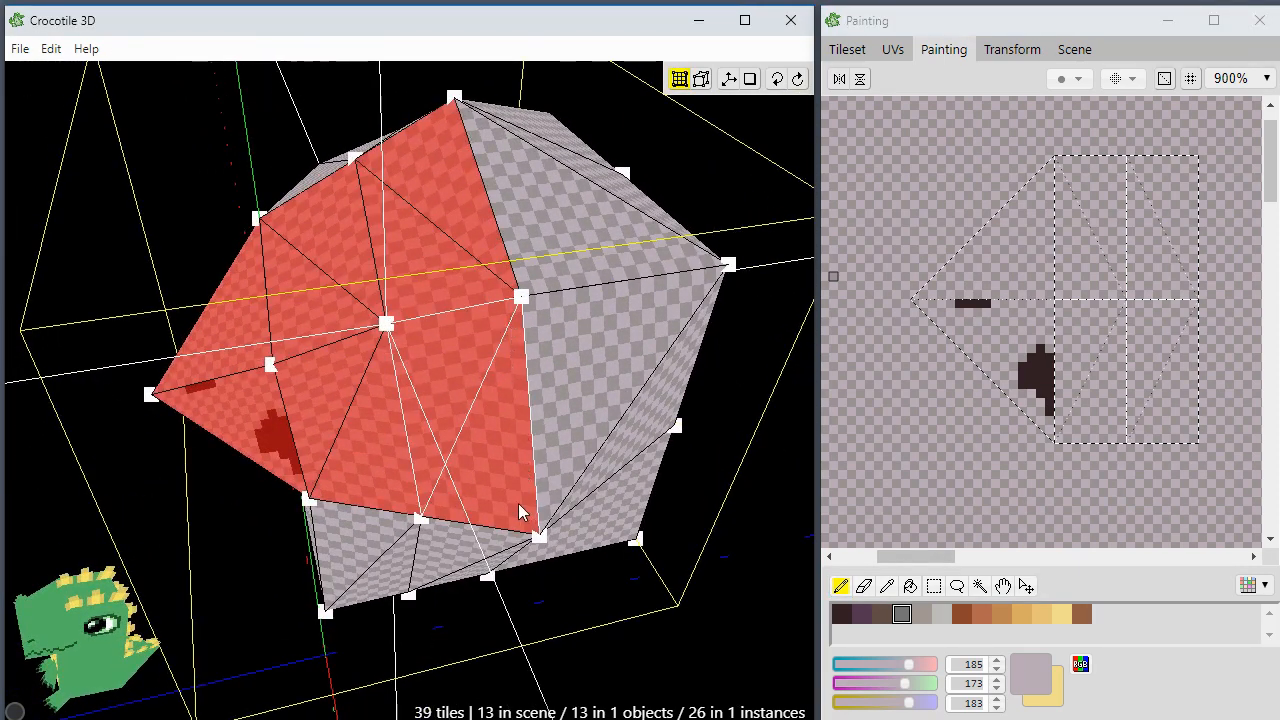
key("space")
left_click_drag(335, 485, 421, 479)
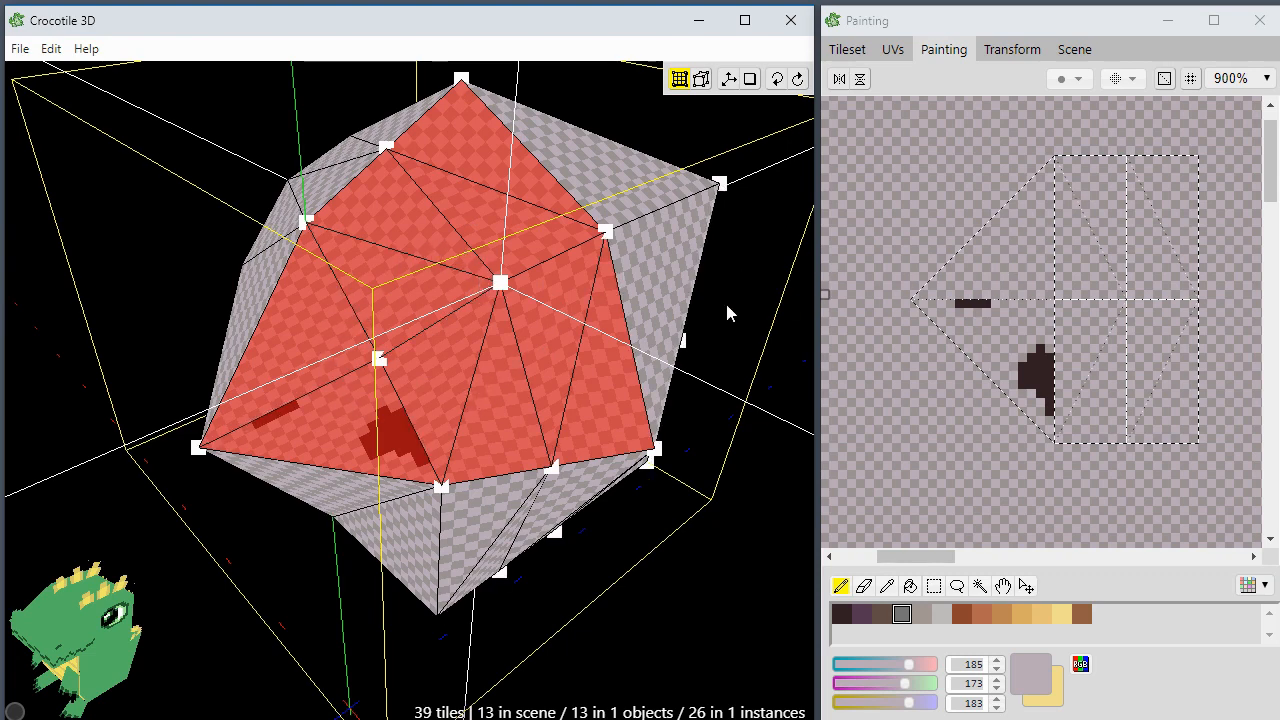
Step: Slope the UV layout's top edge by lowering the triangle's upper corner vertex about 3 pixels and the middle vertex about 1 pixel
left_click(892, 52)
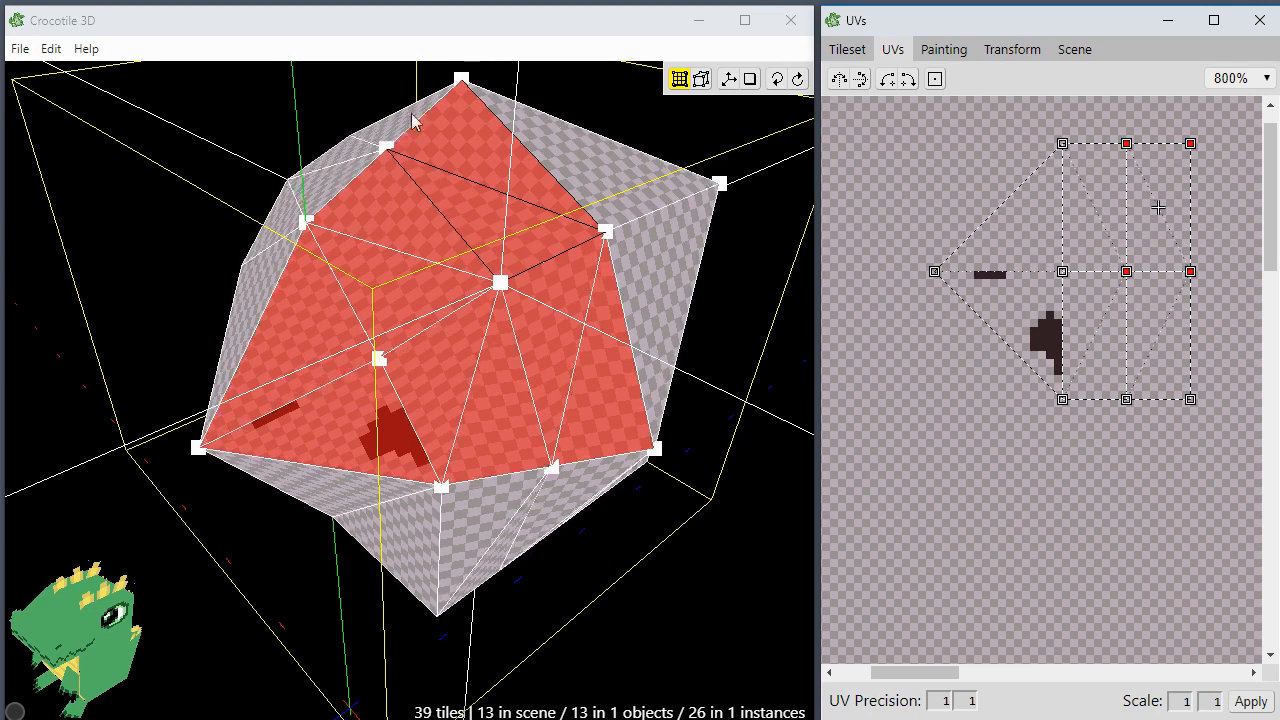
right_click_drag(501, 236, 501, 238)
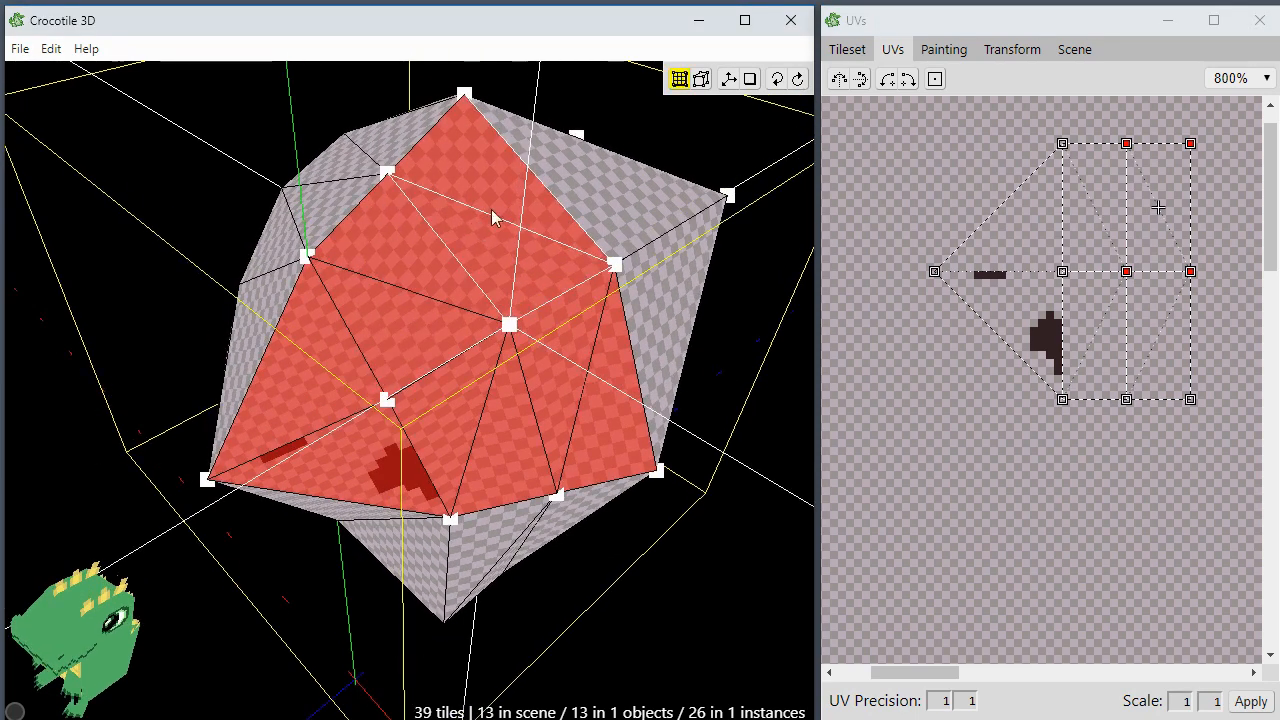
right_click_drag(425, 208, 479, 210)
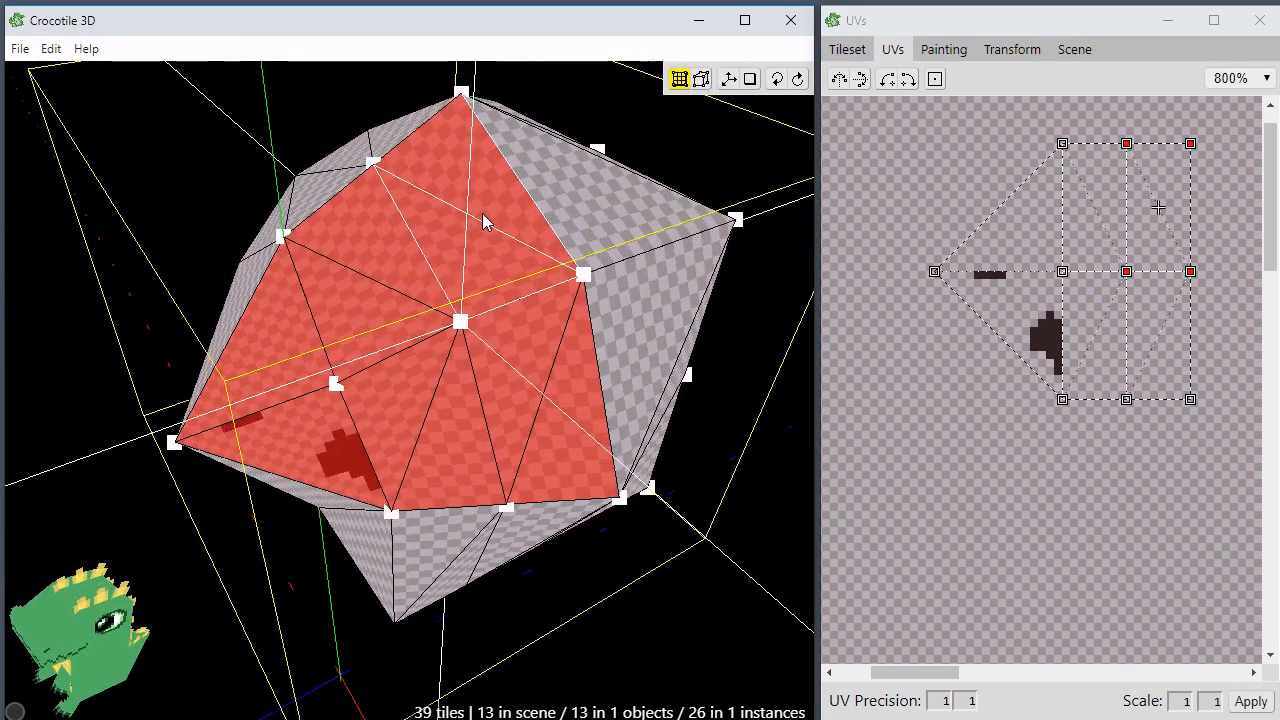
right_click_drag(414, 234, 454, 241)
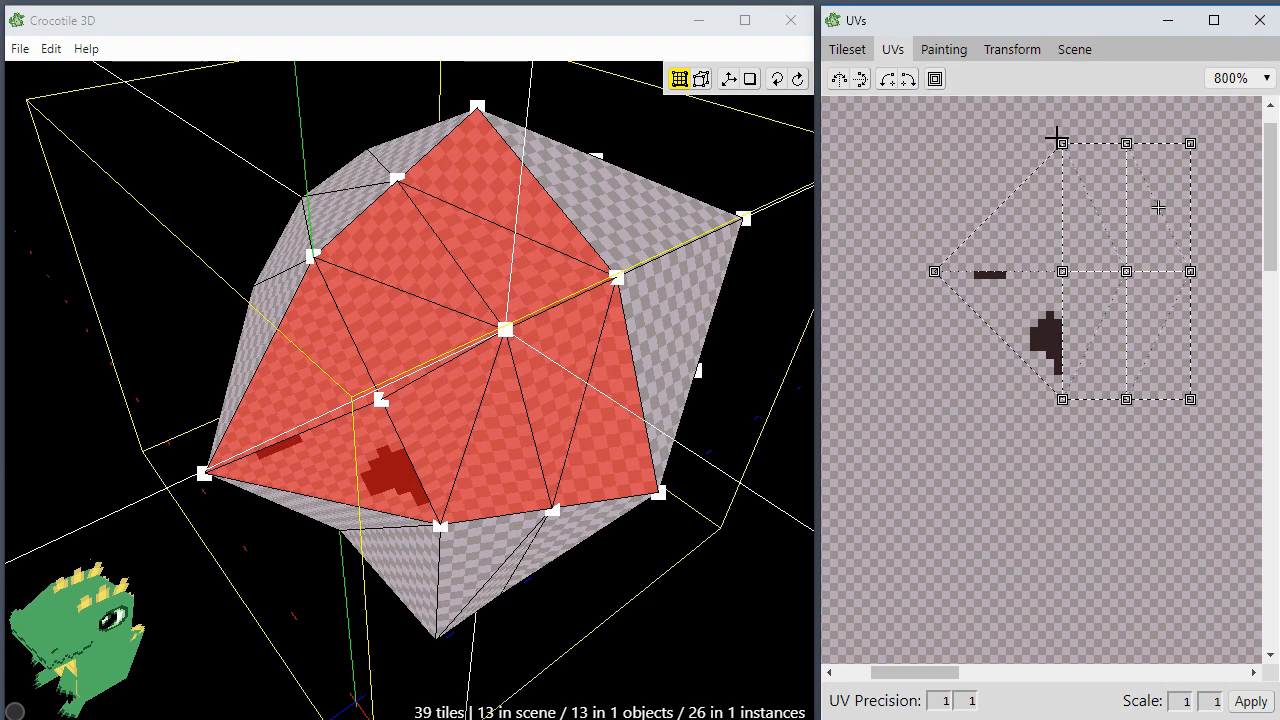
left_click_drag(1062, 143, 1062, 167)
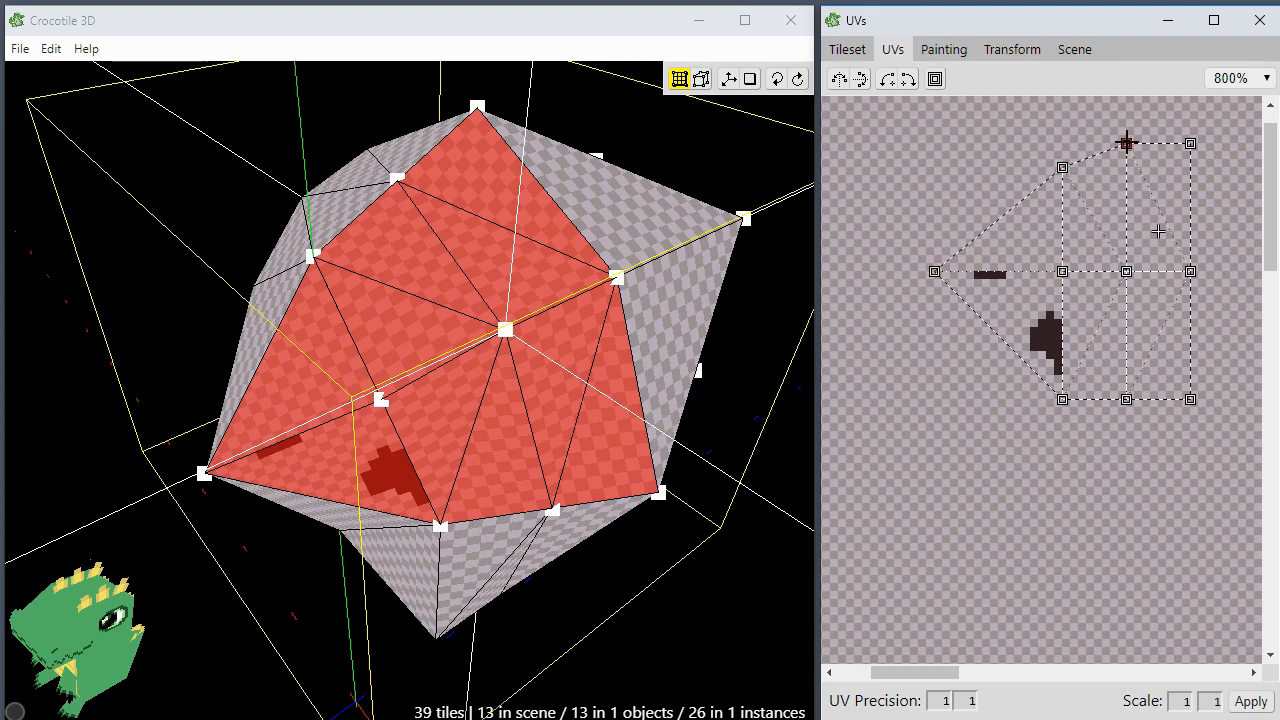
left_click_drag(1126, 143, 1126, 151)
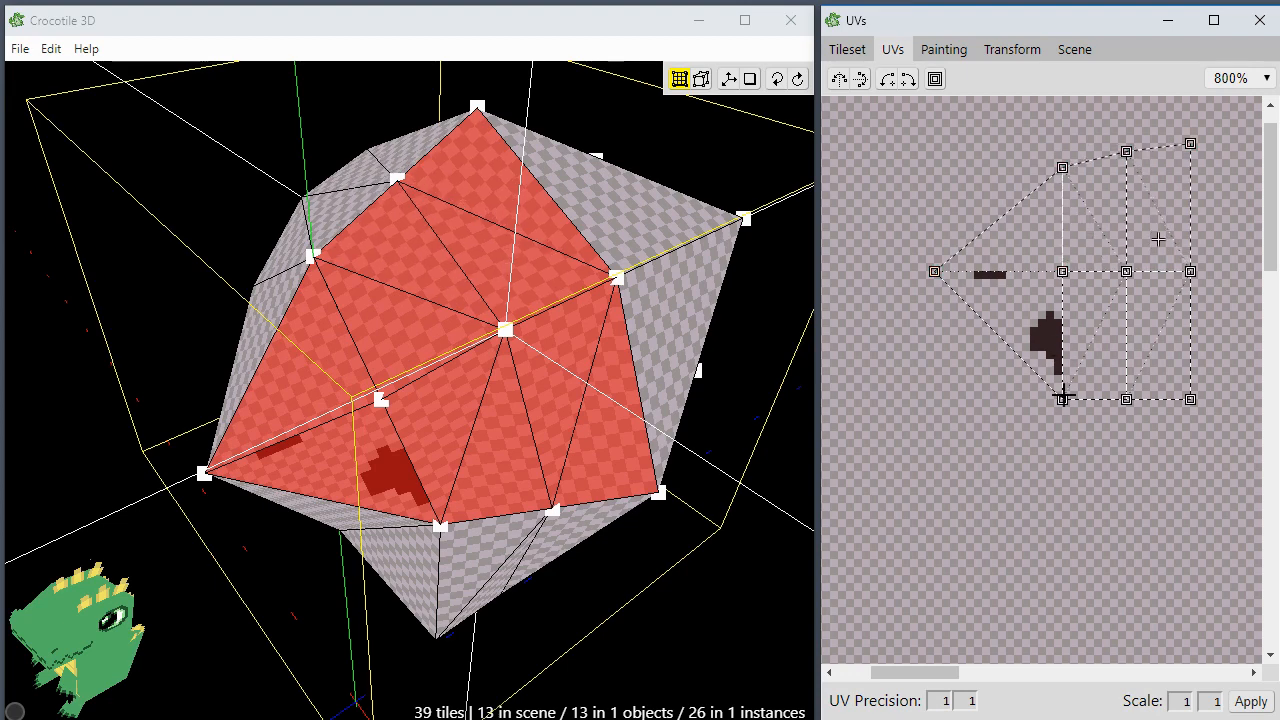
Step: Slope the UV layout's bottom edge by raising the triangle's lower corner vertex about 2 pixels, with the middle vertex following about 1 pixel
mouse_move(1062, 398)
left_mouse_down()
mouse_move(1062, 383)
mouse_move(1126, 391)
mouse_move(1062, 375)
left_mouse_up()
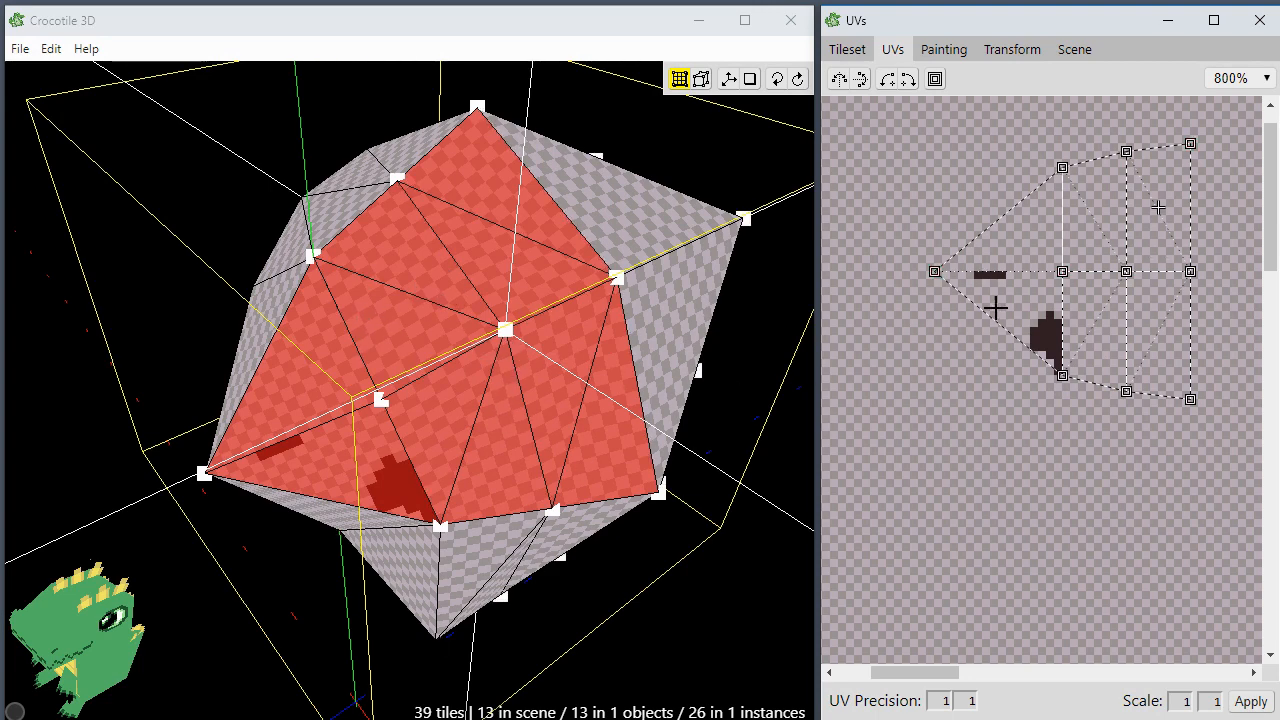
Step: Examine the checker pattern on the model's selected faces up close and from several angles
key("space")
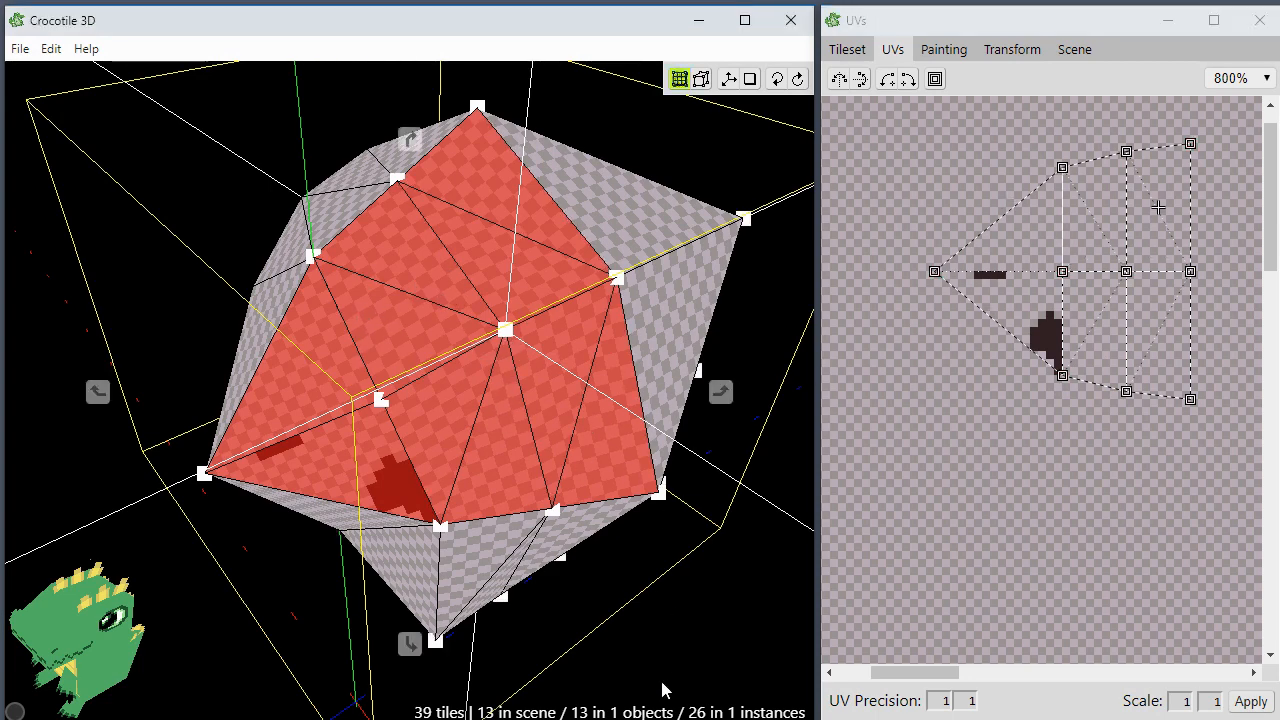
left_click_drag(663, 689, 547, 560)
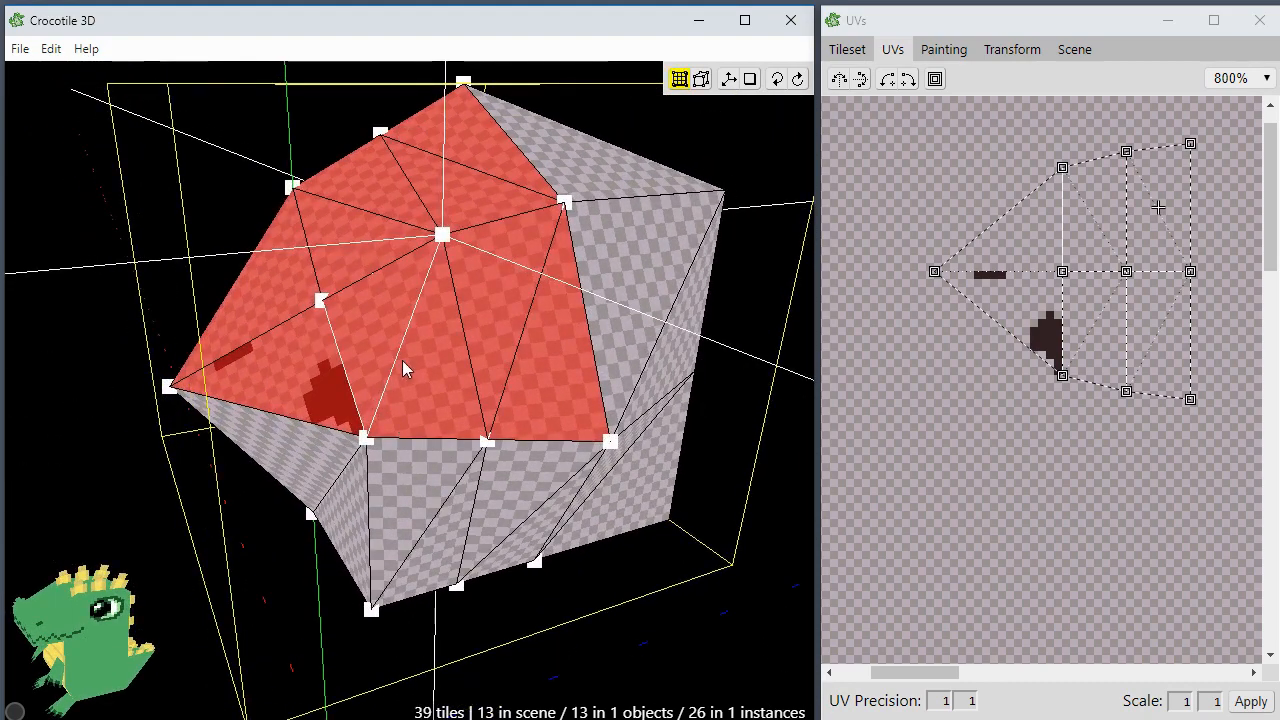
key("space")
left_click_drag(289, 374, 345, 282)
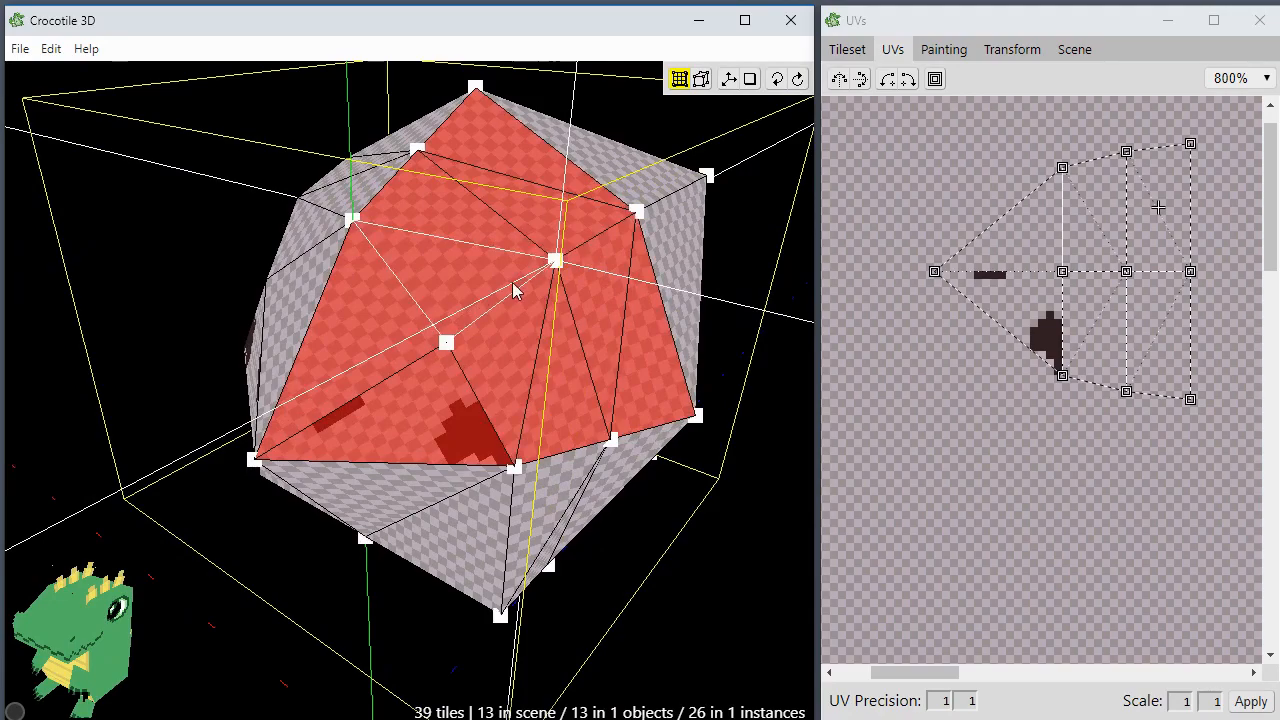
key("space")
mouse_move(400, 409)
left_mouse_down()
mouse_move(520, 390)
mouse_move(524, 425)
mouse_move(410, 418)
mouse_move(388, 402)
mouse_move(404, 404)
left_mouse_up()
scroll(404, 403, "up", 3)
right_click_drag(422, 378, 414, 539)
left_click_drag(414, 539, 425, 484)
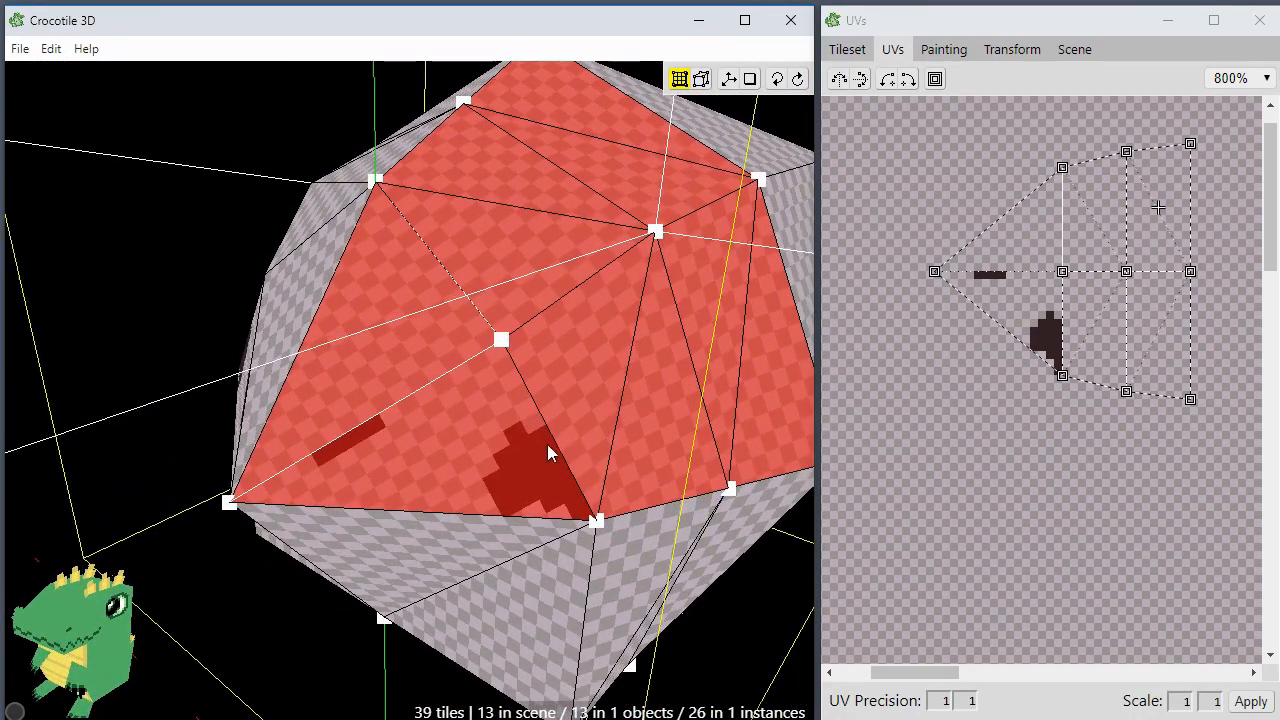
left_click_drag(547, 453, 535, 410)
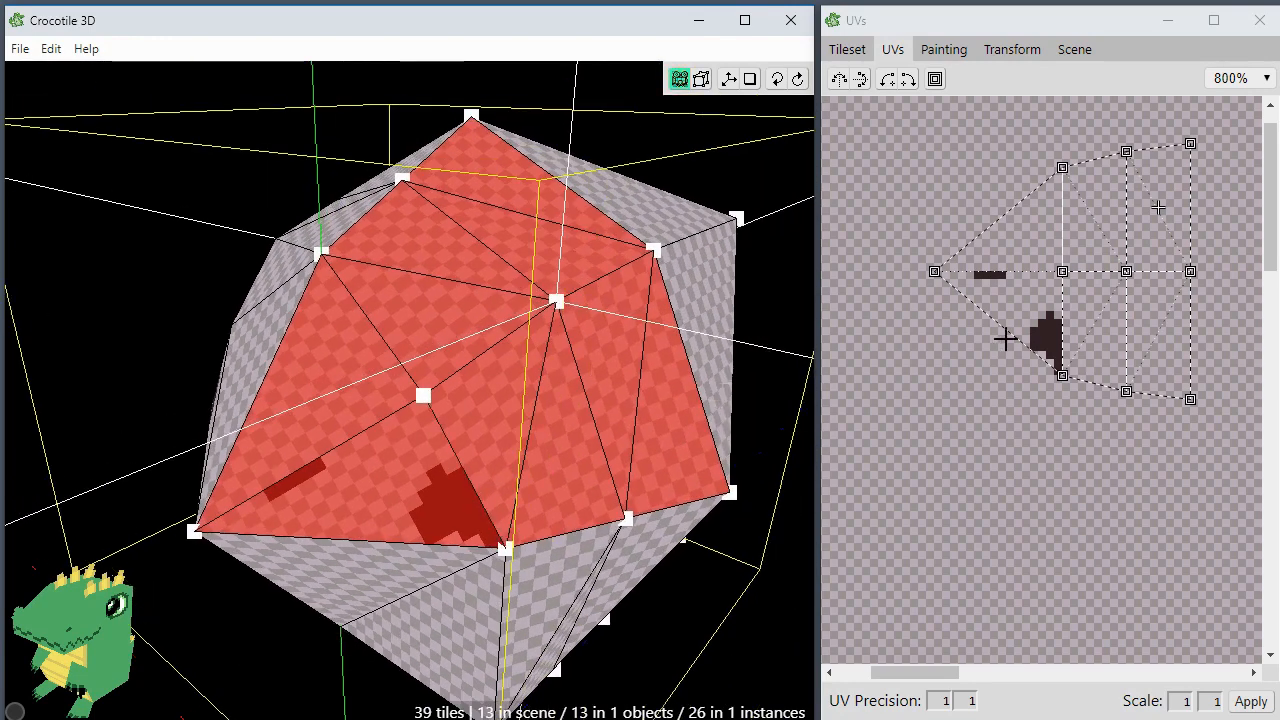
Step: Trace the edges of all the selected faces' UVs onto the texture in gray 115, 117, 117
left_click(980, 383)
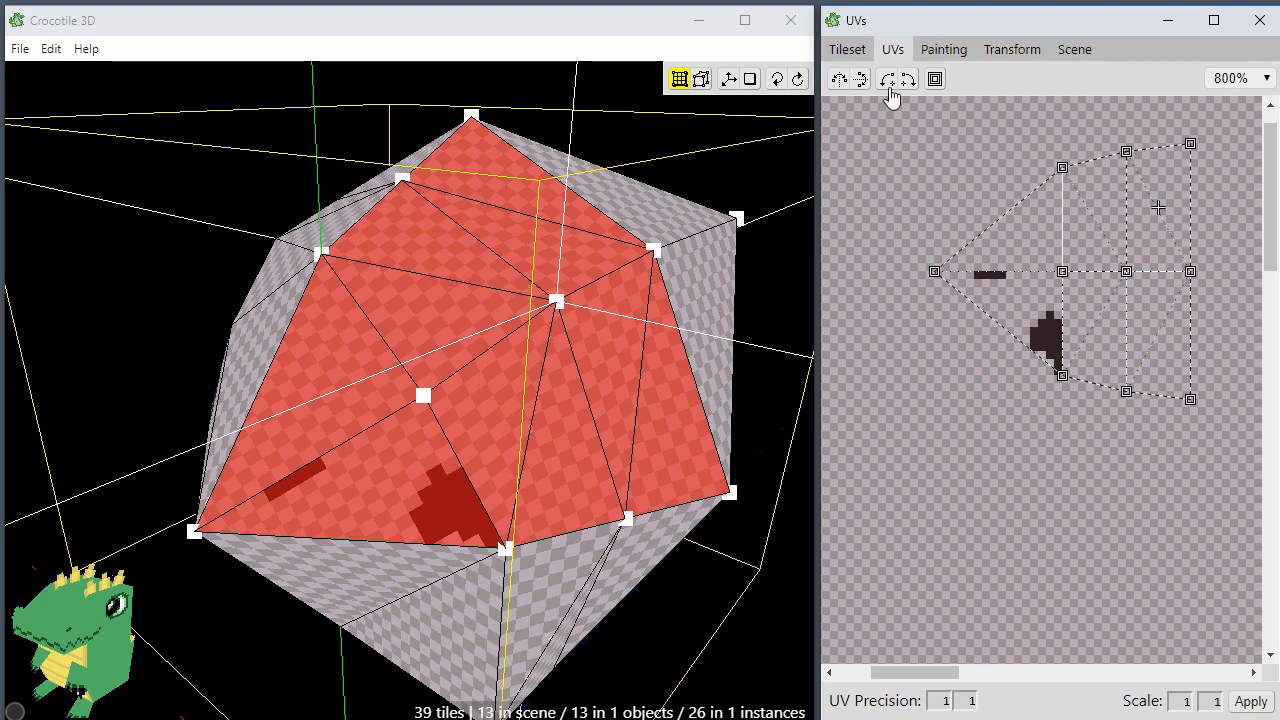
left_click(938, 52)
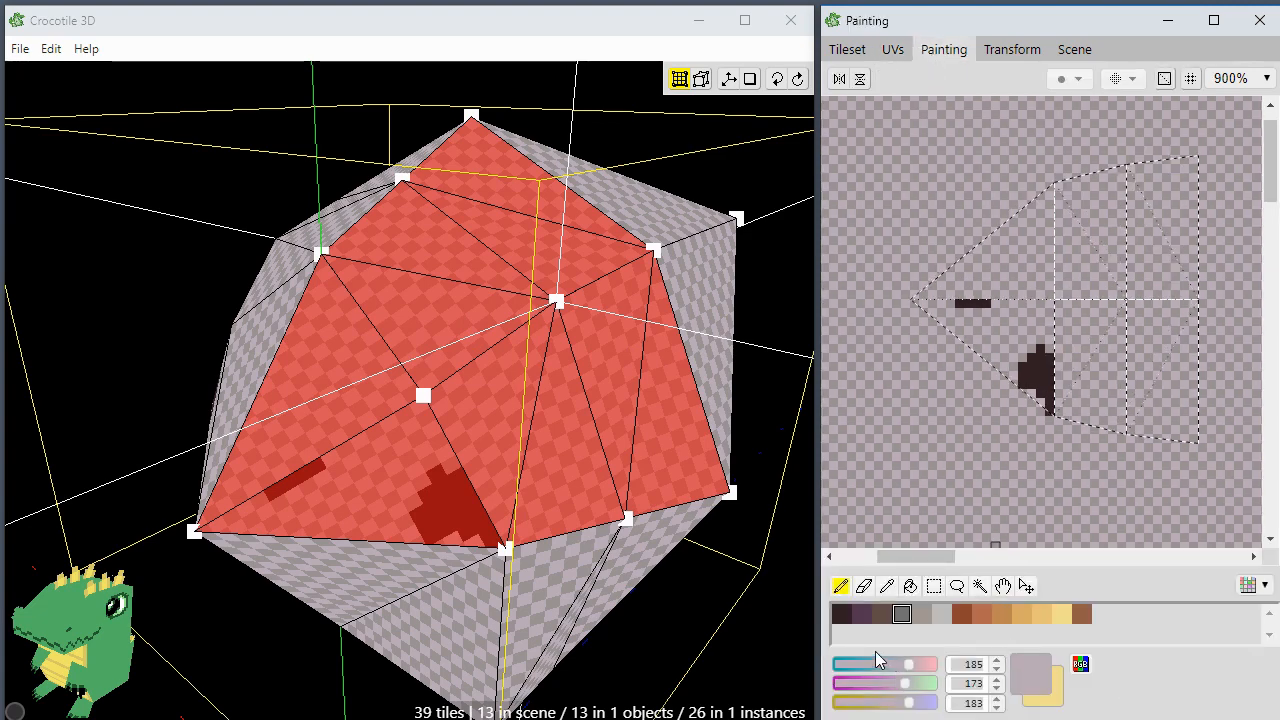
left_click(862, 614)
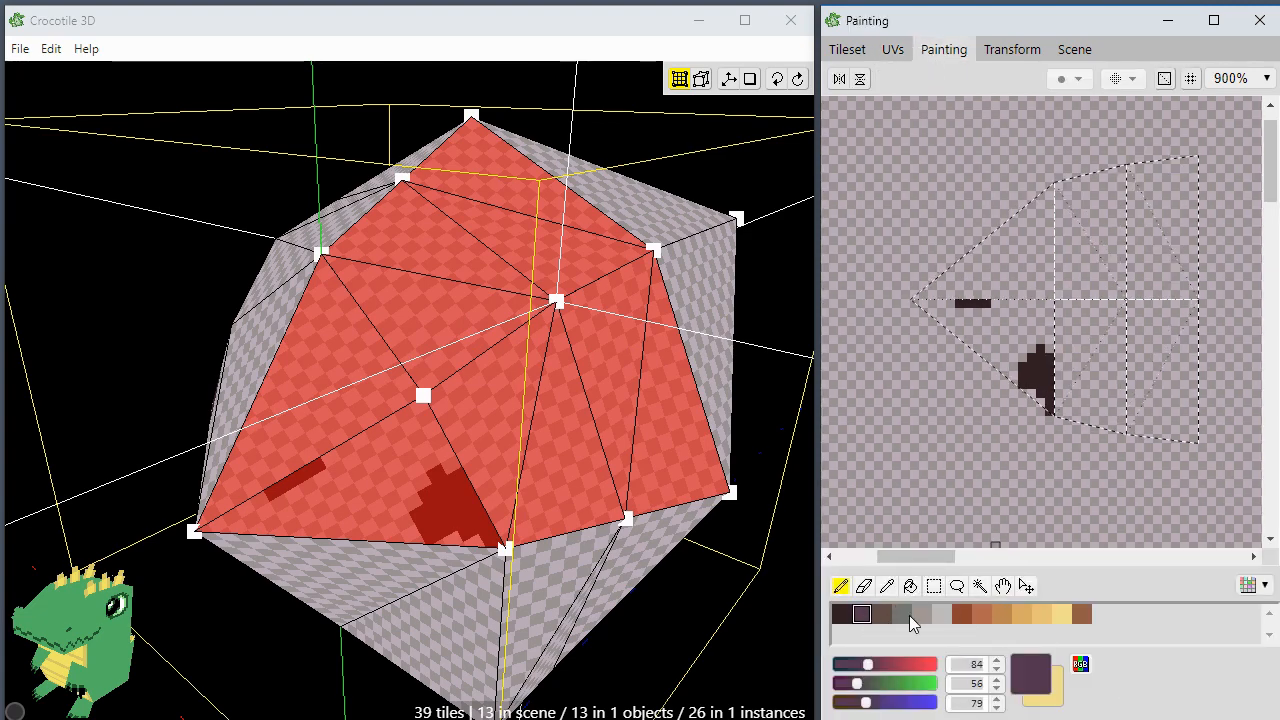
left_click(901, 614)
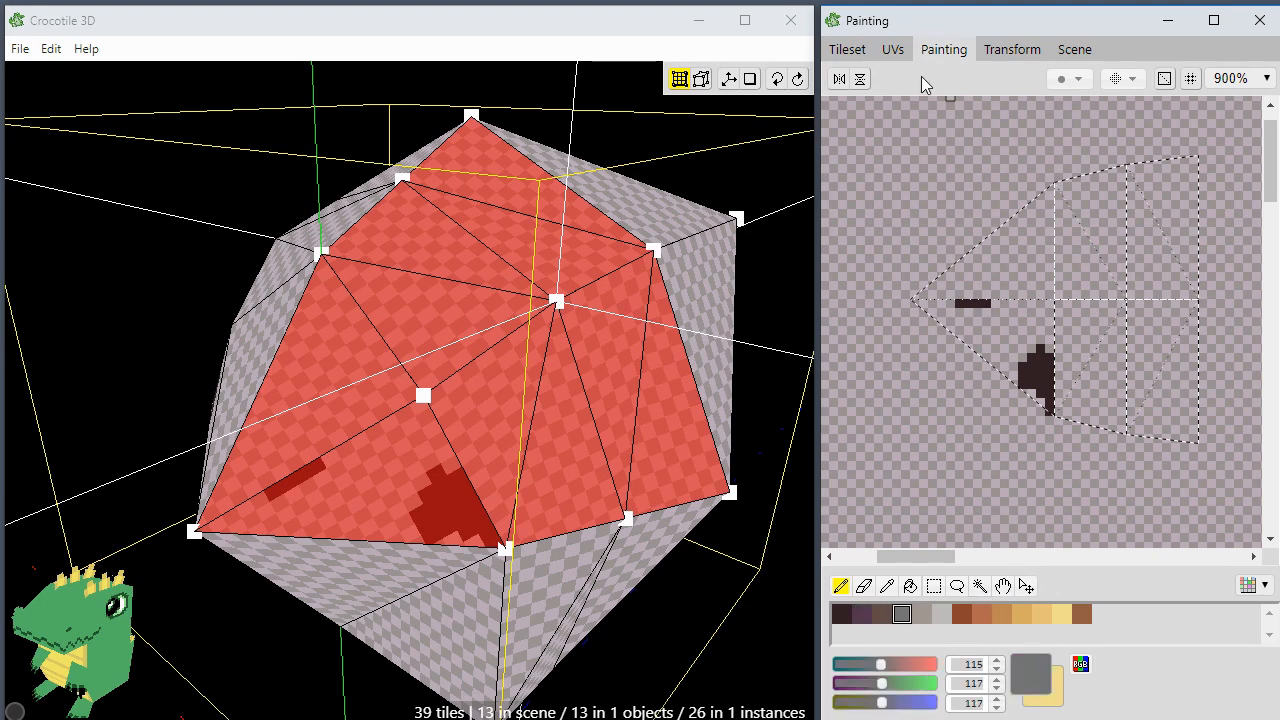
left_click(892, 55)
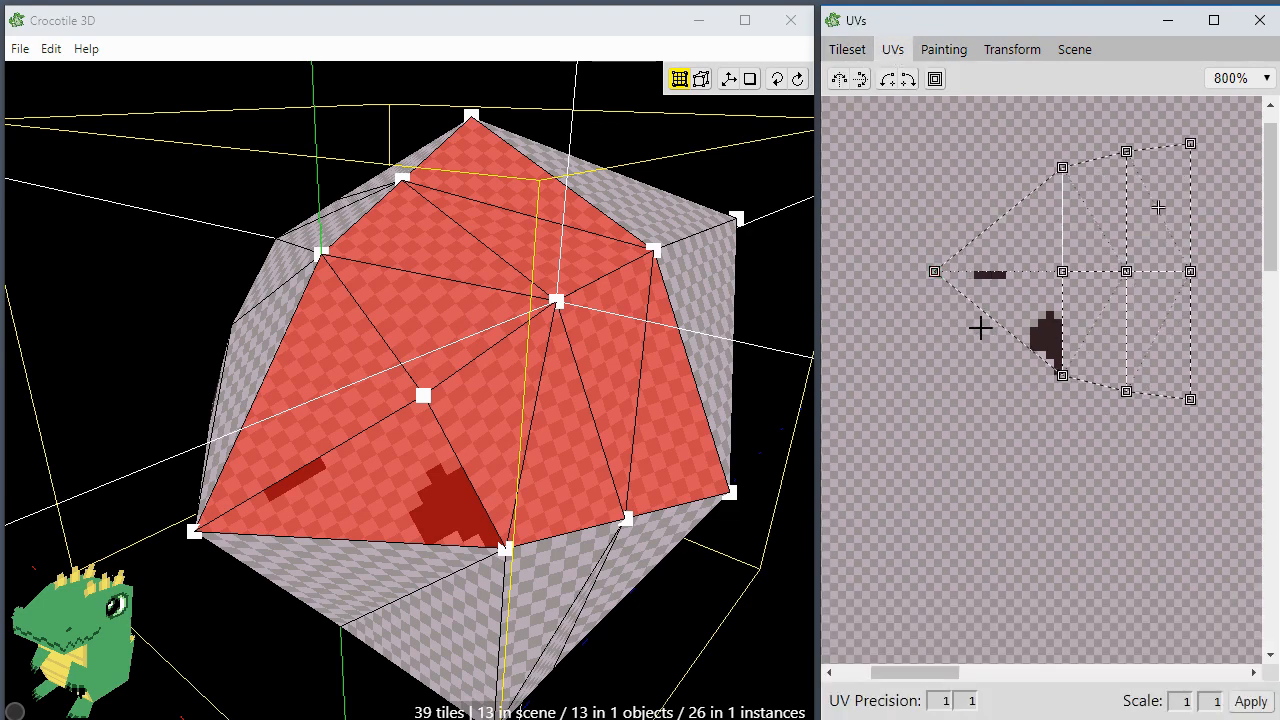
left_click_drag(1140, 277, 1238, 436)
right_click(1015, 312)
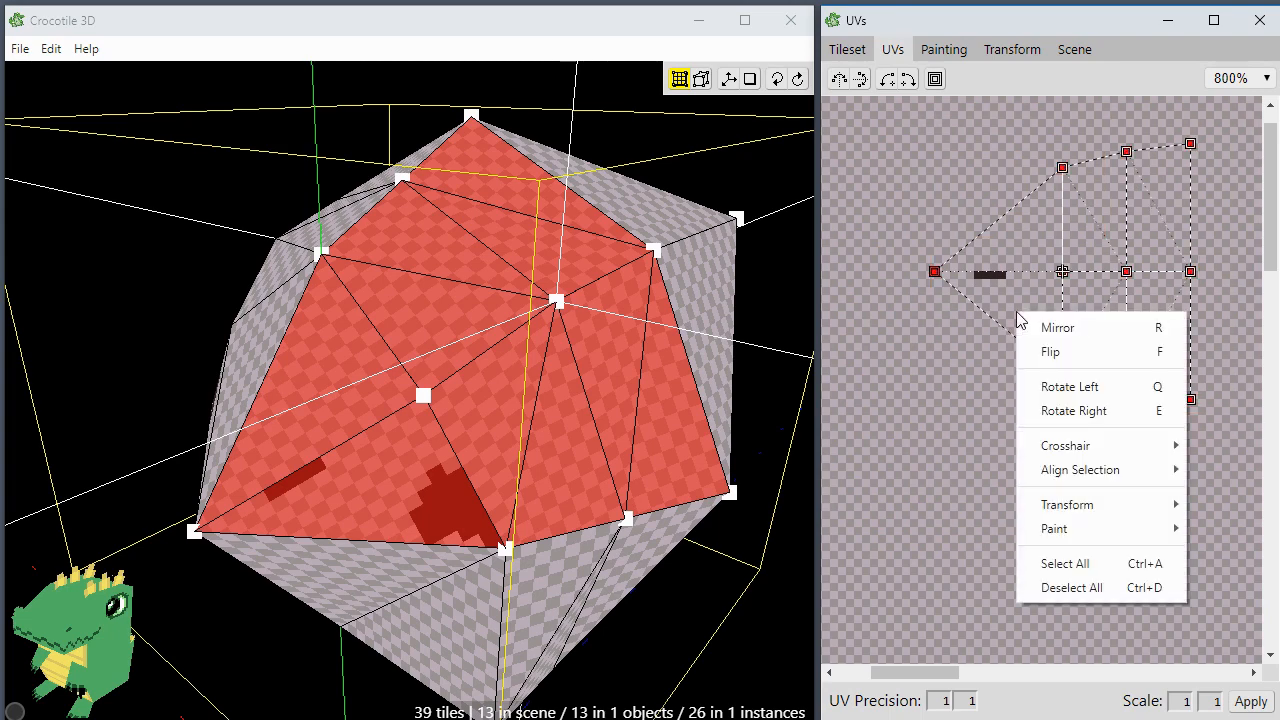
mouse_move(1078, 529)
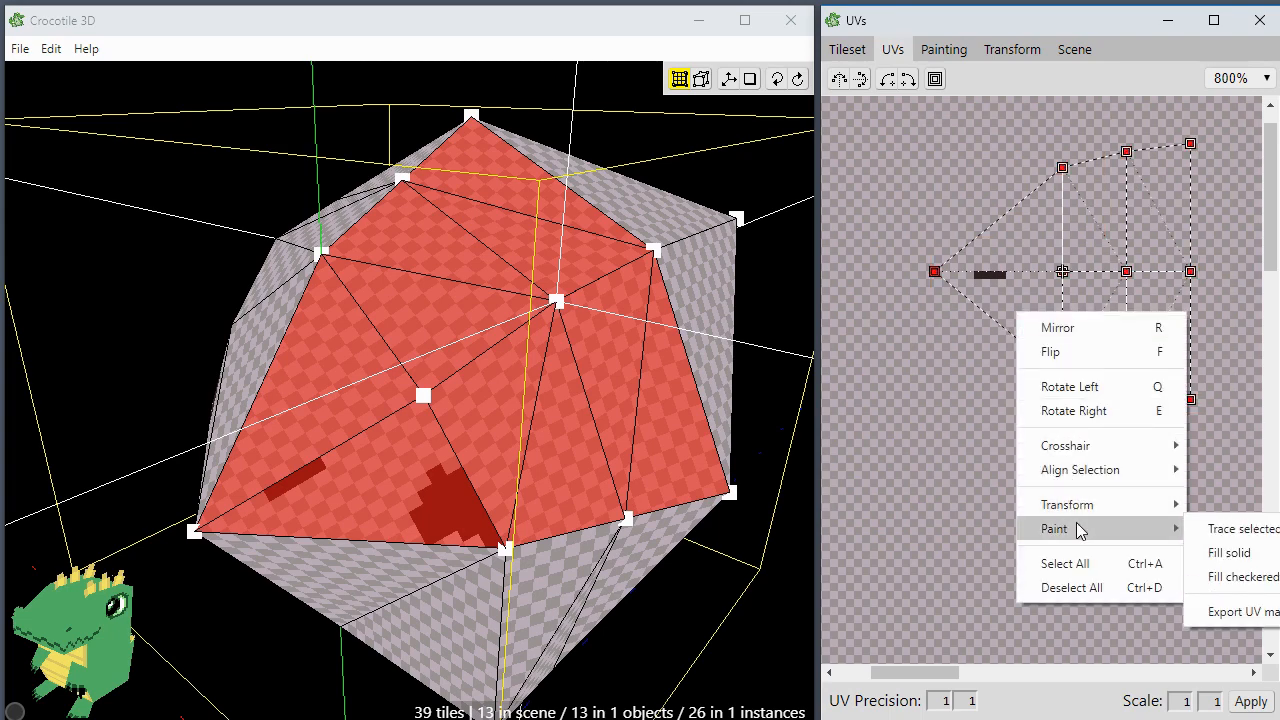
left_click(1219, 530)
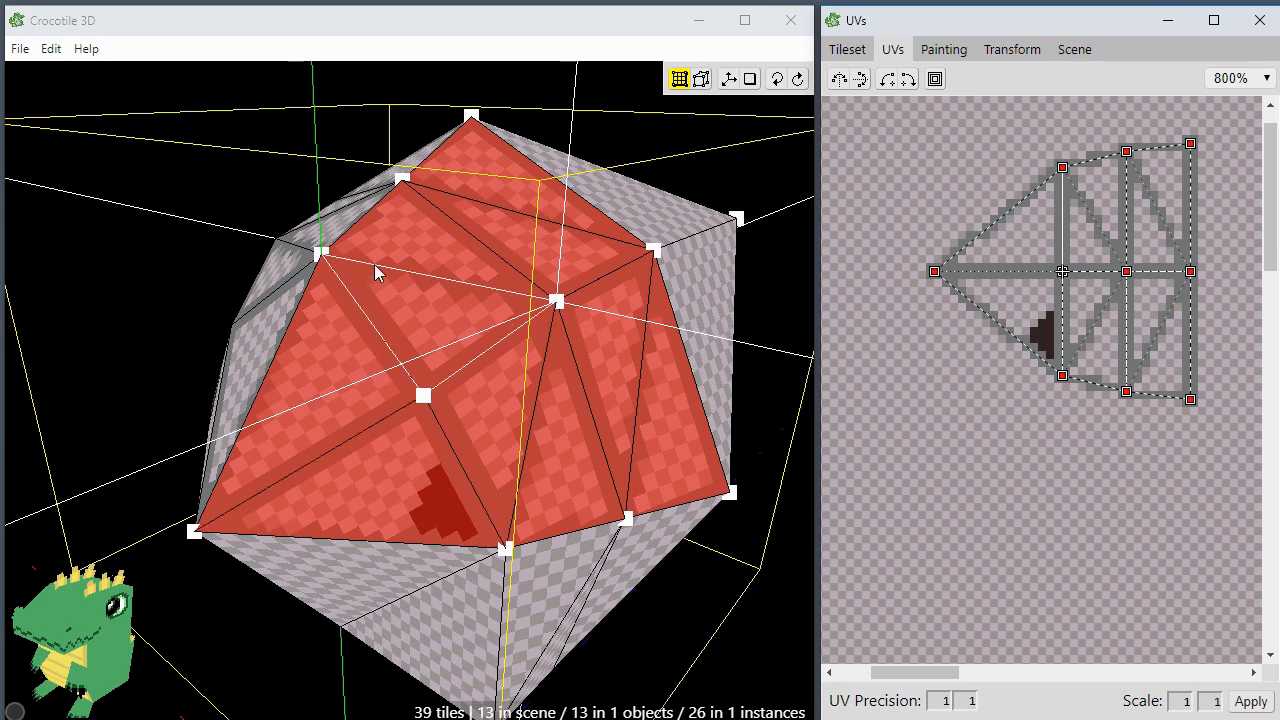
Step: Examine the traced gray UV lines on the model from another angle and on the texture at different scales
left_click(168, 345)
key("space")
mouse_move(166, 338)
left_mouse_down()
mouse_move(262, 312)
mouse_move(161, 345)
left_mouse_up()
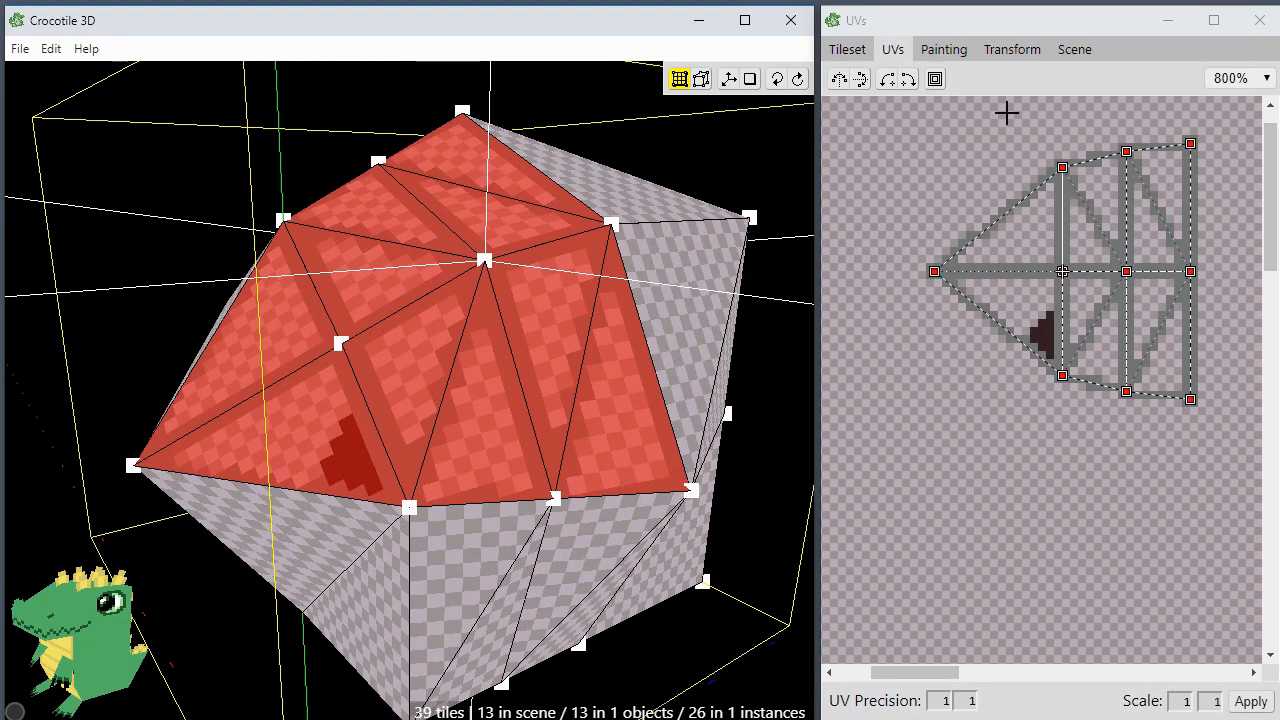
scroll(970, 225, "down", 2)
scroll(968, 226, "up", 1)
key("space")
left_click(956, 237)
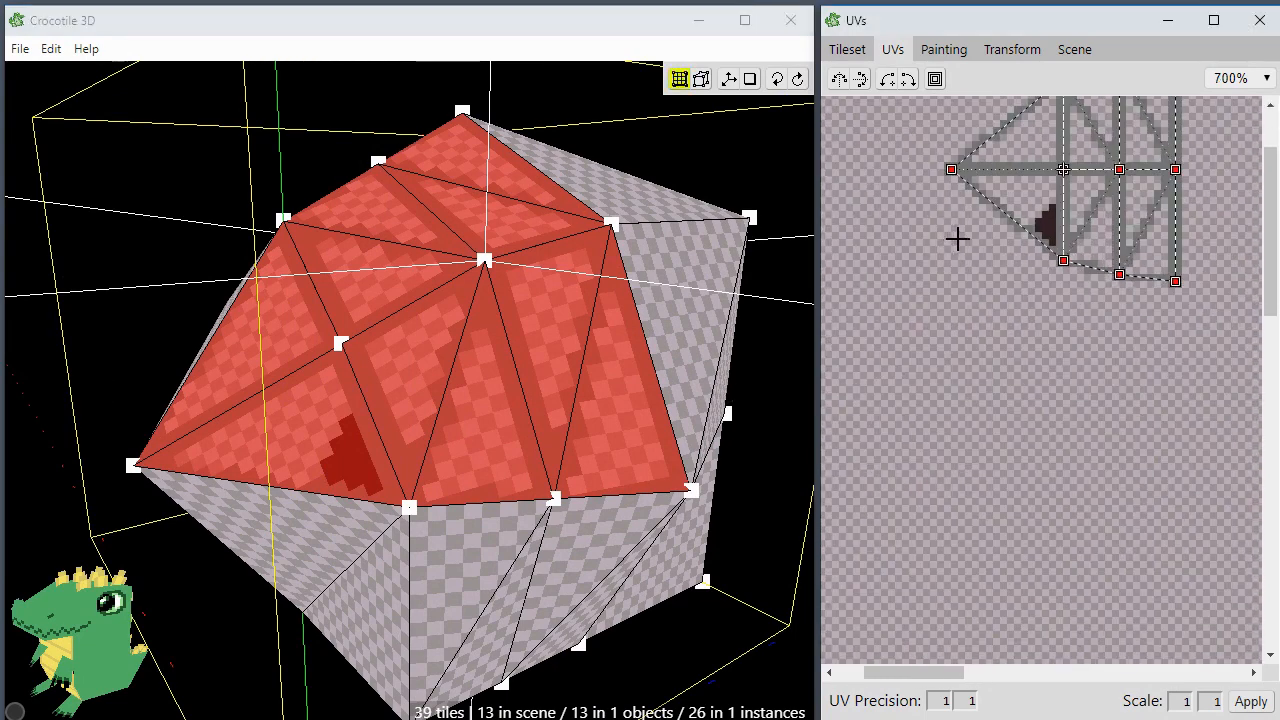
key("space")
left_click_drag(972, 235, 965, 352)
left_click(943, 49)
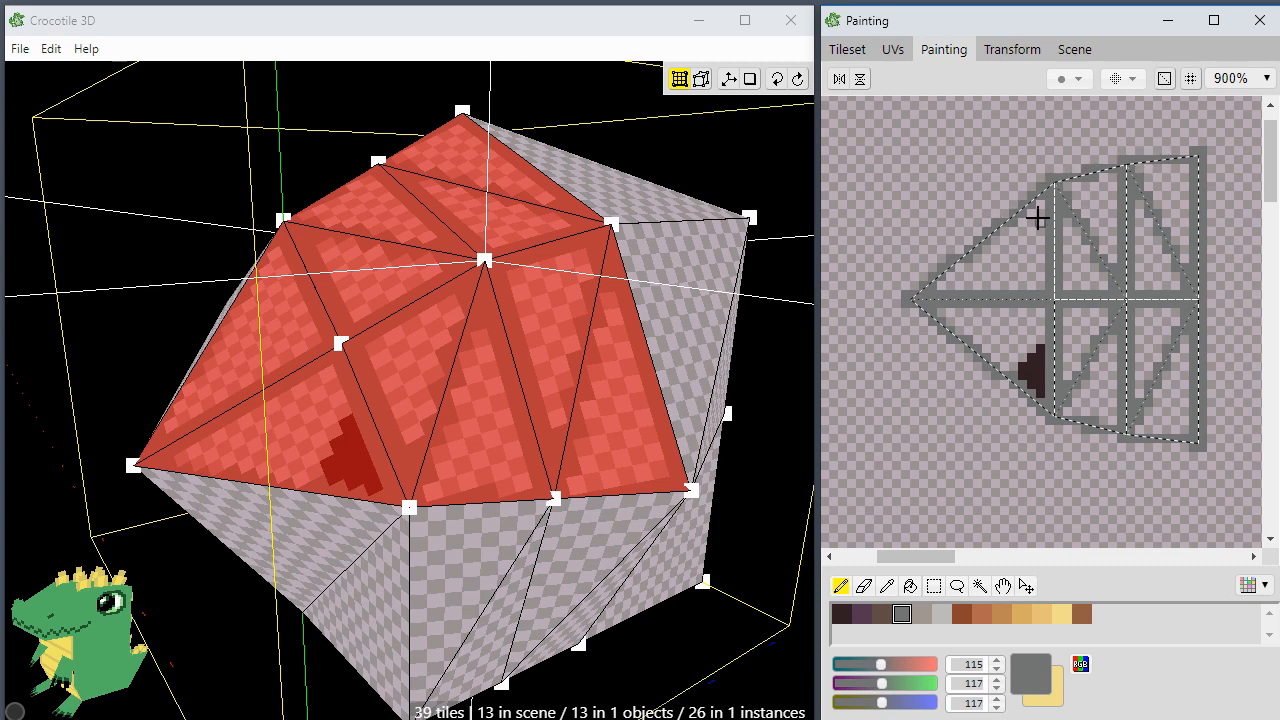
scroll(926, 278, "down", 4)
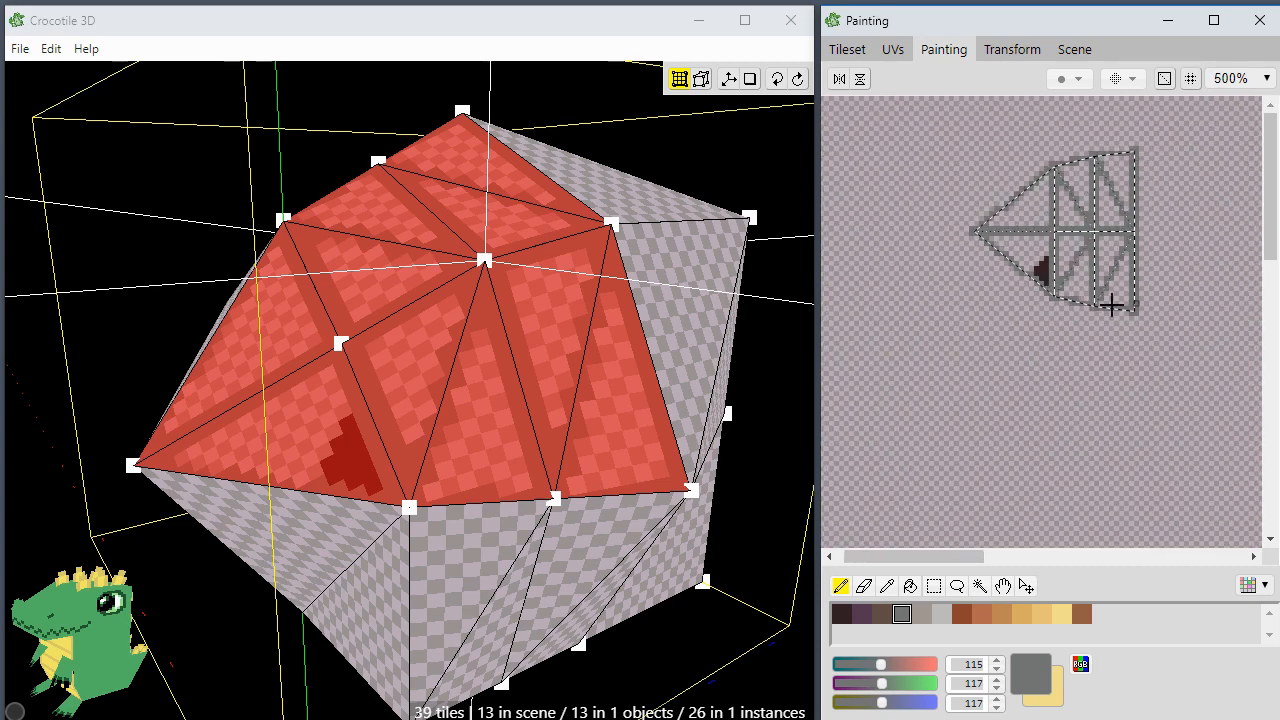
scroll(1008, 218, "up", 2)
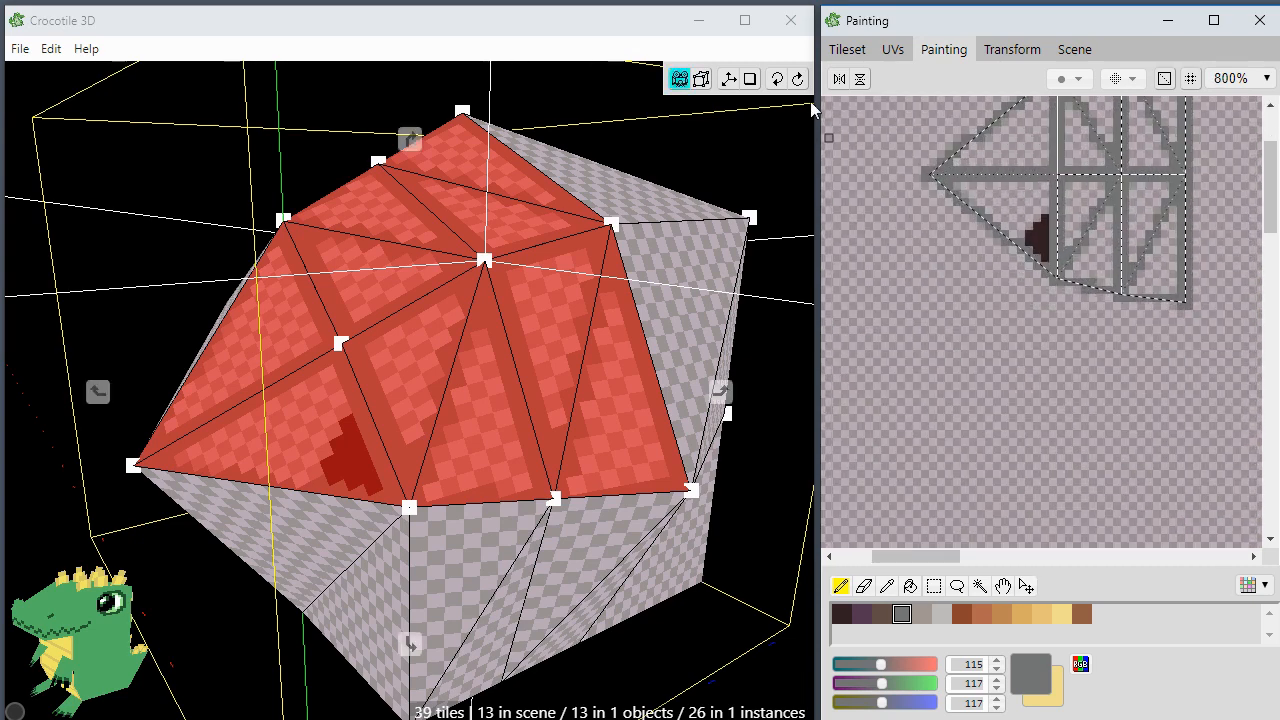
left_click(889, 52)
right_click(908, 352)
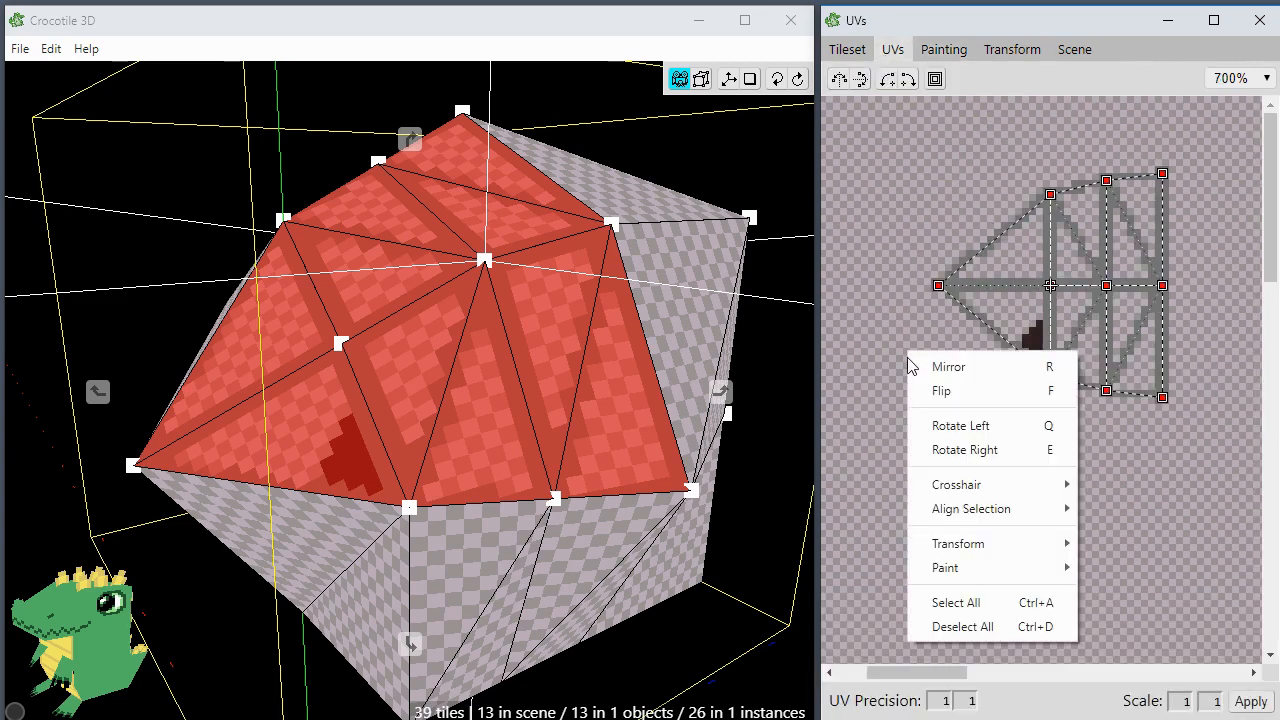
mouse_move(978, 563)
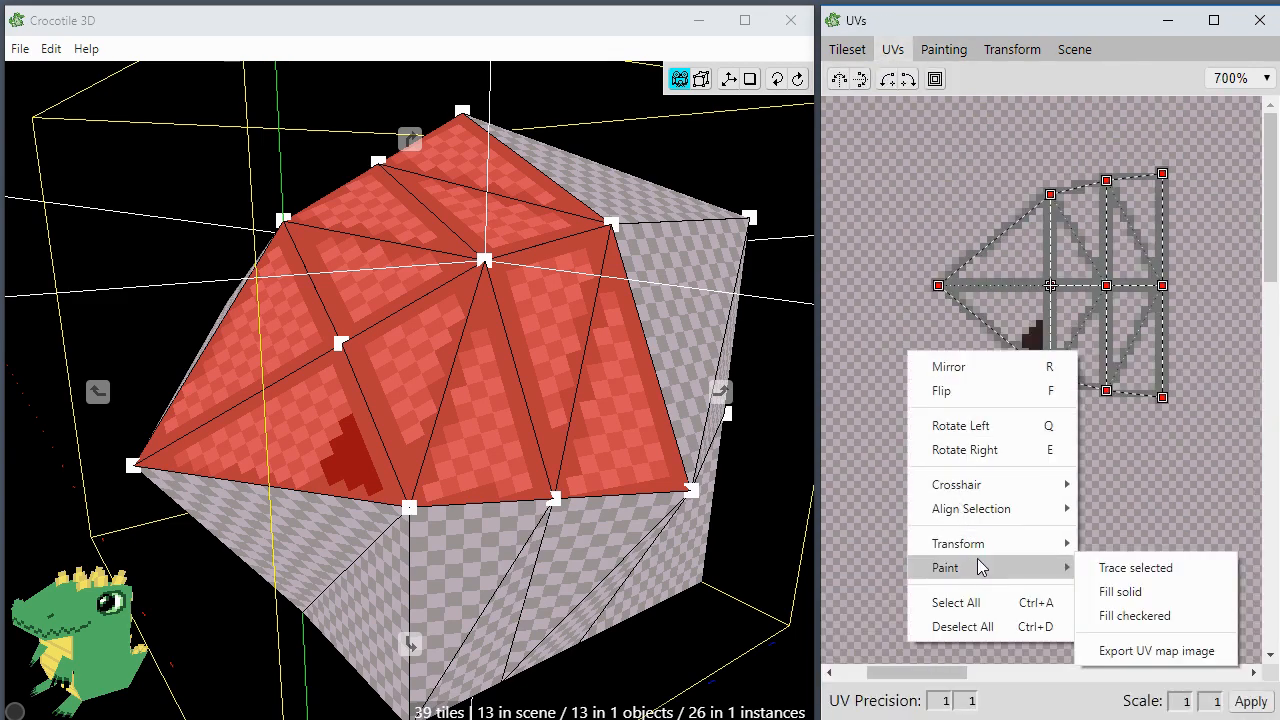
left_click(914, 262)
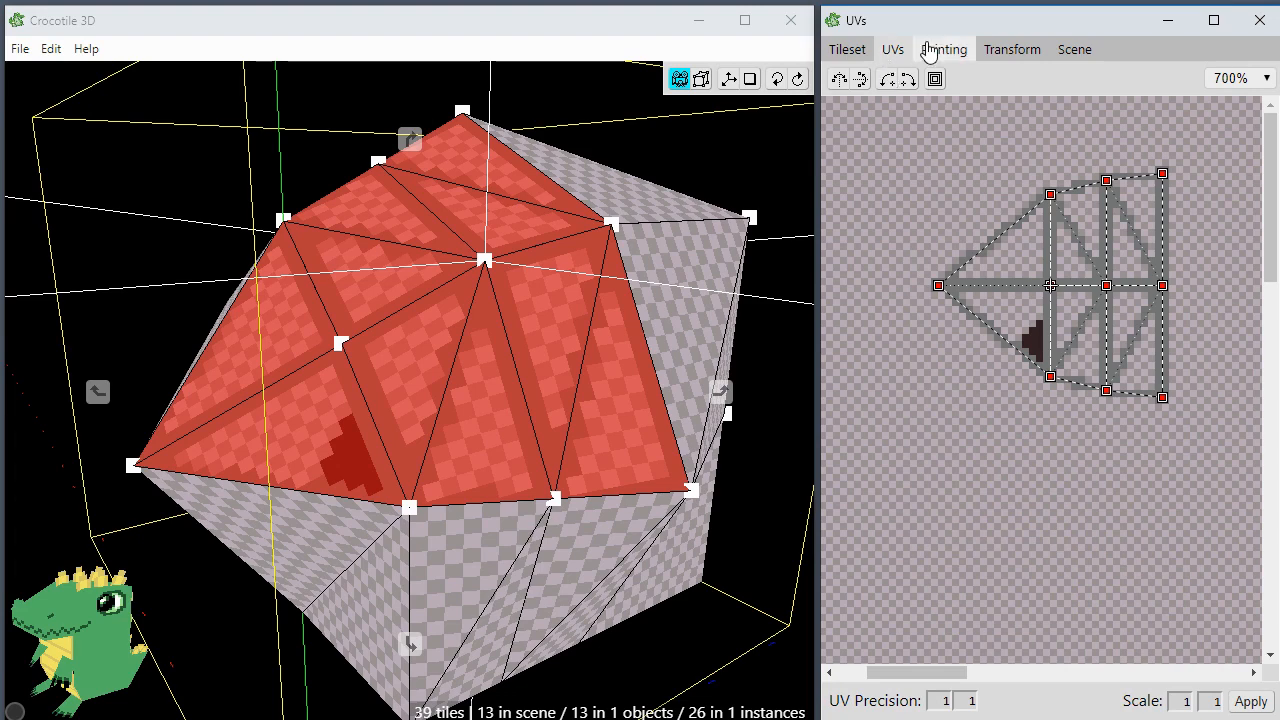
left_click(935, 50)
left_click(848, 50)
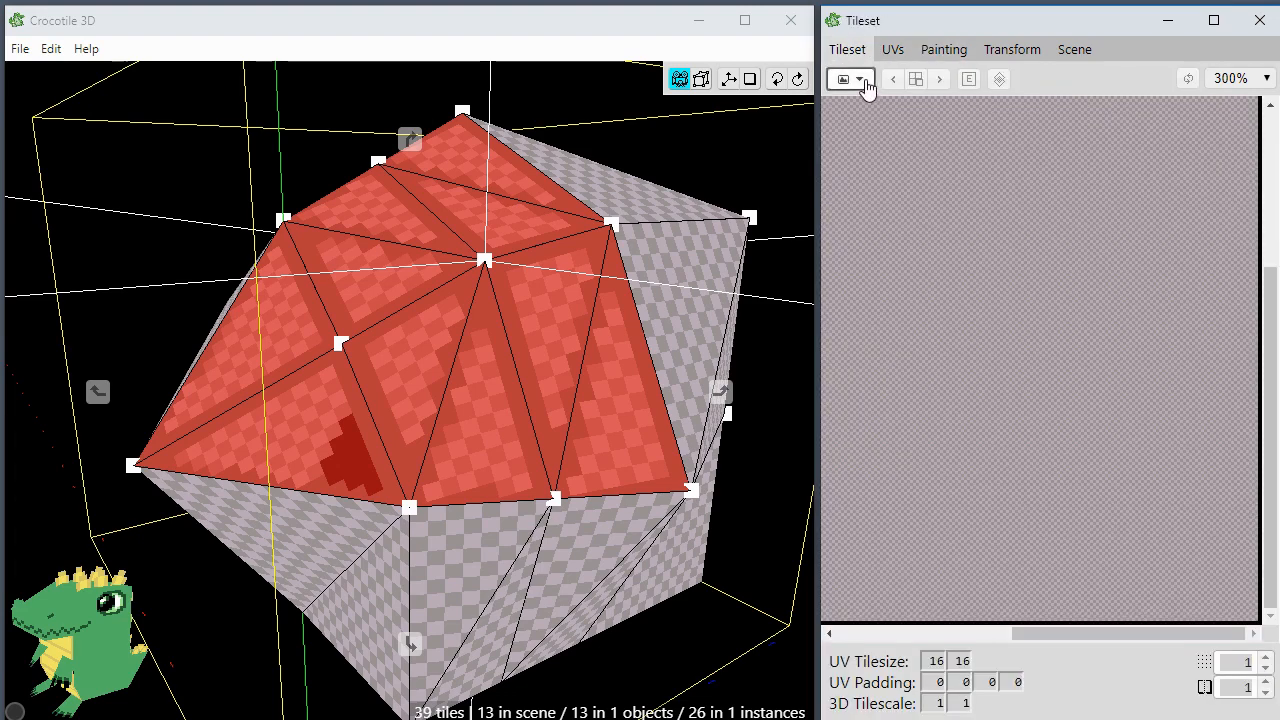
left_click(850, 79)
left_click(1168, 358)
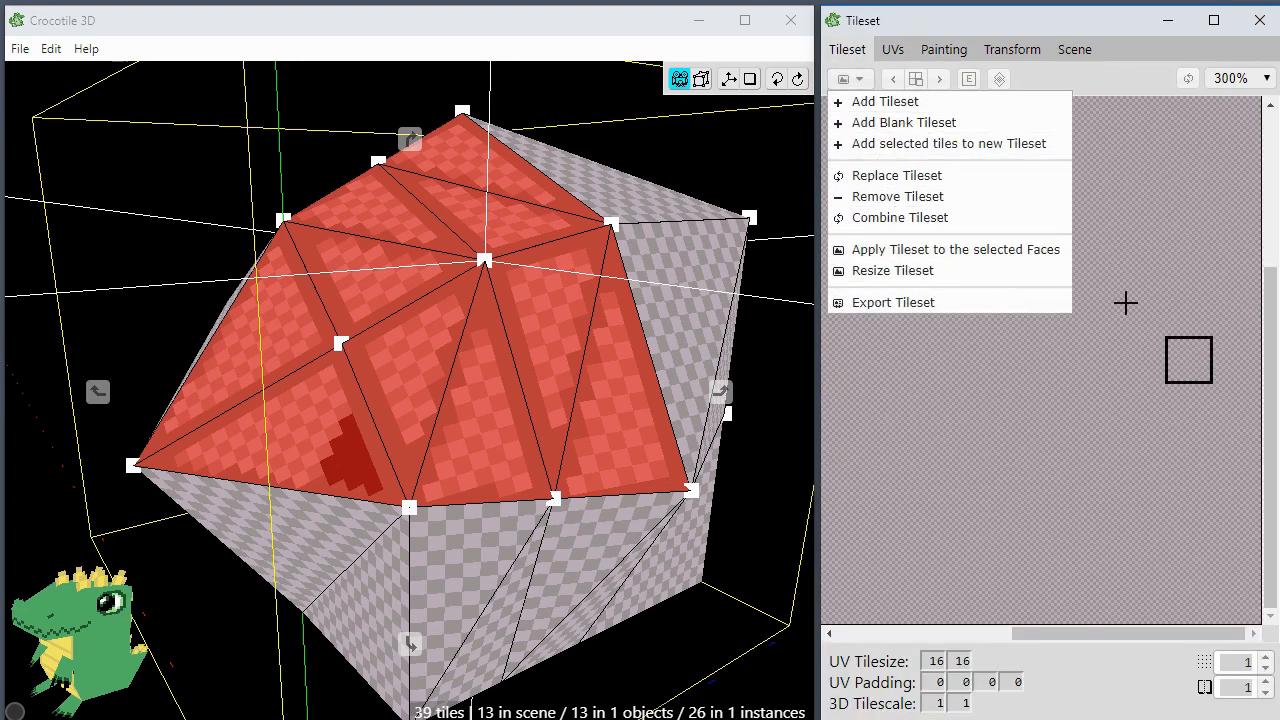
left_click(1143, 305)
left_click(852, 79)
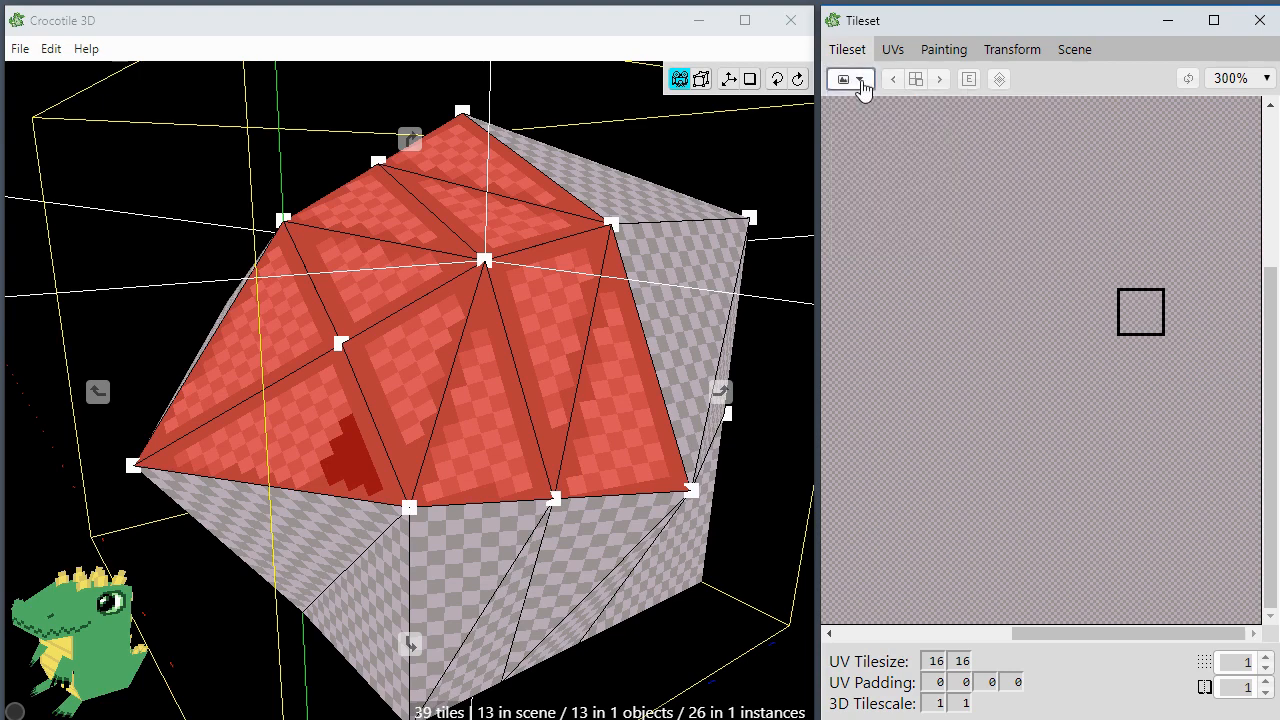
Step: Select a block of tiles in the tileset from its upper corner to beyond the traced UV outline
scroll(939, 238, "up", 4)
scroll(939, 238, "down", 3)
middle_click_drag(930, 192, 1090, 360)
left_click_drag(1090, 360, 1207, 502)
left_click_drag(948, 224, 1157, 346)
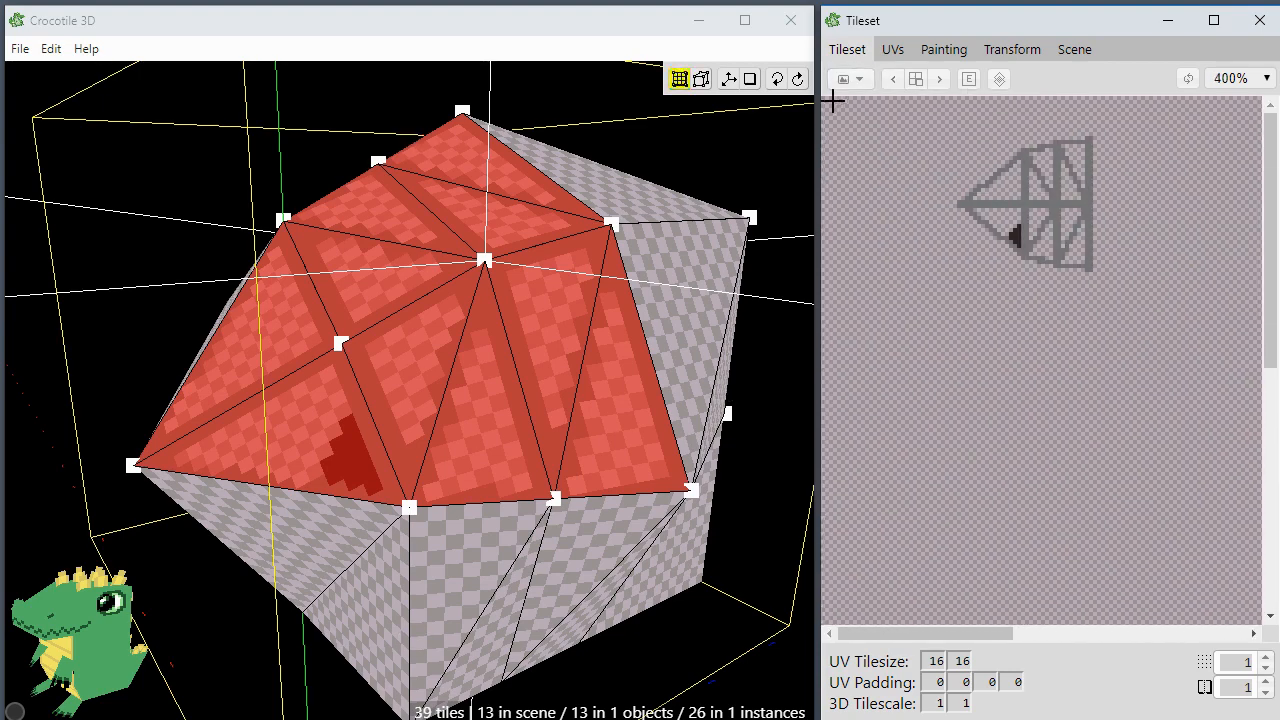
left_click_drag(832, 101, 1185, 400)
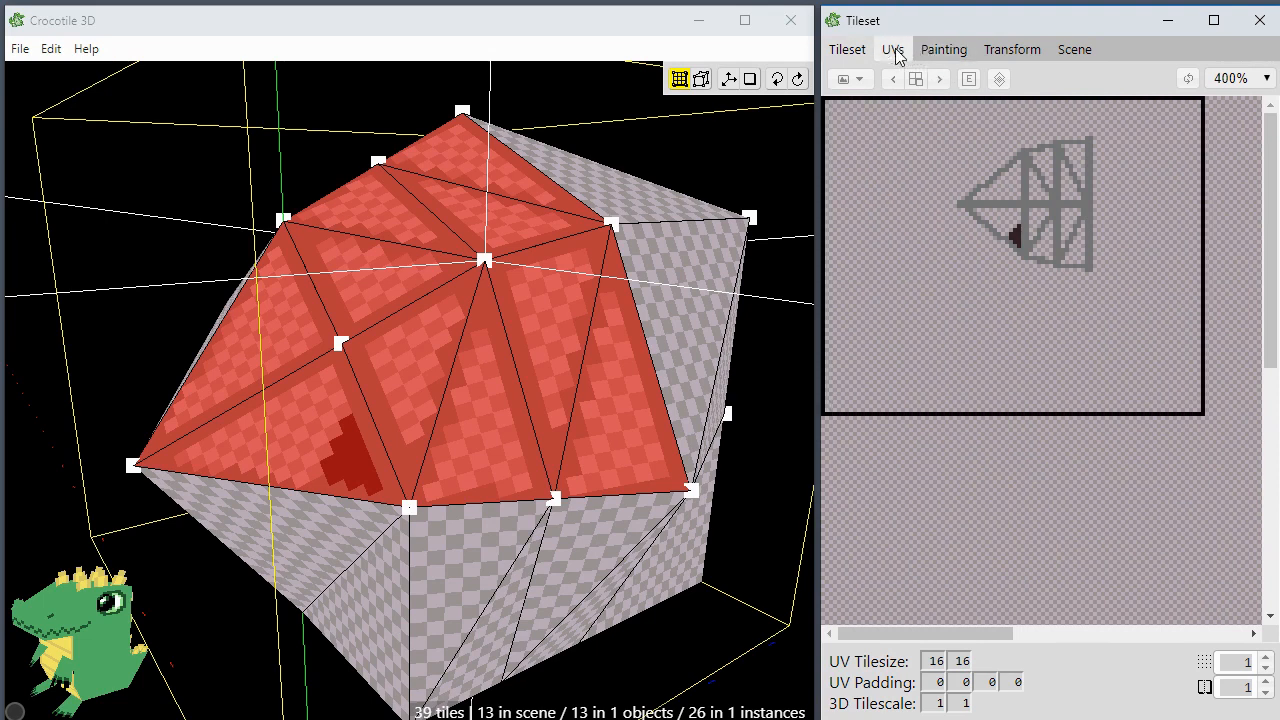
Step: Look at the UV map image export options for scale, line color and canvas color, and leave without exporting
left_click(893, 49)
right_click(903, 278)
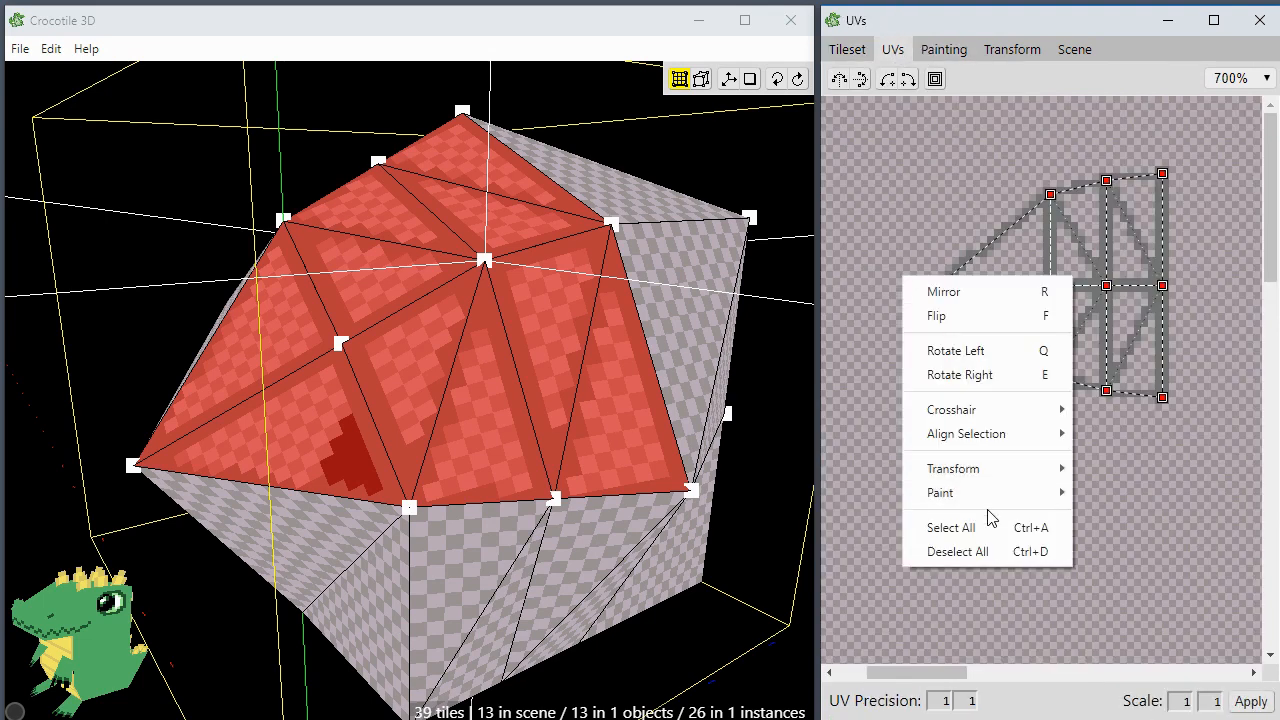
mouse_move(989, 506)
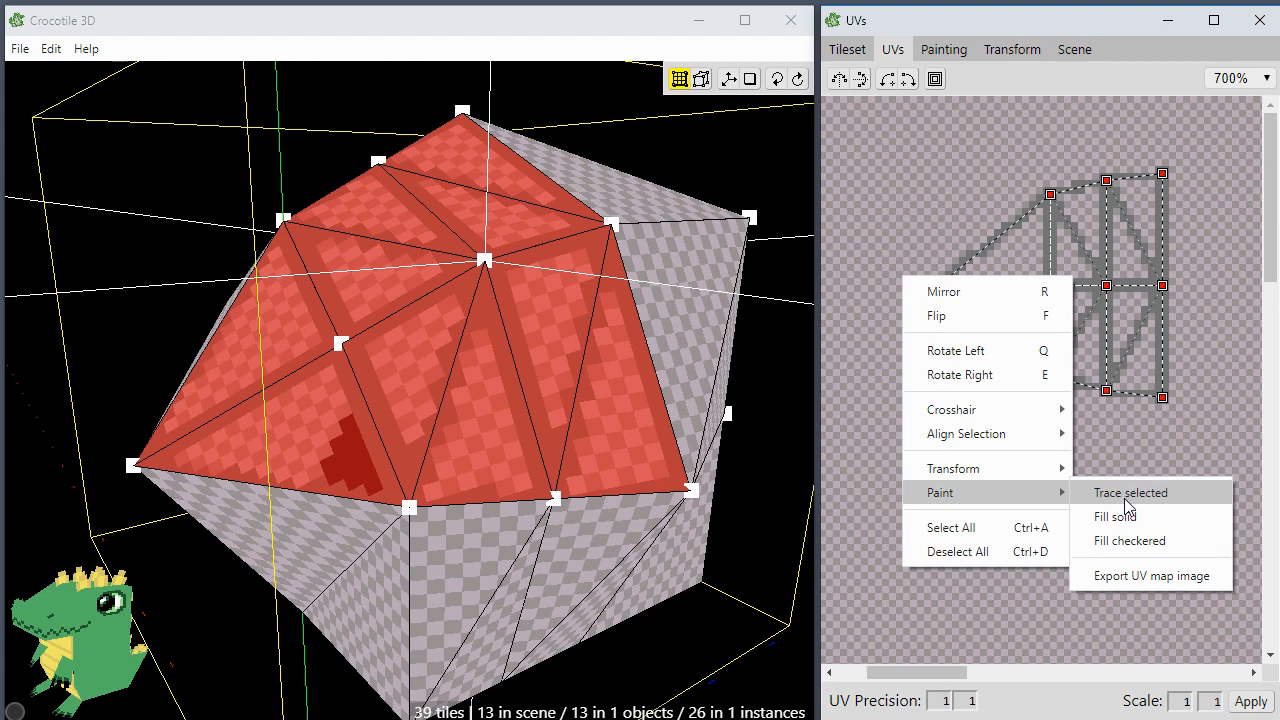
left_click(1146, 576)
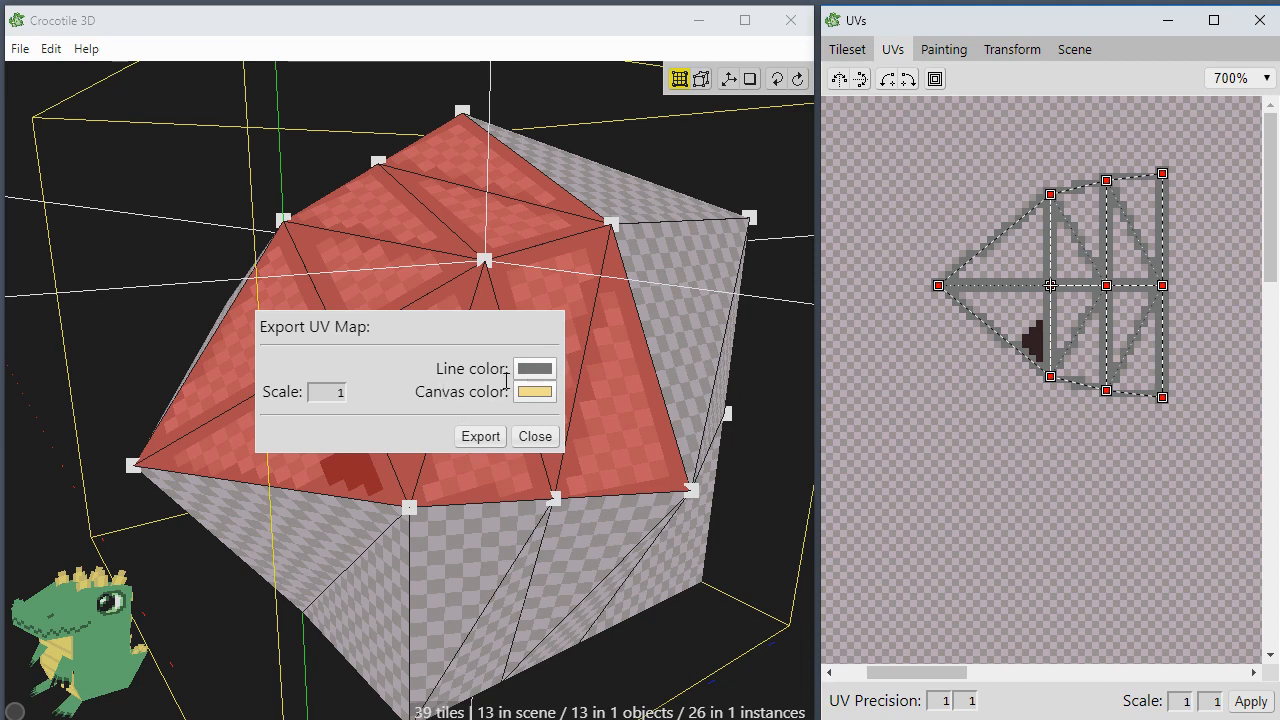
left_click(534, 437)
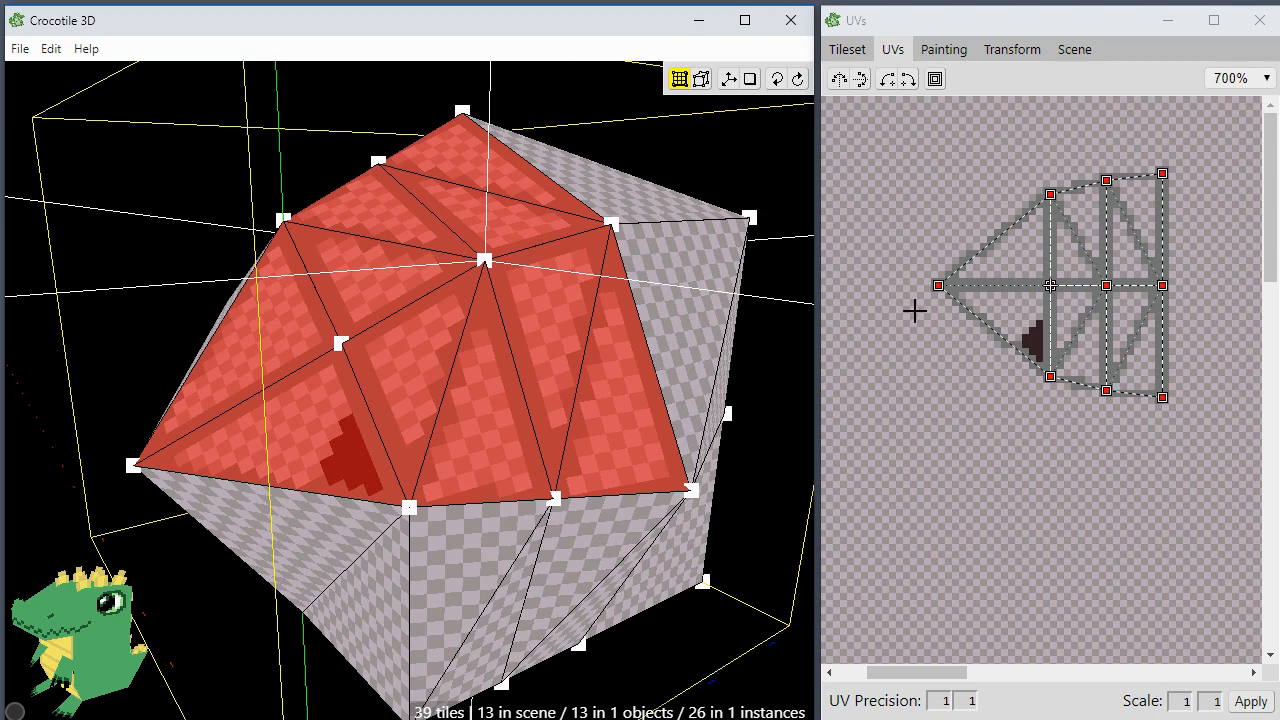
Step: Deselect all the UV vertices and check the traced lines on the whole model from another angle
left_click(930, 386)
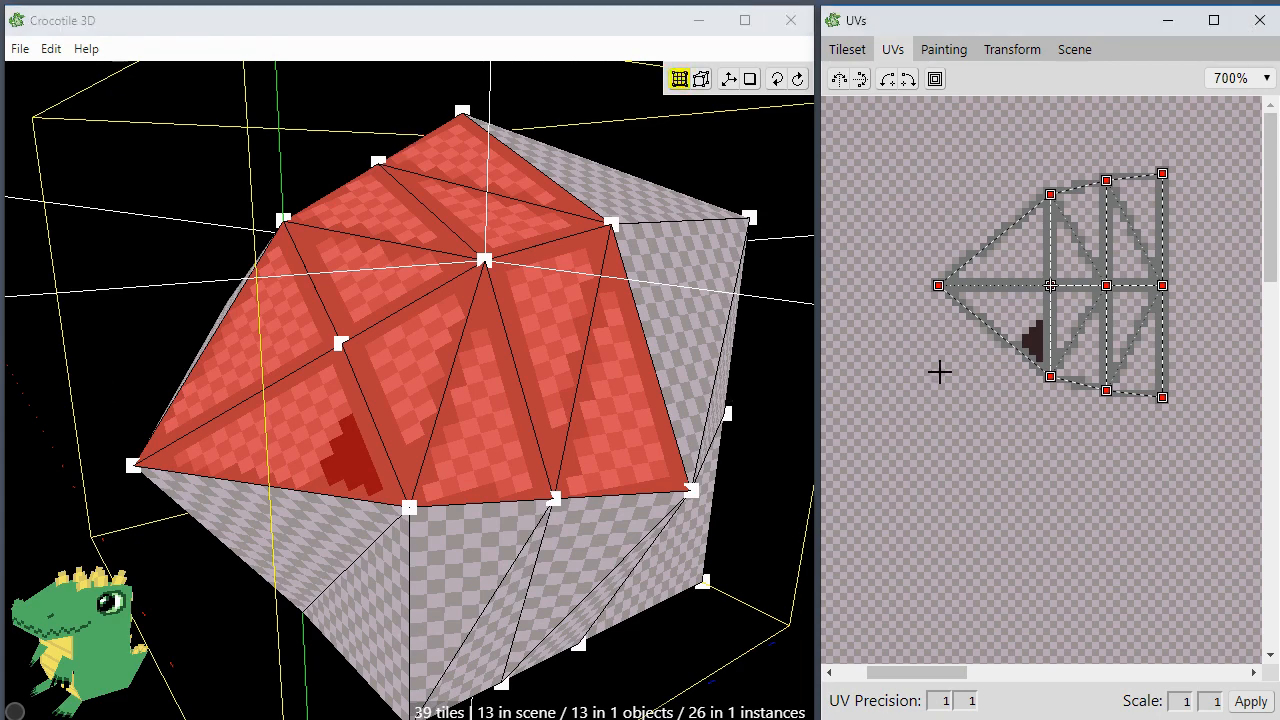
key("space")
left_click_drag(969, 430, 973, 456)
scroll(963, 420, "up", 1)
key("space")
key("space")
key("space")
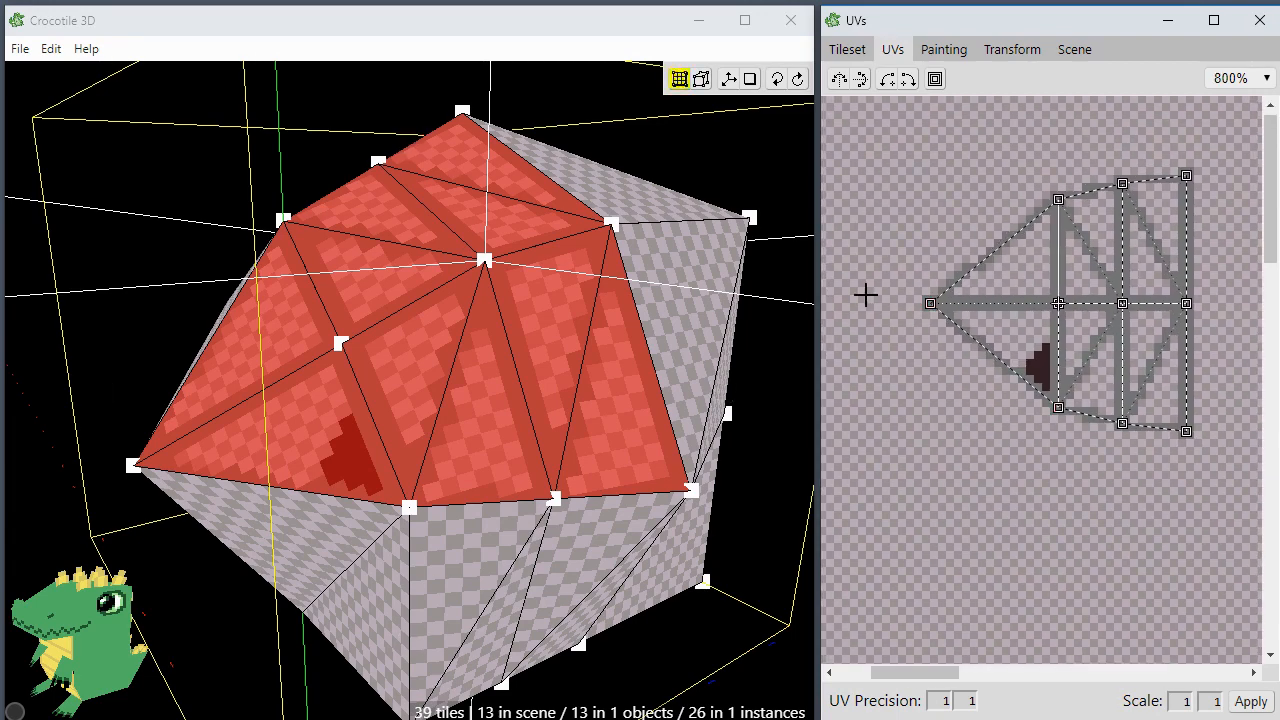
key("space")
left_click_drag(610, 470, 669, 483)
scroll(664, 500, "down", 2)
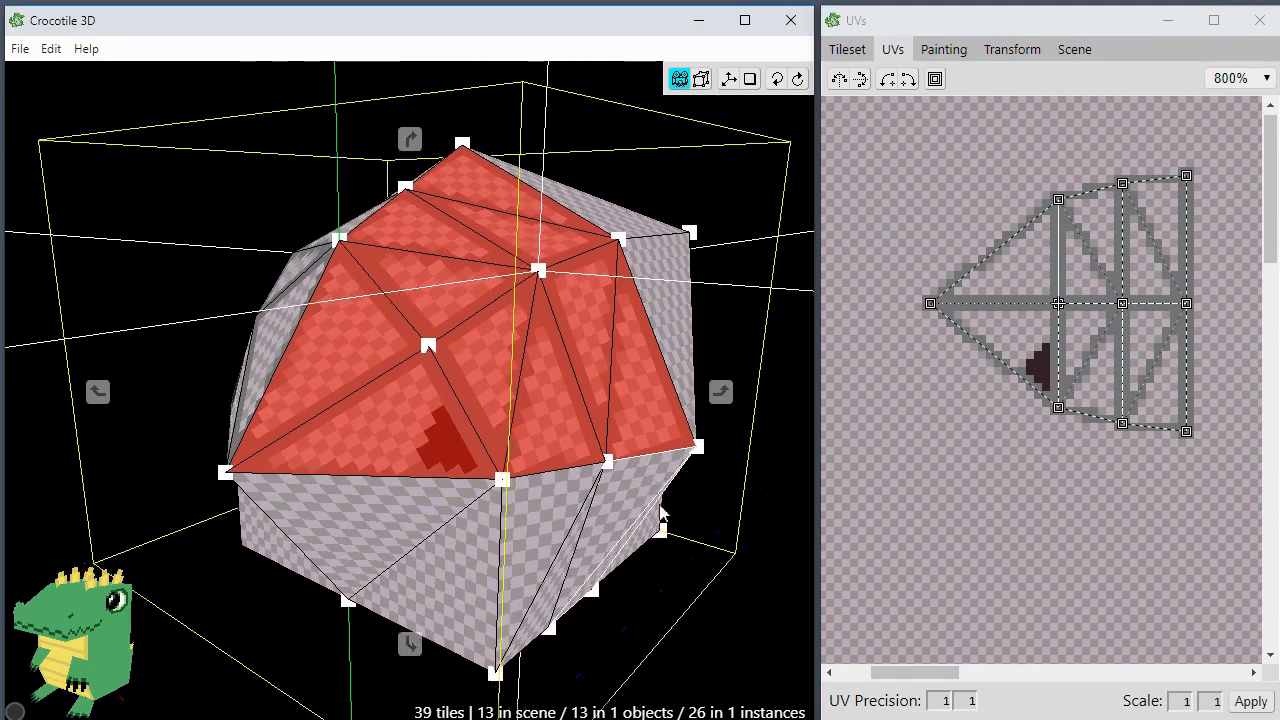
key("space")
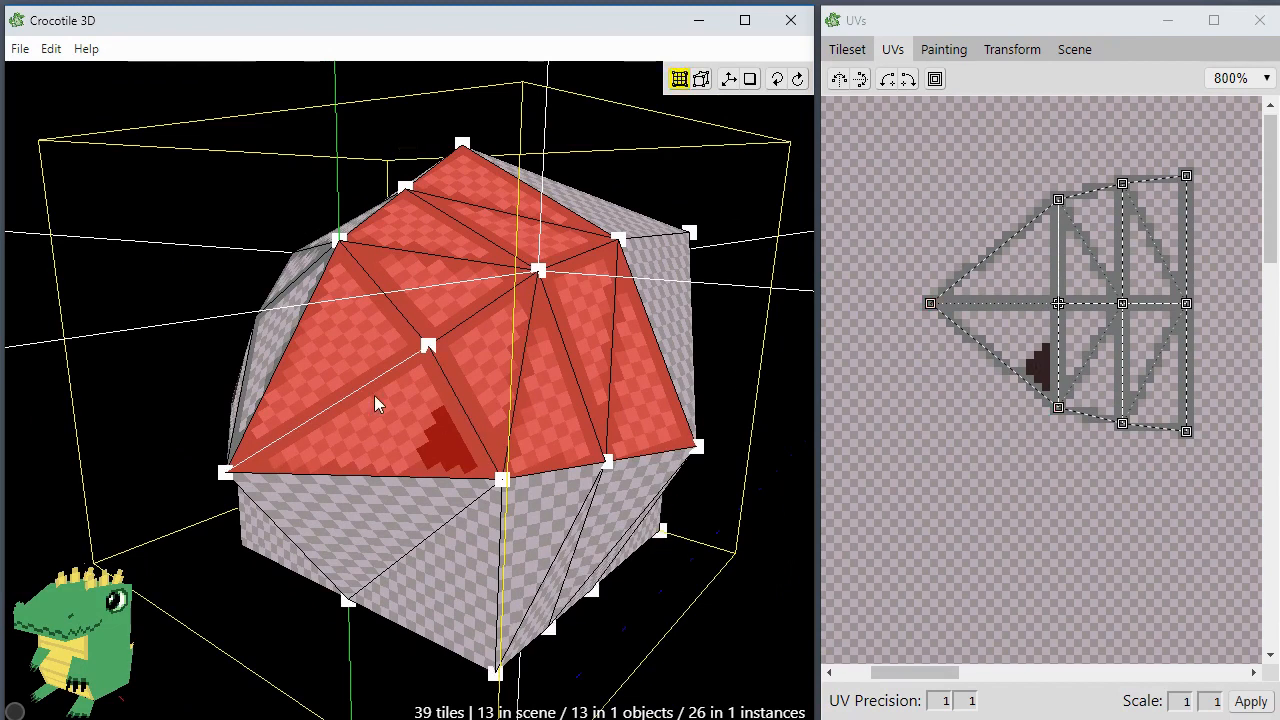
left_click(528, 252)
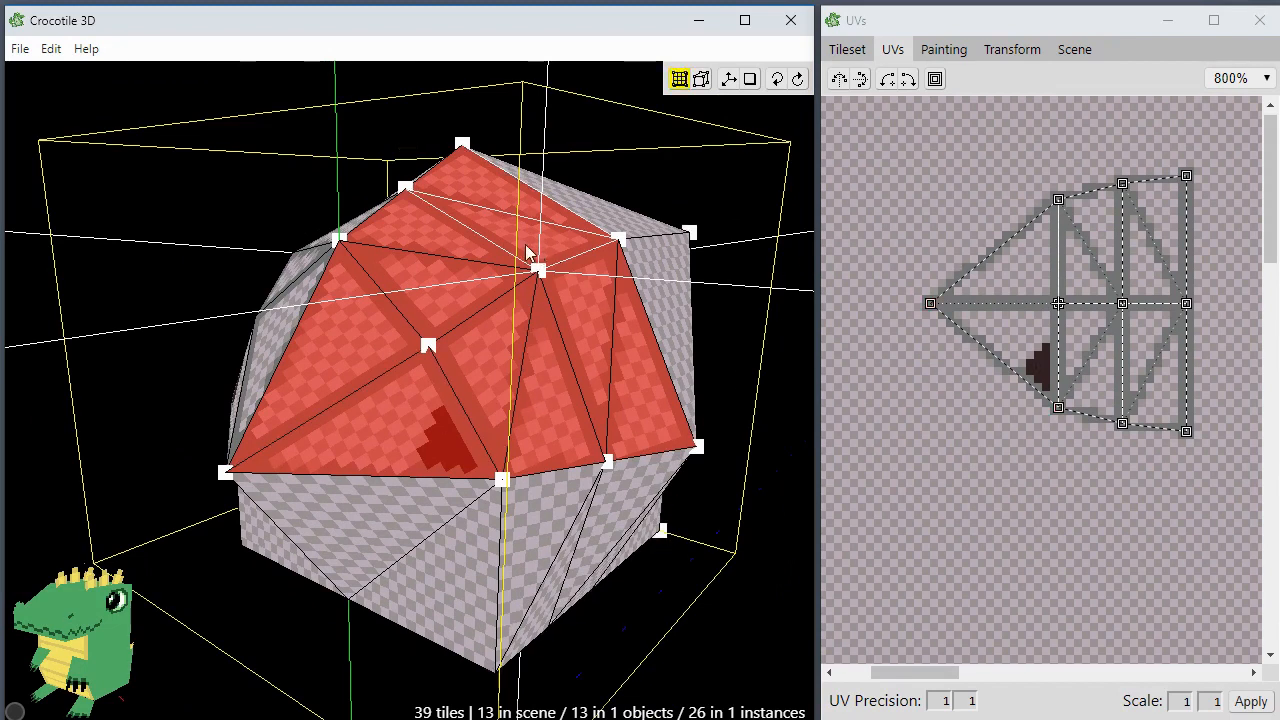
right_click(912, 234)
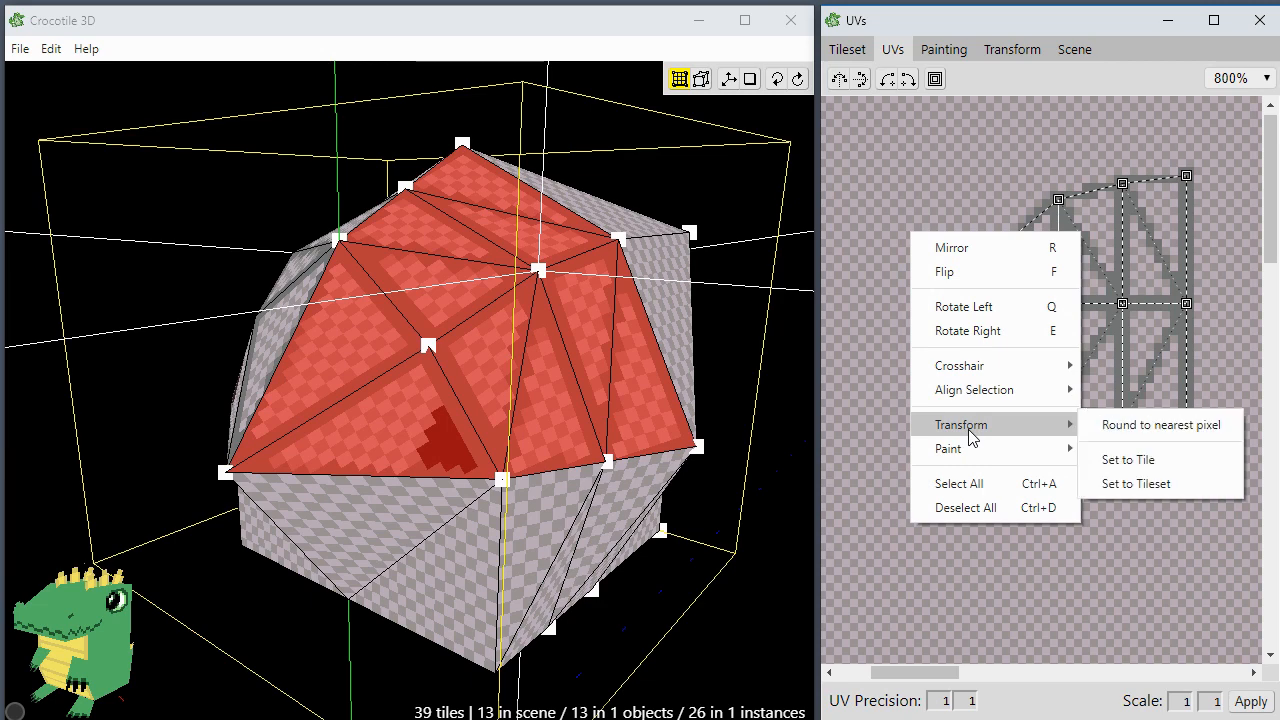
mouse_move(972, 454)
left_click(1143, 473)
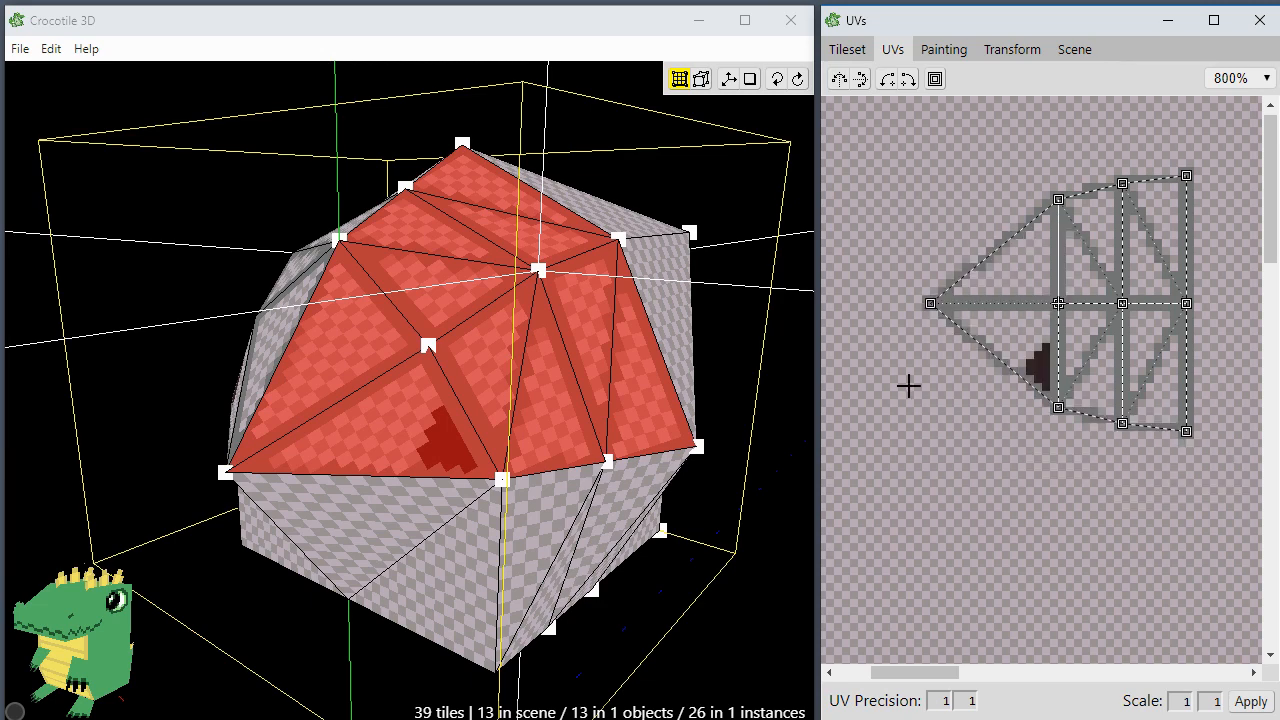
right_click(907, 234)
mouse_move(971, 452)
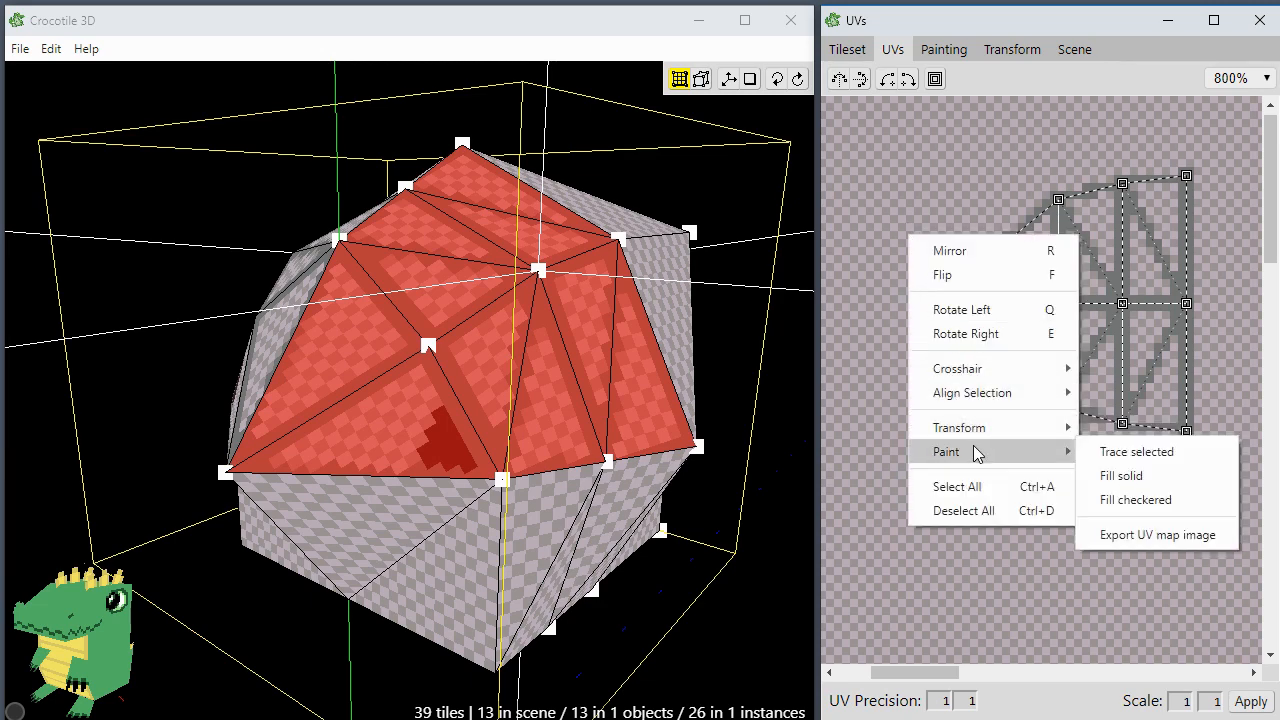
left_click(971, 177)
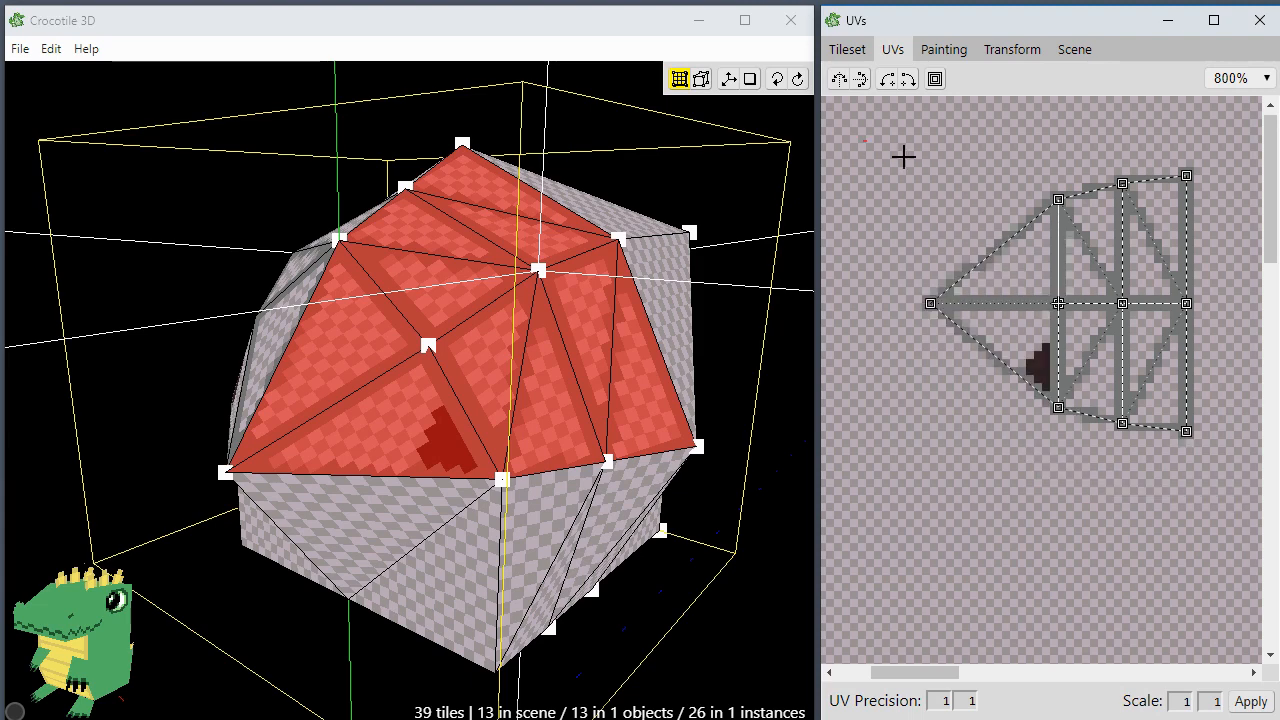
Step: Select all the UV vertices of the layout and fill their faces with solid gray on the texture
left_click_drag(903, 156, 1249, 490)
right_click(889, 360)
mouse_move(934, 528)
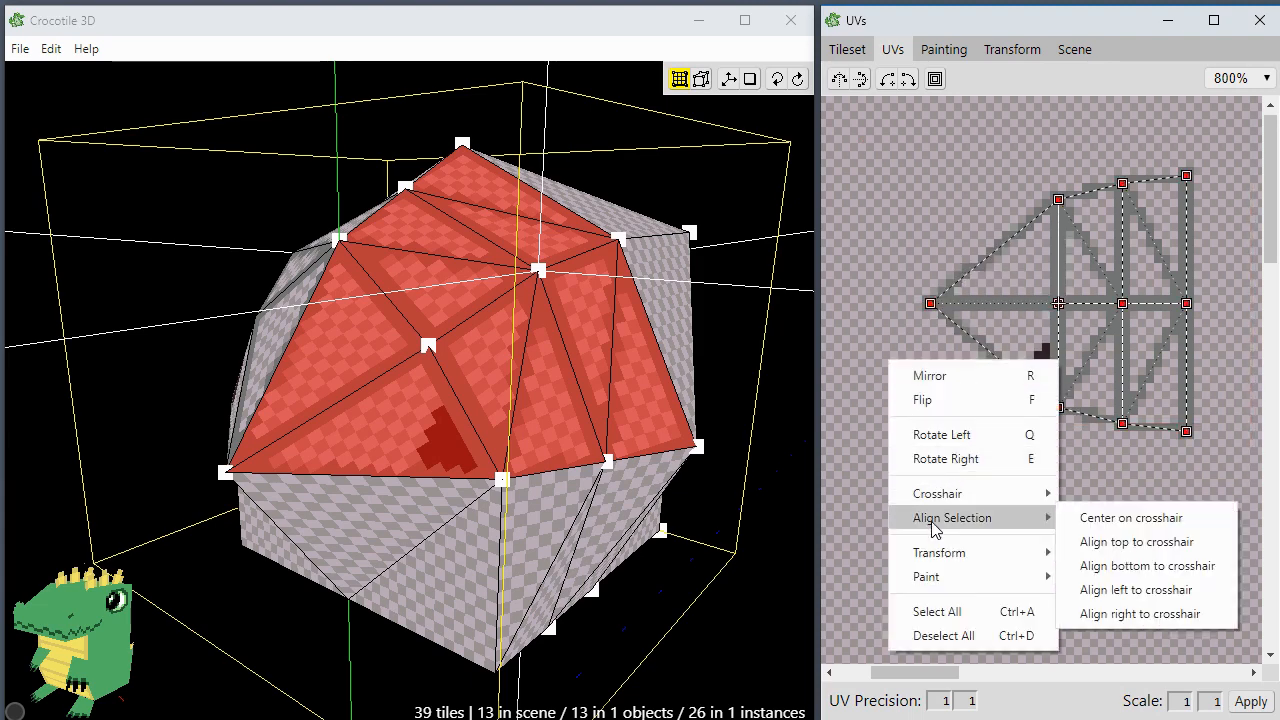
mouse_move(1034, 577)
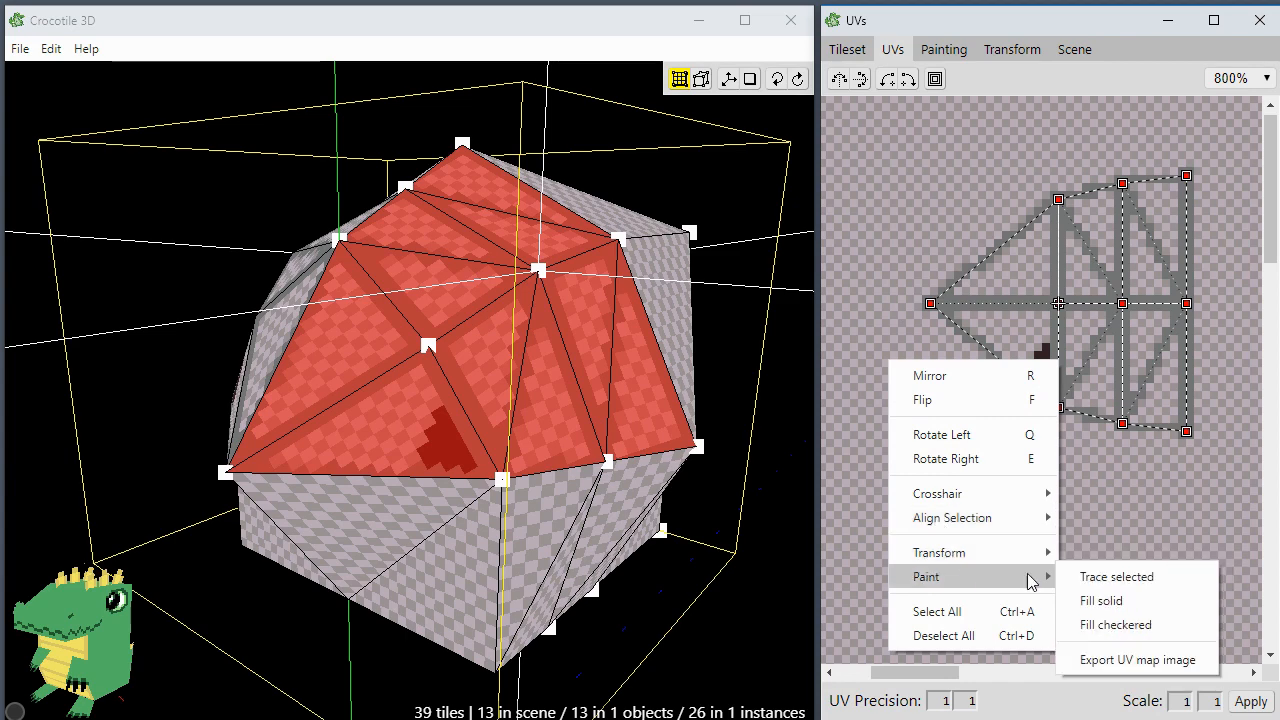
left_click(1168, 605)
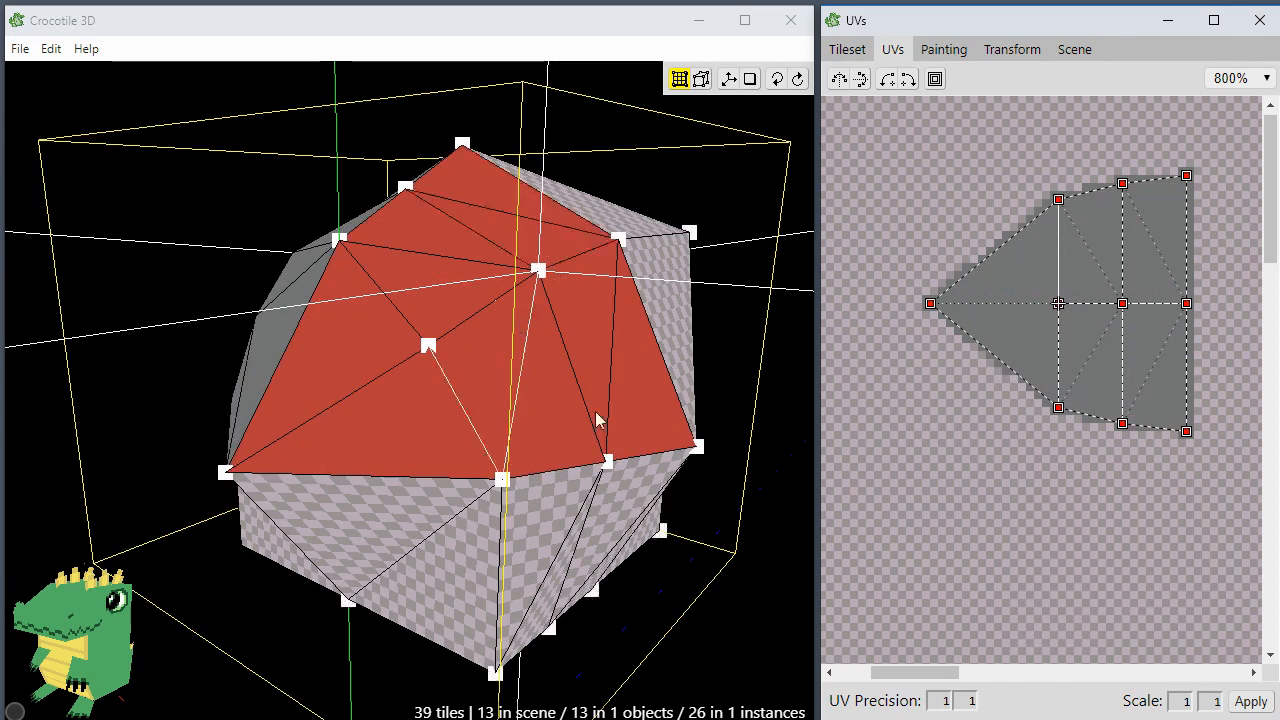
middle_click_drag(697, 617, 694, 624)
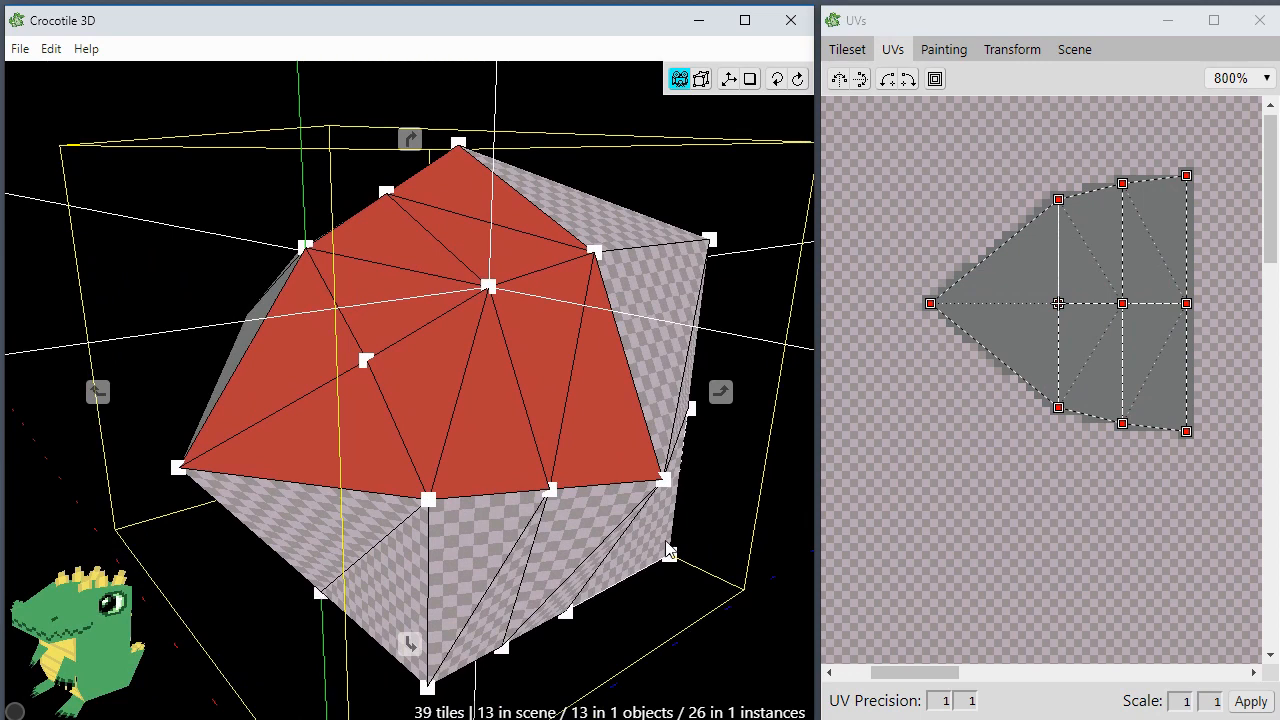
scroll(627, 367, "down", 1)
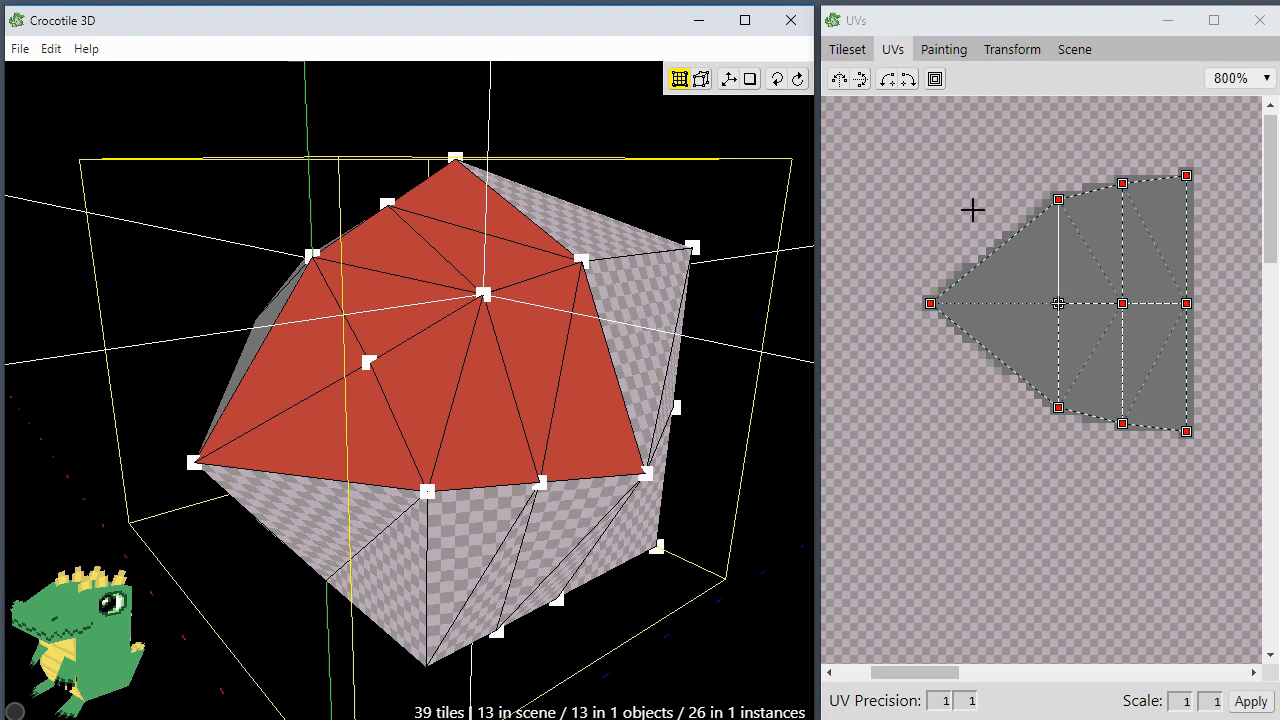
Step: Fill the selected UV area with a checkered pattern of the gray and yellow paint colors, and check the colors in the painting view
left_click(943, 49)
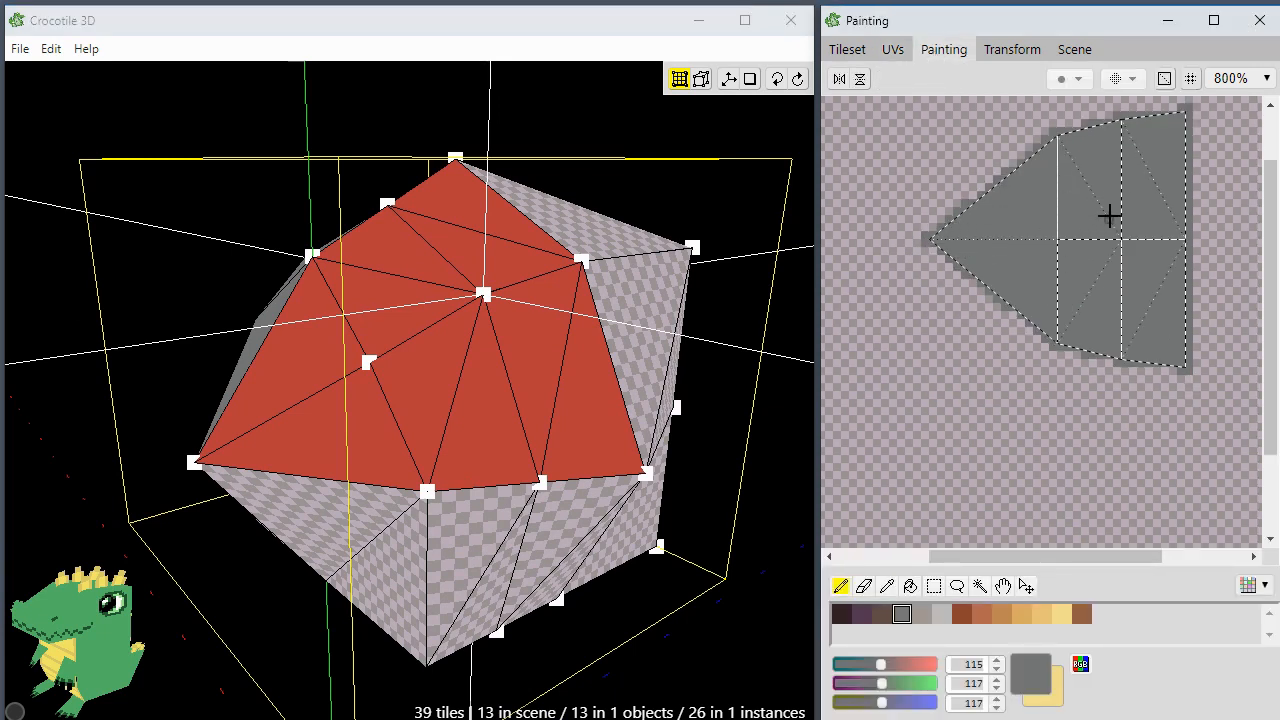
left_click(891, 50)
right_click(918, 190)
mouse_move(980, 347)
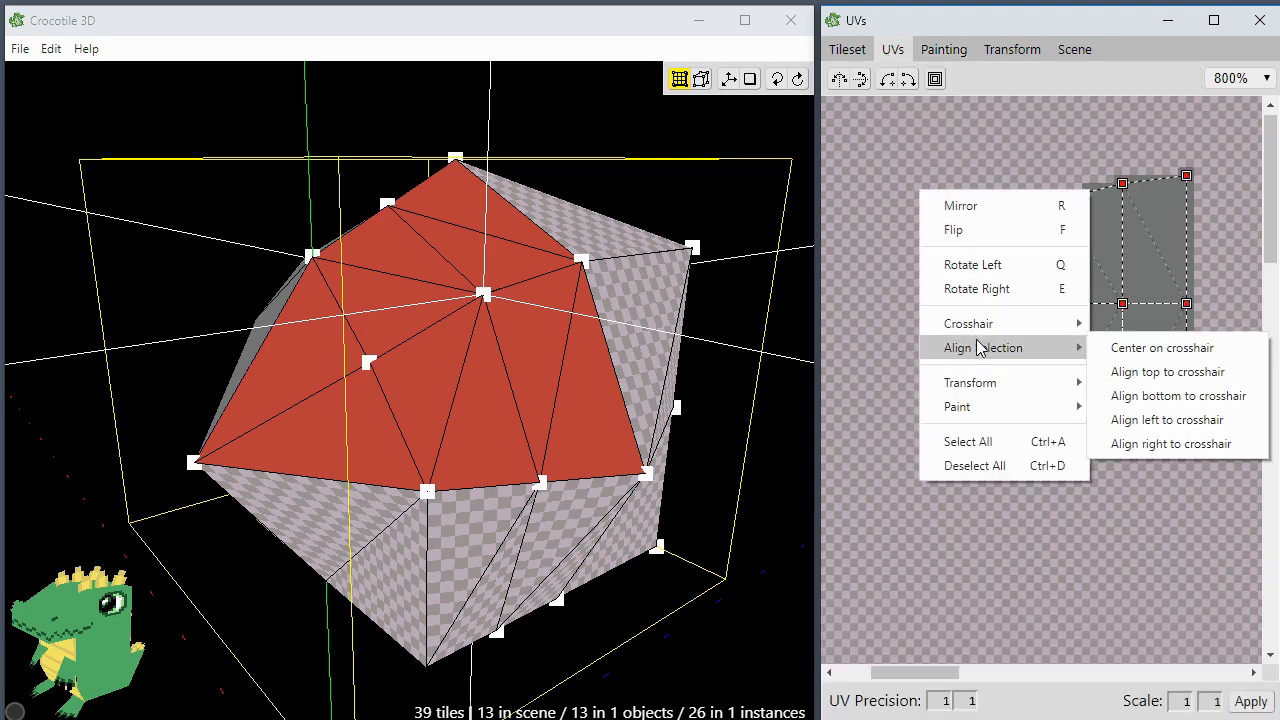
mouse_move(986, 408)
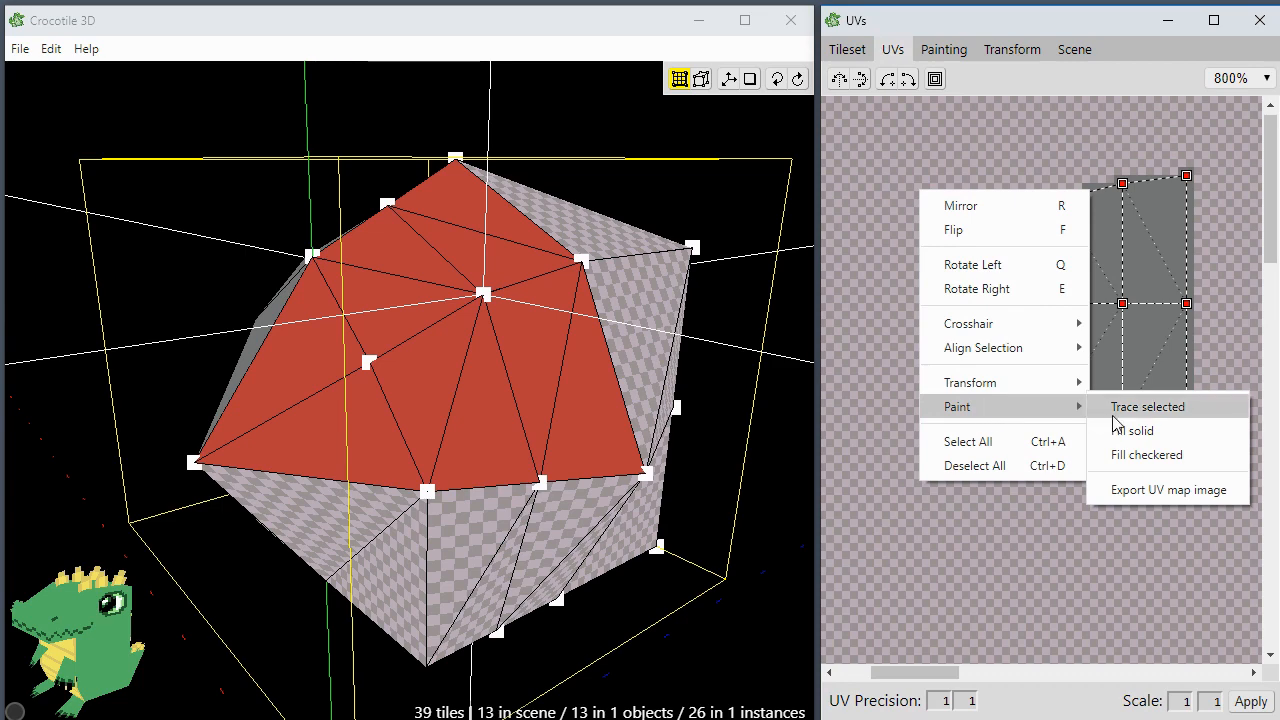
left_click(1146, 455)
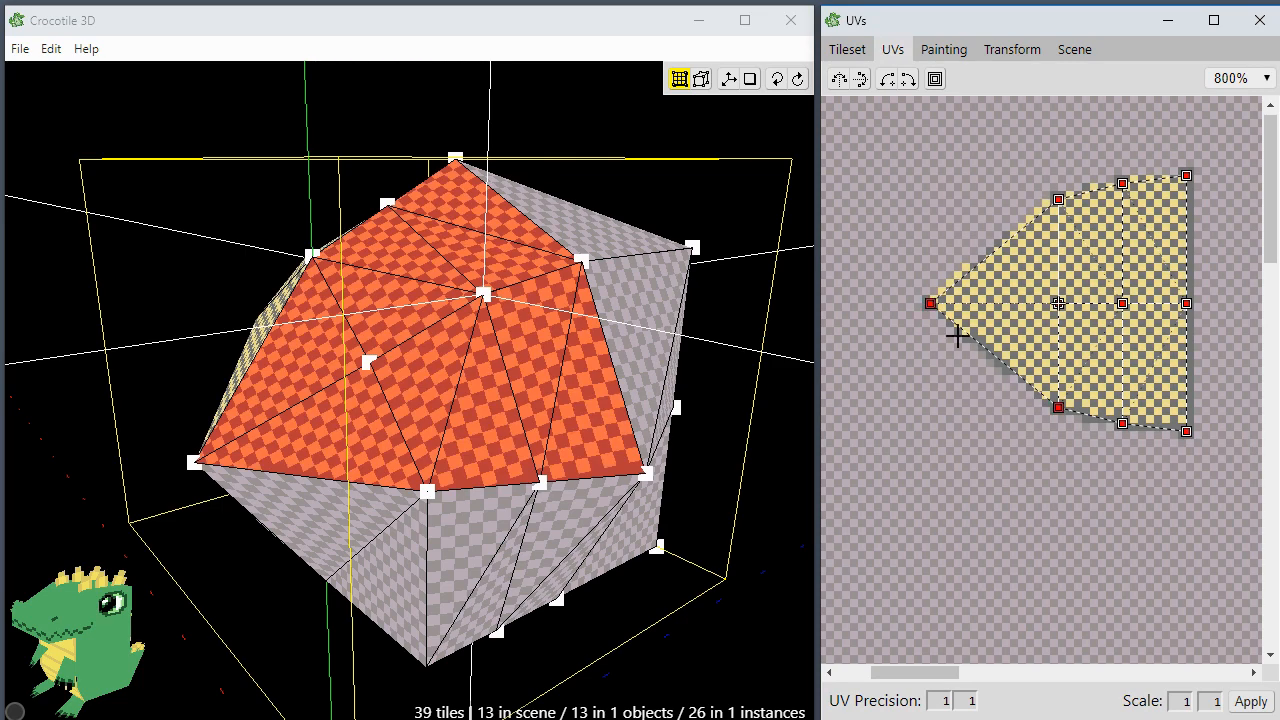
left_click(941, 52)
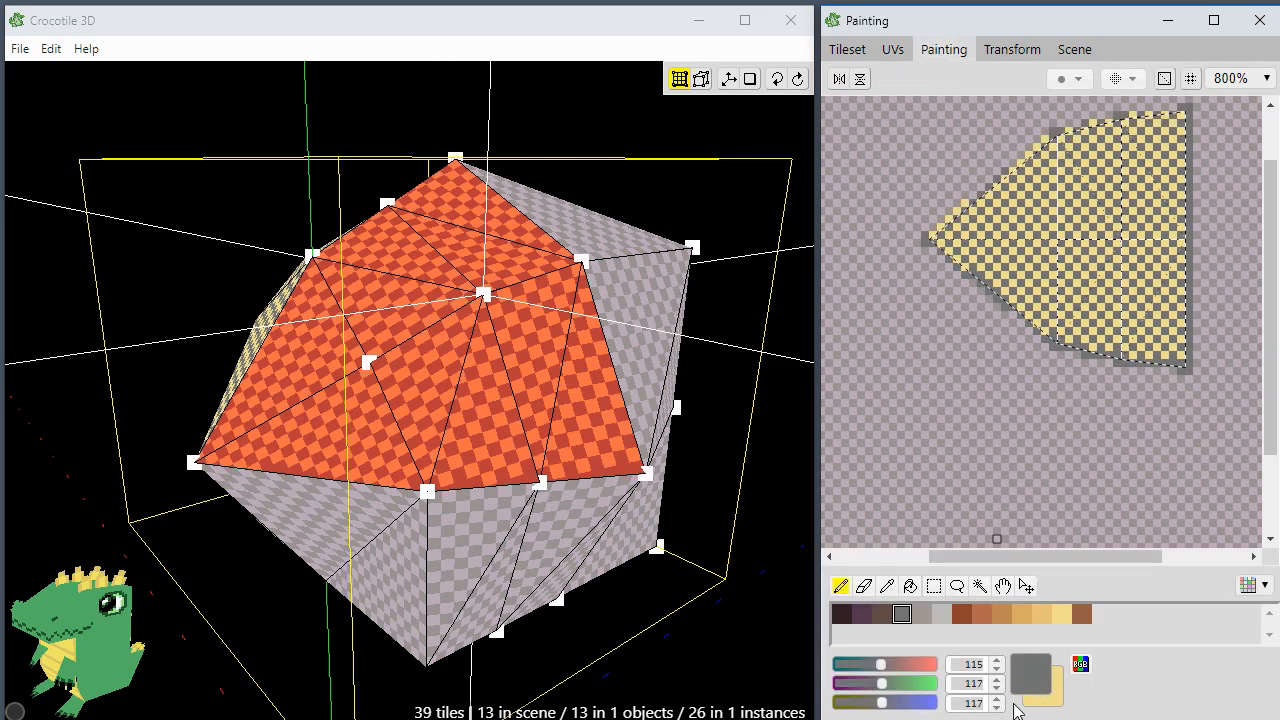
Step: Undo the stray gray pixel, the checkered fill, the solid fill and the traced UV lines on the texture
left_click(917, 154)
key("space")
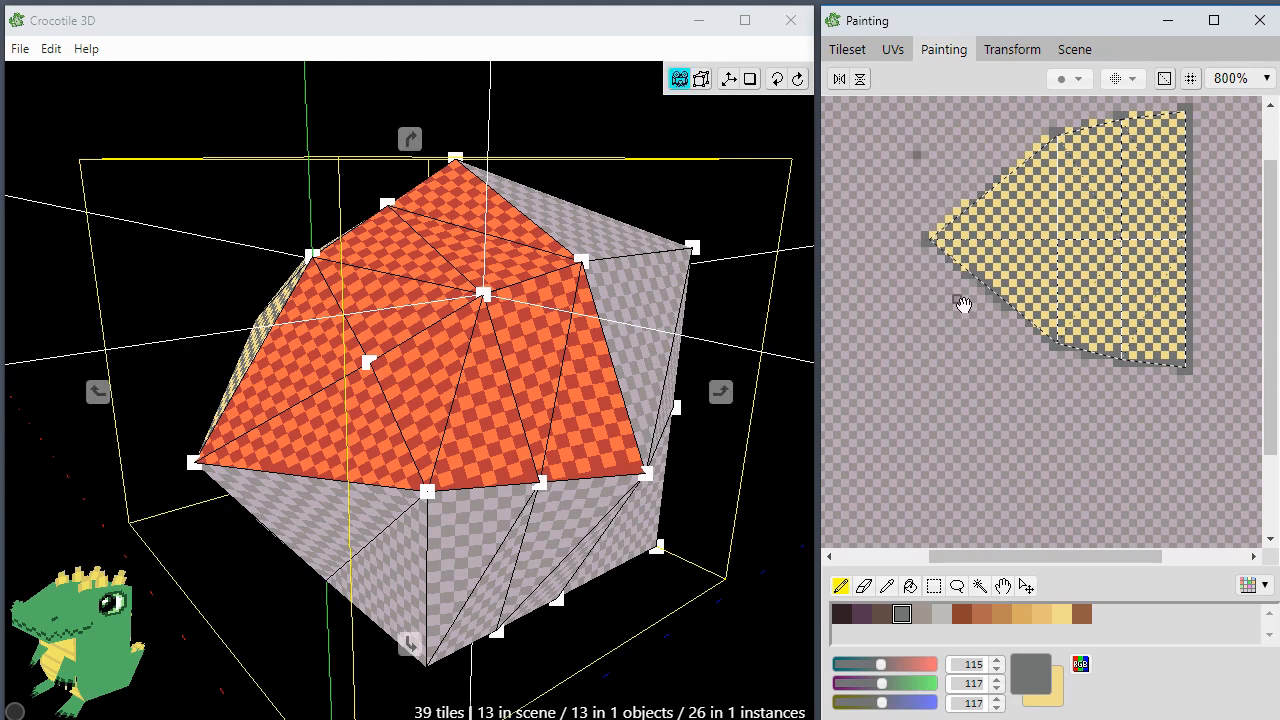
key("ctrl+z")
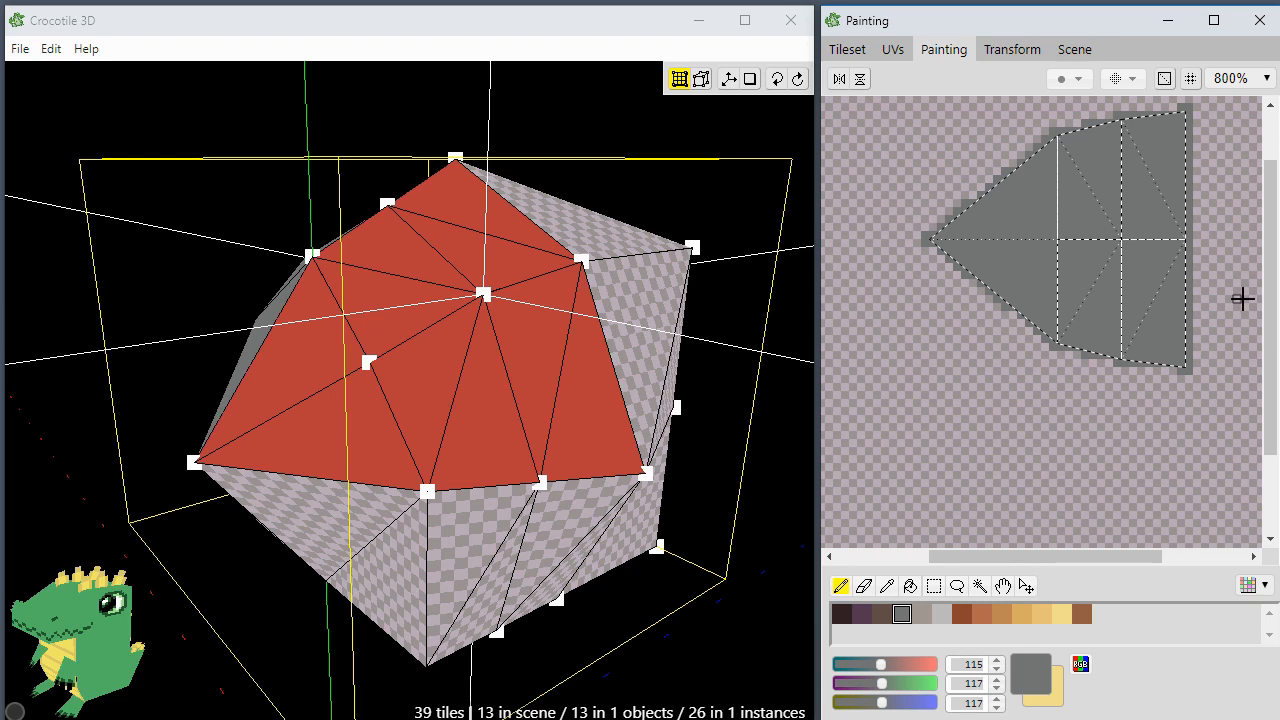
scroll(1266, 292, "up", 3)
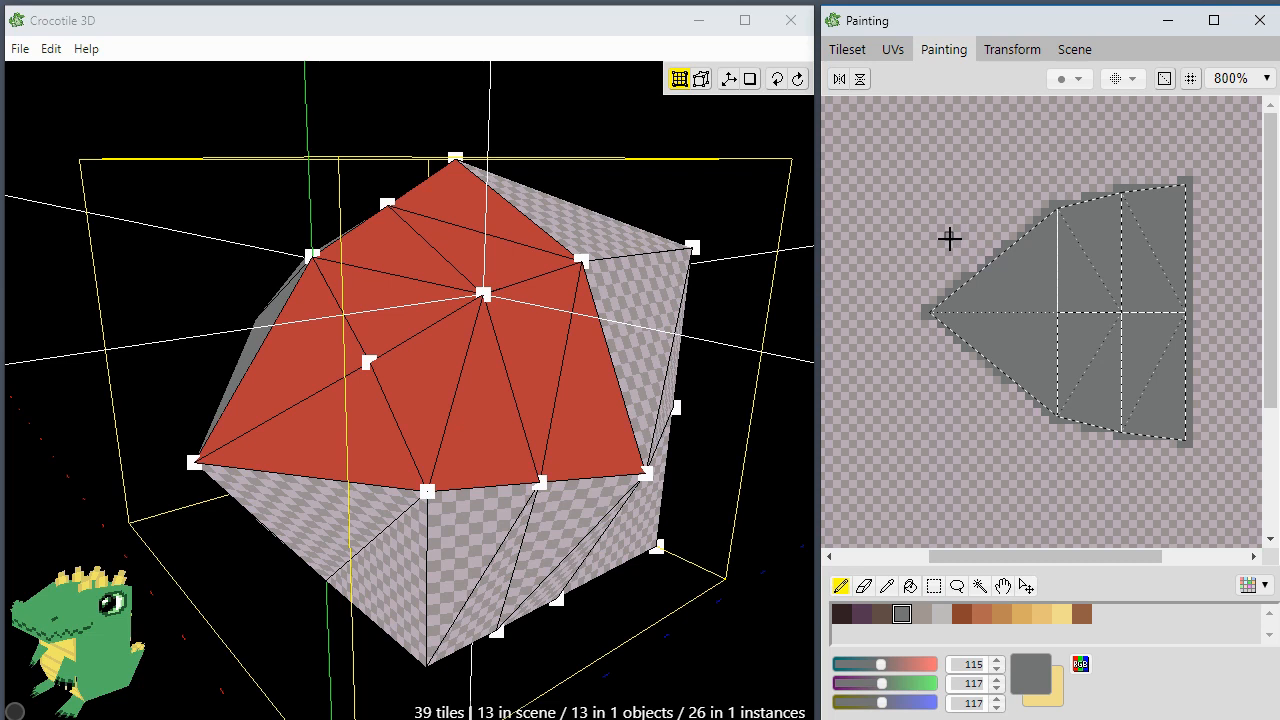
key("ctrl+z")
key("ctrl+z")
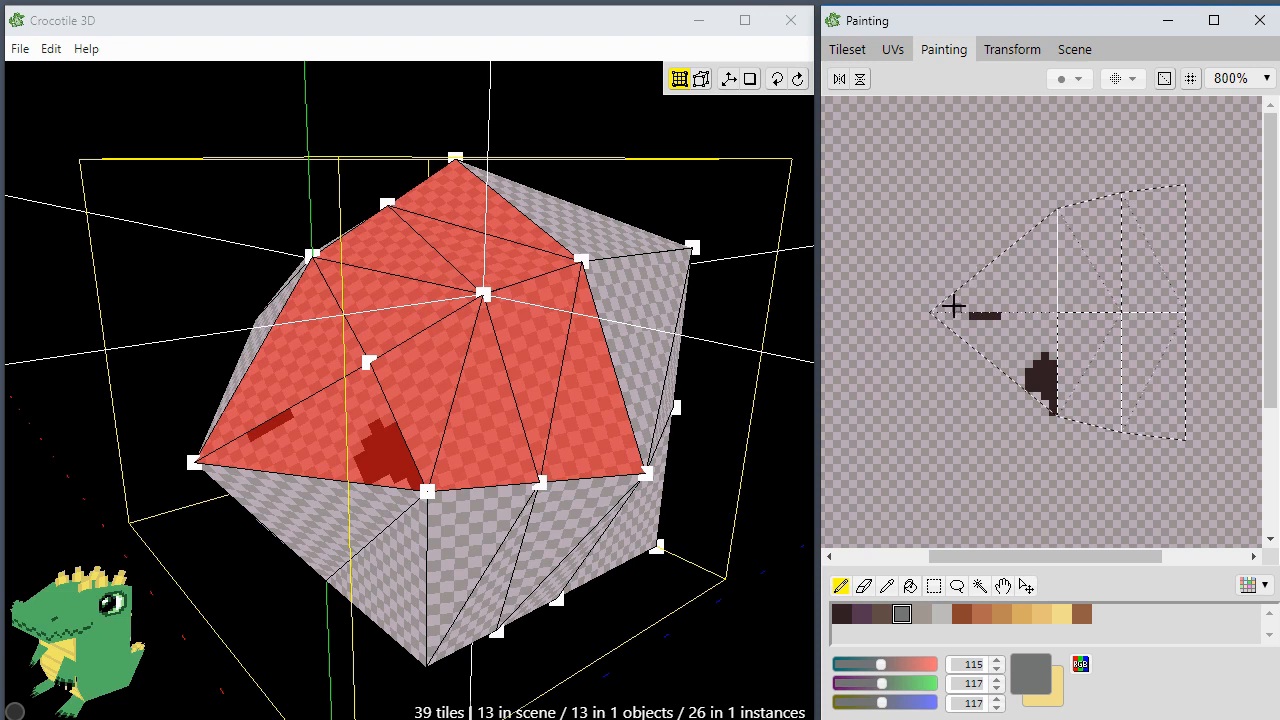
Step: Return to the UV layout and clear the face selection on the model
left_click(890, 50)
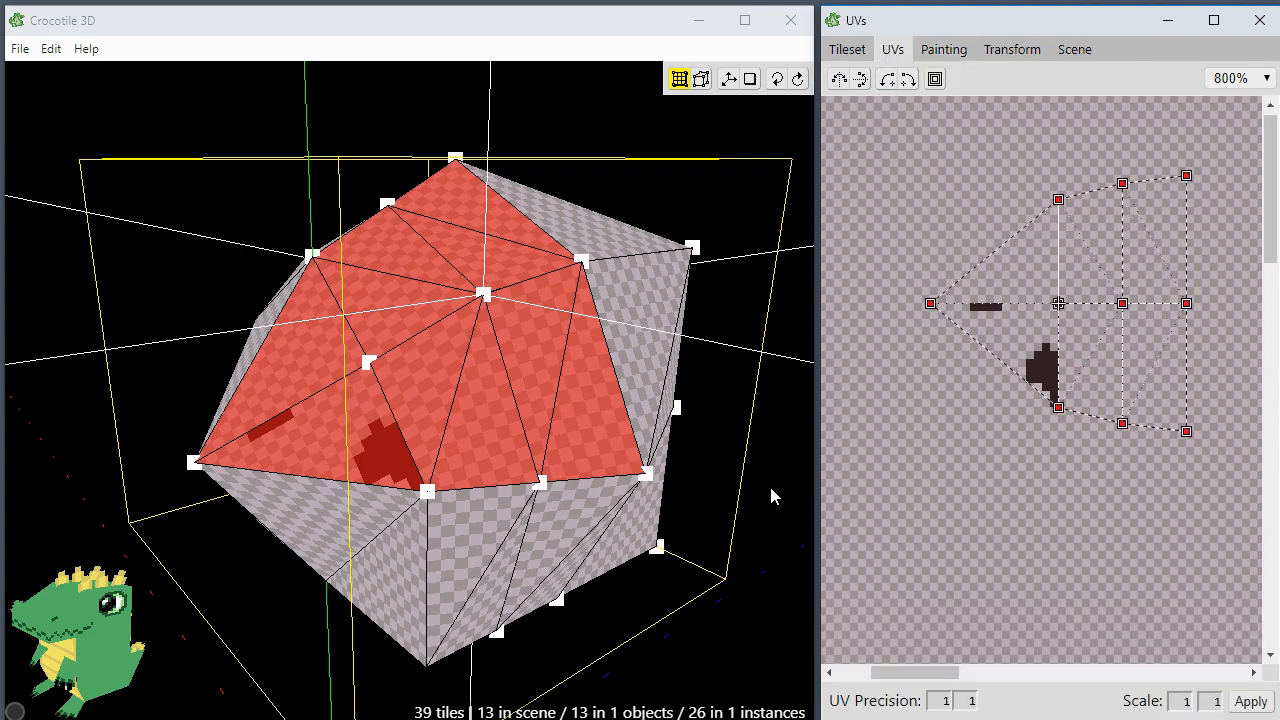
key("space")
left_click_drag(740, 525, 555, 415)
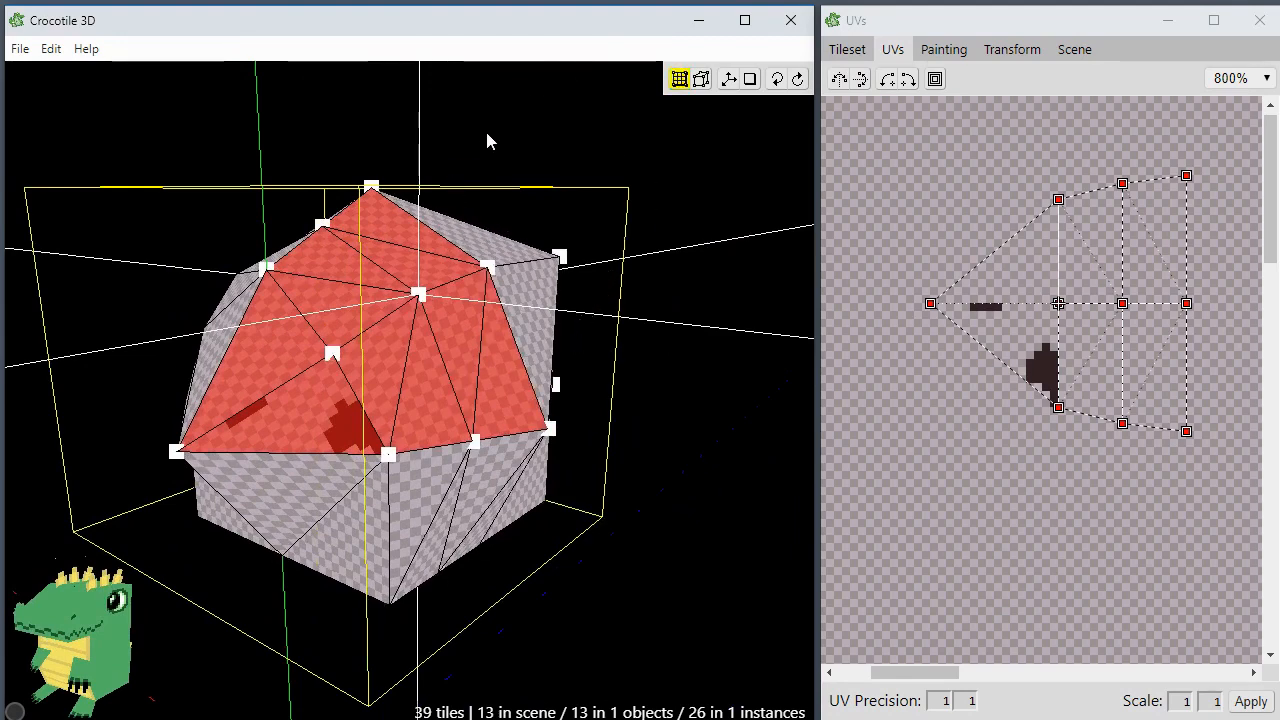
mouse_move(466, 243)
right_mouse_down()
mouse_move(518, 246)
mouse_move(483, 244)
right_mouse_up()
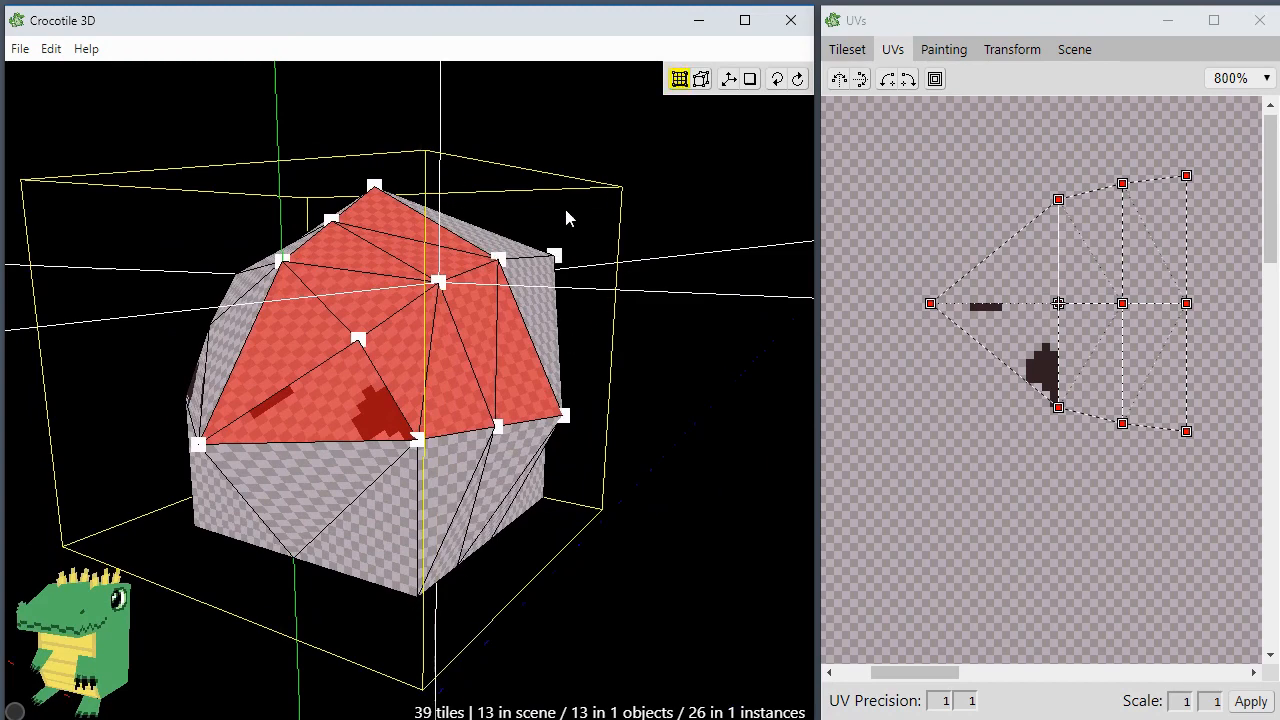
right_click_drag(600, 263, 617, 298)
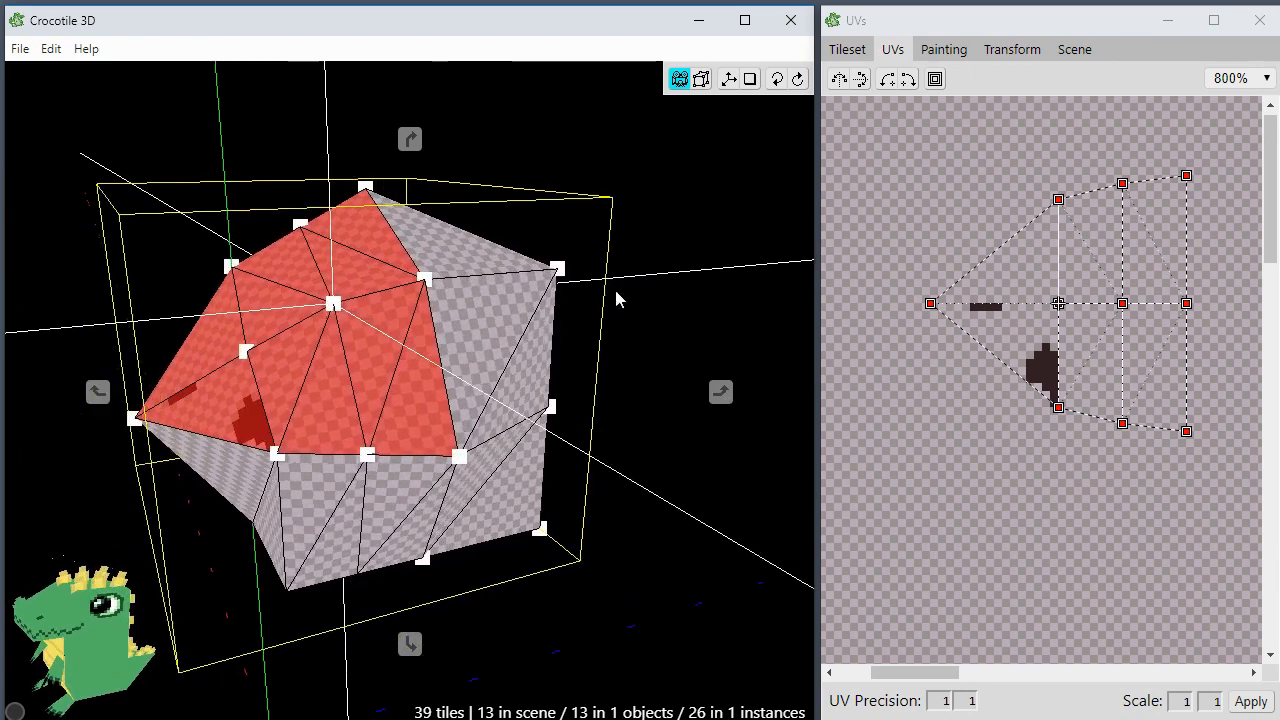
key("Escape")
scroll(463, 320, "up", 1)
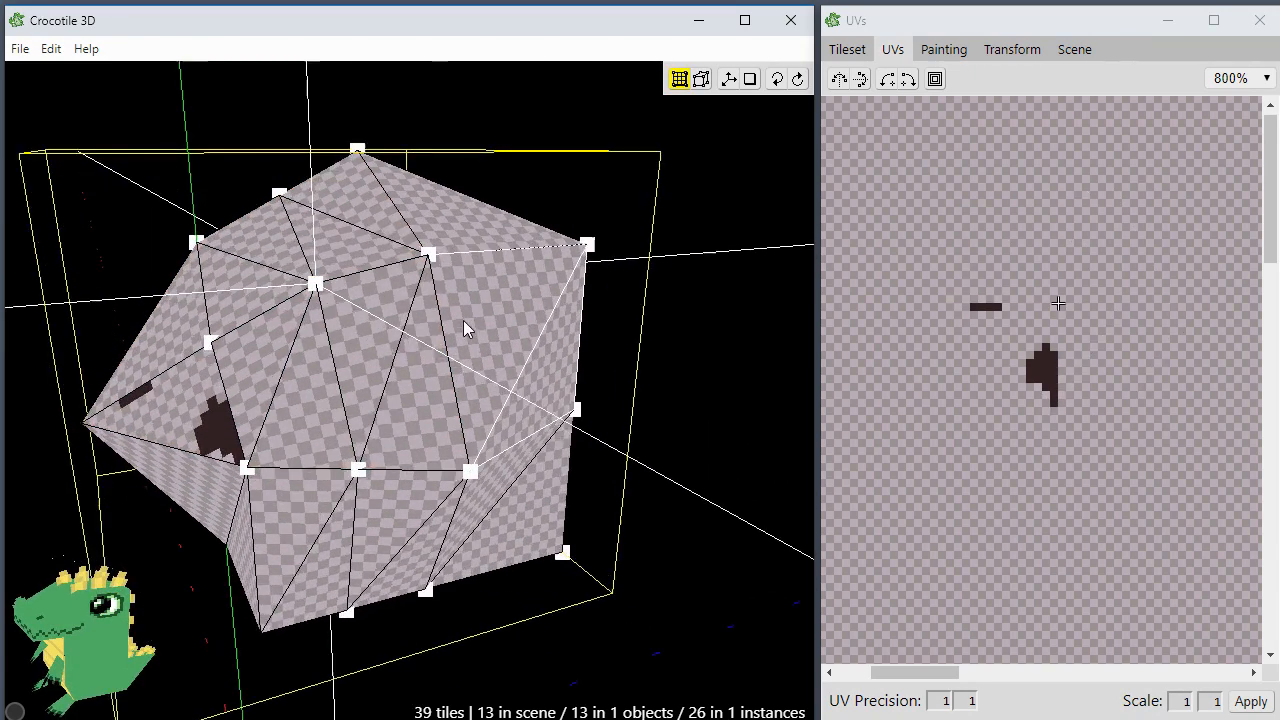
Step: Try selecting the large quad on the model's side together with the face above it, and clear the selection
mouse_move(463, 320)
right_mouse_down()
mouse_move(425, 328)
mouse_move(443, 334)
mouse_move(471, 308)
mouse_move(459, 328)
right_mouse_up()
left_click(459, 328)
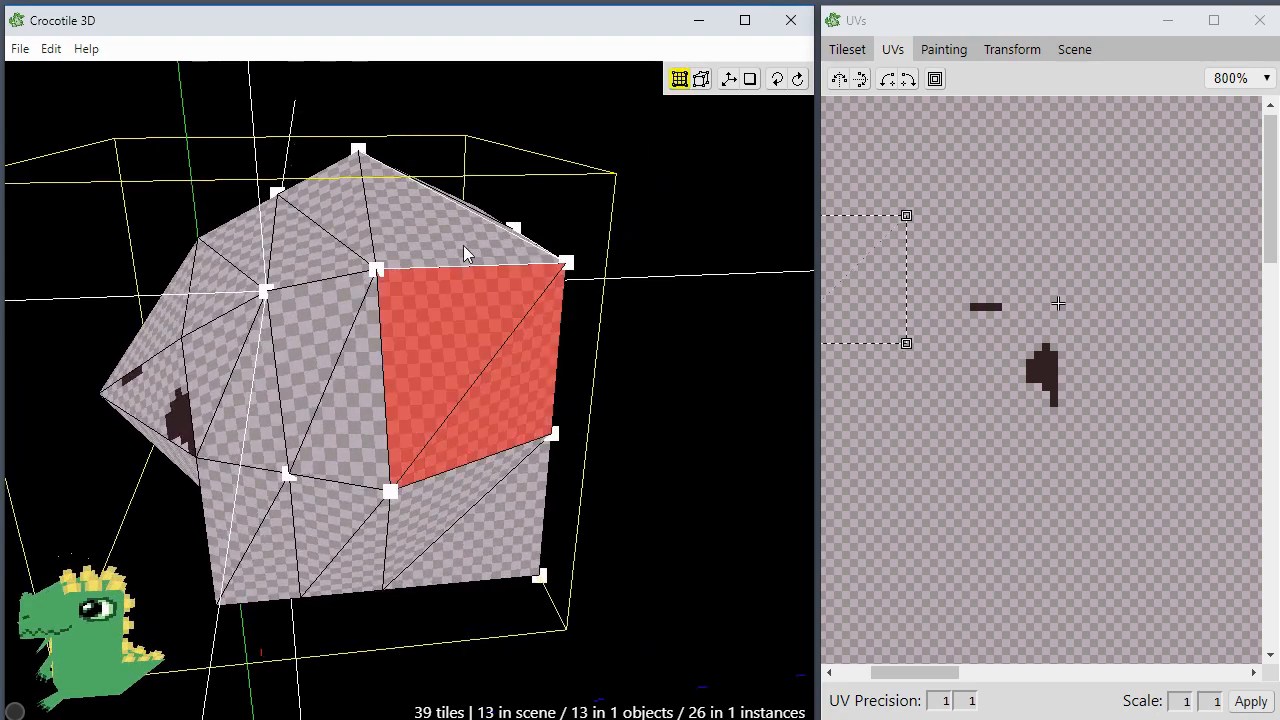
left_click(463, 245, "shift")
right_click_drag(463, 245, 648, 363)
left_click(499, 344)
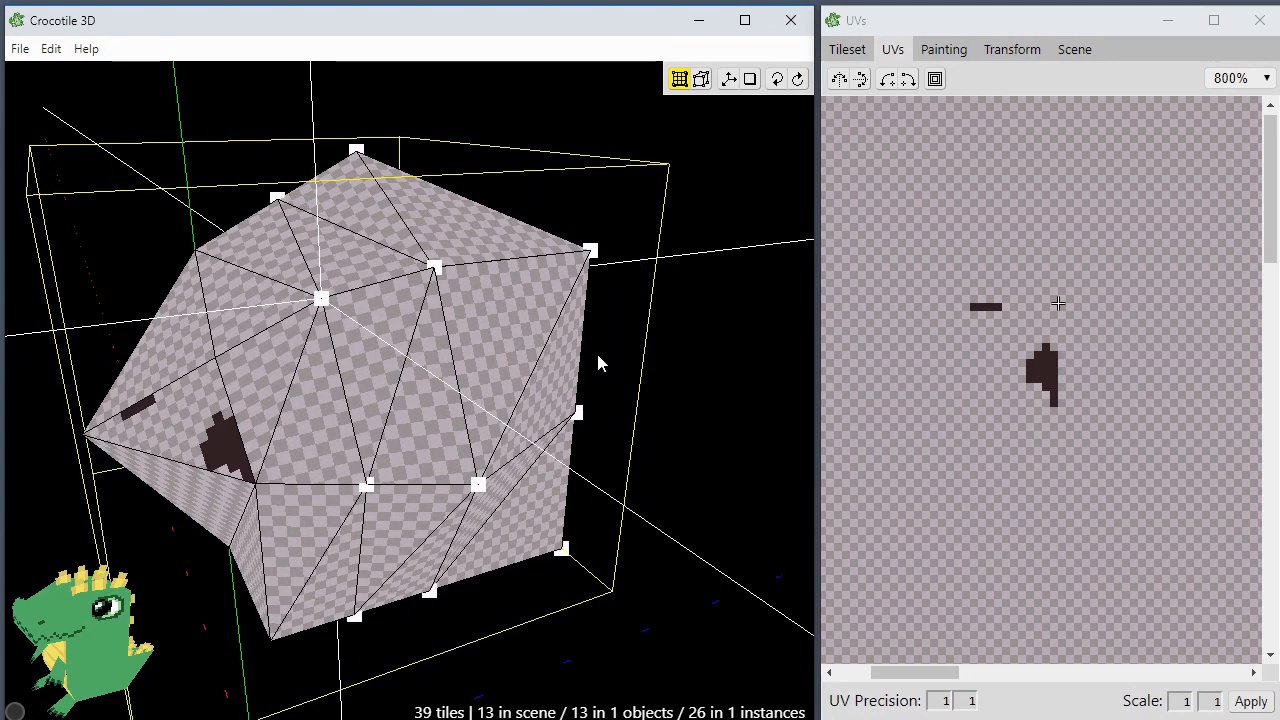
Step: Try shifting the upper outer corner vertex of the model's side quad slightly inward
right_click_drag(575, 290, 577, 332)
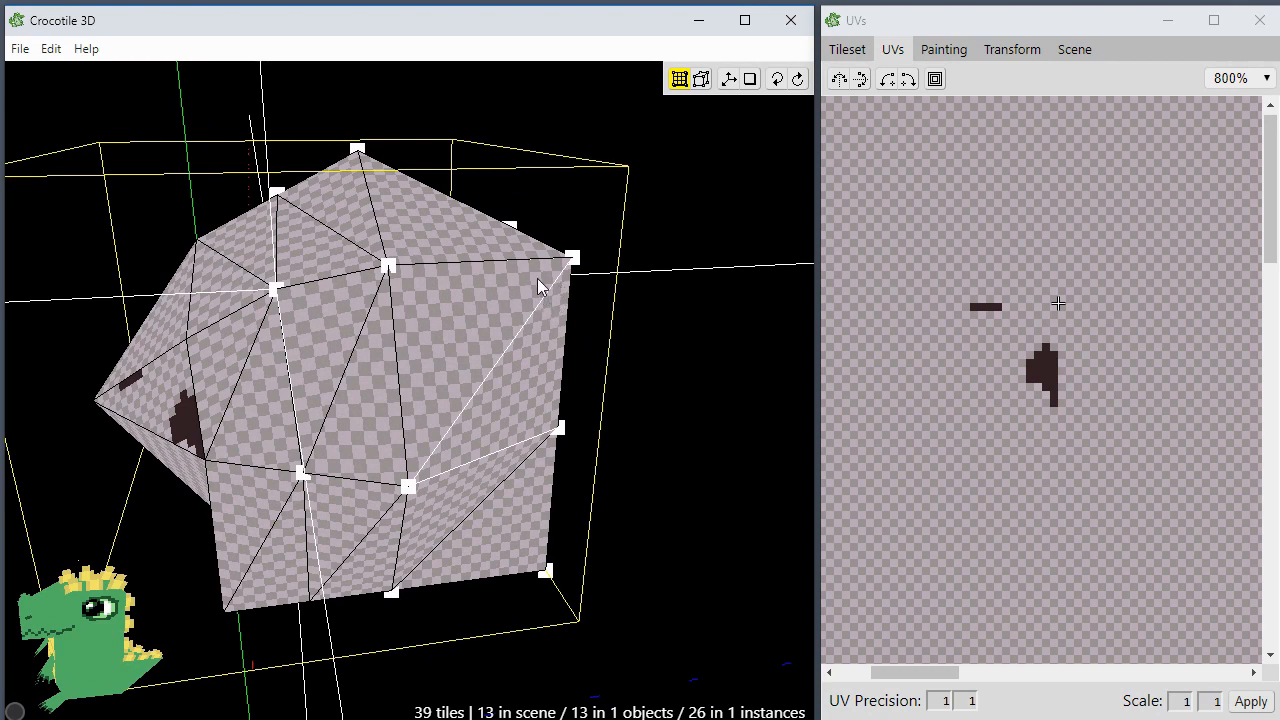
left_click(492, 362)
left_click(532, 323)
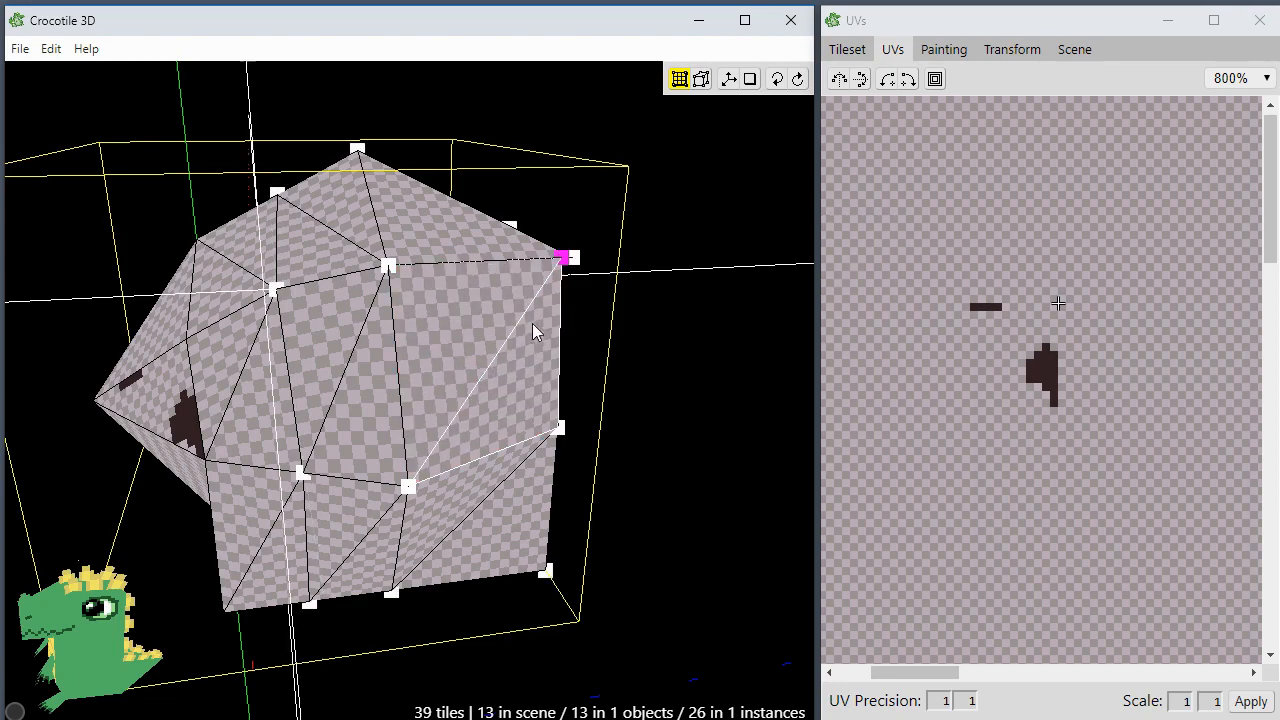
middle_click_drag(532, 323, 440, 425)
key("d")
key("w")
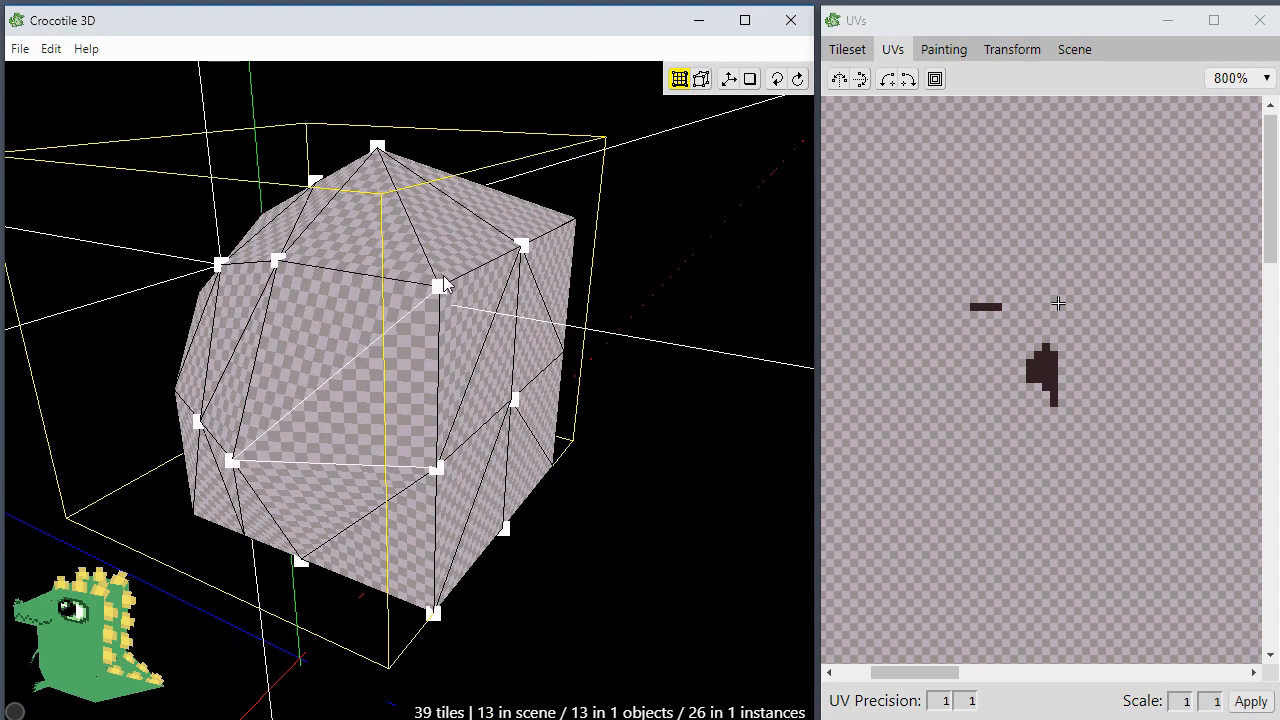
Step: Select the side quad's upper outer corner vertex and separate it from the adjoining faces to open a gap at that corner
mouse_move(455, 290)
middle_mouse_down()
mouse_move(417, 330)
mouse_move(440, 325)
mouse_move(606, 500)
mouse_move(447, 445)
middle_mouse_up()
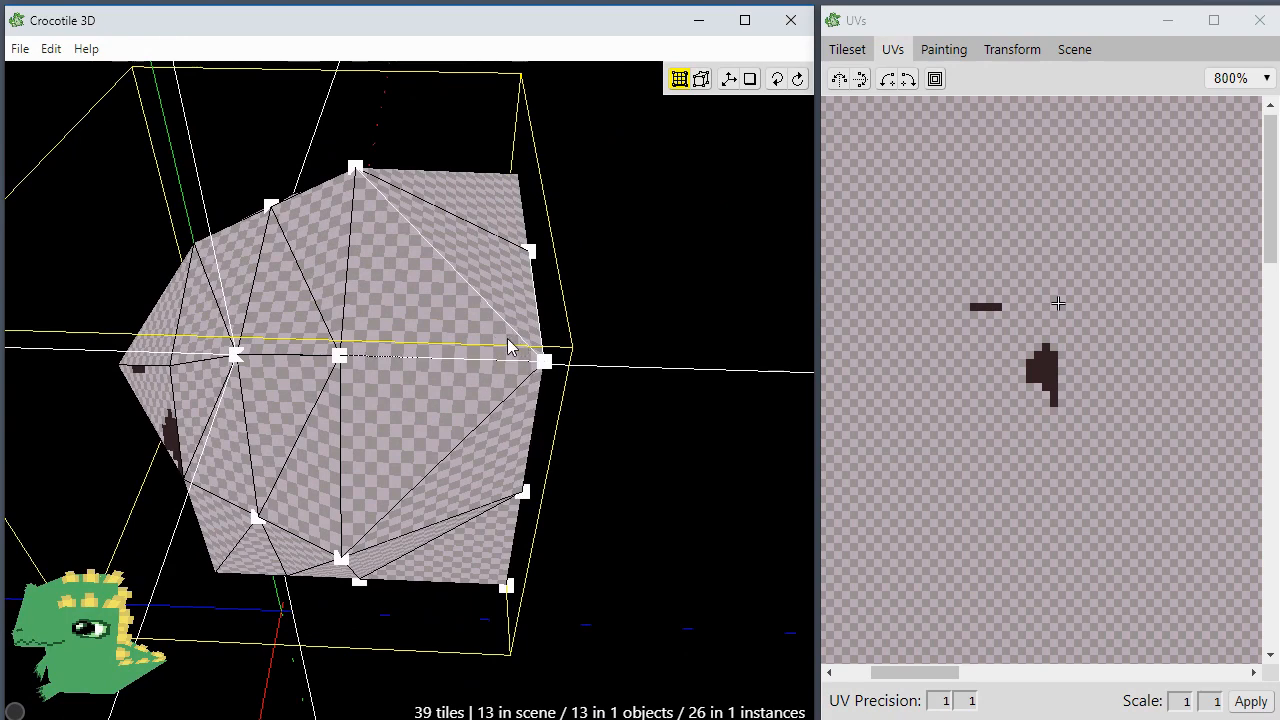
left_click(543, 361)
middle_click_drag(521, 459, 515, 474)
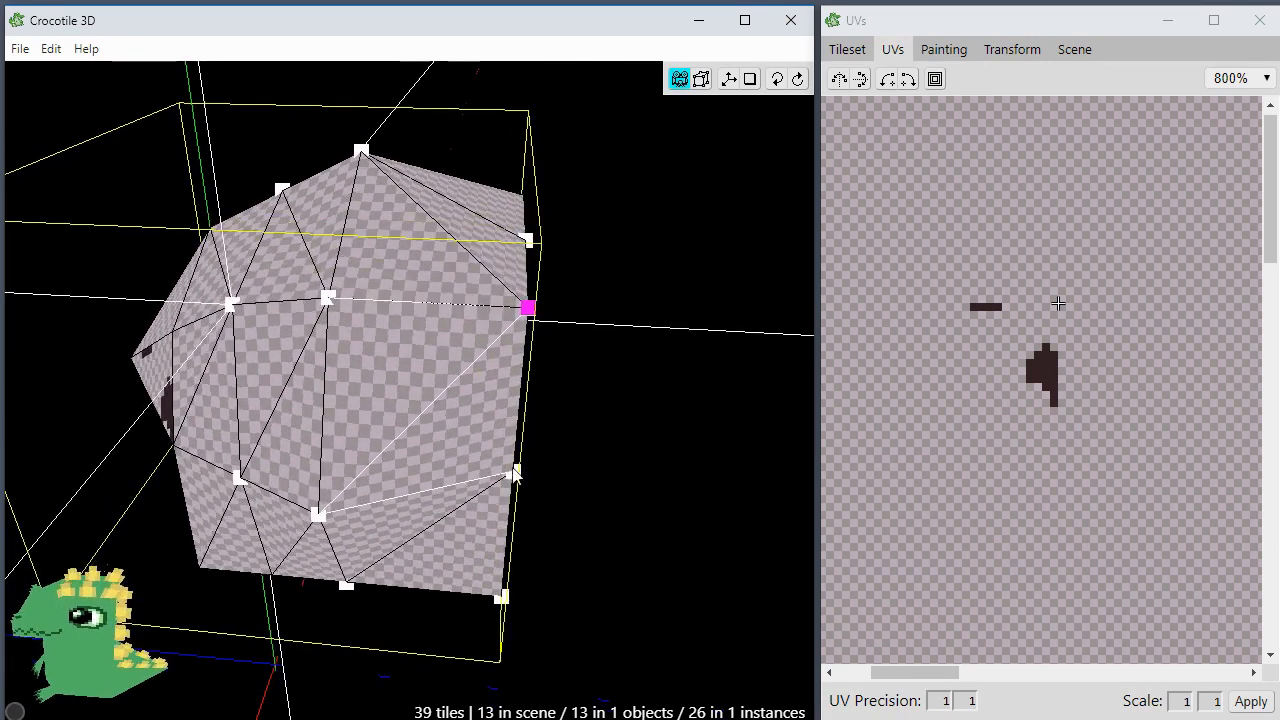
key("a")
key("a")
middle_click_drag(667, 502, 310, 310)
key("a")
key("w")
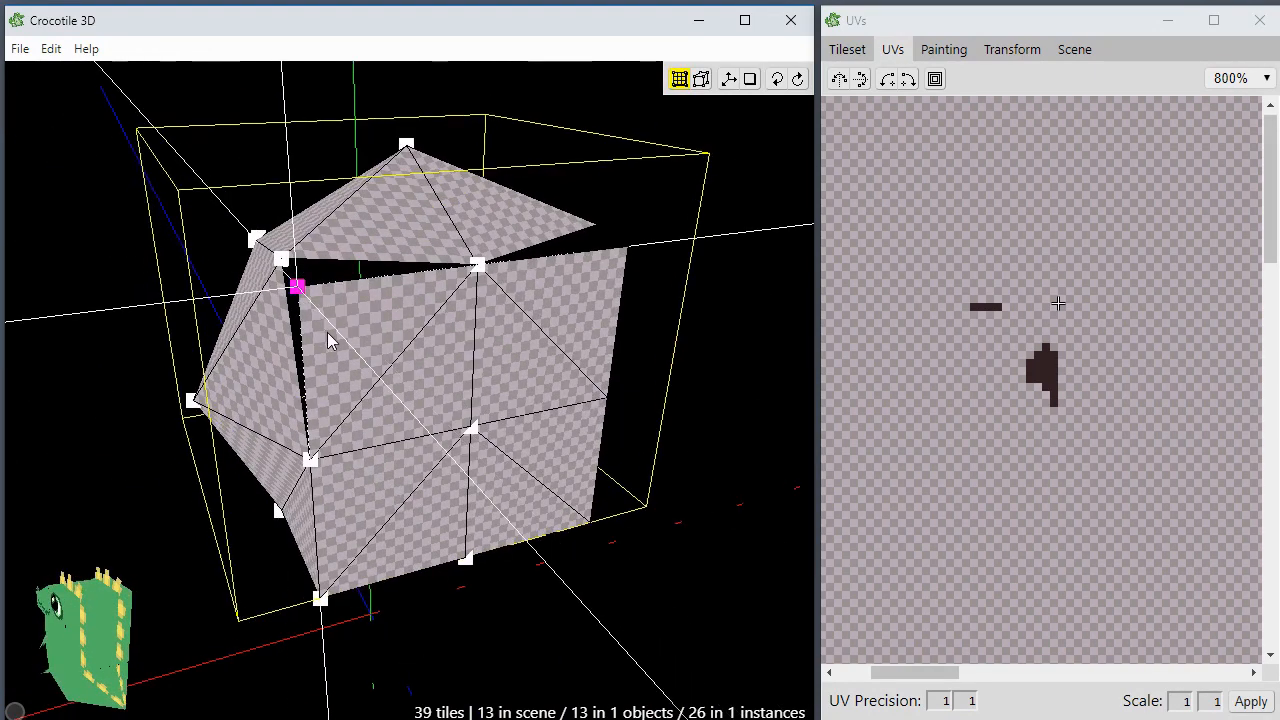
Step: Examine the separated corner of the model from several angles
middle_click_drag(366, 371, 505, 350)
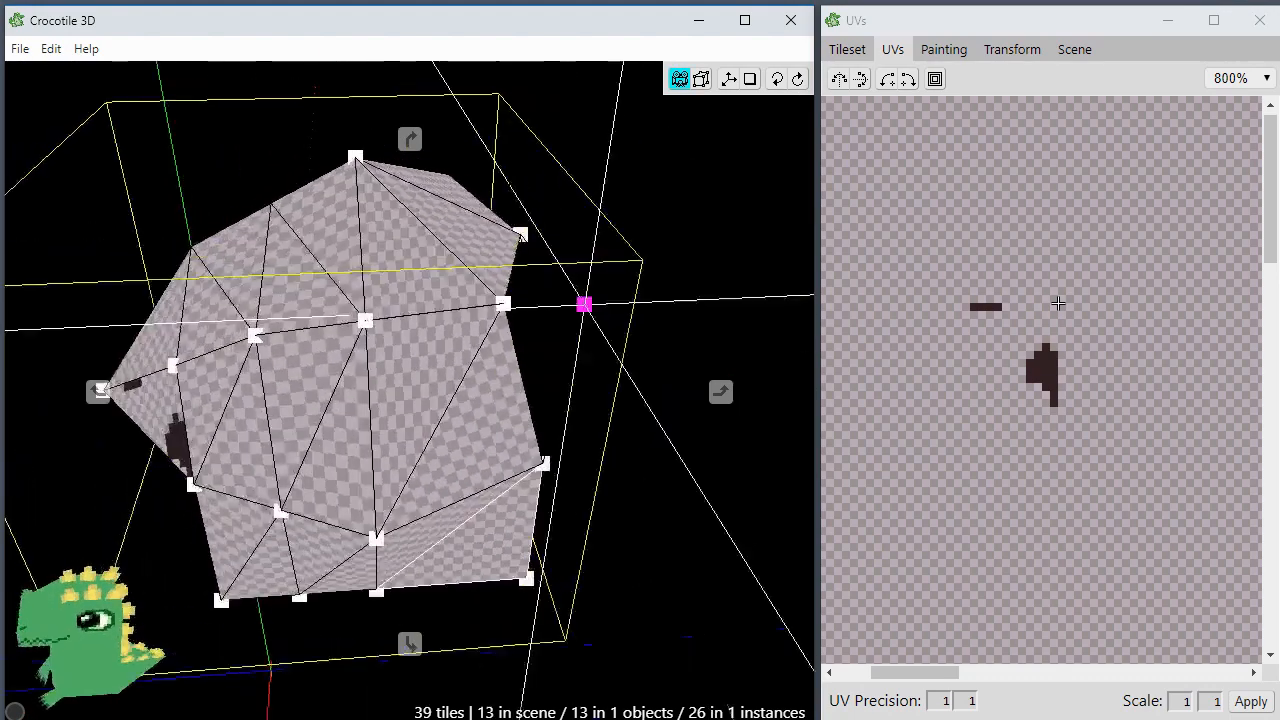
left_click_drag(766, 207, 524, 314)
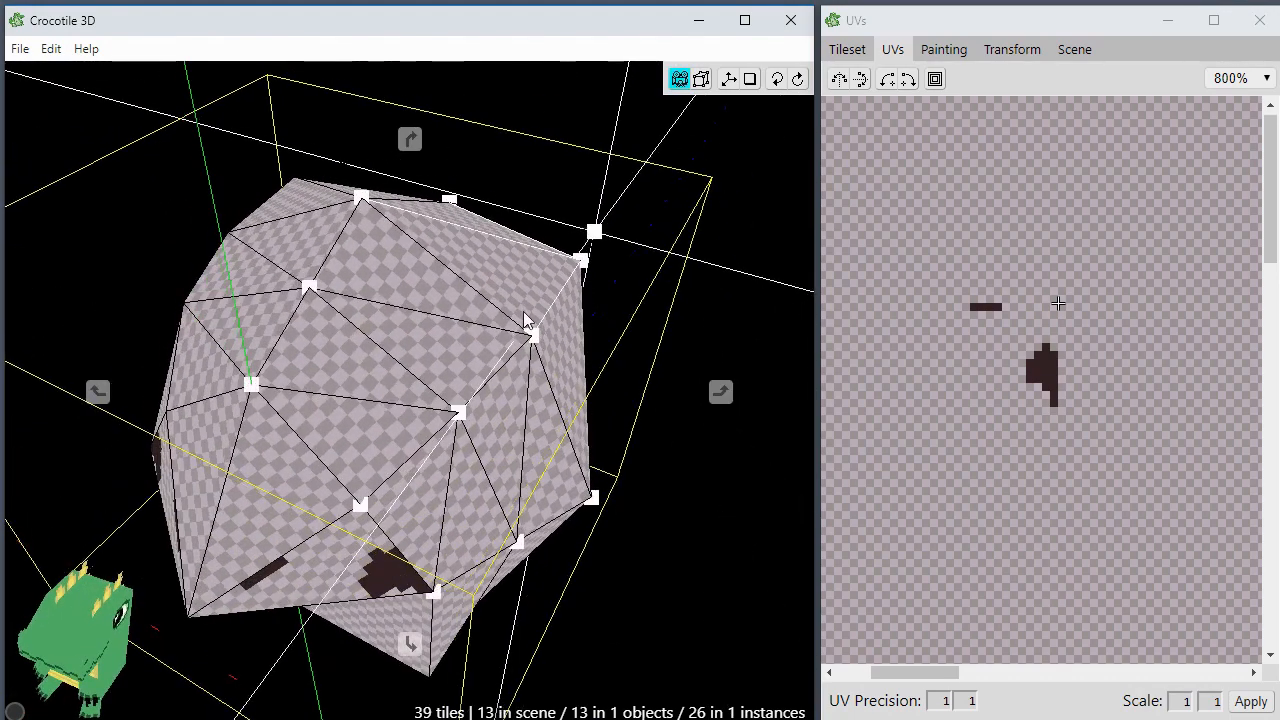
right_click_drag(524, 314, 455, 405)
left_click_drag(465, 375, 390, 385)
left_click_drag(500, 358, 517, 365)
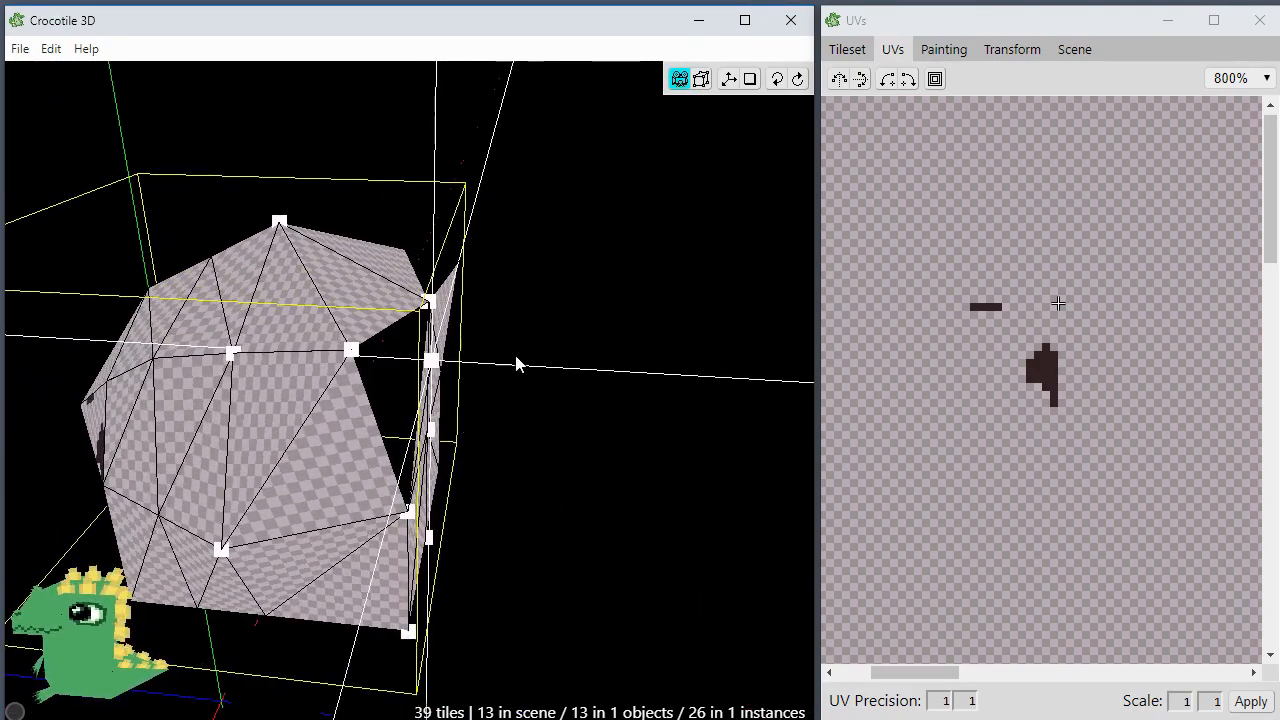
Step: Rejoin the side quad's separated upper outer corner vertex with the adjoining faces of the model
left_click(389, 337)
key("space")
left_click_drag(225, 280, 314, 277)
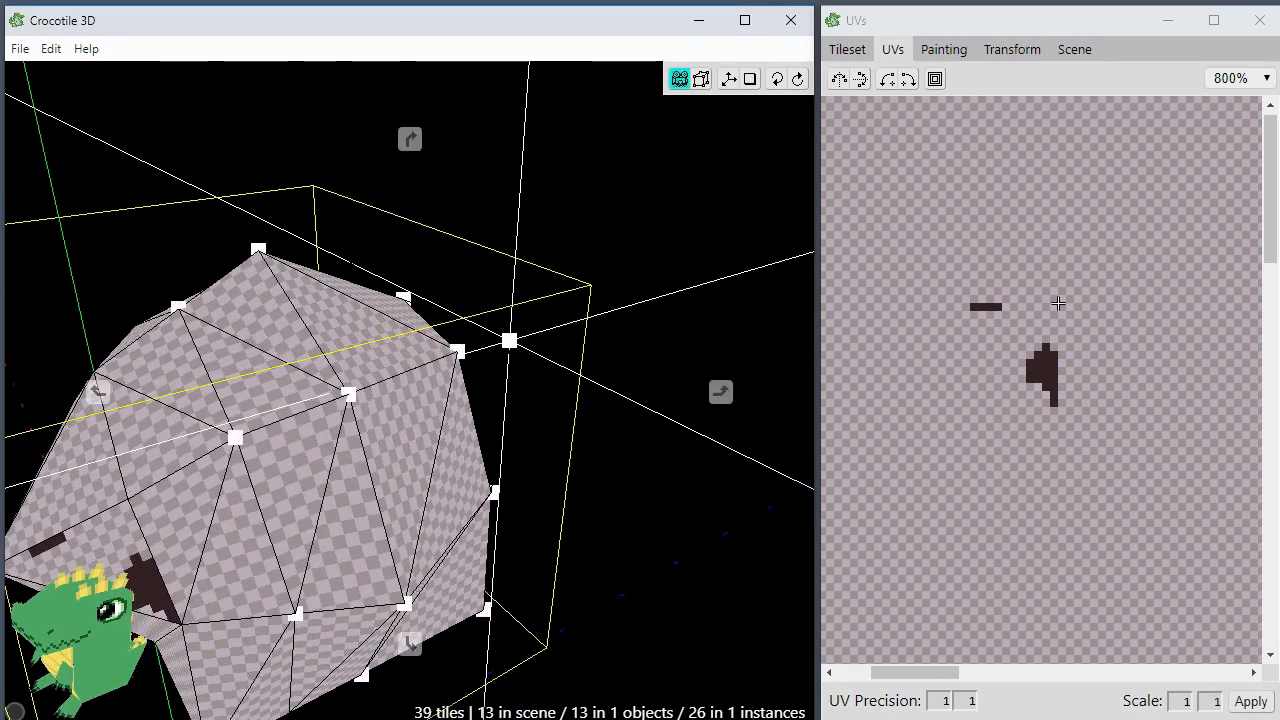
mouse_move(483, 415)
left_mouse_down()
mouse_move(470, 412)
mouse_move(491, 403)
left_mouse_up()
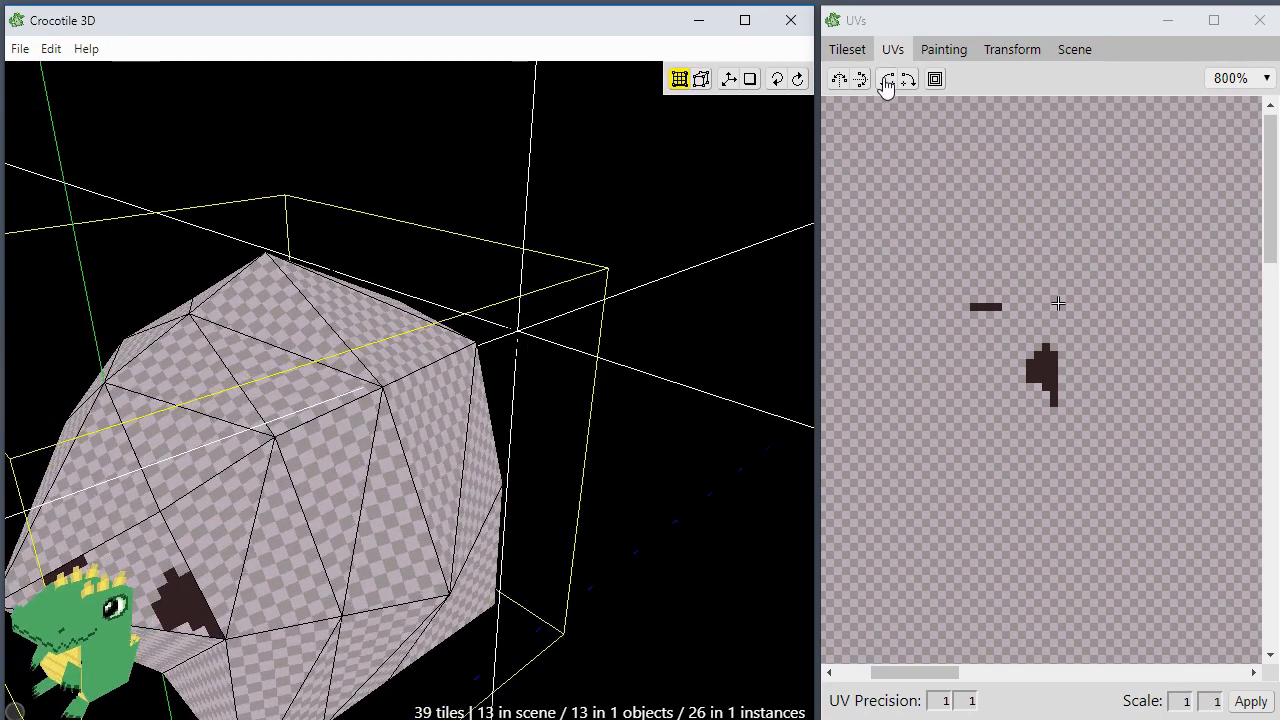
Step: Place an upright checker tile from the tileset above the head's top edge and switch to editing its vertices
left_click(860, 51)
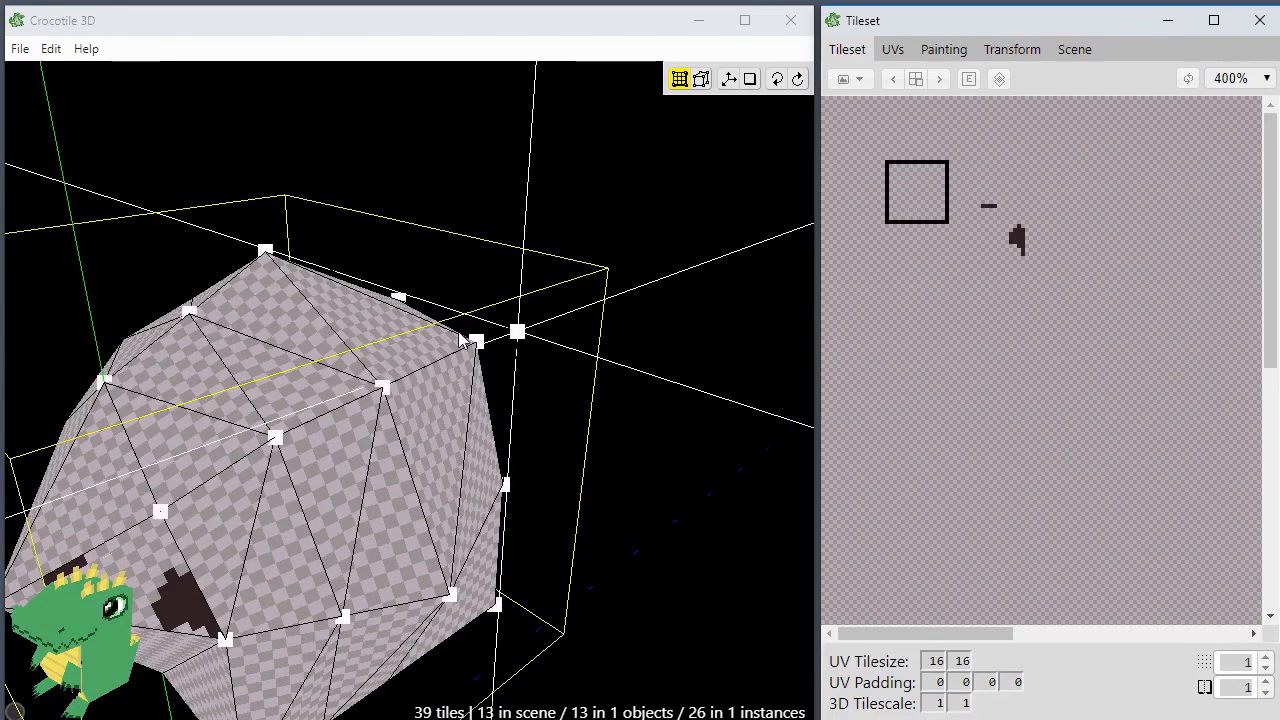
key("Tab")
left_click_drag(504, 245, 499, 259)
left_click(500, 260)
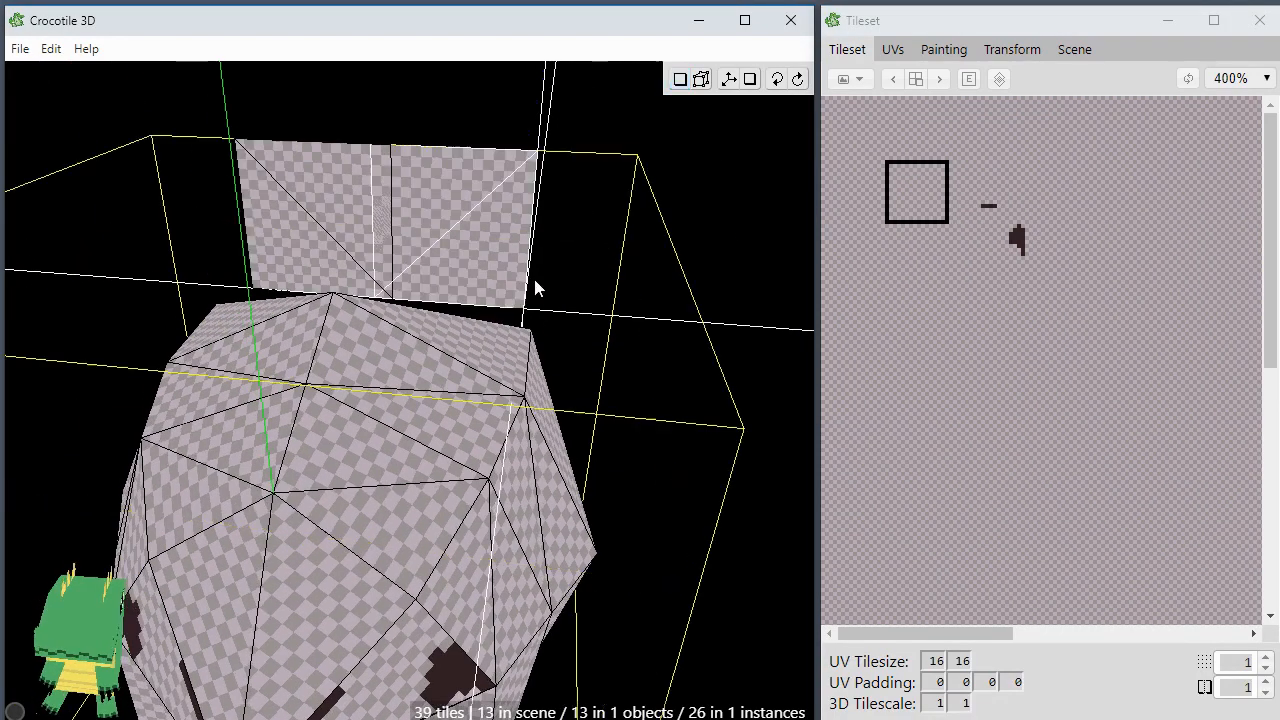
middle_click_drag(534, 286, 582, 376)
key("Tab")
middle_click_drag(524, 341, 551, 370)
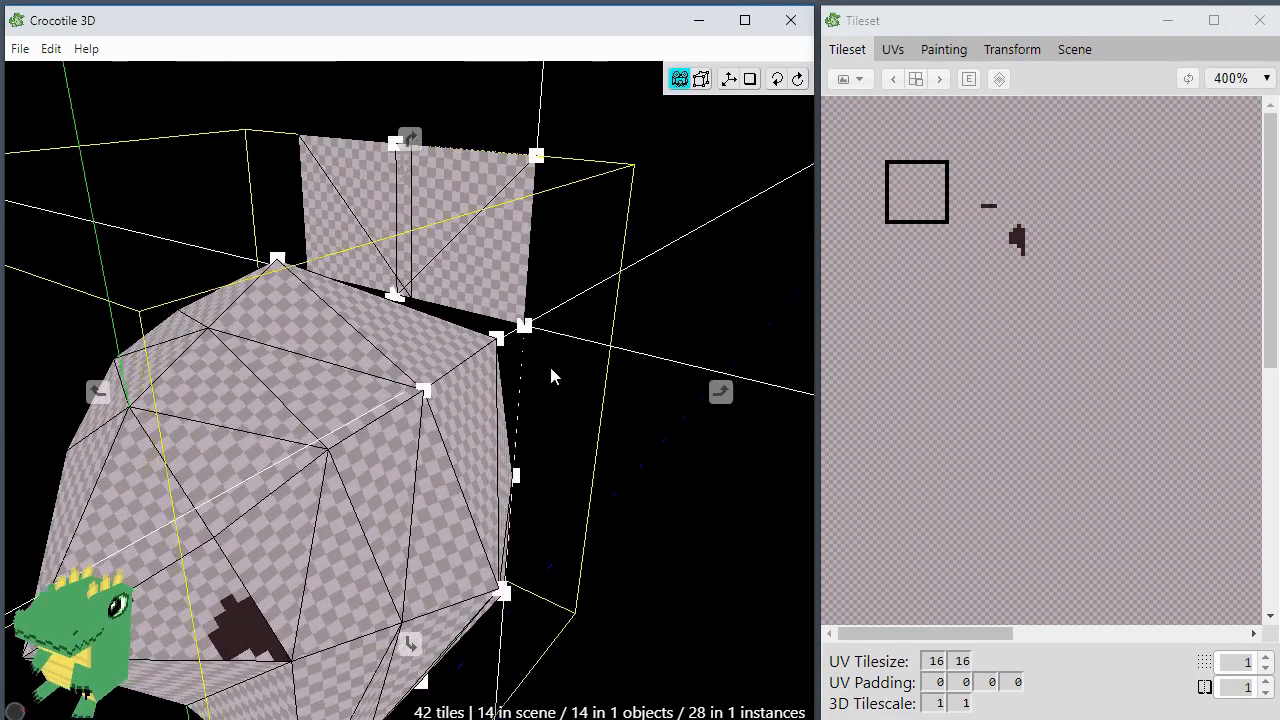
Step: Shift the new upright tile outward, away from its mirrored copy, and leave the object's editing
left_click(454, 276)
key("shift+d")
key("shift+d")
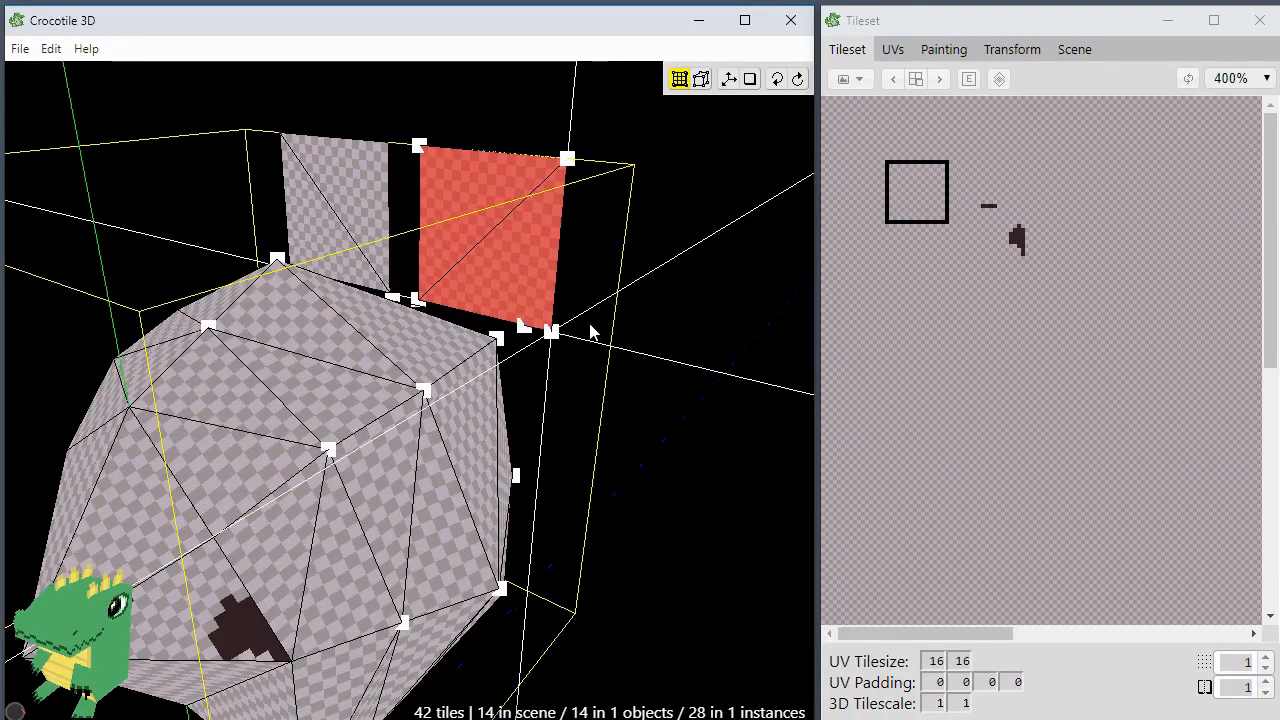
key("shift+d")
middle_click_drag(460, 414, 512, 476)
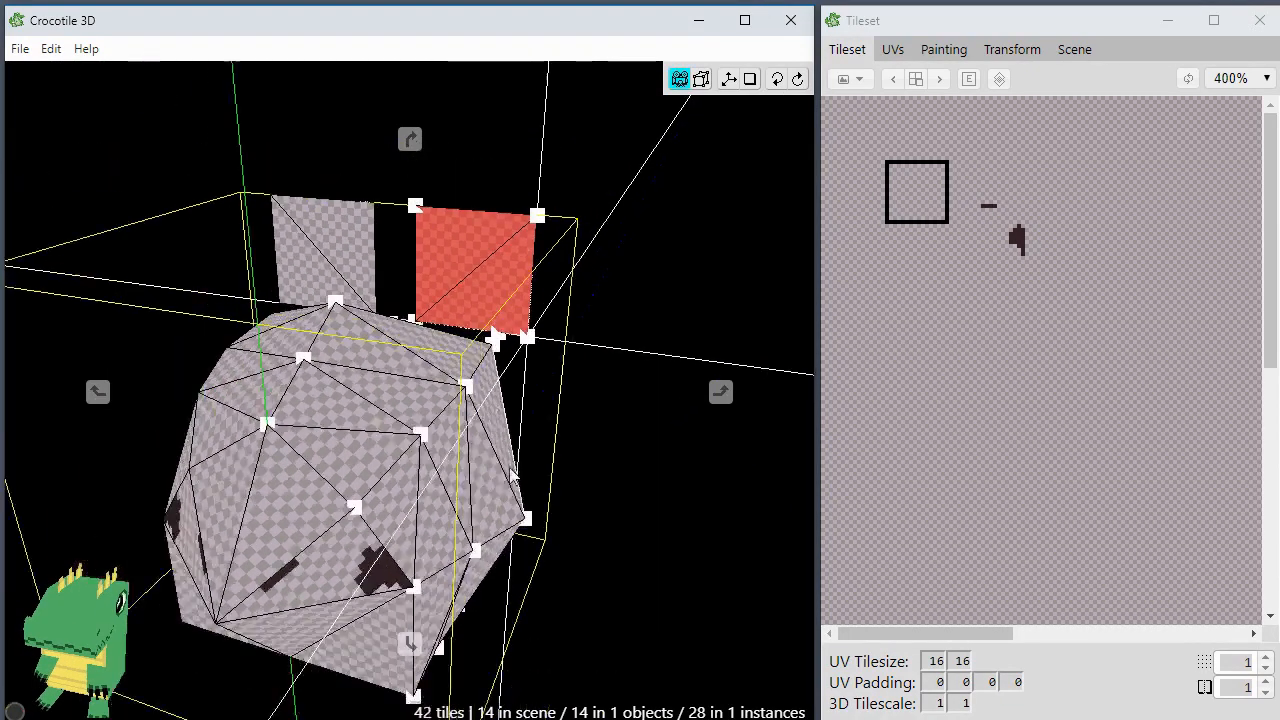
middle_click_drag(460, 560, 444, 512)
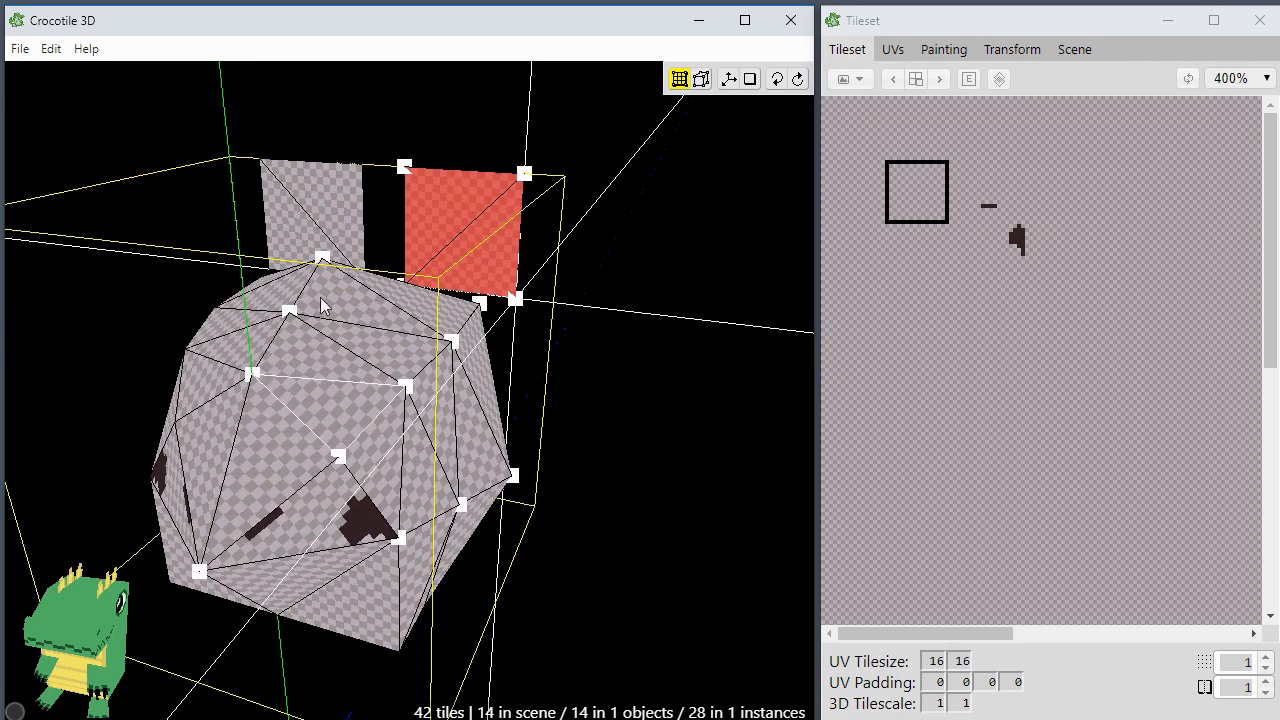
middle_click_drag(412, 410, 552, 400)
left_click(537, 337)
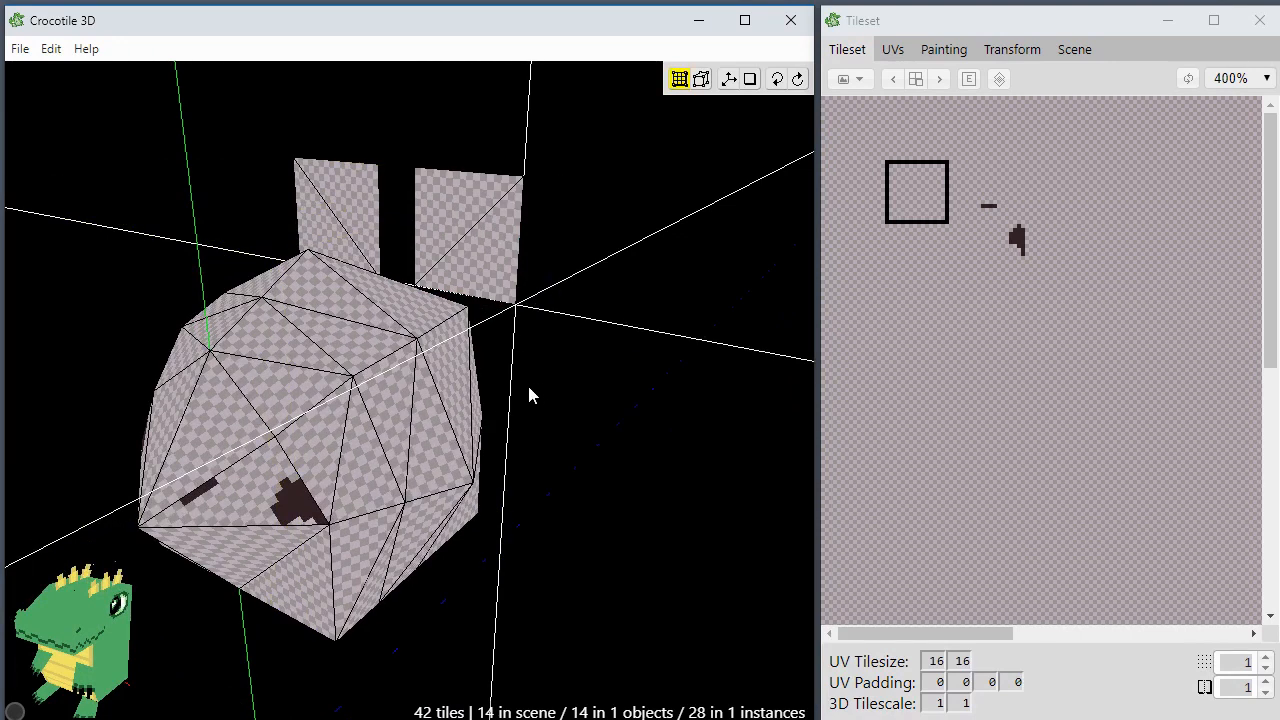
Step: Try placing a tile in the scene beside the head, outside its object, and delete that tile
key("Tab")
left_click(650, 382)
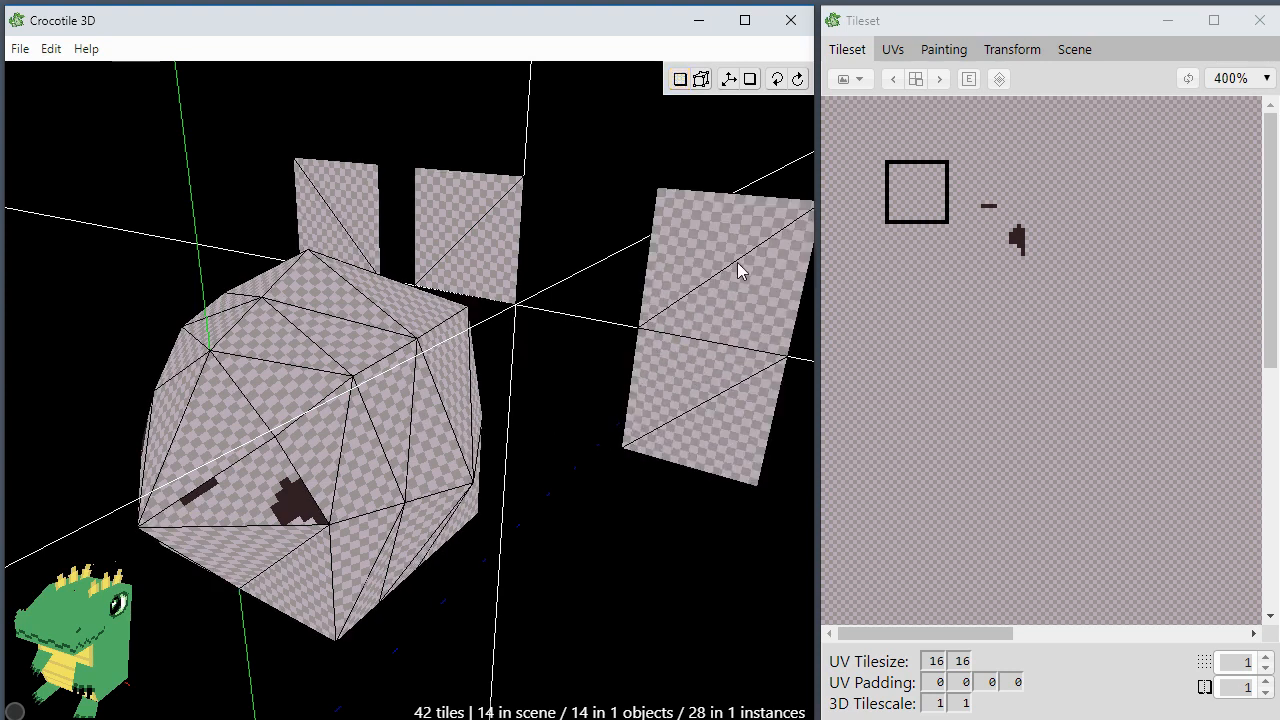
middle_click_drag(545, 565, 490, 530)
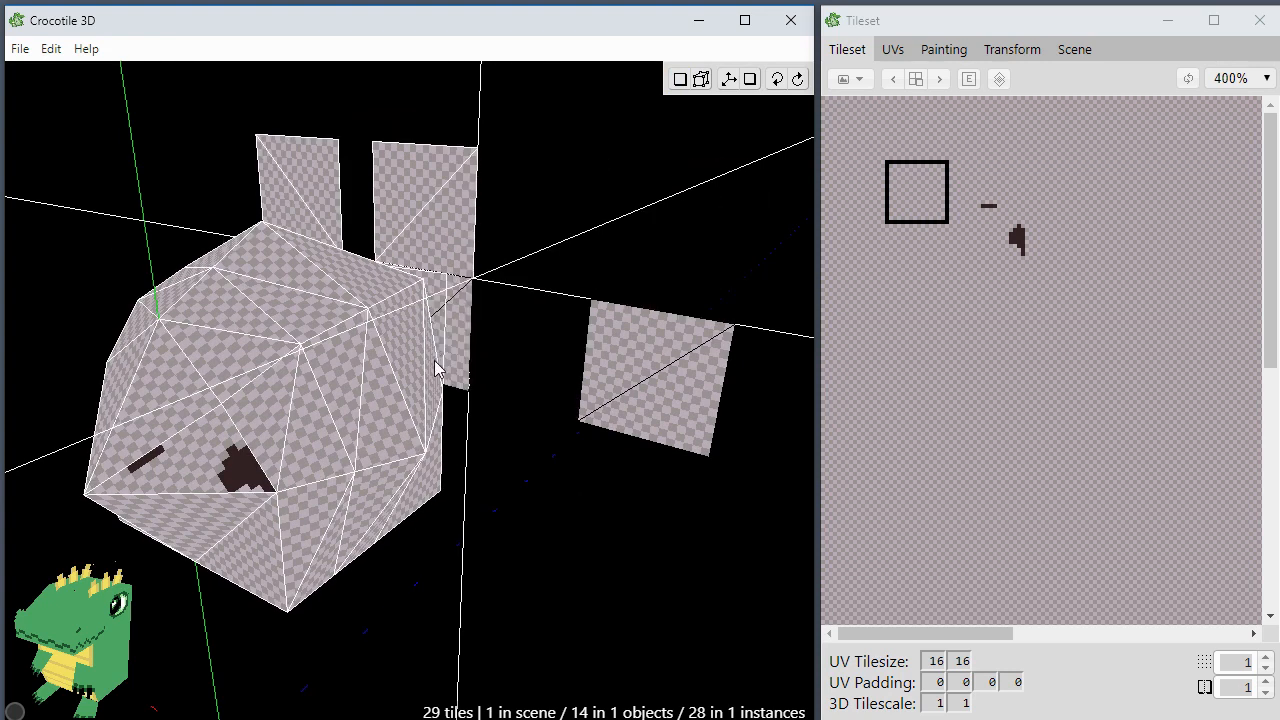
scroll(612, 306, "down", 3)
scroll(612, 306, "up", 1)
key("Tab")
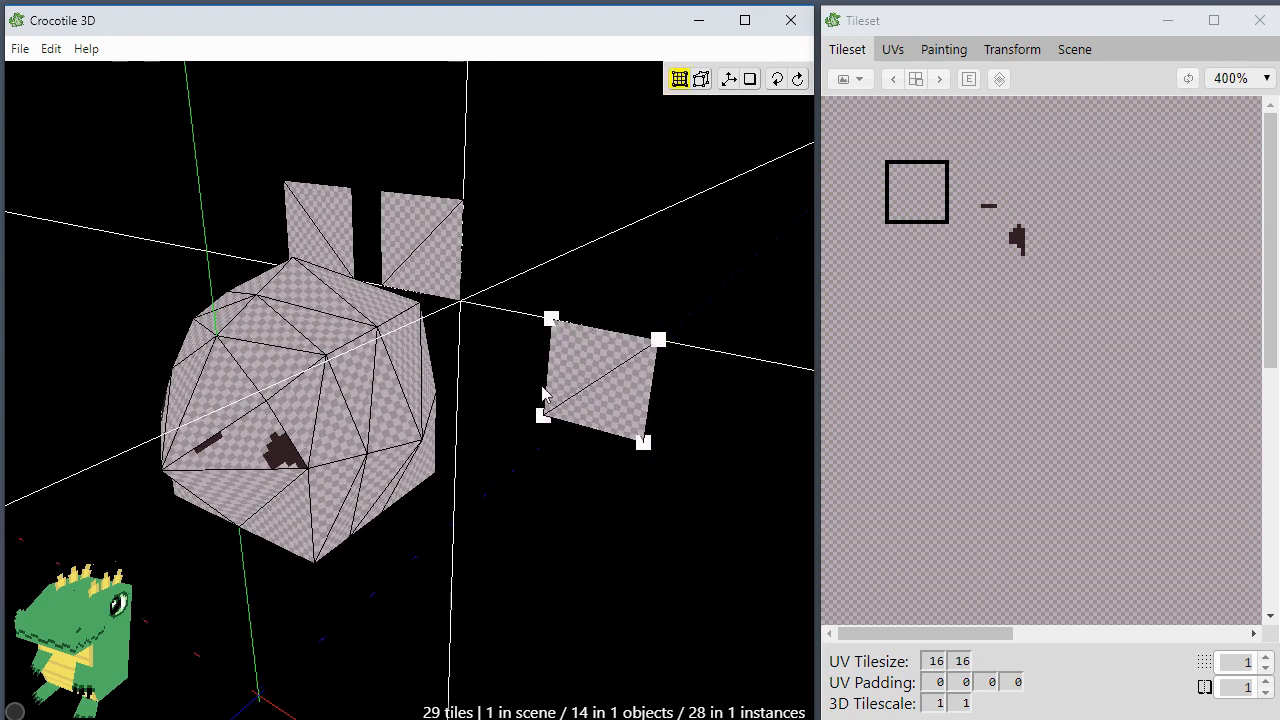
left_click(604, 391)
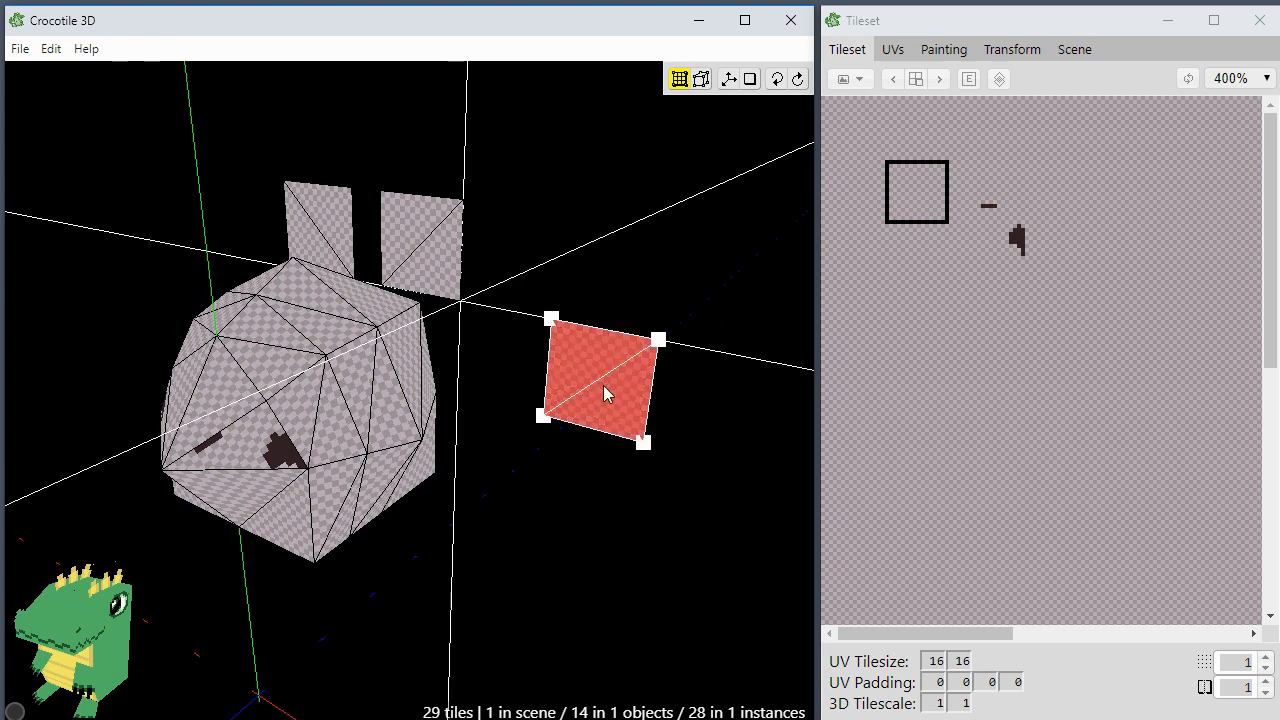
key("Delete")
Step: Select the whole model instance and enter editing of its object
key("space")
left_click_drag(499, 383, 530, 383)
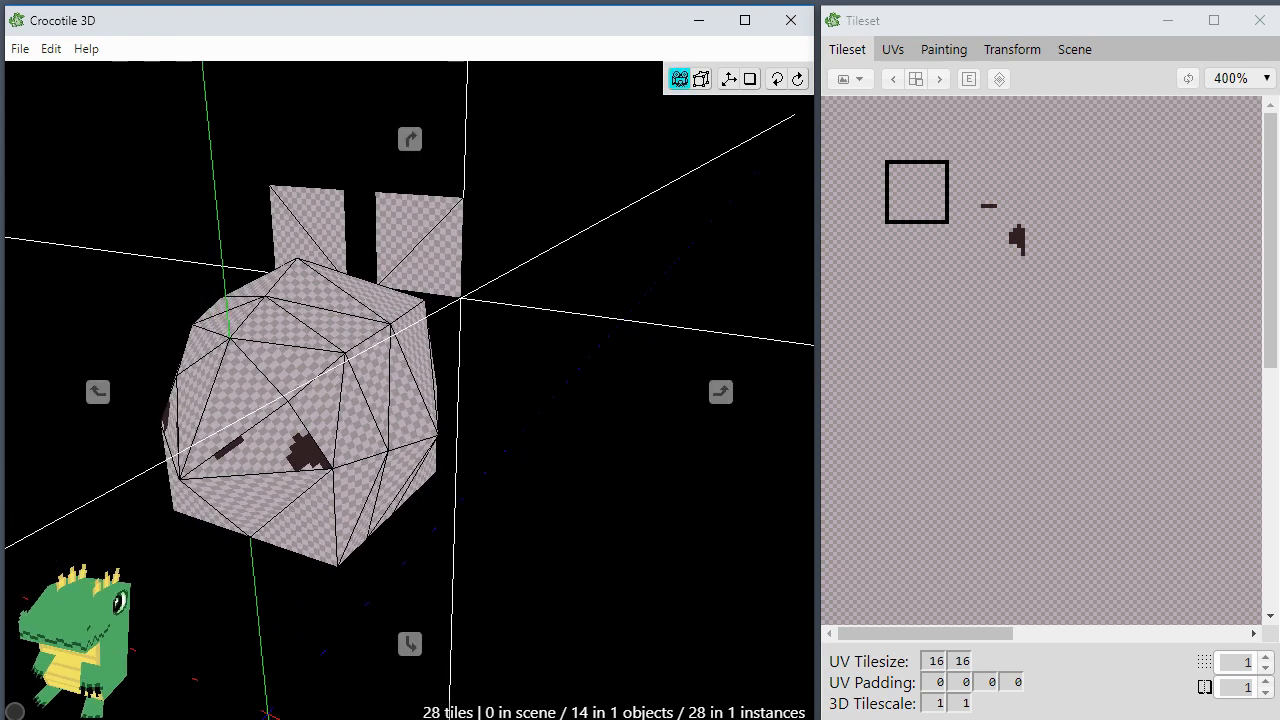
key("space")
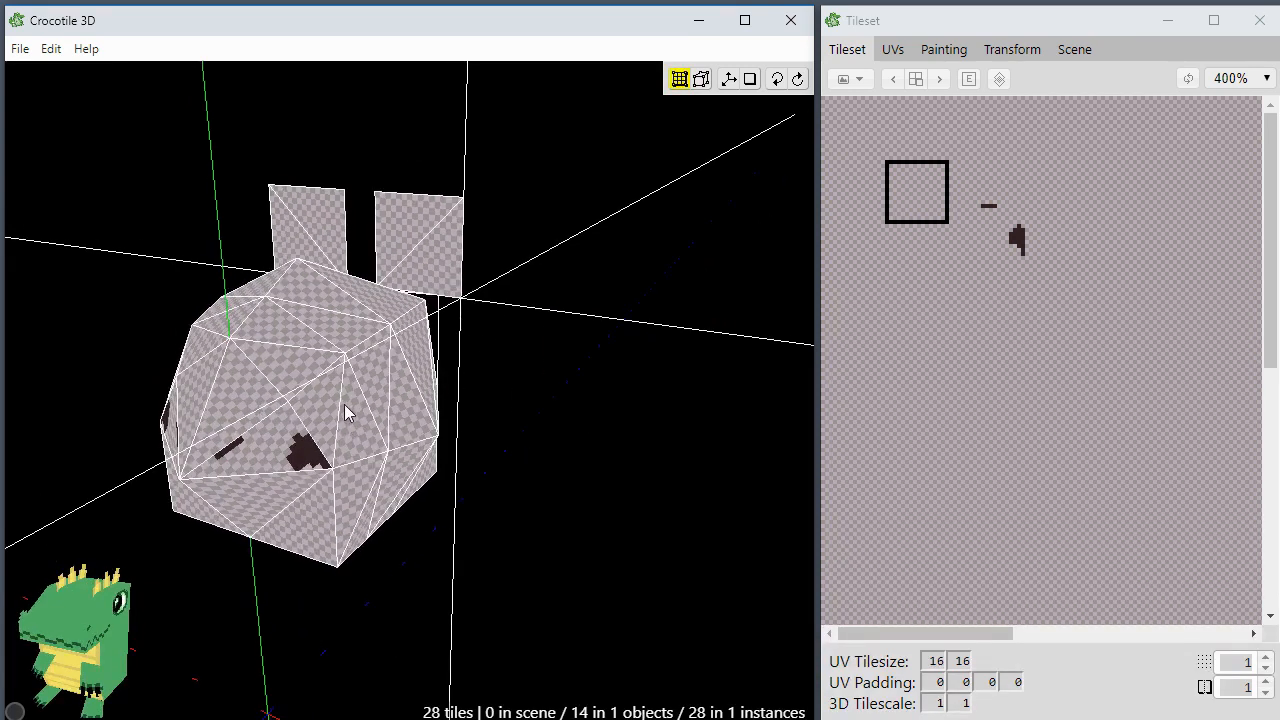
key("ctrl+a")
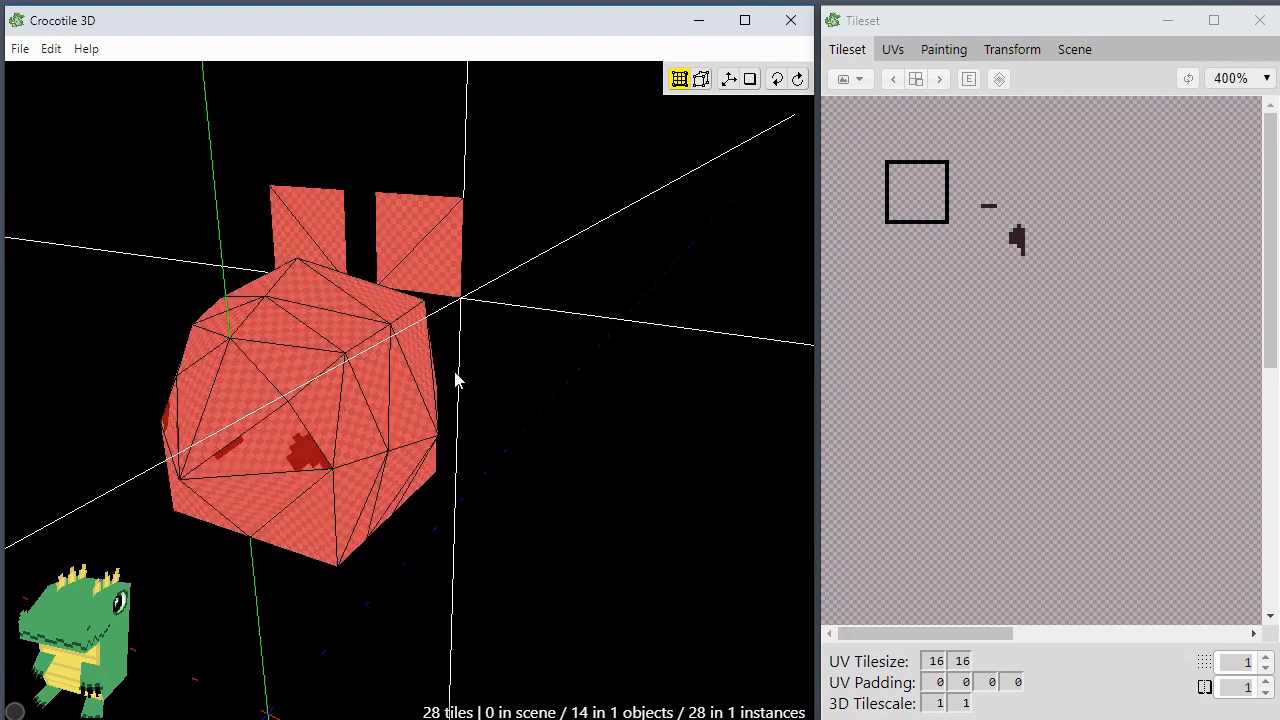
key("Tab")
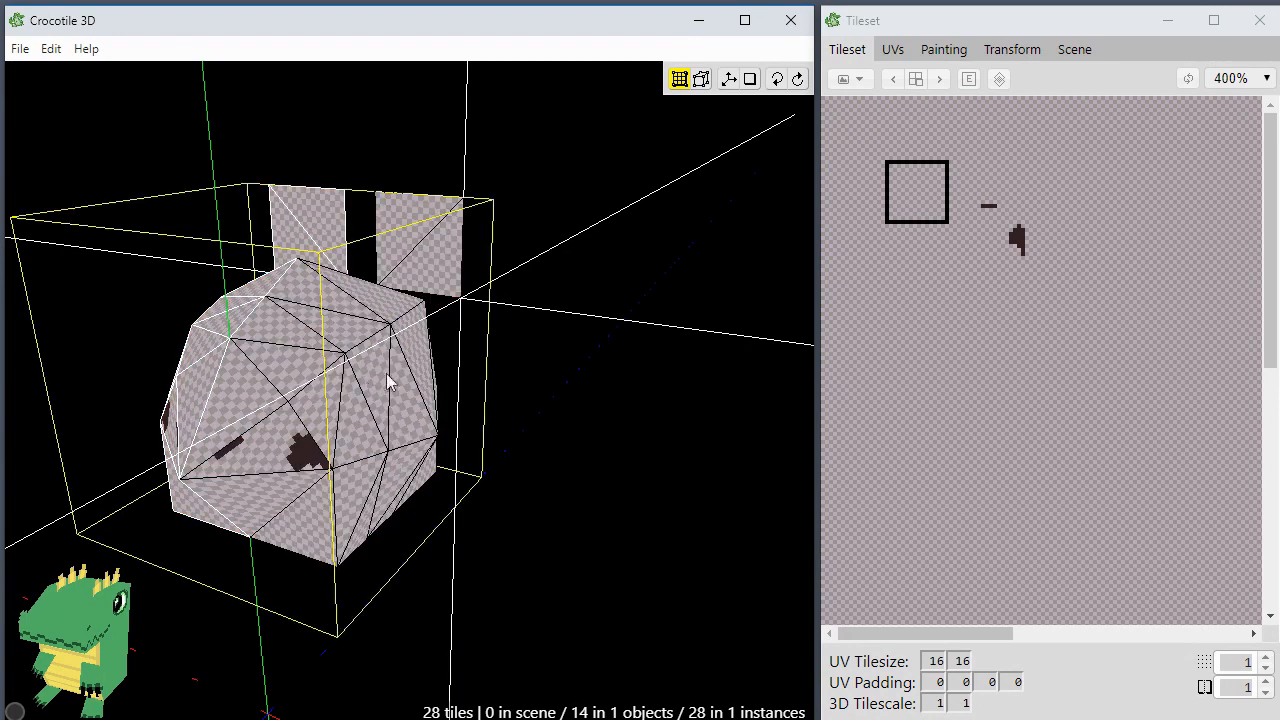
Step: Place a second upright tile at a right angle to the first, extending backward from its outer edge
key("Tab")
key("space")
scroll(403, 394, "up", 3)
key("space")
key("Tab")
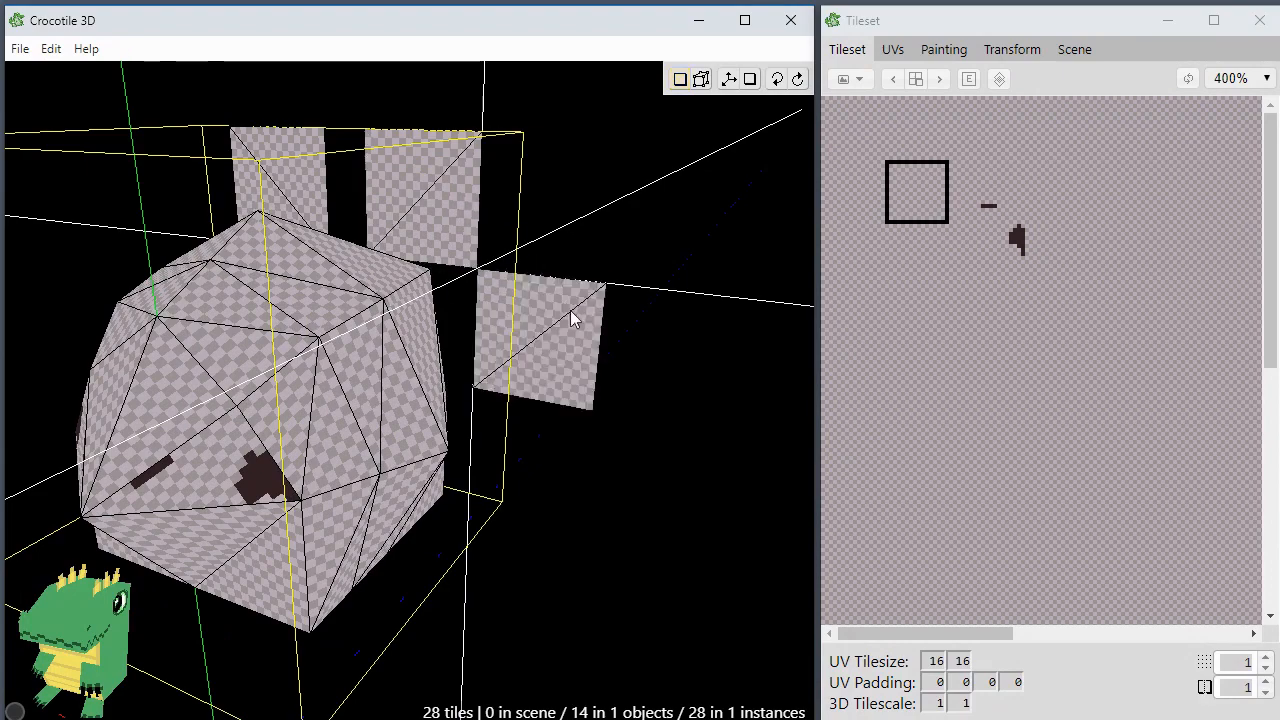
key("space")
mouse_move(571, 314)
left_mouse_down()
mouse_move(400, 335)
mouse_move(410, 325)
left_mouse_up()
key("space")
left_click(472, 258)
Step: Join the two ear tiles' shared lower corner to the head's upper outer corner vertex
key("space")
key("Tab")
left_click_drag(609, 397, 567, 361)
key("space")
key("Tab")
left_click(458, 284)
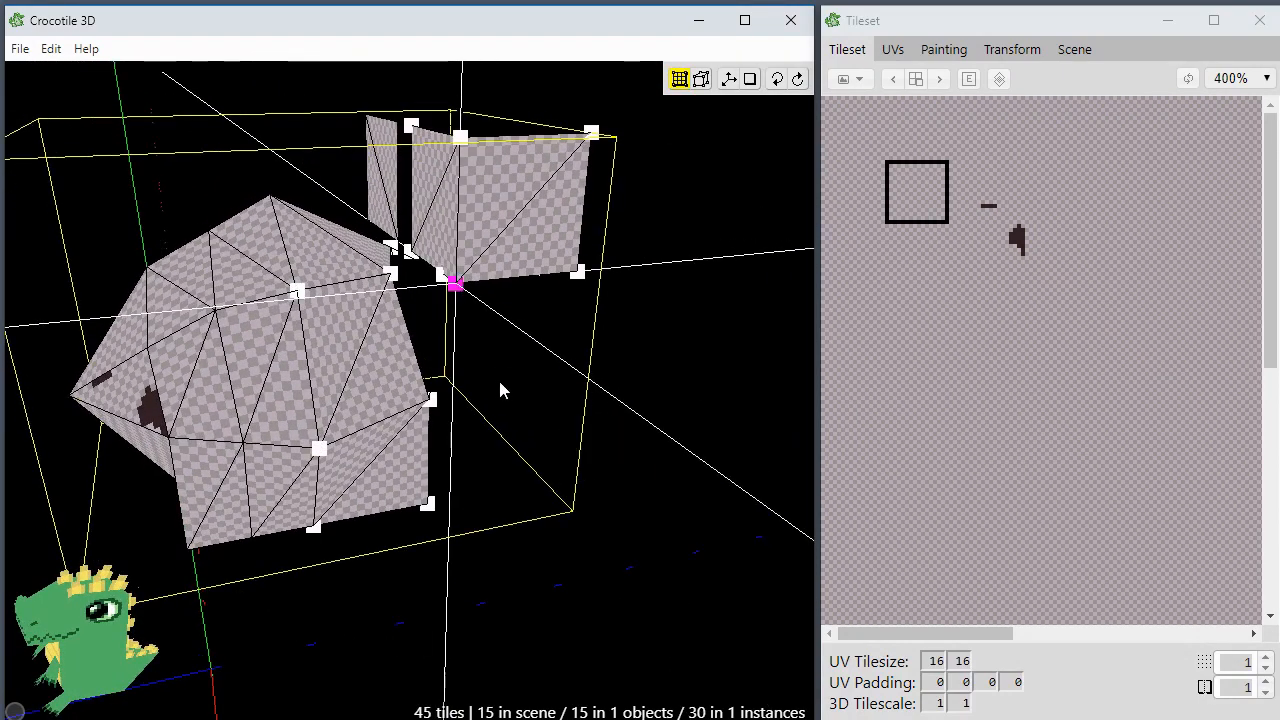
key("space")
scroll(500, 387, "up", 3)
right_click_drag(501, 388, 481, 398)
key("space")
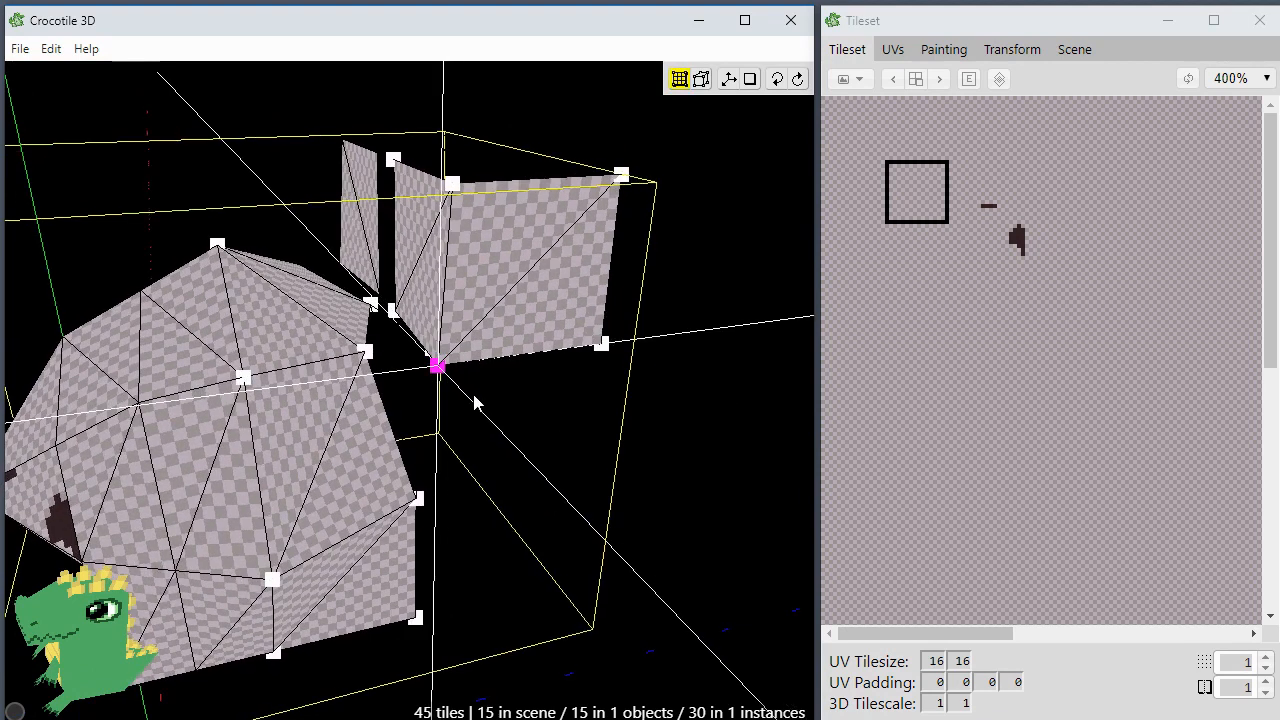
left_click_drag(452, 366, 368, 355)
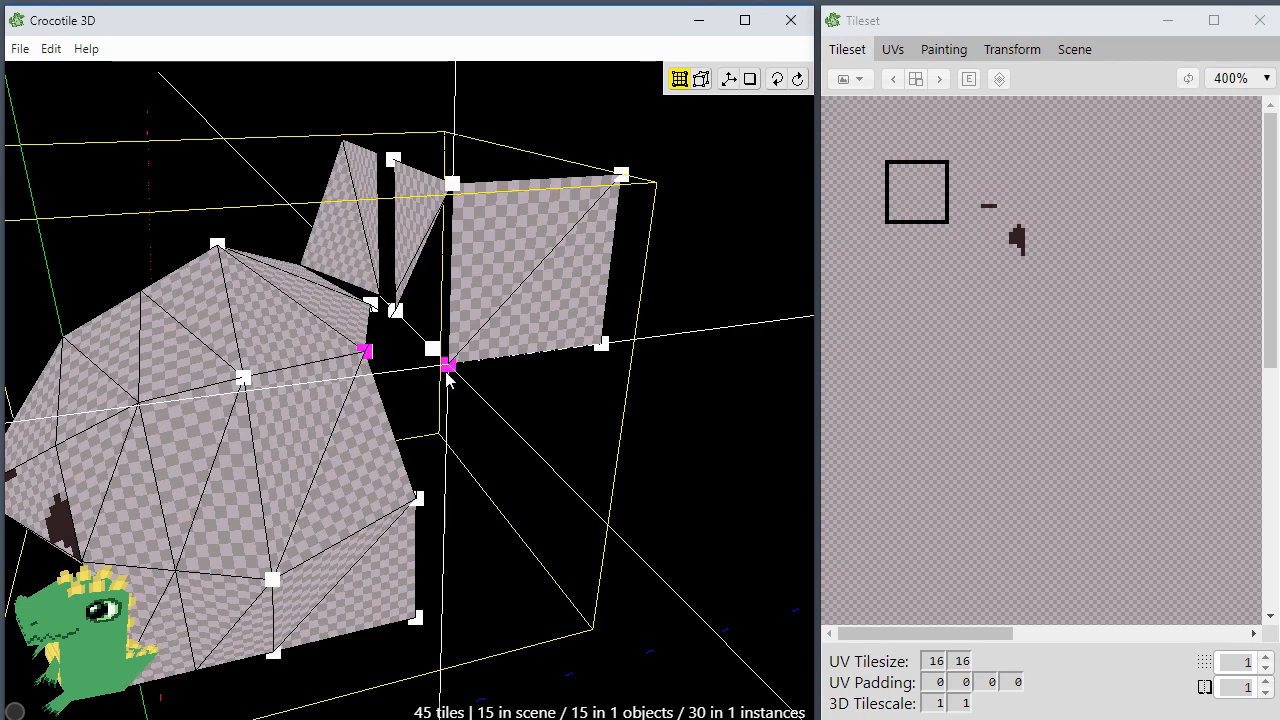
left_click_drag(447, 372, 364, 352)
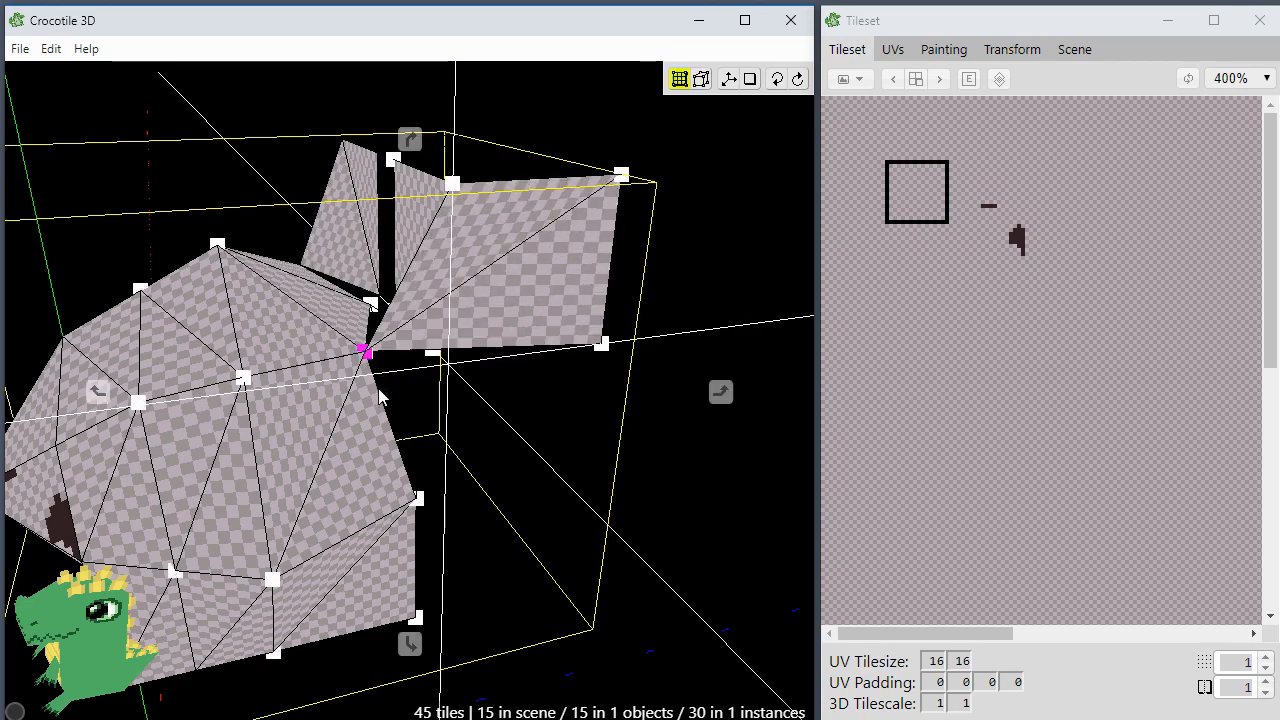
Step: Attach the front ear tile's inner lower corner and the side ear tile's rear lower corner to the head's neighbouring vertices
right_click_drag(380, 397, 355, 333)
scroll(382, 364, "up", 3)
left_click_drag(364, 298, 308, 298)
mouse_move(430, 401)
right_mouse_down()
mouse_move(380, 372)
mouse_move(430, 400)
right_mouse_up()
left_click_drag(647, 348, 363, 535)
right_click_drag(464, 555, 524, 485)
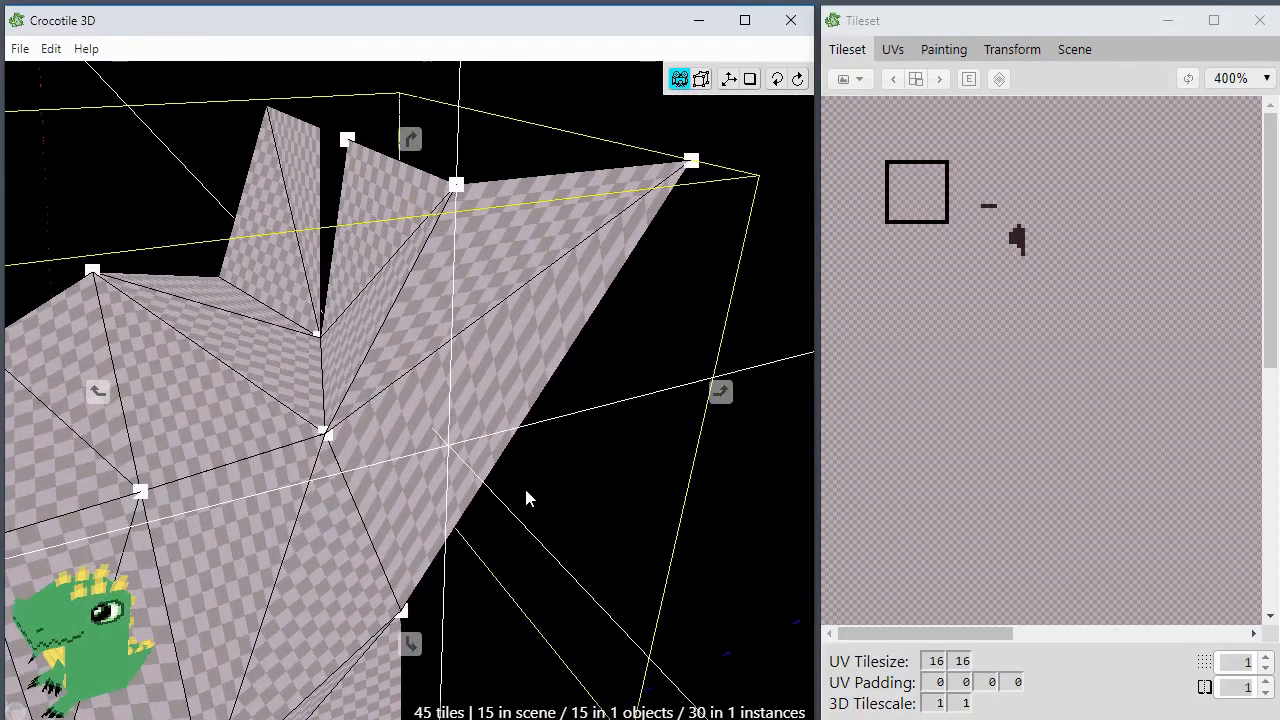
Step: Lower the ear's two upper outer vertices, and pull the rear one further down and inward
left_click_drag(708, 163, 473, 349)
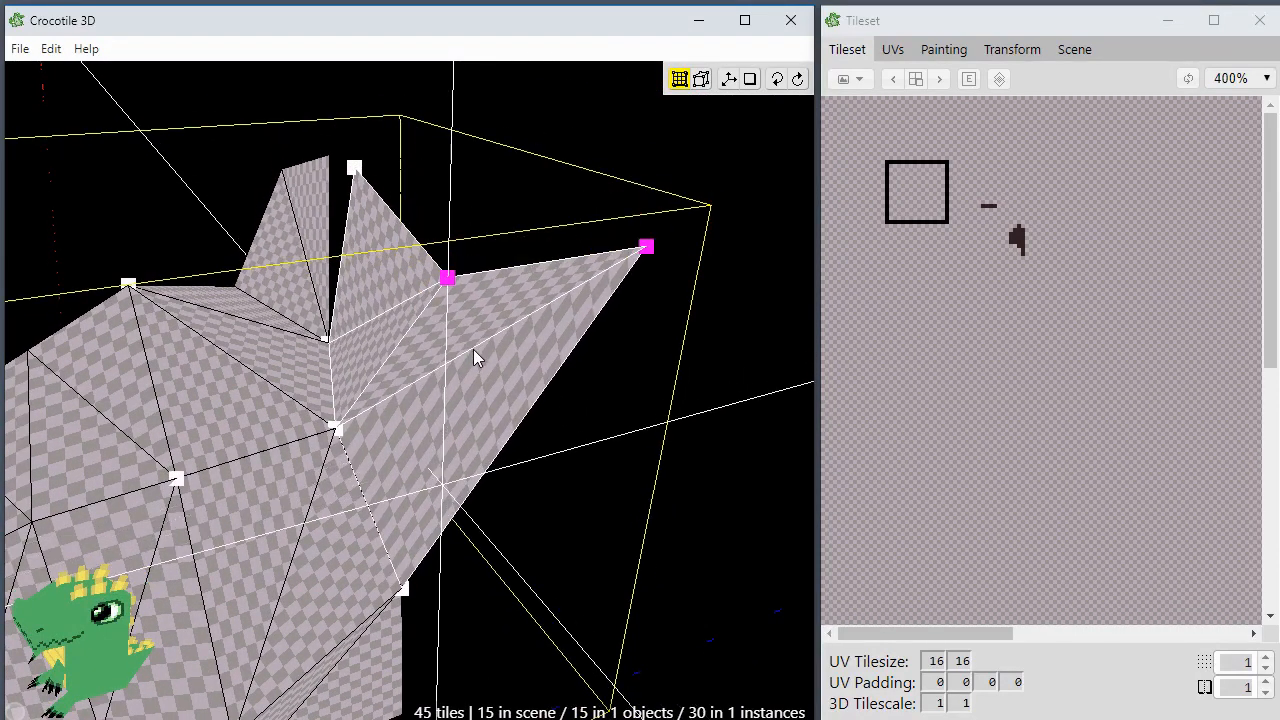
left_click(336, 394)
left_click_drag(659, 253, 698, 347)
scroll(700, 341, "down", 6)
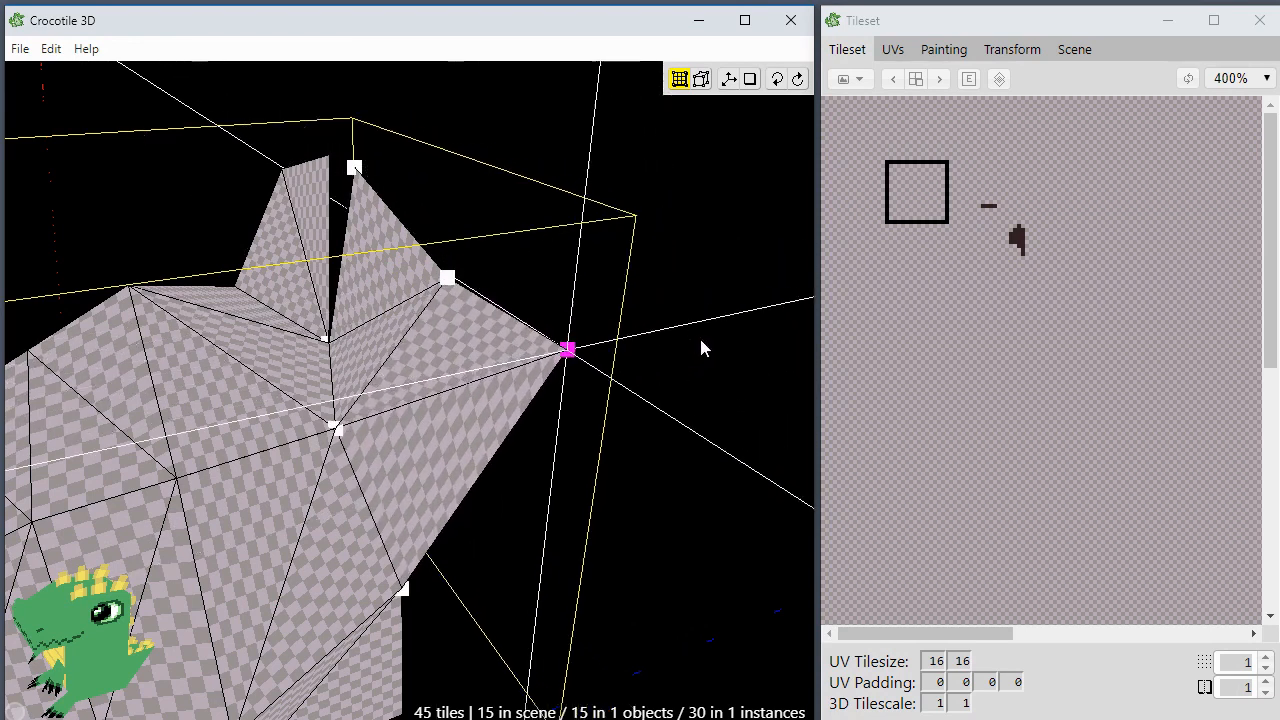
scroll(701, 341, "up", 1)
scroll(701, 341, "down", 1)
left_click(595, 290)
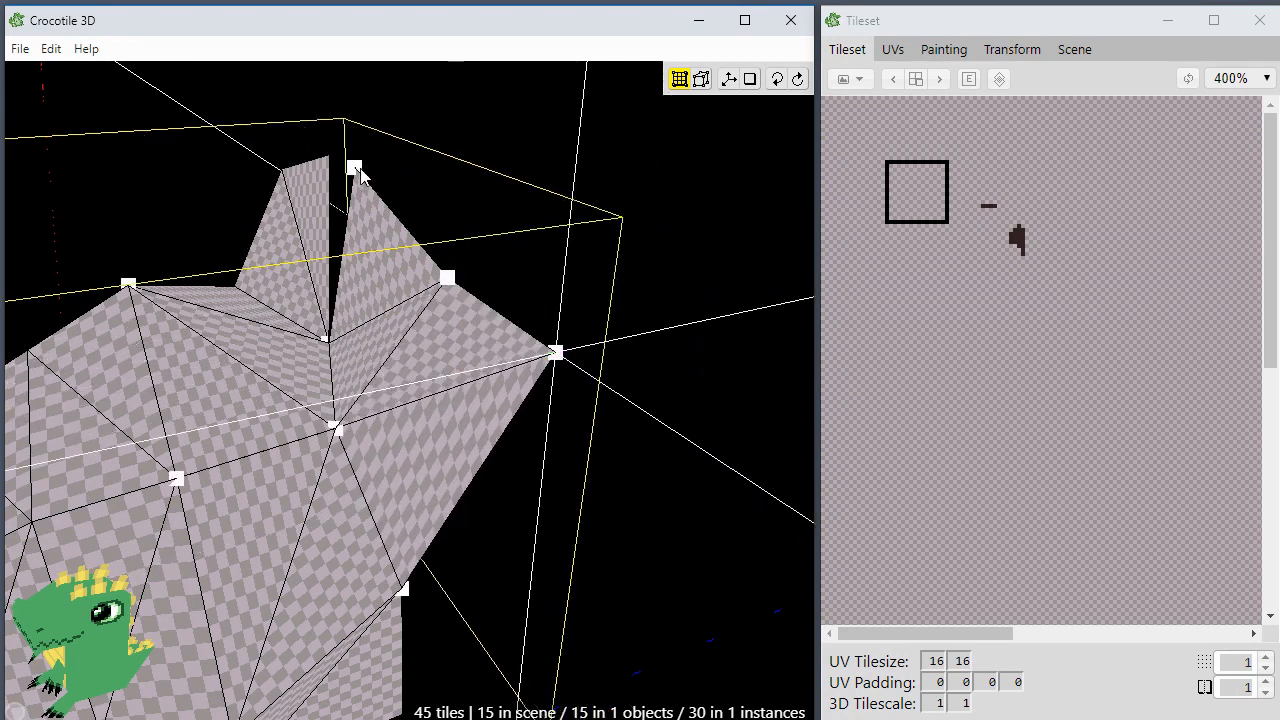
Step: Move the ear's upper inner vertex slightly outward and down to shape the ear's tip
left_click_drag(357, 170, 382, 191)
scroll(382, 191, "up", 1)
scroll(382, 192, "up", 2)
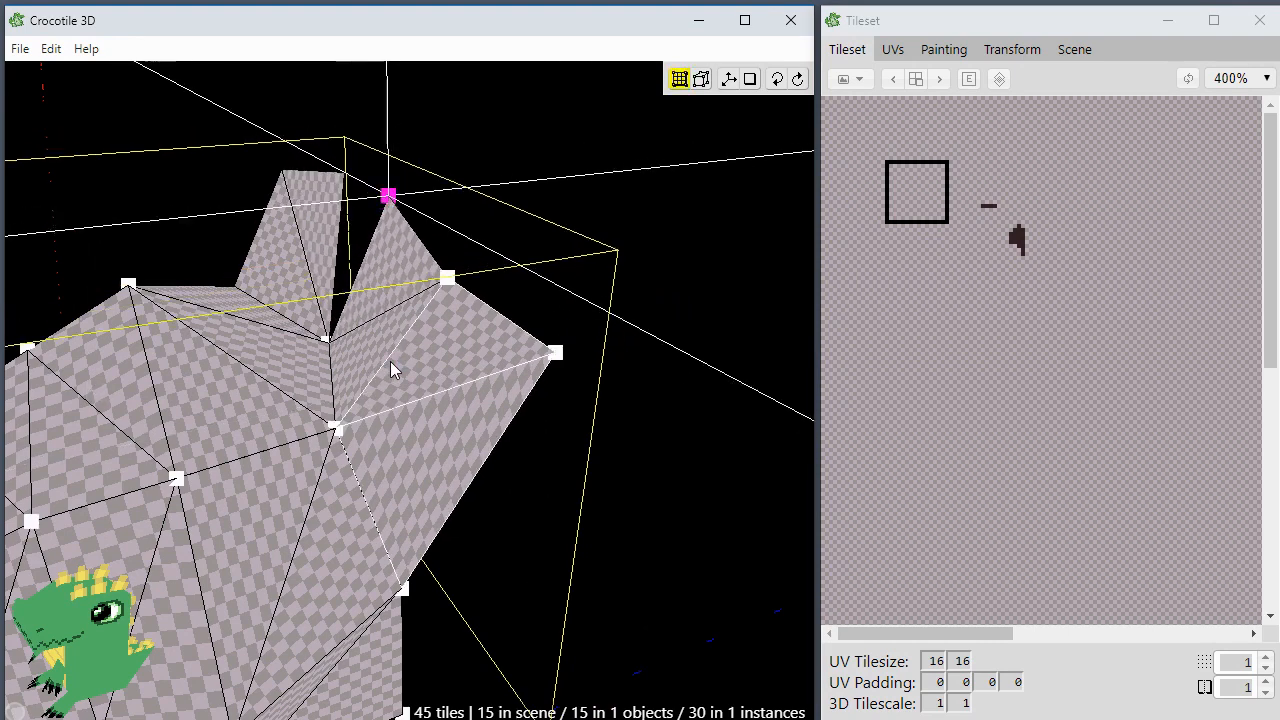
Step: Save the scene as cat01 in a new folder named cat inside c32 tests
key("ctrl+s")
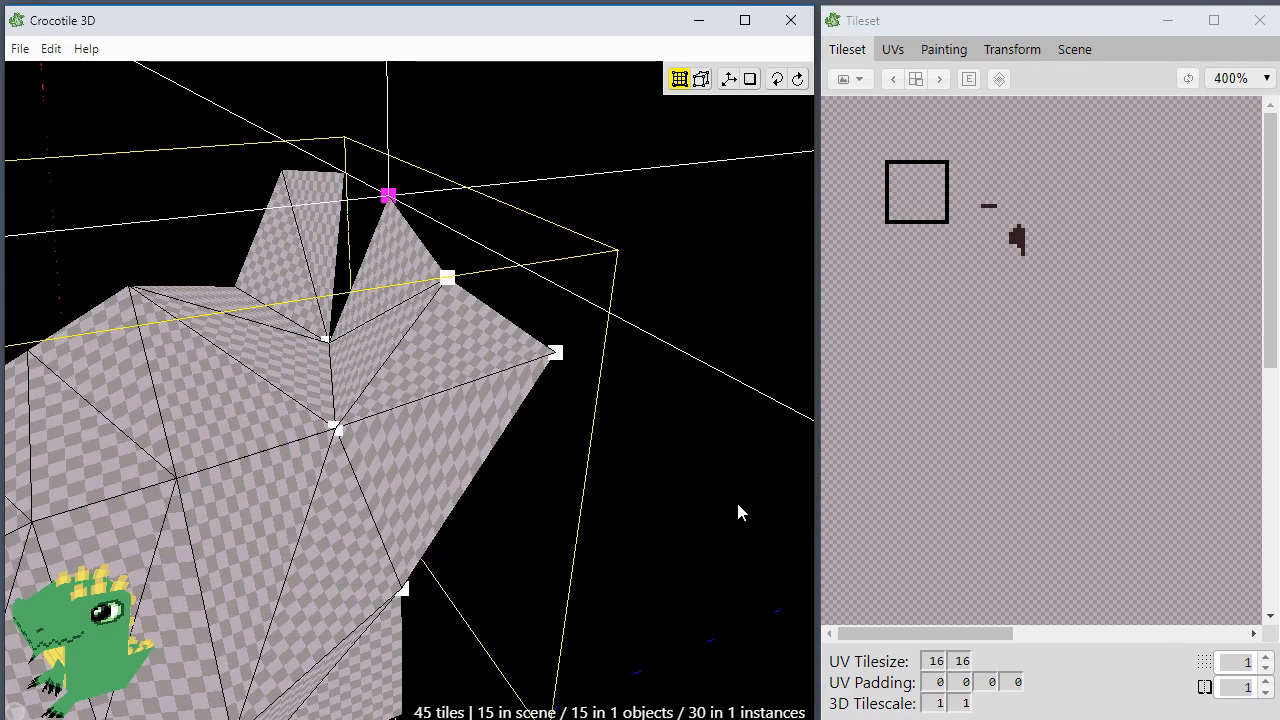
left_click(738, 506)
key("space")
left_click_drag(485, 437, 610, 450)
left_click_drag(500, 495, 505, 440)
scroll(461, 447, "down", 5)
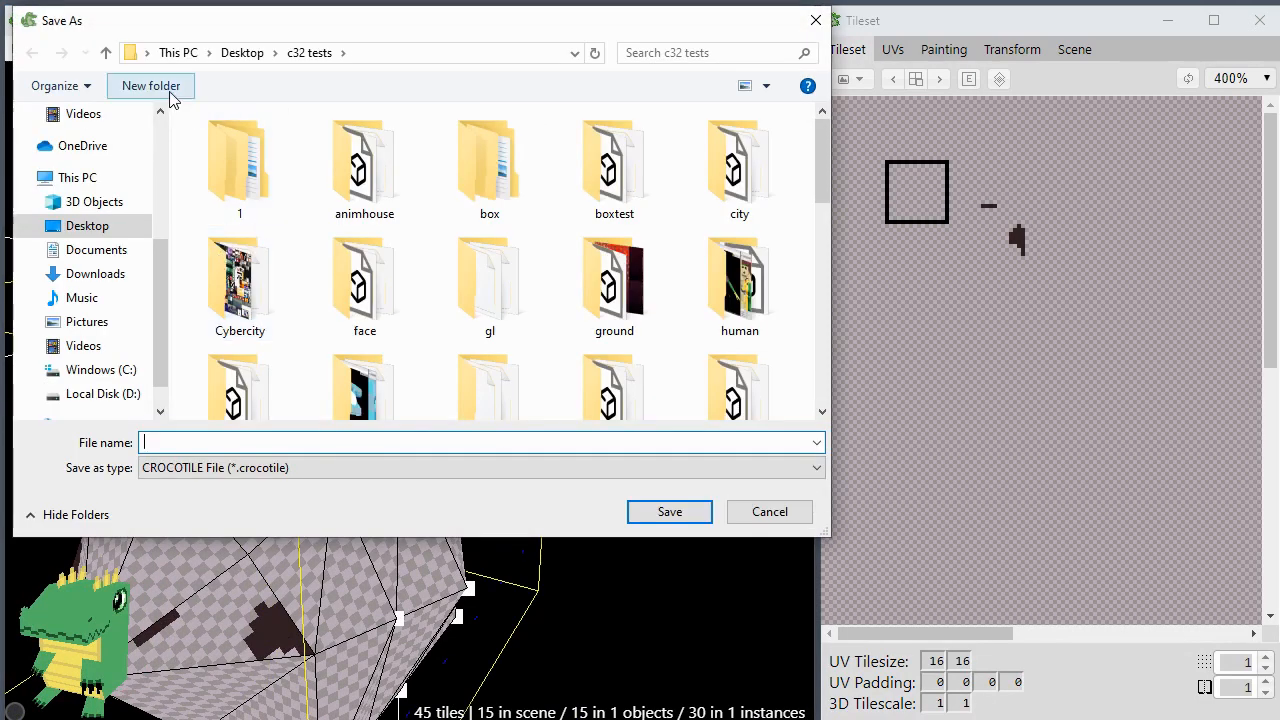
left_click(151, 86)
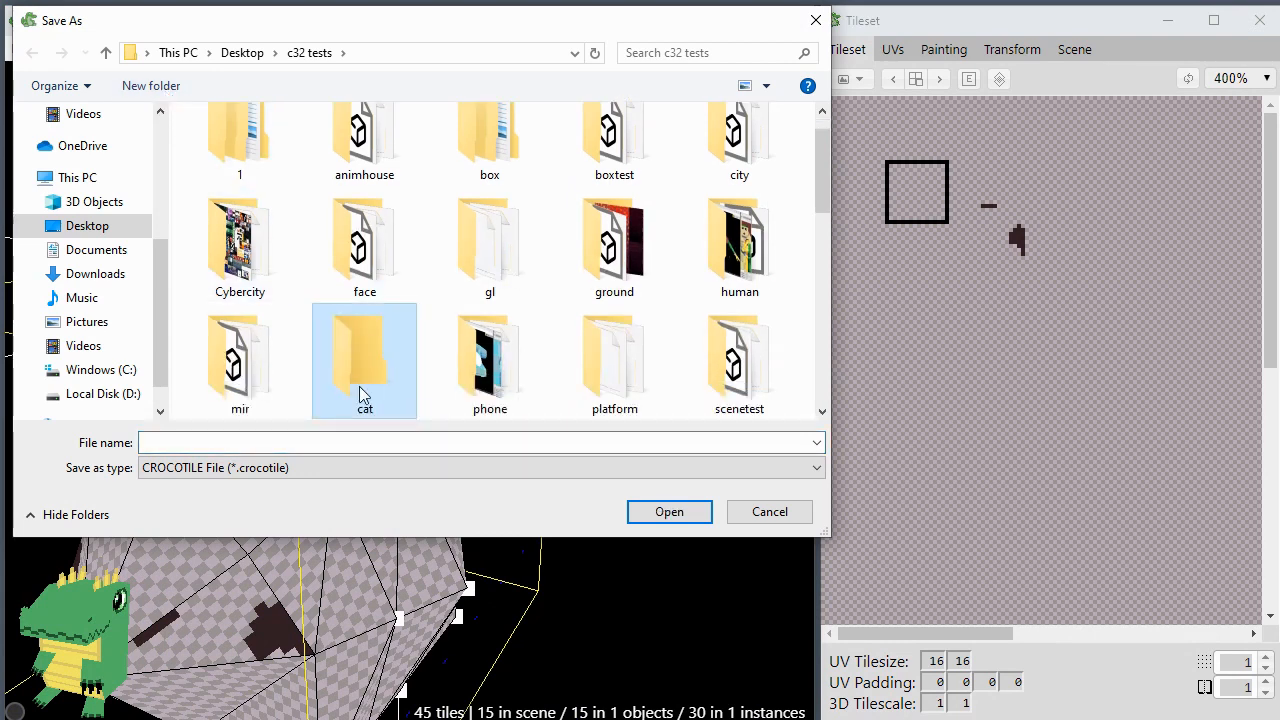
left_click(354, 441)
double_click(387, 375)
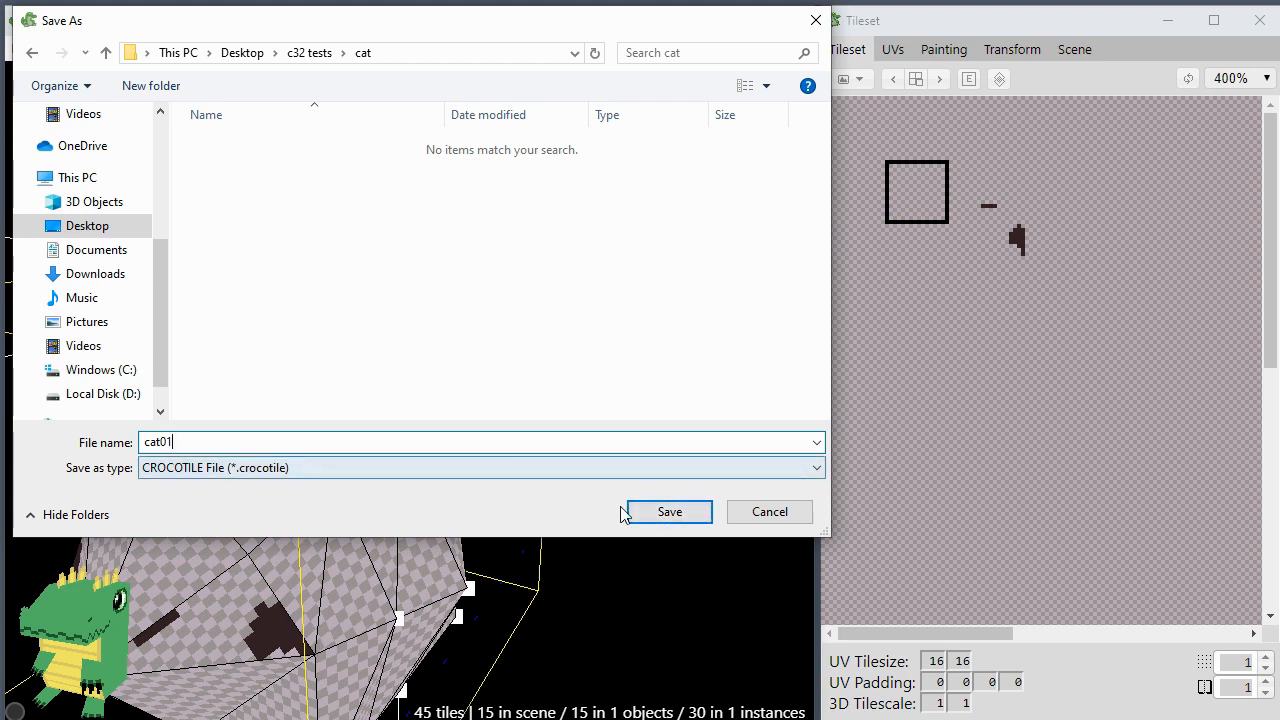
left_click(655, 513)
Step: Select the whole cat head, reopen its object for editing, and view the ear's base up close
right_click_drag(368, 422, 557, 490)
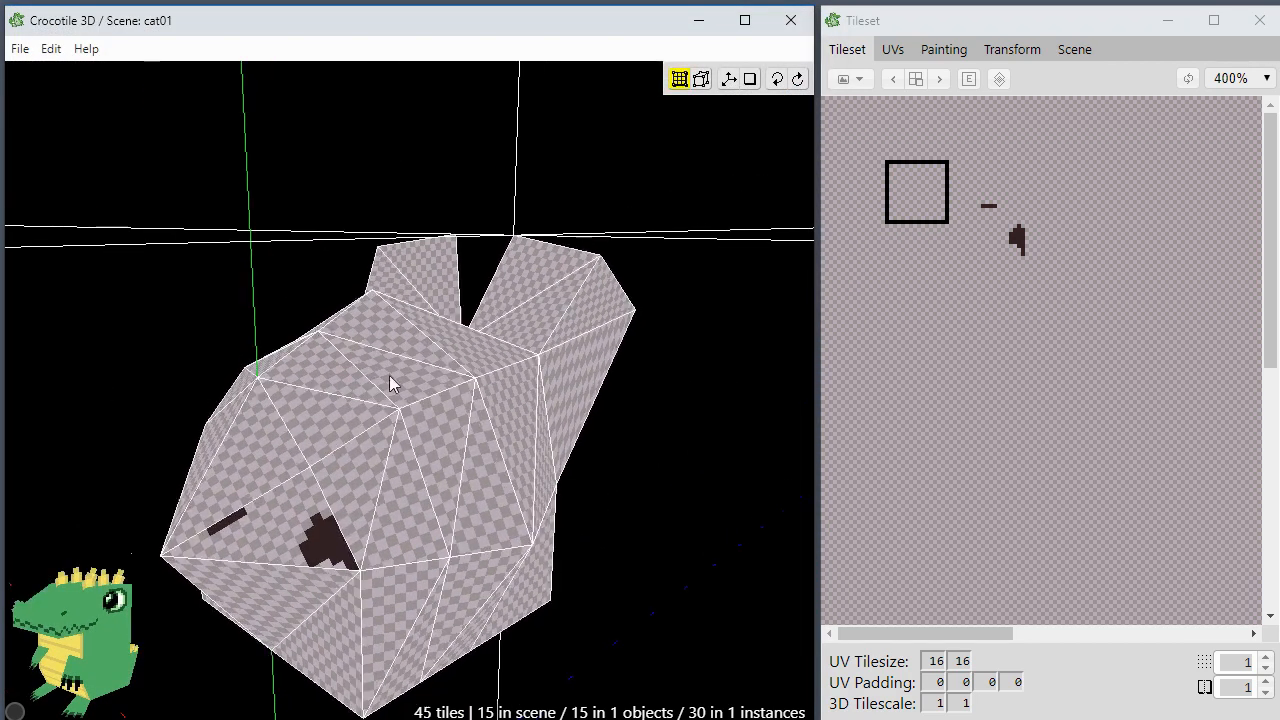
key("ctrl+a")
mouse_move(612, 533)
right_mouse_down()
mouse_move(680, 545)
mouse_move(560, 575)
mouse_move(600, 554)
right_mouse_up()
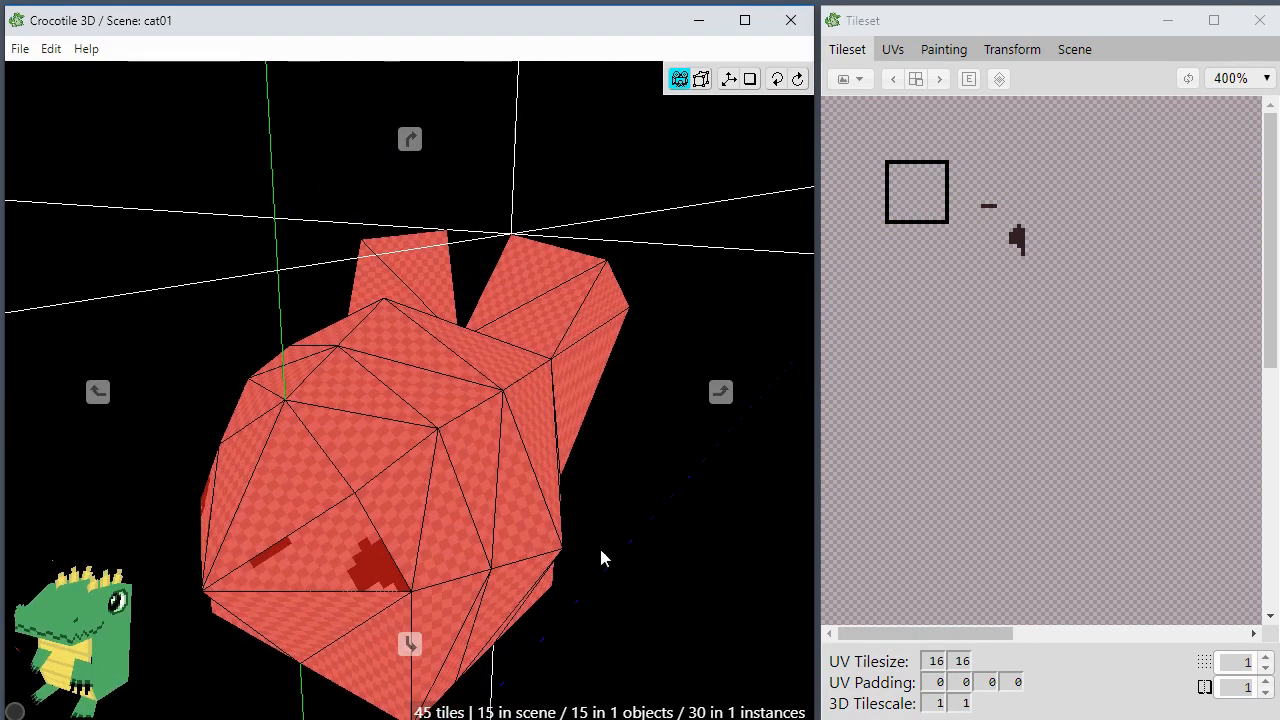
key("Tab")
left_click(500, 466)
scroll(562, 416, "up", 5)
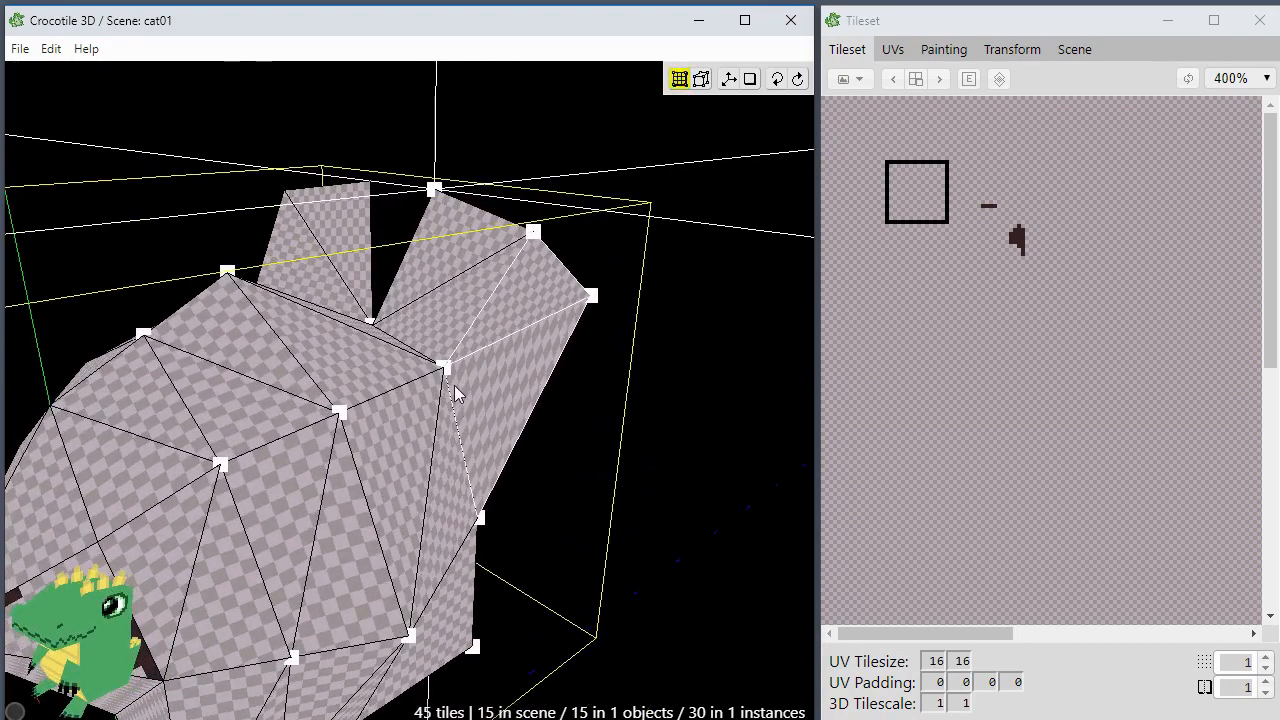
right_click_drag(440, 422, 392, 518)
scroll(410, 449, "down", 3)
scroll(429, 538, "up", 3)
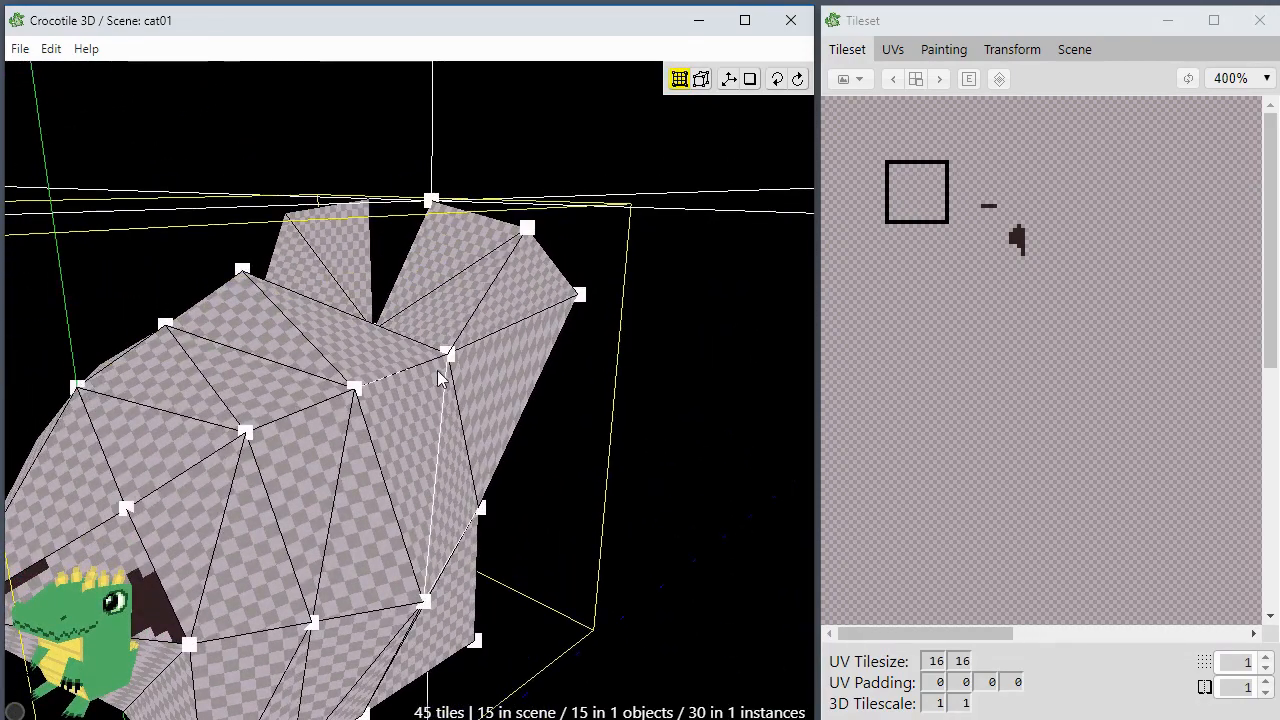
Step: Try moving the ear's front base vertex outward, checking the ear and side tiles from several angles
right_click_drag(468, 385, 505, 470)
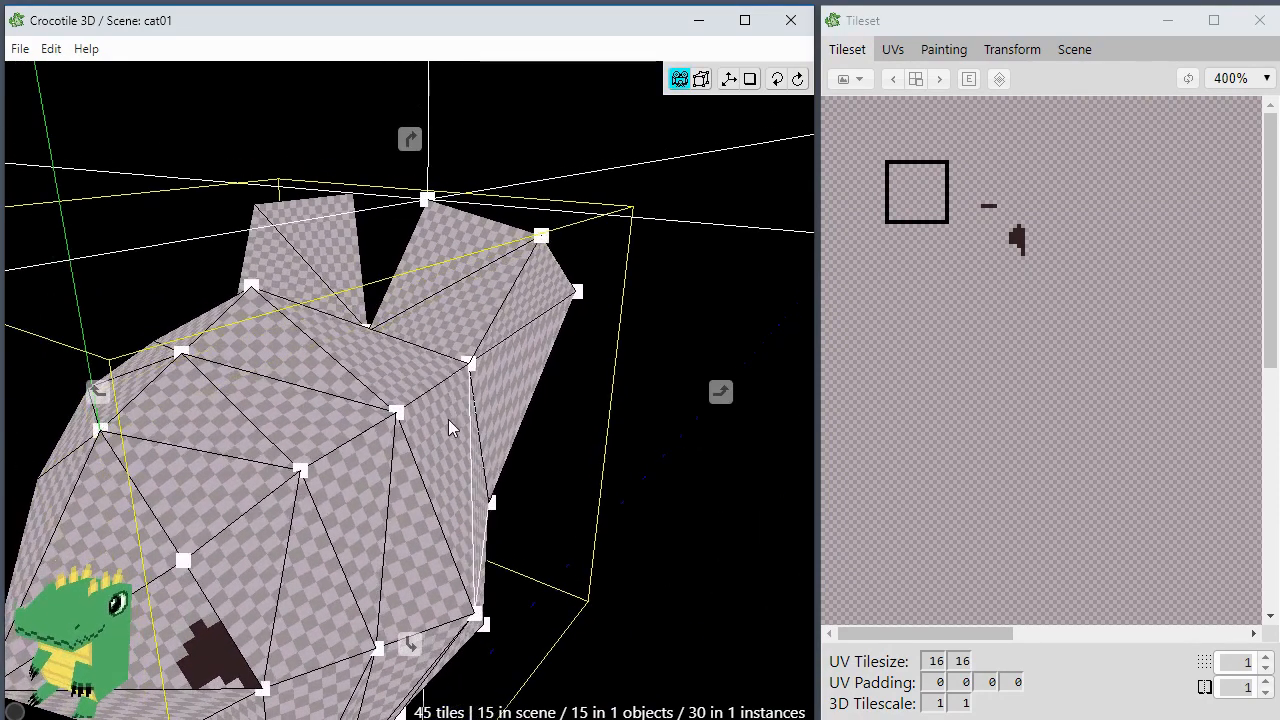
right_click_drag(449, 428, 447, 352)
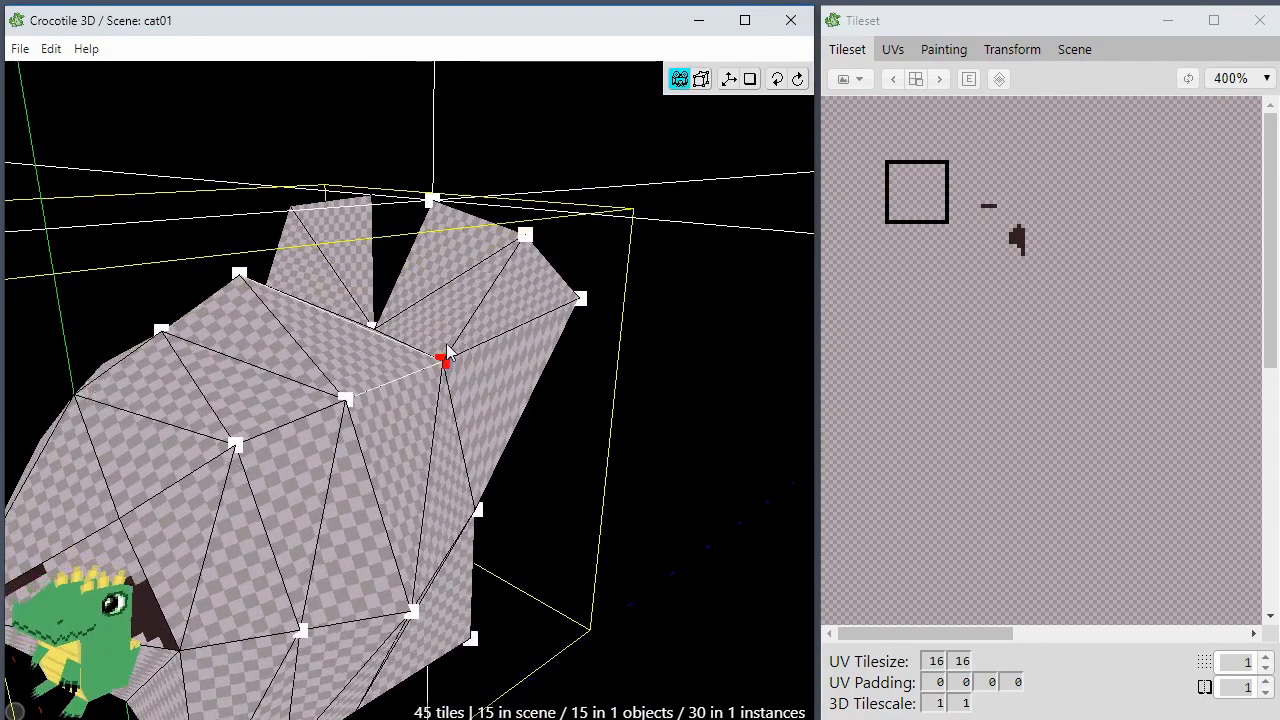
left_click(457, 264)
left_click(505, 385, "shift")
right_click_drag(493, 450, 491, 456)
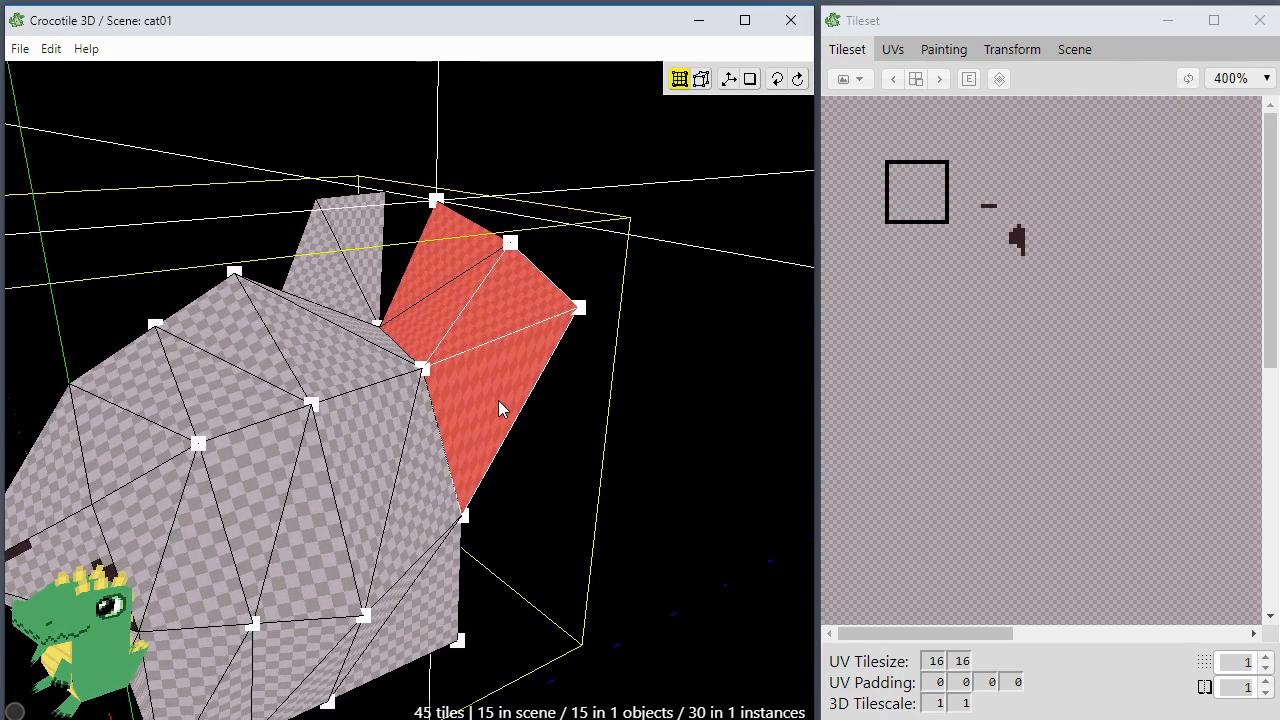
right_click_drag(498, 400, 490, 430)
left_click(490, 430)
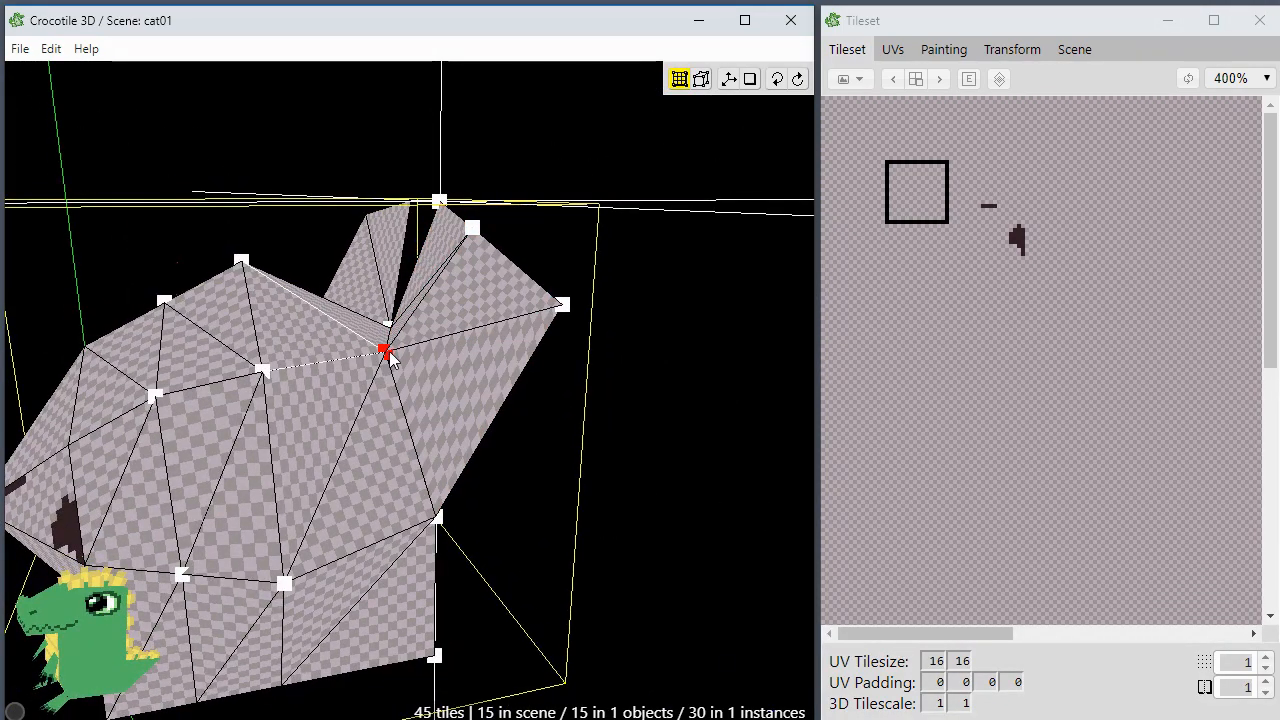
left_click(388, 354)
left_click(397, 498)
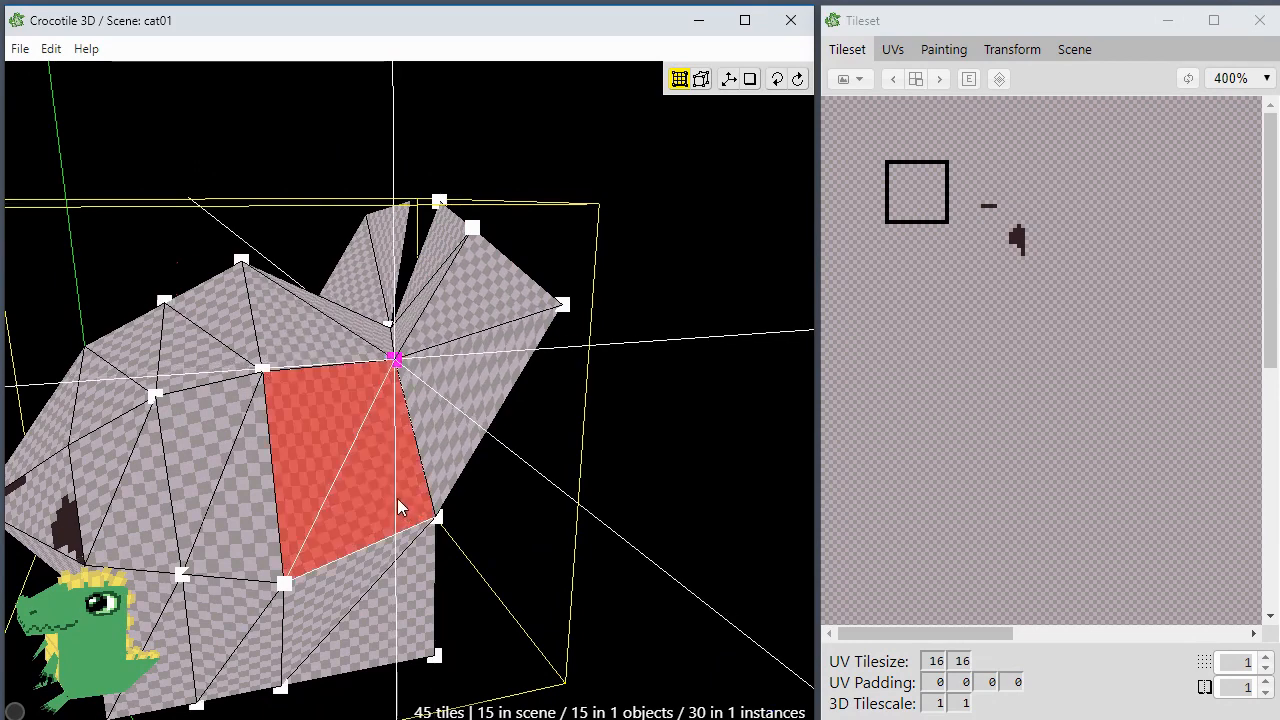
right_click_drag(396, 496, 320, 519)
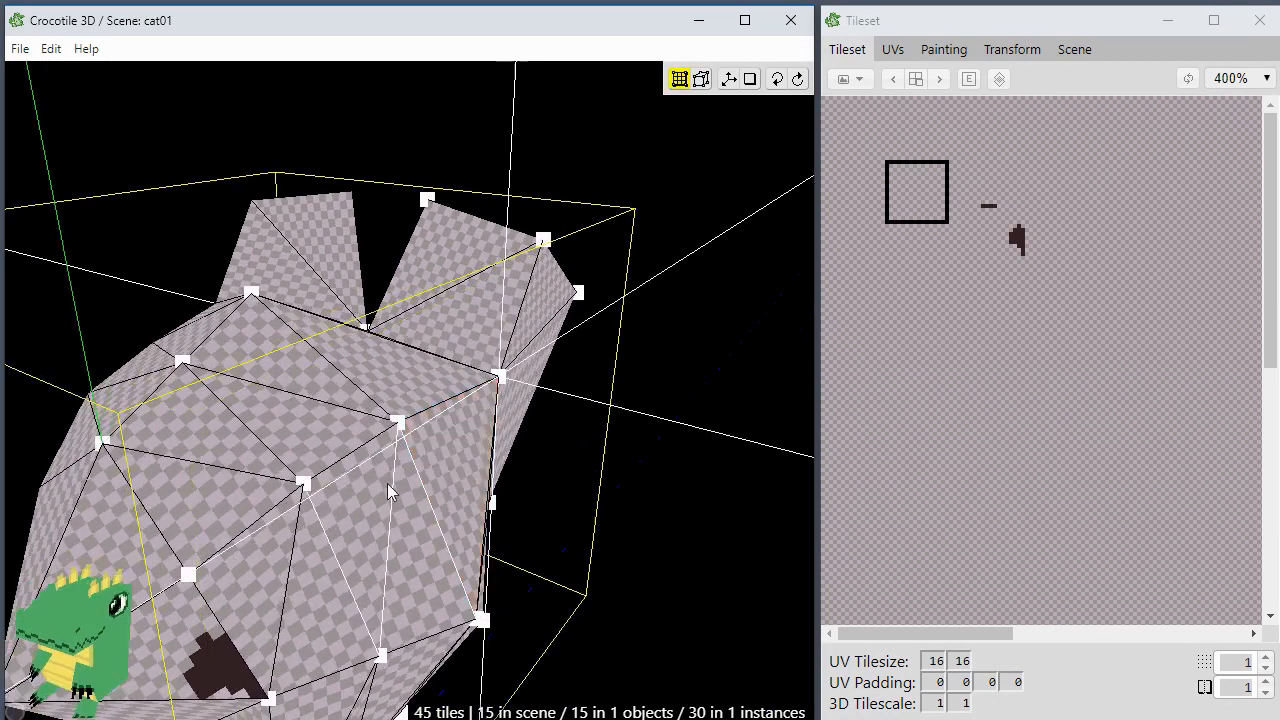
right_click_drag(387, 483, 345, 420)
left_click_drag(406, 364, 408, 392)
left_click_drag(364, 439, 376, 421)
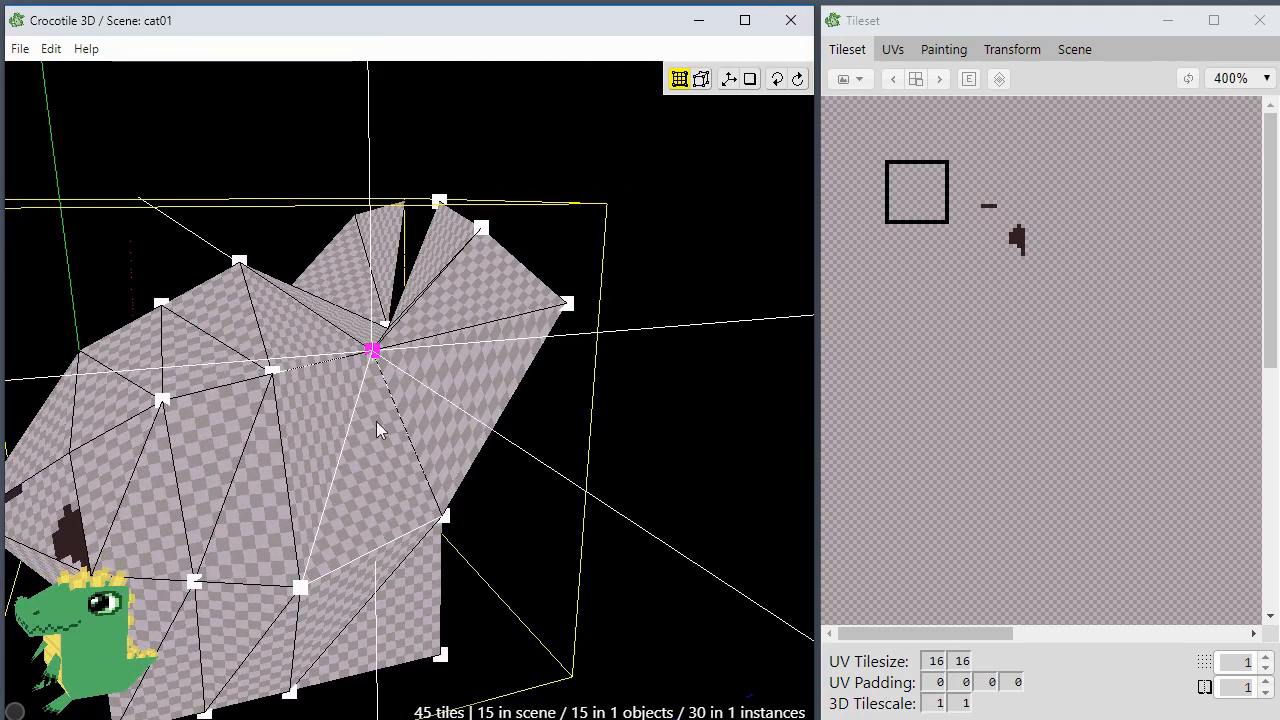
Step: Try shifting the shared vertex at the ears' inner base backward and up, away from the forehead
right_click_drag(376, 421, 352, 334)
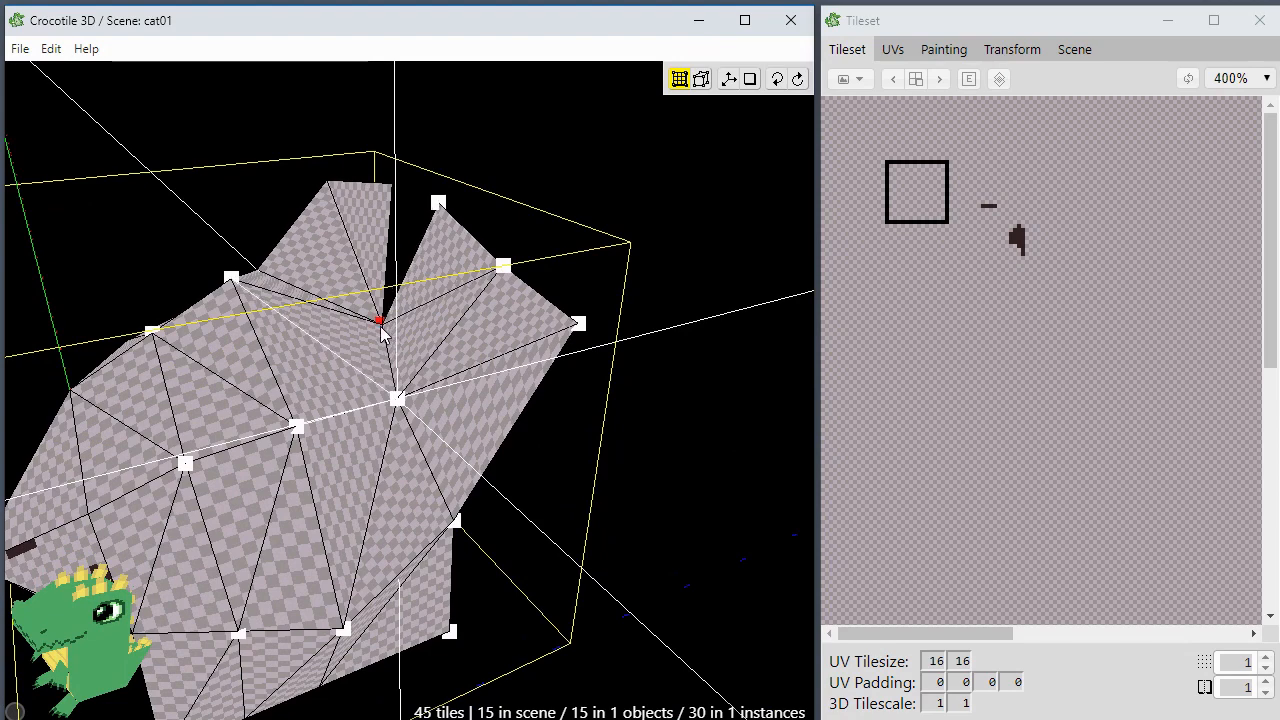
right_click_drag(381, 331, 420, 370)
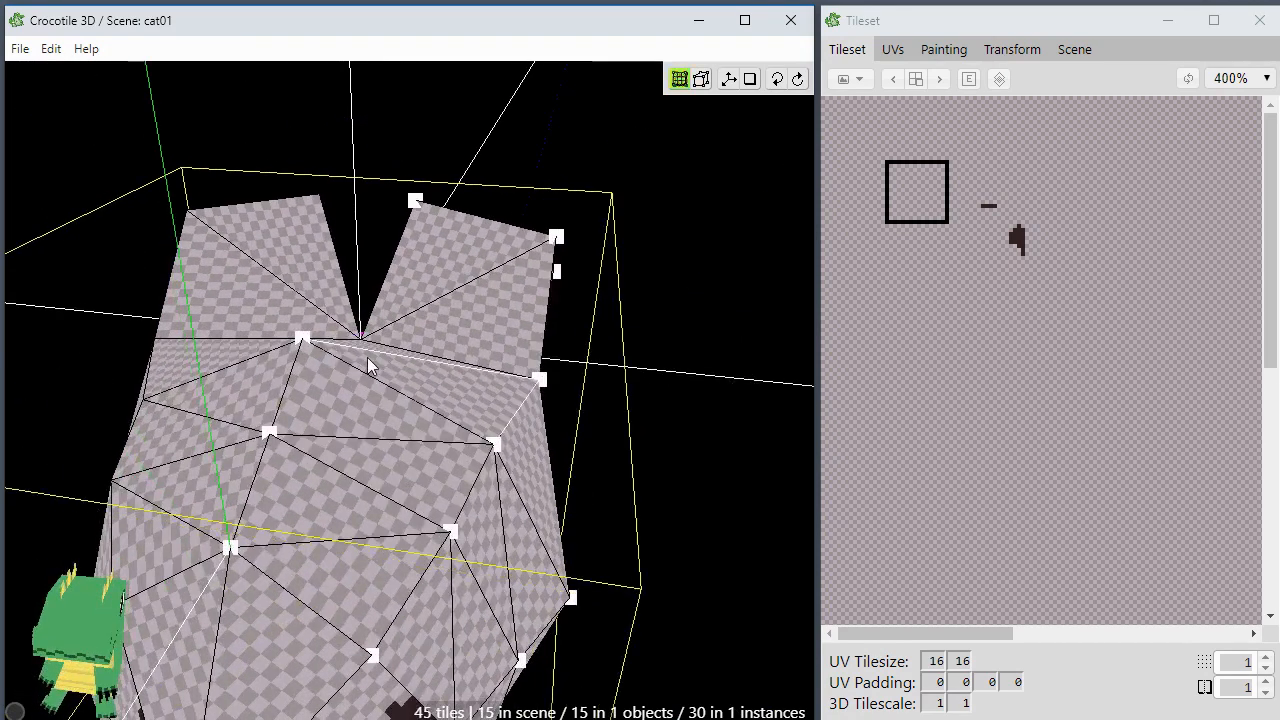
key("w")
key("w")
key("w")
key("q")
key("q")
key("space")
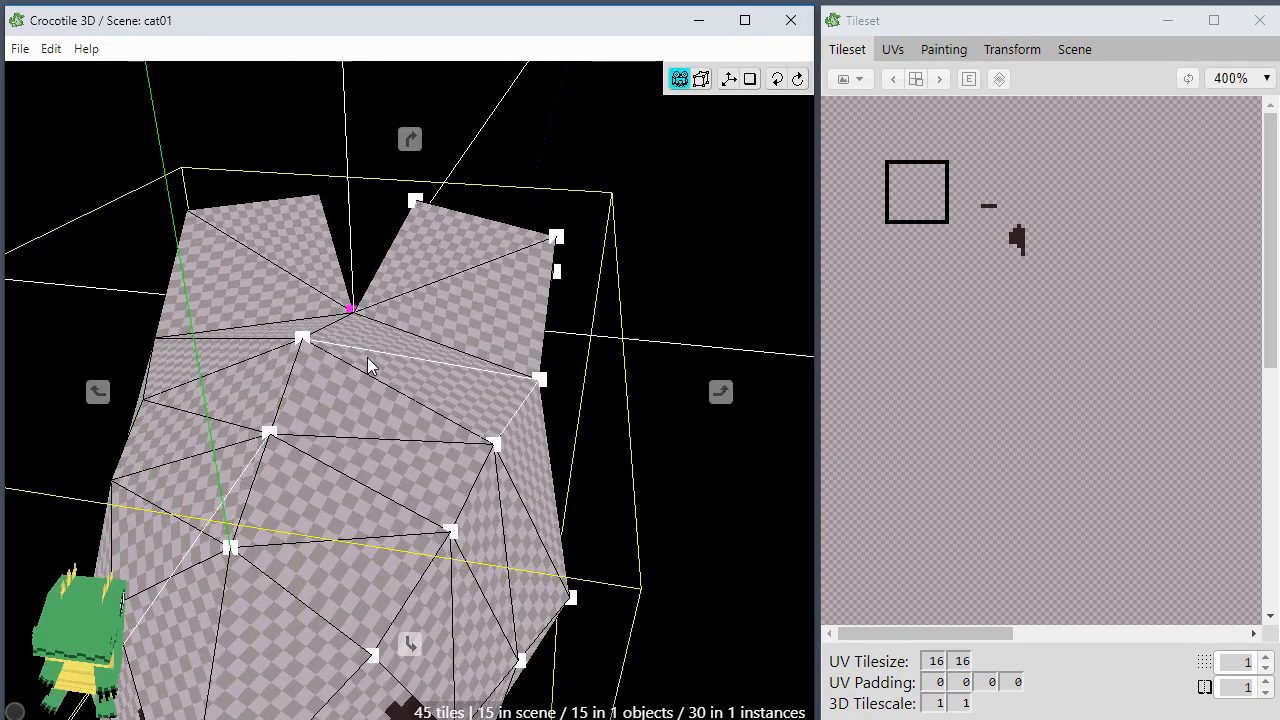
right_click_drag(367, 357, 386, 470)
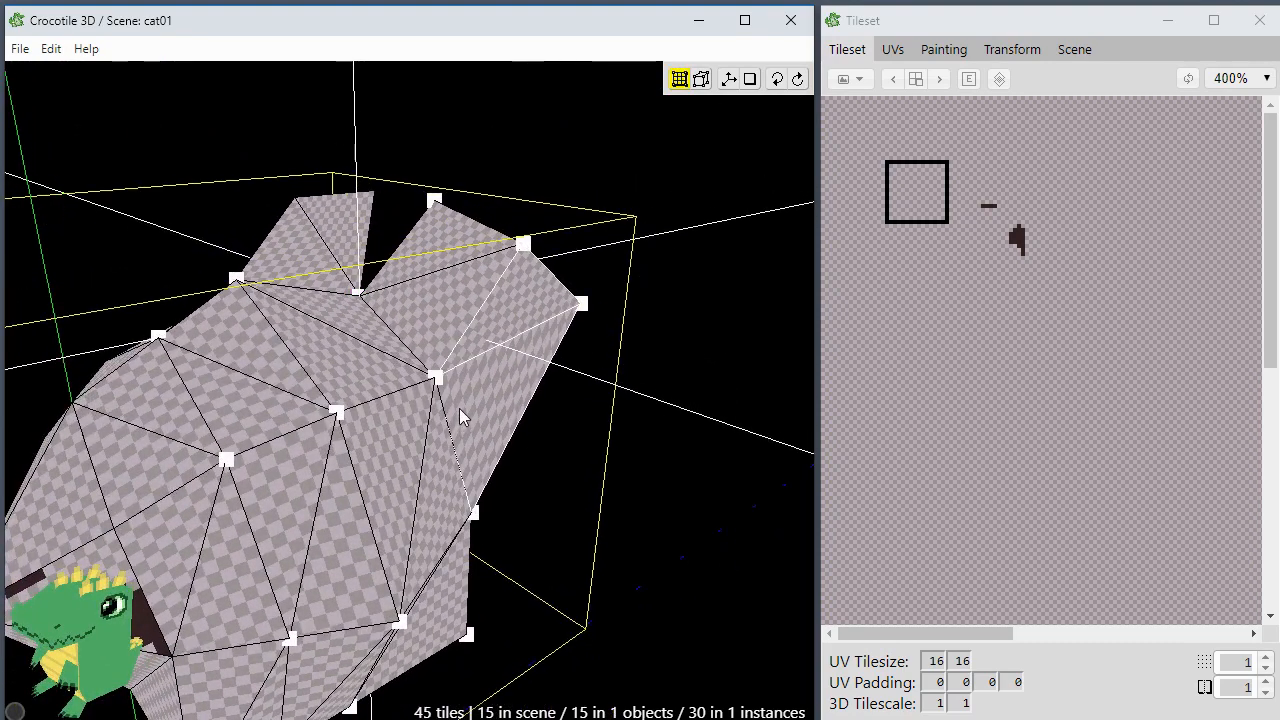
right_click_drag(462, 417, 281, 397)
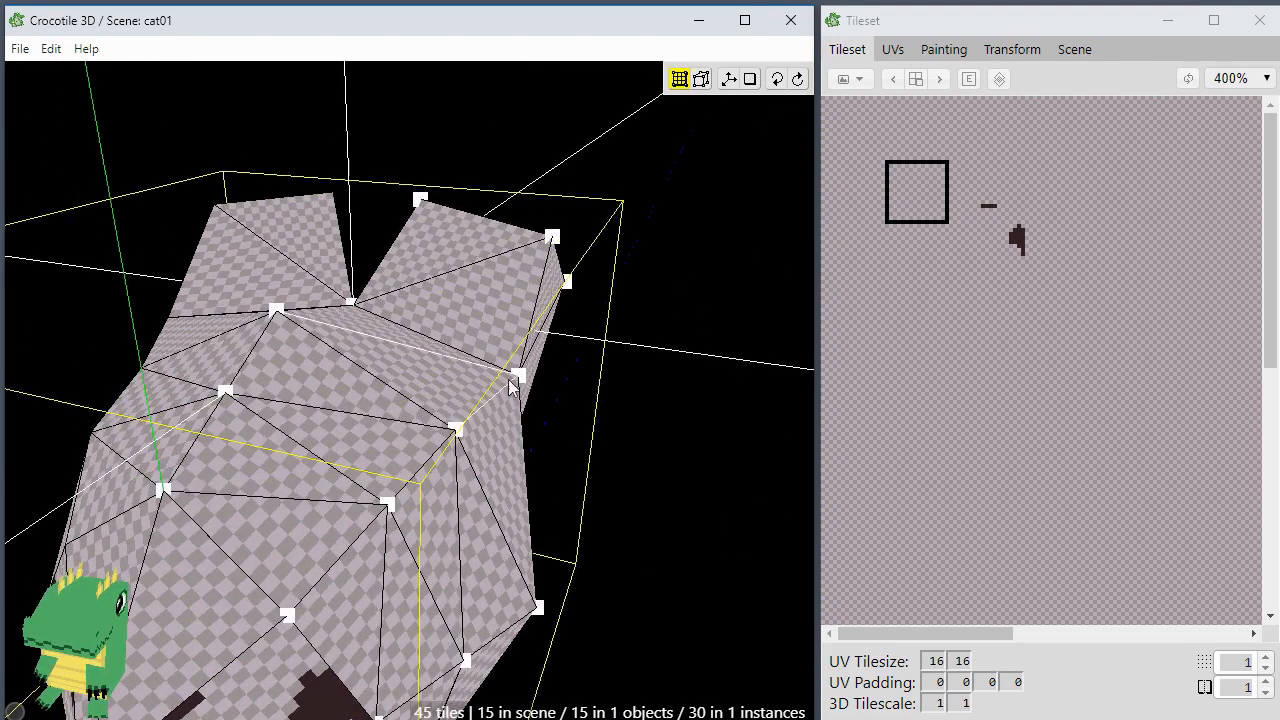
right_click_drag(510, 388, 458, 405)
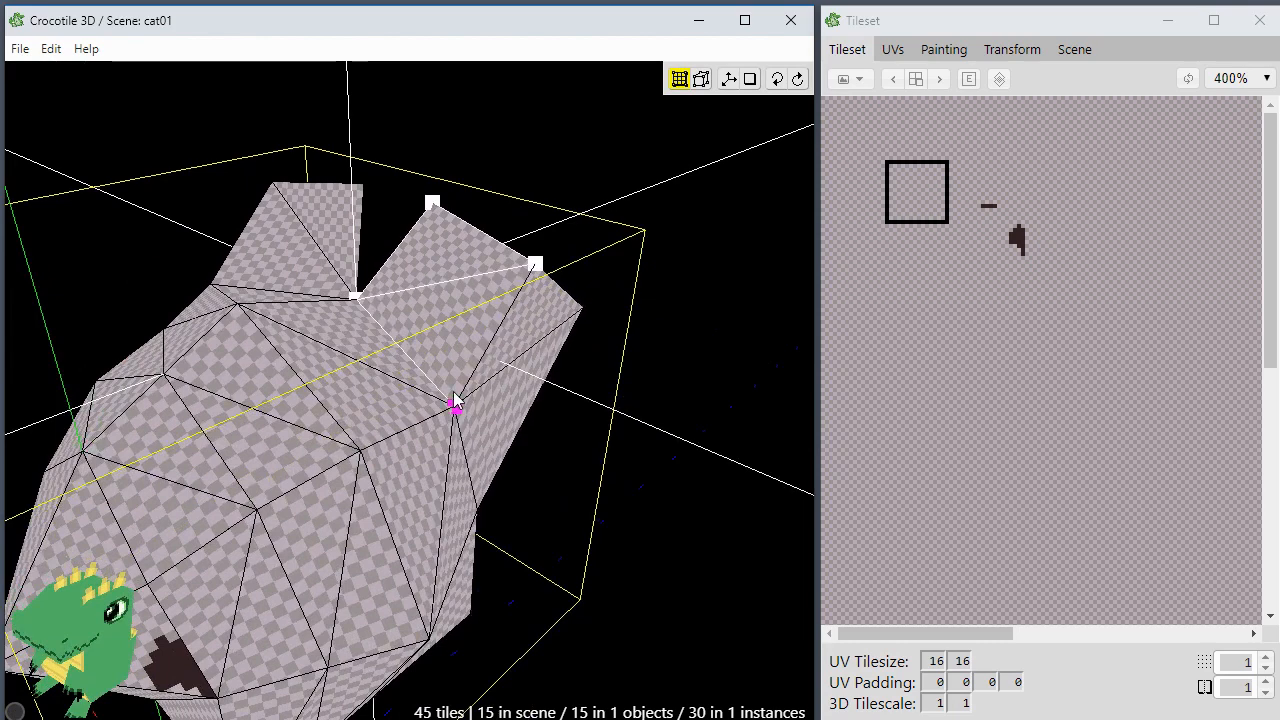
Step: Undo the ear's vertex edits back to the stage where its inner and outer tiles are separate
key("ctrl+z")
key("ctrl+z")
key("ctrl+z")
key("ctrl+z")
key("ctrl+z")
key("ctrl+z")
key("ctrl+z")
key("ctrl+z")
key("ctrl+z")
key("ctrl+z")
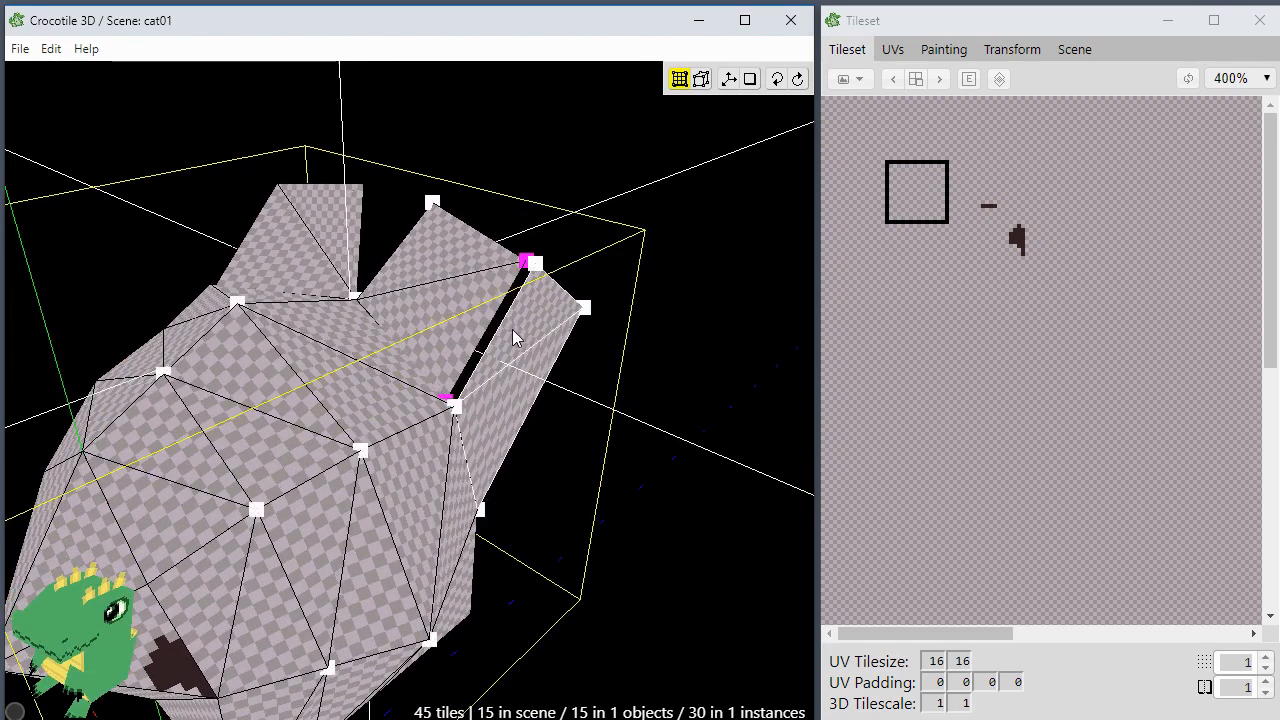
Step: Move the top head tiles' outer corner onto the base vertex of the inner ear tile
right_click_drag(398, 453, 455, 462)
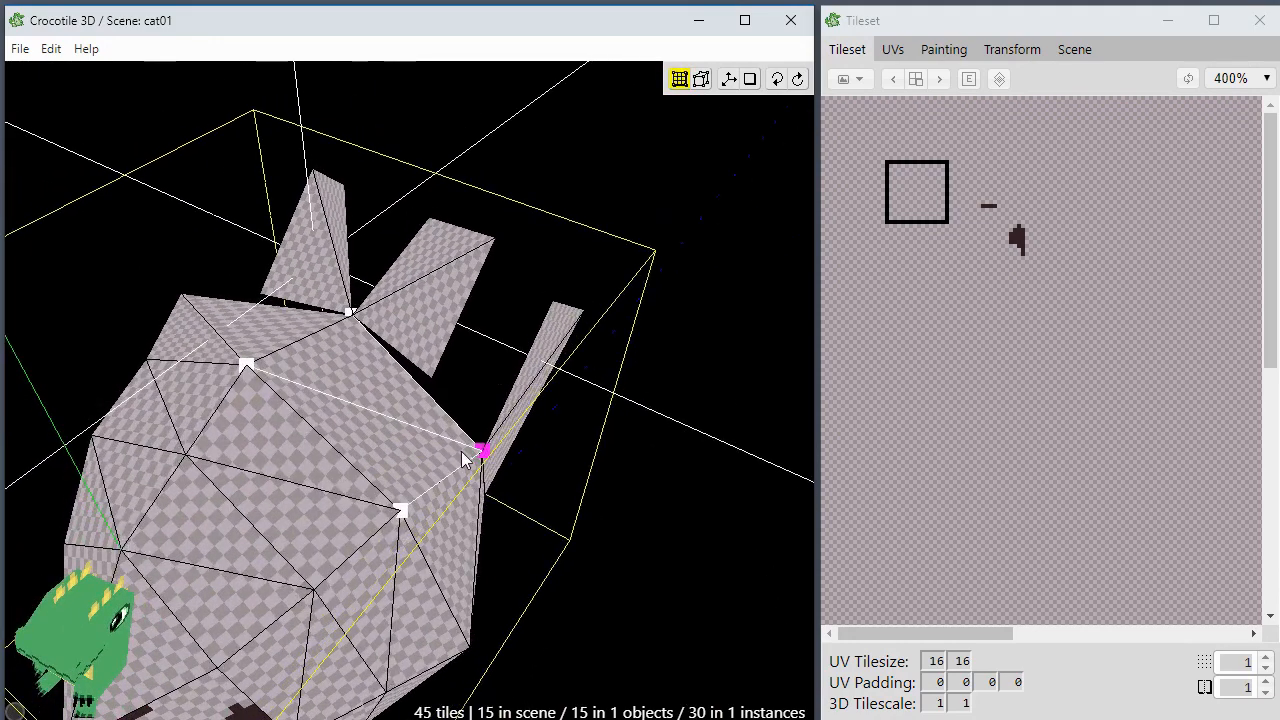
left_click_drag(462, 453, 430, 384)
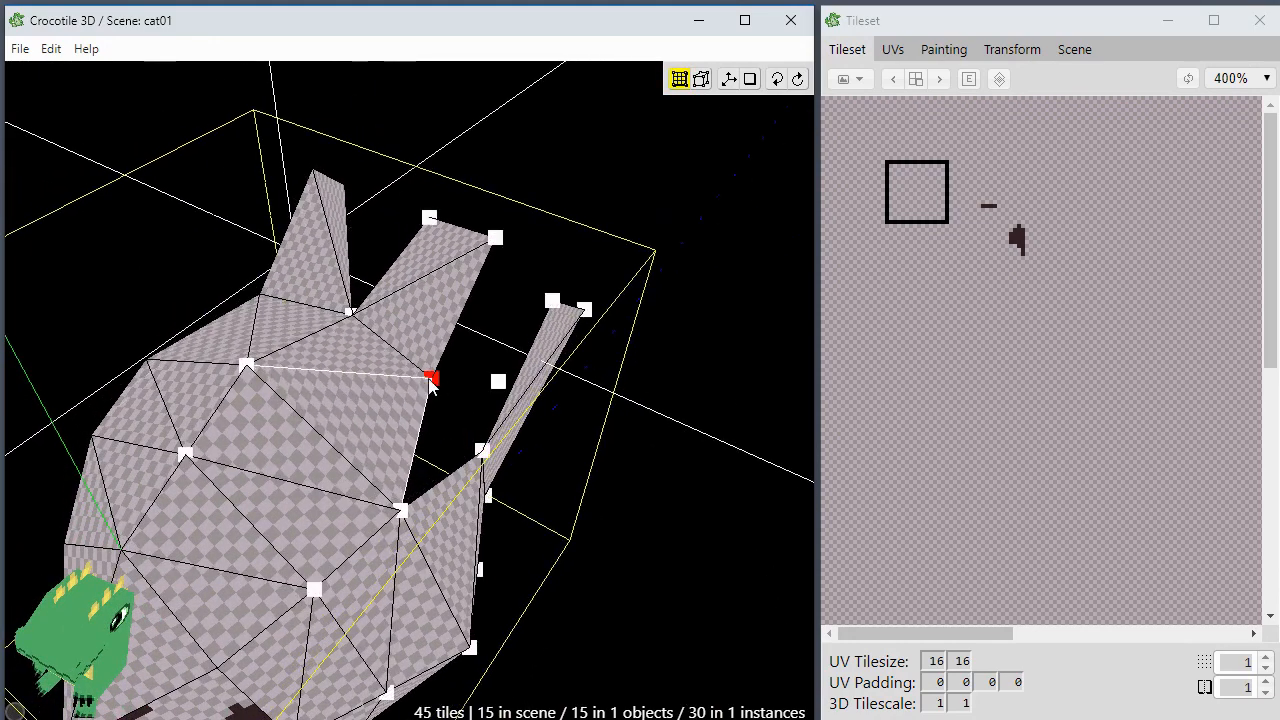
right_click_drag(432, 427, 425, 400)
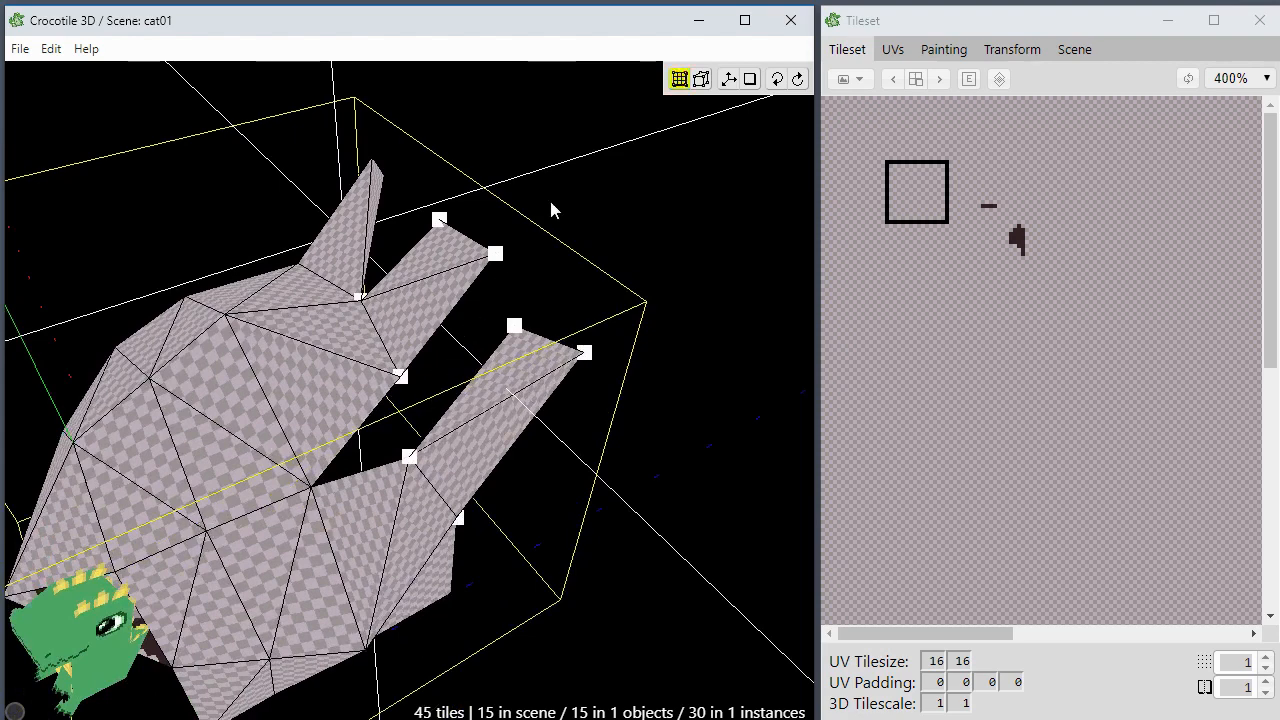
Step: Pull the inner ear tile's upper vertices down and back so the tile continues the top of the head
left_click_drag(423, 270, 472, 330)
right_click_drag(310, 376, 260, 335)
left_click(331, 332)
left_click(405, 291)
key("a")
key("a")
key("a")
key("a")
left_click(424, 363)
right_click_drag(450, 368, 430, 366)
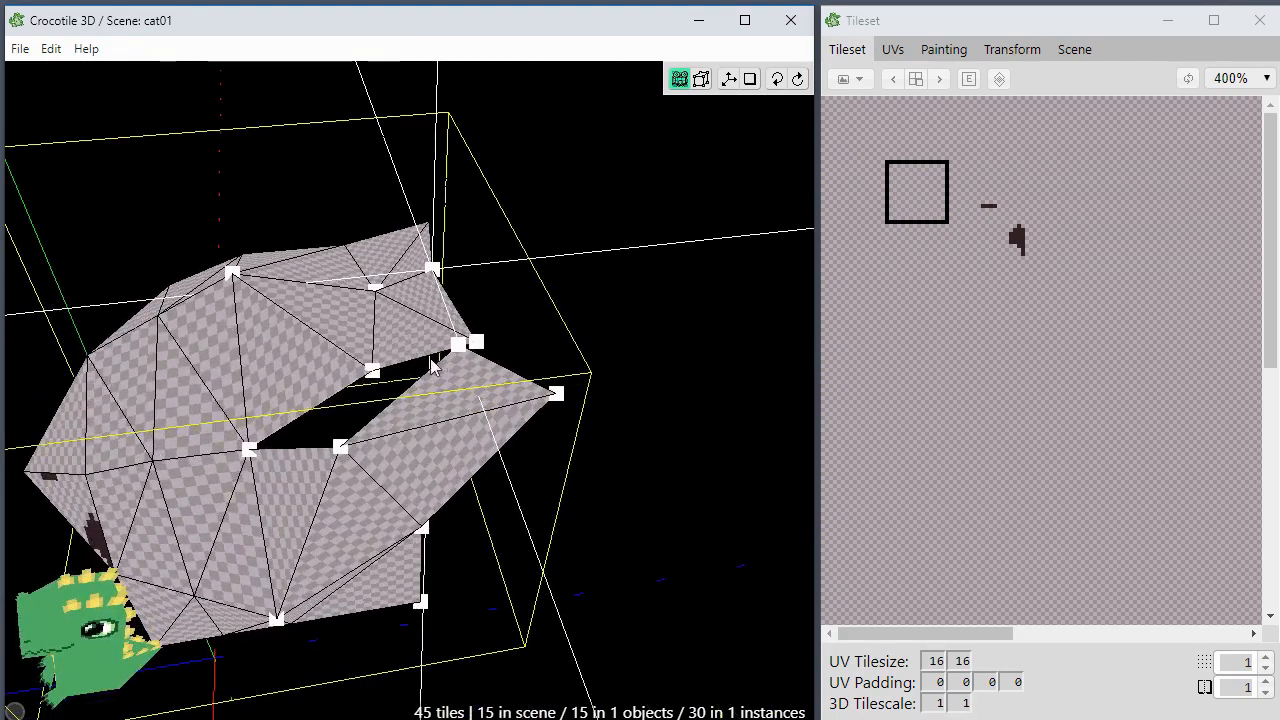
Step: Shift the inner base vertex of the laid-down ear tile backward and up to smooth the head's crown
left_click(375, 289)
key("a")
key("a")
key("a")
key("a")
key("w")
key("w")
key("w")
key("d")
key("w")
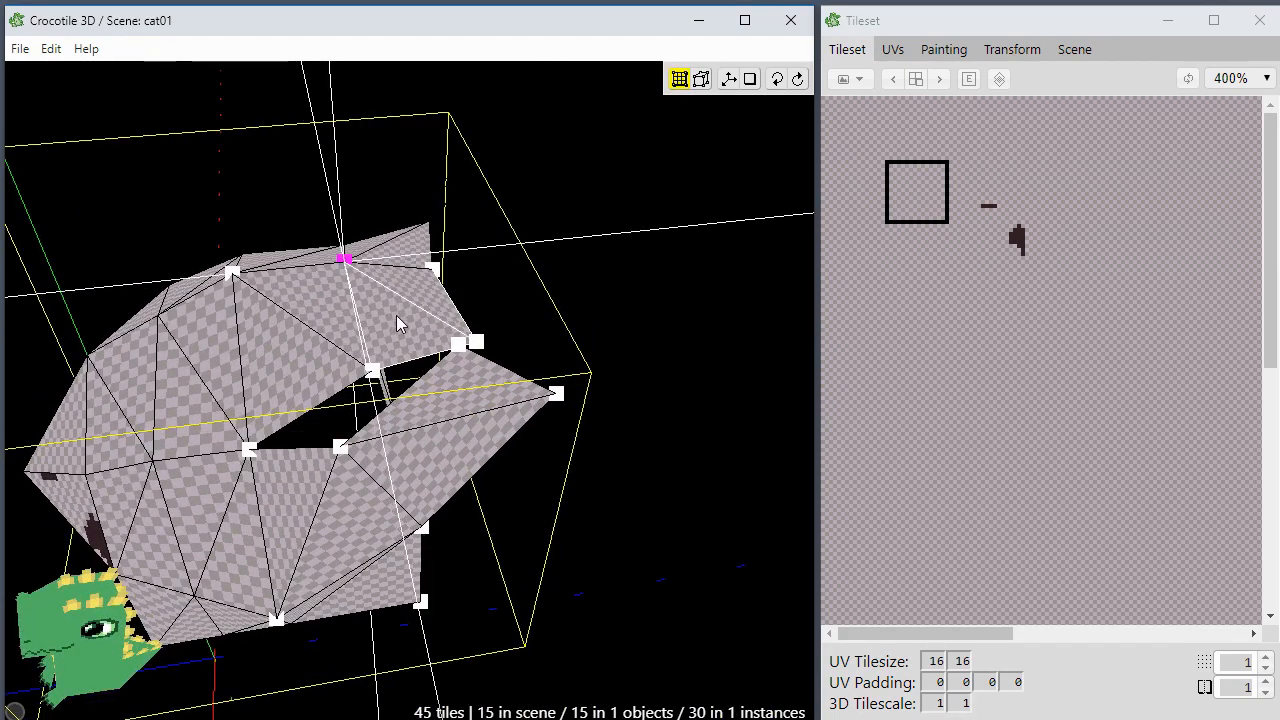
Step: Lower the two front vertices along the forehead's centre line
left_click(352, 440)
left_click_drag(318, 479, 289, 491)
scroll(318, 479, "down", 2)
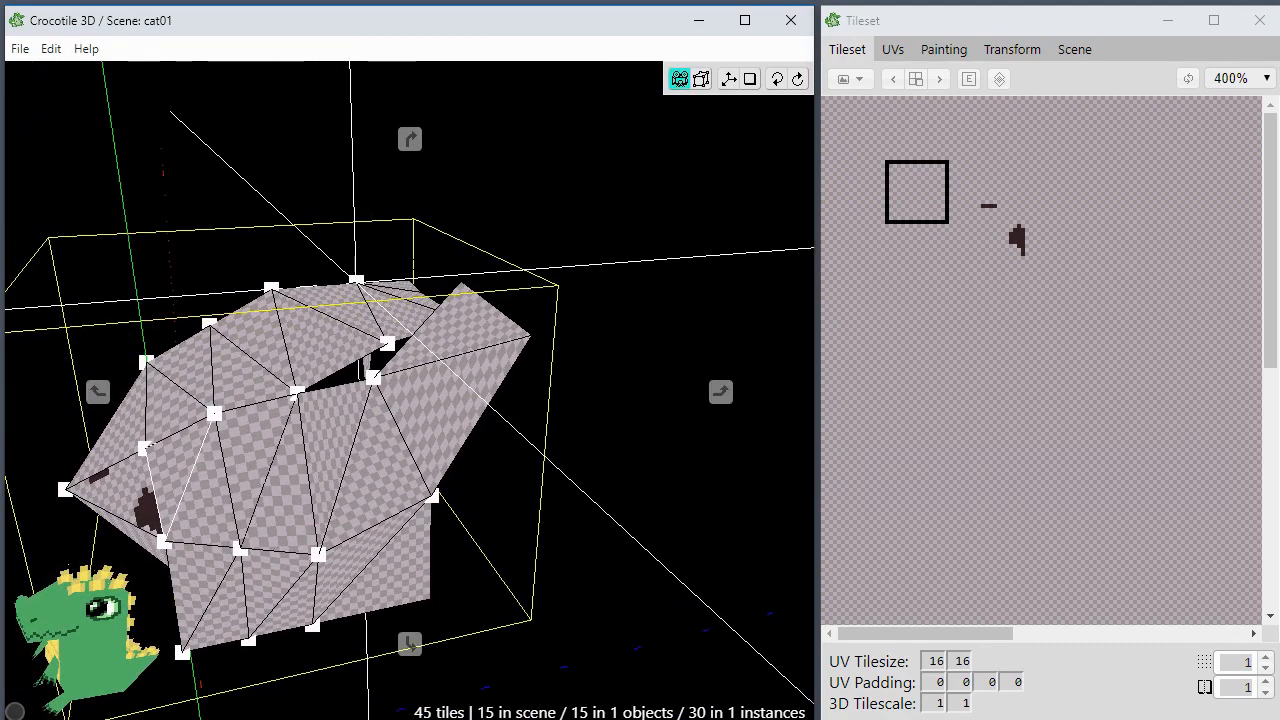
left_click_drag(180, 477, 207, 491)
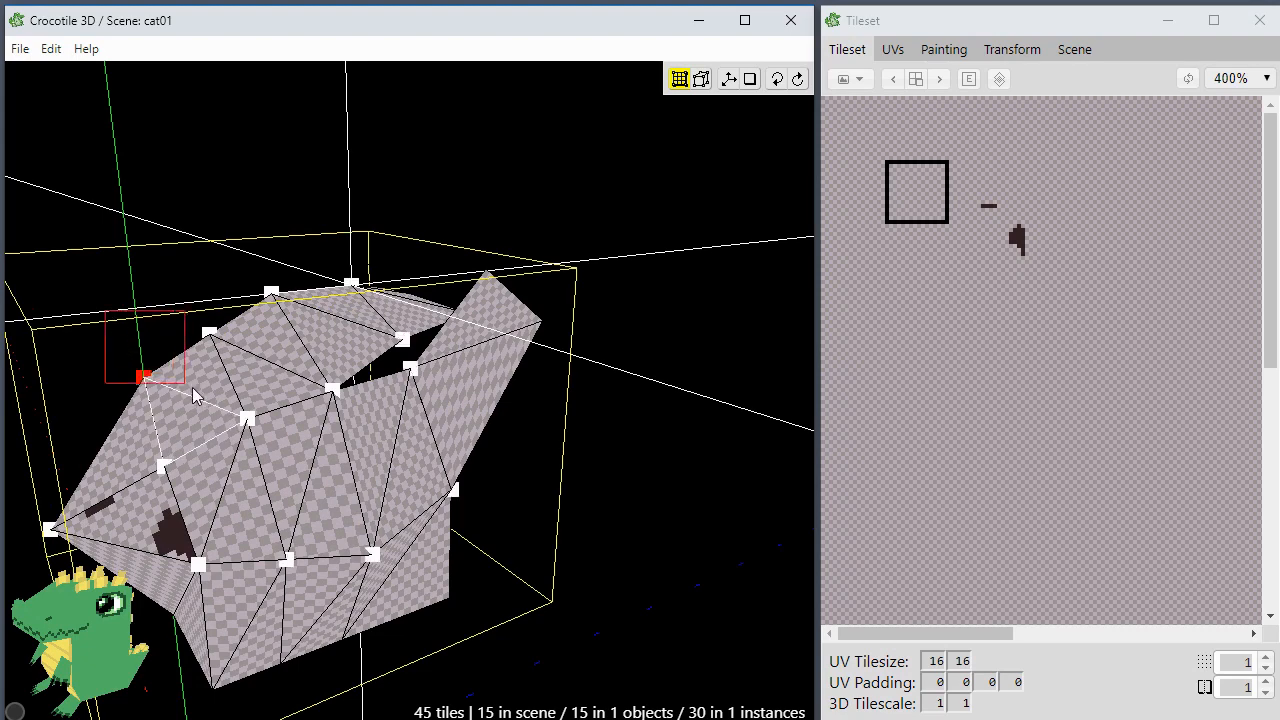
key("s")
key("s")
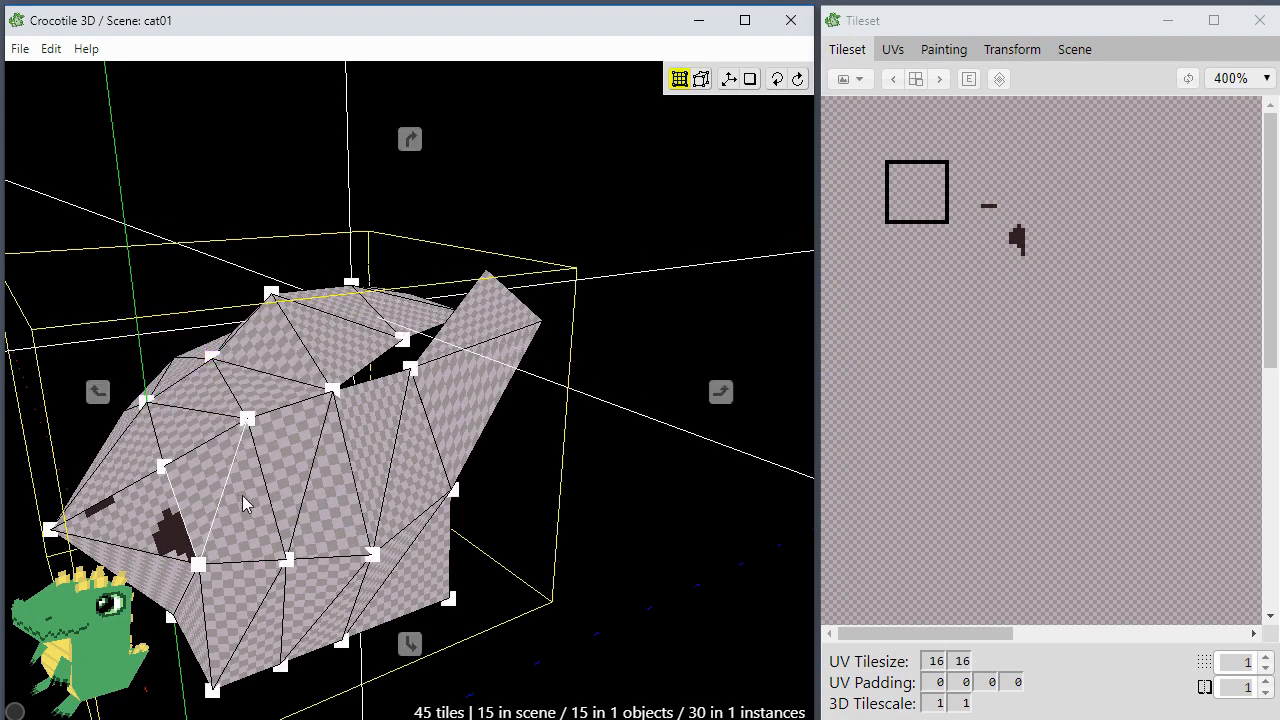
mouse_move(242, 495)
left_mouse_down()
mouse_move(330, 530)
mouse_move(252, 502)
left_mouse_up()
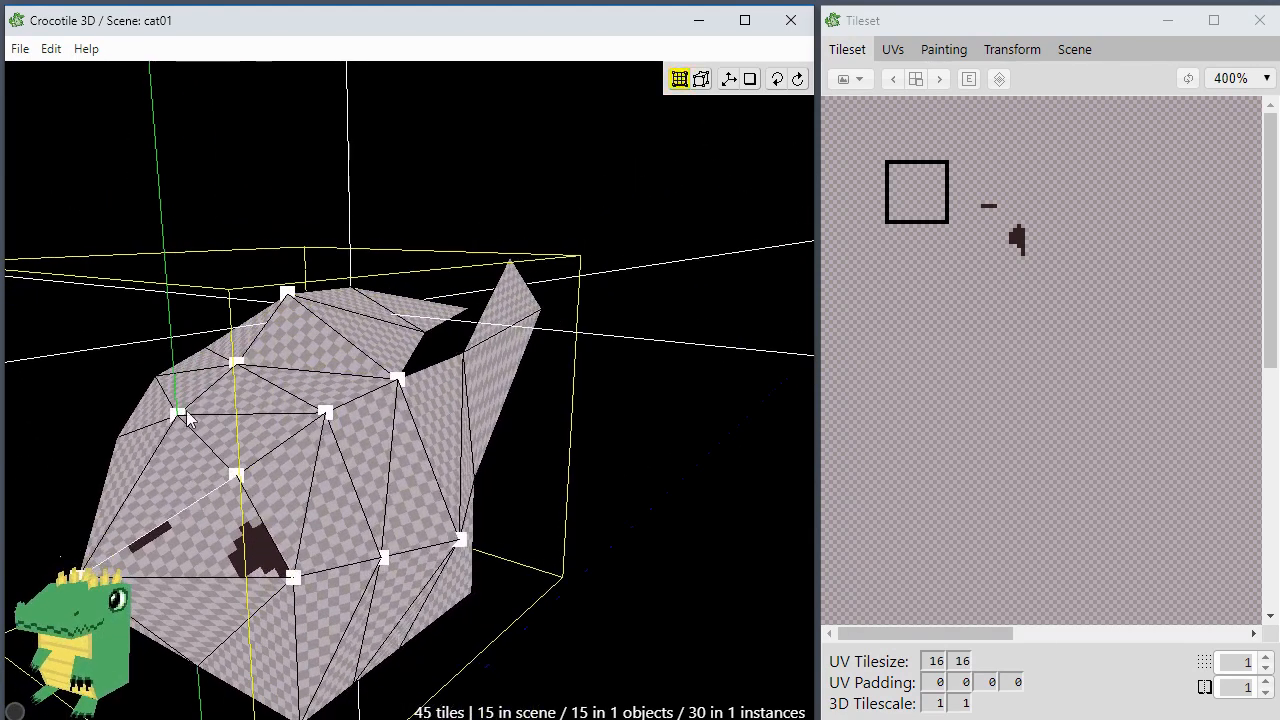
Step: Lower the foremost centre-line forehead vertex slightly above the bridge of the nose
middle_click_drag(239, 415, 295, 415)
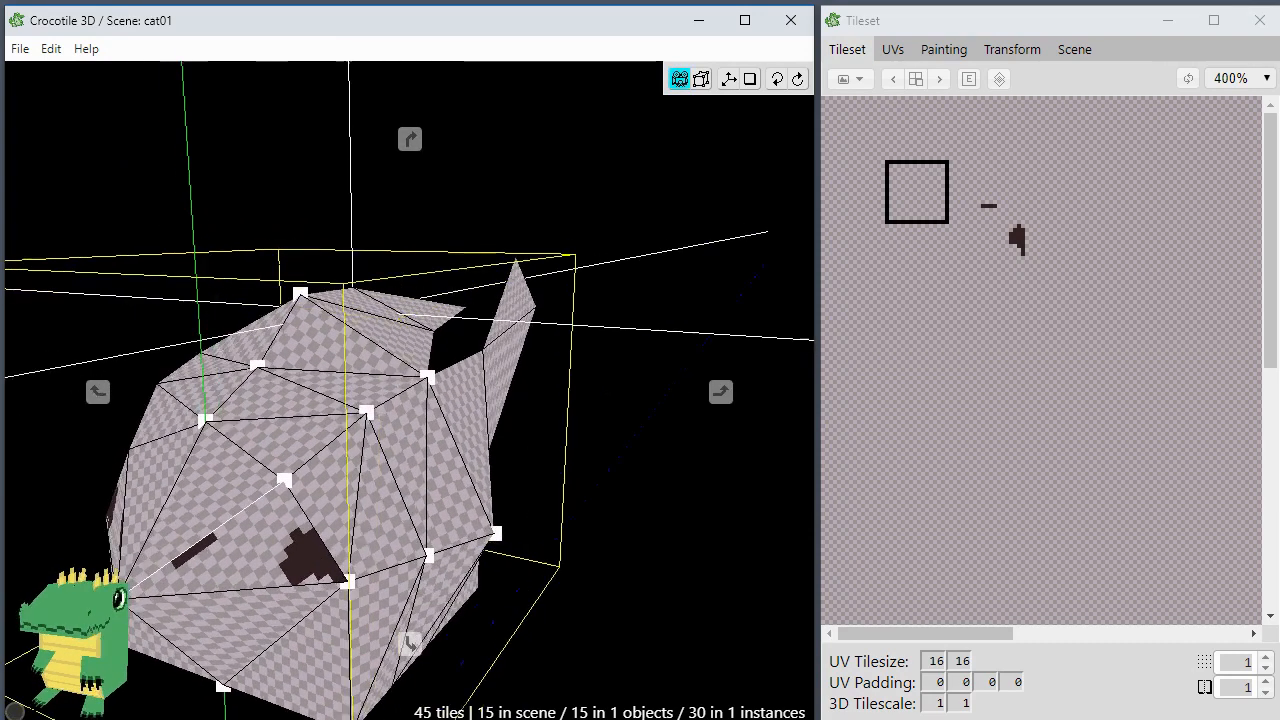
middle_click_drag(177, 420, 130, 390)
middle_click_drag(232, 472, 182, 452)
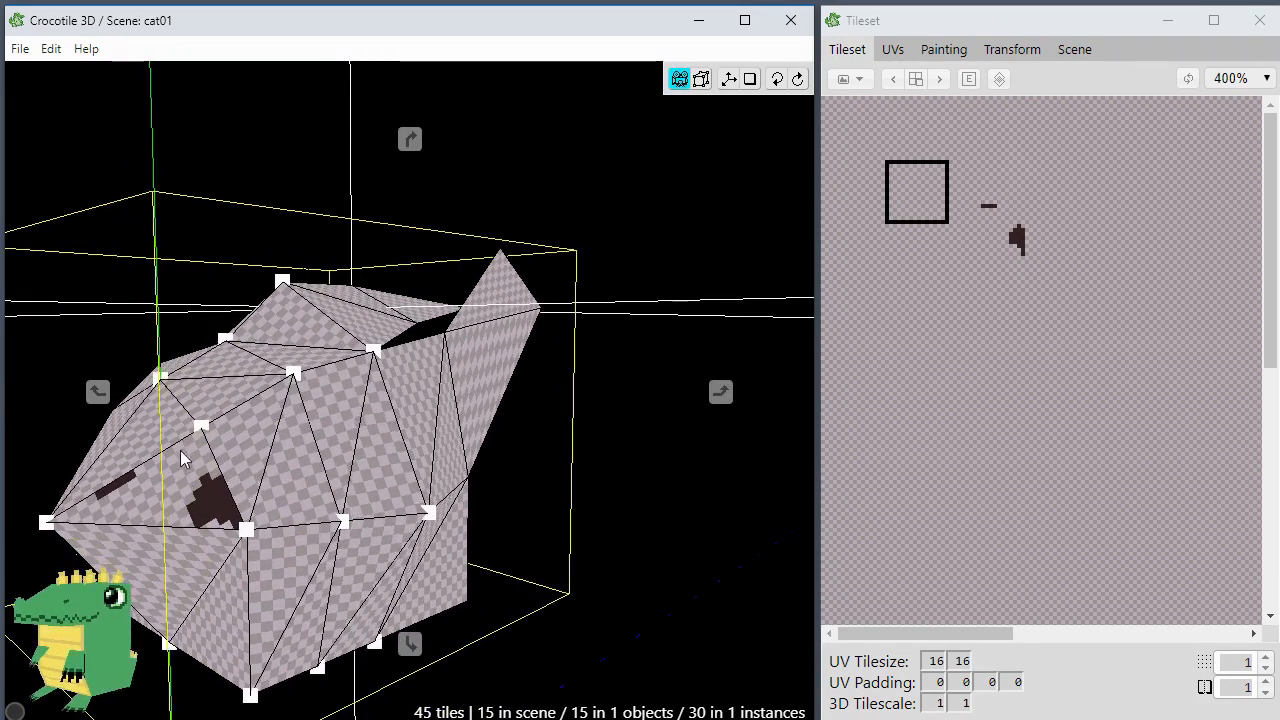
left_click_drag(157, 381, 207, 440)
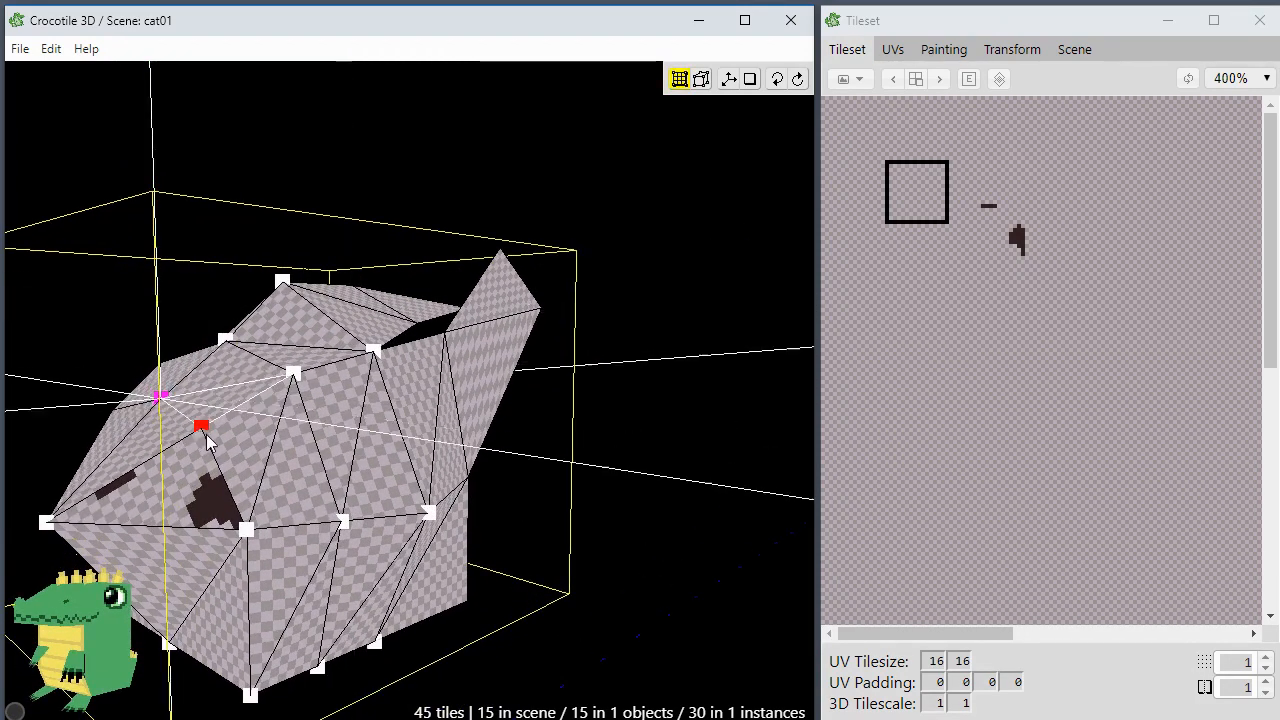
Step: Lower the side forehead vertex slightly and adjust the vertex above the eye from the front
left_click_drag(297, 373, 297, 395)
middle_click_drag(273, 466, 435, 450)
left_click_drag(462, 441, 469, 463)
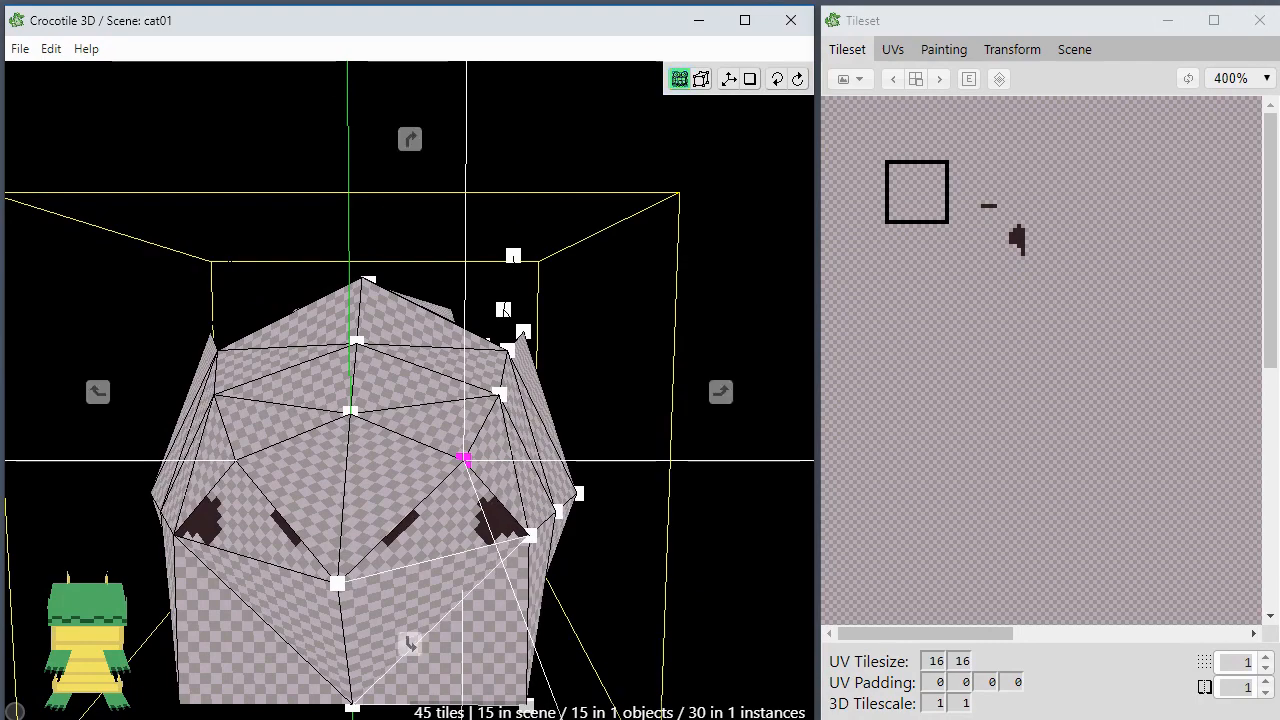
middle_click_drag(512, 550, 486, 571)
middle_click_drag(286, 415, 362, 420)
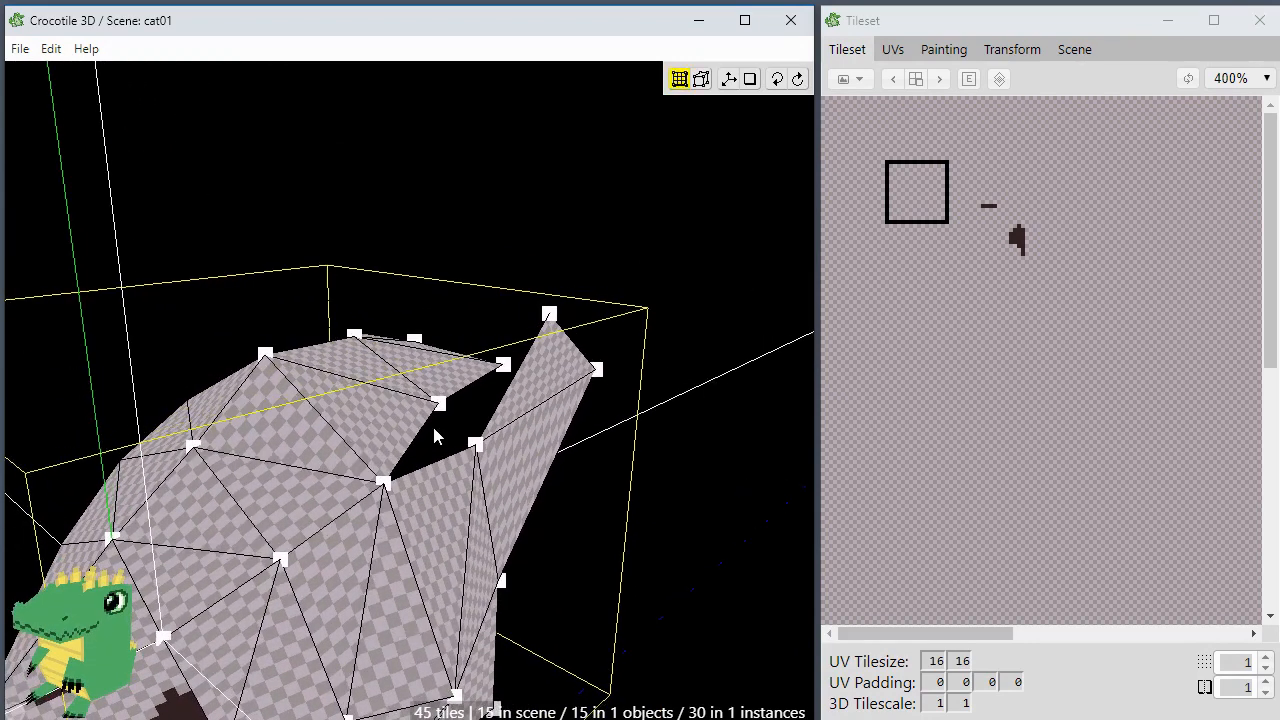
Step: Move the crown's outer vertex beside the ear gap inward and slightly up
left_click(437, 403)
middle_click_drag(437, 403, 380, 477)
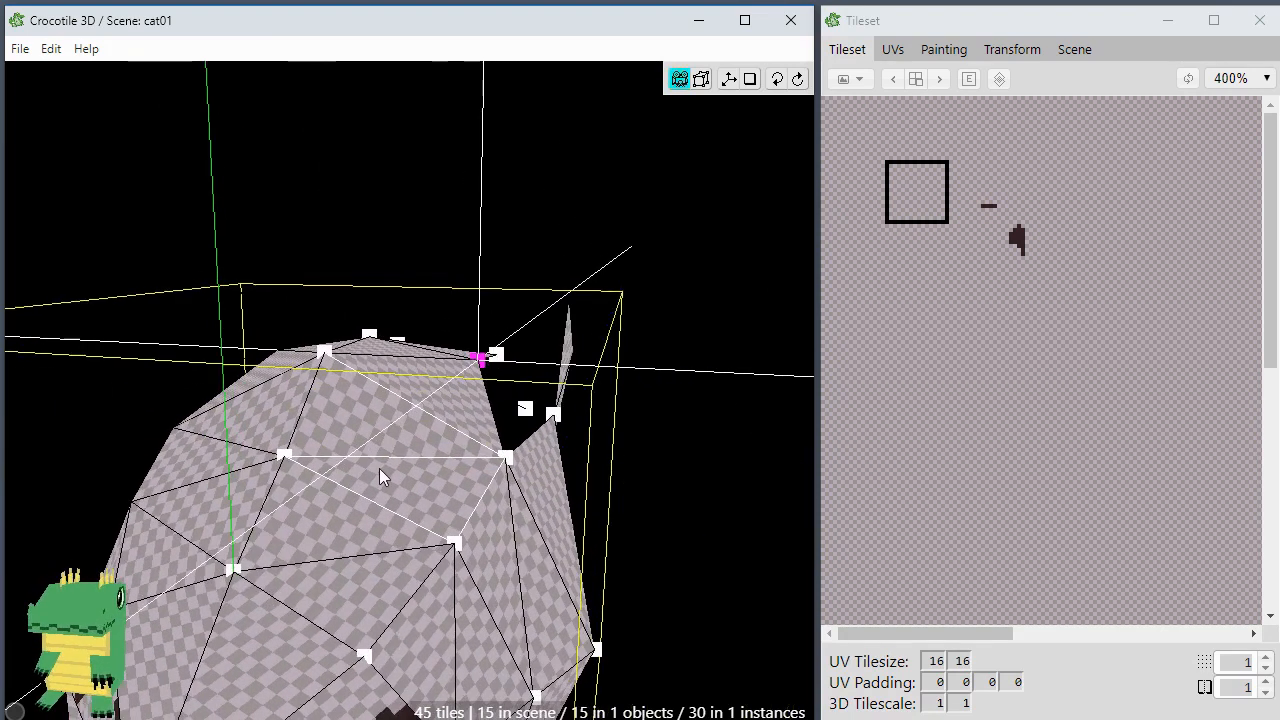
left_click(466, 370)
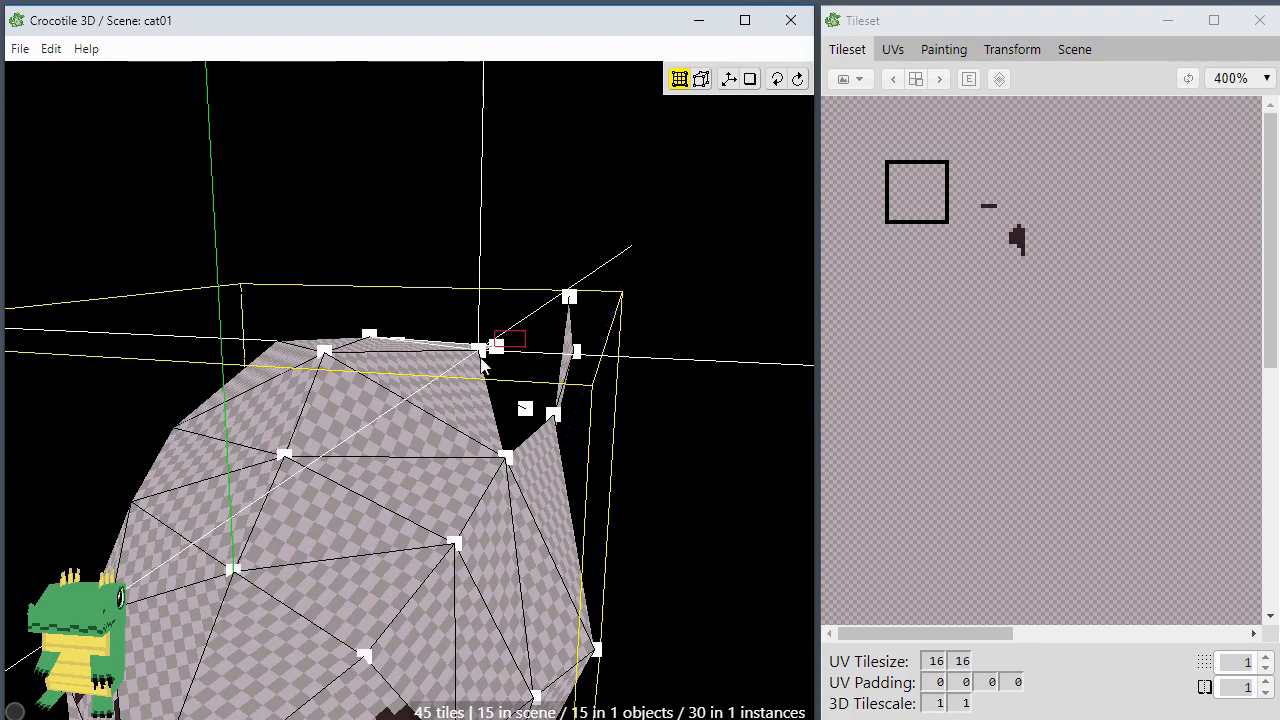
left_click(481, 362)
Step: Raise the two vertices at the back of the crown together to round the top of the head
middle_click_drag(408, 434, 396, 400)
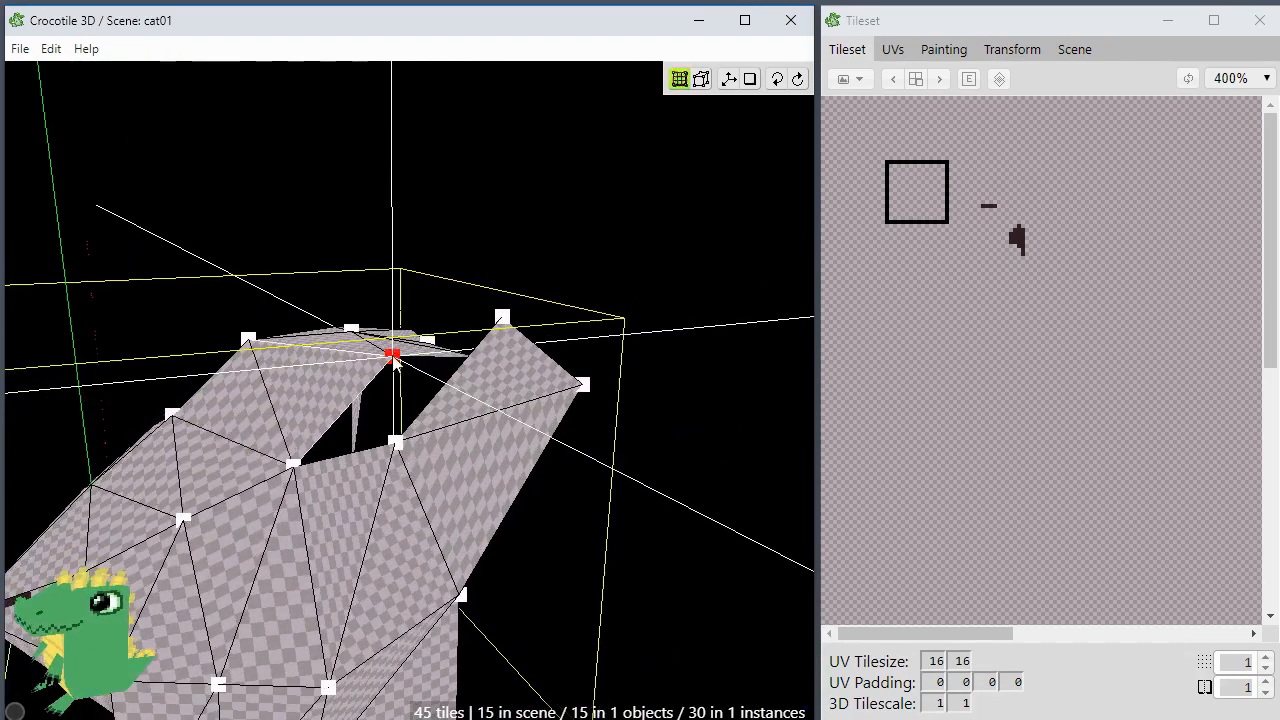
scroll(503, 320, "down", 3)
middle_click_drag(503, 320, 491, 280)
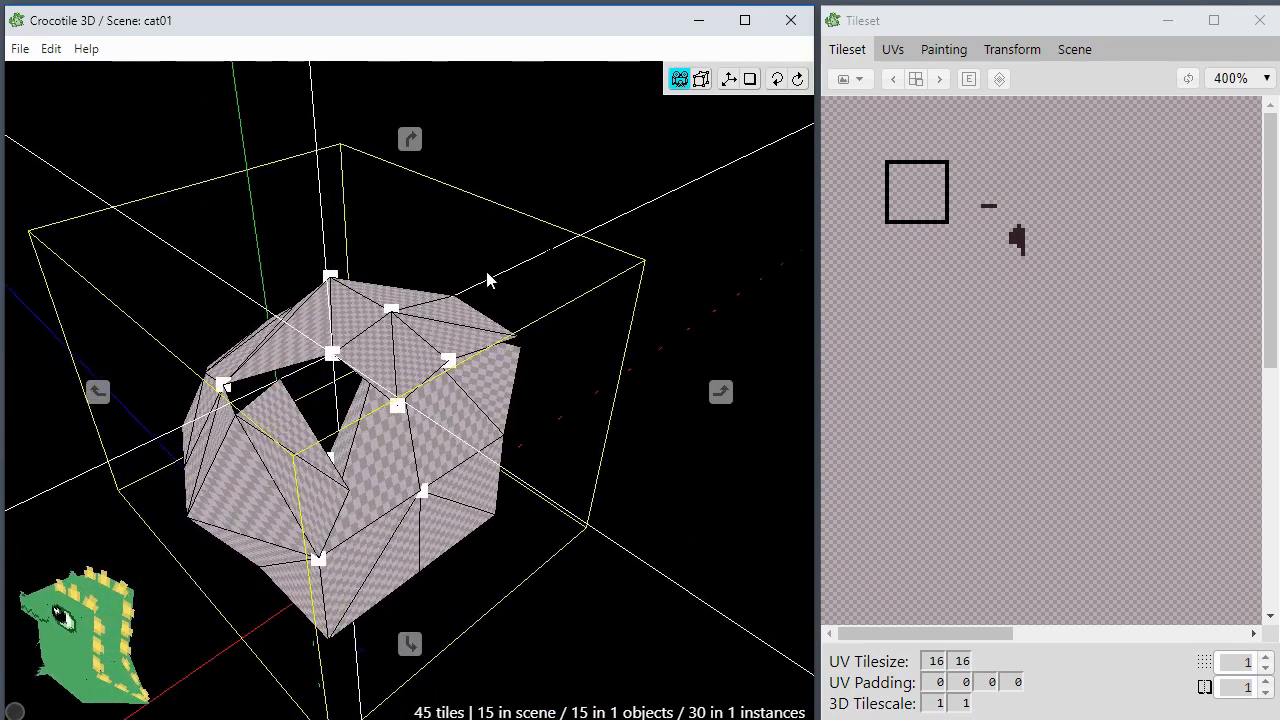
left_click(393, 310)
left_click(445, 364, "shift")
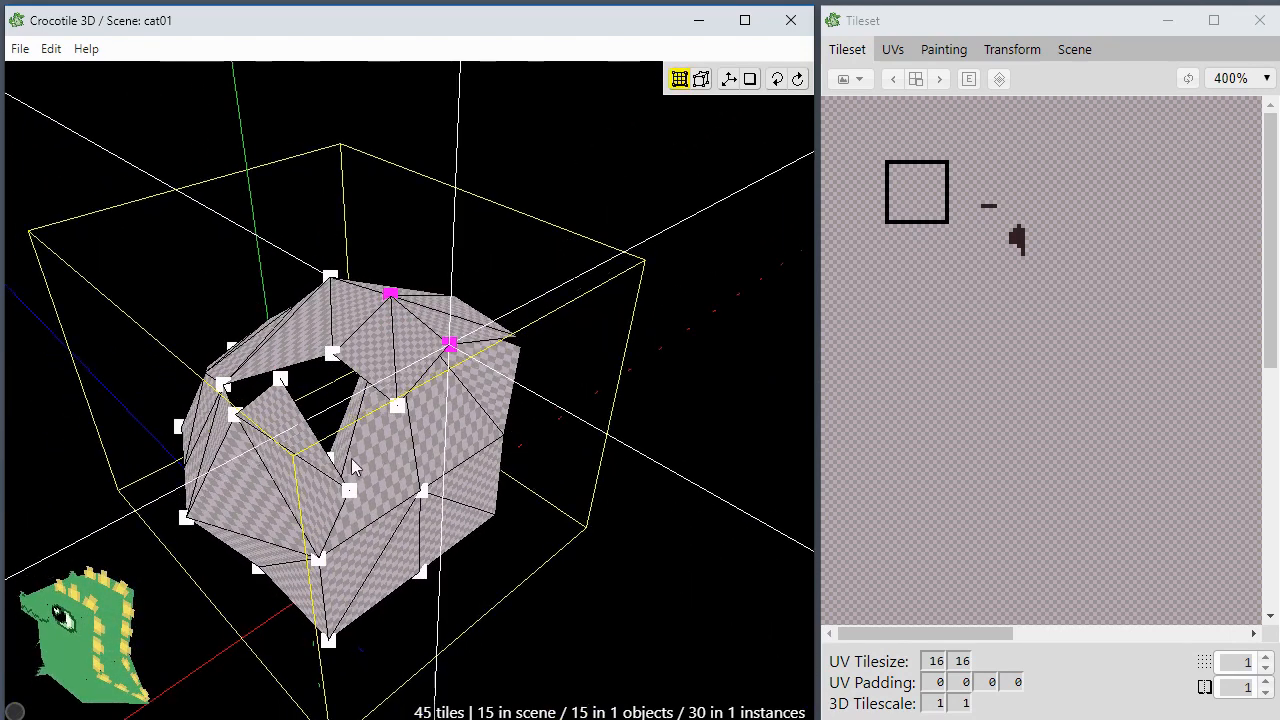
middle_click_drag(351, 458, 545, 432)
left_click(331, 453)
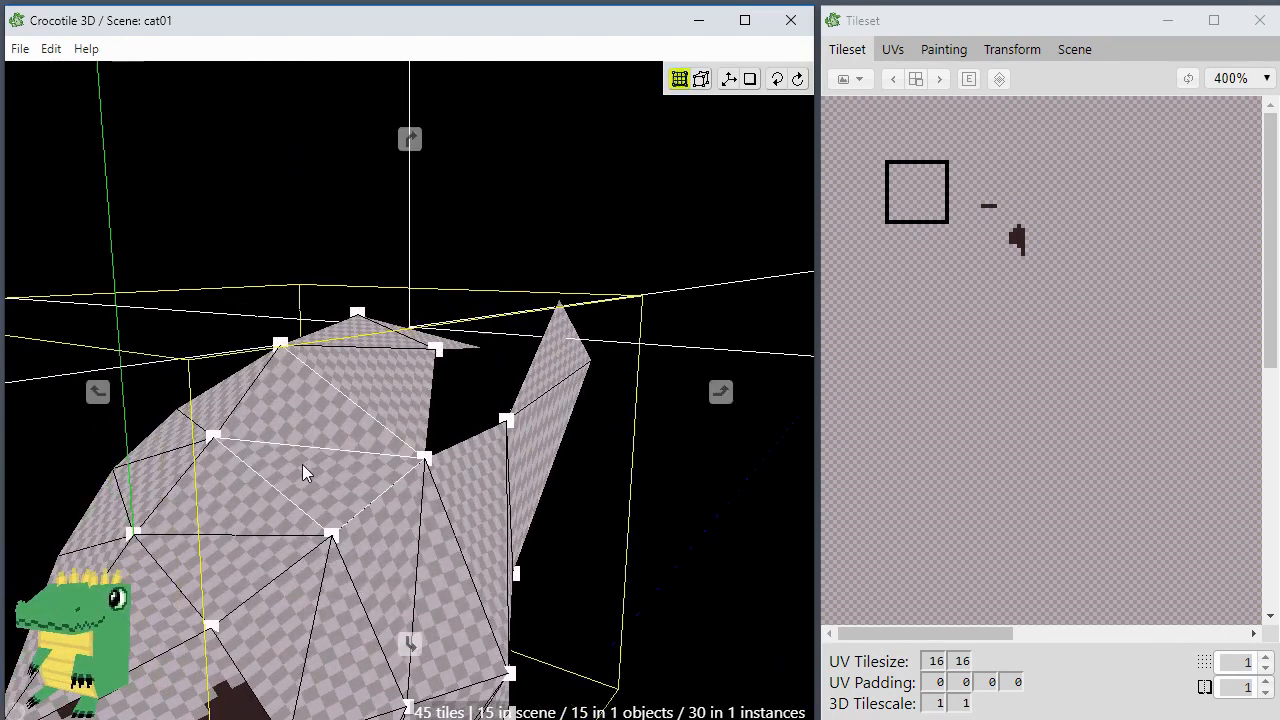
middle_click_drag(302, 464, 510, 390)
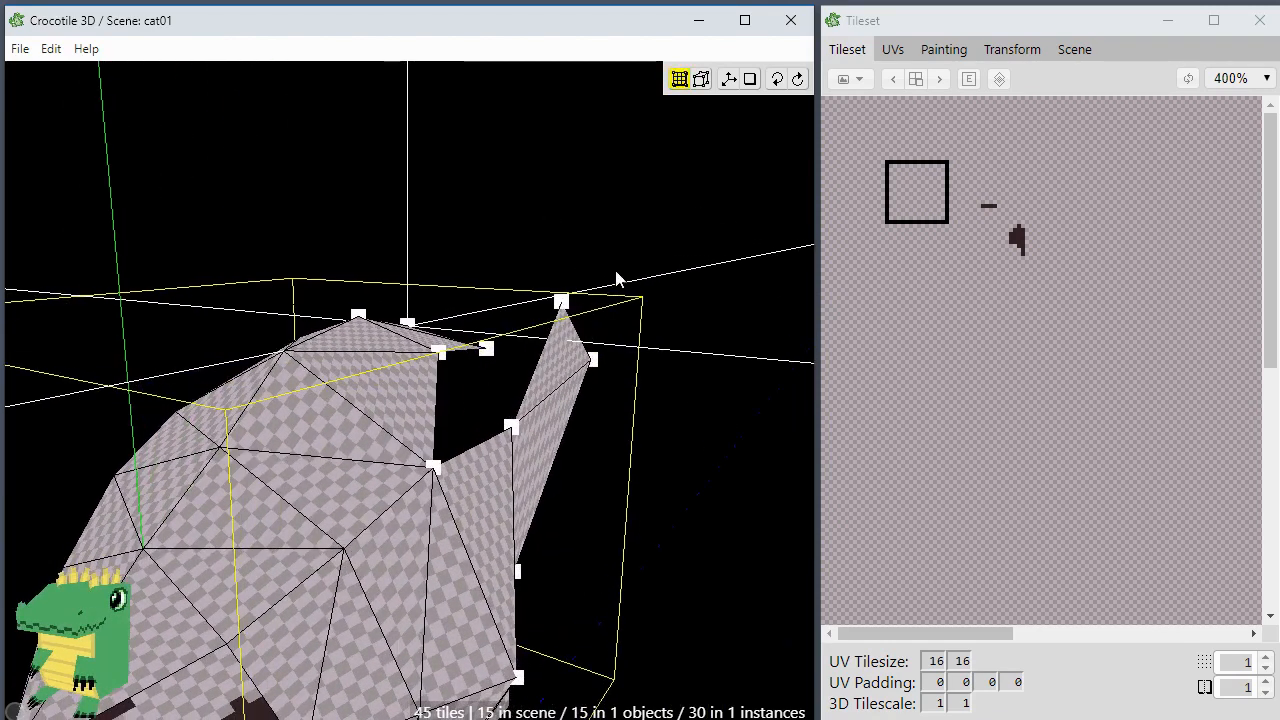
Step: Select the ear's upper vertices together and move them outward from the head
left_click_drag(680, 273, 481, 512)
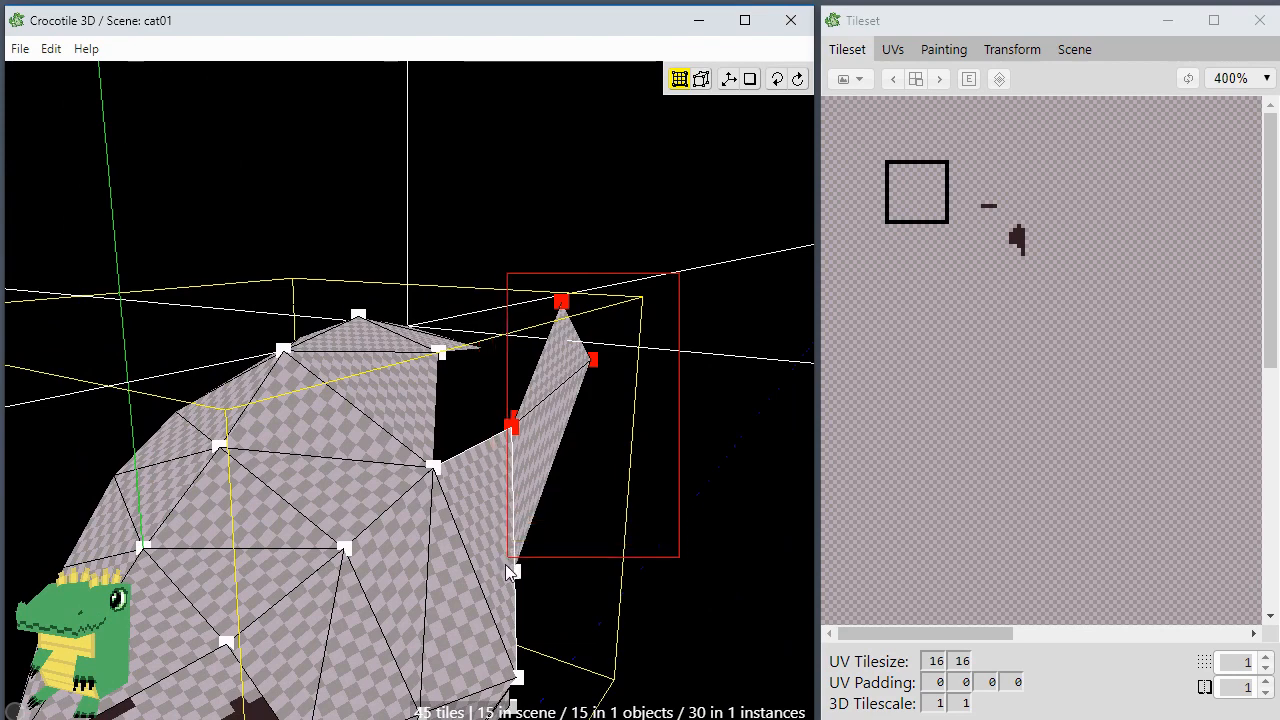
left_click_drag(506, 565, 504, 585)
key("Right")
key("Right")
key("Right")
key("Right")
middle_click_drag(473, 594, 529, 540)
middle_click_drag(586, 571, 660, 588)
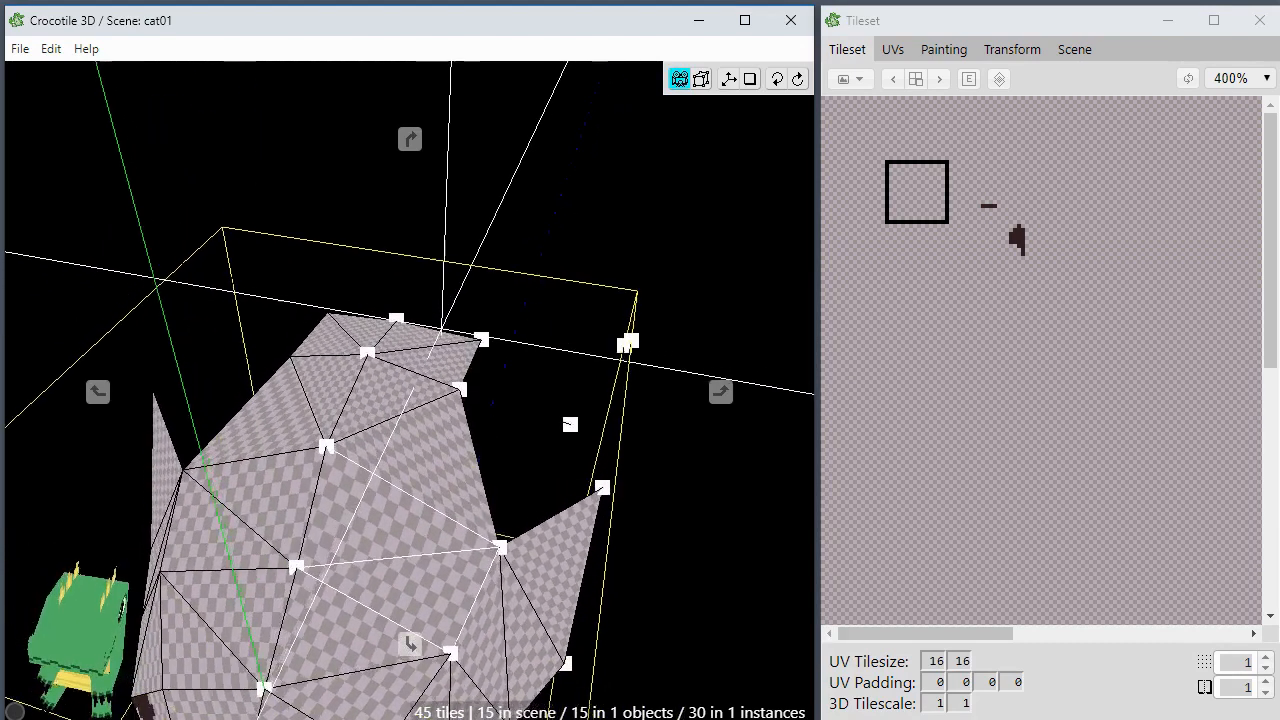
key("z")
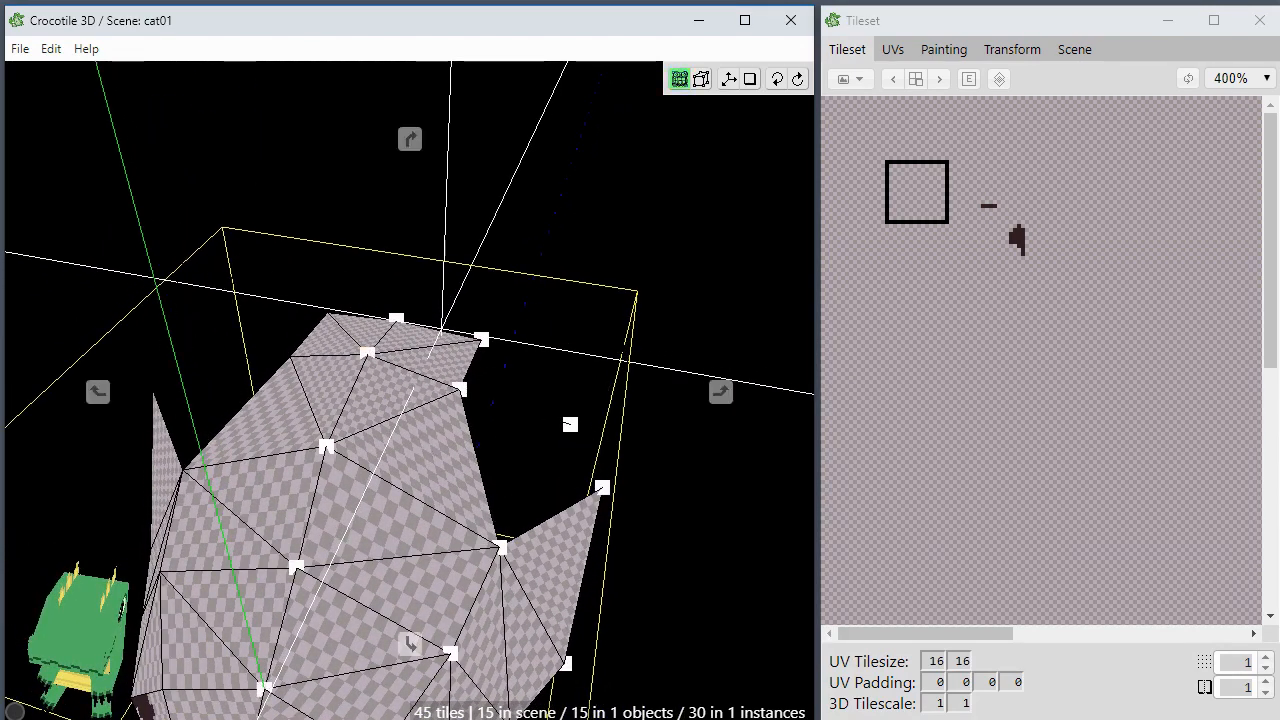
Step: Move the ear's four upper vertices further outward and slightly down, then deselect them
middle_click_drag(450, 530, 402, 460)
middle_click_drag(483, 505, 530, 477)
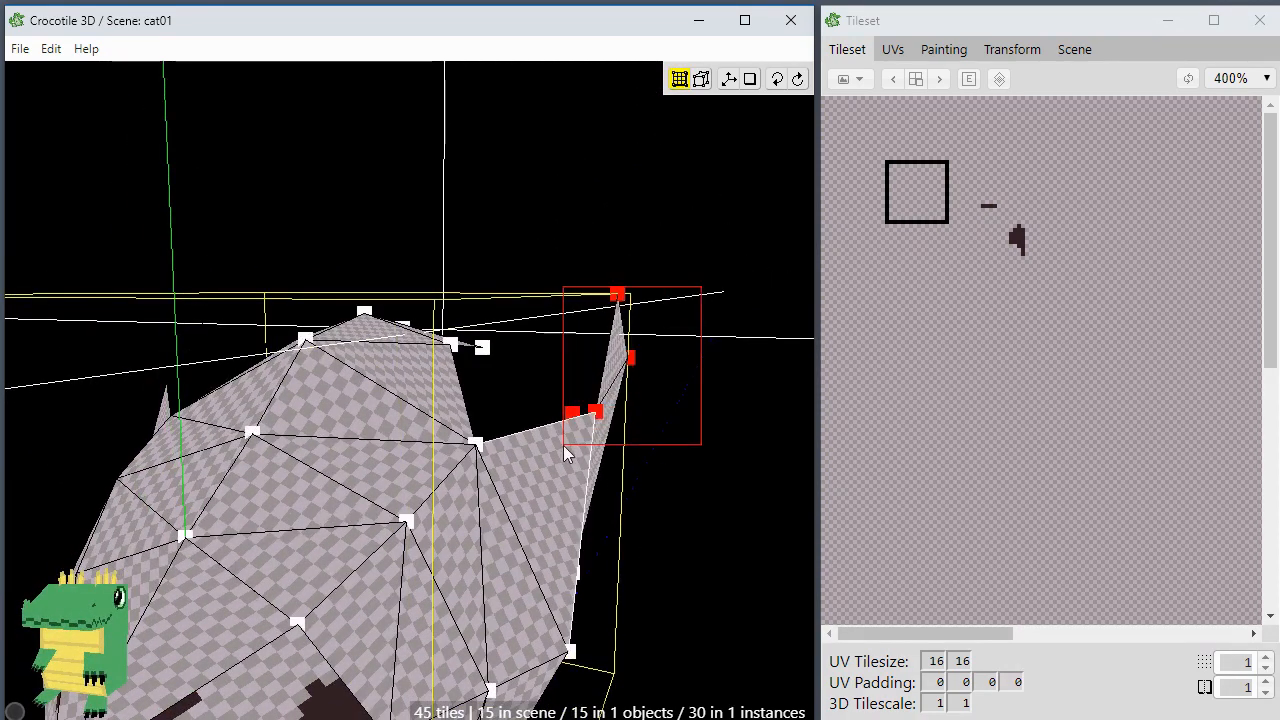
left_click_drag(563, 445, 556, 450)
key("d")
key("d")
key("d")
key("d")
key("s")
key("s")
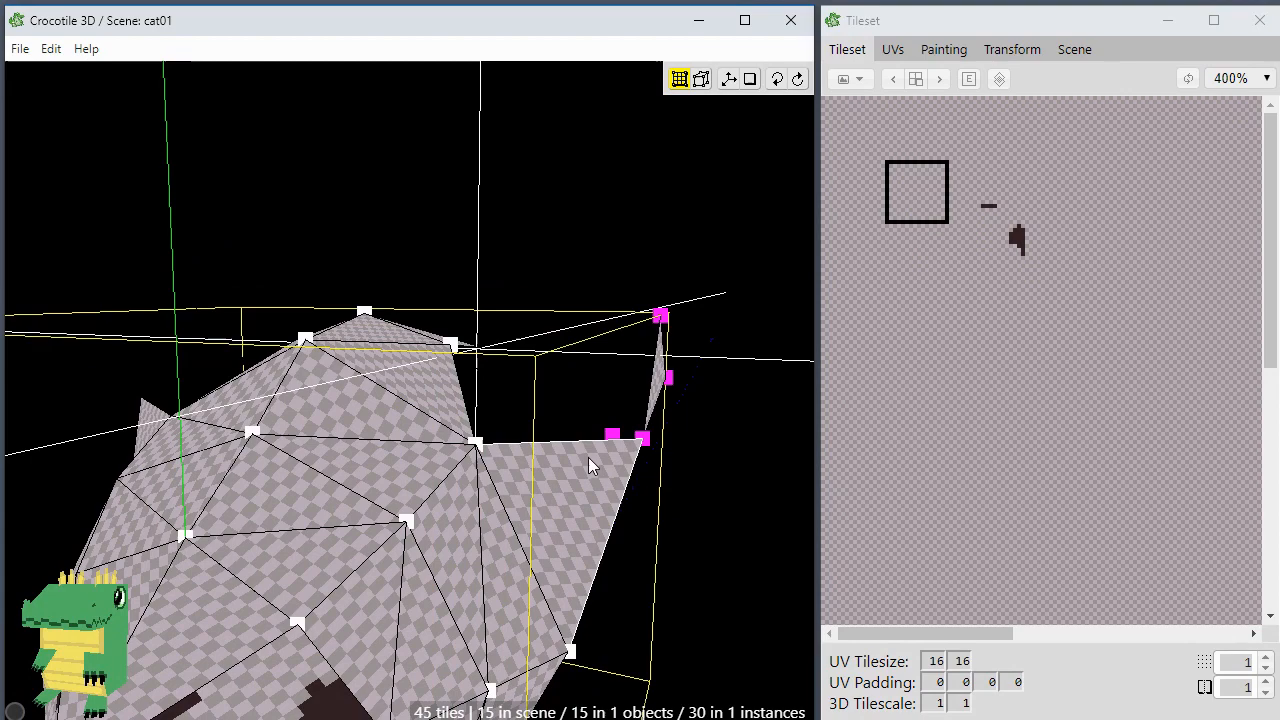
left_click(602, 541)
Step: Lower the centre-line vertex at the back edge of the crown and shift it slightly backward
middle_click_drag(602, 541, 350, 500)
scroll(586, 599, "down", 5)
left_click(586, 599)
scroll(508, 510, "up", 3)
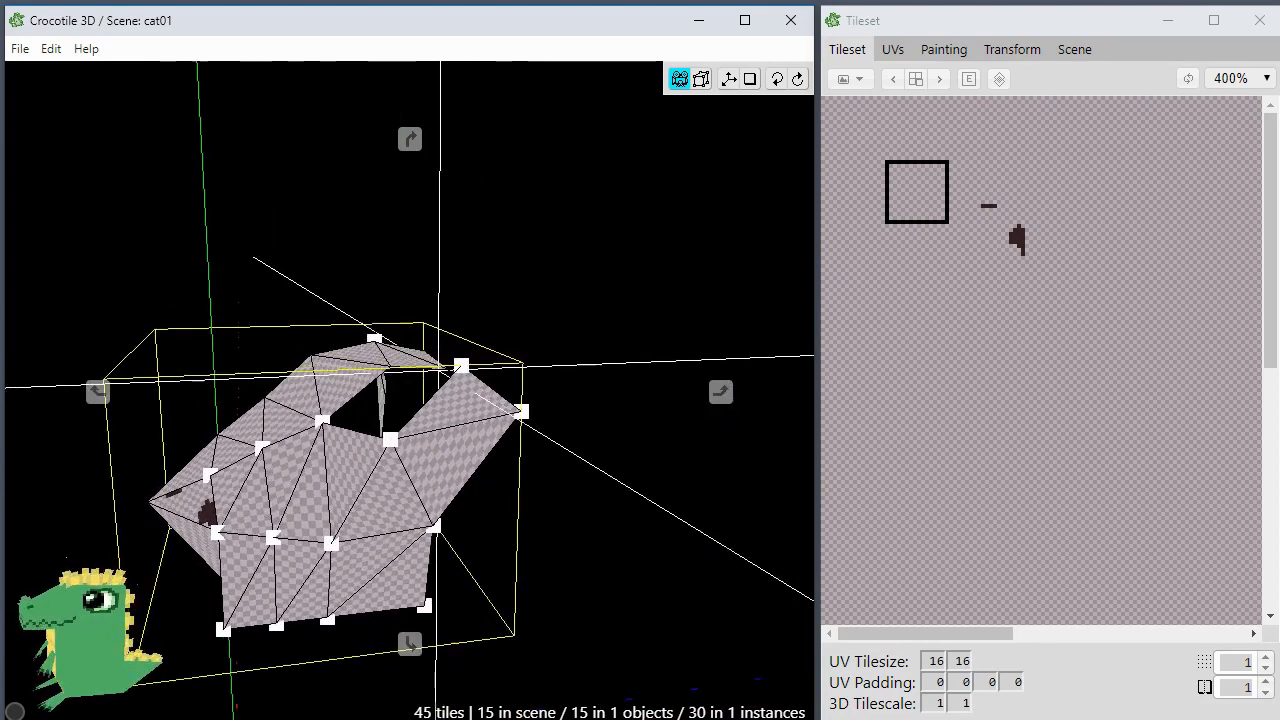
scroll(503, 558, "up", 2)
middle_click_drag(520, 550, 477, 583)
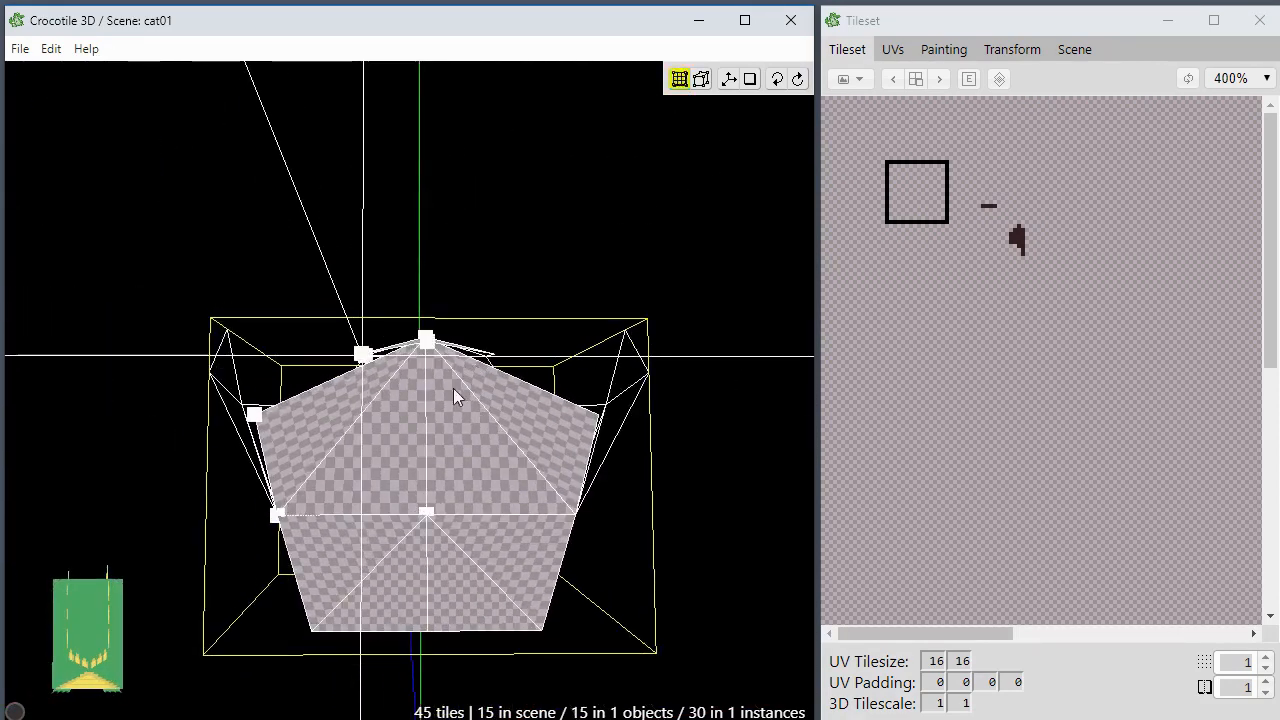
scroll(414, 416, "up", 3)
middle_click_drag(414, 416, 420, 363)
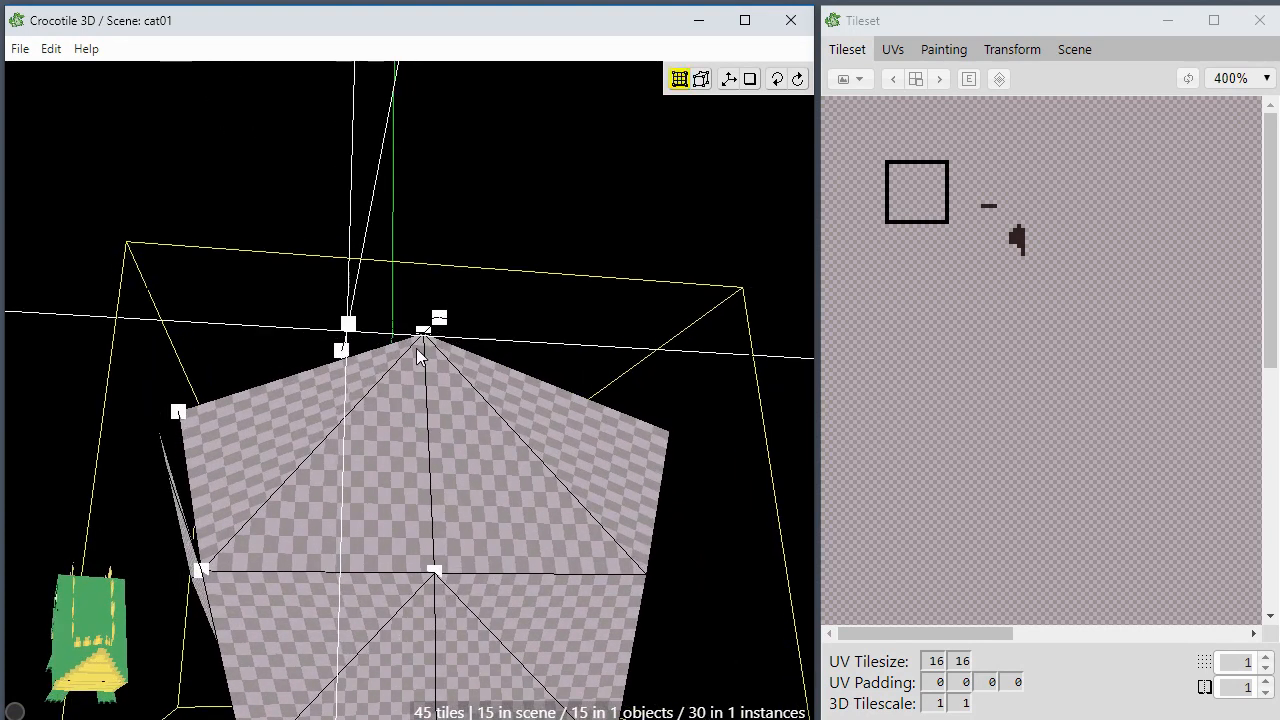
left_click(418, 345)
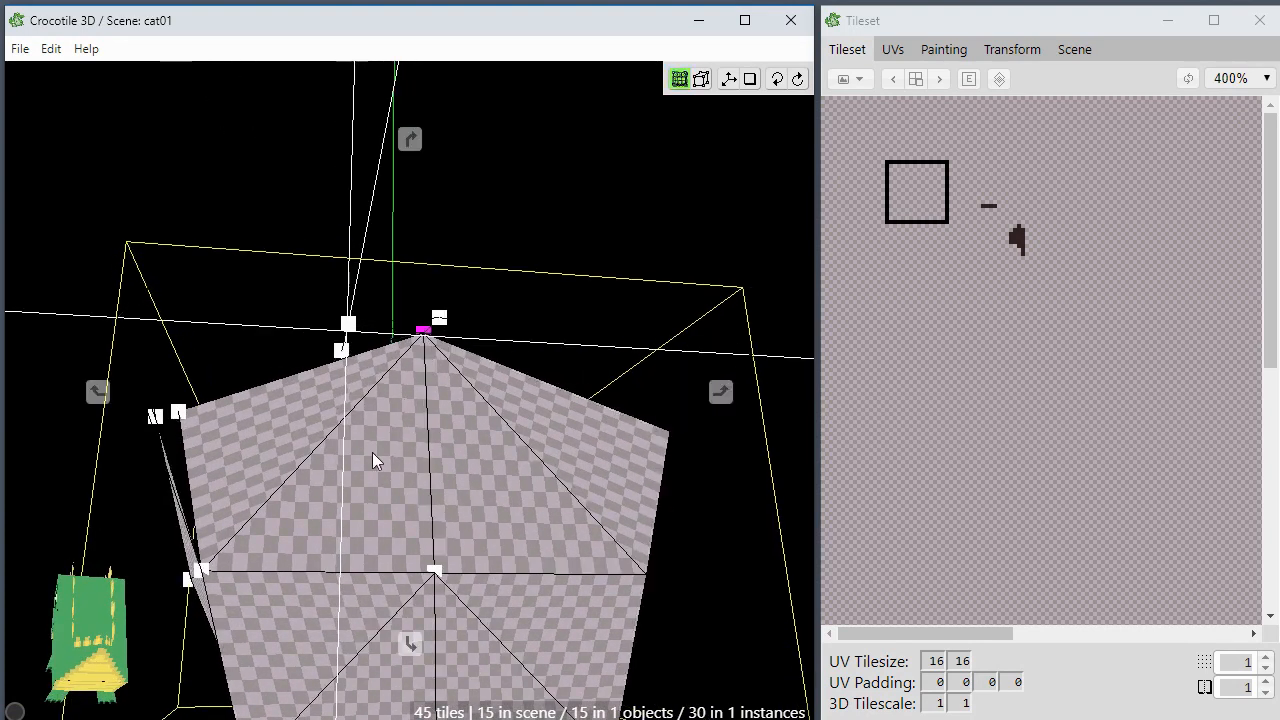
right_click_drag(347, 478, 356, 518)
key("f")
key("f")
key("f")
key("f")
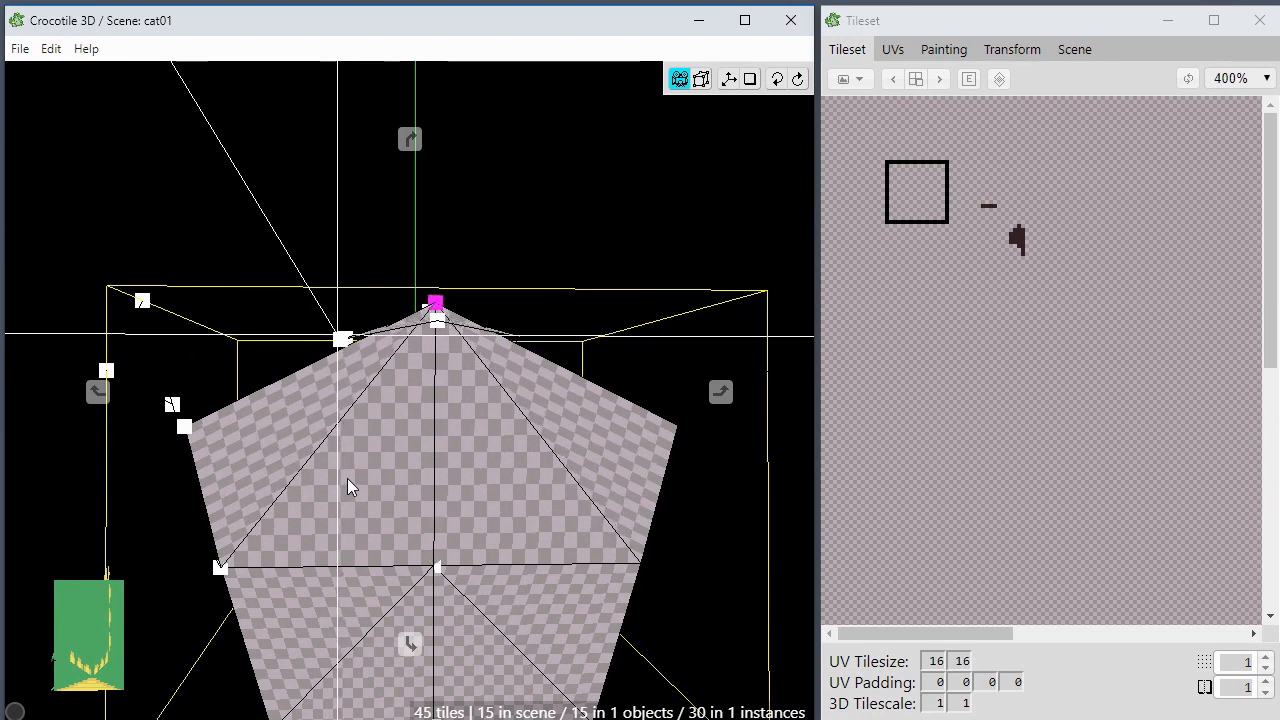
key("f")
key("f")
key("s")
key("s")
key("s")
right_click_drag(357, 471, 326, 481)
key("w")
key("r")
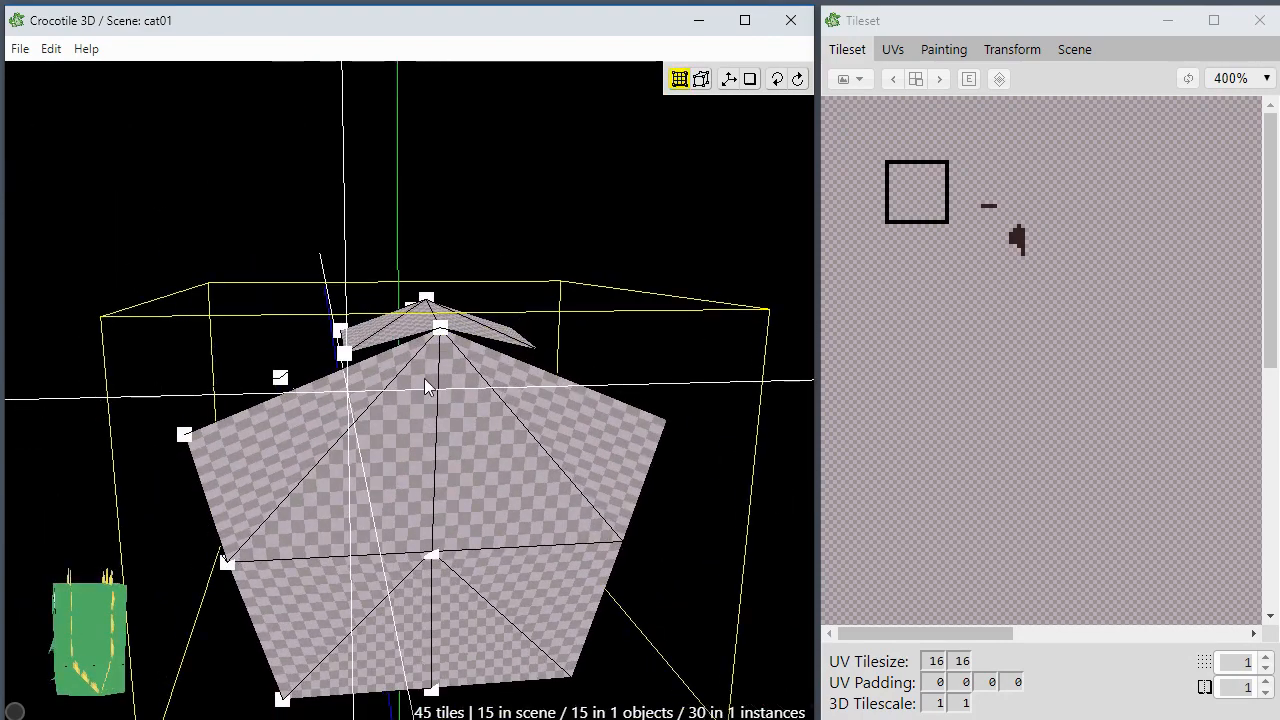
Step: Select the tall tile pair on the back of the head beside the ear gap and cut it horizontally across the middle
right_click_drag(419, 380, 395, 420)
middle_click_drag(400, 480, 136, 445)
left_click_drag(181, 438, 359, 351)
mouse_move(326, 418)
middle_mouse_down()
mouse_move(390, 500)
mouse_move(326, 418)
middle_mouse_up()
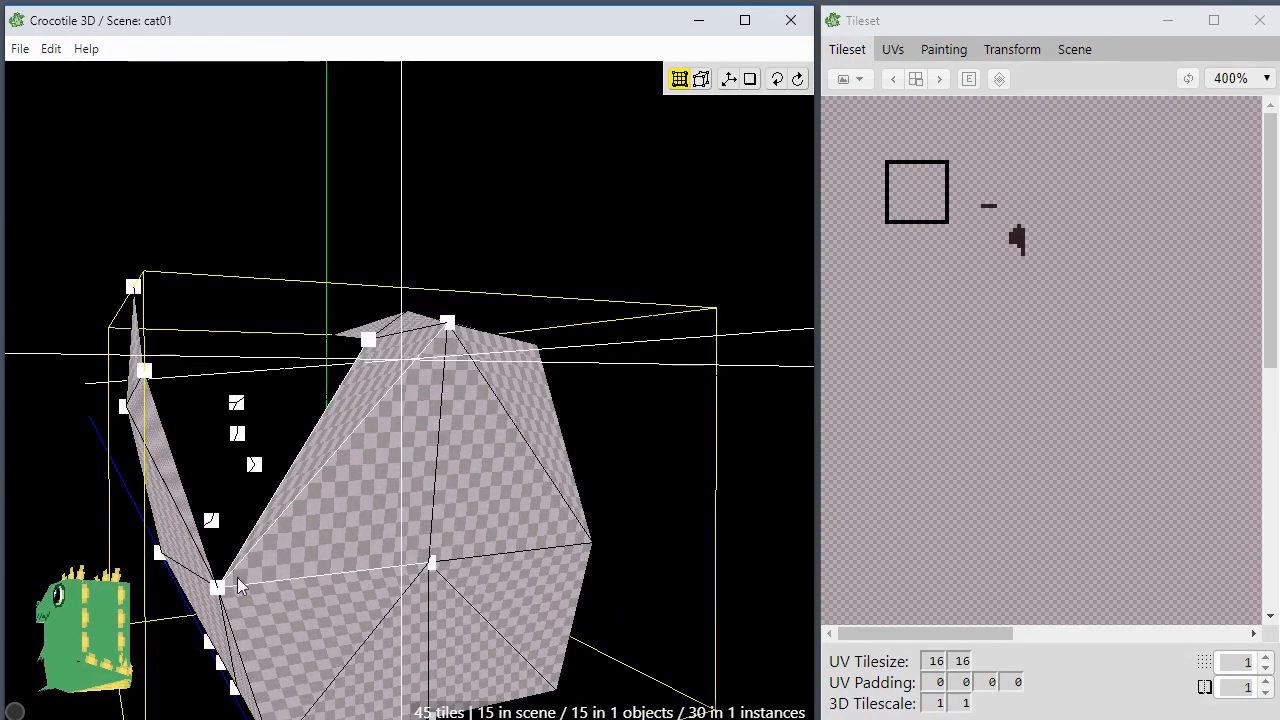
middle_click_drag(387, 397, 436, 358)
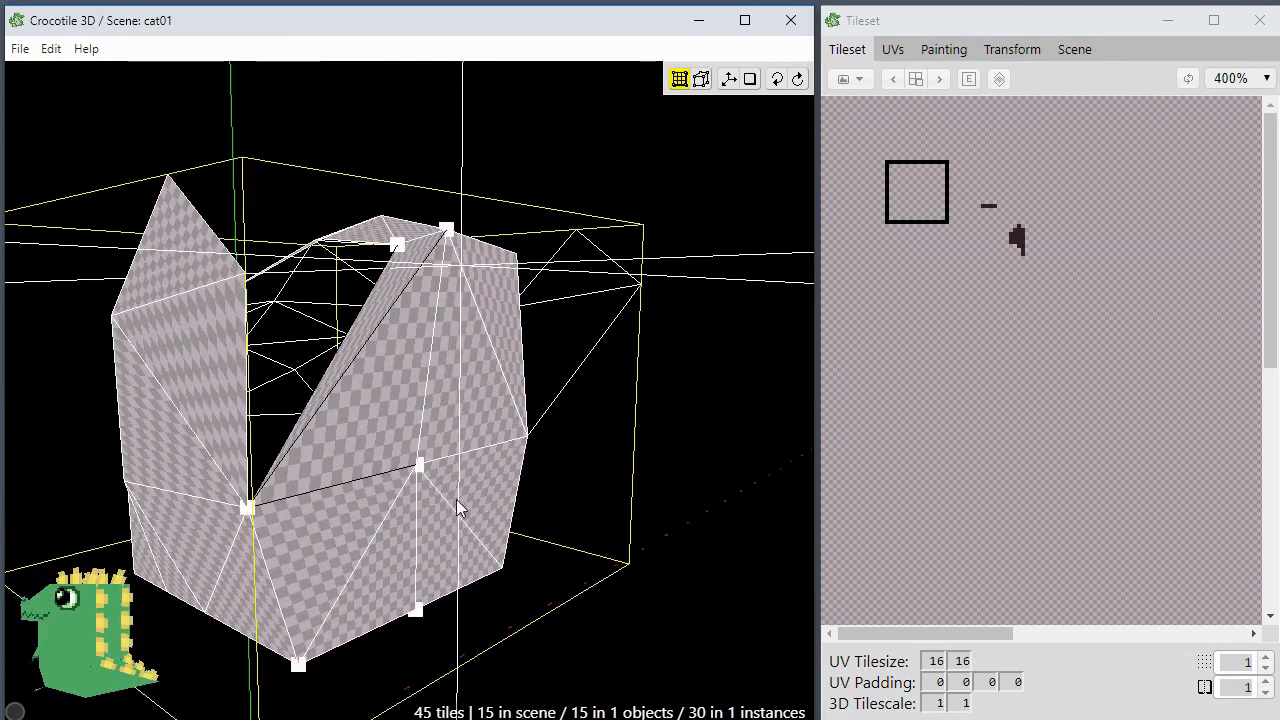
left_click(336, 417)
mouse_move(333, 539)
middle_mouse_down()
mouse_move(260, 530)
mouse_move(490, 540)
mouse_move(333, 530)
middle_mouse_up()
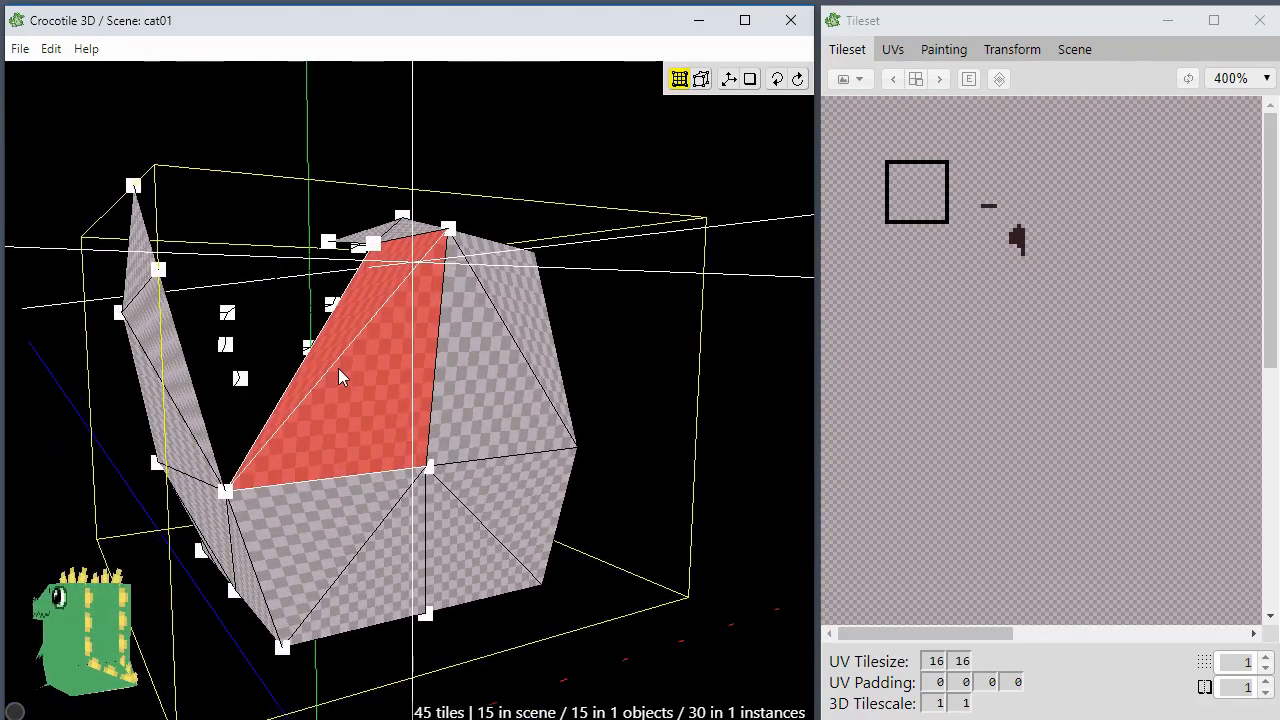
key("k")
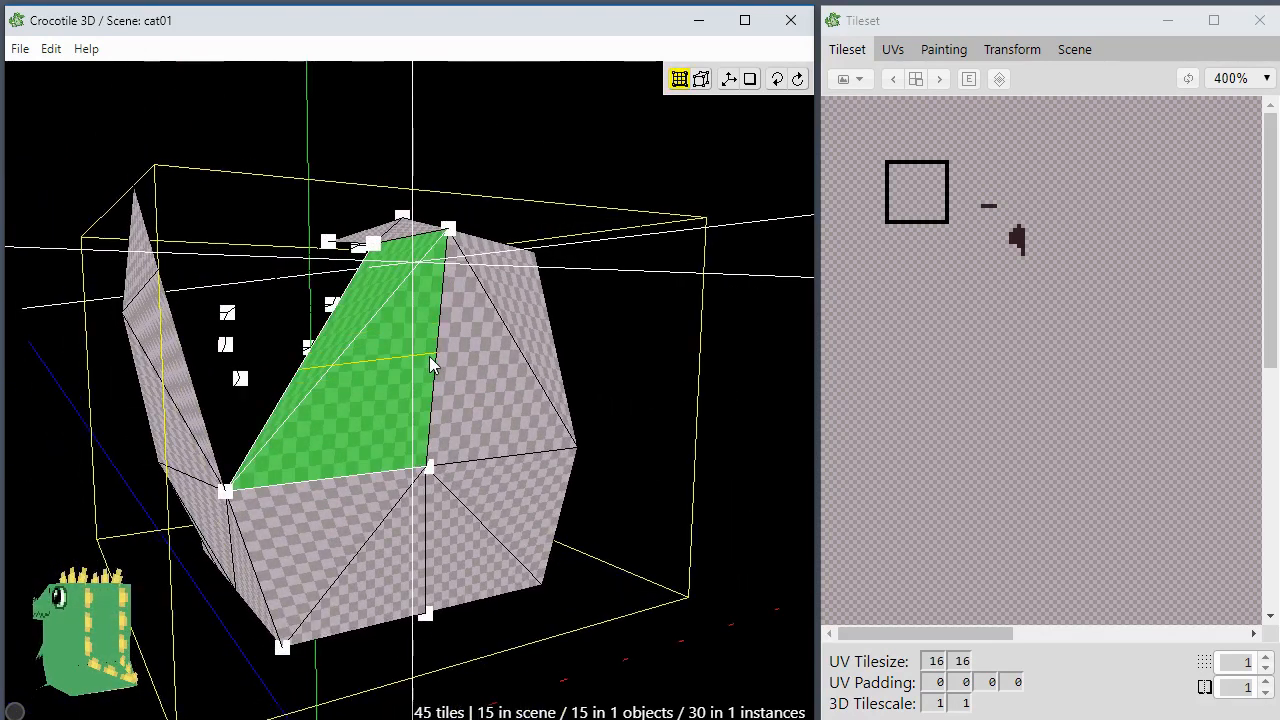
left_click(432, 364)
key("Escape")
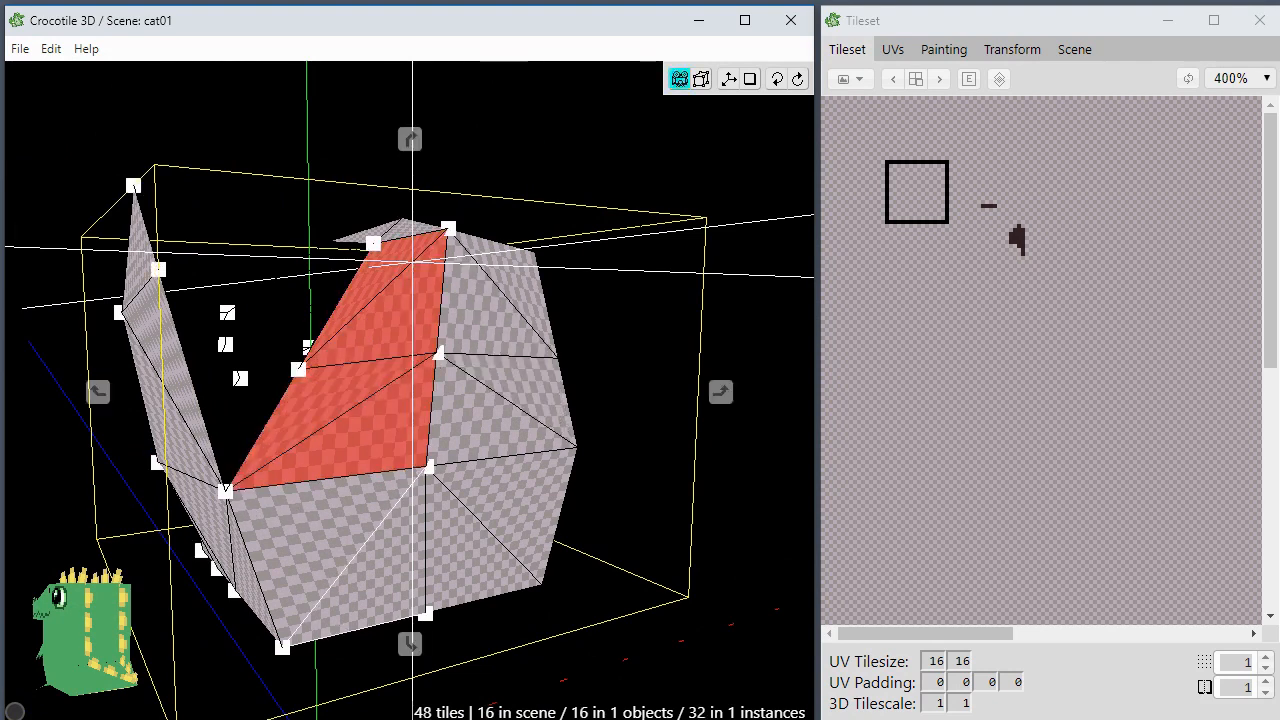
middle_click_drag(248, 500, 313, 491)
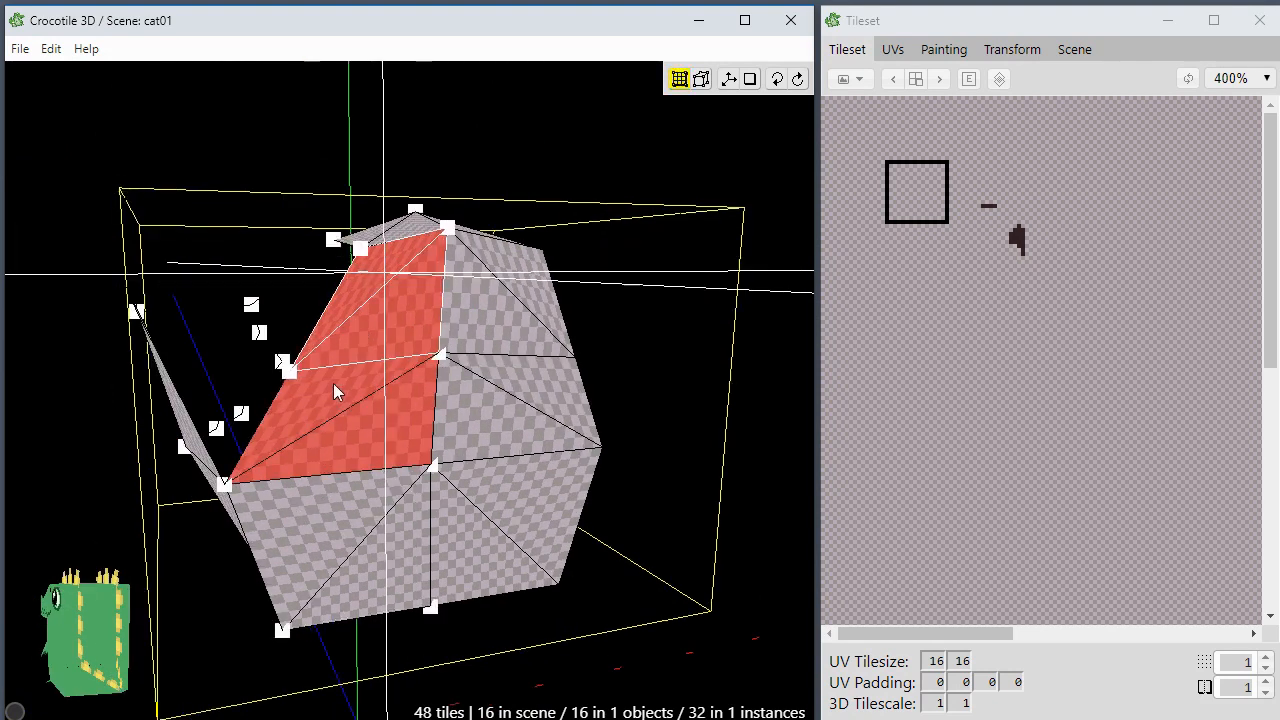
key("k")
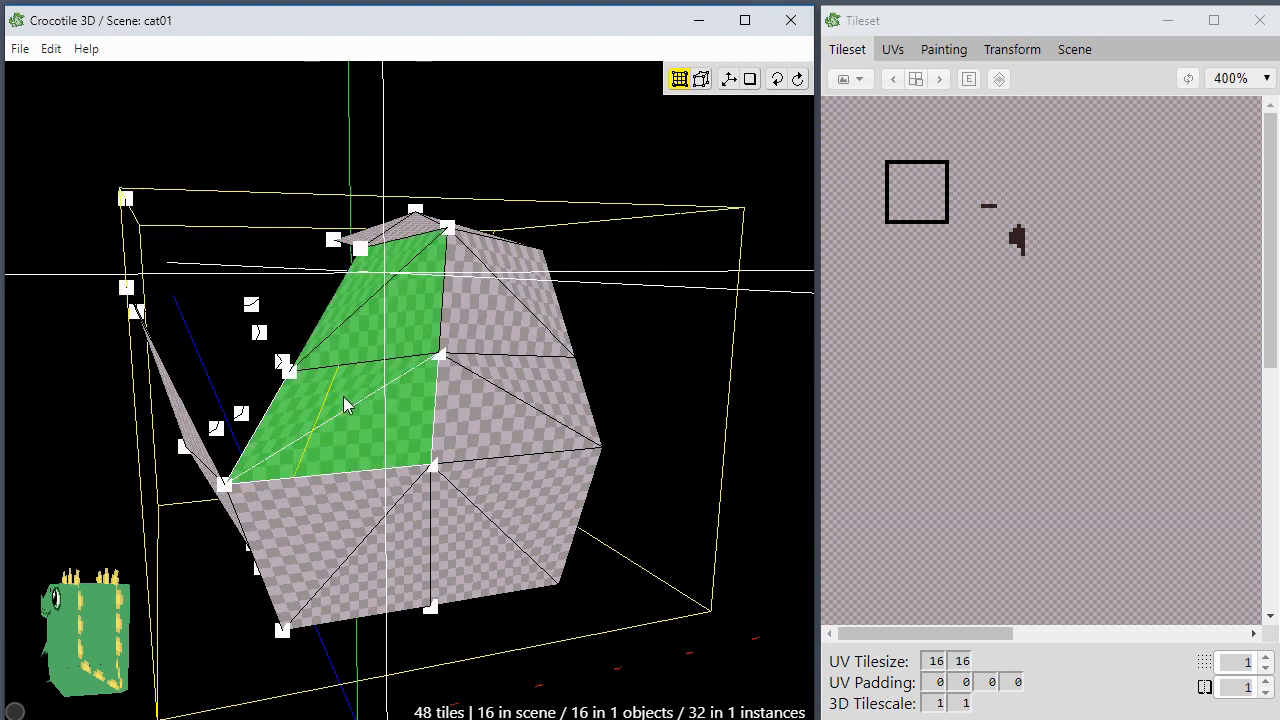
scroll(345, 399, "up", 1)
key("Escape")
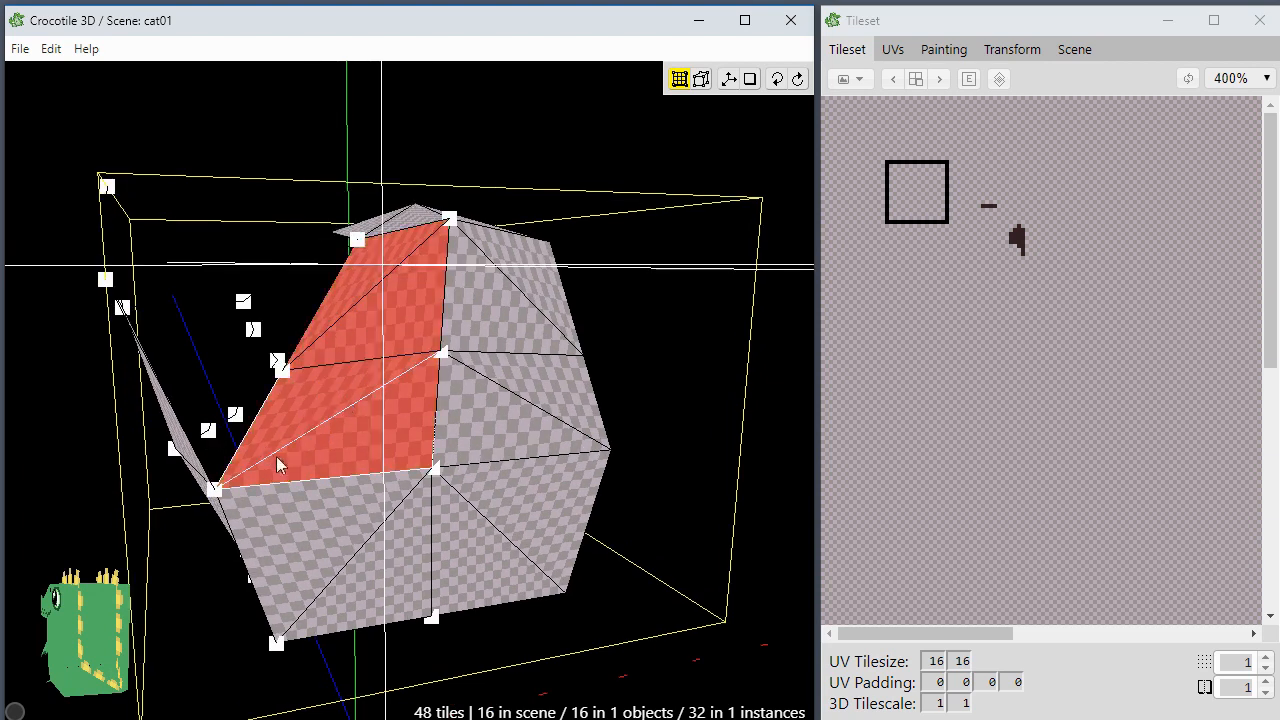
Step: Move the two vertices on the new horizontal cut backward together to round the back of the head
middle_click_drag(200, 486, 284, 504)
key("Escape")
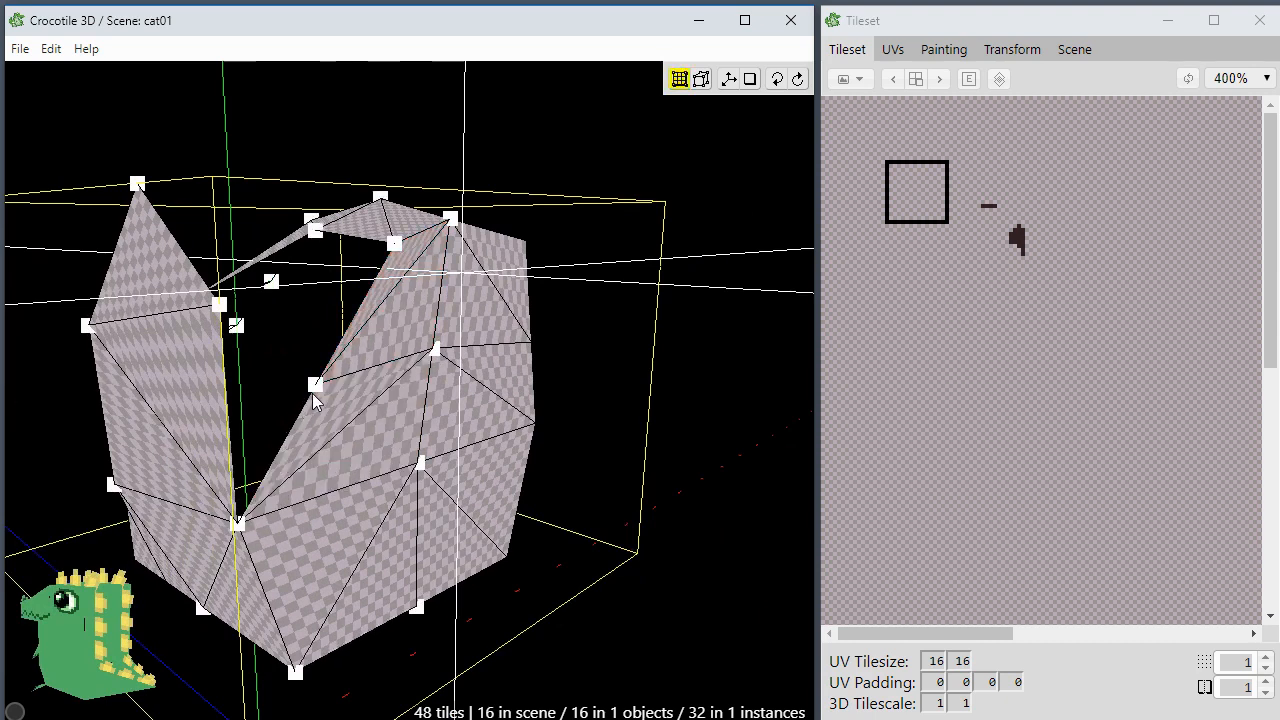
middle_click_drag(320, 390, 362, 427)
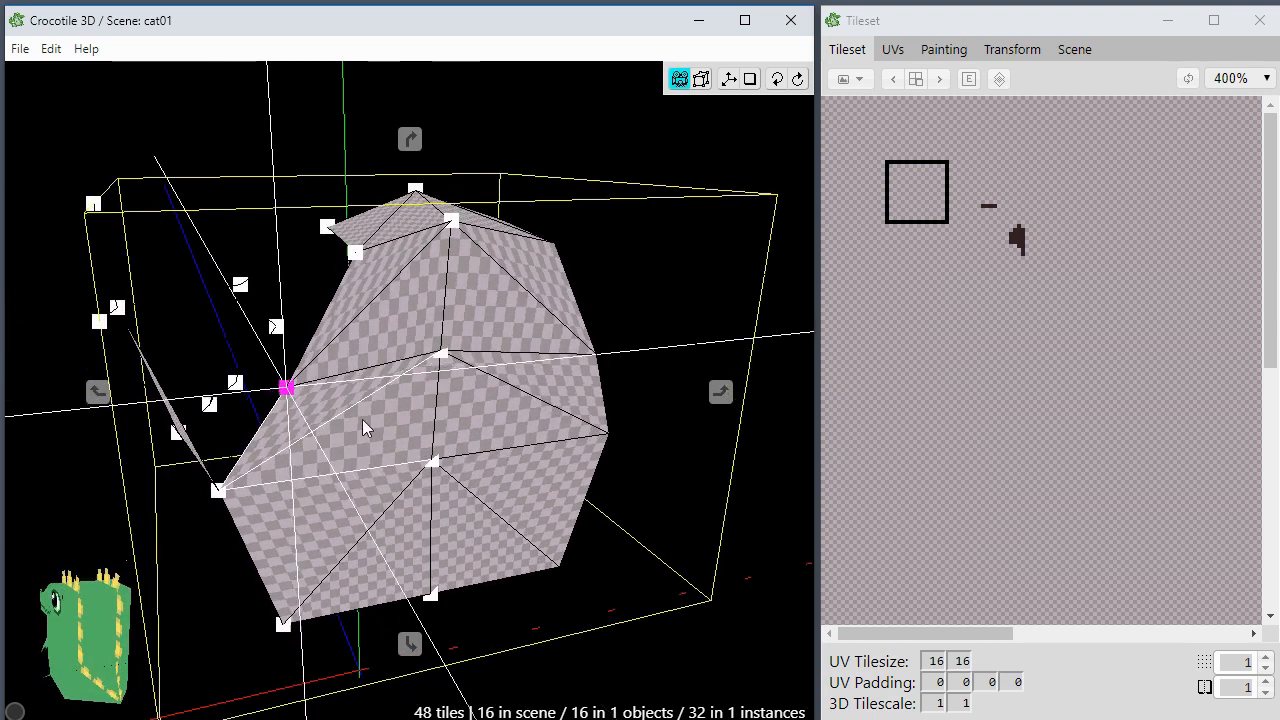
left_click(441, 353, "shift")
key("s")
key("s")
key("s")
key("s")
key("s")
key("s")
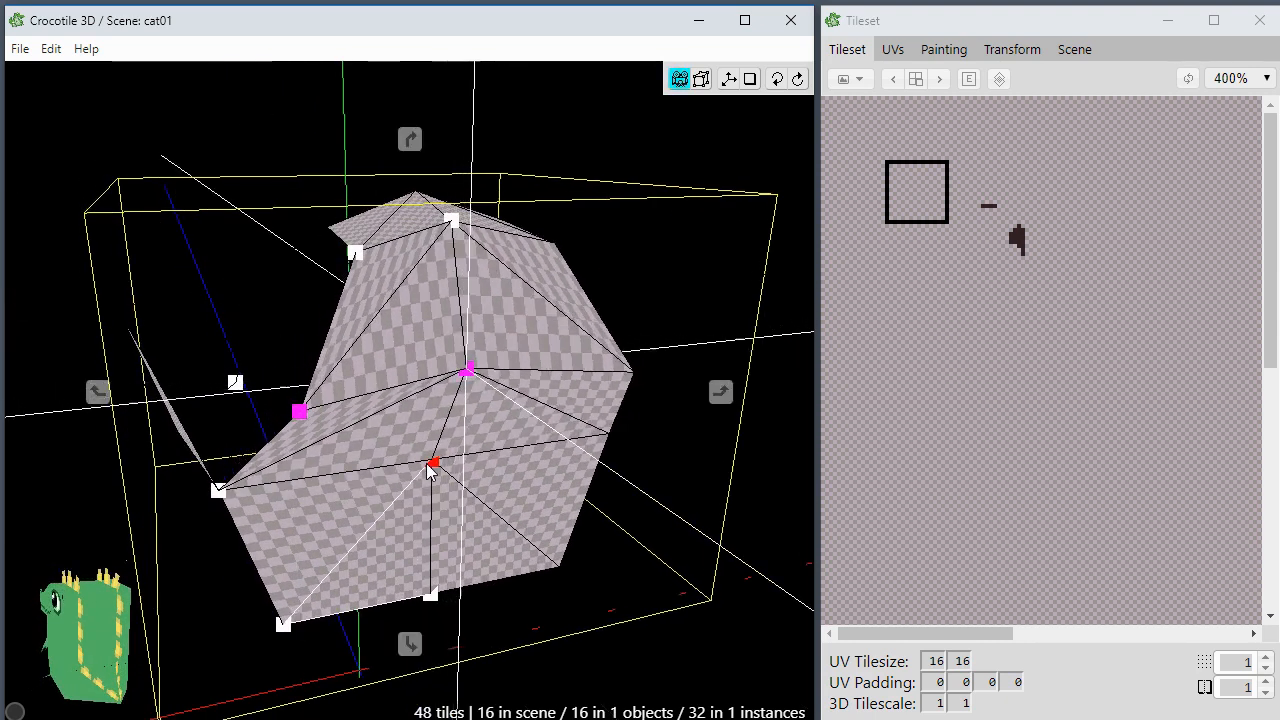
Step: Move the cut's side vertex at the ear gap forward, leaving the centre-line vertex in place
middle_click_drag(373, 503, 371, 508)
left_click(511, 422)
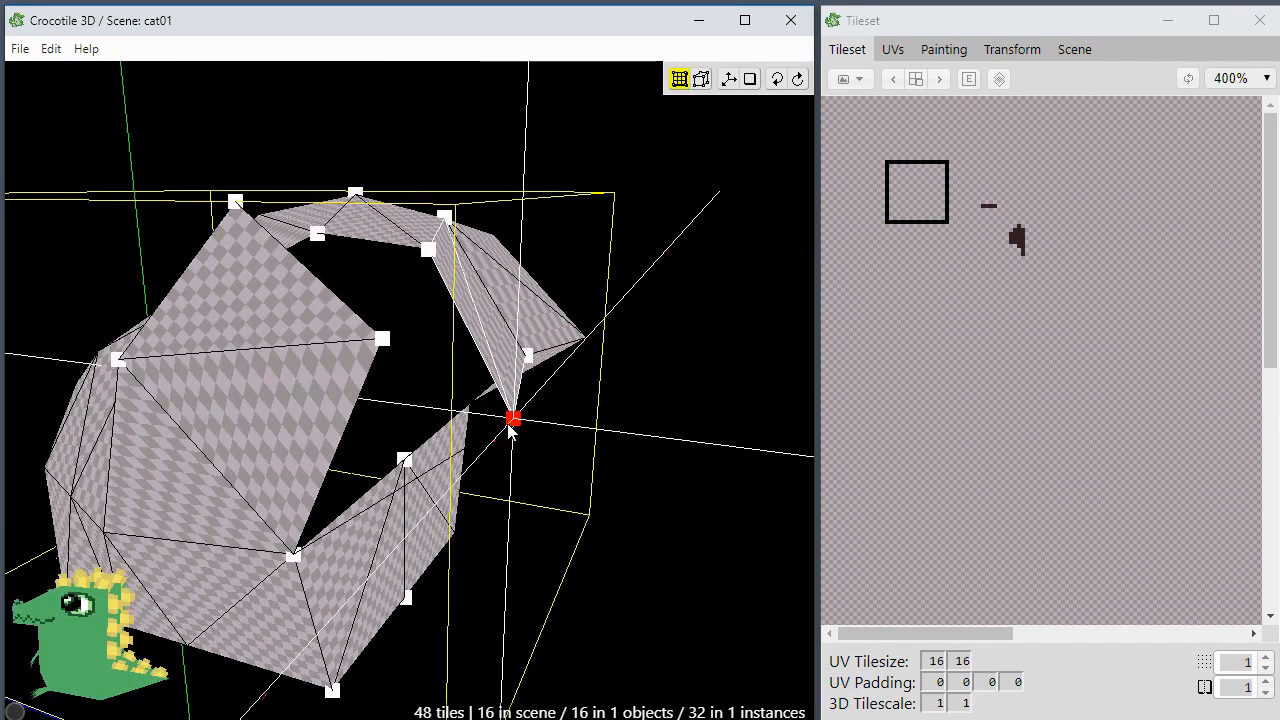
key("a")
key("a")
key("a")
key("a")
left_click(492, 492)
Step: Lower the ear's tip and rear corner vertices slightly
middle_click_drag(493, 497, 441, 341)
left_click(413, 250)
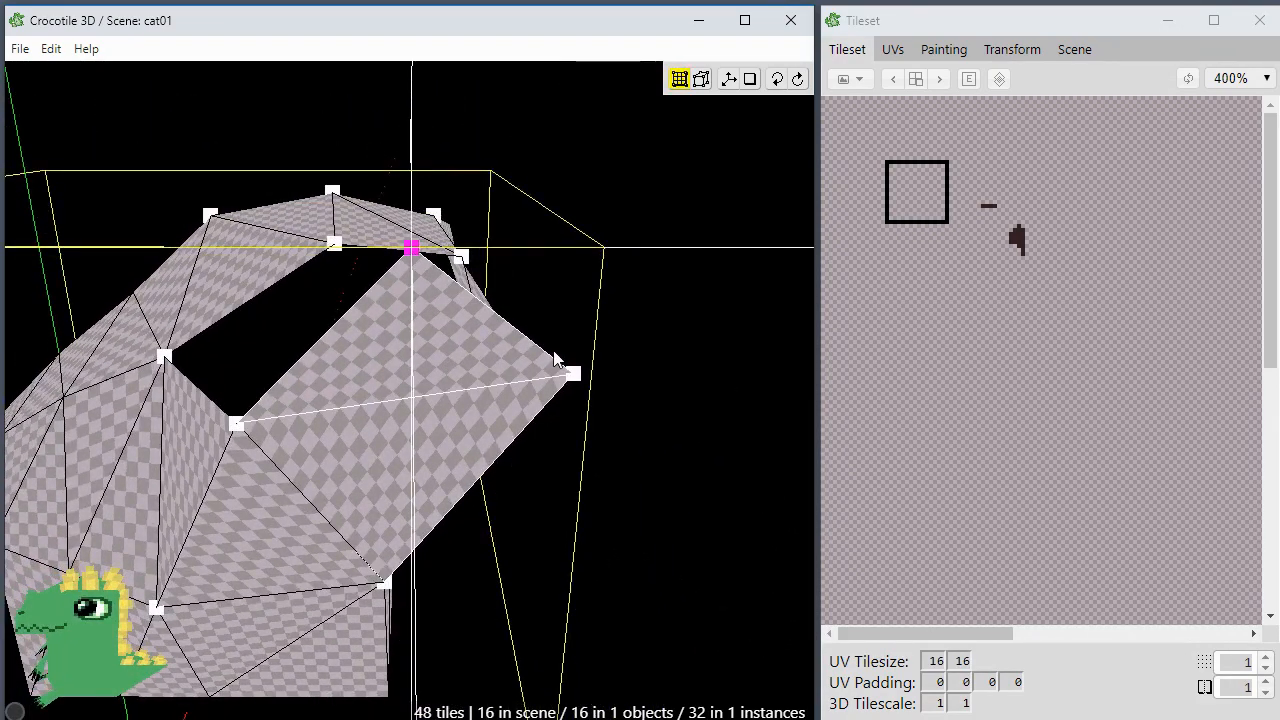
left_click_drag(576, 380, 572, 485)
key("space")
left_click_drag(498, 574, 585, 564)
Step: Move the lower centre-line vertex on the back of the head backward and down
scroll(317, 557, "down", 6)
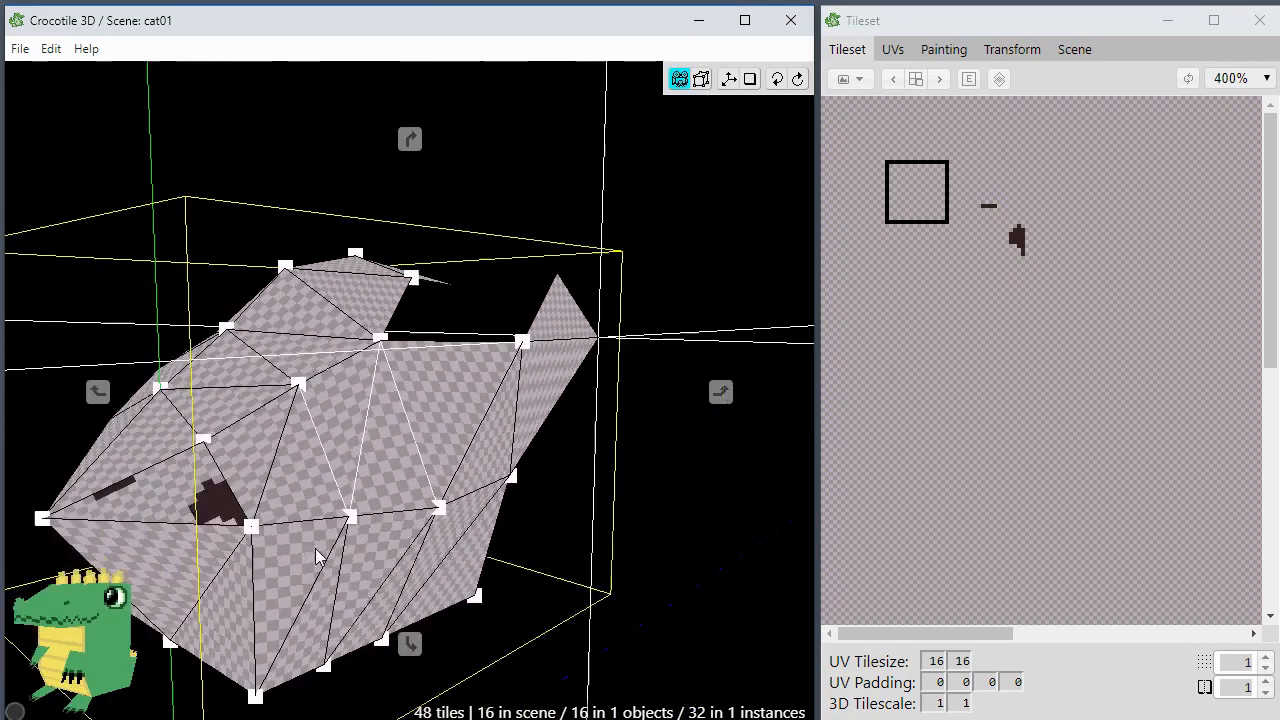
left_click_drag(351, 529, 440, 565)
left_click_drag(481, 369, 349, 491)
scroll(432, 530, "up", 2)
scroll(390, 502, "up", 1)
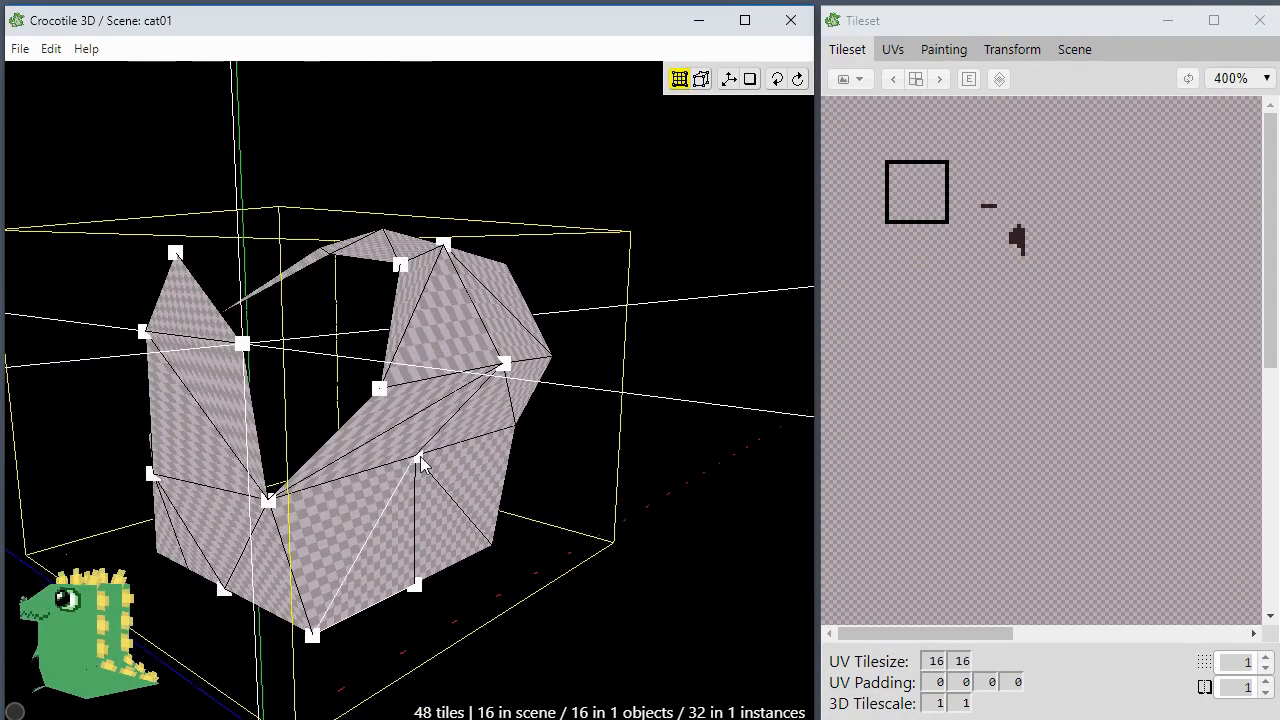
key("z")
key("z")
key("z")
left_click(421, 458)
left_click_drag(421, 458, 367, 565)
key("a")
key("d")
key("d")
key("d")
key("d")
key("d")
key("d")
key("d")
key("d")
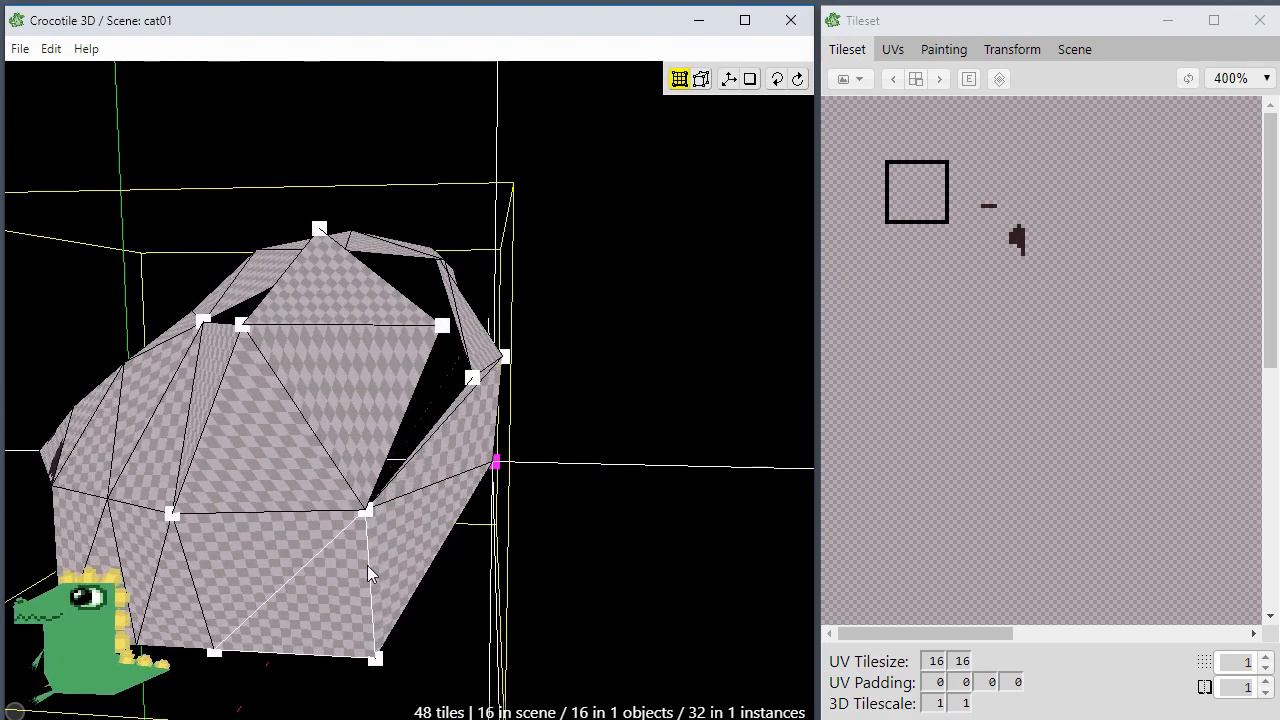
key("s")
key("s")
key("s")
key("s")
left_click(368, 565)
Step: Flip the diagonal of the tile pair below the horizontal cut on the back of the head
key("space")
left_click_drag(392, 564, 408, 445)
key("space")
left_click(390, 458)
key("space")
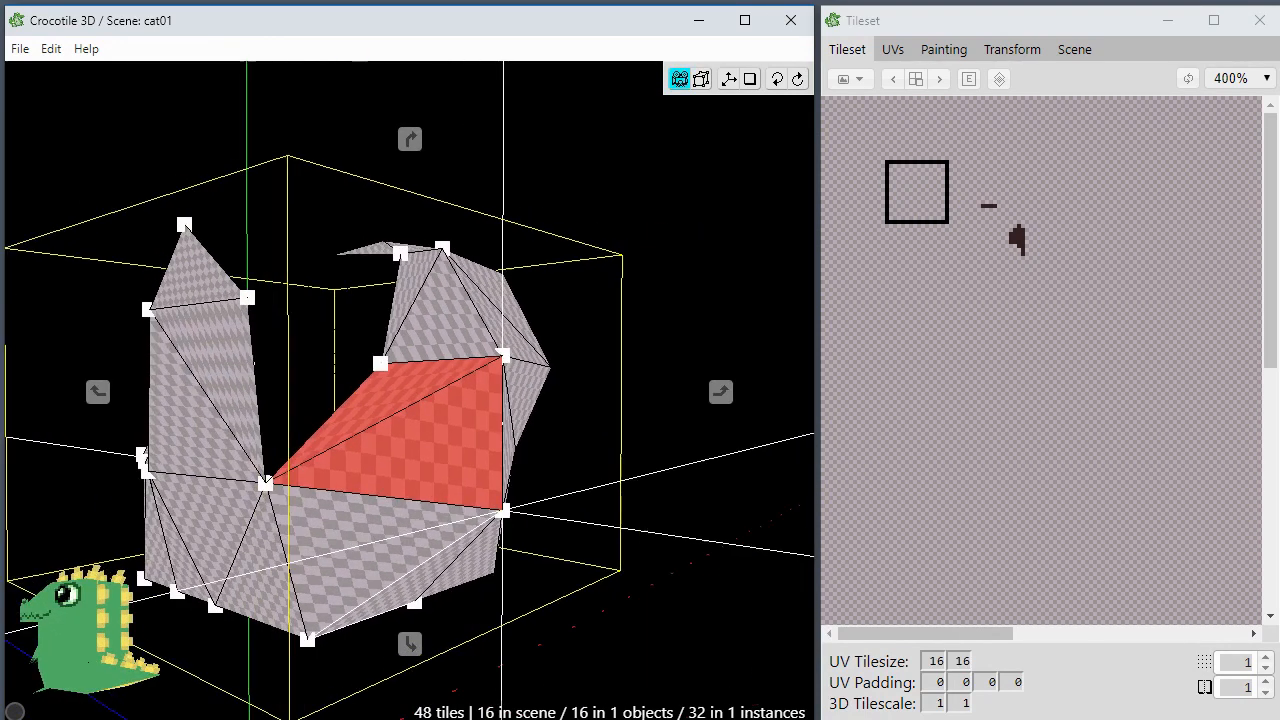
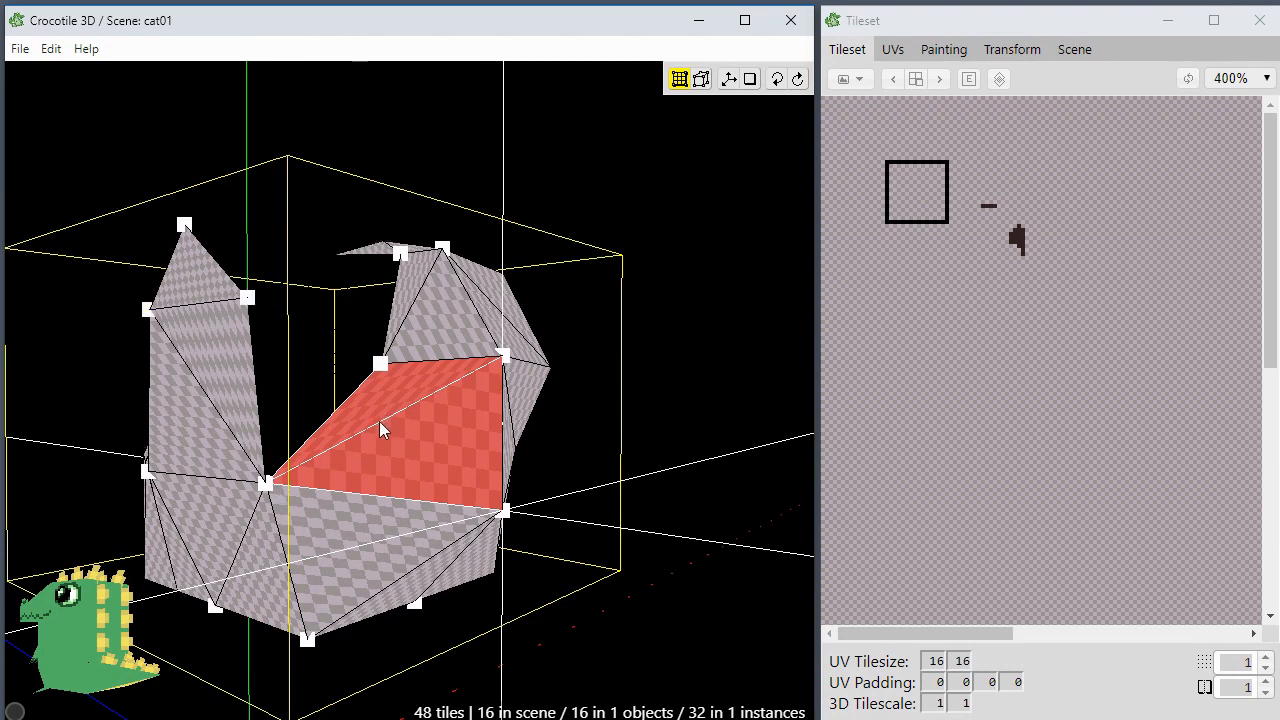
left_click_drag(465, 483, 360, 486)
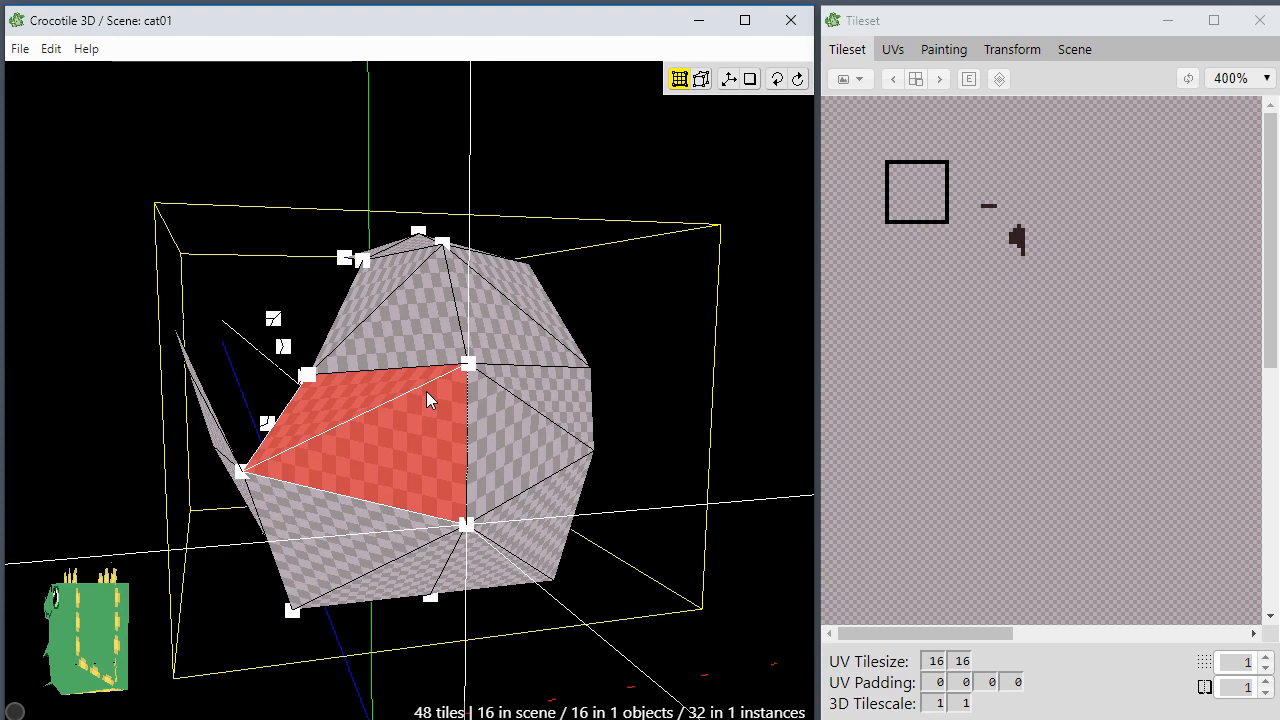
key("t")
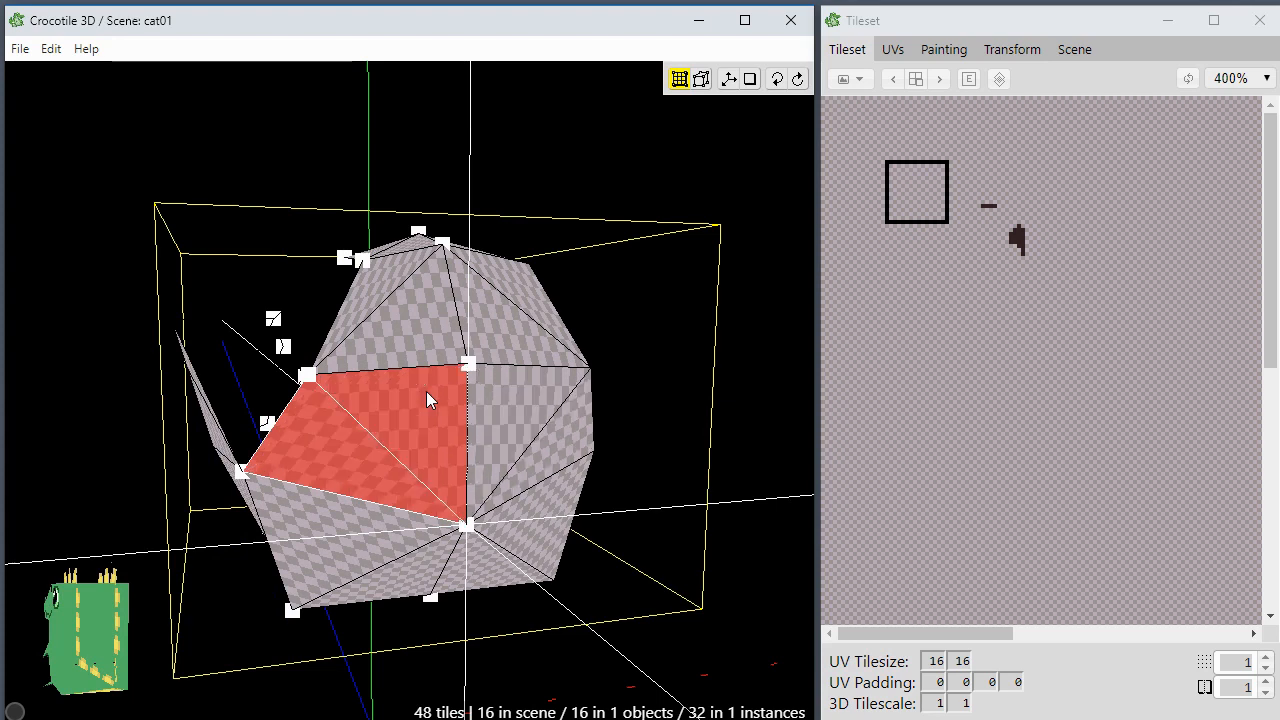
Step: Examine the reshaped back and sides of the head from several angles
key("space")
left_click_drag(520, 492, 510, 538)
key("space")
left_click_drag(424, 409, 421, 422)
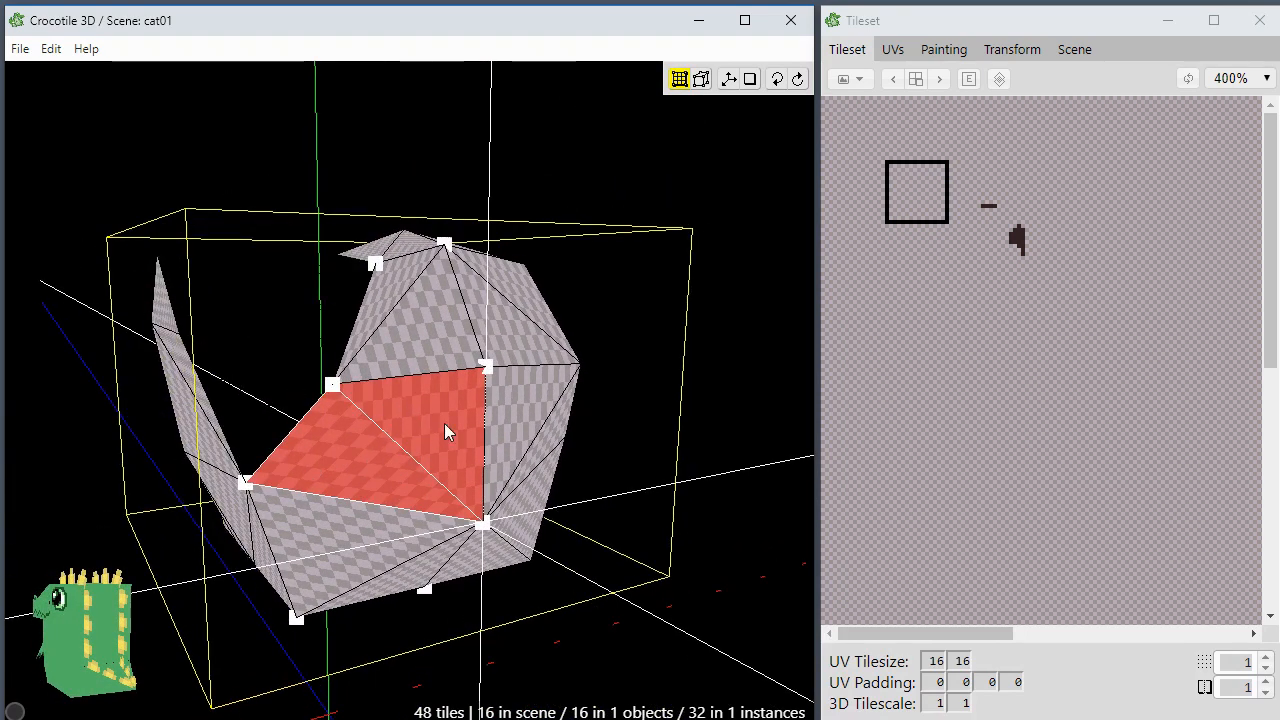
key("space")
left_click_drag(341, 488, 440, 494)
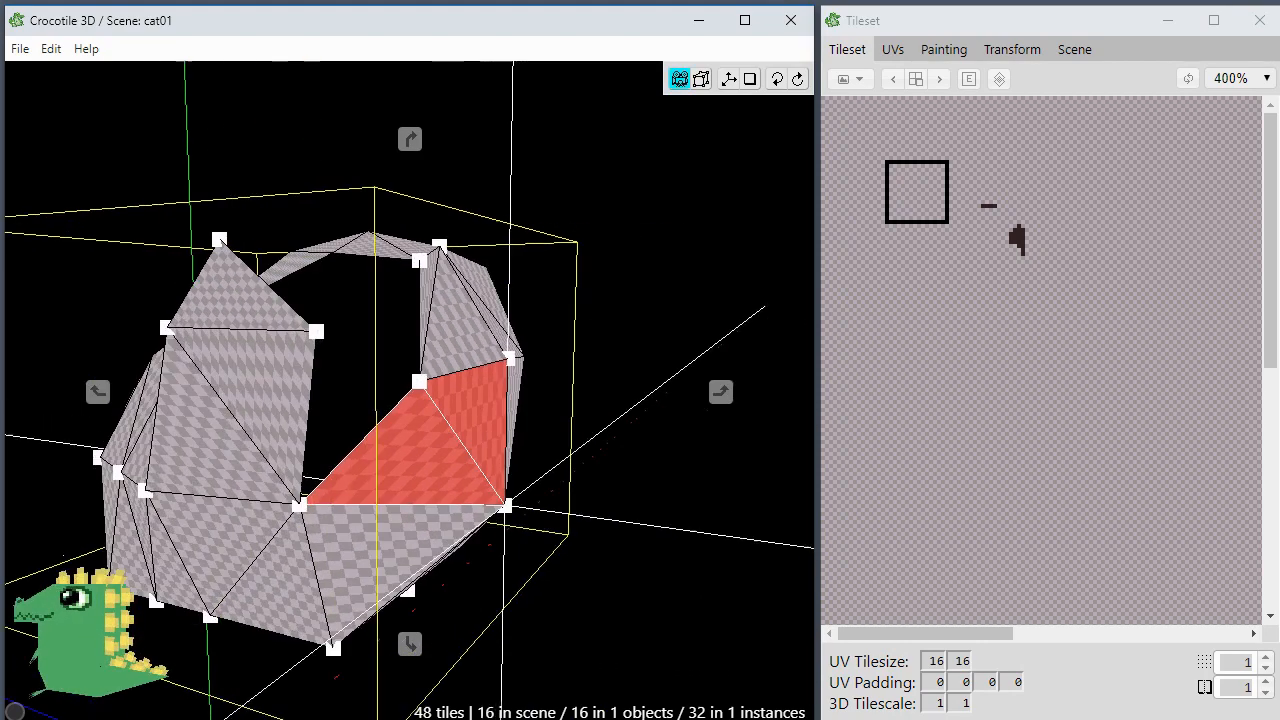
left_click_drag(120, 500, 400, 515)
key("space")
scroll(295, 498, "down", 3)
left_click_drag(295, 498, 311, 622)
key("space")
Step: Flip the diagonal of the tile pair on the lower front of the face, below the eye, and deselect it
left_click_drag(190, 570, 274, 544)
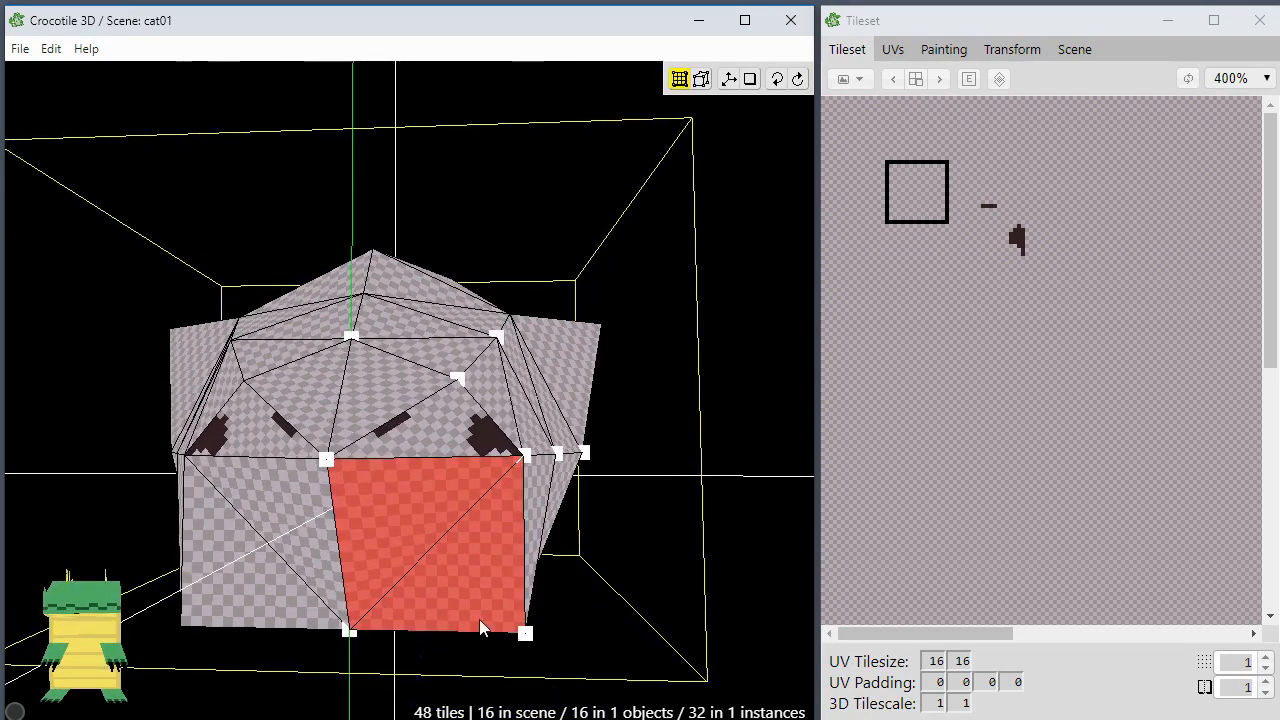
key("space")
left_click_drag(463, 563, 340, 590)
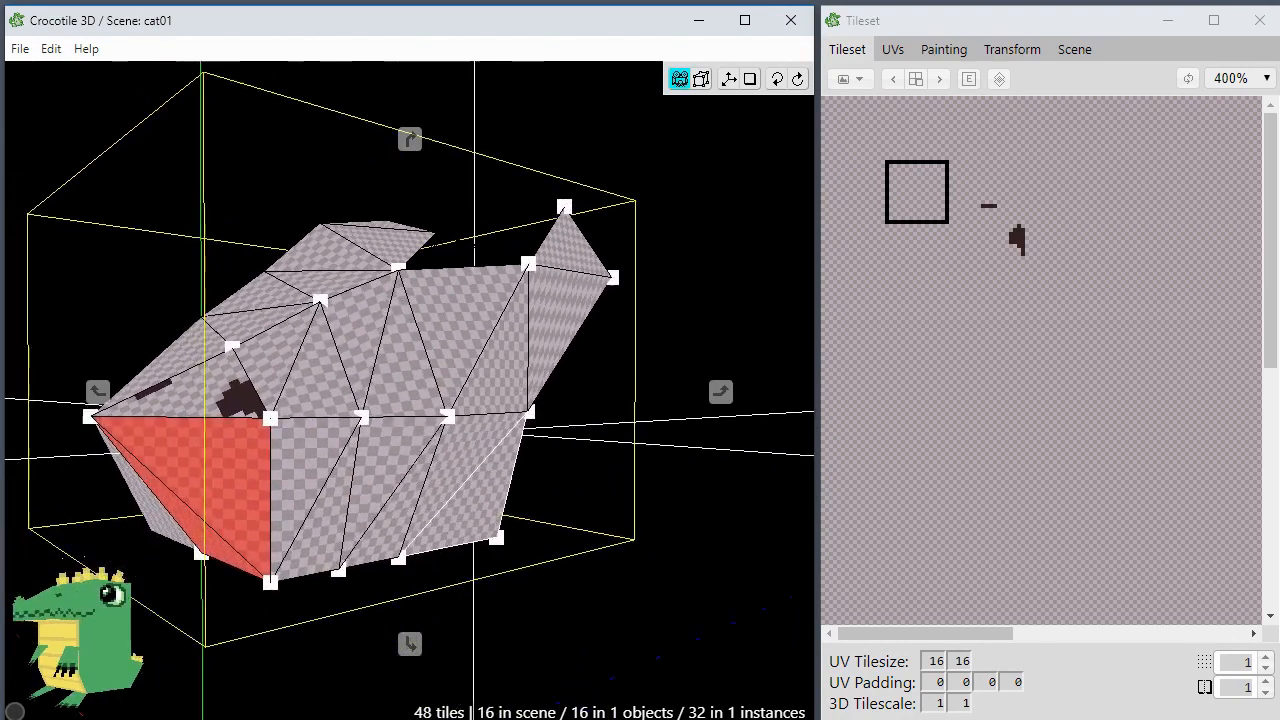
left_click_drag(125, 585, 215, 537)
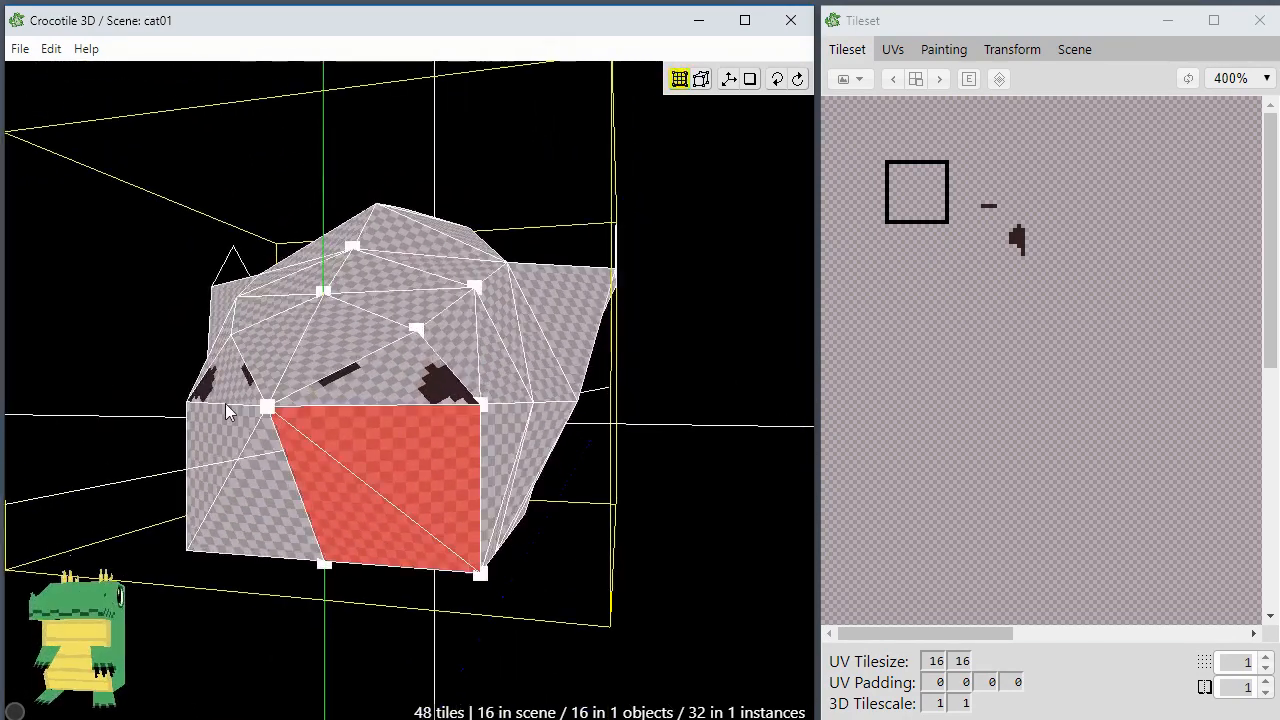
left_click(328, 405)
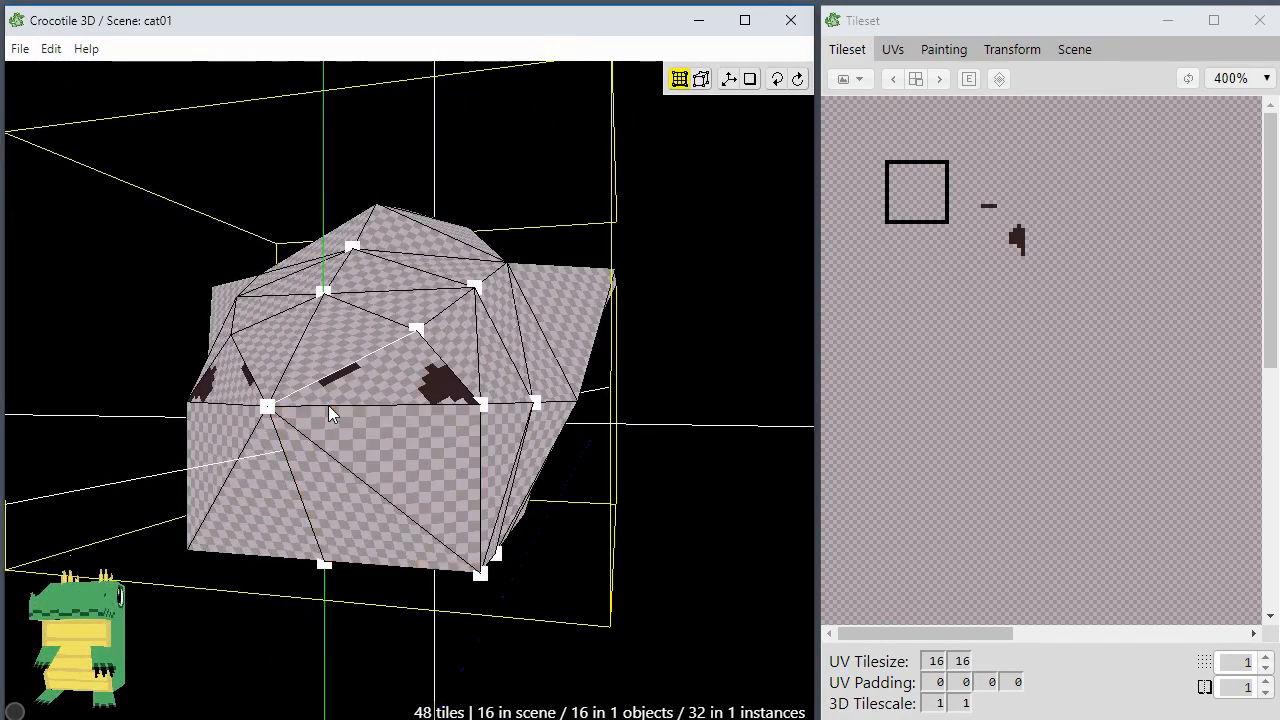
Step: Flip the diagonal of the tile pair on the side of the head just in front of the ear, and deselect it
key("space")
left_click_drag(328, 405, 326, 363)
key("space")
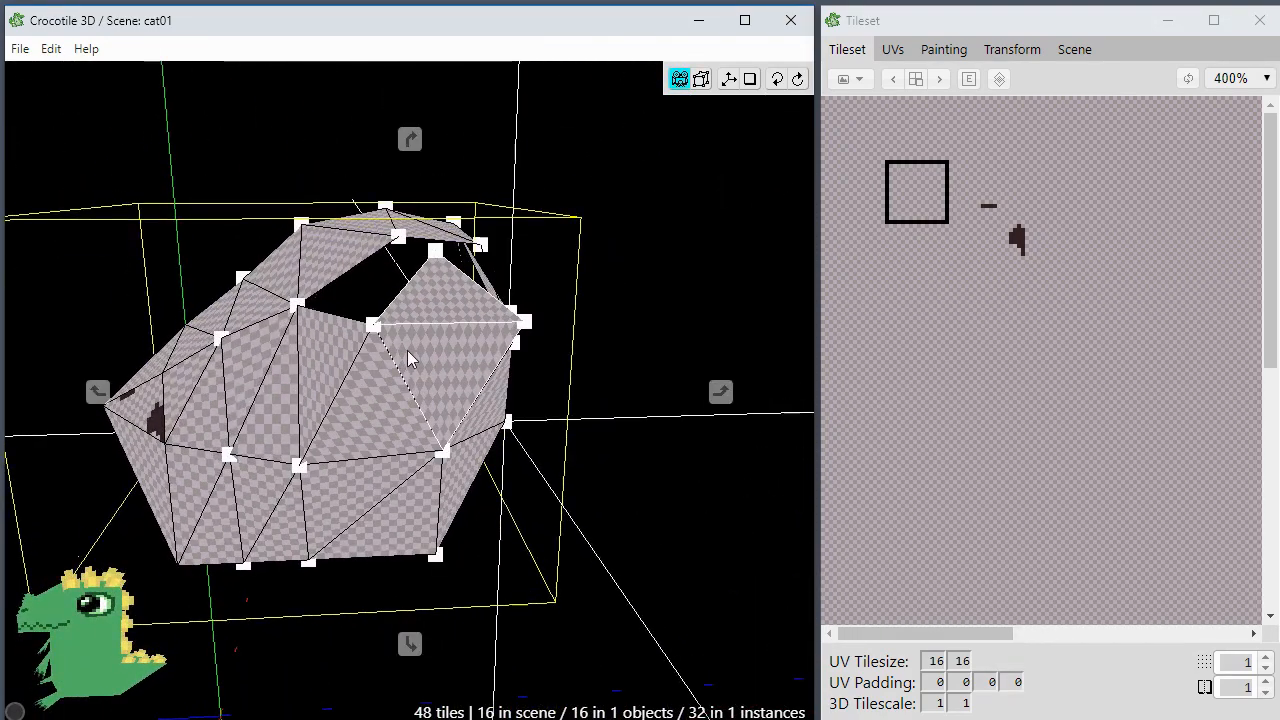
key("space")
left_click_drag(324, 456, 338, 453)
left_click(421, 383)
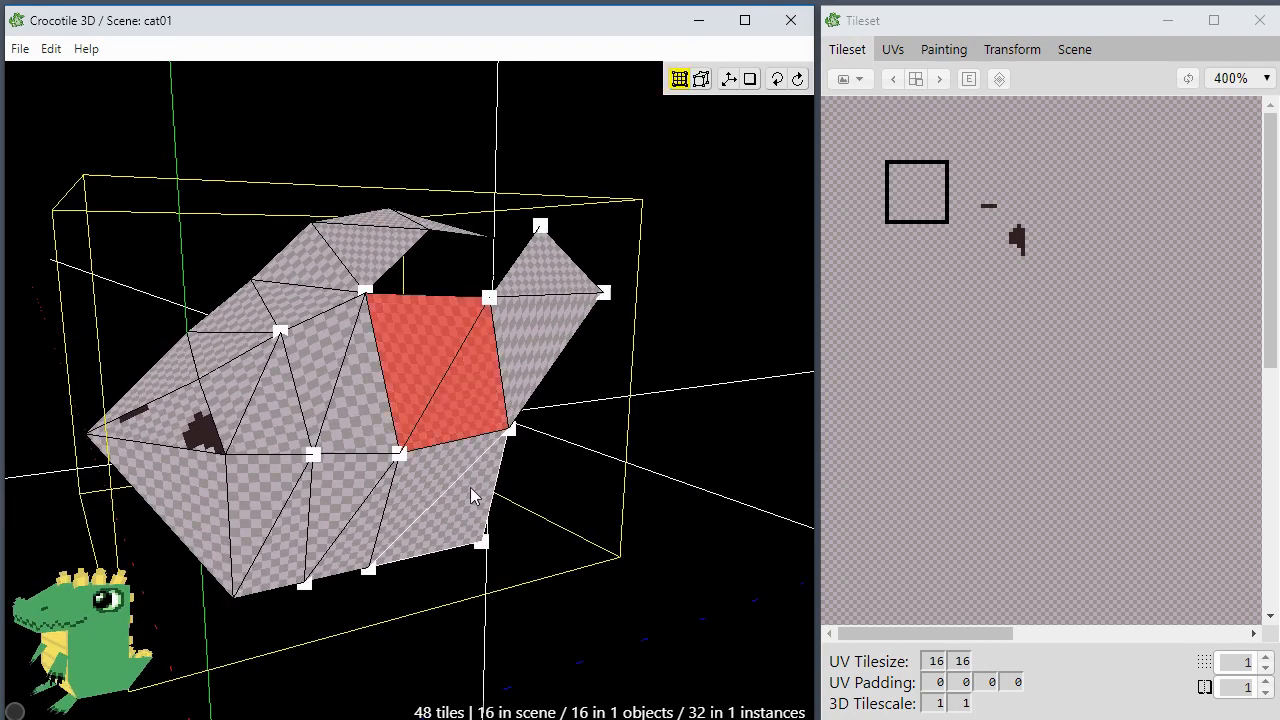
key("t")
key("space")
left_click_drag(500, 420, 455, 408)
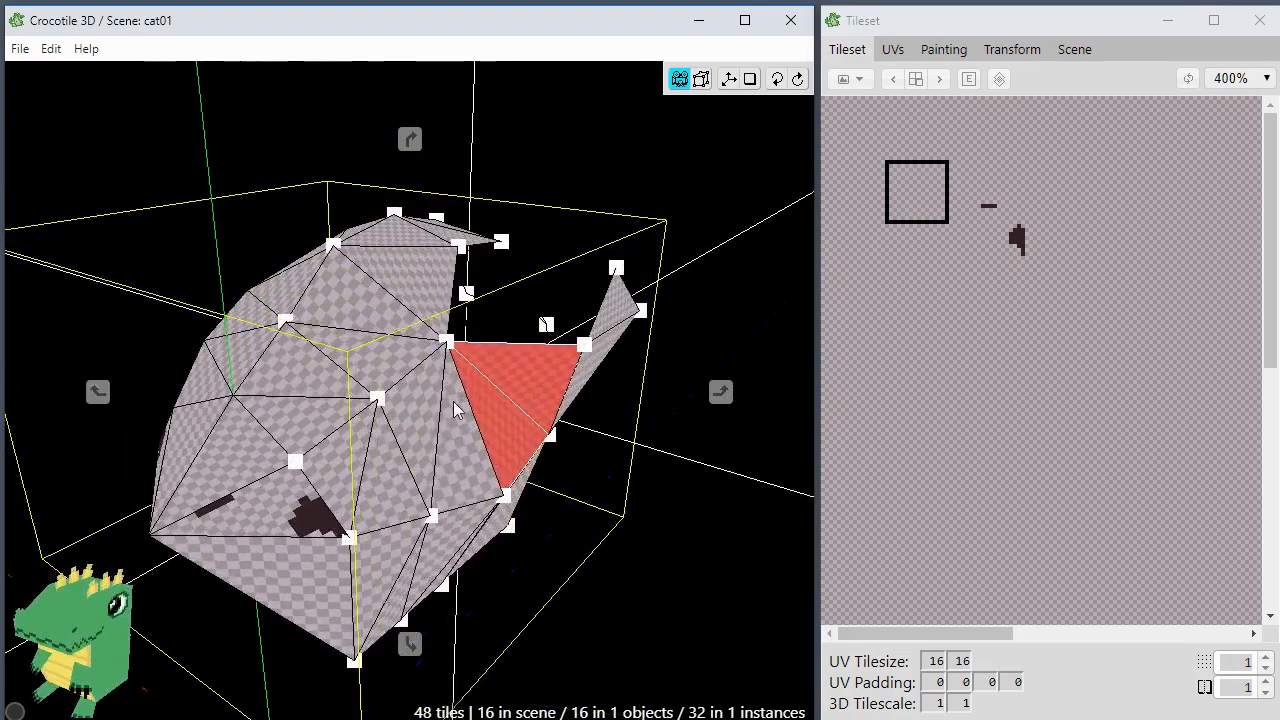
key("space")
right_click(428, 418)
Step: Nudge the rear vertex of the side's horizontal edge inward, and move it together with the adjacent front vertex outward
key("space")
left_click_drag(490, 458, 432, 430)
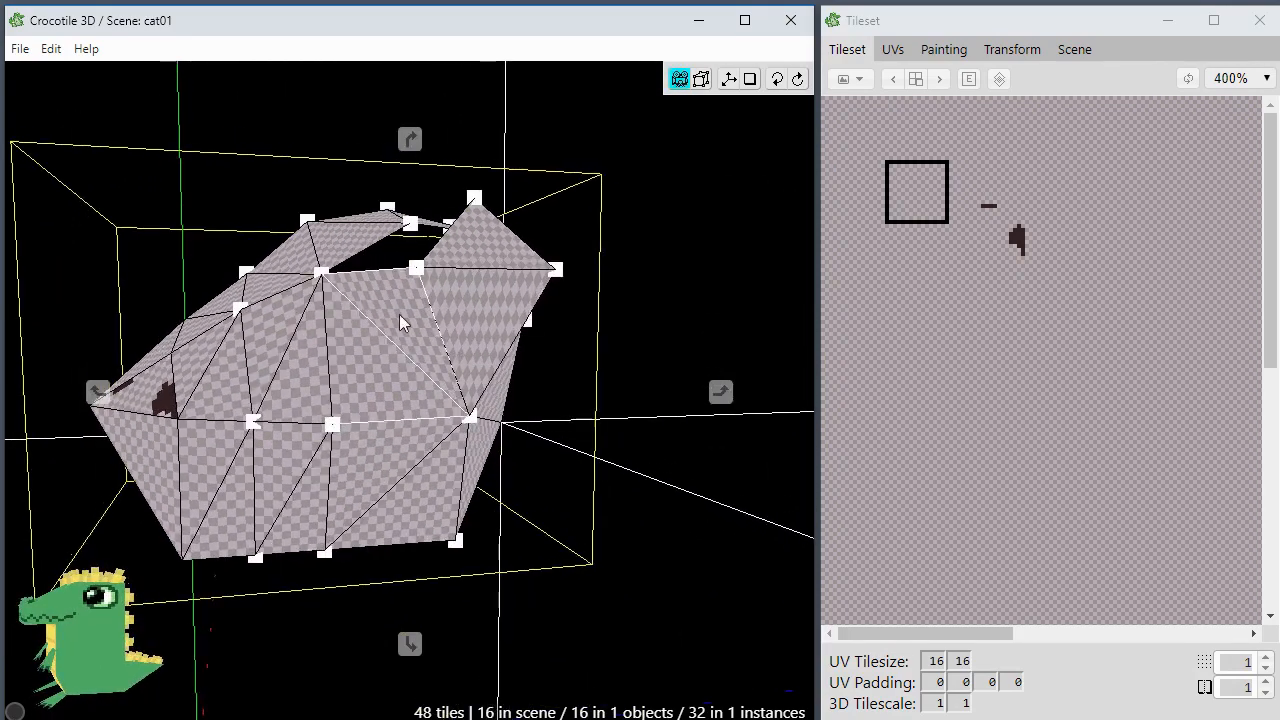
left_click_drag(400, 323, 439, 607)
key("space")
left_click(486, 490)
key("space")
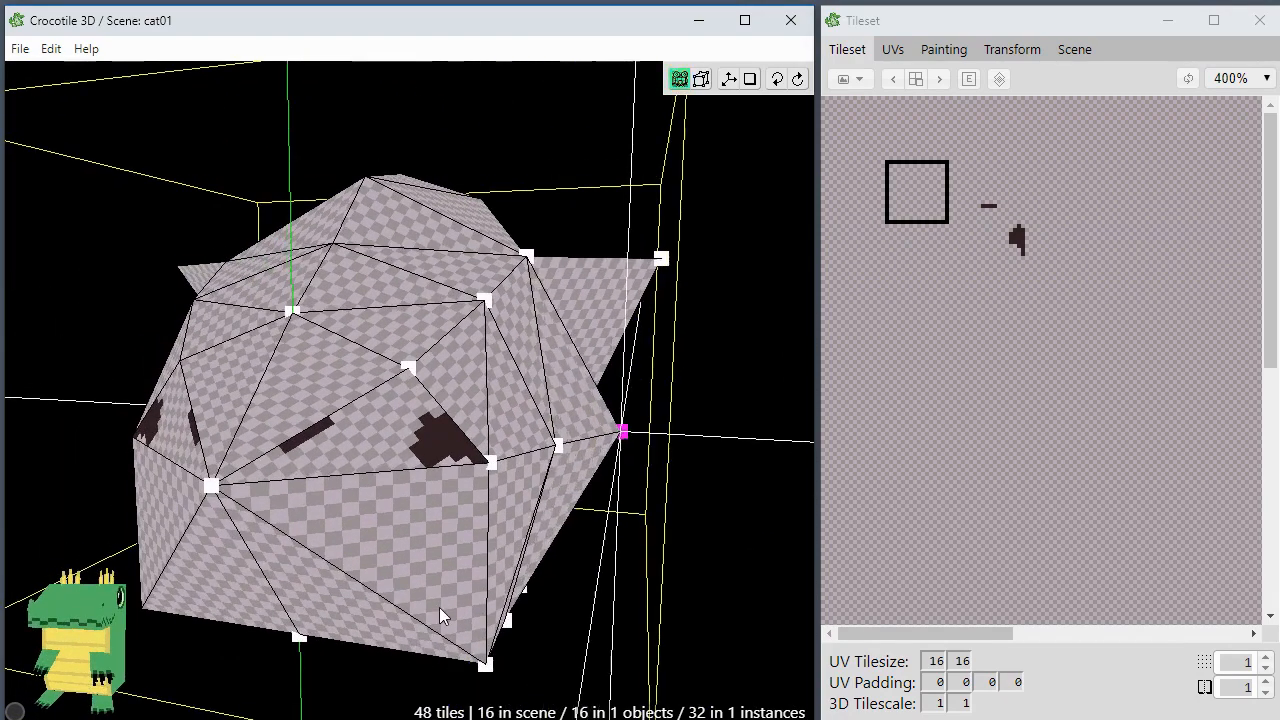
key("space")
key("a")
left_click(557, 450, "shift")
key("d")
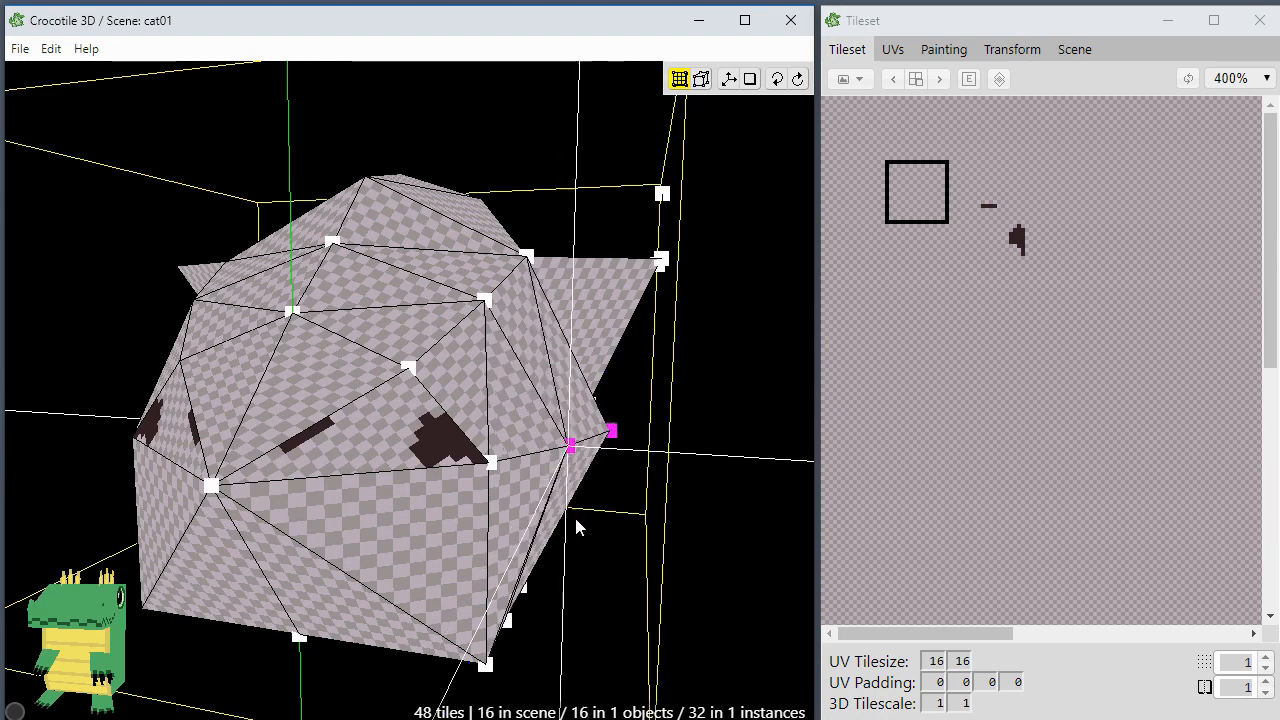
key("d")
key("space")
left_click_drag(608, 607, 460, 543)
key("space")
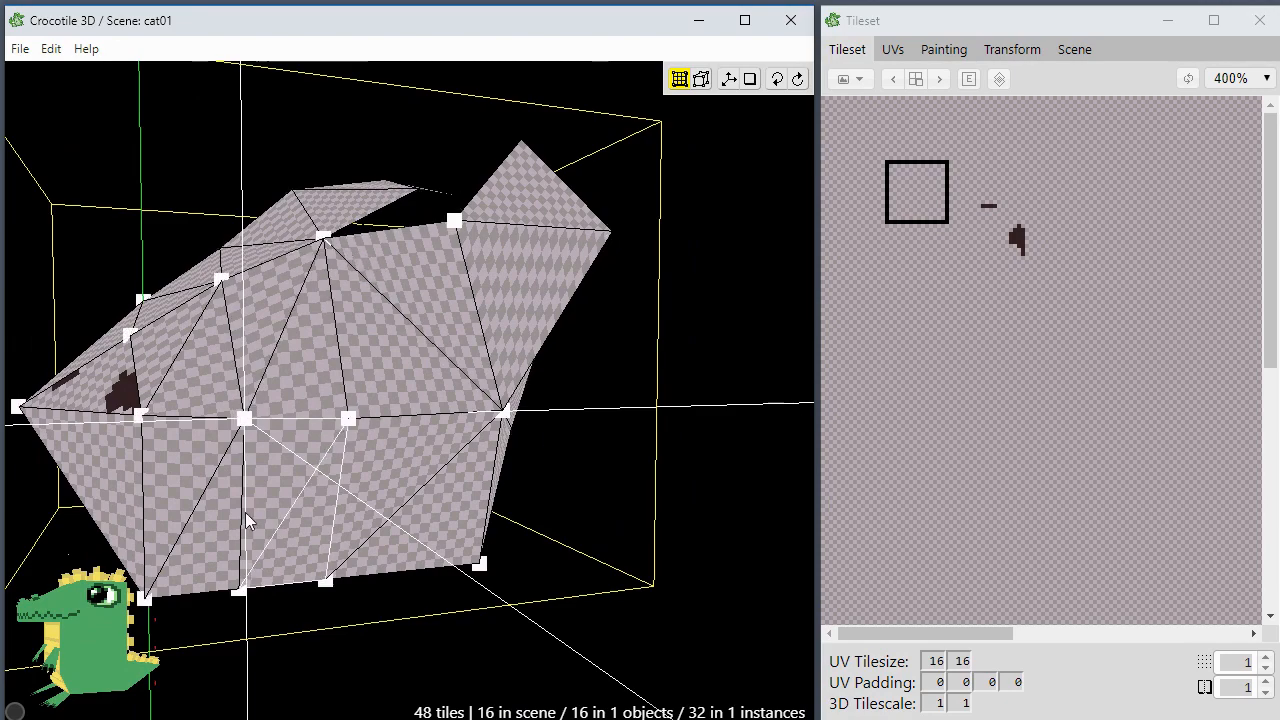
key("space")
mouse_move(359, 423)
left_mouse_down()
mouse_move(525, 520)
mouse_move(580, 535)
mouse_move(372, 417)
mouse_move(340, 430)
left_mouse_up()
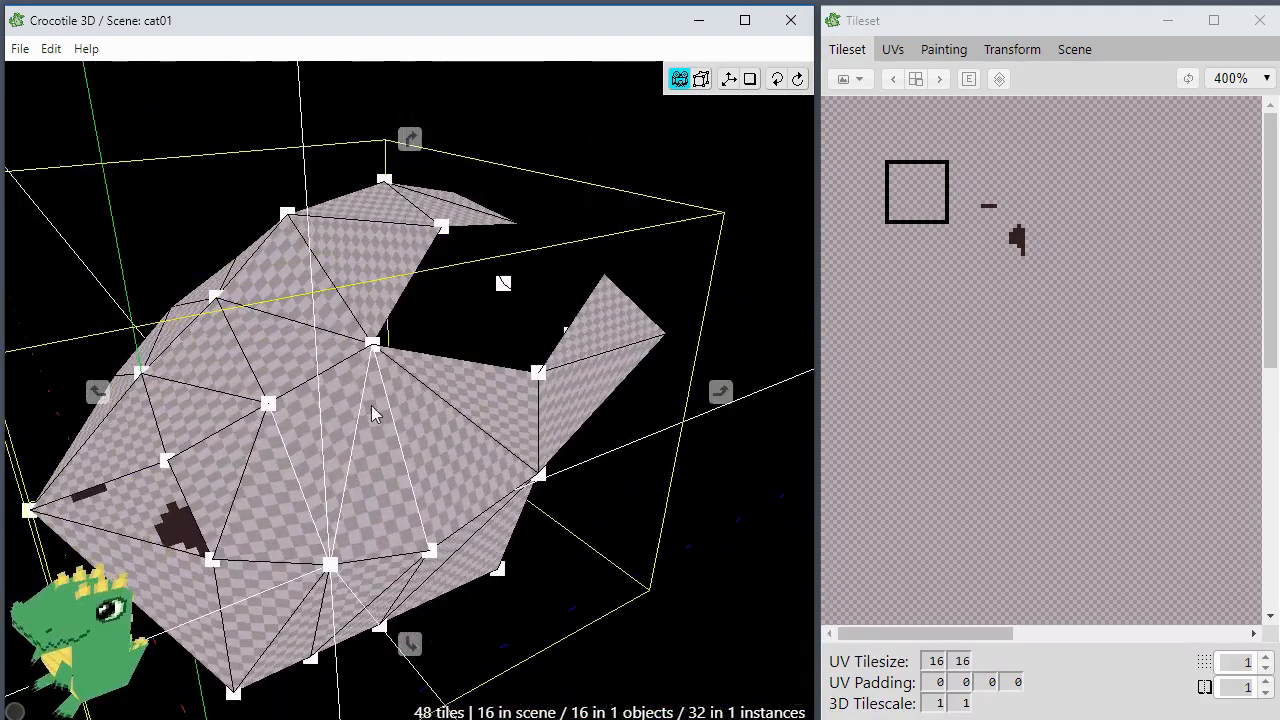
key("space")
left_click(573, 357)
key("space")
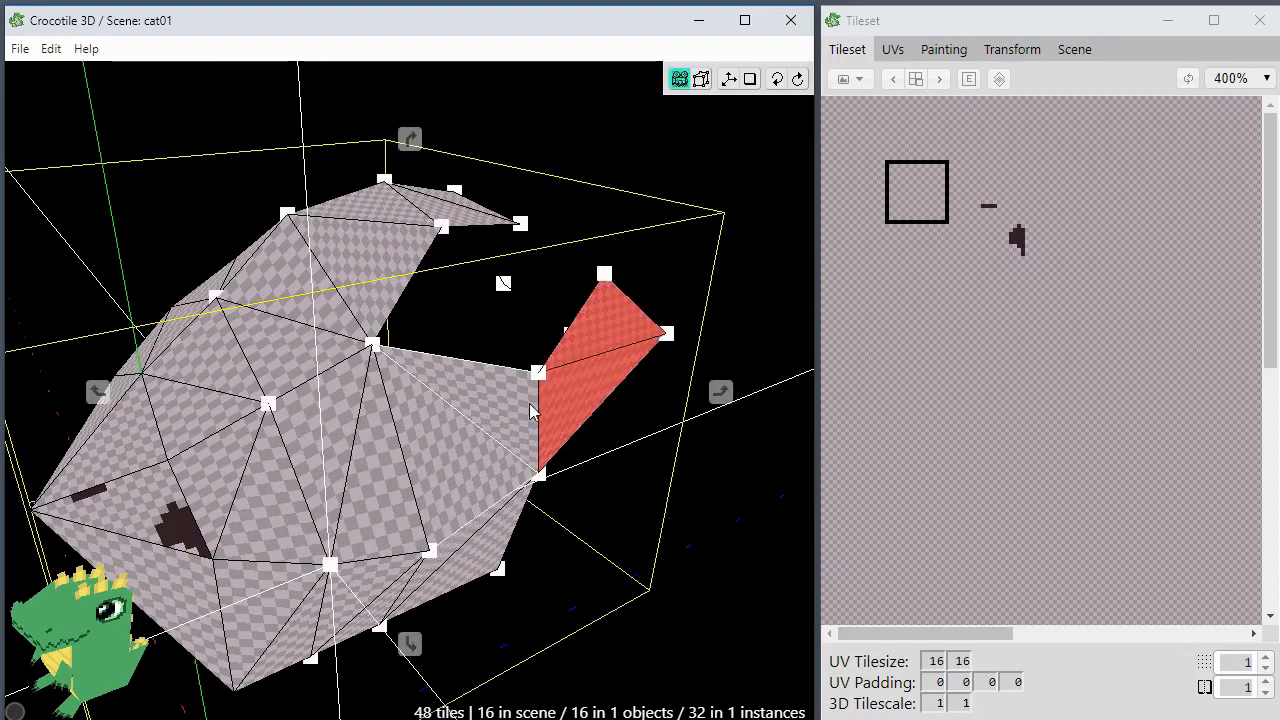
left_click_drag(573, 357, 620, 428)
key("space")
left_click(652, 374)
key("space")
left_click_drag(652, 378, 580, 355)
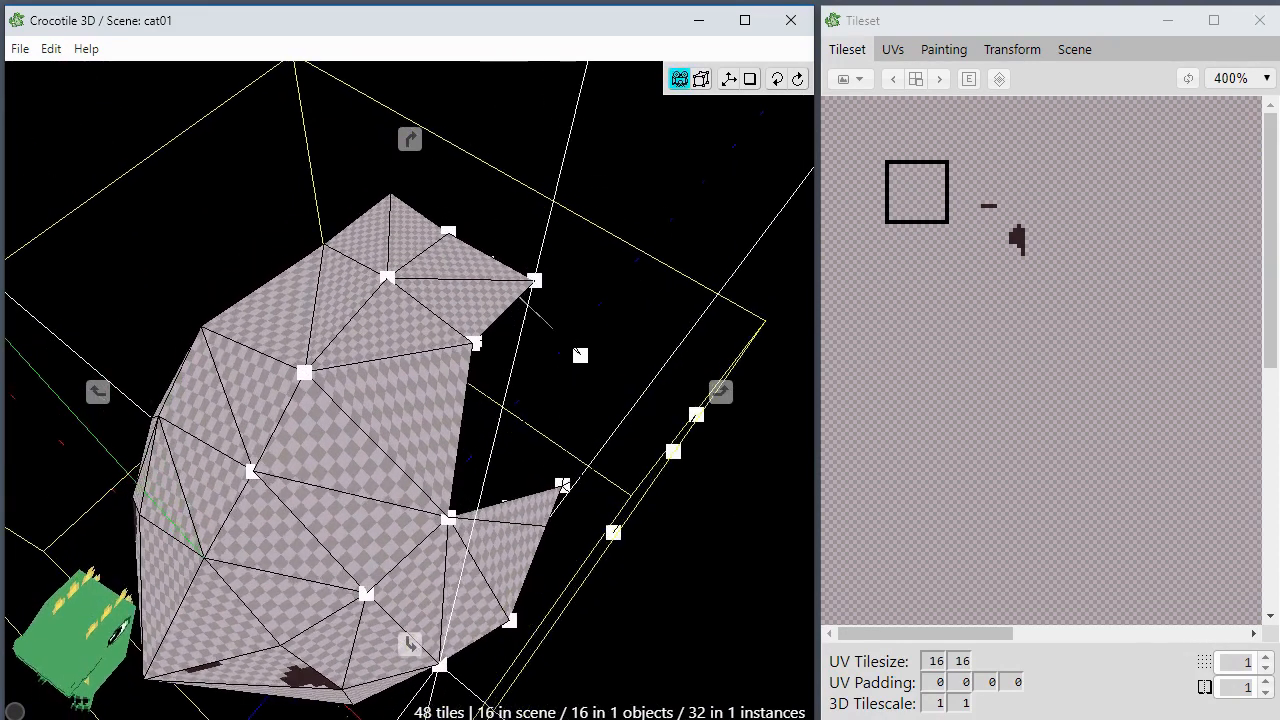
Step: Duplicate the tiles along the open rear edge of the crown
key("space")
left_click_drag(472, 335, 330, 350)
left_click_drag(415, 372, 472, 388)
key("space")
left_click(331, 329, "shift")
key("space")
mouse_move(571, 507)
left_mouse_down()
mouse_move(457, 418)
mouse_move(565, 500)
left_mouse_up()
key("space")
key("space")
key("space")
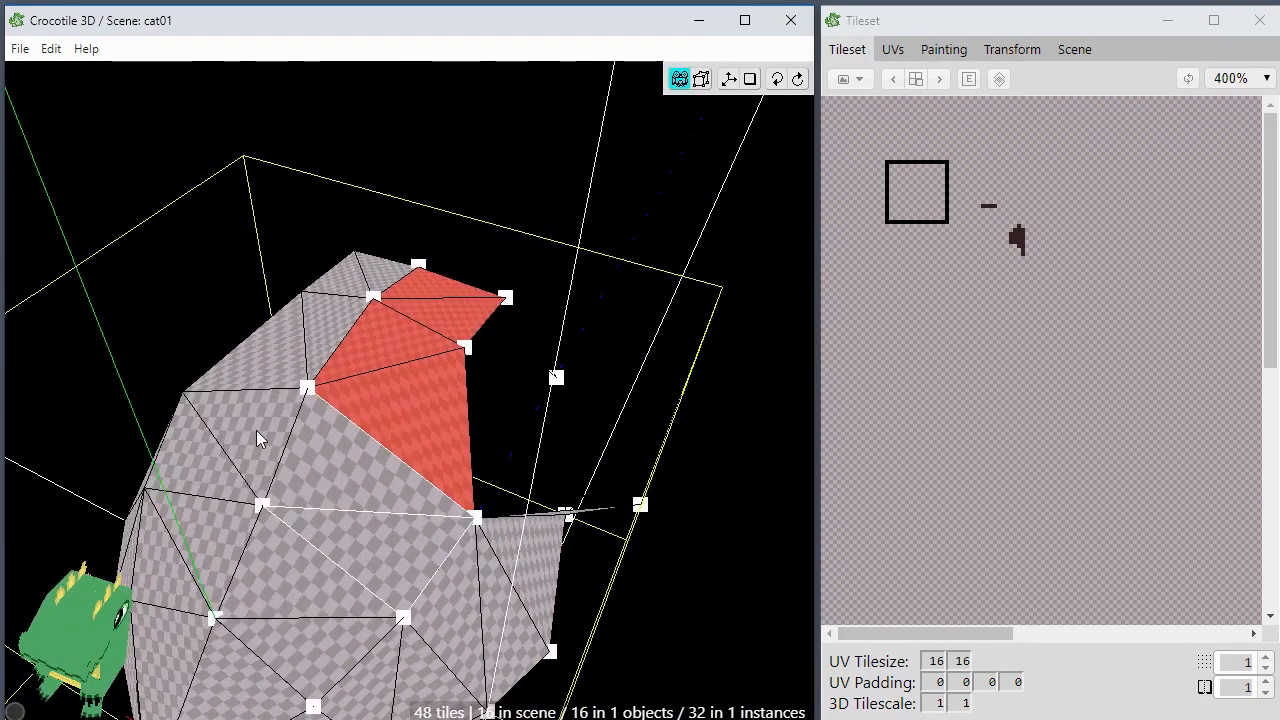
key("e")
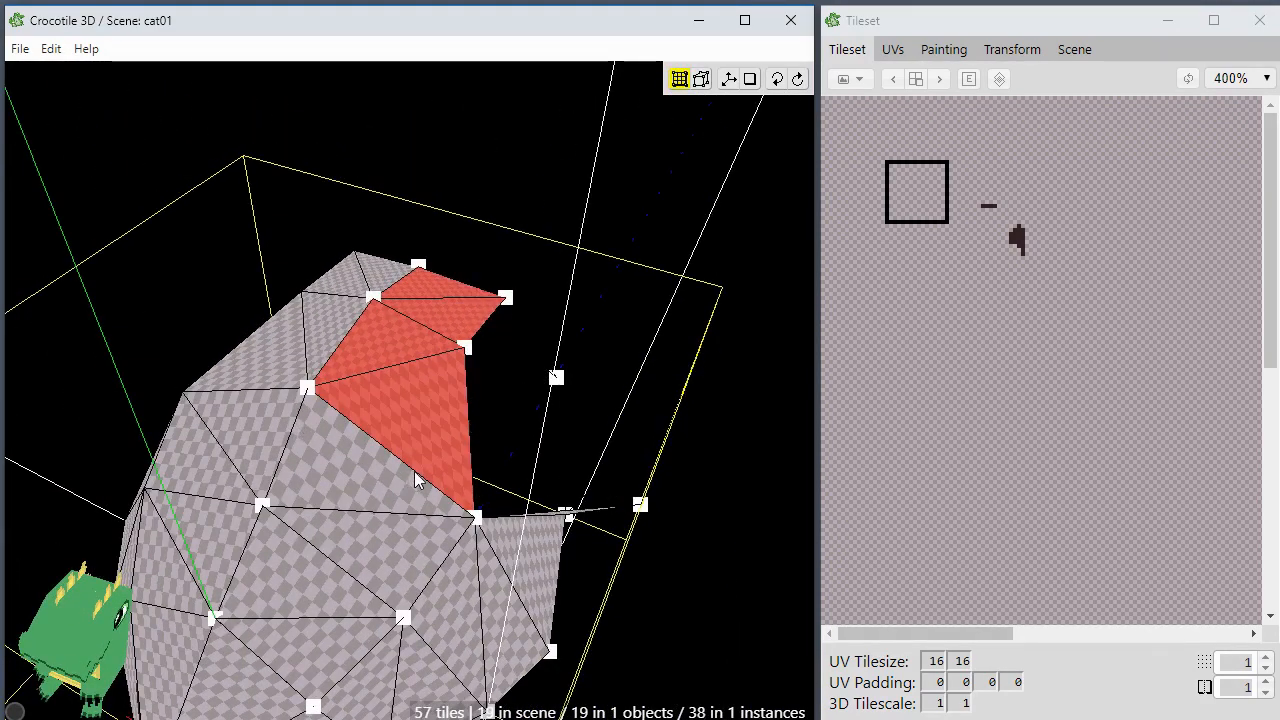
Step: Move the duplicated tiles outward beside the crown and lower them slightly
key("d")
key("d")
key("d")
key("d")
key("d")
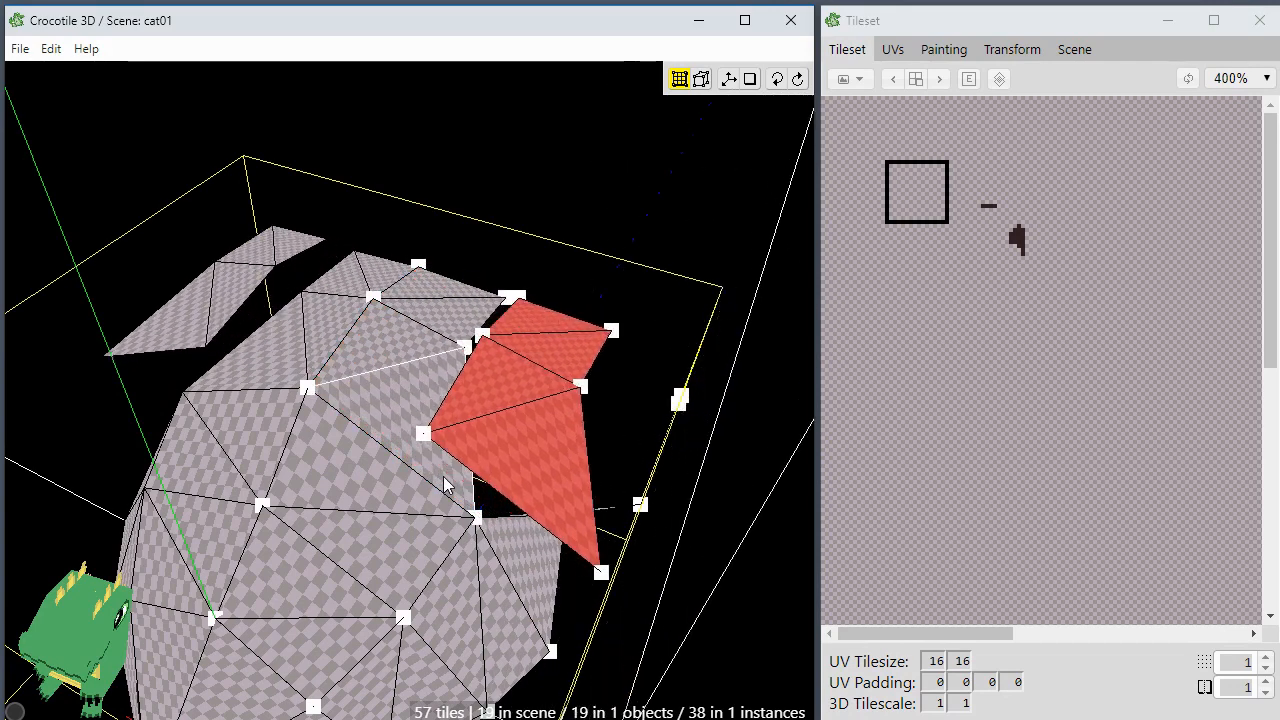
key("s")
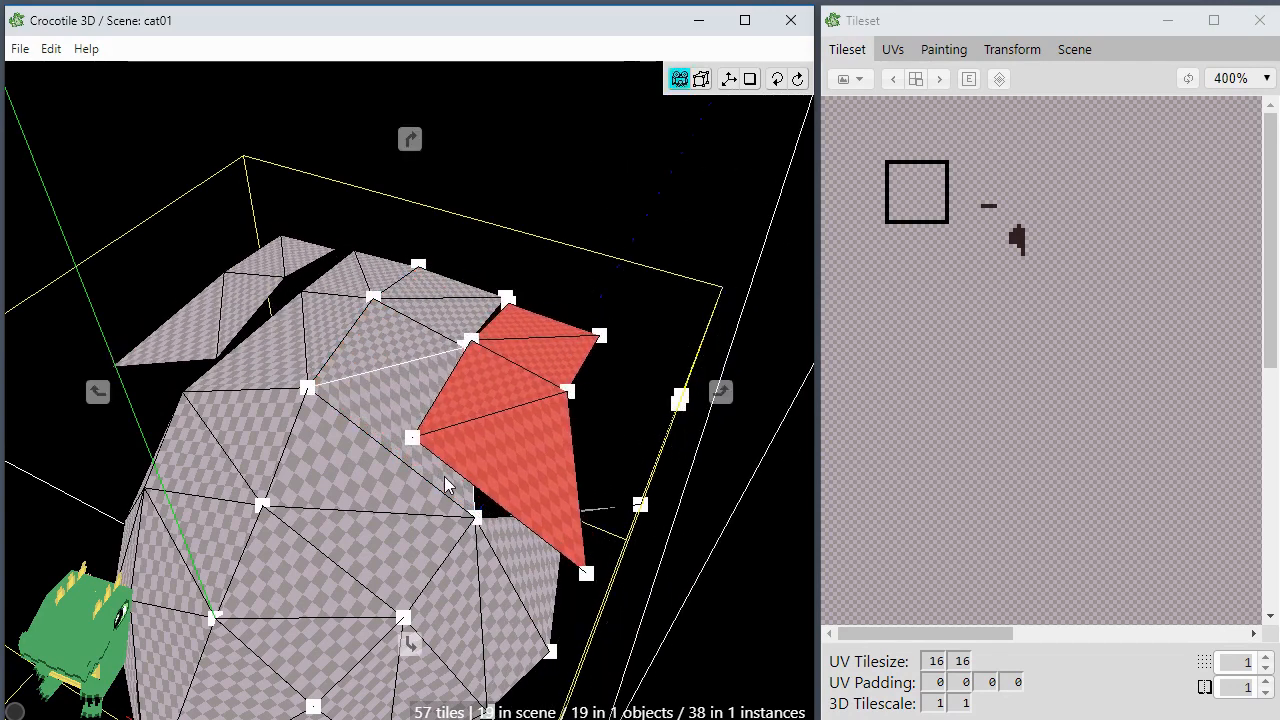
left_click_drag(445, 477, 567, 477)
key("s")
key("a")
key("w")
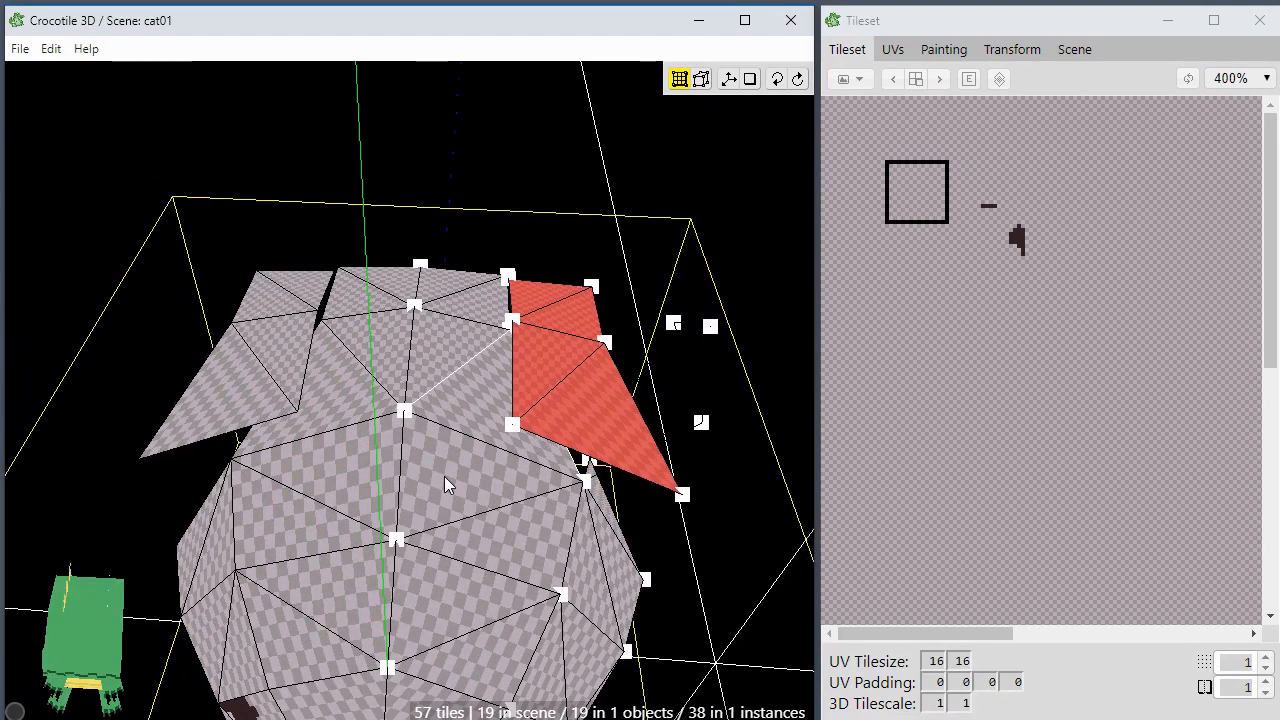
Step: Fine-tune the height of the duplicated tiles so they line up with the crown's outer edge
key("space")
key("w")
key("space")
key("w")
key("s")
key("s")
key("s")
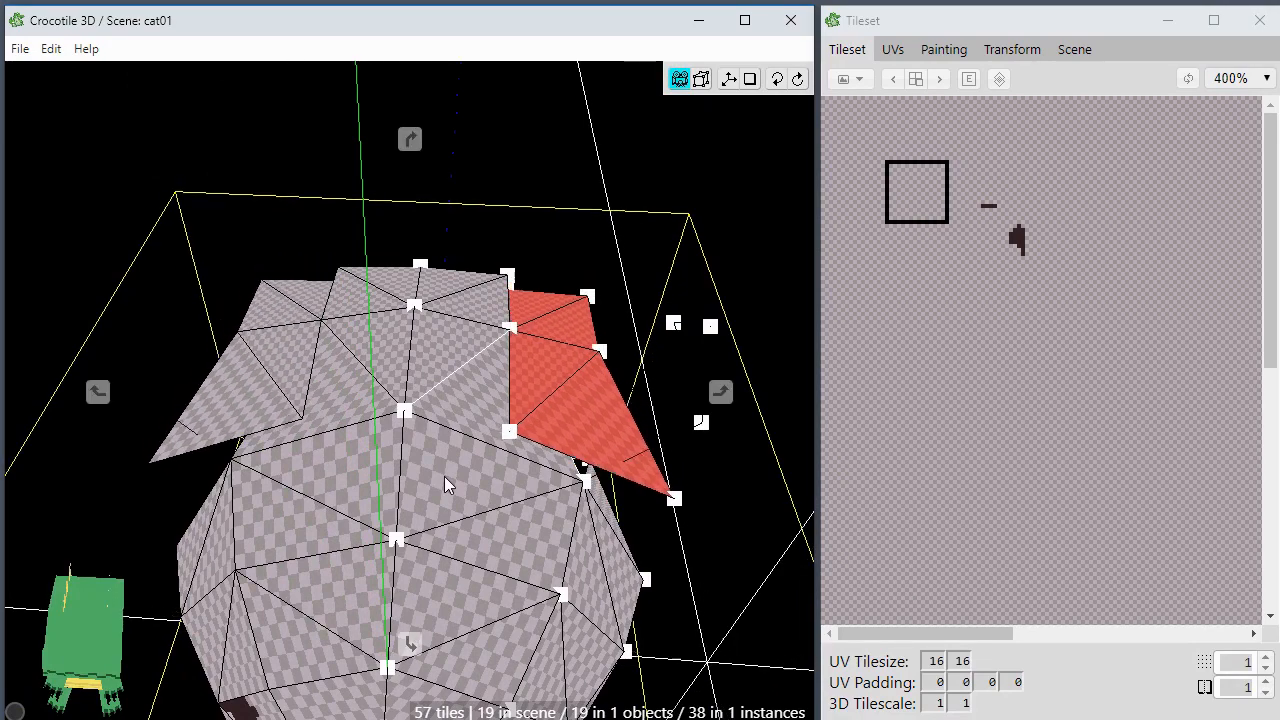
key("space")
left_click_drag(455, 481, 315, 470)
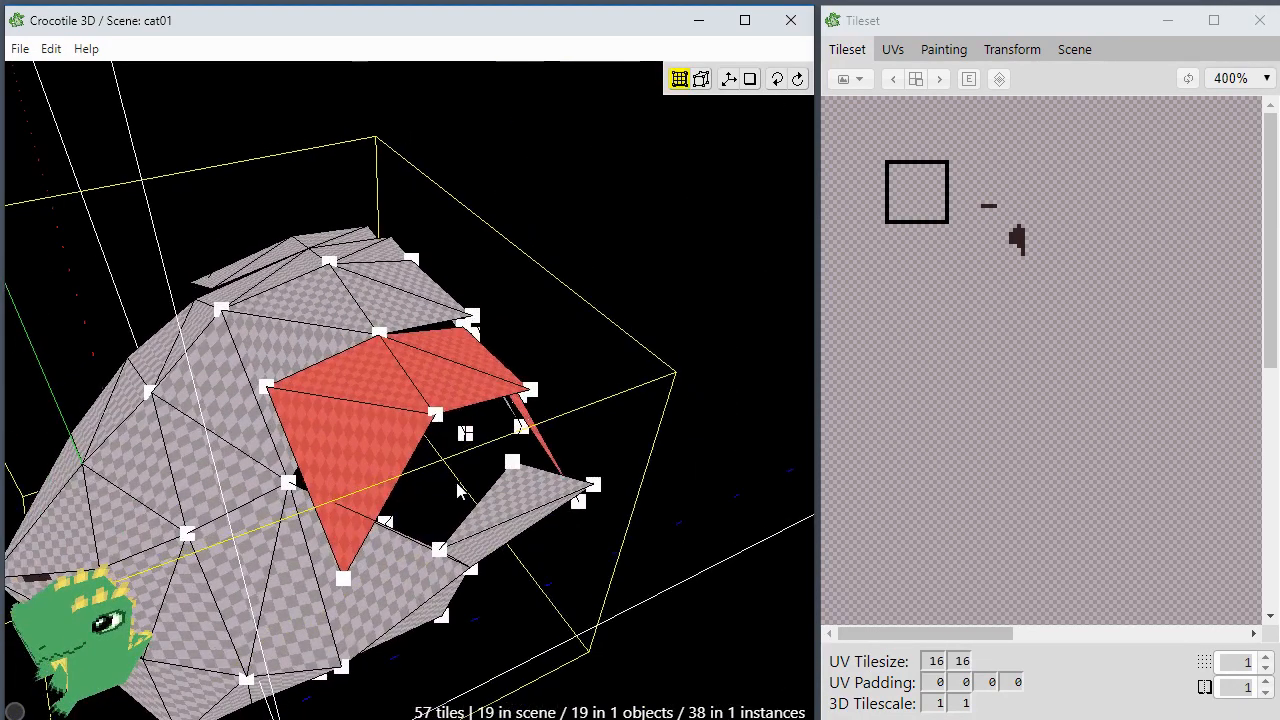
key("space")
left_click_drag(457, 484, 255, 500)
scroll(440, 532, "up", 2)
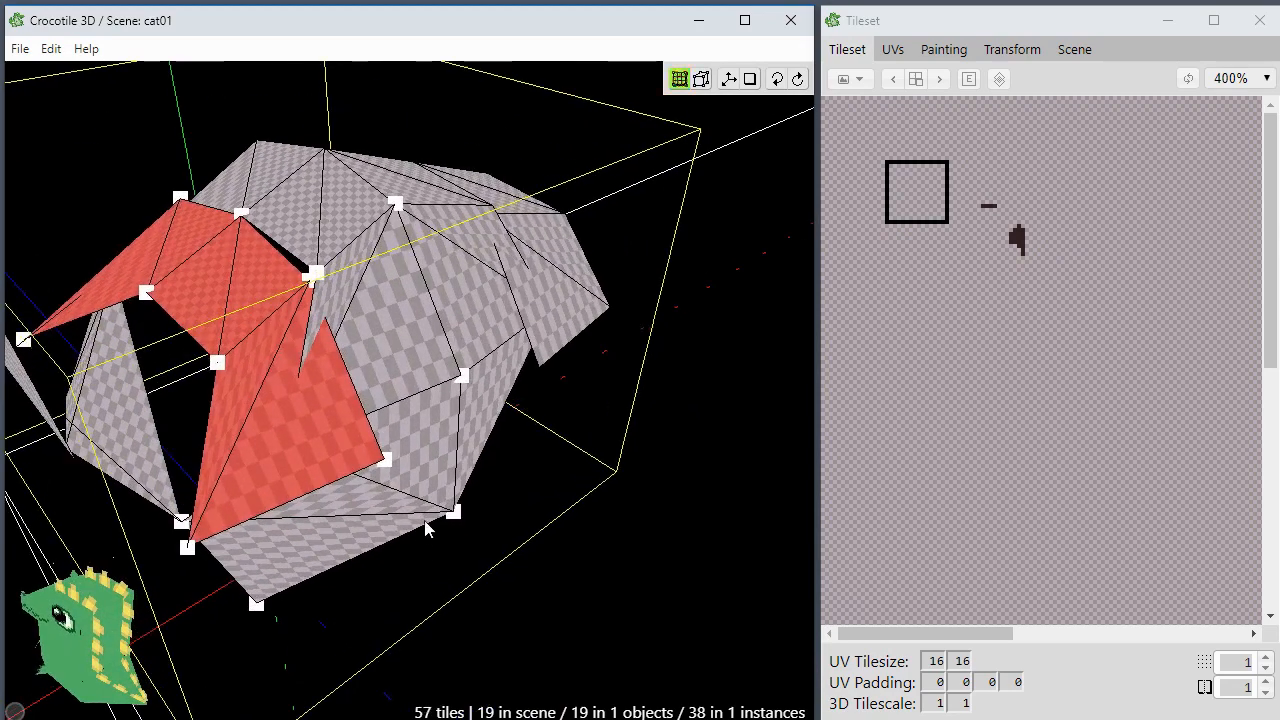
Step: Snap the inner corner vertex of the duplicated tiles onto the neighbouring crown vertex
left_click(309, 280)
key("f")
key("space")
left_click_drag(268, 362, 400, 370)
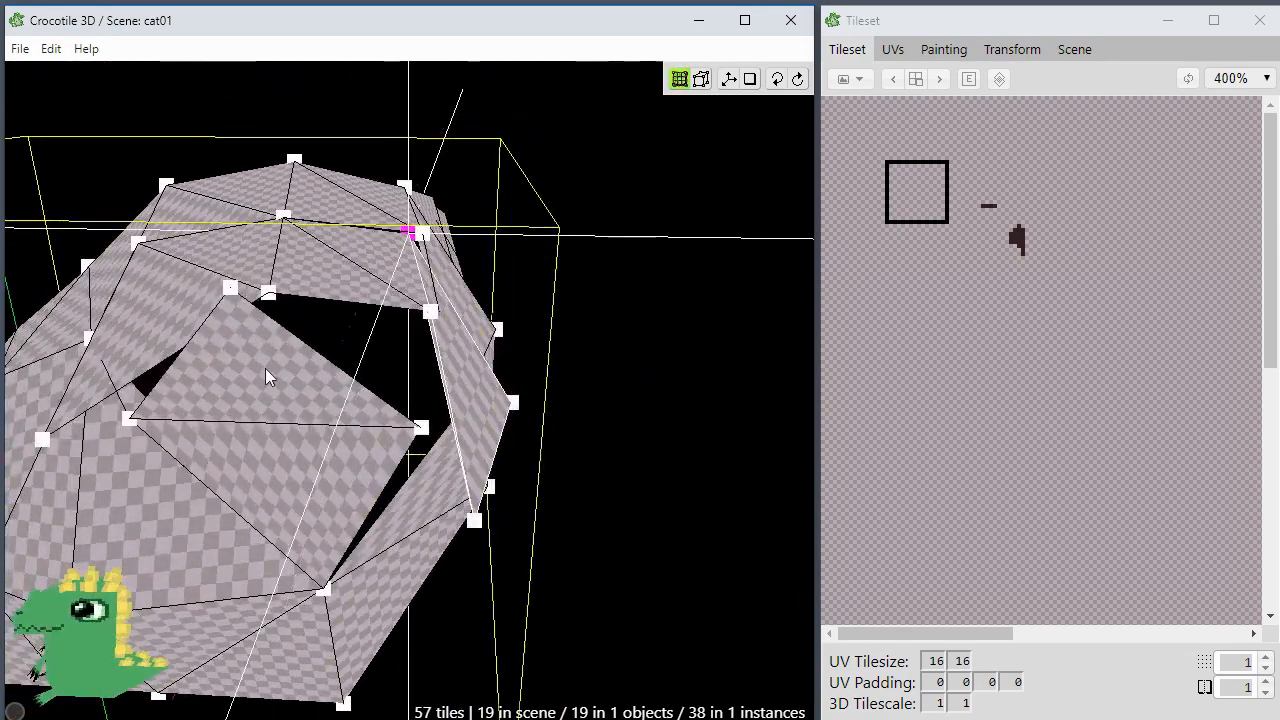
left_click(352, 458)
key("space")
left_click_drag(344, 449, 150, 430)
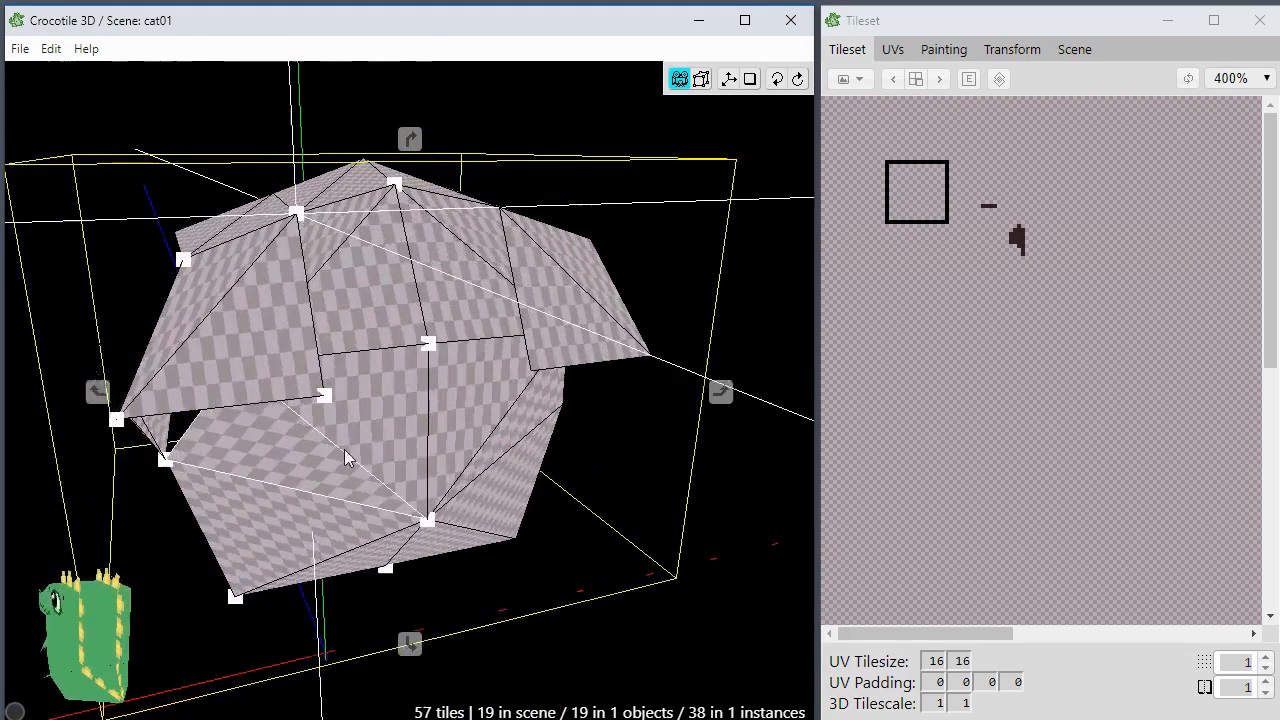
Step: Move the lower inner vertex of the duplicated tiles outward from the centre line and raise it
left_click(328, 401)
key("a")
key("a")
key("a")
key("a")
key("a")
key("a")
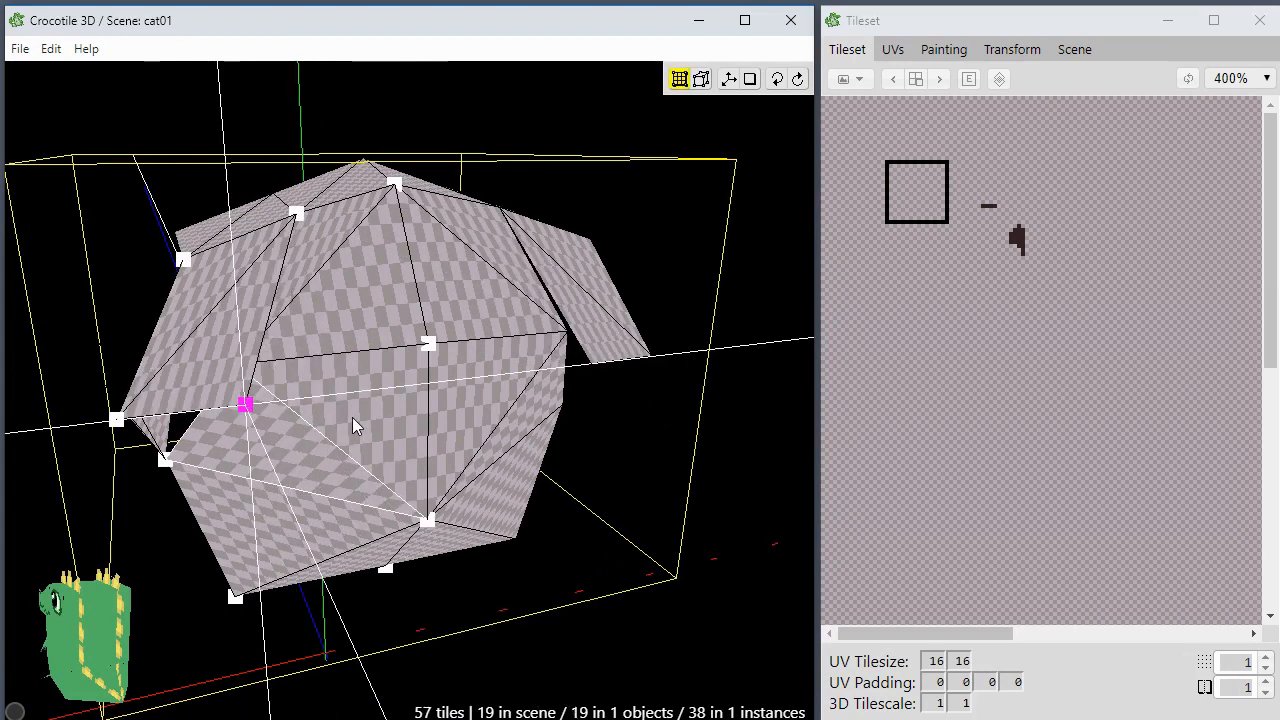
key("w")
key("w")
key("w")
key("w")
key("w")
Step: Reposition the protruding lower vertex of the duplicated tiles upward and back, clear of the side surface
mouse_move(237, 347)
left_mouse_down()
mouse_move(266, 297)
mouse_move(229, 357)
mouse_move(239, 368)
left_mouse_up()
middle_click_drag(183, 451, 308, 341)
left_click_drag(351, 322, 440, 440)
middle_click_drag(473, 474, 497, 533)
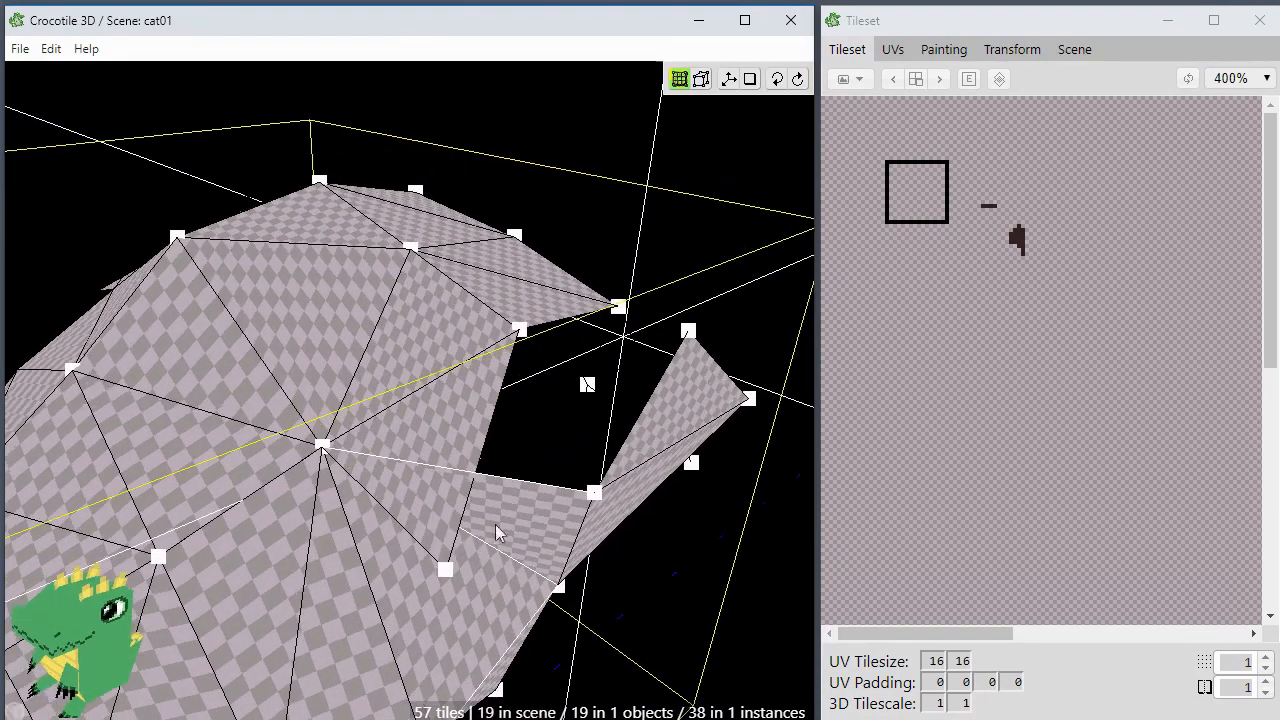
left_click_drag(447, 542, 503, 423)
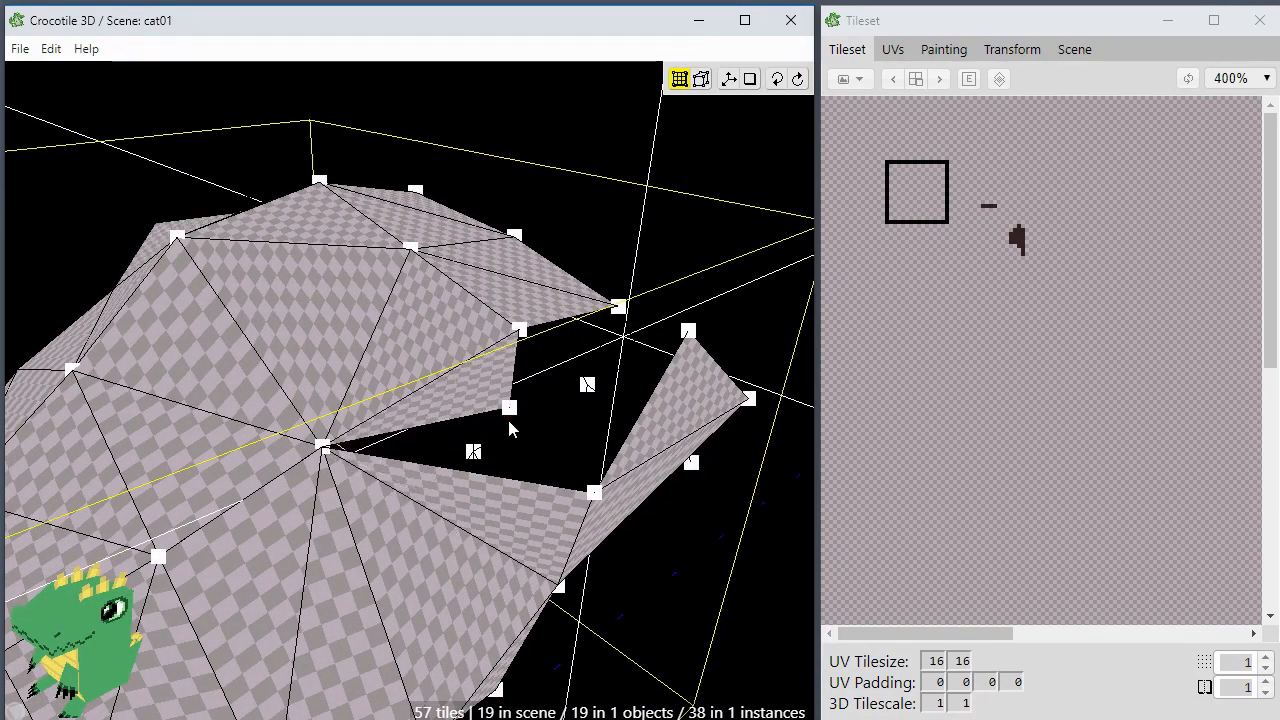
middle_click_drag(508, 420, 186, 428)
left_click_drag(200, 516, 178, 430)
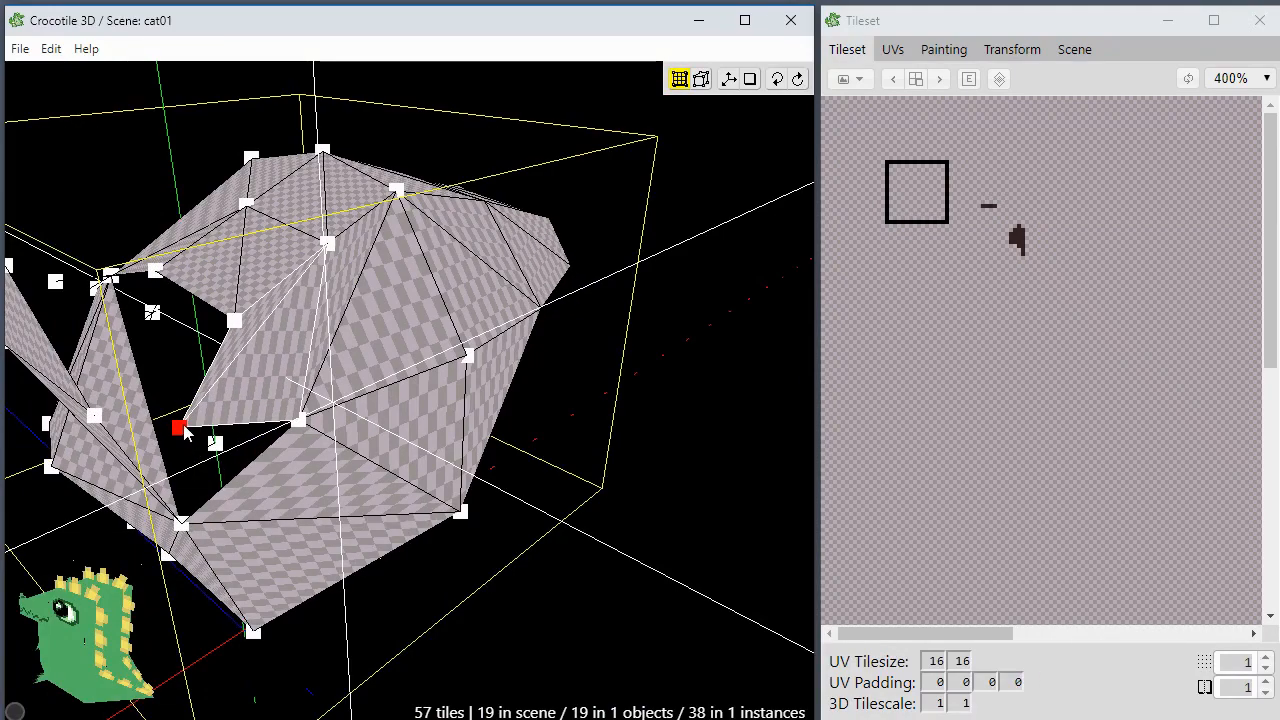
middle_click_drag(178, 430, 309, 410)
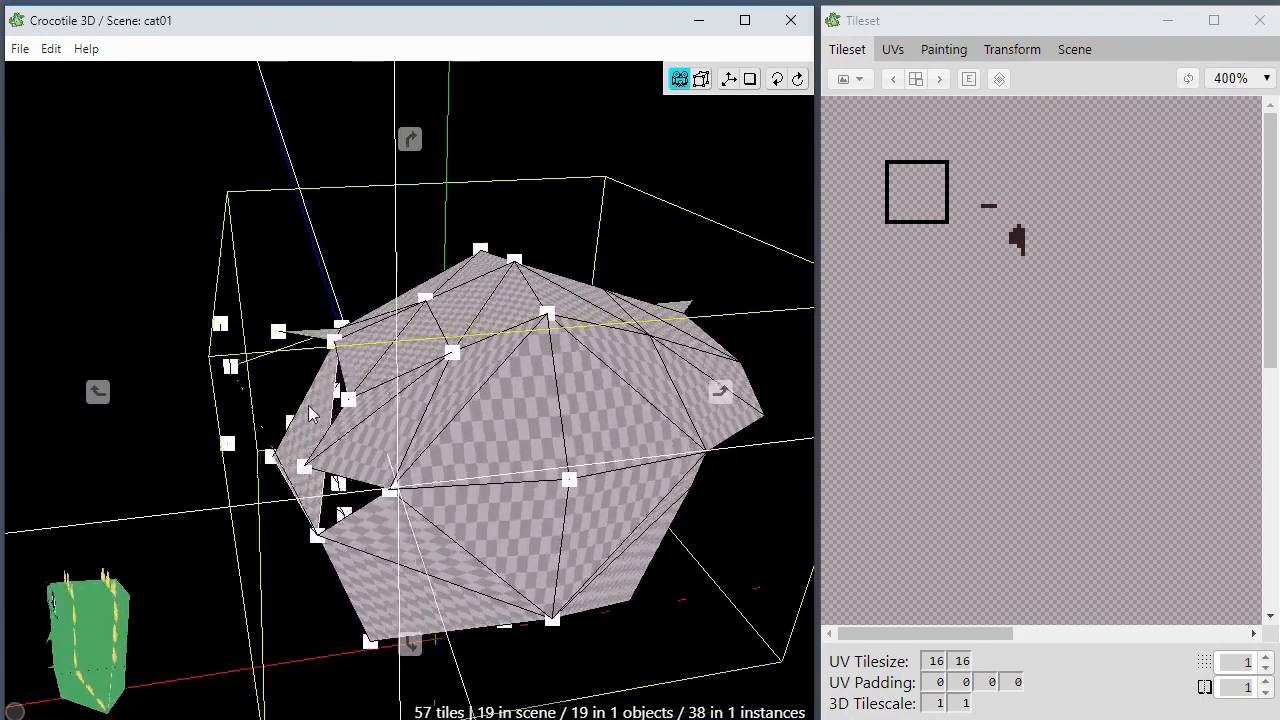
Step: Raise the two free outer vertices of the duplicated tiles above the crown to form an upright point
left_click(350, 396)
left_click(335, 336, "shift")
key("w")
key("w")
key("w")
key("w")
key("w")
key("w")
key("w")
key("w")
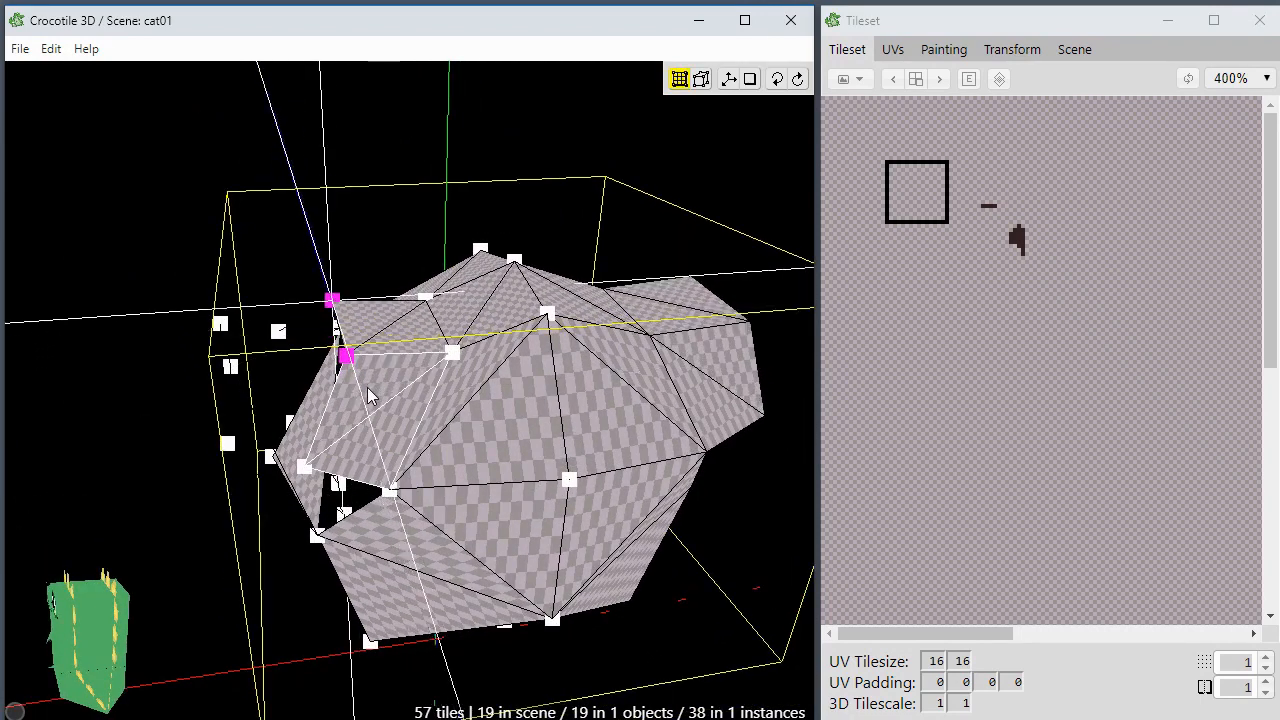
key("s")
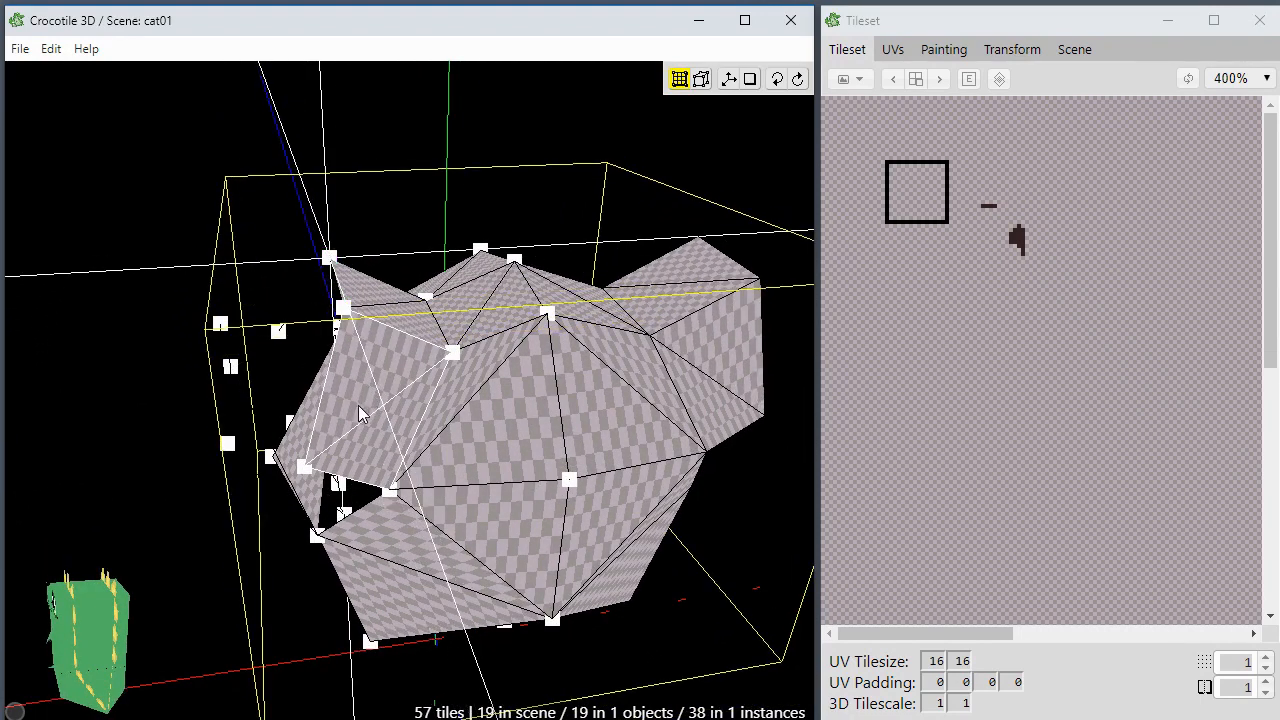
middle_click_drag(361, 414, 165, 370)
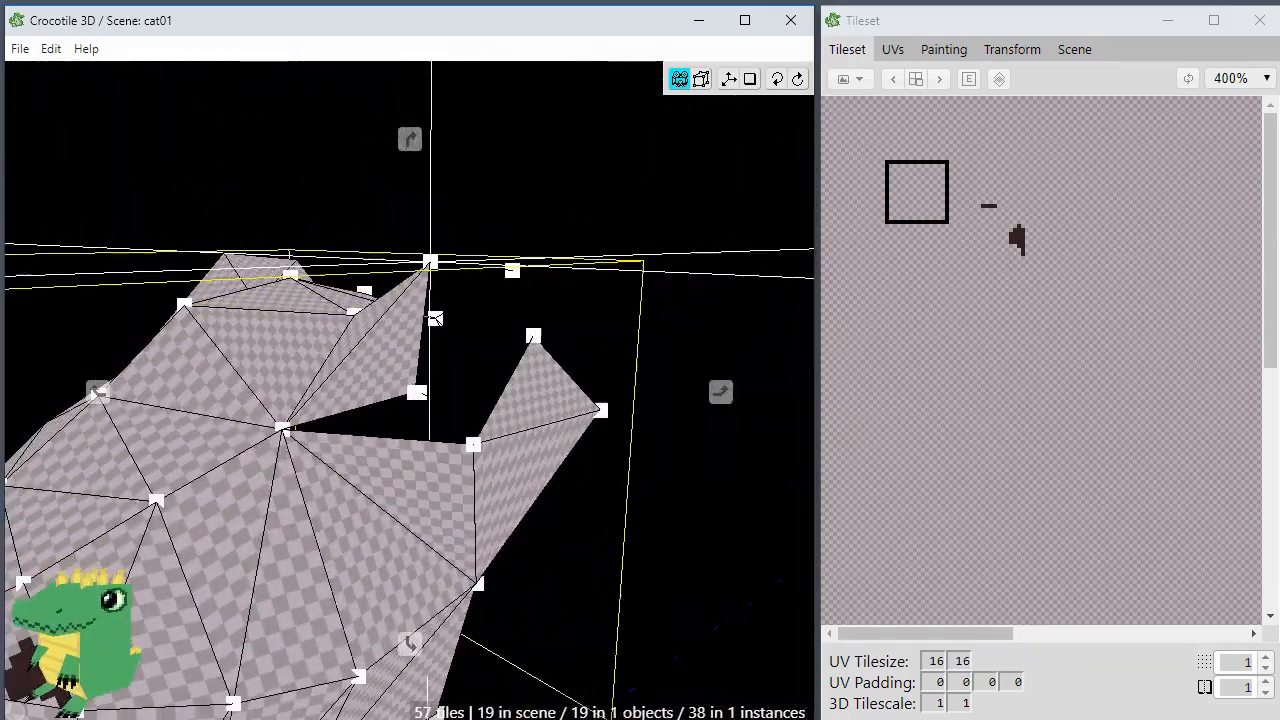
Step: Try to move the lower corner vertex of the inner ear surface outward across the gap
middle_click_drag(386, 485, 390, 503)
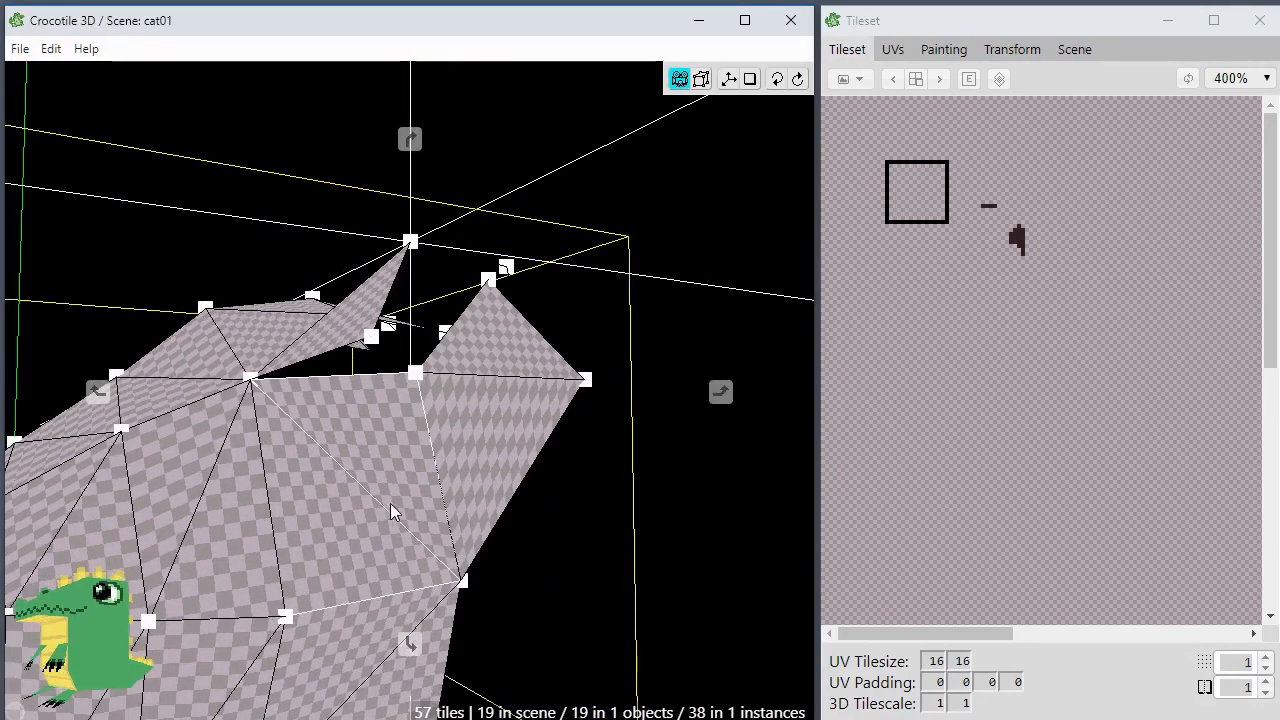
mouse_move(426, 420)
middle_mouse_down()
mouse_move(390, 416)
mouse_move(440, 422)
mouse_move(426, 420)
middle_mouse_up()
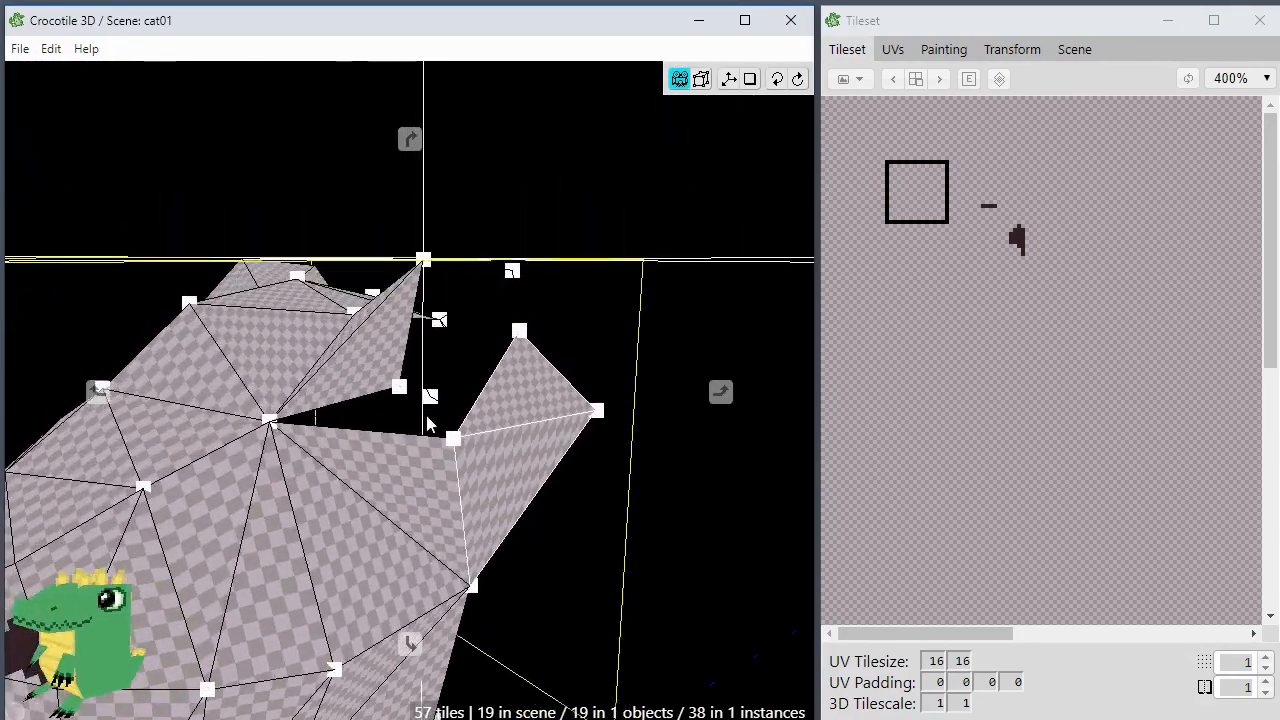
left_click_drag(350, 367, 402, 378)
key("f")
key("v")
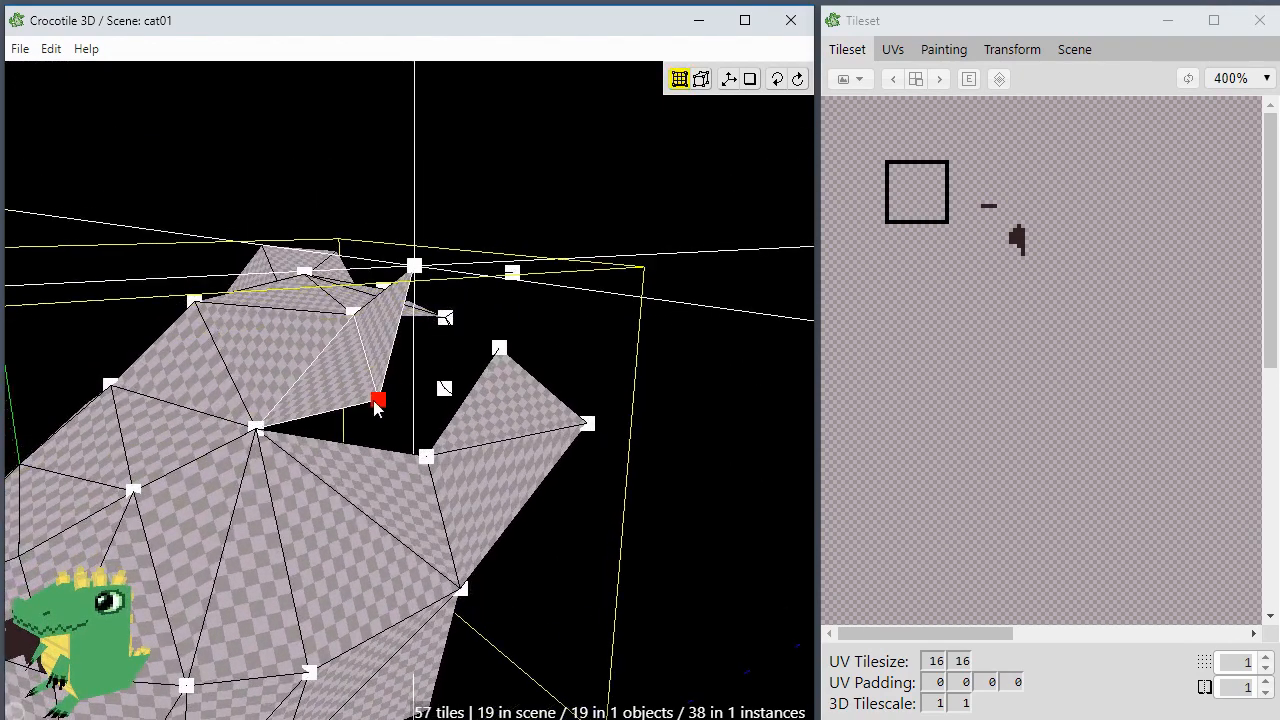
left_click_drag(384, 451, 440, 450)
key("ctrl+z")
key("ctrl+z")
Step: Move the inner base vertex of the outer ear tile inward toward the lower corner of the inner ear surface
left_click(472, 407)
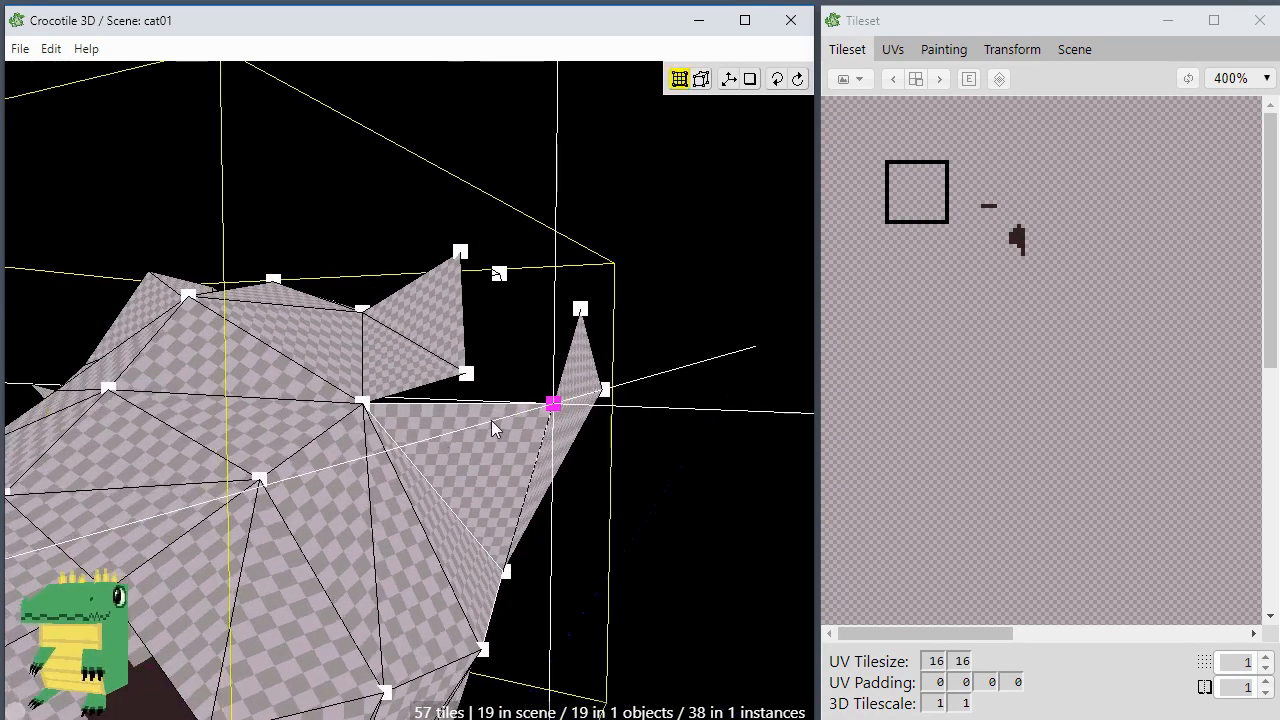
left_click_drag(410, 508, 485, 515)
key("d")
key("d")
key("a")
key("a")
key("a")
key("a")
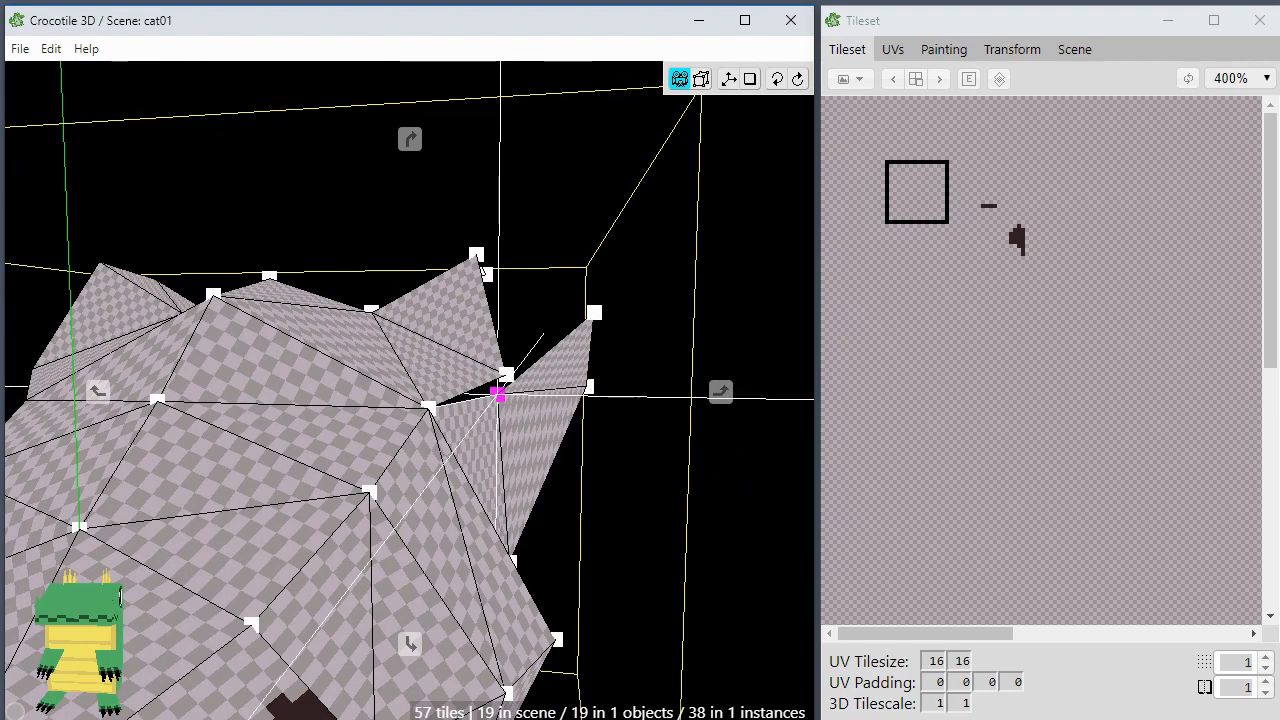
Step: Close the remaining gap between the outer ear tile's base vertex and the inner ear's lower corner
left_click_drag(481, 266, 500, 530)
key("d")
key("w")
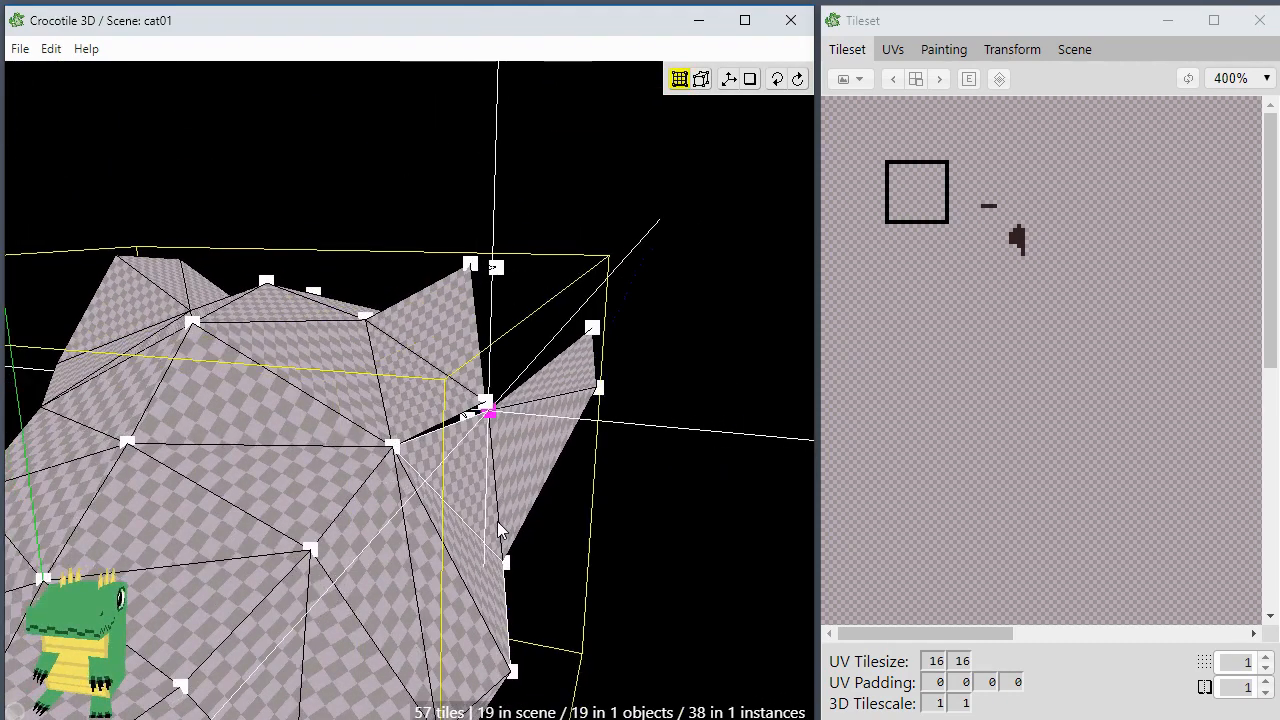
left_click_drag(565, 533, 375, 565)
left_click_drag(480, 600, 528, 550)
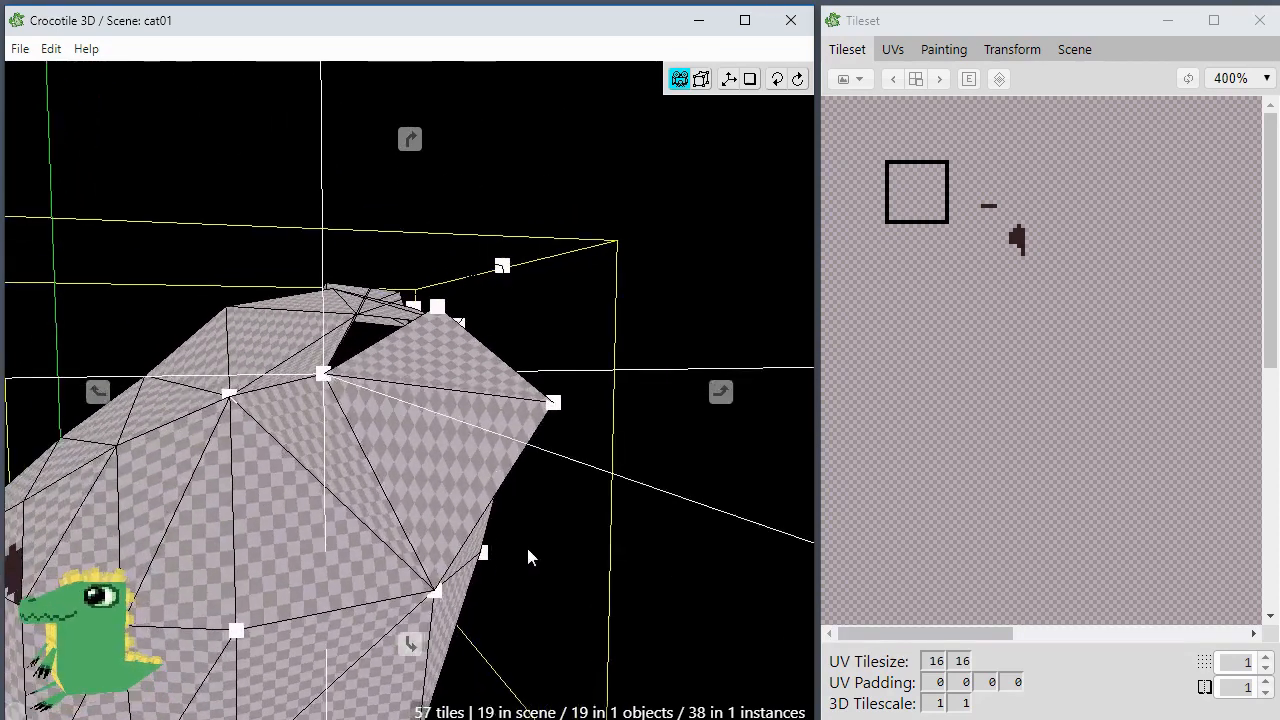
Step: Shift the shared base vertex between the inner and outer ear surfaces outward and slightly down
left_click(319, 381)
key("d")
key("d")
key("d")
key("s")
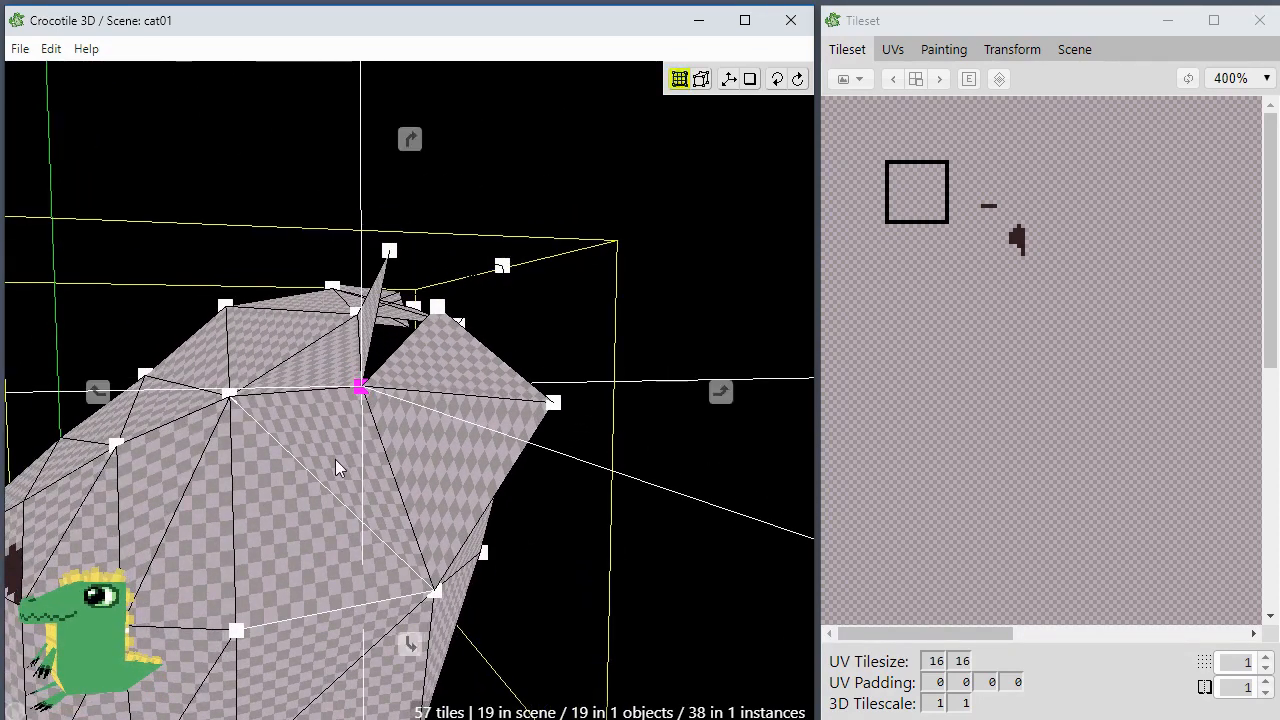
left_click_drag(335, 460, 485, 492)
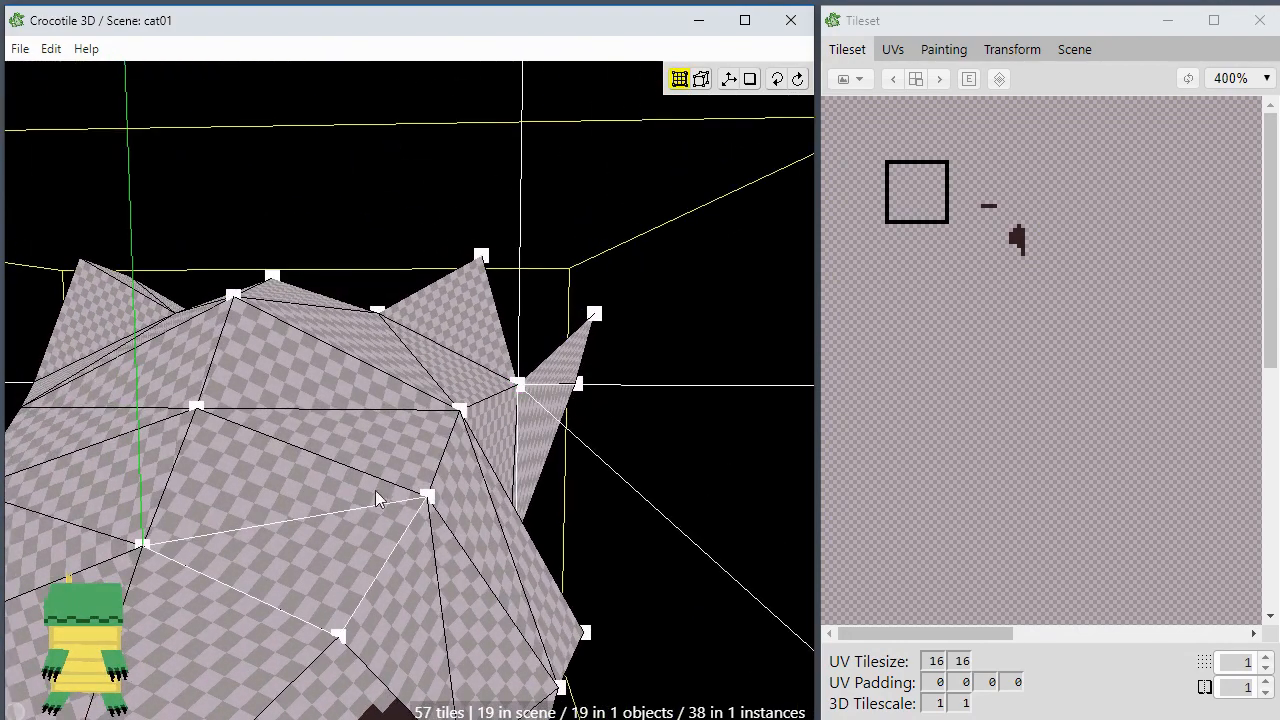
Step: Adjust the free rear vertex of the inner ear at the back of the head and select the rear inner ear tile
key("space")
scroll(376, 498, "down", 5)
left_click_drag(376, 498, 205, 505)
scroll(383, 512, "up", 5)
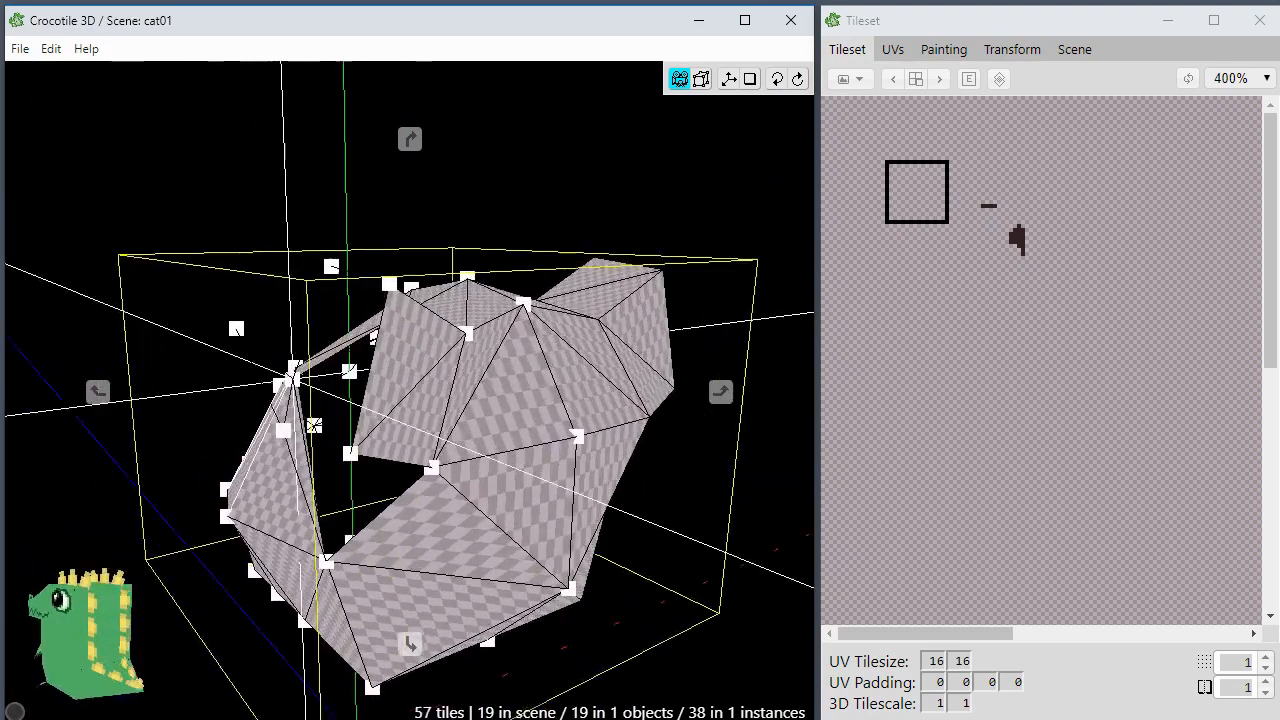
left_click_drag(300, 505, 394, 516)
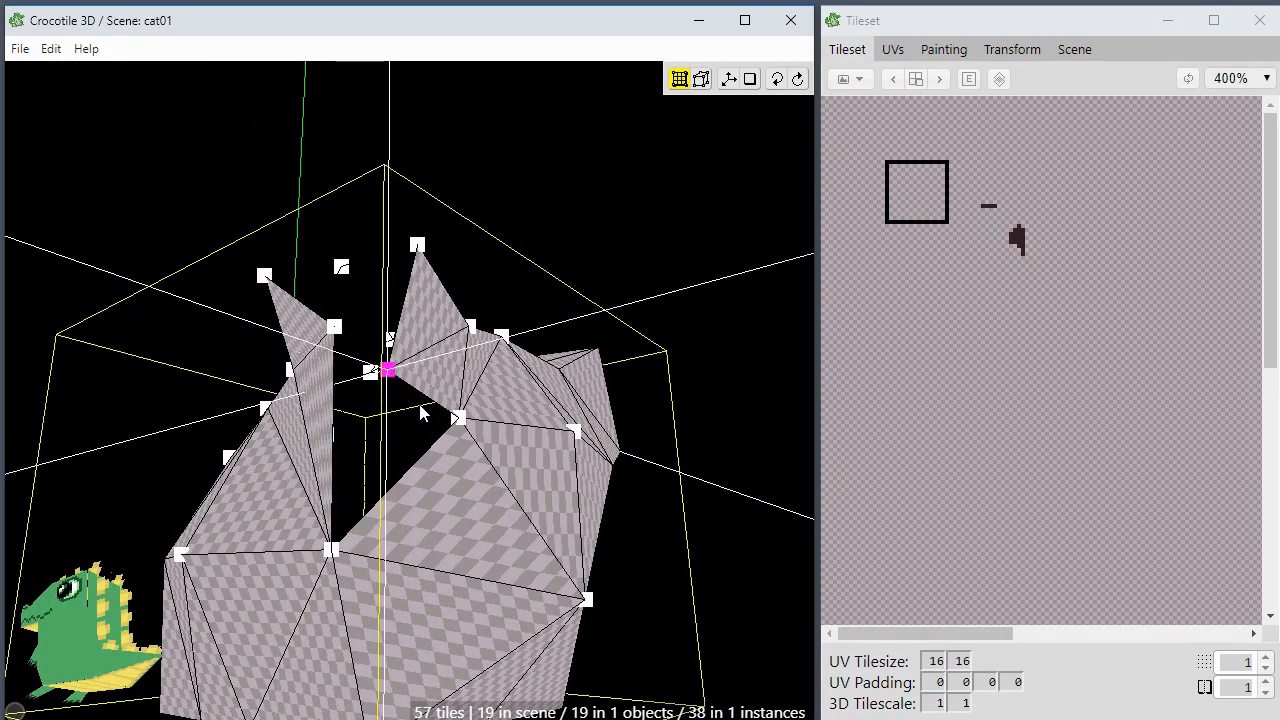
left_click_drag(436, 418, 403, 449)
left_click_drag(399, 518, 345, 518)
left_click_drag(345, 450, 393, 431)
double_click(434, 368)
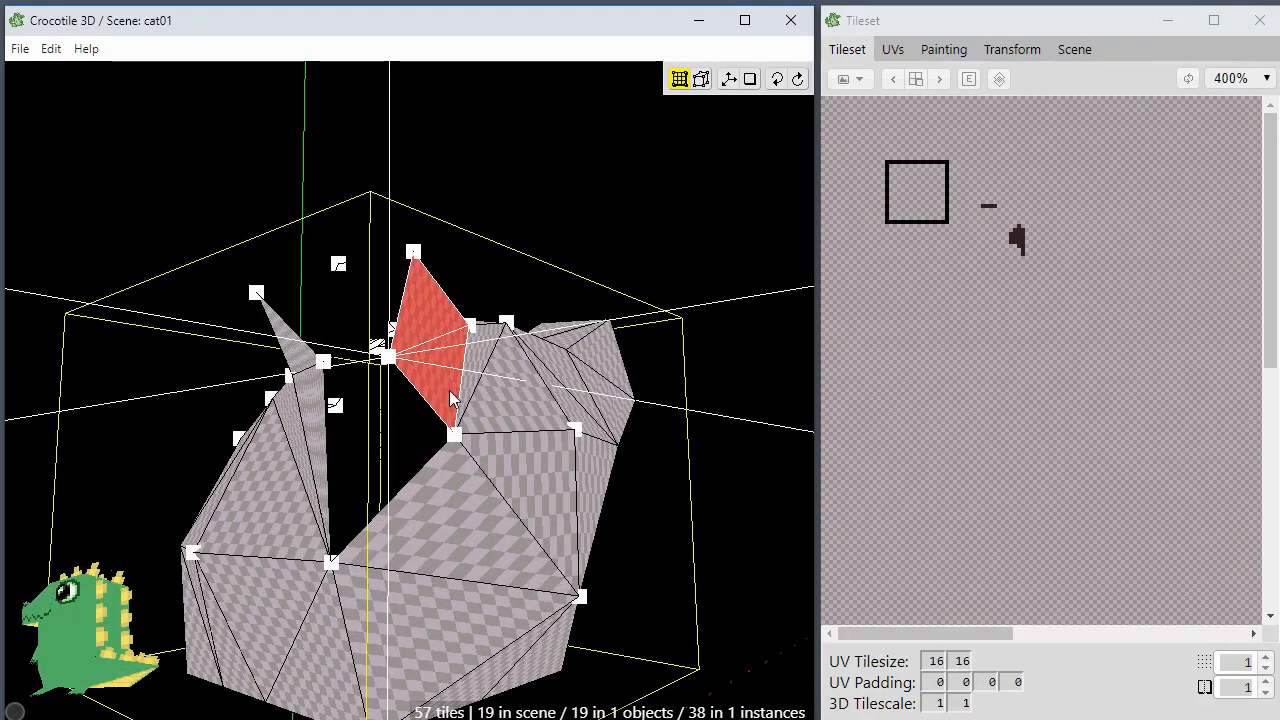
Step: Try to shift the selected ear tile sideways off the head
key("a")
key("a")
key("a")
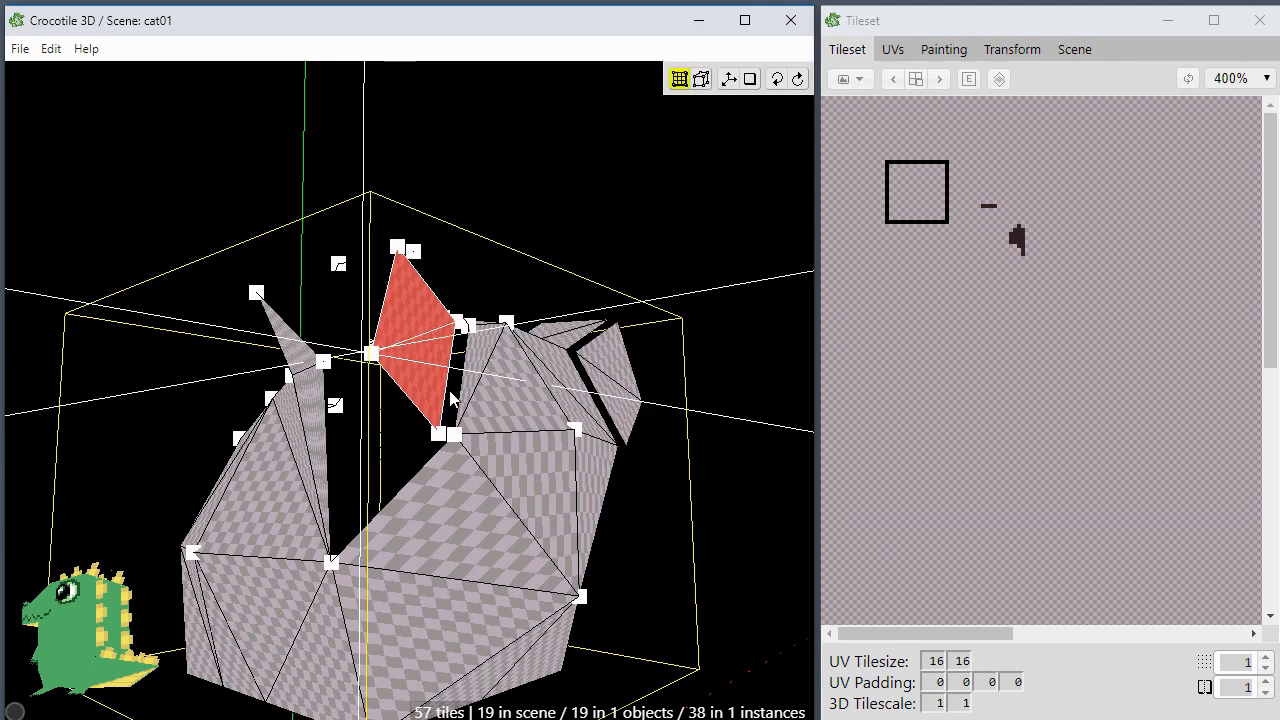
key("ctrl+z")
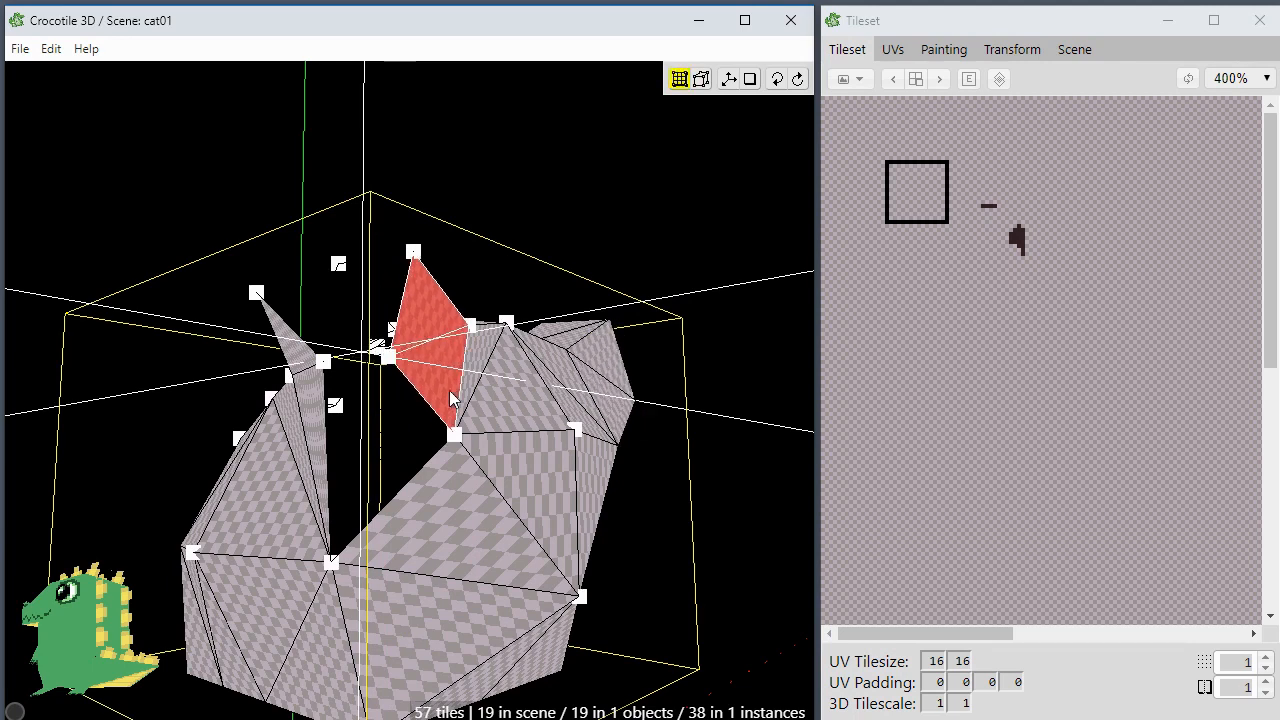
Step: Duplicate the selected ear tile and move the copy down over the open gap behind the ear
key("s")
key("s")
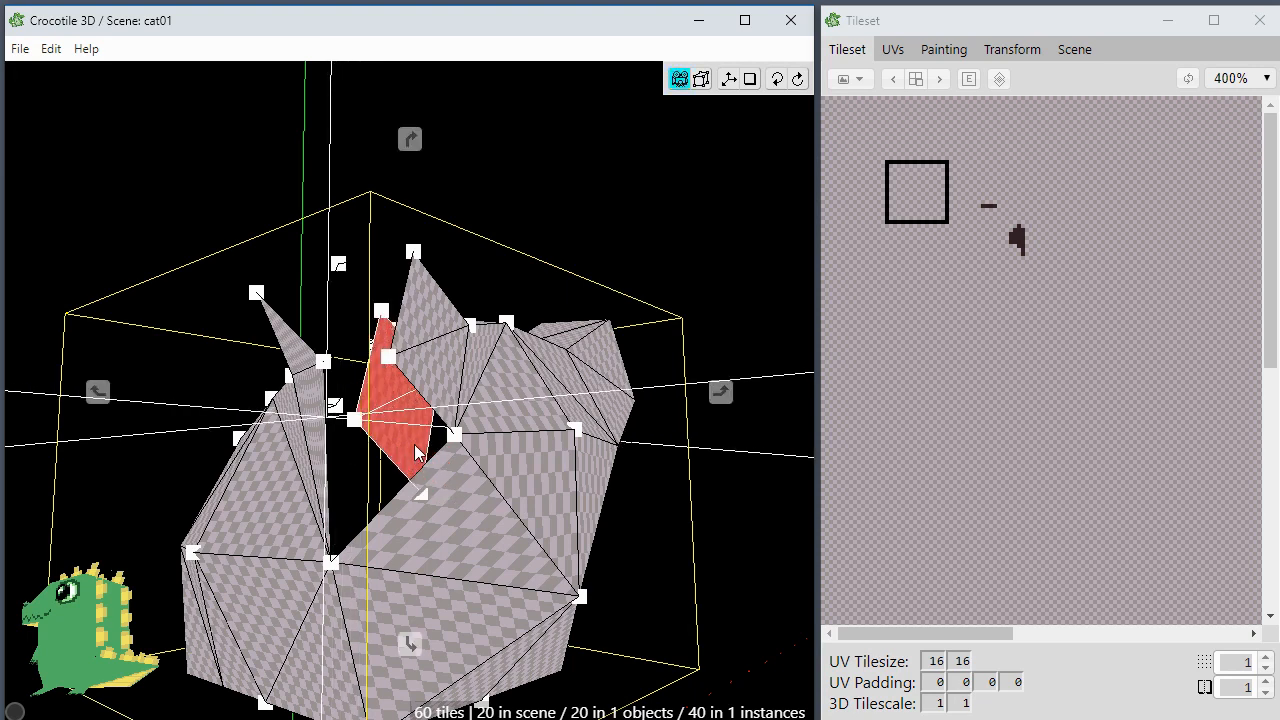
key("a")
key("a")
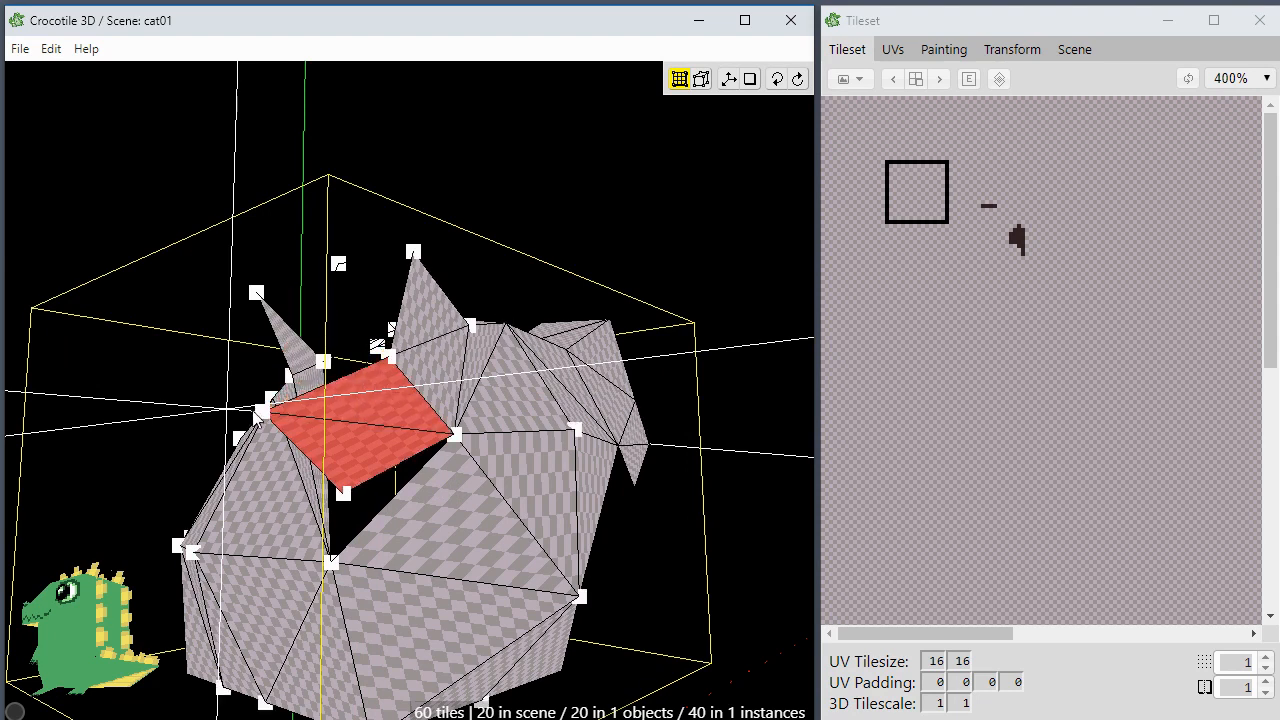
Step: Snap the copied tile's free corners onto the outer ear's base vertex and the rear head vertex to fill the gap
left_click_drag(262, 415, 328, 368)
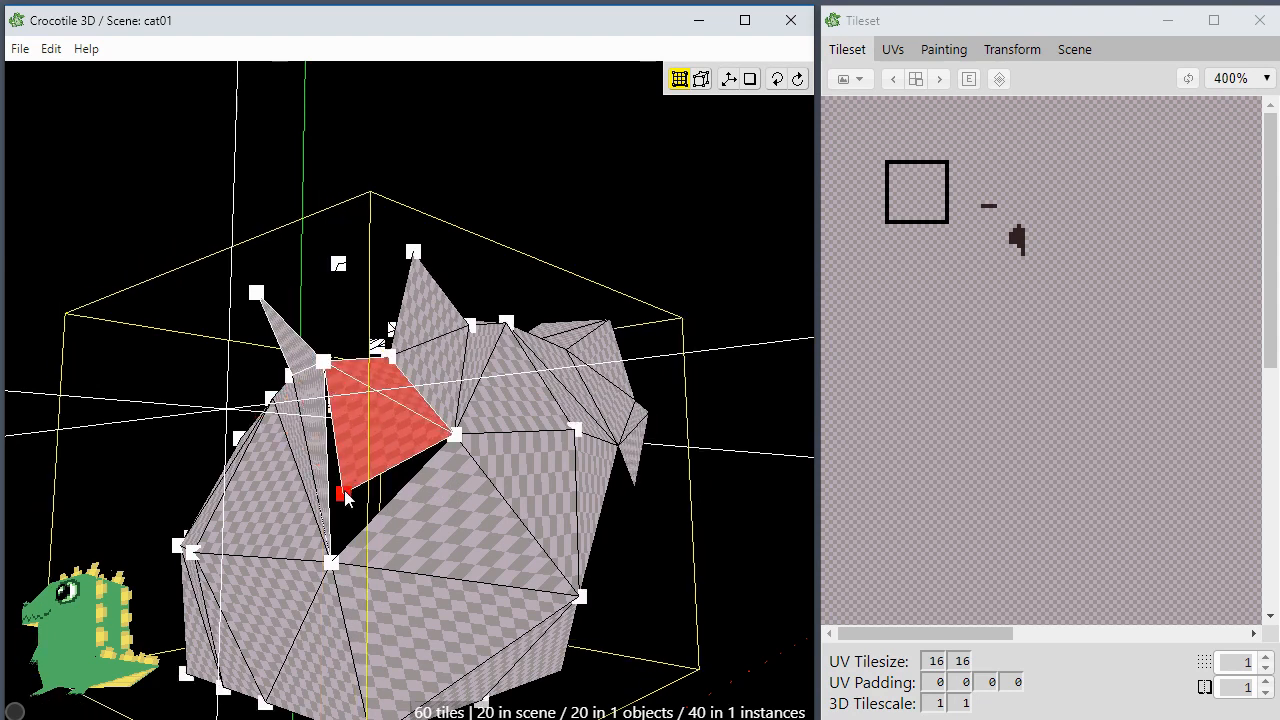
mouse_move(335, 470)
middle_mouse_down()
mouse_move(410, 485)
mouse_move(342, 469)
middle_mouse_up()
left_click(384, 483)
middle_click_drag(430, 500, 333, 383)
Step: Move the outer ear tile's outer base vertex inward, closer to the side of the head
middle_click_drag(440, 355, 520, 390)
middle_click_drag(250, 400, 407, 425)
key("a")
key("a")
key("a")
key("a")
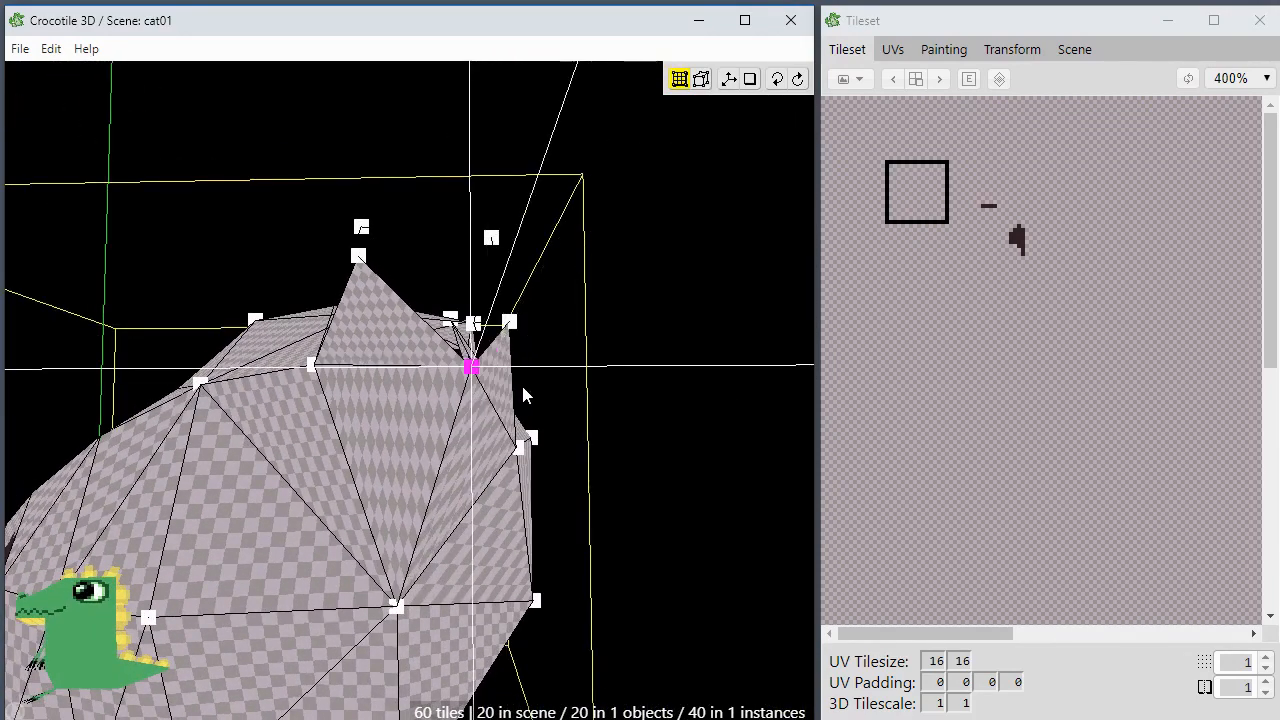
middle_click_drag(487, 483, 425, 425)
middle_click_drag(463, 543, 490, 442)
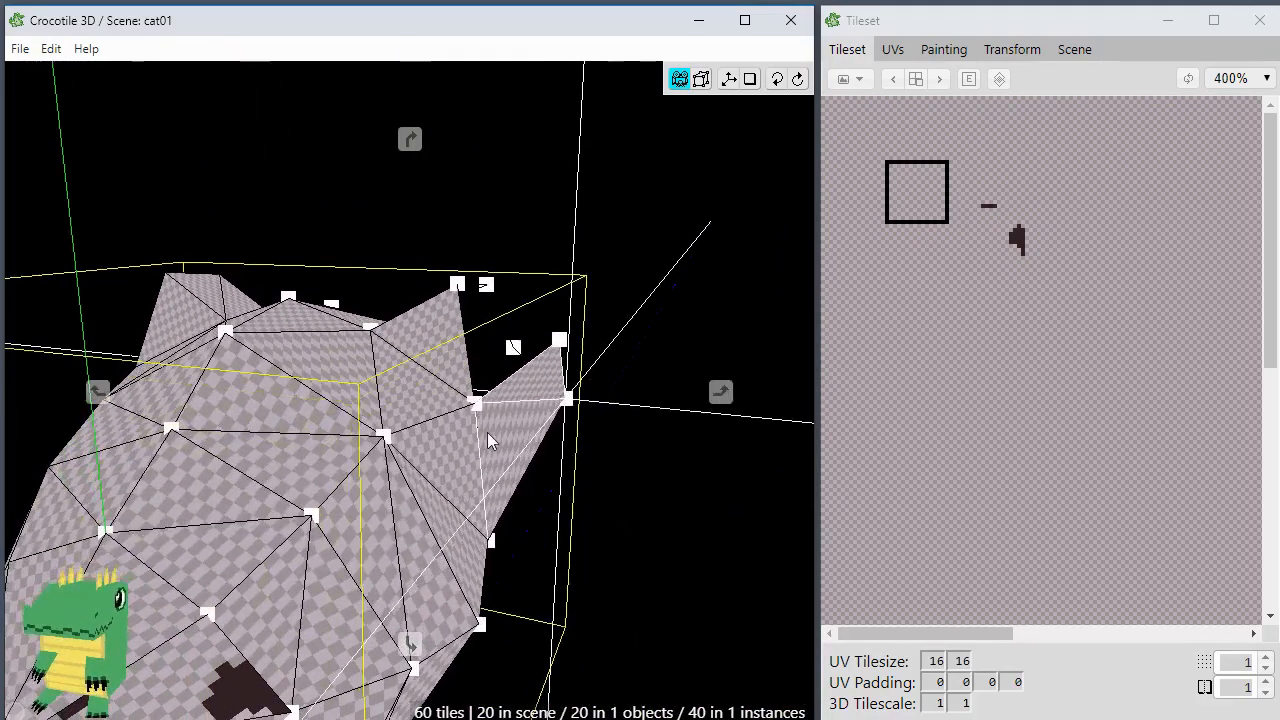
middle_click_drag(412, 488, 493, 287)
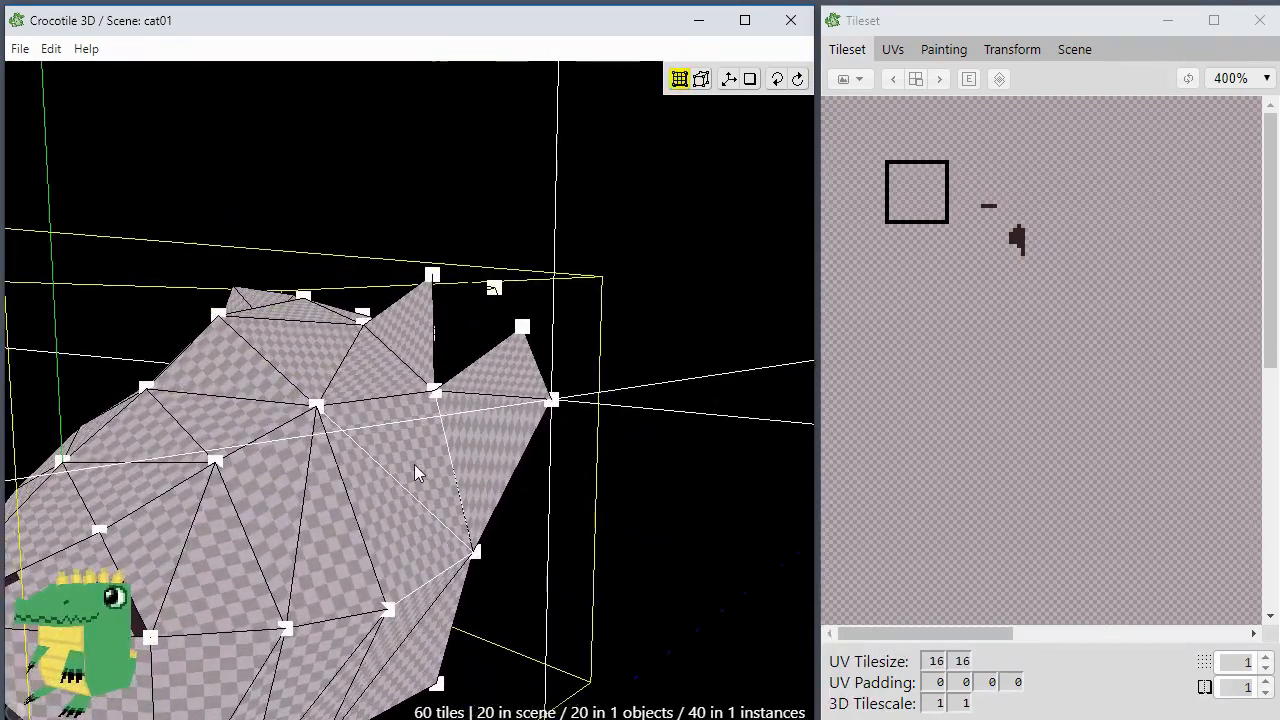
middle_click_drag(480, 369, 480, 369)
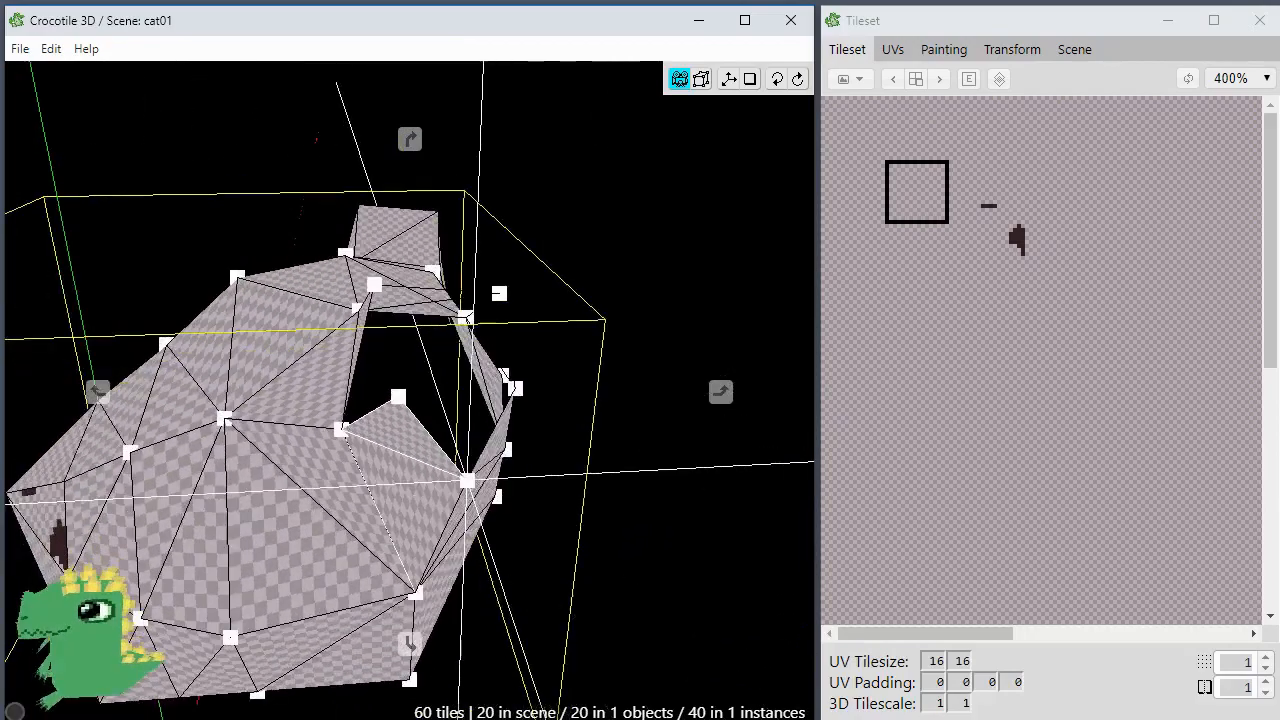
Step: Try to join the tip of the outer ear tile to the tip of the inner ear
middle_click_drag(499, 293, 534, 343)
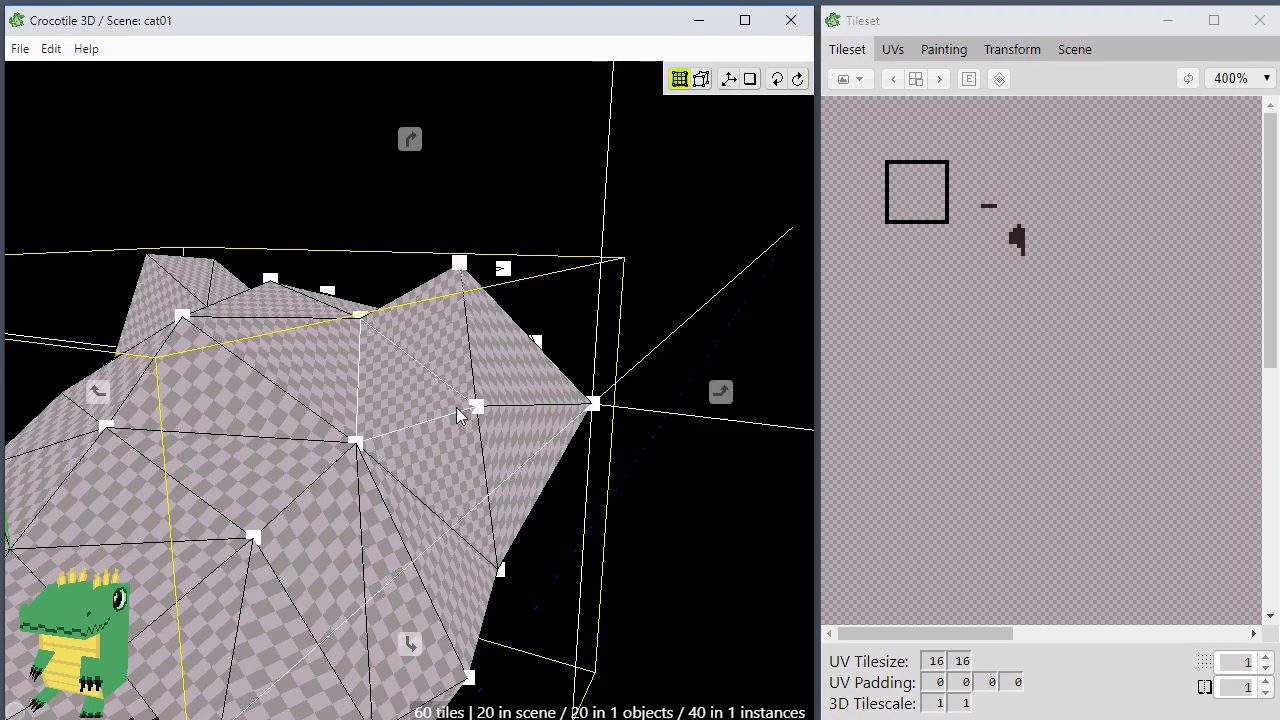
middle_click_drag(459, 415, 400, 452)
key("ctrl+z")
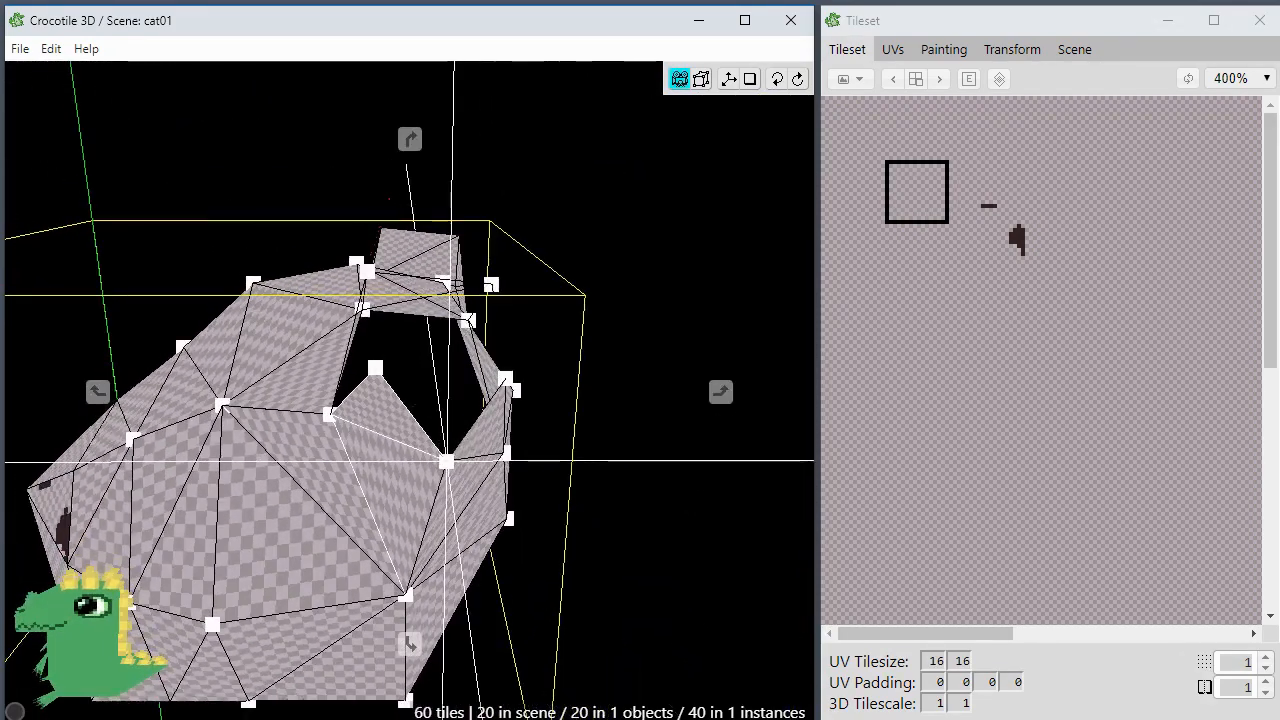
Step: Duplicate the two inner ear tiles and shift the copy outward from the head
middle_click_drag(485, 416, 417, 423)
left_click(398, 404)
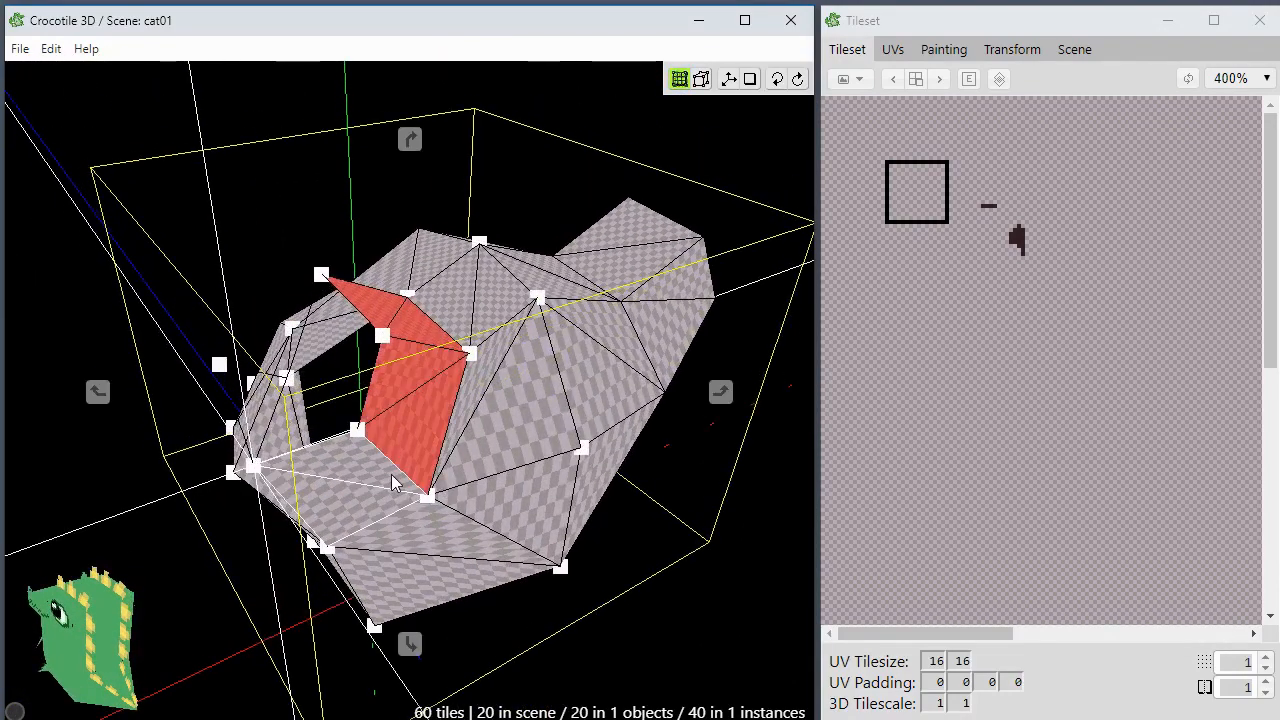
middle_click_drag(393, 484, 377, 472)
key("ctrl+v")
key("a")
key("a")
key("a")
key("a")
key("a")
key("a")
key("a")
key("a")
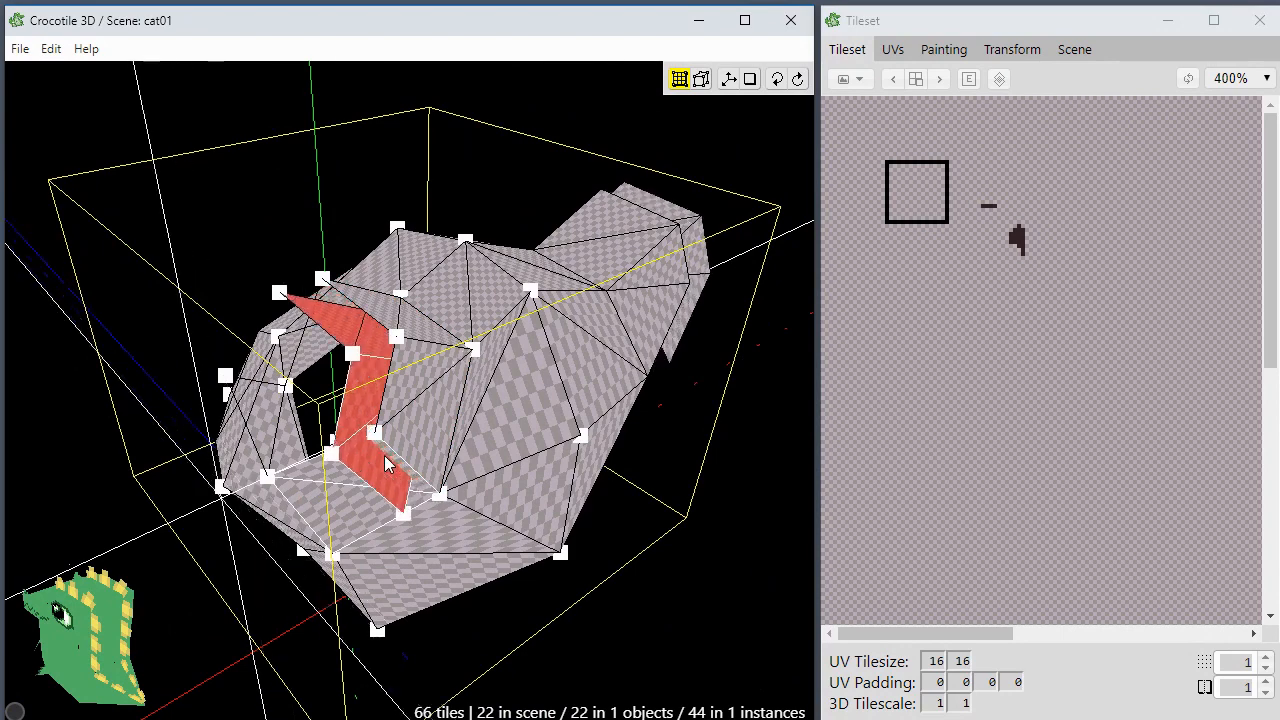
Step: Raise the copied ear tiles and line them up above the existing ear edge as an upper extension
key("w")
key("w")
key("w")
key("w")
key("a")
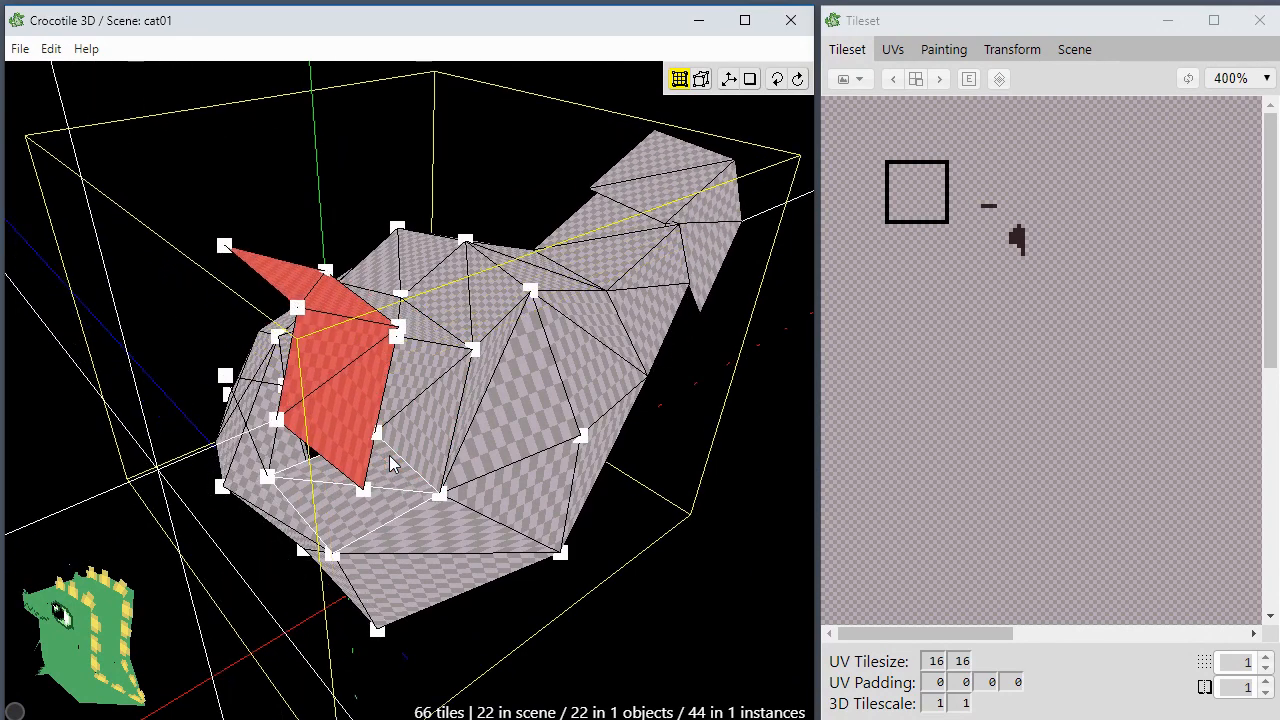
key("s")
middle_click_drag(391, 463, 398, 496)
key("w")
key("d")
left_click(388, 476)
Step: Snap the lower vertex of the raised tiles onto the inner ear corner and their inner vertex onto the adjacent ear vertex
middle_click_drag(382, 410, 250, 410)
scroll(382, 434, "up", 3)
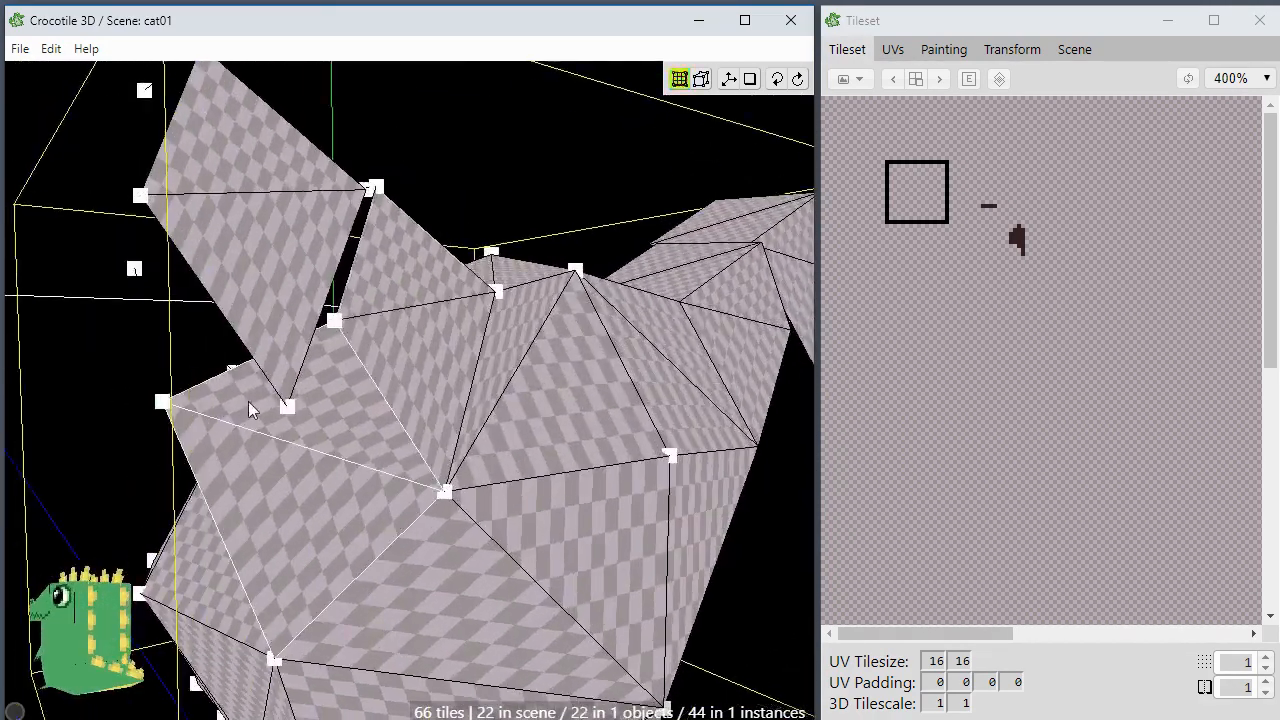
left_click_drag(282, 408, 311, 318)
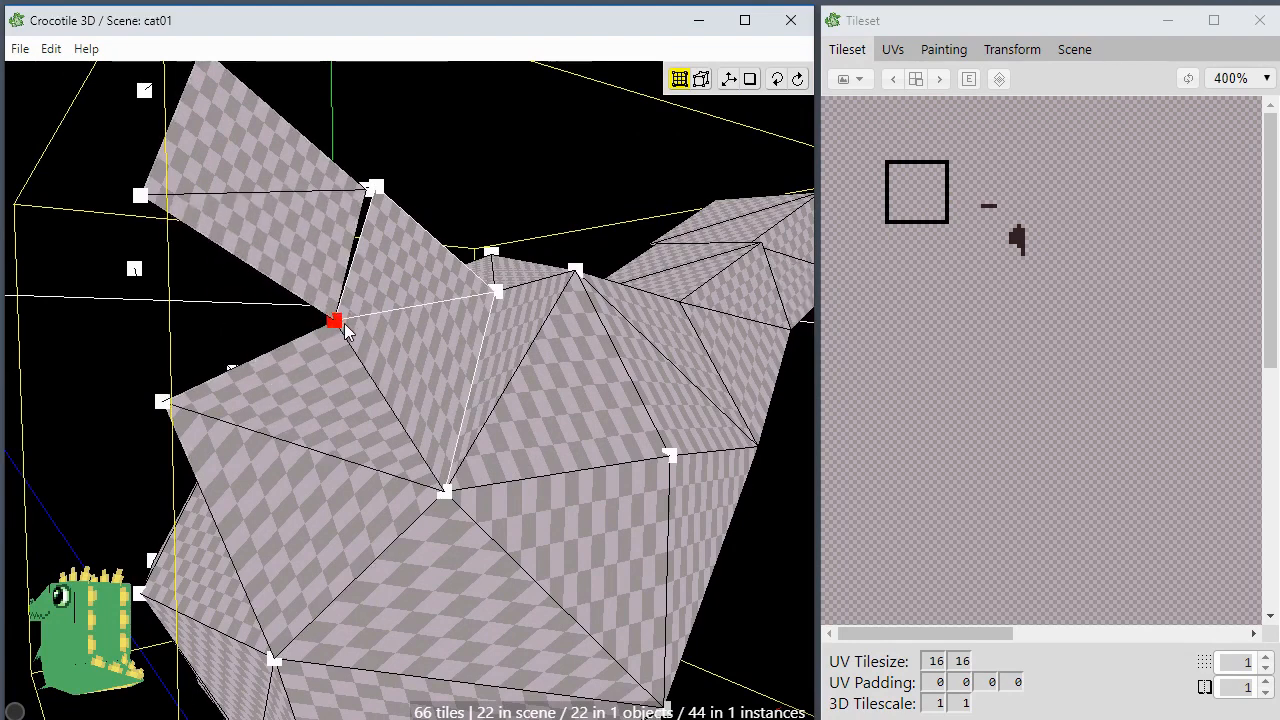
middle_click_drag(370, 282, 362, 355)
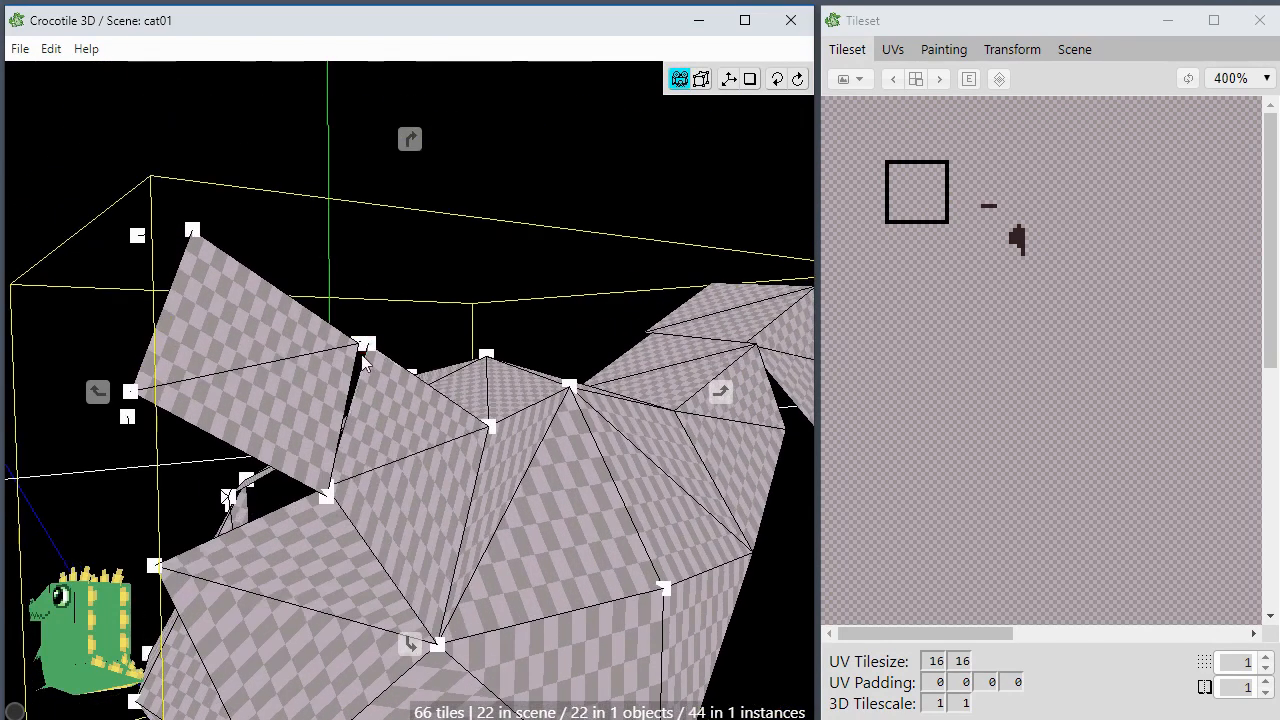
mouse_move(357, 350)
left_mouse_down()
mouse_move(338, 368)
mouse_move(384, 349)
mouse_move(370, 351)
left_mouse_up()
middle_click_drag(372, 360, 341, 416)
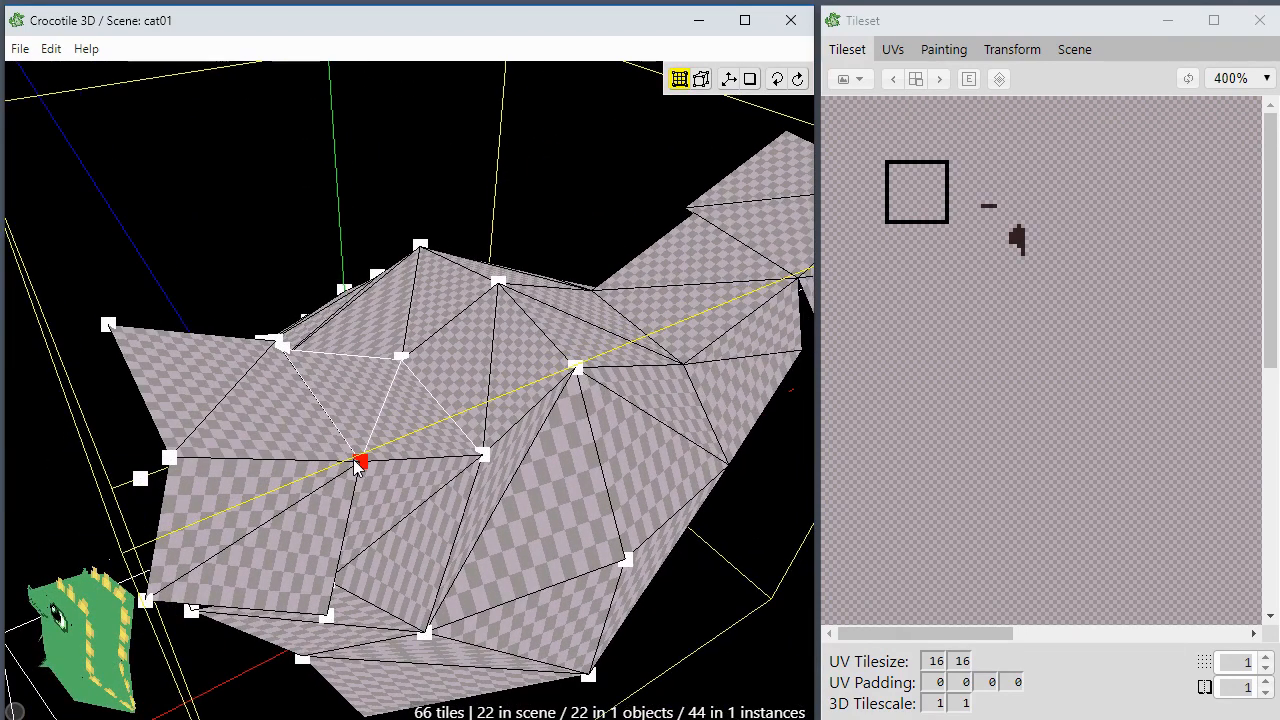
Step: Align the slightly offset lower corner of the raised tiles with the ear vertex beside it
middle_click_drag(355, 462, 288, 554)
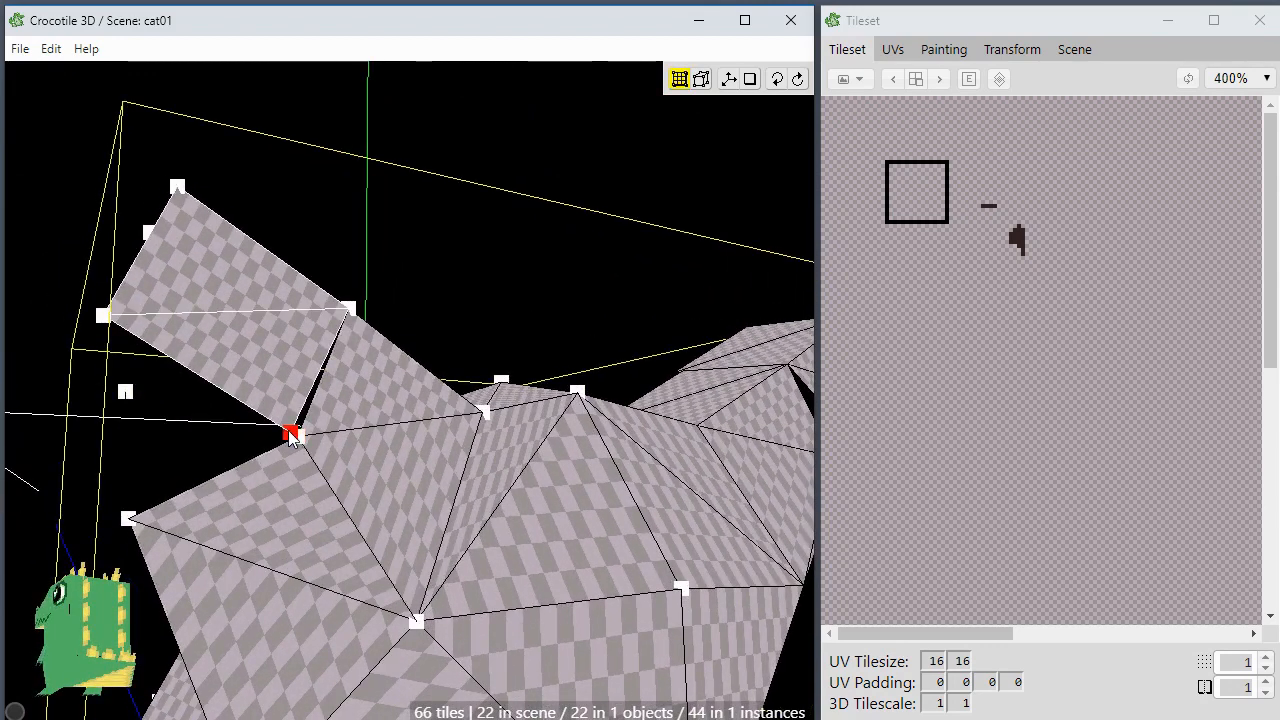
left_click_drag(289, 439, 300, 442)
middle_click_drag(282, 500, 390, 512)
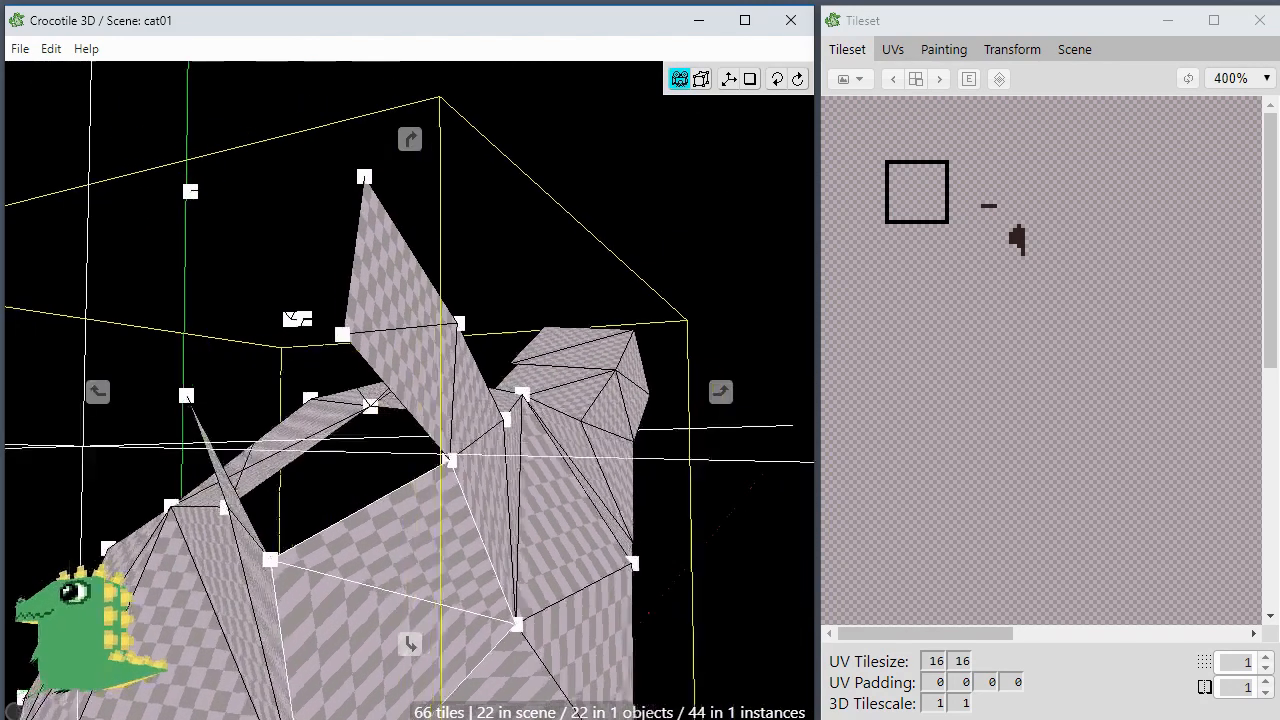
Step: Reshape the raised ear tiles by repositioning their tip vertex and pulling their free outer corner in below the tip
middle_click_drag(279, 487, 258, 530)
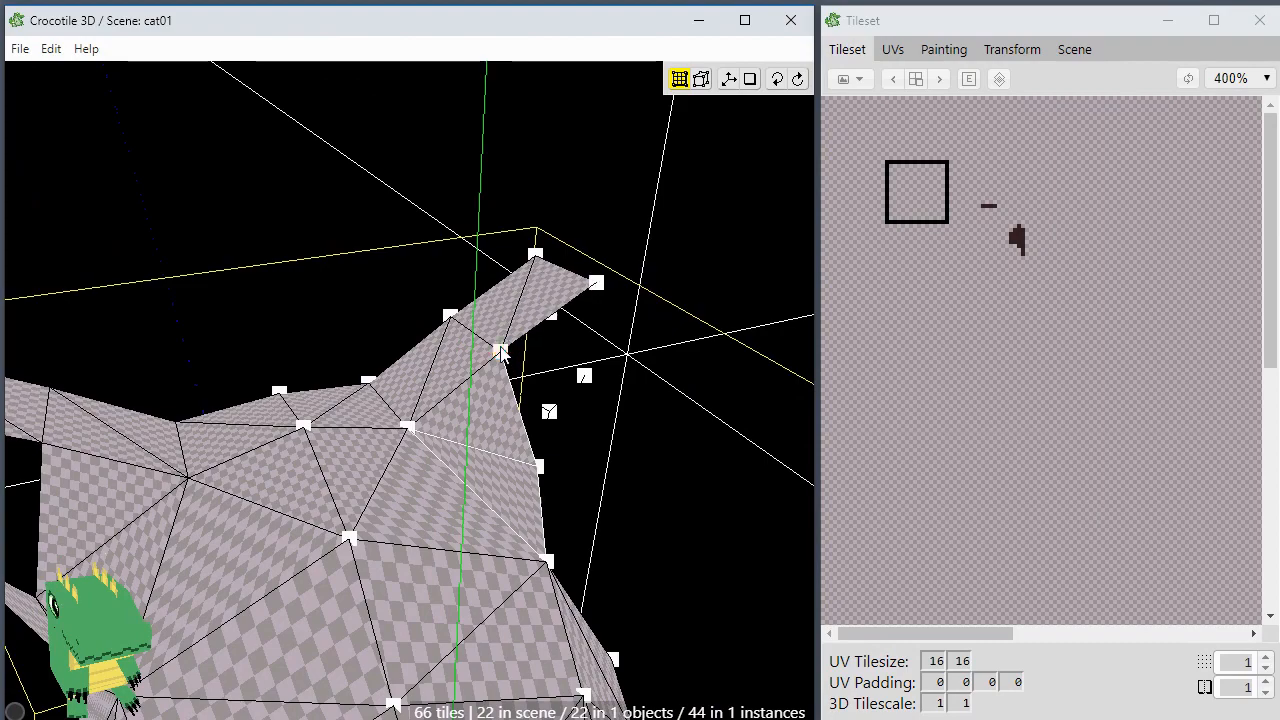
middle_click_drag(502, 356, 357, 385)
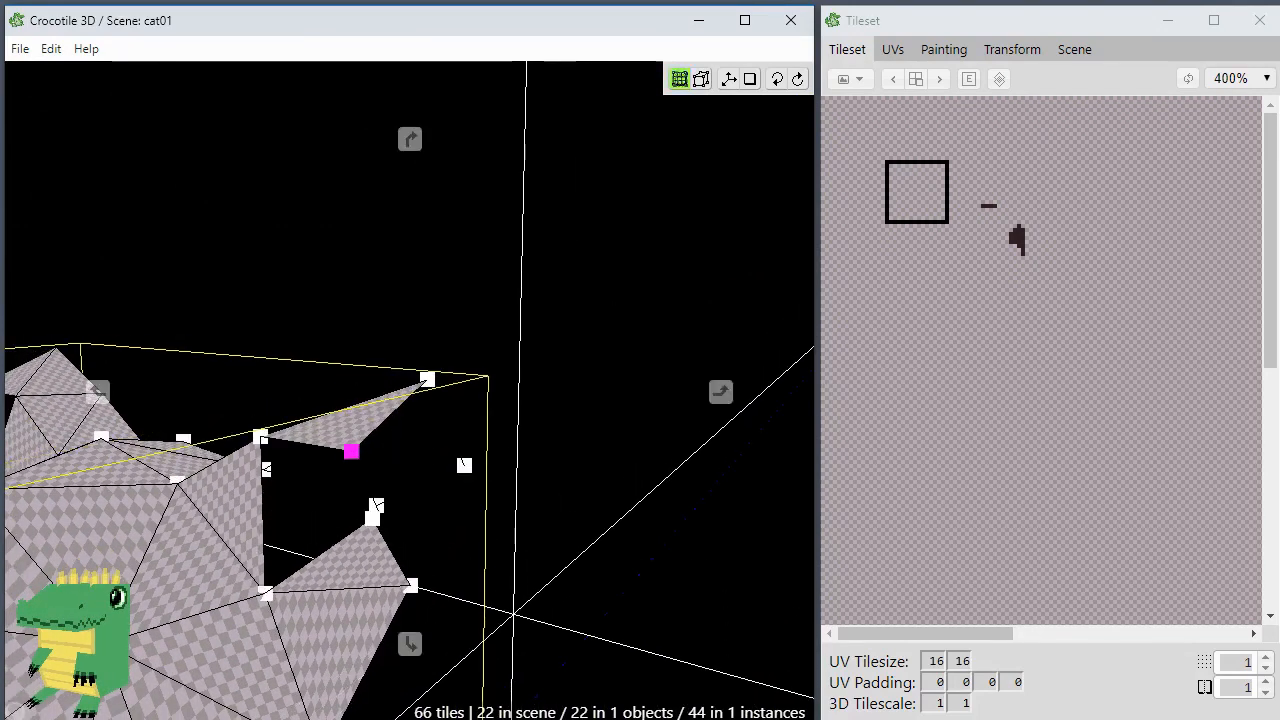
middle_click_drag(376, 505, 338, 538)
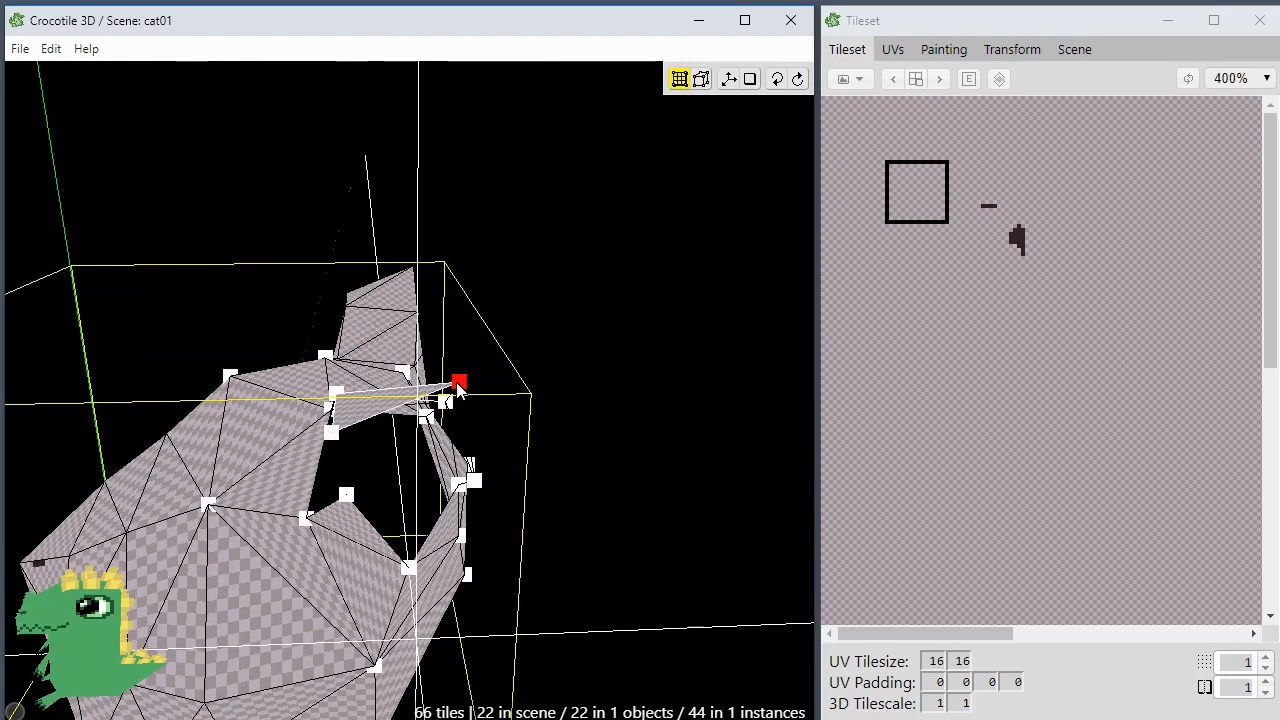
key("a")
key("a")
middle_click_drag(507, 450, 493, 533)
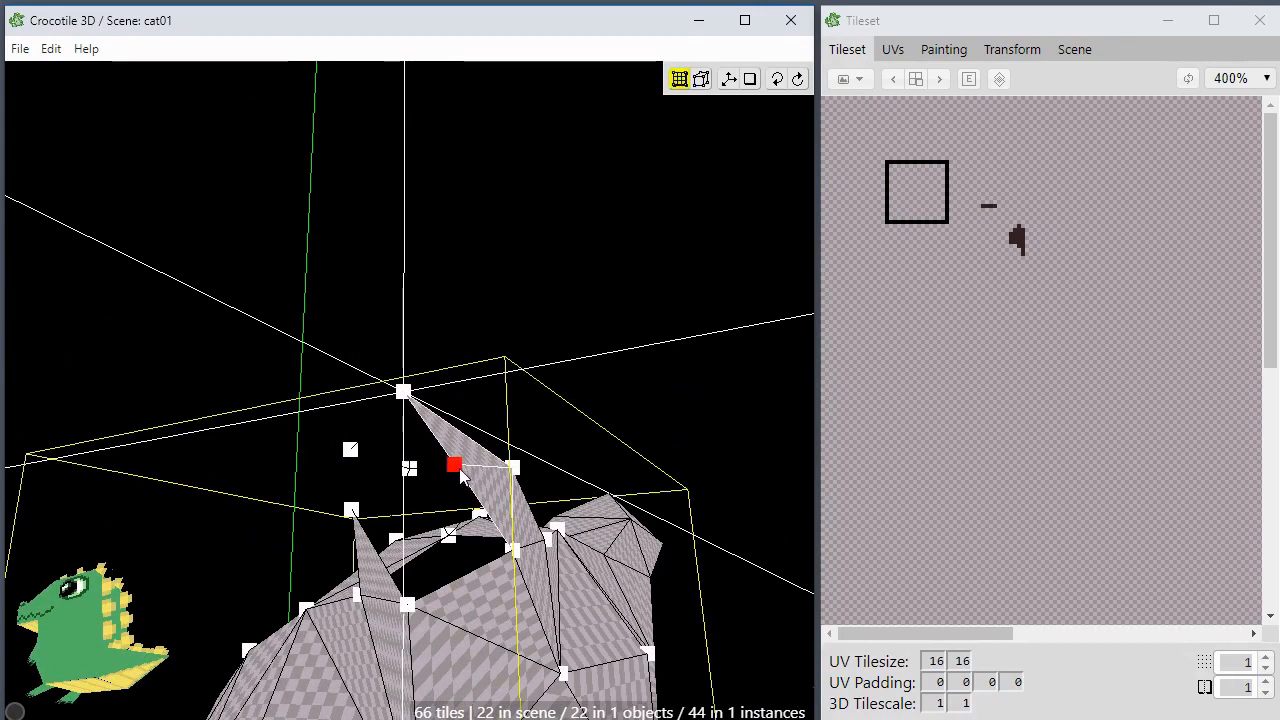
middle_click_drag(600, 640, 465, 630)
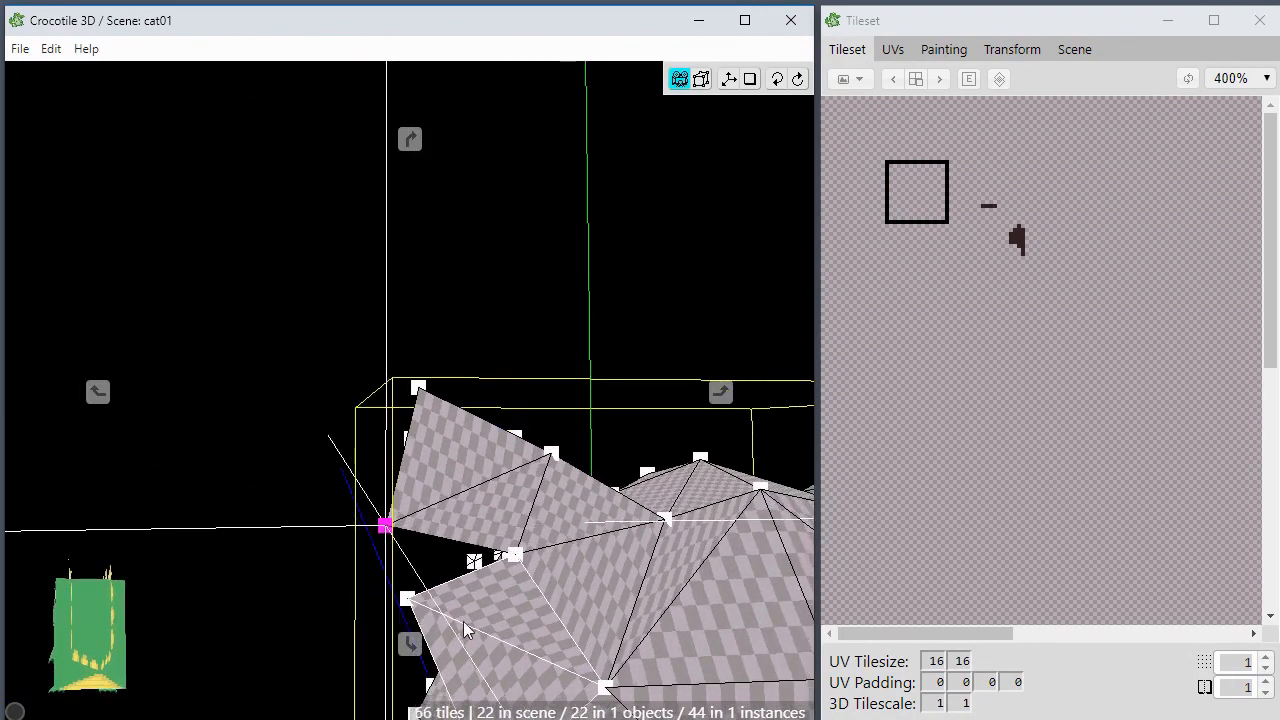
key("d")
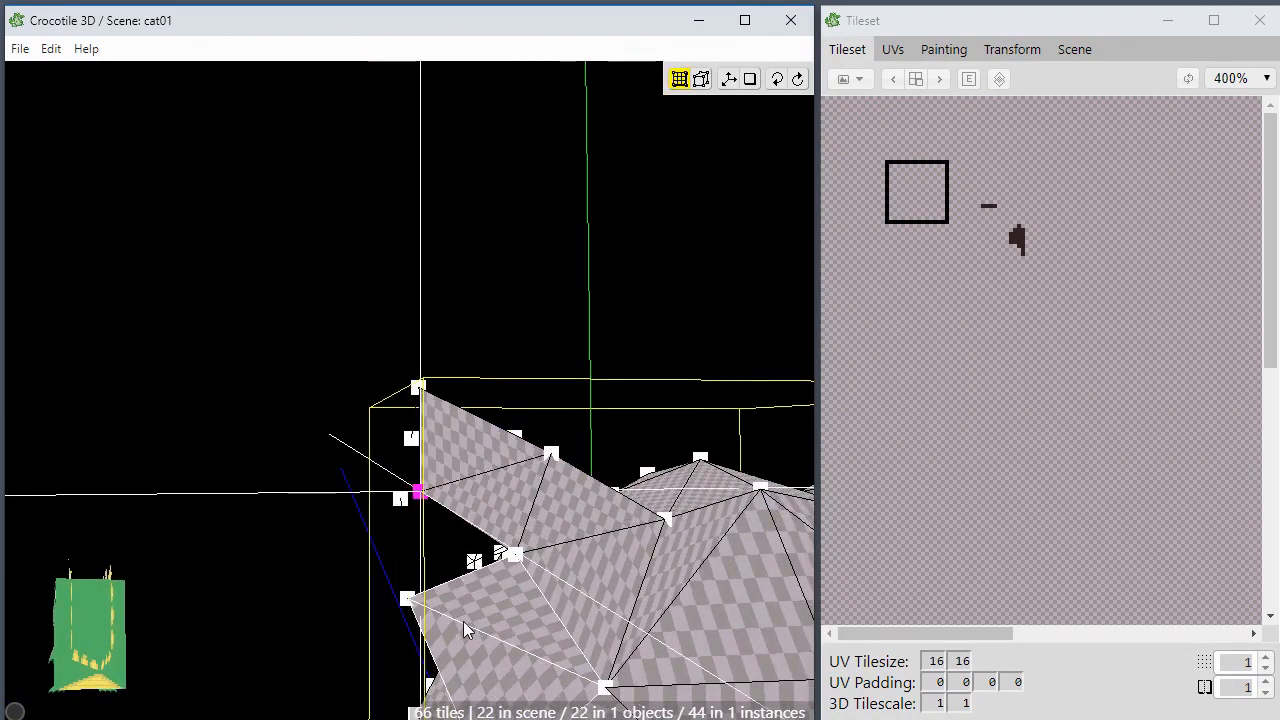
Step: Select the vertices around the ear opening and inspect how the raised tiles line up from several sides
middle_click_drag(436, 604, 200, 605)
middle_click_drag(344, 505, 158, 574)
key("space")
scroll(445, 606, "up", 2)
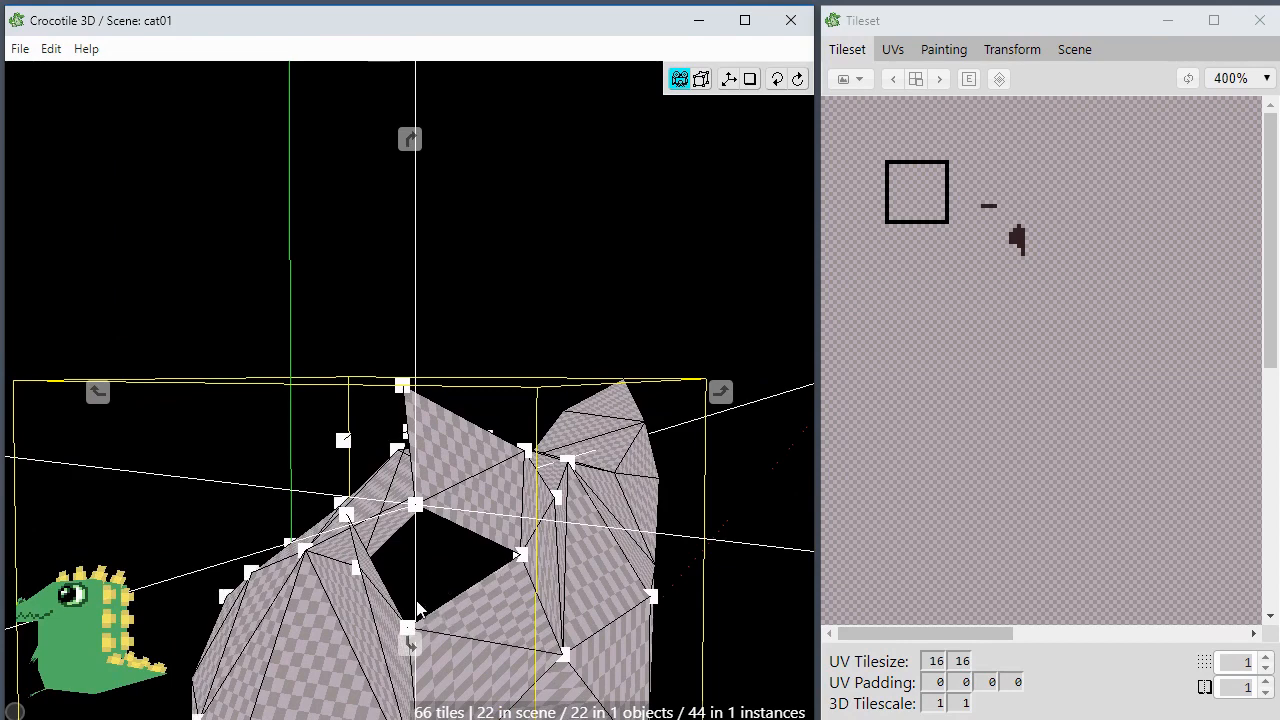
left_click_drag(416, 606, 421, 585)
left_click_drag(368, 415, 325, 425)
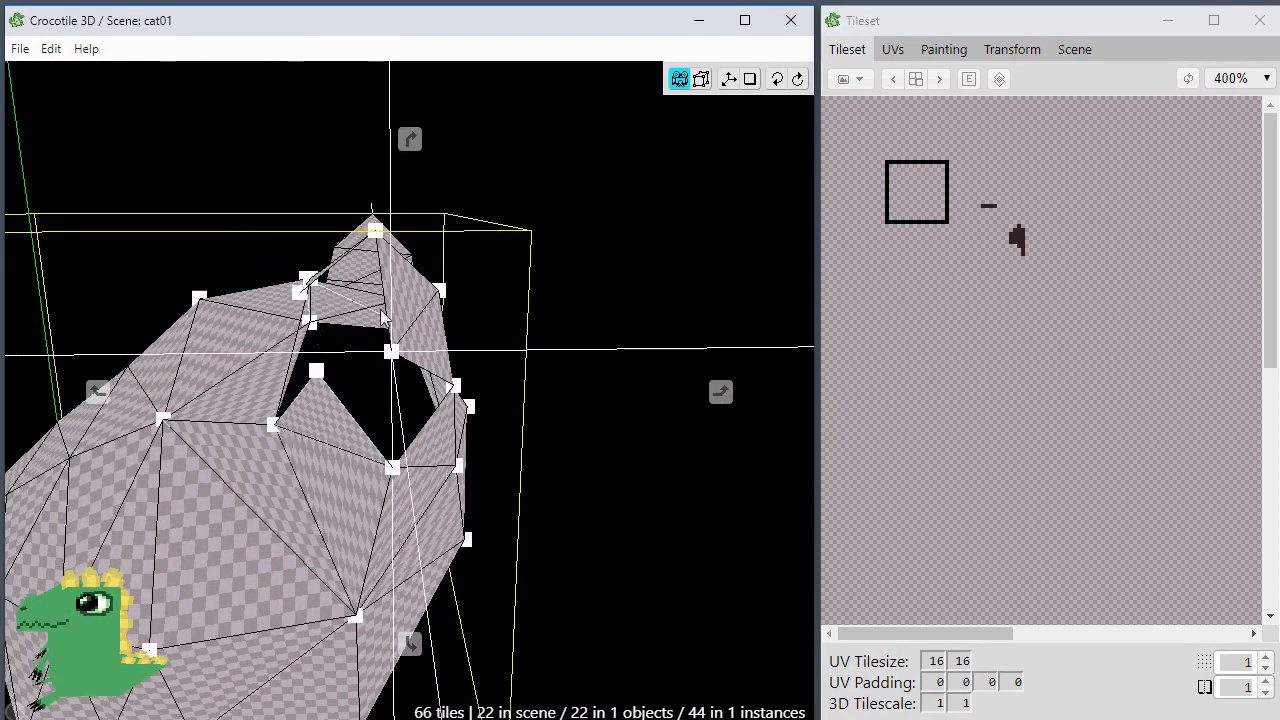
key("space")
left_click_drag(343, 349, 389, 297)
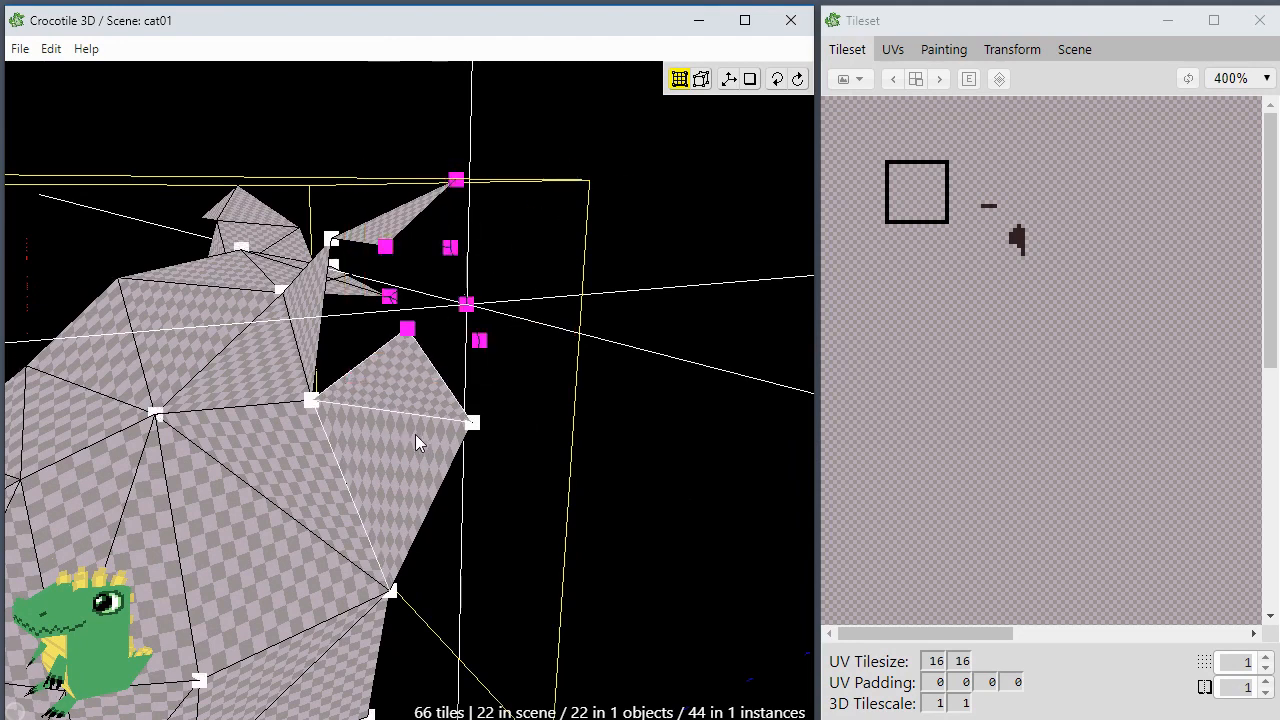
scroll(415, 434, "up", 2)
key("space")
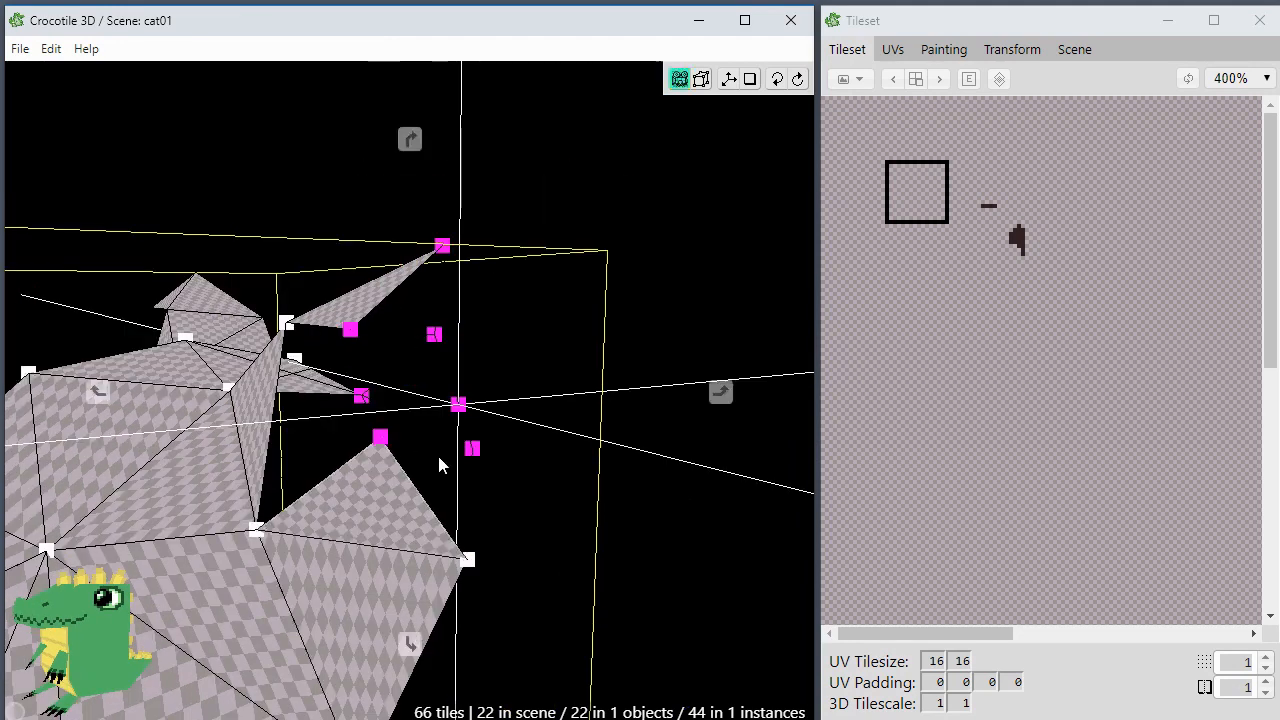
mouse_move(438, 456)
left_mouse_down()
mouse_move(340, 468)
mouse_move(530, 458)
mouse_move(440, 463)
left_mouse_up()
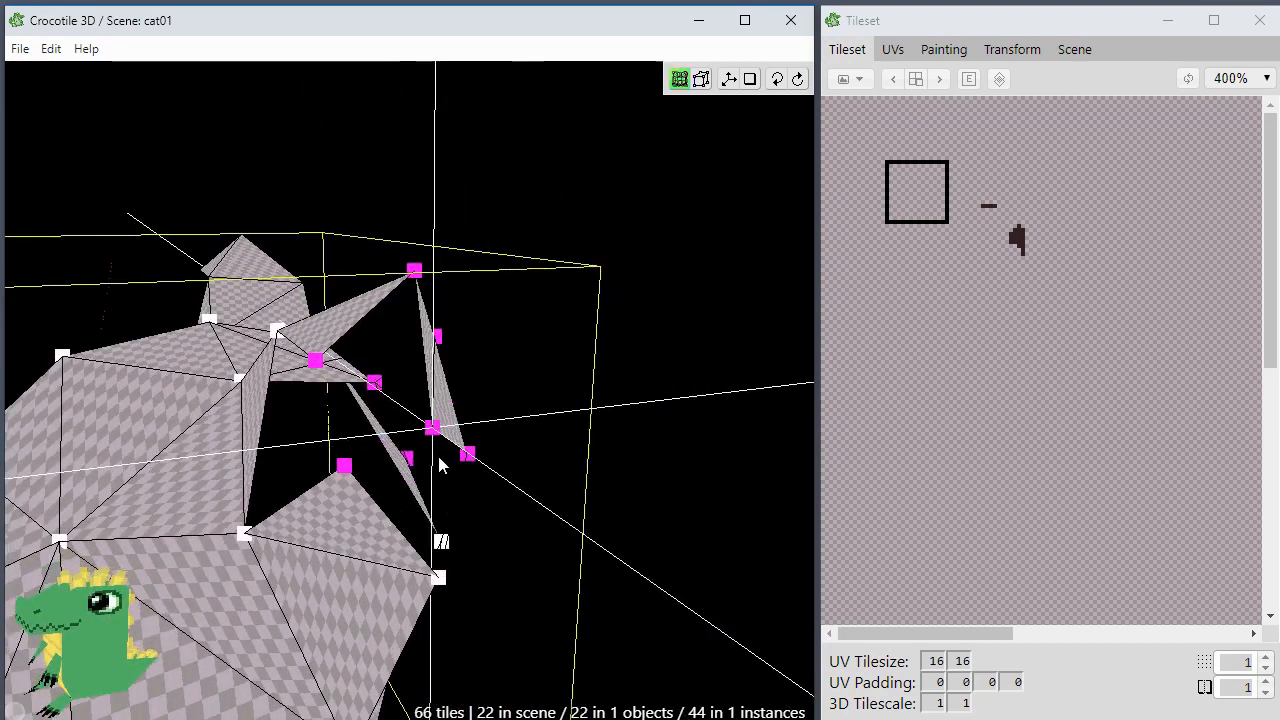
Step: Select the free front corner vertex of the raised ear tiles and focus the view on it
left_click(322, 365)
key("f")
key("space")
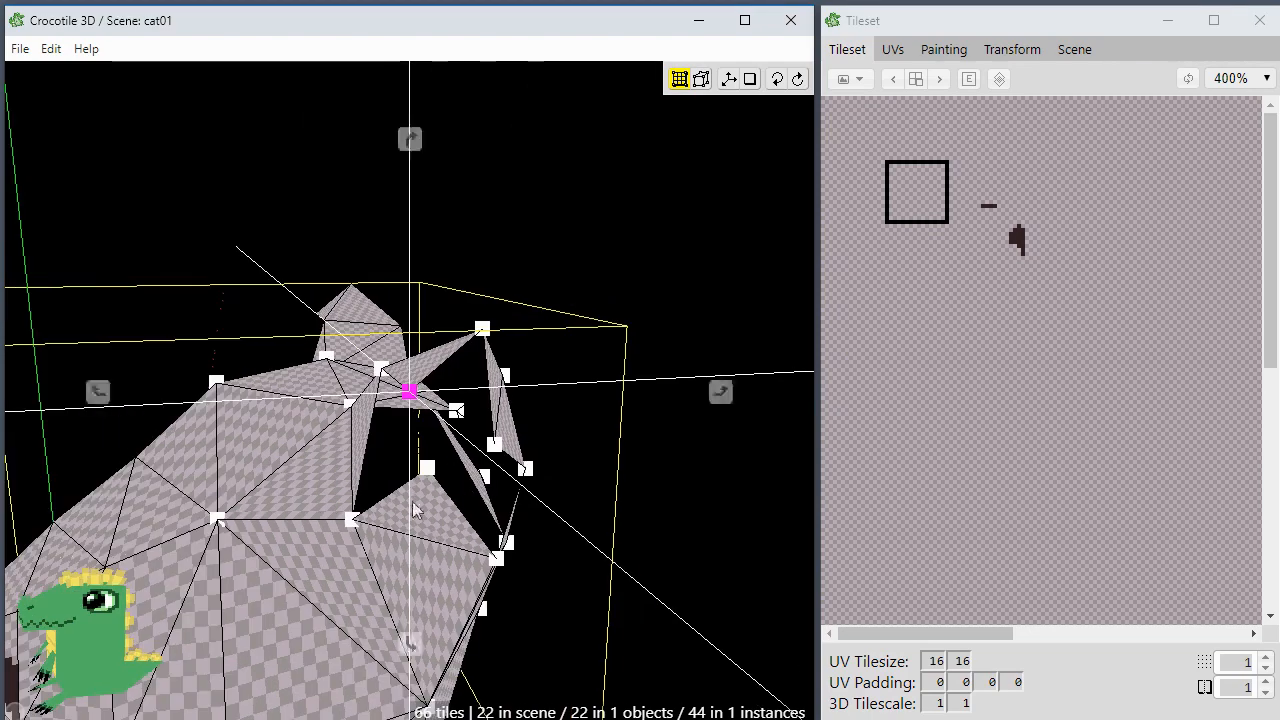
left_click_drag(455, 463, 351, 519)
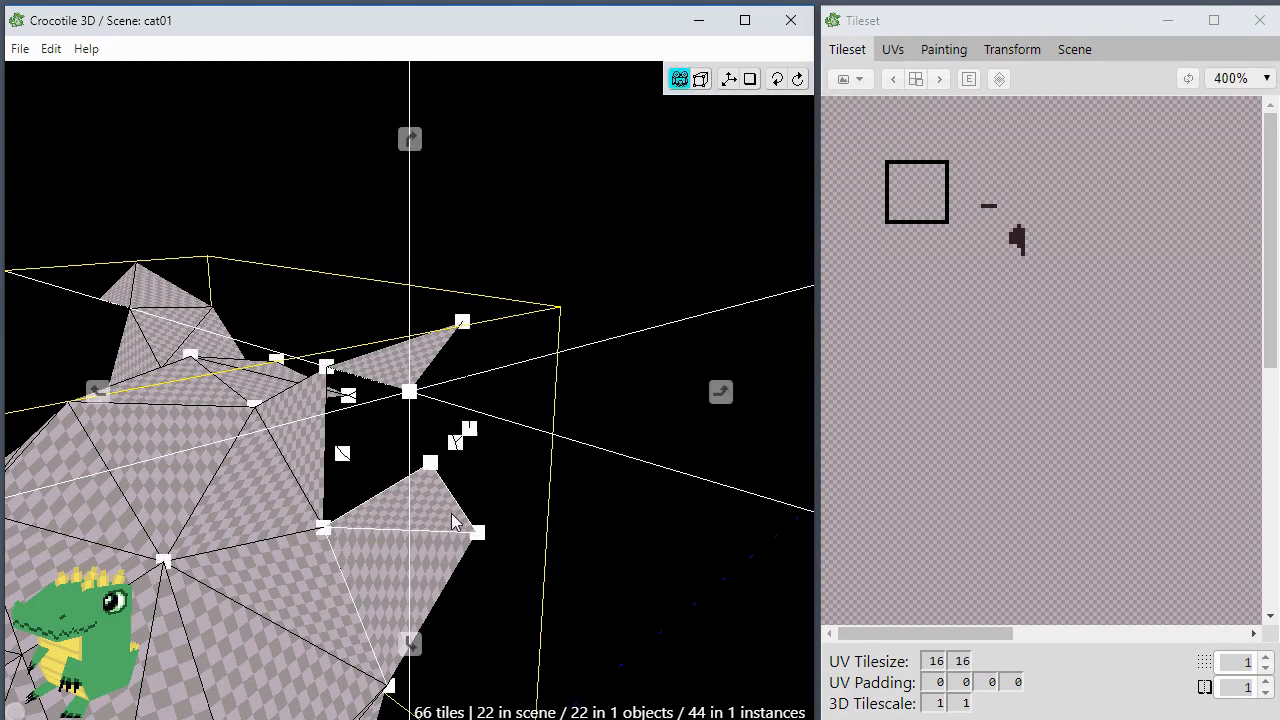
Step: Examine the gap between the raised ear tiles and the lower ear edges from the front and side
right_click_drag(456, 522, 577, 397)
scroll(447, 471, "down", 1)
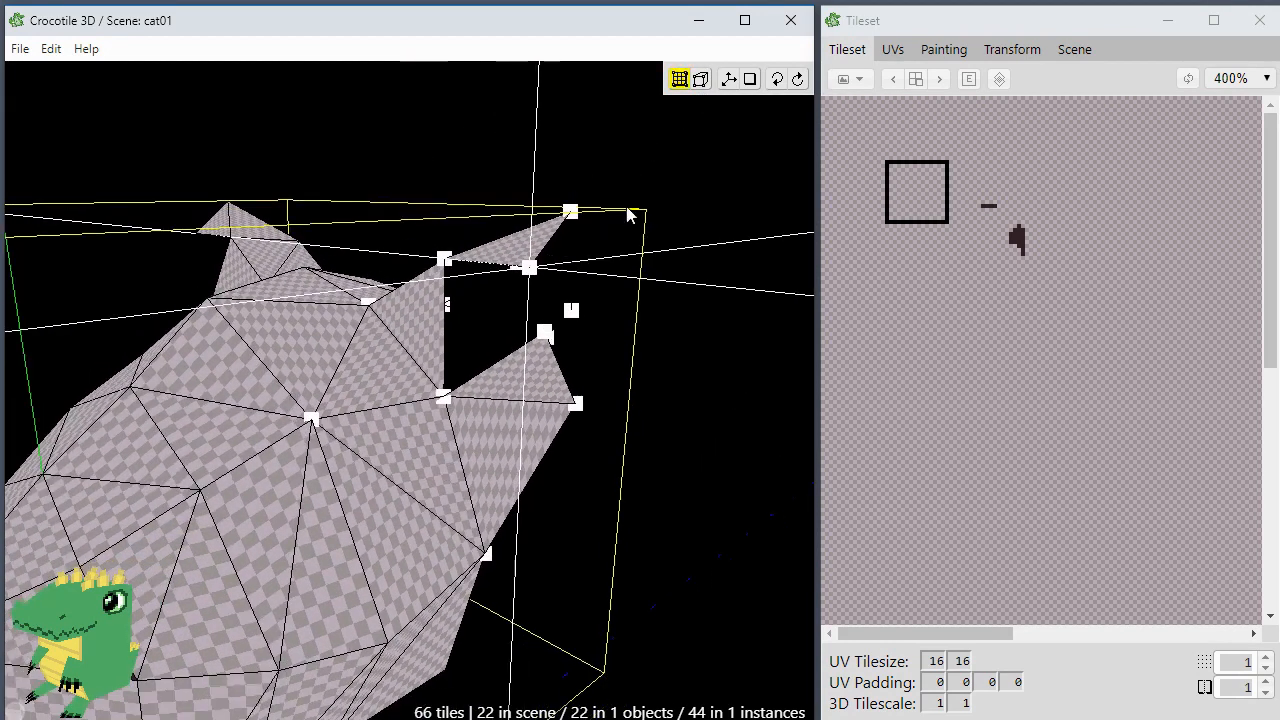
left_click_drag(646, 195, 247, 495)
key("space")
left_click_drag(404, 640, 455, 533)
key("space")
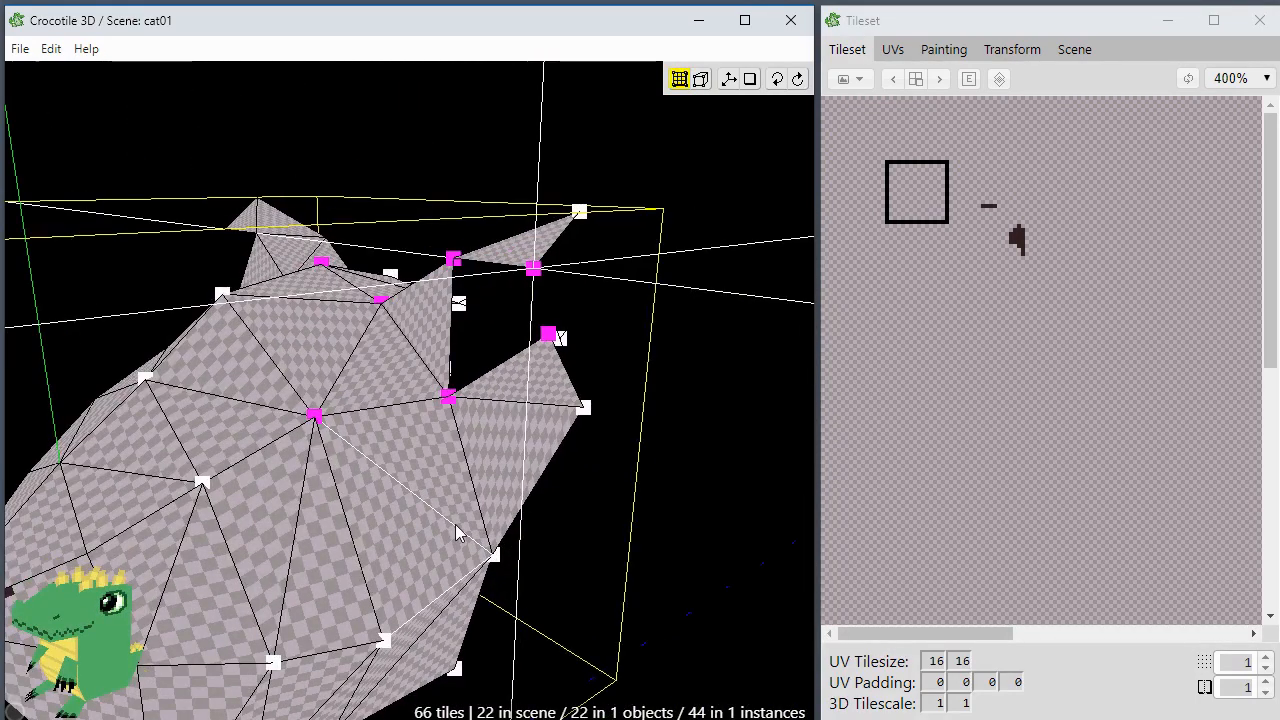
left_click(510, 506)
key("space")
left_click_drag(512, 503, 480, 488)
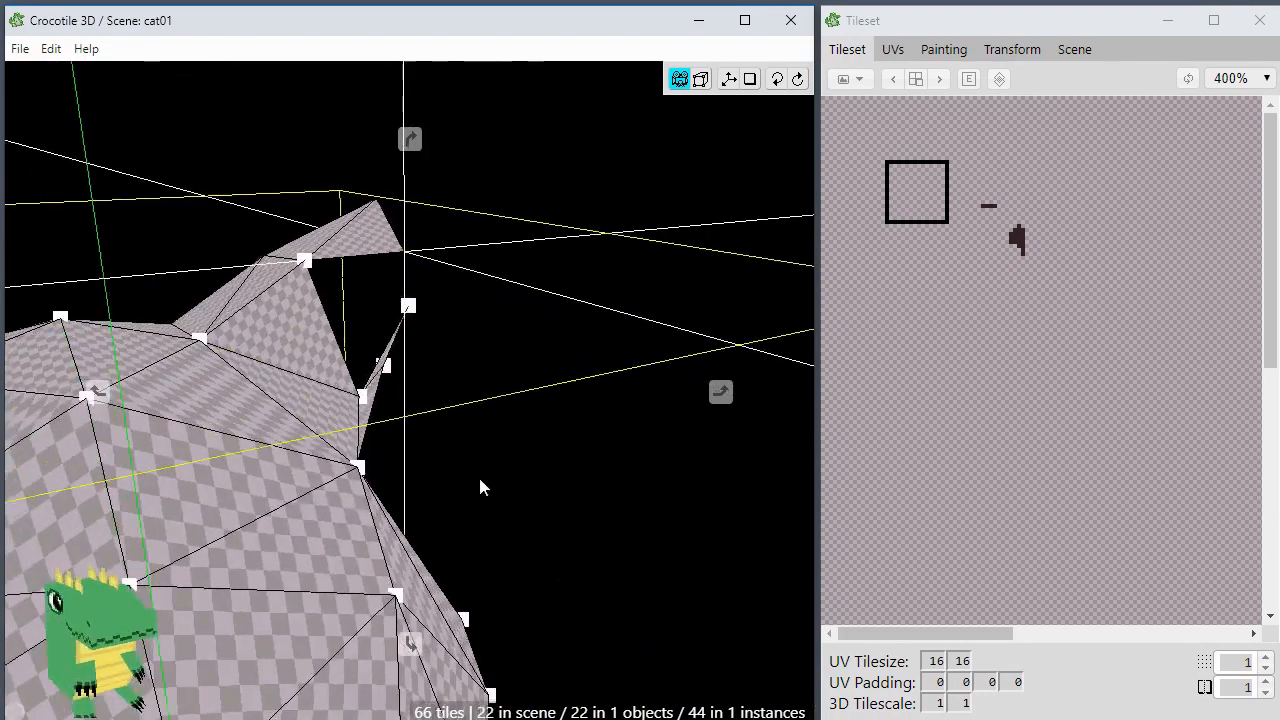
right_click_drag(480, 488, 538, 543)
left_click_drag(538, 543, 385, 508)
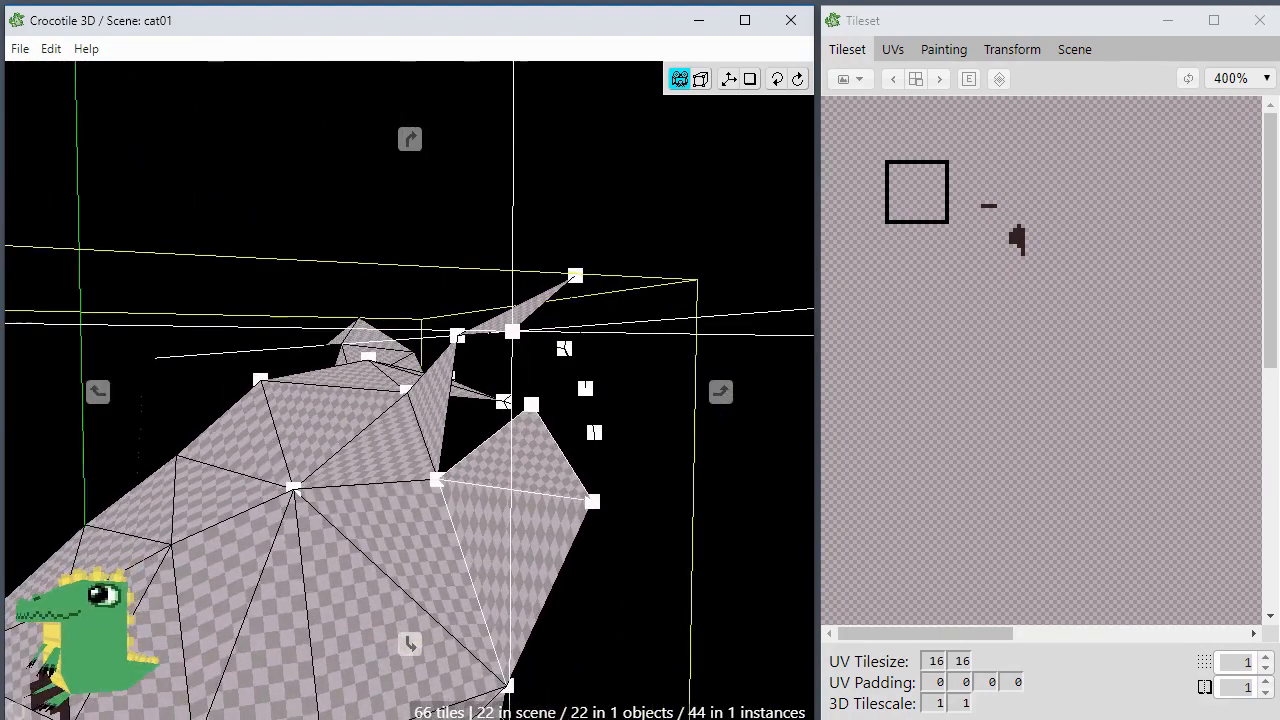
right_click_drag(545, 559, 517, 489)
key("space")
key("space")
mouse_move(474, 346)
left_mouse_down()
mouse_move(555, 420)
mouse_move(457, 345)
left_mouse_up()
Step: Duplicate the raised ear tiles together with the adjoining ear-base tile and shift the copy outward from the head
left_click(483, 260)
key("space")
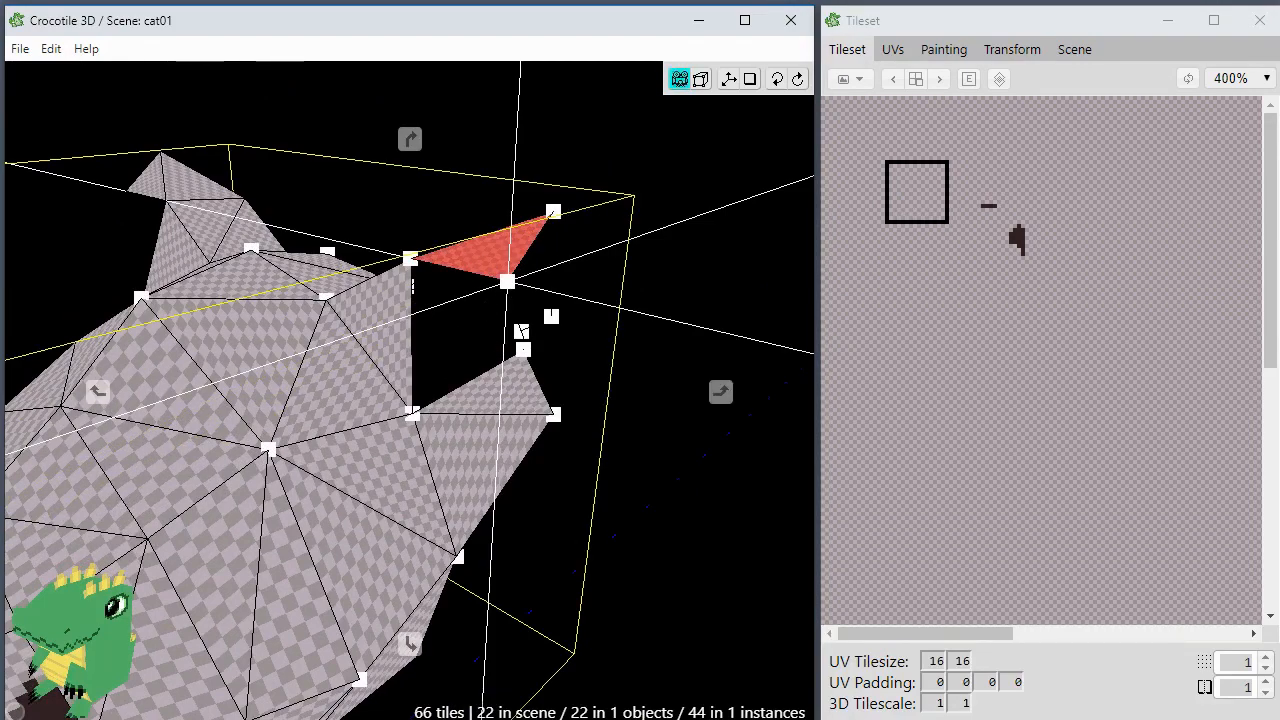
left_click_drag(483, 262, 527, 343)
key("space")
left_click(505, 344, "shift")
key("space")
key("space")
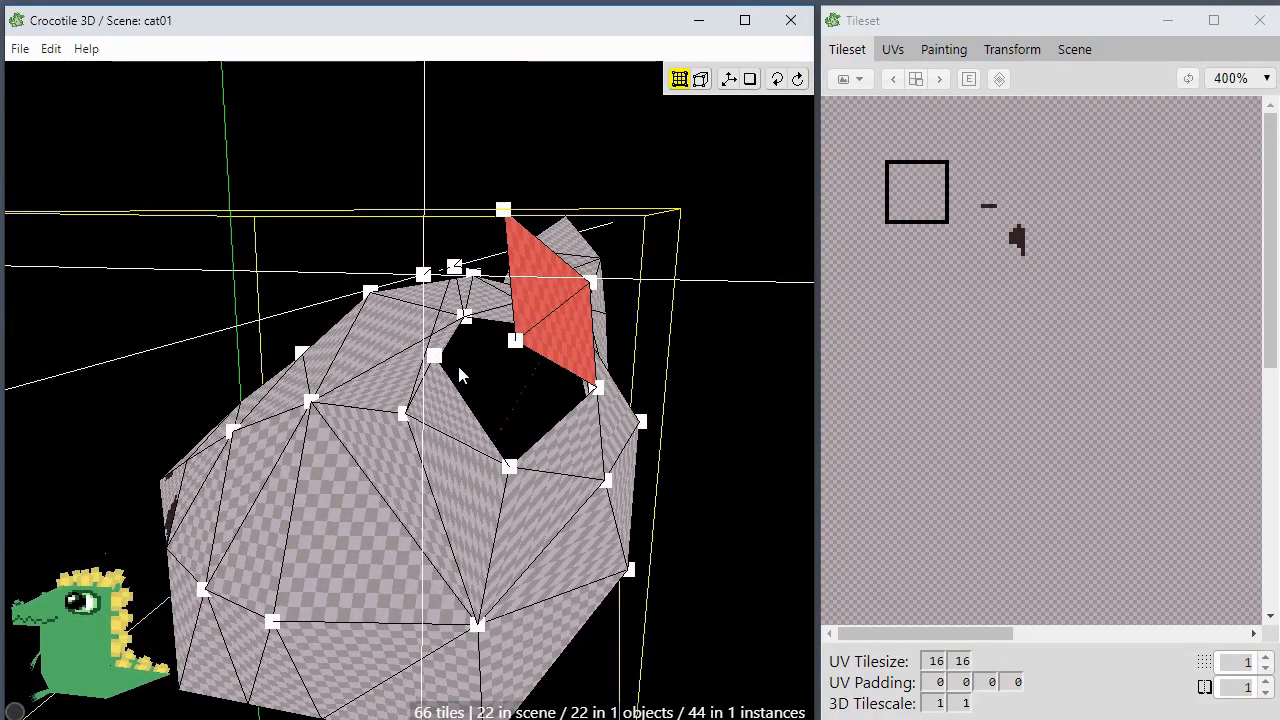
left_click_drag(452, 426, 449, 428)
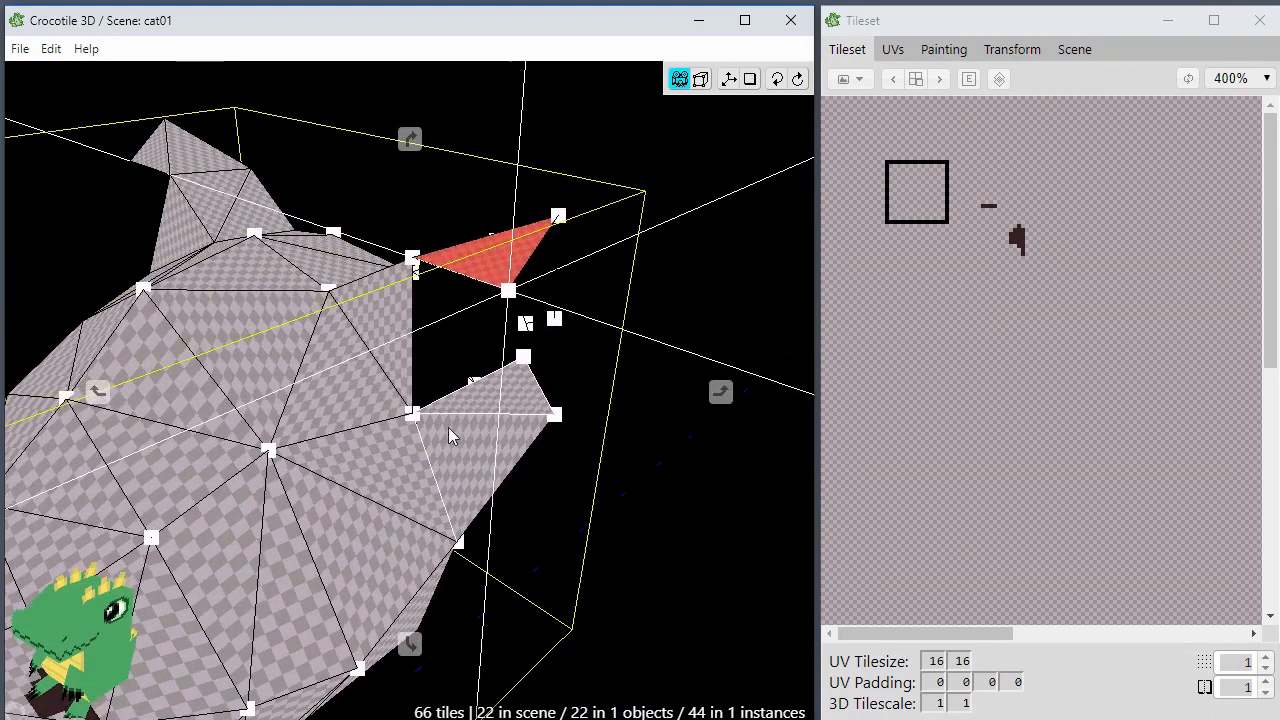
left_click(391, 360, "shift")
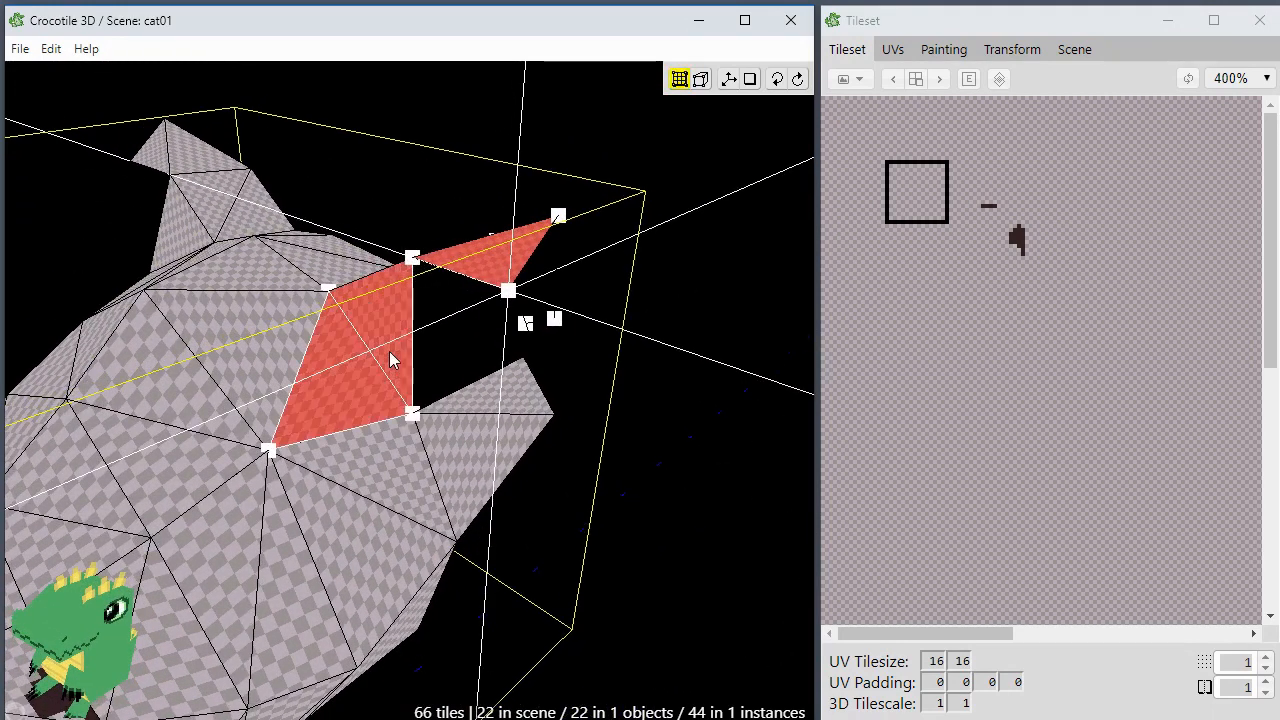
left_click_drag(395, 356, 458, 391)
key("space")
left_click(443, 370)
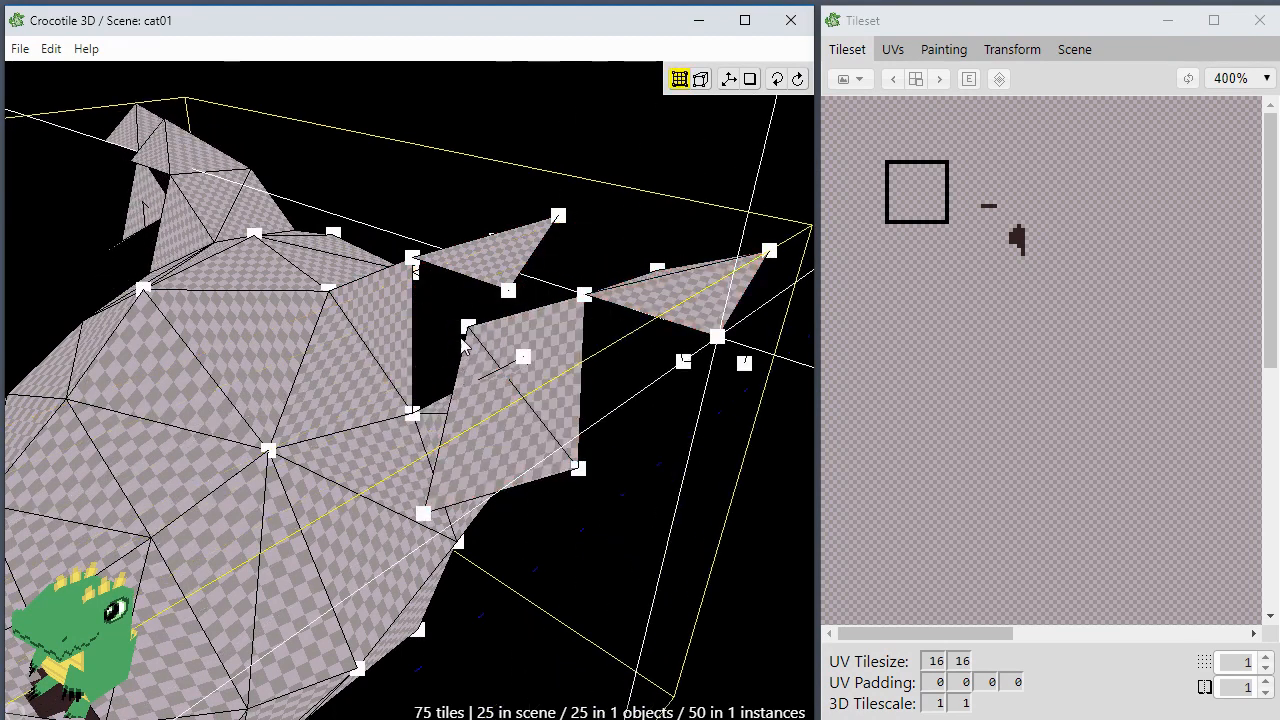
Step: Snap the four corners of the copied ear-base tile onto the surrounding ear vertices to fill the gap below the raised tile
left_click_drag(471, 331, 412, 259)
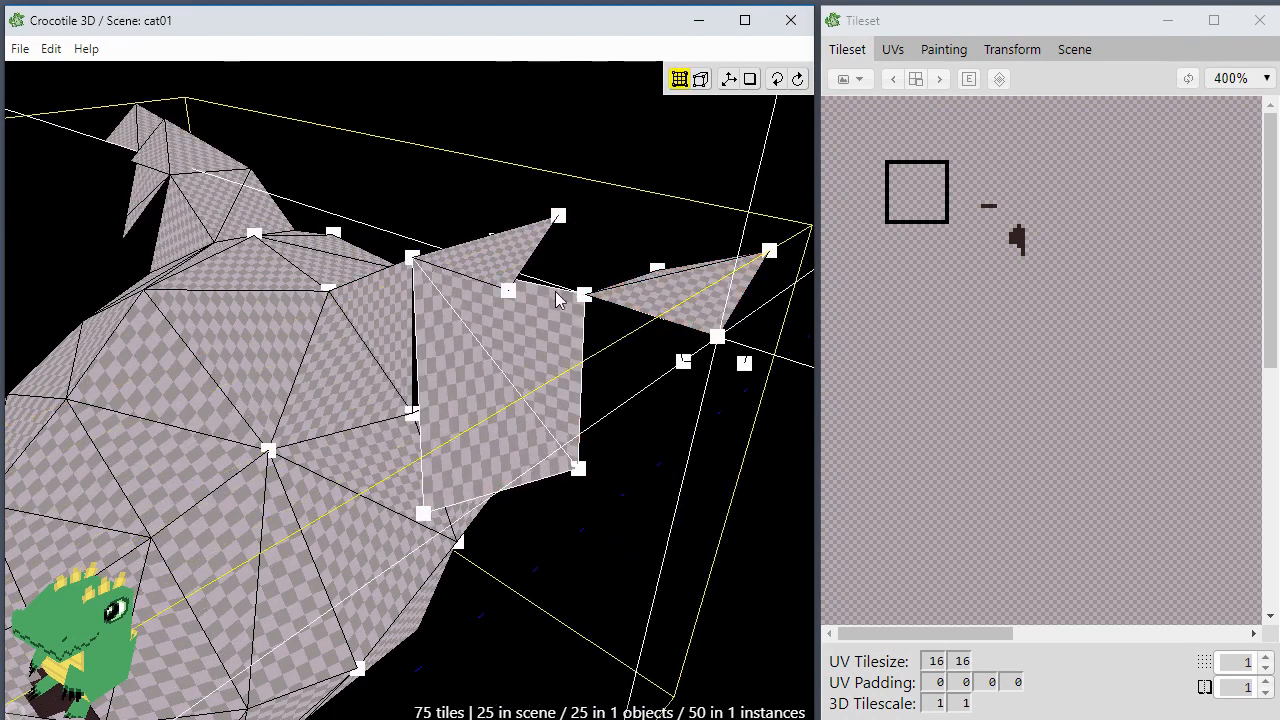
left_click_drag(588, 298, 508, 293)
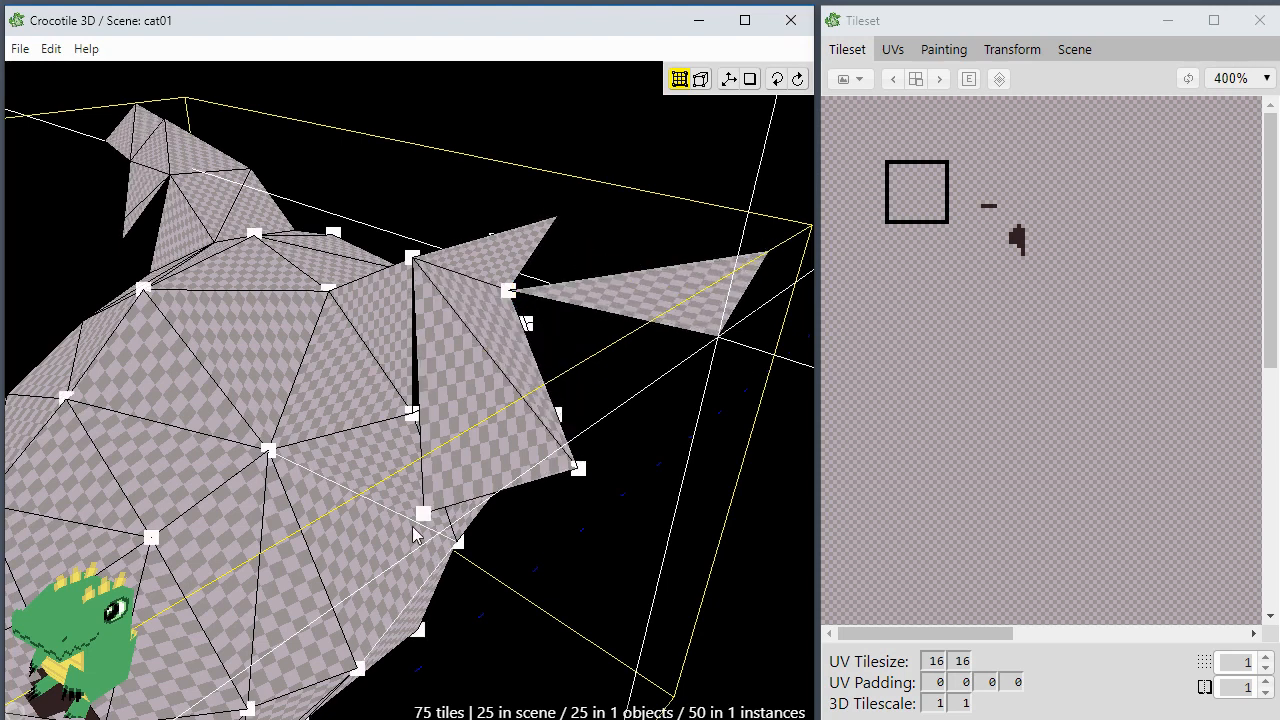
left_click_drag(422, 521, 412, 420)
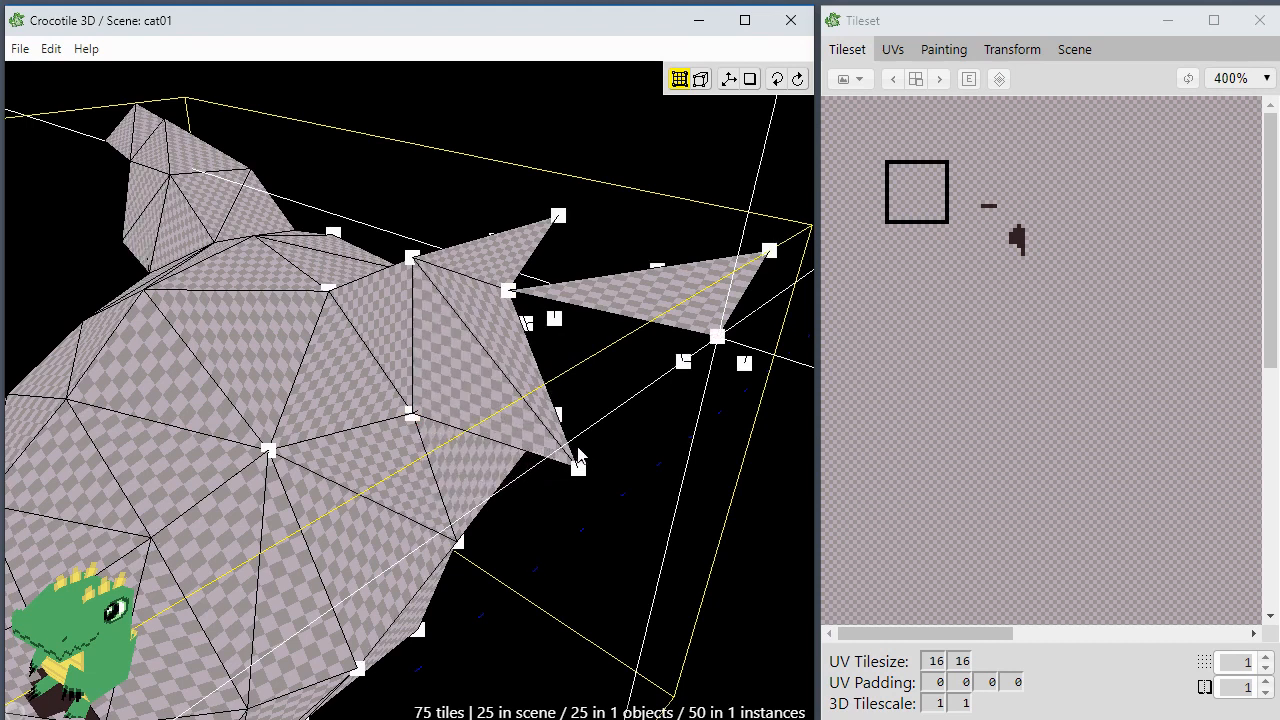
left_click_drag(564, 453, 525, 362)
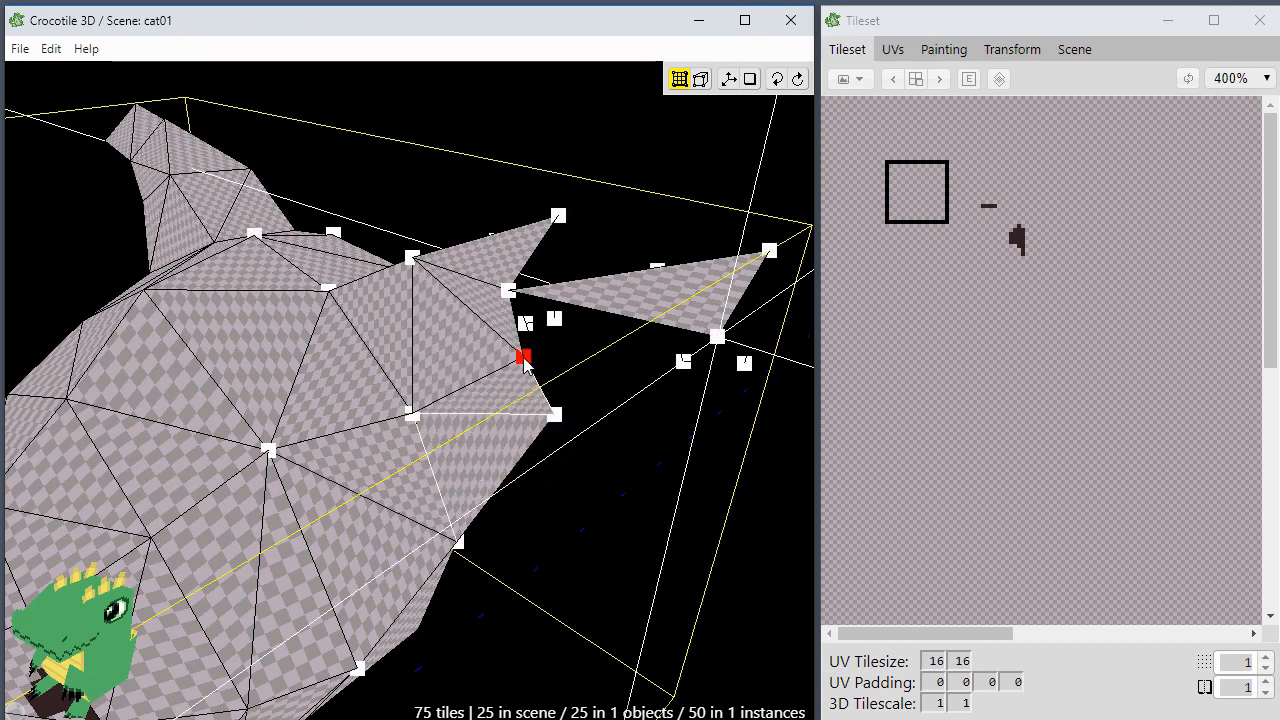
Step: Snap the corners of the second copied tile onto the ear vertices to bridge the front and rear raised tiles
left_click_drag(718, 342, 524, 360)
key("space")
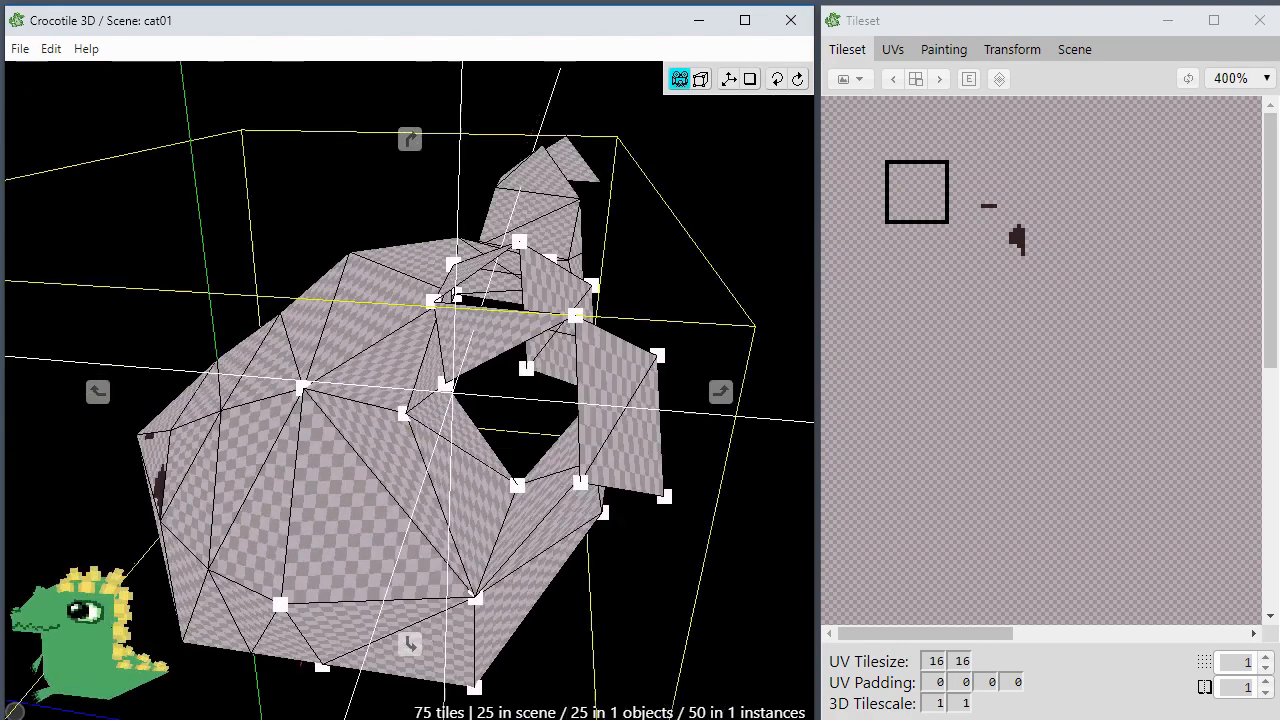
key("space")
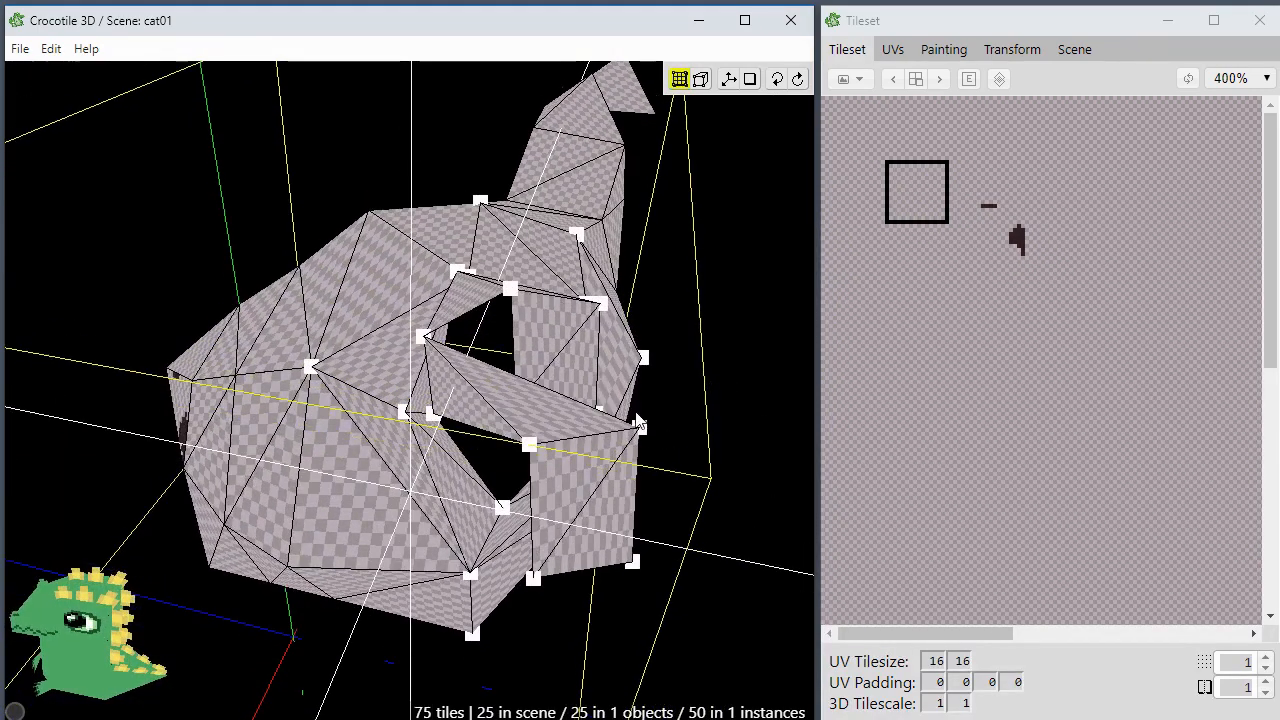
left_click_drag(640, 427, 510, 290)
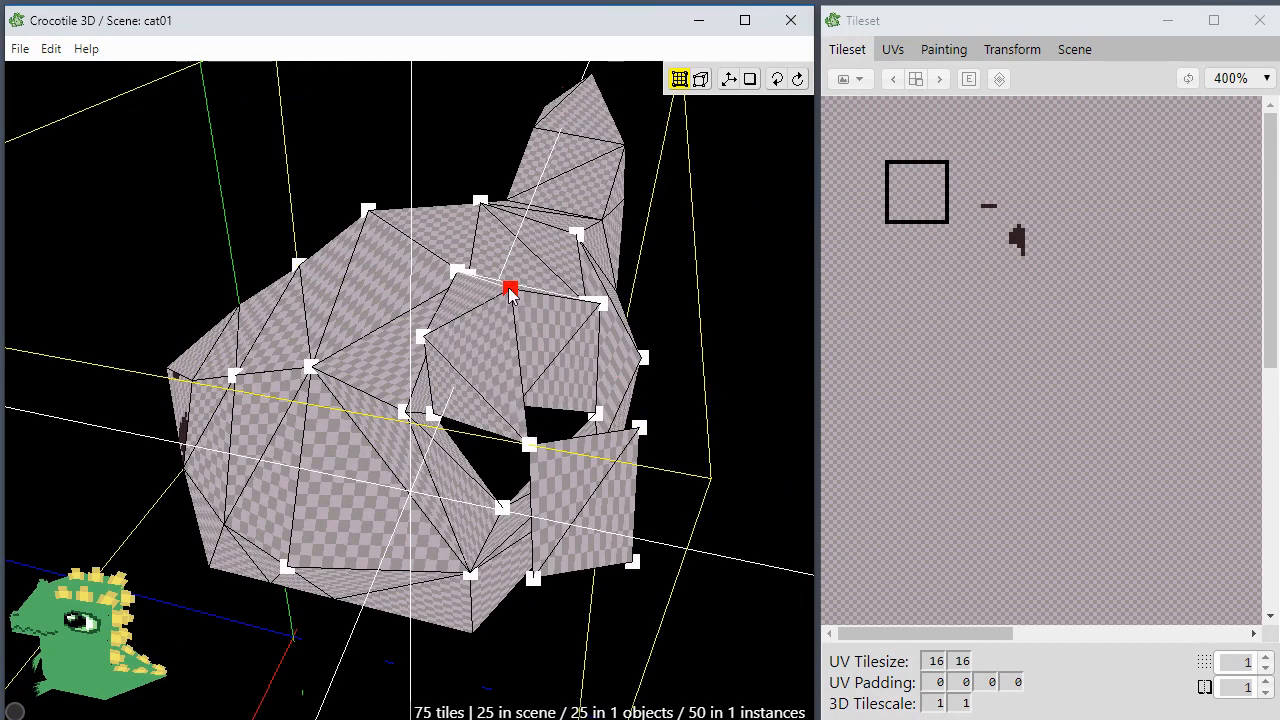
left_click_drag(530, 446, 514, 408)
key("space")
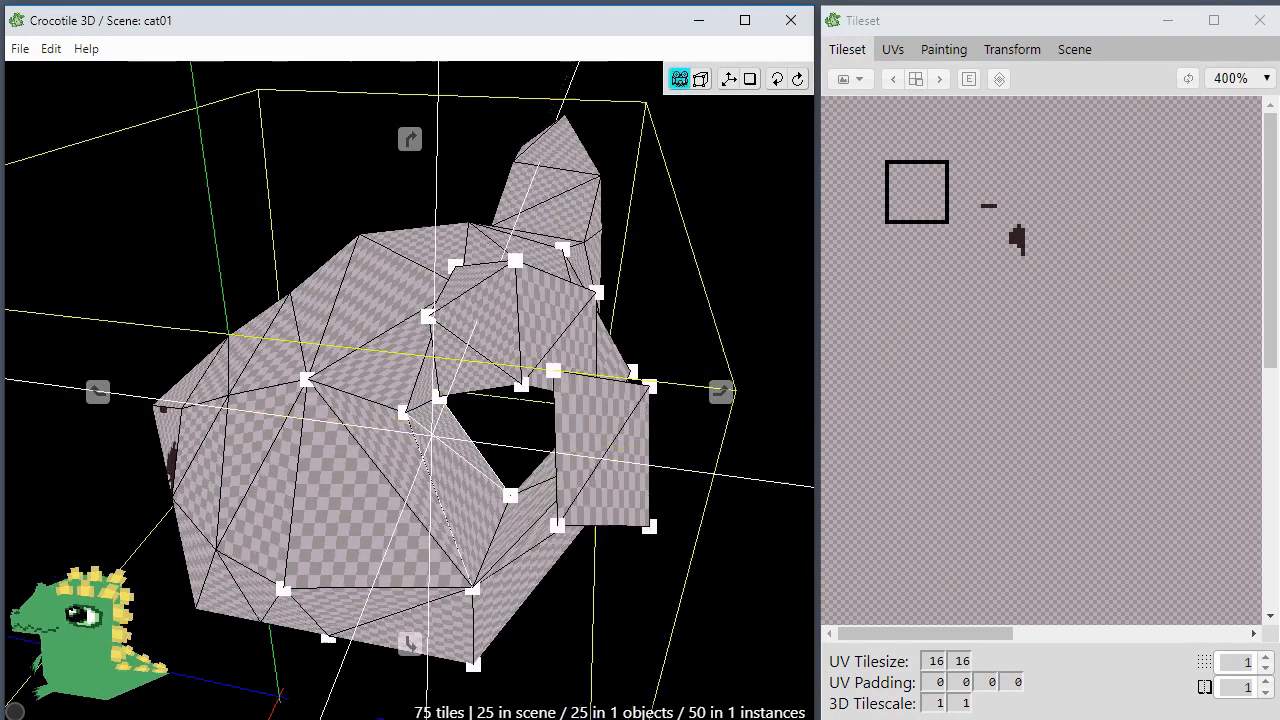
Step: Snap two upper corners of the remaining copied tile onto the ear vertices bordering the rear opening
left_click_drag(571, 410, 522, 471)
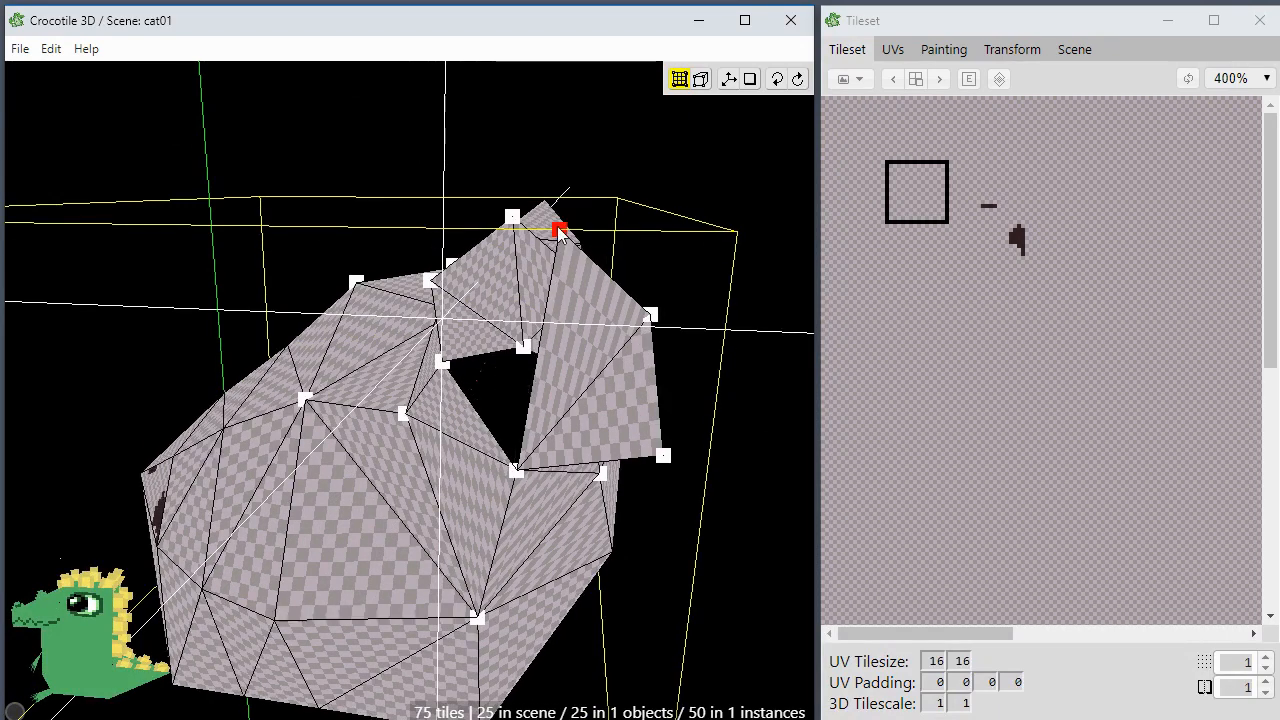
left_click_drag(560, 229, 448, 370)
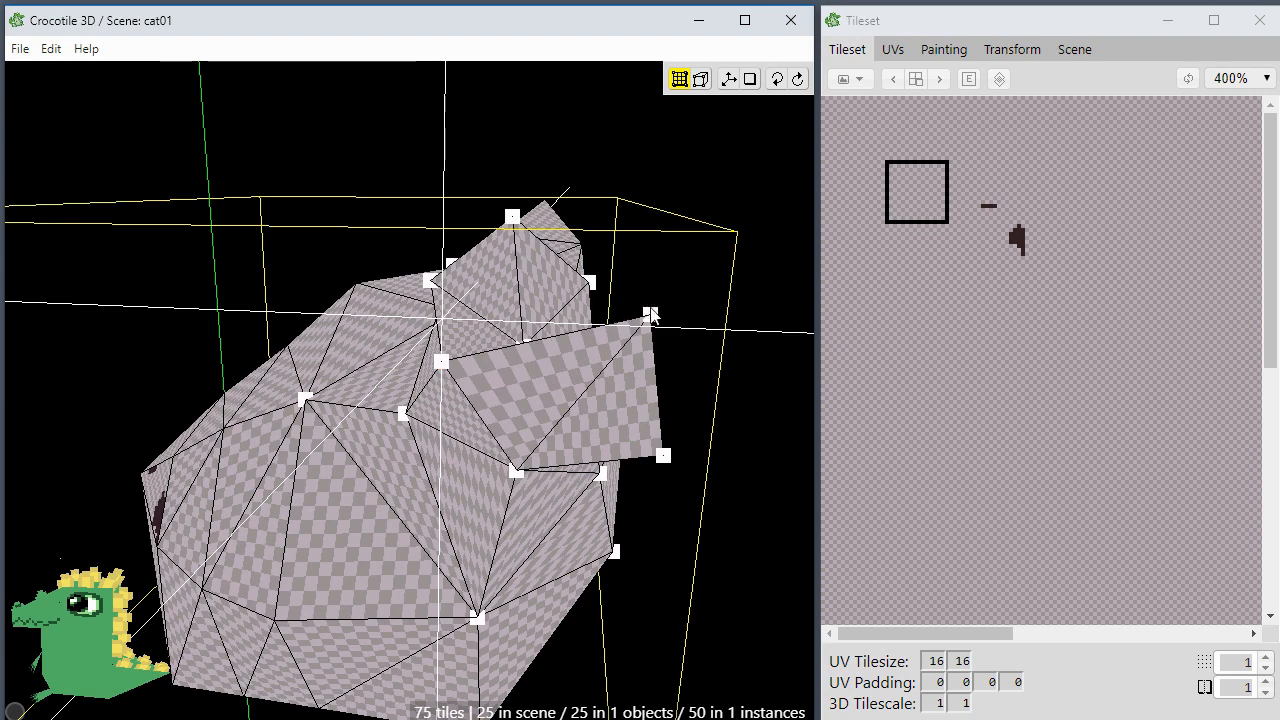
left_click_drag(650, 313, 523, 346)
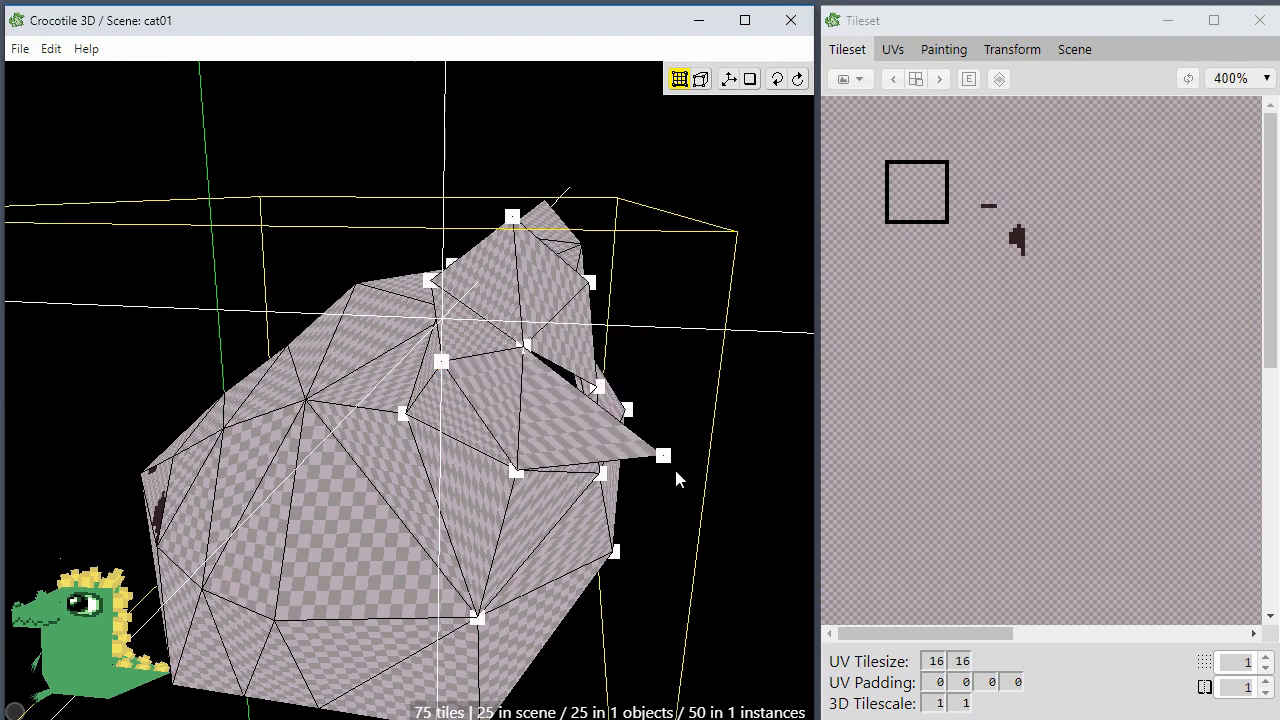
Step: Snap the remaining loose corner of the copied tile onto the ear vertices to close the gap behind the ear
left_click_drag(627, 428, 622, 500)
left_click(598, 386)
key("space")
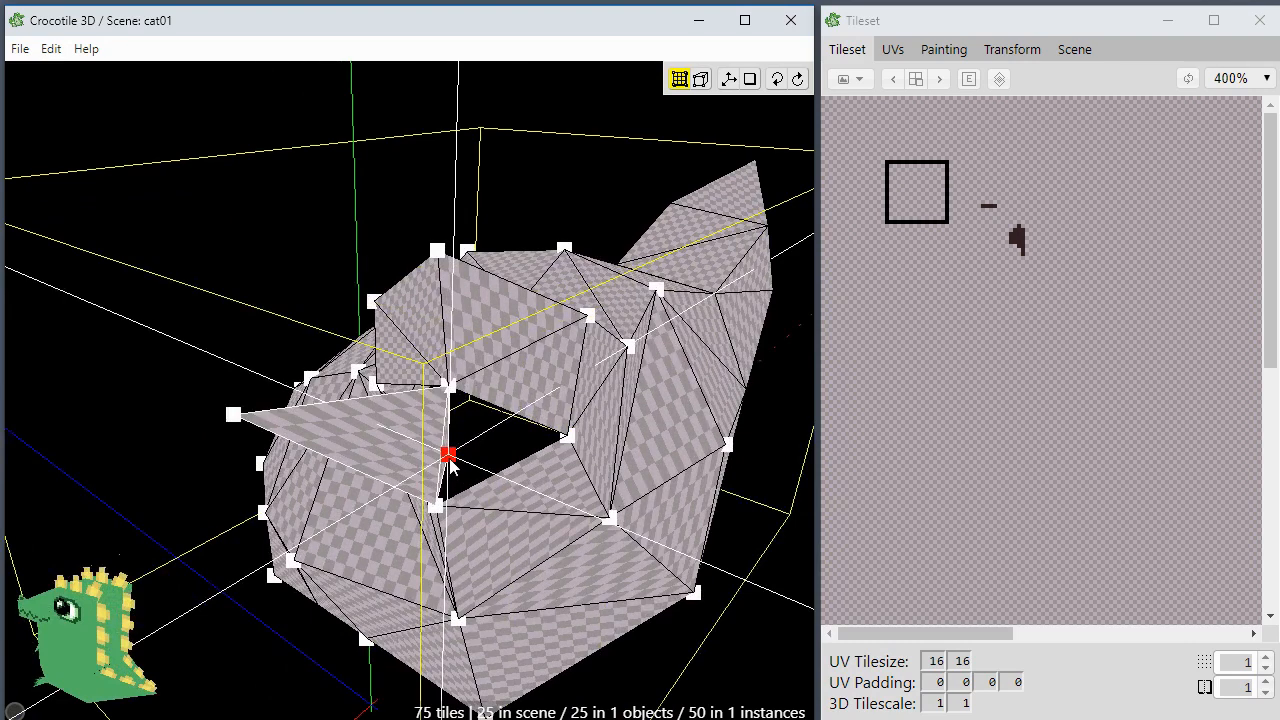
left_click_drag(449, 456, 475, 503)
key("space")
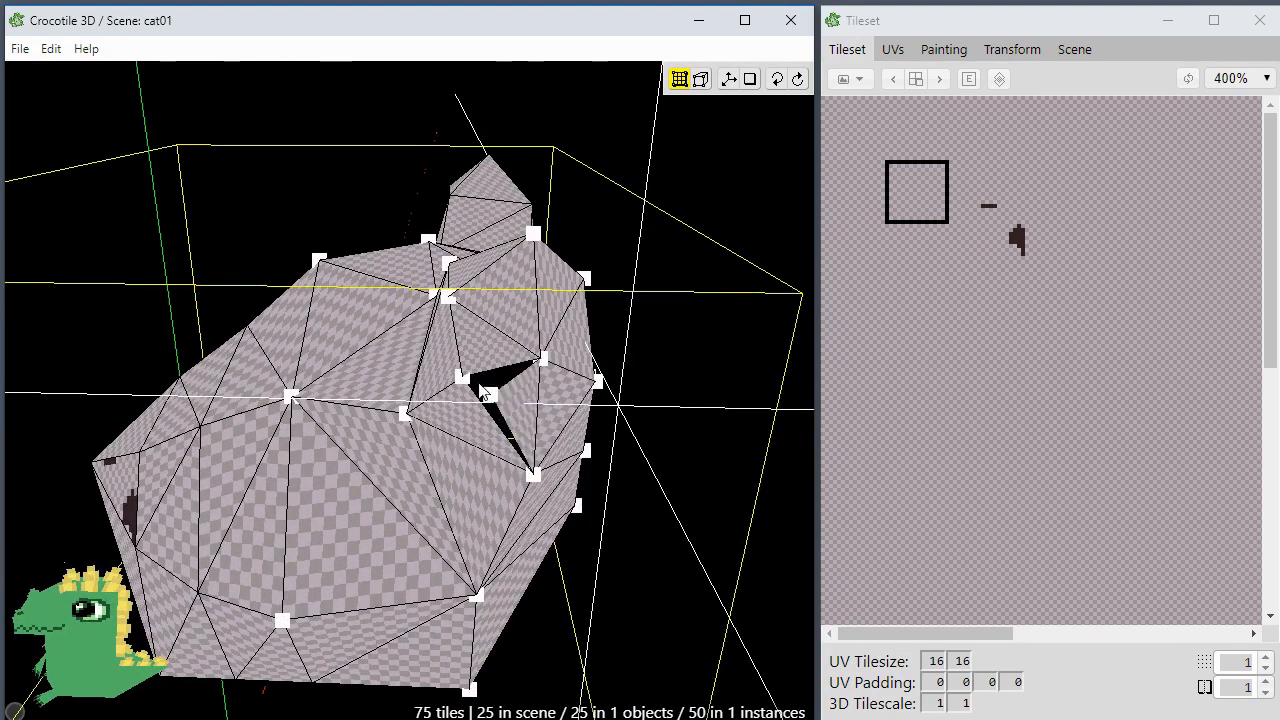
left_click_drag(484, 391, 435, 362)
left_click_drag(516, 443, 521, 453)
key("space")
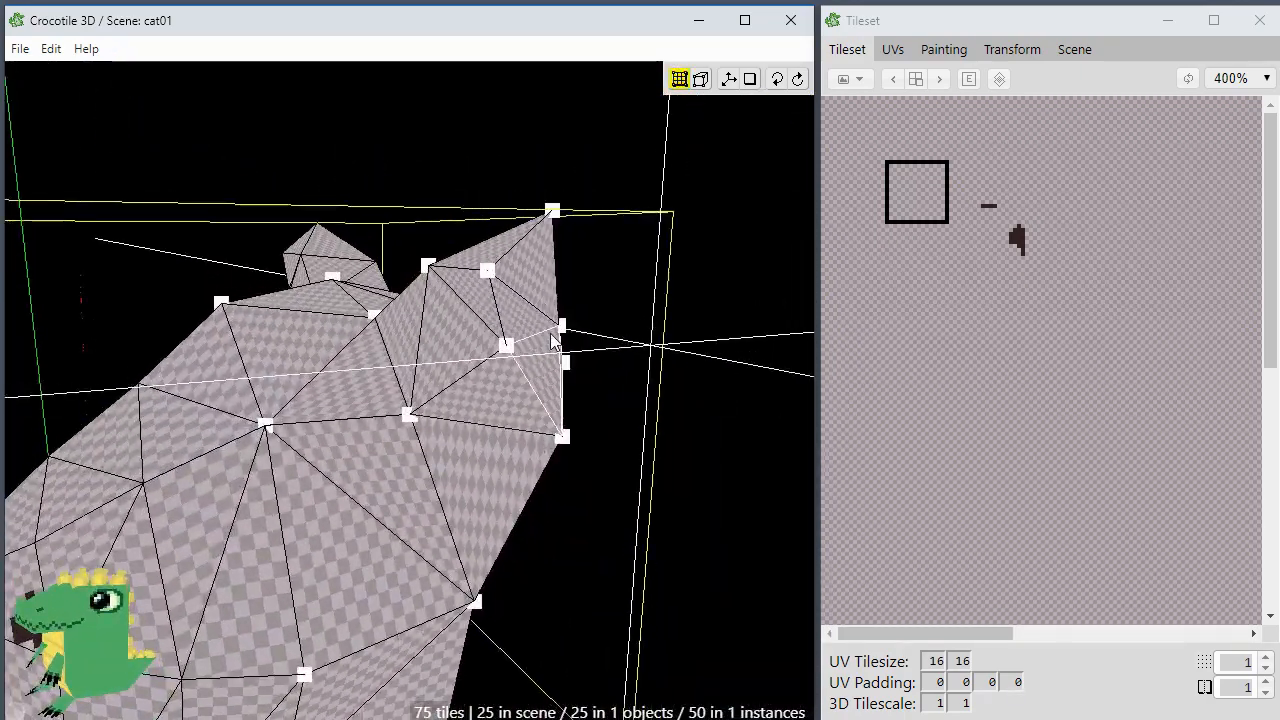
Step: Reposition the middle vertex on the outer side of the raised ear to shape its edge
left_click(555, 332)
key("space")
mouse_move(555, 332)
left_mouse_down()
mouse_move(608, 330)
mouse_move(541, 326)
left_mouse_up()
key("space")
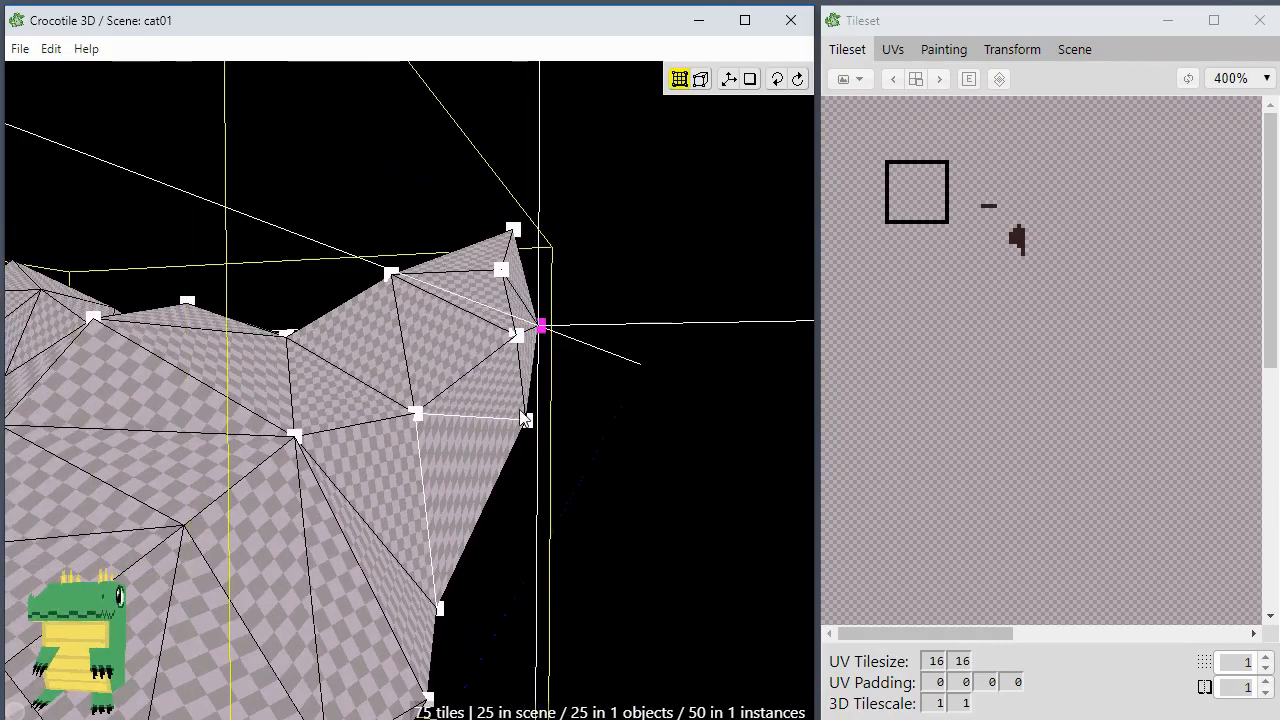
key("space")
left_click_drag(561, 486, 510, 373)
key("space")
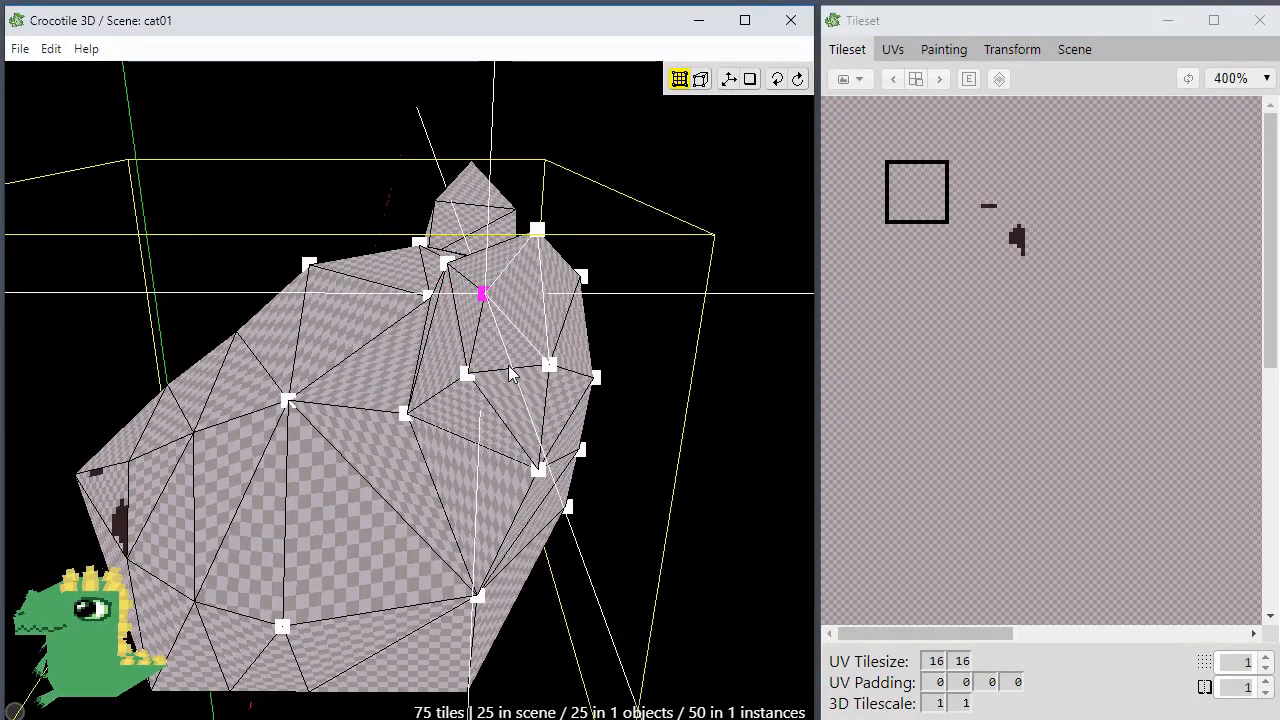
Step: Examine the closed ear and the surrounding head shape from the rear, side and front
key("space")
left_click_drag(515, 508, 652, 470)
left_click_drag(458, 543, 435, 592)
scroll(468, 496, "down", 3)
key("space")
scroll(432, 590, "down", 2)
left_click_drag(544, 440, 385, 445)
mouse_move(385, 455)
middle_mouse_down()
mouse_move(452, 460)
mouse_move(405, 465)
middle_mouse_up()
scroll(452, 460, "up", 2)
middle_click_drag(490, 440, 526, 400)
middle_click_drag(492, 312, 480, 366)
scroll(346, 357, "up", 2)
mouse_move(346, 357)
middle_mouse_down()
mouse_move(370, 385)
mouse_move(335, 335)
middle_mouse_up()
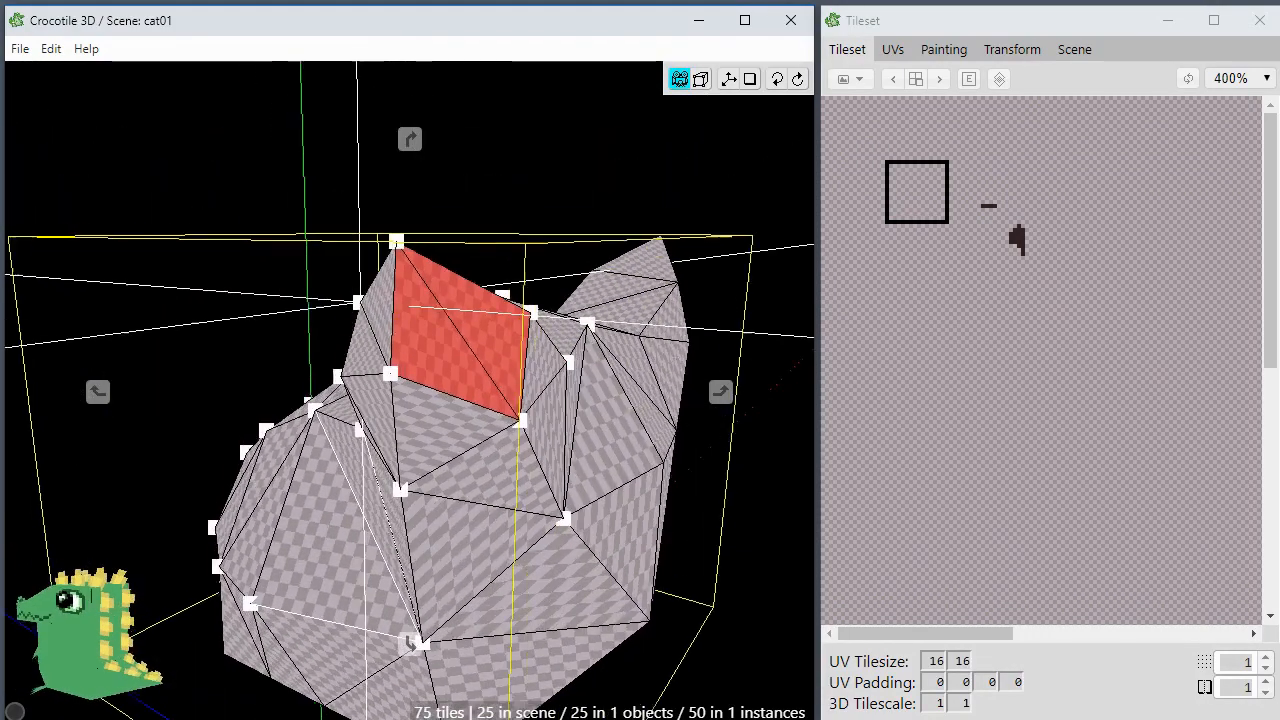
mouse_move(420, 330)
middle_mouse_down()
mouse_move(400, 330)
mouse_move(385, 400)
mouse_move(380, 310)
mouse_move(460, 330)
mouse_move(468, 320)
mouse_move(435, 345)
middle_mouse_up()
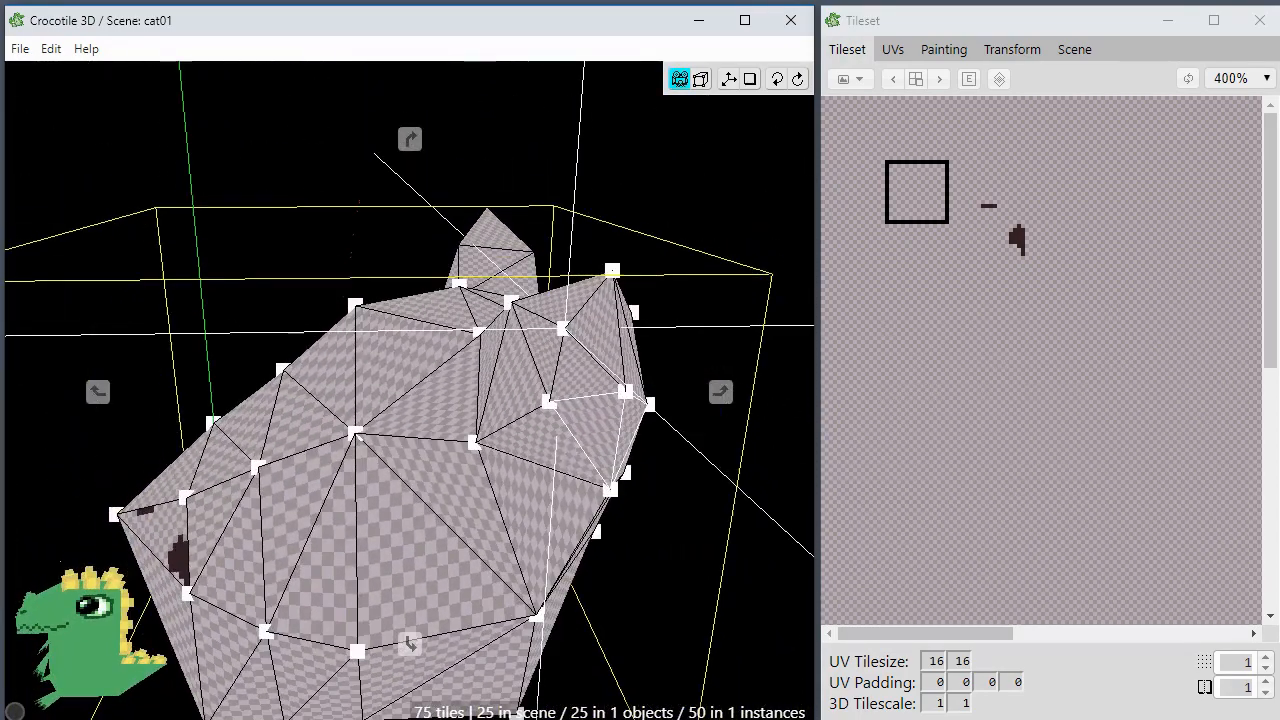
Step: Adjust the lower middle vertex on the outer side of the raised ear, checking its outline from several angles
middle_click_drag(438, 445, 468, 415)
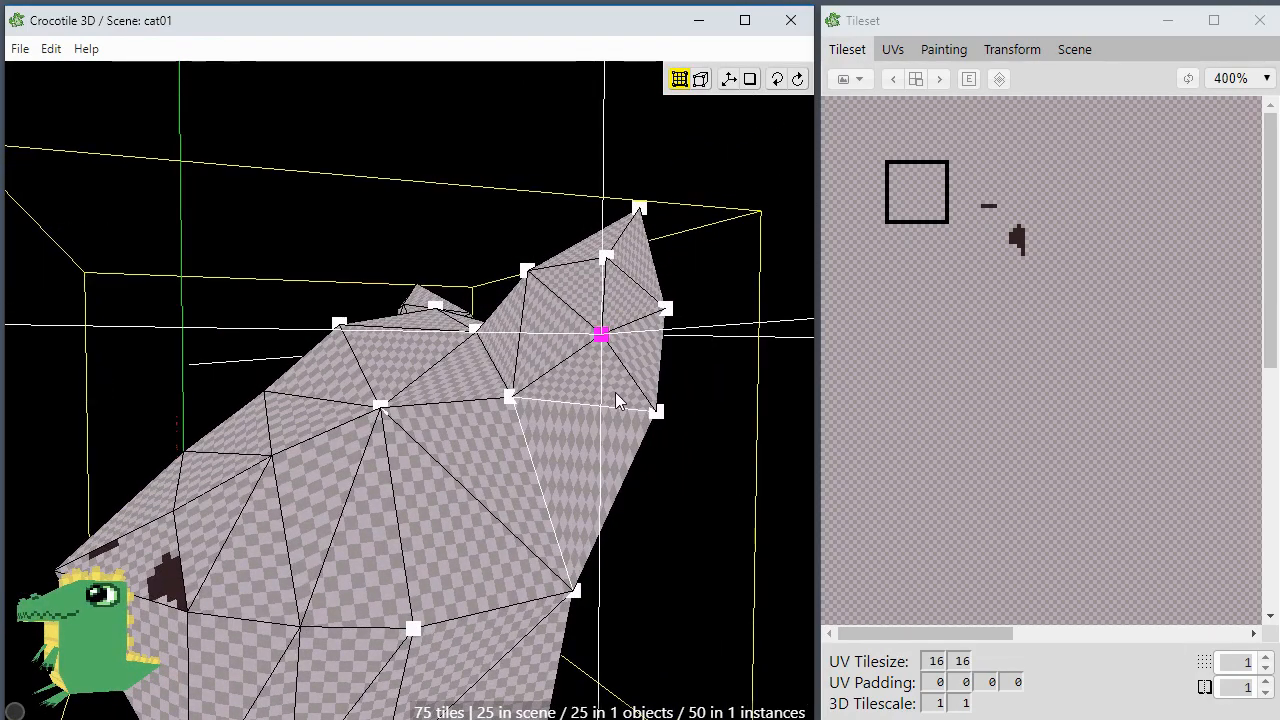
middle_click_drag(619, 452, 633, 508)
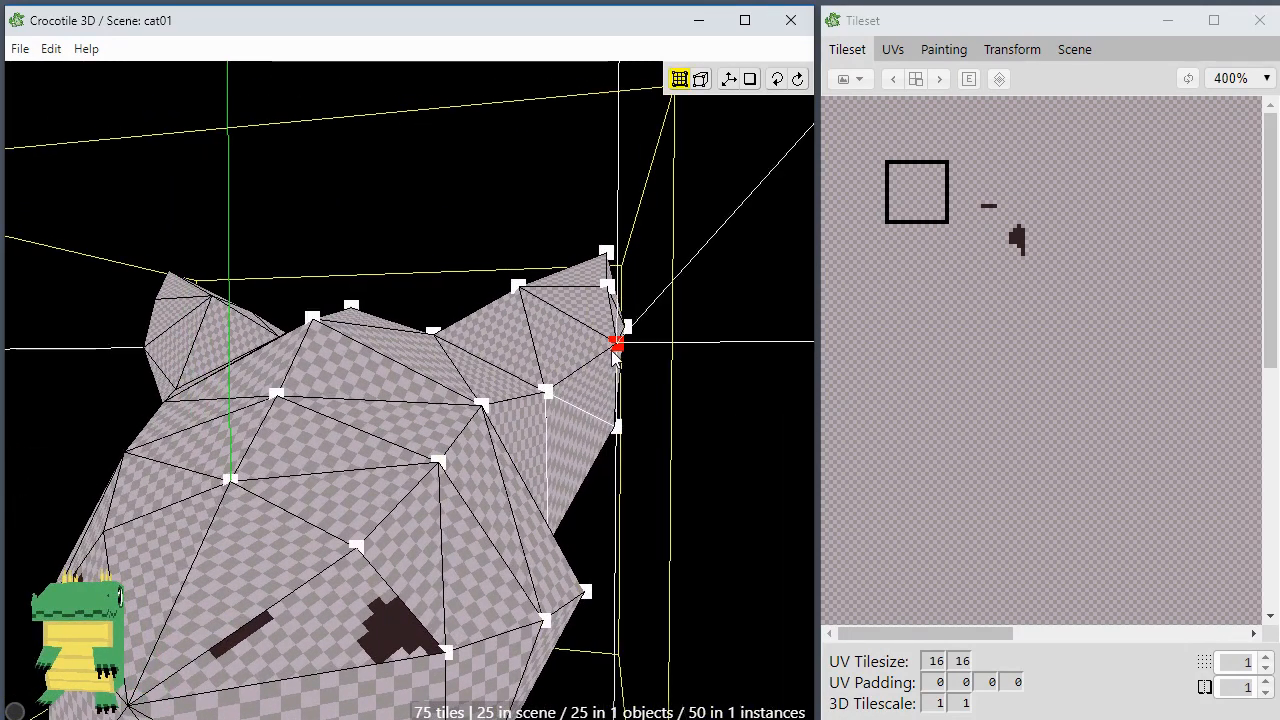
middle_click_drag(574, 413, 385, 402)
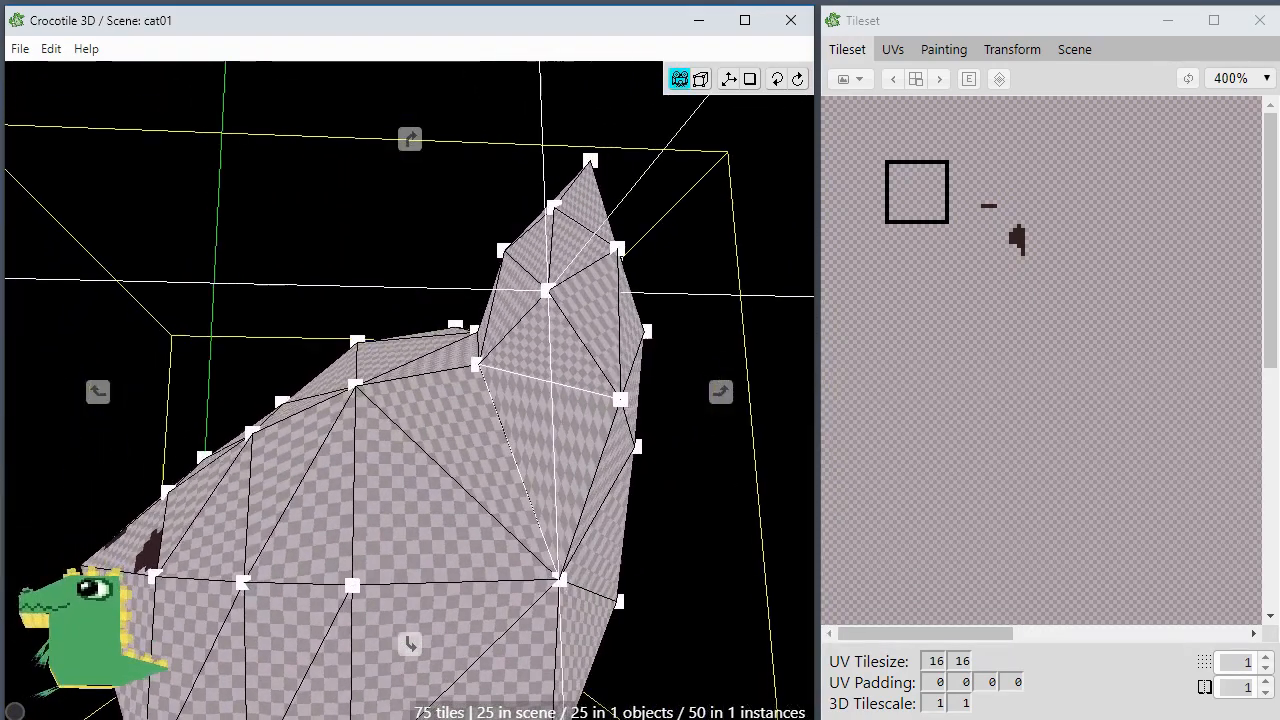
middle_click_drag(600, 526, 460, 460)
left_click(592, 483)
scroll(523, 551, "up", 2)
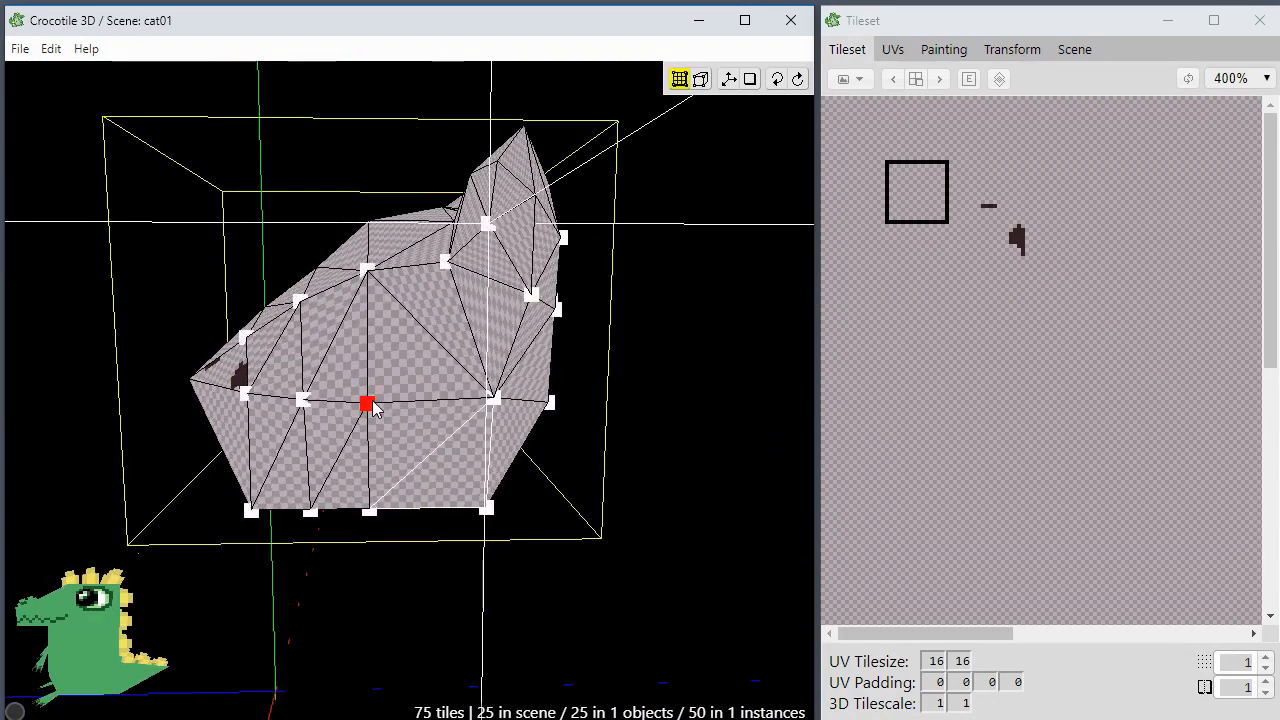
Step: Reposition the vertices along the cheek and beside the eye to refine the side of the face
left_click_drag(372, 406, 345, 367)
left_click(303, 402)
key("space")
key("space")
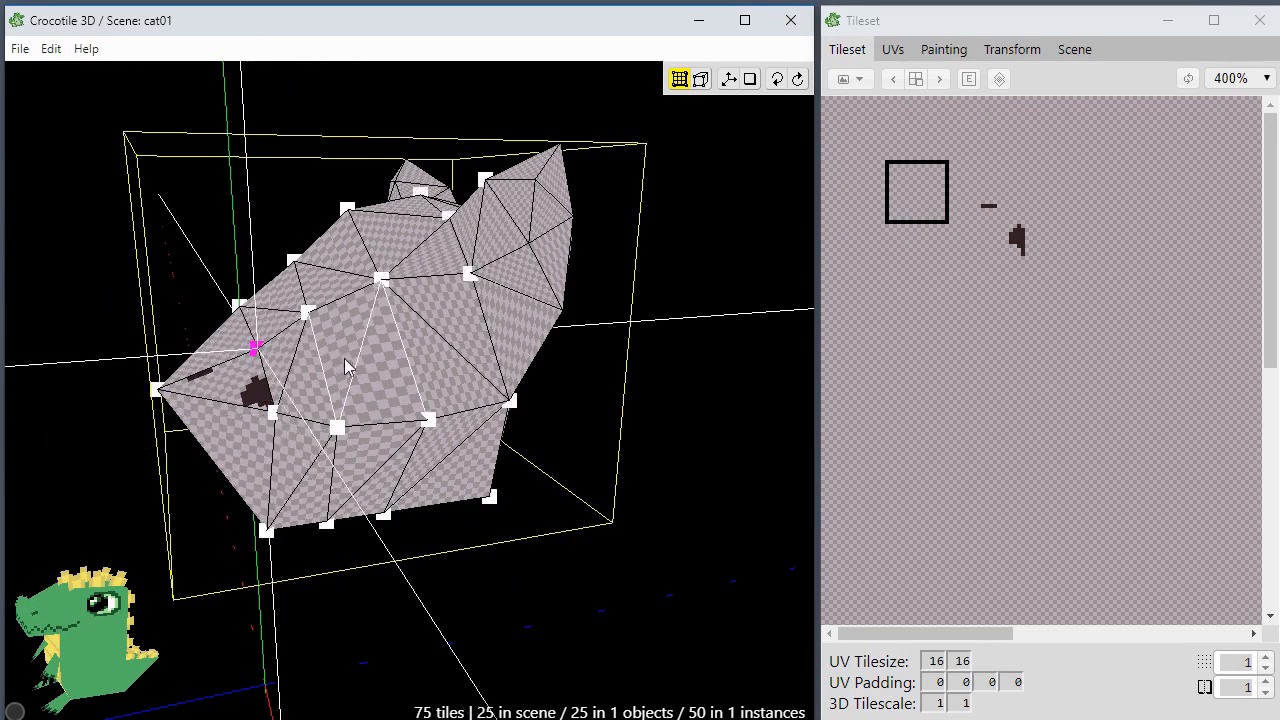
key("space")
left_click_drag(254, 400, 235, 540)
key("Escape")
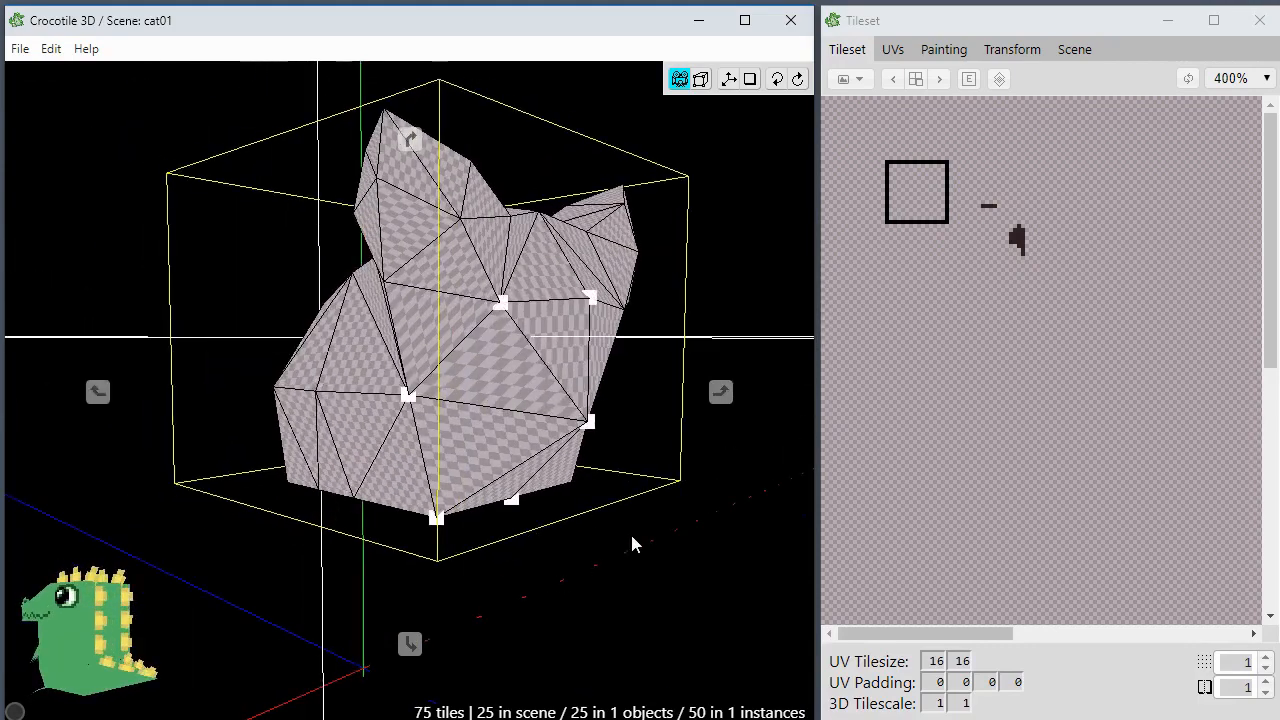
Step: Select the two tiles on the front of the raised ear and display their UVs
mouse_move(634, 543)
left_mouse_down()
mouse_move(460, 560)
mouse_move(620, 547)
left_mouse_up()
left_click_drag(648, 492, 470, 570)
right_click_drag(470, 570, 190, 550)
right_click_drag(640, 536, 592, 378)
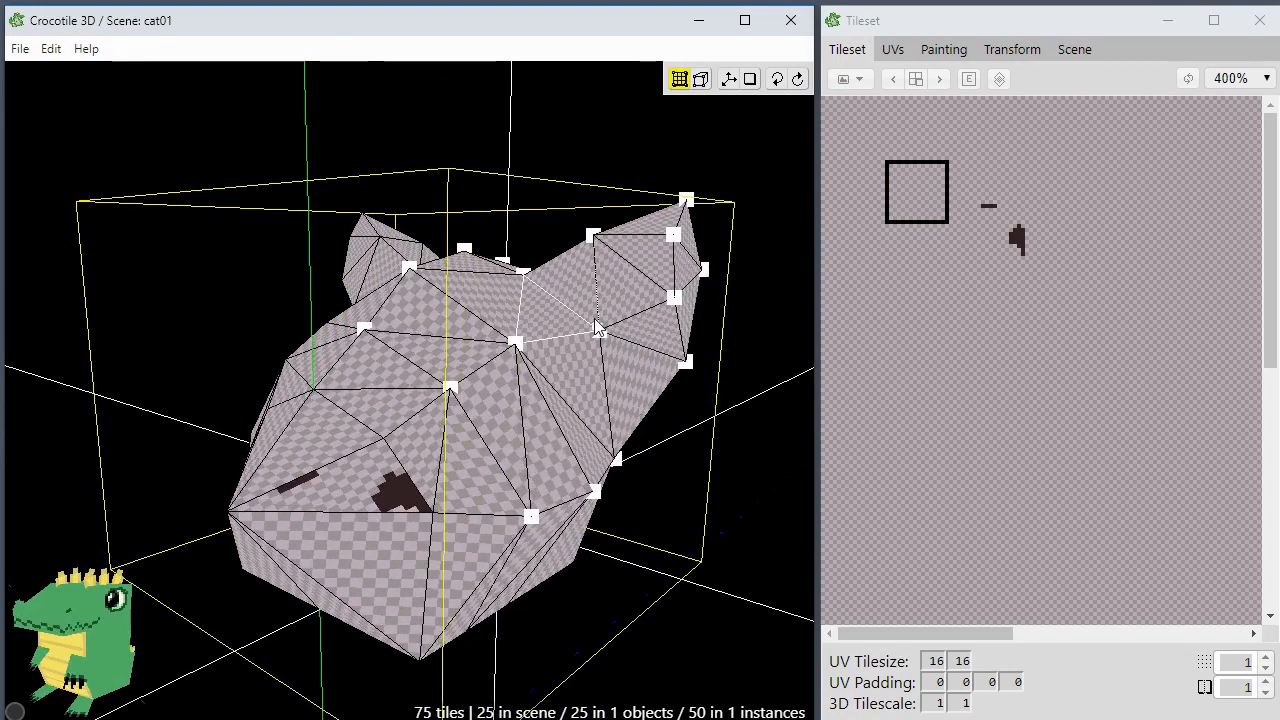
left_click(666, 268)
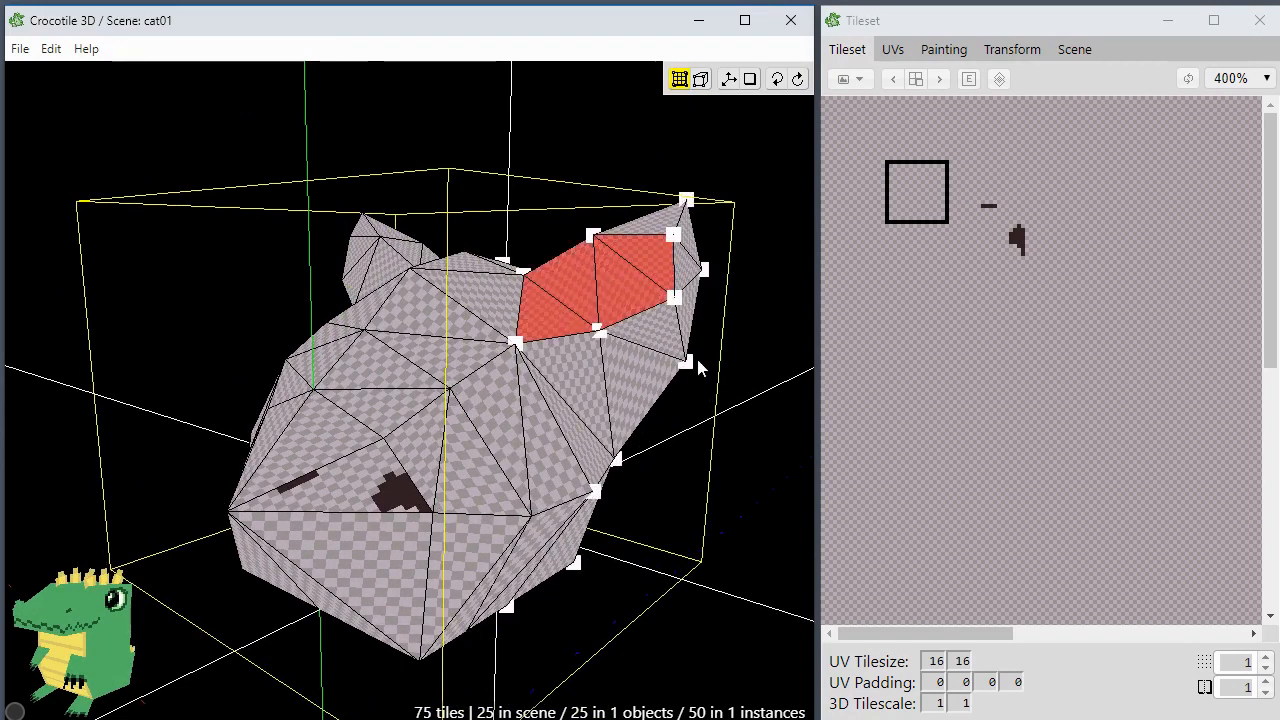
left_click(900, 54)
left_click(896, 52)
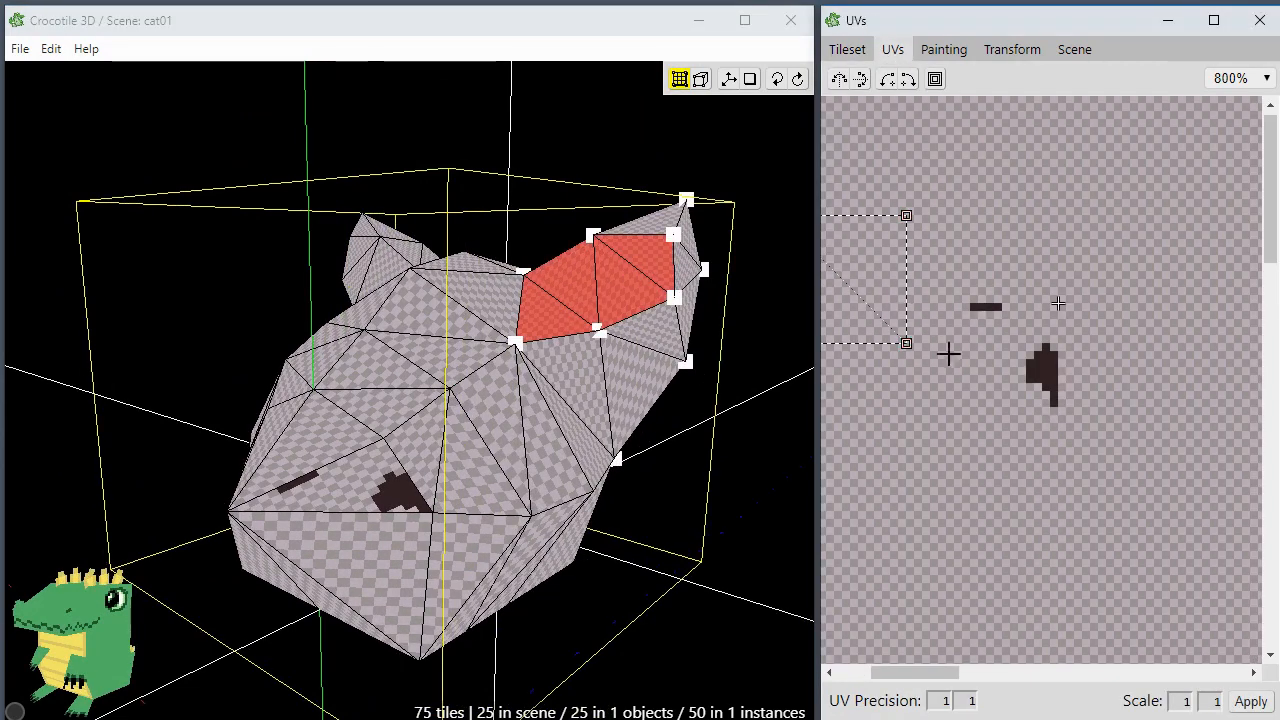
Step: Add the face tiles from the nose and eye up to the forehead to the selection, showing their UVs beside the ear's
key("space")
left_click_drag(903, 450, 1022, 408)
scroll(997, 437, "down", 1)
key("space")
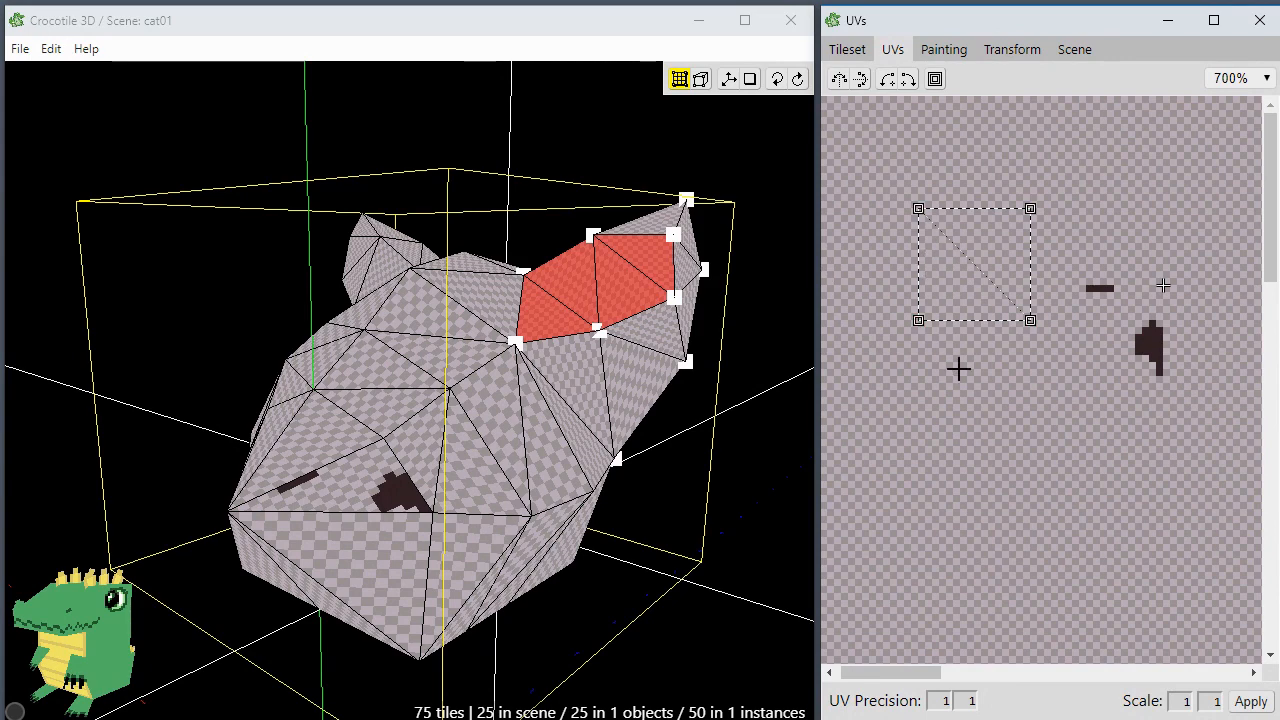
scroll(958, 369, "down", 1)
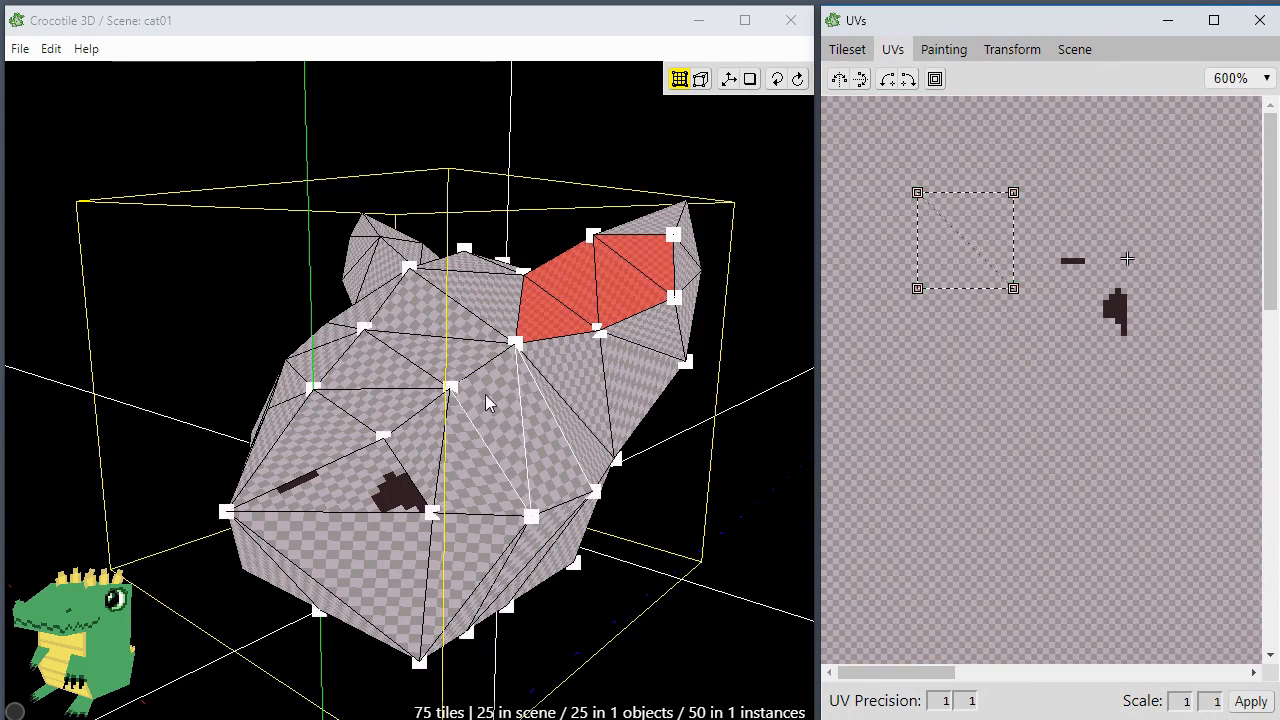
left_click(447, 438, "shift")
left_click(359, 371, "shift")
left_click(349, 449, "shift")
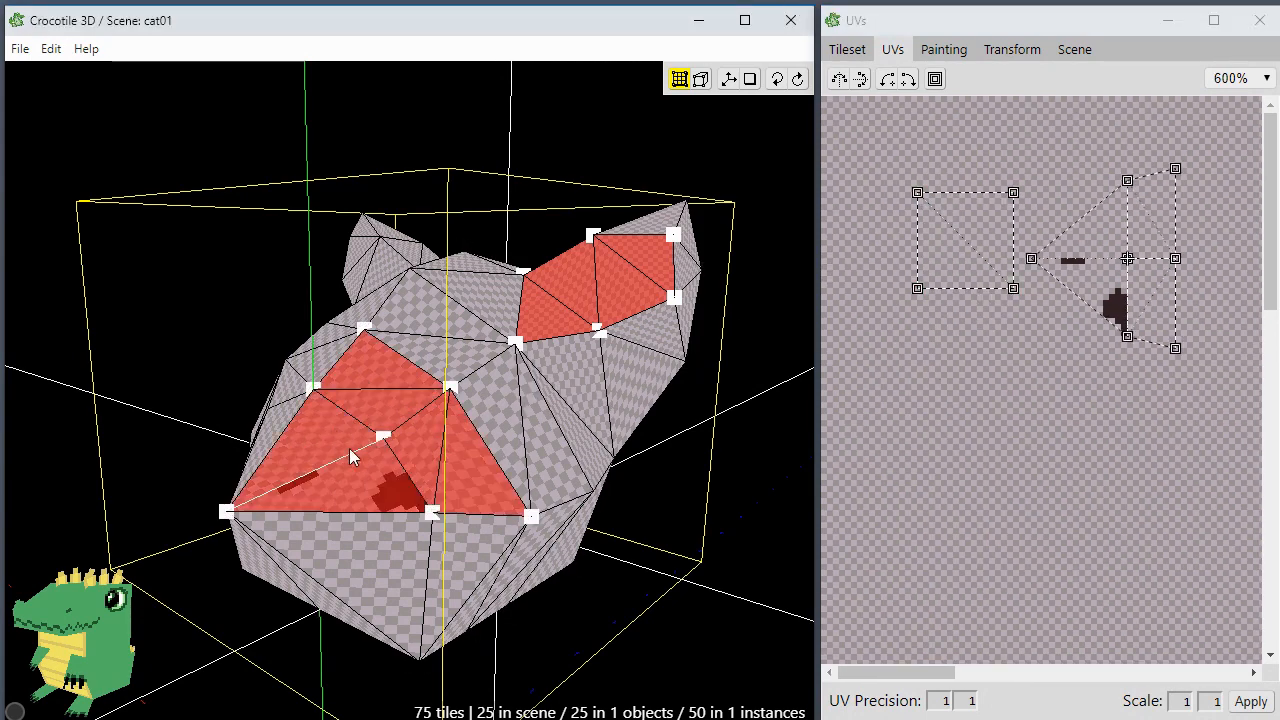
left_click(490, 378, "shift")
left_click(449, 329, "shift")
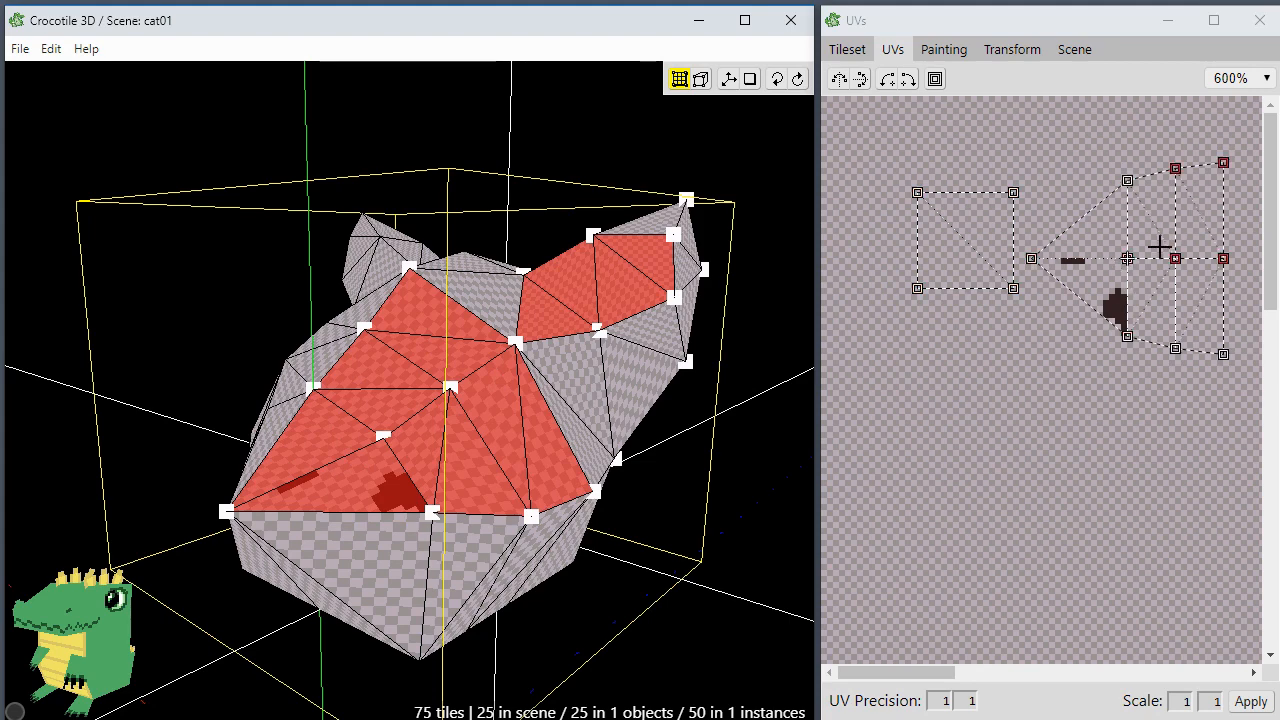
middle_click_drag(1149, 440, 1097, 467)
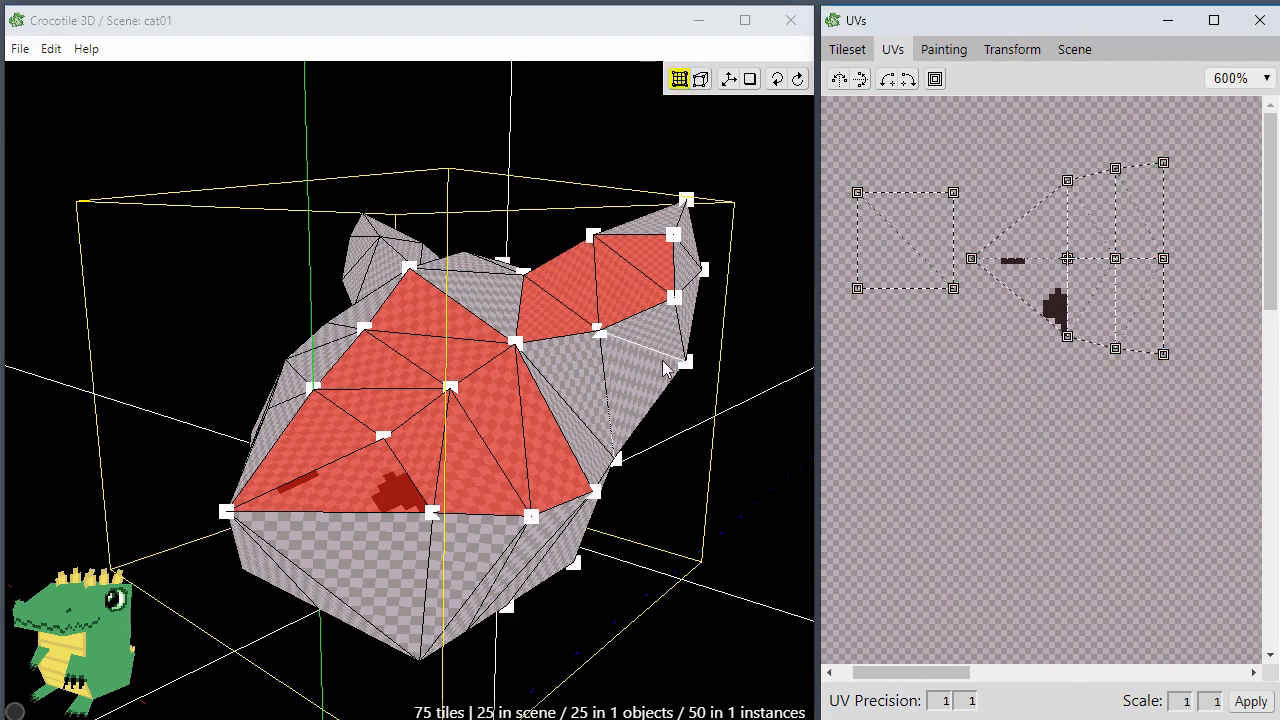
Step: Select the cheek tile below the ear without the ear tiles, and move its UV square against the head layout's lower back edge
left_click(576, 409, "shift")
left_click(927, 263)
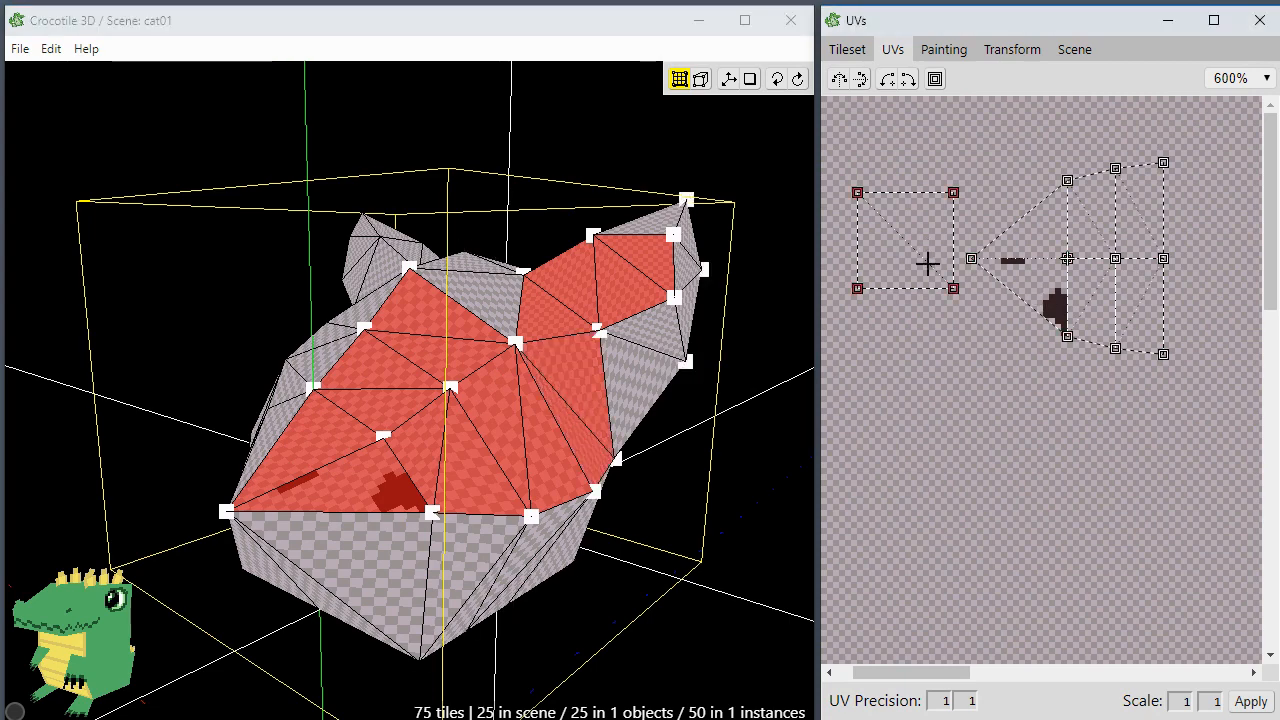
mouse_move(648, 260)
left_mouse_down("ctrl")
mouse_move(630, 287)
mouse_move(572, 319)
left_mouse_up("ctrl")
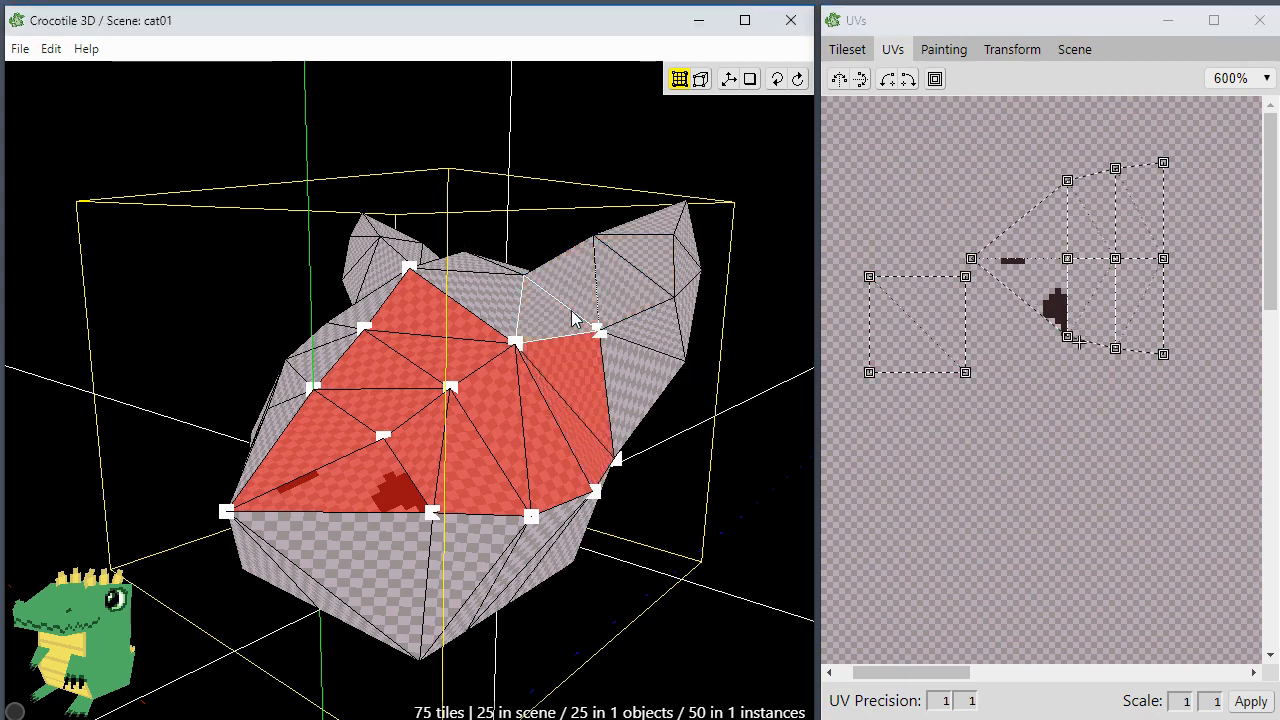
left_click(904, 331)
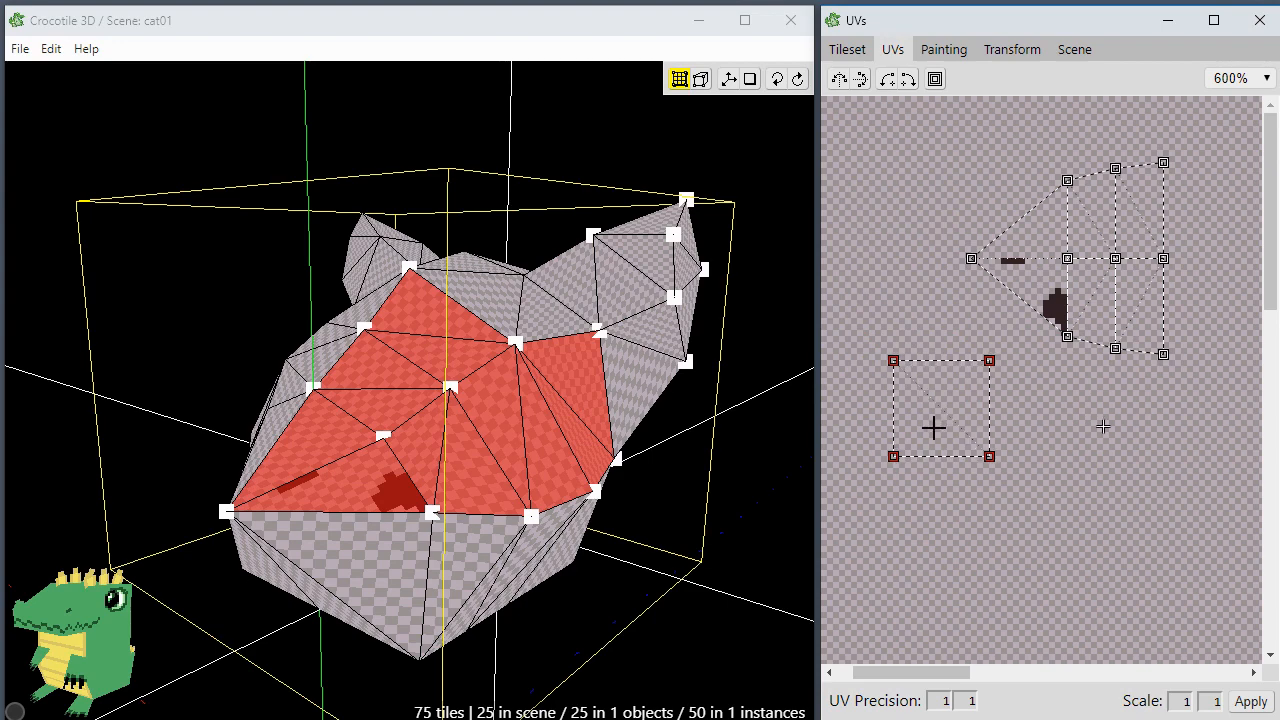
left_click_drag(923, 410, 1195, 309)
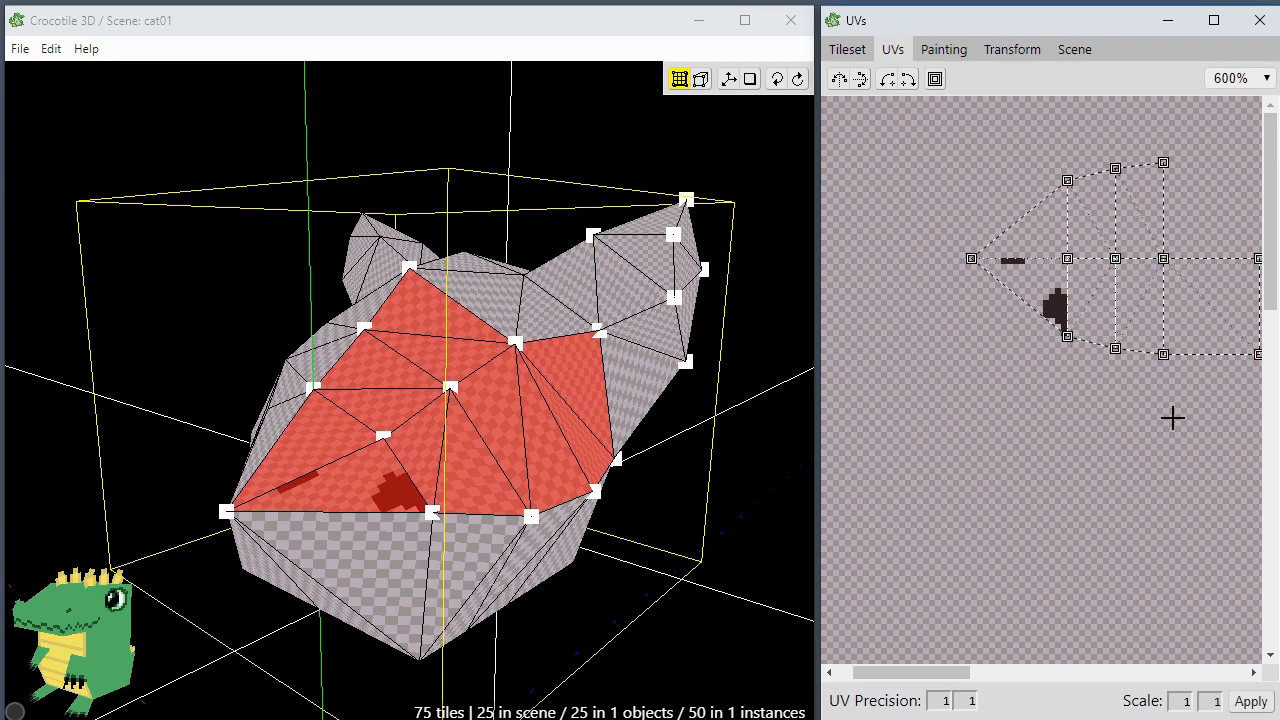
key("space")
left_click_drag(1173, 462, 1113, 464)
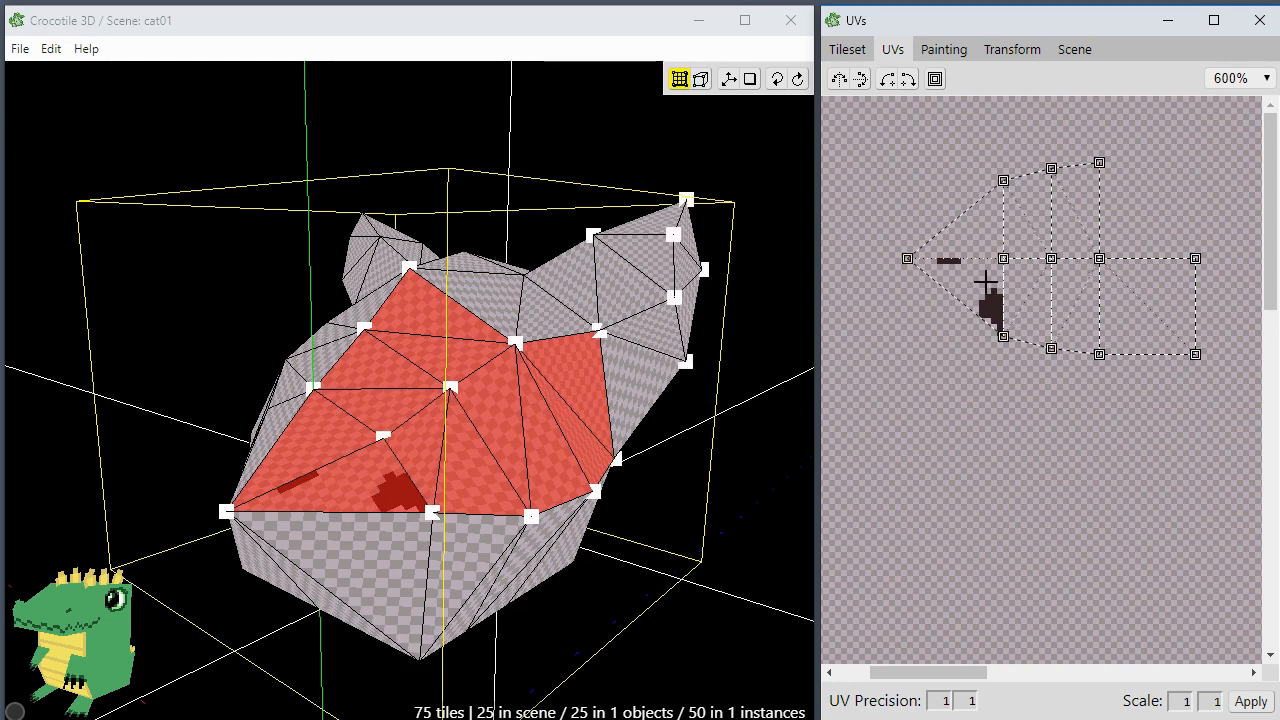
Step: Examine the selected half of the cat head from the front and from above
key("space")
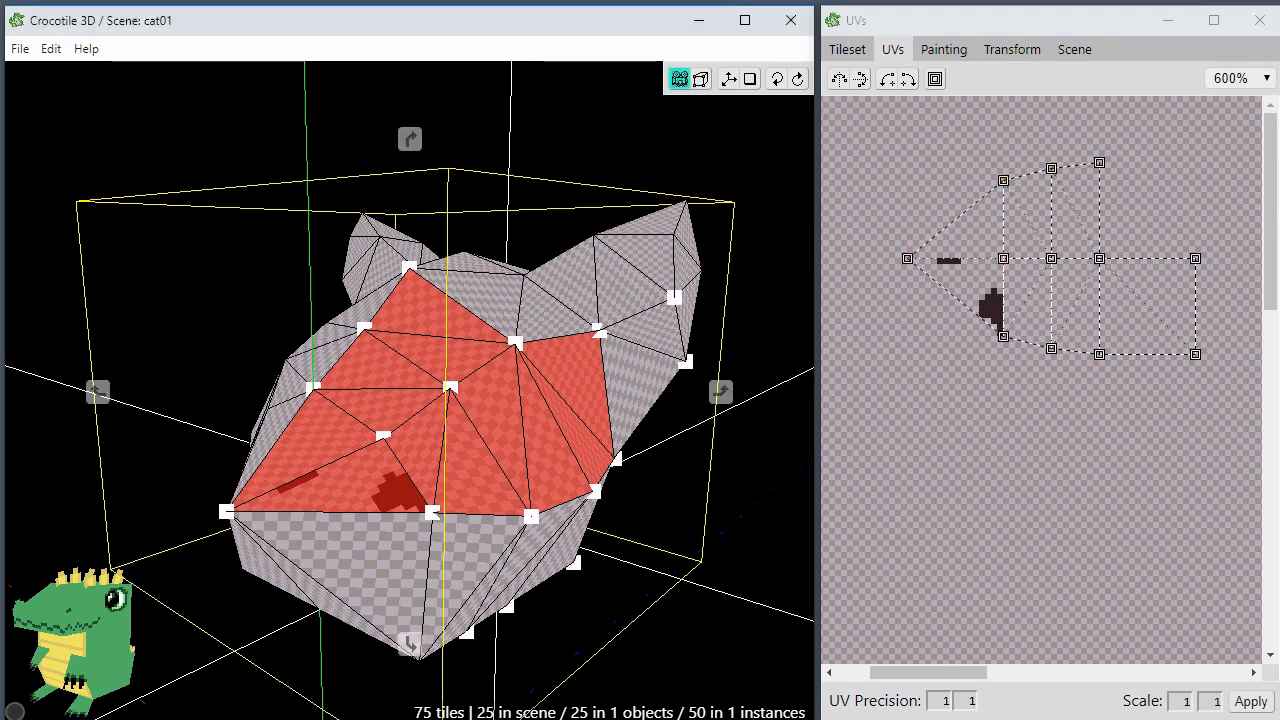
left_click_drag(640, 440, 765, 410)
key("space")
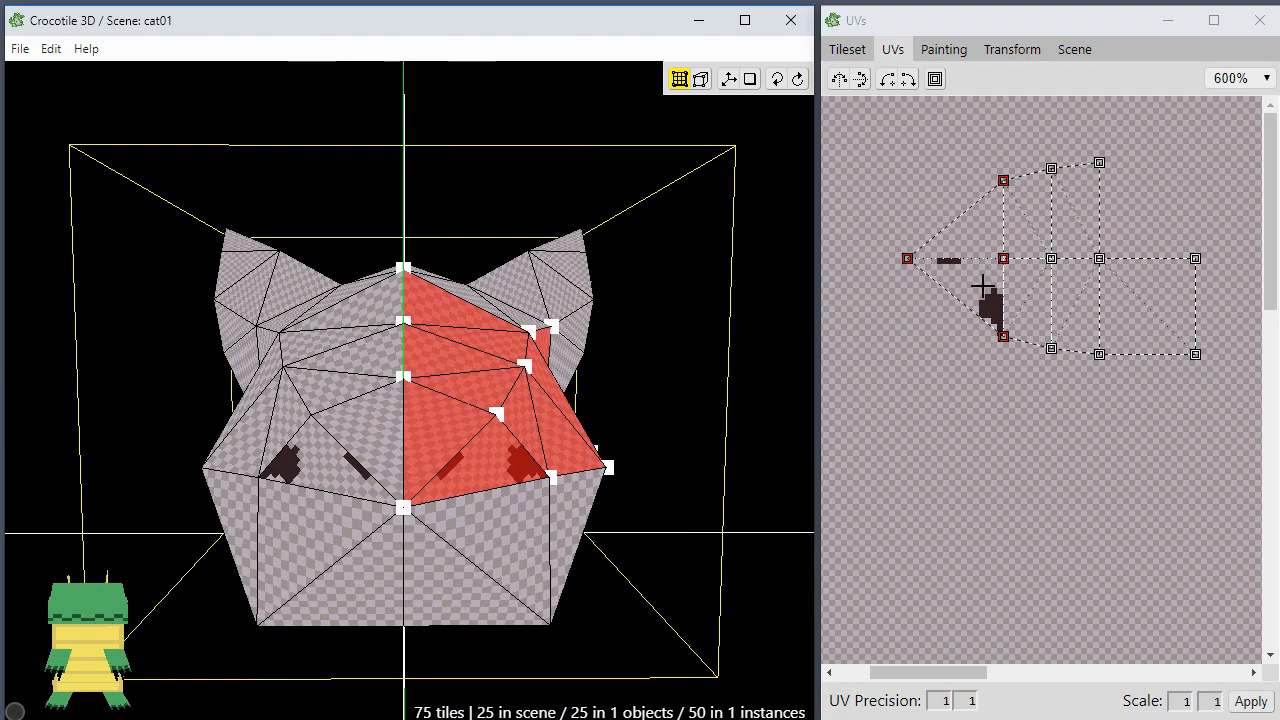
key("space")
left_click_drag(707, 385, 640, 452)
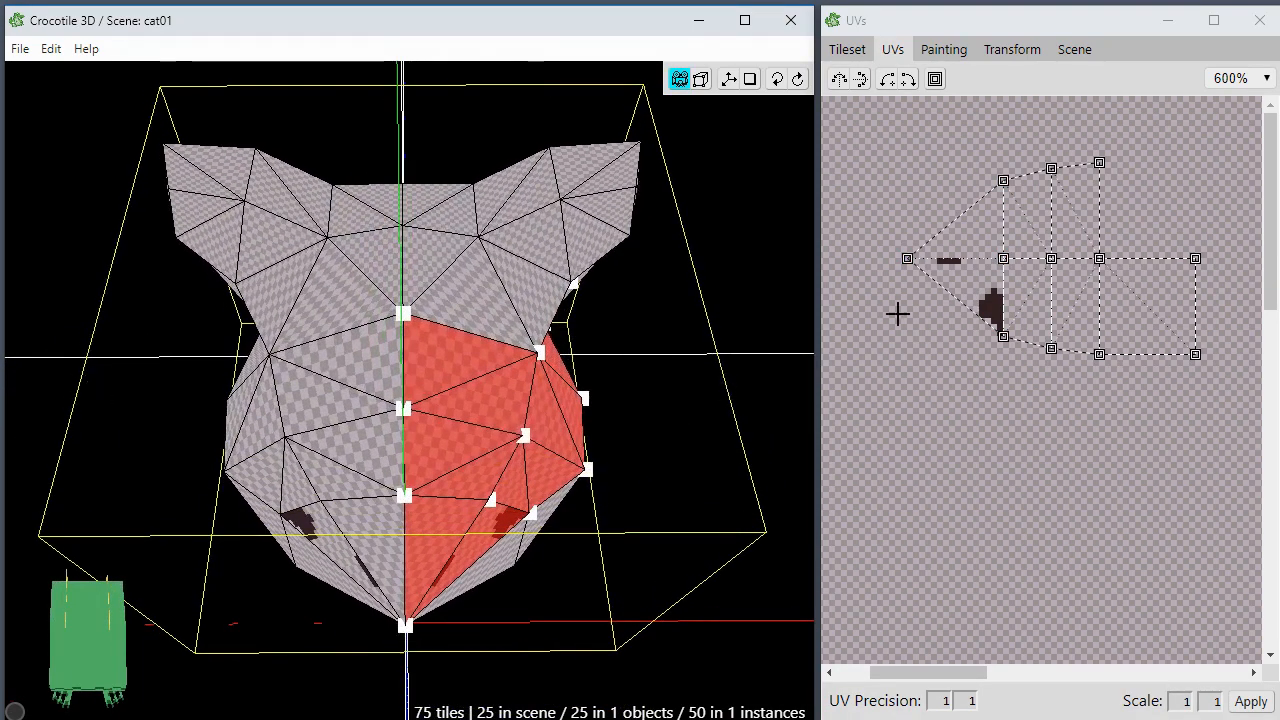
key("space")
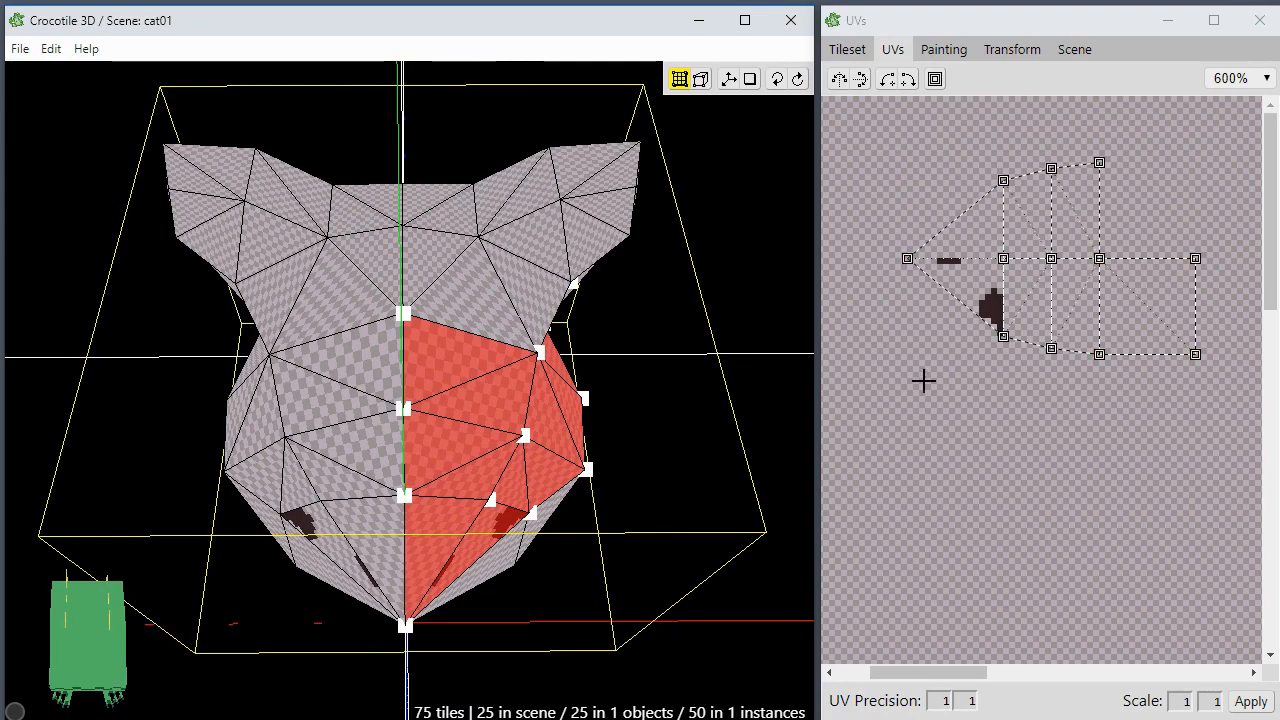
left_click(1150, 311)
Step: Add the tile at the ear's front base to the selection and place its UV square above the cheek quad
key("space")
left_click_drag(672, 496, 514, 430)
left_click(515, 316, "shift")
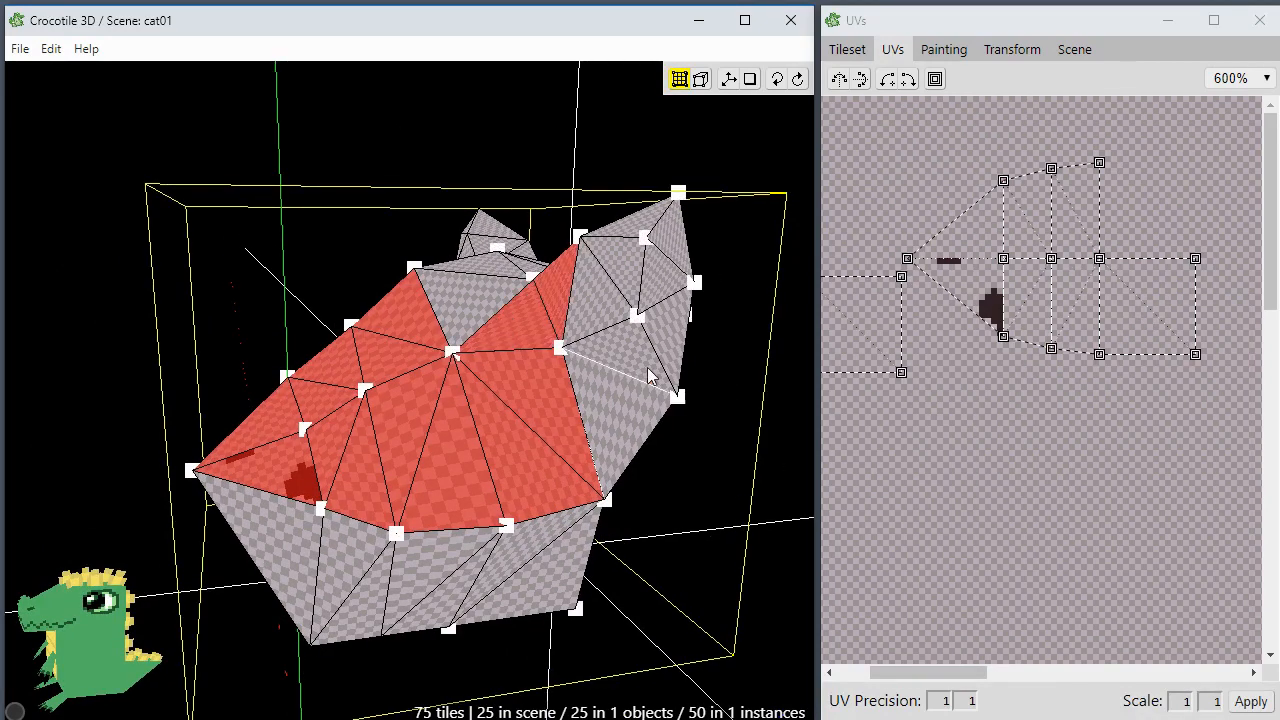
key("space")
left_click_drag(430, 455, 494, 524)
key("space")
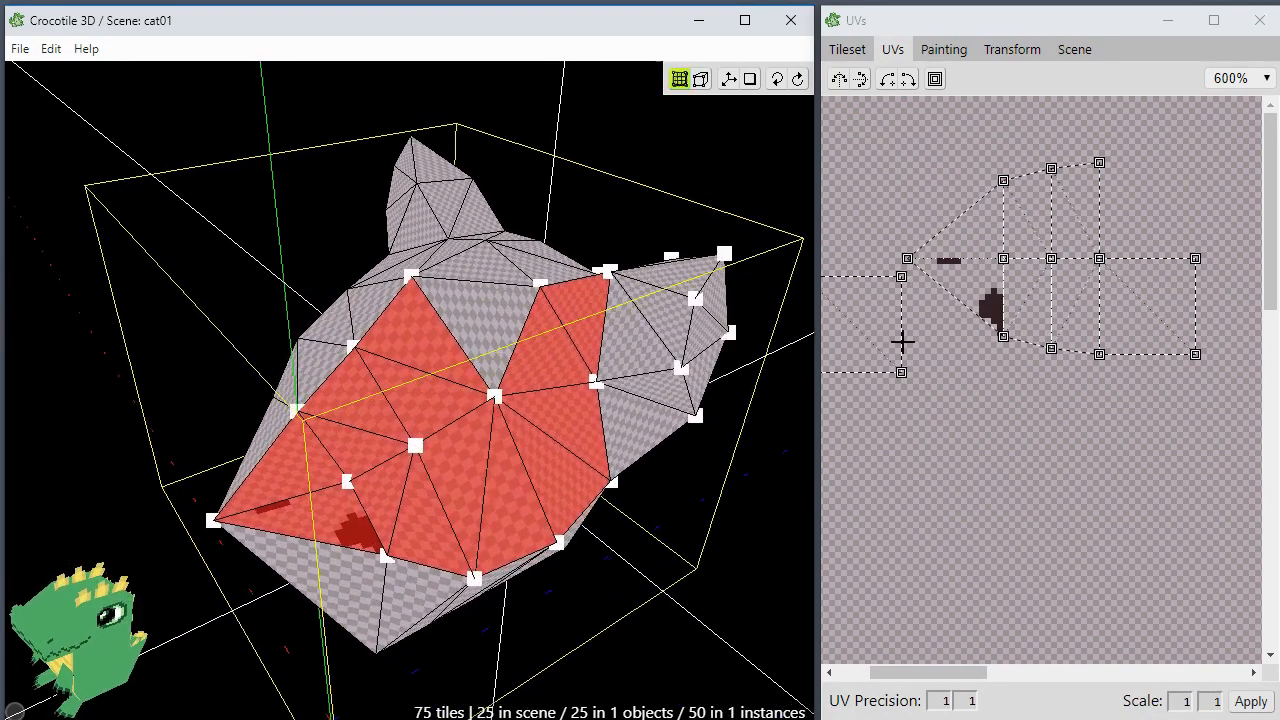
left_click_drag(853, 332, 1194, 203)
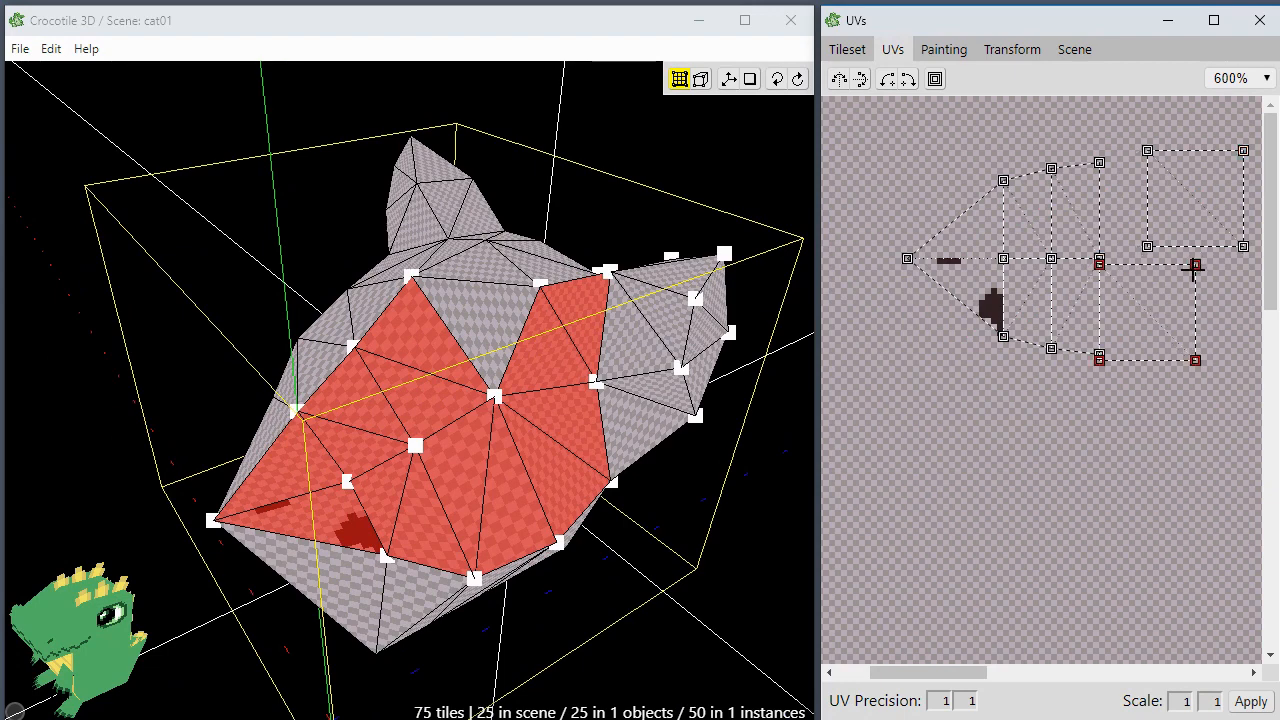
Step: Pull the cheek UV quad's two rear corners inward so the quad narrows toward the rest of the head layout
left_click_drag(1197, 260, 1177, 283)
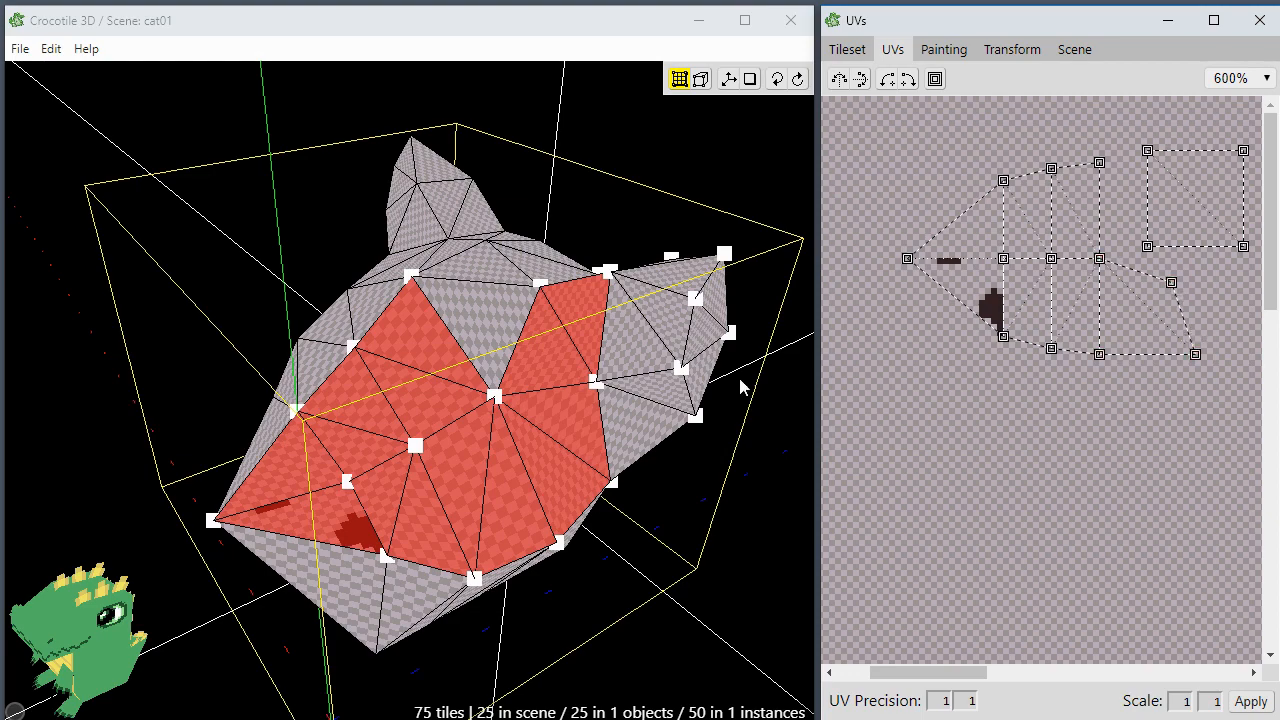
key("space")
left_click_drag(660, 512, 580, 468)
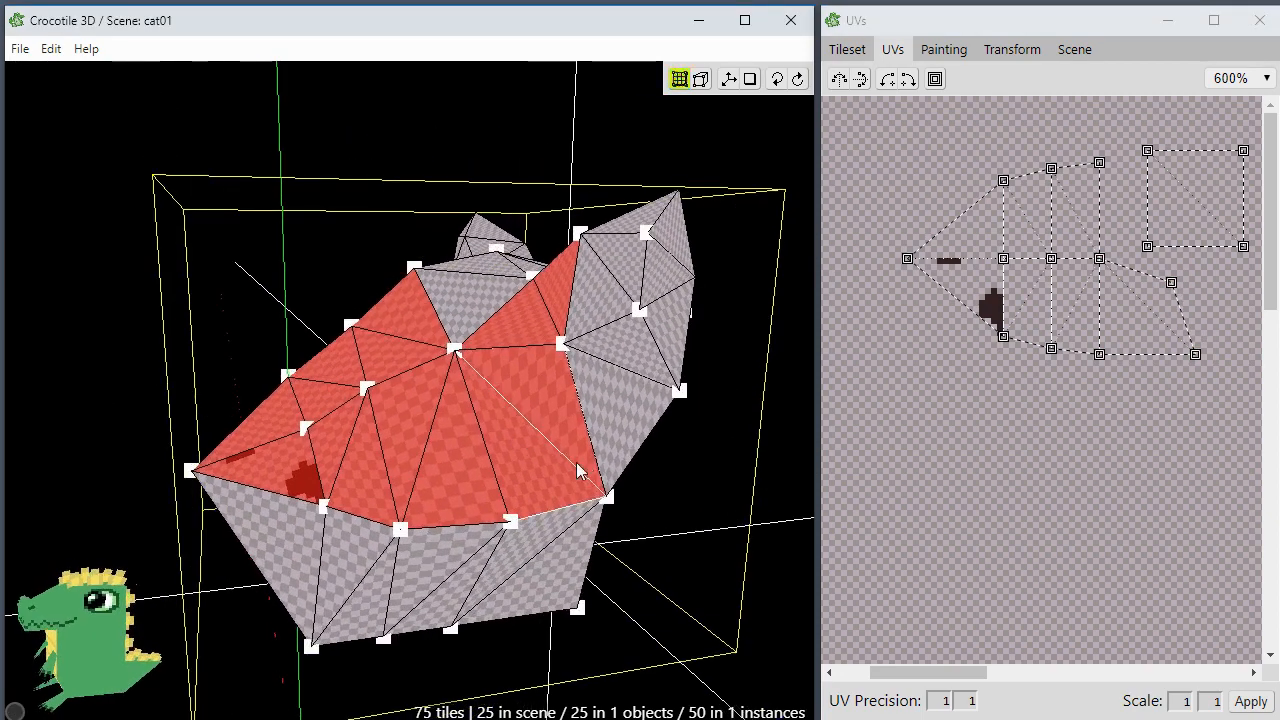
key("space")
left_click_drag(560, 535, 520, 484)
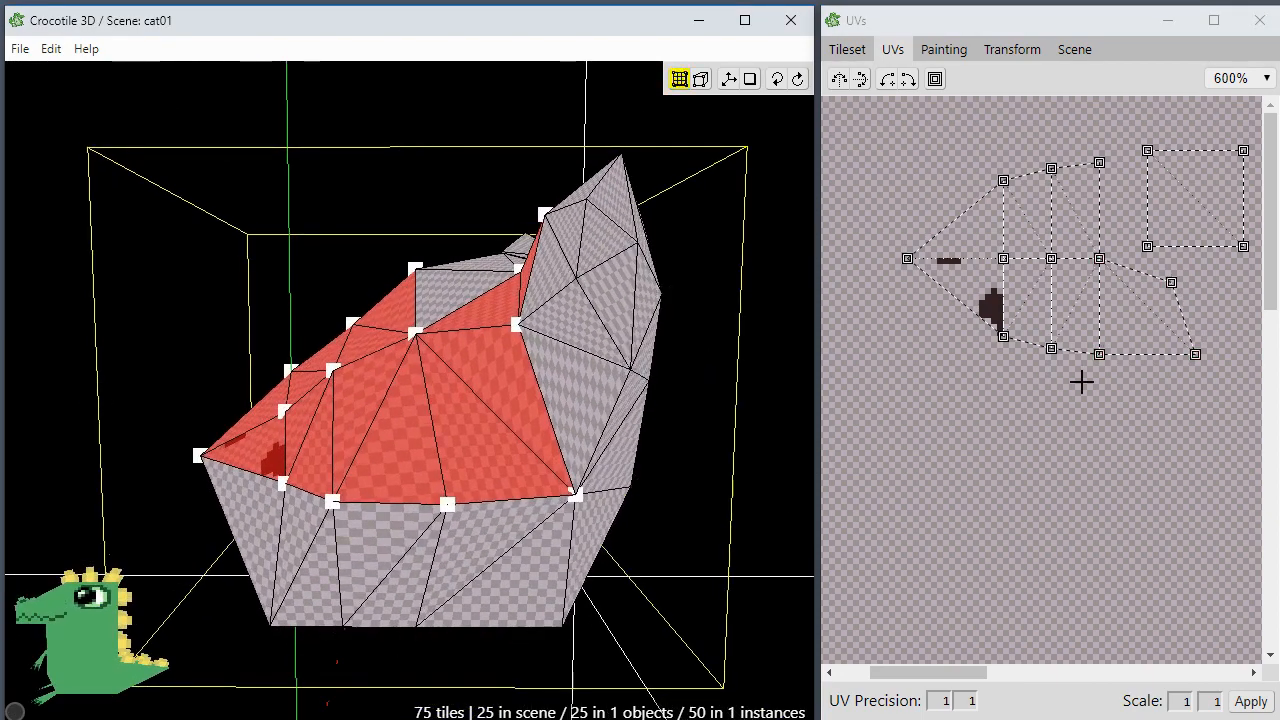
left_click(1167, 334)
left_click_drag(1169, 285, 1153, 264)
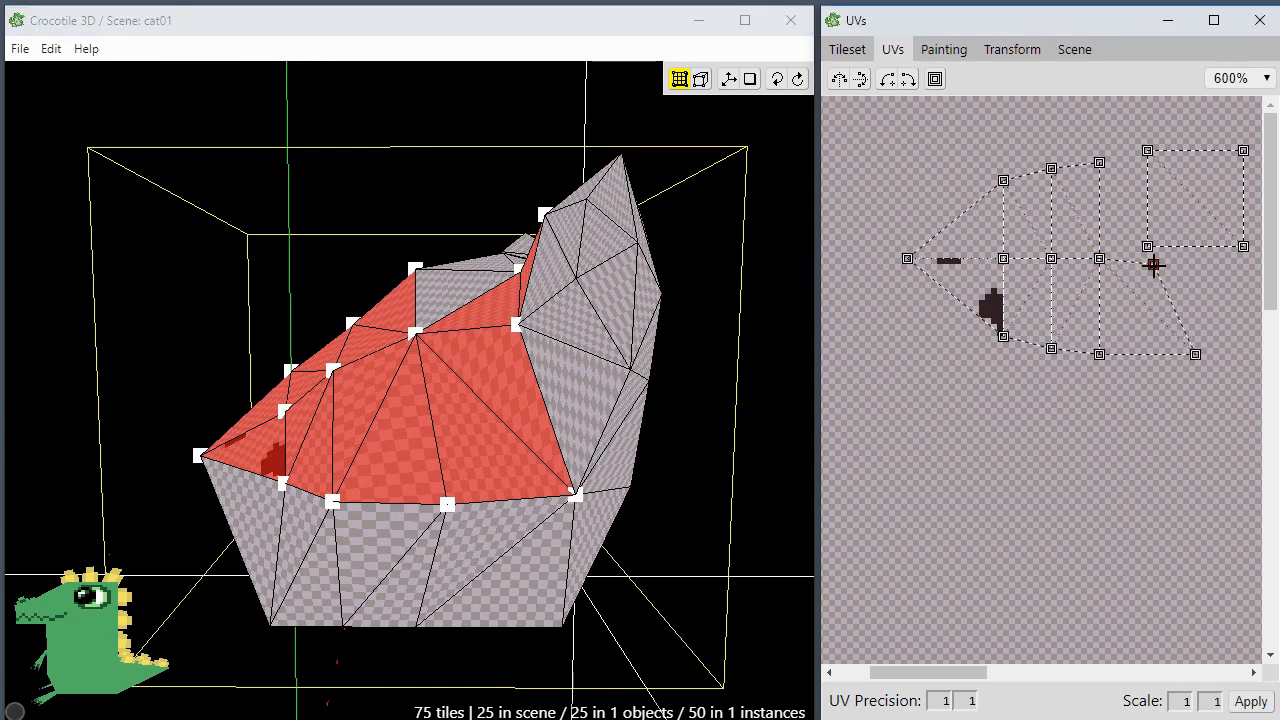
left_click_drag(1195, 354, 1177, 354)
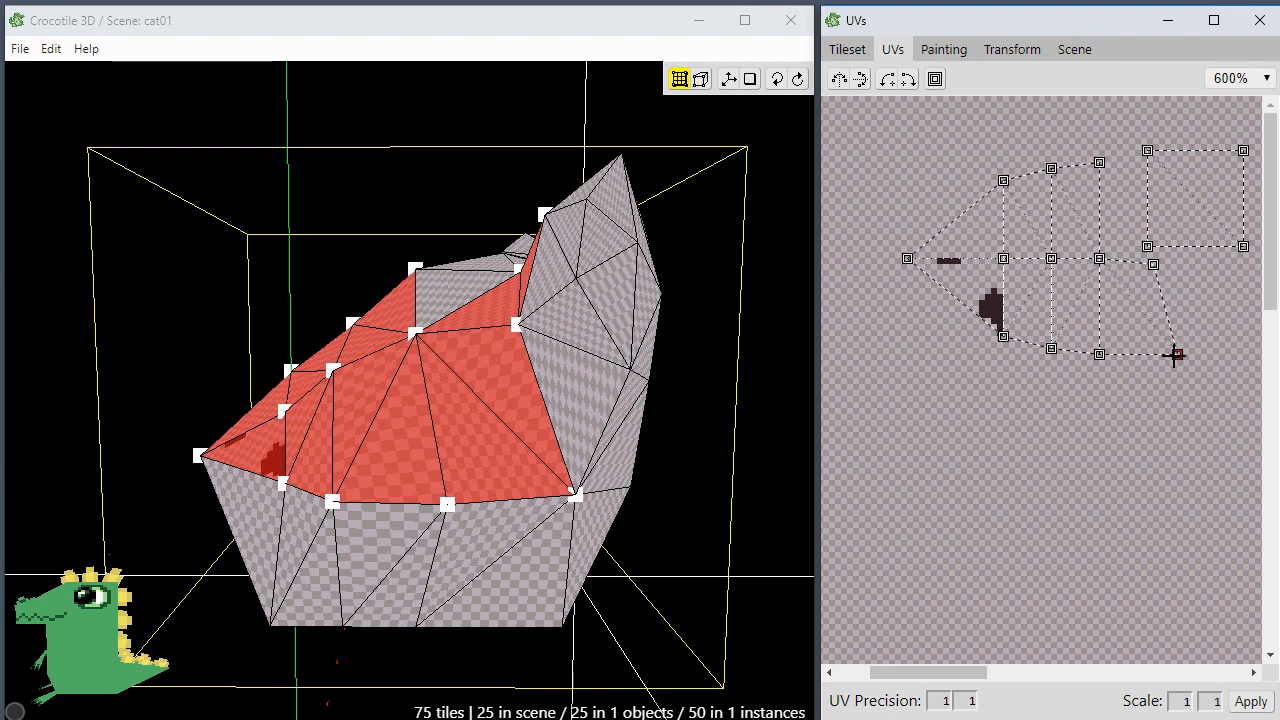
Step: Fine-tune the cheek UV quad's rear corners, moving the lower one further inward to even out the checker pattern
scroll(478, 417, "up", 2)
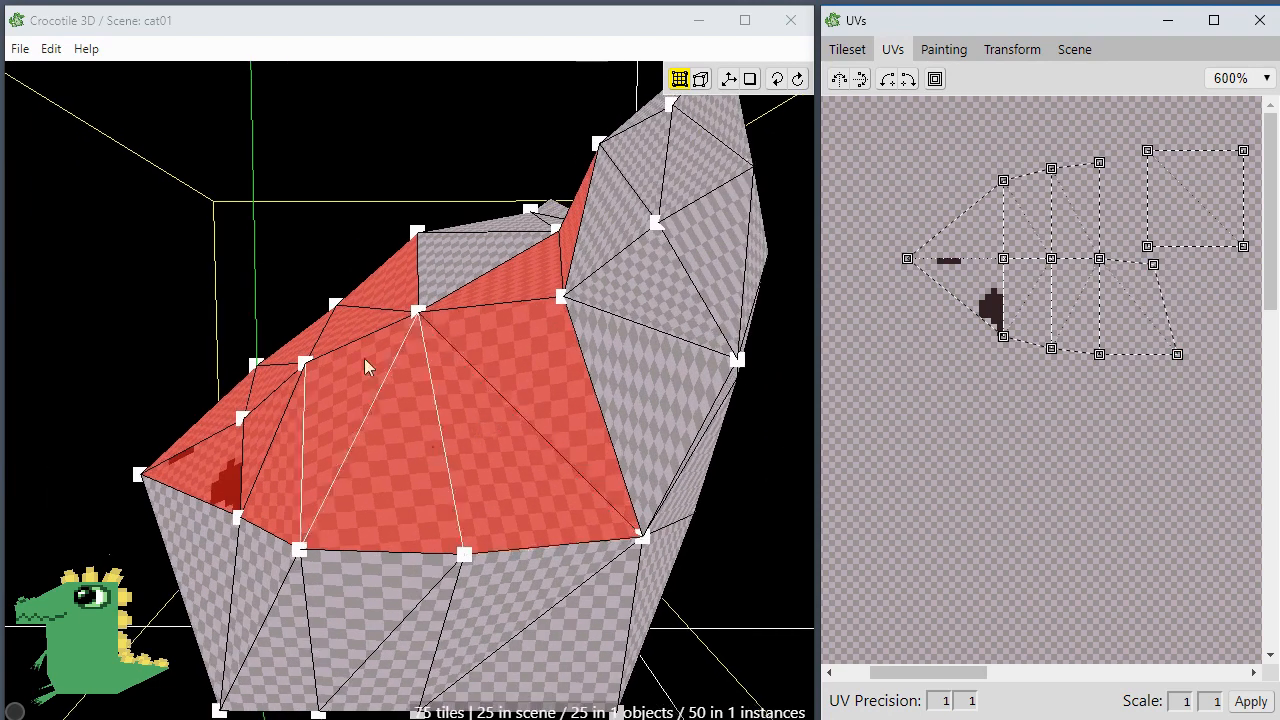
right_click_drag(438, 431, 556, 390)
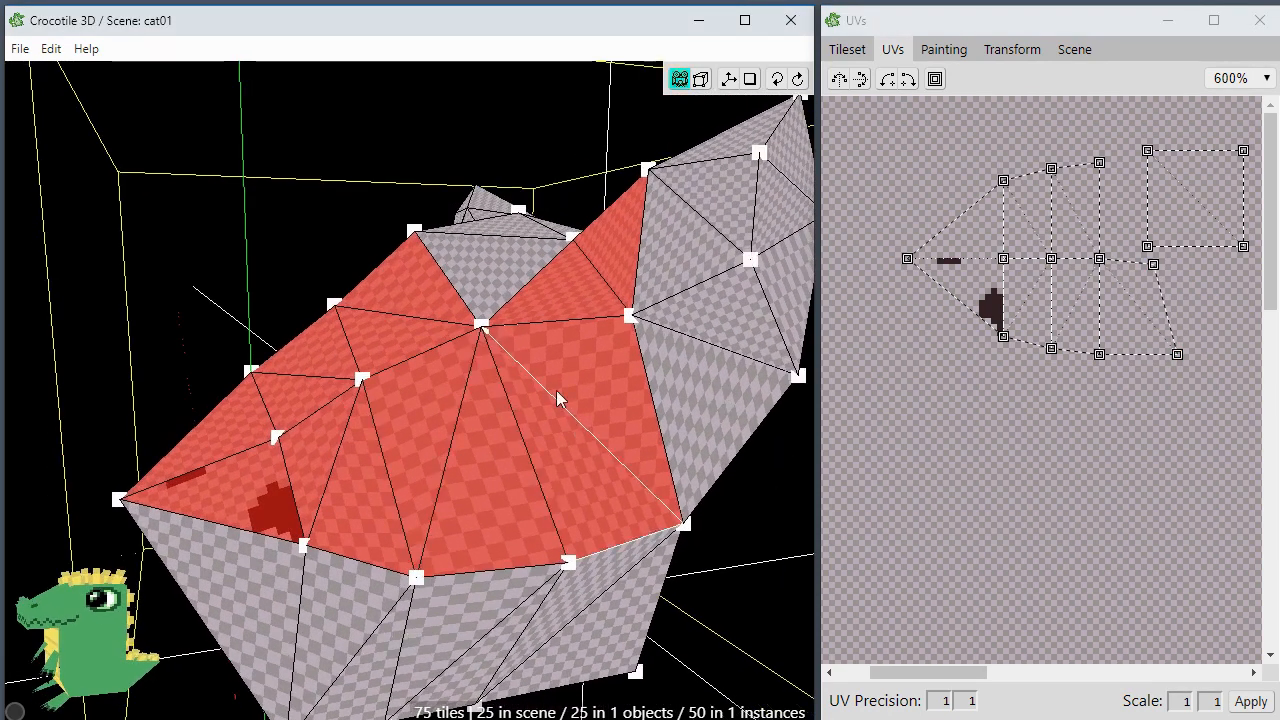
left_click(1143, 257)
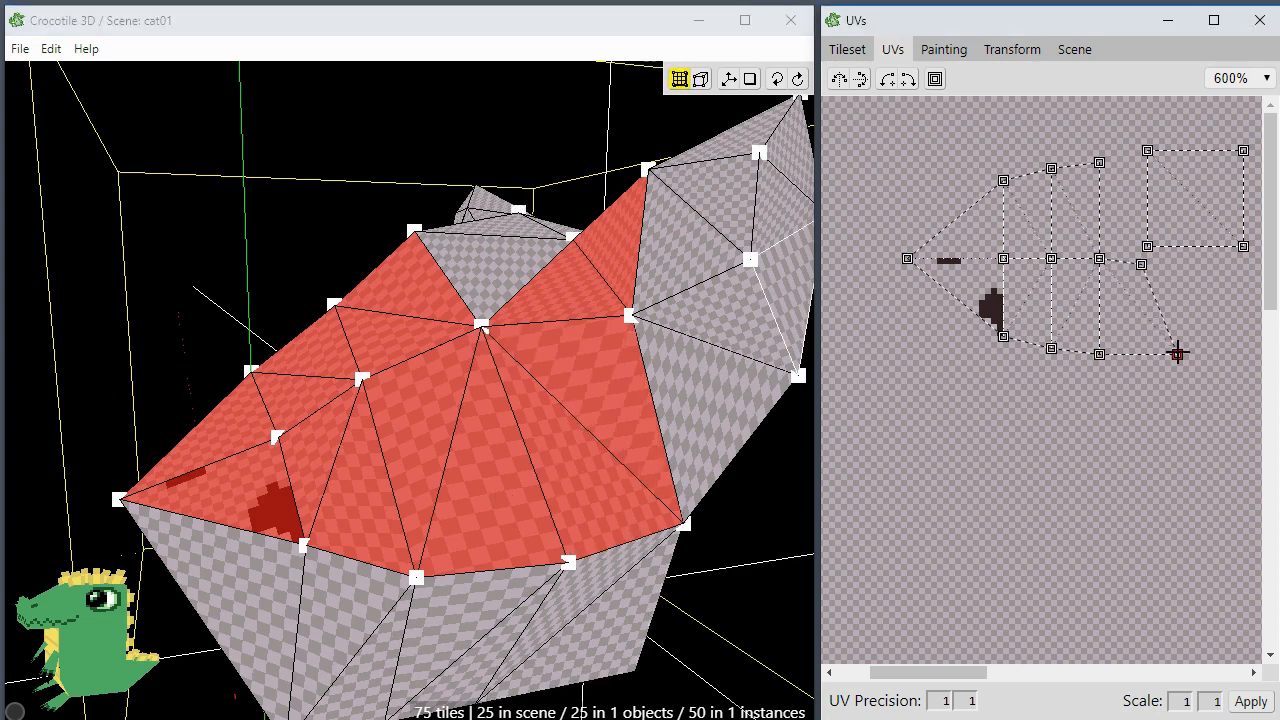
left_click_drag(1177, 352, 1159, 354)
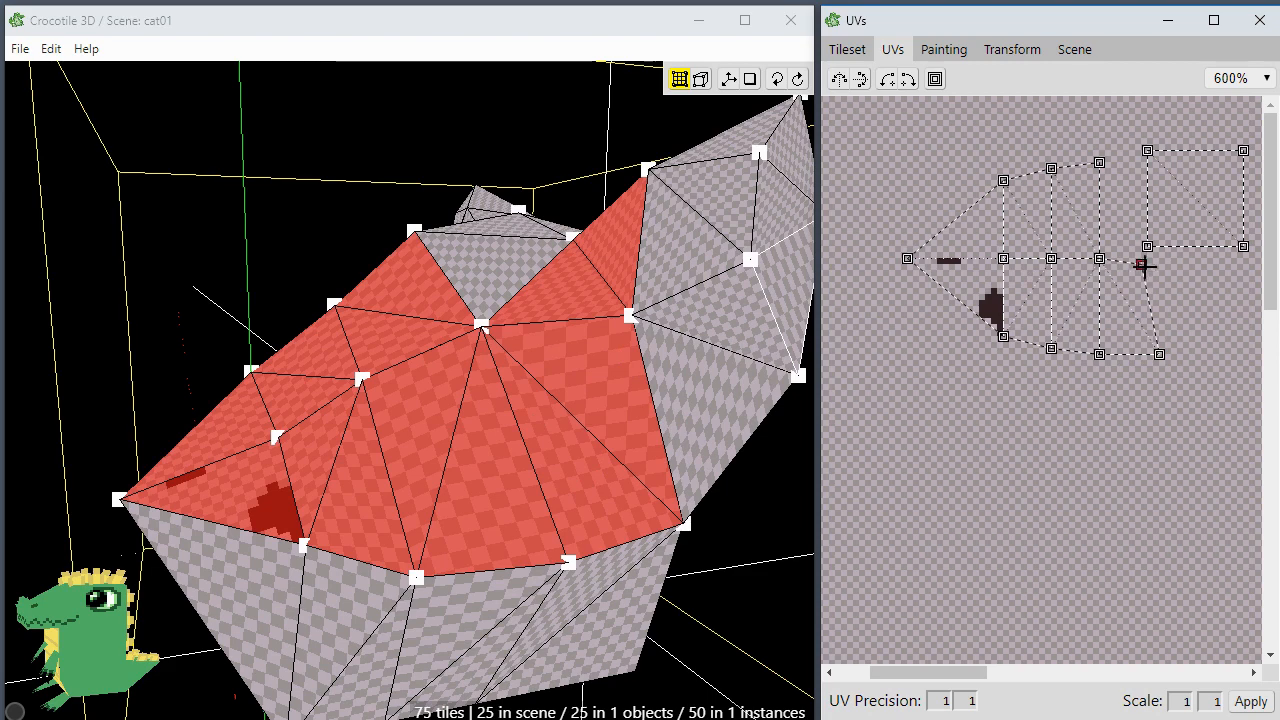
left_click_drag(1141, 263, 1153, 264)
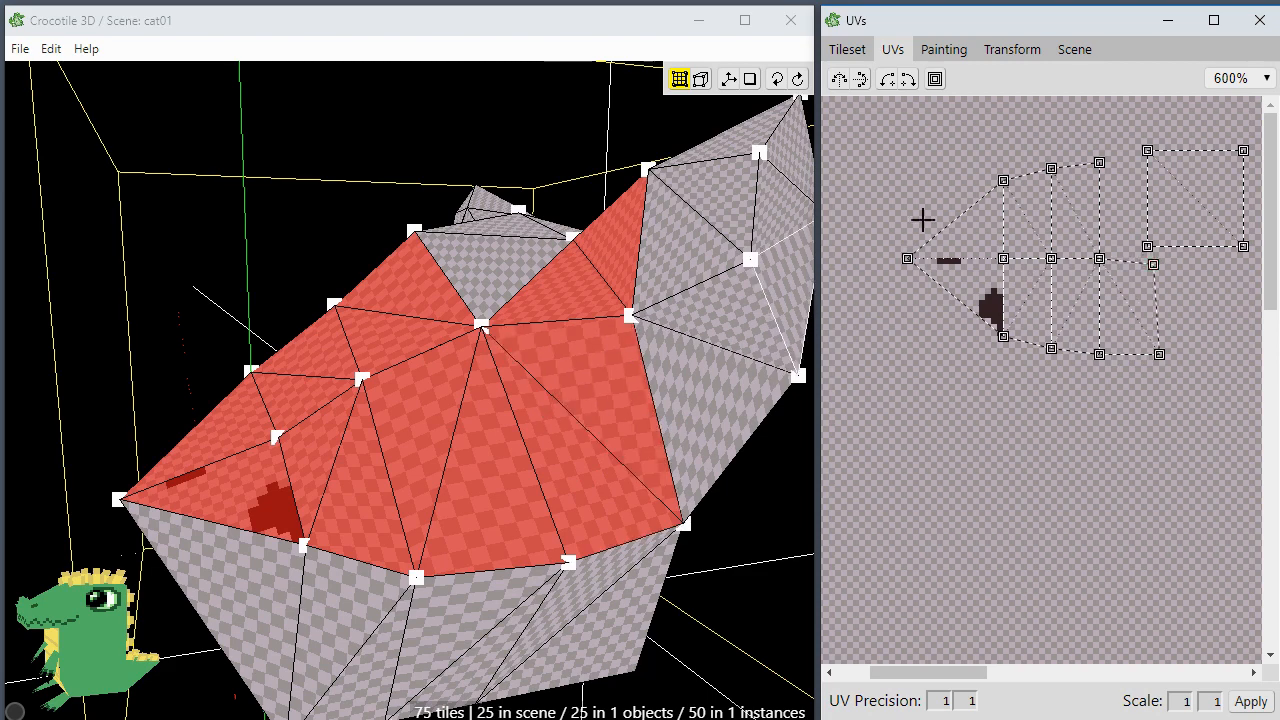
Step: Attach the ear-base UV square to the cheek quad's two upper vertices and pull its outer corners in to form a small quad
left_click_drag(1163, 207, 1152, 188)
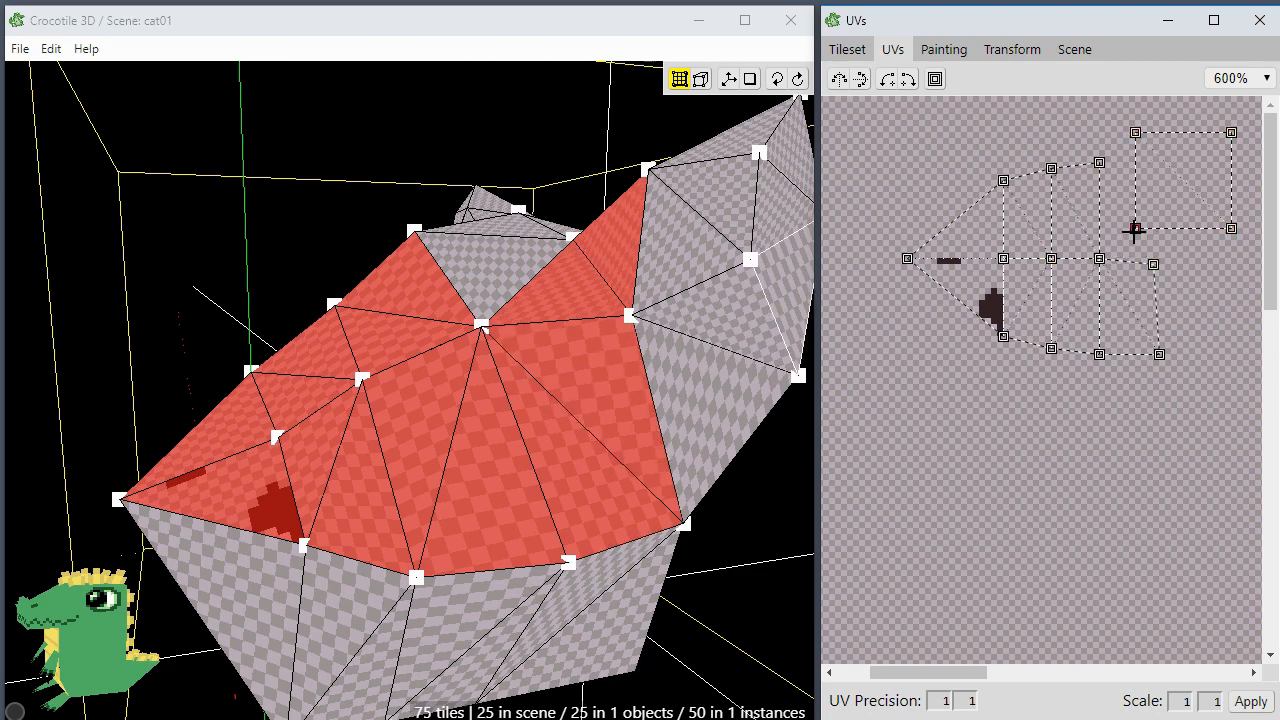
left_click_drag(1134, 230, 1099, 258)
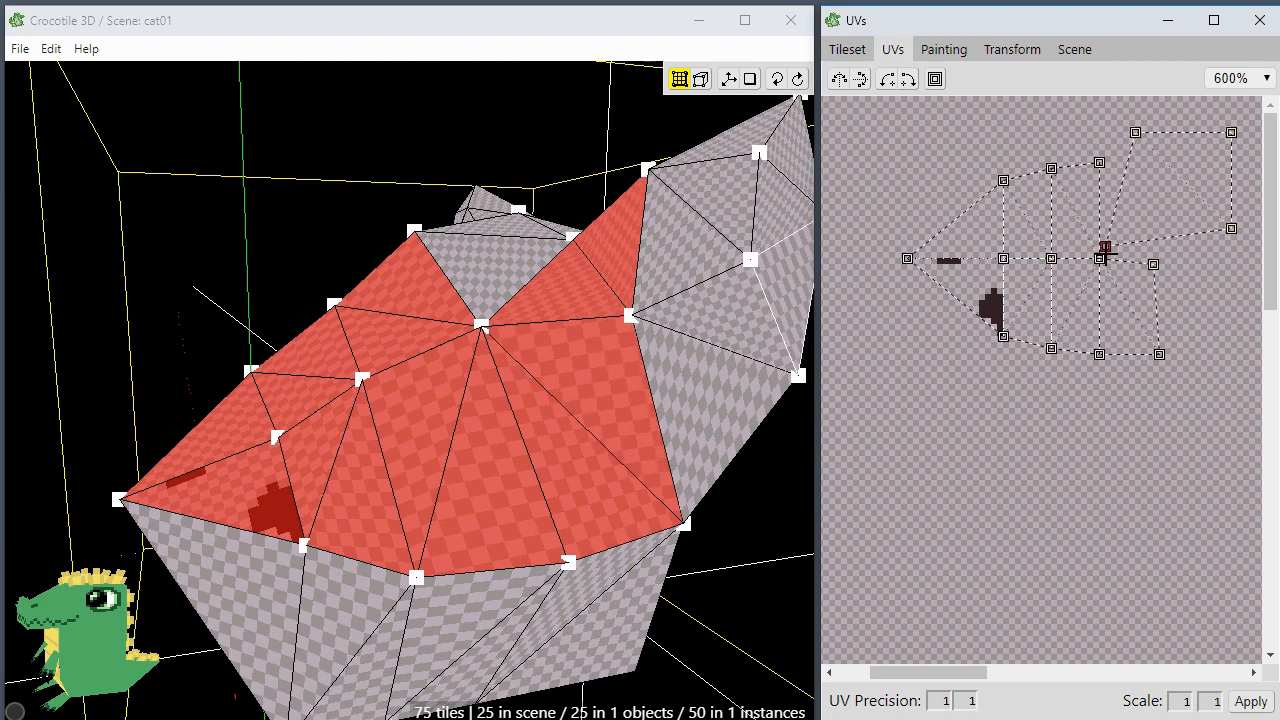
left_click(1215, 228)
left_click_drag(1230, 226, 1153, 262)
left_click_drag(1231, 132, 1183, 215)
left_click_drag(1136, 152, 1141, 198)
Step: Add the top-of-head tile to the selection and fit its UV square between the head layout and the ear-base quad
middle_click_drag(748, 521, 800, 610)
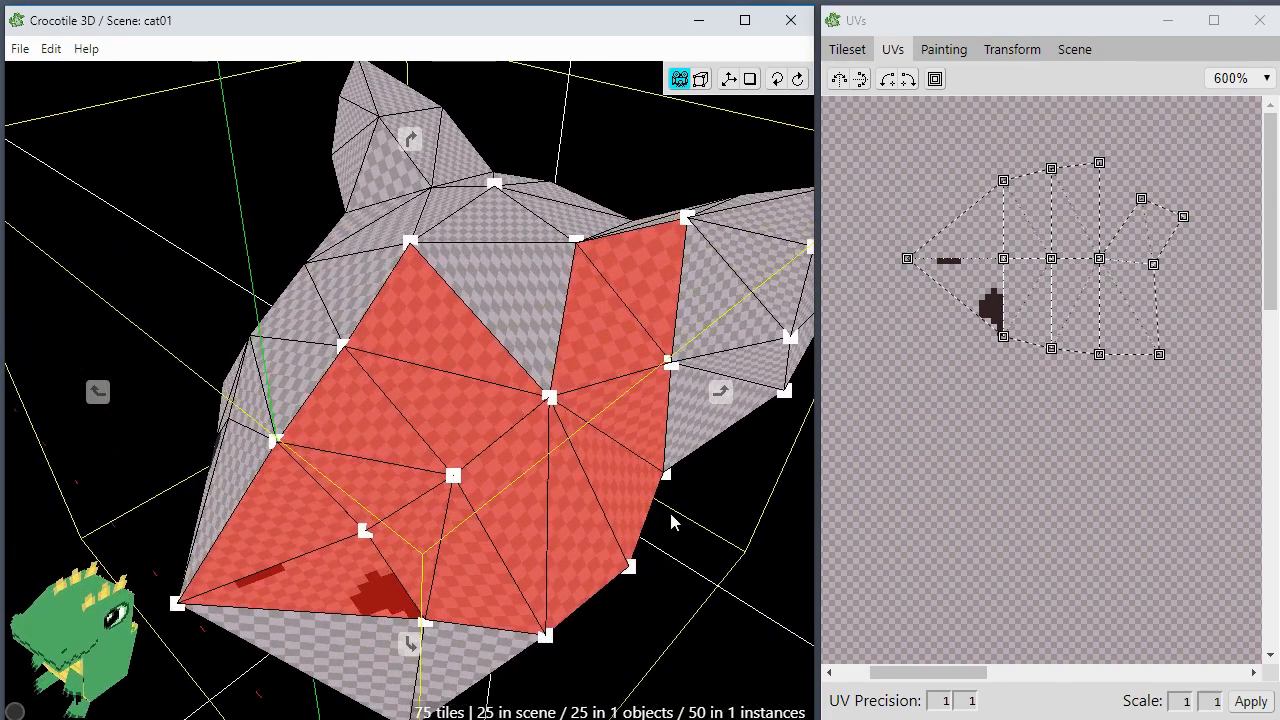
mouse_move(672, 521)
middle_mouse_down()
mouse_move(690, 560)
mouse_move(666, 517)
middle_mouse_up()
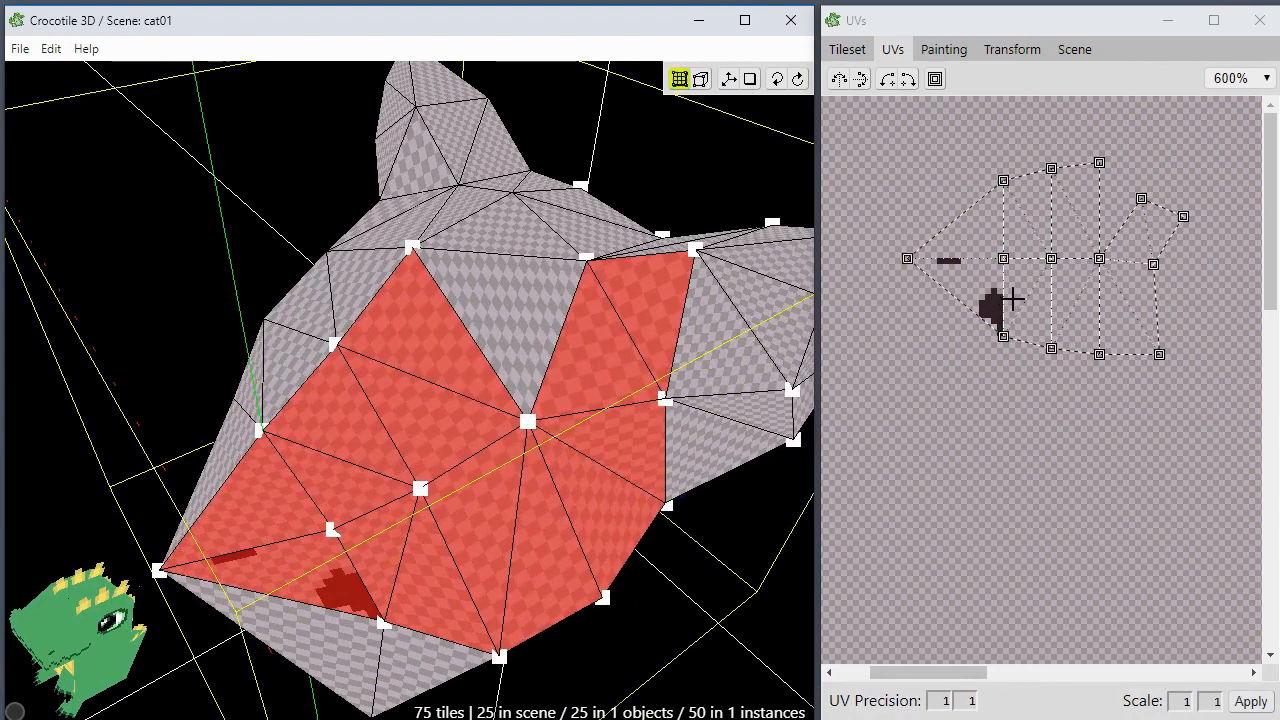
left_click(526, 330, "shift")
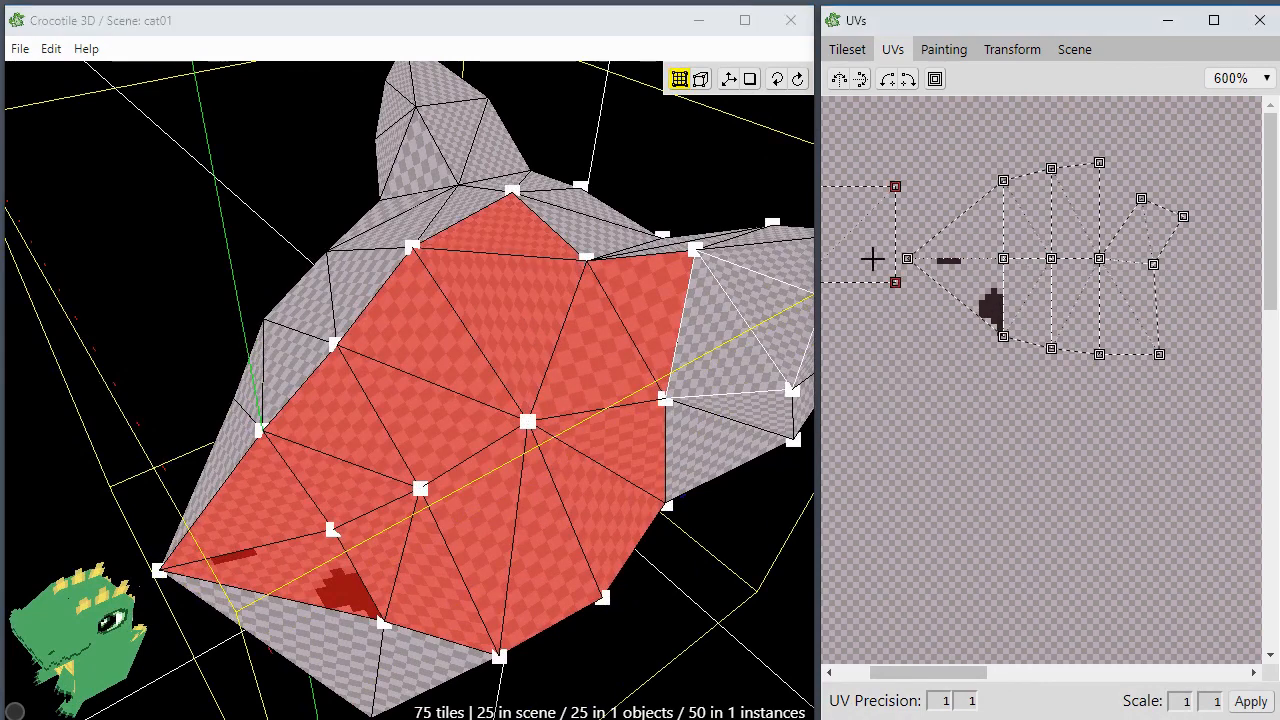
left_click_drag(872, 259, 1141, 198)
left_click(1196, 292)
left_click_drag(1197, 163, 1140, 129)
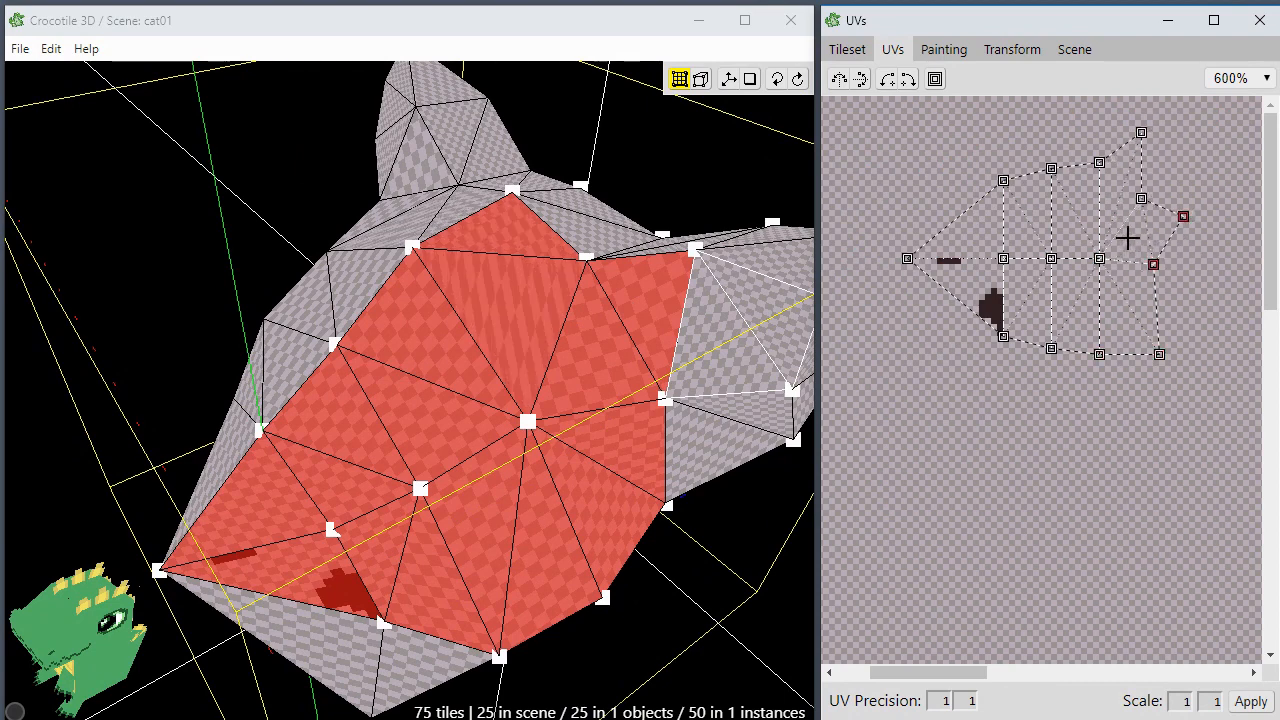
Step: Move the top-of-head tile's UV quad clear of its neighbours and rotate it 90 degrees clockwise
left_click(1126, 195)
key("space")
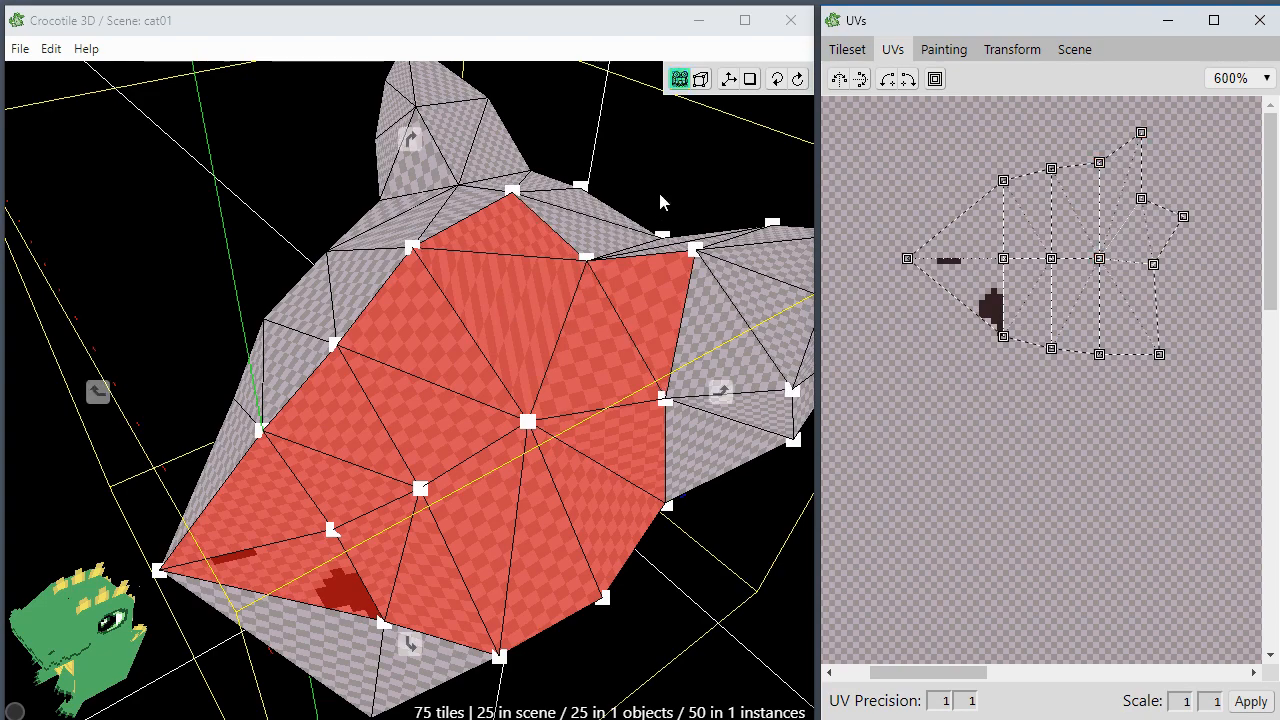
left_click_drag(661, 192, 608, 232)
key("space")
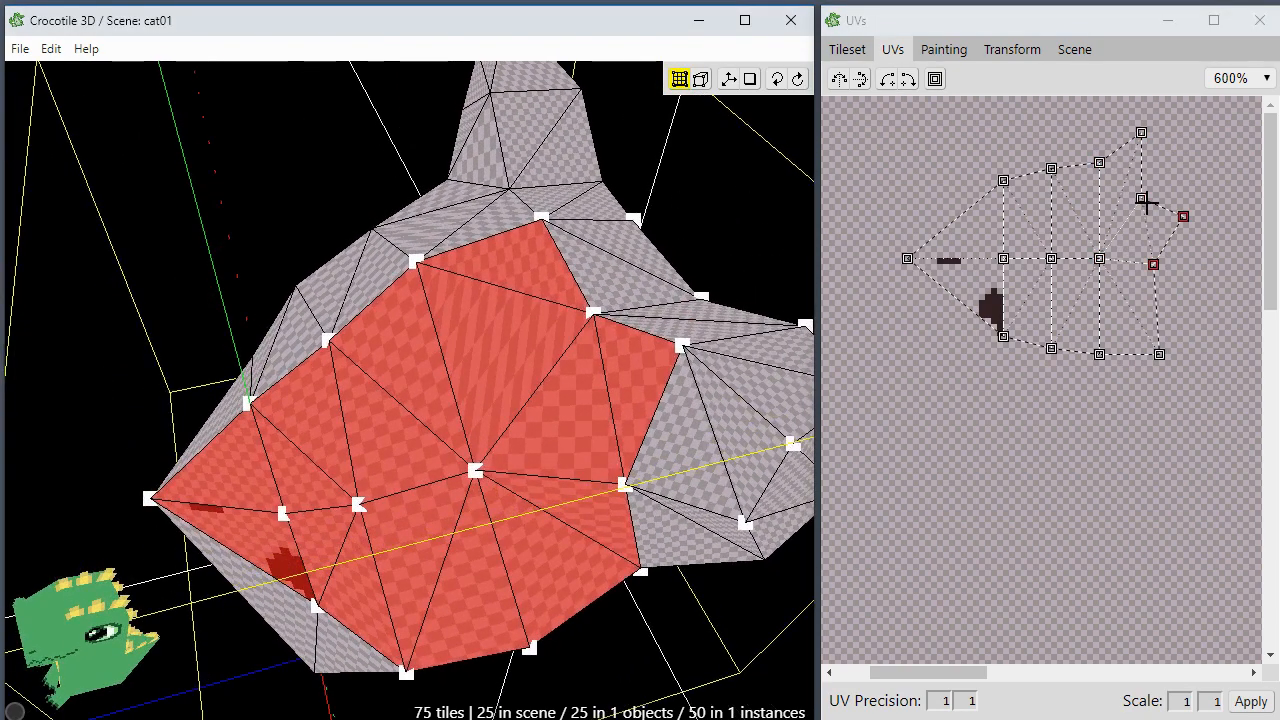
left_click(1133, 185)
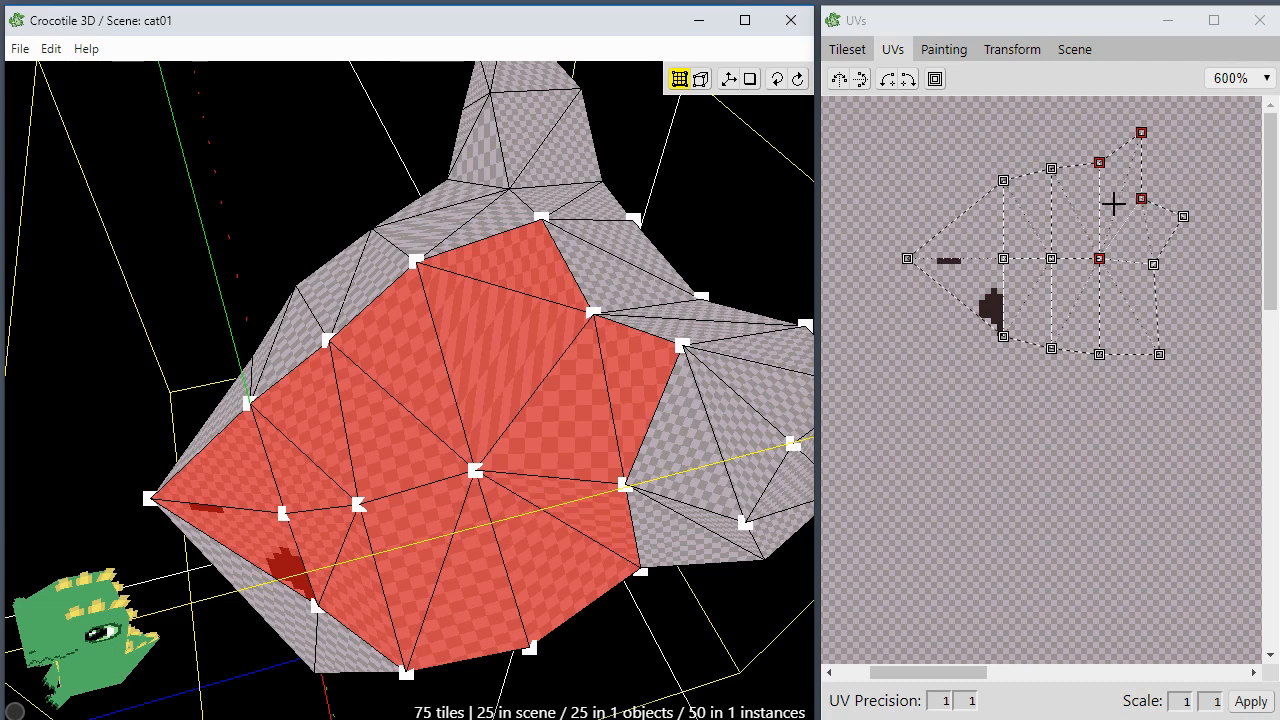
left_click_drag(1113, 203, 1177, 165)
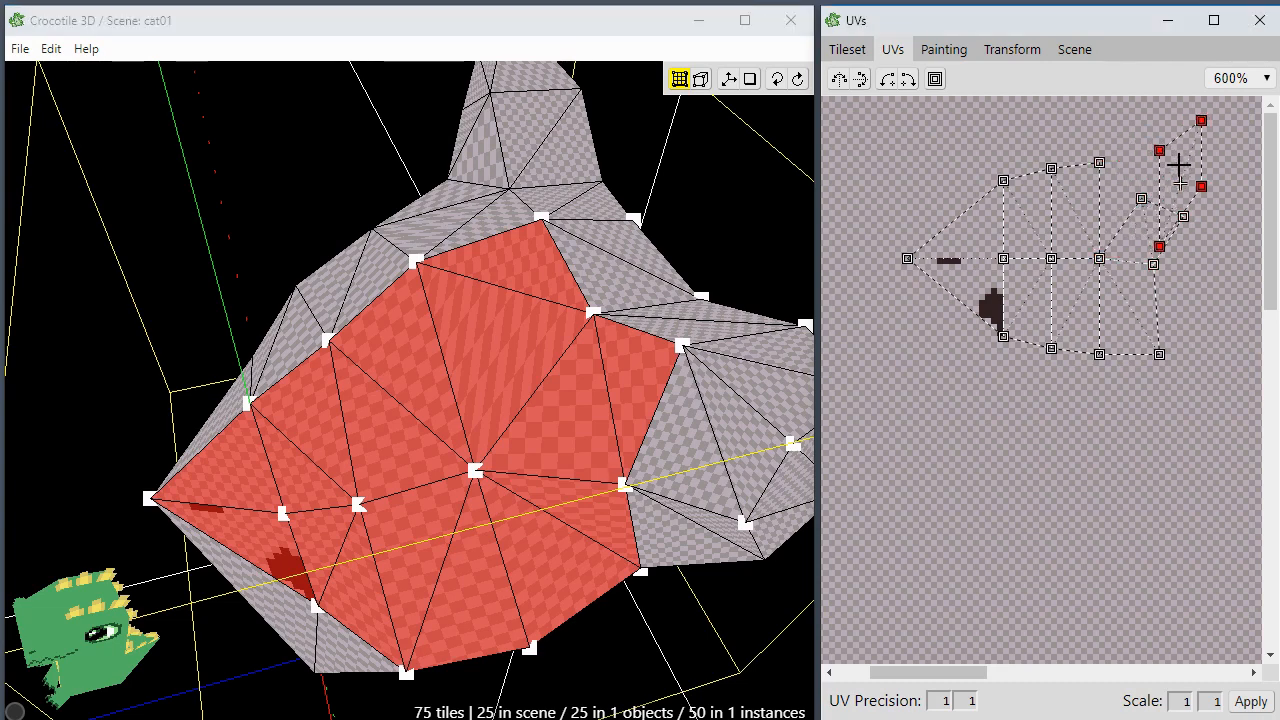
left_click(905, 83)
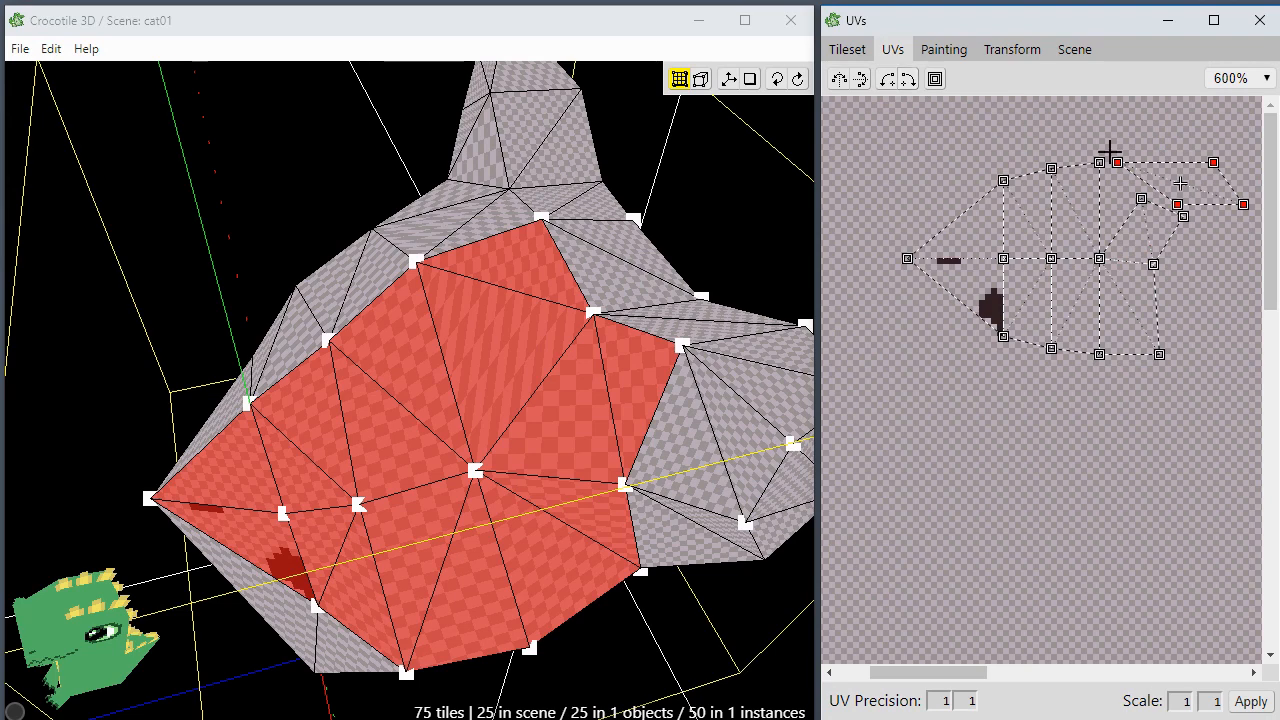
Step: Attach the top-of-head UV quad to the layout's two rear vertices, pull in its free corner, and shift the ear-base quad's upper corners outward
left_click(1166, 200)
left_click_drag(1177, 203, 1099, 259)
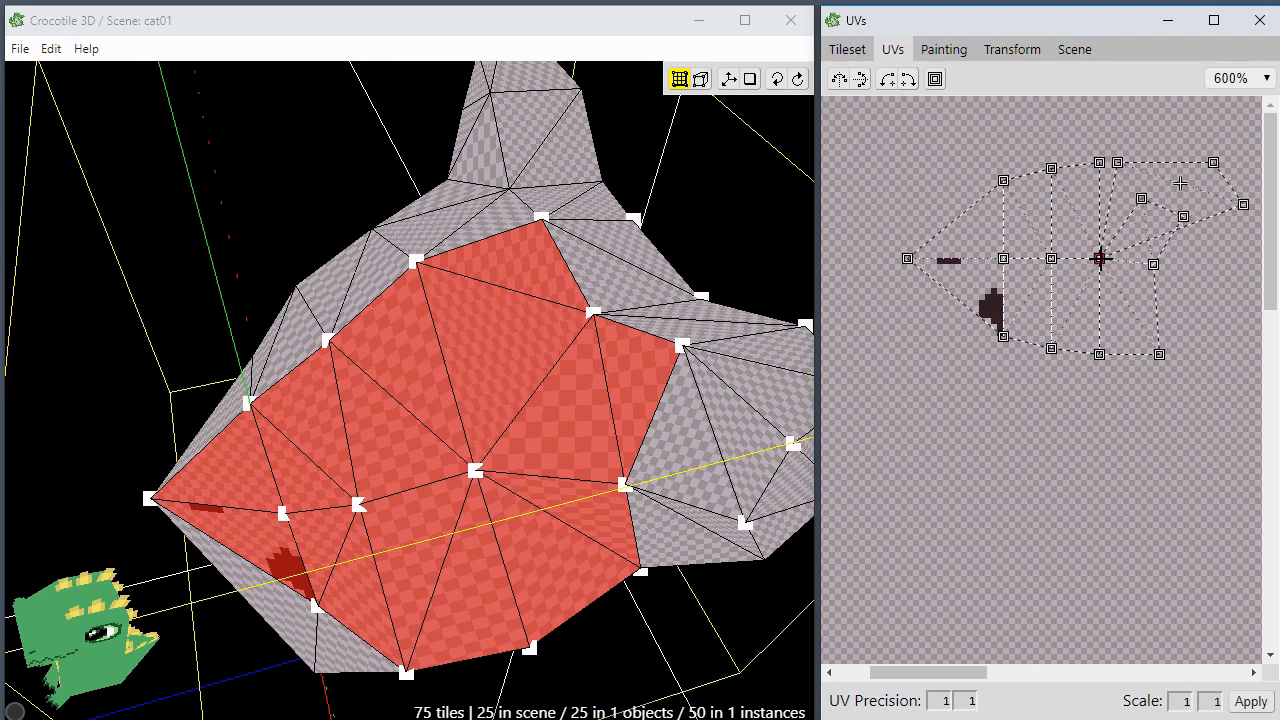
left_click_drag(1241, 203, 1103, 164)
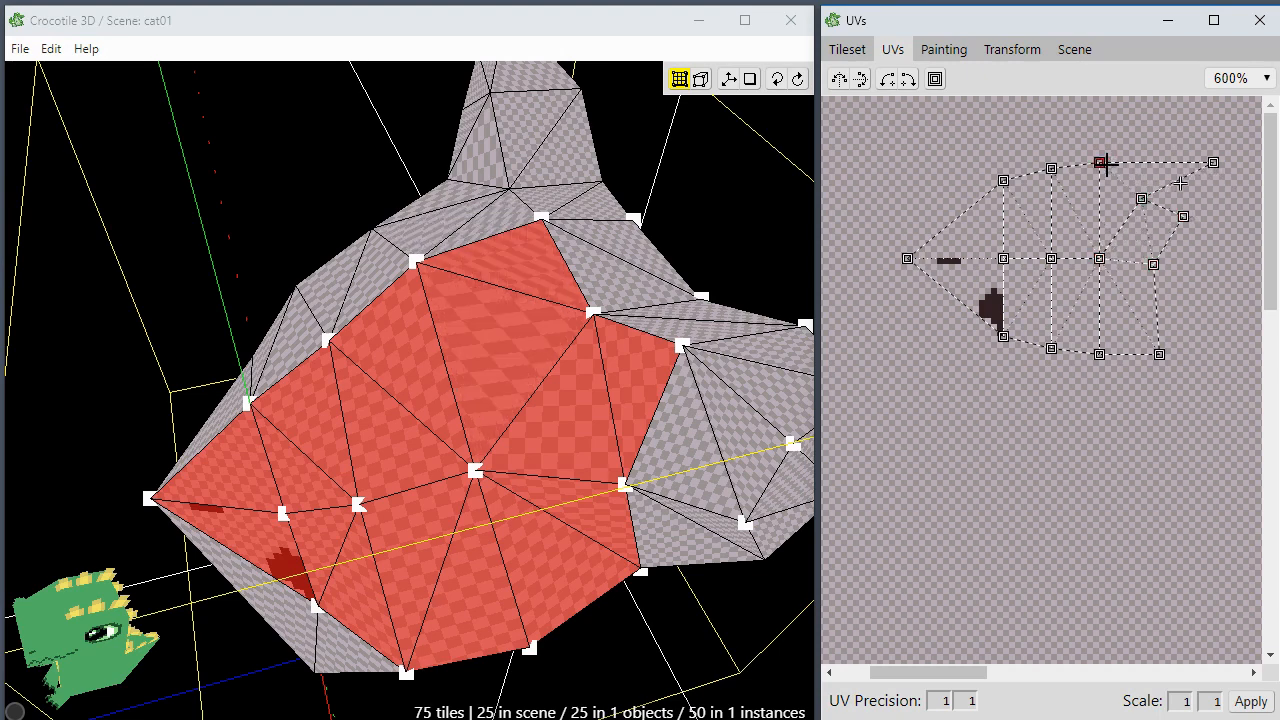
left_click_drag(1212, 162, 1146, 138)
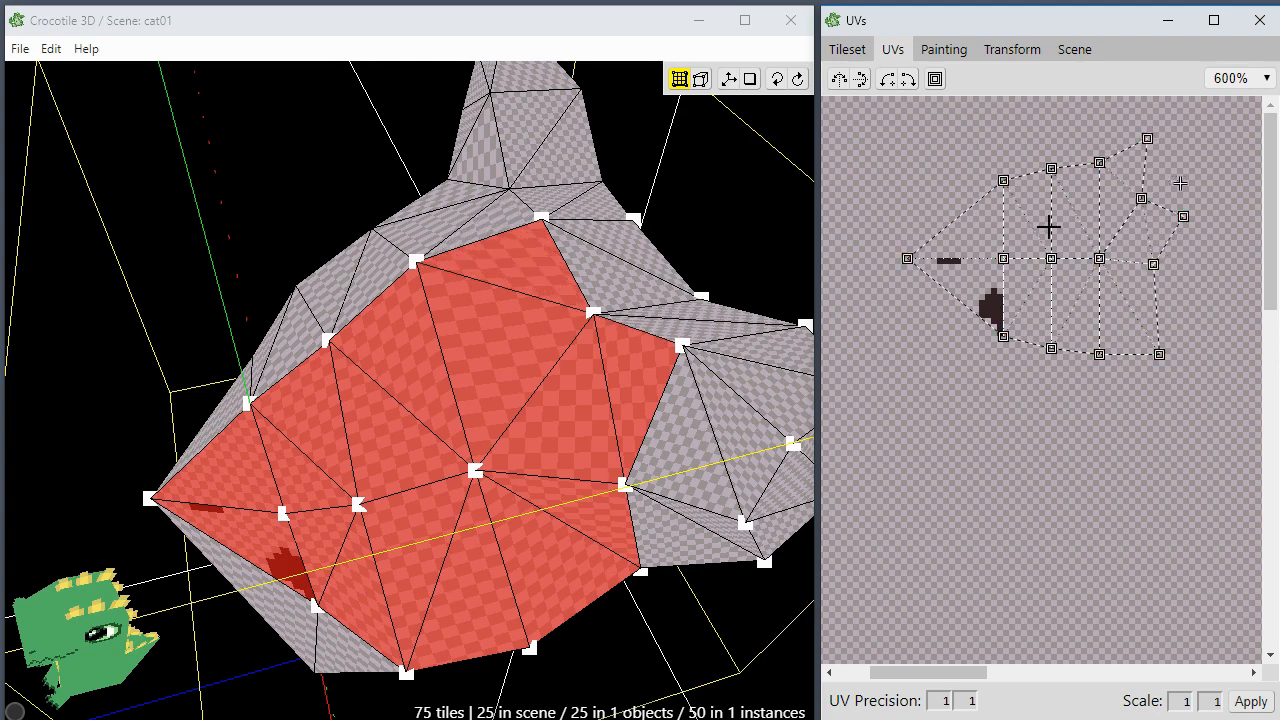
mouse_move(1142, 199)
left_mouse_down()
mouse_move(1205, 224)
mouse_move(1165, 198)
left_mouse_up()
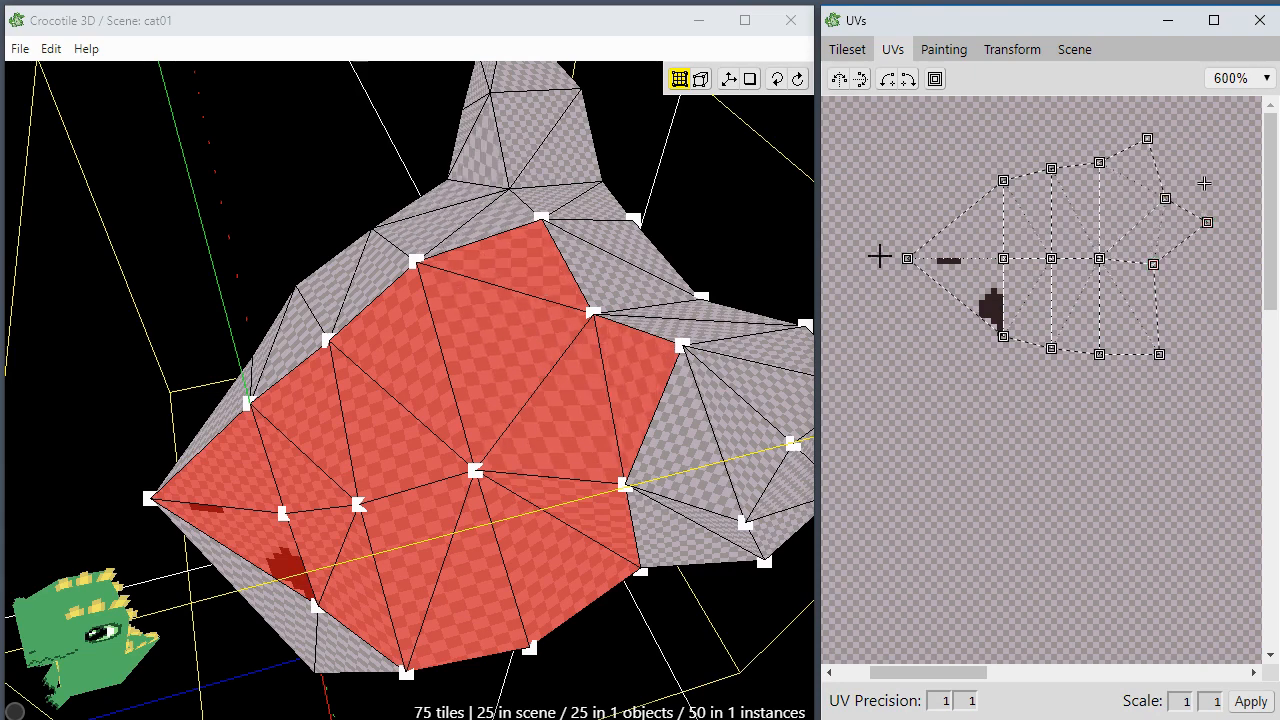
Step: Examine the checker pattern across the selected half of the head from several angles, toggling the snout tiles' selection
mouse_move(385, 500)
left_mouse_down()
mouse_move(365, 490)
mouse_move(380, 500)
left_mouse_up()
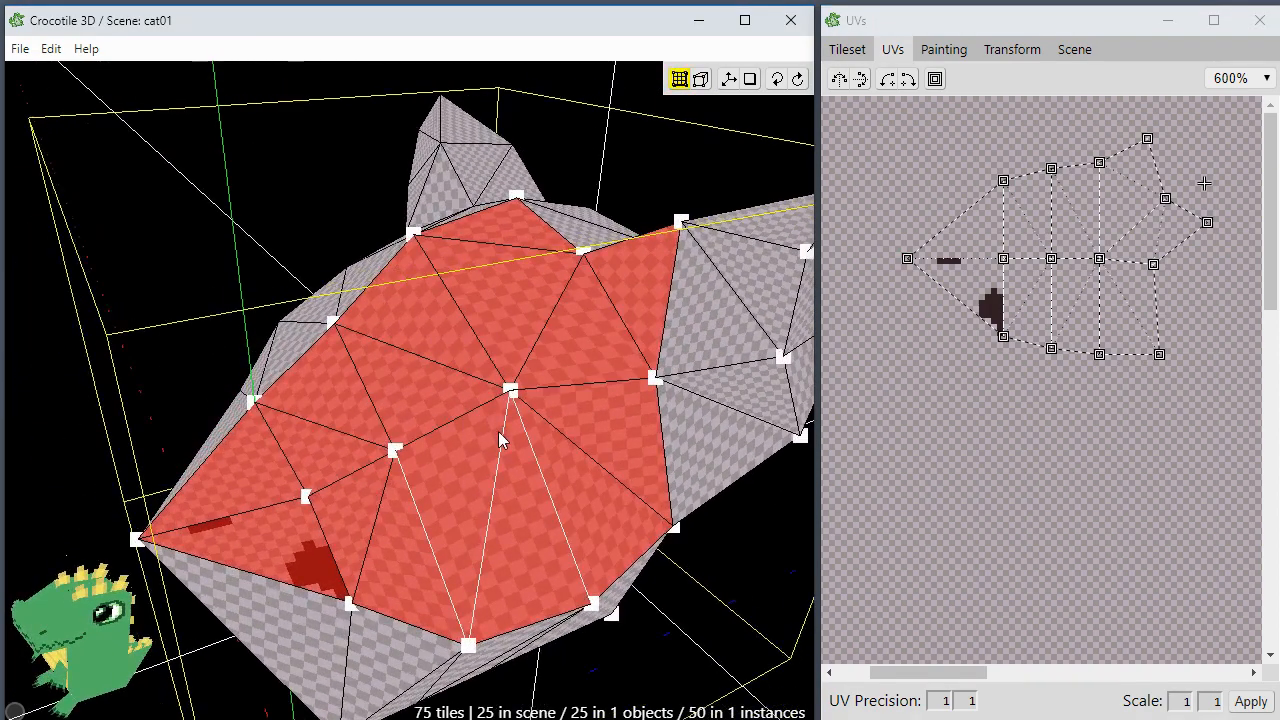
left_click_drag(503, 434, 499, 310)
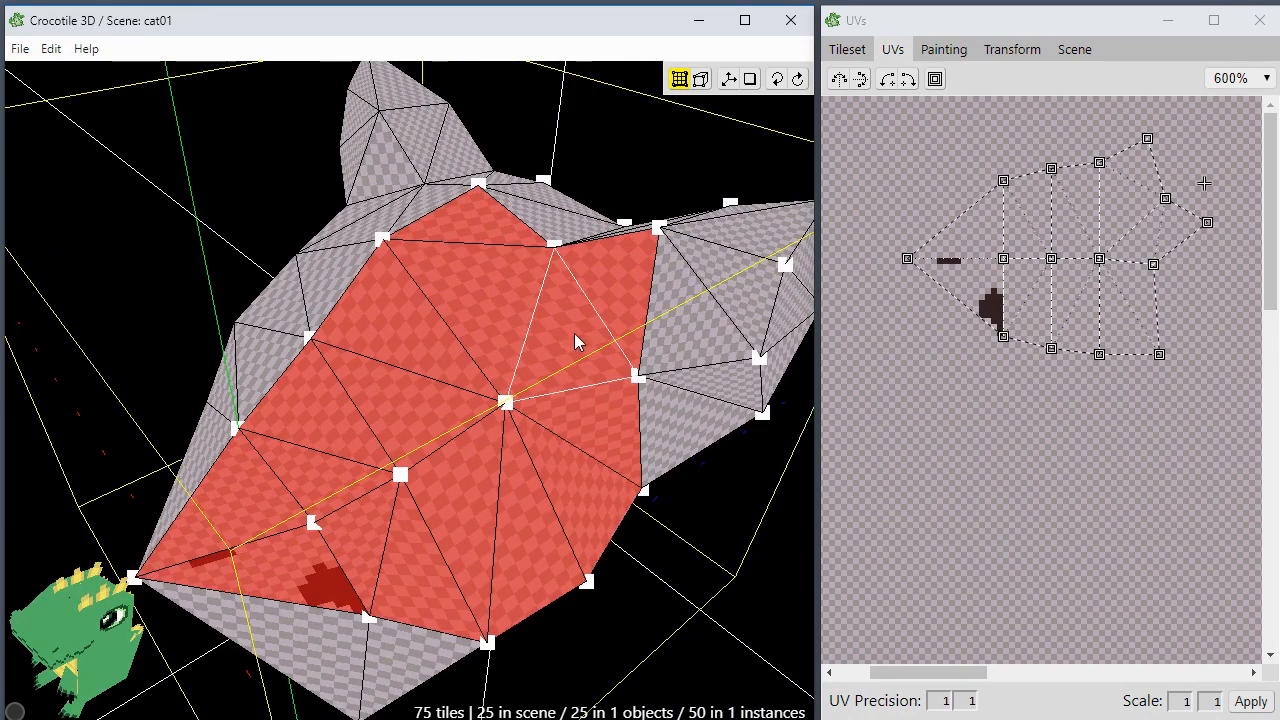
left_click_drag(221, 469, 380, 468)
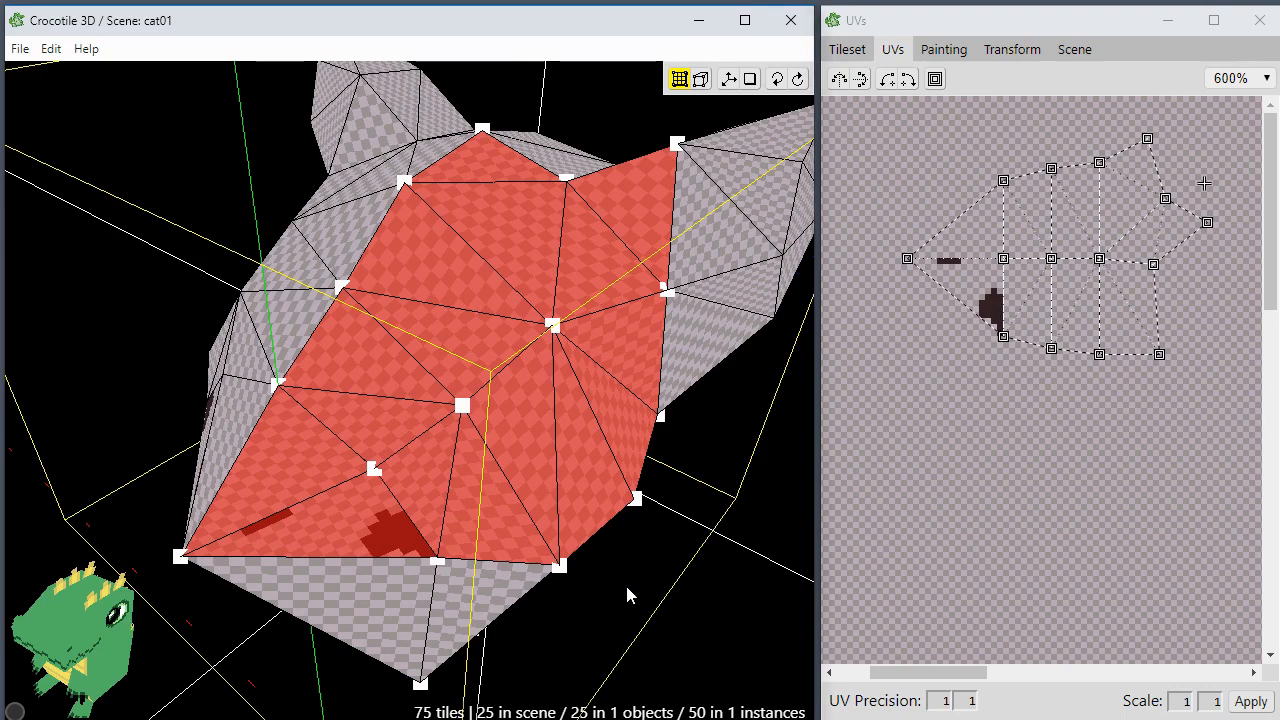
key("space")
left_click_drag(637, 600, 590, 594)
right_click_drag(638, 603, 635, 586)
key("space")
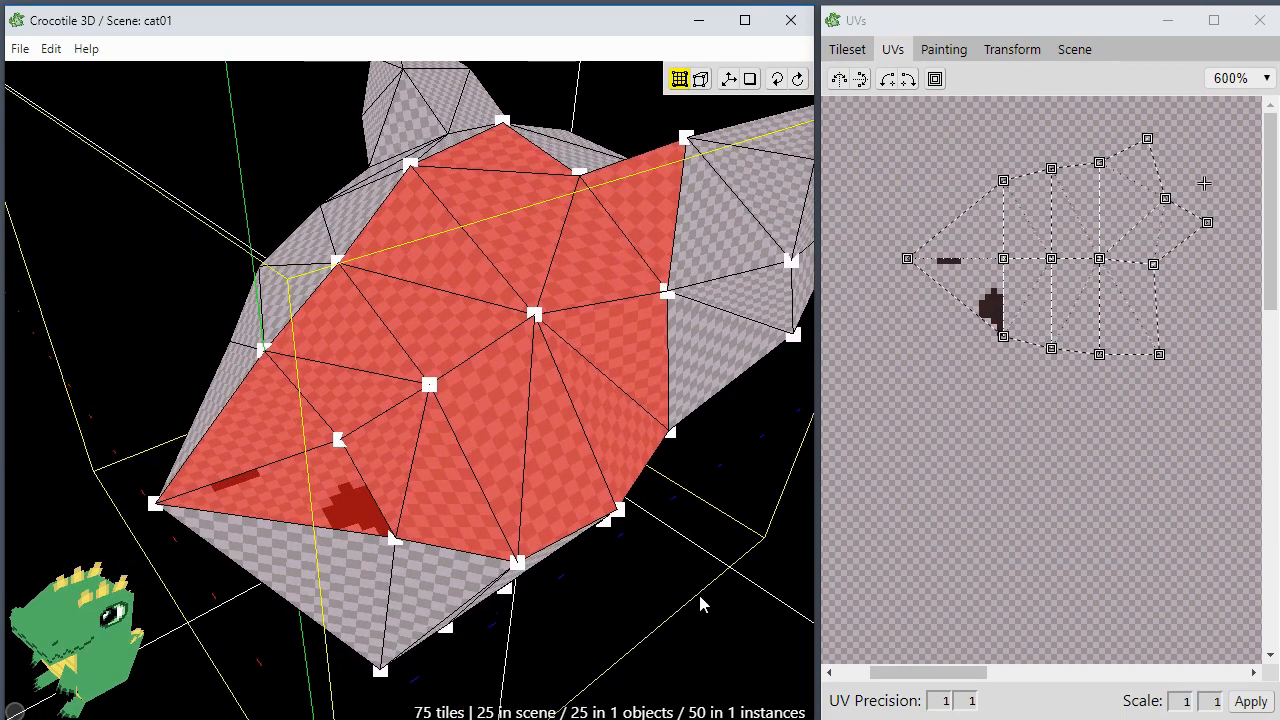
key("space")
left_click_drag(700, 604, 585, 600)
key("space")
key("space")
key("space")
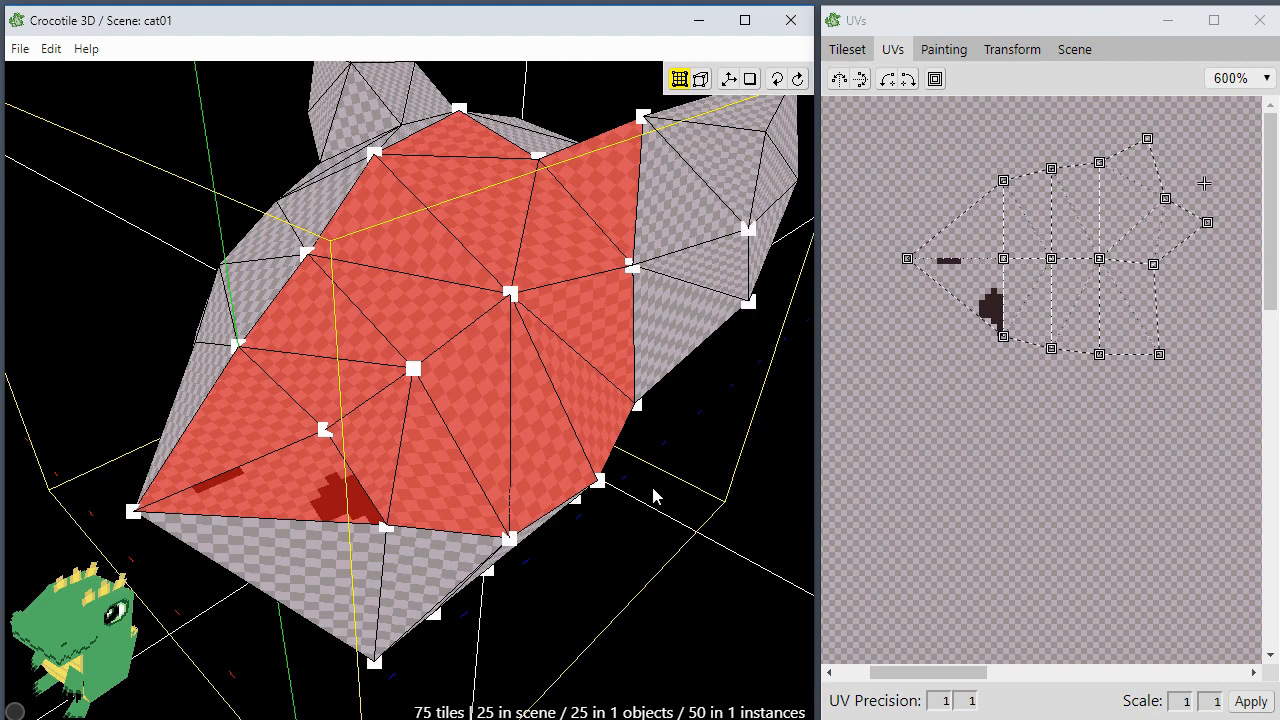
left_click(260, 493, "shift")
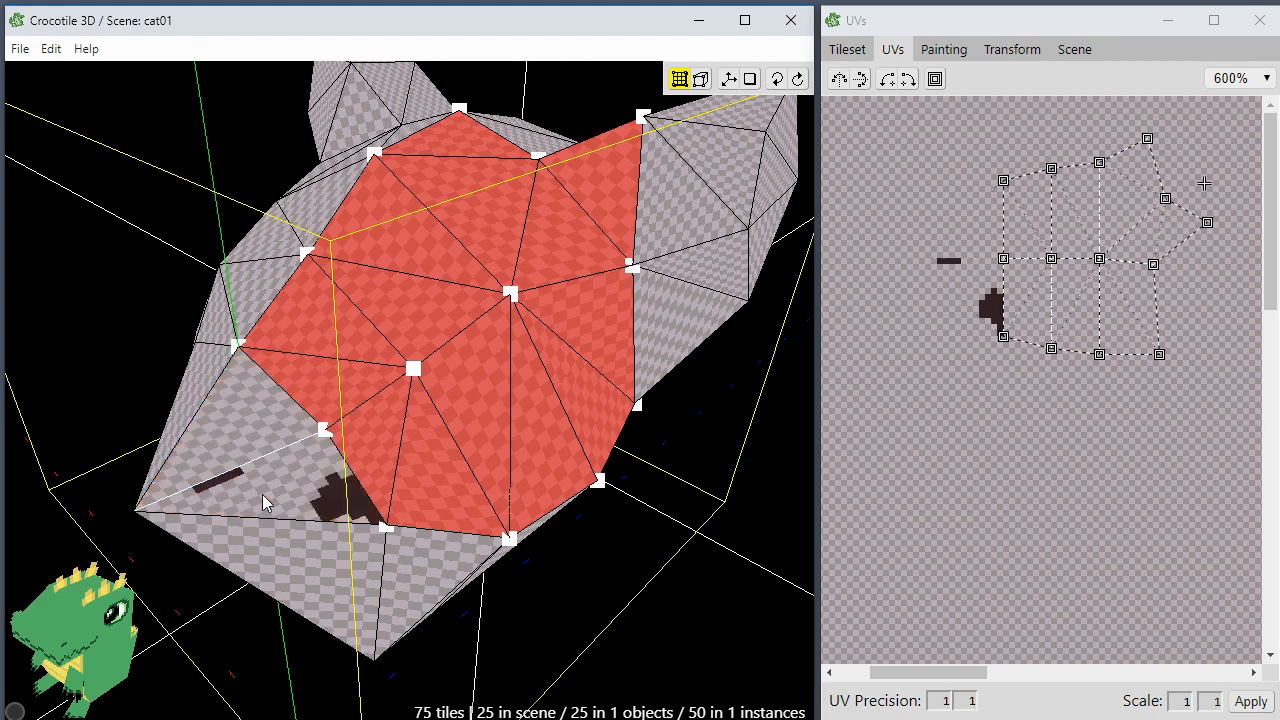
left_click(251, 473, "shift")
key("space")
left_click_drag(251, 473, 287, 438)
key("space")
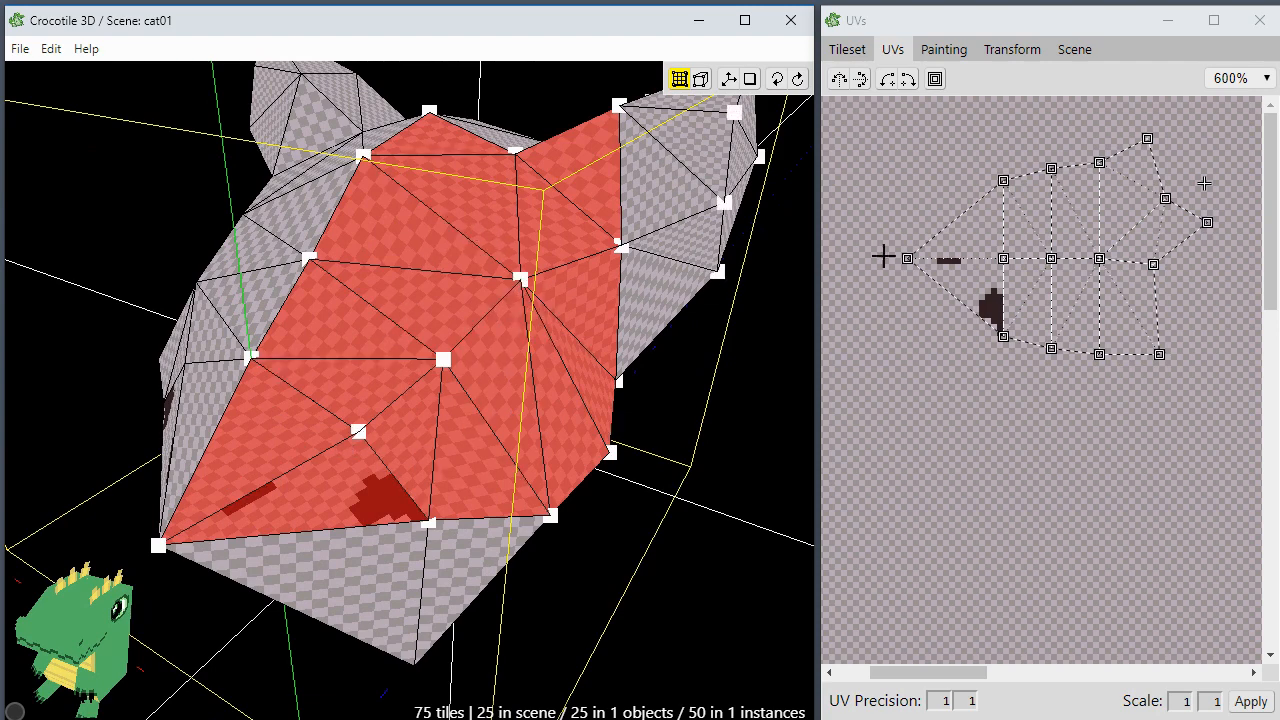
Step: Move the nose-tip UV vertex toward the snout and pull the snout's upper and lower corner UVs slightly inward
left_click_drag(906, 261, 924, 260)
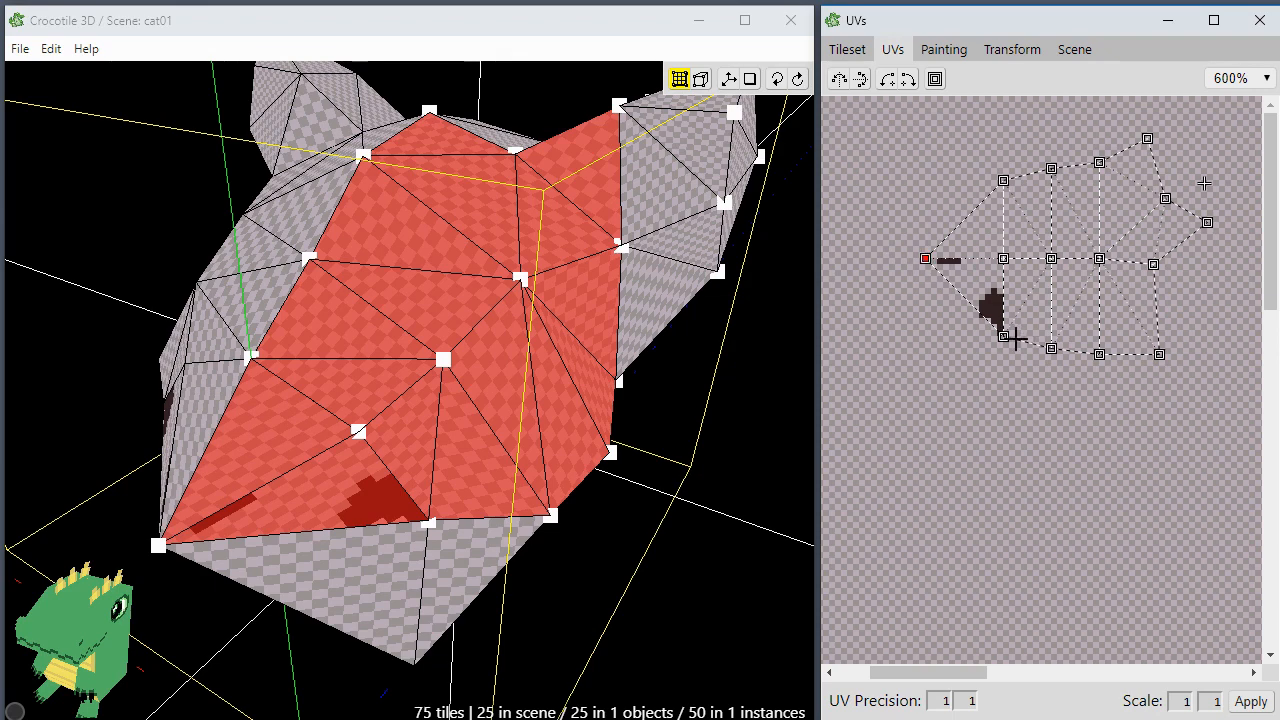
left_click_drag(1000, 336, 996, 325)
left_click_drag(1001, 177, 991, 198)
left_click_drag(920, 251, 924, 265)
Step: Check the adjusted snout's checker pattern on the head from the front and side, along with the joined UV layout
key("space")
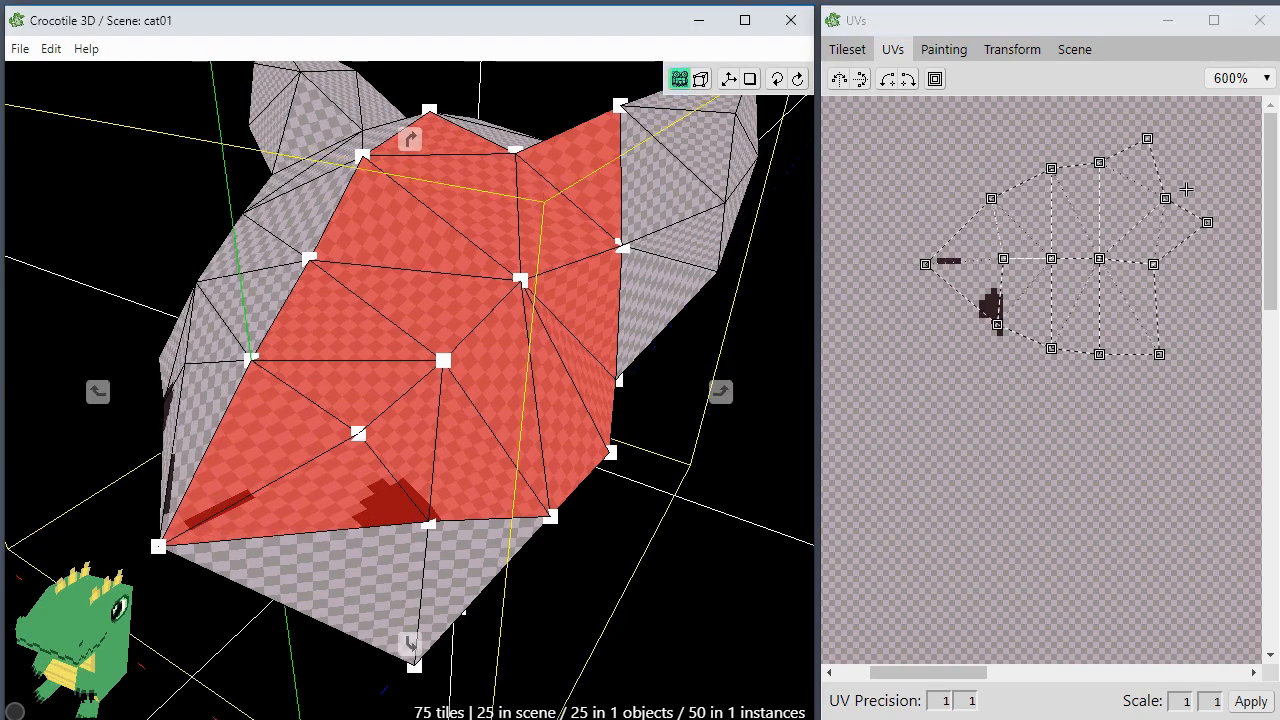
left_click_drag(620, 580, 362, 424)
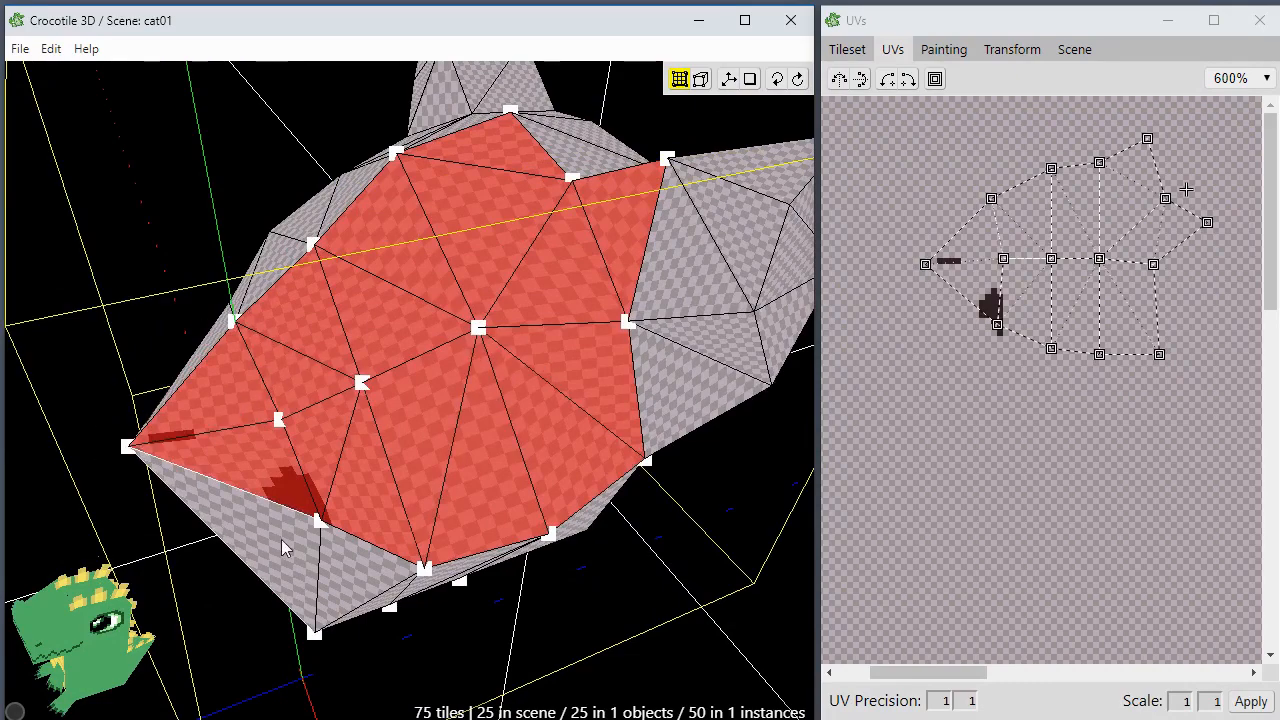
key("space")
left_click_drag(330, 500, 385, 505)
left_click_drag(374, 506, 403, 480)
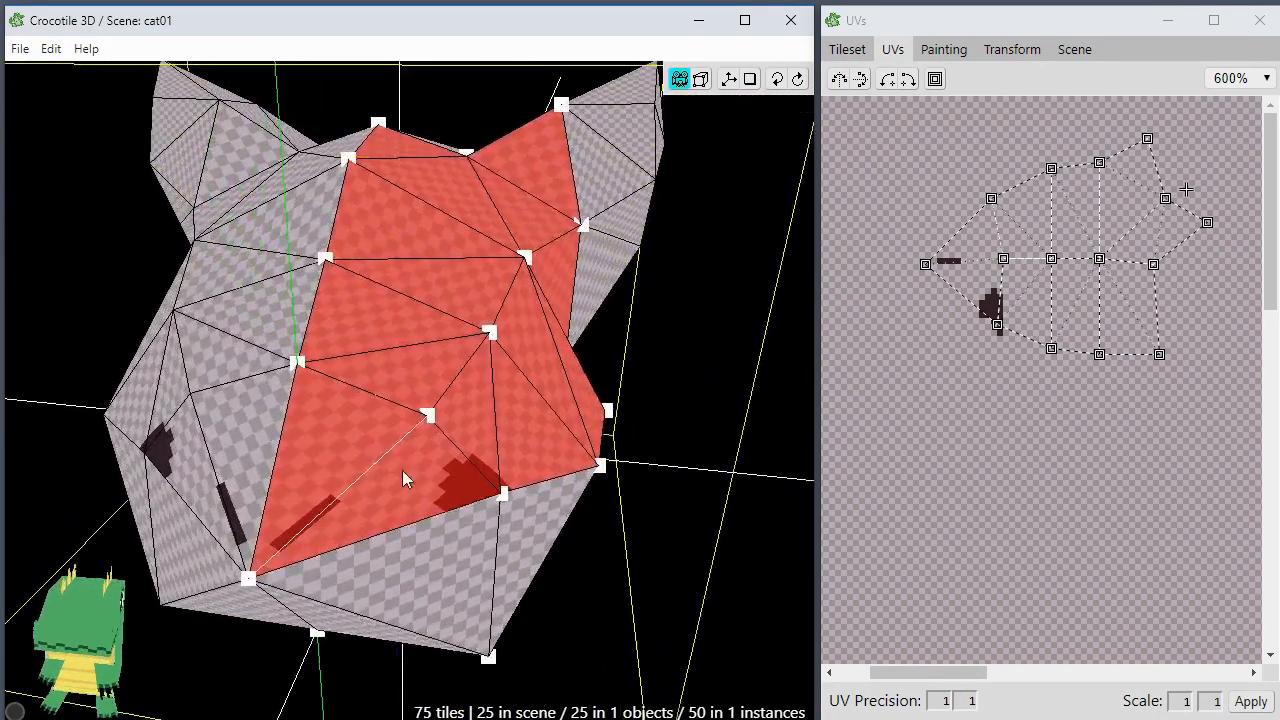
left_click_drag(487, 528, 425, 538)
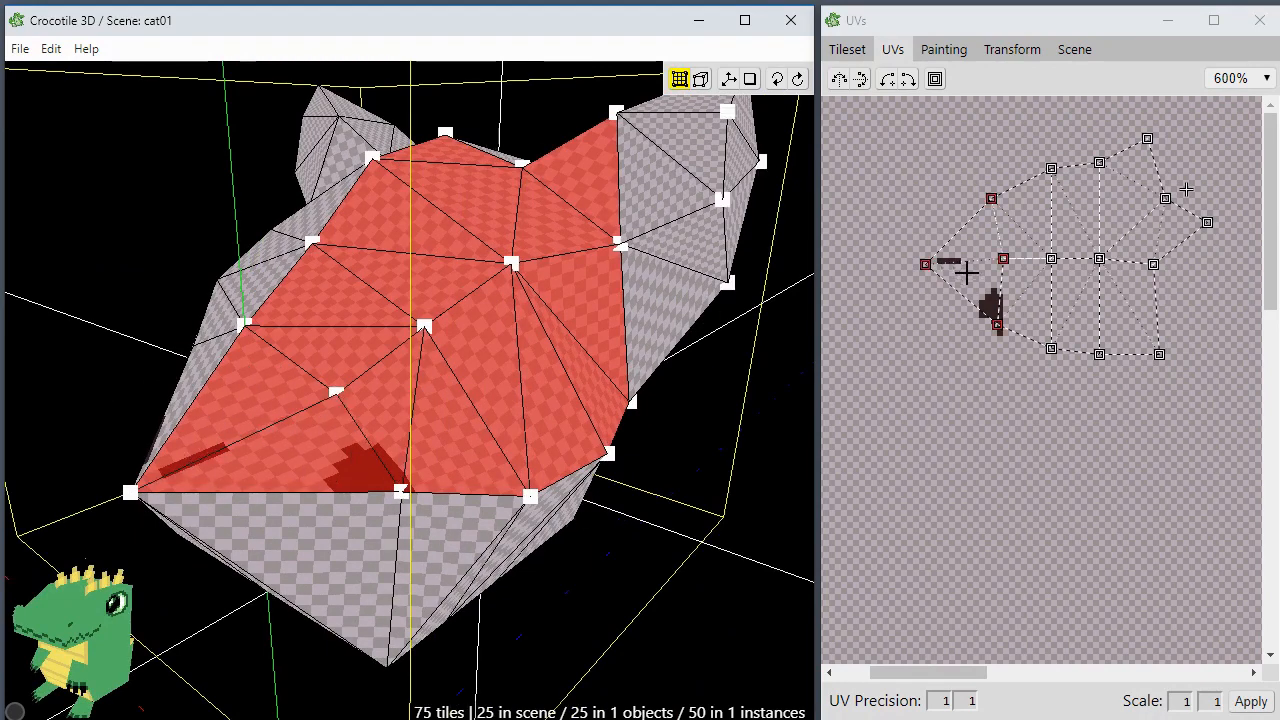
left_click(1077, 443)
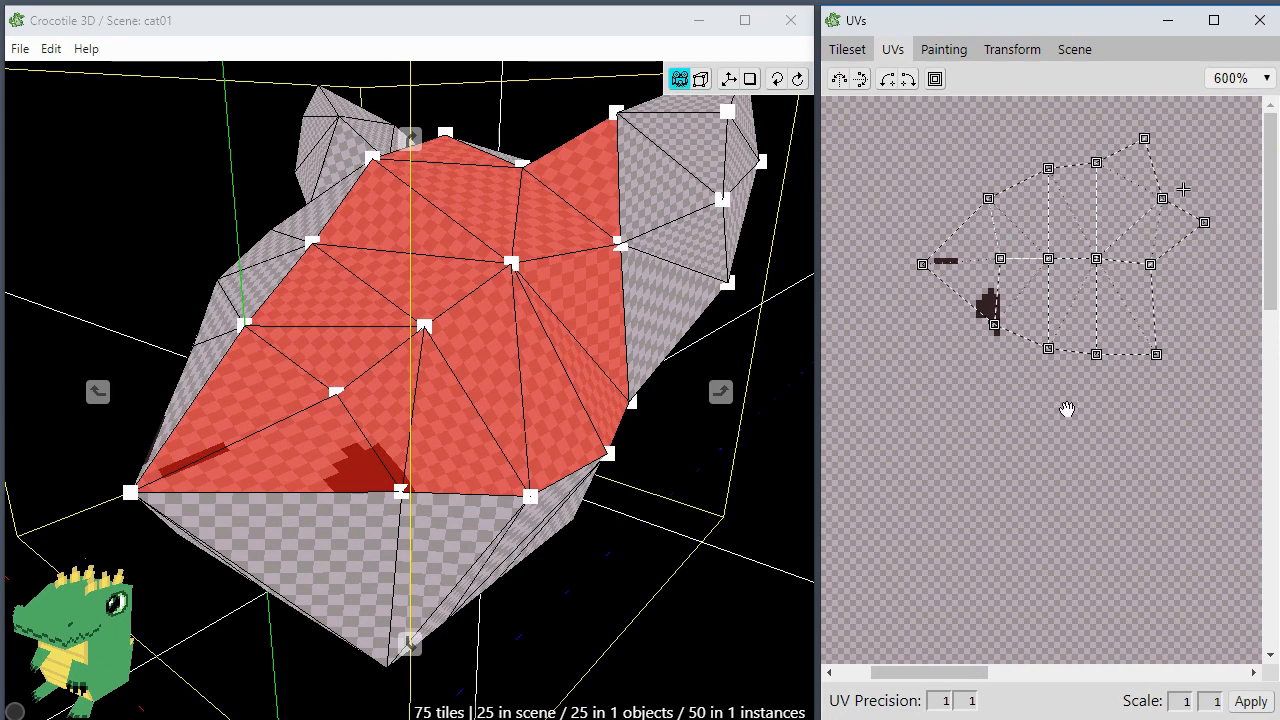
right_click(1033, 430)
right_click_drag(1212, 334, 1224, 334)
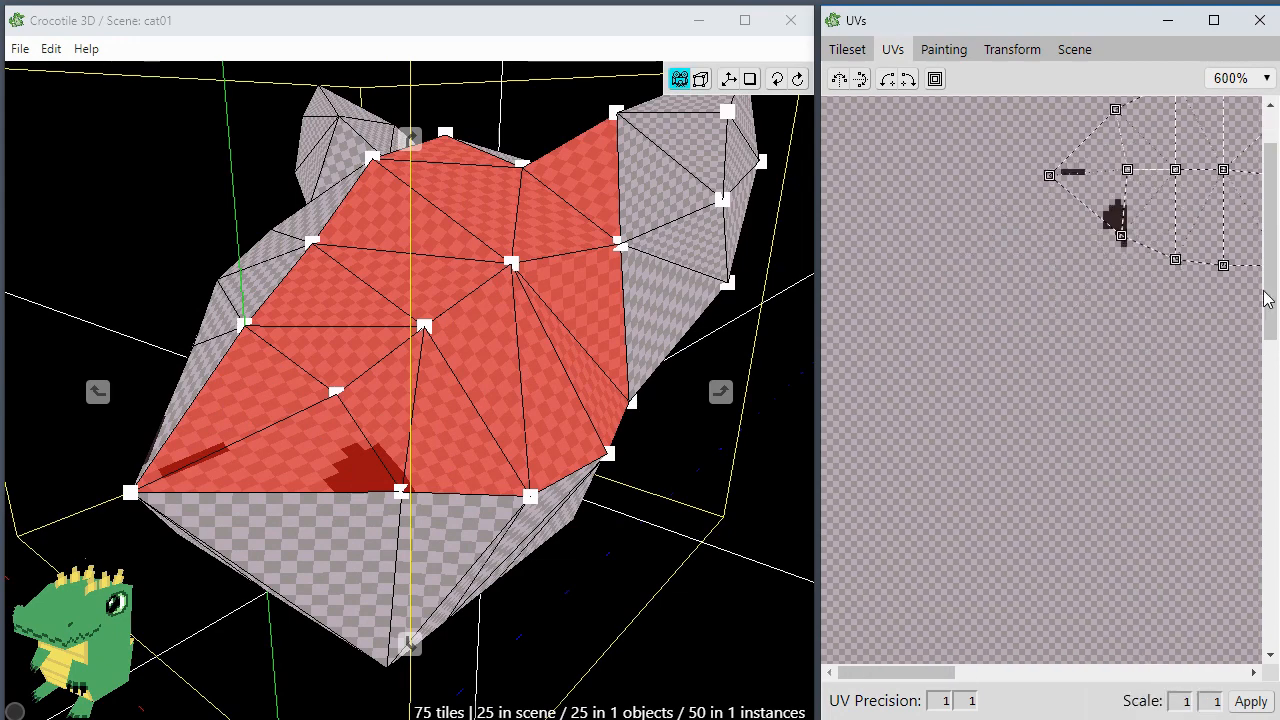
left_click_drag(1267, 299, 1275, 193)
right_click_drag(1112, 170, 937, 248)
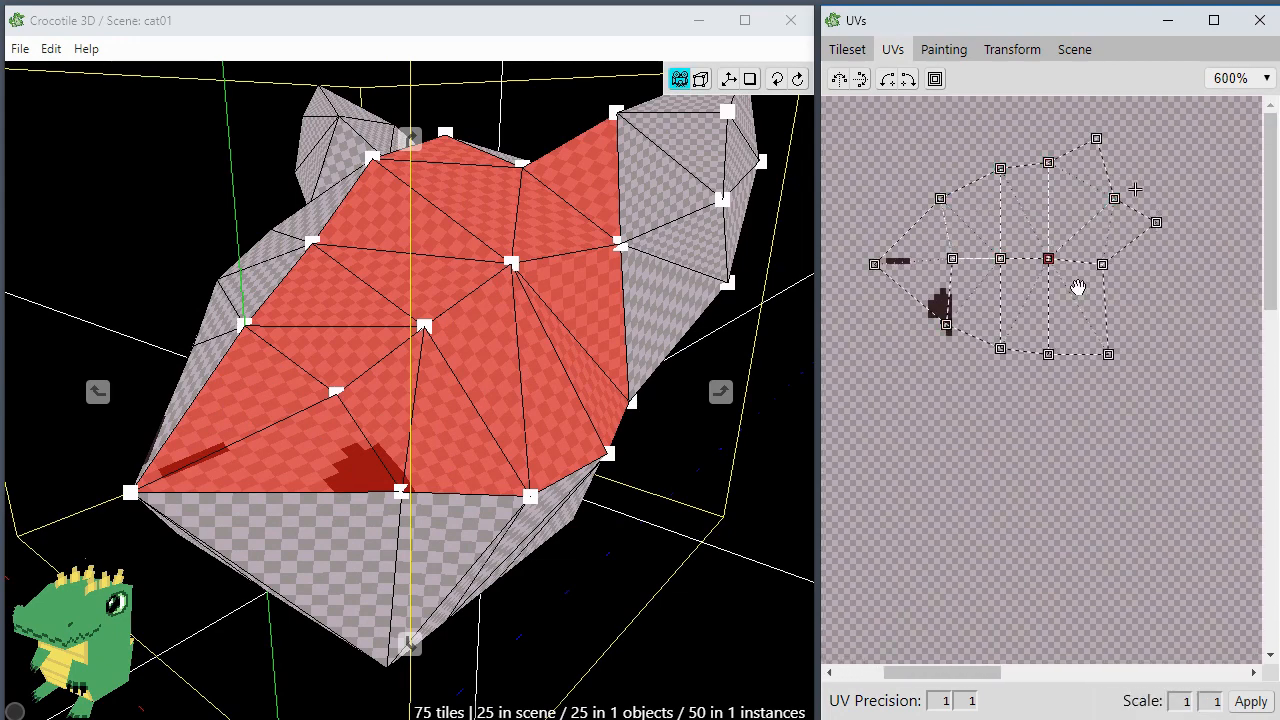
left_click_drag(1078, 287, 1088, 288)
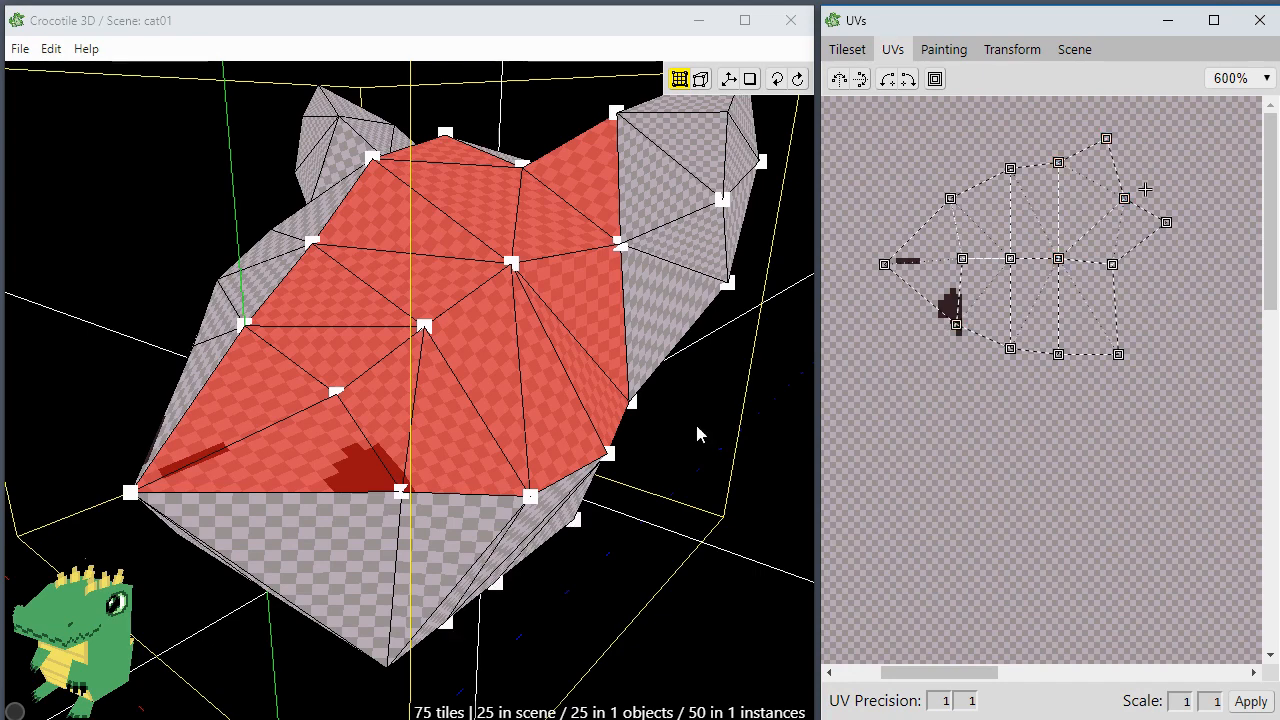
left_click(705, 476)
key("space")
left_click_drag(705, 476, 633, 467)
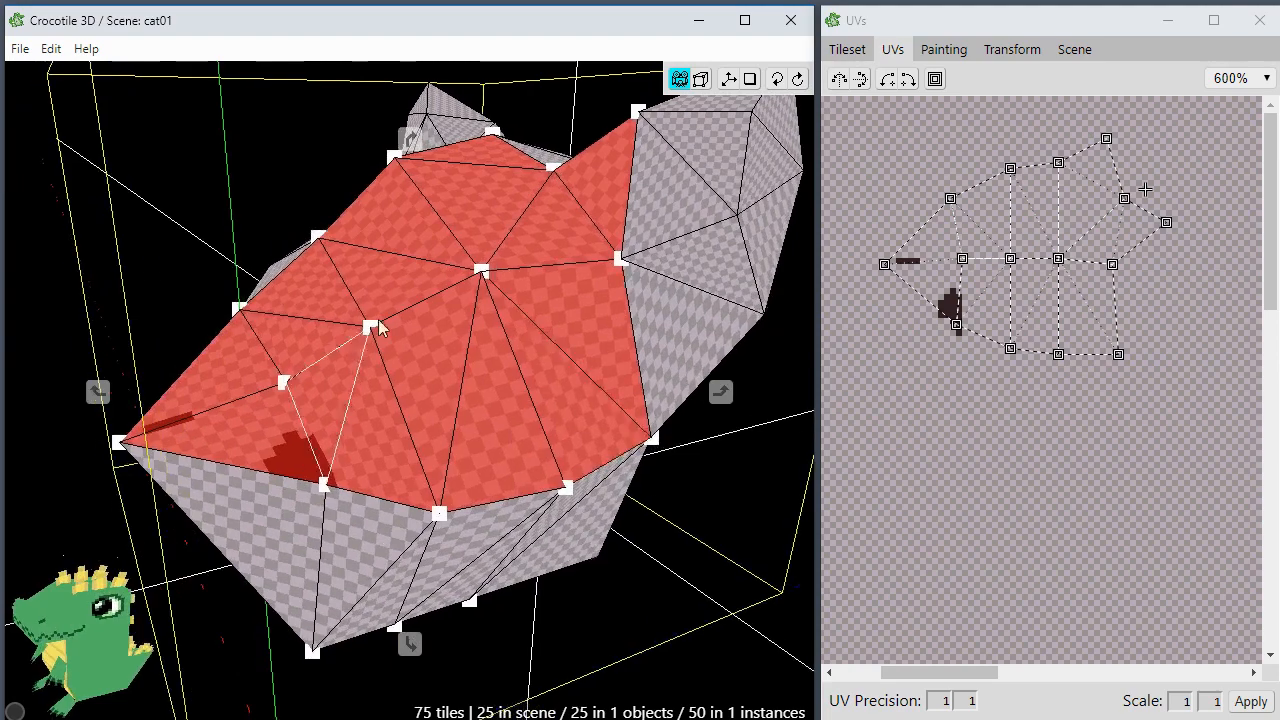
key("space")
left_click_drag(495, 330, 488, 335)
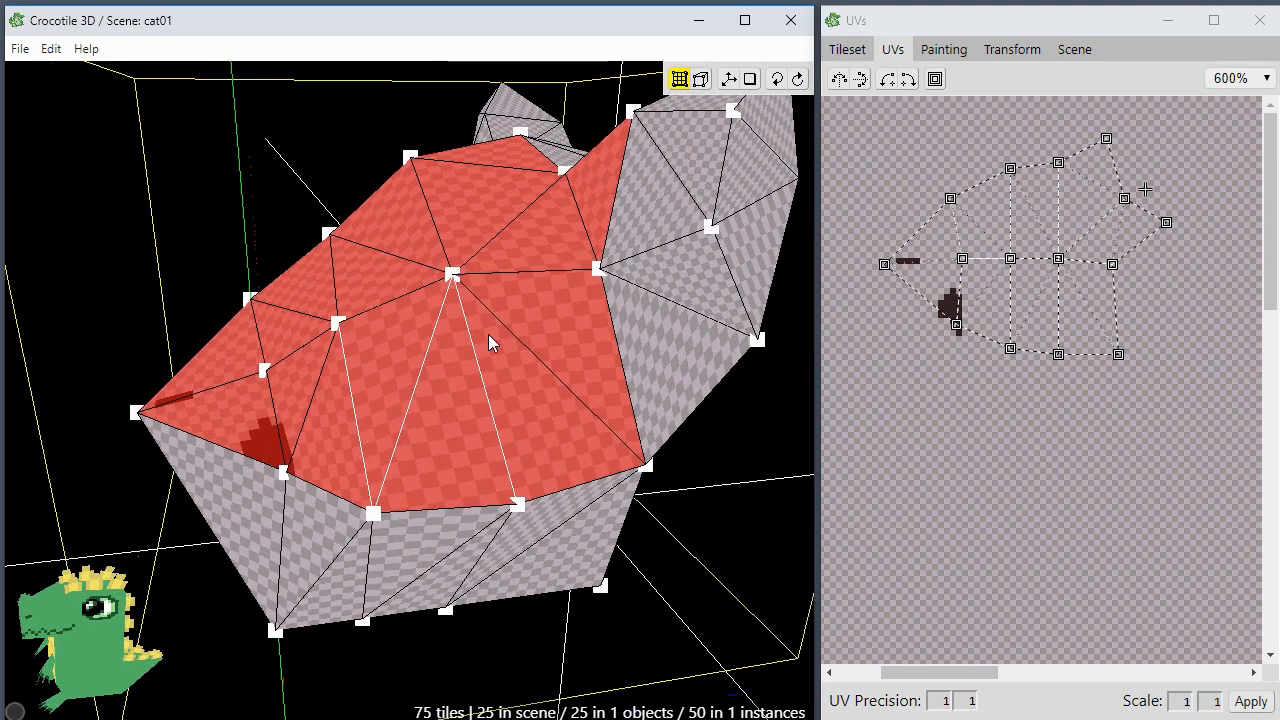
Step: Deselect all tiles and inspect the cheek and its rear tile's UV quad from the side and front
key("Escape")
key("space")
mouse_move(448, 380)
left_mouse_down()
mouse_move(462, 335)
mouse_move(448, 380)
left_mouse_up()
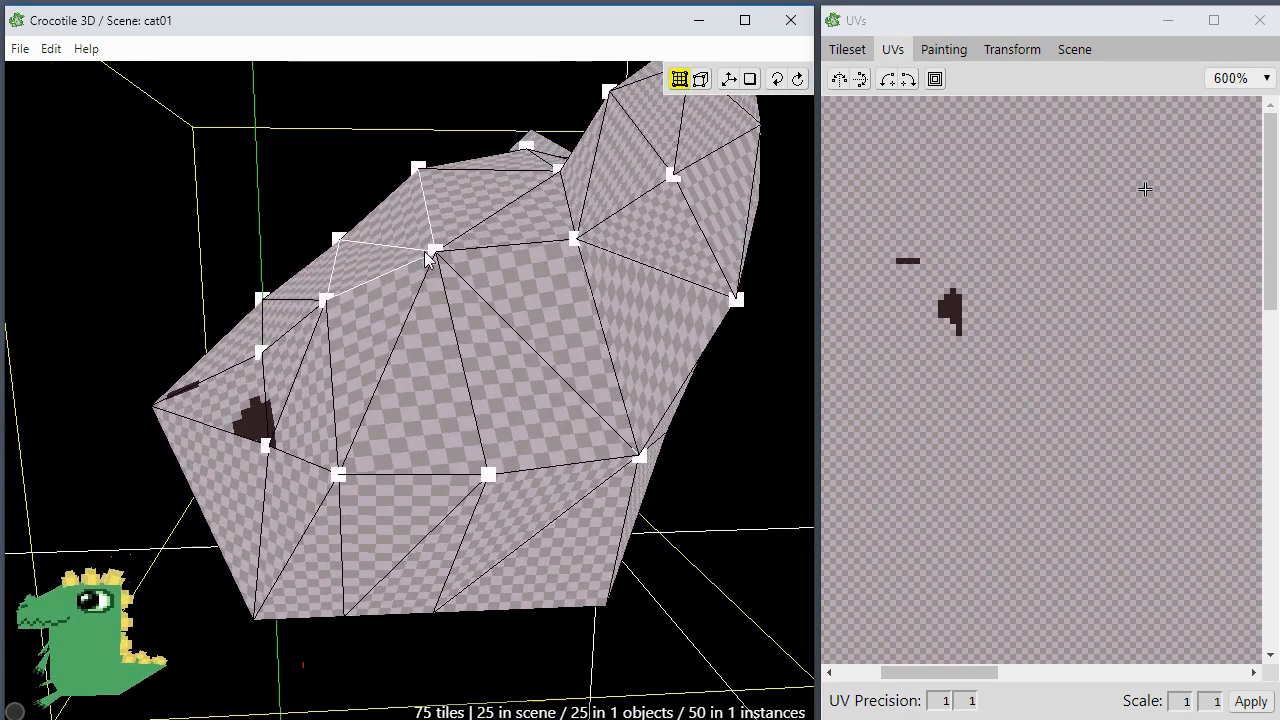
left_click_drag(427, 258, 466, 306)
key("space")
key("space")
left_click(549, 366)
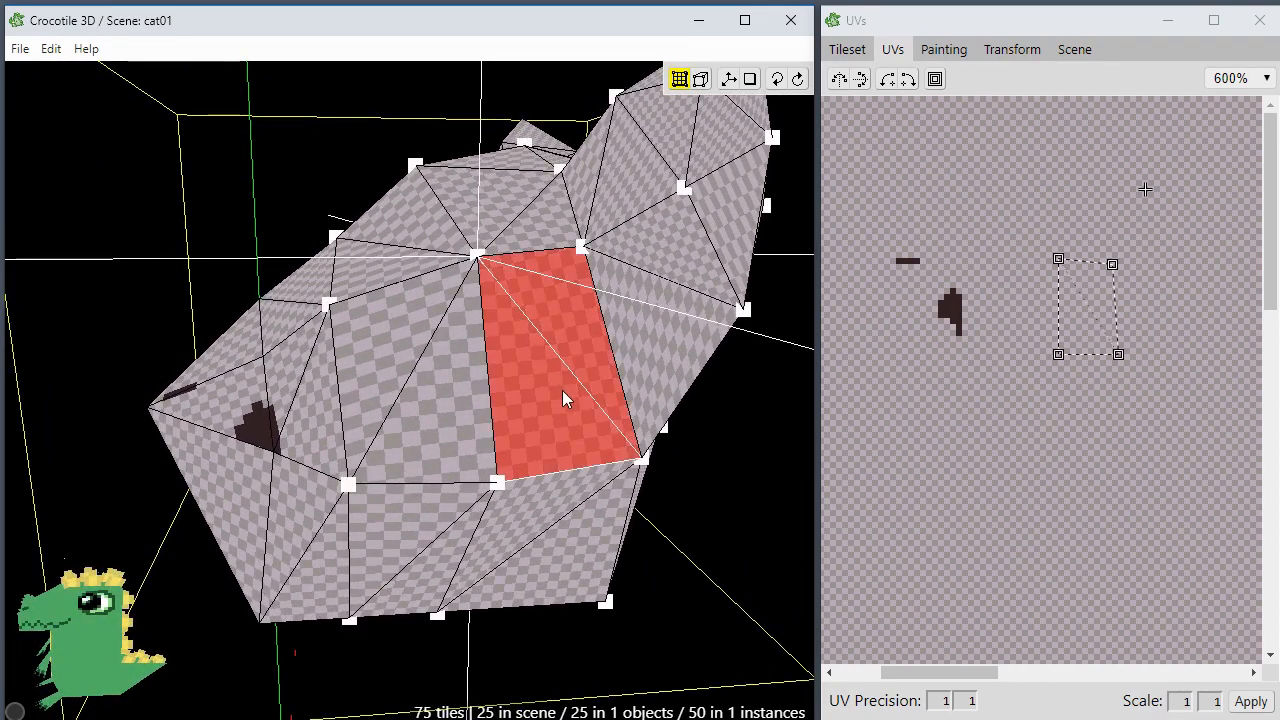
key("space")
left_click_drag(546, 434, 620, 335)
key("space")
key("Escape")
key("space")
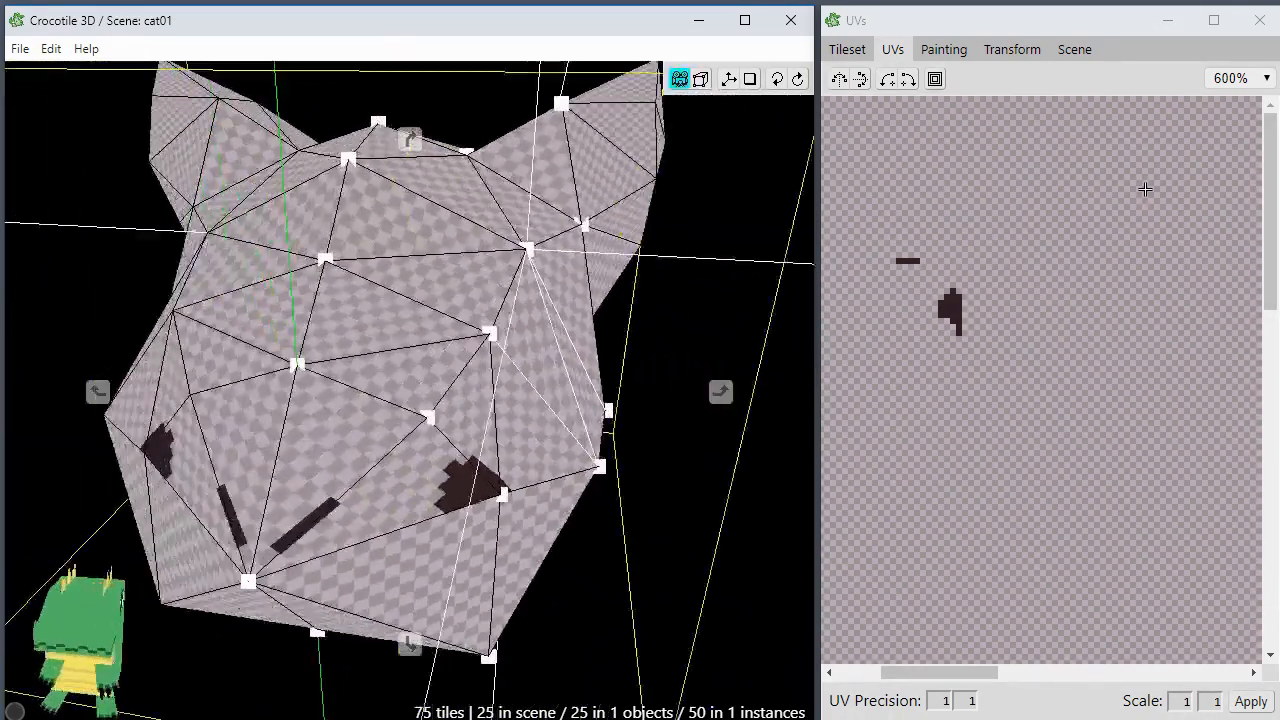
key("space")
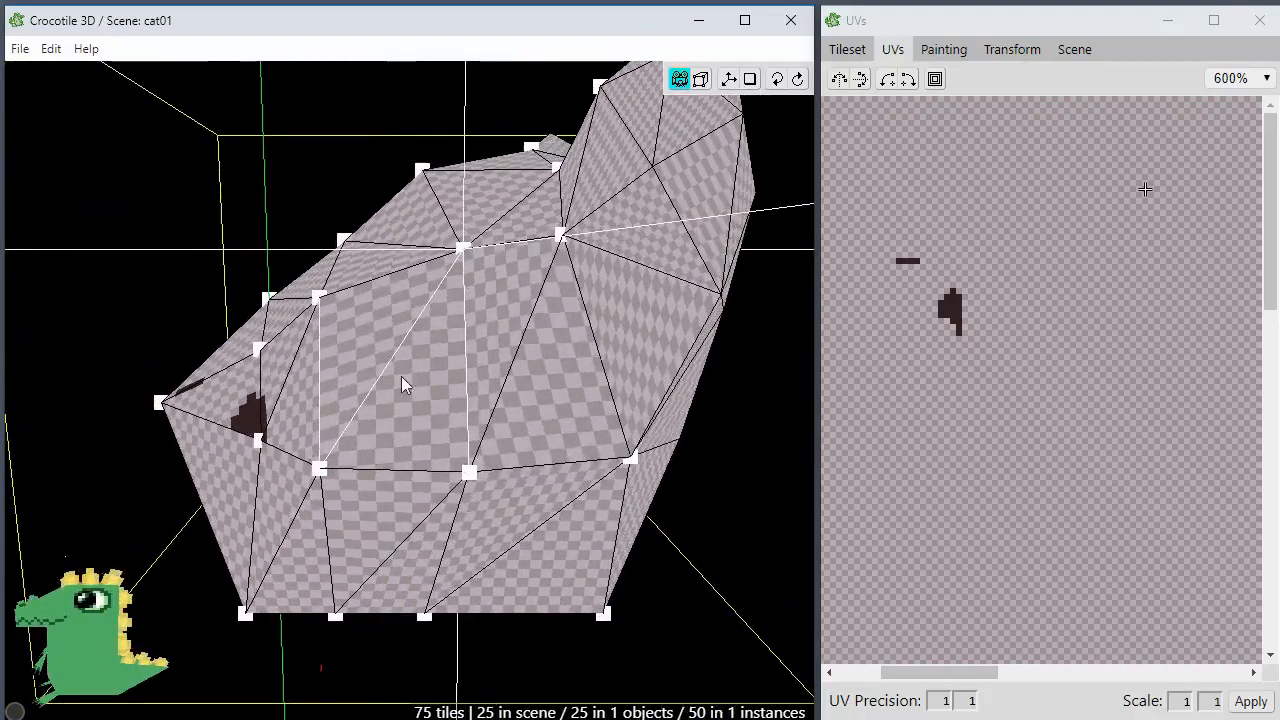
Step: Move the lower middle cheek vertex toward the back of the head, and shift the cheek's two front vertices rearward as well
key("Tab")
left_click(471, 473)
left_click_drag(471, 475, 484, 490)
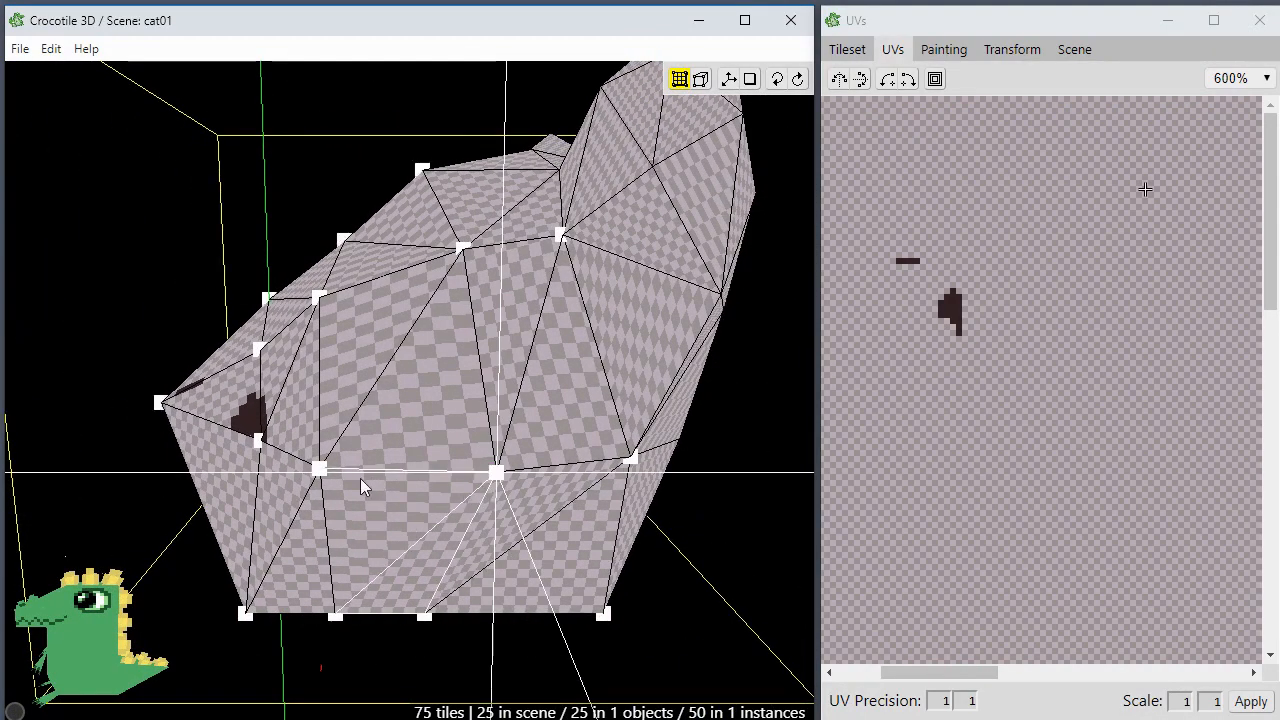
left_click(319, 469)
left_click_drag(319, 303, 395, 391, "shift")
left_click(363, 317)
key("space")
left_click(439, 282)
key("t")
key("space")
key("Escape")
Step: Lower the centreline vertex between the forehead and the nose bridge slightly
key("space")
key("Tab")
left_click(318, 244)
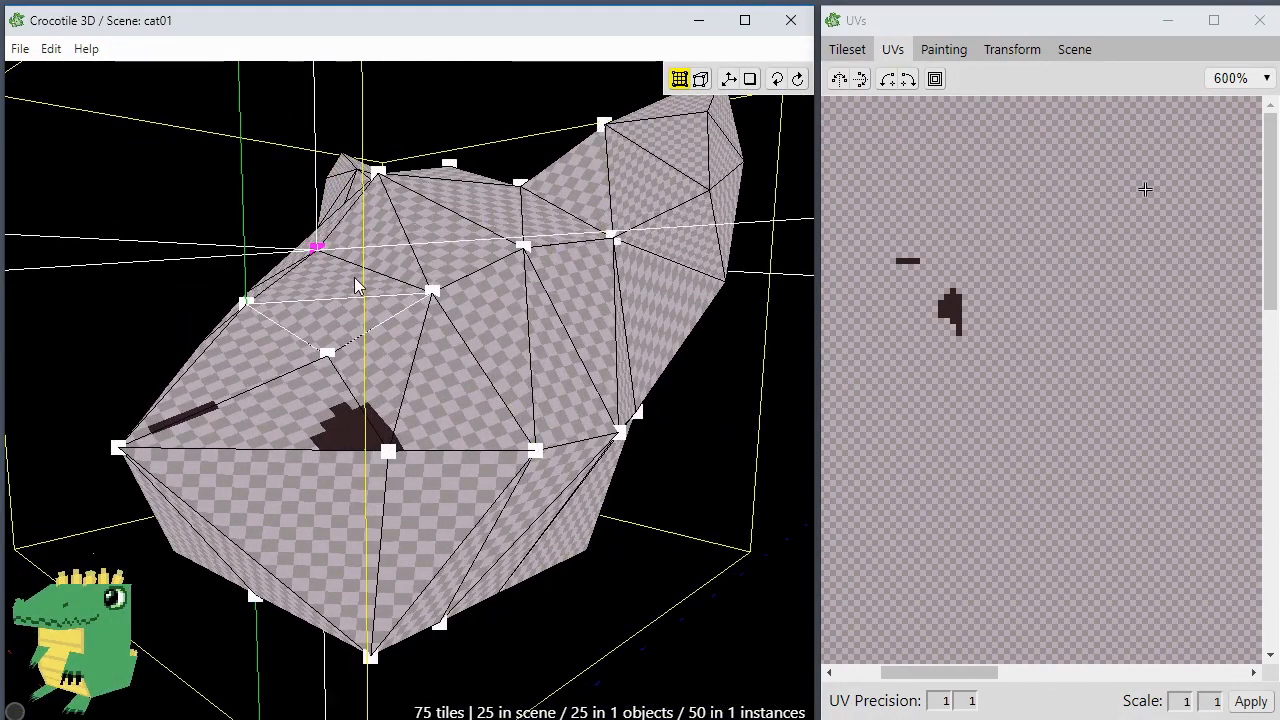
key("s")
key("Escape")
Step: Move the nose-tip vertex back toward the head to shorten the snout
key("space")
left_click_drag(394, 368, 354, 388)
key("space")
key("space")
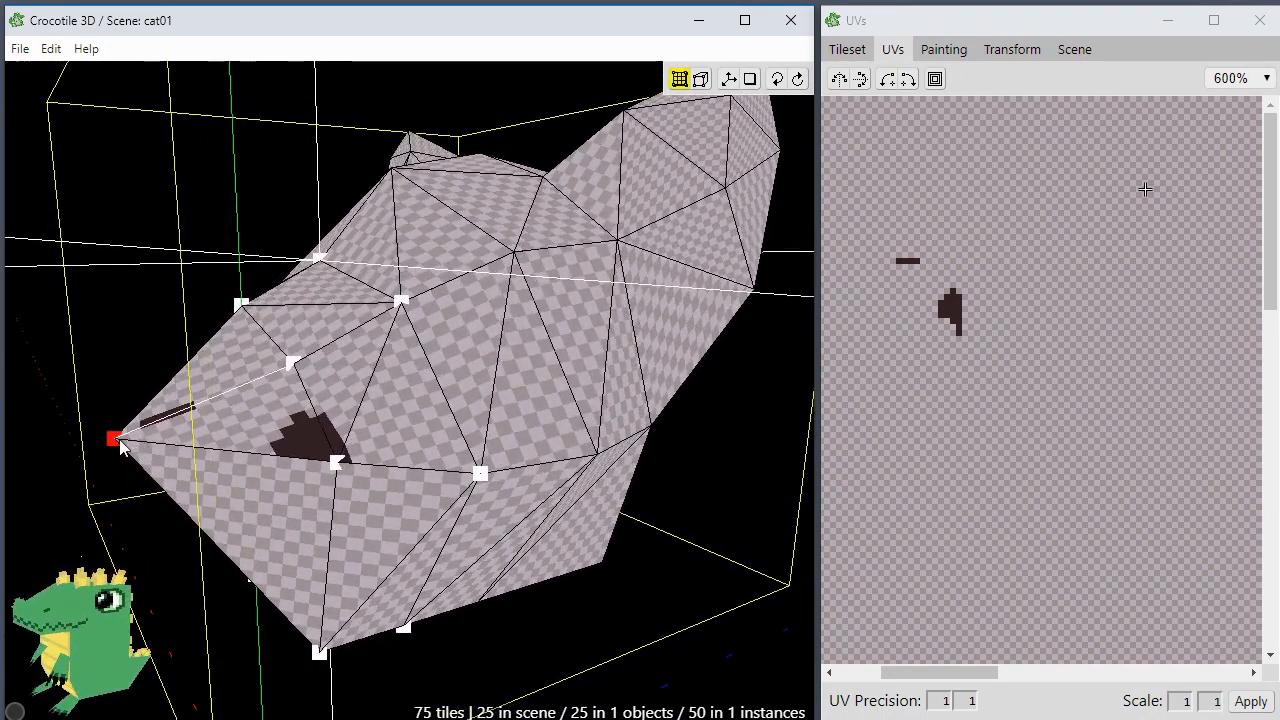
left_click(119, 440)
key("d")
key("d")
key("d")
key("d")
key("d")
key("a")
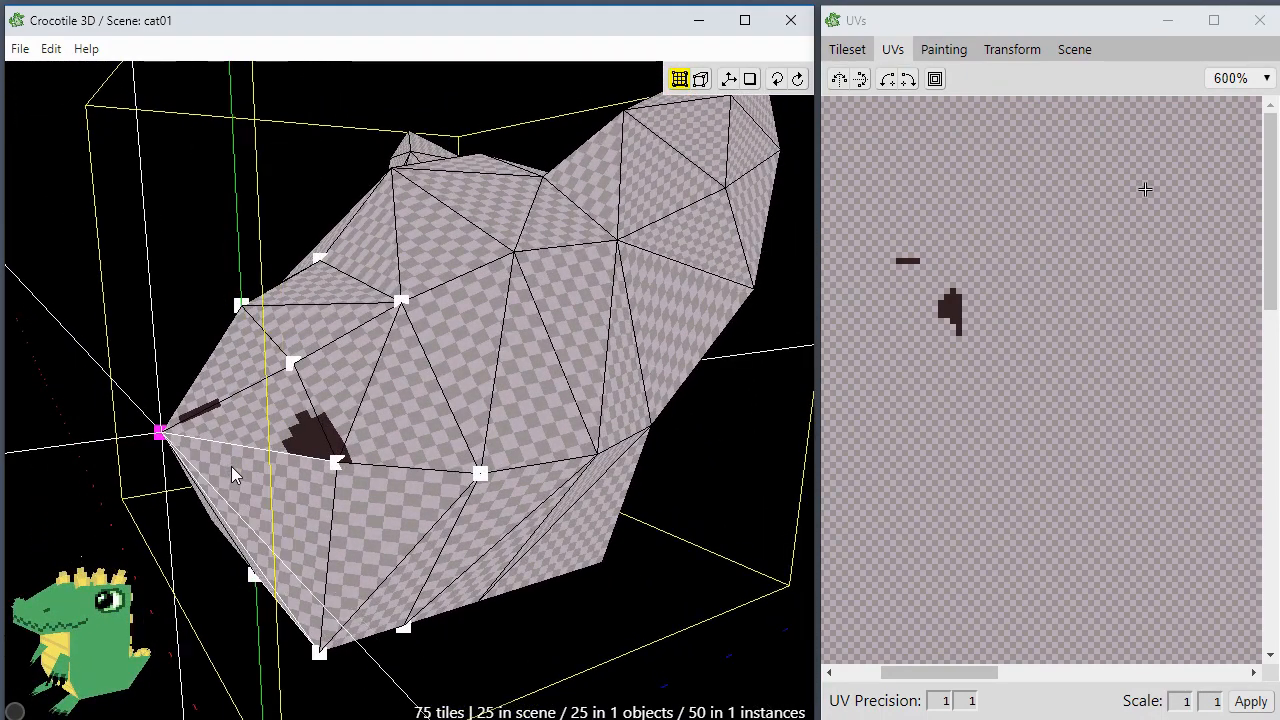
Step: Lower the nose-bridge vertex just above the nose tip
left_click(241, 313)
key("s")
key("s")
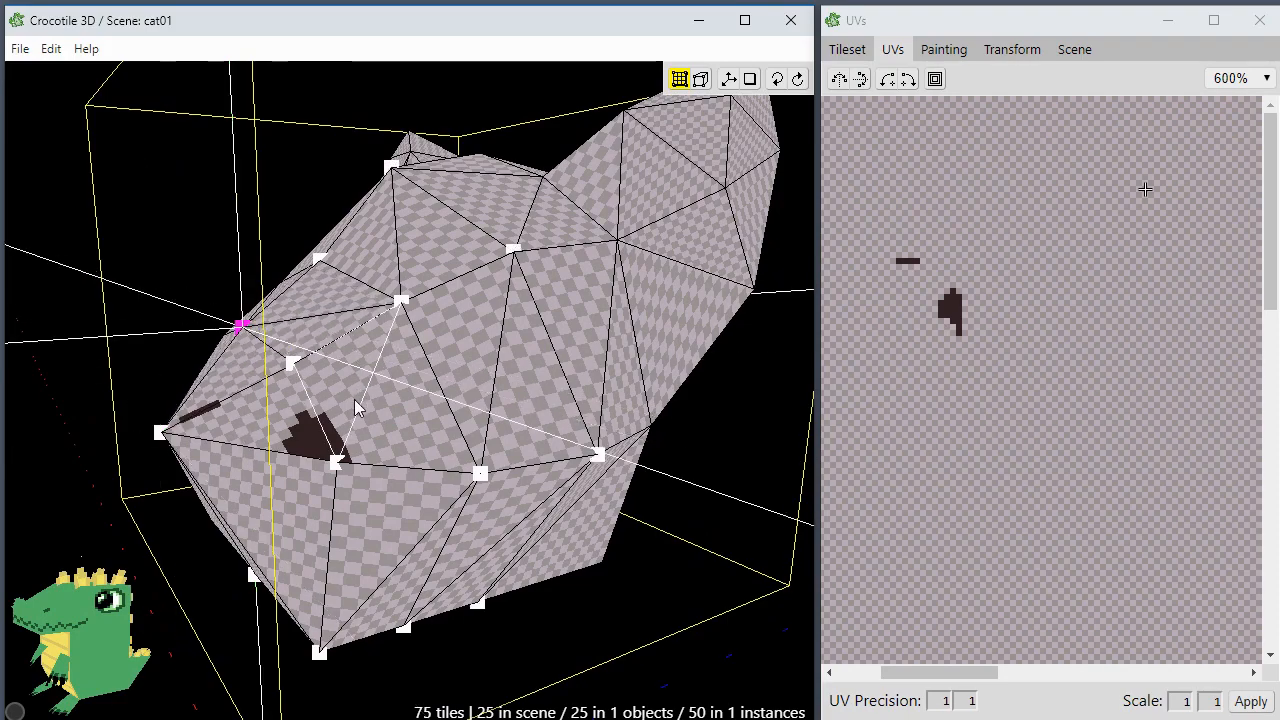
key("Escape")
Step: Raise the centreline vertex above the nose bridge to round out the head's front profile
key("space")
left_click_drag(372, 490, 231, 440)
scroll(377, 438, "down", 3)
key("space")
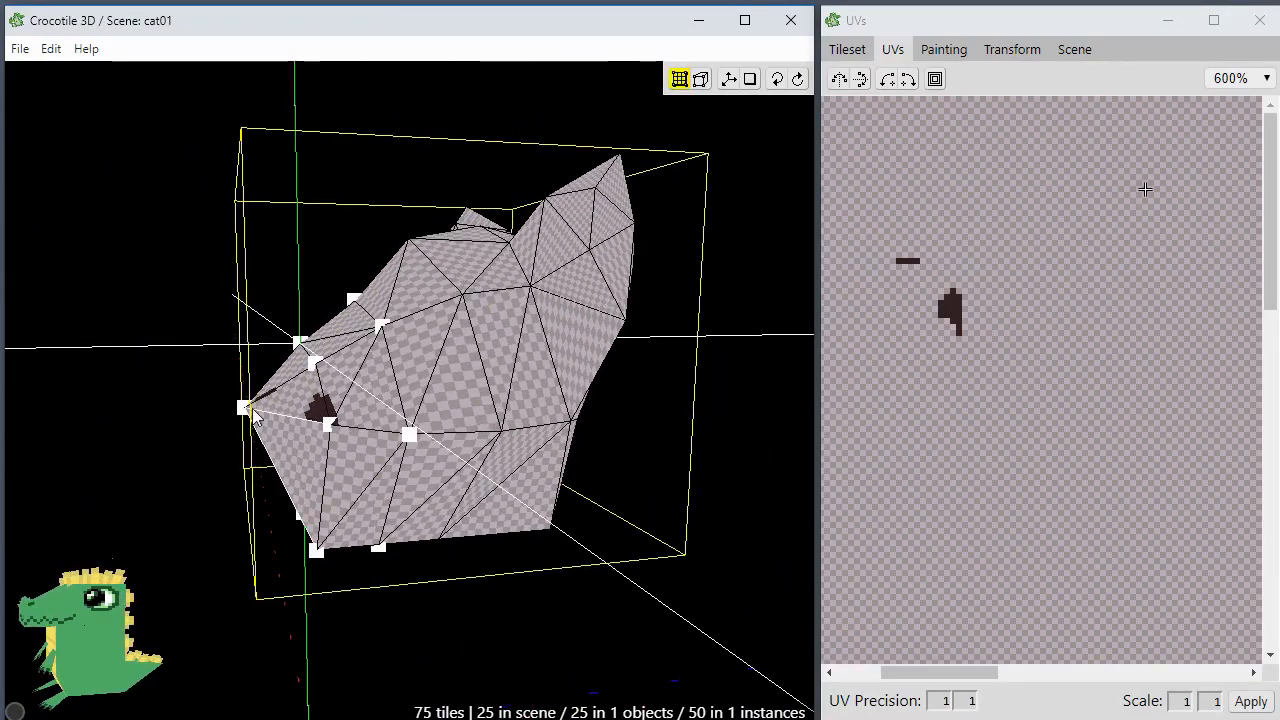
key("space")
left_click_drag(249, 491, 352, 300)
key("space")
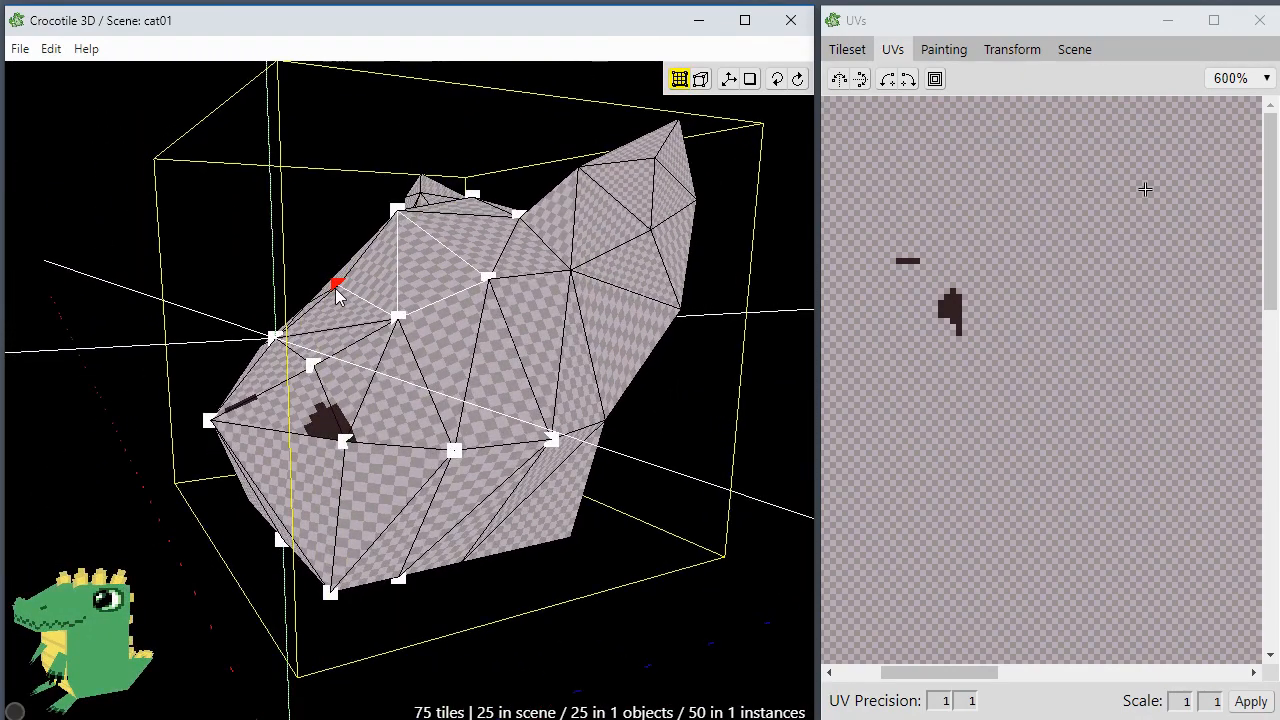
left_click(336, 290)
key("r")
key("r")
key("r")
key("r")
key("r")
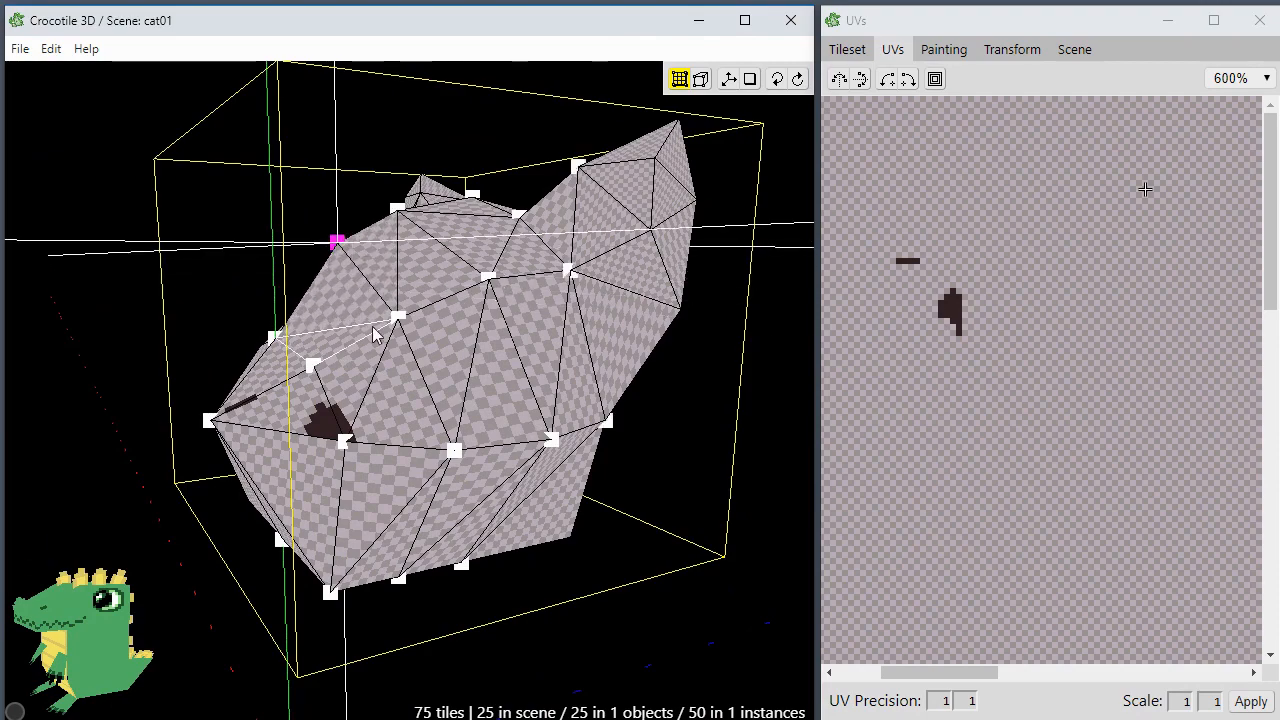
Step: Inspect the reshaped snout, forehead and cheek from several angles
key("space")
mouse_move(382, 392)
left_mouse_down()
mouse_move(445, 396)
mouse_move(462, 362)
mouse_move(383, 386)
left_mouse_up()
key("space")
left_click(391, 341)
key("space")
mouse_move(391, 341)
left_mouse_down()
mouse_move(478, 346)
mouse_move(392, 348)
left_mouse_up()
key("space")
scroll(474, 400, "up", 3)
key("space")
left_click_drag(474, 400, 432, 398)
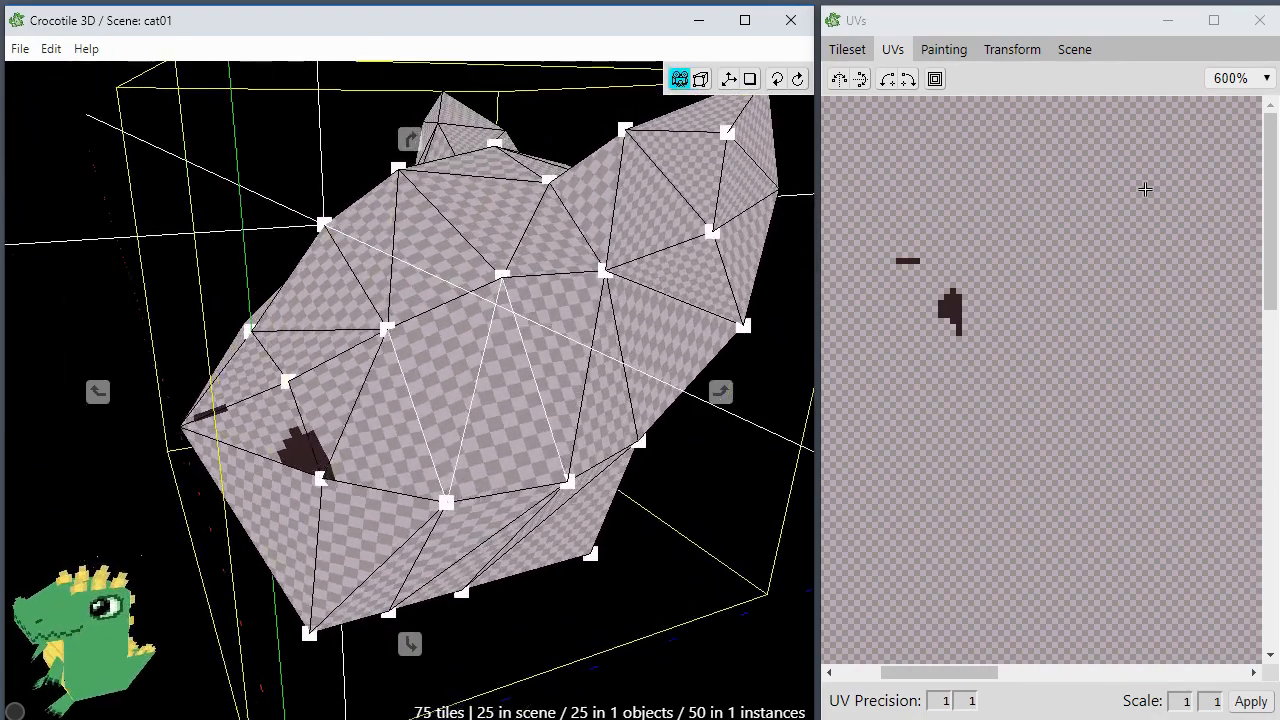
Step: Select the connected faces across the forehead and upper side of the head, up to the base of the ear
right_click_drag(560, 322, 528, 400)
mouse_move(528, 400)
left_mouse_down()
mouse_move(578, 410)
mouse_move(535, 420)
left_mouse_up()
right_click_drag(570, 436, 451, 476)
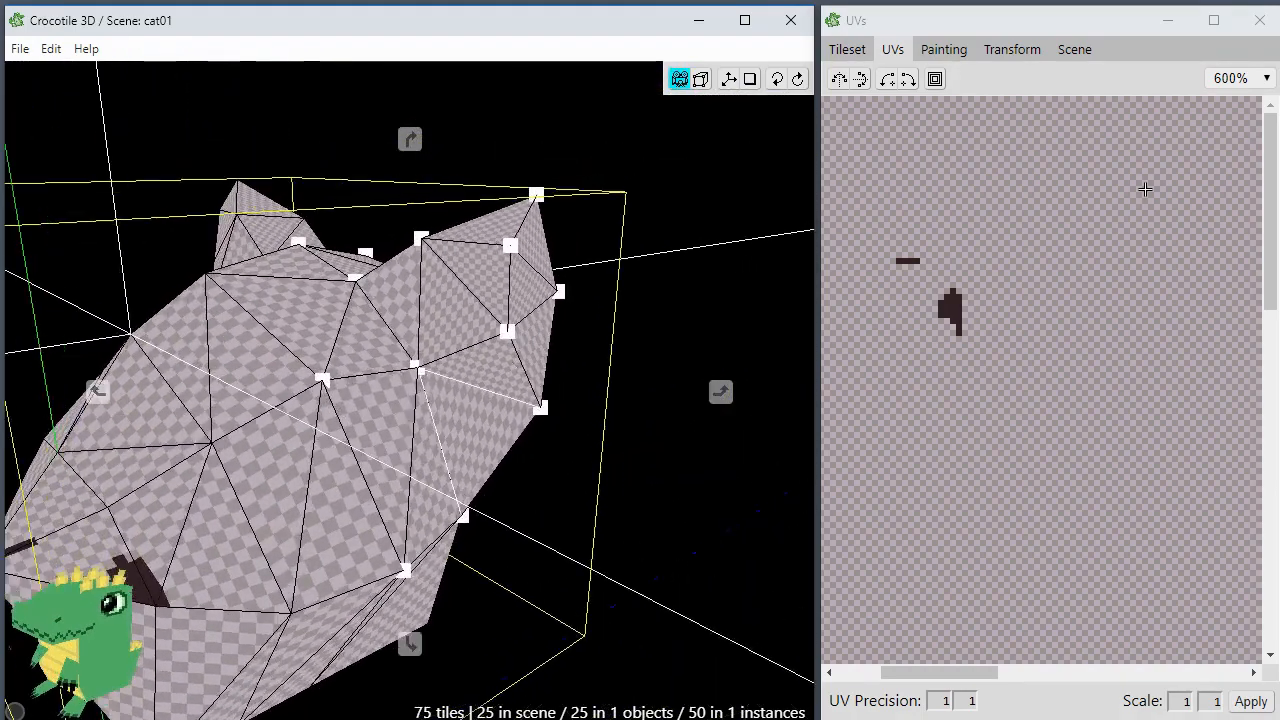
left_click_drag(455, 425, 492, 425)
key("space")
left_click(380, 343)
left_click(418, 435, "shift")
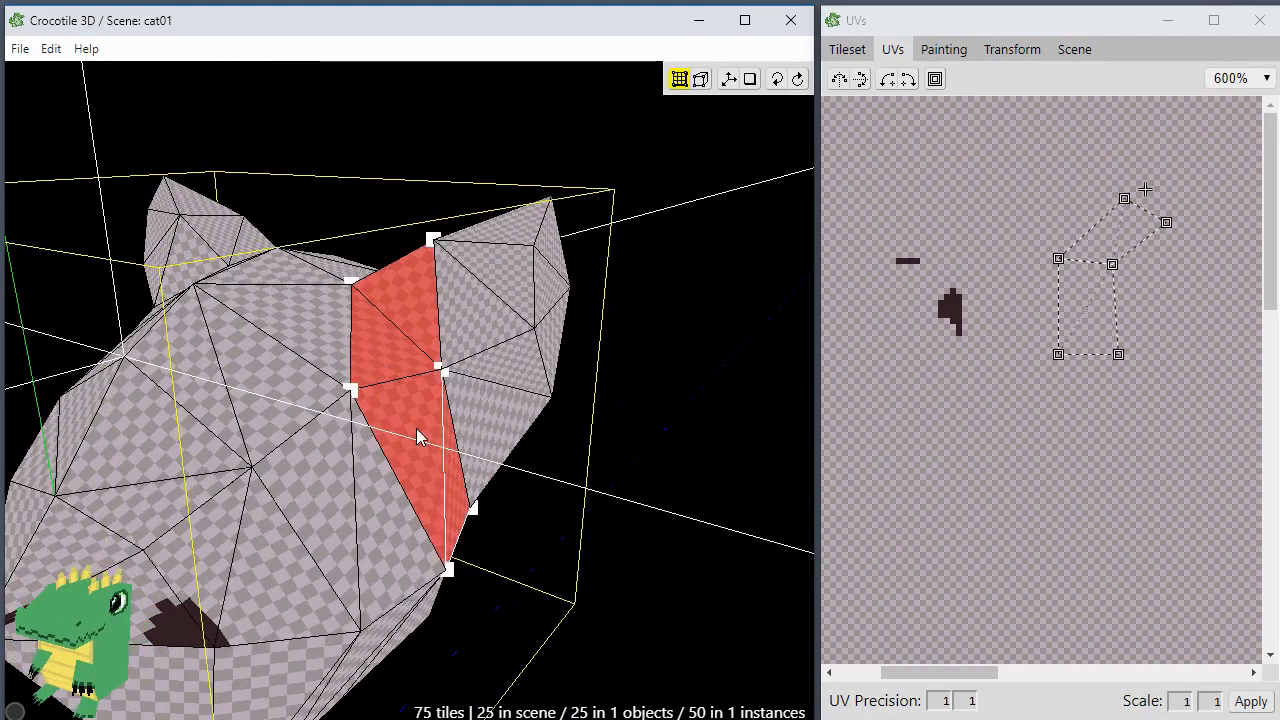
left_click(283, 325, "shift")
left_click(345, 434, "shift")
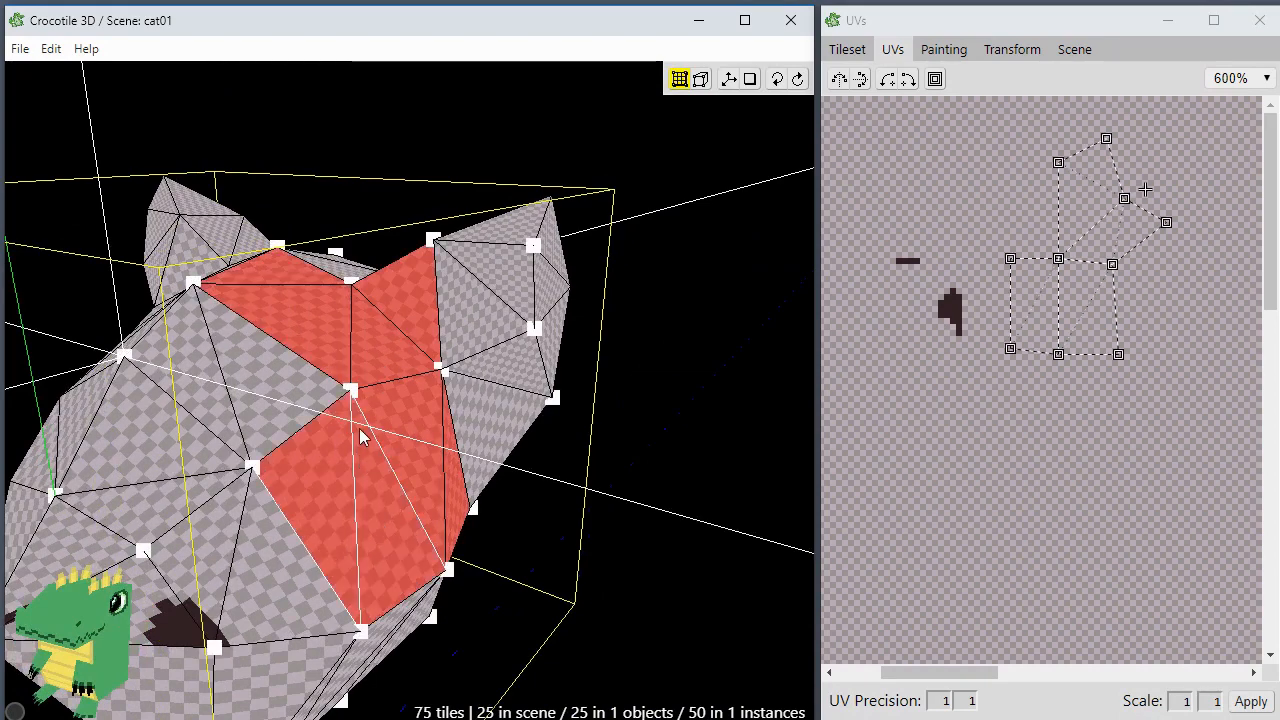
left_click(315, 397, "shift")
left_click(333, 328, "shift")
left_click(333, 328, "shift")
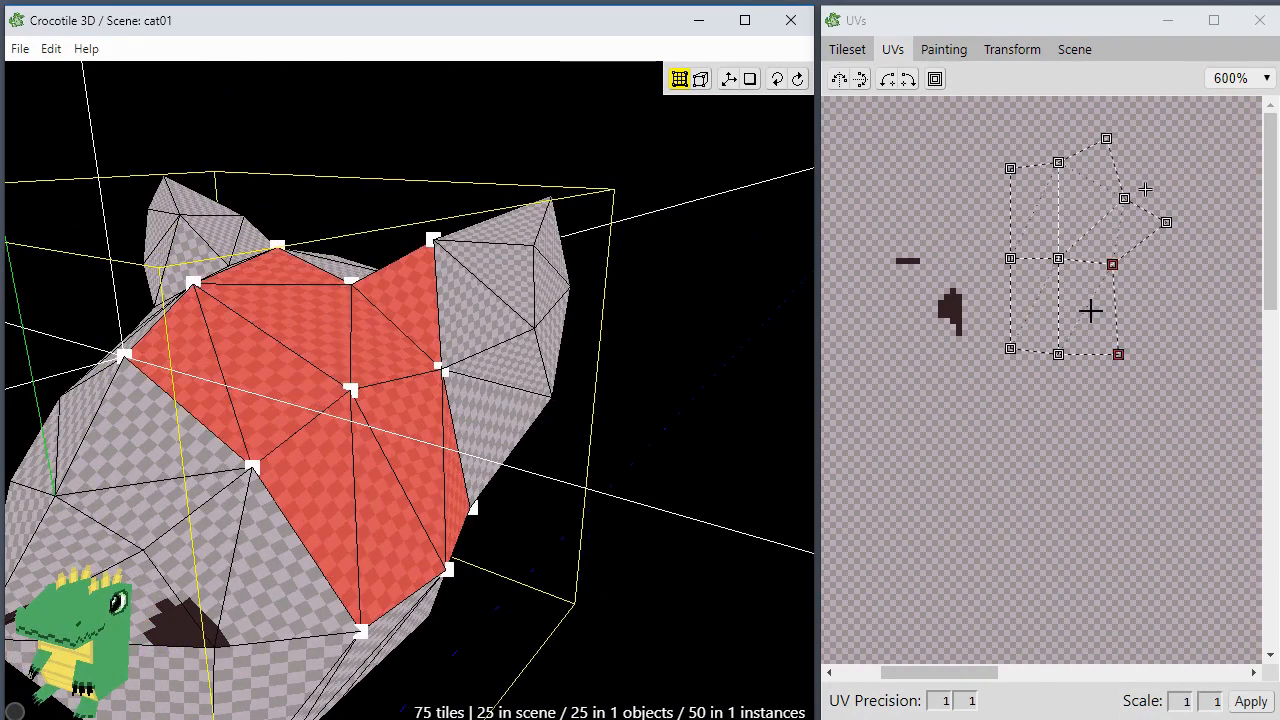
Step: Add the two faces below and behind the ear to the selection and move their UV square to the outer side of the head's UV island
scroll(1046, 250, "up", 3)
scroll(1028, 392, "down", 3)
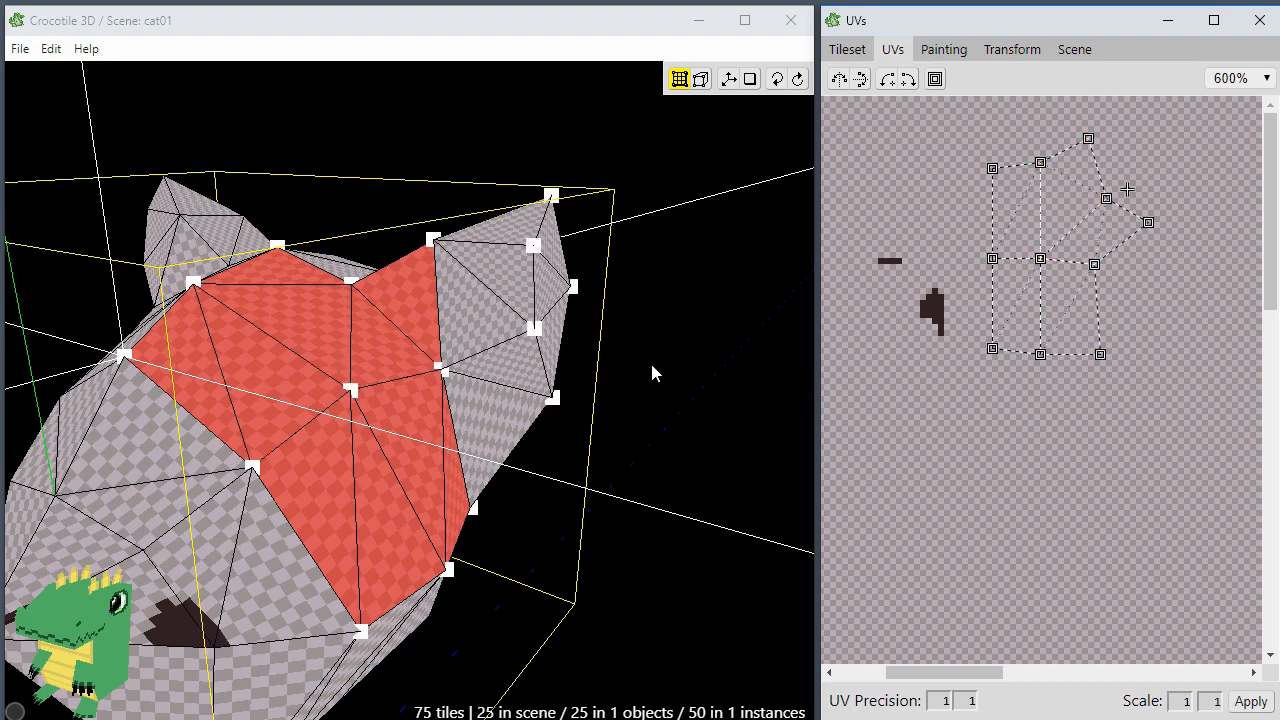
left_click(465, 403, "shift")
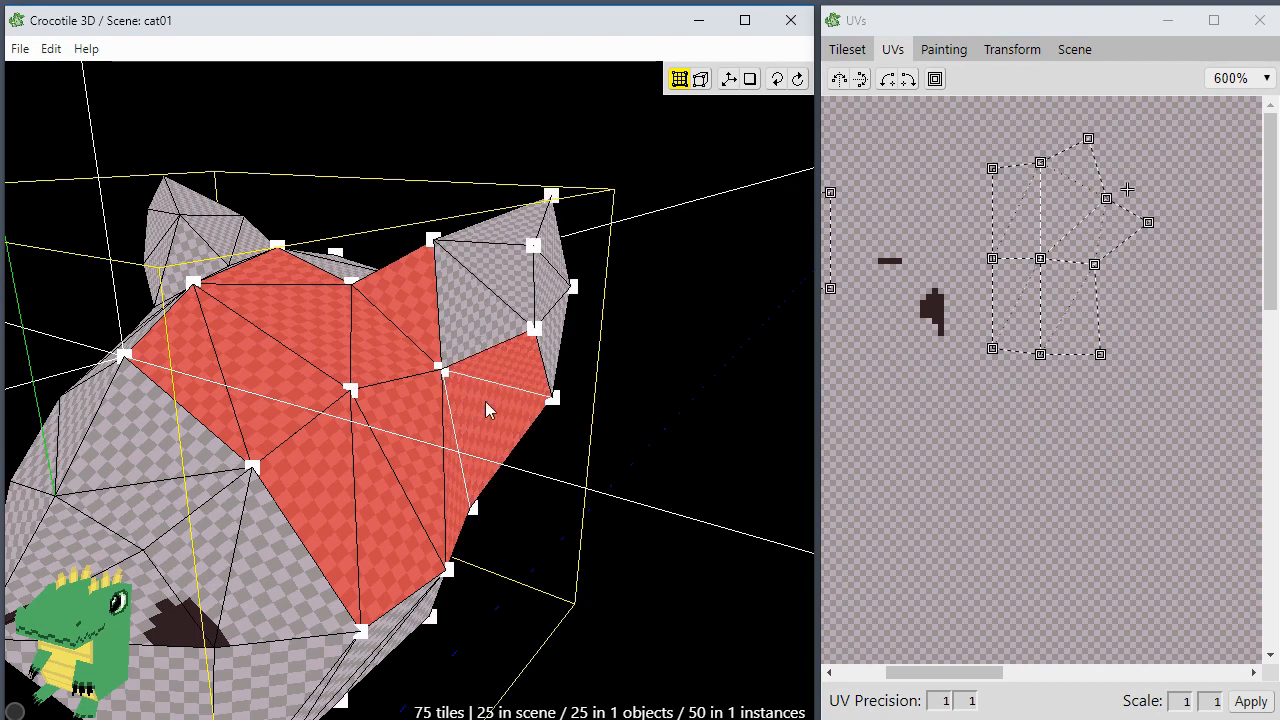
left_click(486, 404, "ctrl")
left_click_drag(934, 670, 909, 672)
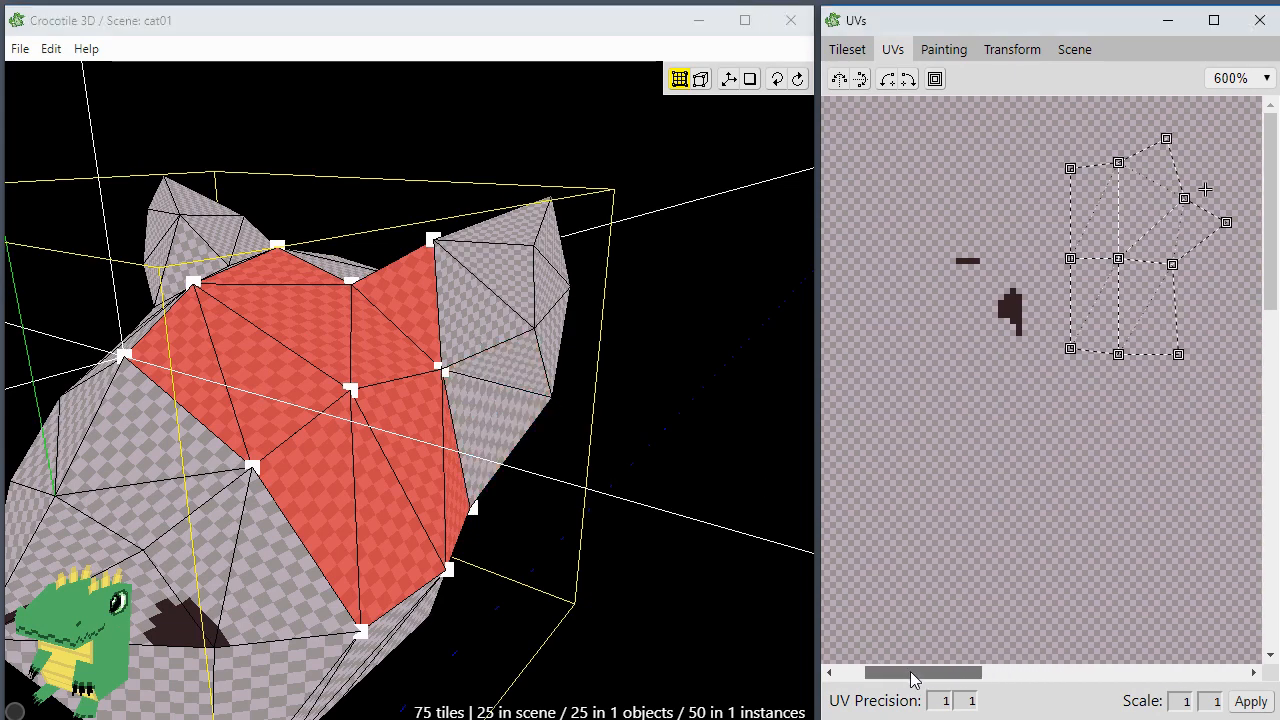
left_click(491, 366, "shift")
left_click_drag(845, 233, 1063, 274)
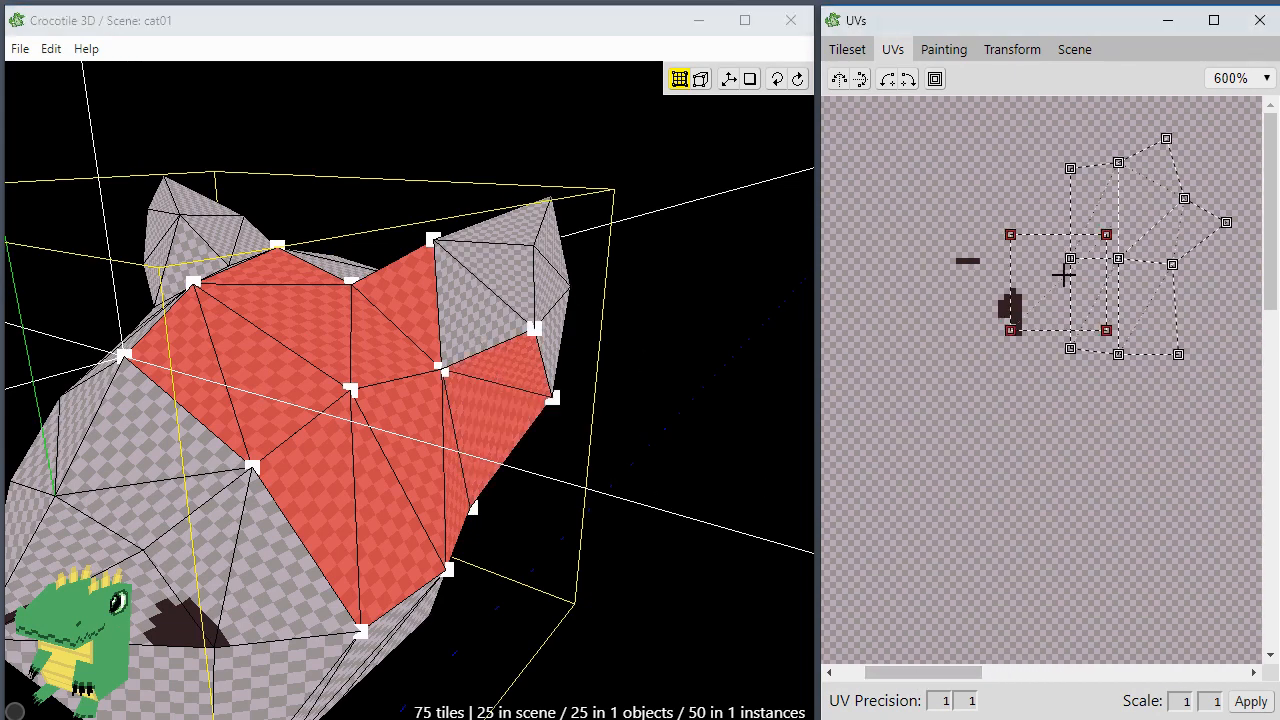
scroll(1065, 275, "down", 2)
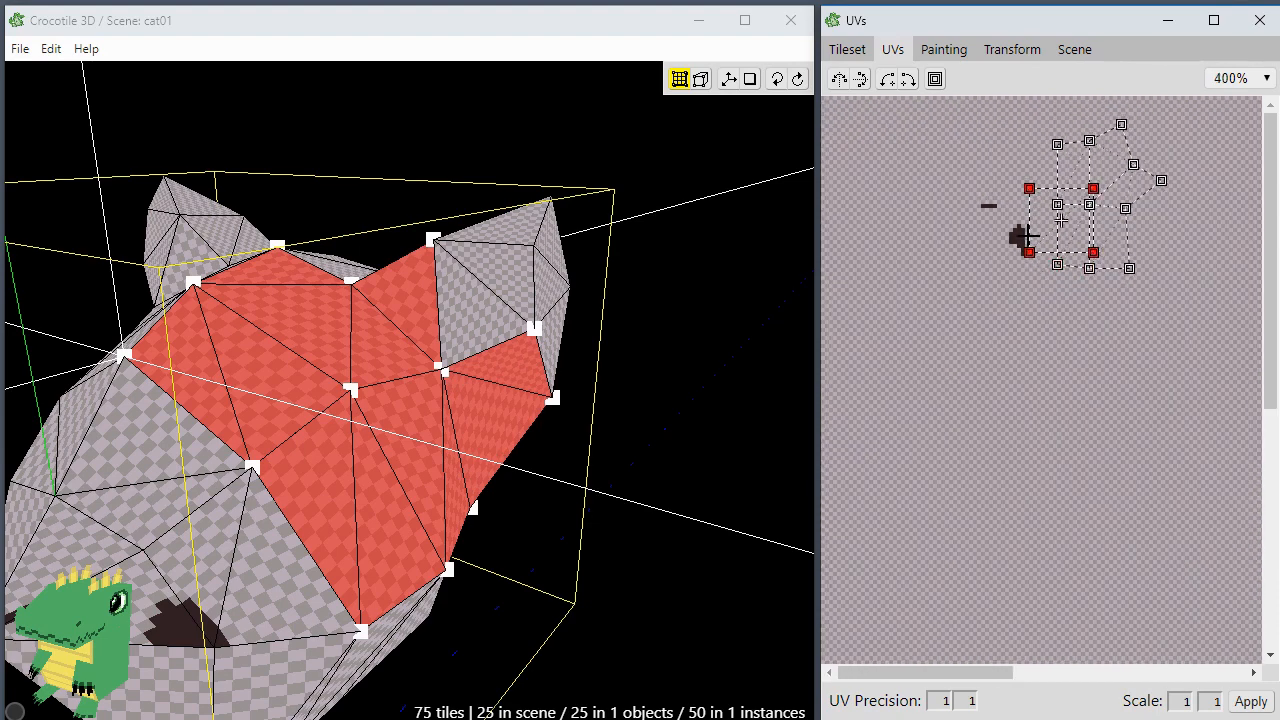
left_click_drag(1022, 236, 1151, 254)
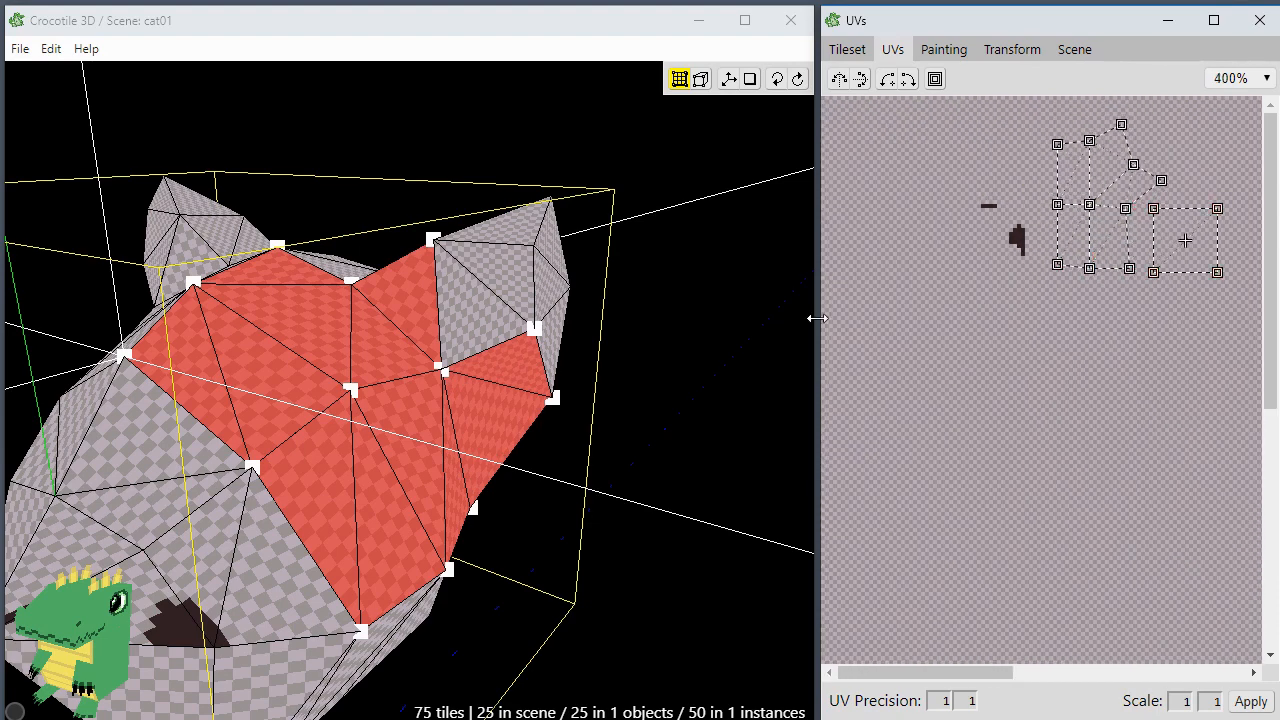
Step: Move the ear-base UV square flush against the island's outer edge and place the newly added lower-ear faces' UV square above and outside it
left_click(529, 399, "shift")
left_click(420, 432, "shift")
left_click(420, 432, "shift")
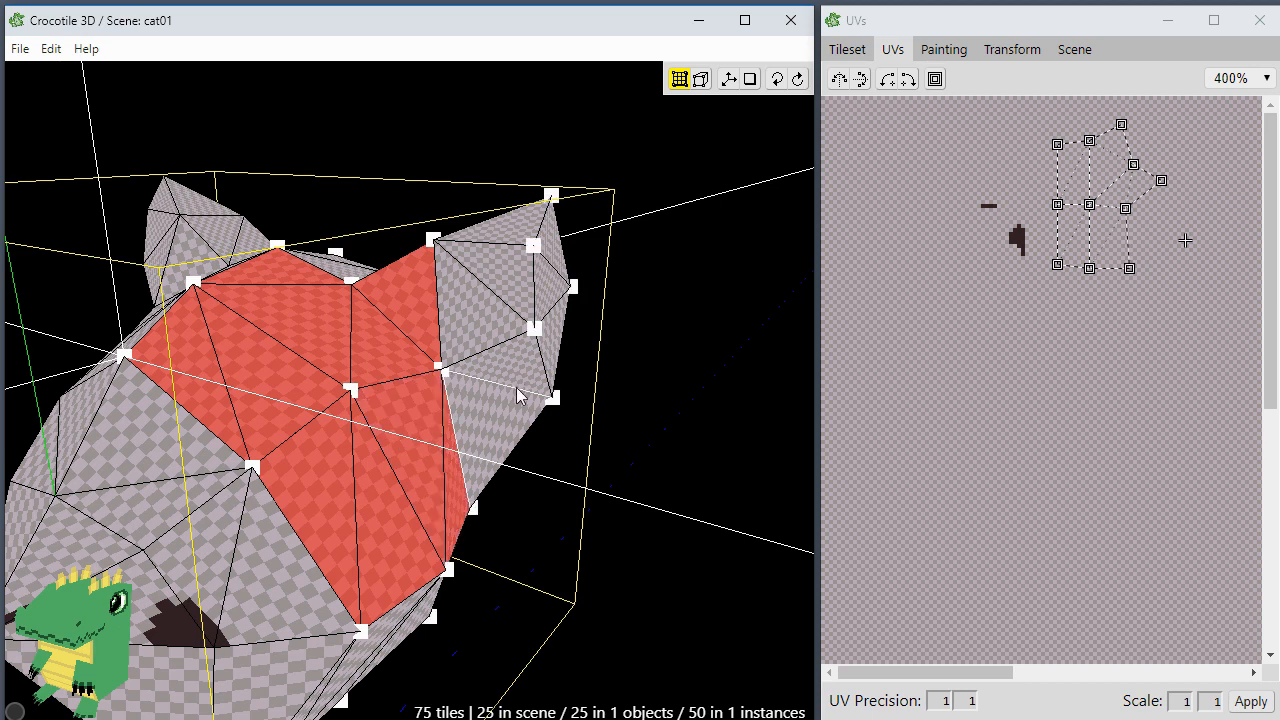
left_click(518, 396, "shift")
left_click_drag(1178, 236, 1156, 237)
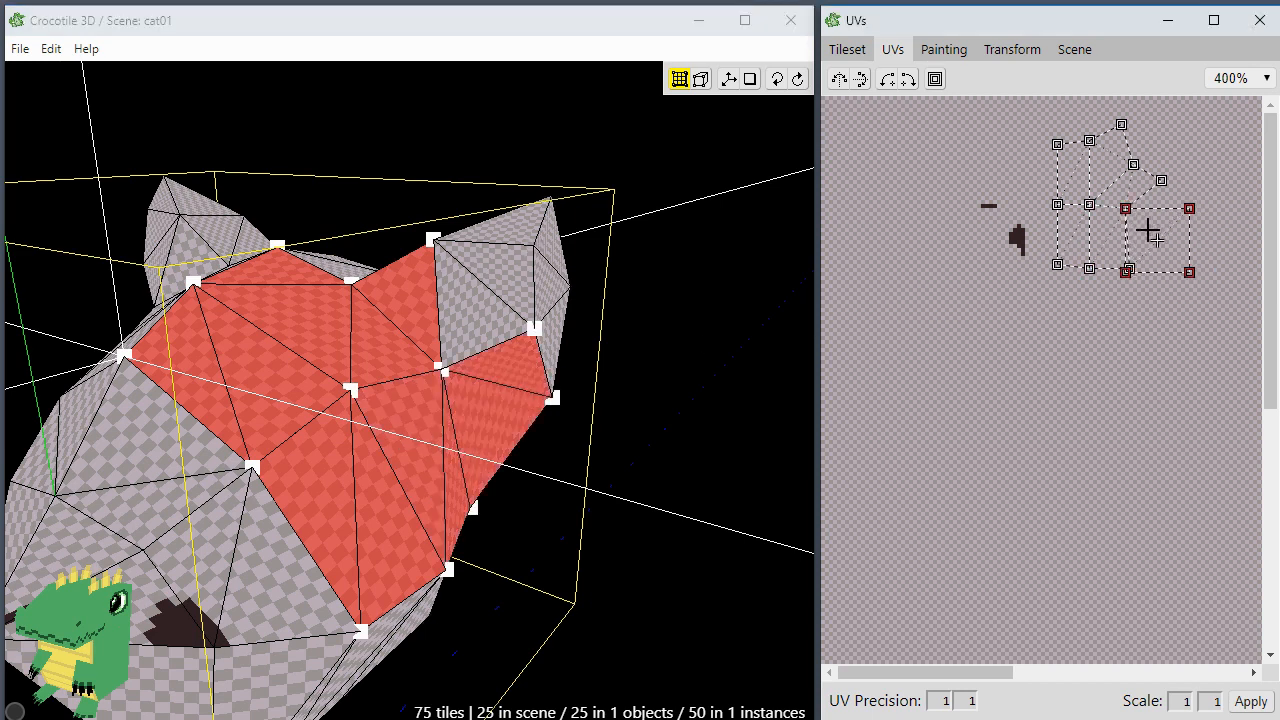
left_click(1132, 328)
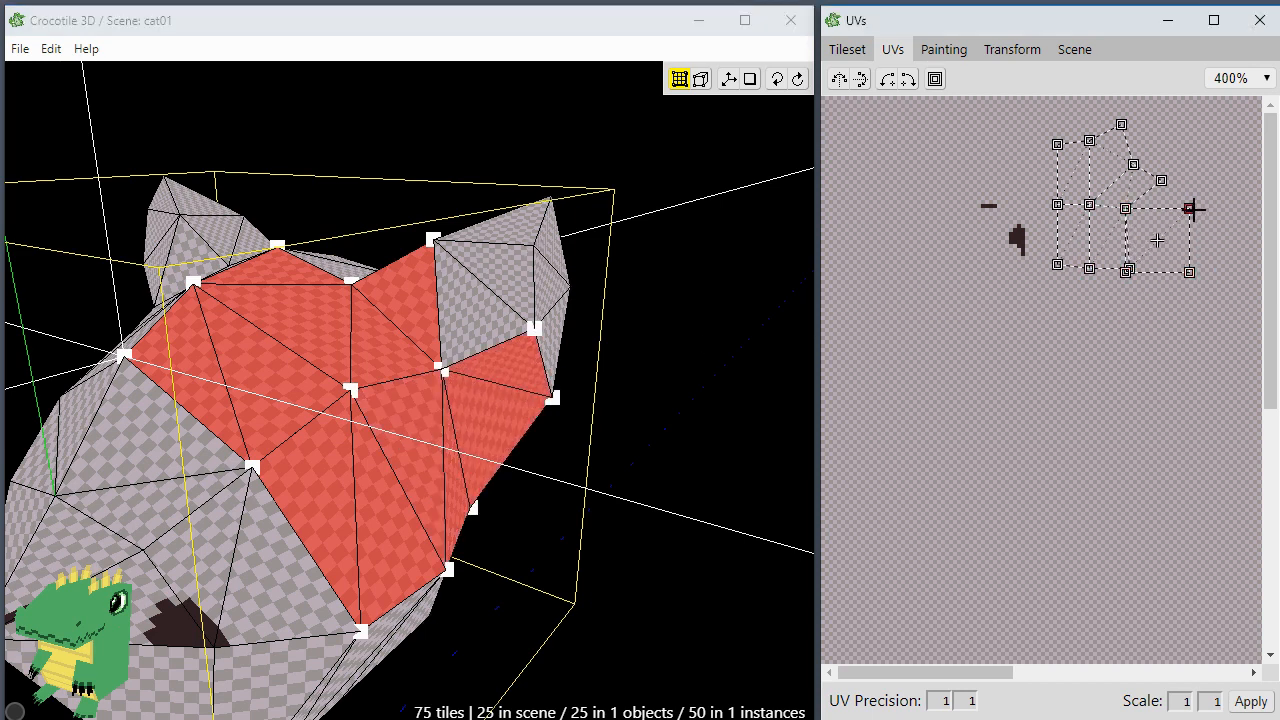
left_click(467, 298, "shift")
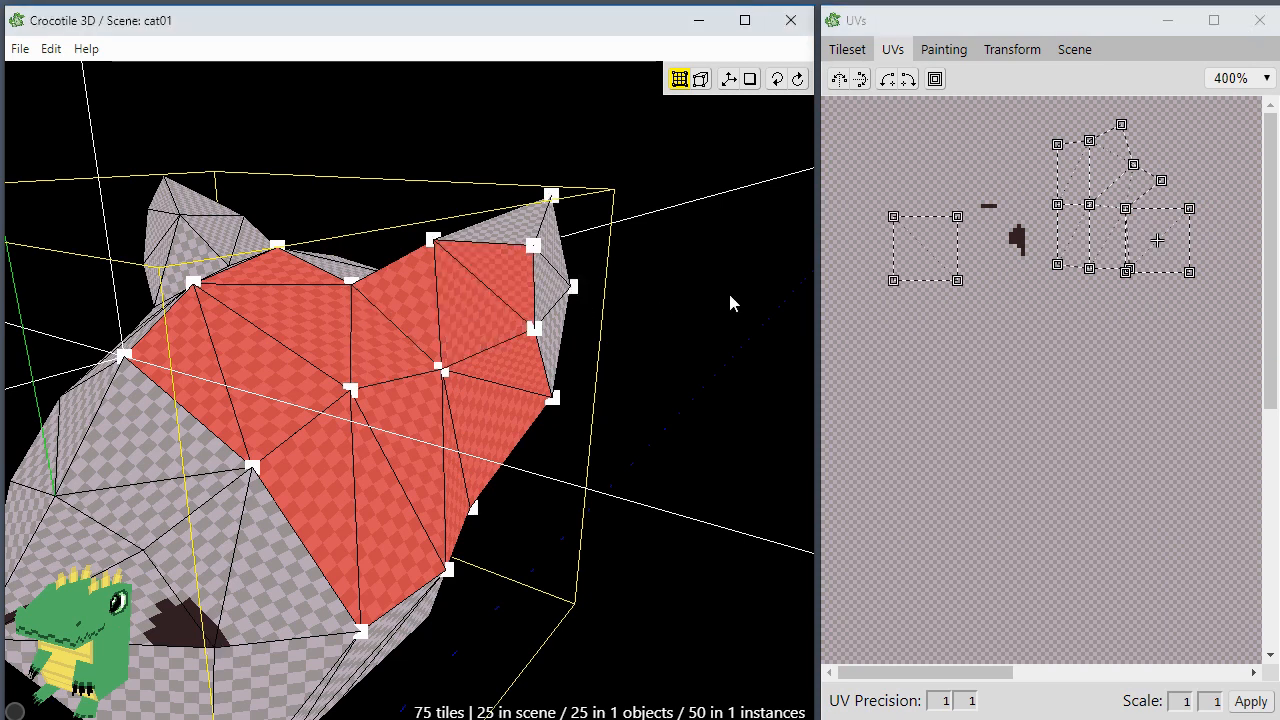
left_click_drag(916, 267, 1222, 192)
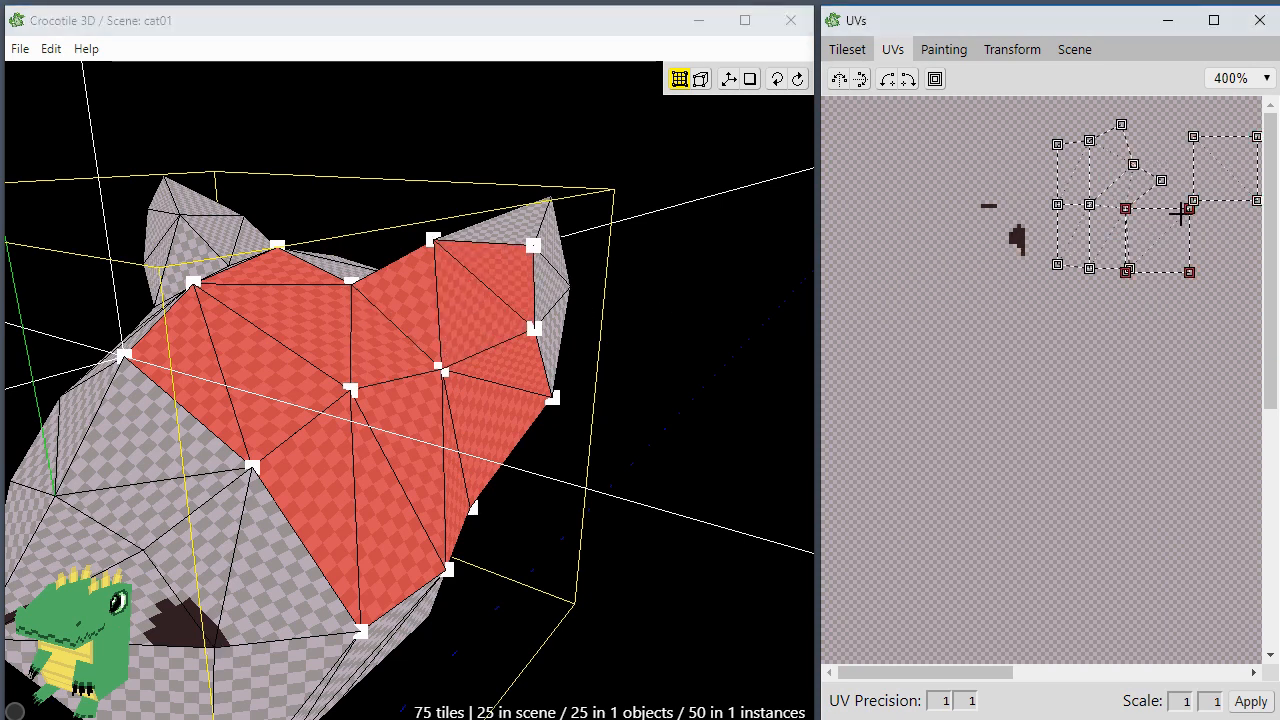
Step: Pull the two outer corners of the ear-base UV square inward to match the proportions of its faces on the head
left_click(1186, 211)
left_click_drag(1186, 211, 1184, 226)
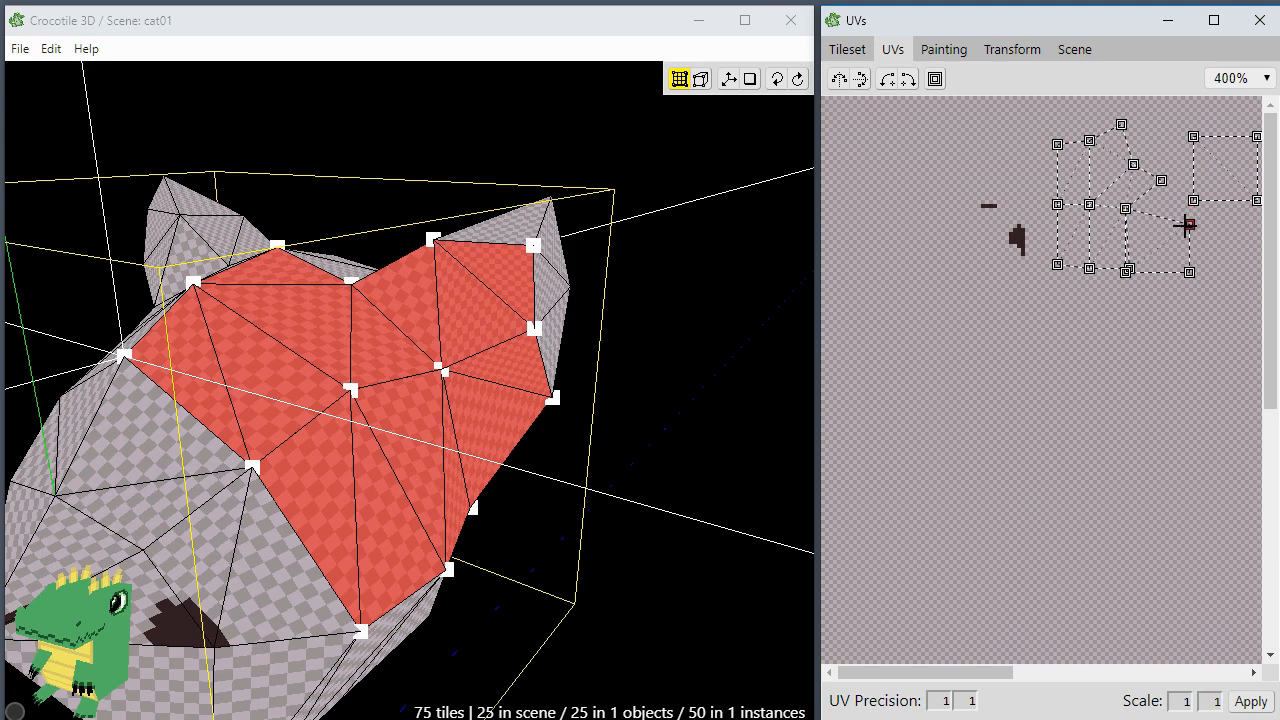
key("space")
left_click_drag(661, 508, 518, 419)
scroll(647, 509, "up", 3)
left_click(517, 419, "shift")
left_click(517, 419, "shift")
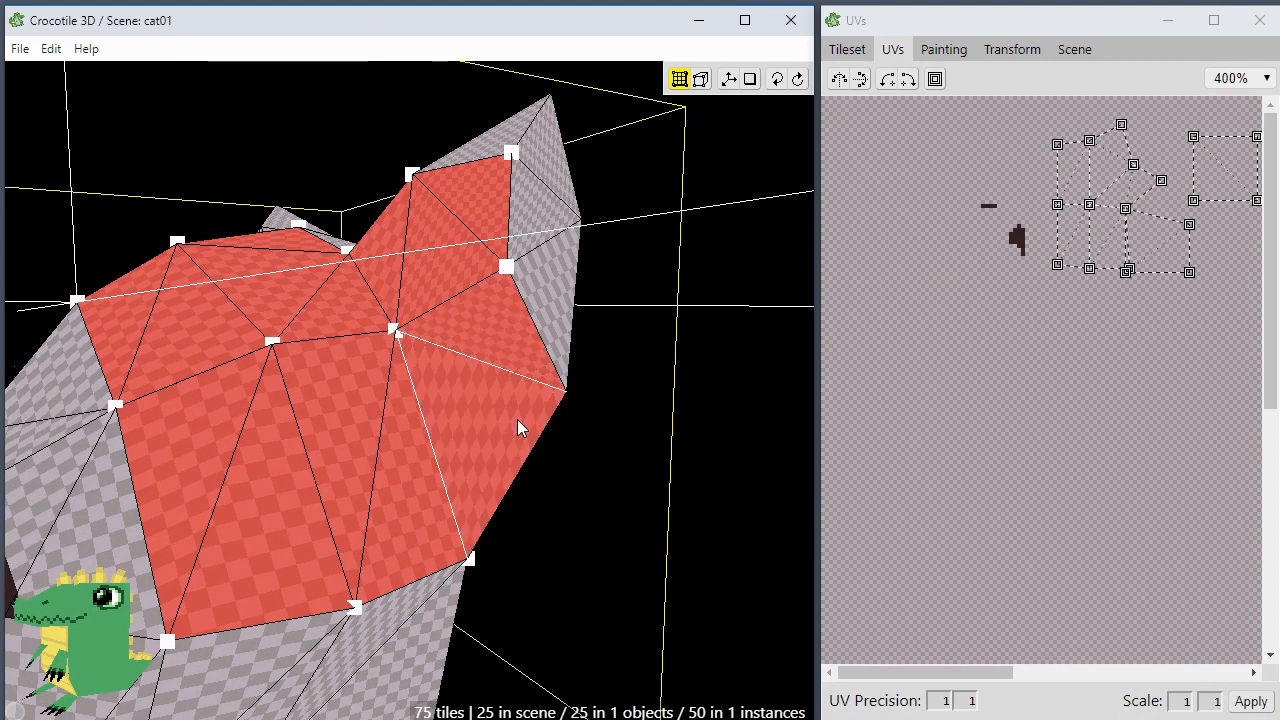
left_click(517, 419, "shift")
left_click(517, 419, "shift")
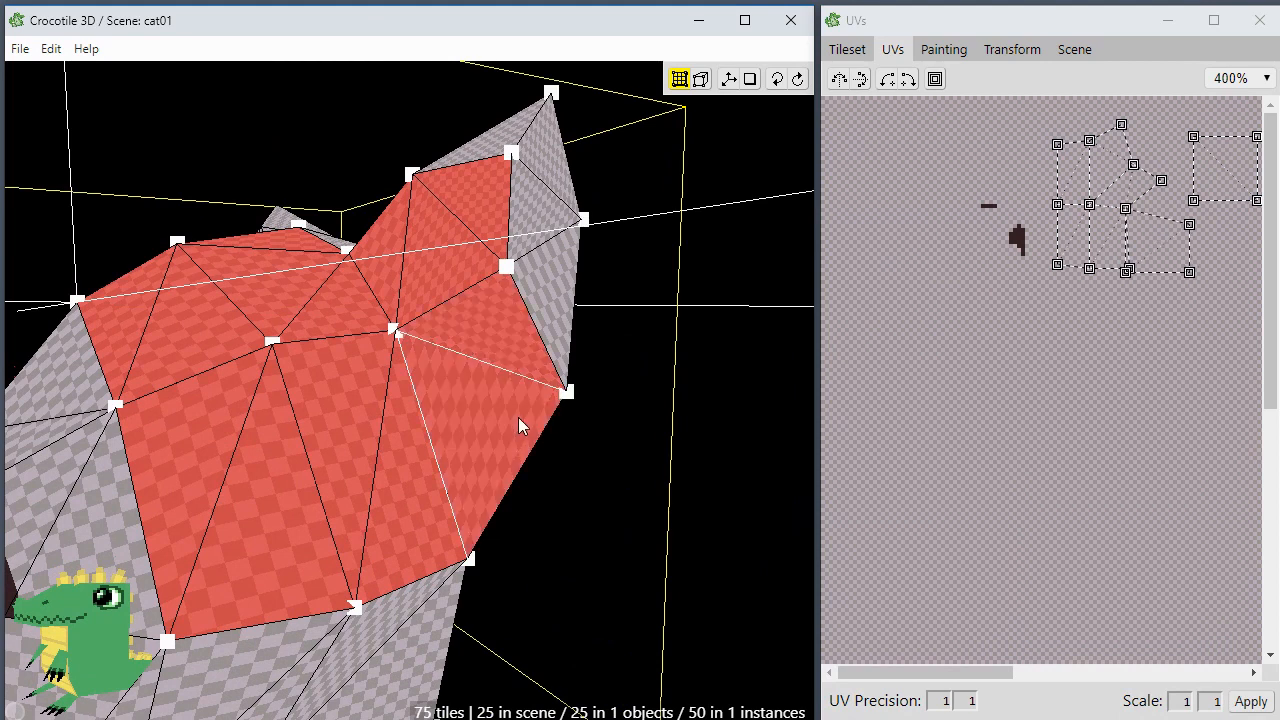
left_click_drag(1189, 223, 1157, 265)
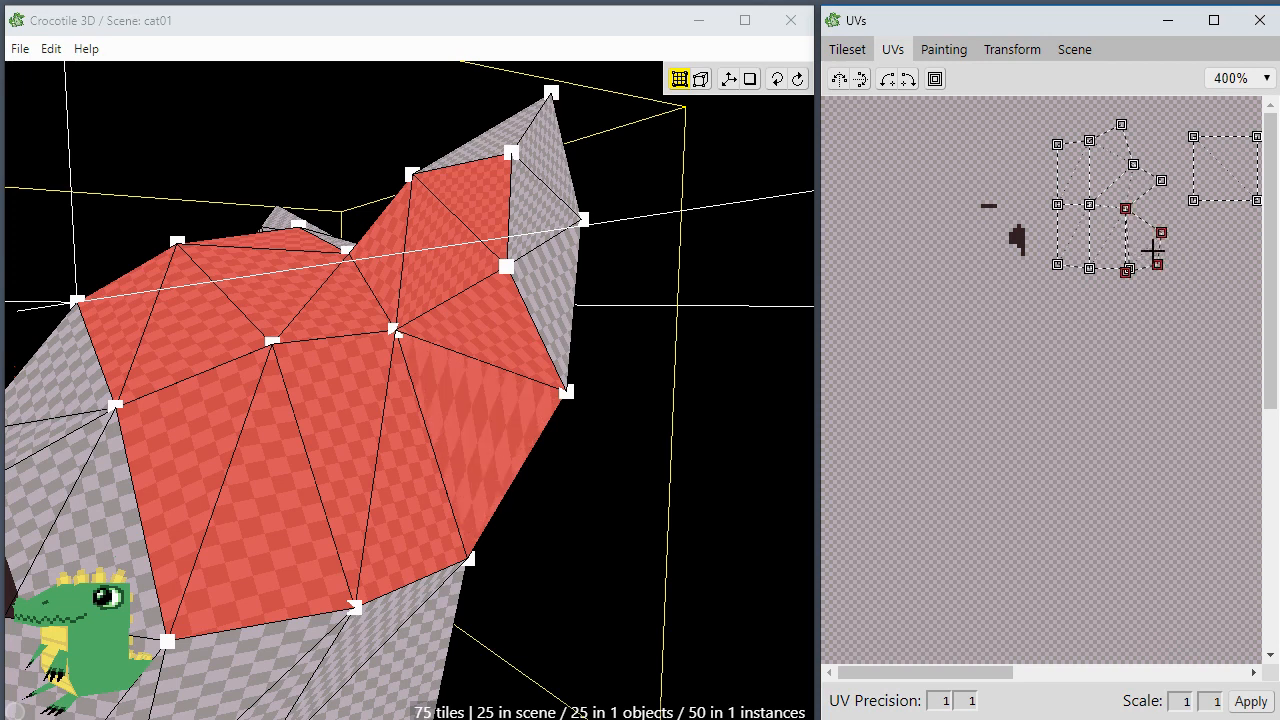
Step: Move the ear-base UV piece away from the island and rotate it right
left_click_drag(1144, 252, 1058, 428)
scroll(1165, 322, "up", 1)
key("space")
key("space")
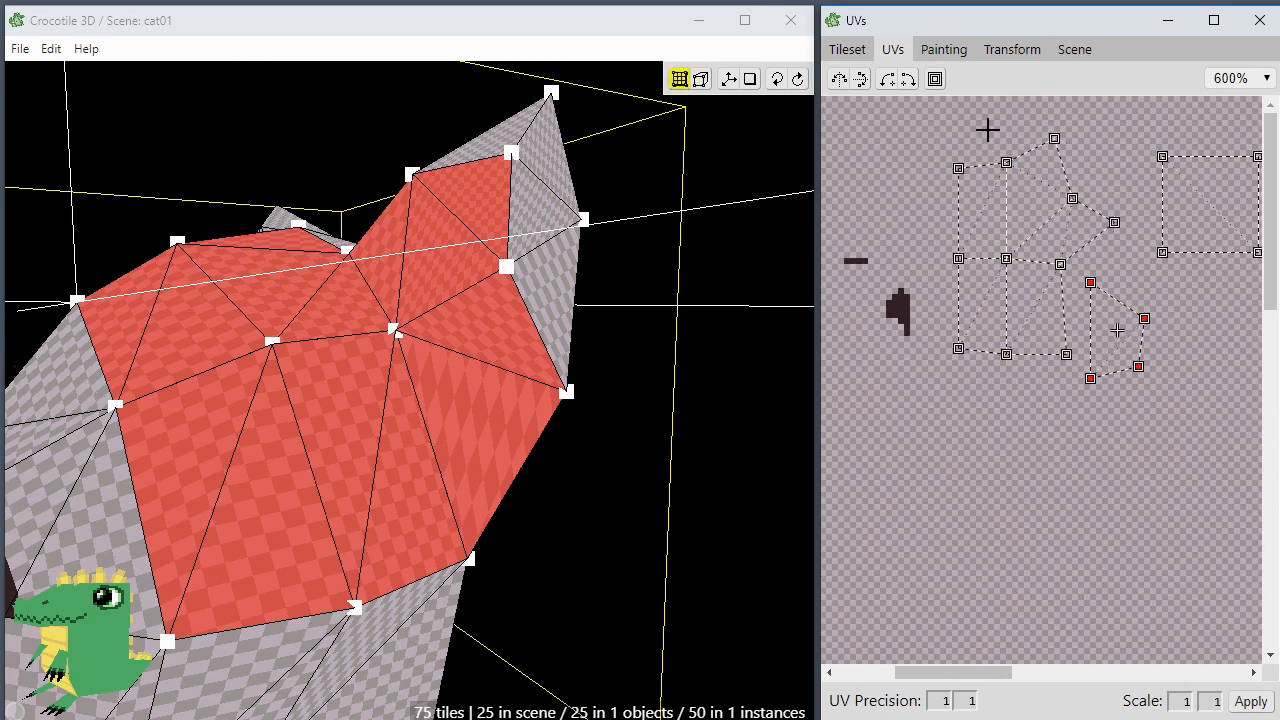
left_click(907, 80)
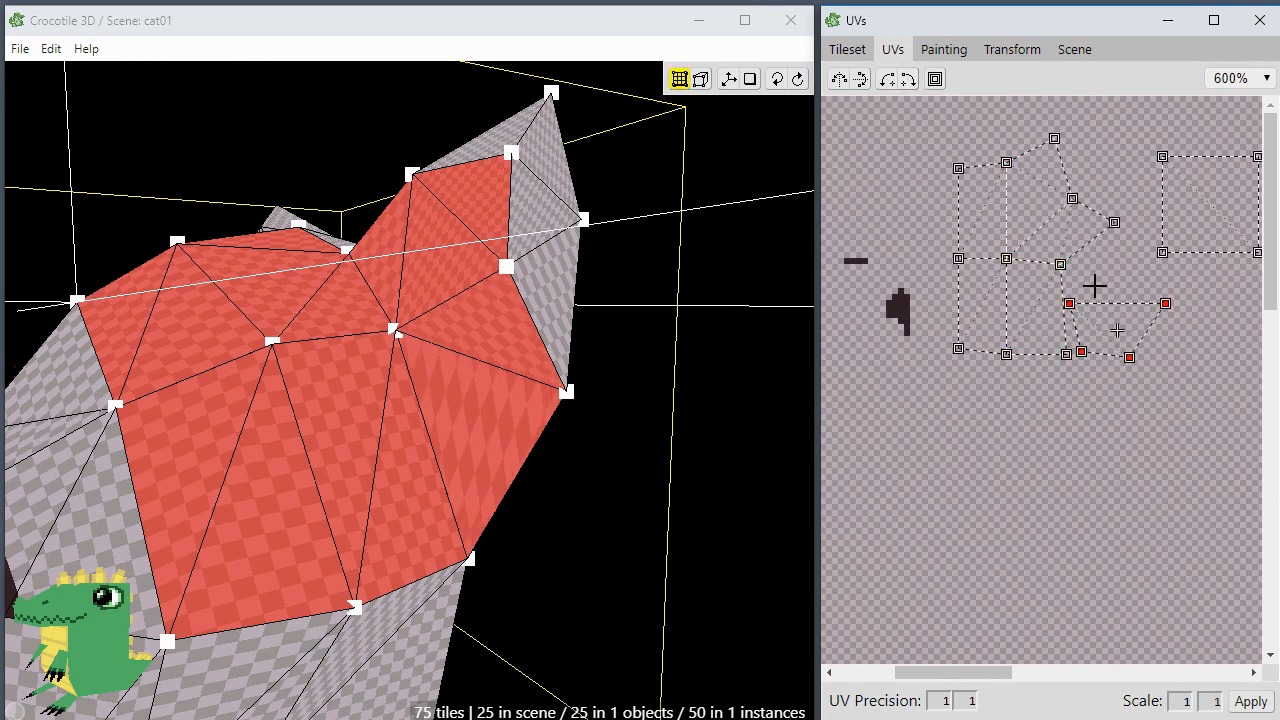
Step: Move the corners of the rotated ear-base UV piece so its inner edge meets the island and its outer corners sit closer in
left_click_drag(1069, 304, 1062, 266)
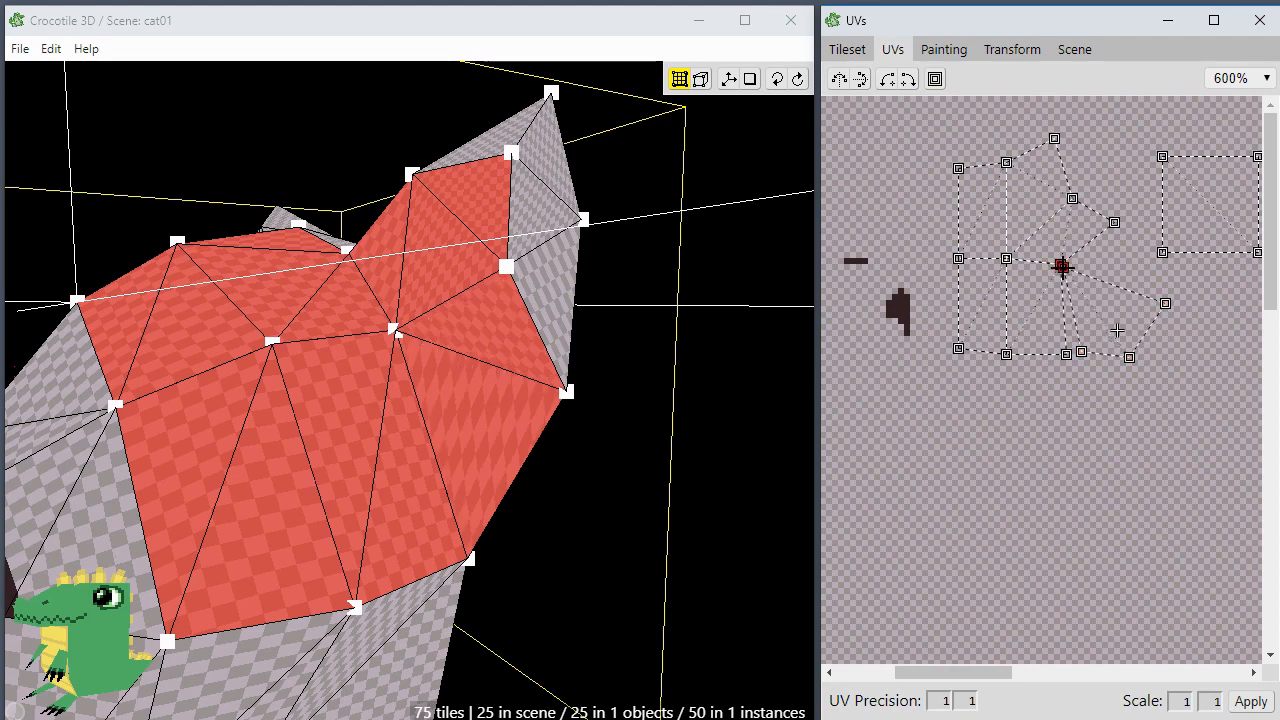
left_click_drag(1077, 352, 1111, 336)
left_click_drag(1157, 301, 1123, 278)
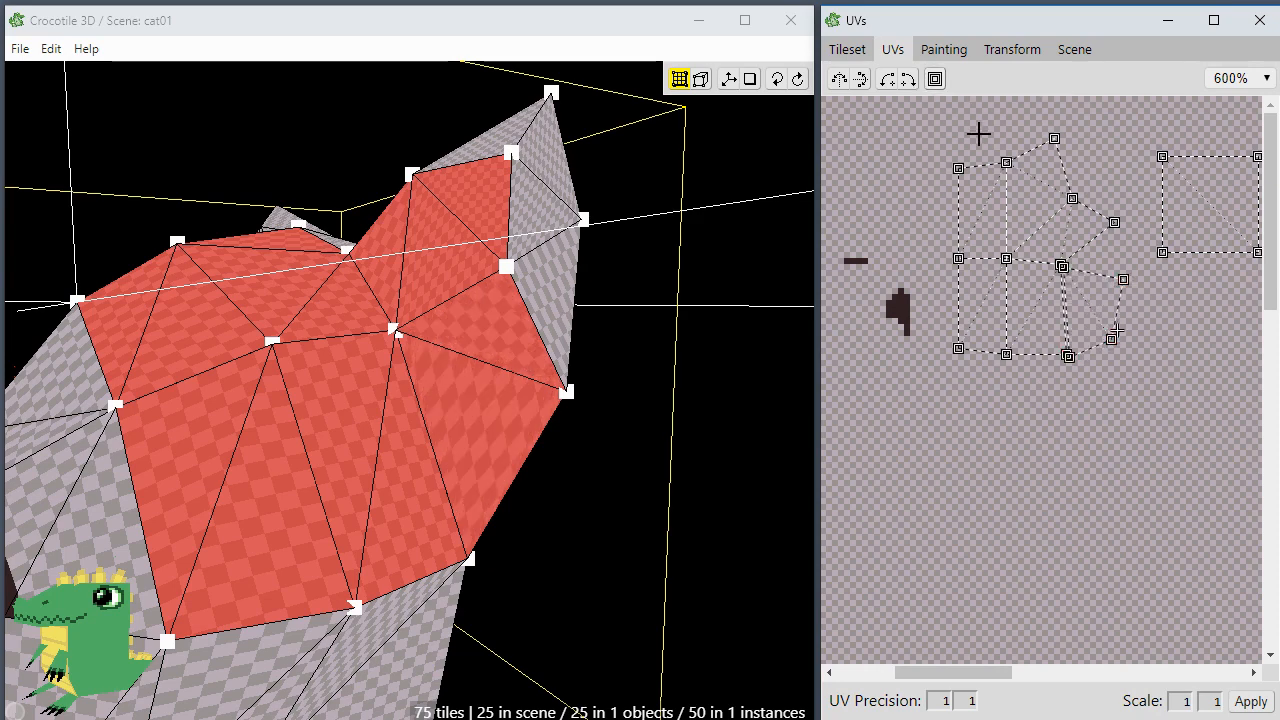
Step: Select a large region of the tileset, starting at the texture's upper edge and covering the eye and nose markings, for painting
left_click(943, 49)
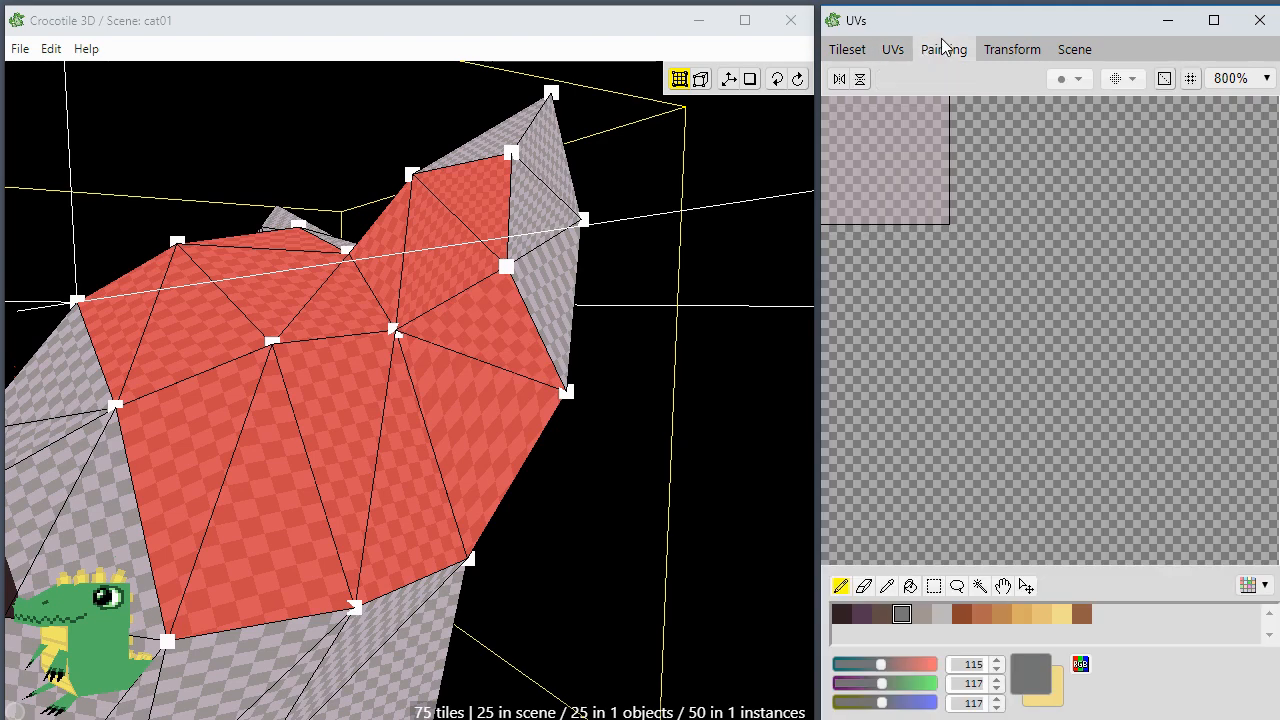
left_click(858, 45)
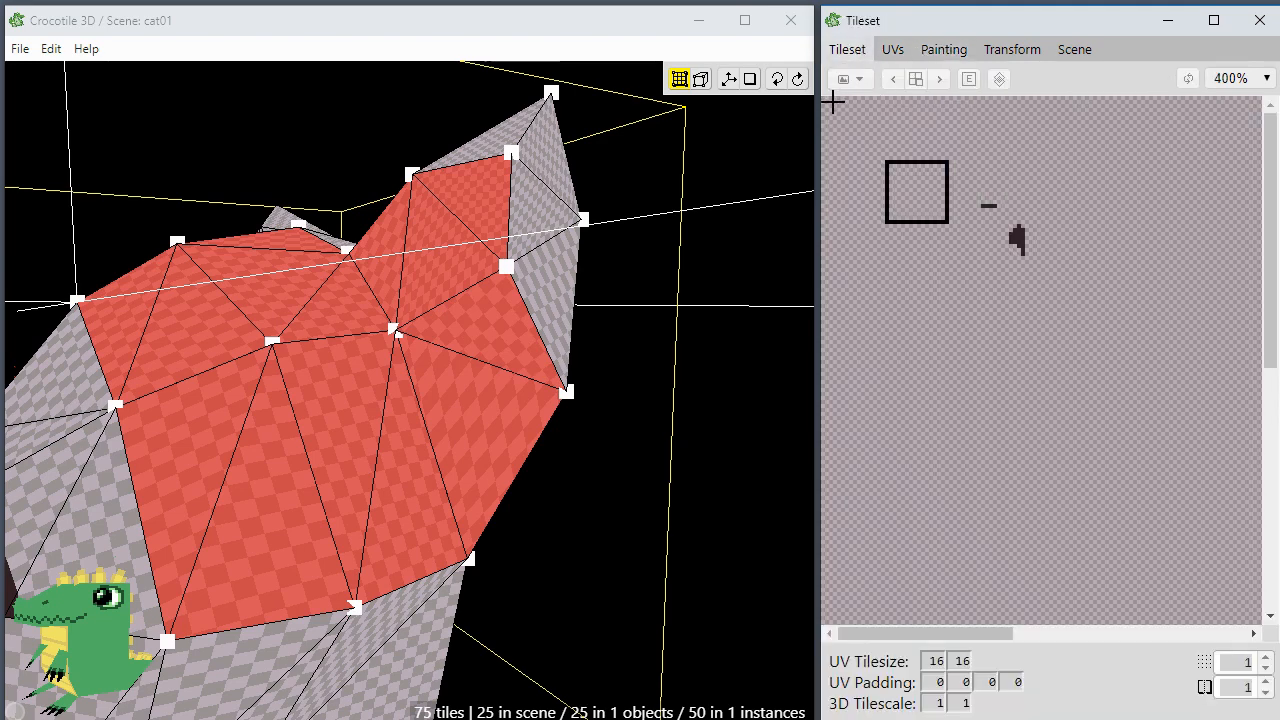
left_click_drag(833, 101, 1170, 438)
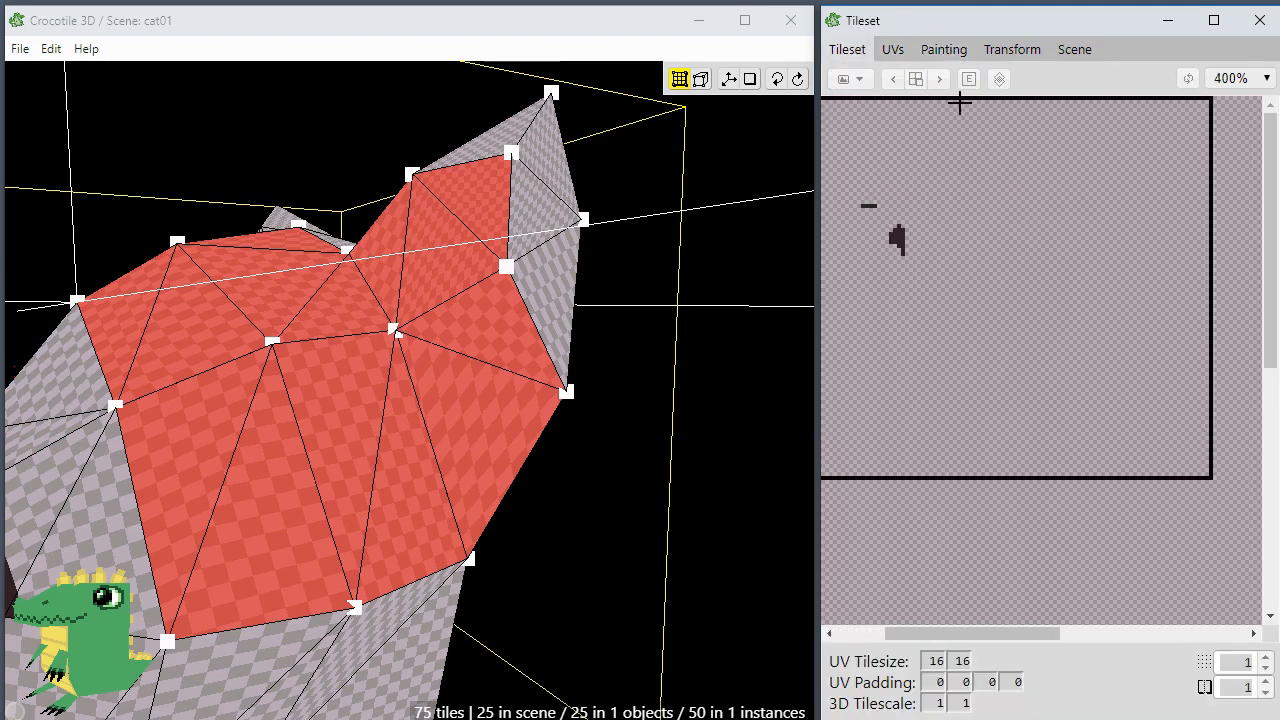
left_click(950, 50)
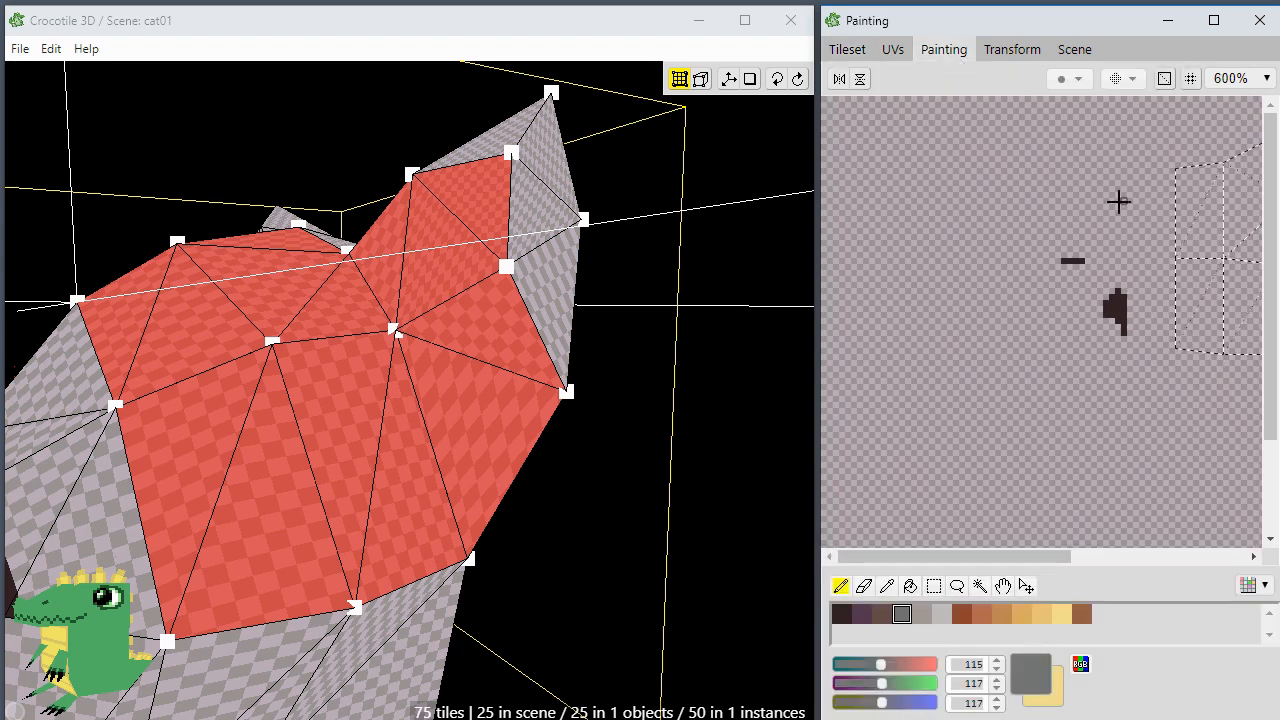
Step: Paint small grey test marks on the ear-base piece and neighbouring faces of the UV island, undoing the last stroke
scroll(1087, 247, "right", 5)
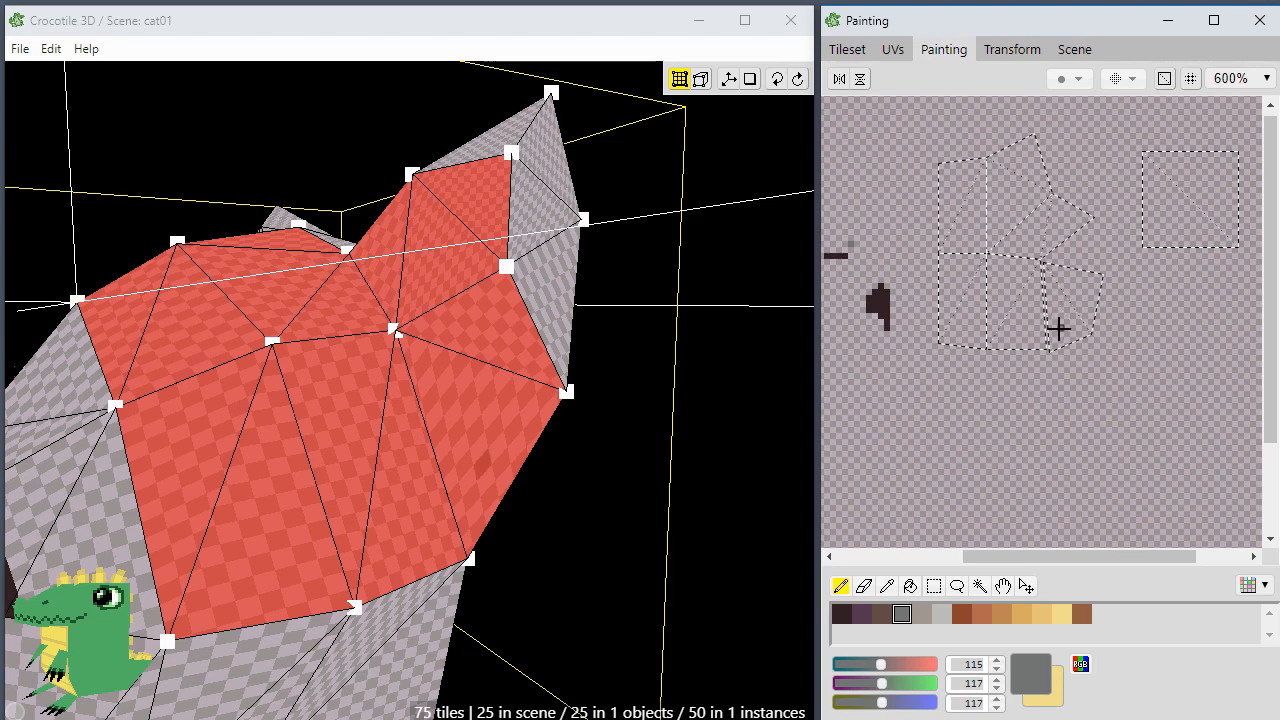
left_click_drag(1058, 328, 1090, 314)
key("ctrl+z")
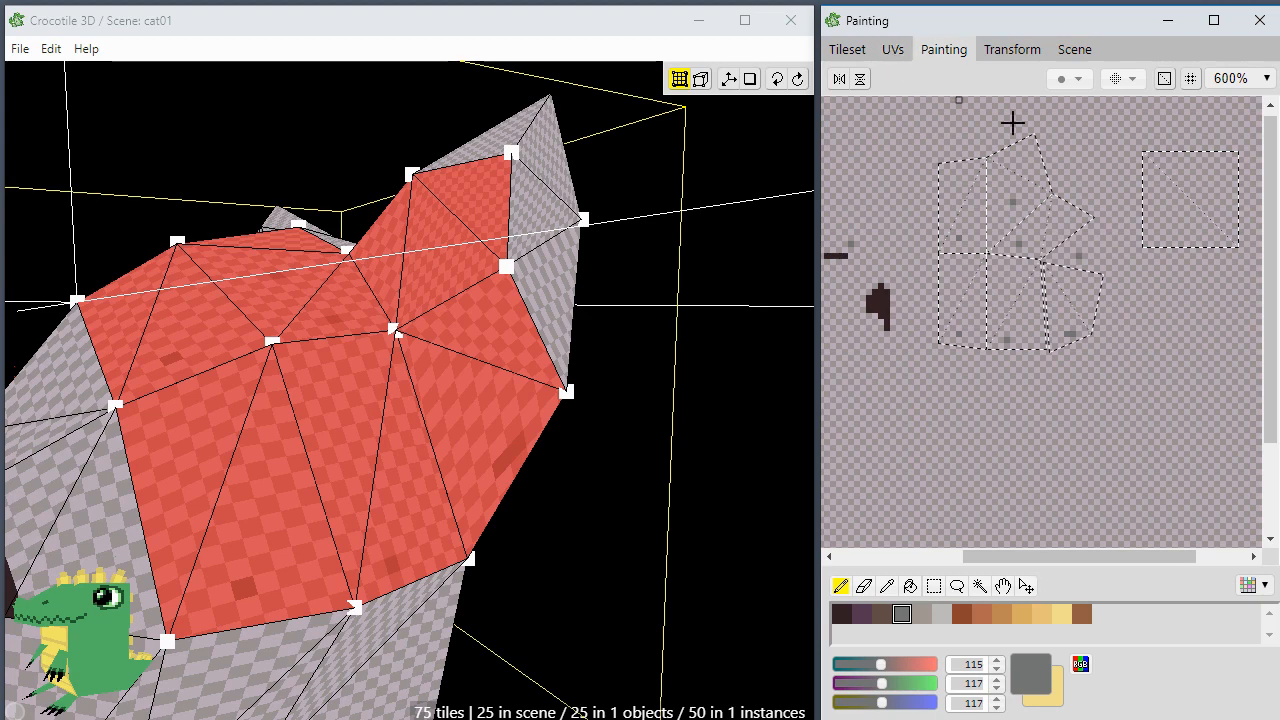
Step: Nudge the whole ear-base UV piece to line up with the neighbouring corners of the UV island
left_click(893, 49)
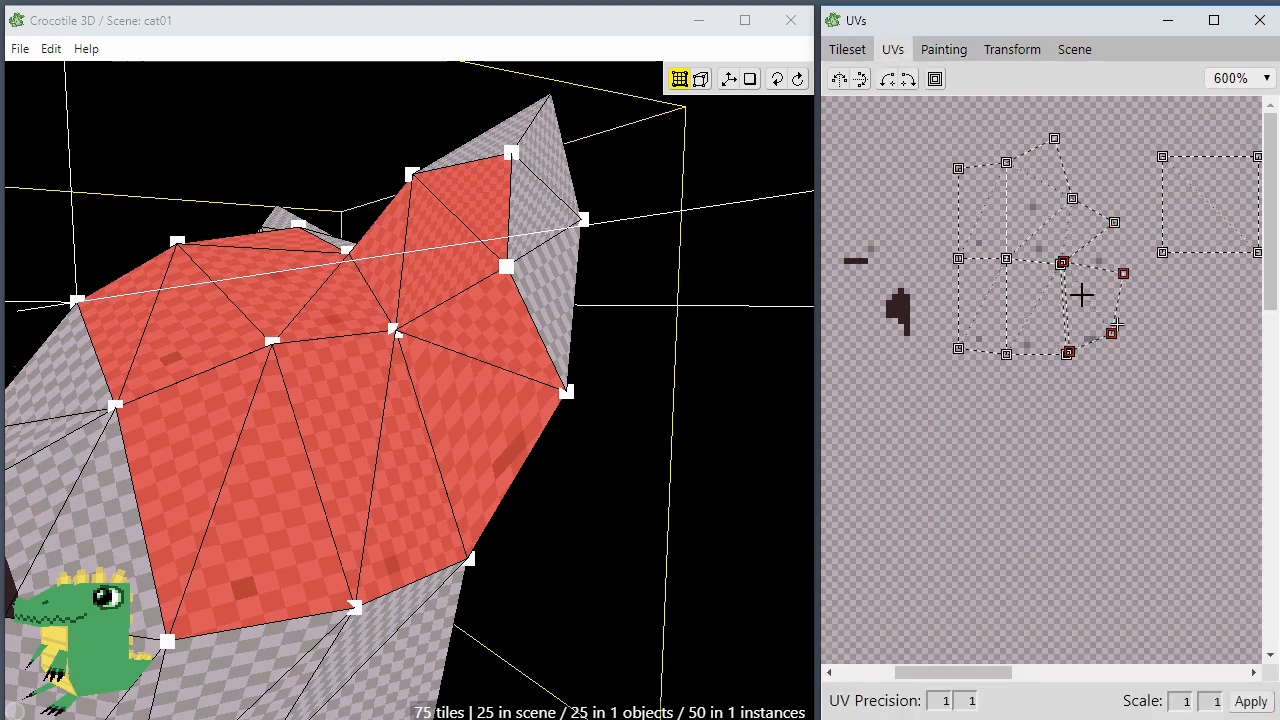
scroll(1084, 296, "up", 3)
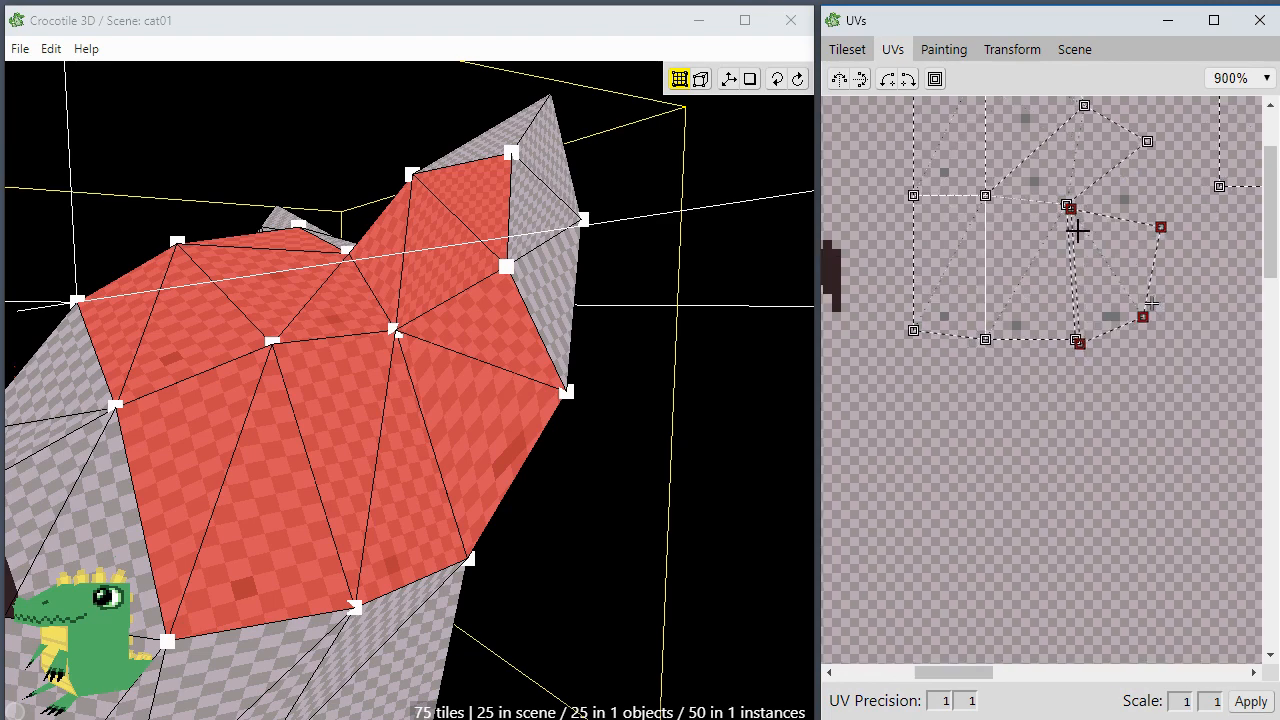
left_click(1057, 222)
left_click_drag(1116, 258, 1104, 300)
right_click(1105, 268)
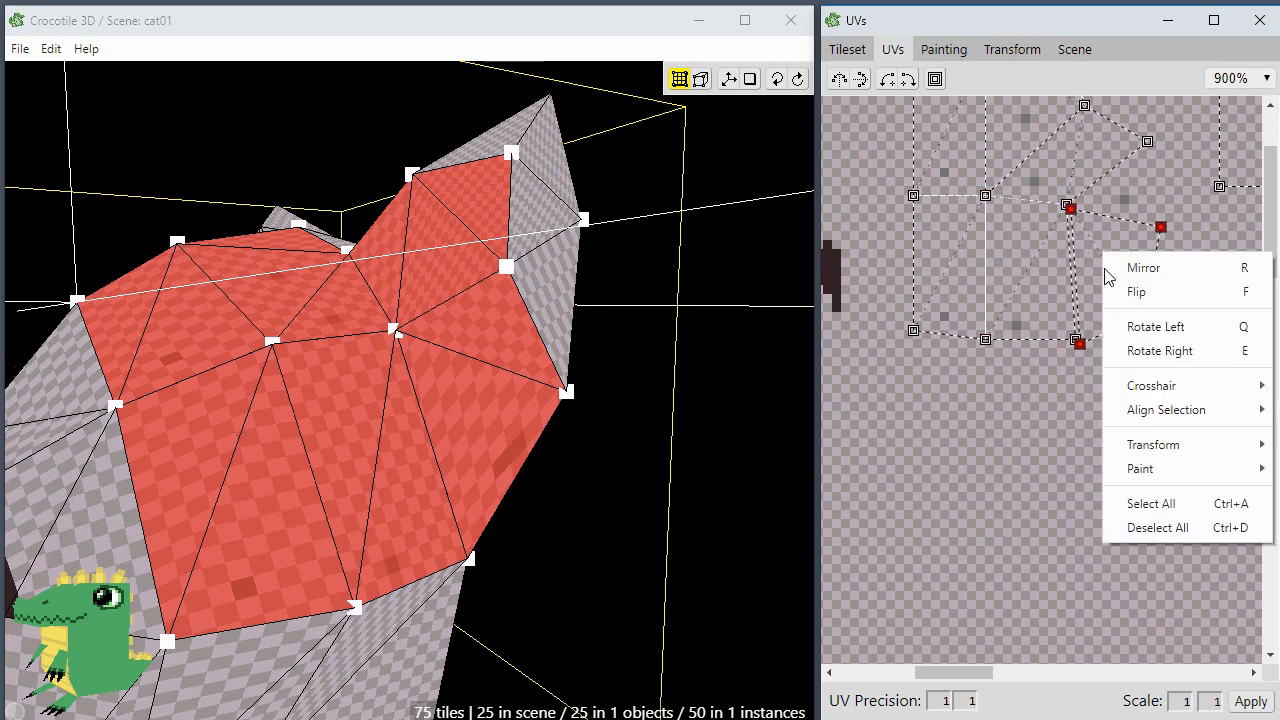
left_click(1076, 220)
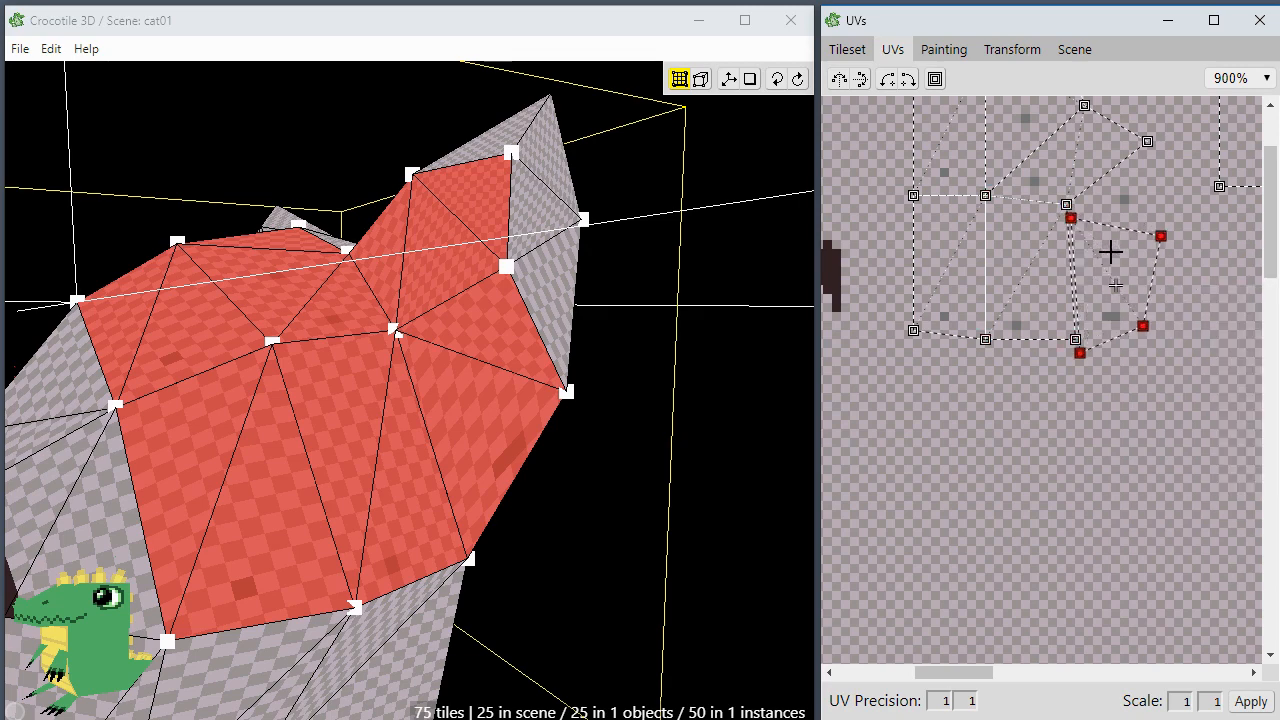
Step: Round the ear-base UV piece to the nearest pixel and shift it so its inner corners coincide with the island's corners
right_click(1108, 251)
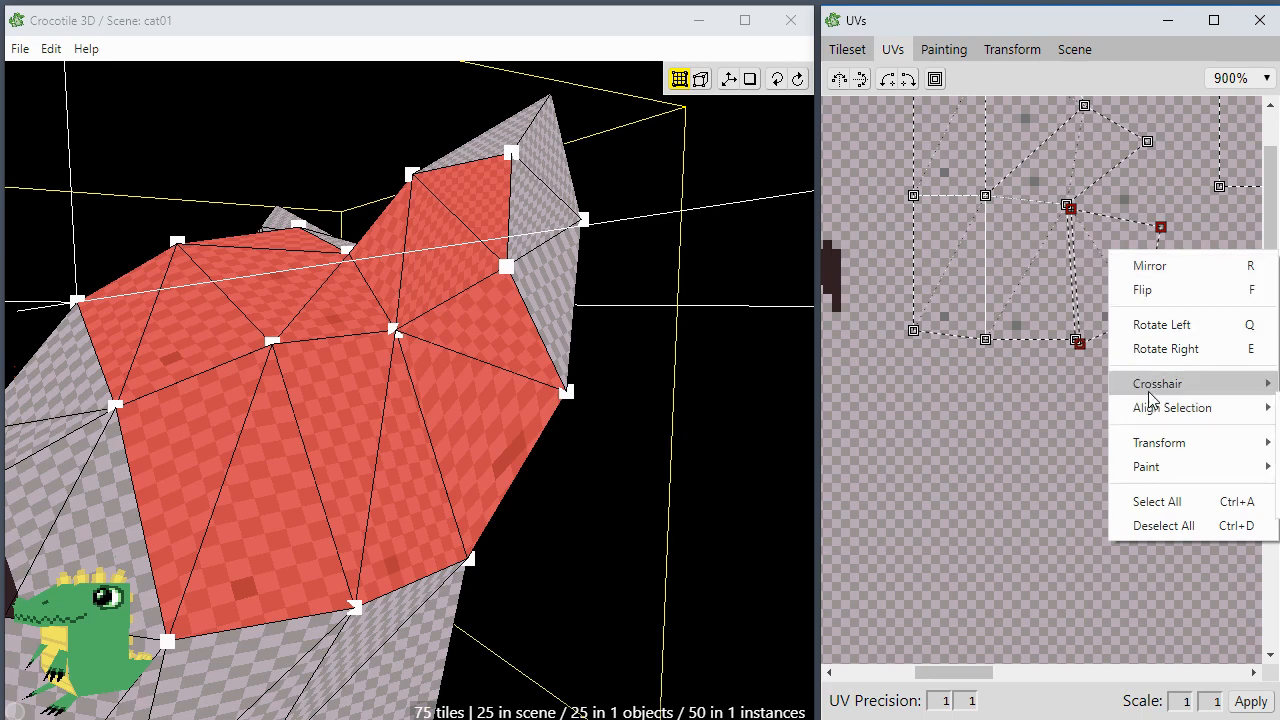
right_click(874, 375)
mouse_move(1012, 534)
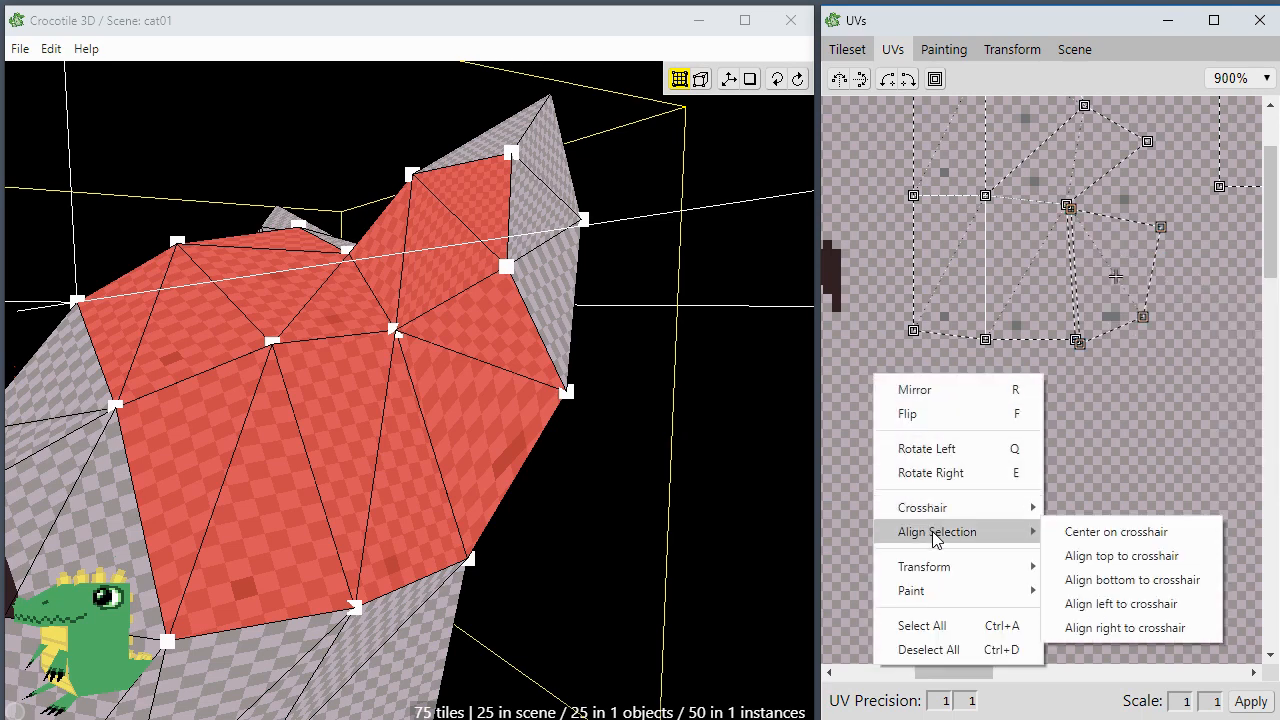
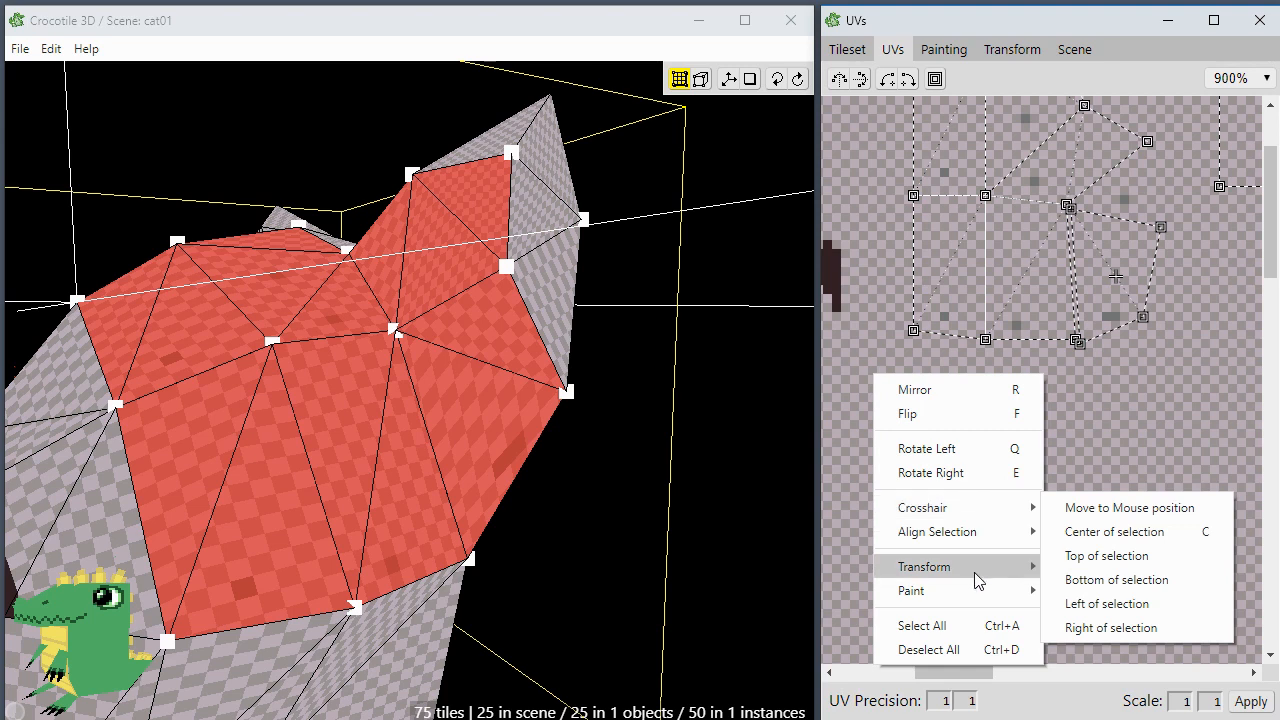
mouse_move(976, 580)
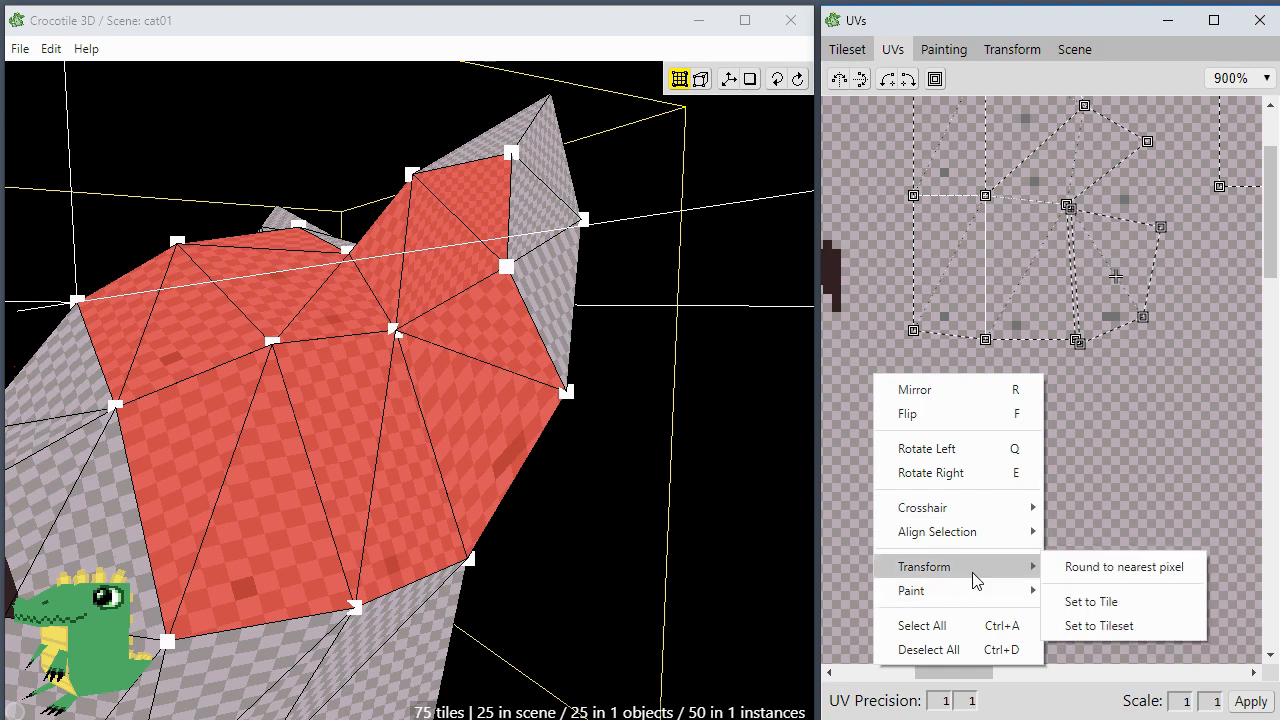
left_click(1093, 568)
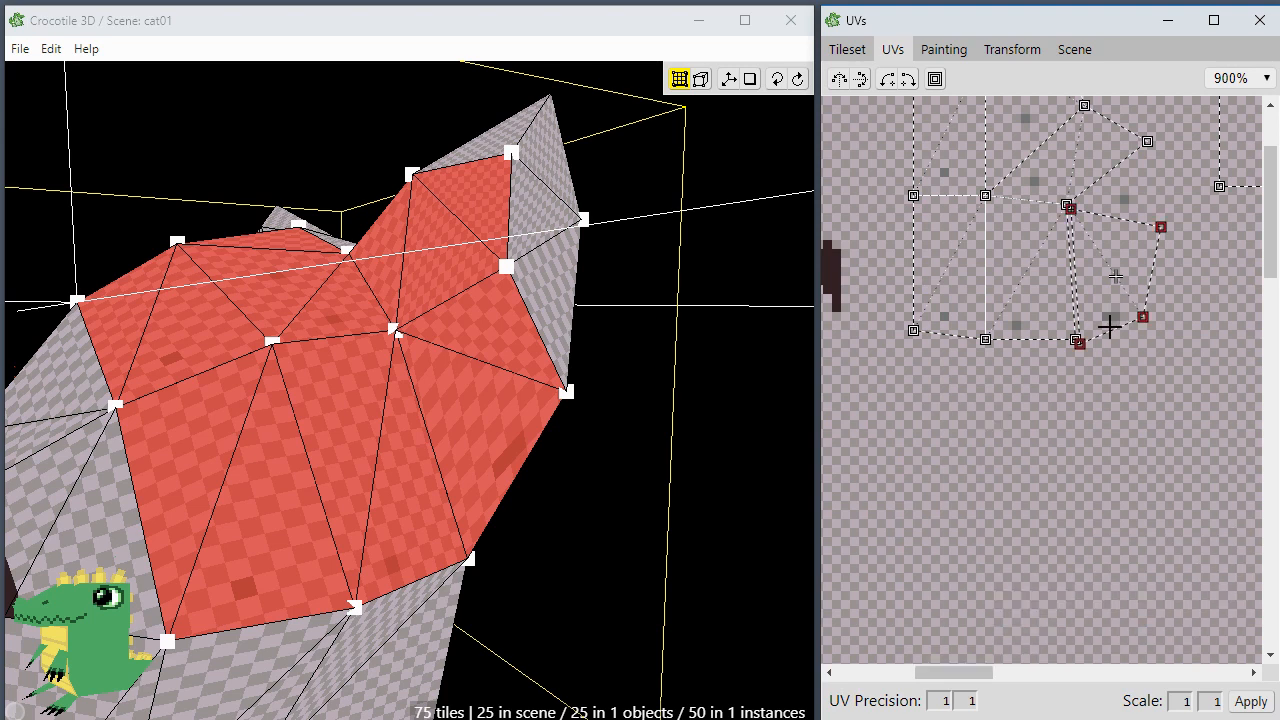
right_click(950, 380)
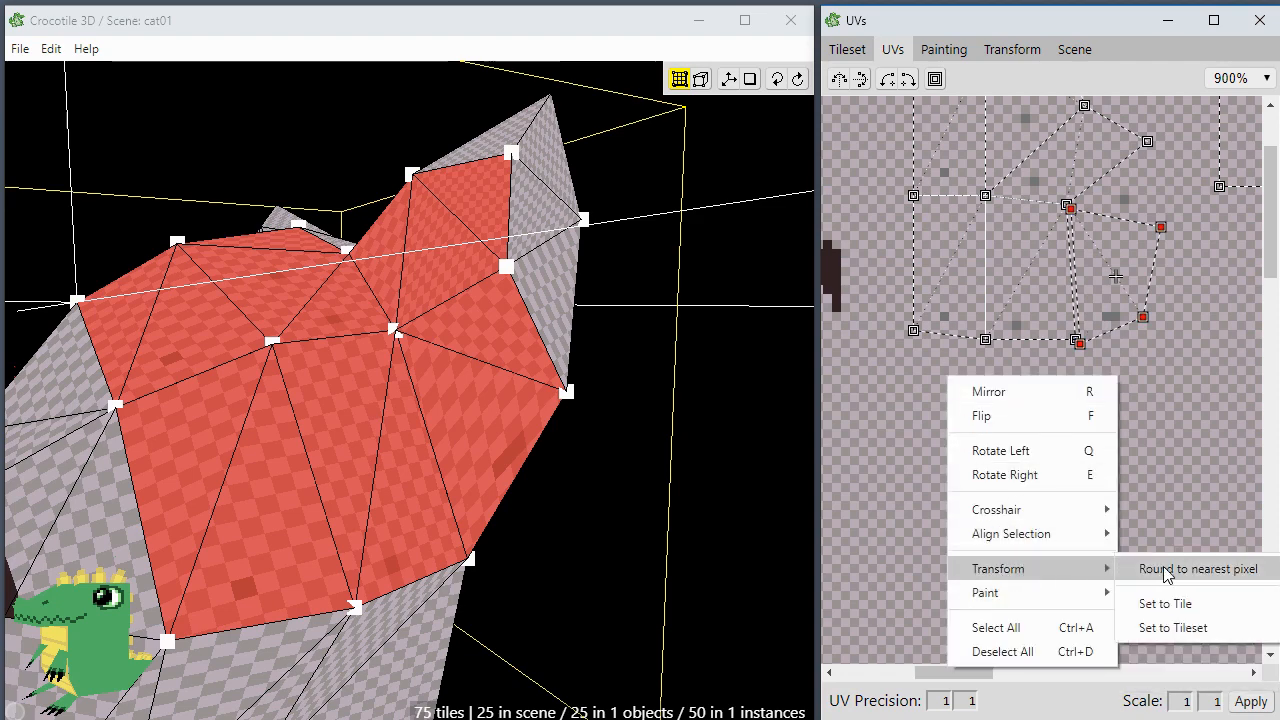
left_click(1160, 568)
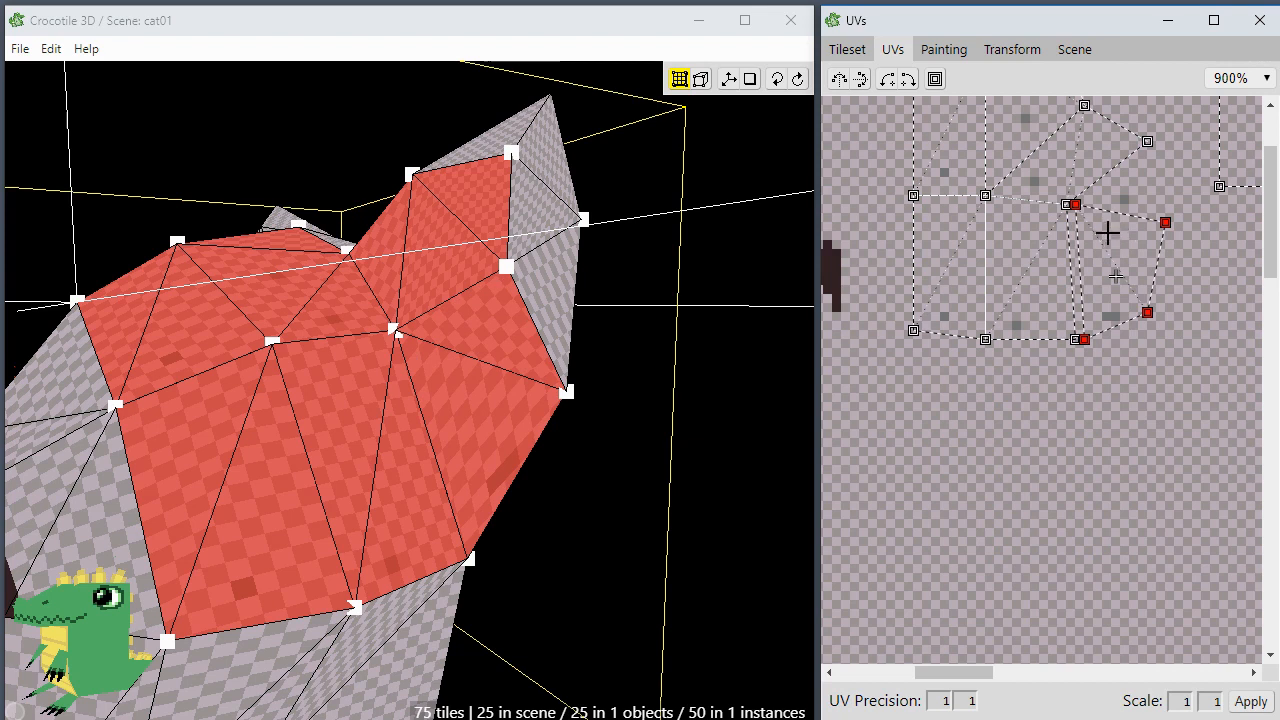
left_click_drag(1098, 229, 1085, 231)
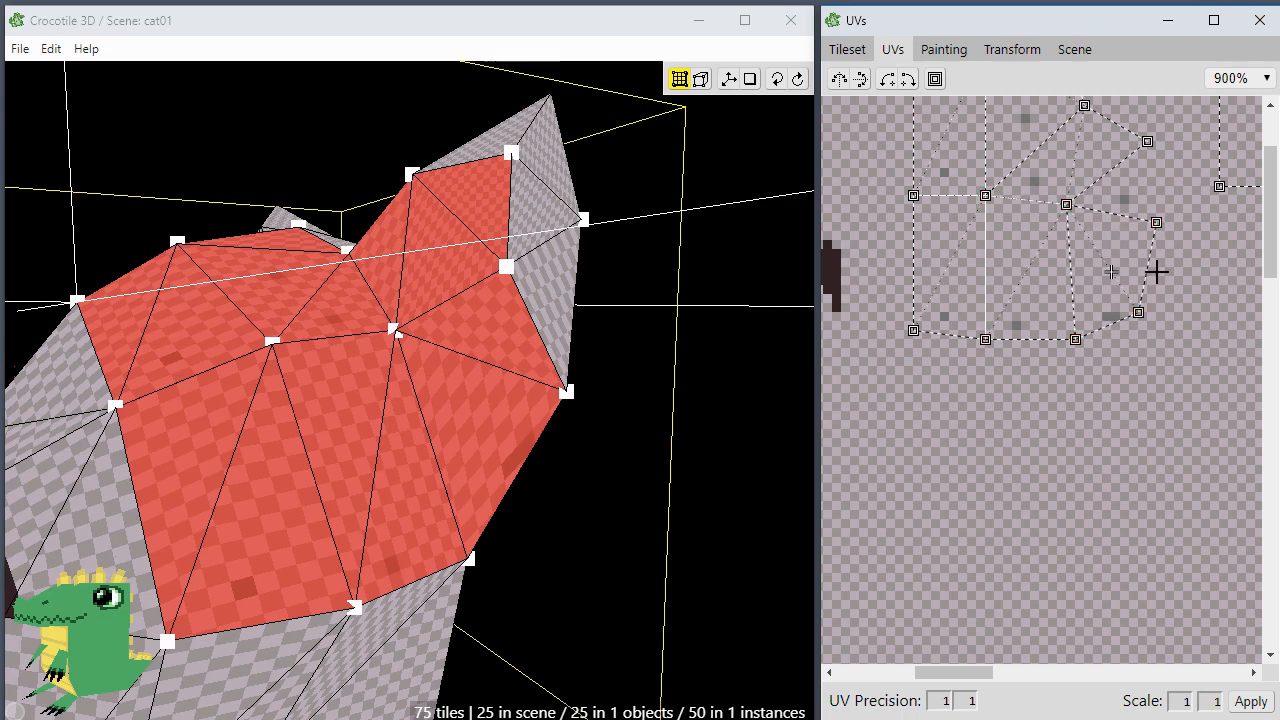
Step: Move the lower ear face's square UV piece to the island and fit its corners into the gap above the ear-base piece
middle_click_drag(1182, 263, 1094, 343)
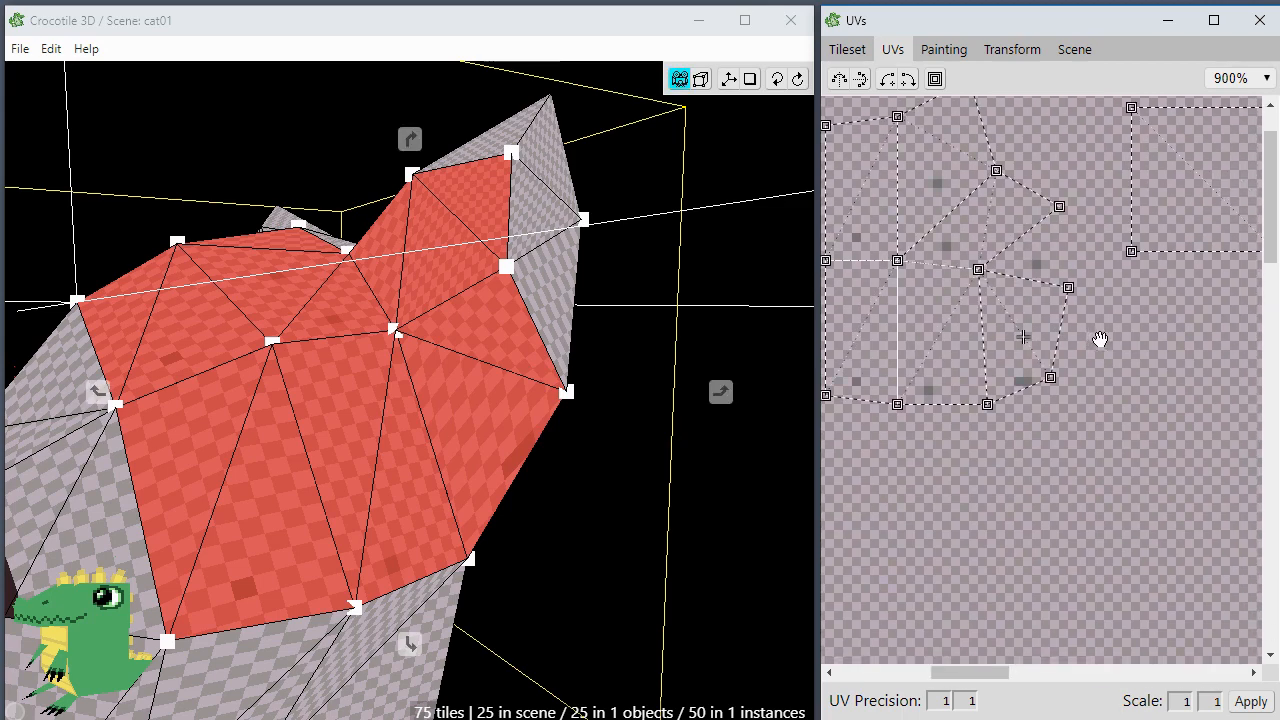
left_click(1157, 221)
left_click_drag(1157, 221, 1086, 228)
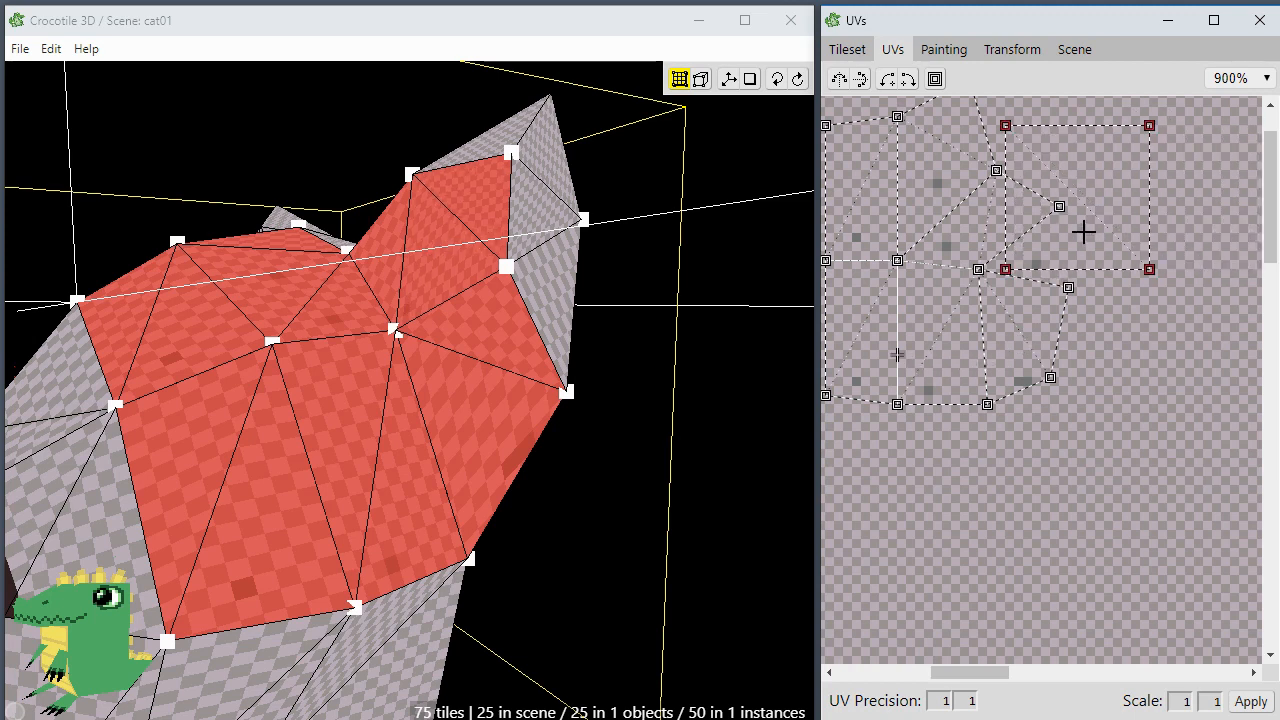
left_click_drag(998, 268, 980, 266)
left_click(1098, 260)
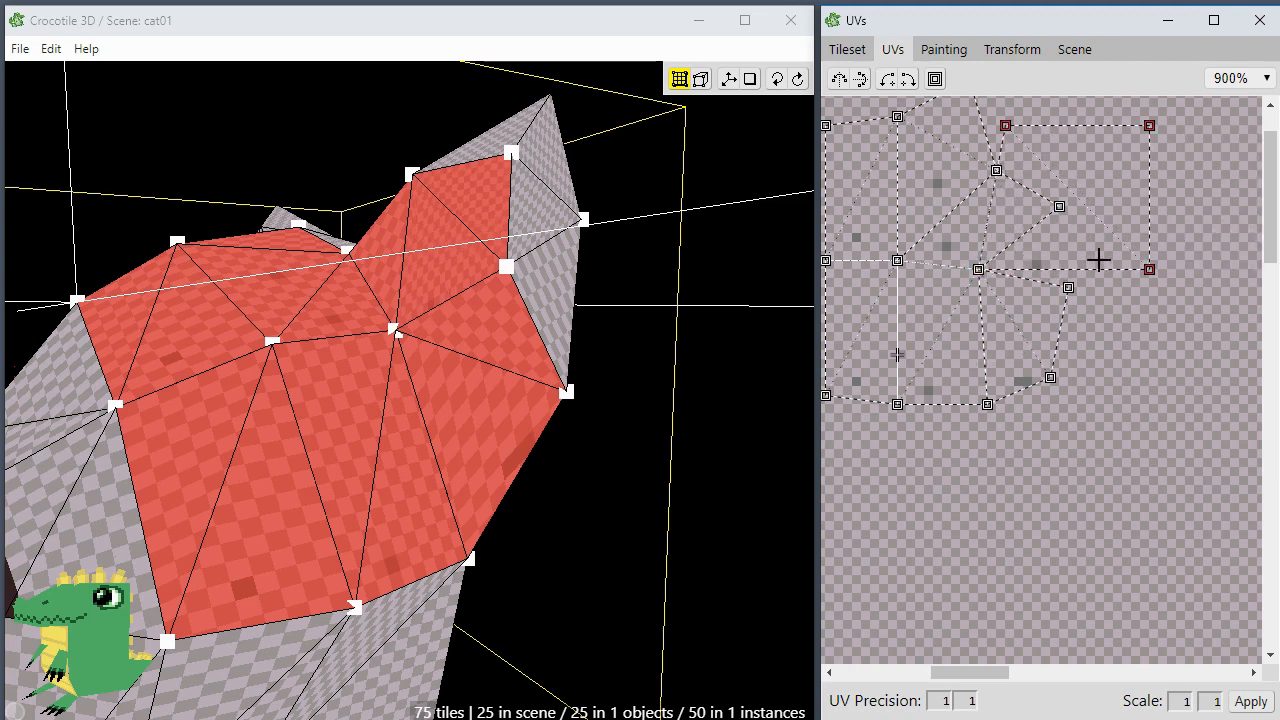
left_click_drag(1149, 268, 1066, 286)
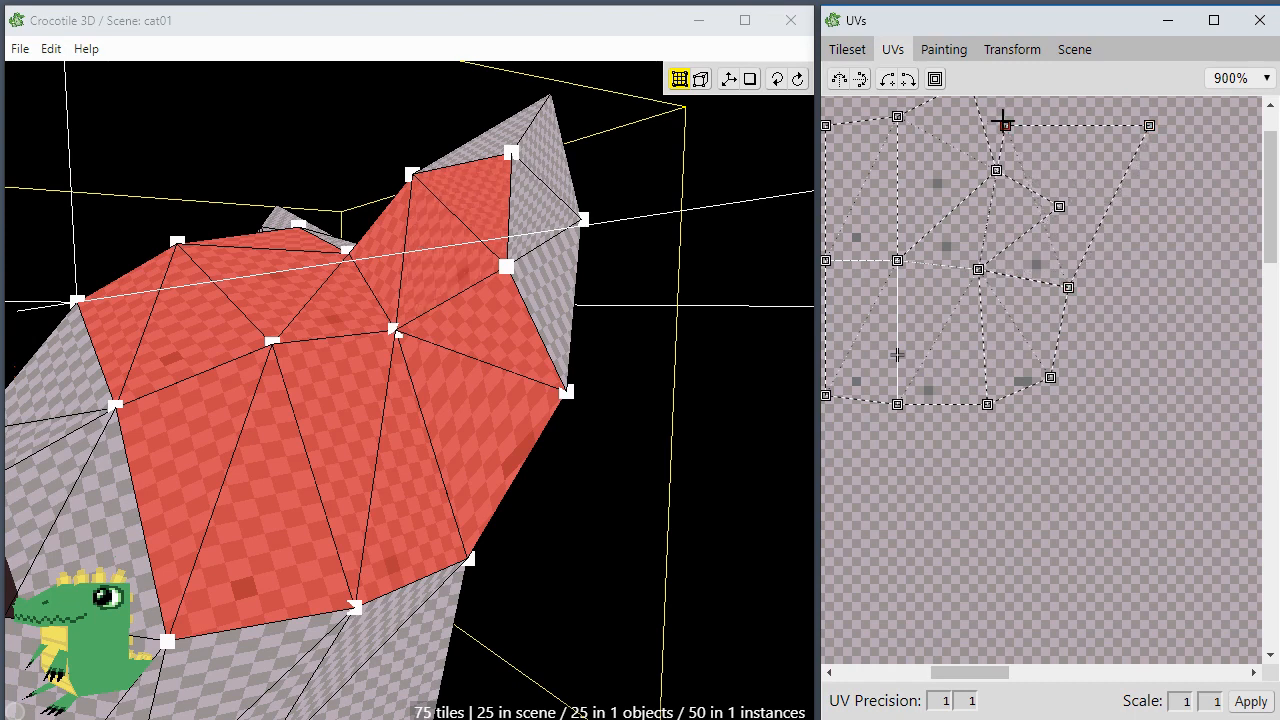
left_click_drag(1003, 122, 1140, 232)
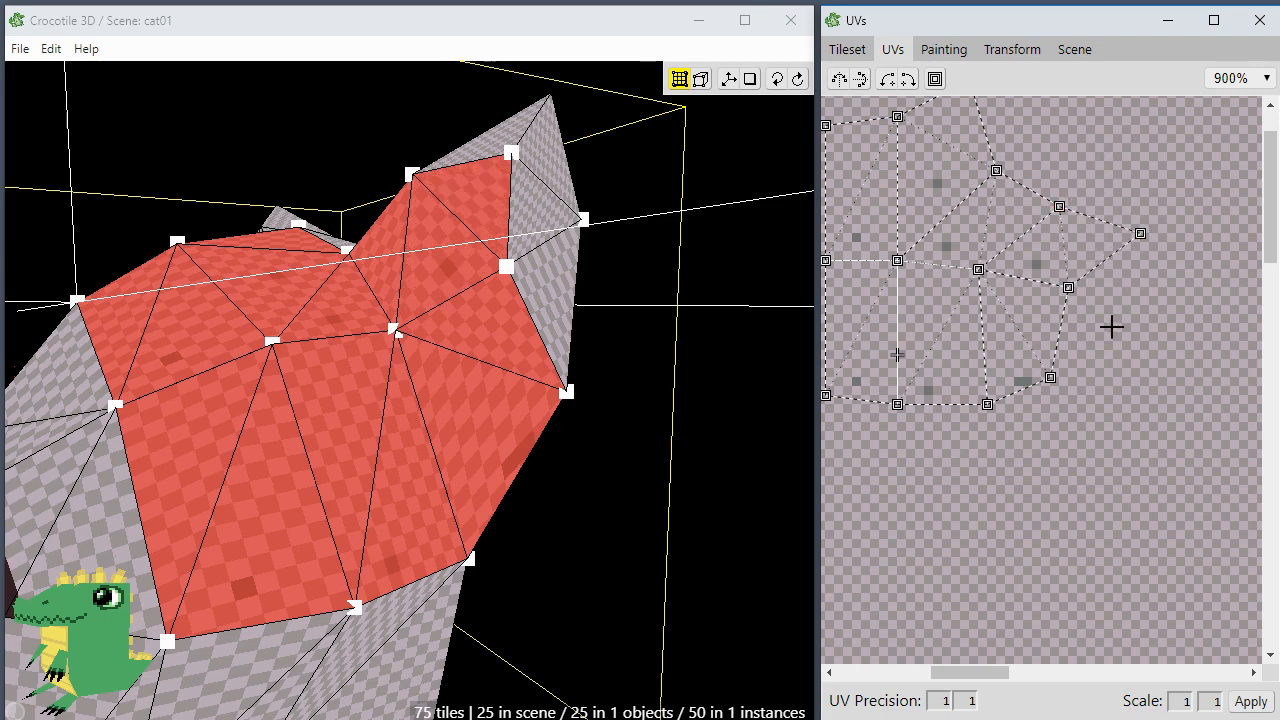
Step: Examine the checker scale and continuity across the selected head, ear-base and ear faces from several angles
left_click_drag(996, 487, 1070, 532)
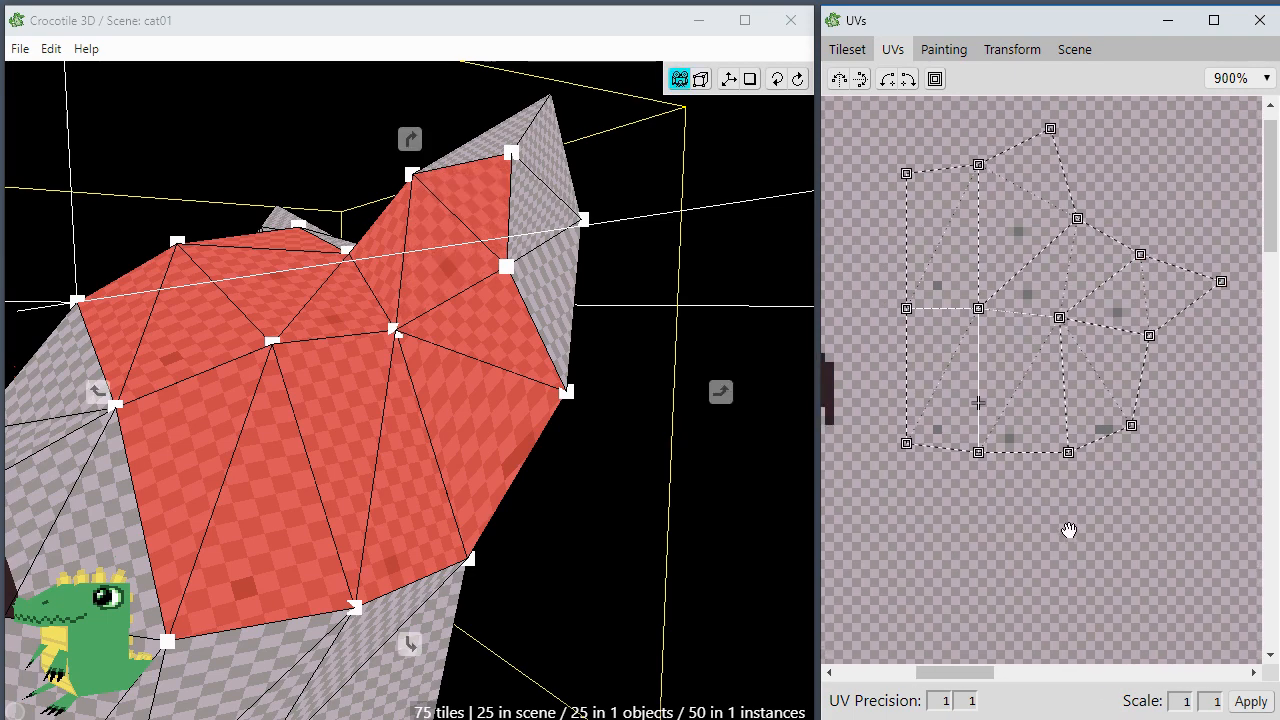
scroll(1040, 410, "down", 1)
right_click_drag(648, 513, 615, 555)
scroll(622, 478, "down", 1)
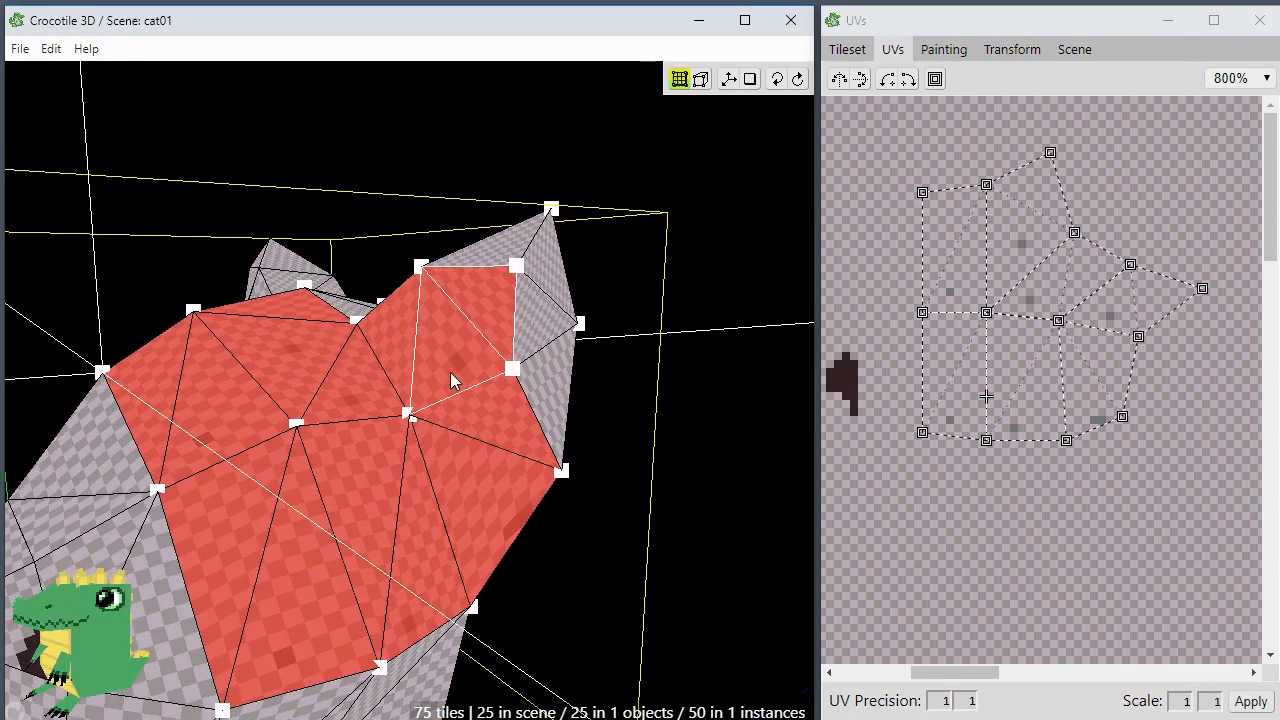
right_click_drag(451, 376, 505, 462)
right_click_drag(429, 471, 438, 342)
right_click_drag(442, 400, 457, 430)
middle_click_drag(457, 430, 467, 486)
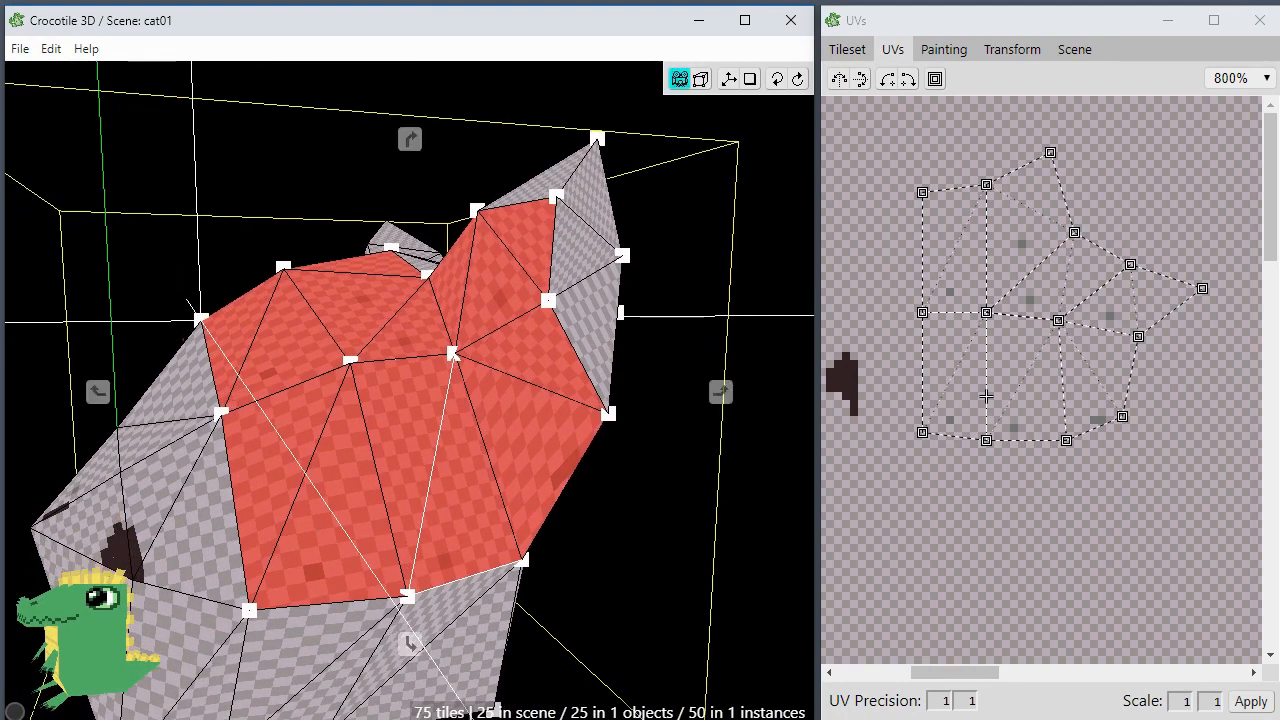
right_click_drag(468, 445, 418, 452)
scroll(417, 456, "down", 3)
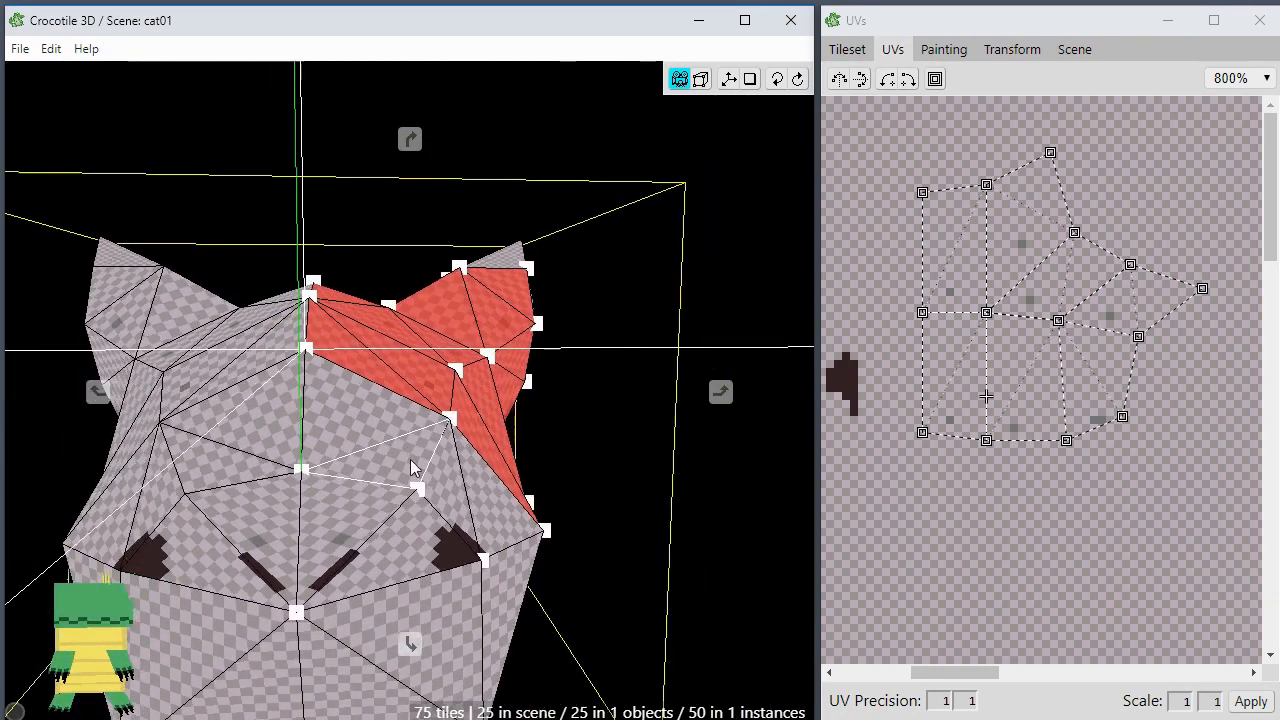
middle_click_drag(412, 490, 446, 414)
right_click_drag(466, 577, 400, 604)
scroll(460, 560, "up", 3)
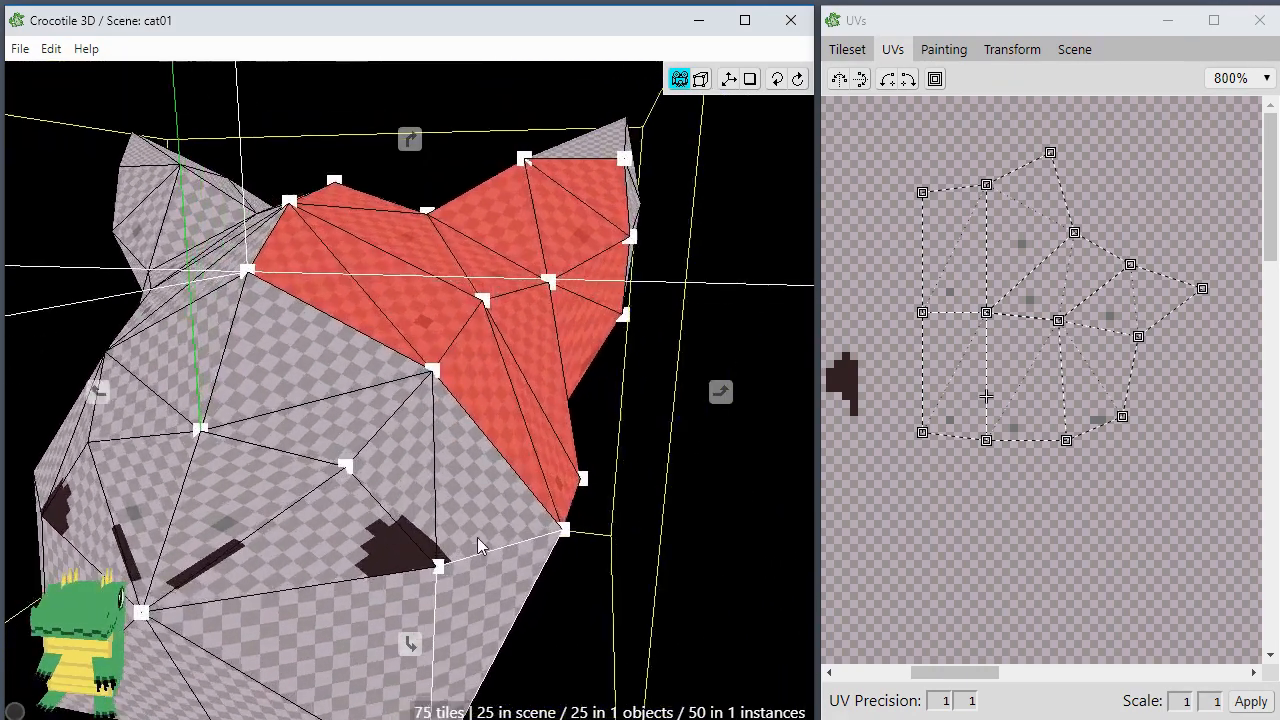
middle_click_drag(480, 543, 497, 648)
right_click_drag(573, 562, 534, 548)
right_click_drag(532, 496, 435, 494)
scroll(465, 485, "up", 1)
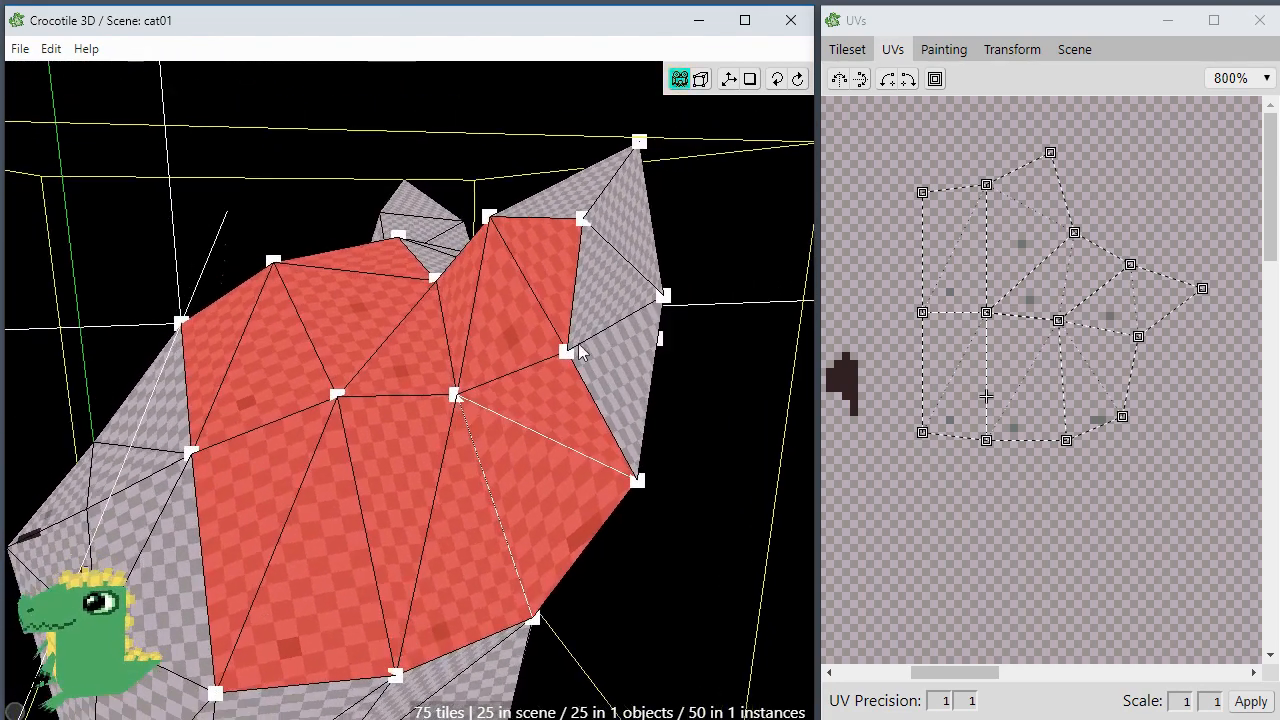
Step: Reselect only the lower ear, ear-base and adjoining head faces, and add the upper ear face beside them
left_click(613, 313, "shift")
left_click(613, 315)
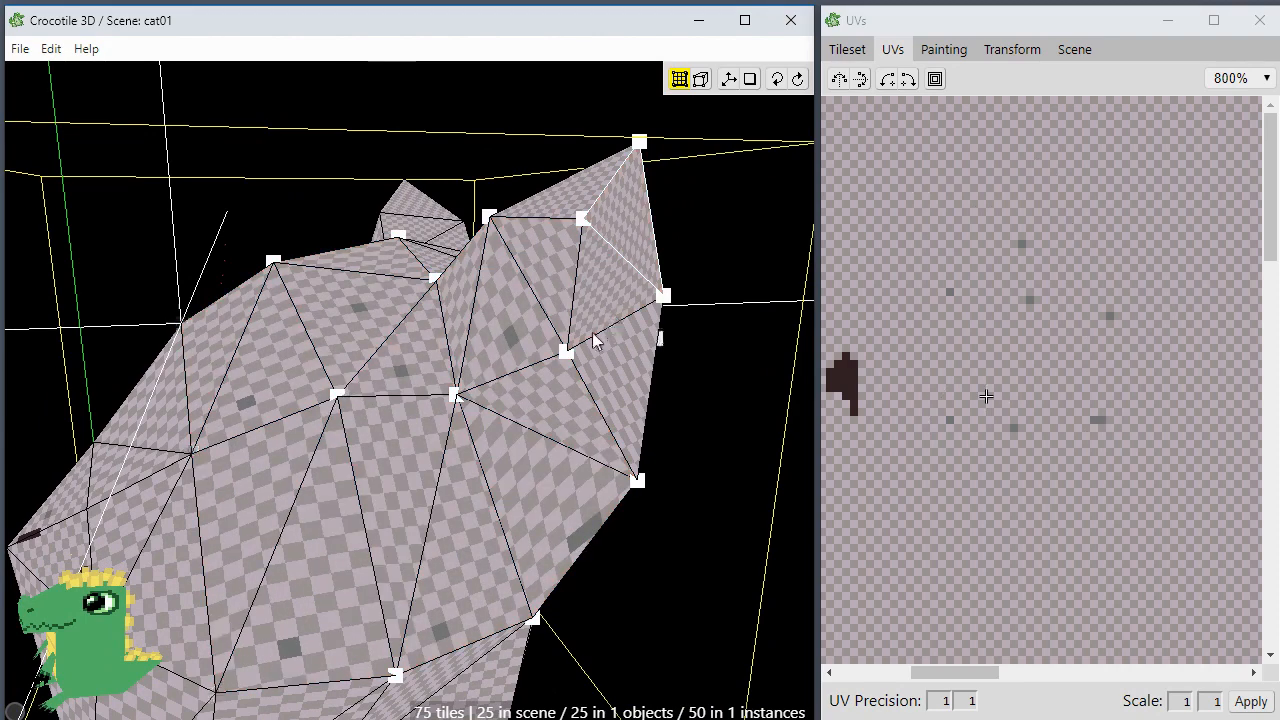
left_click(562, 315)
left_click(604, 315, "shift")
left_click(593, 316)
left_click(849, 309)
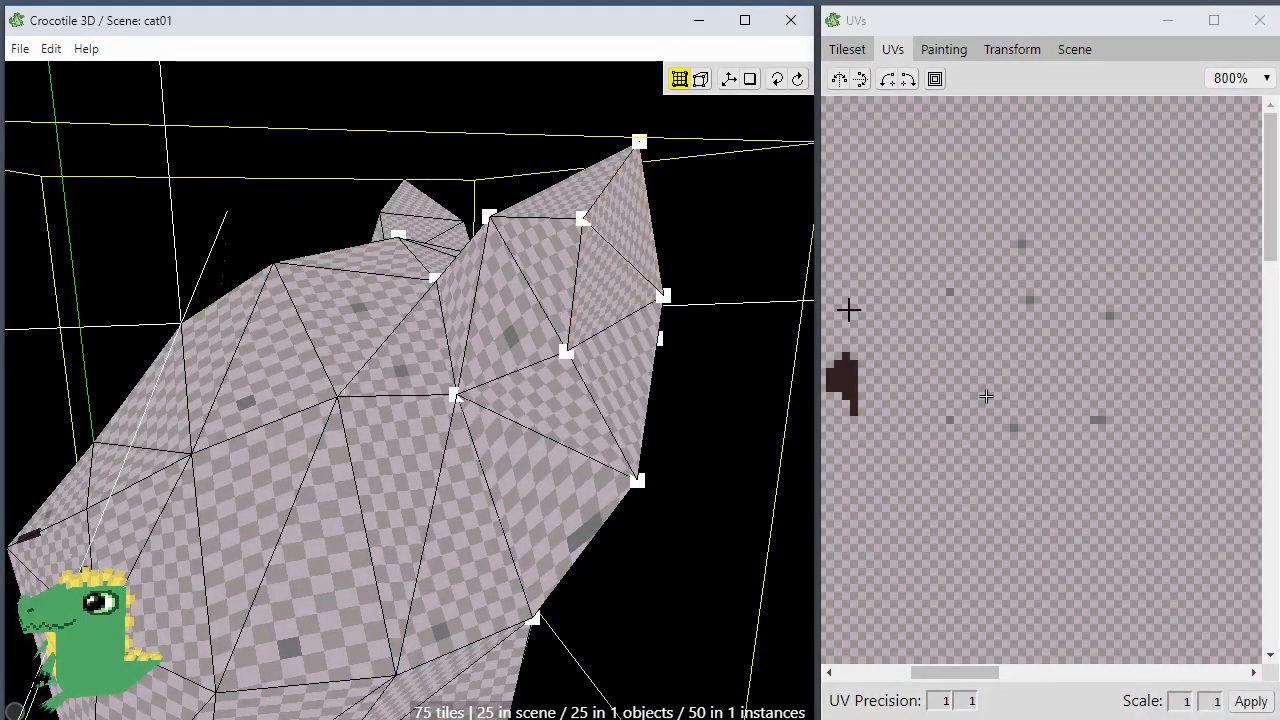
left_click(522, 305)
left_click(561, 389, "shift")
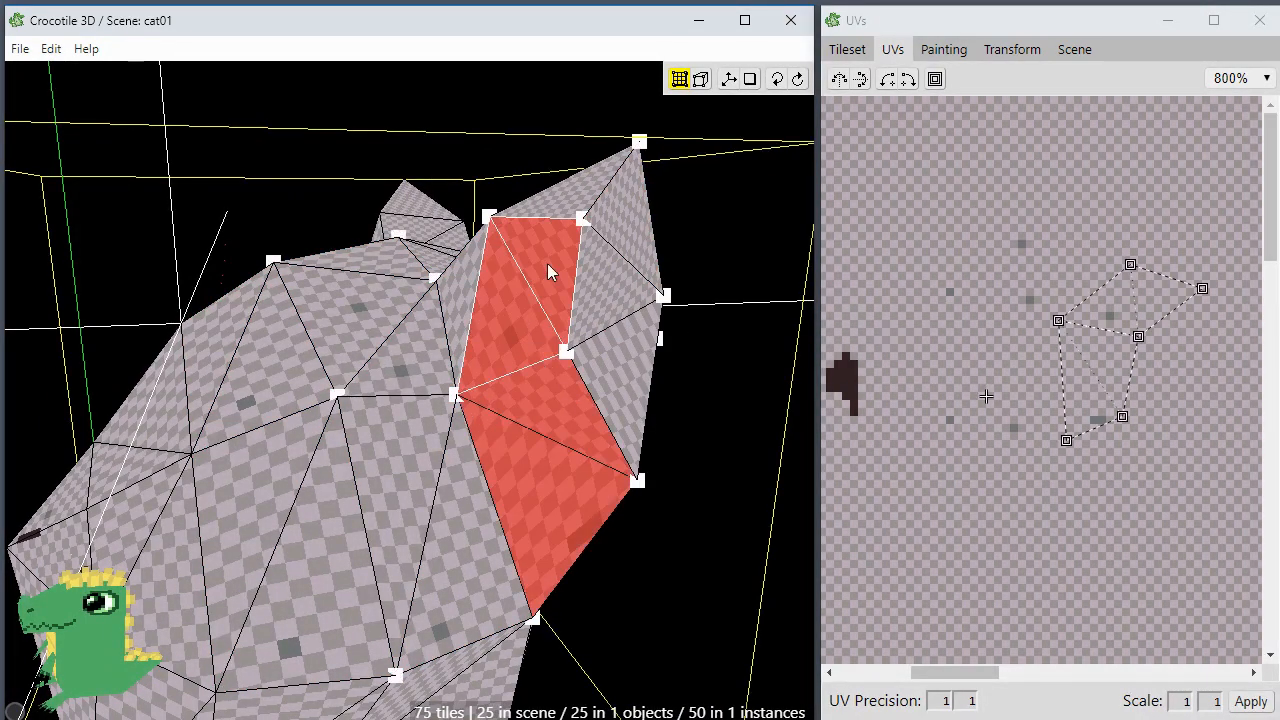
left_click(420, 330, "shift")
left_click(434, 434, "shift")
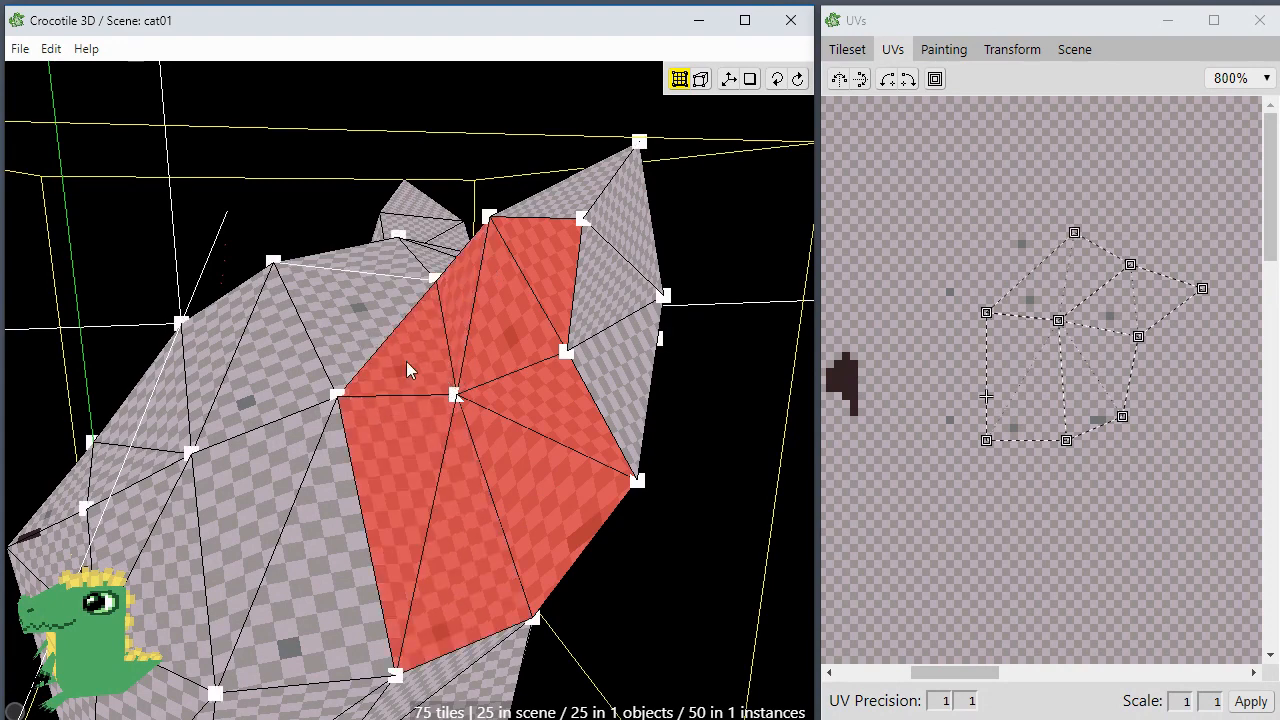
left_click(603, 293, "shift")
mouse_move(657, 409)
left_mouse_down()
mouse_move(575, 409)
mouse_move(680, 409)
left_mouse_up()
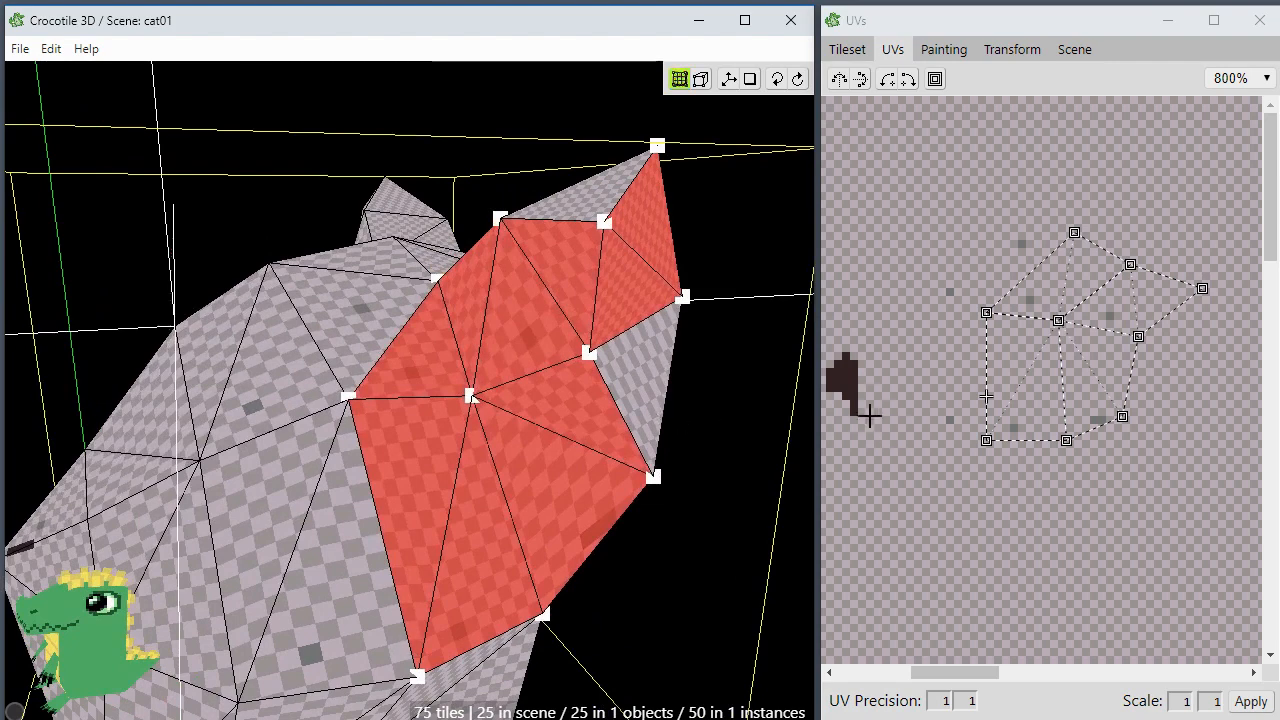
Step: Move the upper ear face's square UV piece across the tileset to the outer side of the UV island
scroll(875, 395, "down", 1)
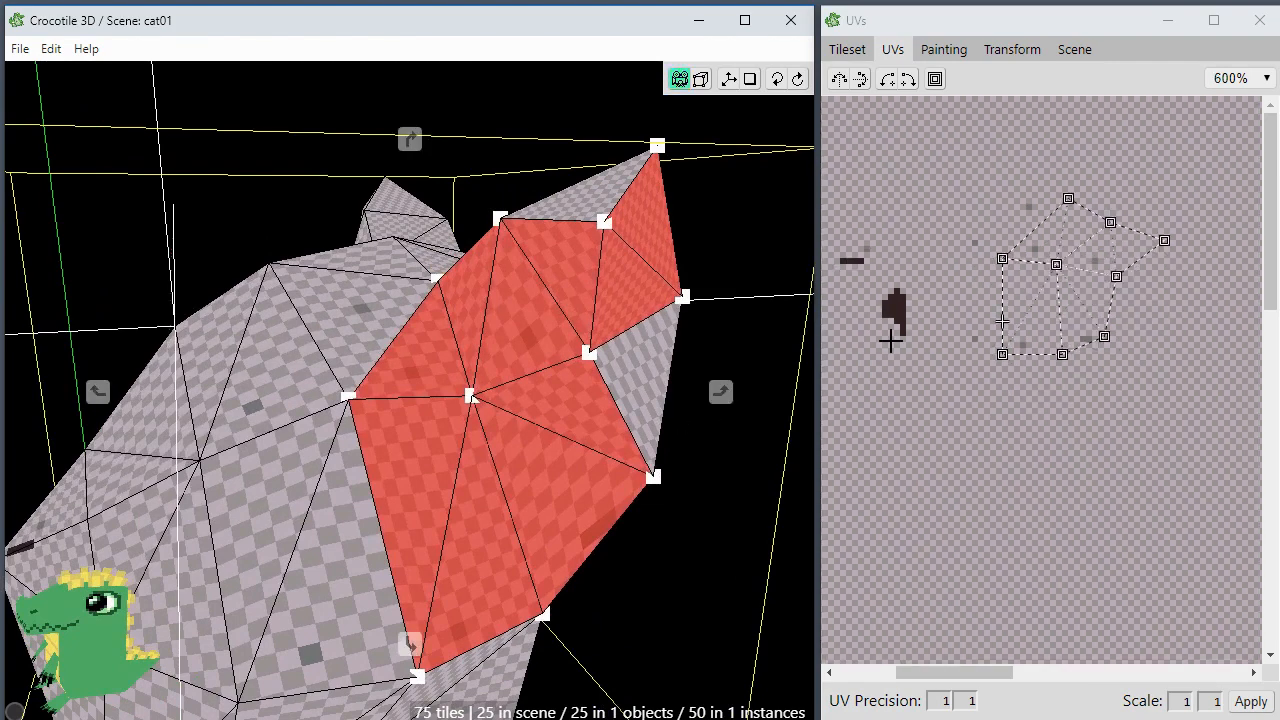
middle_click_drag(886, 331, 1011, 389)
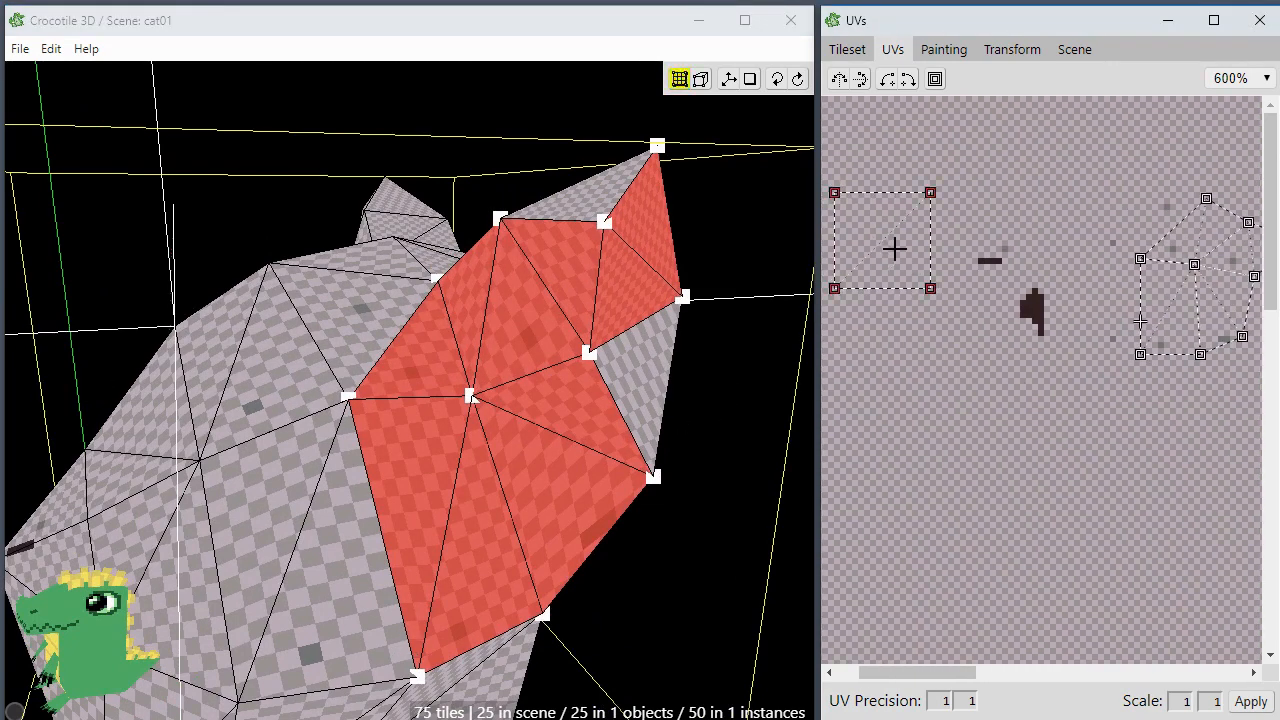
left_click_drag(894, 249, 1122, 195)
middle_click_drag(1103, 263, 946, 337)
left_click_drag(980, 175, 1222, 214)
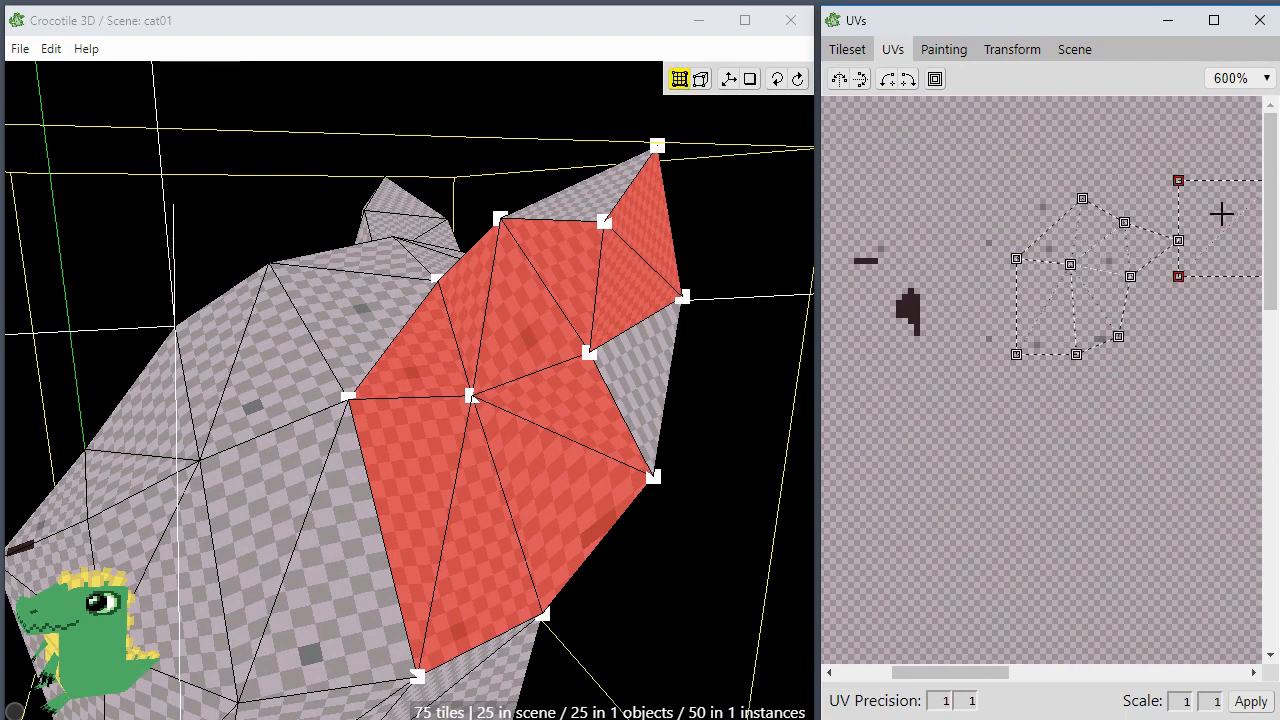
Step: Check which UV piece is the lower ear face, then rotate the upper ear piece and align its corner with the adjoining ear corner
left_click(568, 305, "ctrl")
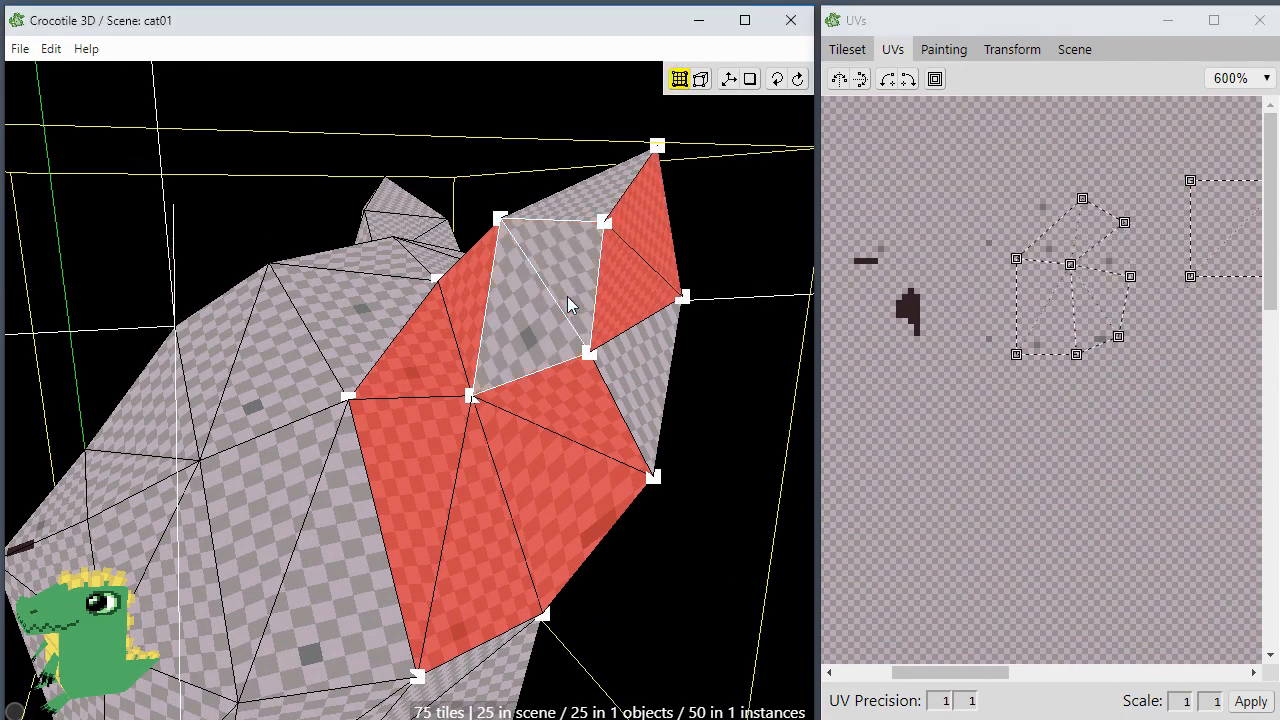
left_click(568, 305, "shift")
left_click_drag(1226, 241, 1137, 243)
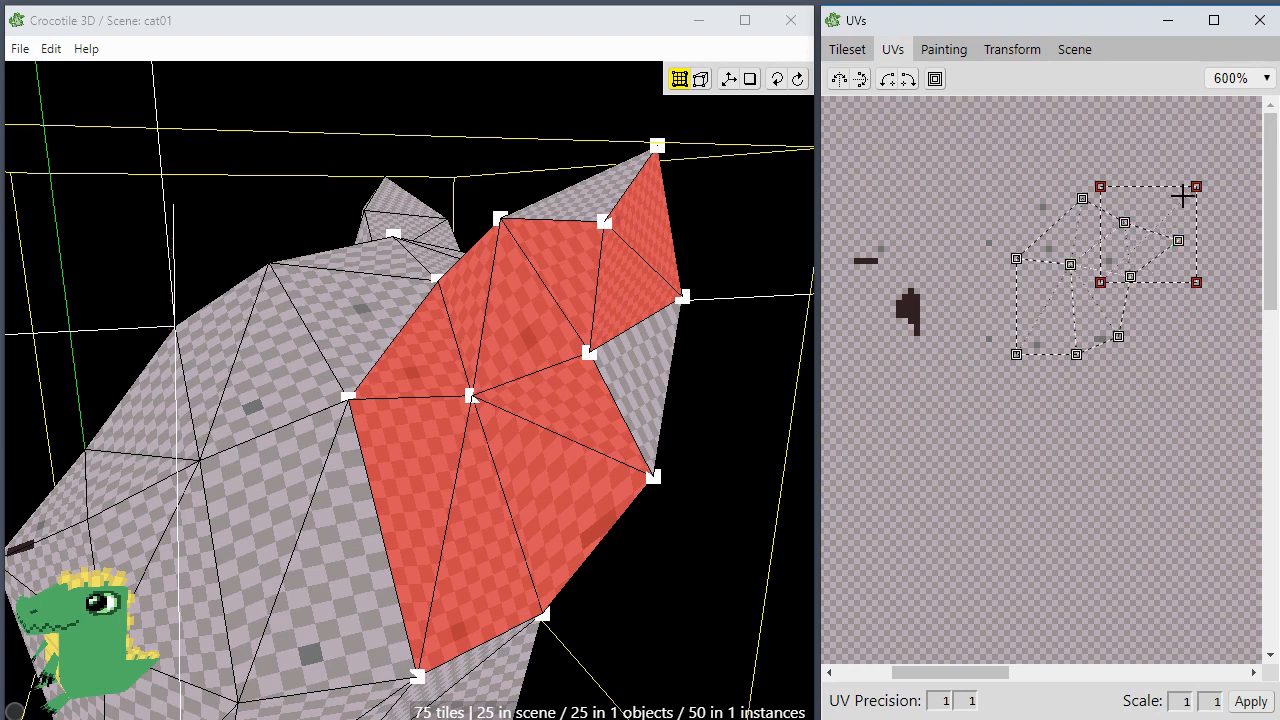
left_click_drag(1183, 197, 1197, 199)
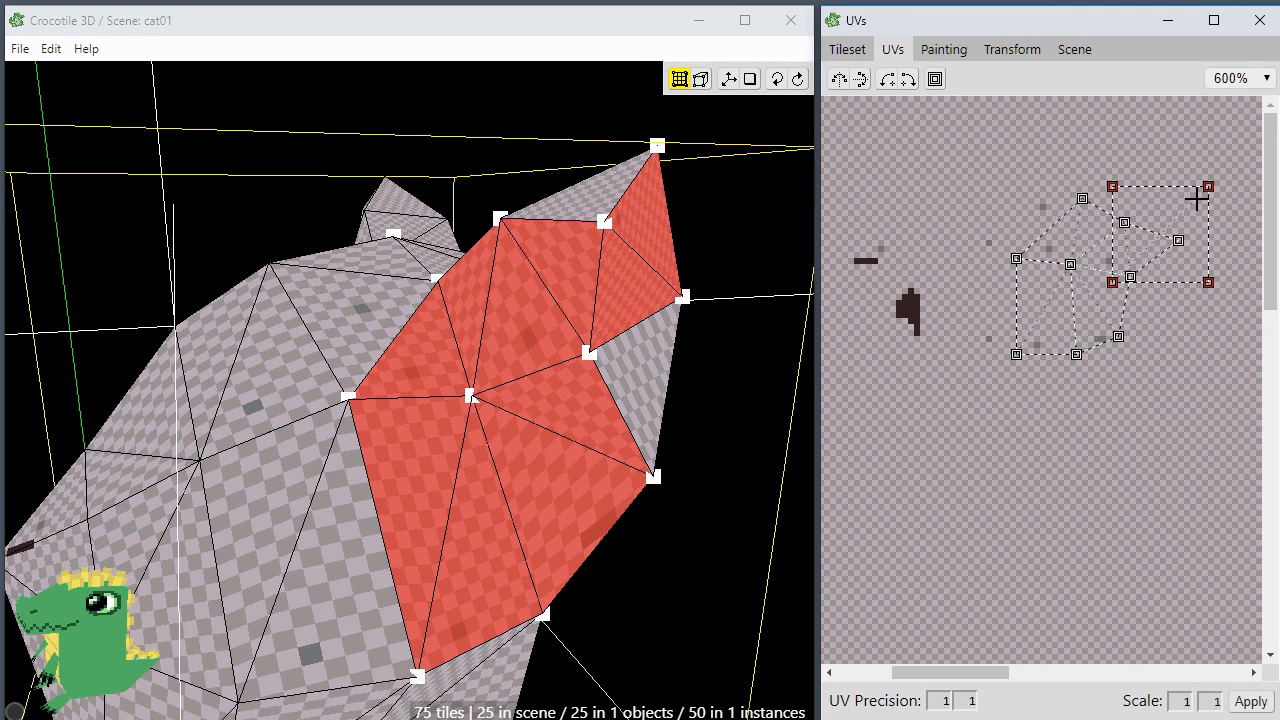
left_click_drag(1197, 199, 1230, 220)
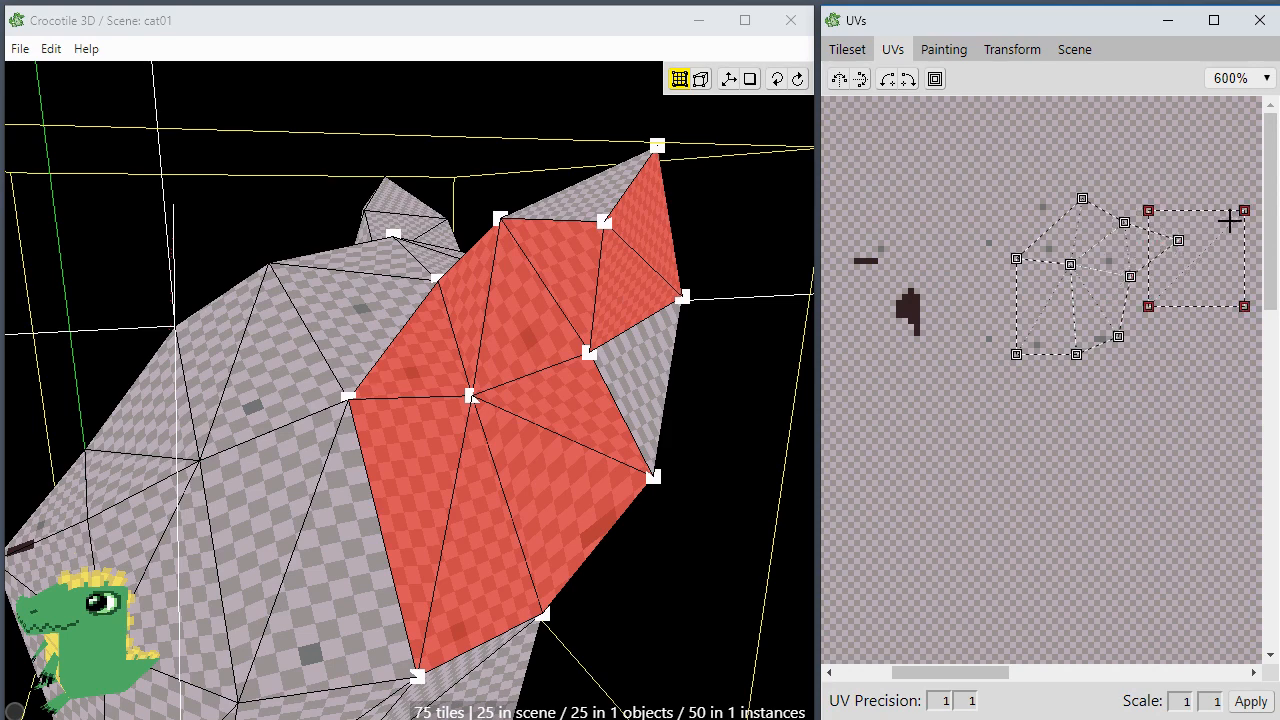
left_click(907, 80)
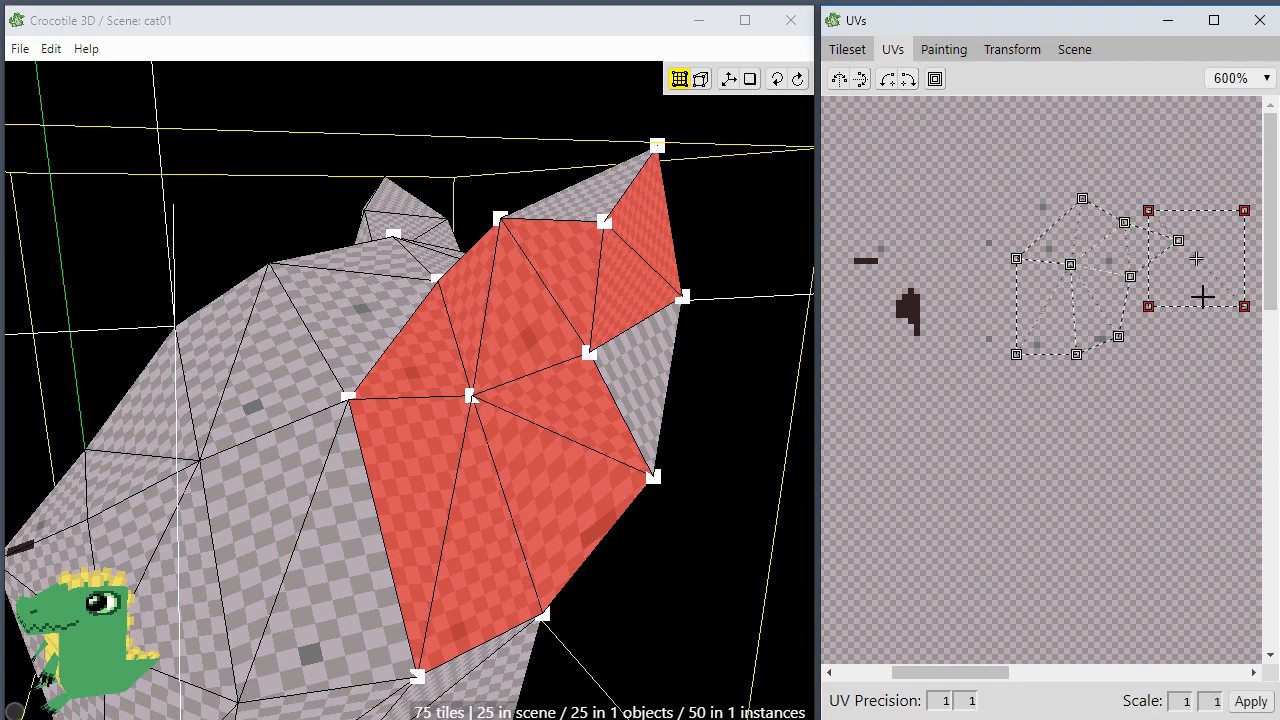
mouse_move(1202, 297)
left_mouse_down()
mouse_move(1144, 270)
mouse_move(1199, 277)
left_mouse_up()
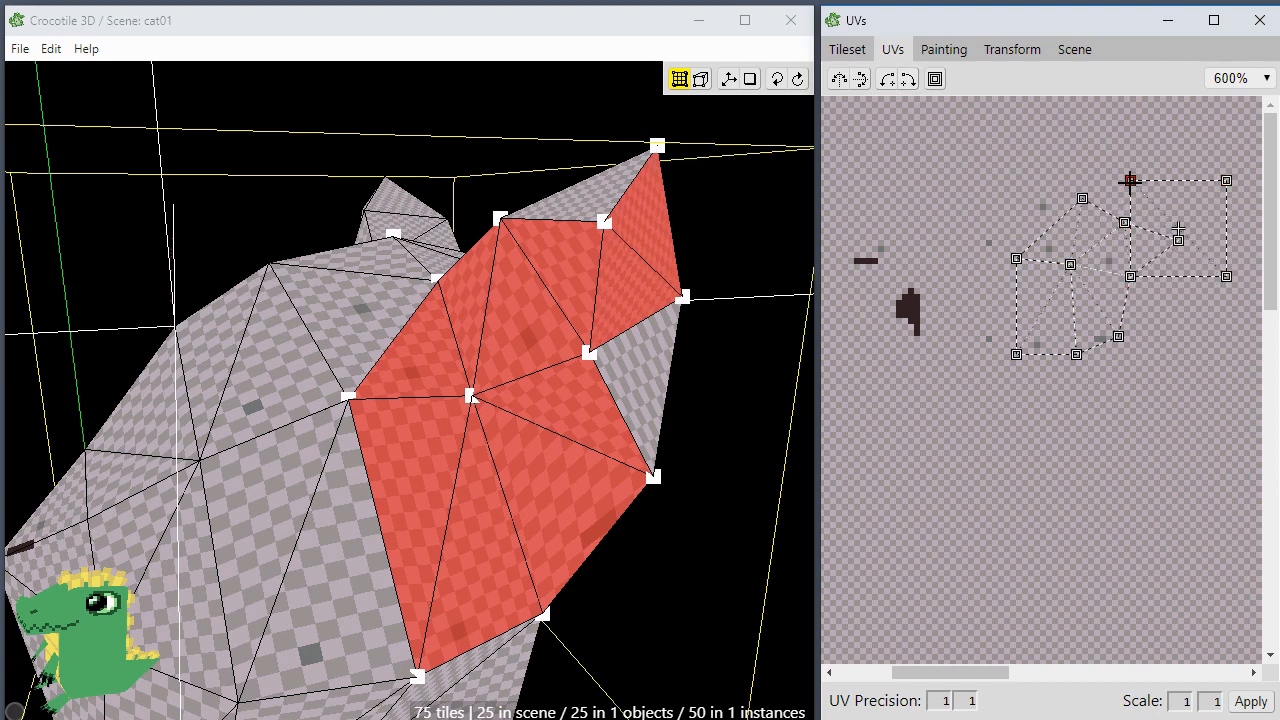
Step: Reposition the upper ear piece's remaining corners to share the lower ear face's outer edge and form a small quad beyond it
left_click_drag(1130, 181, 1196, 294)
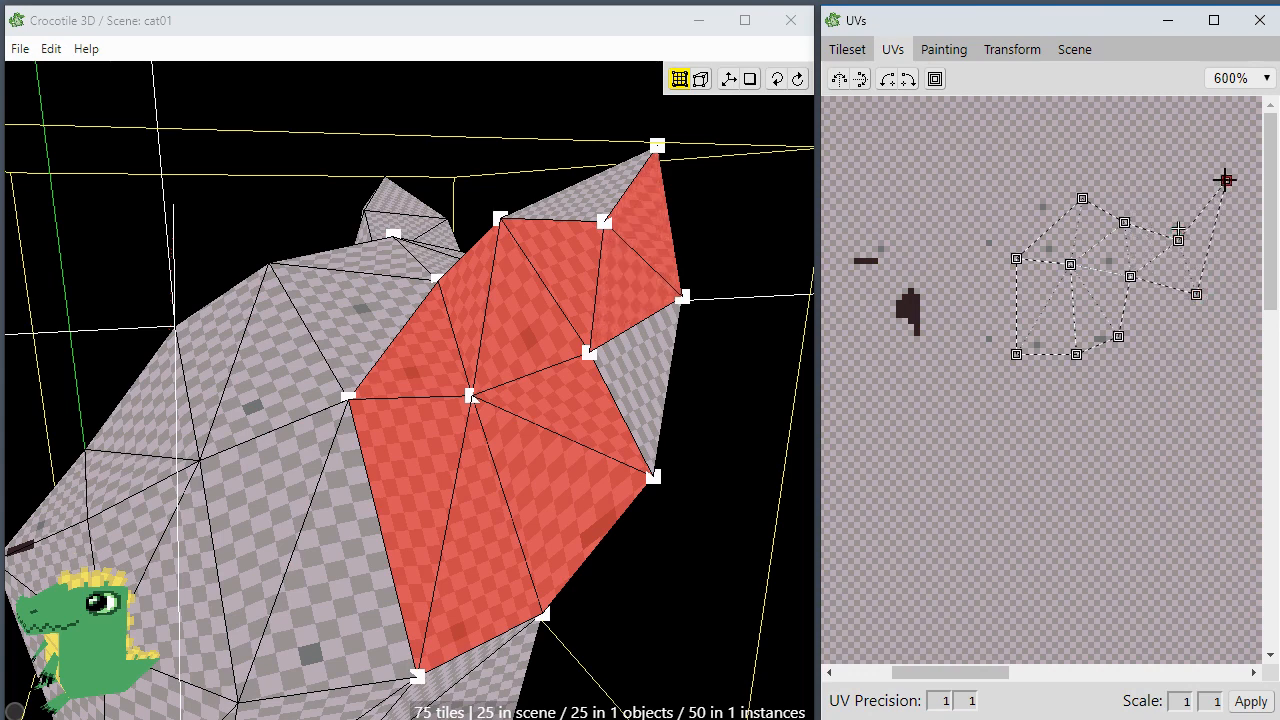
left_click_drag(1226, 180, 1220, 240)
right_click_drag(737, 497, 737, 557)
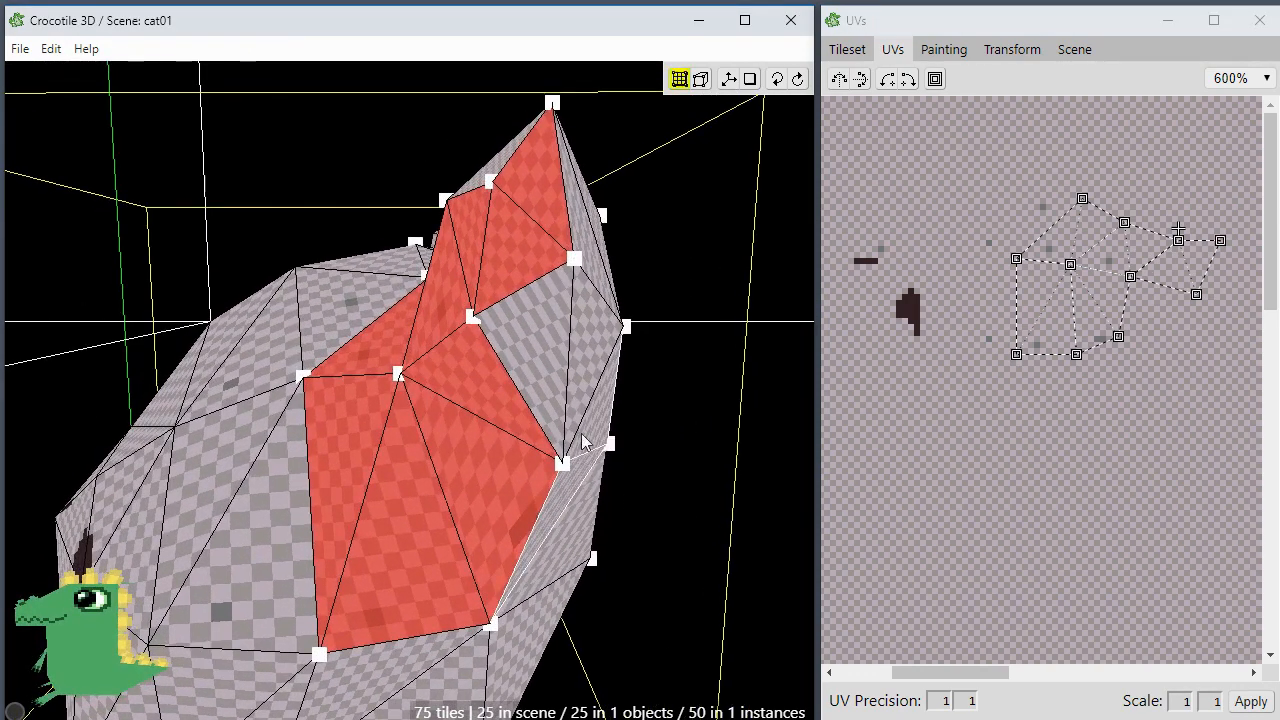
Step: Add the ear face between the ear base and upper ear face to the selection and move its UV piece to the island
left_click(565, 345, "shift")
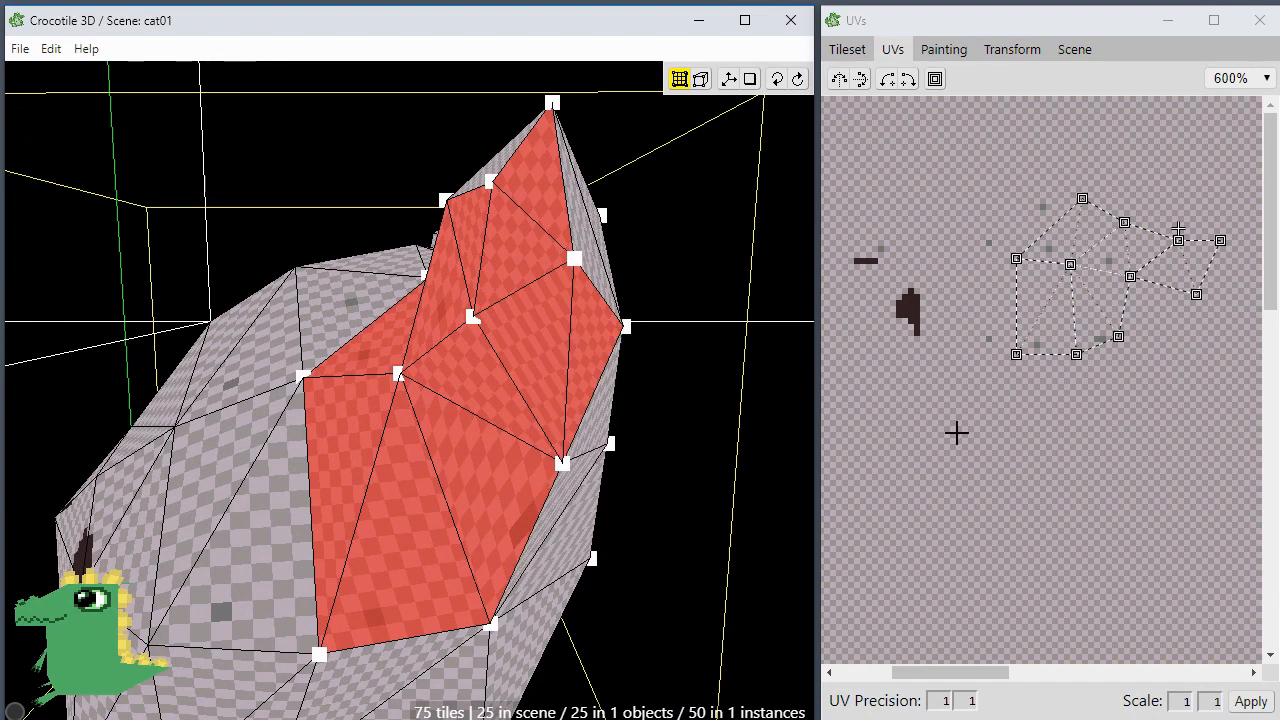
key("space")
left_click_drag(947, 486, 1021, 480)
left_click_drag(876, 229, 1169, 401)
key("space")
Step: Align the added ear piece's corners with the lower and upper ear pieces' shared edges, closing the gap with a quad at the island's outer end
left_click_drag(1148, 470, 985, 474)
left_click_drag(1027, 406, 1024, 336)
left_click_drag(1133, 282, 1102, 294)
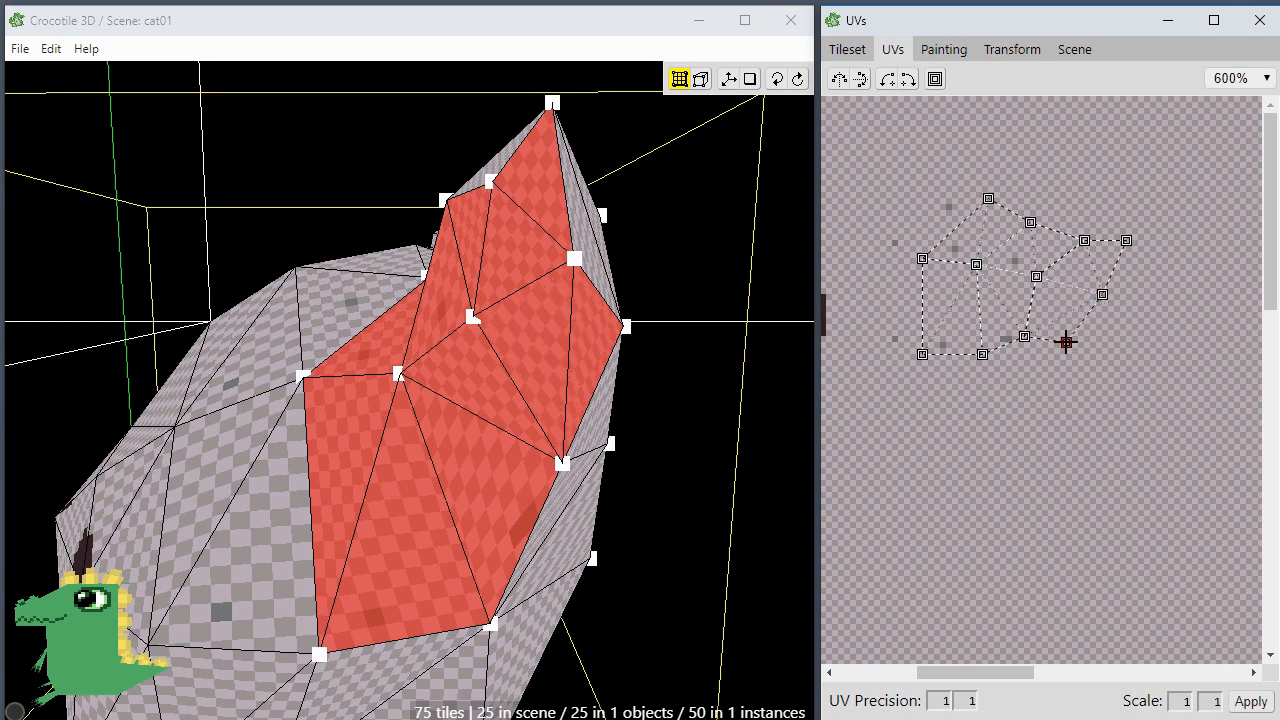
left_click_drag(1066, 342, 1067, 344)
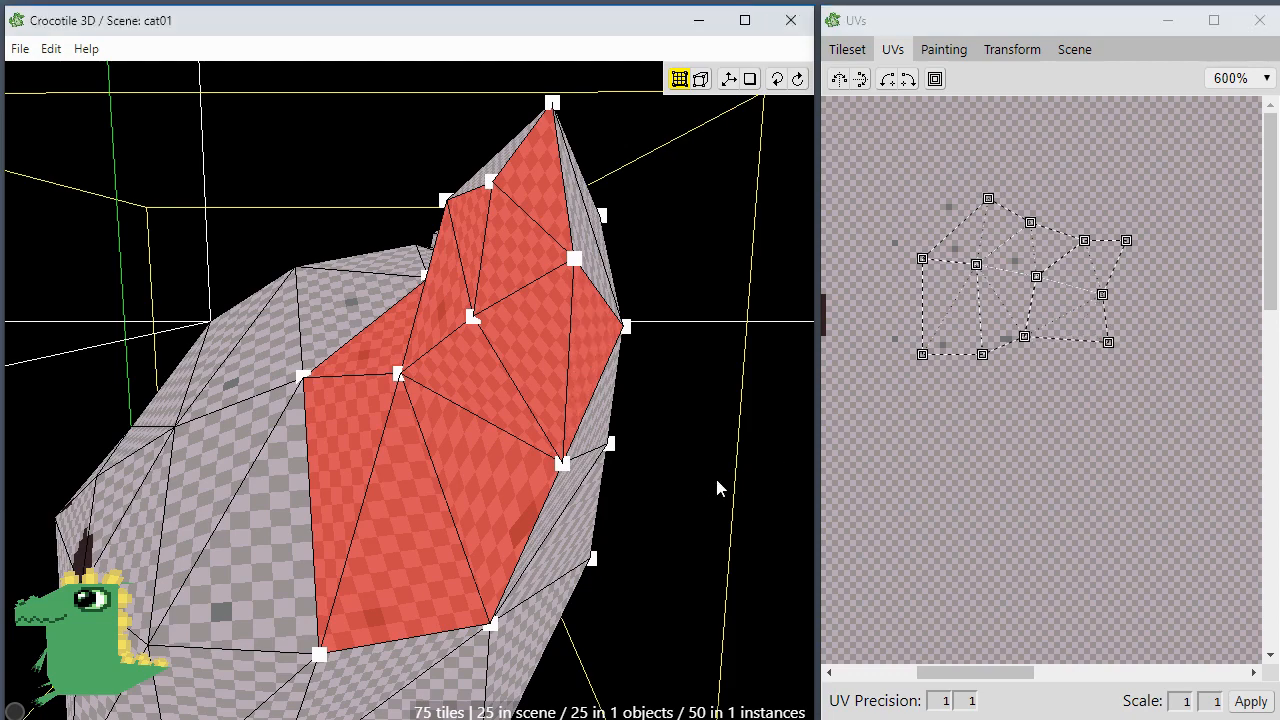
Step: Clear the face selection and examine the checker pattern's scale and continuity across the ear, forehead and side of the cat head
key("space")
left_click_drag(717, 486, 700, 440)
mouse_move(714, 523)
left_mouse_down()
mouse_move(560, 515)
mouse_move(714, 523)
left_mouse_up()
key("space")
left_click_drag(400, 470, 588, 418)
scroll(588, 420, "down", 1)
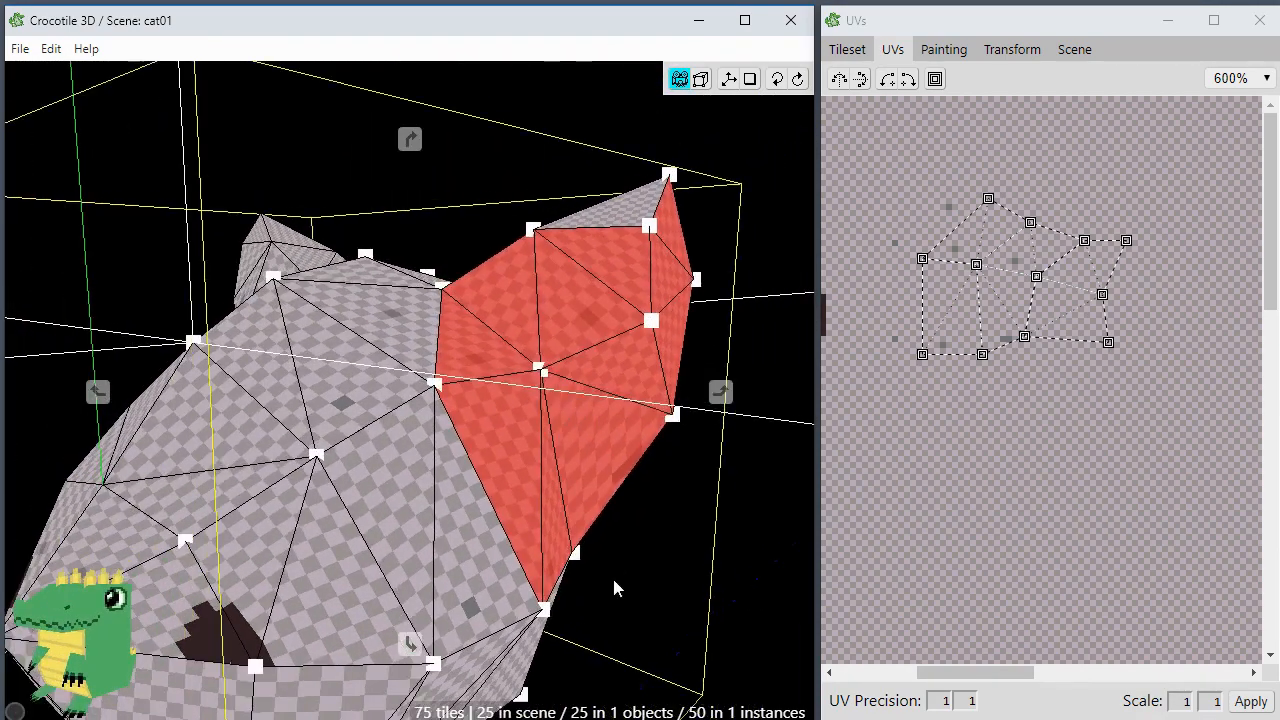
left_click(620, 527)
key("space")
left_click_drag(460, 480, 532, 433)
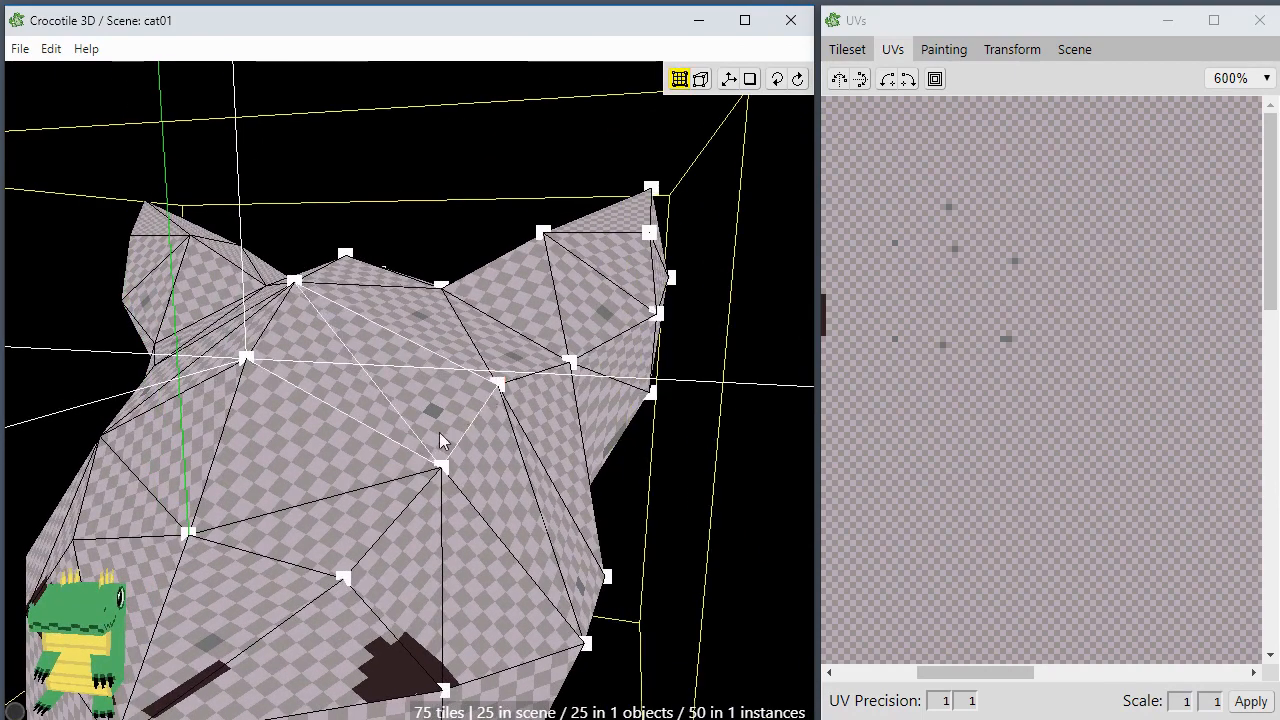
key("space")
left_click_drag(432, 437, 410, 427)
right_click_drag(410, 427, 411, 427)
mouse_move(428, 460)
left_mouse_down()
mouse_move(405, 440)
mouse_move(419, 441)
left_mouse_up()
key("space")
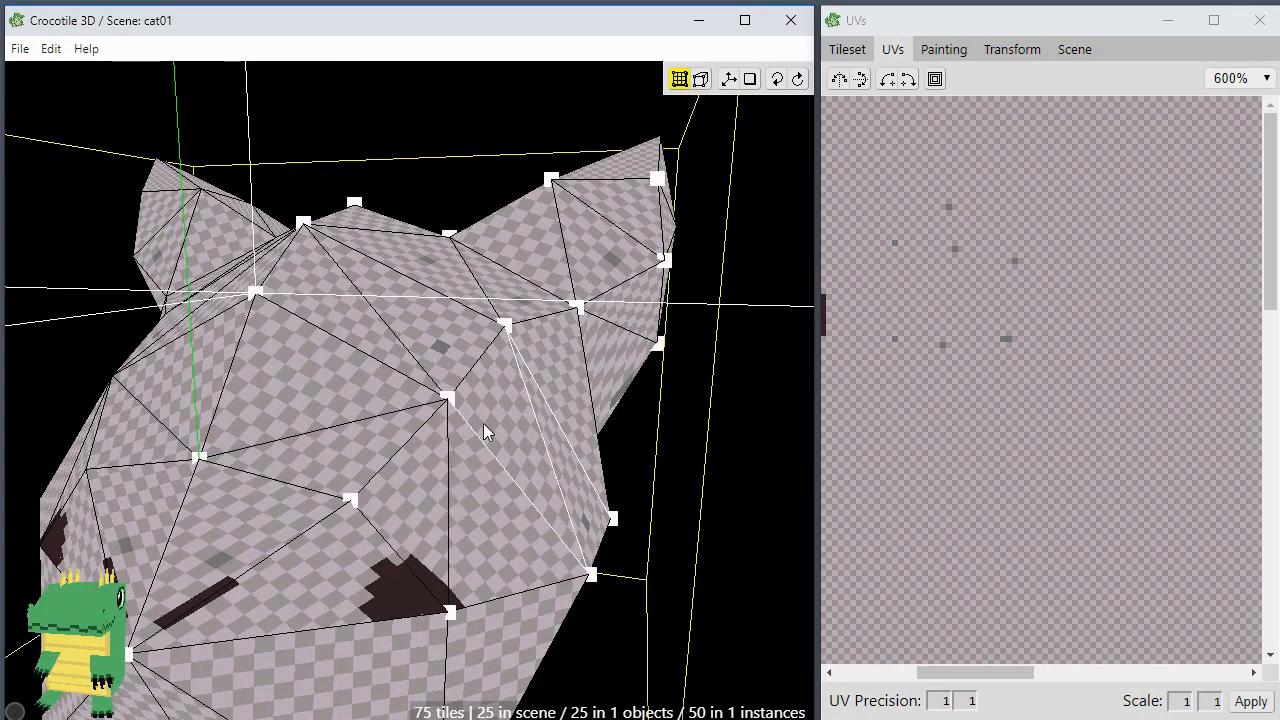
Step: Check the forehead face's UV piece, clear the selection and save the file
key("ctrl+a")
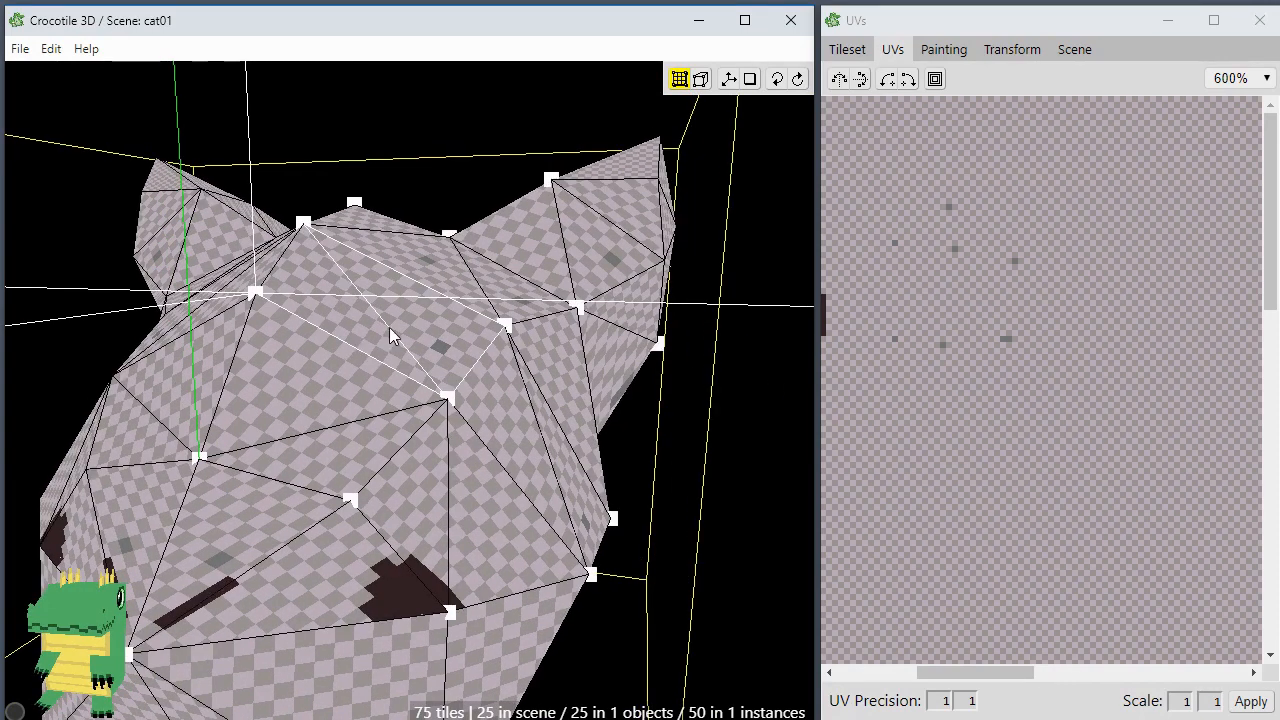
left_click(389, 327)
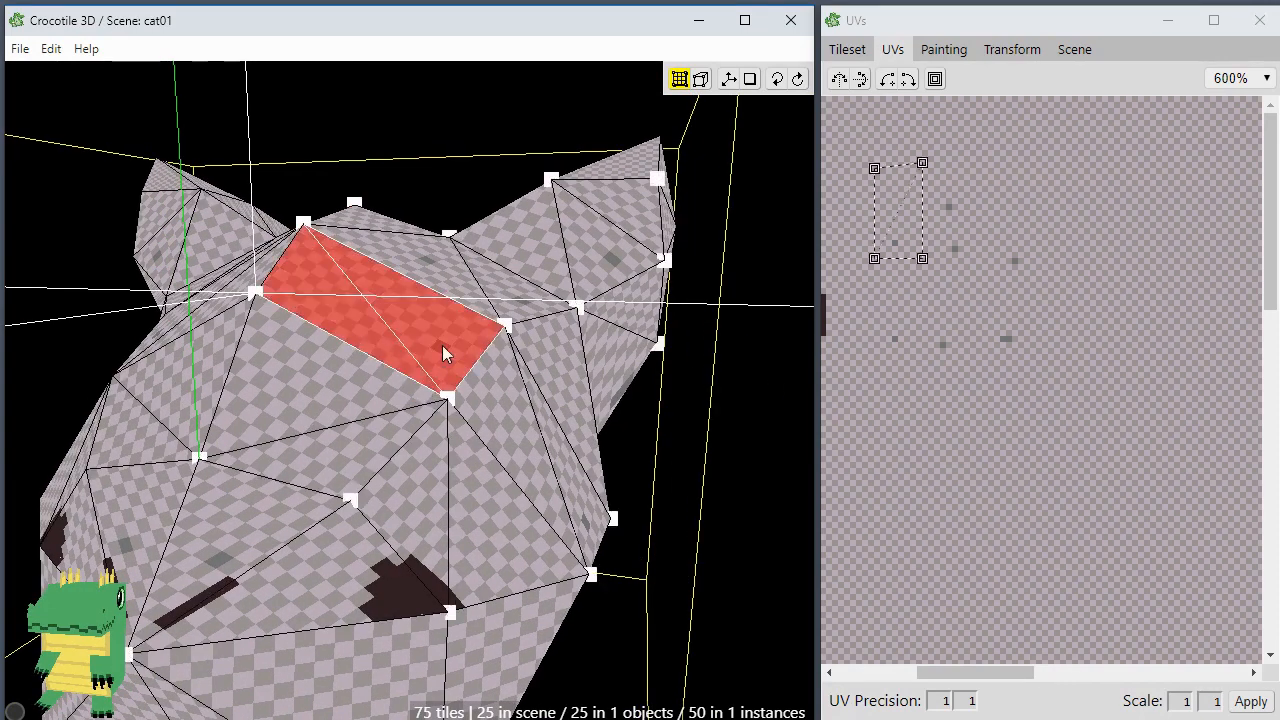
left_click(668, 480)
key("ctrl+s")
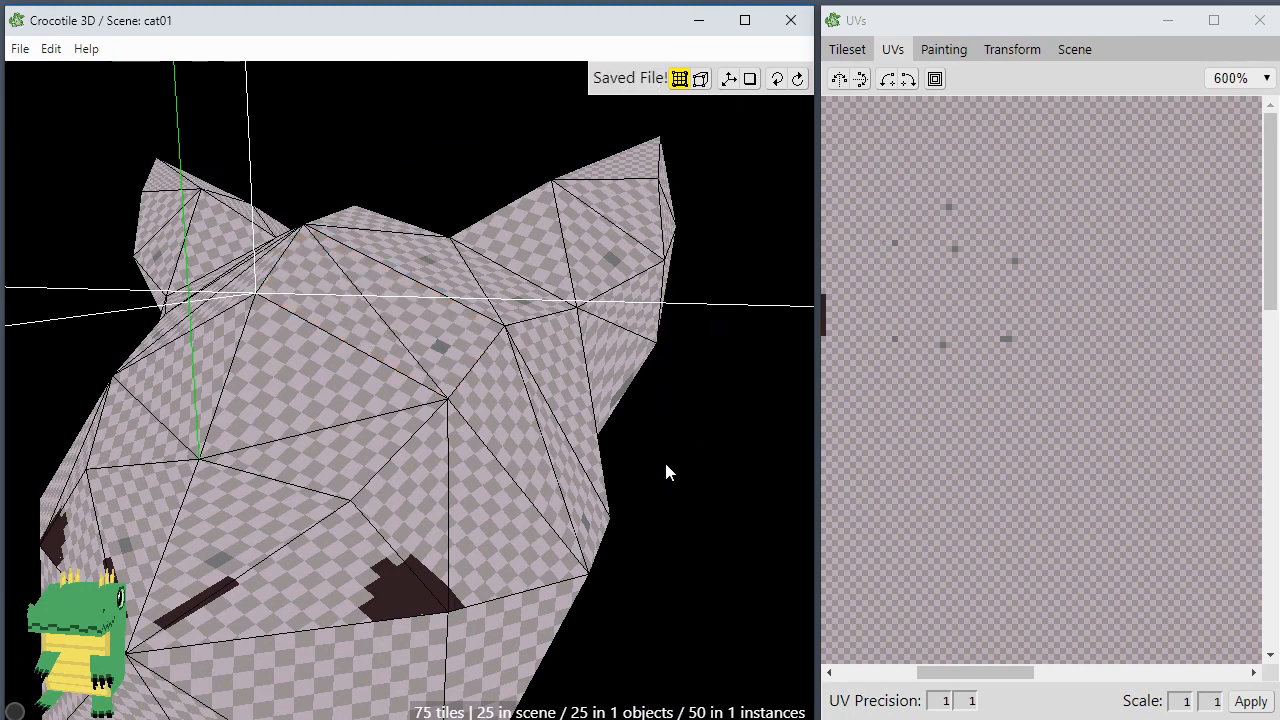
Step: Select all faces of the modelled half of the cat head
key("ctrl+a")
key("ctrl+a")
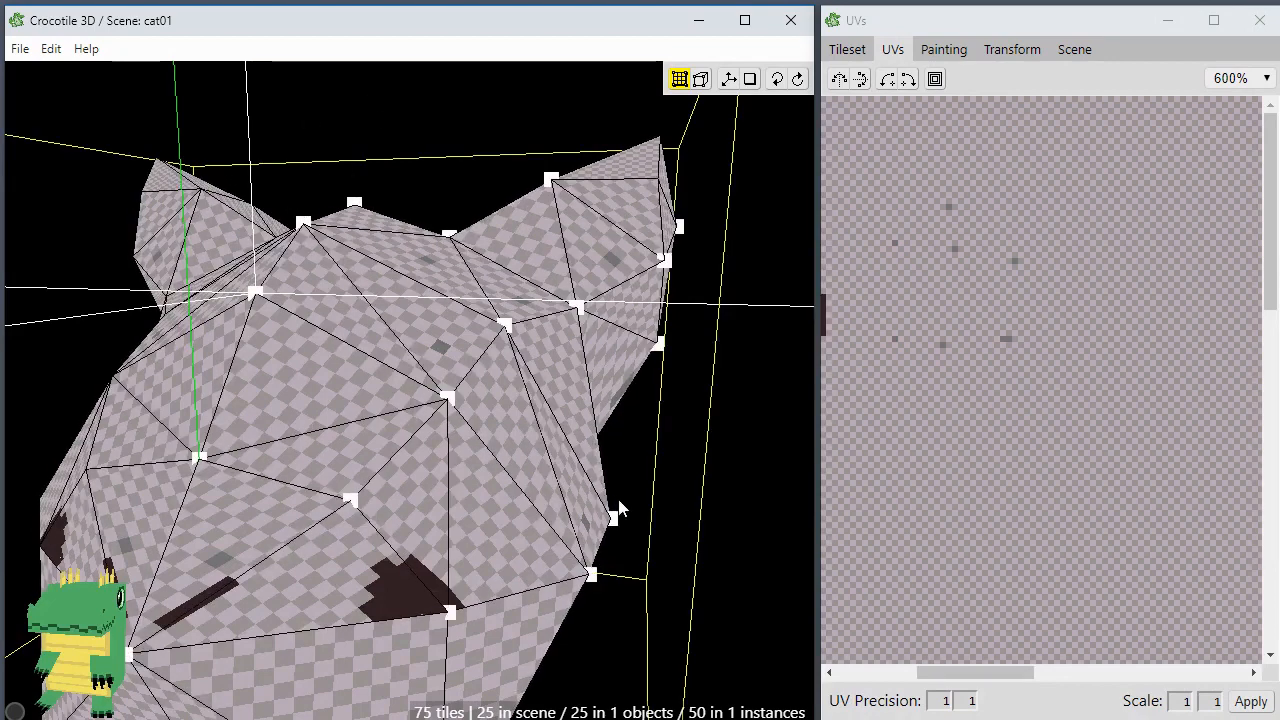
middle_click_drag(617, 508, 612, 529)
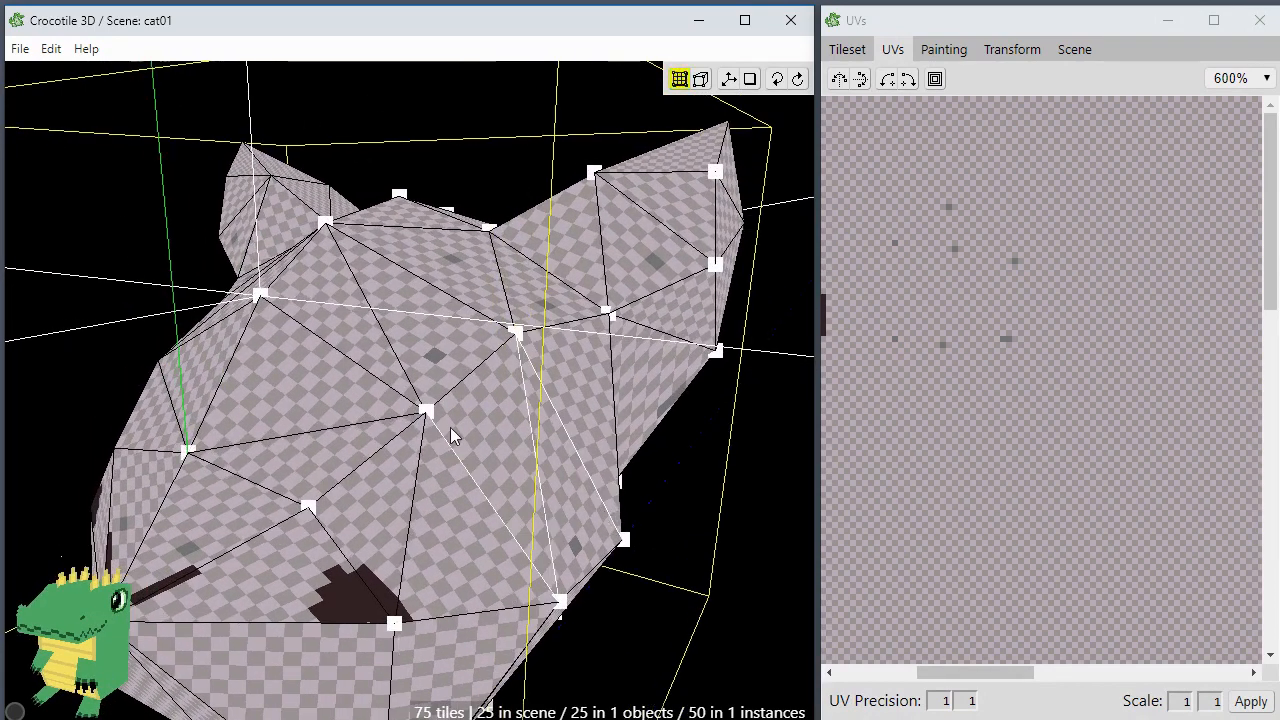
key("ctrl+a")
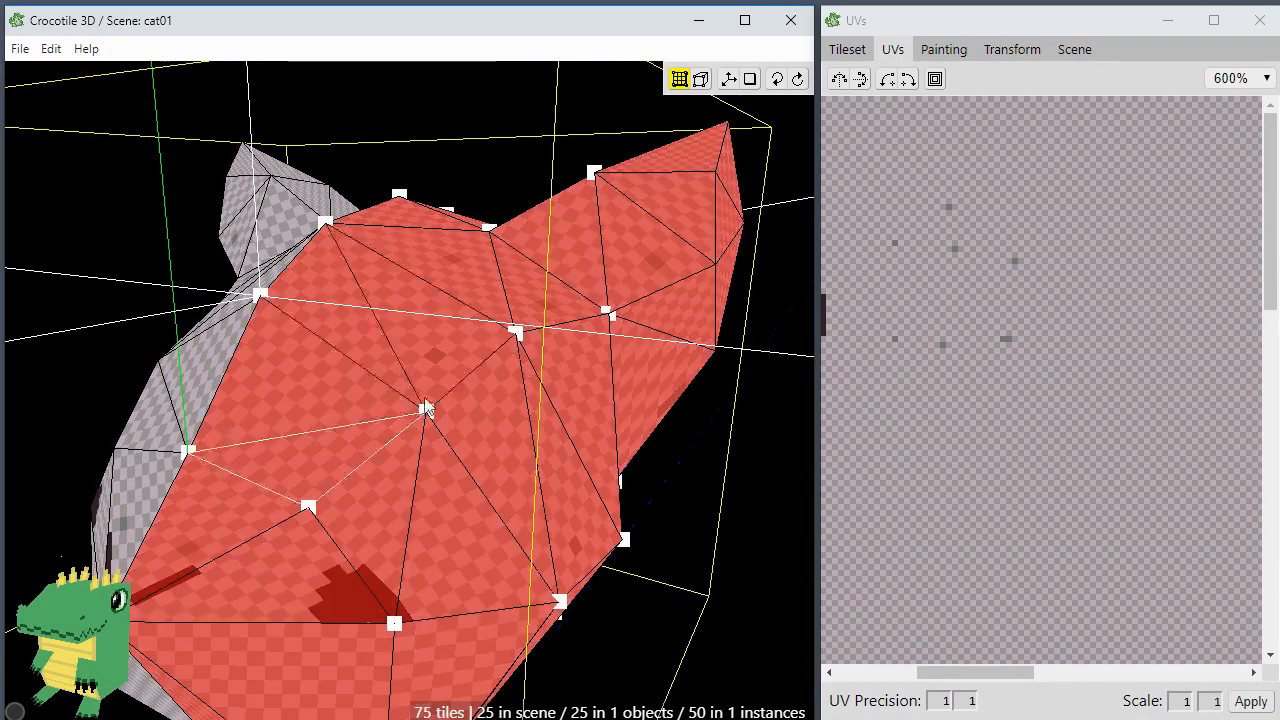
Step: Examine the complete UV island and compare its layout with the selected faces on the head
left_click(874, 460)
key("space")
left_click_drag(885, 460, 1016, 463)
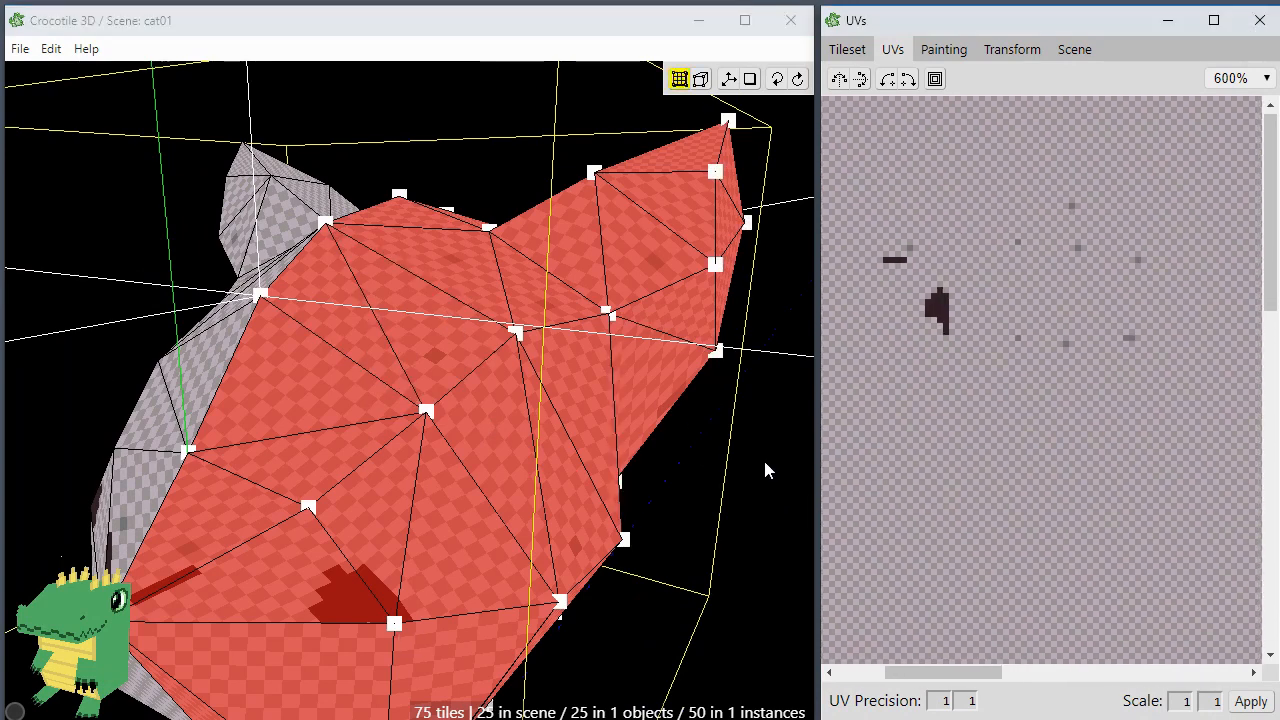
left_click(755, 515)
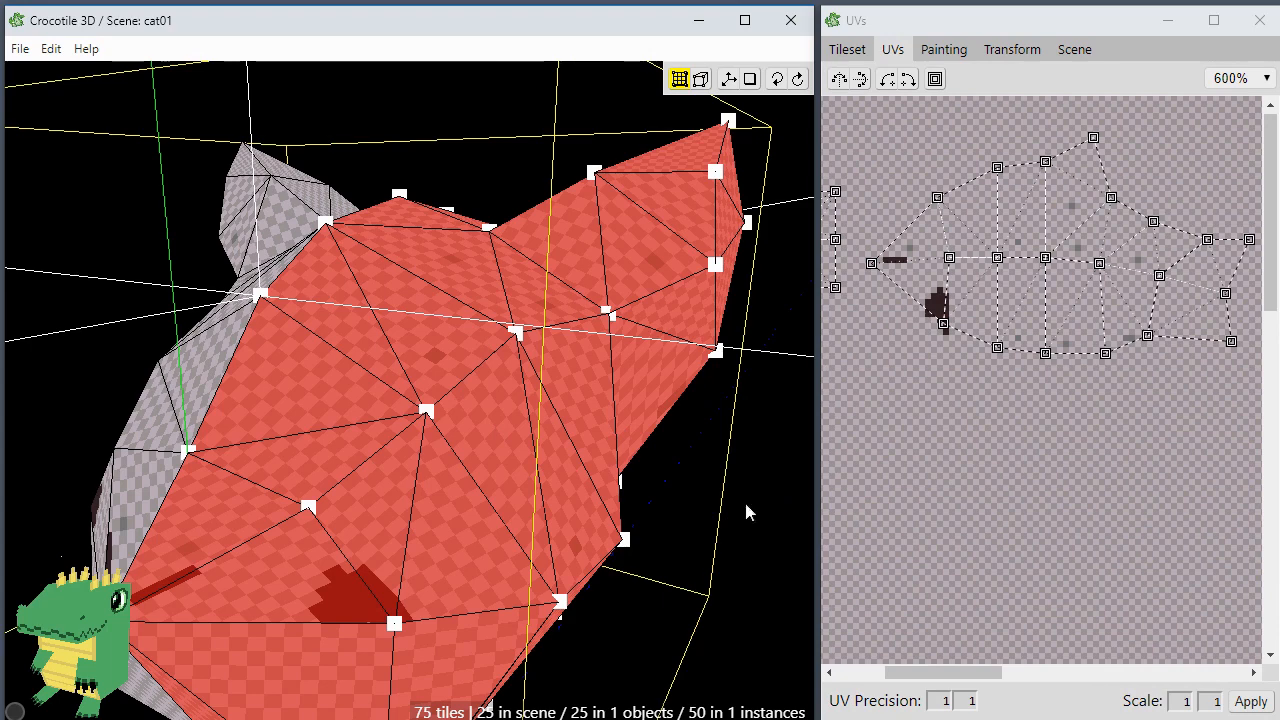
scroll(718, 517, "down", 2)
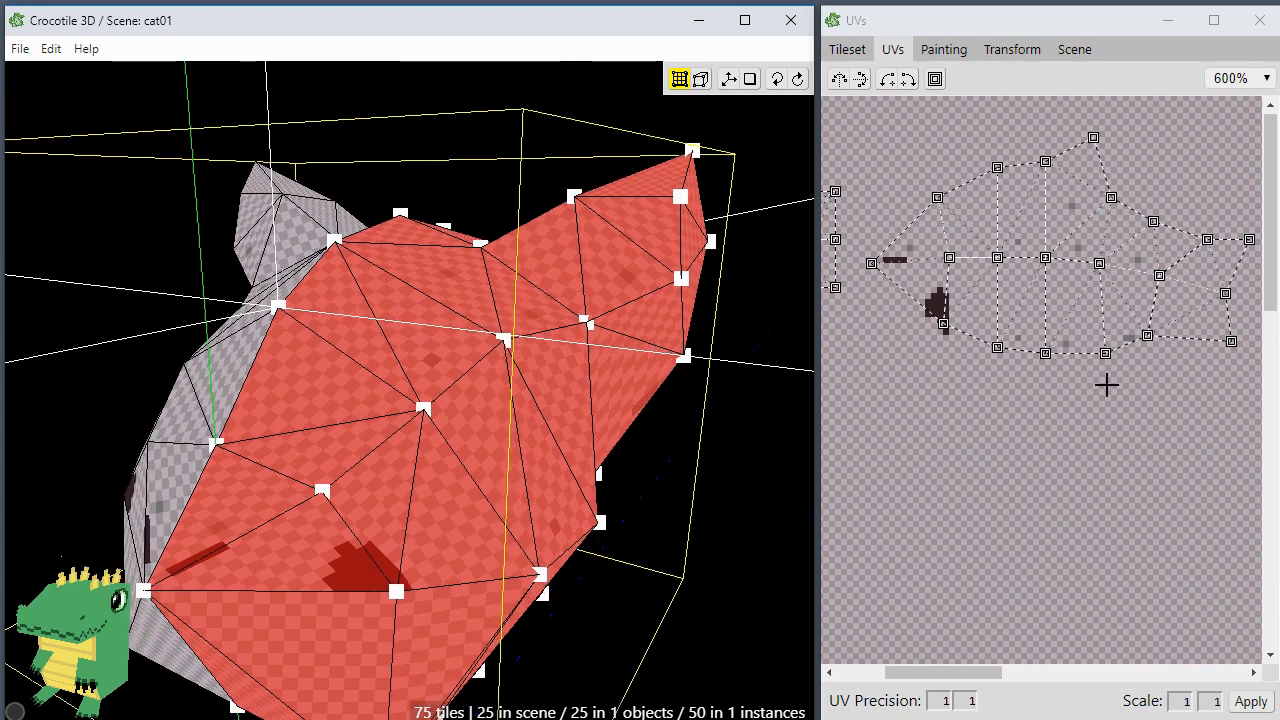
key("space")
left_click_drag(743, 529, 645, 427)
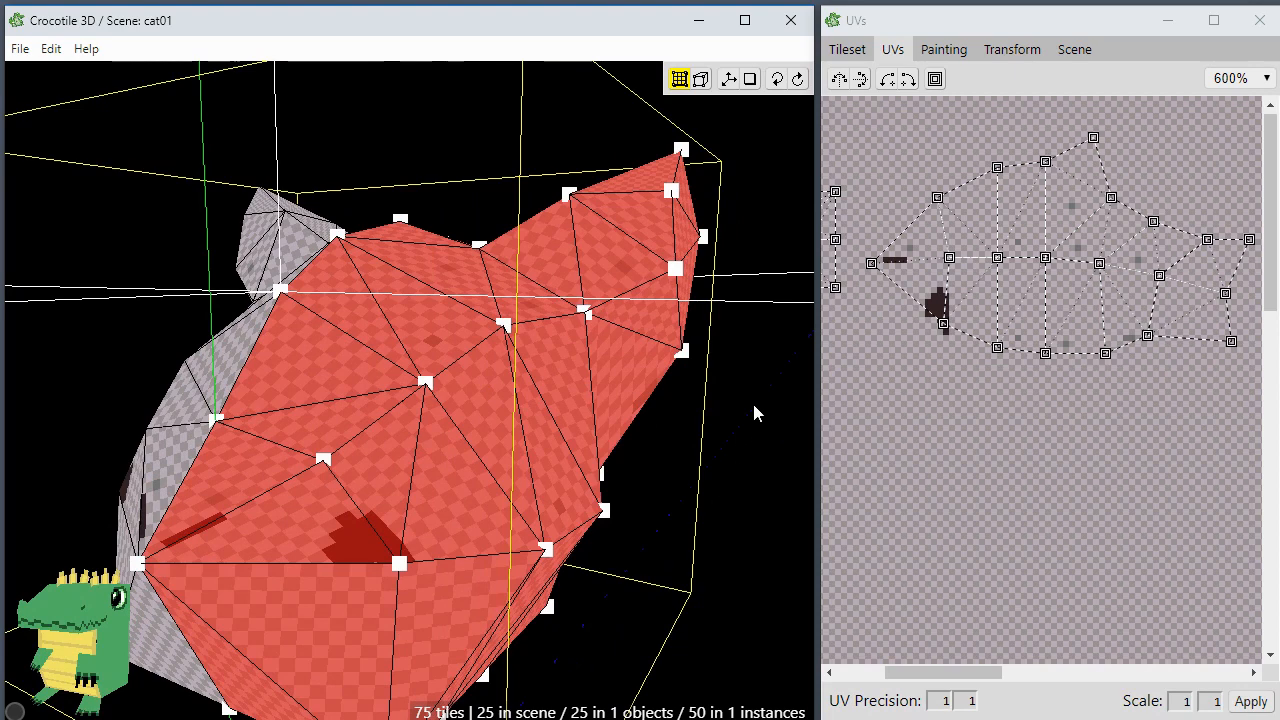
key("space")
left_click(890, 417)
key("space")
left_click_drag(894, 421, 997, 475)
left_click_drag(1200, 511, 1063, 524)
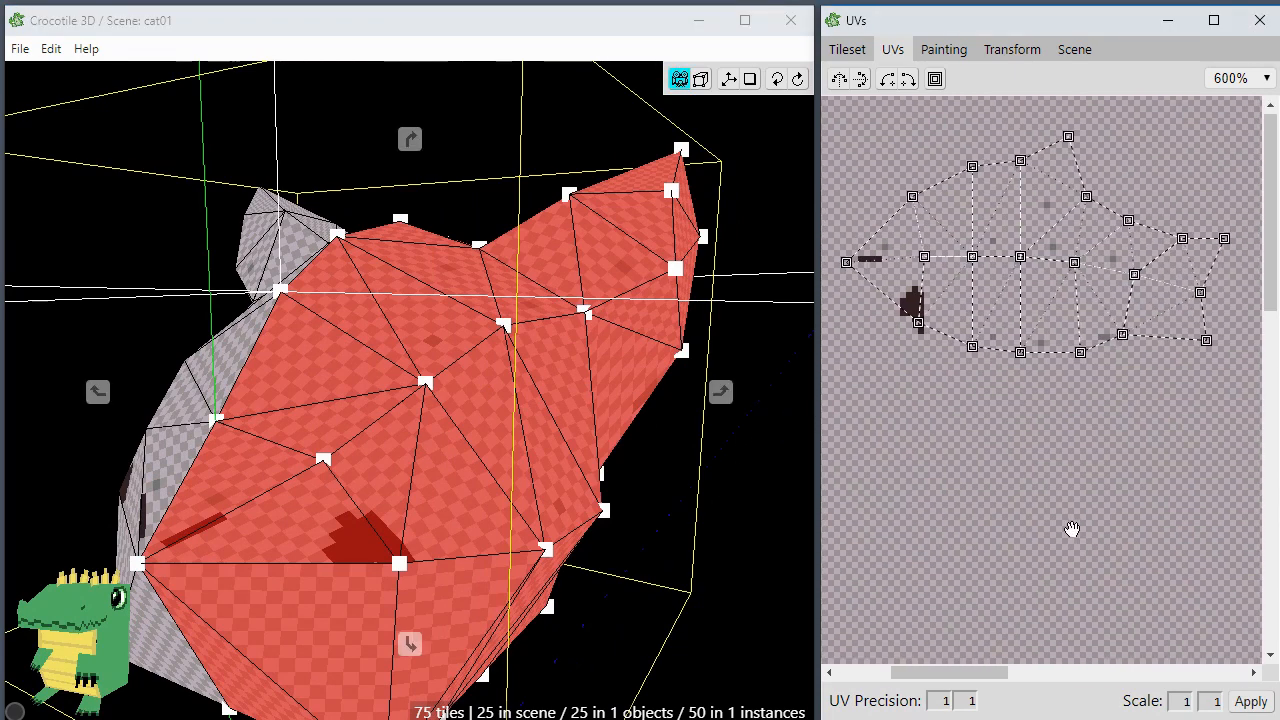
scroll(918, 234, "down", 1)
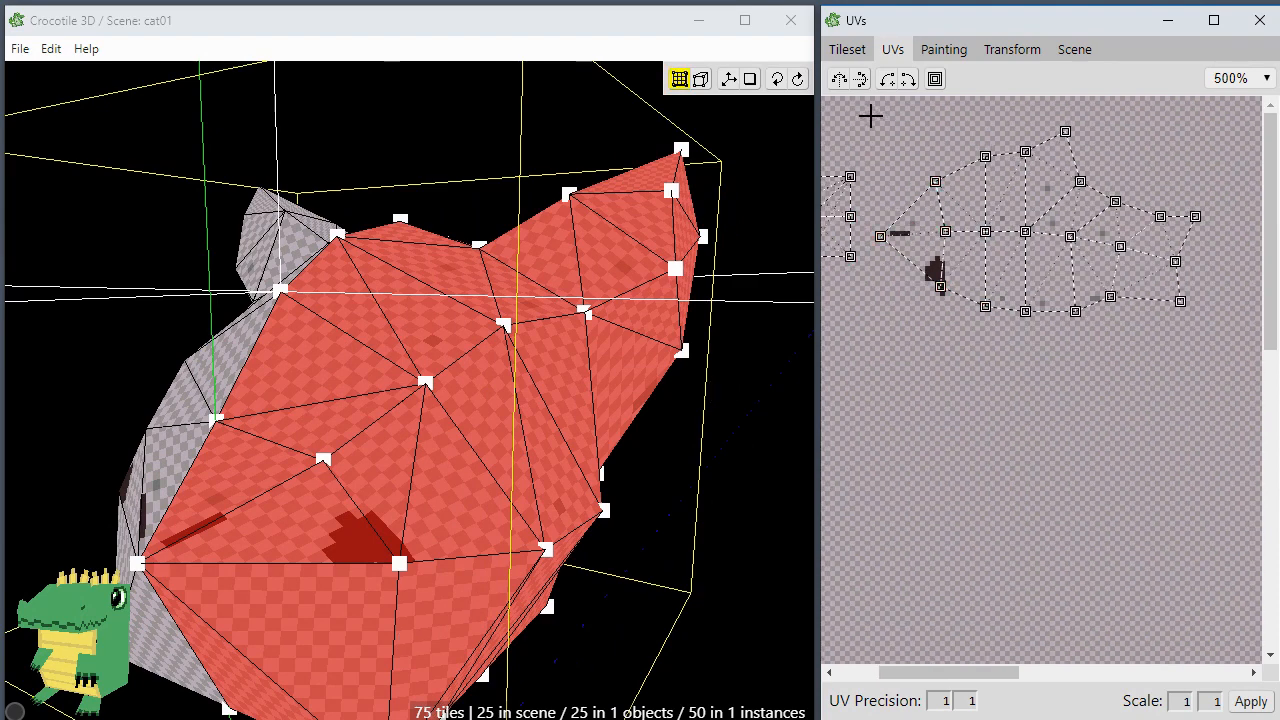
left_click_drag(866, 114, 1242, 349)
Step: Open the tileset for painting and look over the area covered by the UV island's outlines
left_click(948, 49)
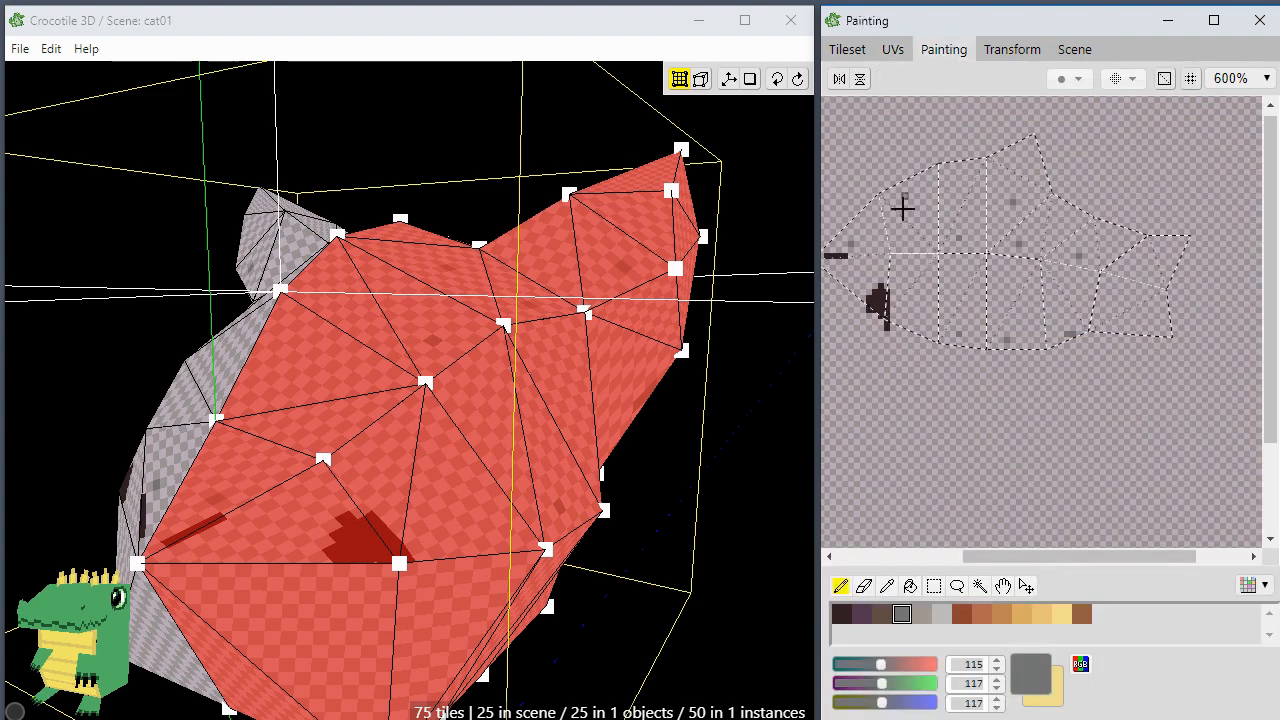
left_click_drag(1059, 559, 1043, 563)
scroll(991, 363, "up", 2)
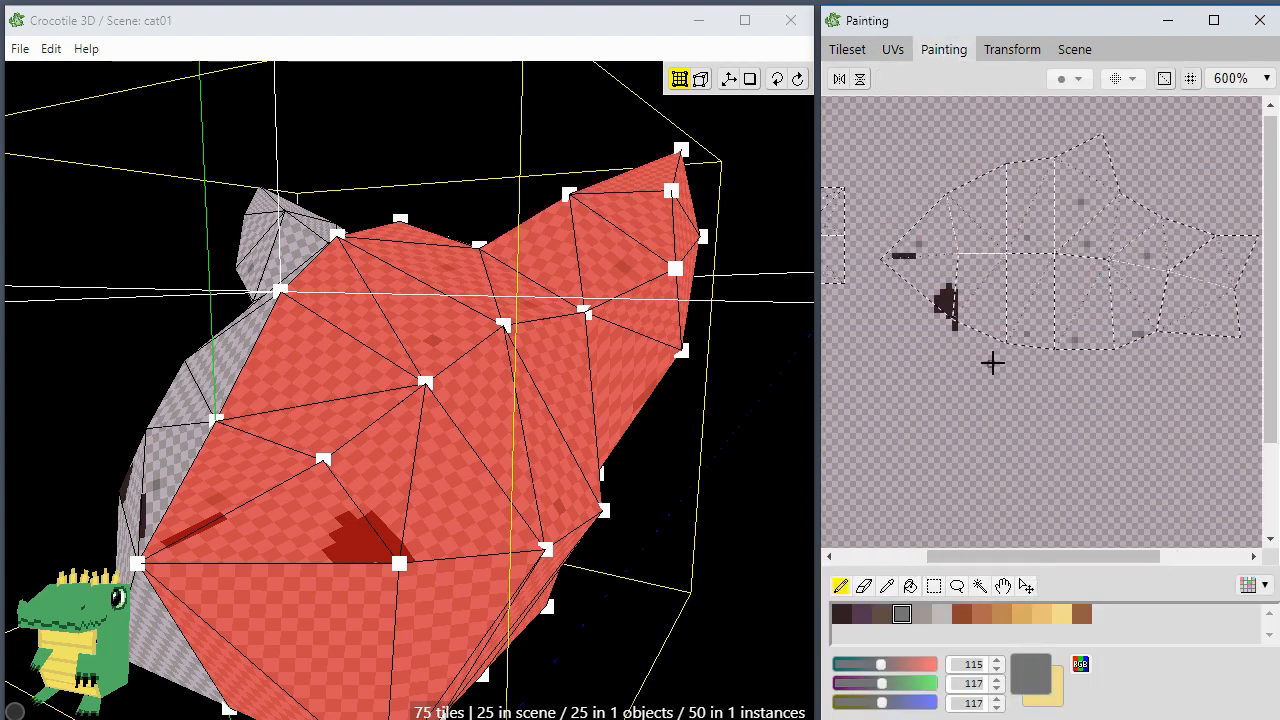
scroll(991, 363, "down", 2)
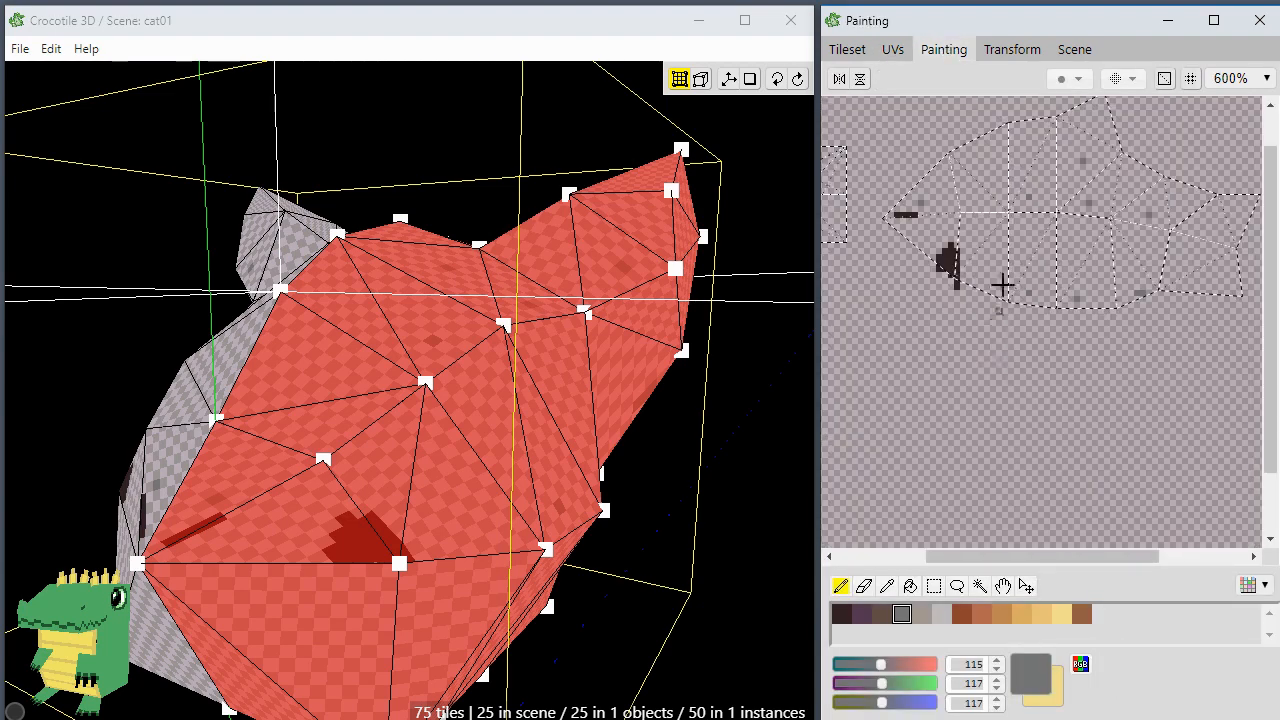
Step: Try a single 16 by 16 tile beside the face markings as the tileset selection for painting
left_click(848, 50)
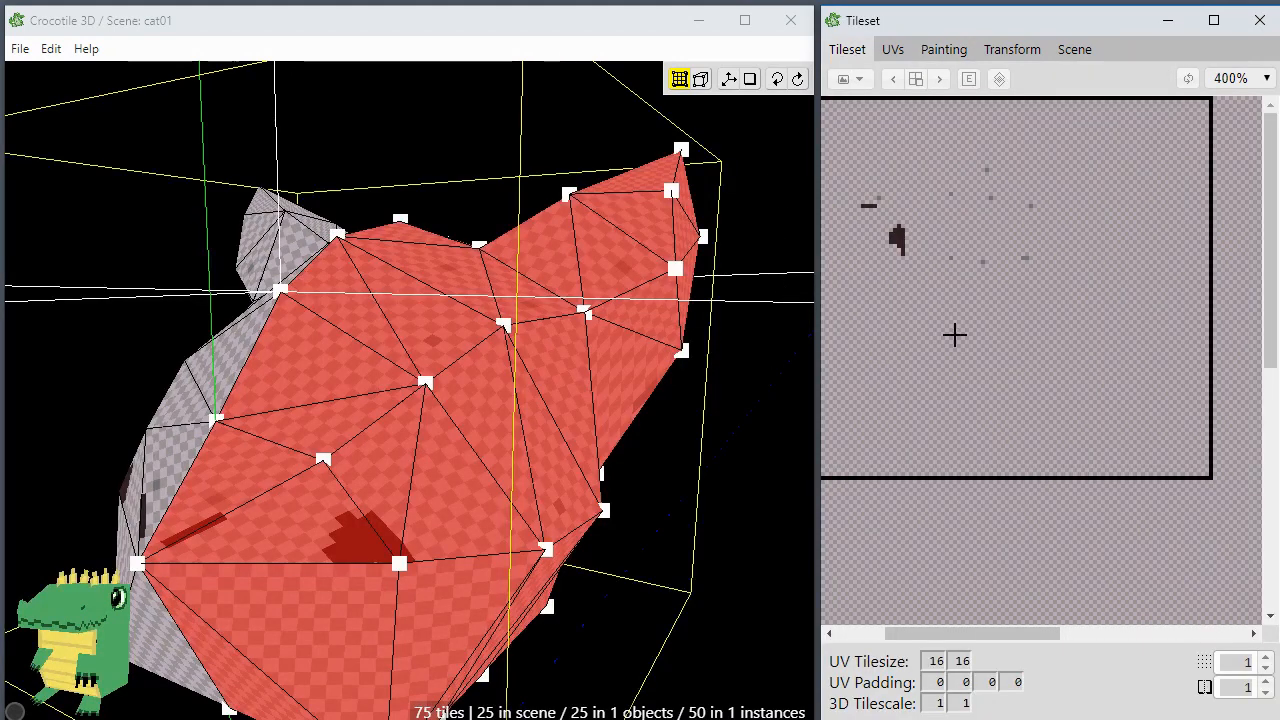
left_click(940, 371)
left_click(1067, 251)
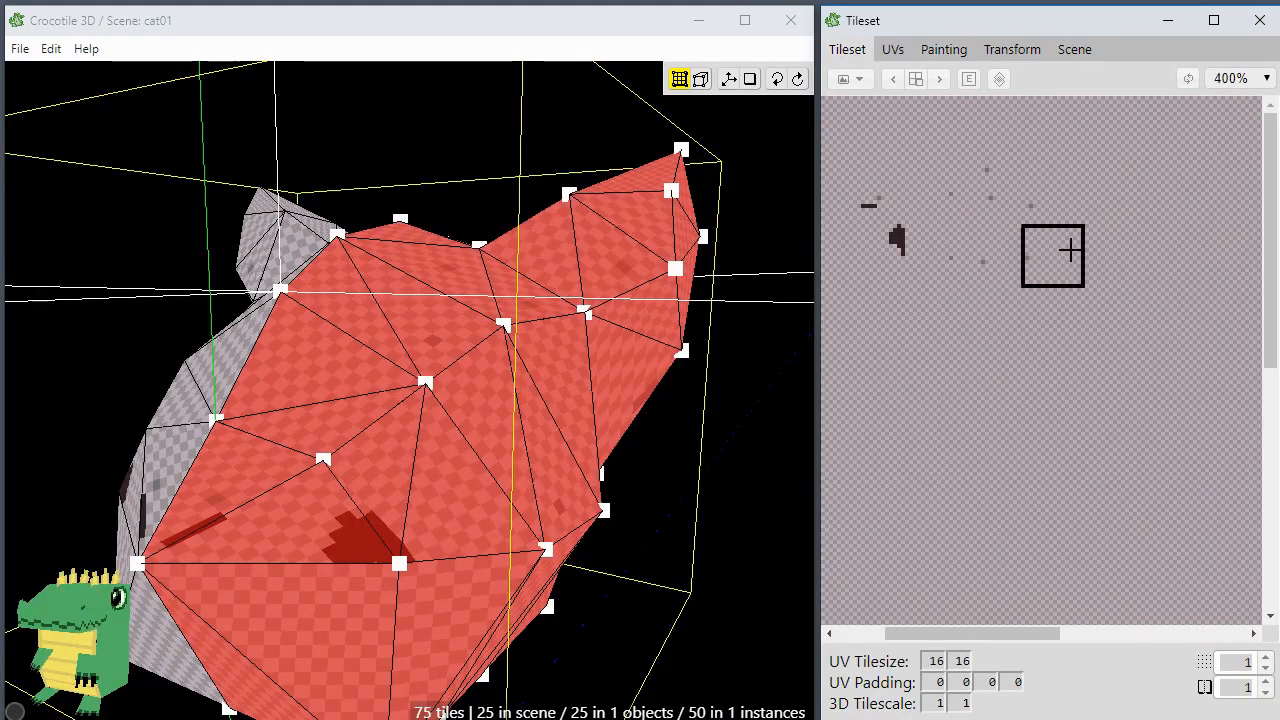
left_click(964, 52)
Step: Select a large tileset area covering the UV layout and return to painting
left_click(851, 52)
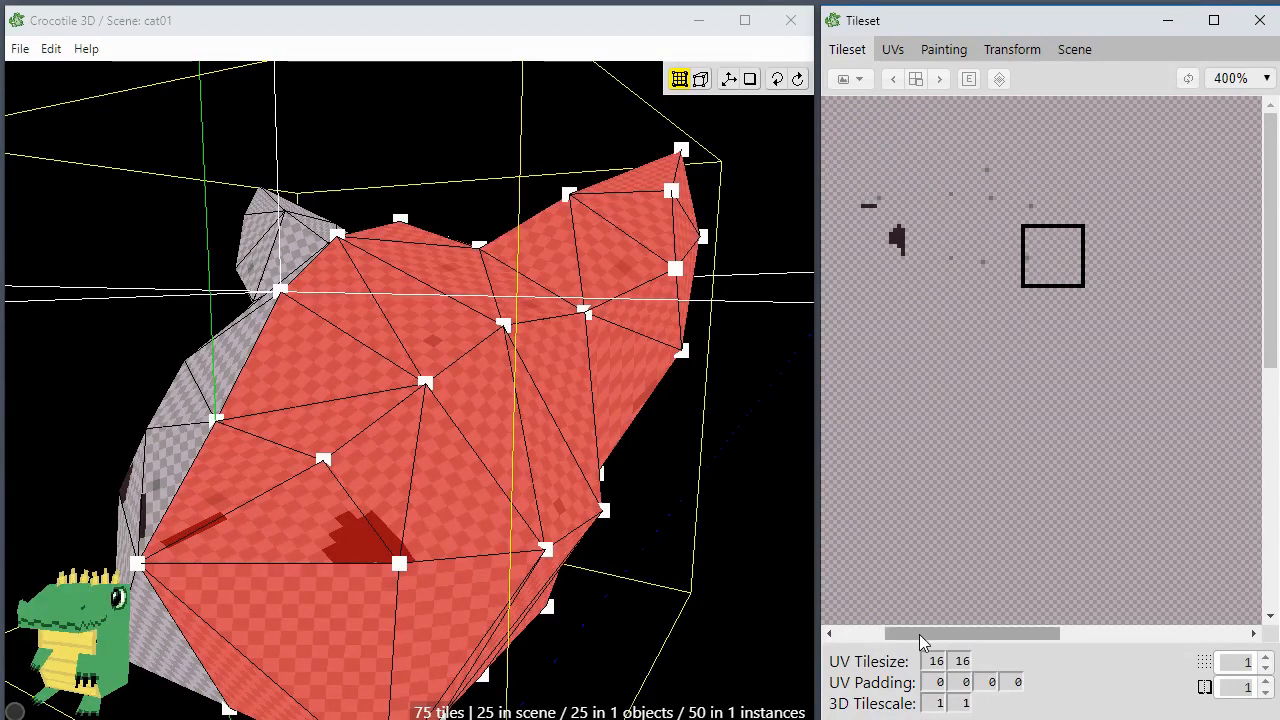
left_click_drag(920, 634, 874, 634)
left_click_drag(831, 117, 1199, 425)
left_click(935, 50)
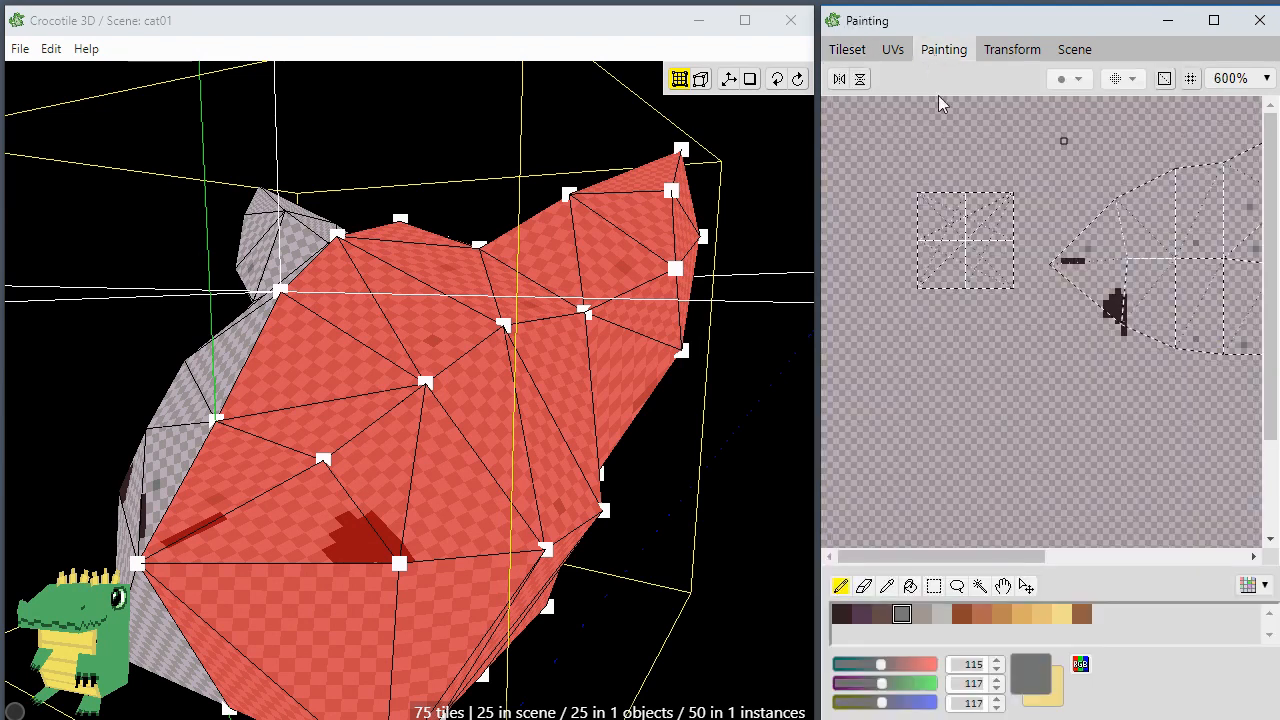
Step: Check the texture without the UV outlines, and show the outlines again
left_click_drag(1007, 560, 1104, 566)
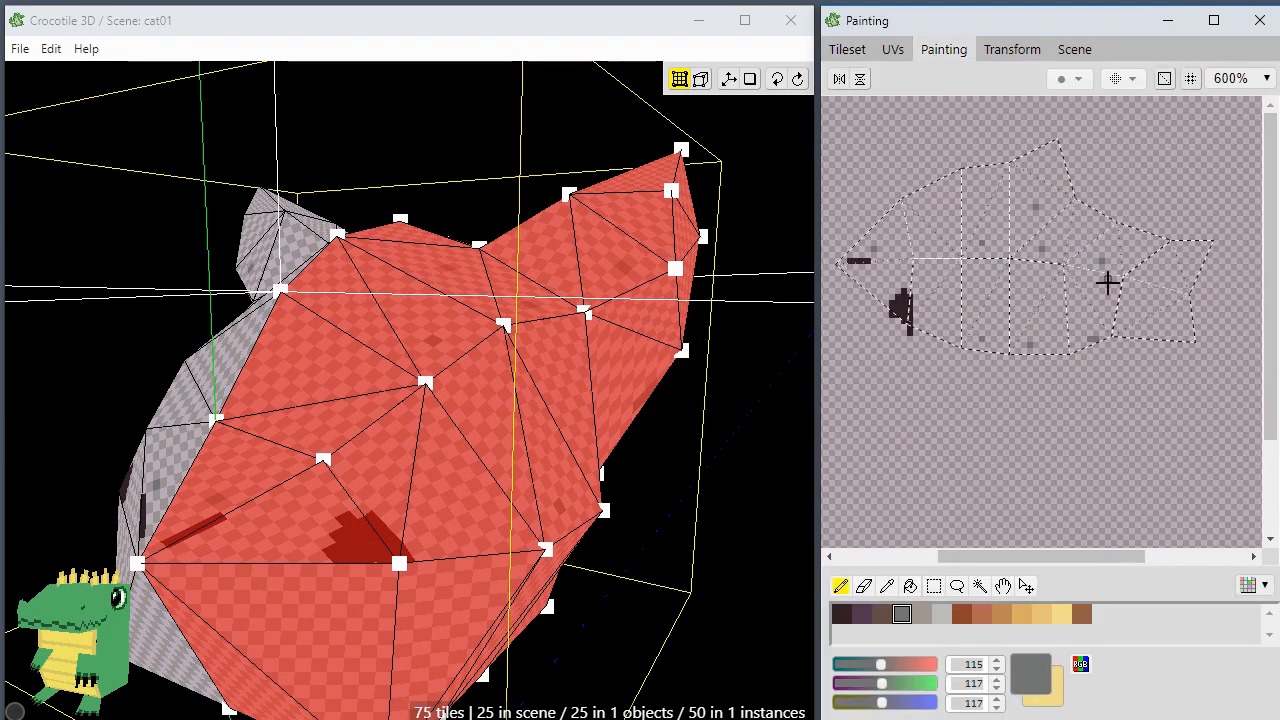
left_click(1164, 79)
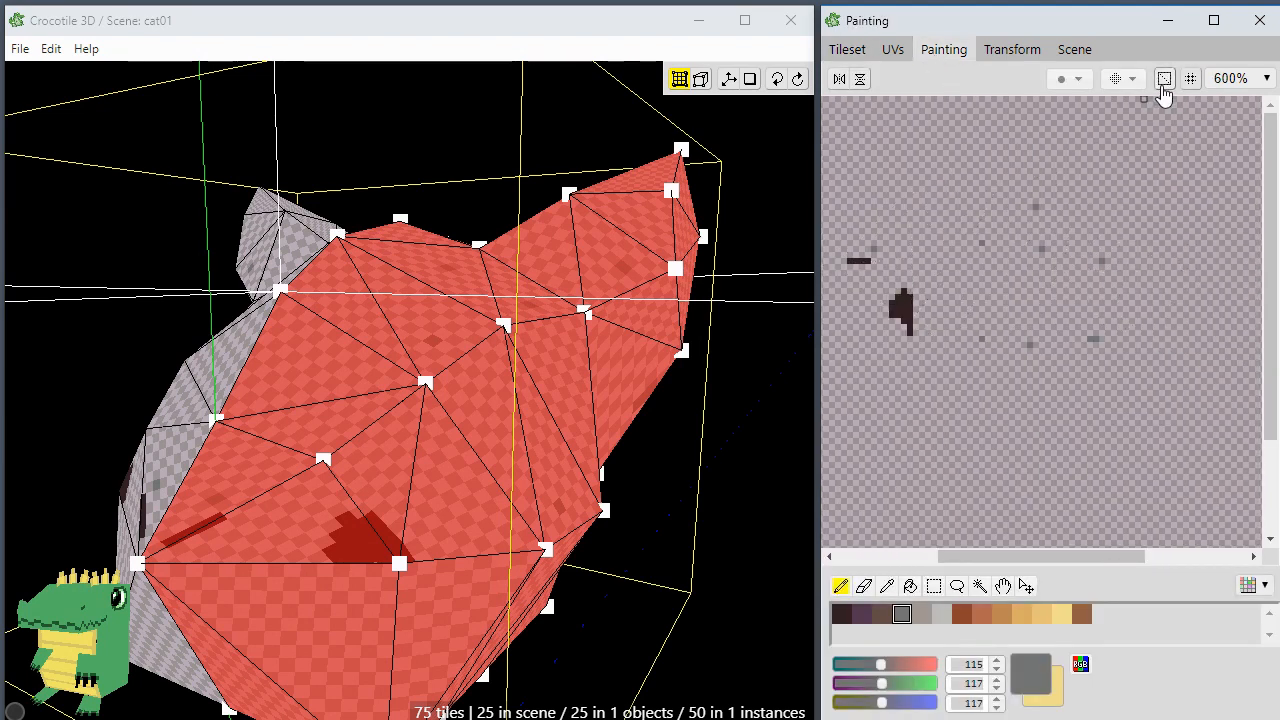
scroll(943, 340, "up", 3)
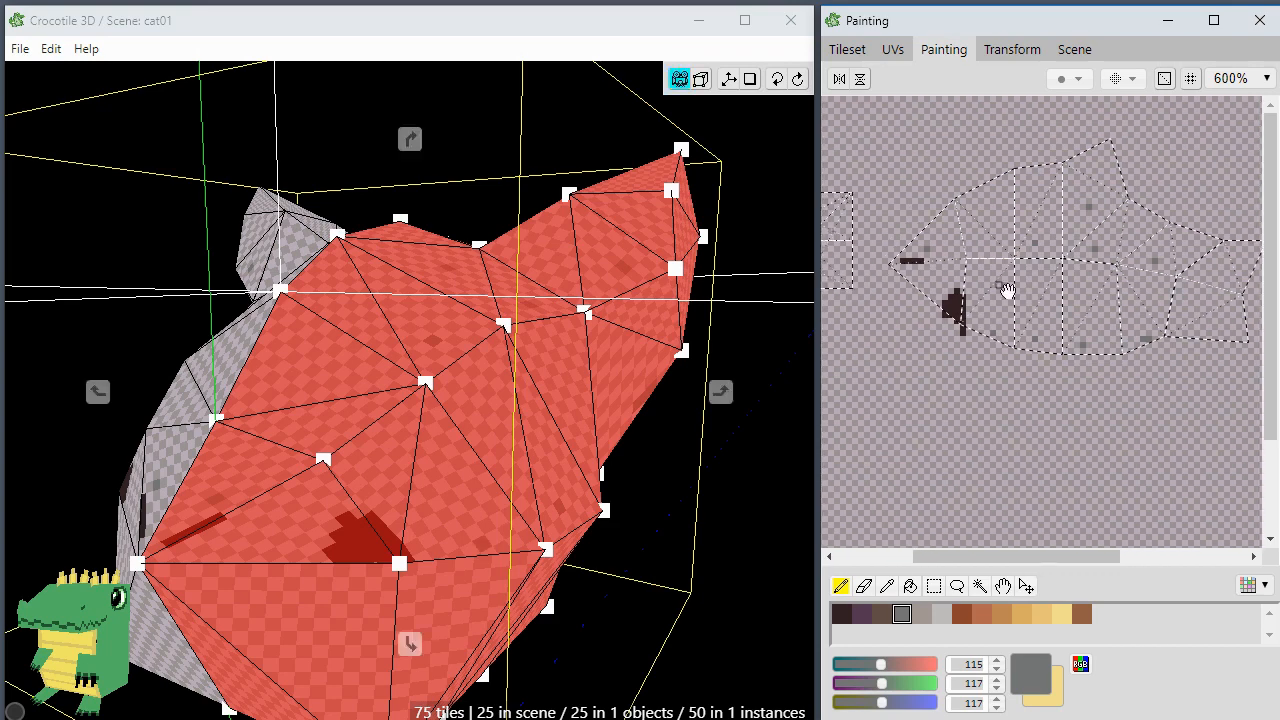
Step: Paint a grey eye with a grey patch beneath it on the cheek area, and ring the eye with the sampled dark brown
left_click(1030, 347, "alt")
mouse_move(975, 326)
left_mouse_down()
mouse_move(951, 328)
mouse_move(970, 320)
mouse_move(960, 342)
left_mouse_up()
mouse_move(980, 280)
left_mouse_down()
mouse_move(957, 279)
mouse_move(971, 260)
mouse_move(933, 288)
left_mouse_up()
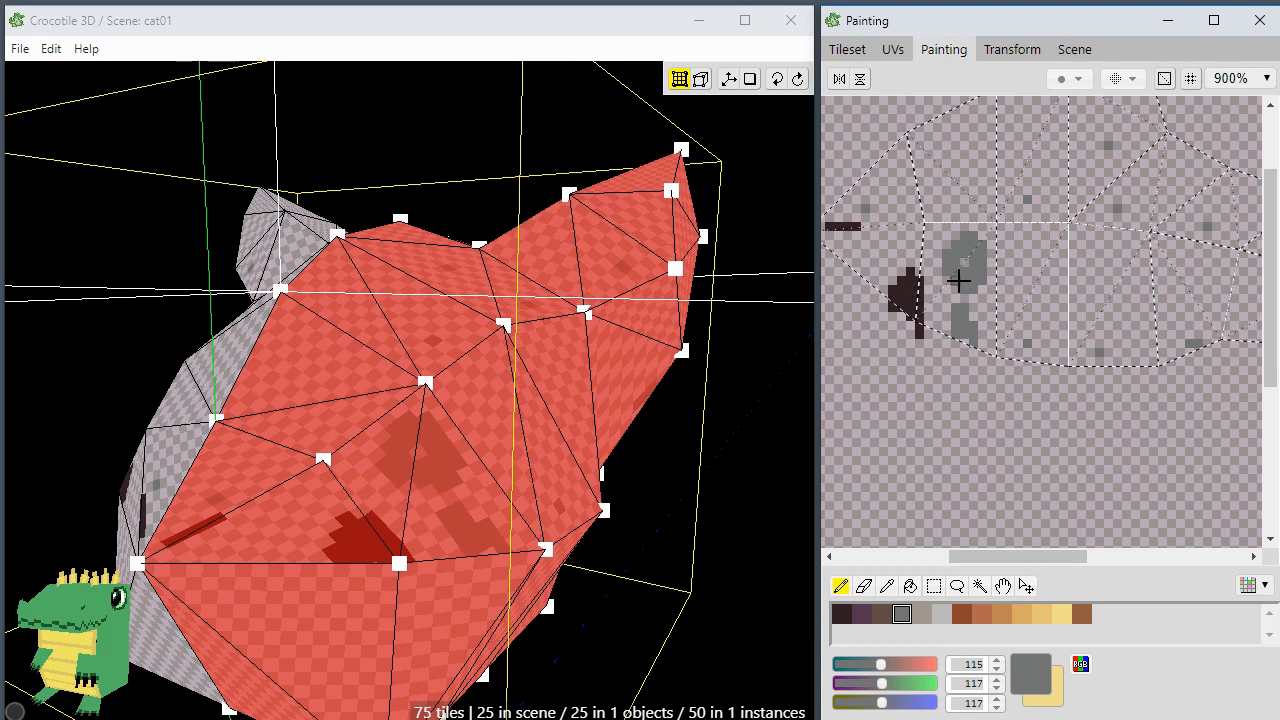
left_click(914, 297, "alt")
mouse_move(951, 266)
left_mouse_down()
mouse_move(980, 266)
mouse_move(966, 245)
mouse_move(943, 262)
mouse_move(977, 235)
left_mouse_up()
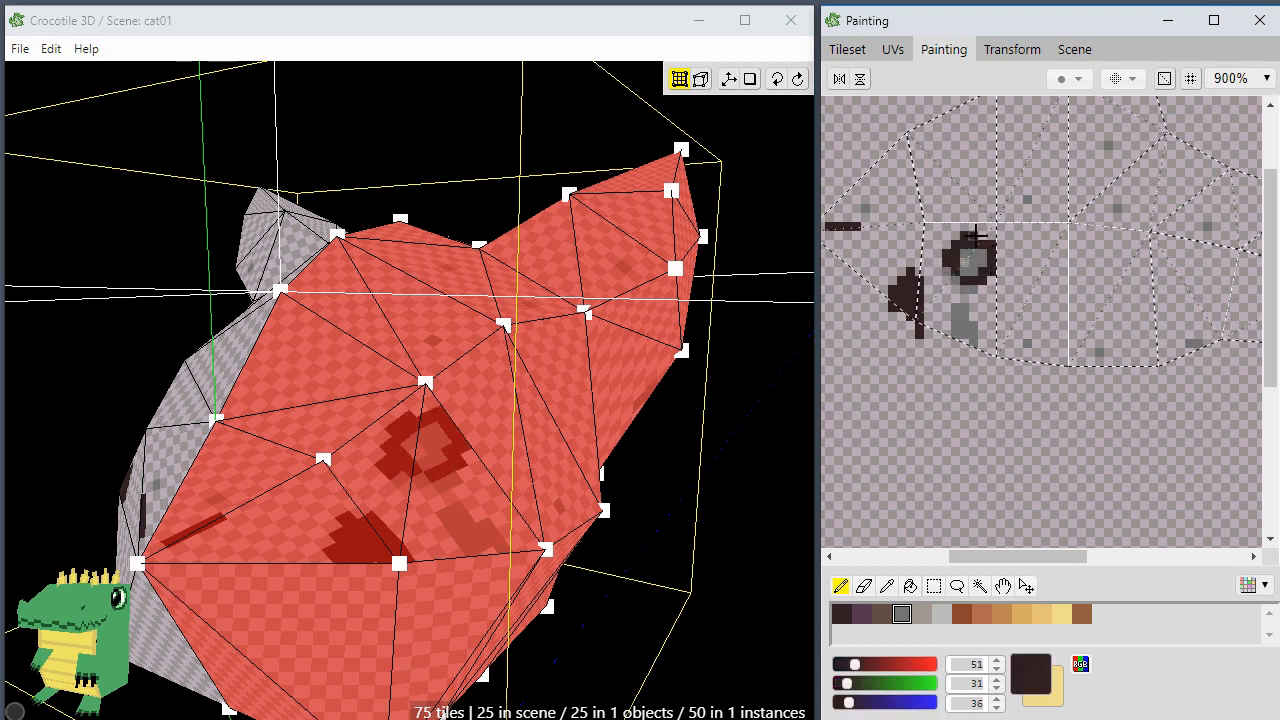
Step: Paint a dark brown nose at the pointed tip of the UV island
key("space")
left_click_drag(560, 540, 630, 572)
scroll(668, 592, "down", 4)
scroll(651, 567, "up", 2)
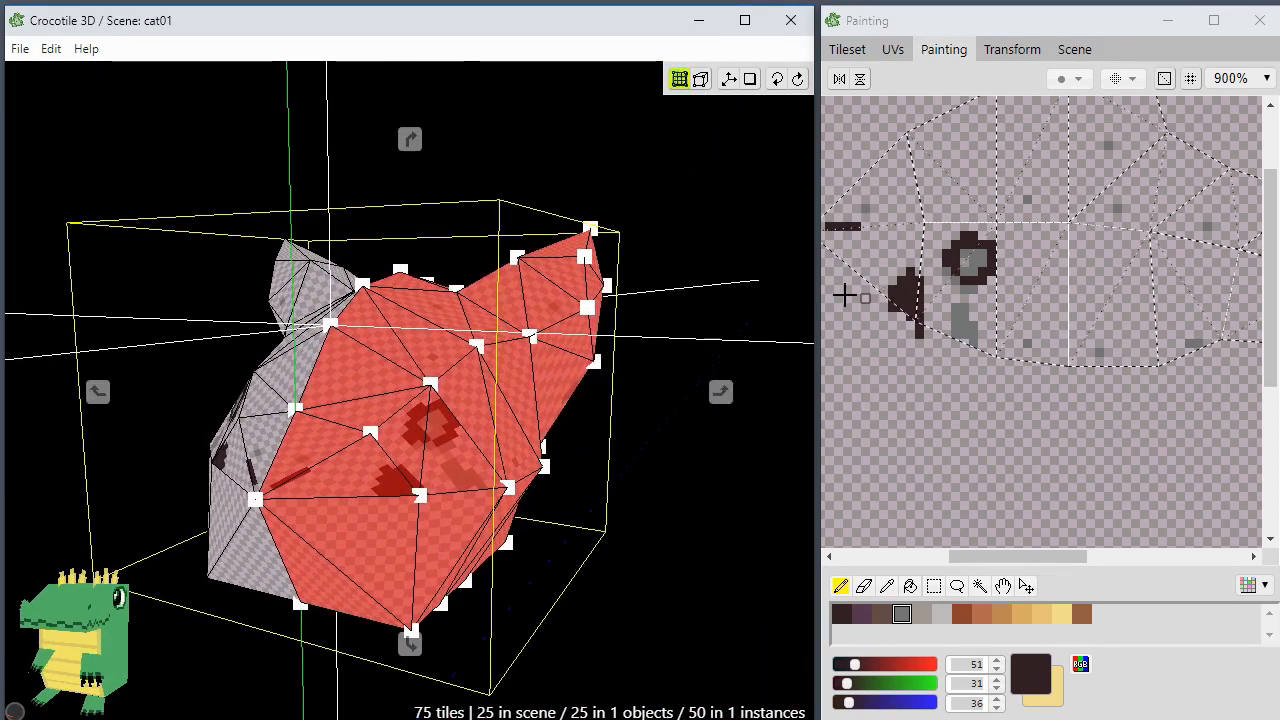
middle_click_drag(889, 371, 970, 385)
mouse_move(938, 276)
left_mouse_down()
mouse_move(955, 285)
mouse_move(928, 283)
mouse_move(948, 296)
mouse_move(950, 250)
mouse_move(952, 300)
left_mouse_up()
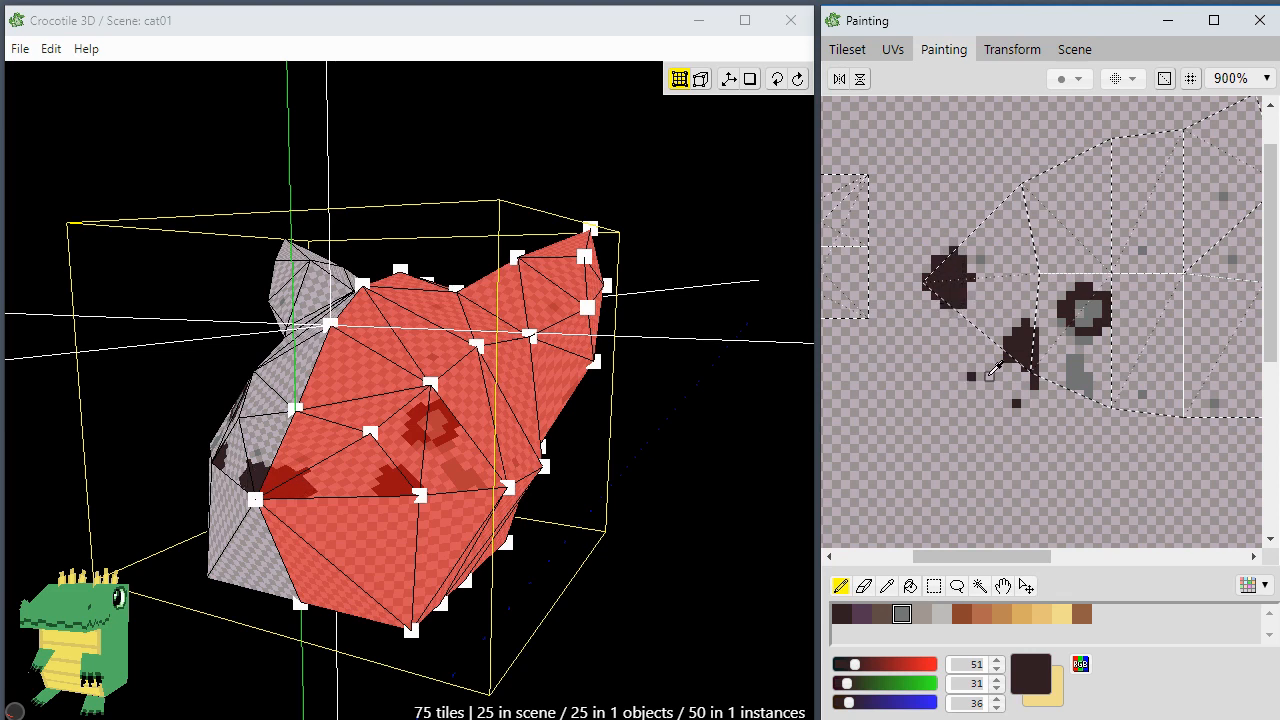
Step: Sample the light fur colour, cover the old dark patch between nose and eye, and check the face from both sides
left_click(990, 376, "alt")
mouse_move(994, 374)
left_mouse_down()
mouse_move(1003, 334)
mouse_move(1030, 346)
mouse_move(1022, 315)
left_mouse_up()
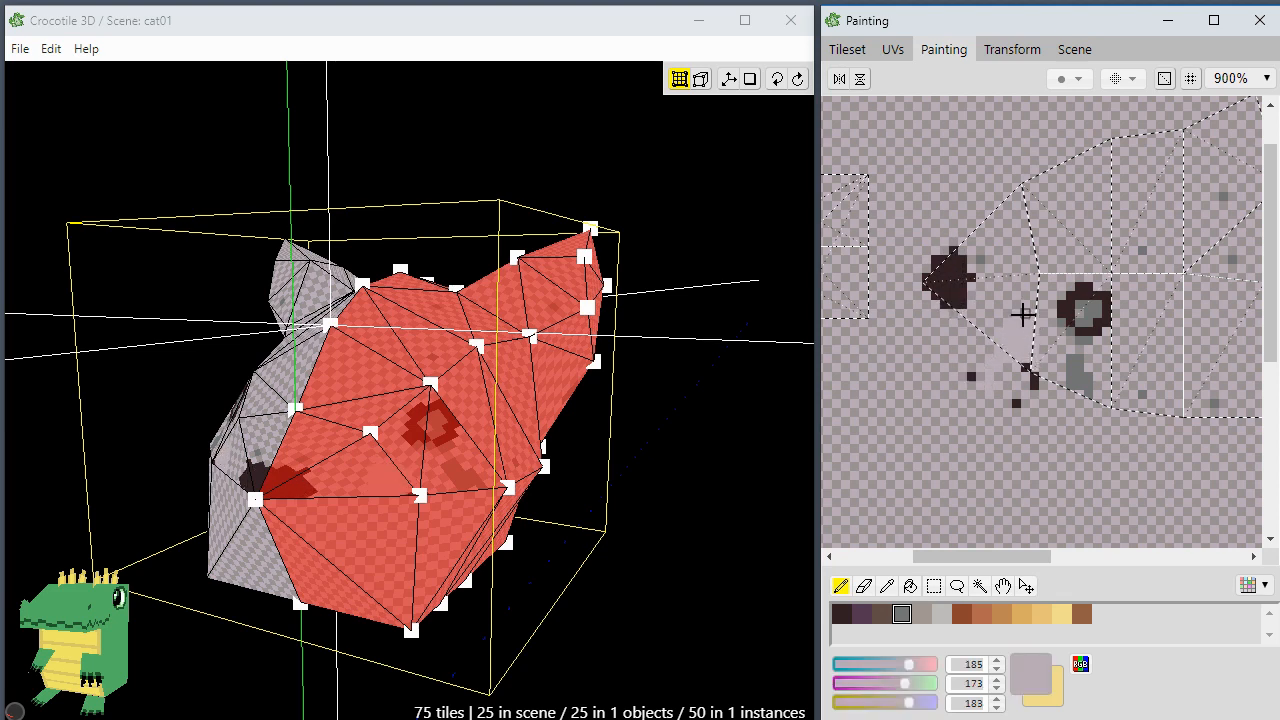
middle_click_drag(690, 552, 598, 560)
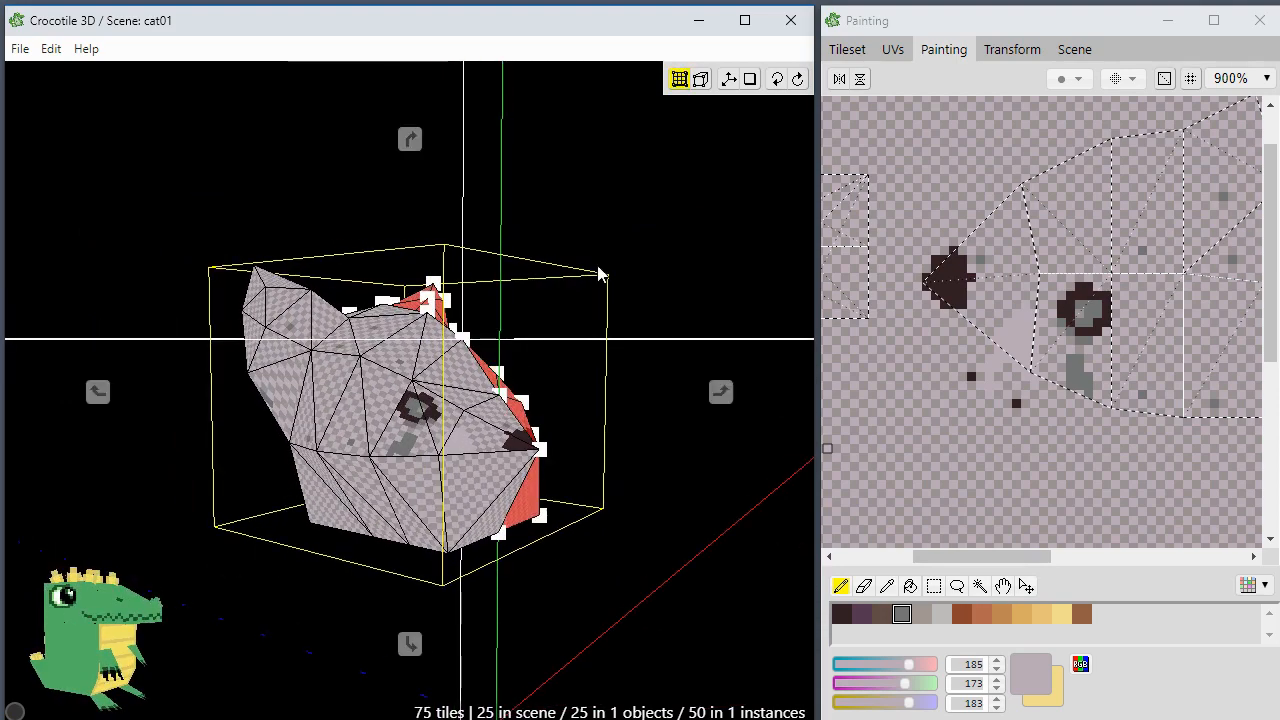
middle_click_drag(600, 275, 389, 385)
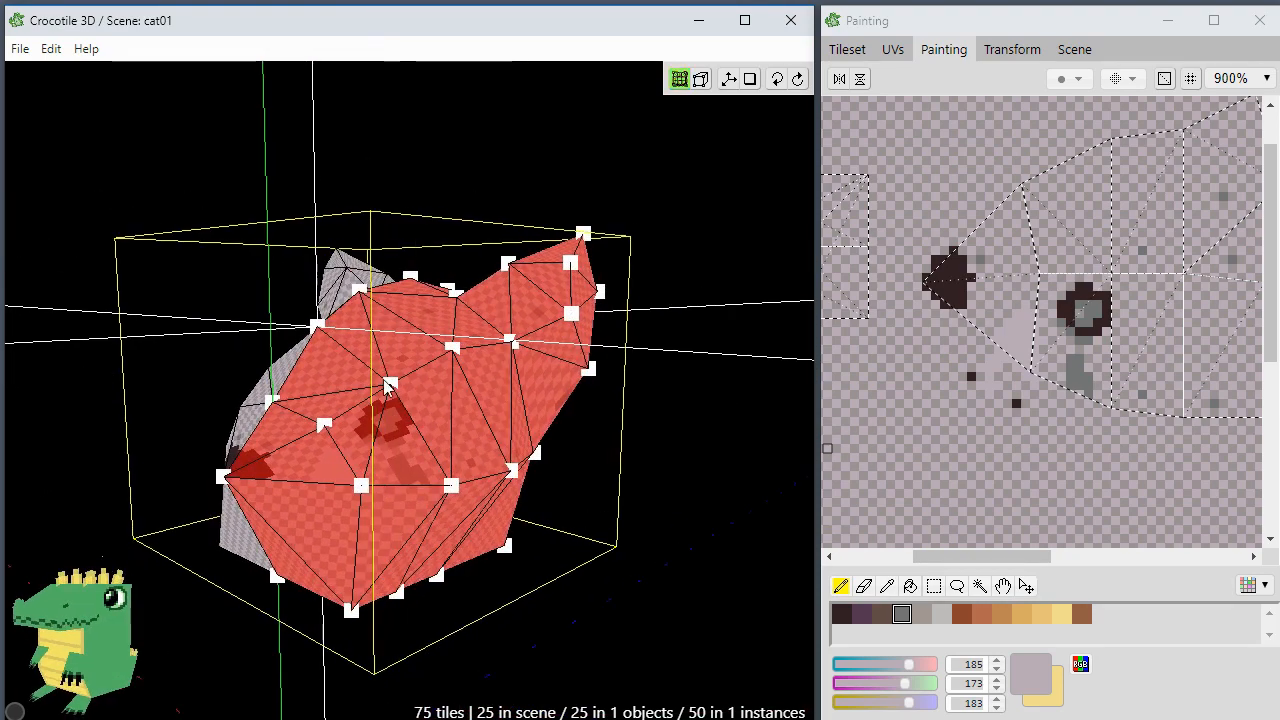
Step: View the face from the front, and lighten the centre of the grey eye with the light fur colour
left_click(679, 78)
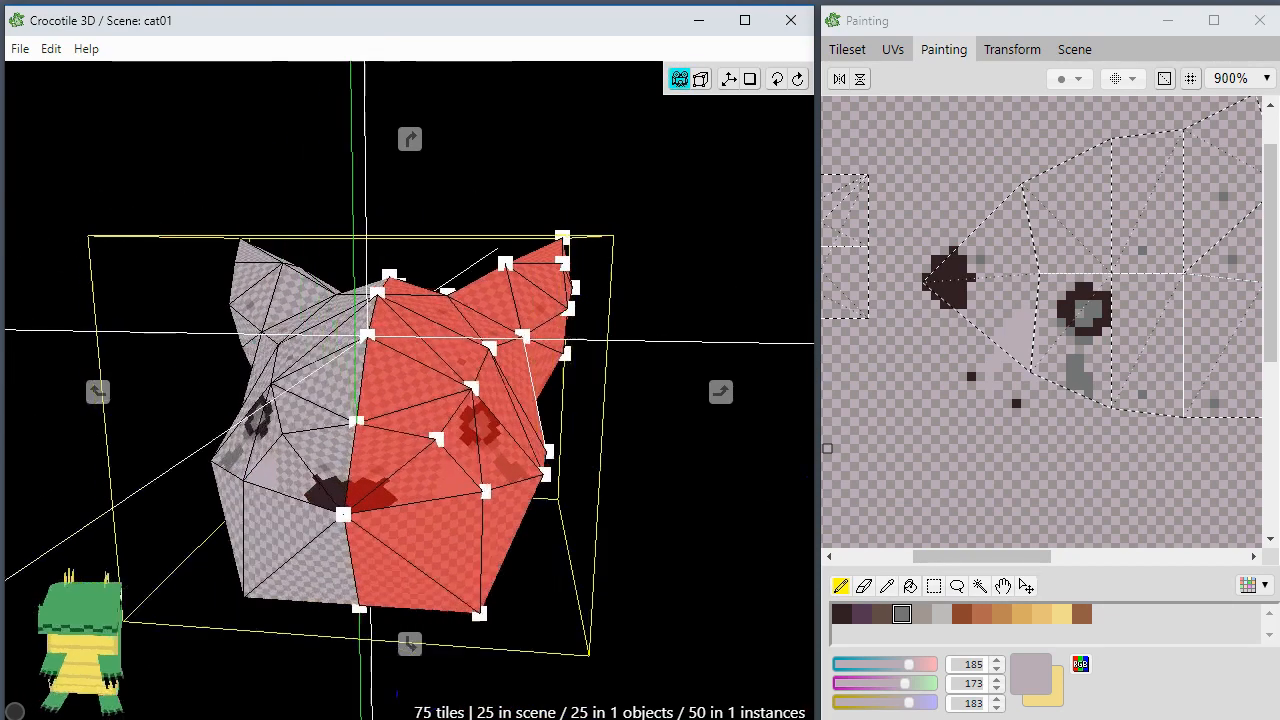
middle_click_drag(457, 243, 470, 420)
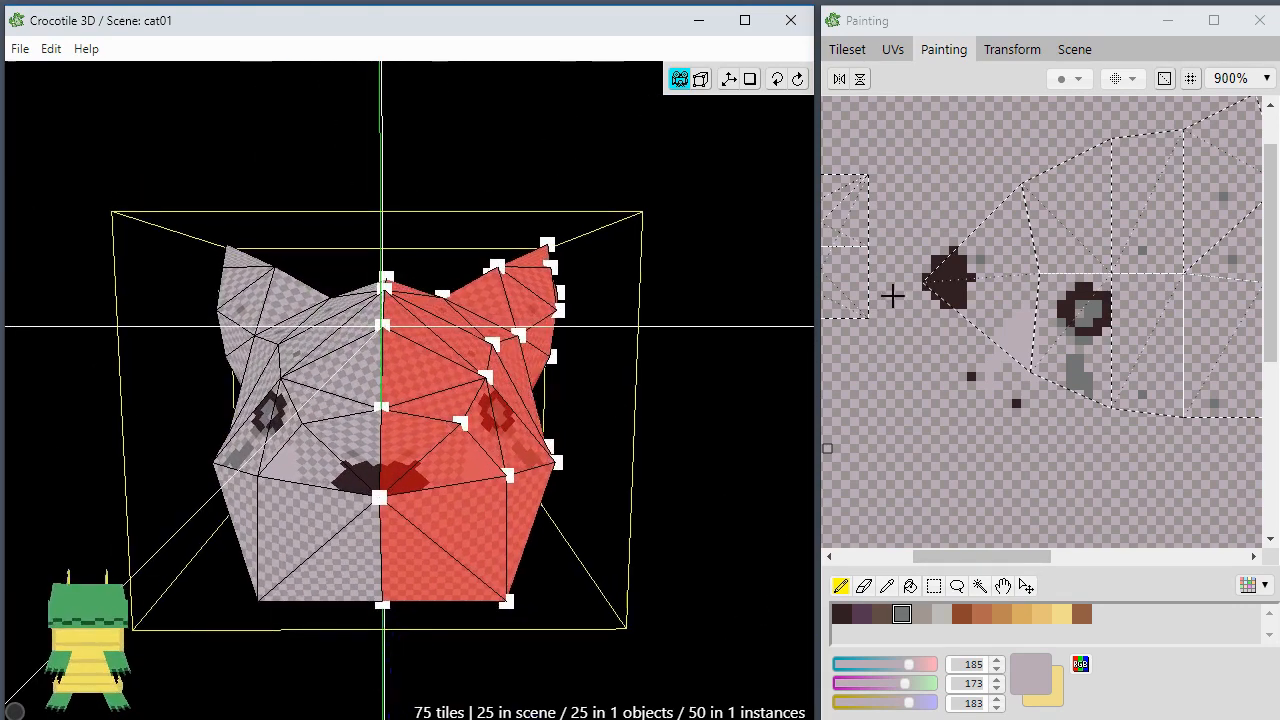
left_click(1097, 290)
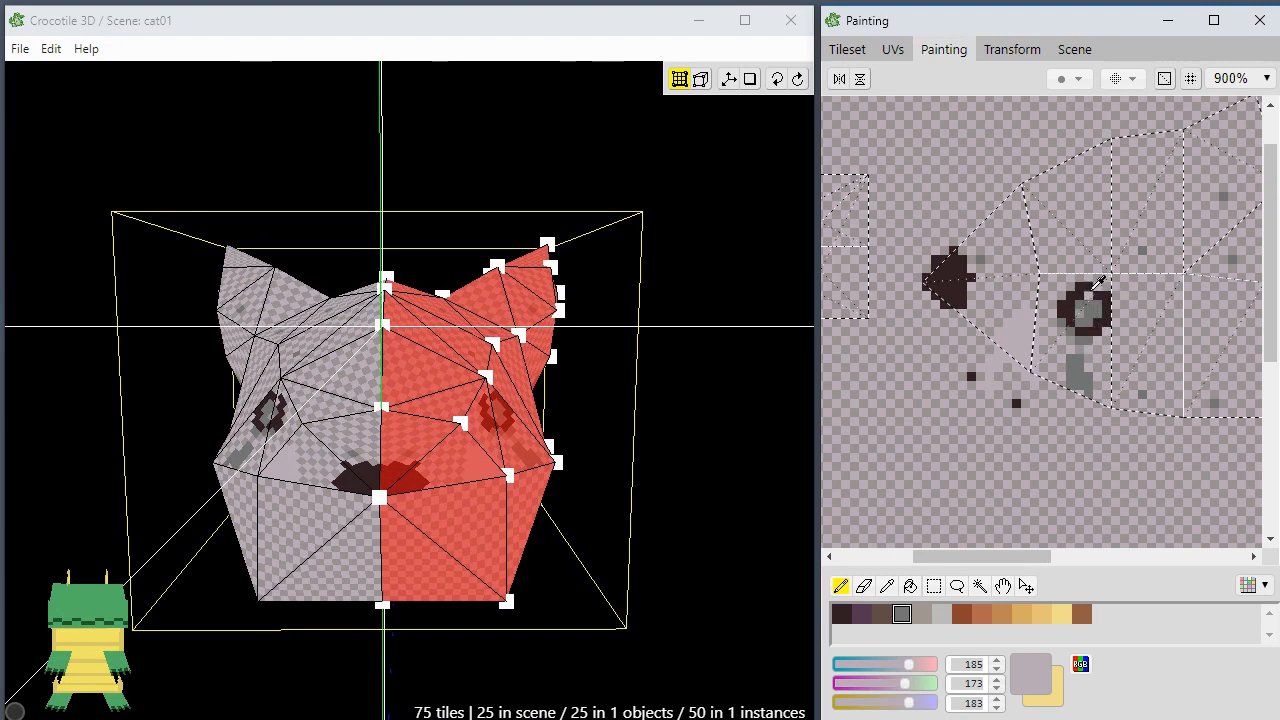
left_click(1087, 303)
Step: Square off the eye's ring with the sampled dark brown, and fill the ring's inner edge with the sampled grey
left_click(1102, 286, "alt")
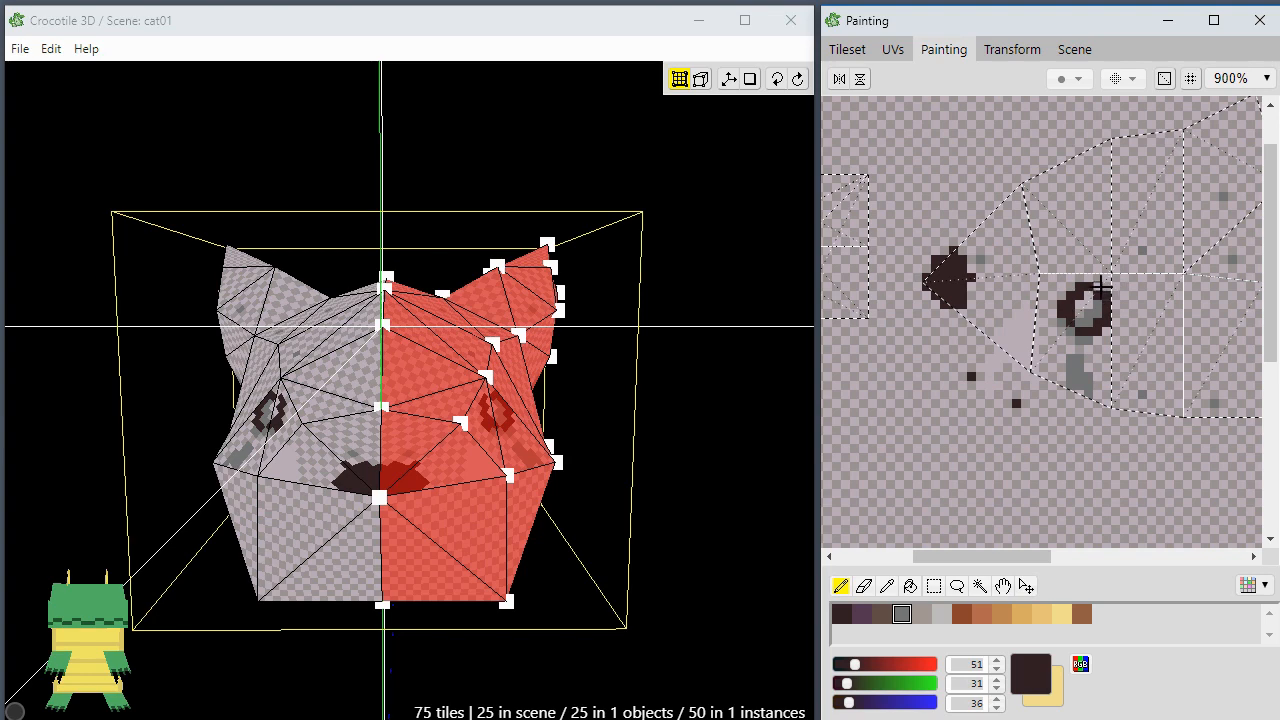
mouse_move(643, 455)
right_mouse_down()
mouse_move(600, 470)
mouse_move(651, 491)
right_mouse_up()
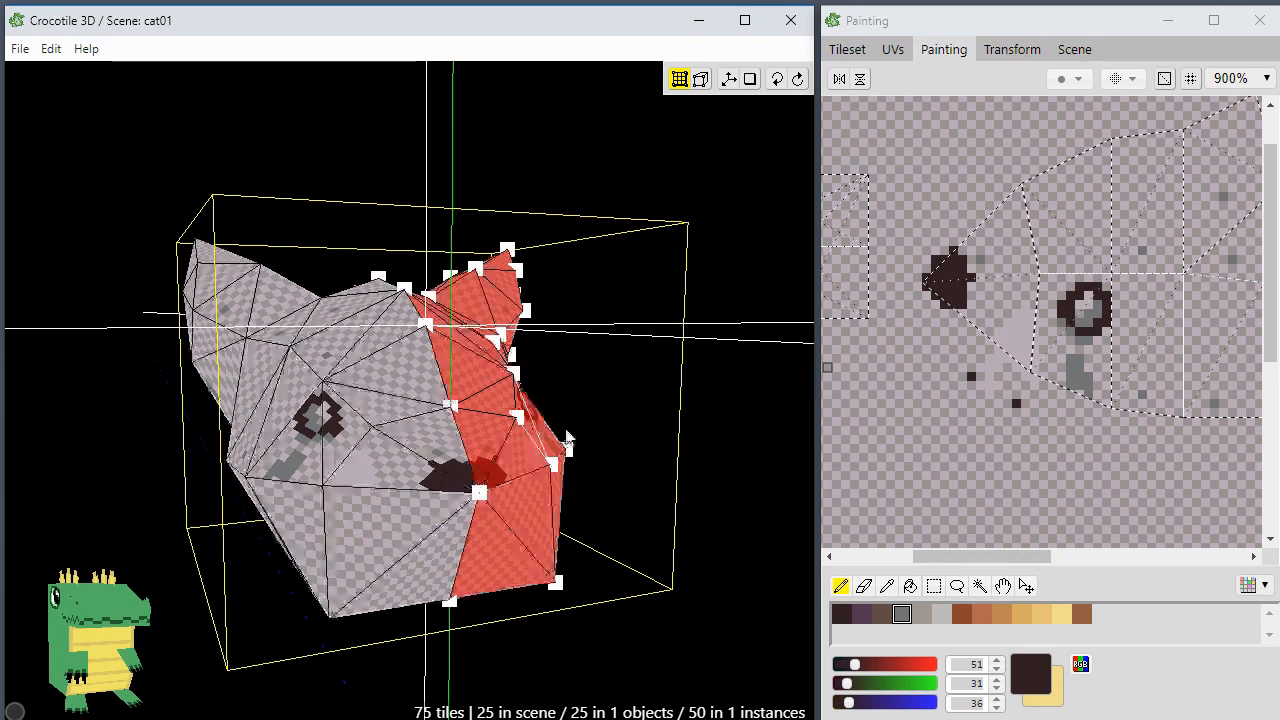
scroll(594, 446, "up", 3)
key("space")
mouse_move(586, 506)
left_mouse_down()
mouse_move(490, 504)
mouse_move(484, 492)
mouse_move(584, 500)
mouse_move(571, 509)
left_mouse_up()
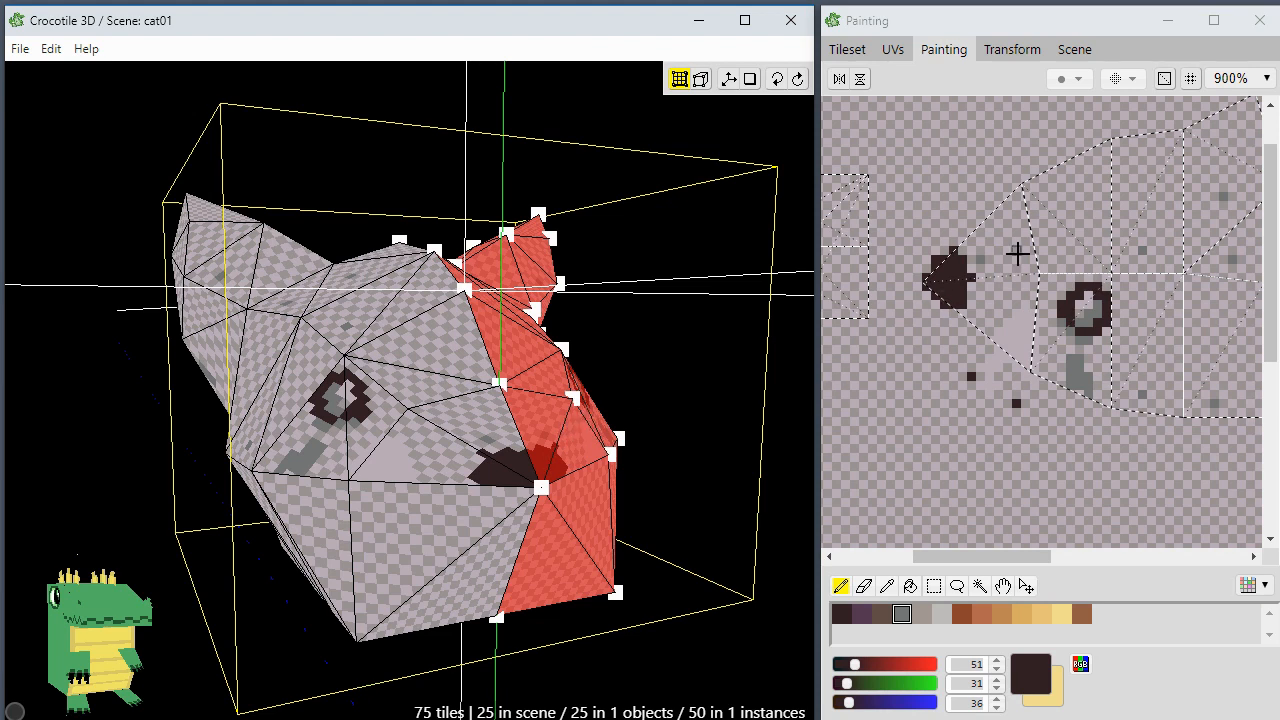
left_click(1060, 301)
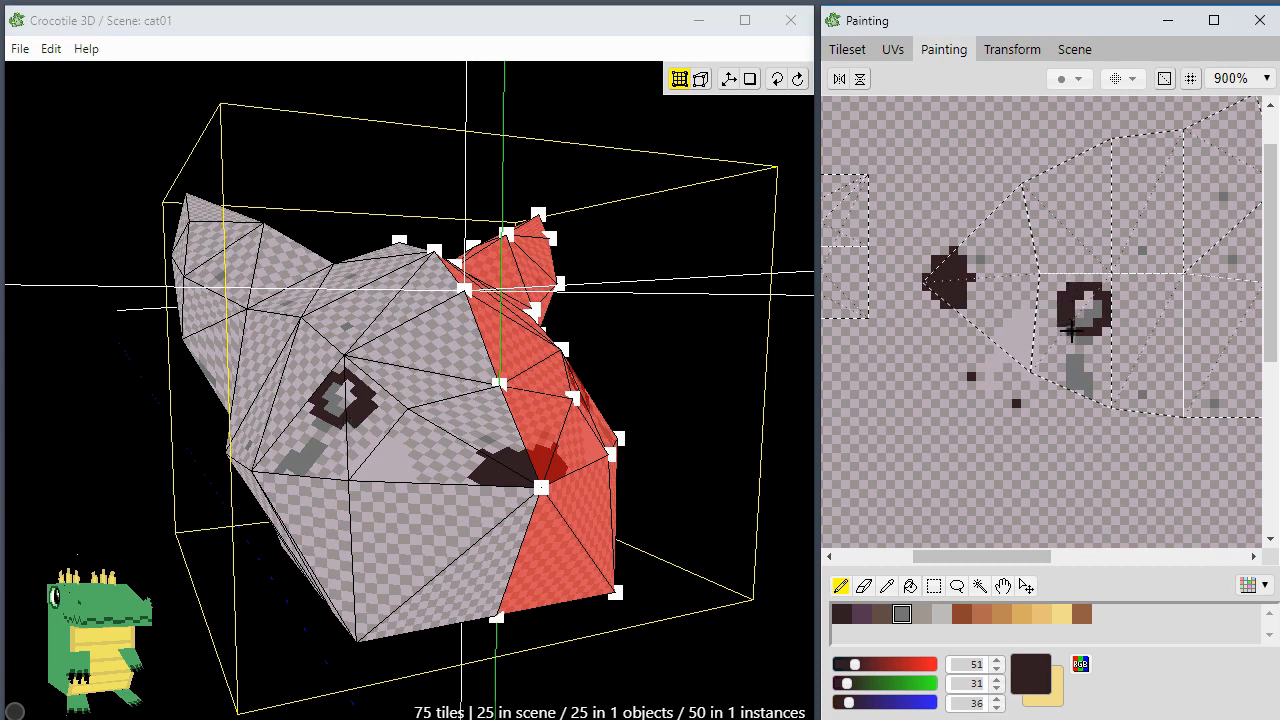
left_click(1087, 322, "alt")
left_click_drag(1070, 320, 1068, 300)
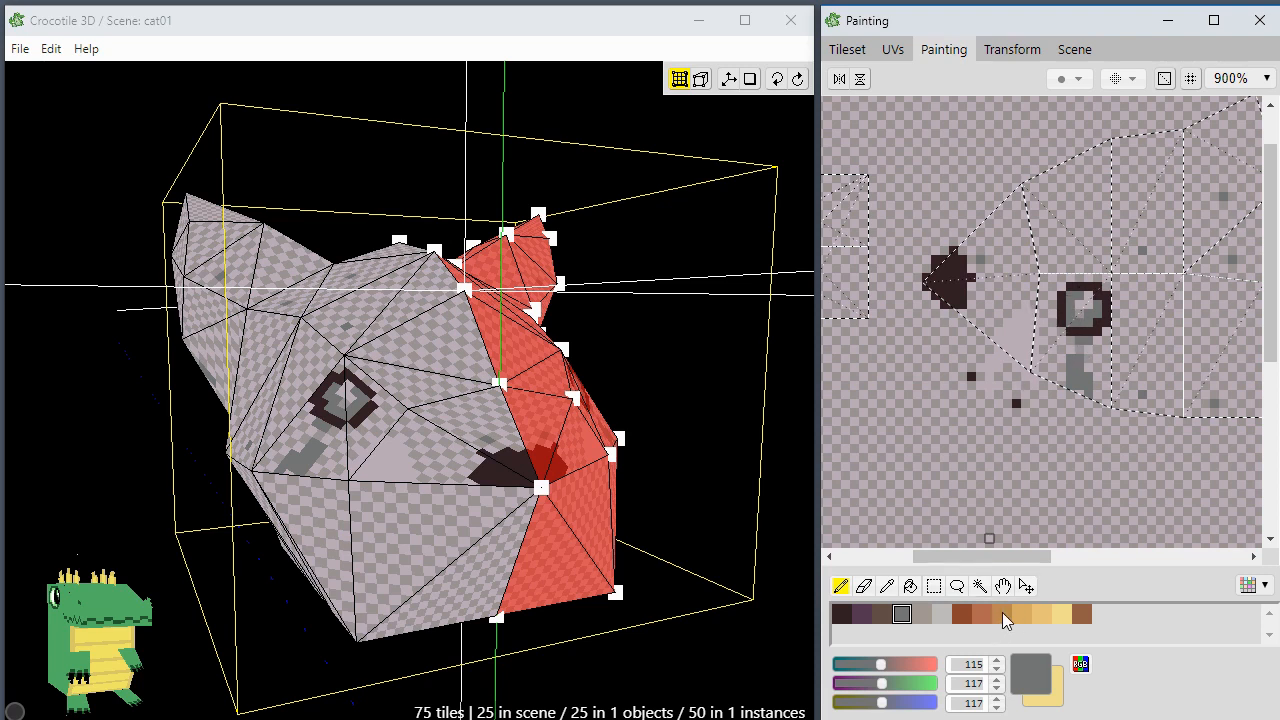
Step: Paint a reddish-brown stroke along the eye's lower edge and a golden (219, 173, 99) patch on the cheek beside it
left_click(978, 614)
mouse_move(1060, 348)
left_mouse_down()
mouse_move(1042, 312)
mouse_move(1068, 368)
mouse_move(1060, 345)
mouse_move(1034, 337)
mouse_move(1040, 378)
mouse_move(1038, 328)
mouse_move(1068, 364)
mouse_move(1052, 377)
mouse_move(1034, 346)
mouse_move(1071, 374)
mouse_move(1019, 351)
left_mouse_up()
left_click(1021, 614)
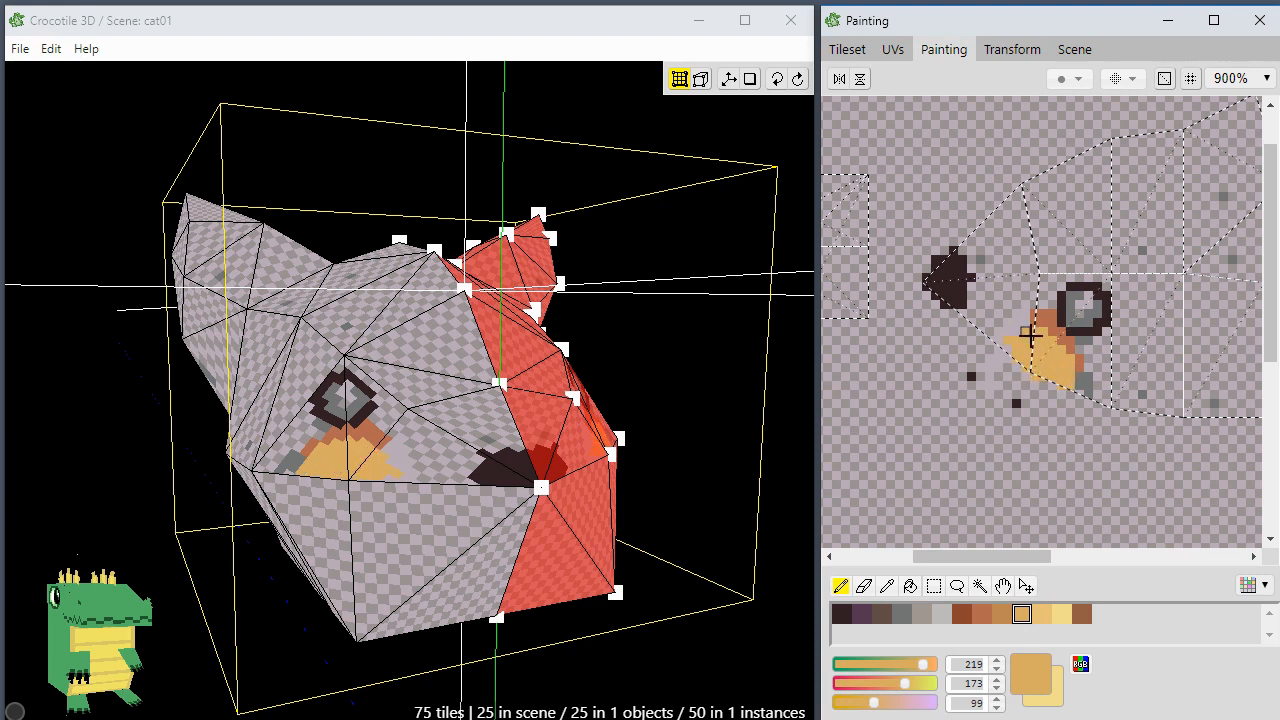
Step: Mix pure white (255, 255, 255) from the light grey swatch, and paint a small highlight in the eye's centre
left_click(842, 614)
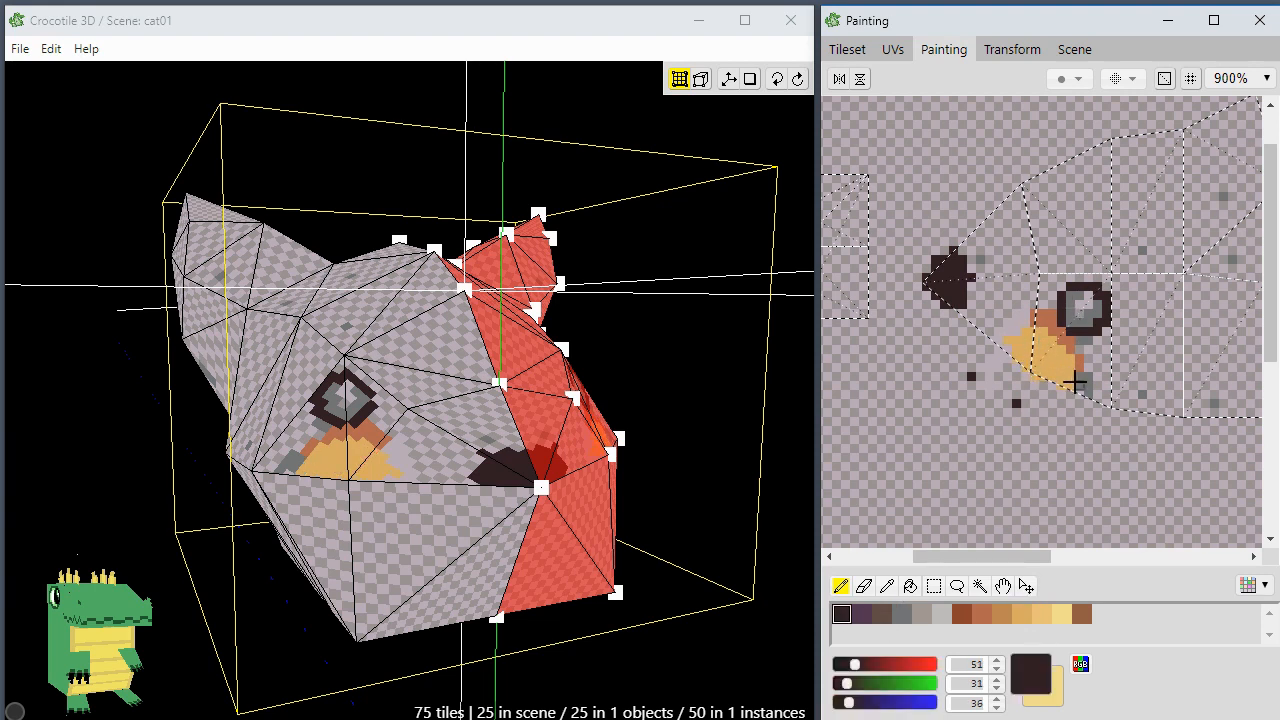
left_click(946, 615)
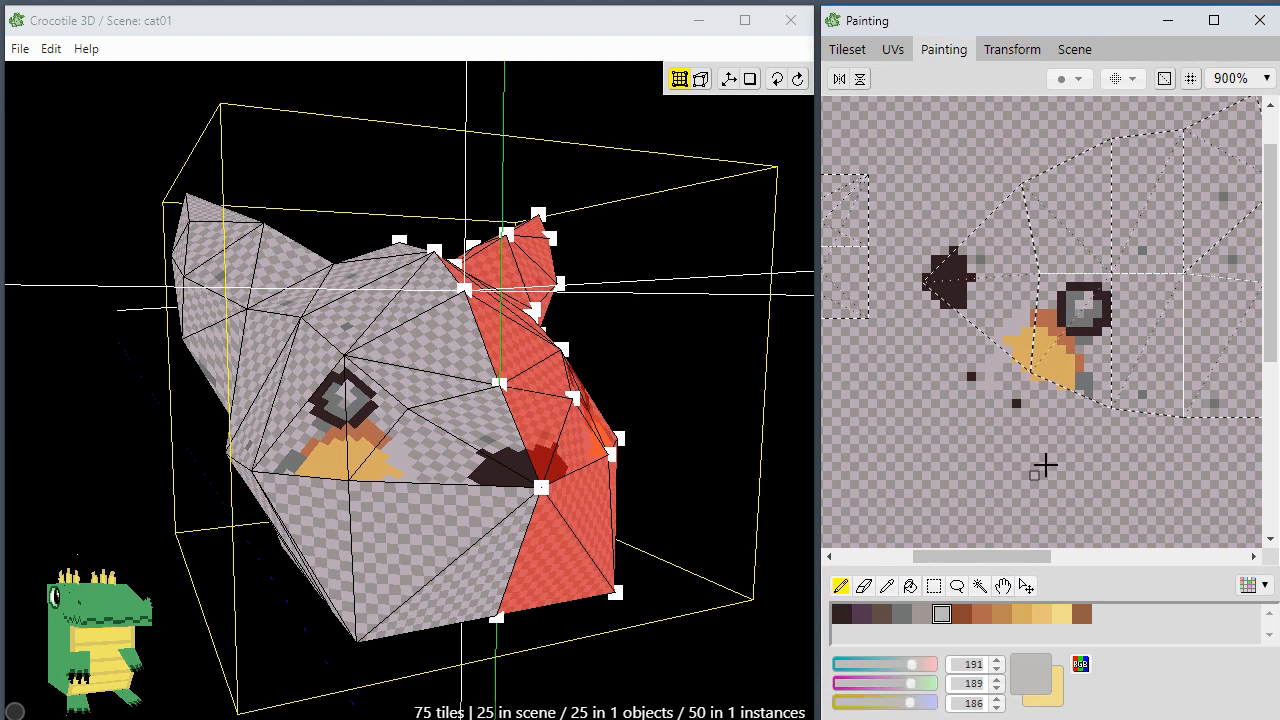
left_click(938, 664)
left_click(938, 683)
left_click(938, 703)
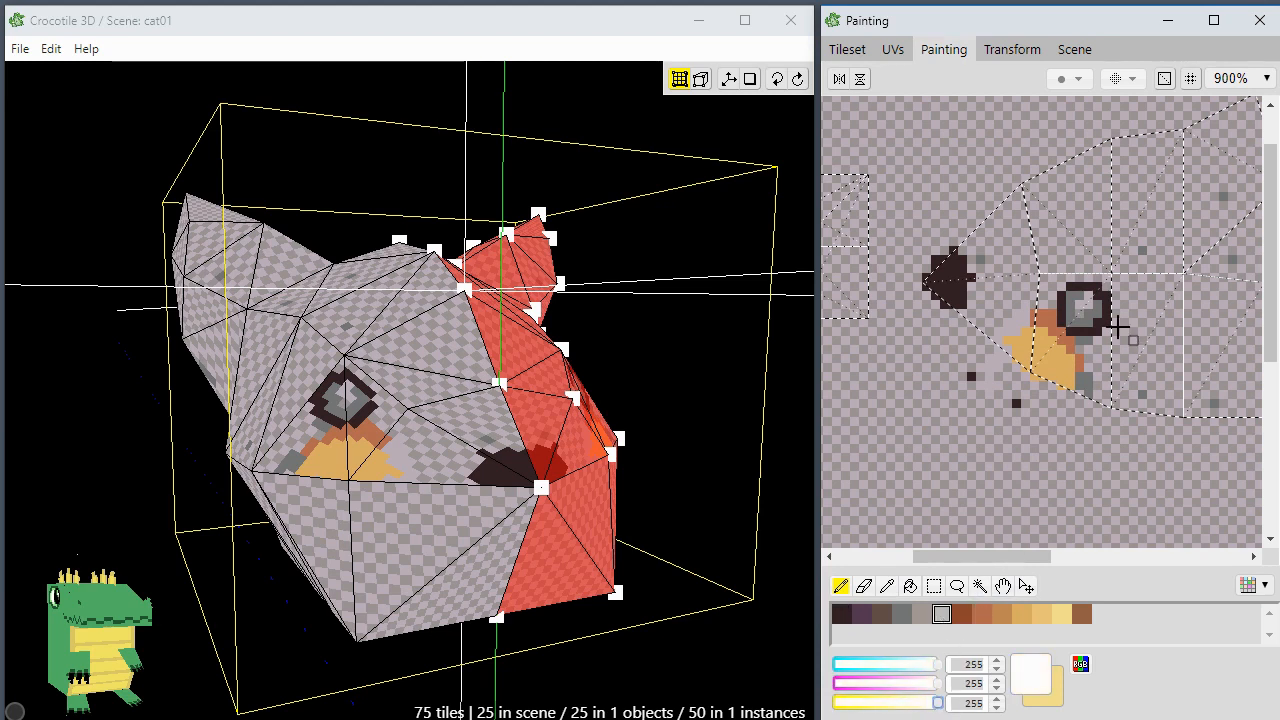
left_click(1084, 305)
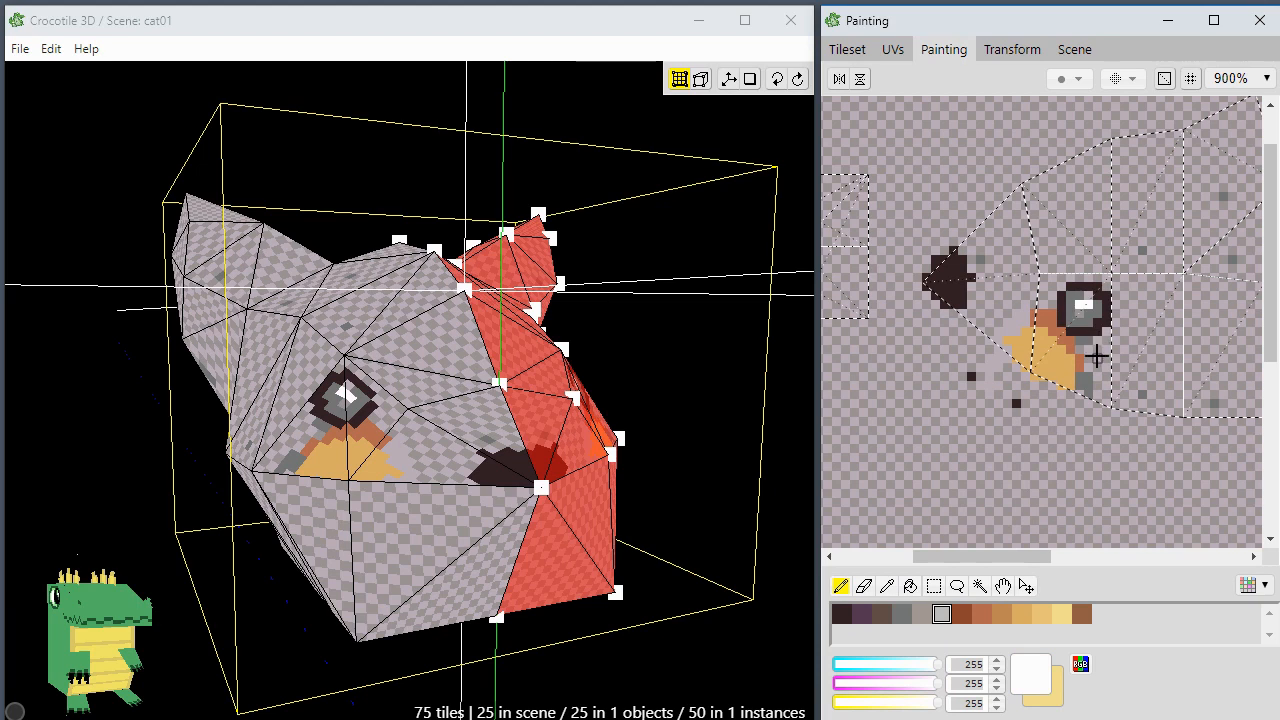
Step: Fill the eye around the highlight with the sampled dark brown, and shade under the white with grey (154, 147, 147)
left_click(1108, 287, "alt")
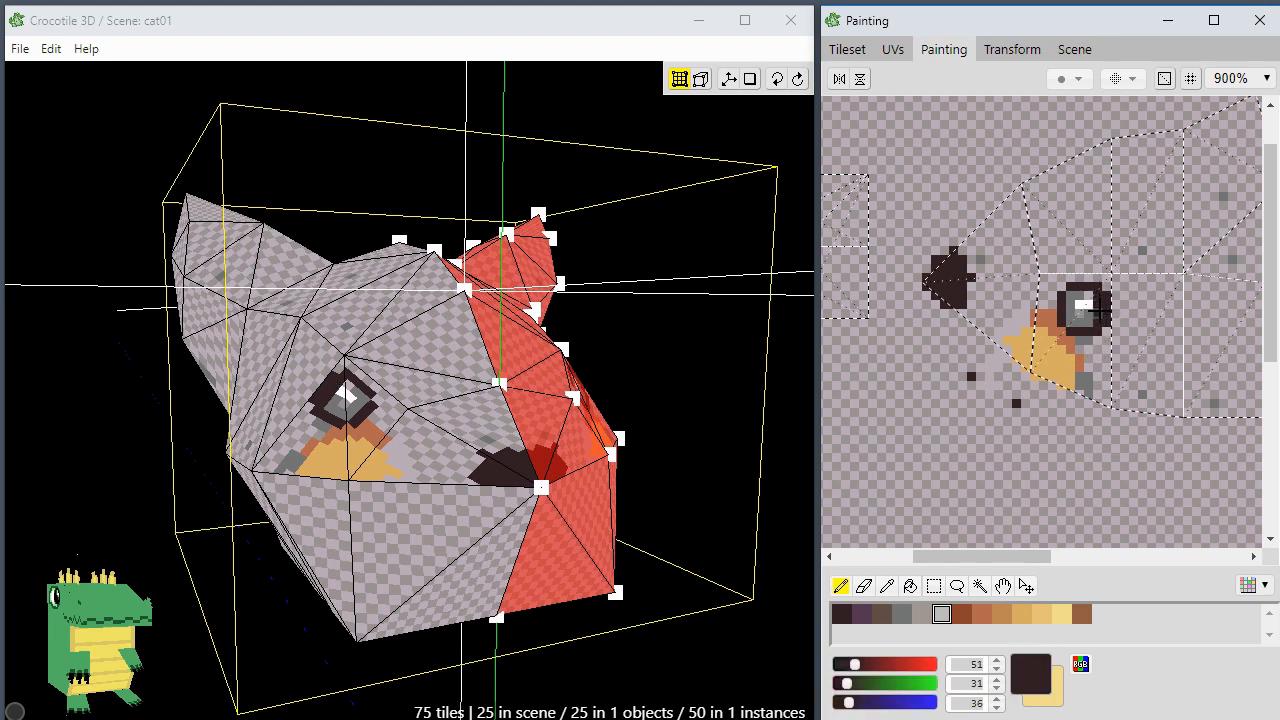
left_click(1075, 297)
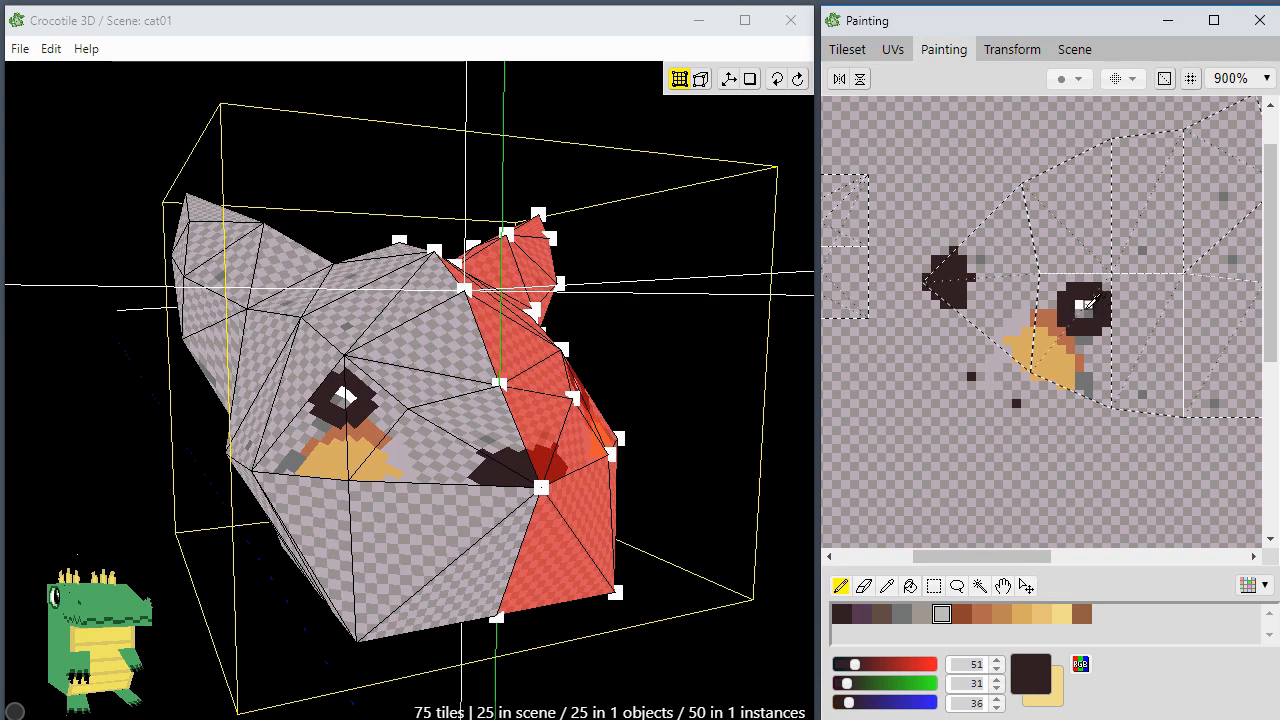
left_click(1084, 306, "alt")
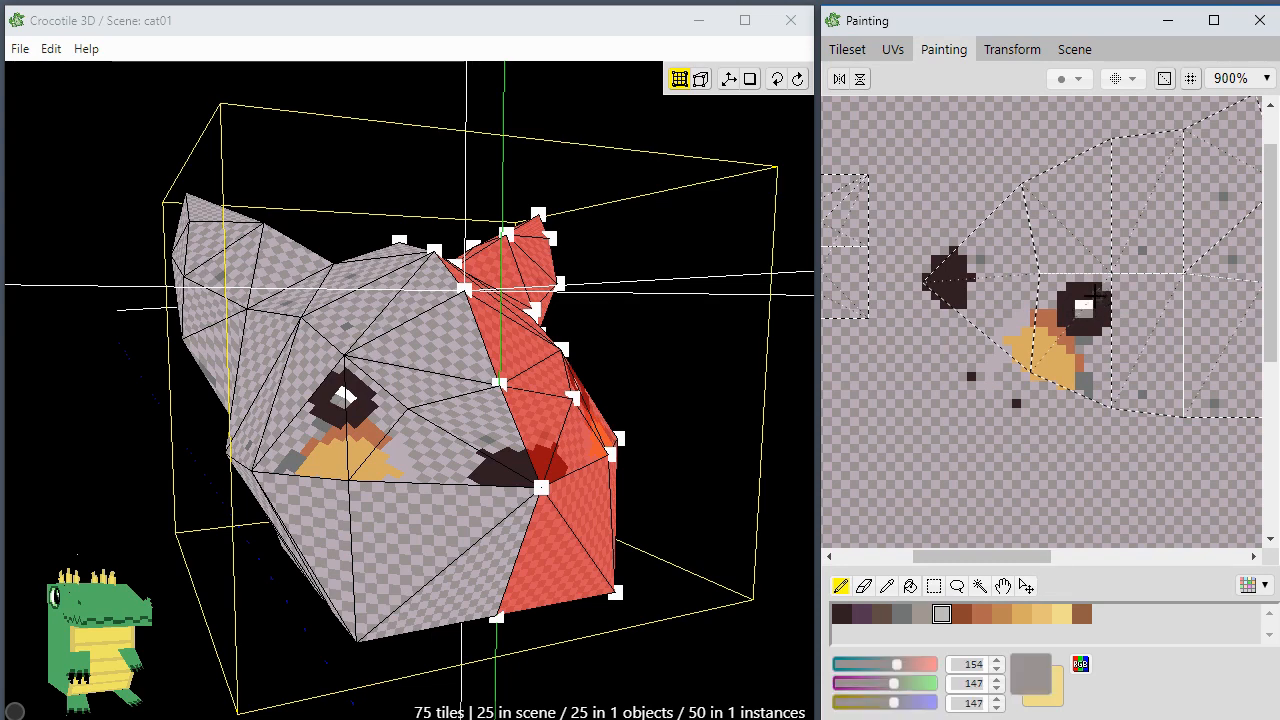
key("space")
mouse_move(725, 503)
left_mouse_down()
mouse_move(480, 495)
mouse_move(750, 482)
left_mouse_up()
key("space")
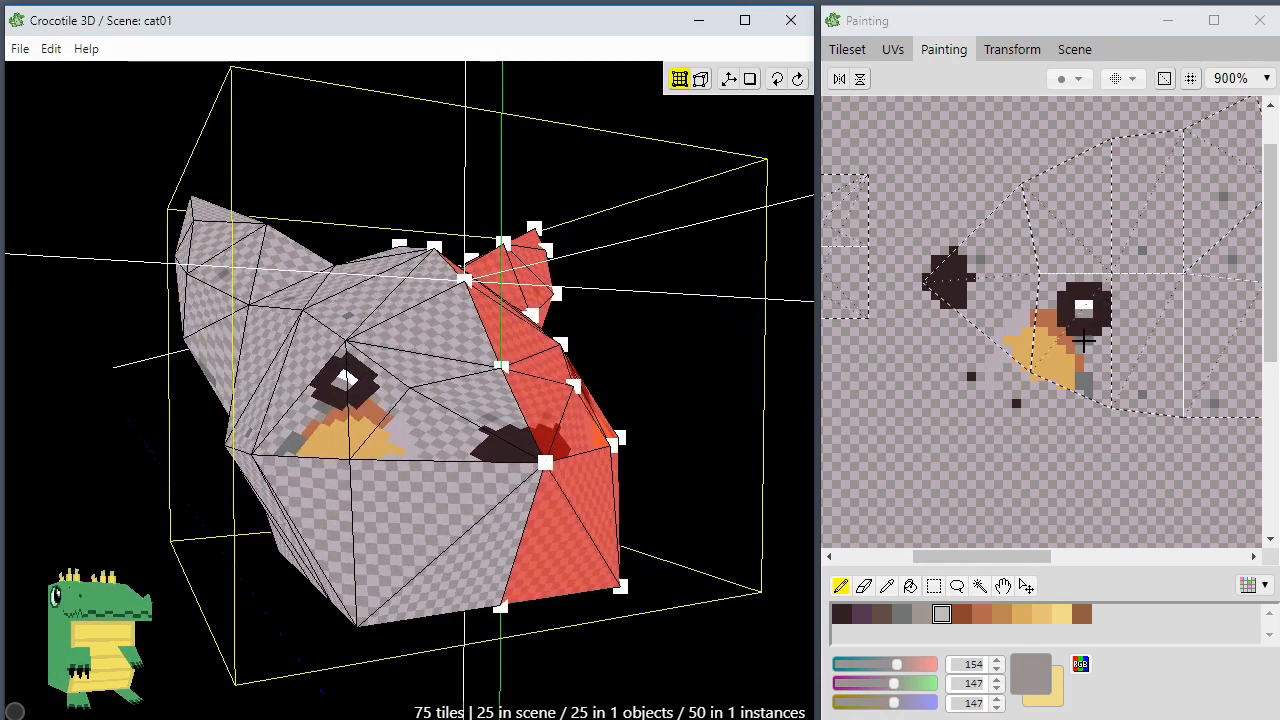
Step: Paint the cheek directly beneath the eye in dark reddish brown (140, 69, 46), out to the UV edge behind the eye
right_click(1090, 343)
right_click(1090, 340)
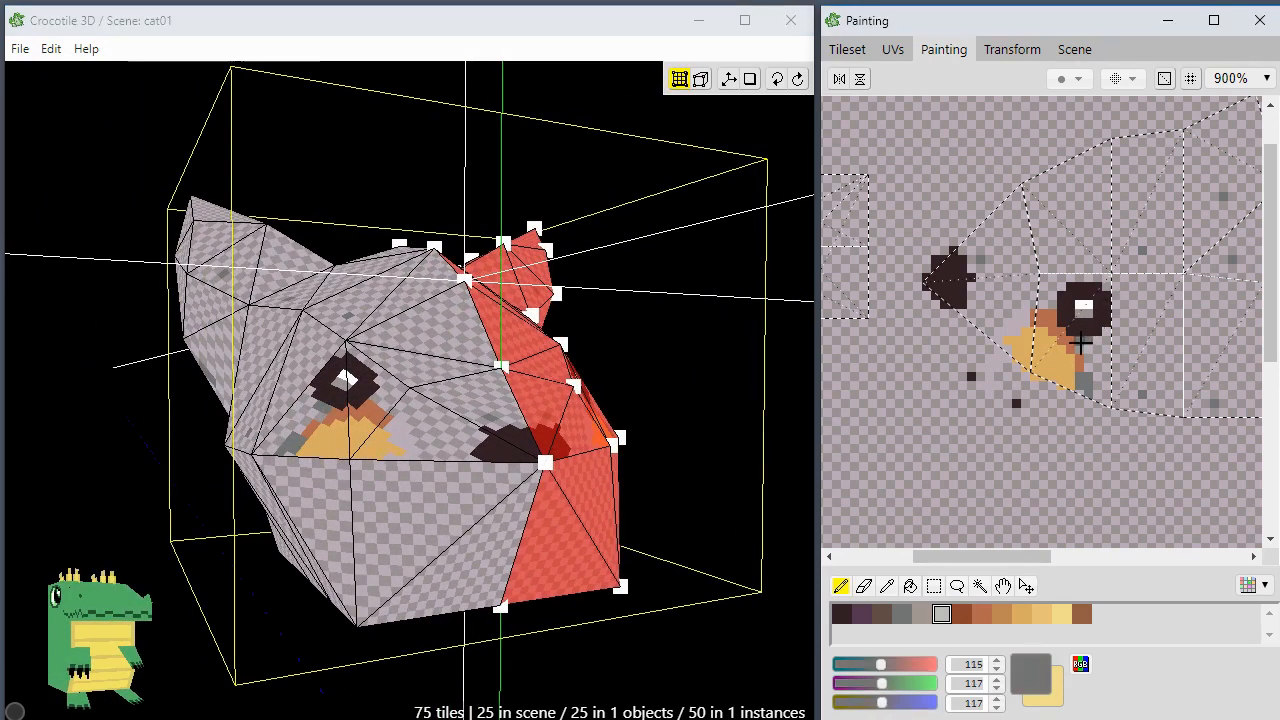
right_click(1073, 328)
left_click(961, 613)
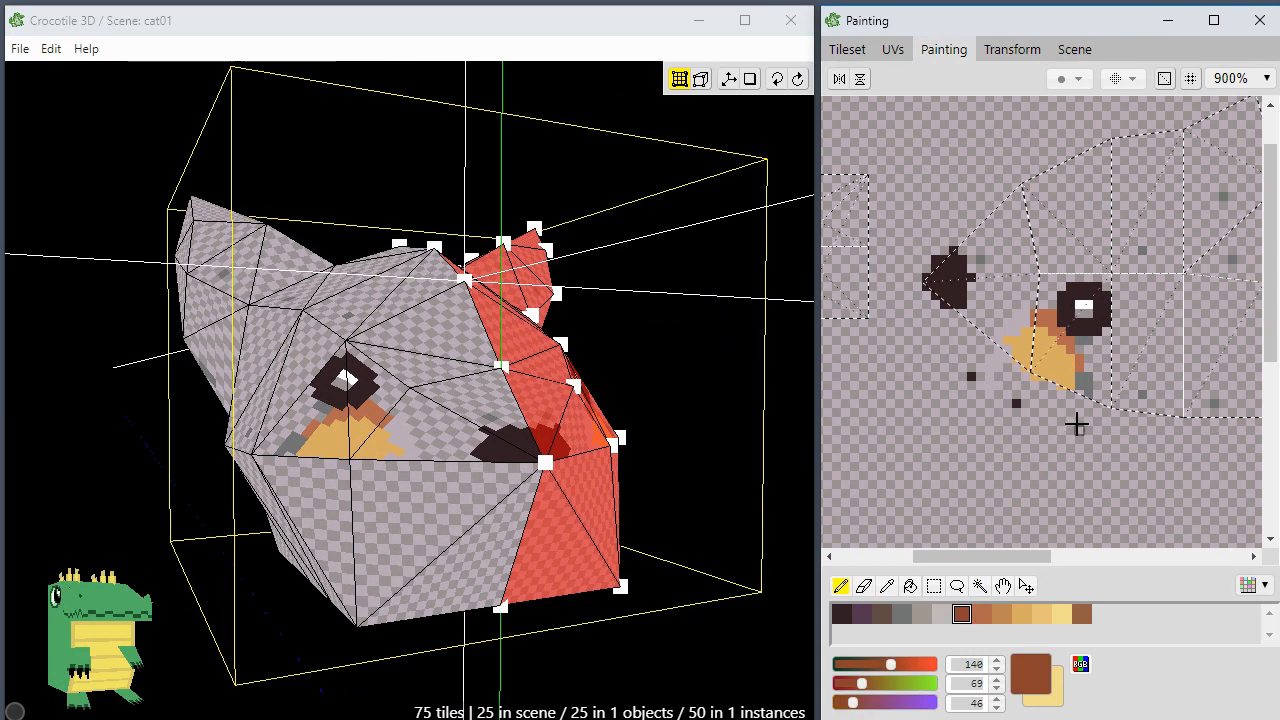
mouse_move(1078, 341)
left_mouse_down()
mouse_move(1100, 350)
mouse_move(1100, 335)
mouse_move(1115, 360)
mouse_move(1092, 352)
mouse_move(1104, 367)
mouse_move(1080, 371)
mouse_move(1103, 385)
mouse_move(1080, 389)
mouse_move(1104, 370)
left_mouse_up()
Step: Extend the gold and reddish-brown (179, 107, 79) bands across the lower cheek and up in front of the eye
right_click(1080, 364)
right_click(1071, 371)
right_click(1084, 363)
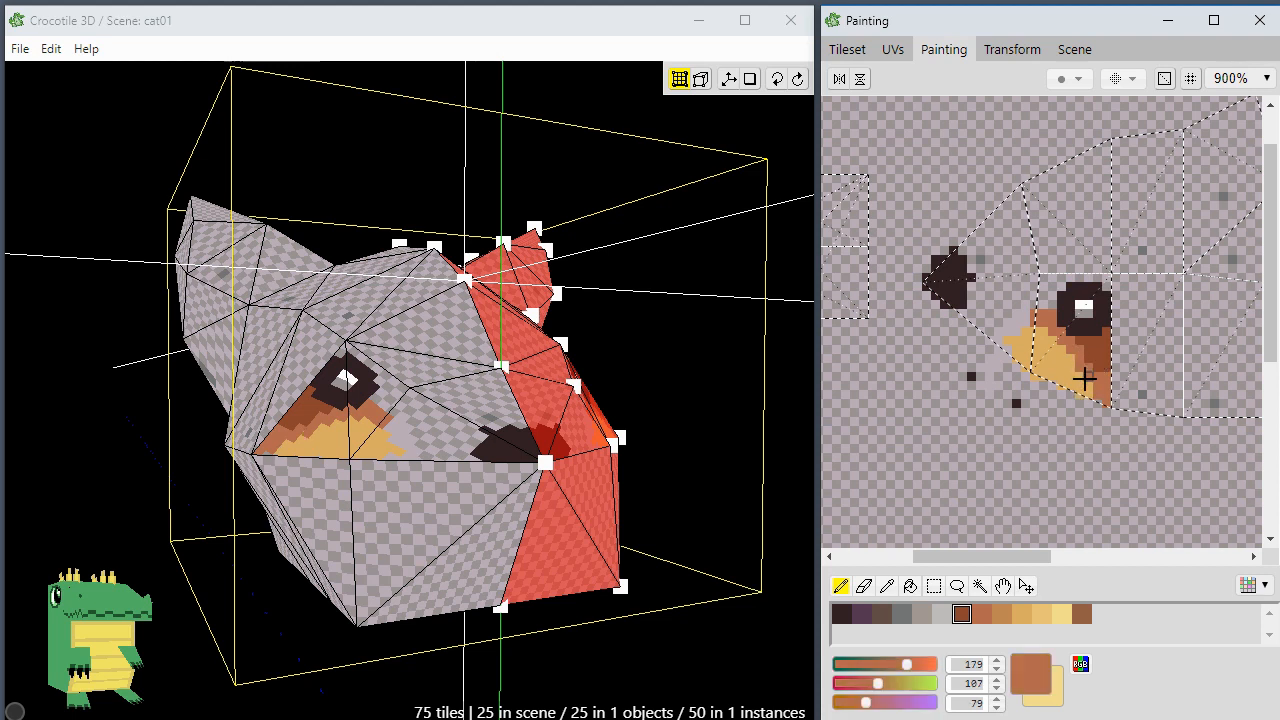
left_click(1100, 409)
left_click_drag(1046, 311, 1038, 297)
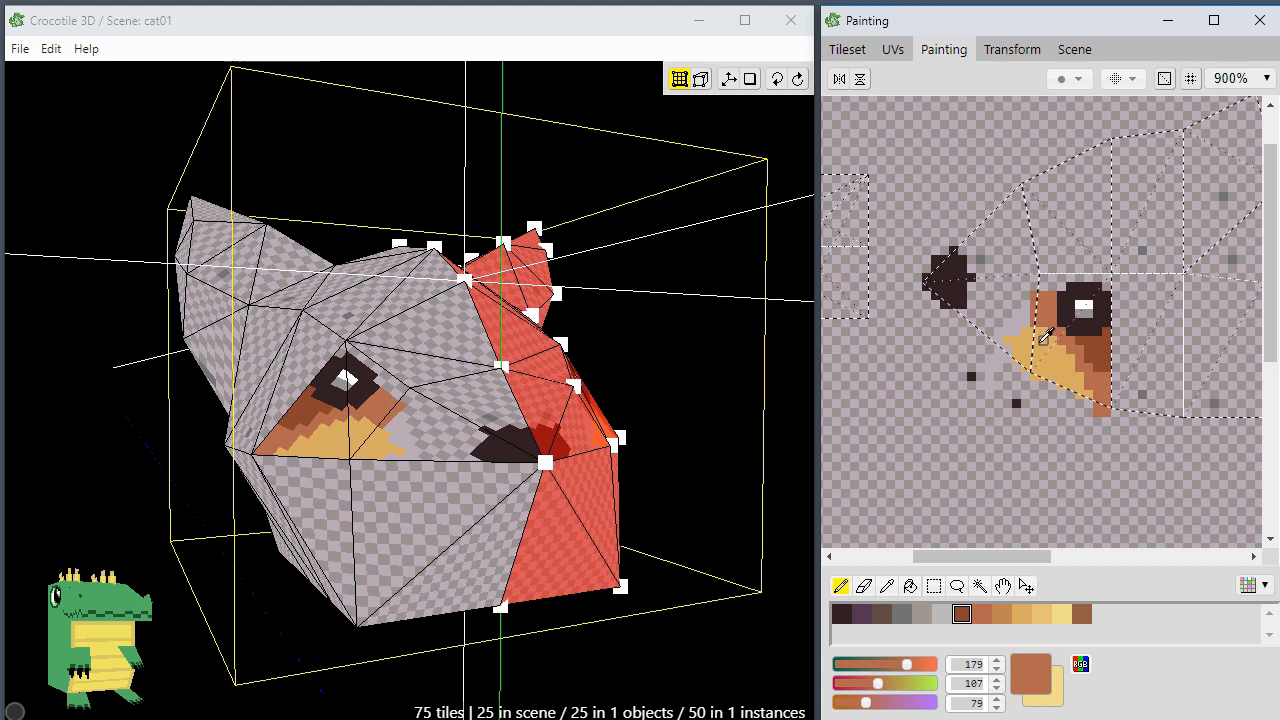
Step: Sample the cheek's gold (219, 173, 99) and fill the muzzle between the eye and the nose with it
right_click(1040, 330)
right_click(1045, 303)
right_click(1035, 338)
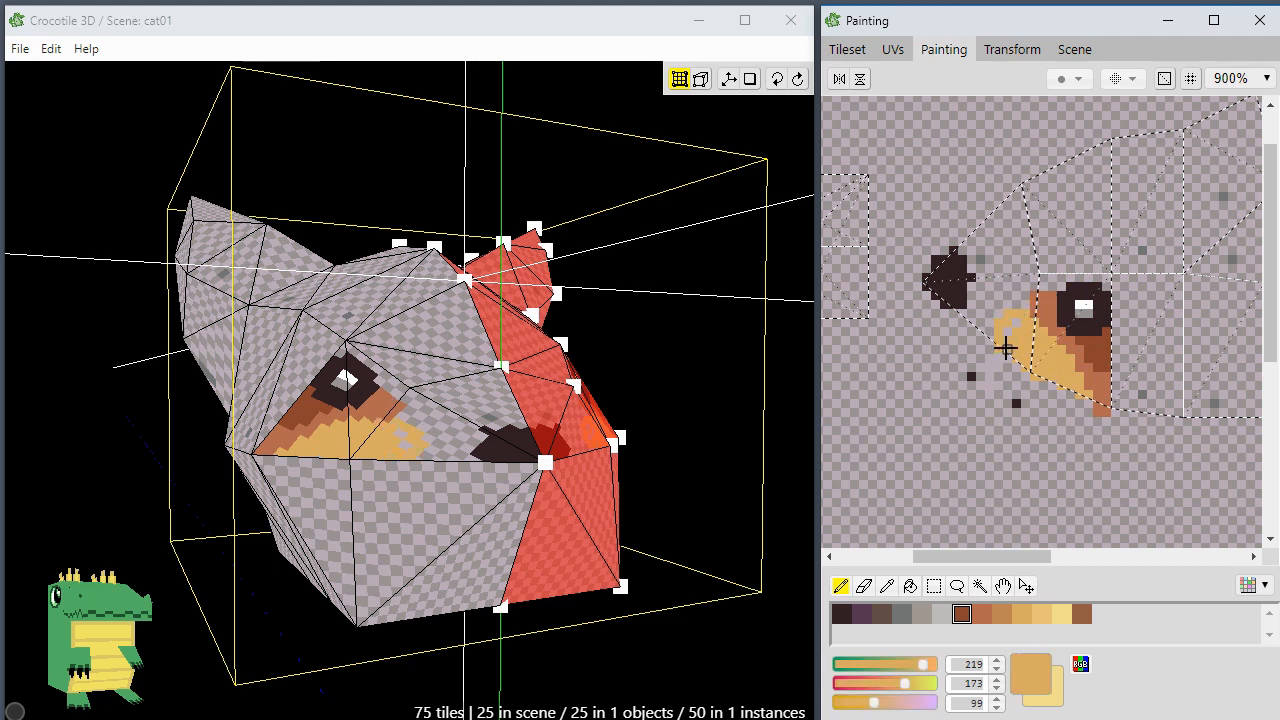
left_click_drag(1000, 343, 969, 324)
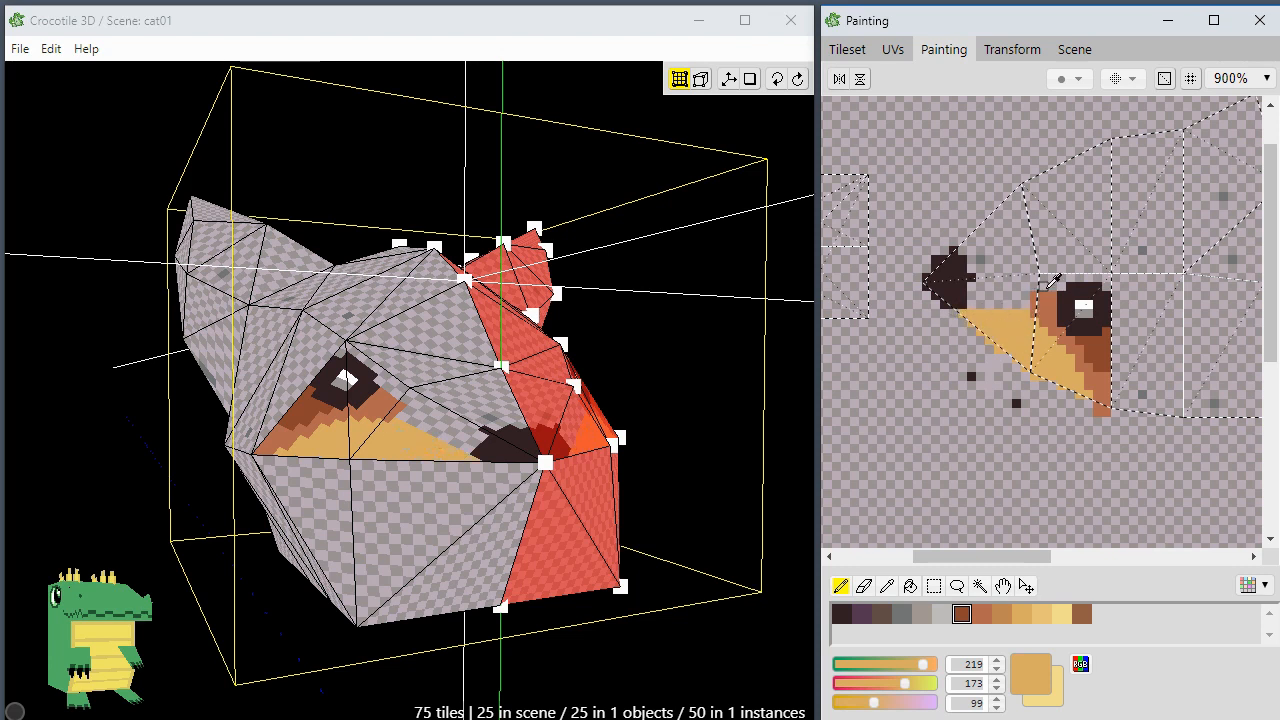
left_click(1036, 300, "alt")
left_click(996, 313, "alt")
mouse_move(974, 308)
left_mouse_down()
mouse_move(971, 251)
mouse_move(986, 294)
mouse_move(1000, 290)
mouse_move(980, 323)
mouse_move(991, 294)
mouse_move(1022, 310)
left_mouse_up()
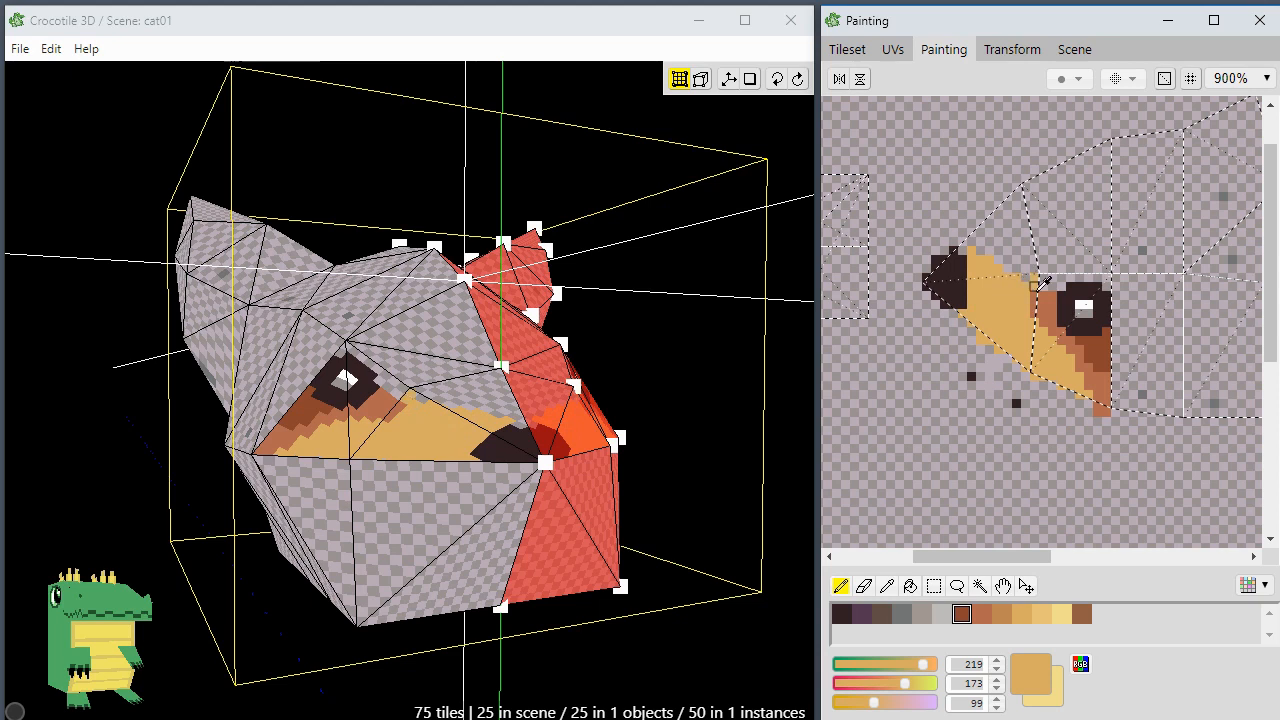
Step: Blend the reddish brown into the gold with a mid-brown (191, 135, 84) band below and in front of the eye
left_click(1045, 307, "alt")
left_click(1001, 613)
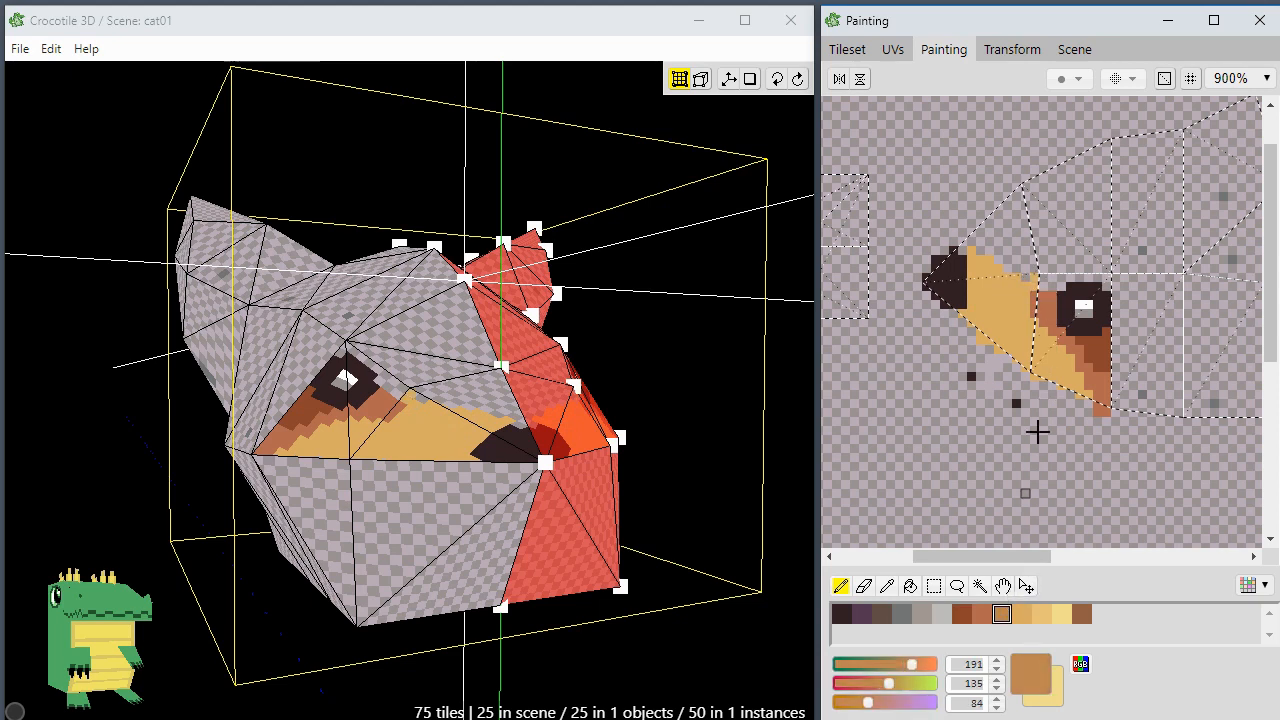
left_click_drag(1040, 328, 1081, 393)
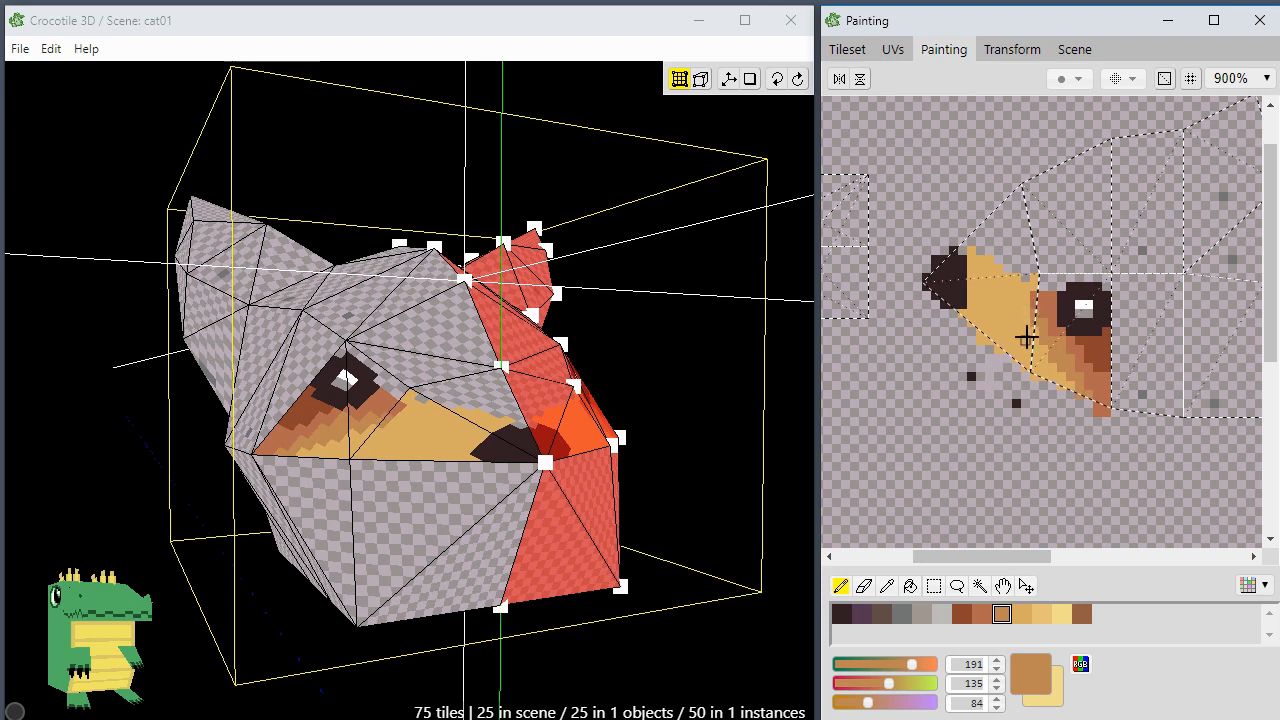
mouse_move(1026, 337)
left_mouse_down()
mouse_move(1036, 295)
mouse_move(1057, 277)
mouse_move(1040, 290)
mouse_move(1055, 284)
mouse_move(1034, 277)
mouse_move(1060, 277)
left_mouse_up()
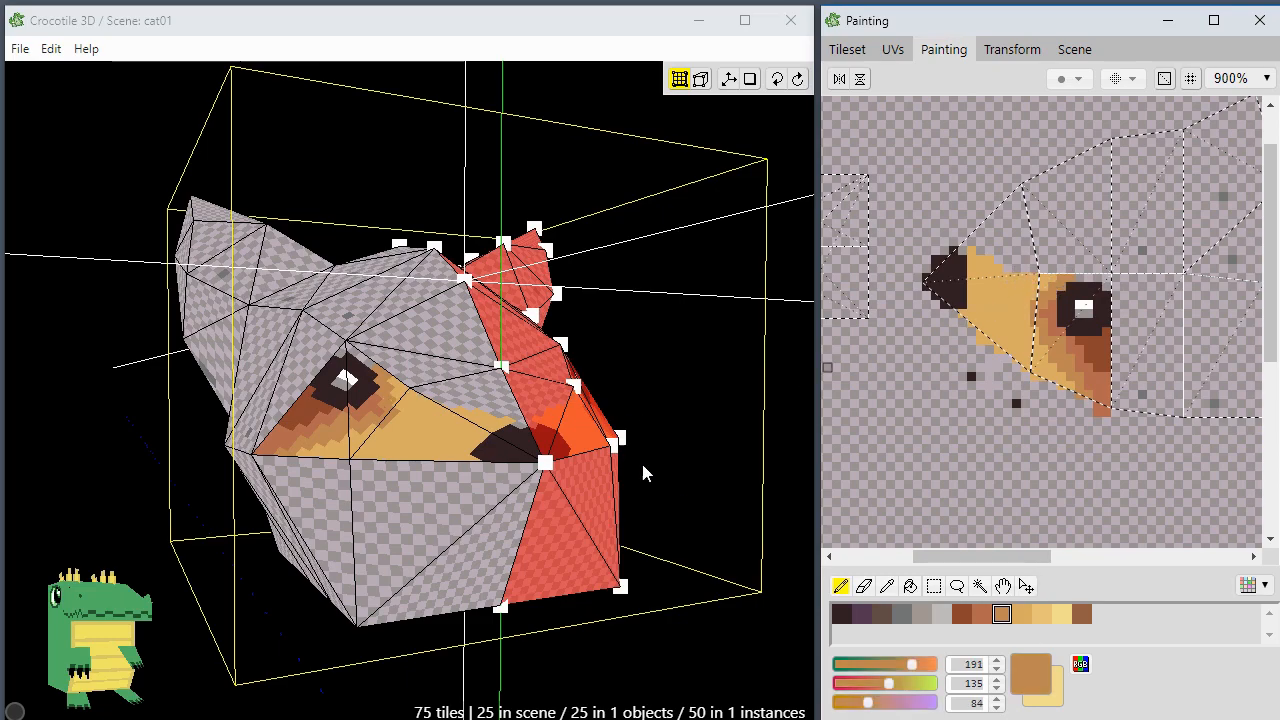
Step: Paint a reddish-brown (179, 107, 79) band along the back of the nose, and cover a trial dark dot on the muzzle with gold
key("space")
left_click_drag(641, 460, 683, 520)
scroll(640, 563, "up", 3)
mouse_move(641, 570)
left_mouse_down()
mouse_move(430, 560)
mouse_move(505, 545)
mouse_move(625, 565)
left_mouse_up()
key("space")
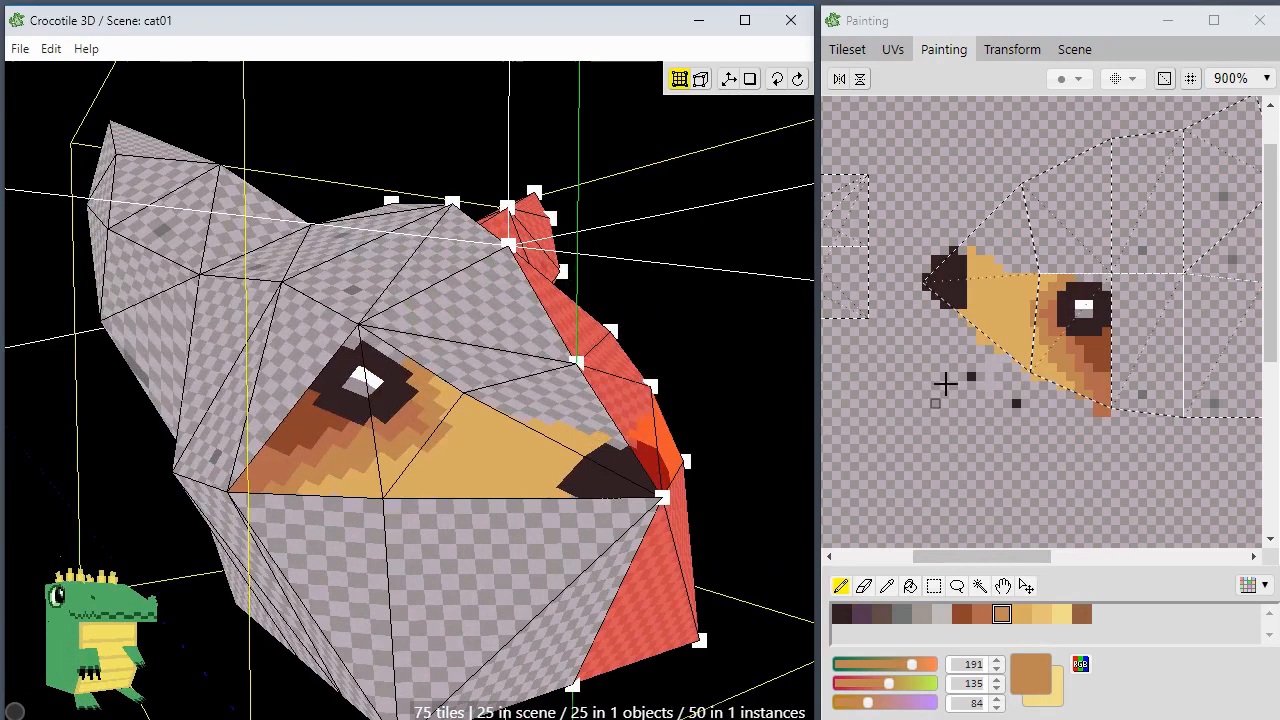
left_click(1044, 329)
left_click(1040, 325, "alt")
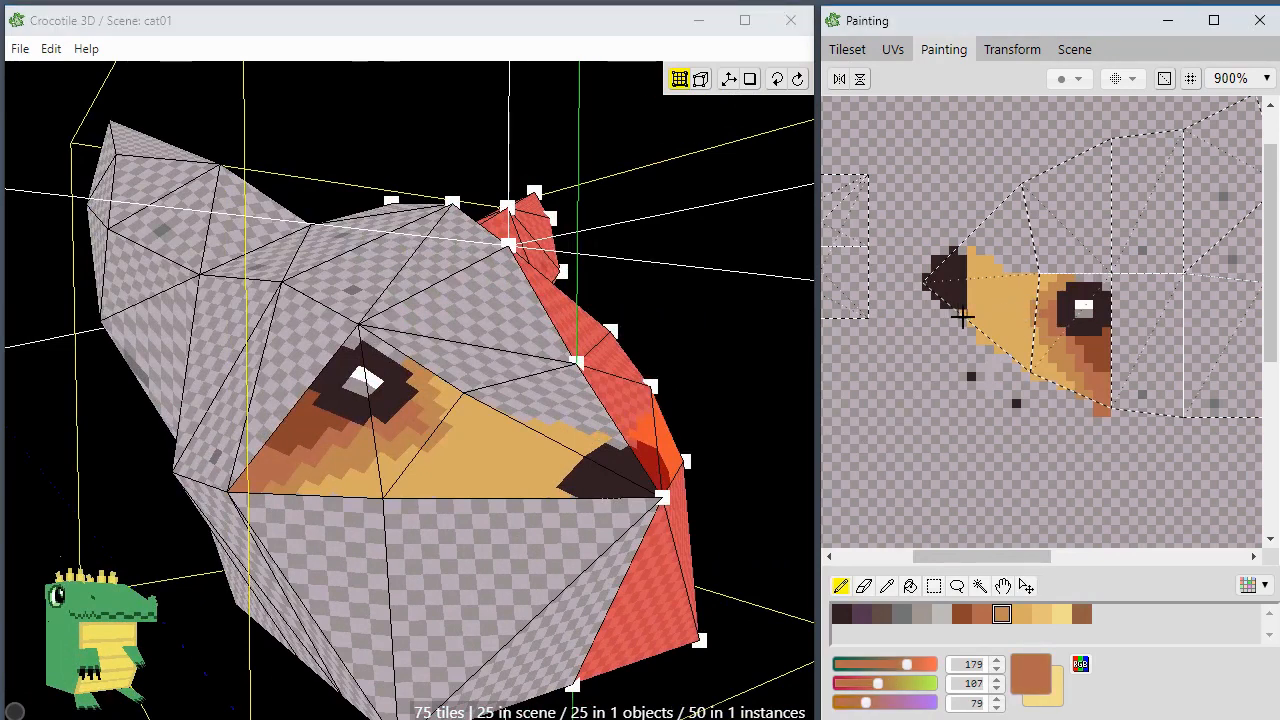
left_click_drag(970, 305, 963, 240)
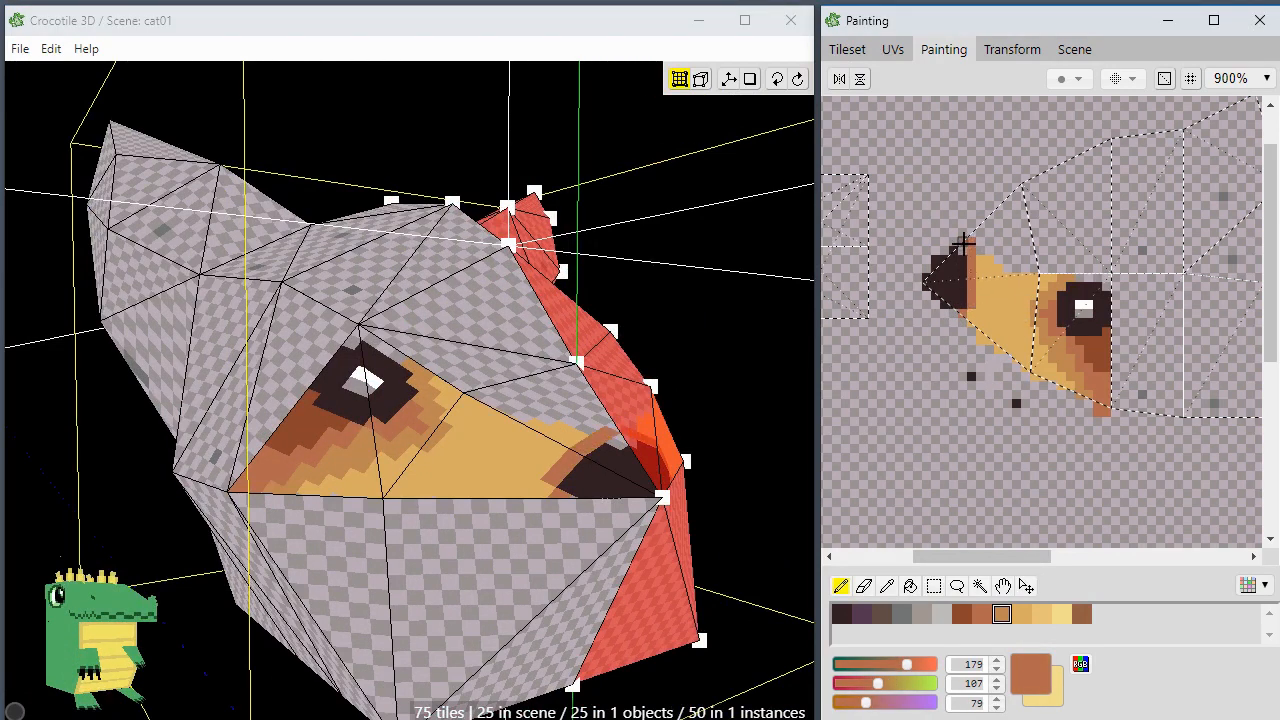
left_click(958, 248, "alt")
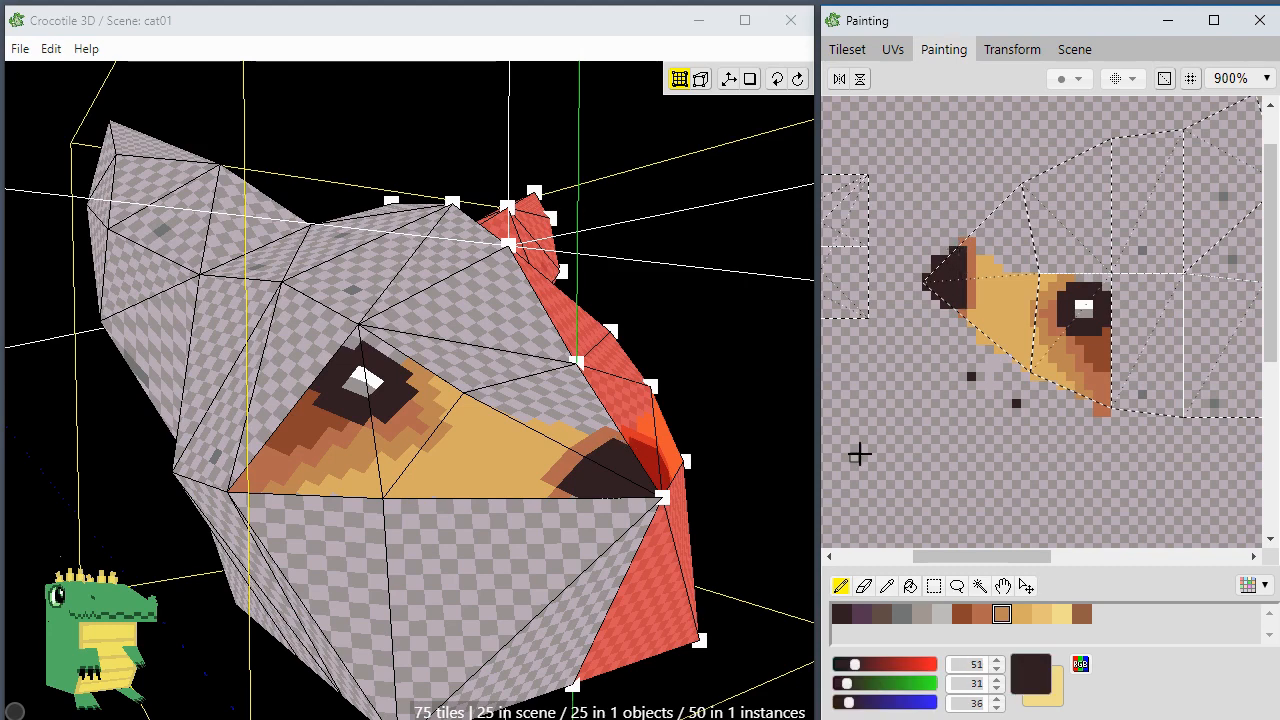
left_click(1023, 334, "alt")
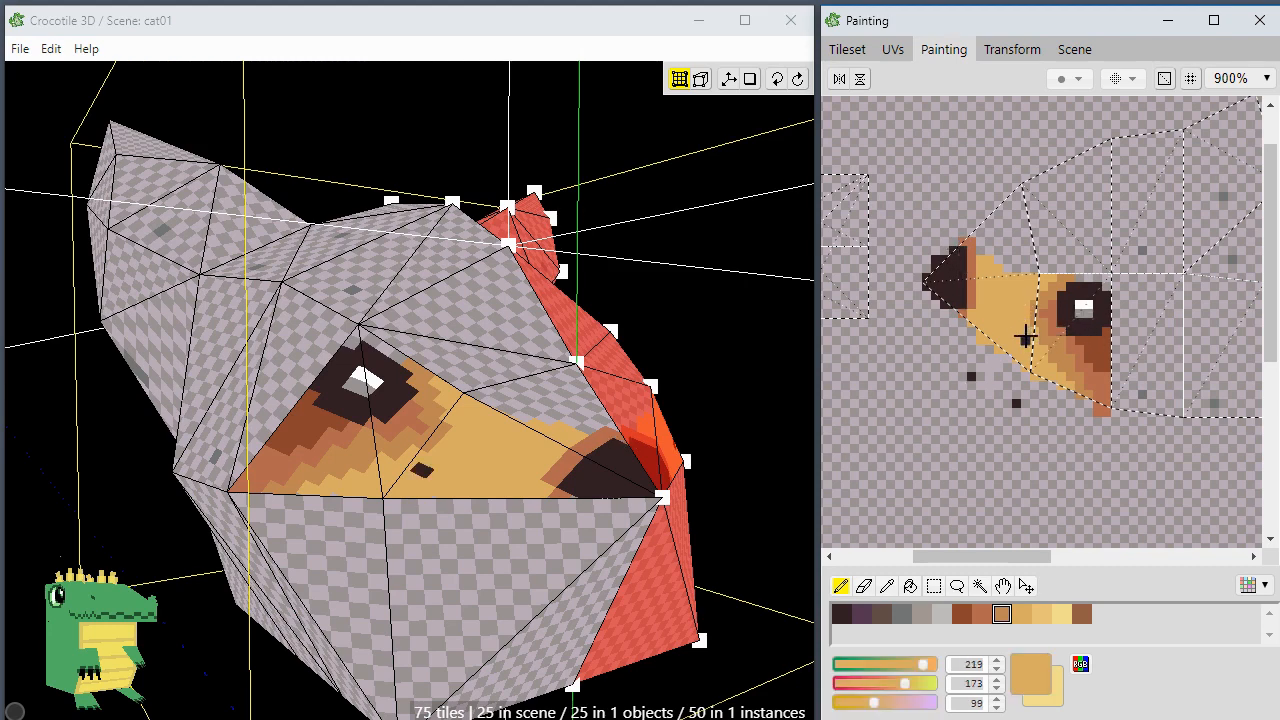
Step: Paint the corner above the eye dark reddish brown (140, 69, 46), and add a mid-brown (191, 135, 84) band behind the eye
left_click(1092, 344, "alt")
left_click_drag(1080, 277, 1108, 281)
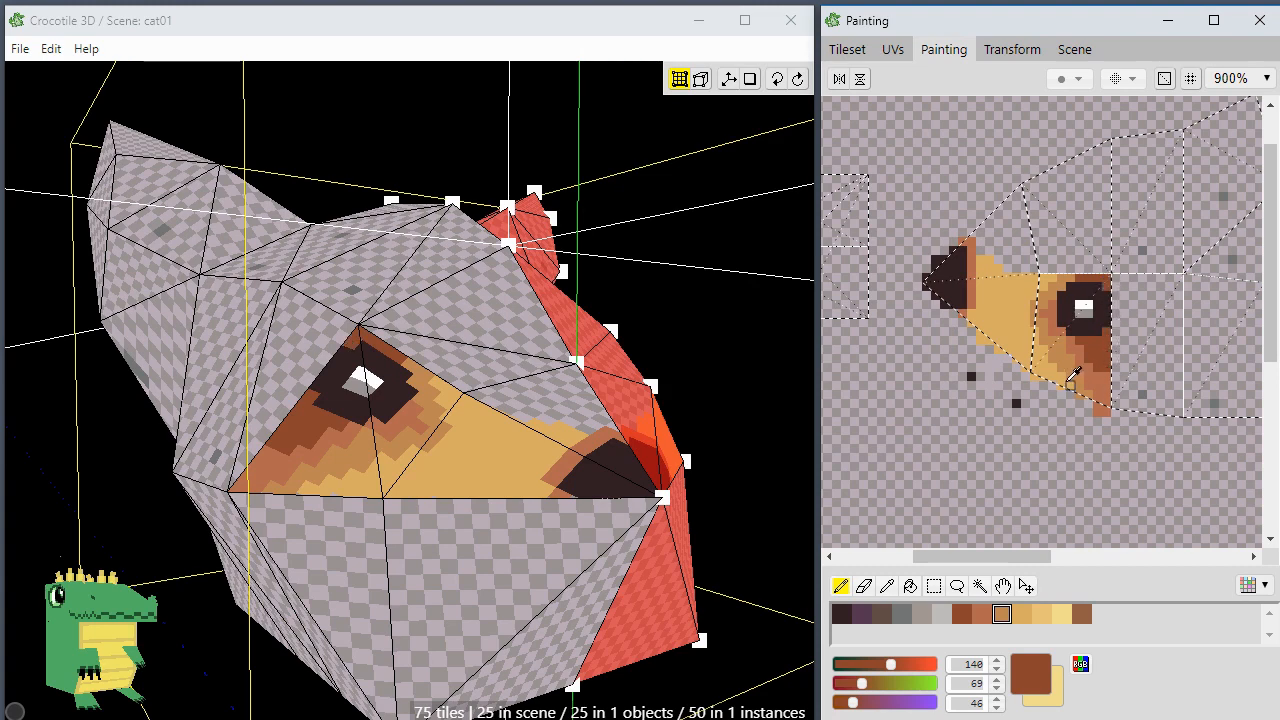
left_click(1082, 356, "alt")
mouse_move(1115, 374)
left_mouse_down()
mouse_move(1129, 309)
mouse_move(1121, 381)
left_mouse_up()
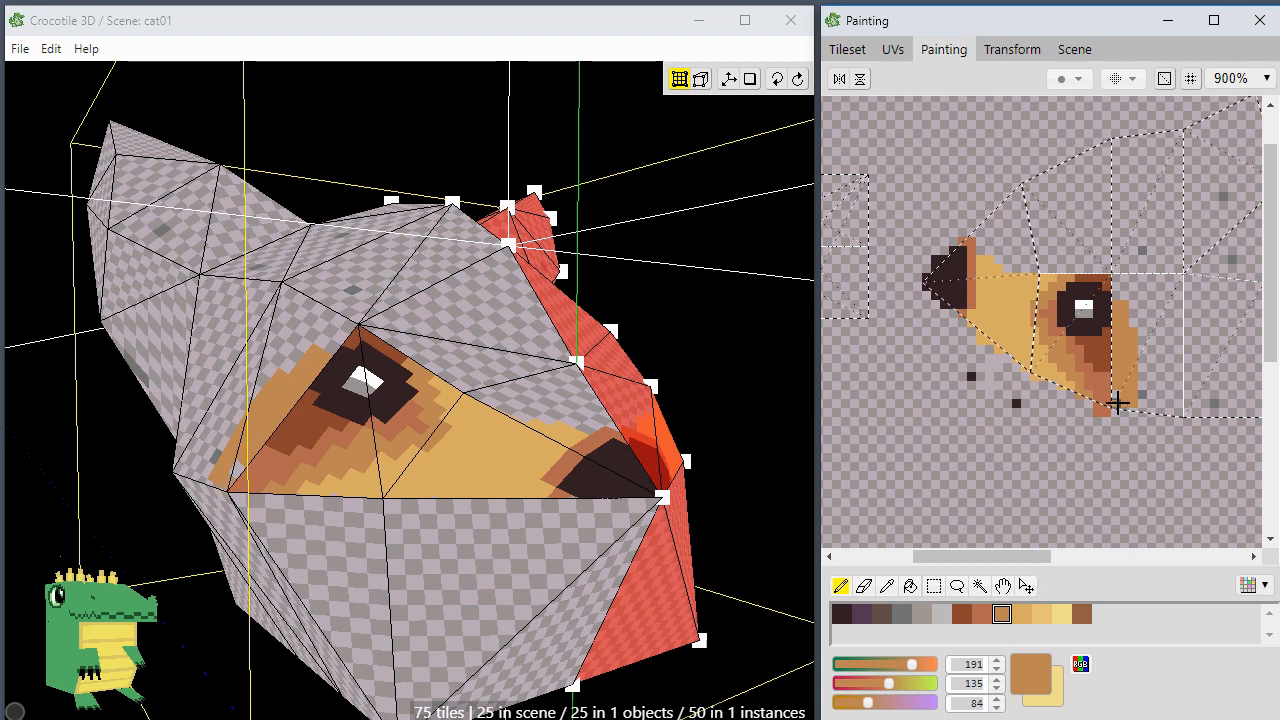
mouse_move(1171, 377)
middle_mouse_down()
mouse_move(1071, 371)
mouse_move(1037, 400)
mouse_move(1107, 408)
middle_mouse_up()
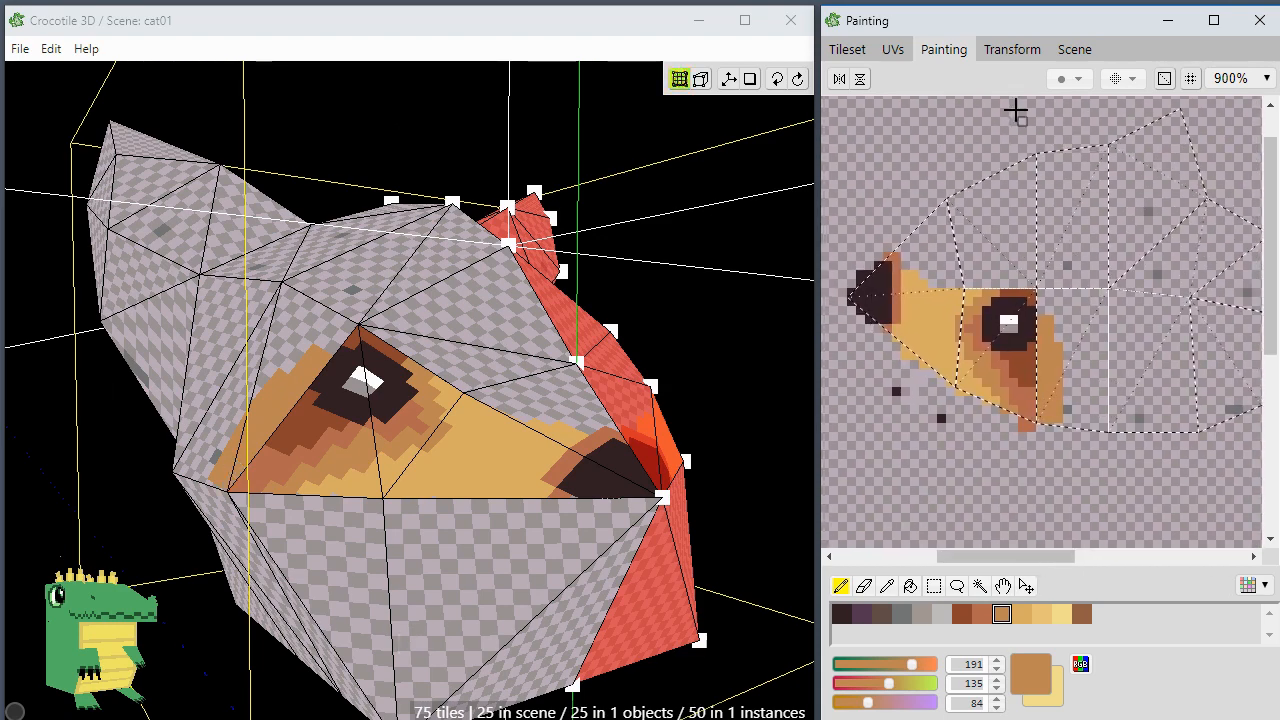
Step: Sample the muzzle's gold (219, 173, 99) and paint the bridge-of-the-nose area above the centre line with it
right_click(943, 296)
mouse_move(952, 294)
left_mouse_down()
mouse_move(952, 241)
mouse_move(934, 212)
mouse_move(914, 270)
mouse_move(906, 263)
mouse_move(925, 284)
left_mouse_up()
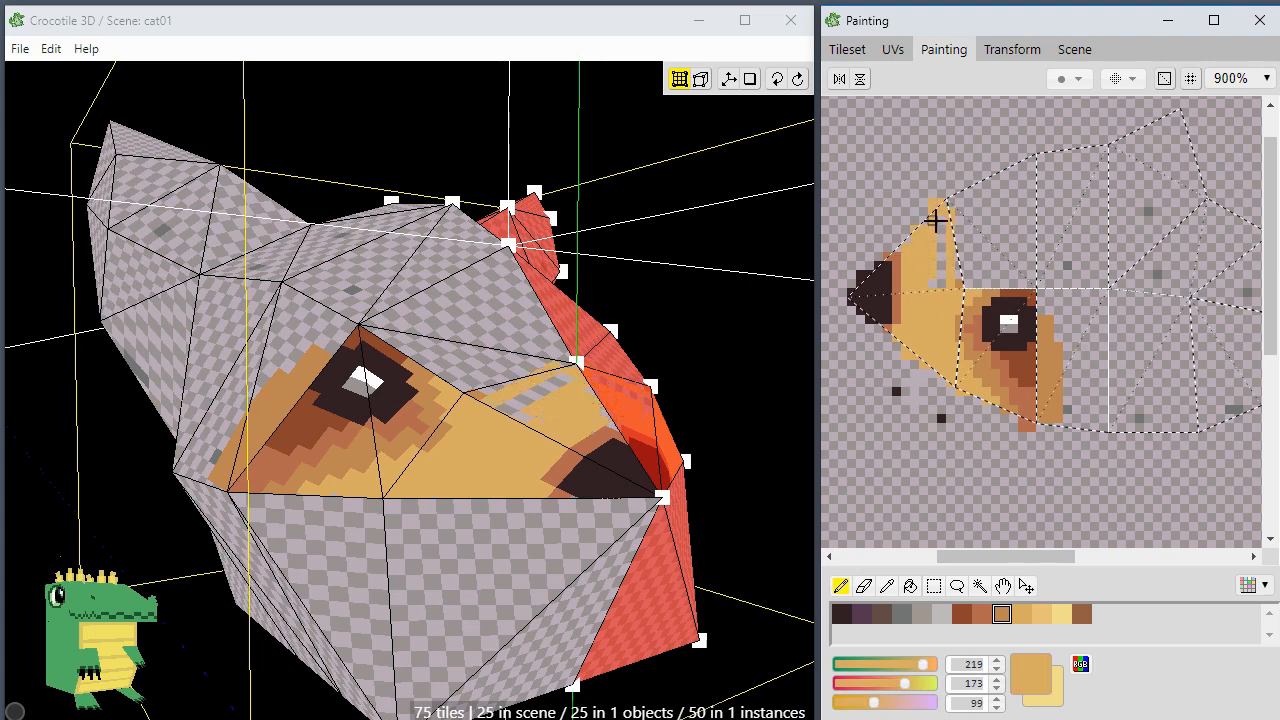
left_click_drag(936, 220, 955, 290)
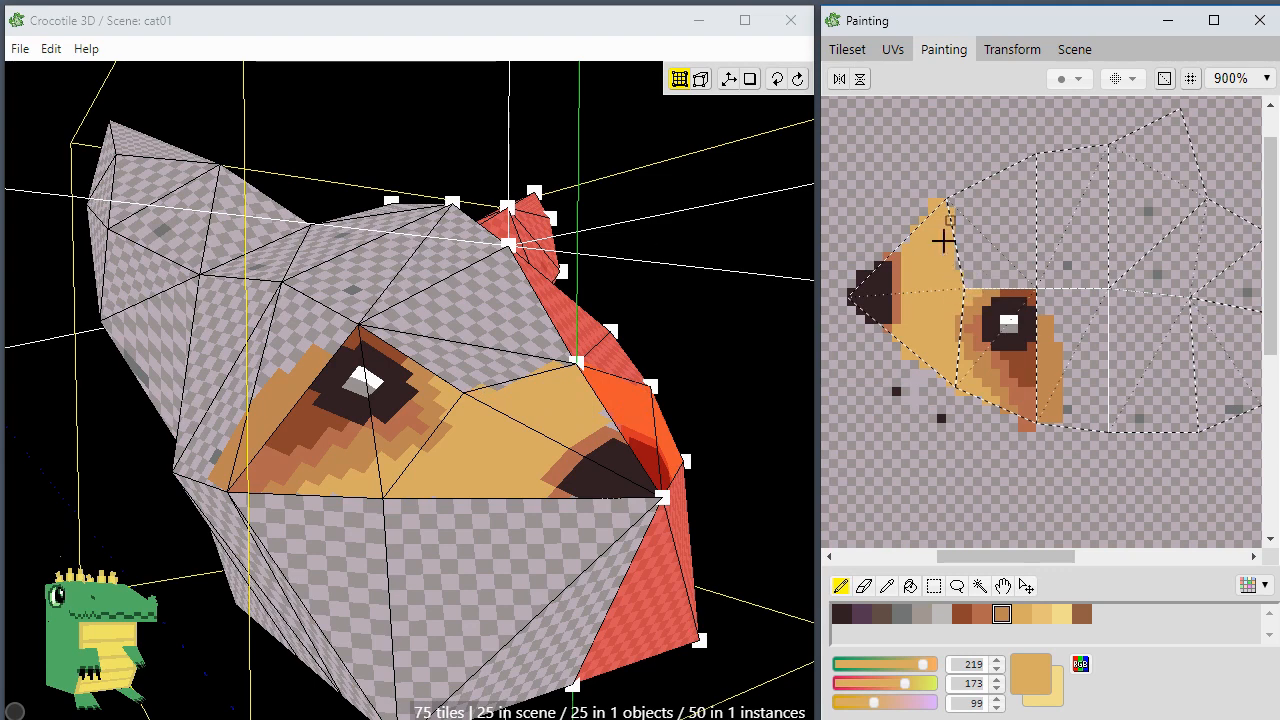
Step: Select the forehead, cheek and inner ear UV points, fill their faces with the gold, and clear the UV selection
left_click(902, 50)
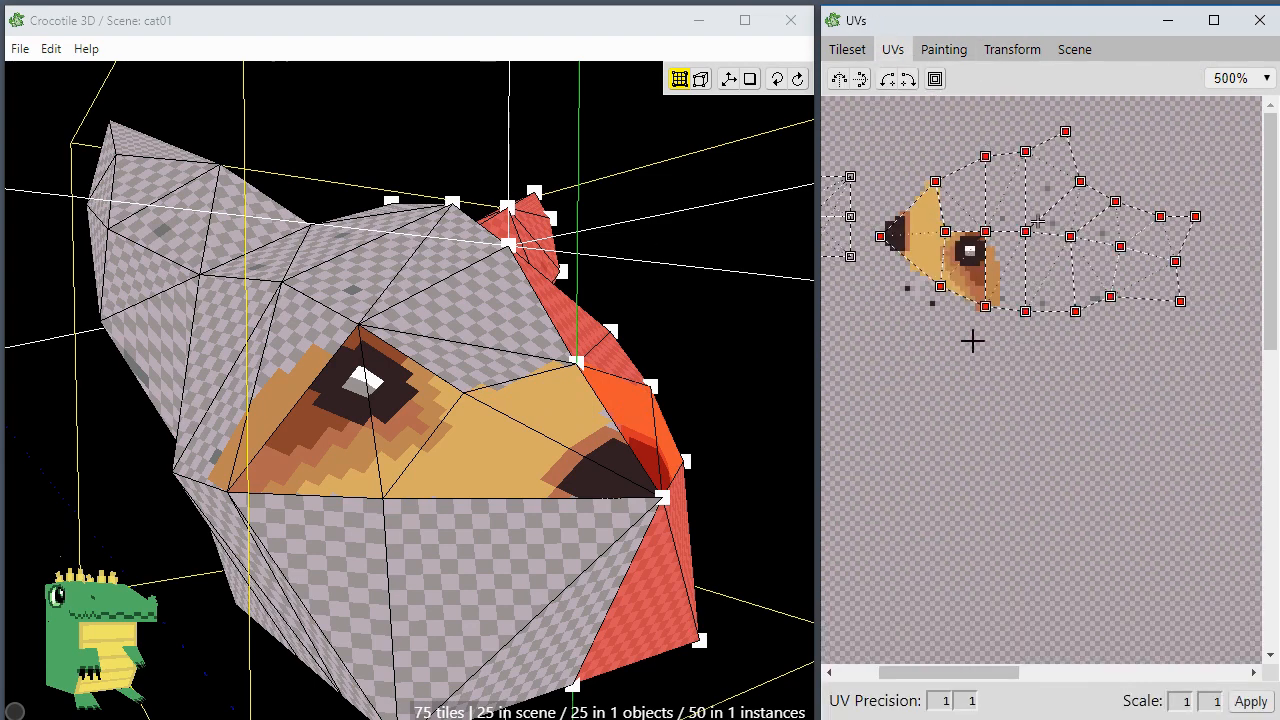
mouse_move(972, 177)
left_mouse_down()
mouse_move(1006, 189)
mouse_move(1006, 269)
mouse_move(1043, 290)
left_mouse_up()
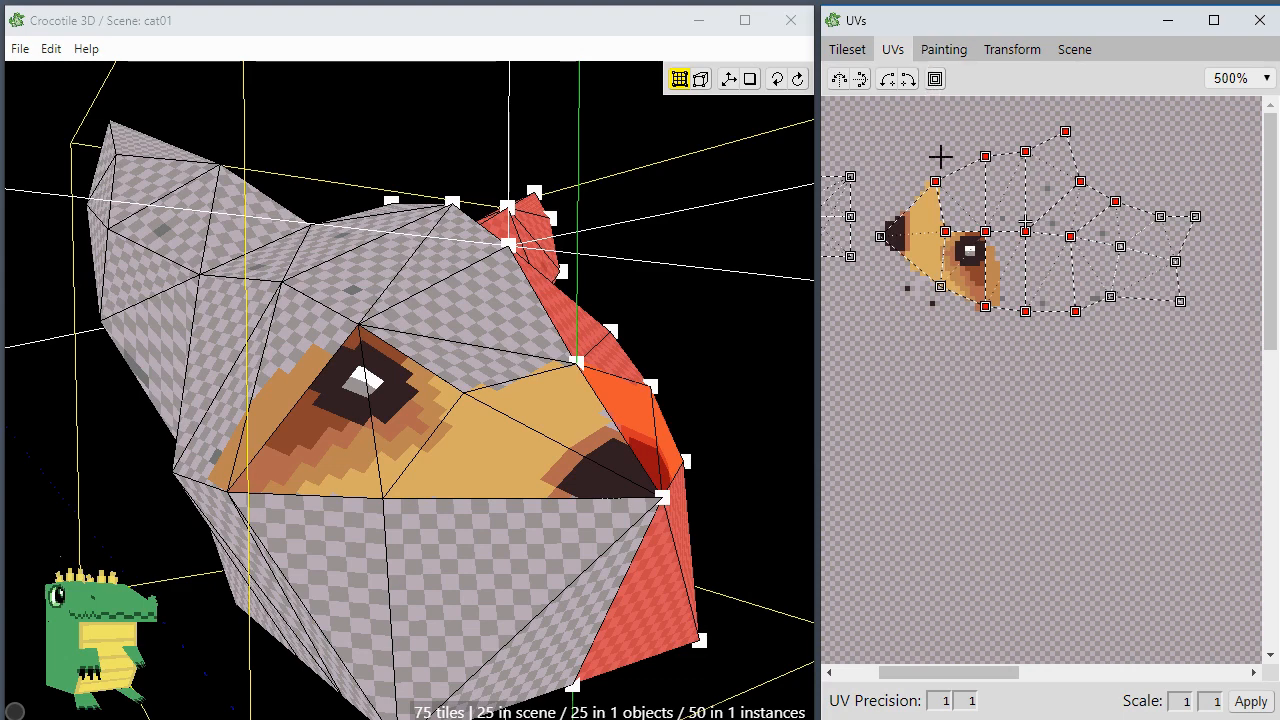
left_click(943, 50)
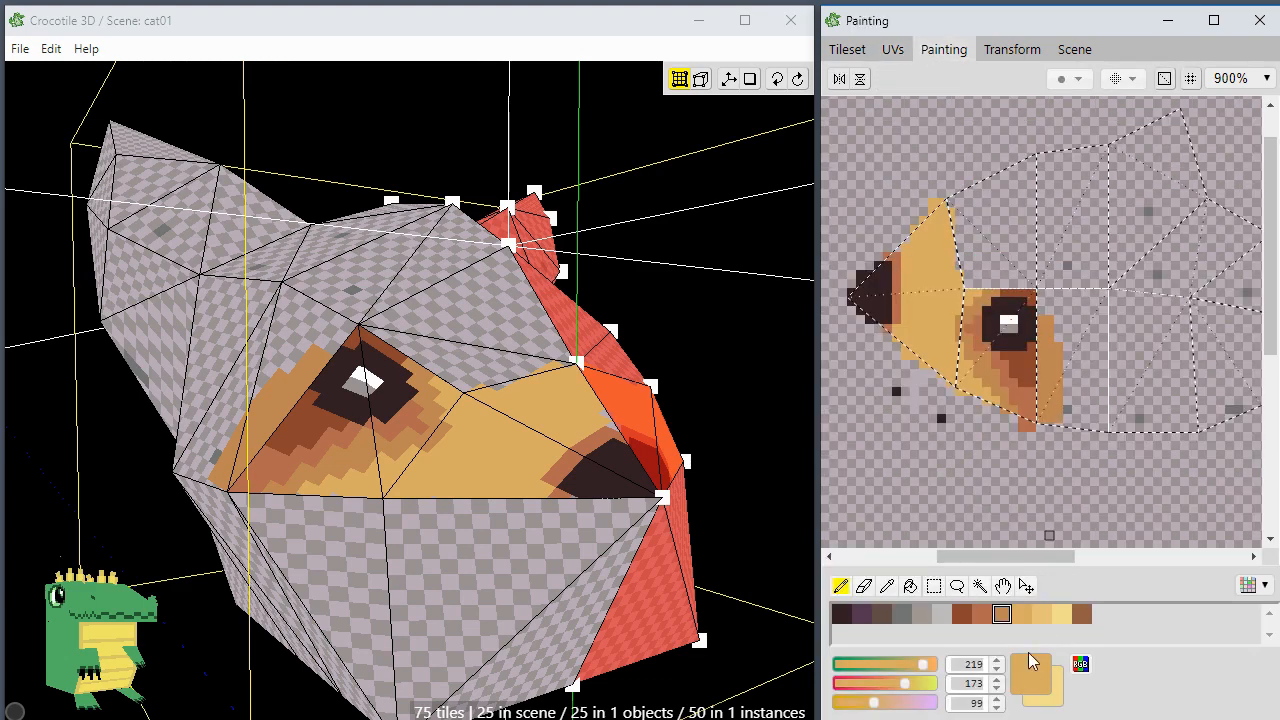
left_click(892, 49)
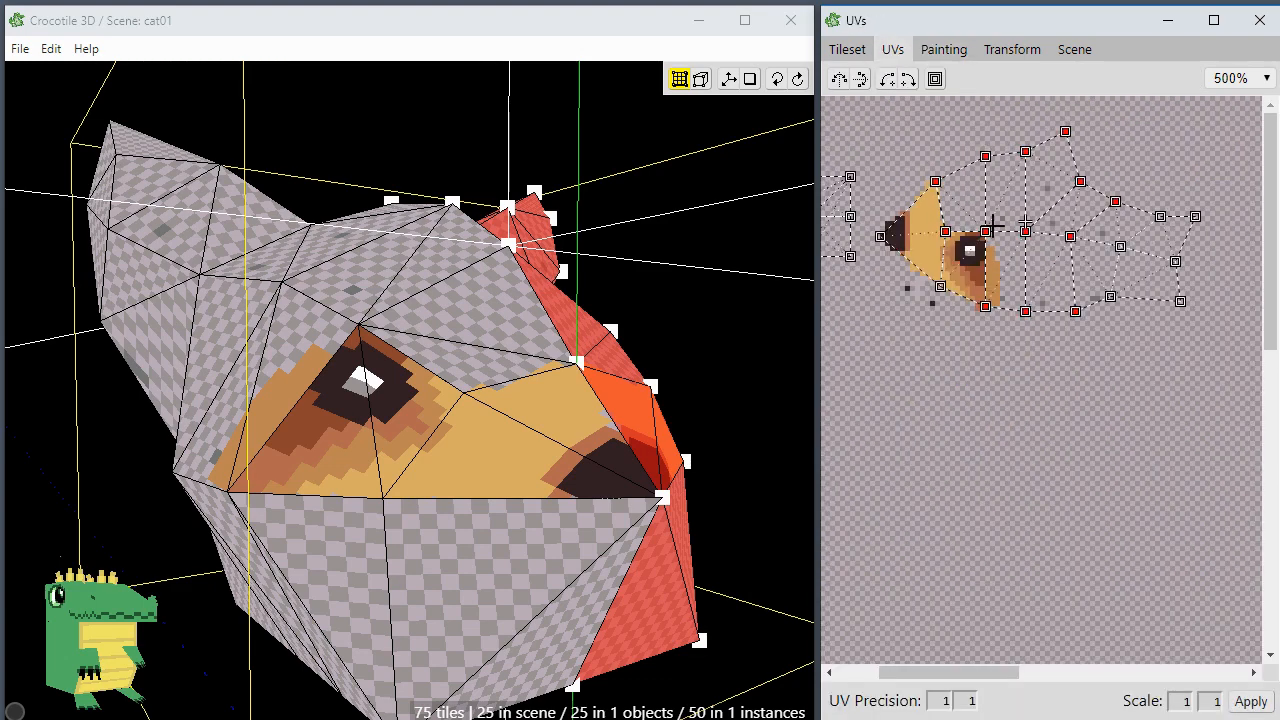
right_click(1010, 364)
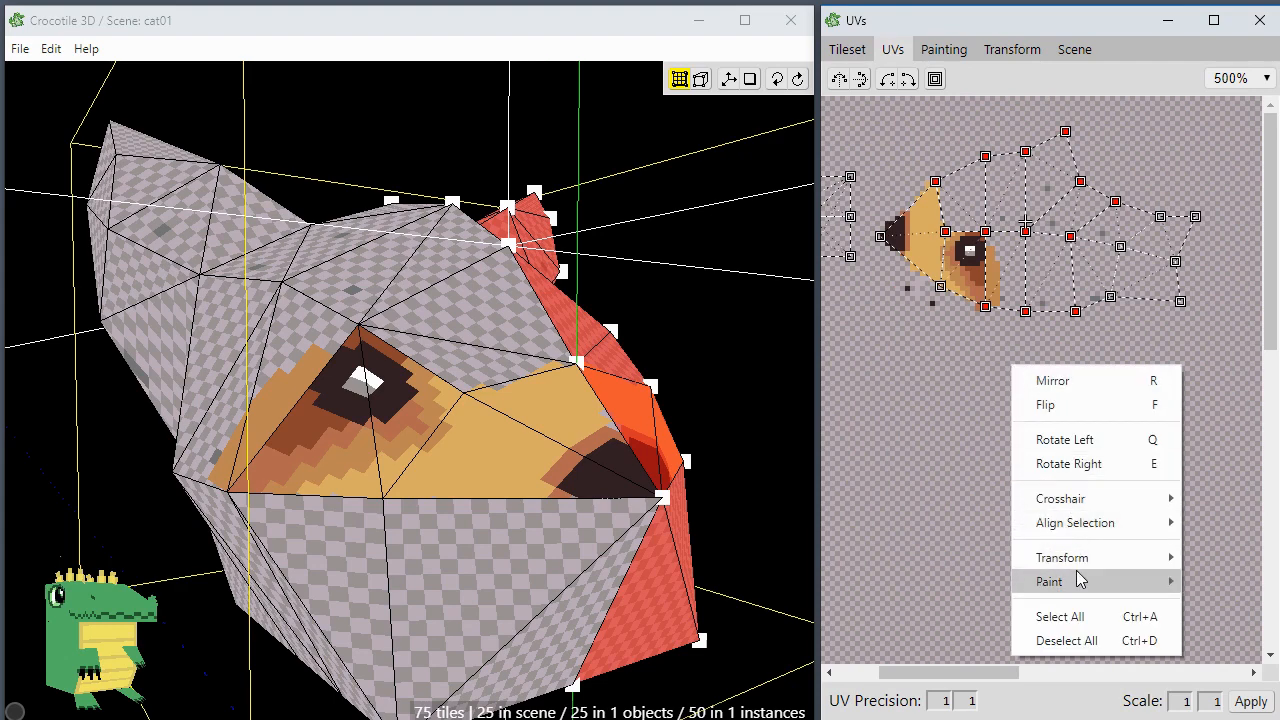
mouse_move(1080, 580)
left_click(1208, 604)
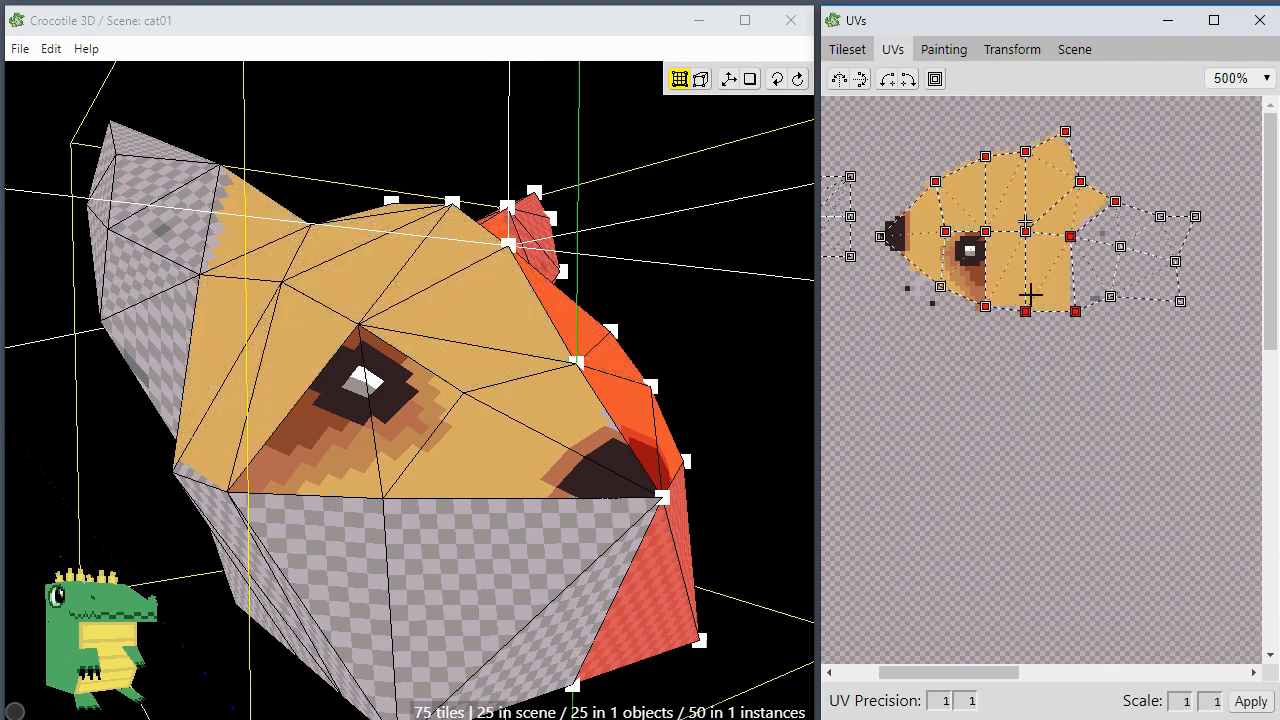
left_click(951, 399)
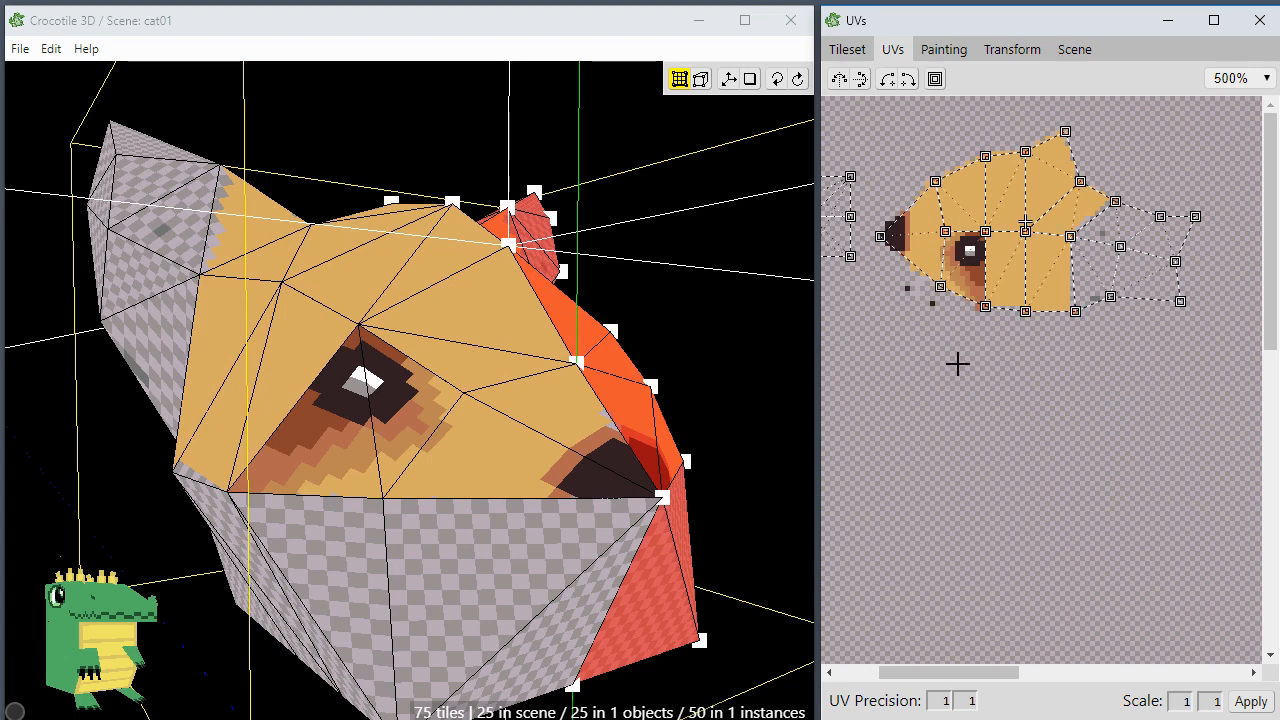
Step: Touch up the nose's upper edge with gold pixels behind it and a sampled near-black (51, 31, 36) pixel on its outline
left_click(970, 55)
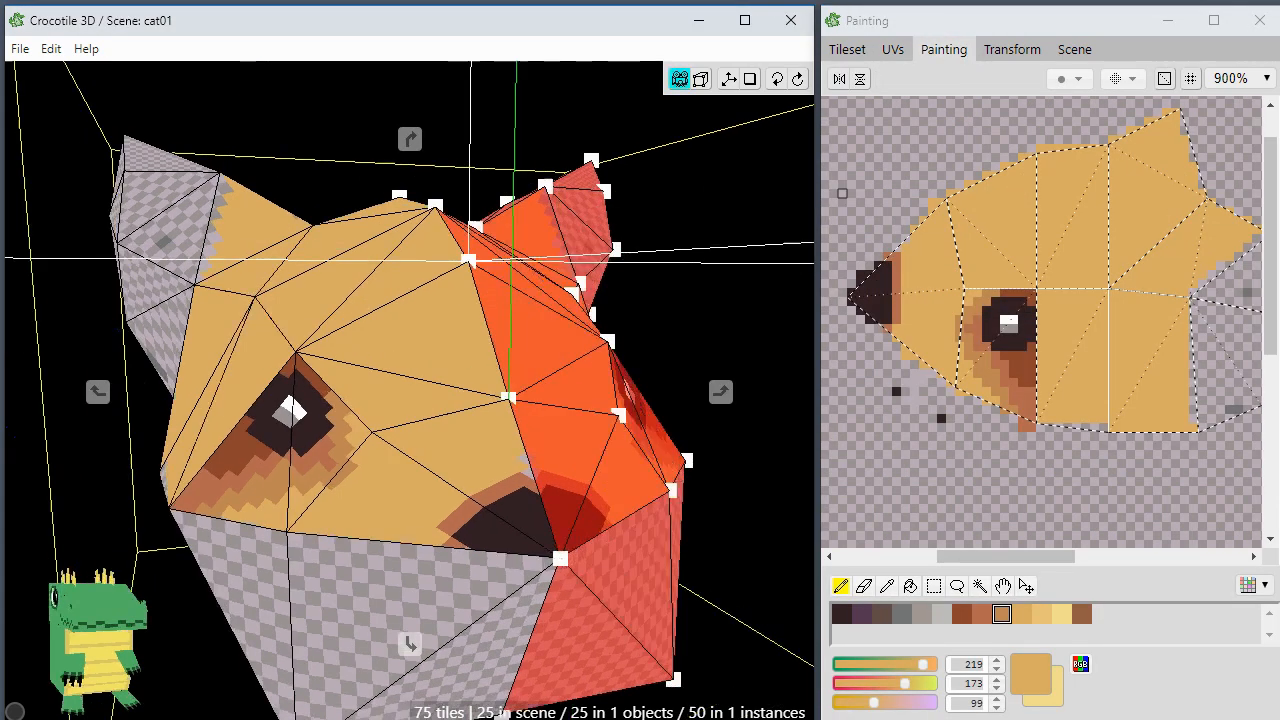
scroll(900, 358, "up", 1)
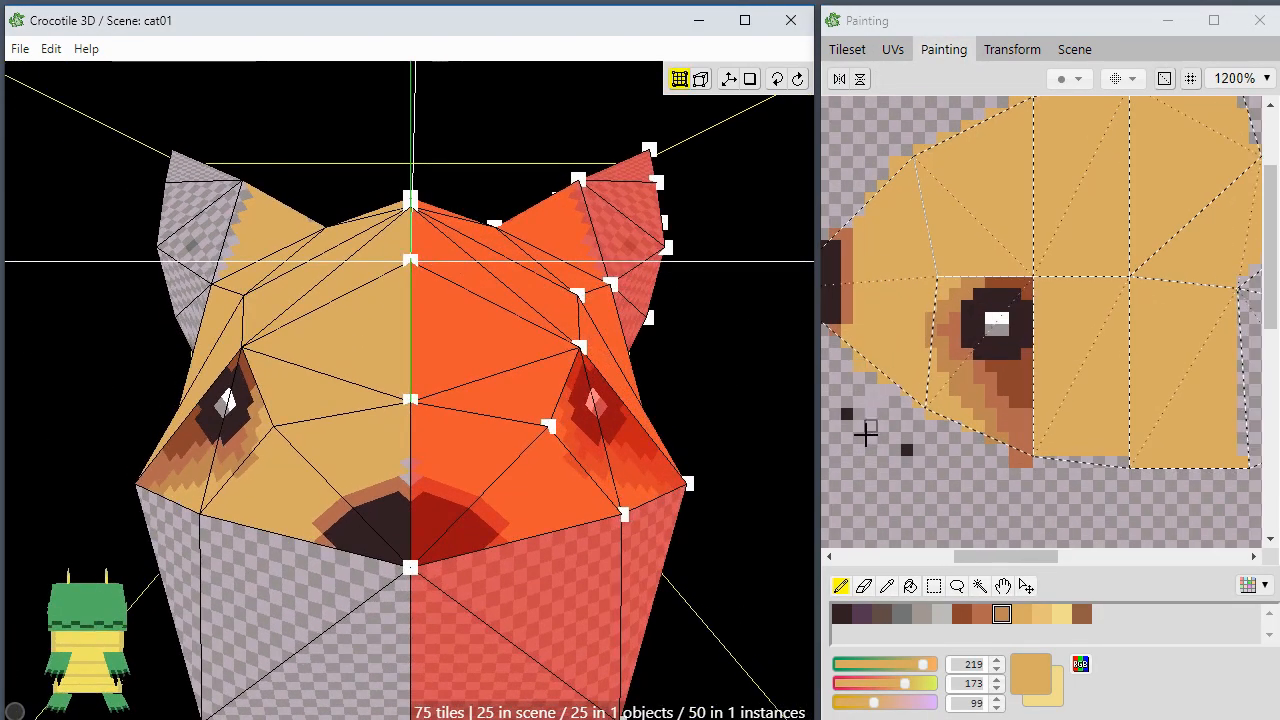
middle_click_drag(871, 491, 947, 505)
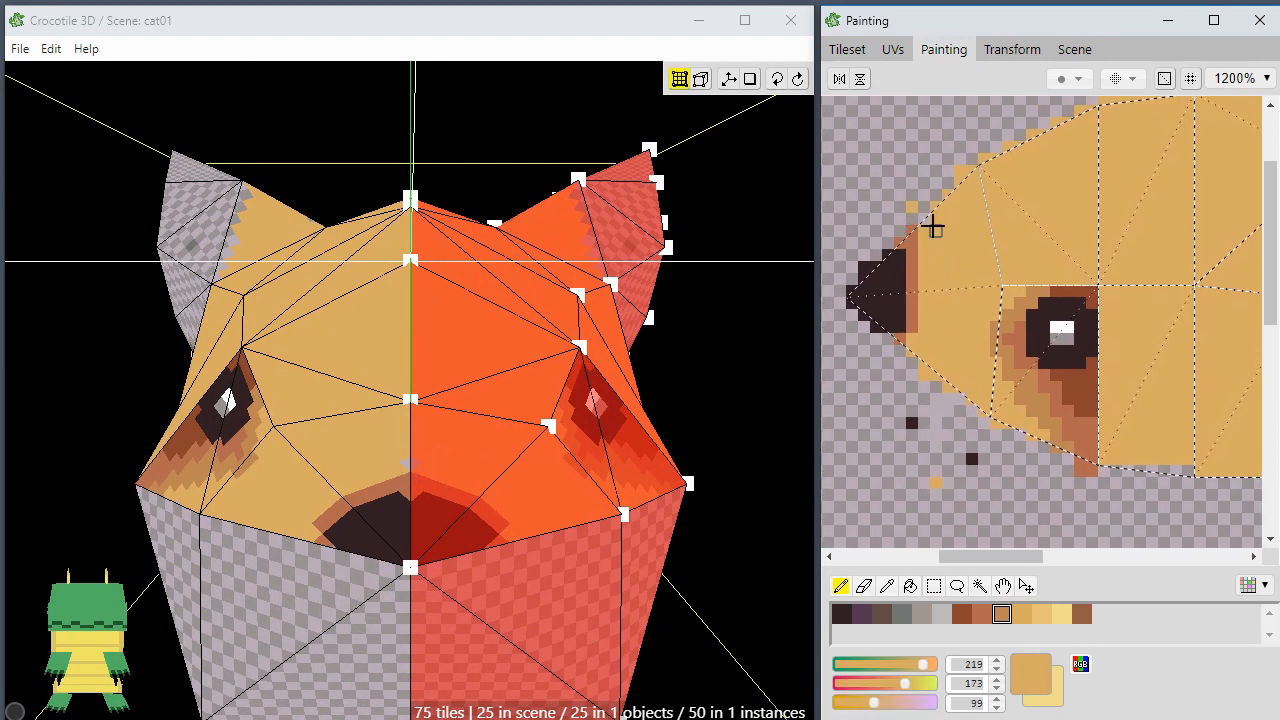
left_click(900, 258, "alt")
left_click(900, 244)
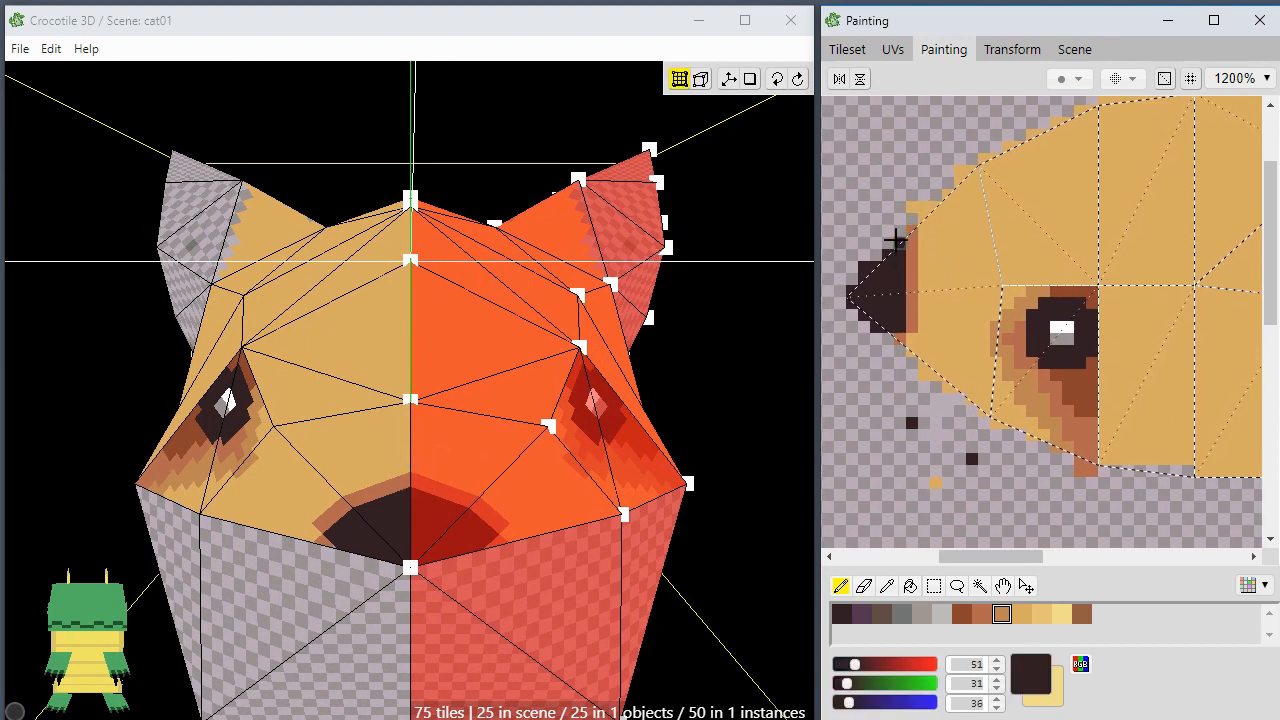
Step: Paint a mid-brown (191, 135, 84) band behind the eye over the gold, with reddish brown (179, 107, 79) along its inner edge
key("space")
left_click_drag(640, 490, 717, 526)
scroll(715, 480, "down", 3)
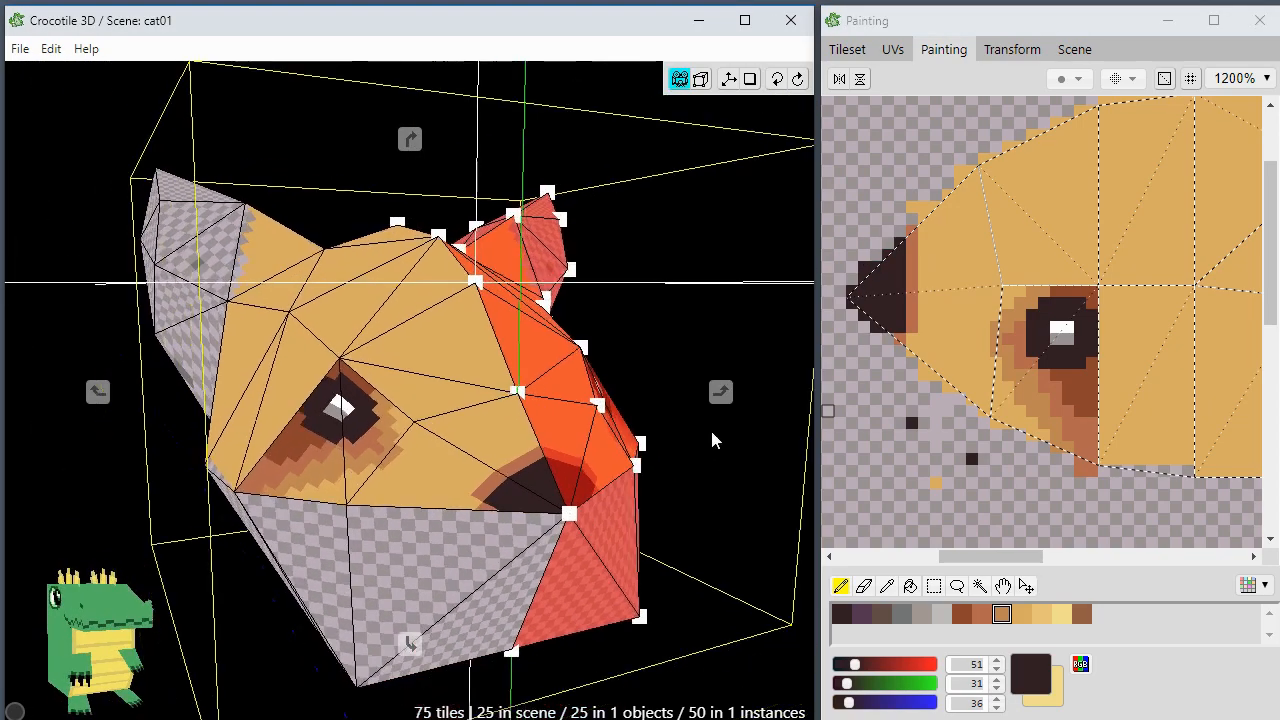
key("space")
mouse_move(617, 540)
left_mouse_down()
mouse_move(405, 508)
mouse_move(580, 535)
mouse_move(605, 520)
left_mouse_up()
key("space")
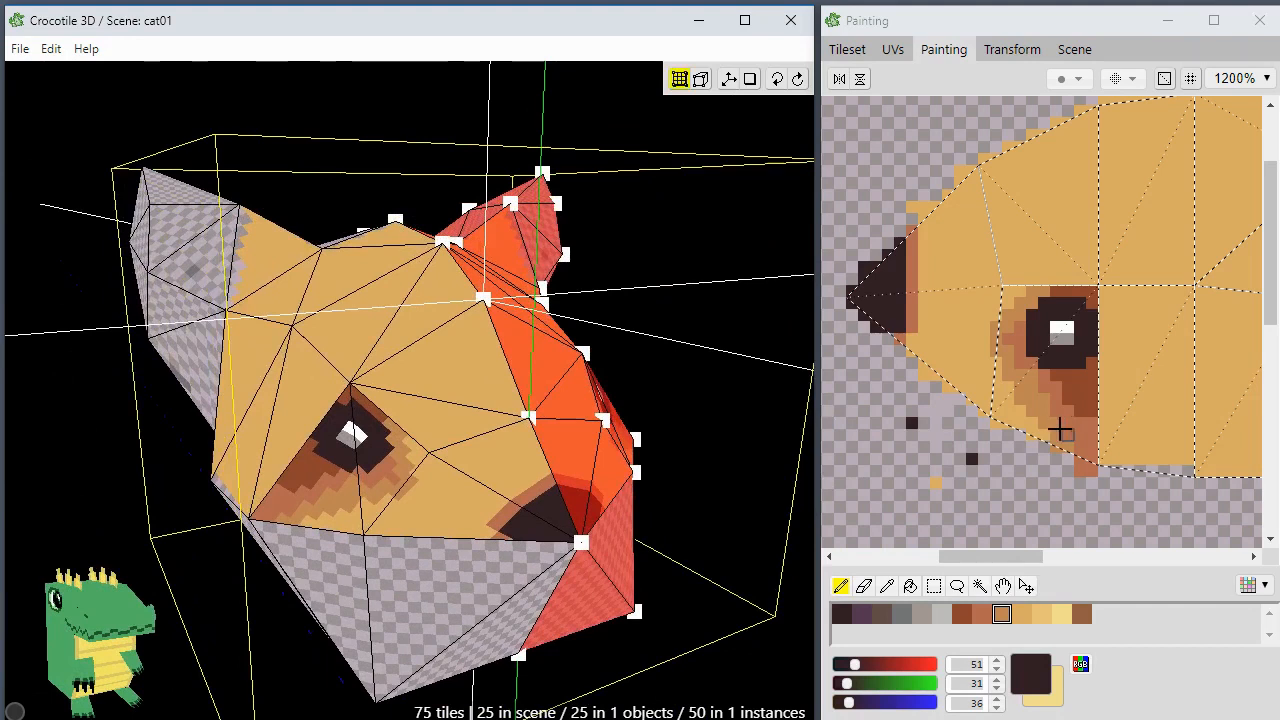
left_click(1058, 431)
right_click(1067, 418)
mouse_move(1055, 427)
left_mouse_down()
mouse_move(1054, 449)
mouse_move(1100, 437)
mouse_move(1122, 450)
mouse_move(1106, 298)
mouse_move(1112, 345)
mouse_move(1117, 303)
mouse_move(1123, 408)
mouse_move(1104, 314)
left_mouse_up()
right_click(1048, 421)
right_click(1045, 408)
right_click(1091, 430)
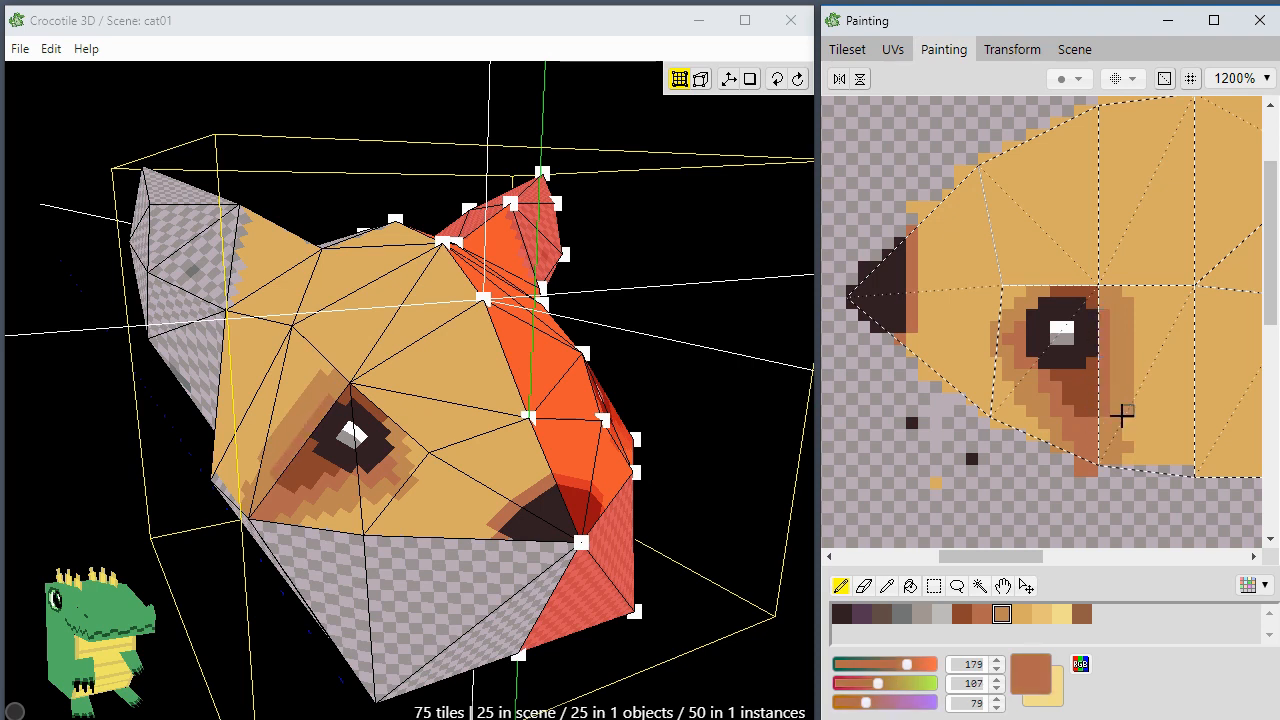
Step: Sample mid-brown (191, 135, 84) and paint a pointed brow streak rising above the eye, widening around the eye's front corner
right_click(1128, 347)
left_click(1062, 277)
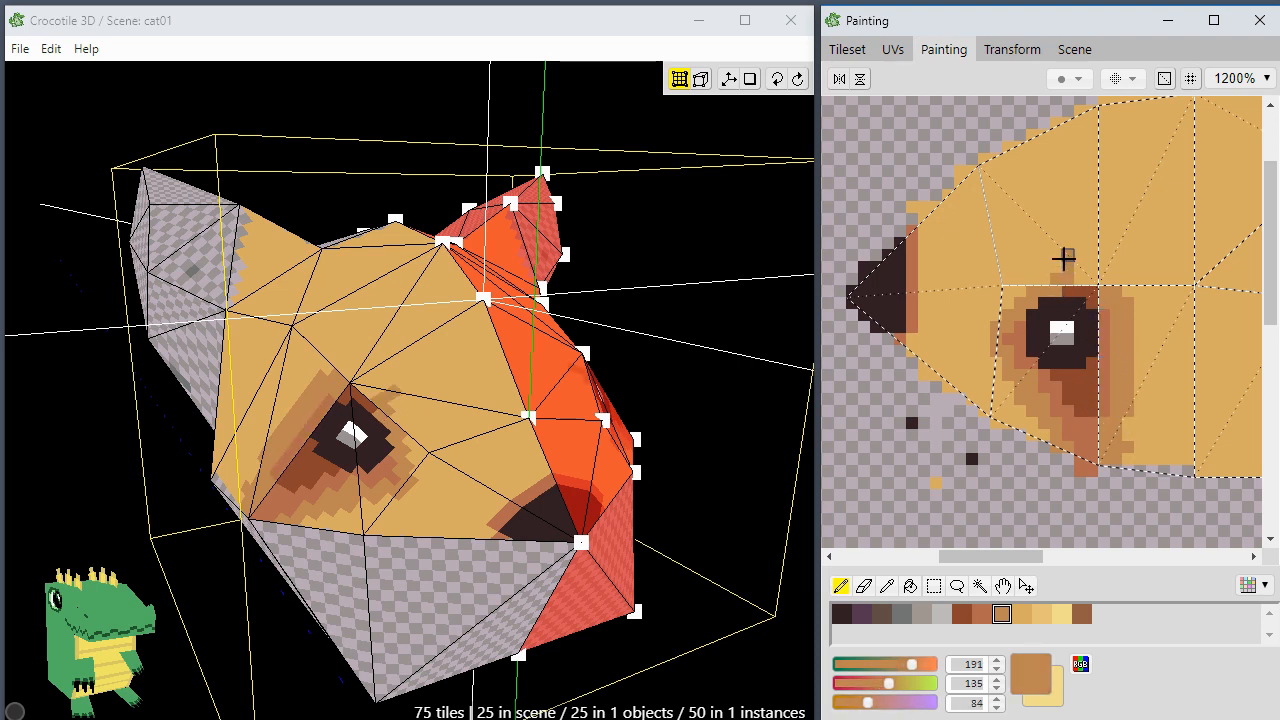
mouse_move(1058, 262)
left_mouse_down()
mouse_move(1084, 272)
mouse_move(1043, 237)
mouse_move(1044, 288)
mouse_move(1056, 209)
left_mouse_up()
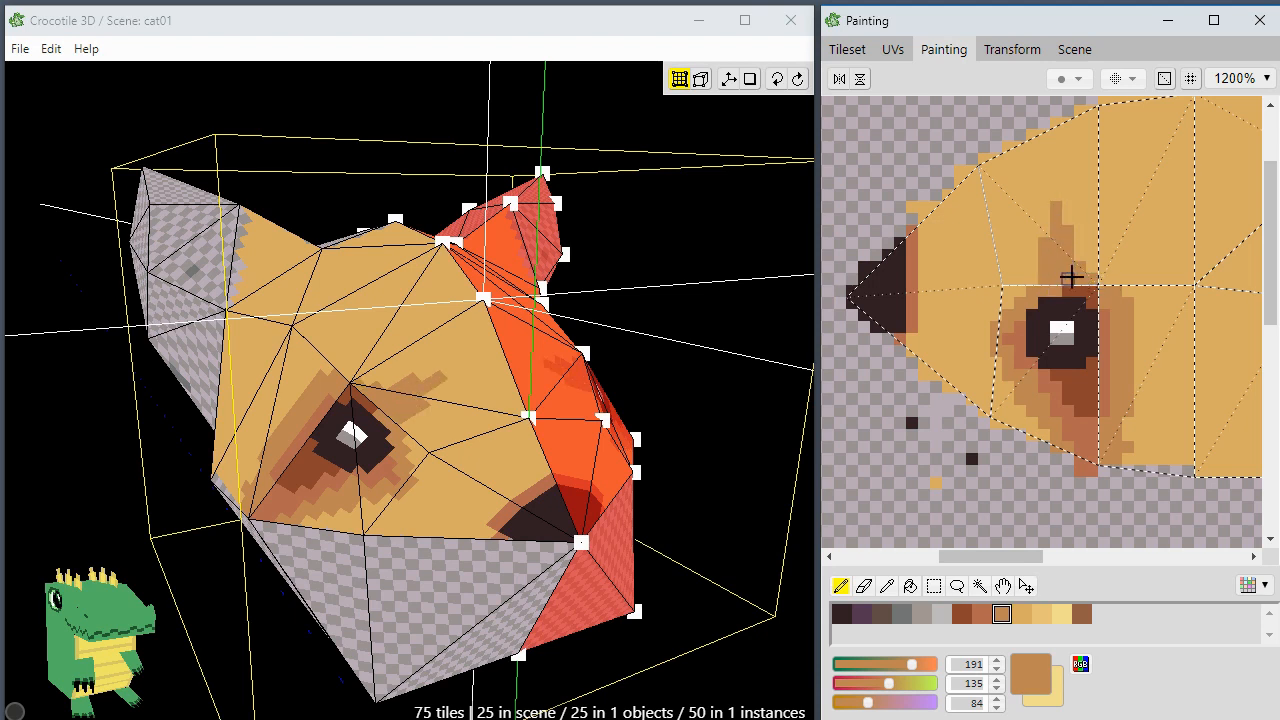
middle_click_drag(760, 431, 711, 498)
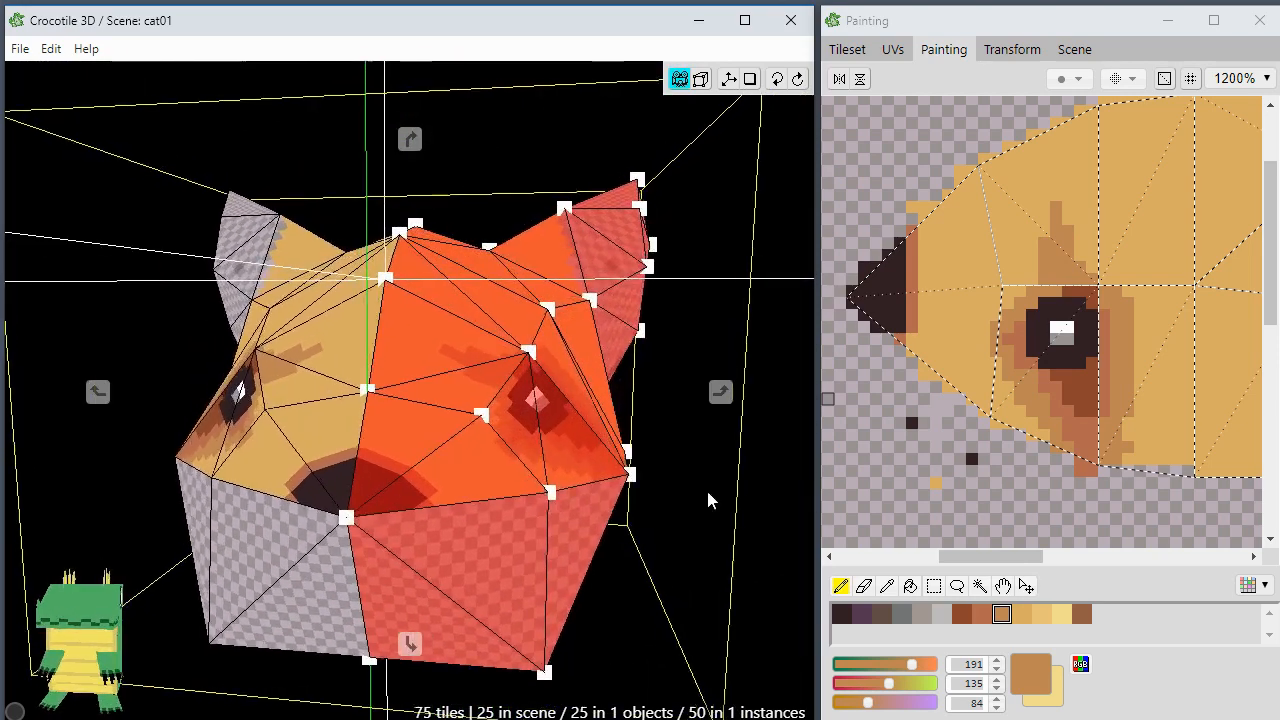
left_click_drag(1032, 268, 1010, 302)
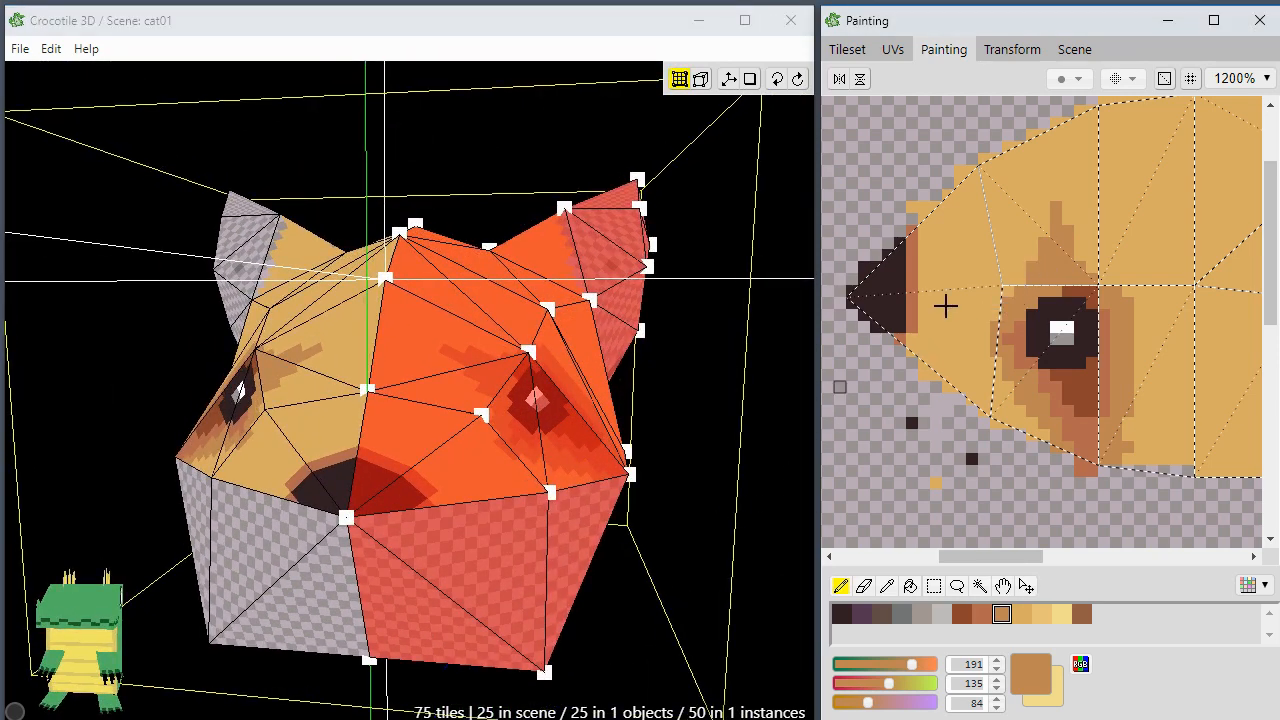
Step: Deselect the faces and shade the brow just above the eye with dark reddish brown (140, 69, 46) and reddish brown (179, 107, 79)
middle_click_drag(782, 455, 742, 492)
scroll(740, 487, "down", 1)
left_click(679, 522)
mouse_move(672, 588)
middle_mouse_down()
mouse_move(535, 592)
mouse_move(572, 584)
mouse_move(440, 565)
mouse_move(690, 587)
mouse_move(674, 603)
mouse_move(650, 600)
mouse_move(700, 590)
middle_mouse_up()
right_click(1018, 347)
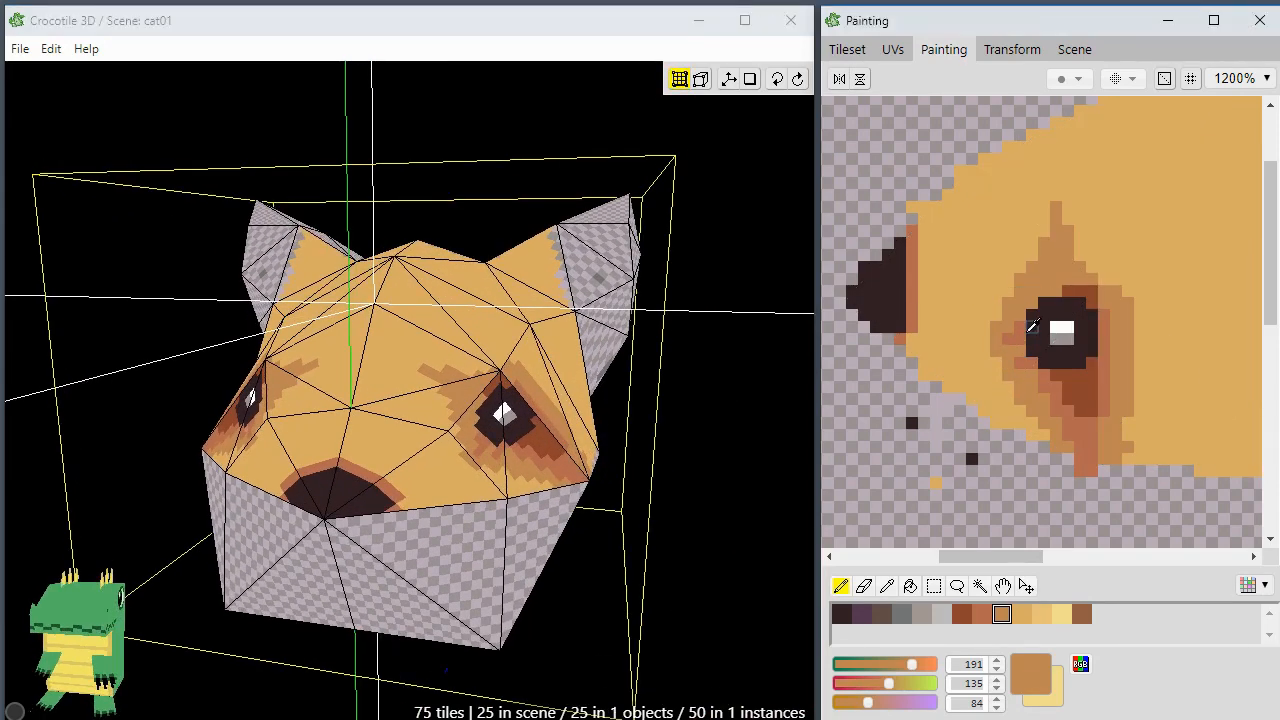
right_click(1087, 289)
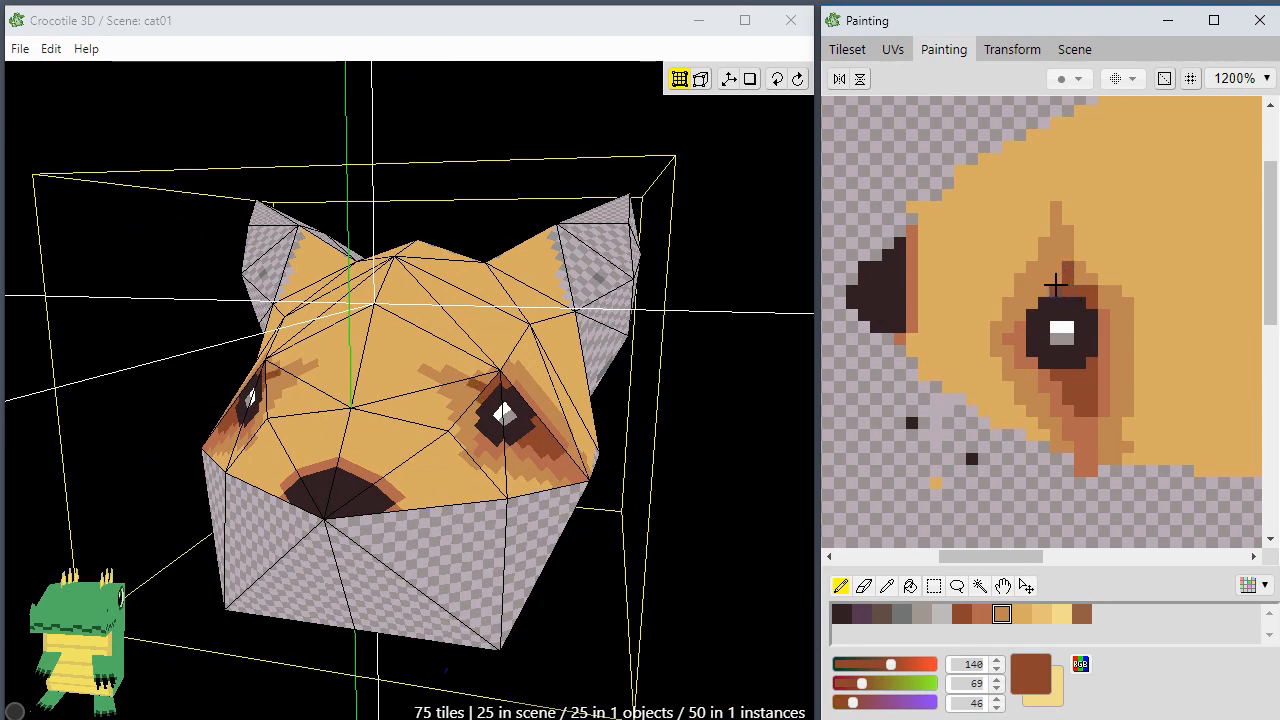
right_click(1020, 320)
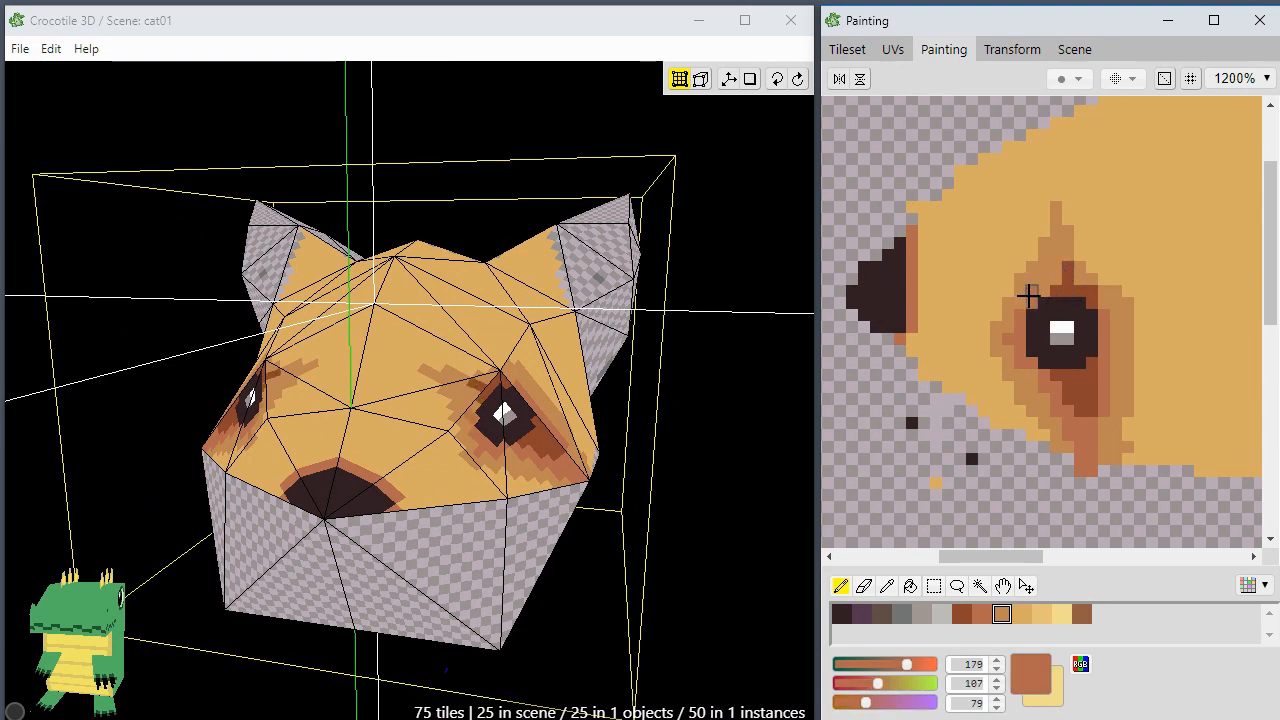
left_click_drag(1043, 282, 1056, 280)
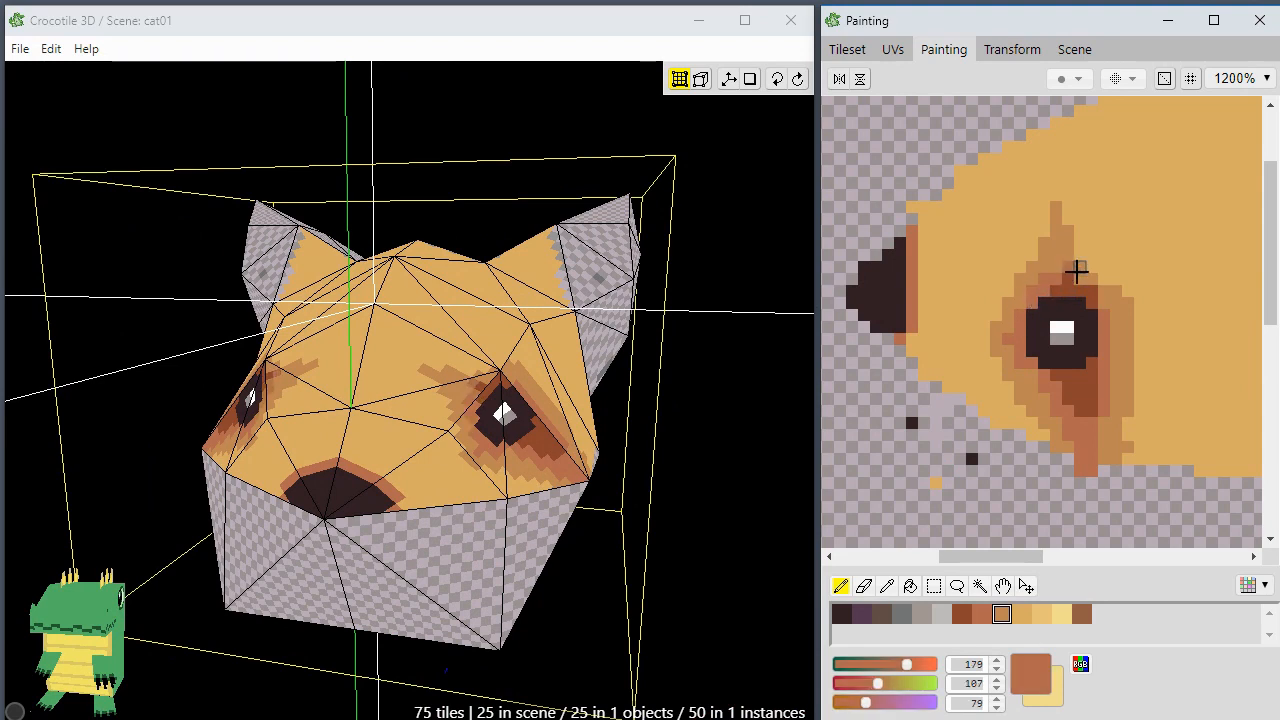
left_click(1079, 279)
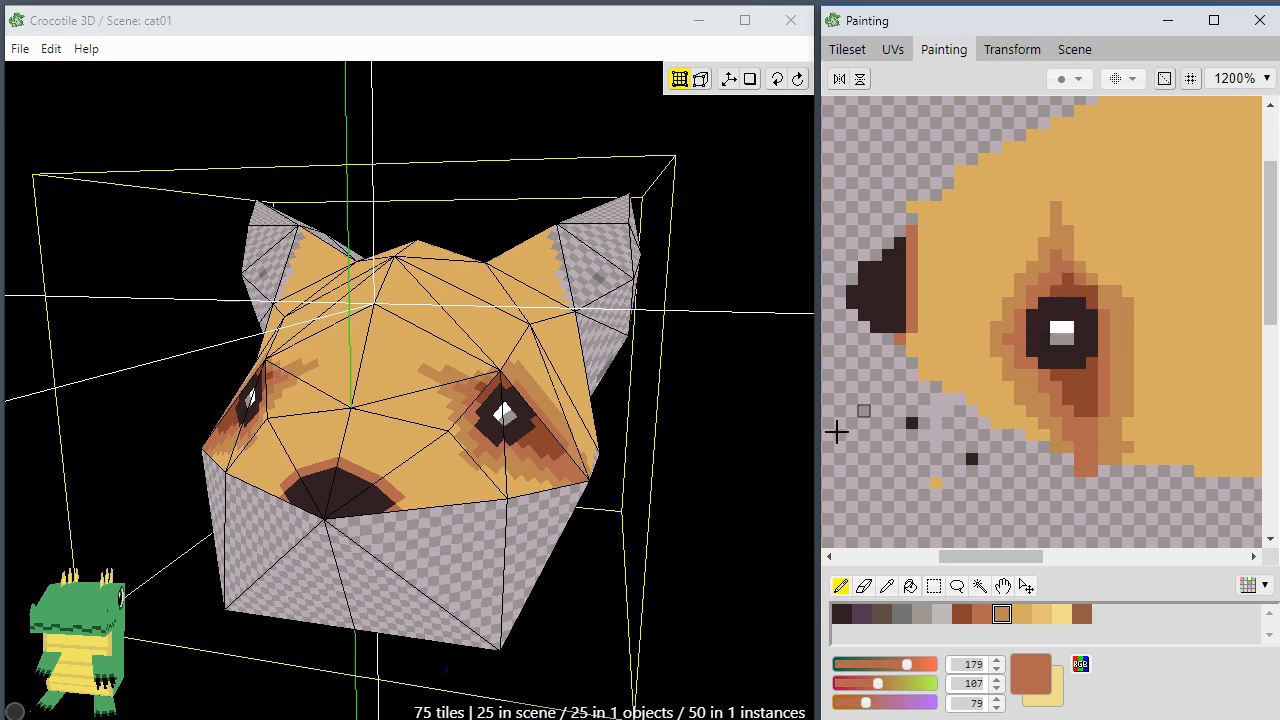
Step: Turn off the wireframe display to examine the painted face from several angles, and turn it back on
mouse_move(726, 543)
middle_mouse_down()
mouse_move(640, 537)
mouse_move(724, 534)
mouse_move(722, 545)
mouse_move(640, 548)
mouse_move(800, 562)
mouse_move(620, 570)
mouse_move(649, 587)
middle_mouse_up()
left_click(716, 526)
scroll(709, 556, "down", 3)
left_click(60, 48)
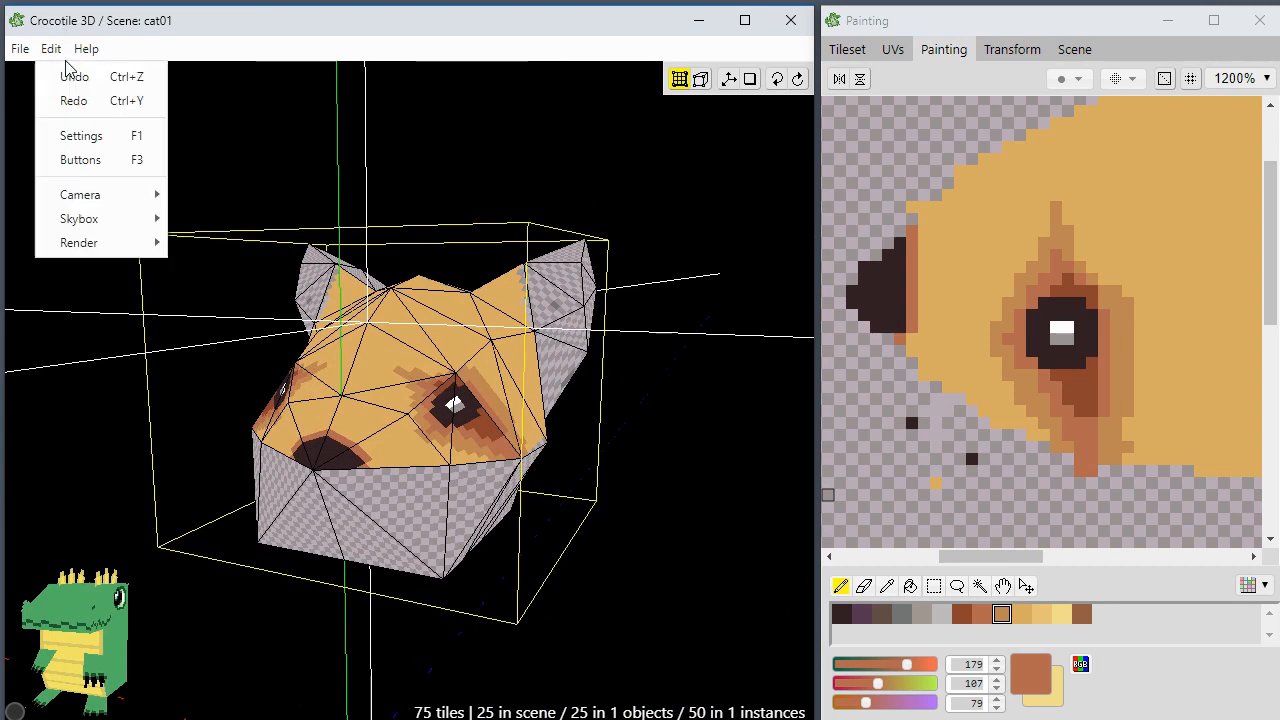
left_click(80, 135)
left_click(99, 118)
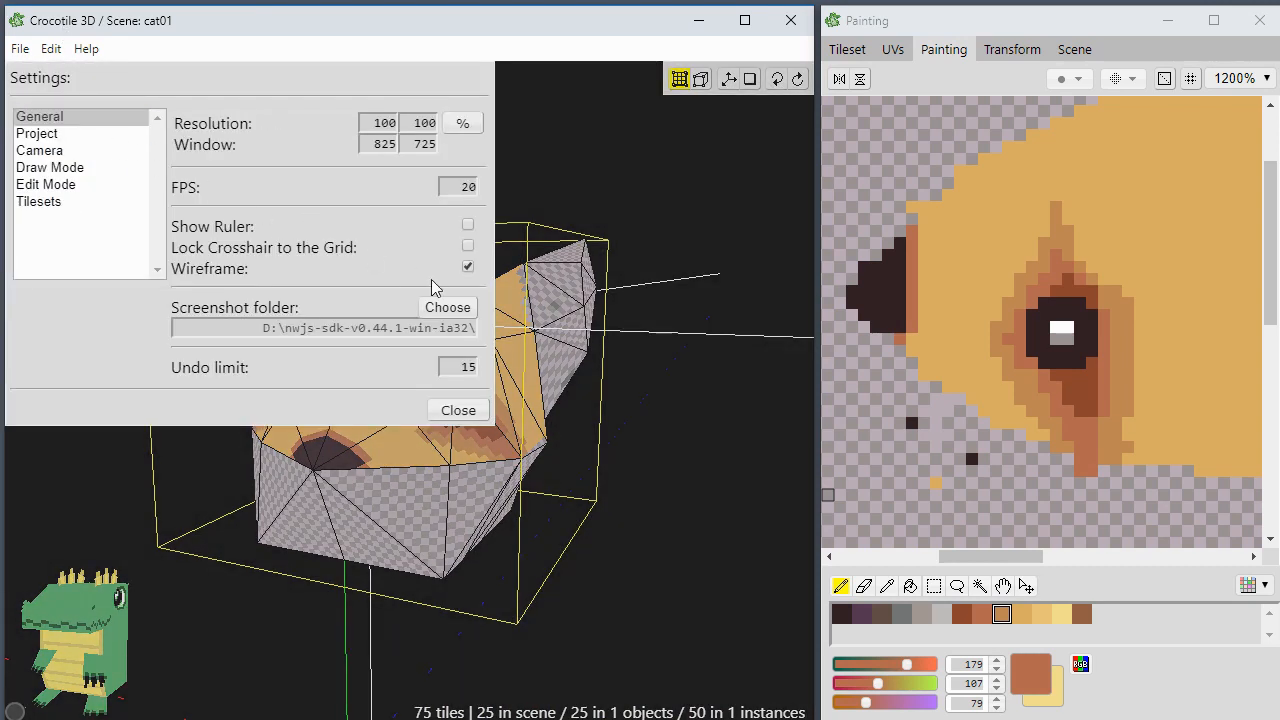
left_click(468, 269)
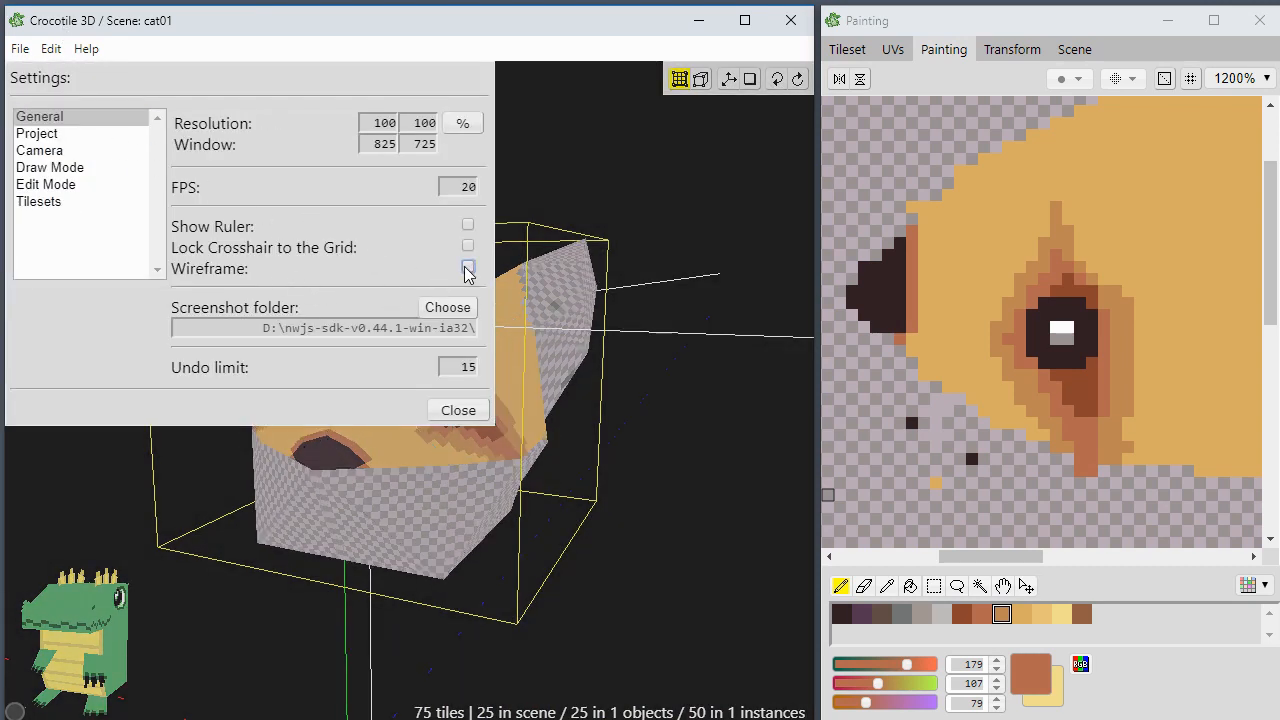
left_click(468, 269)
left_click(458, 410)
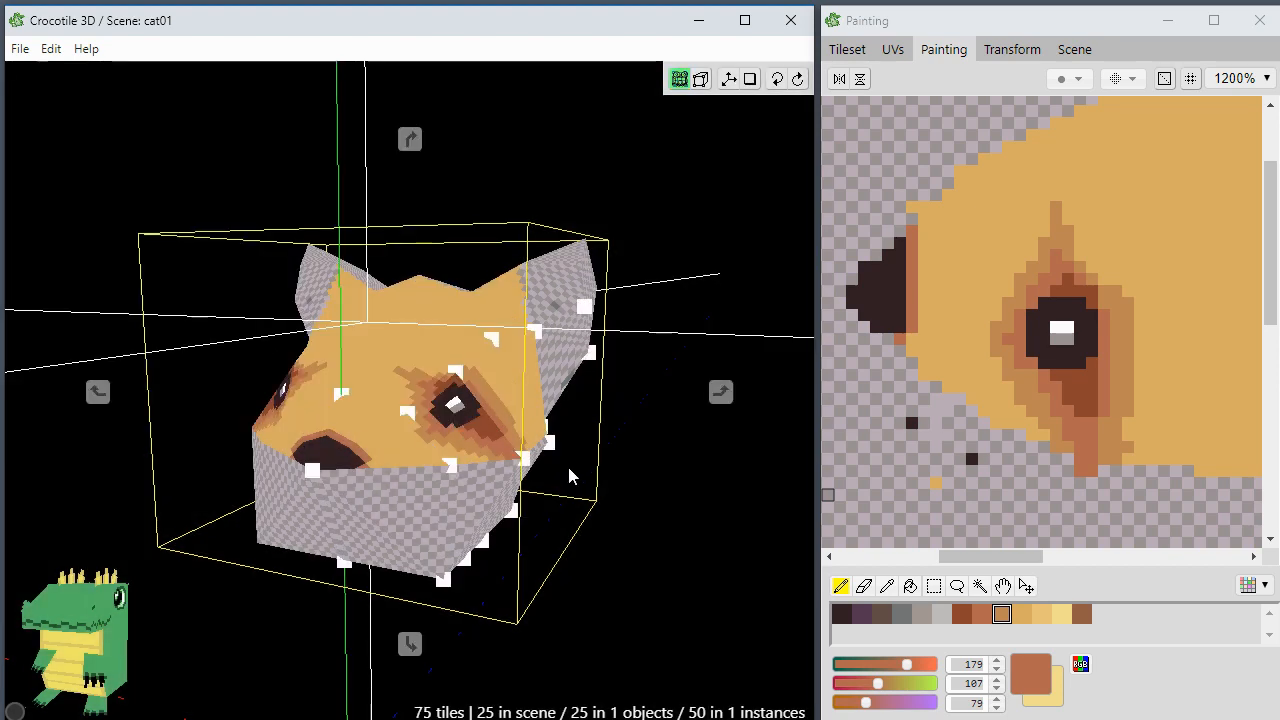
mouse_move(569, 476)
middle_mouse_down()
mouse_move(715, 480)
mouse_move(585, 486)
middle_mouse_up()
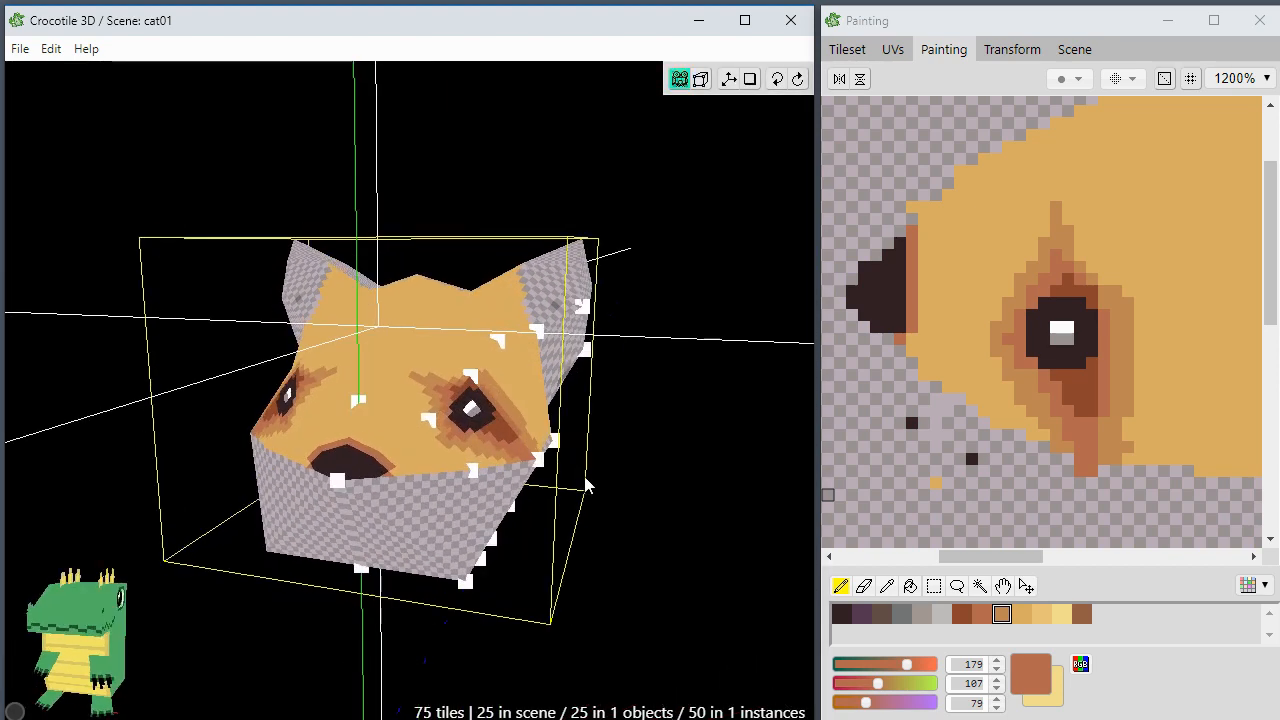
mouse_move(576, 602)
middle_mouse_down()
mouse_move(484, 602)
mouse_move(650, 604)
mouse_move(557, 609)
mouse_move(583, 601)
middle_mouse_up()
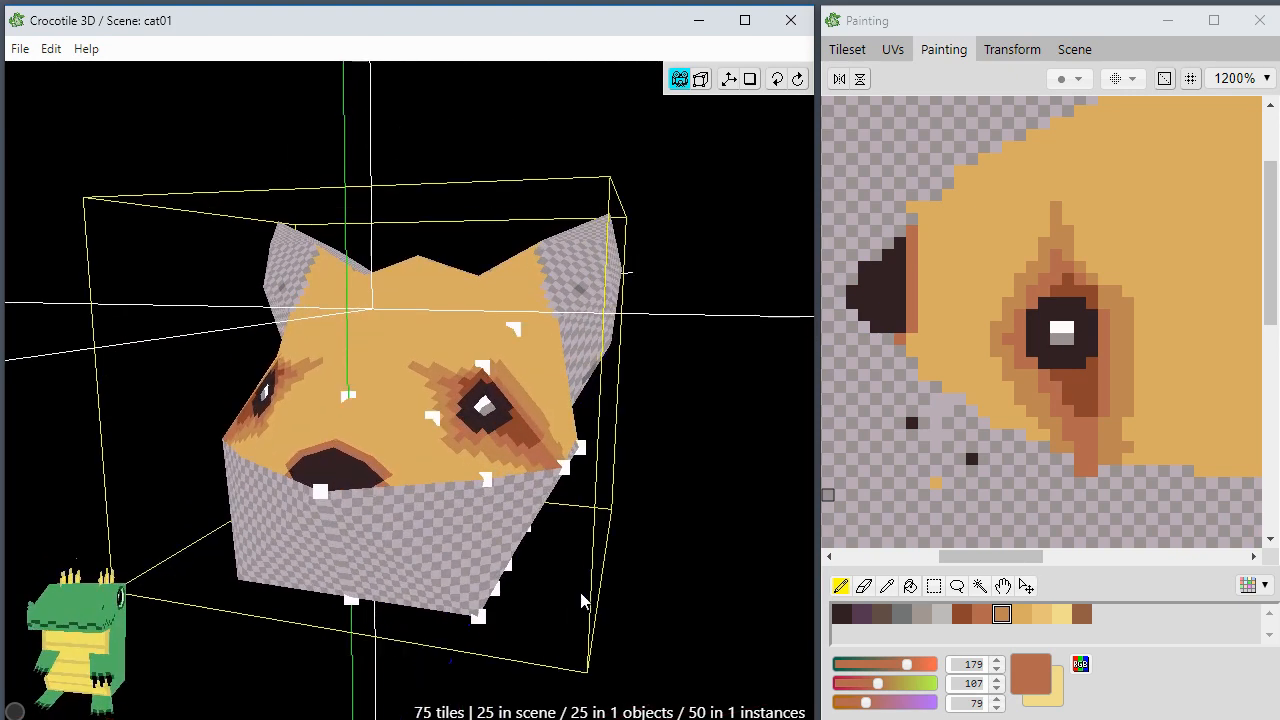
key("Escape")
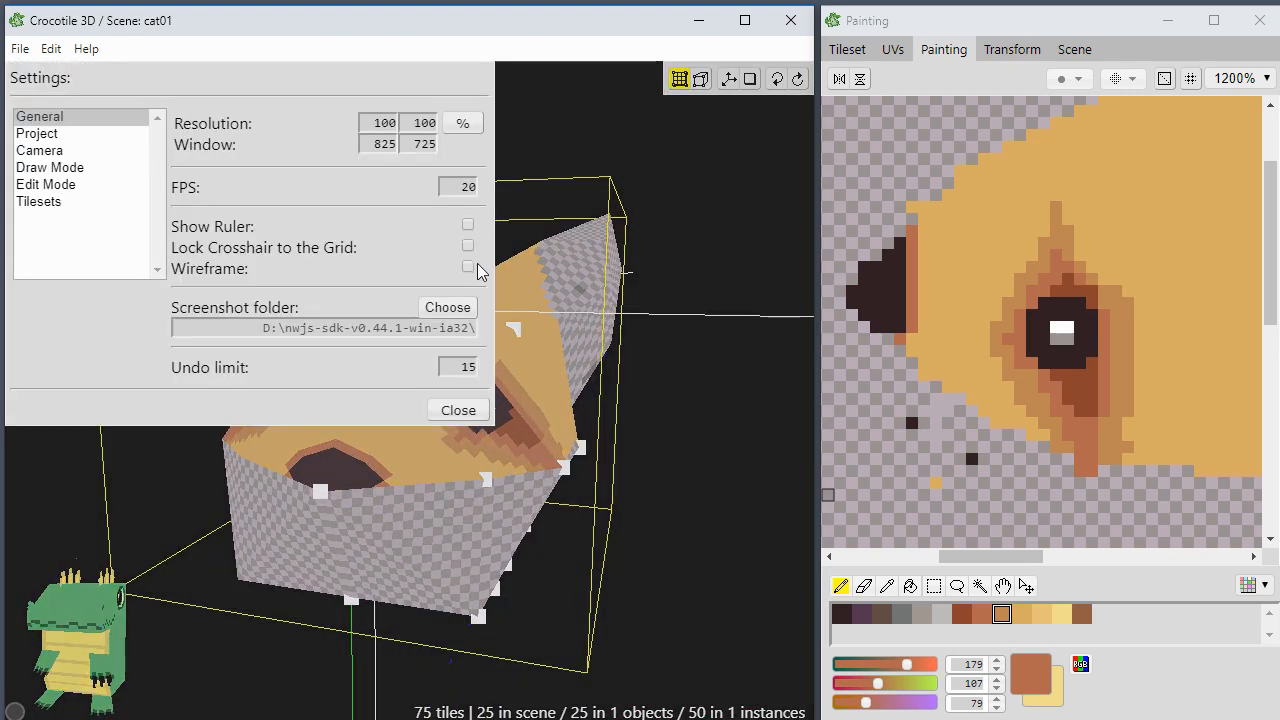
left_click(458, 410)
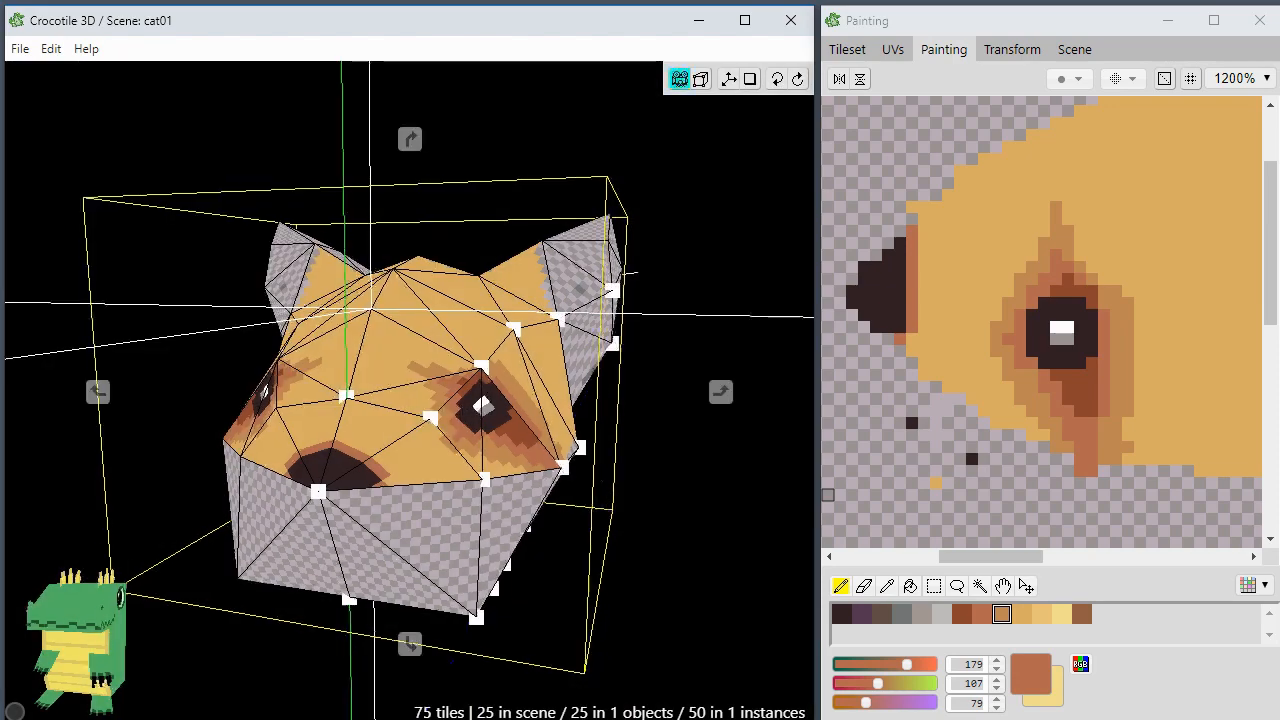
Step: Save the scene and check the painted head from the side and front
middle_click_drag(486, 400, 600, 520)
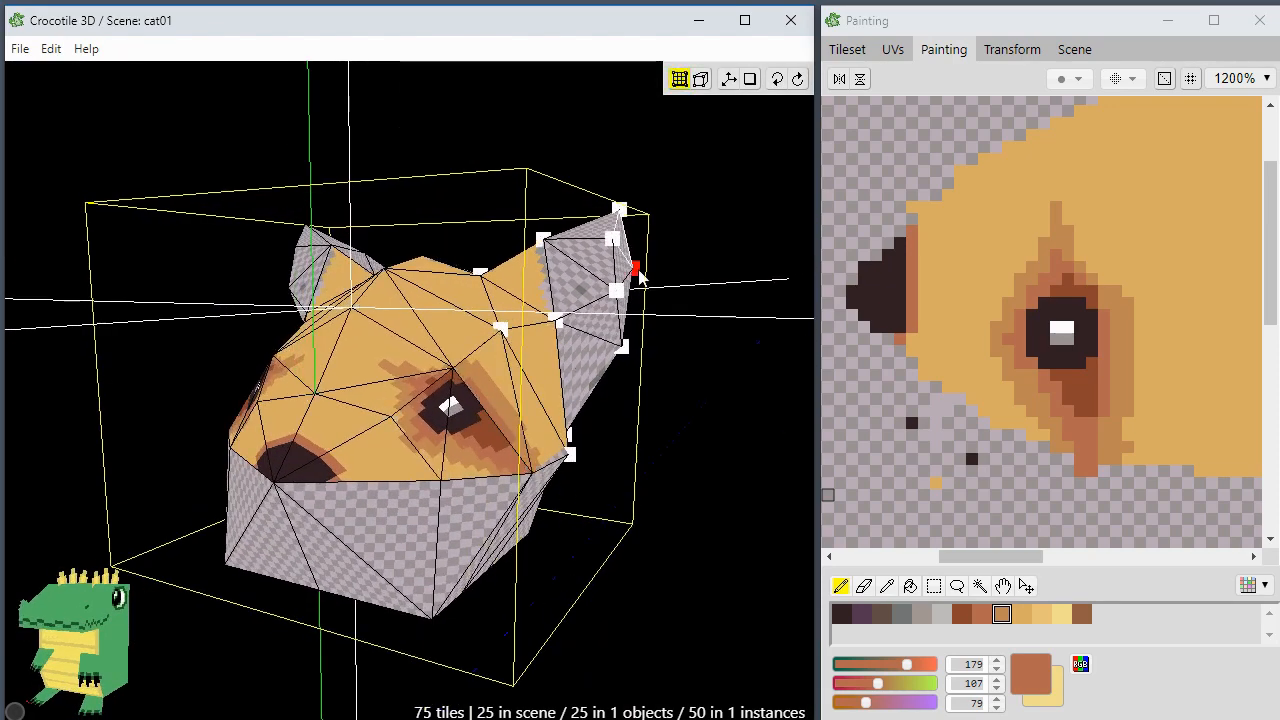
key("space")
left_click_drag(594, 543, 626, 592)
left_click(594, 546)
key("ctrl+s")
key("space")
mouse_move(526, 582)
left_mouse_down()
mouse_move(526, 536)
mouse_move(524, 565)
left_mouse_up()
key("space")
left_click_drag(527, 508, 522, 509)
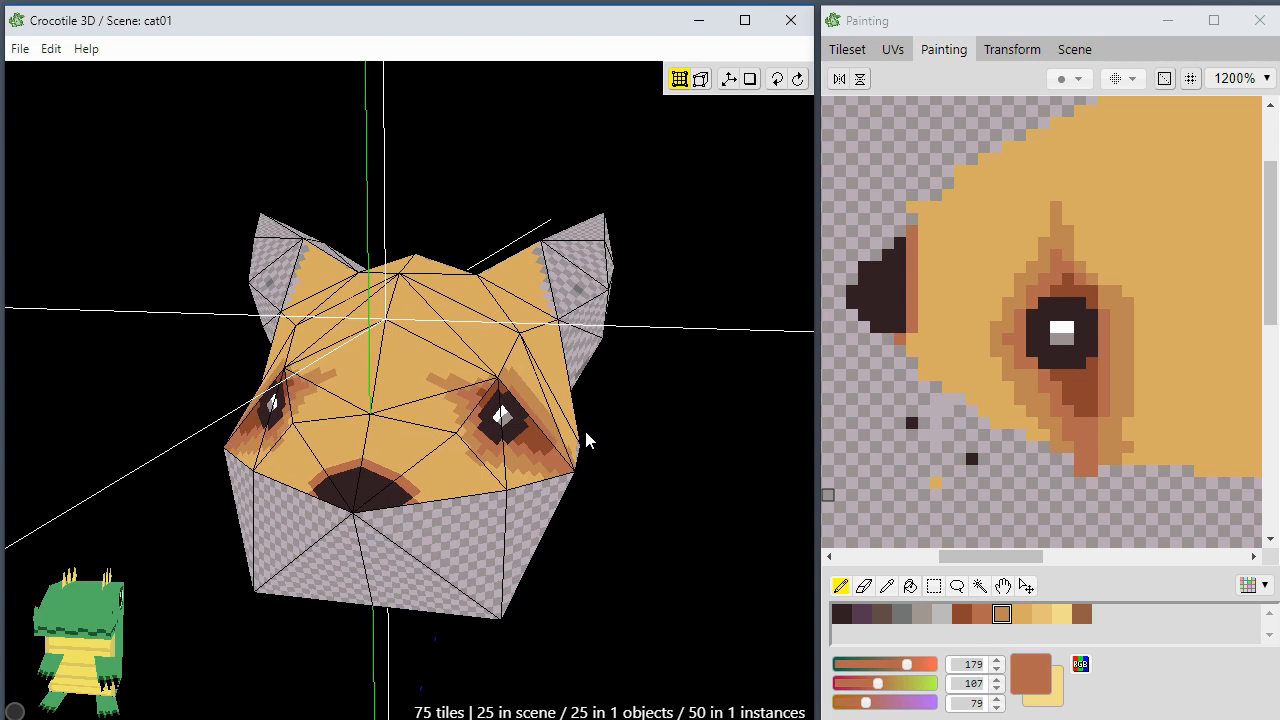
Step: Examine the painted head from the front and side, and check the whole painted texture in the UV view
scroll(957, 451, "down", 3)
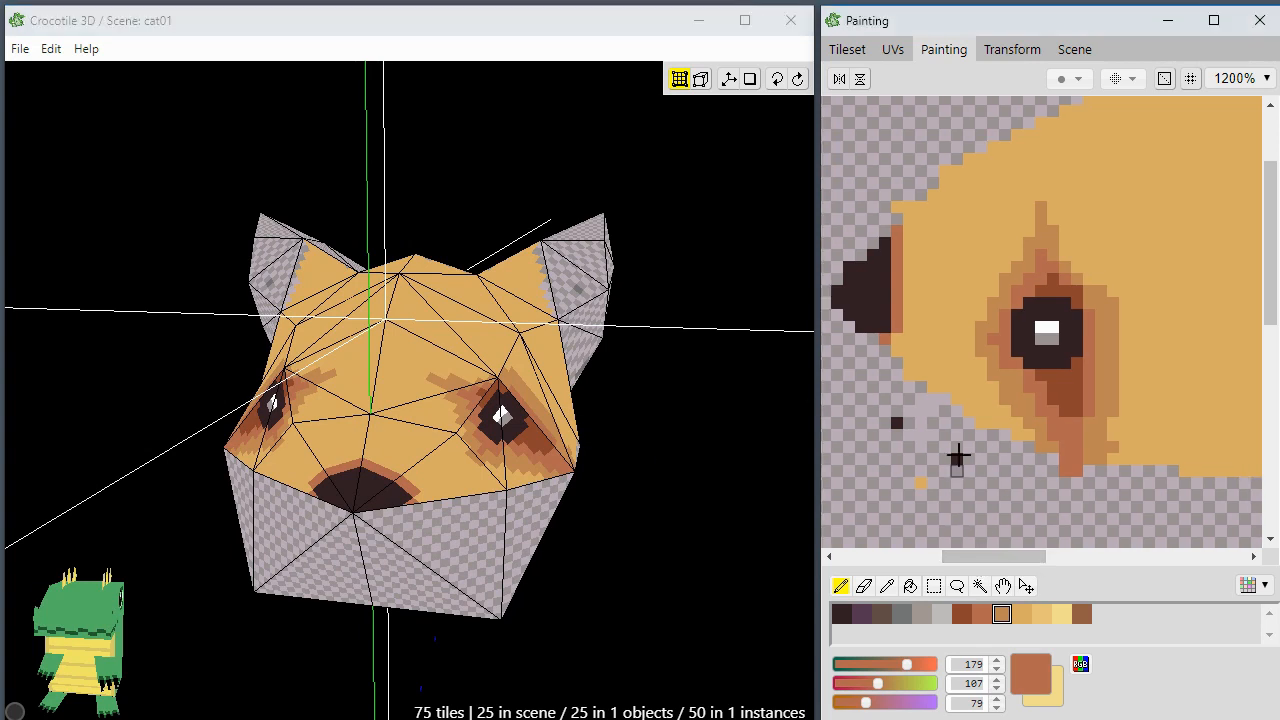
left_click(756, 441)
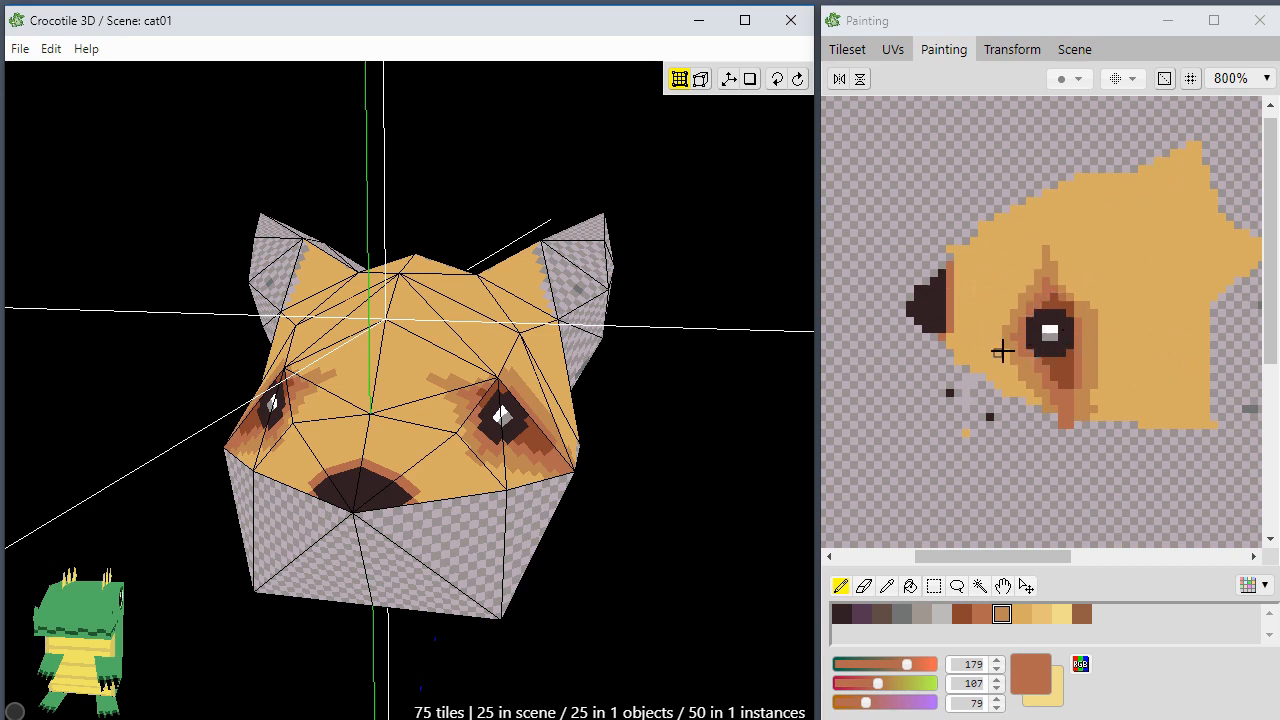
middle_click_drag(685, 406, 680, 417)
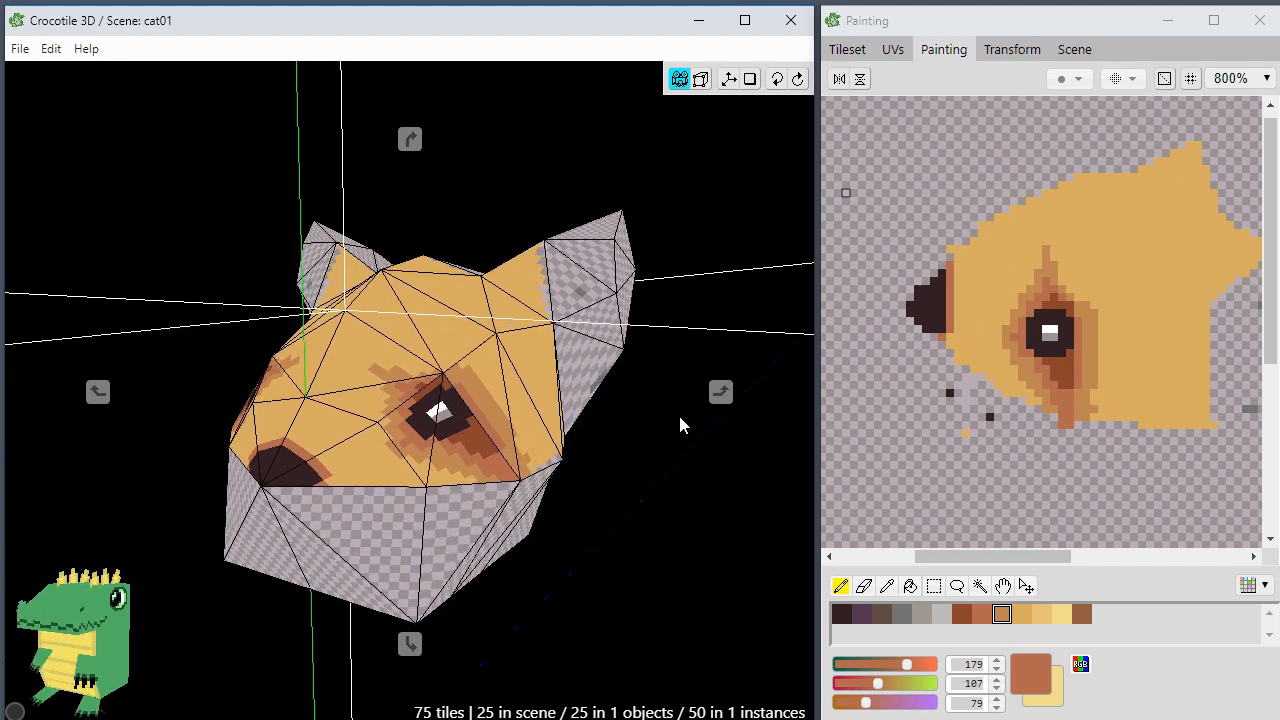
scroll(680, 417, "down", 2)
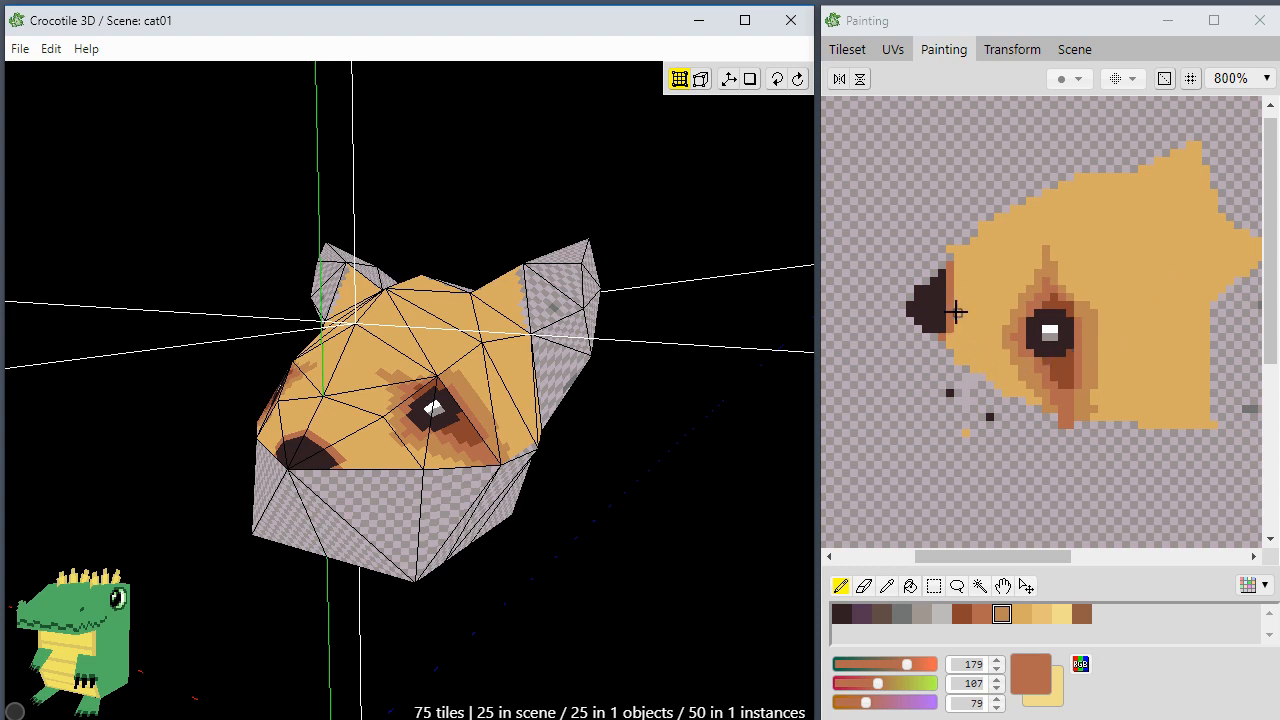
left_click(890, 52)
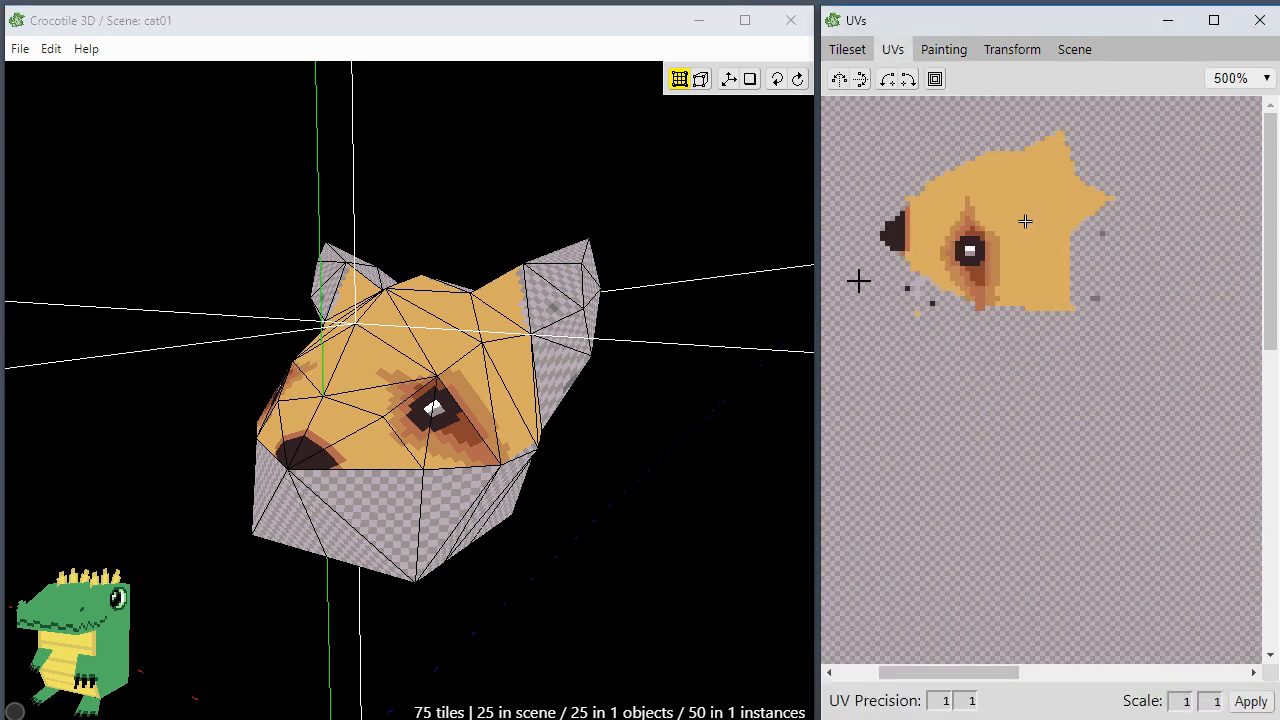
middle_click_drag(858, 281, 1066, 423)
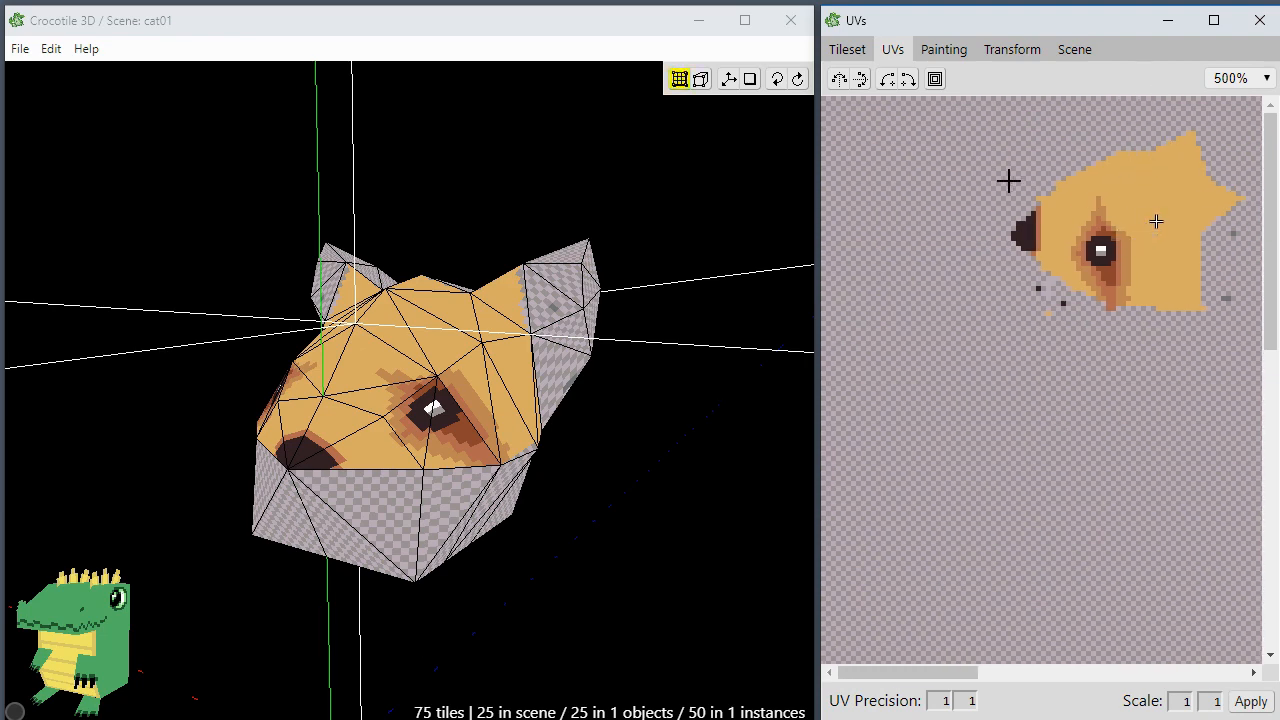
middle_click_drag(1108, 329, 1057, 343)
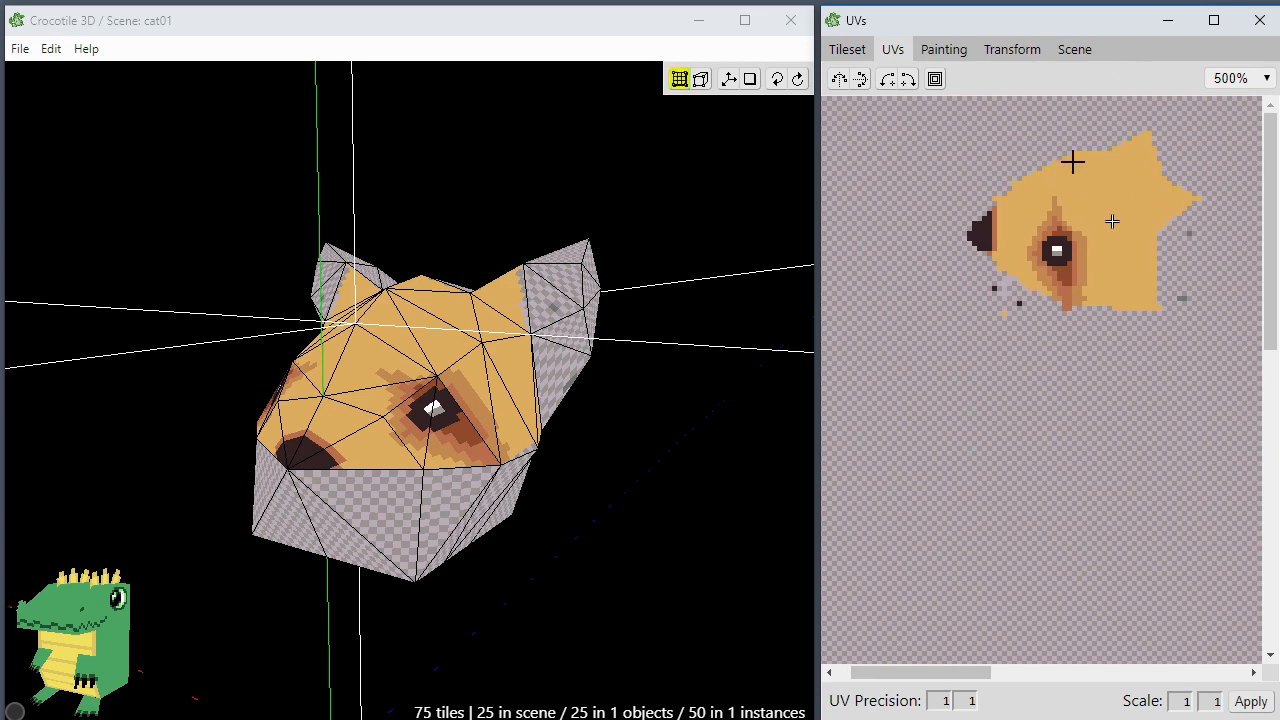
middle_click_drag(617, 469, 682, 426)
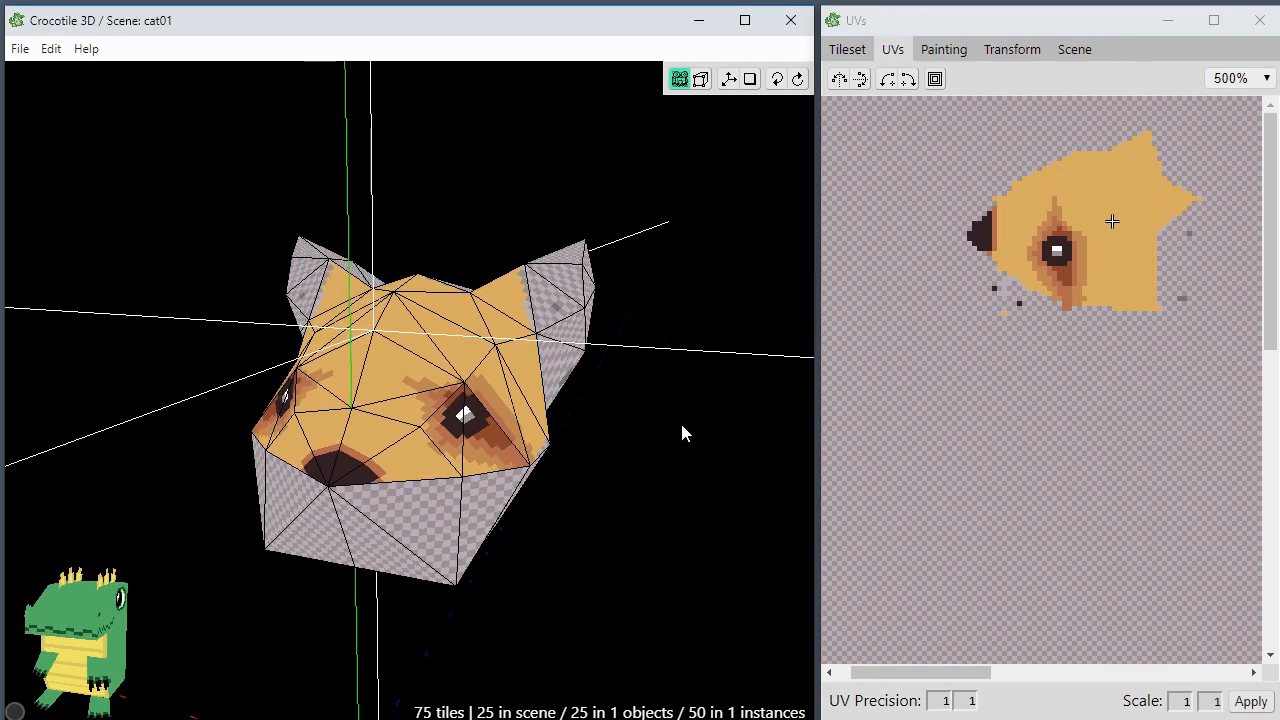
Step: Select the head object, start editing its mesh, and select all faces of the editable half
left_click(471, 454)
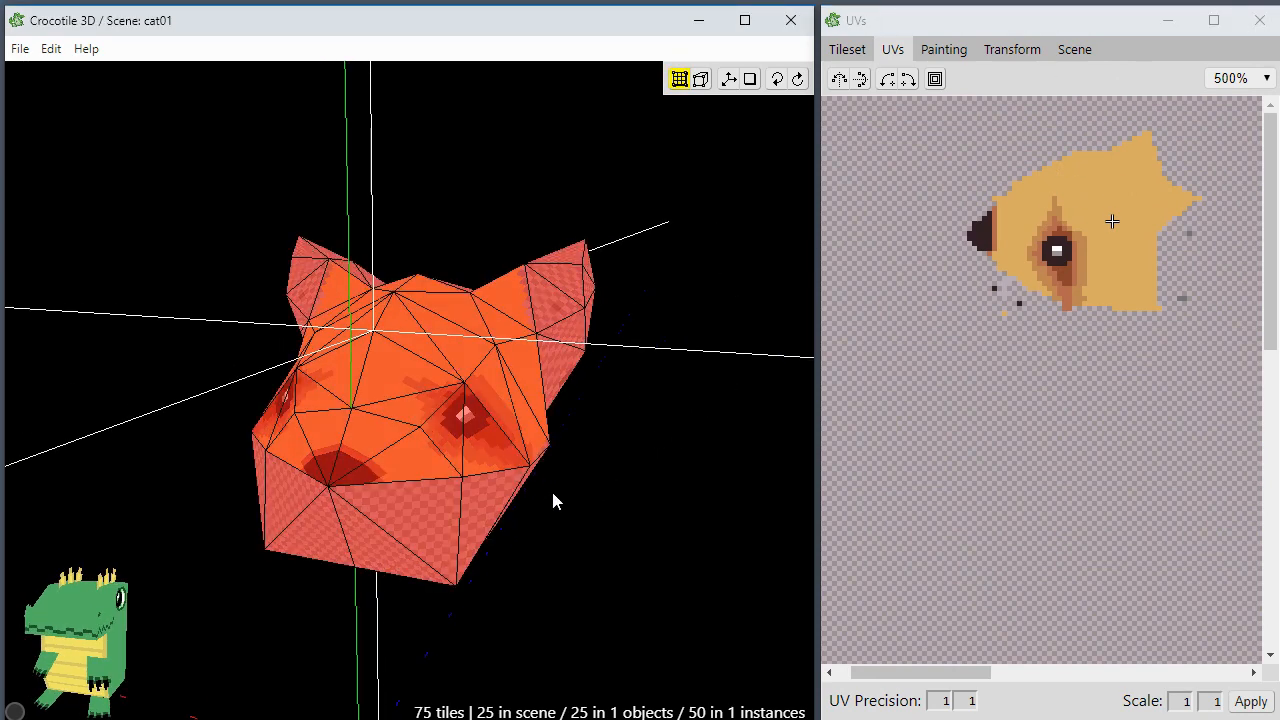
key("Tab")
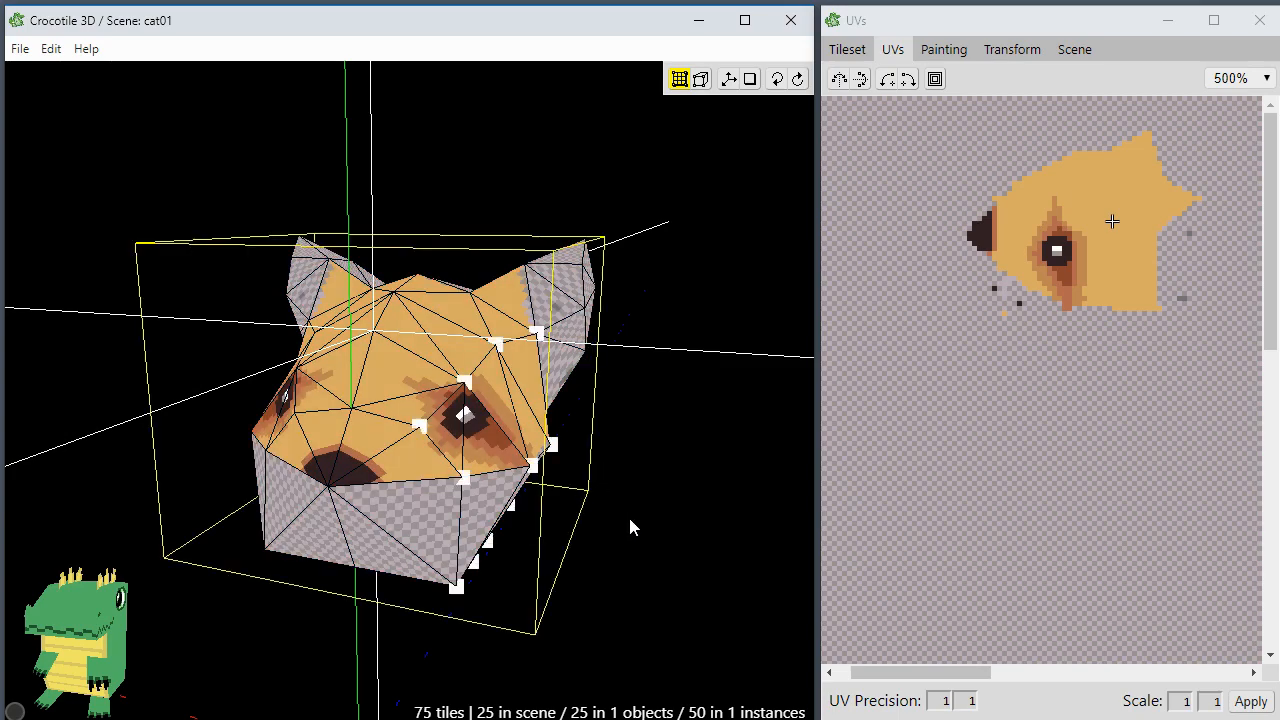
middle_click_drag(631, 526, 585, 560)
middle_click_drag(662, 572, 646, 551)
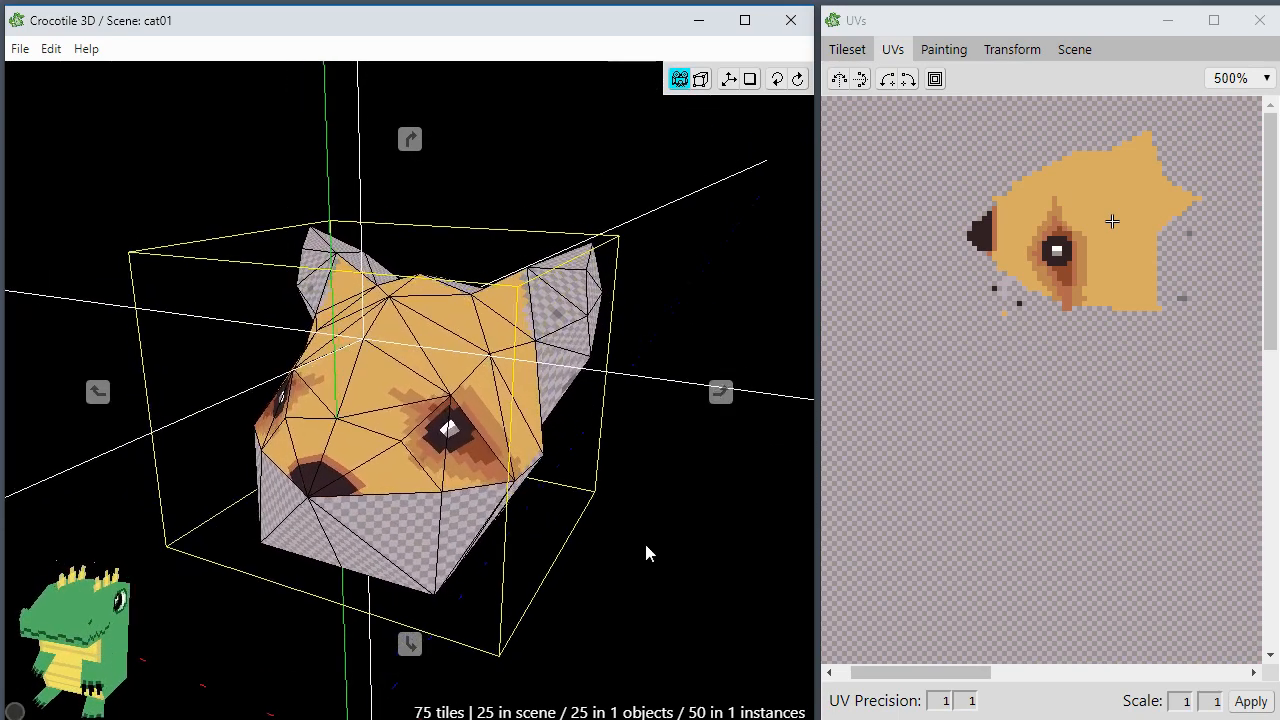
key("Tab")
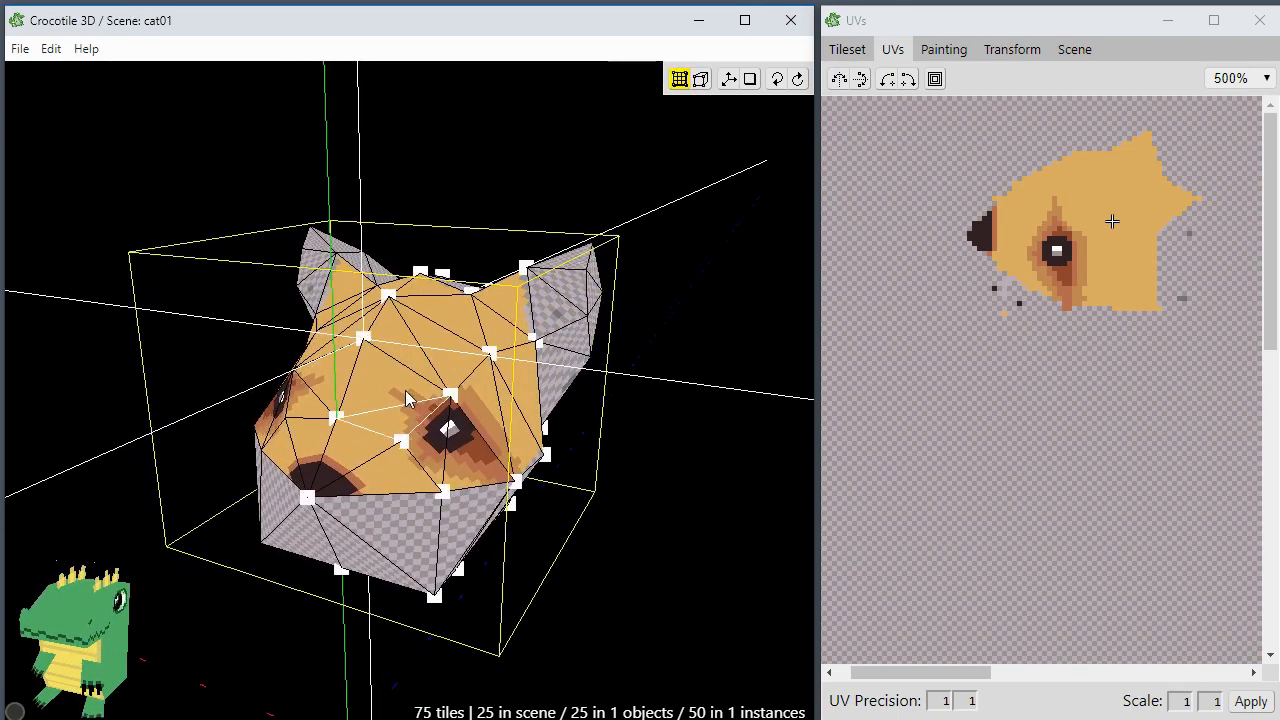
key("ctrl+a")
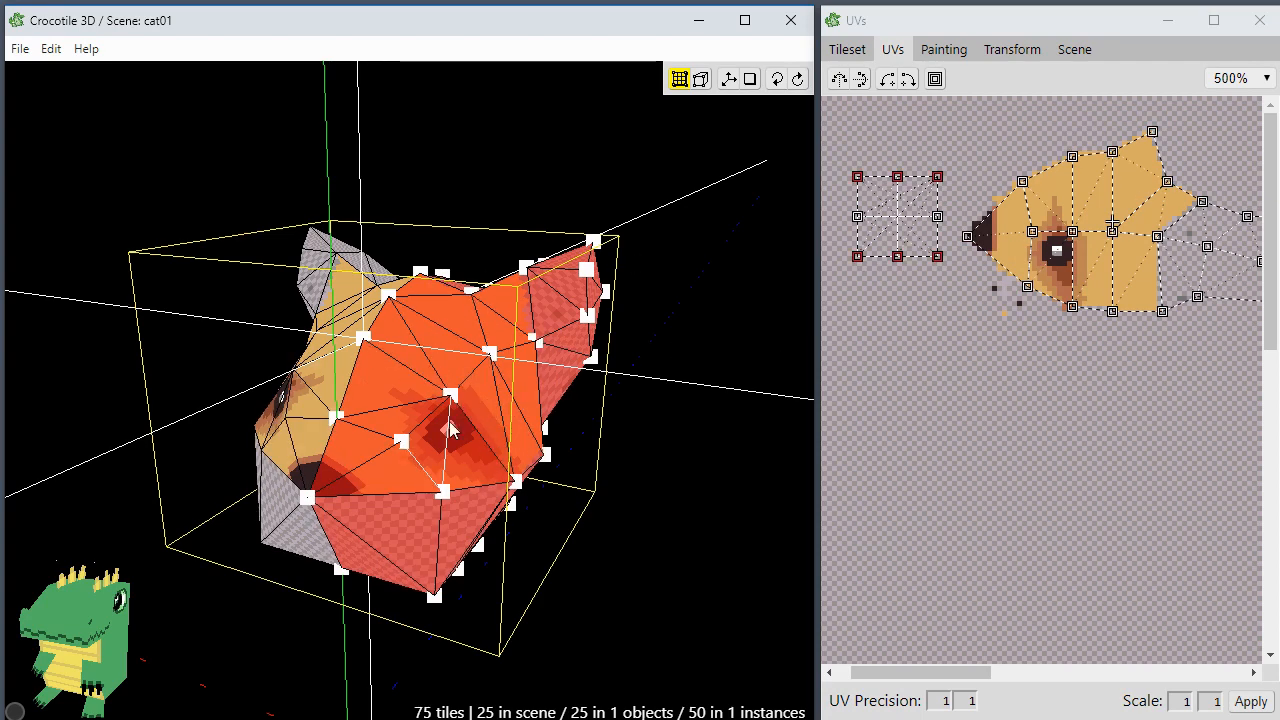
Step: Limit the selection to the half's upper faces, from muzzle and eye over the ear to the back, leaving out the lower jaw
left_click_drag(690, 165, 424, 418)
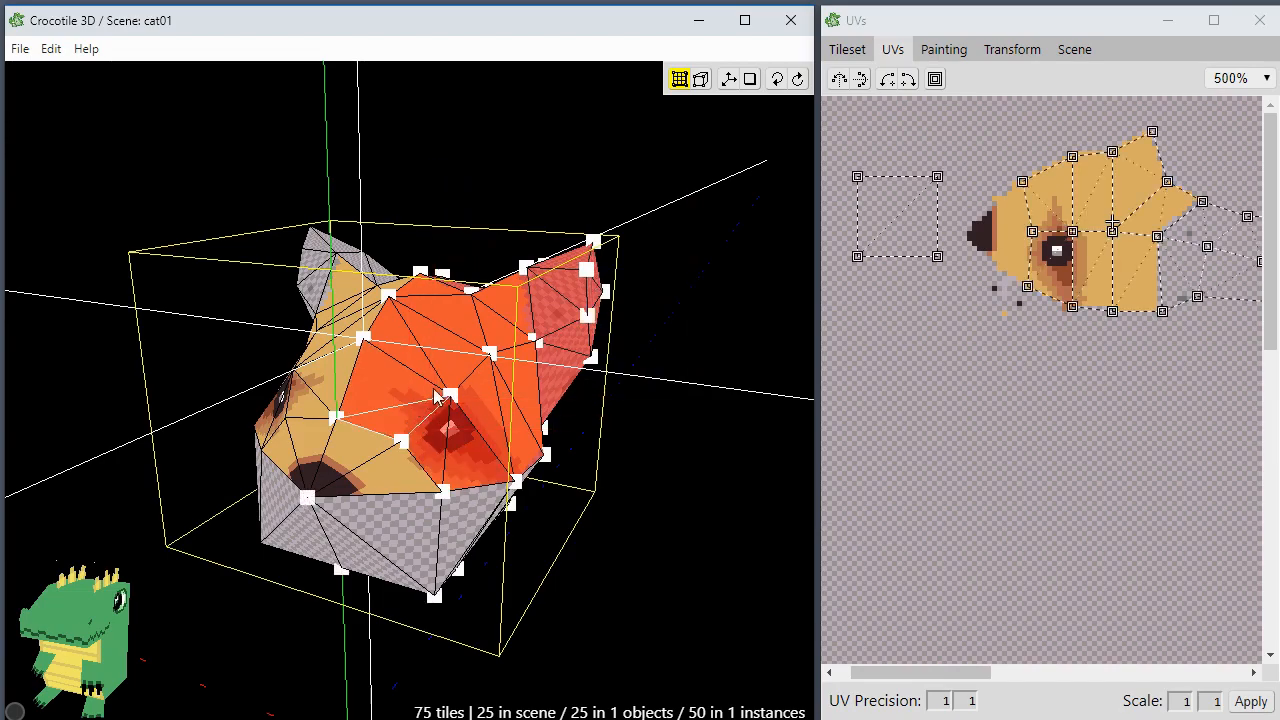
middle_click_drag(497, 437, 400, 465)
middle_click_drag(430, 415, 411, 403)
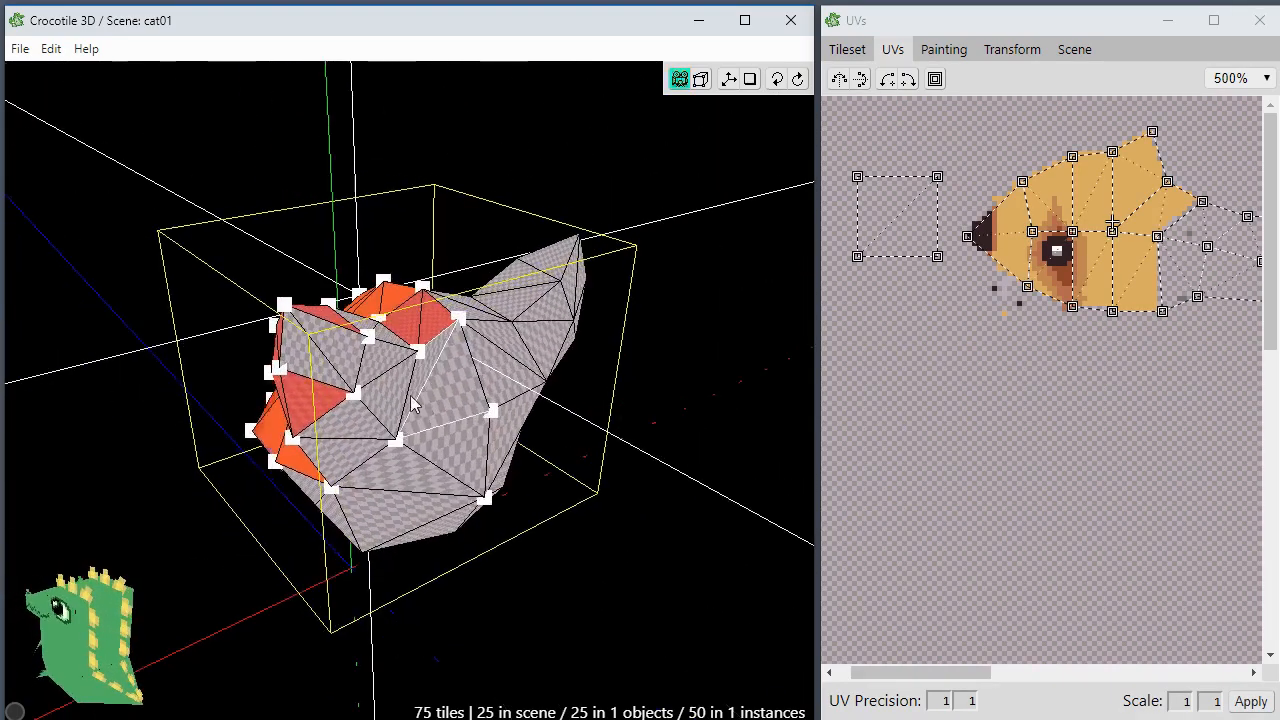
left_click_drag(153, 221, 378, 413)
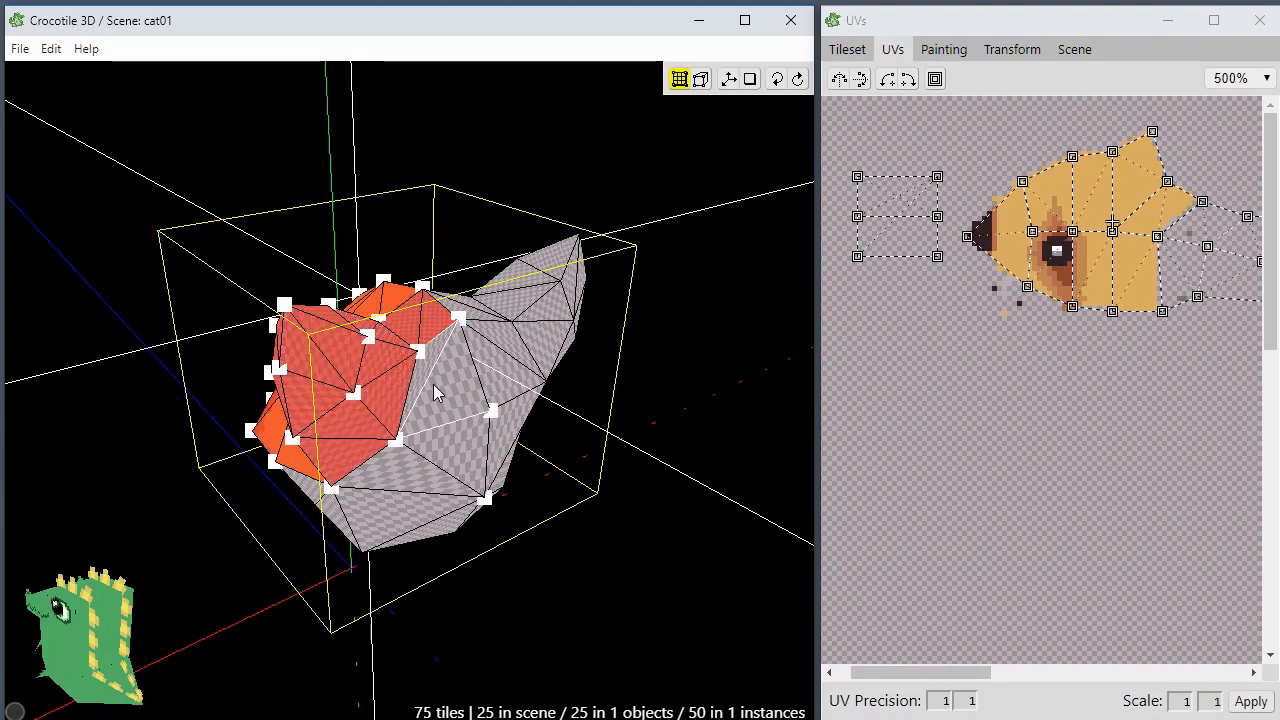
left_click(434, 386, "shift")
middle_click_drag(345, 442, 378, 437)
left_click(398, 415, "shift")
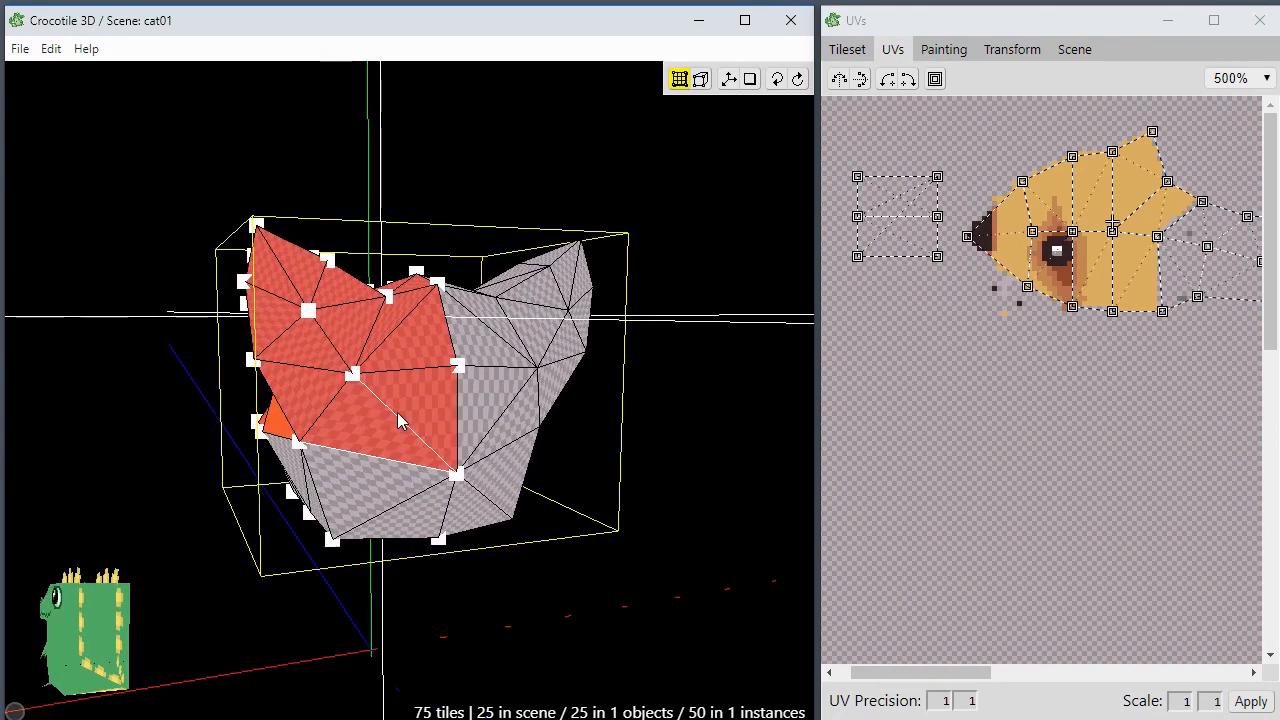
left_click(342, 424, "shift")
left_click(342, 432, "shift")
middle_click_drag(287, 438, 560, 444)
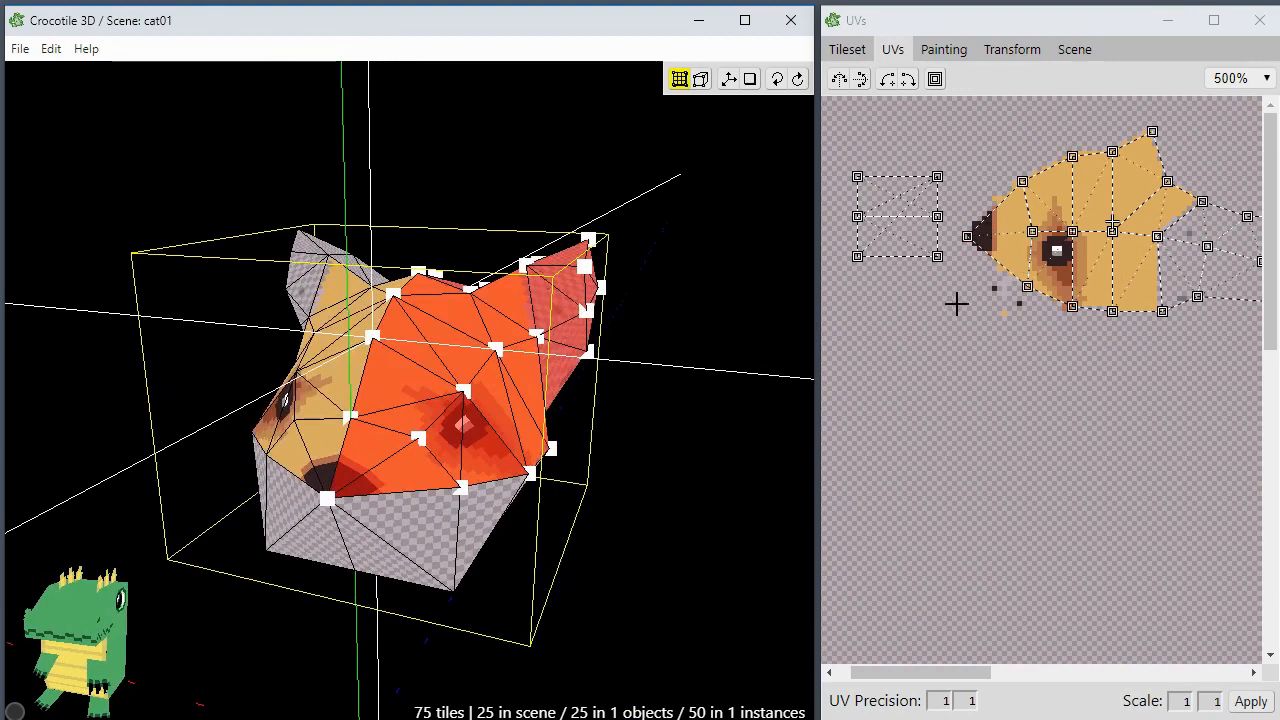
Step: Select all UV points of the selected faces and move them straight down, clear of the painted artwork
left_click(926, 297)
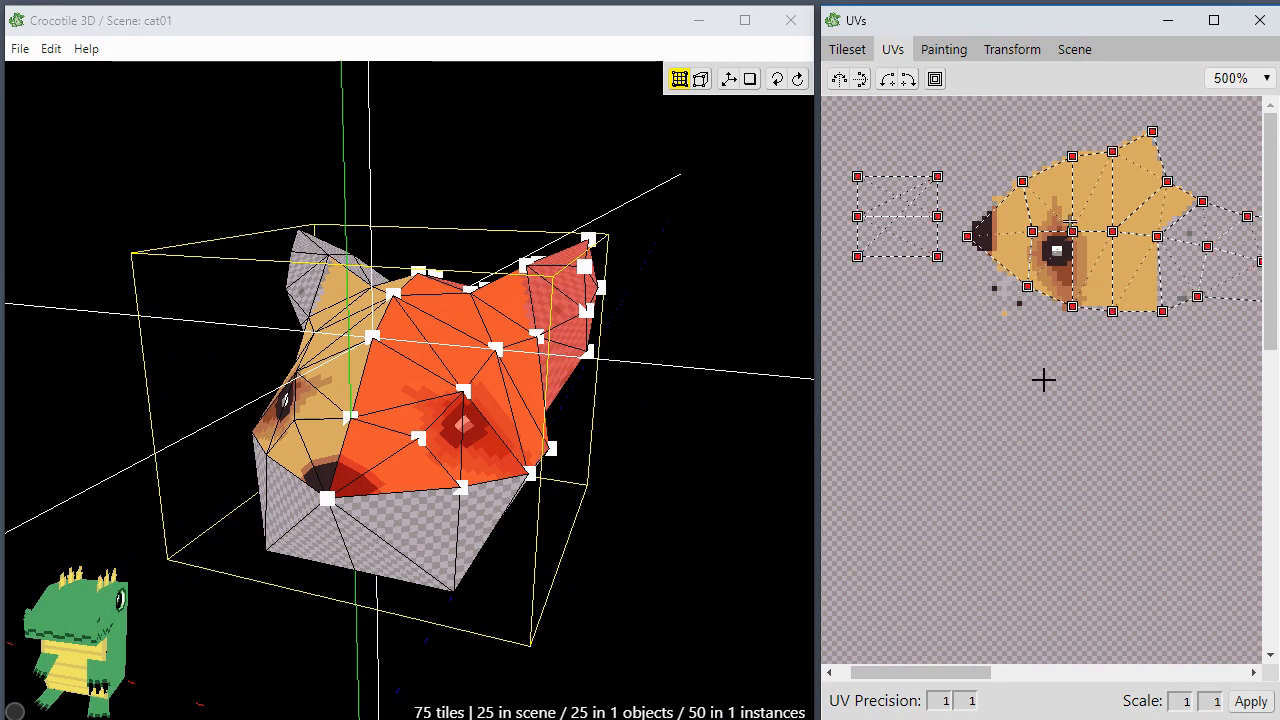
mouse_move(935, 673)
left_mouse_down()
mouse_move(1006, 673)
mouse_move(931, 673)
left_mouse_up()
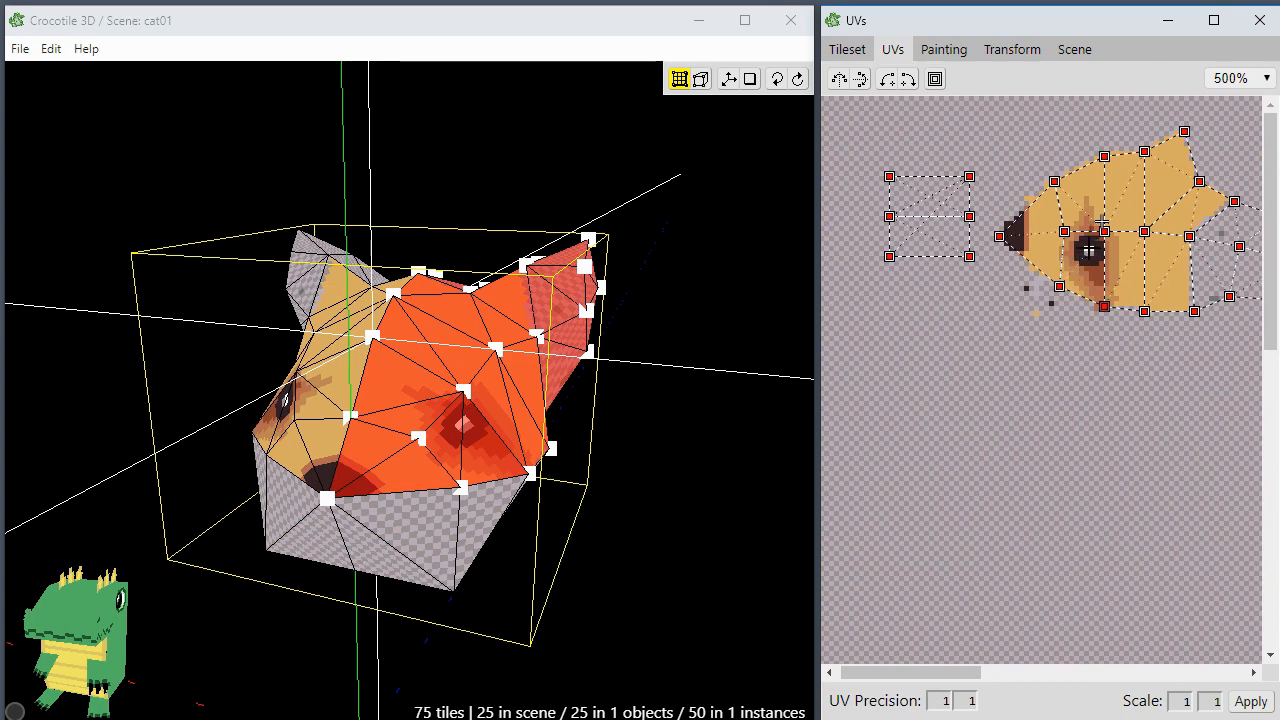
left_click_drag(1087, 235, 1087, 400)
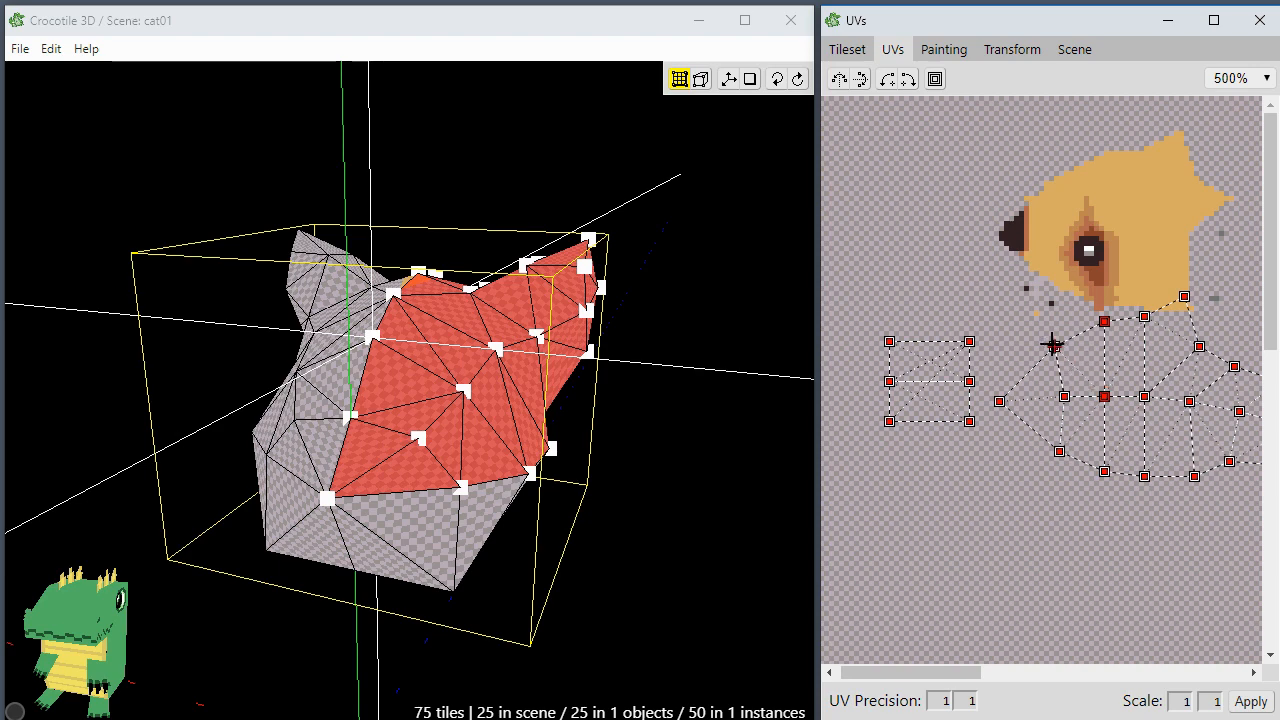
left_click(1054, 397)
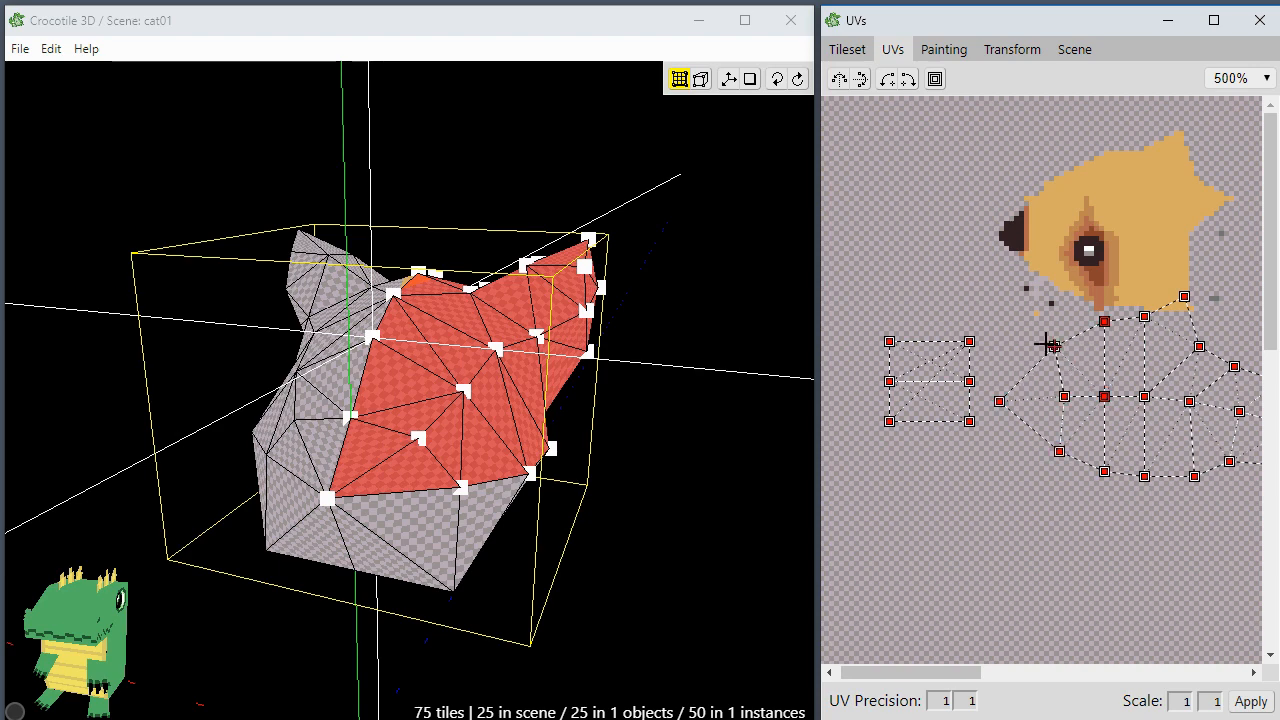
Step: Rotate the selected UVs 90 degrees counterclockwise so the nose points down, and place them lower on the tileset
left_click(889, 80)
left_click_drag(1066, 306, 1046, 407)
left_click_drag(1097, 452, 1083, 474)
left_click_drag(1270, 336, 1270, 370)
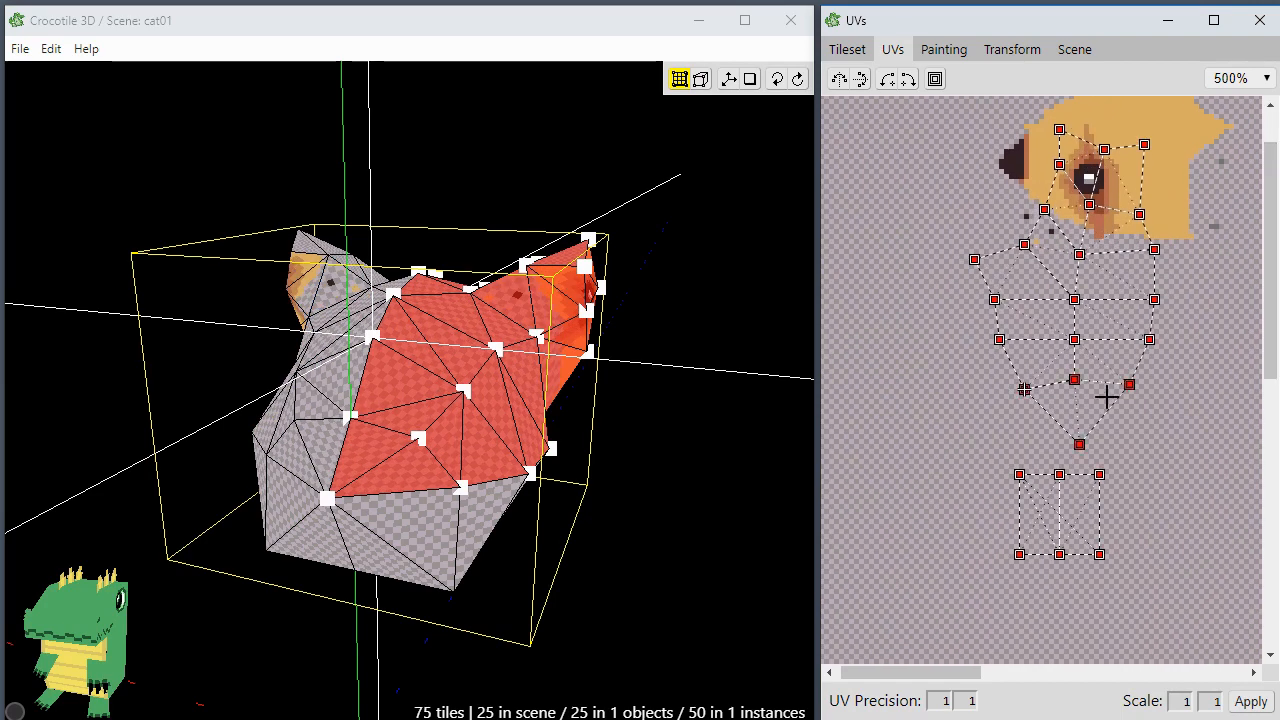
left_click_drag(1091, 411, 1083, 443)
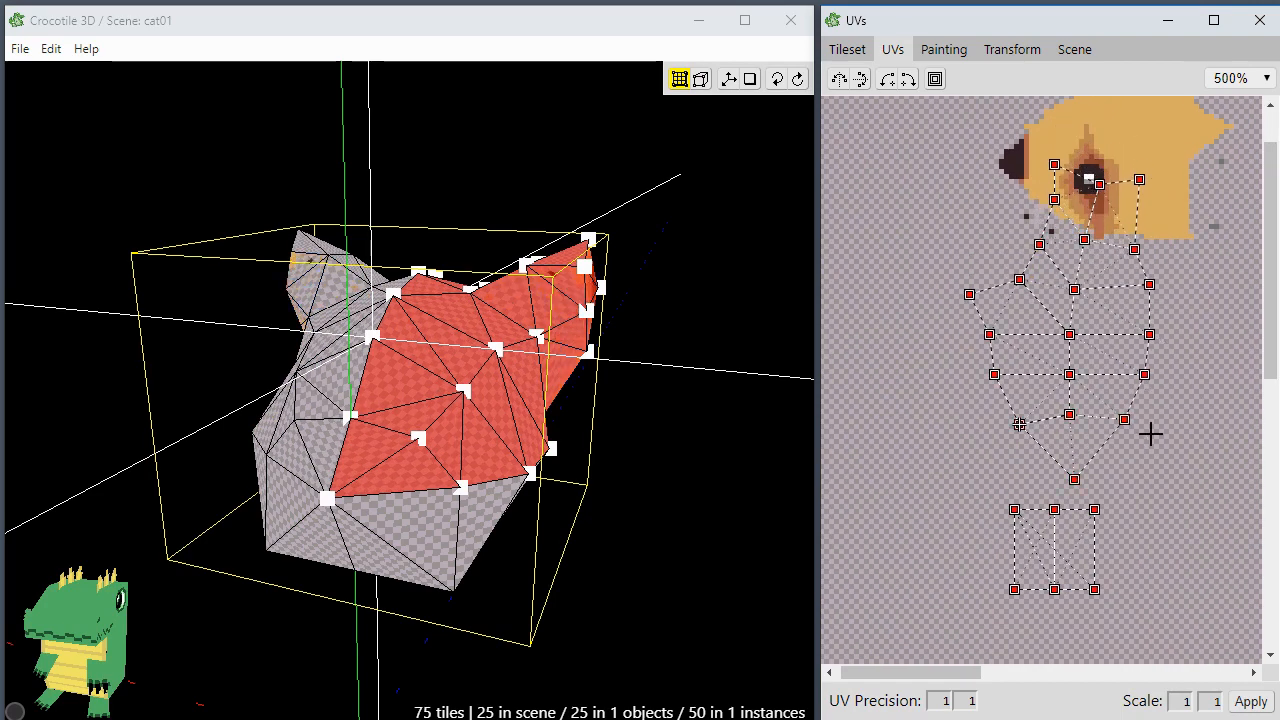
left_click_drag(1270, 322, 1272, 285)
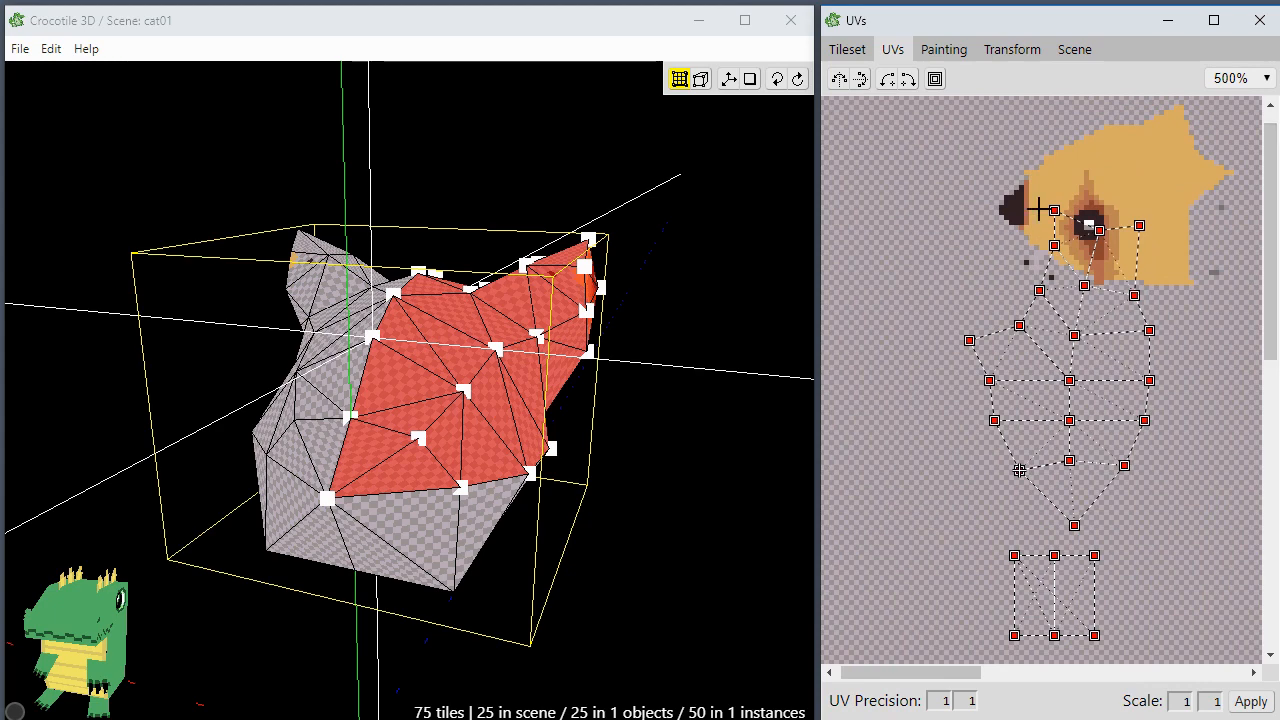
Step: Select the painted face artwork with a rectangular marquee, move it down, and rotate it 90 degrees counterclockwise
left_click(943, 50)
scroll(1086, 251, "down", 3)
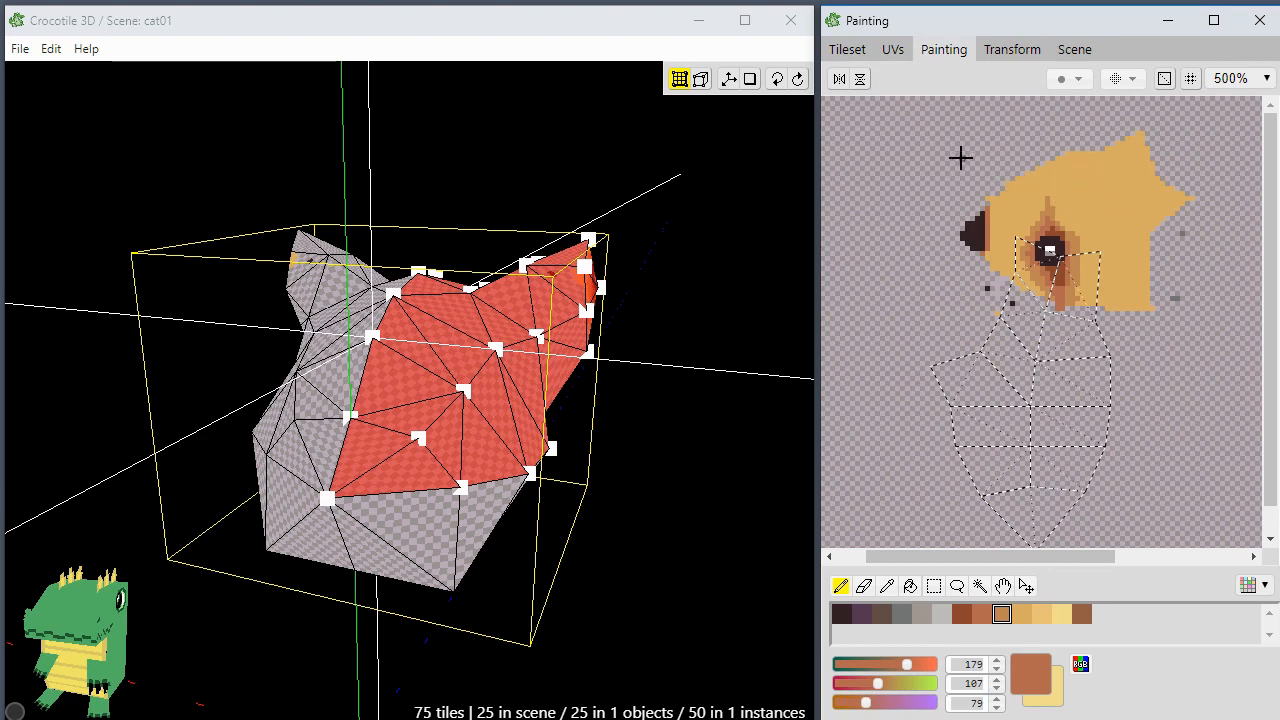
left_click(933, 586)
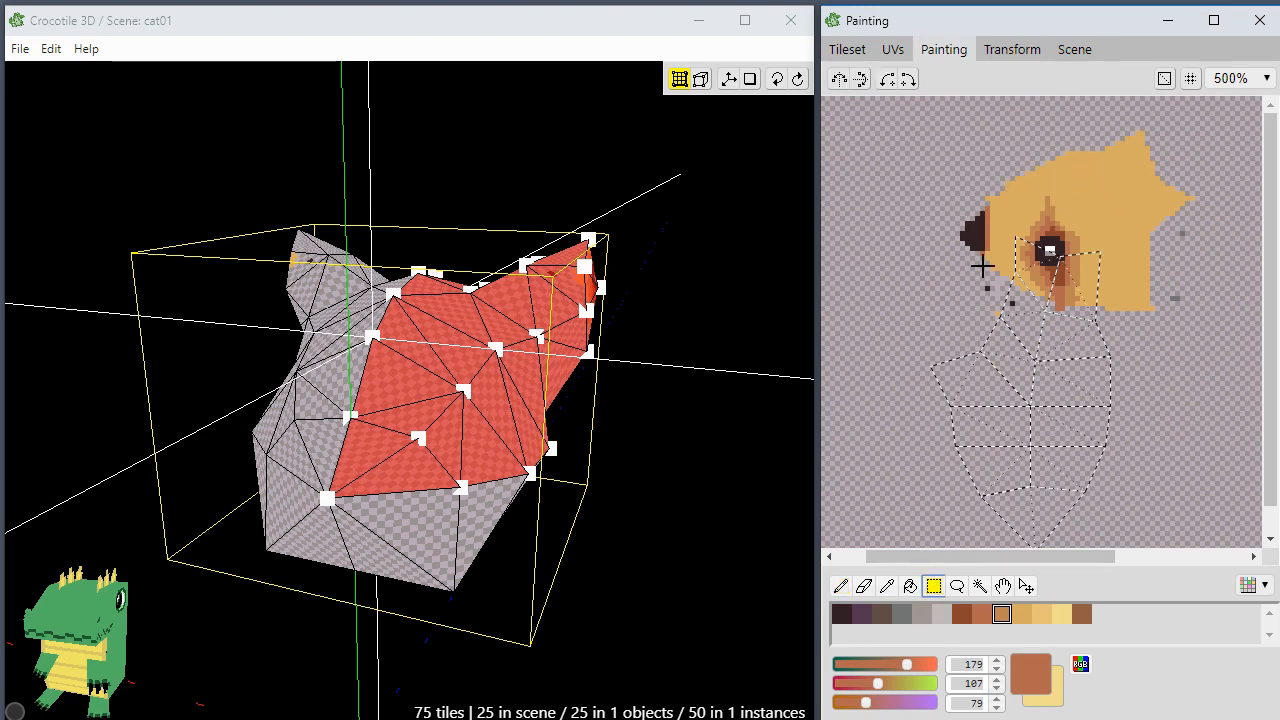
mouse_move(923, 122)
left_mouse_down()
mouse_move(1060, 217)
mouse_move(1206, 289)
mouse_move(1238, 347)
mouse_move(1235, 336)
left_mouse_up()
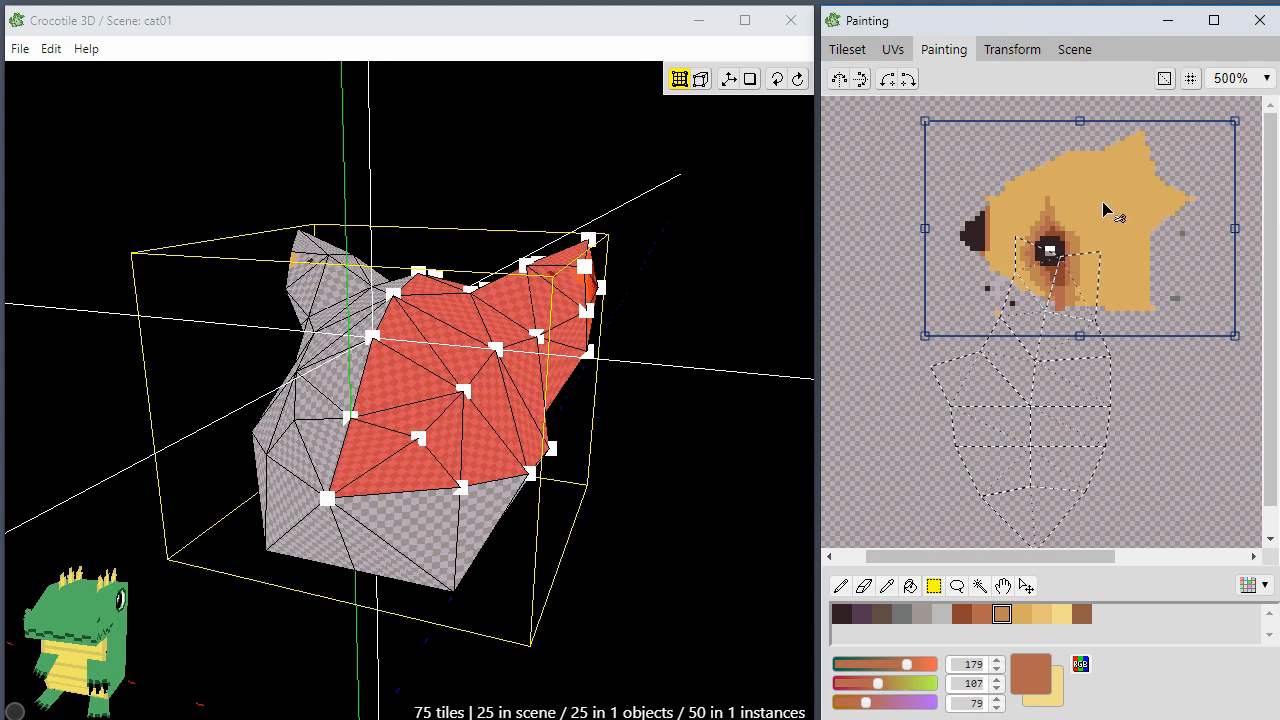
mouse_move(1103, 208)
left_mouse_down()
mouse_move(1118, 208)
mouse_move(1055, 218)
mouse_move(1037, 249)
mouse_move(1083, 214)
mouse_move(1060, 250)
mouse_move(1120, 271)
mouse_move(1086, 229)
mouse_move(1087, 360)
mouse_move(1086, 273)
mouse_move(1084, 287)
left_mouse_up()
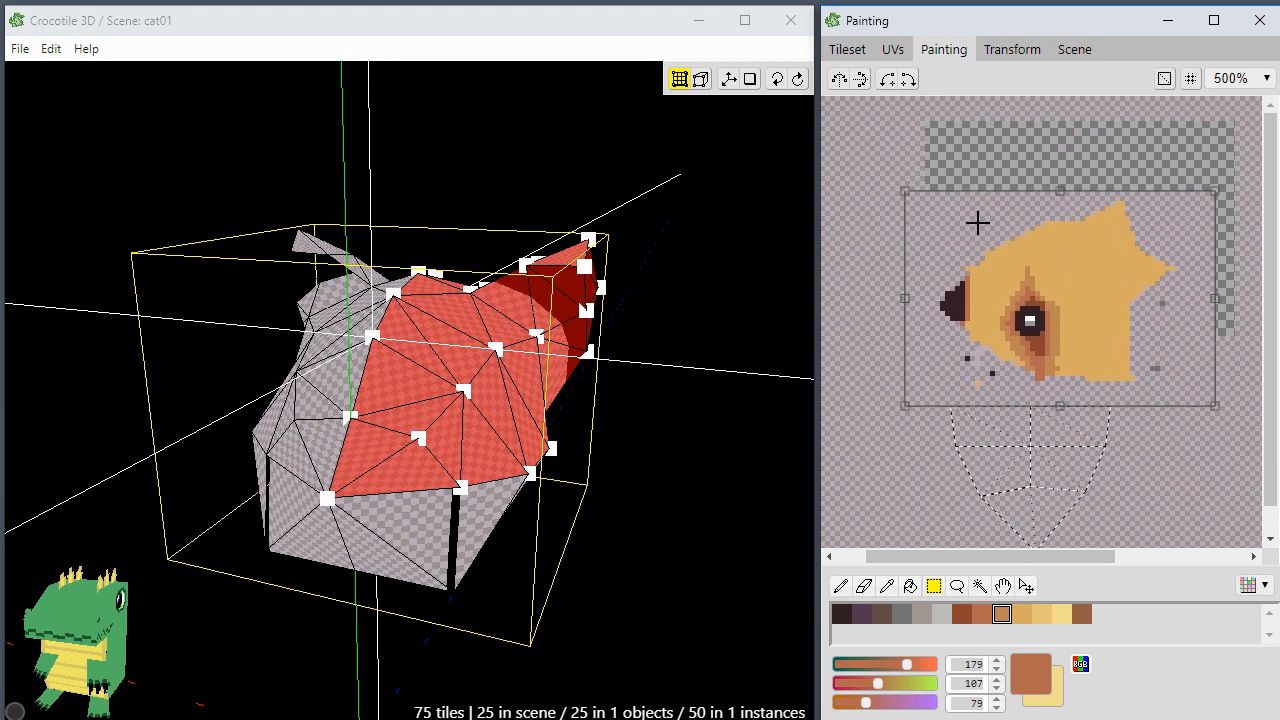
left_click(887, 86)
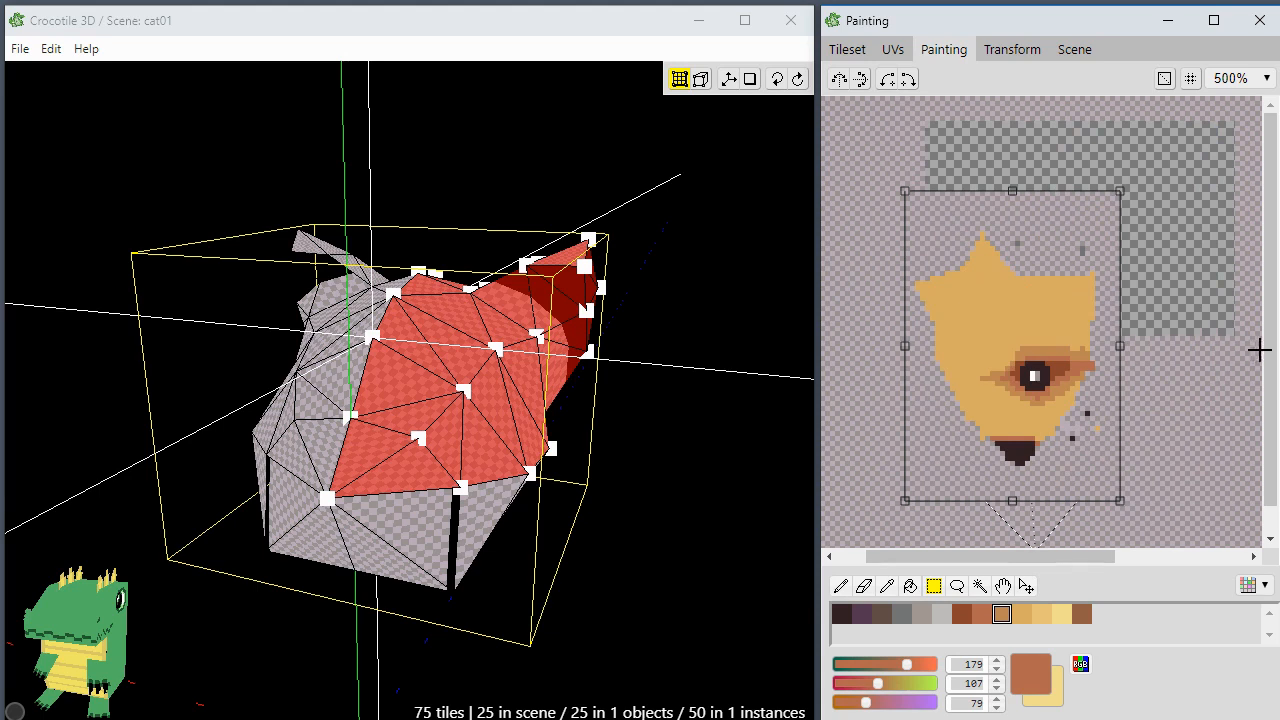
Step: Position the rotated face artwork over the rotated UV outline with the nose pointing down, and drop the selection there
left_click_drag(1272, 352, 1275, 375)
mouse_move(962, 308)
left_mouse_down()
mouse_move(982, 372)
mouse_move(973, 392)
left_mouse_up()
mouse_move(1272, 374)
left_mouse_down()
mouse_move(1272, 342)
mouse_move(1270, 401)
left_mouse_up()
mouse_move(1012, 403)
left_mouse_down()
mouse_move(983, 303)
mouse_move(1022, 388)
mouse_move(1031, 243)
mouse_move(1022, 328)
left_mouse_up()
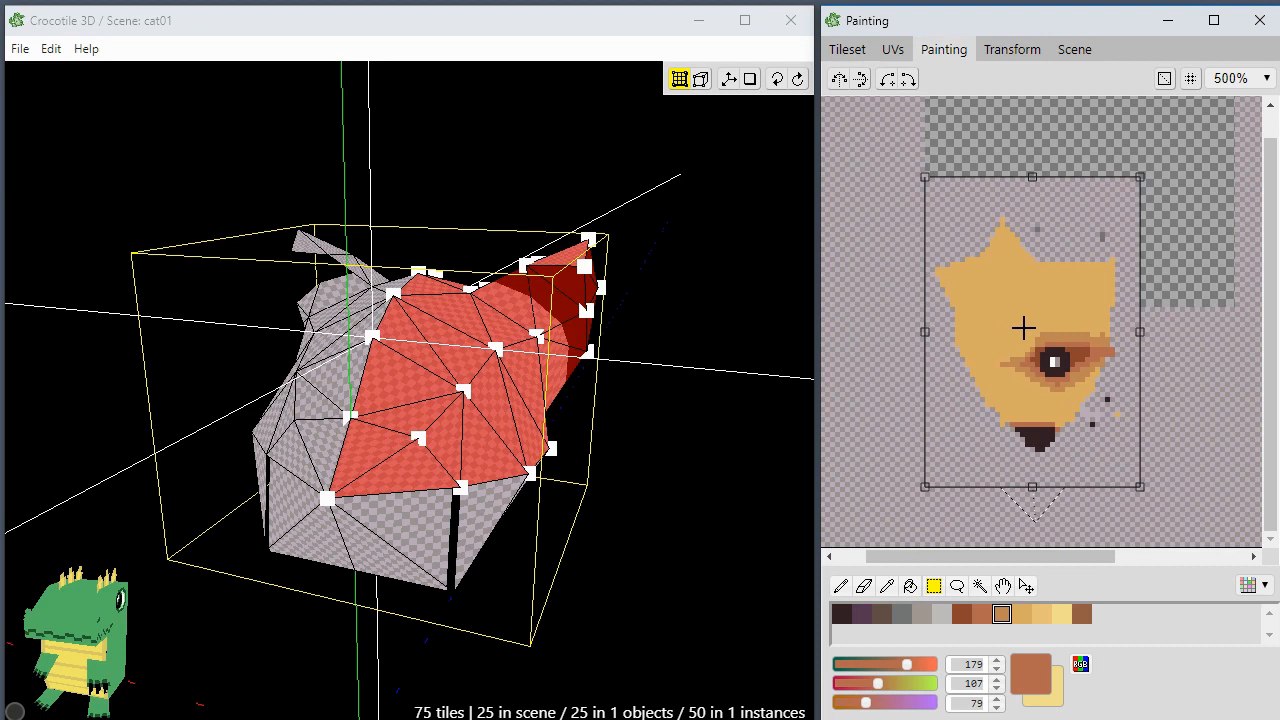
left_click_drag(983, 329, 1006, 323)
left_click(1178, 380)
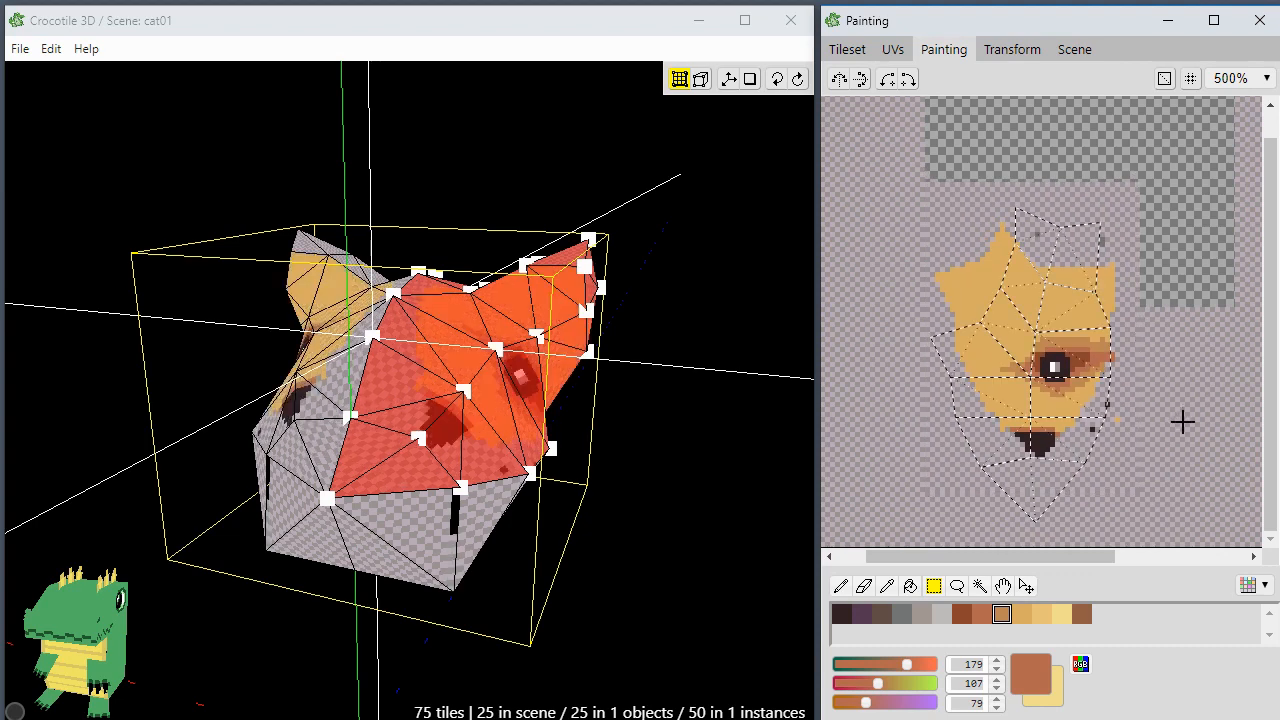
Step: Move the selected UVs up so the face outline fits the rotated artwork, with the nose tip and eye aligned
left_click(895, 50)
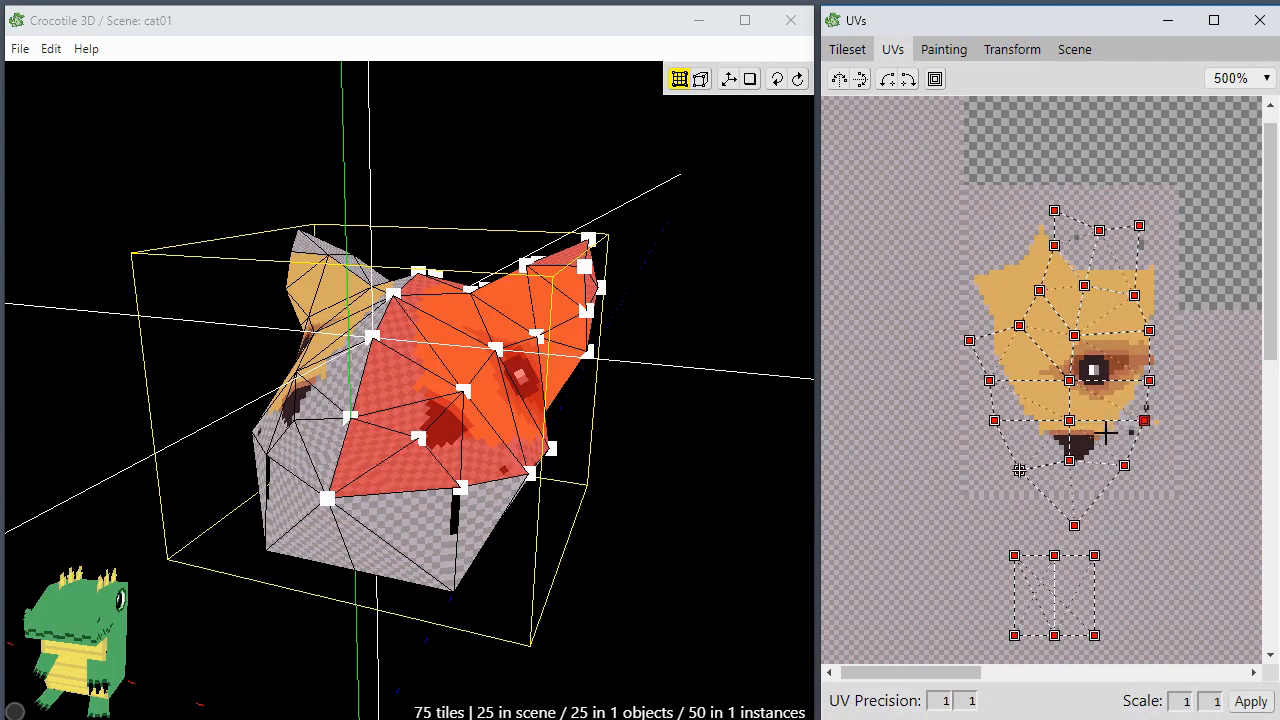
left_click_drag(1107, 430, 1101, 370)
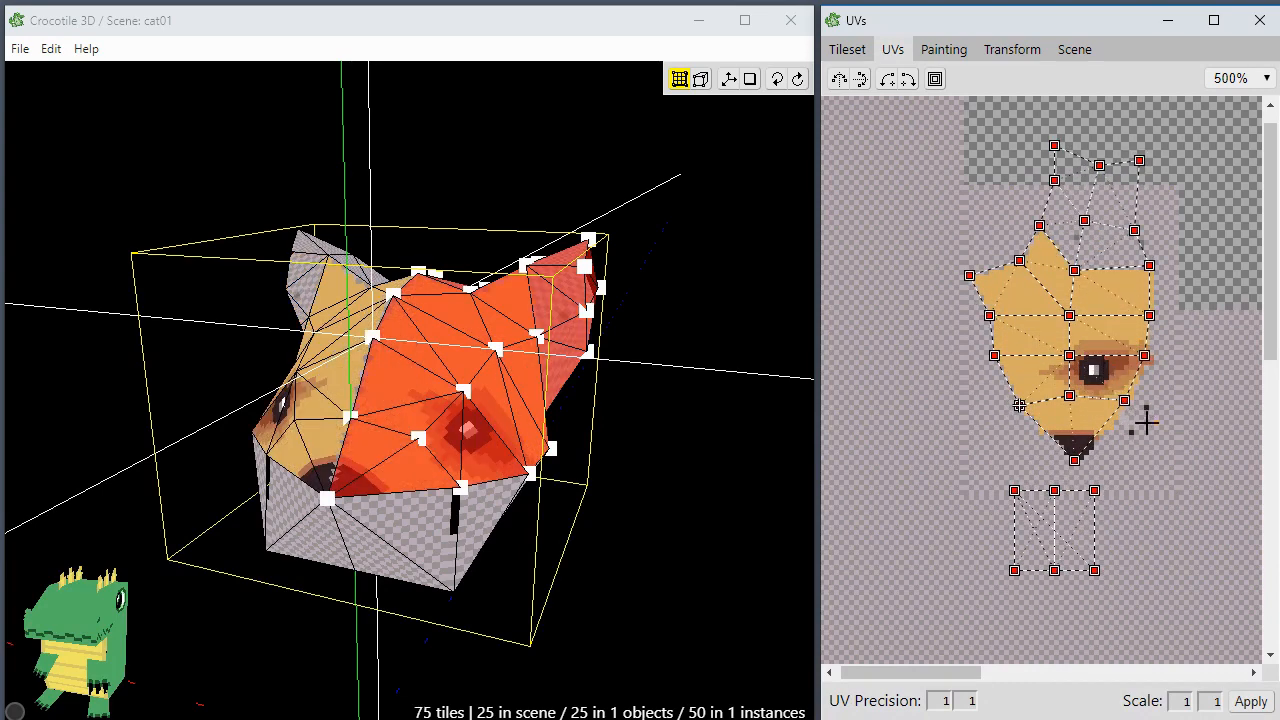
scroll(1155, 453, "up", 1)
scroll(1155, 453, "up", 1)
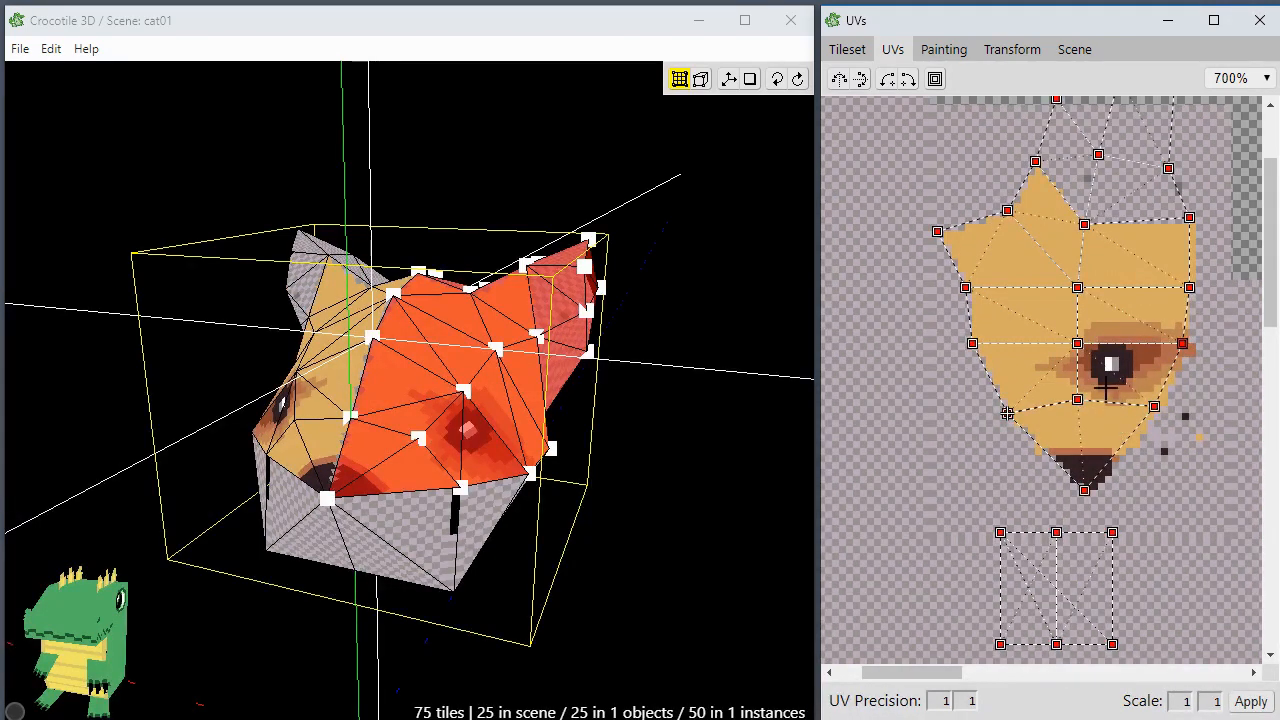
Step: Shift the selected UVs slightly sideways so the face outline's inner edge fits the painted artwork, and check the result on the head
left_click_drag(1106, 386, 1112, 386)
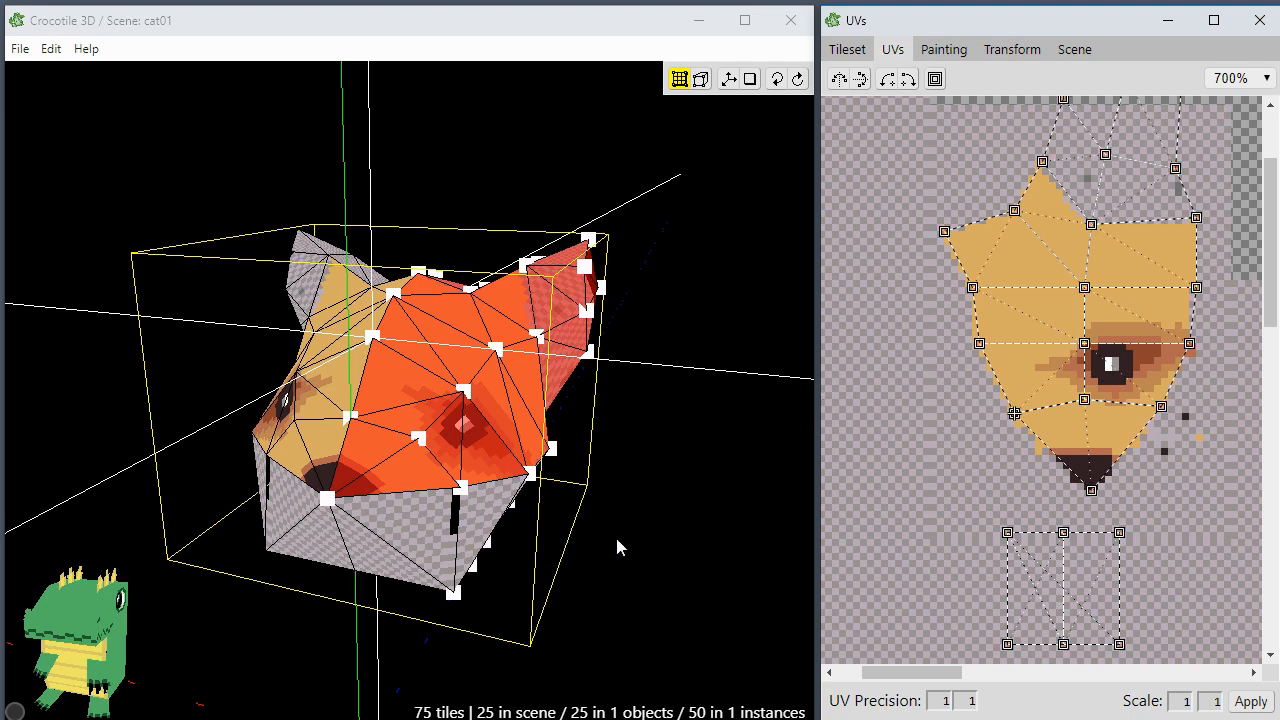
mouse_move(620, 598)
middle_mouse_down()
mouse_move(598, 606)
mouse_move(510, 562)
mouse_move(620, 598)
middle_mouse_up()
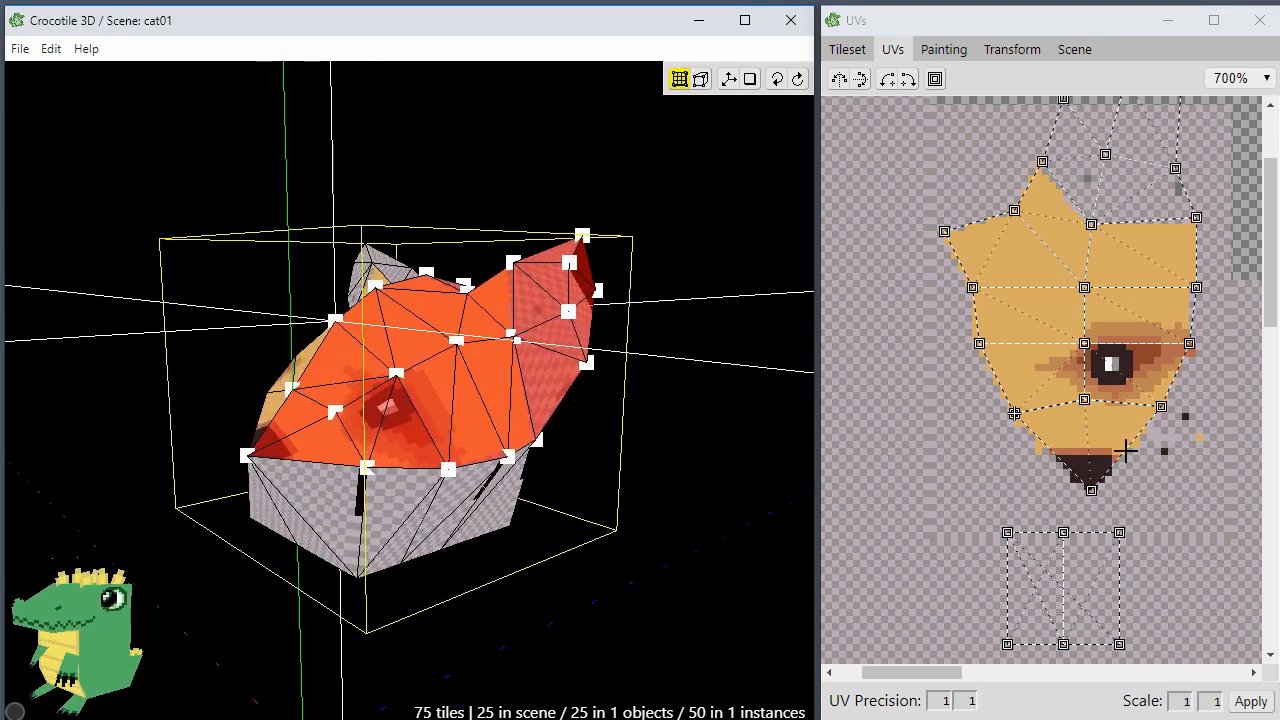
scroll(968, 403, "down", 3)
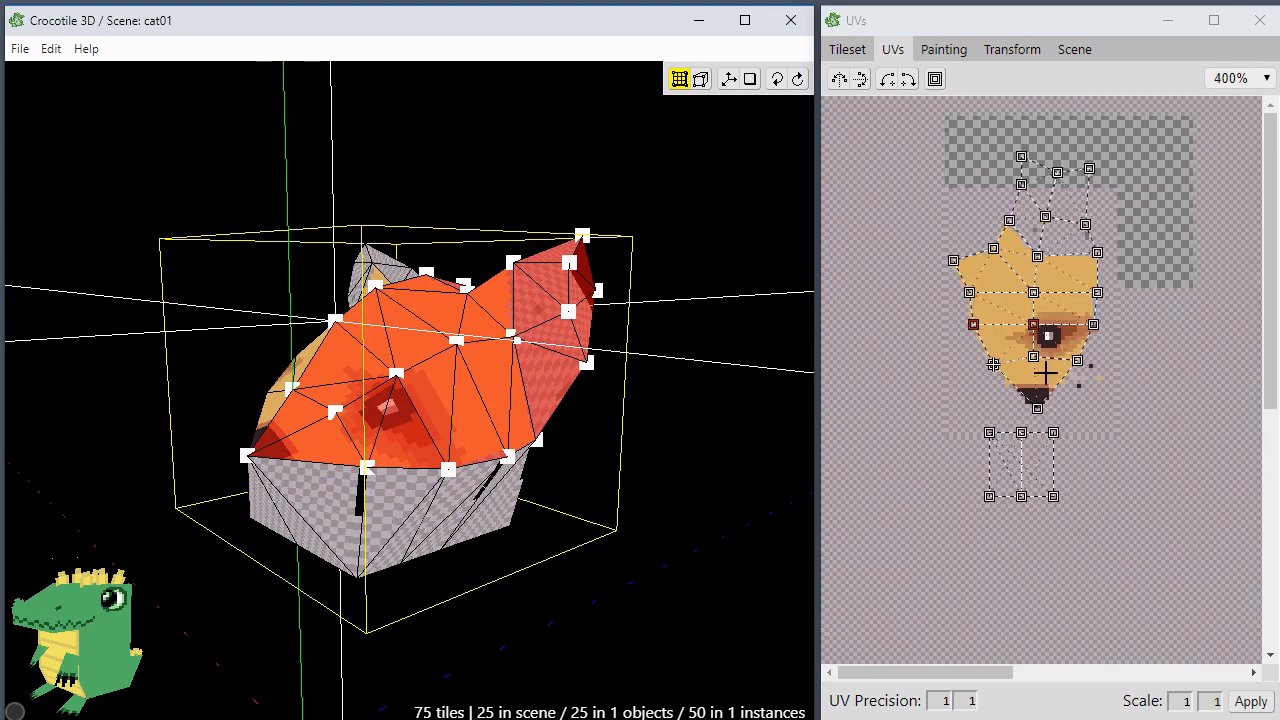
left_click(1136, 279)
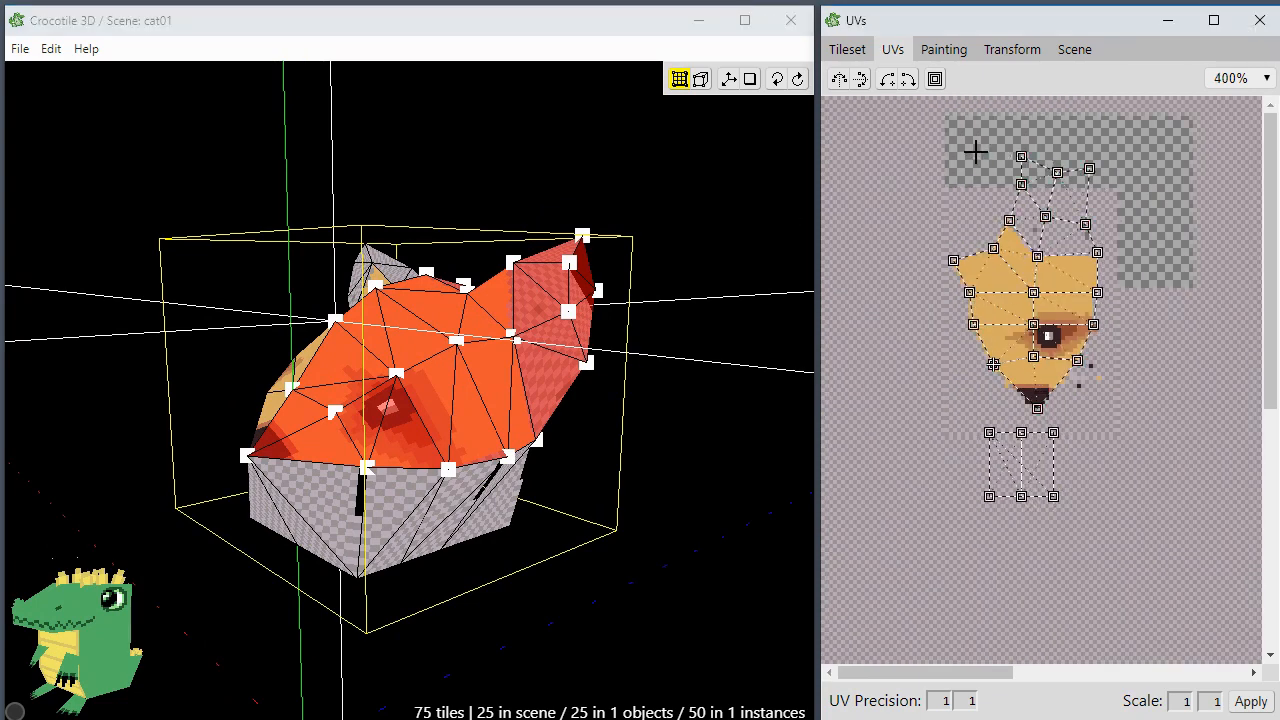
Step: Set up painting with the bucket Fill tool and its Checkered Fill option, undoing the trial fills in the dark area above the face
left_click(943, 50)
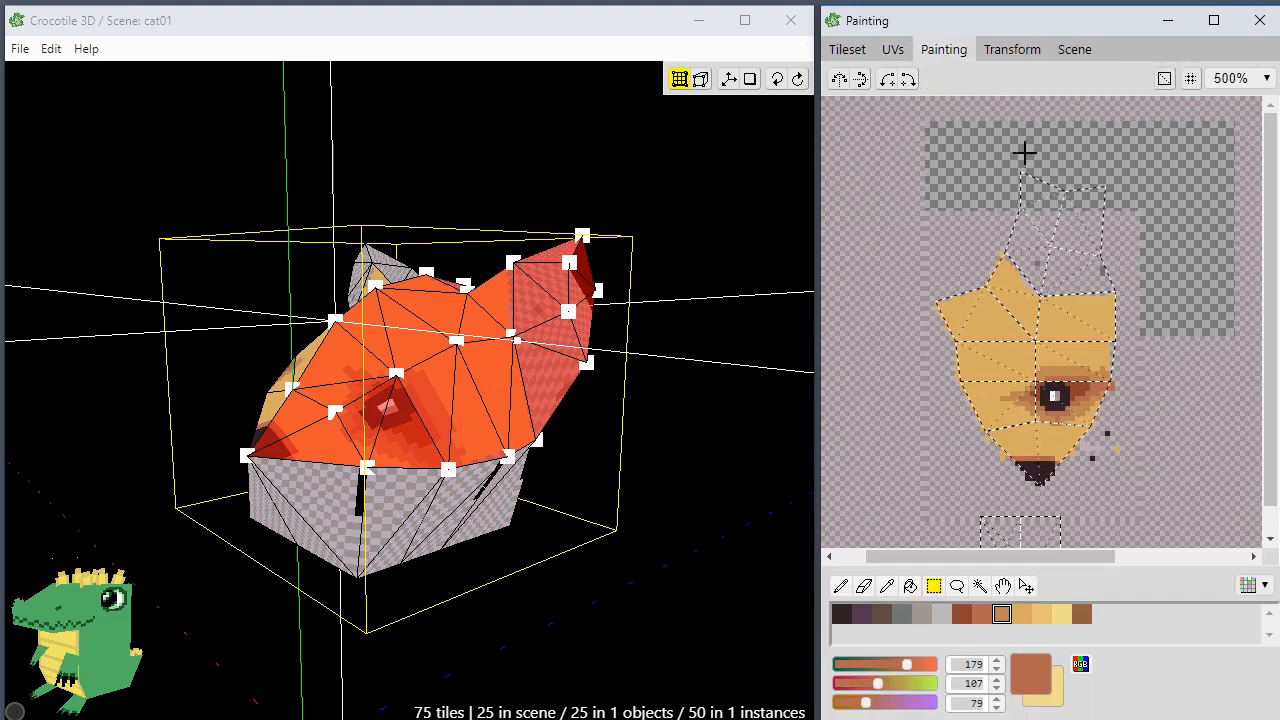
left_click(910, 586)
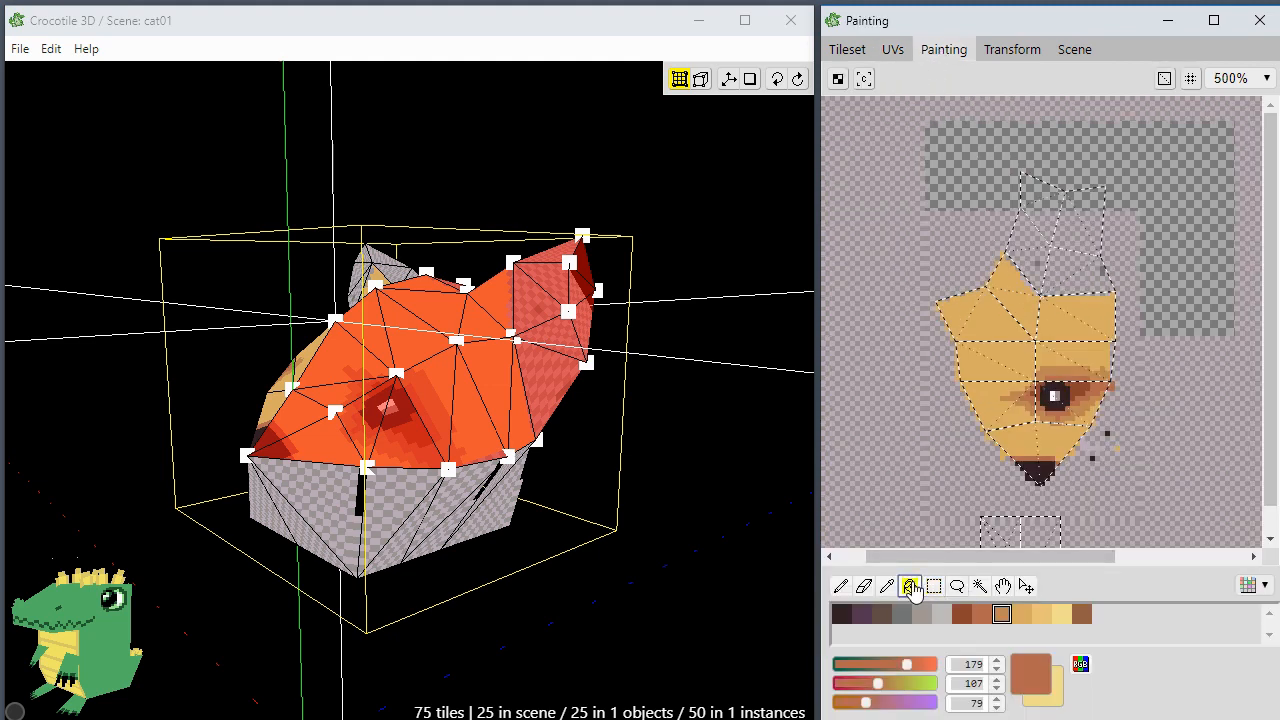
left_click(945, 165)
key("ctrl+z")
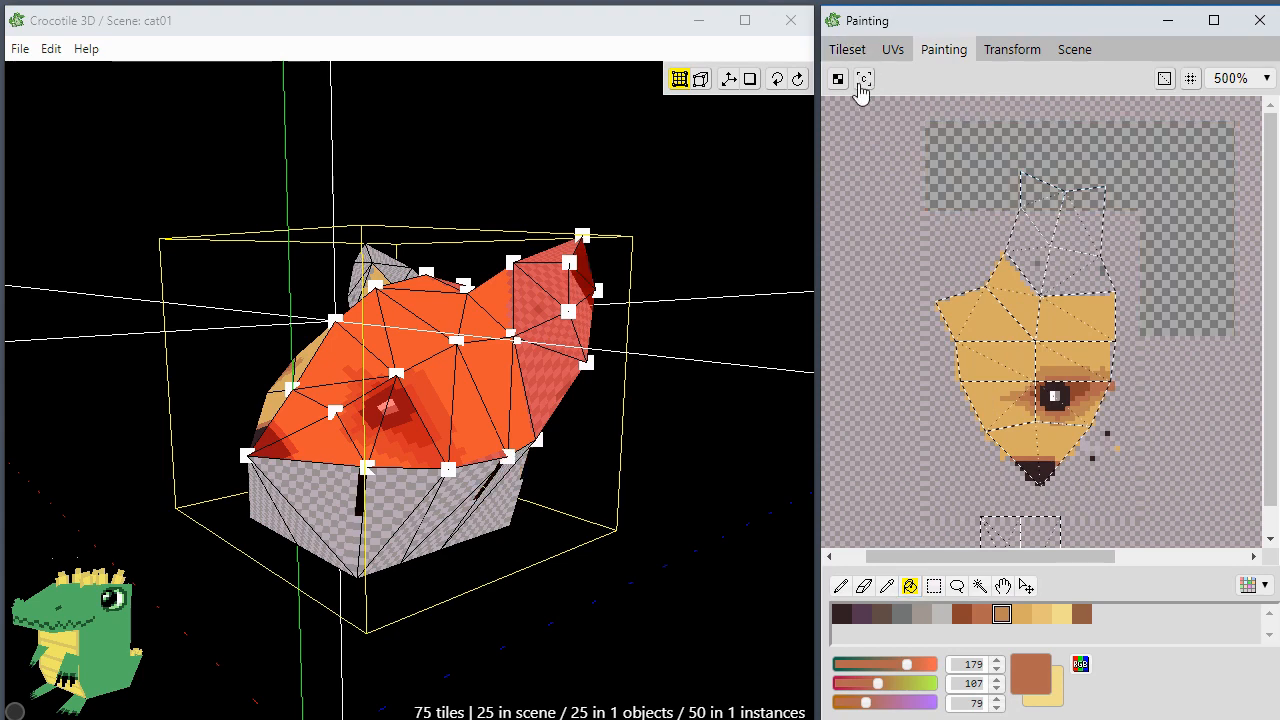
left_click(841, 83)
left_click(980, 166)
key("ctrl+z")
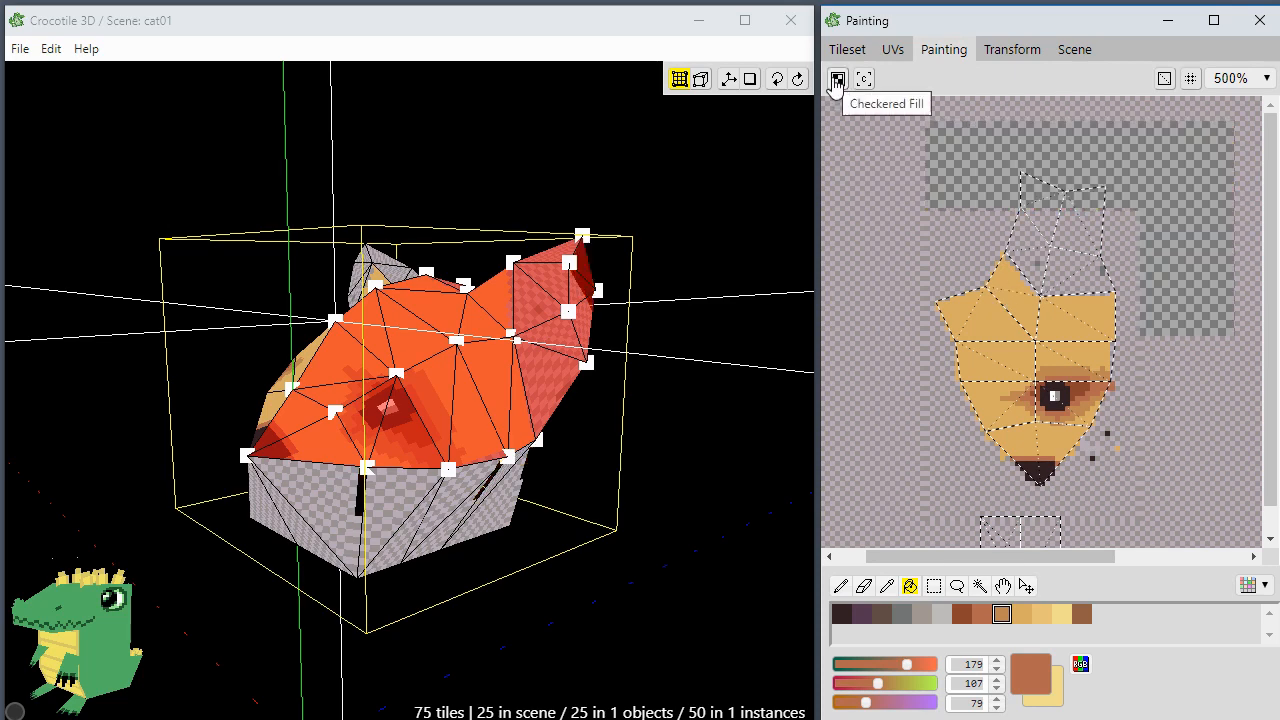
Step: Sample the checkered background's light gray (185, 173, 183) and darker gray (154, 147, 147) as the two fill colors
left_click(899, 206, "alt")
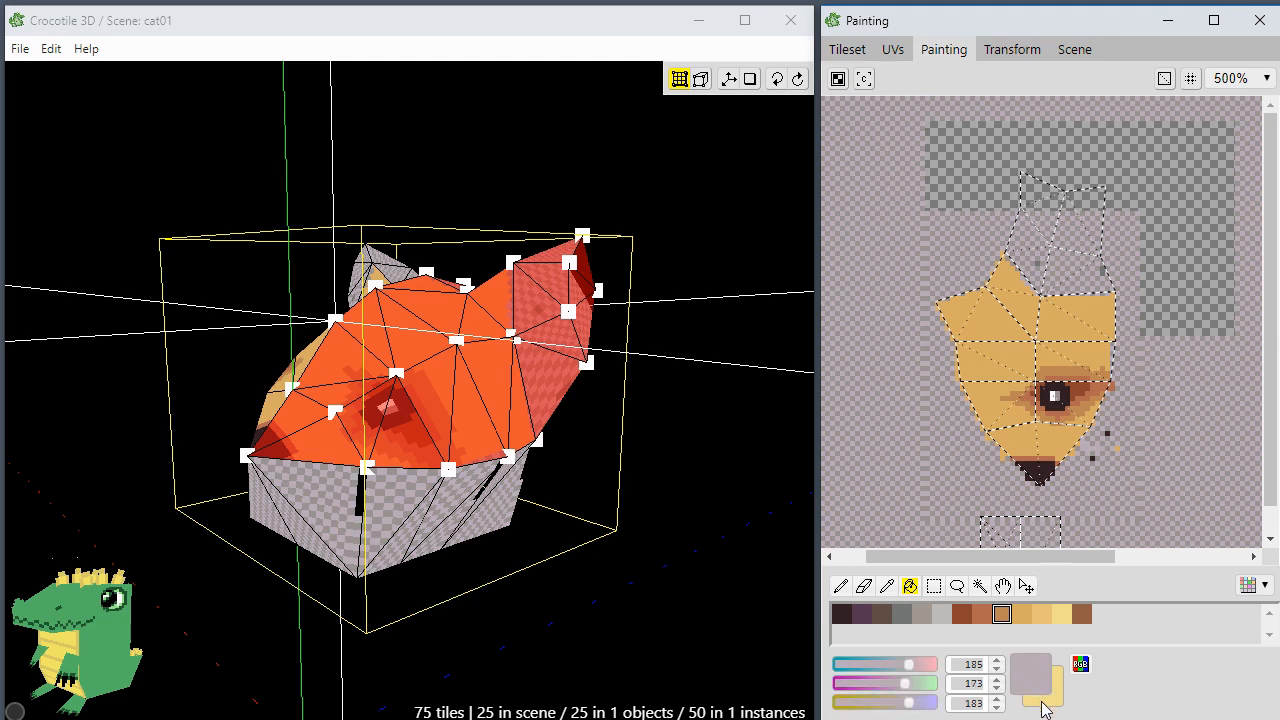
left_click(1043, 705)
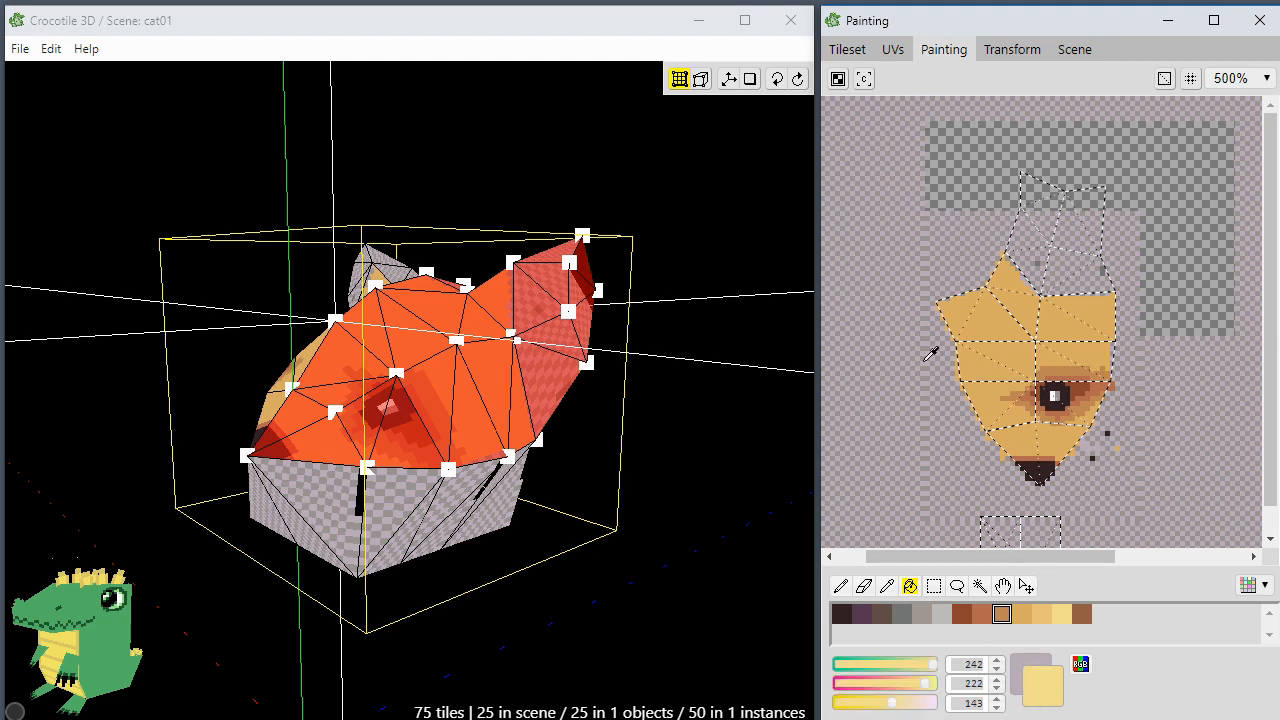
left_click(899, 276, "alt")
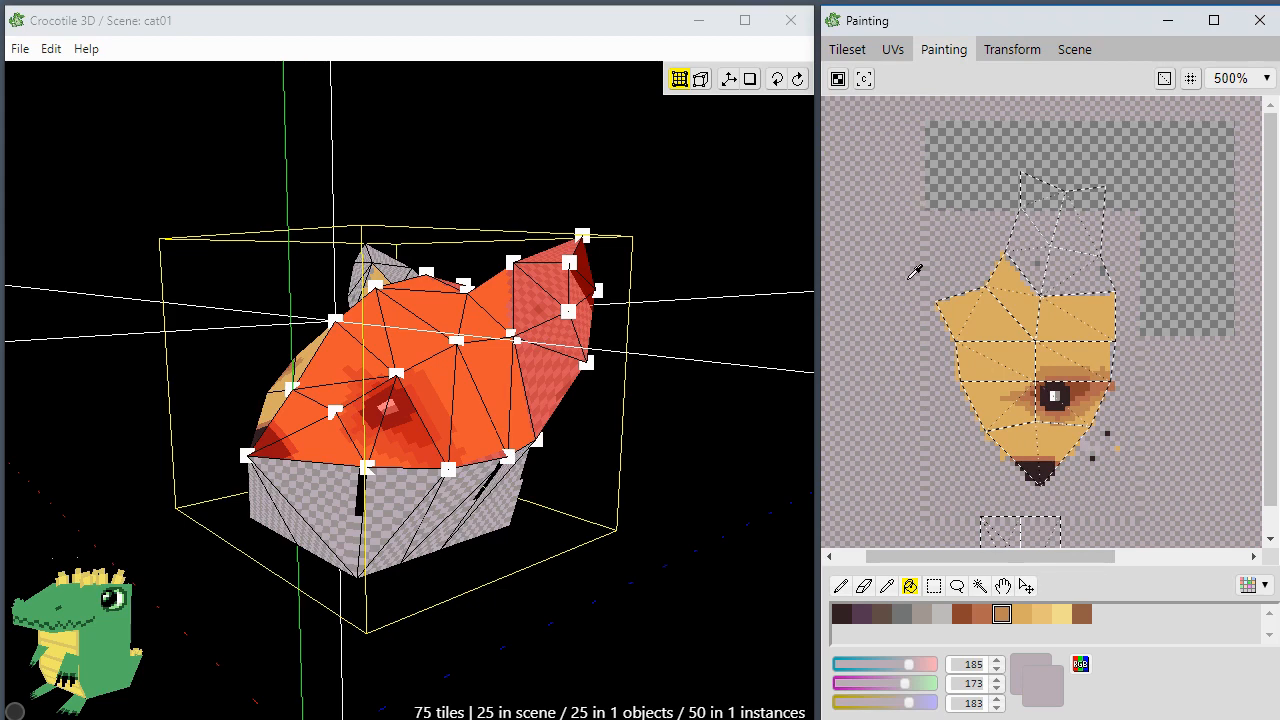
scroll(904, 278, "up", 2)
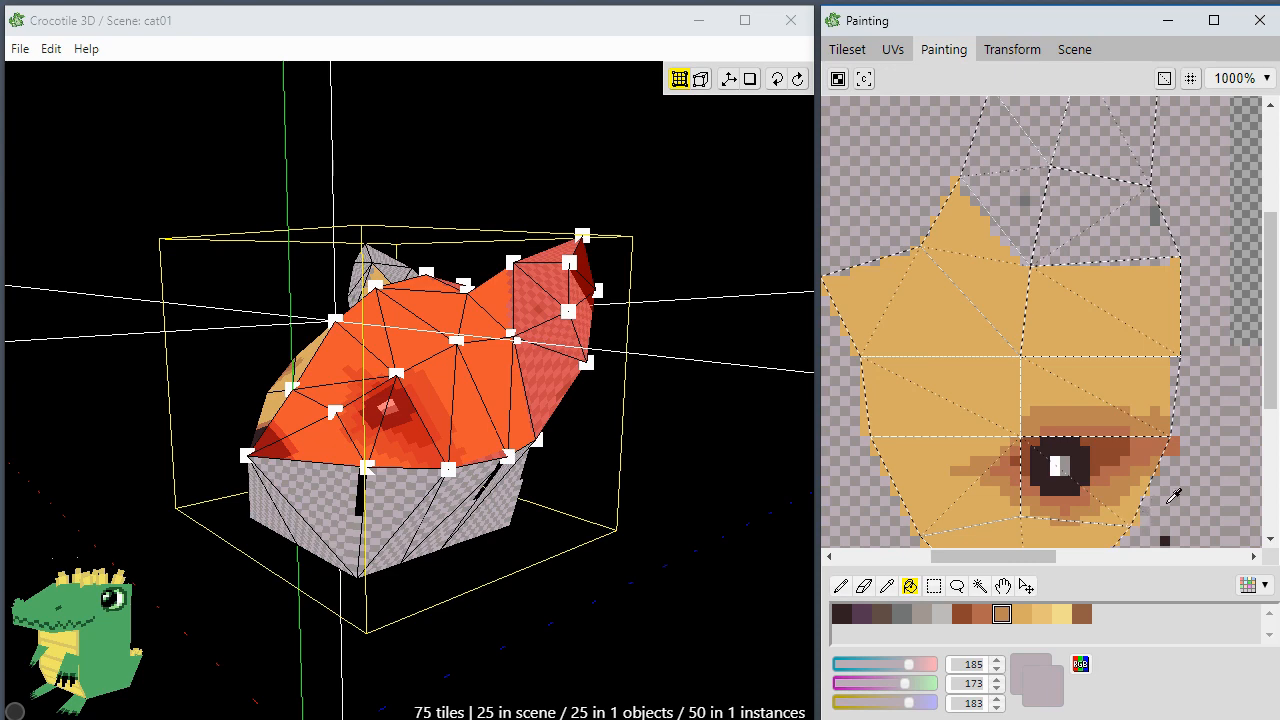
scroll(994, 380, "down", 3)
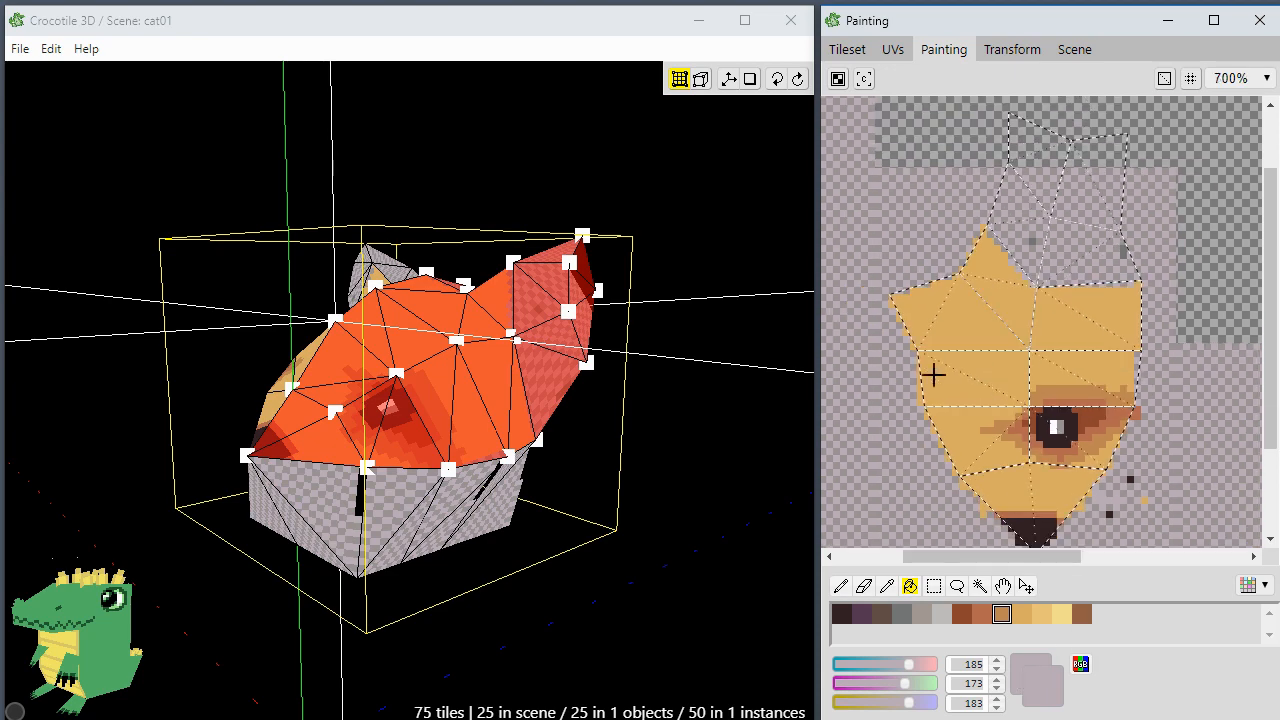
left_click(934, 386, "alt")
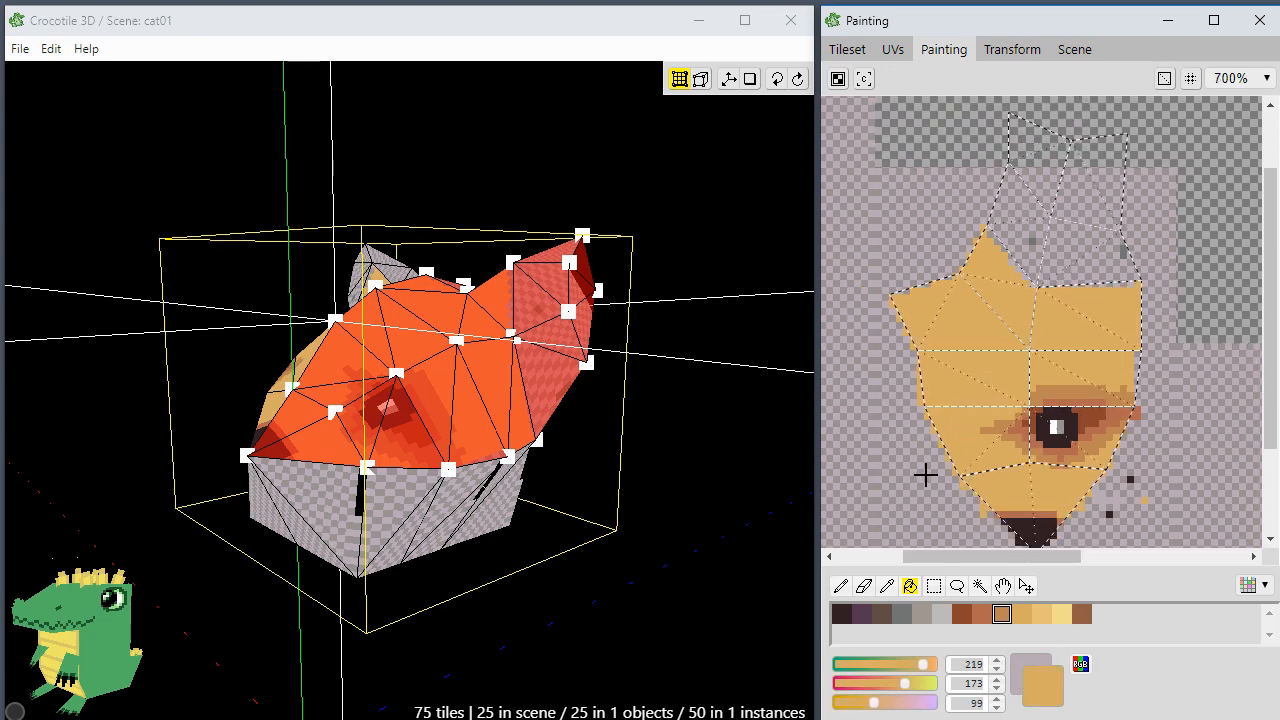
left_click(881, 432, "alt")
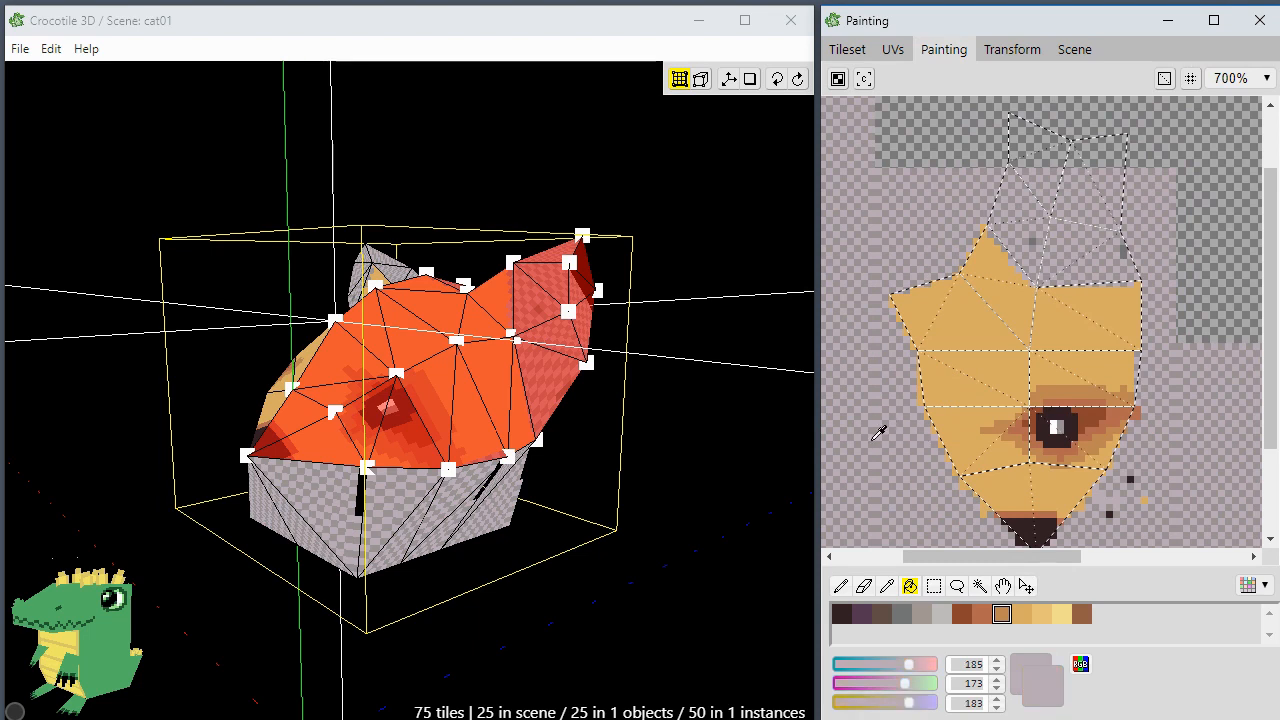
scroll(871, 323, "up", 2)
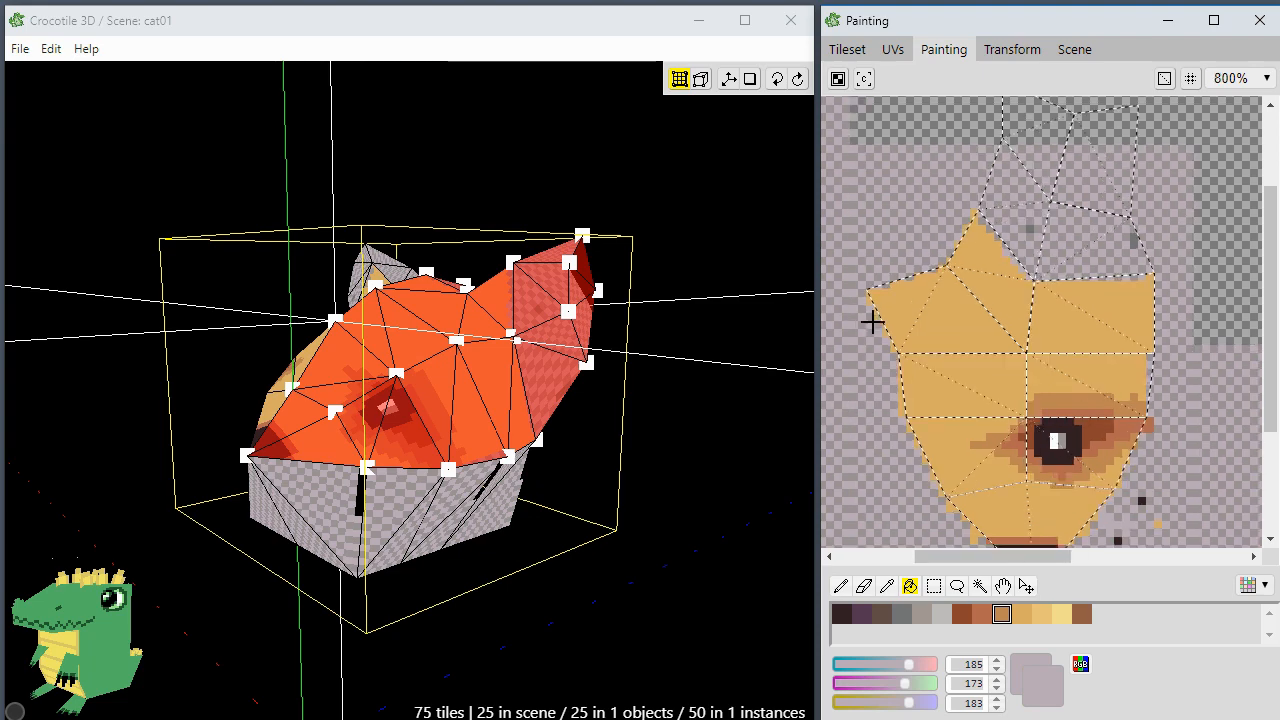
middle_click_drag(896, 253, 1071, 343)
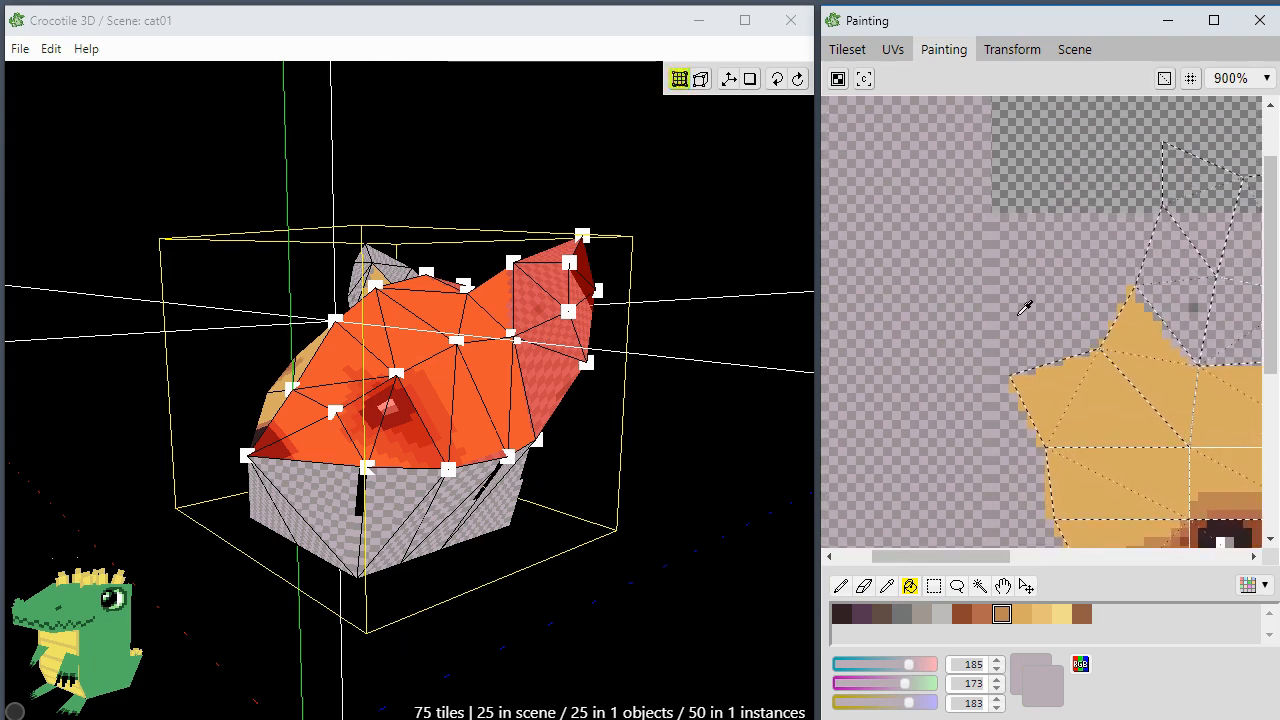
left_click(935, 278)
Step: Try a checkered fill of the dark area above the face with the two sampled grays, and undo the fill
mouse_move(1053, 225)
middle_mouse_down()
mouse_move(1046, 254)
mouse_move(960, 345)
middle_mouse_up()
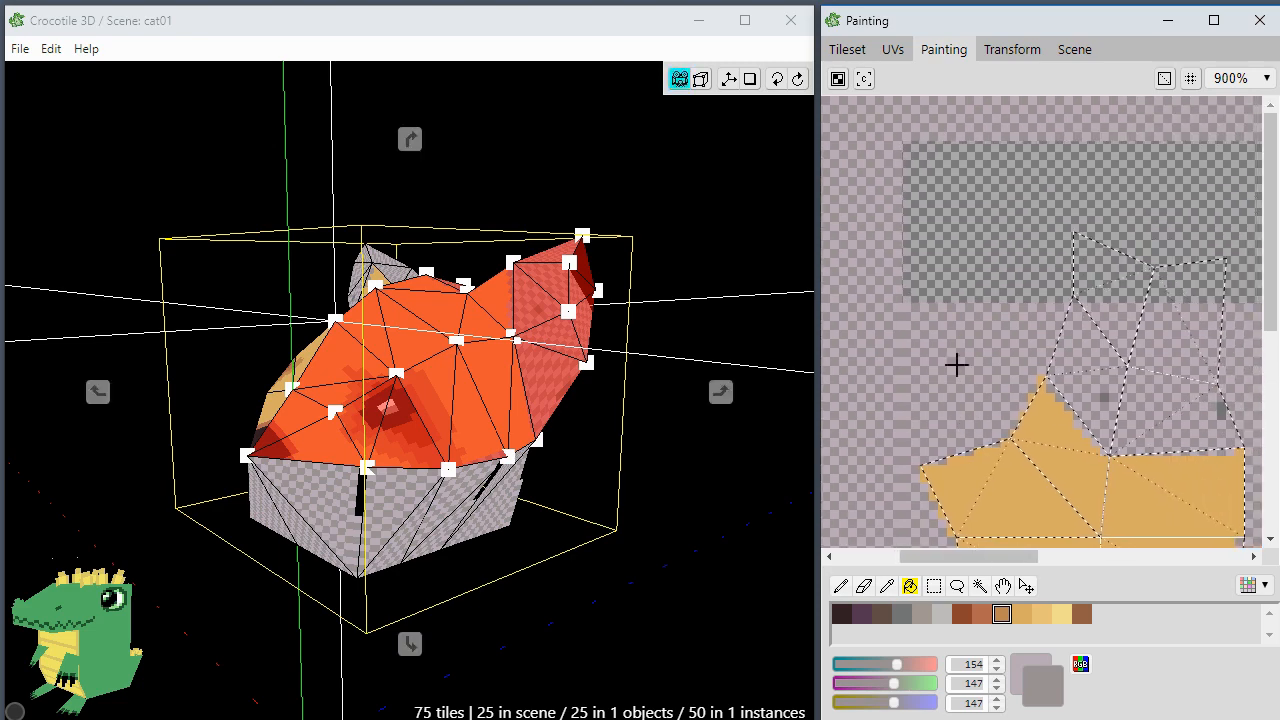
scroll(956, 355, "down", 1)
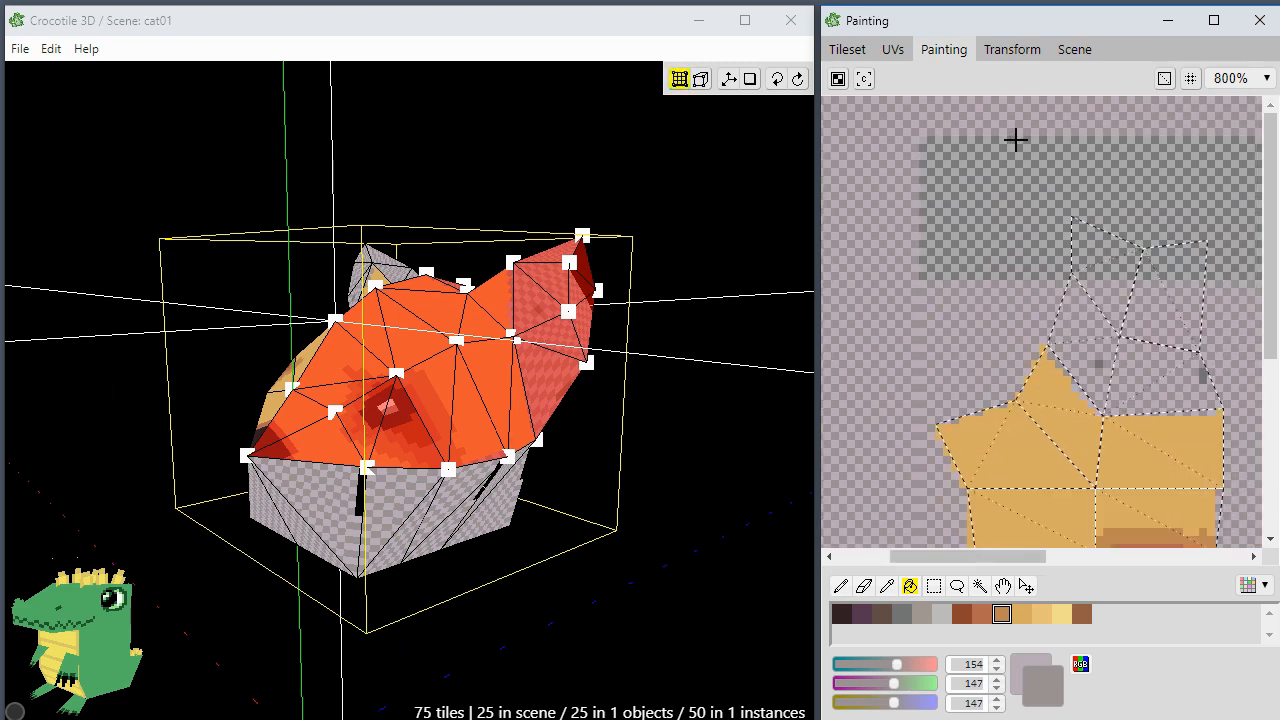
left_click(982, 196)
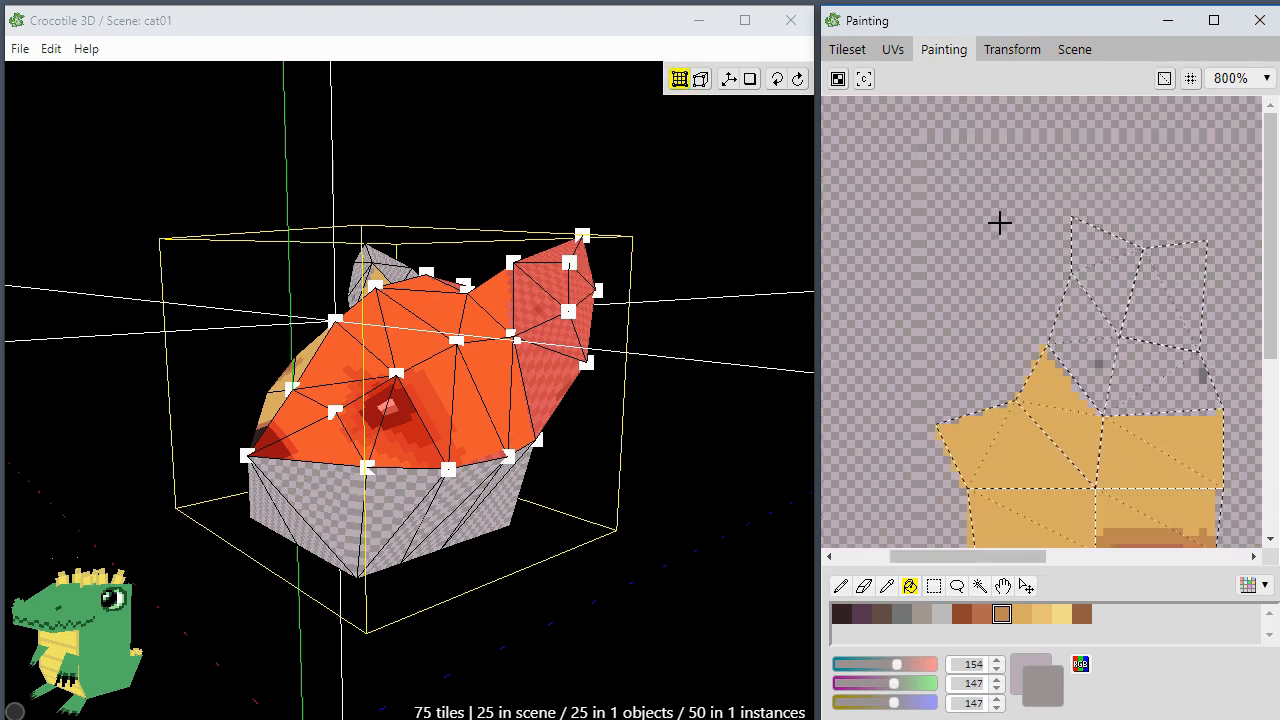
scroll(1046, 255, "down", 3)
key("space")
mouse_move(1044, 263)
left_mouse_down()
mouse_move(946, 300)
mouse_move(984, 305)
left_mouse_up()
key("space")
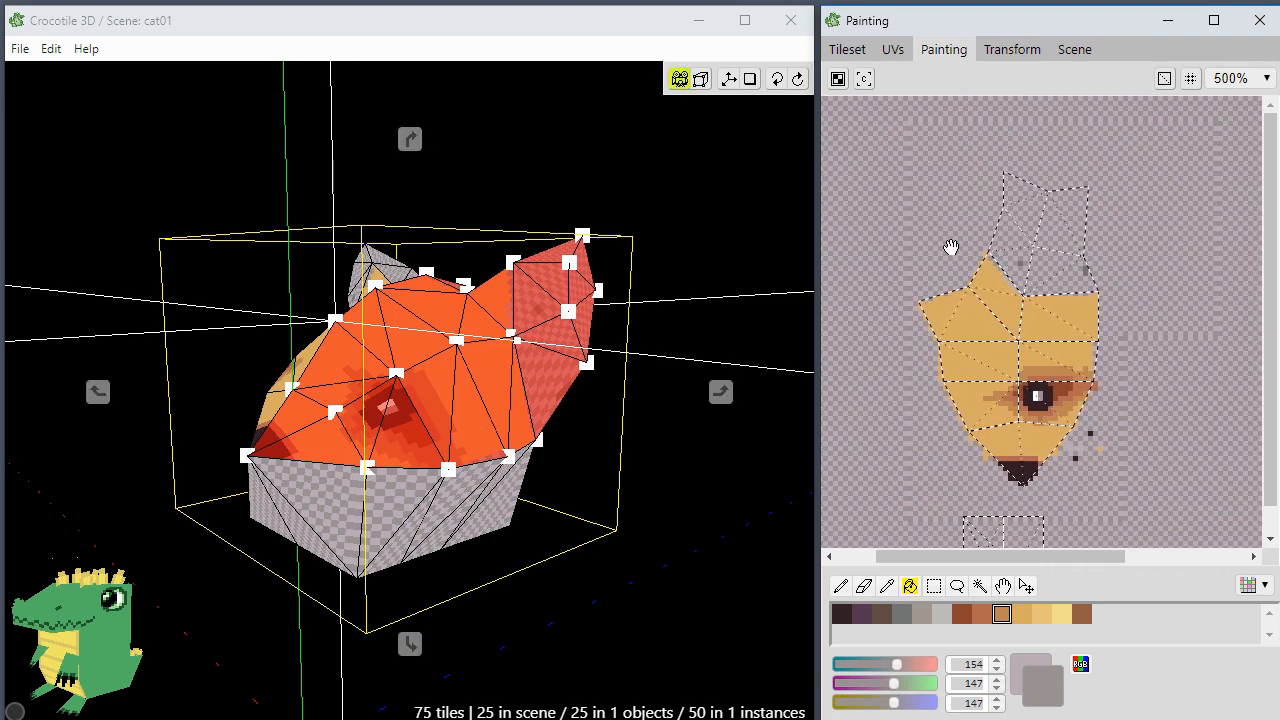
left_click_drag(951, 247, 998, 262)
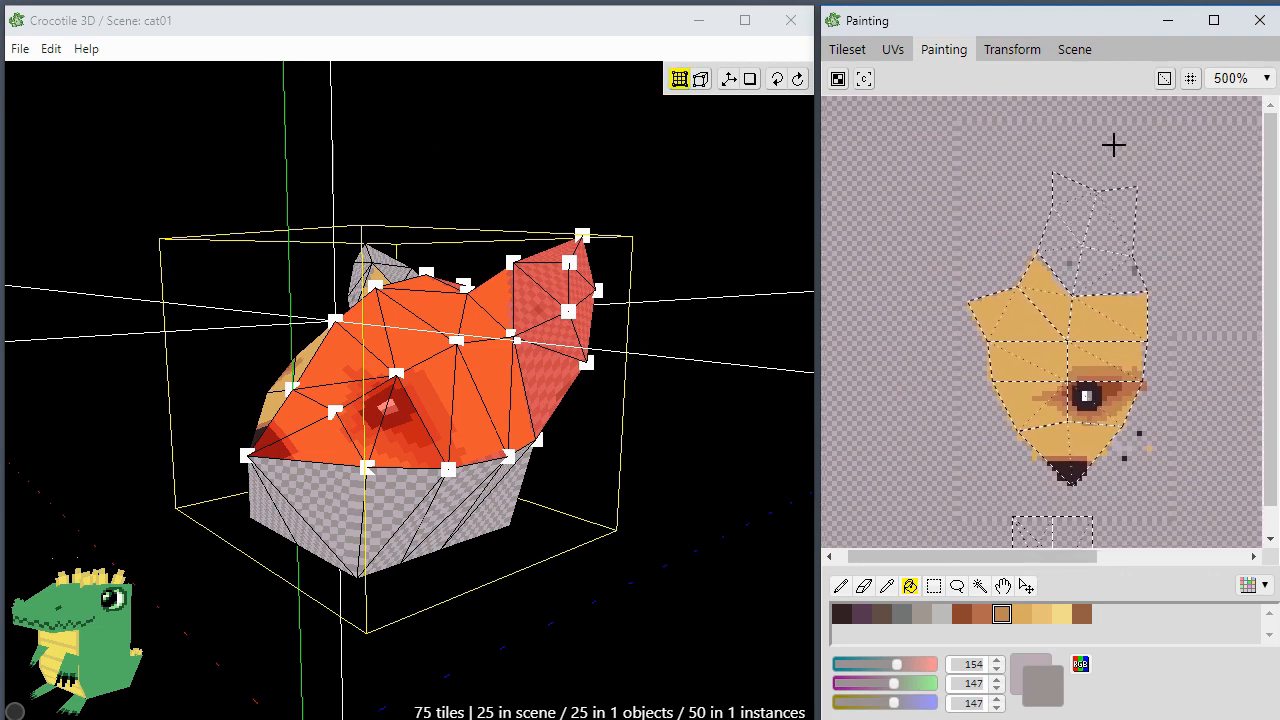
key("ctrl+z")
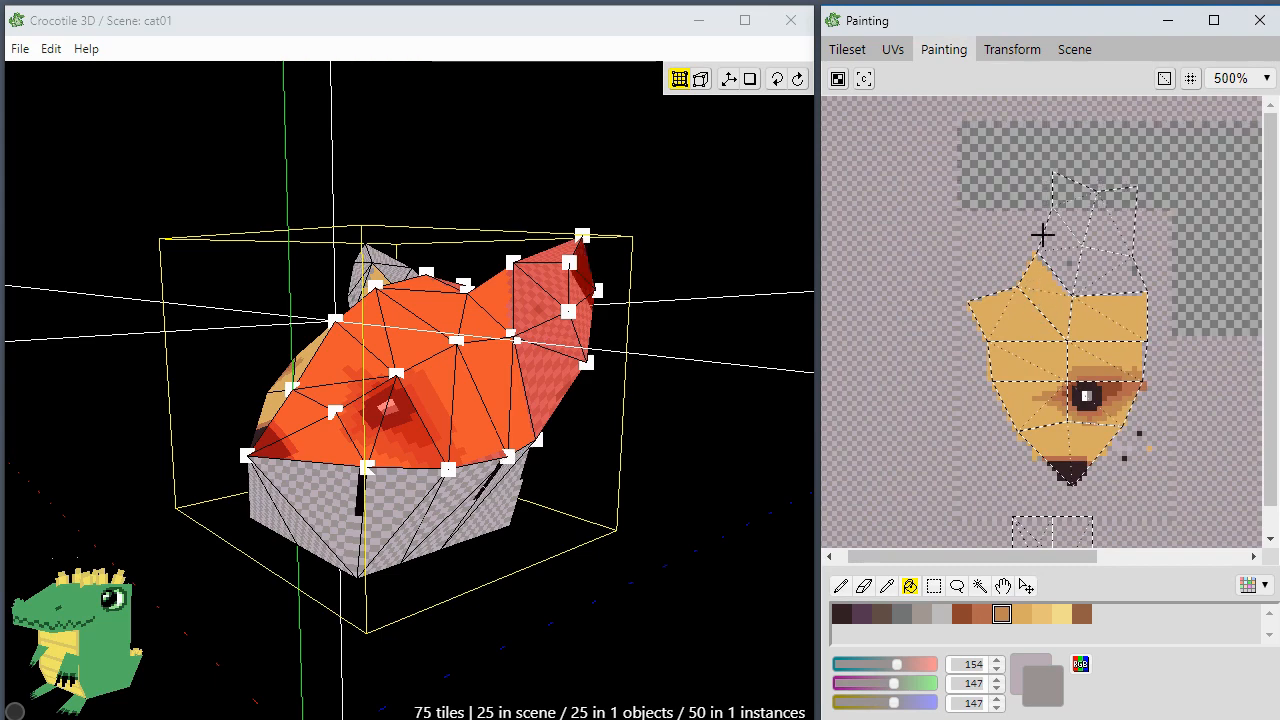
Step: Swap the two sampled grays, refill the dark area above the face with the checkered pattern, and make the darker gray active
key("x")
left_click(1004, 157)
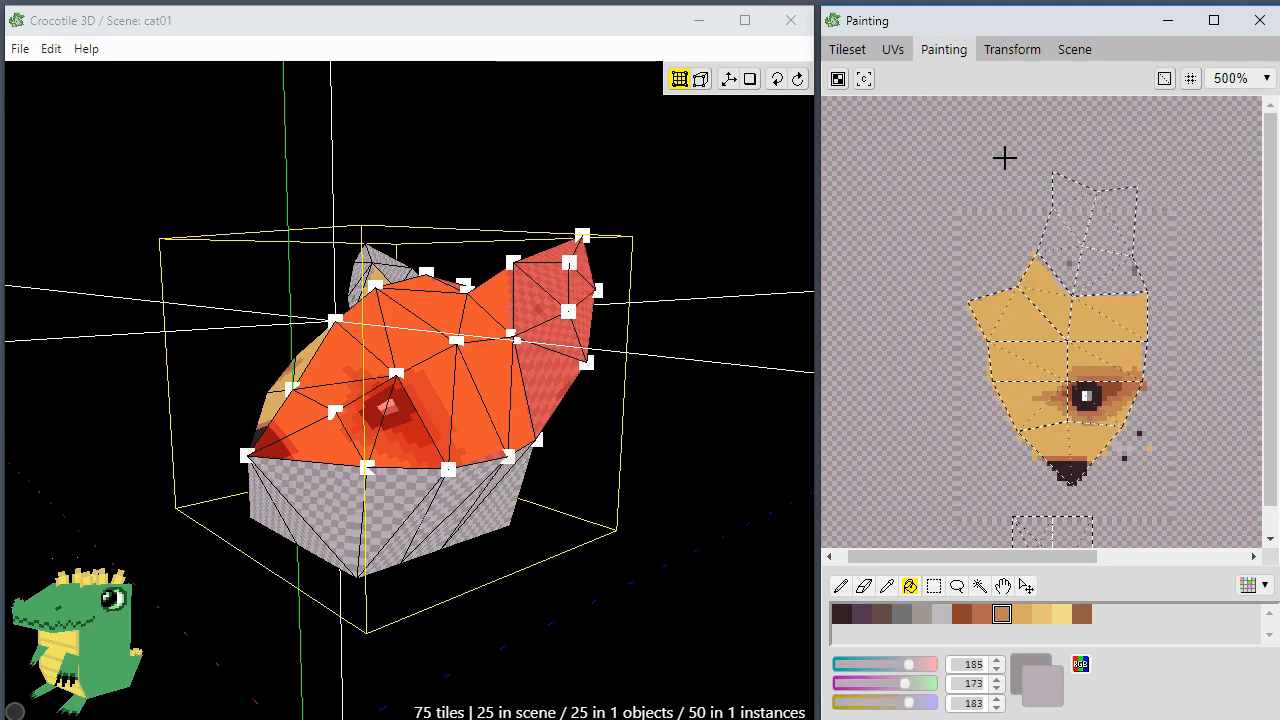
scroll(1043, 175, "right", 3)
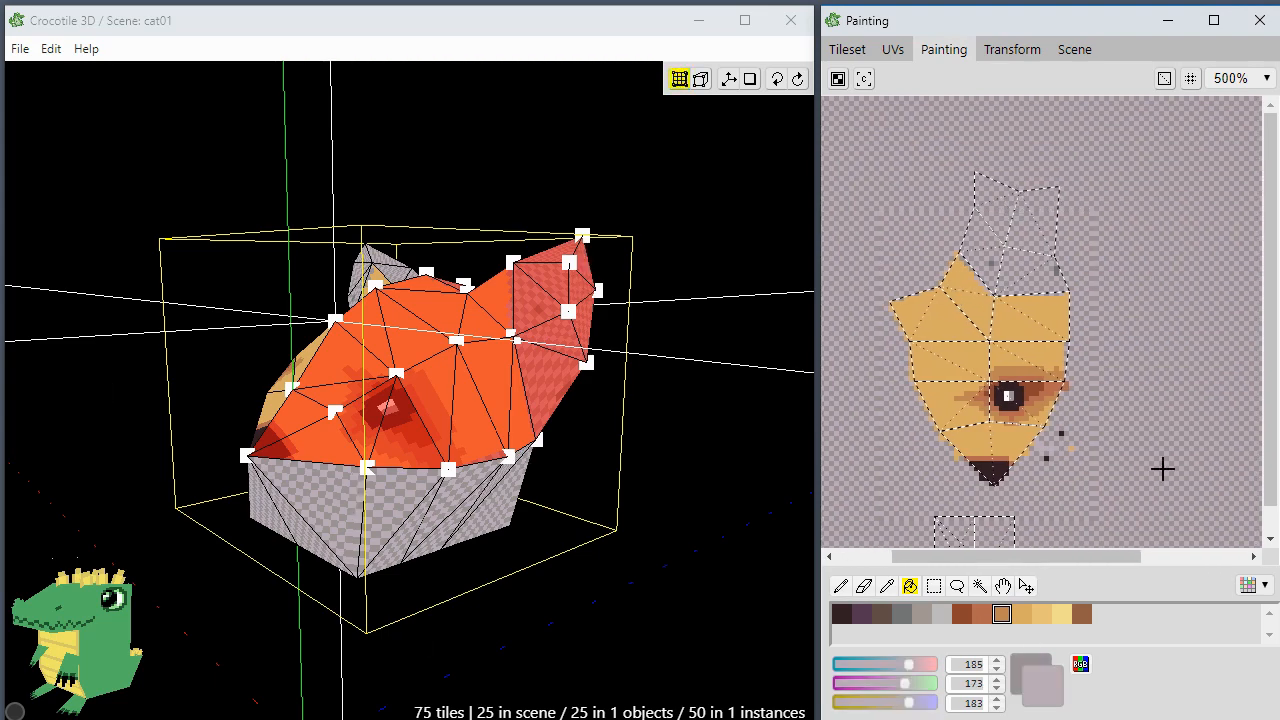
middle_click_drag(946, 203, 1043, 214)
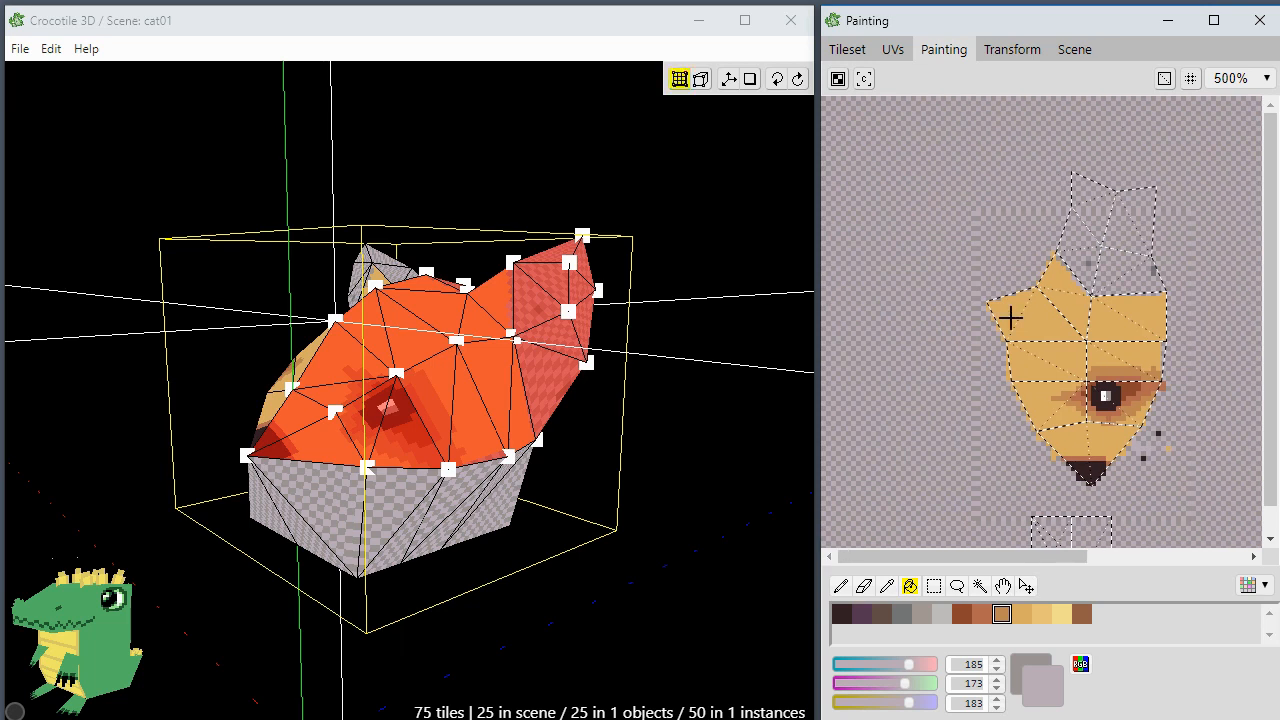
left_click(1020, 668)
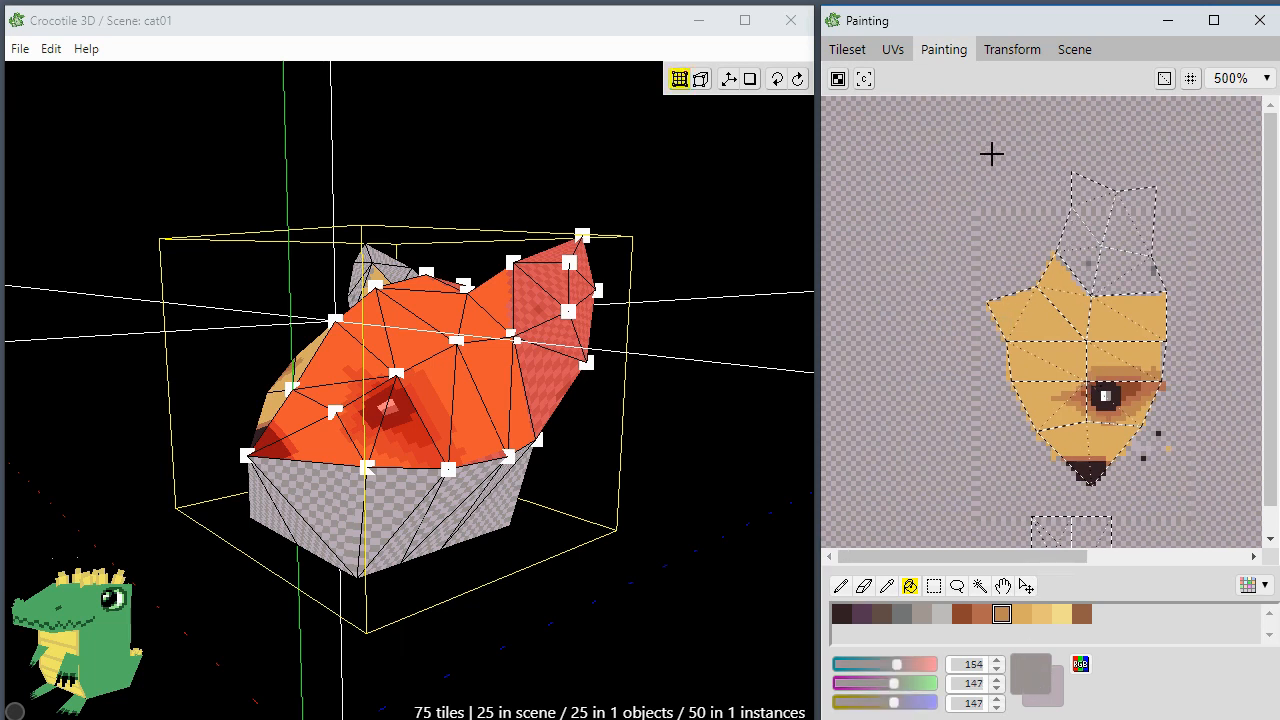
Step: Reselect the tileset region so the painting canvas covers a larger area around the face, and return to painting
scroll(1046, 320, "right", 3)
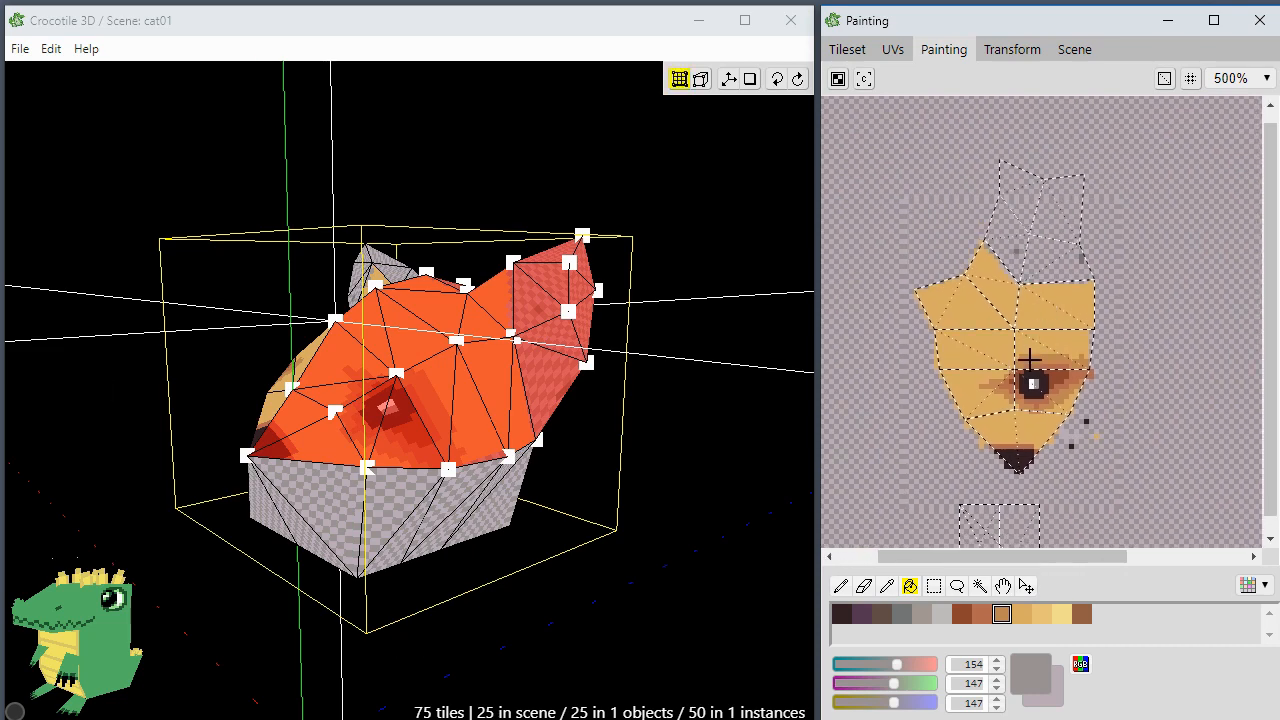
scroll(1050, 350, "down", 1)
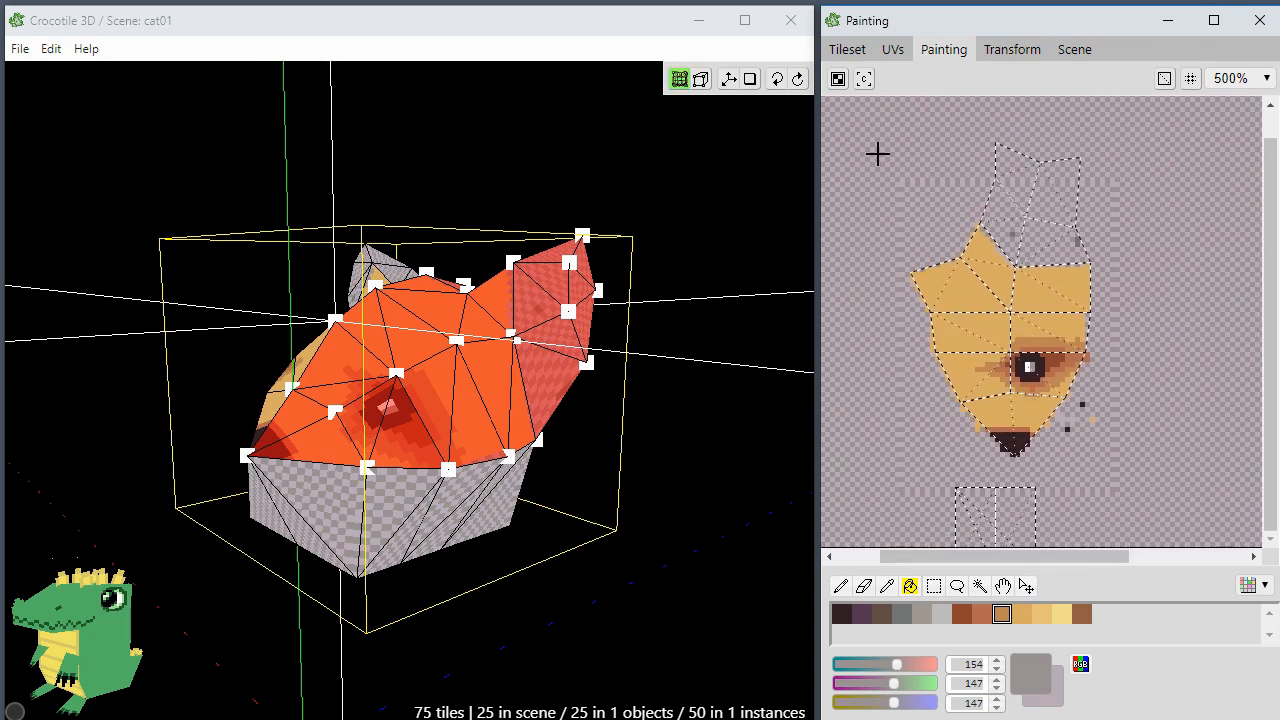
left_click(857, 53)
scroll(912, 210, "down", 1)
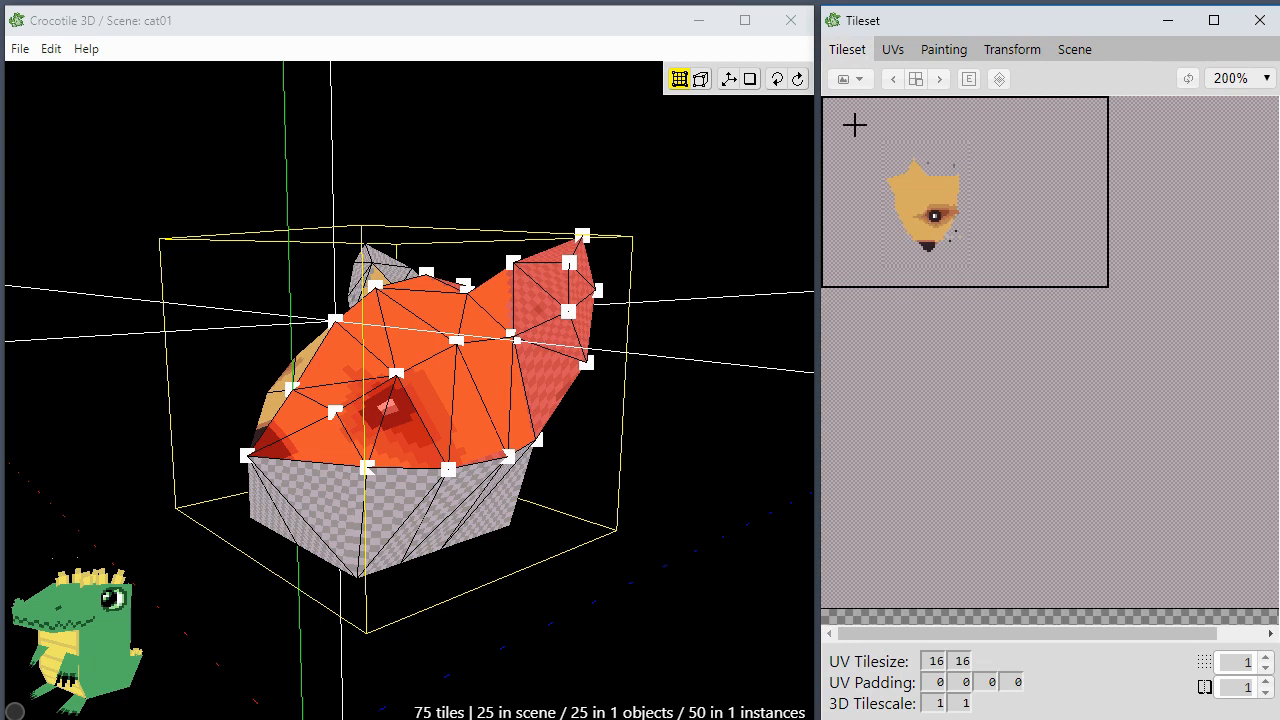
mouse_move(855, 124)
left_mouse_down()
mouse_move(1037, 223)
mouse_move(1246, 600)
mouse_move(880, 380)
mouse_move(969, 217)
left_mouse_up()
left_click(937, 49)
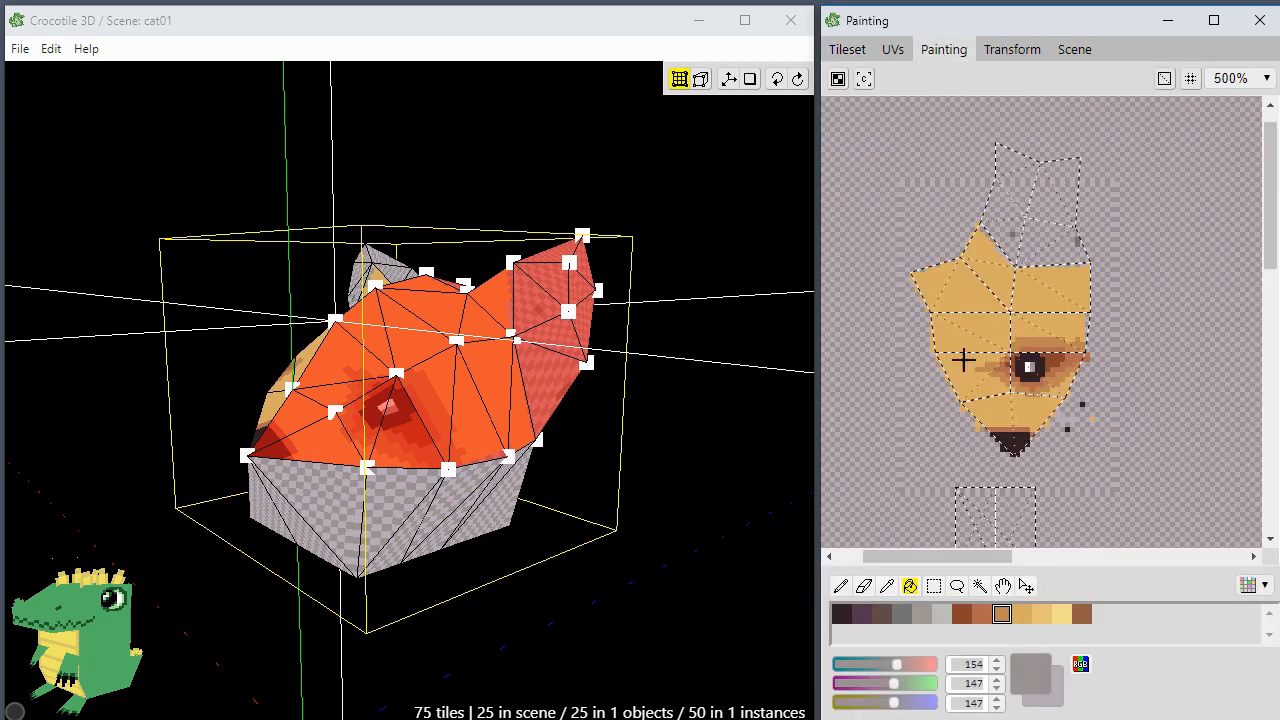
Step: Examine the painted face texture and its surrounding checkered background alongside the front of the cat head model
key("space")
mouse_move(1029, 466)
left_mouse_down()
mouse_move(1109, 281)
mouse_move(1066, 331)
mouse_move(1074, 459)
mouse_move(1065, 416)
left_mouse_up()
scroll(1069, 359, "up", 5)
scroll(1069, 359, "down", 3)
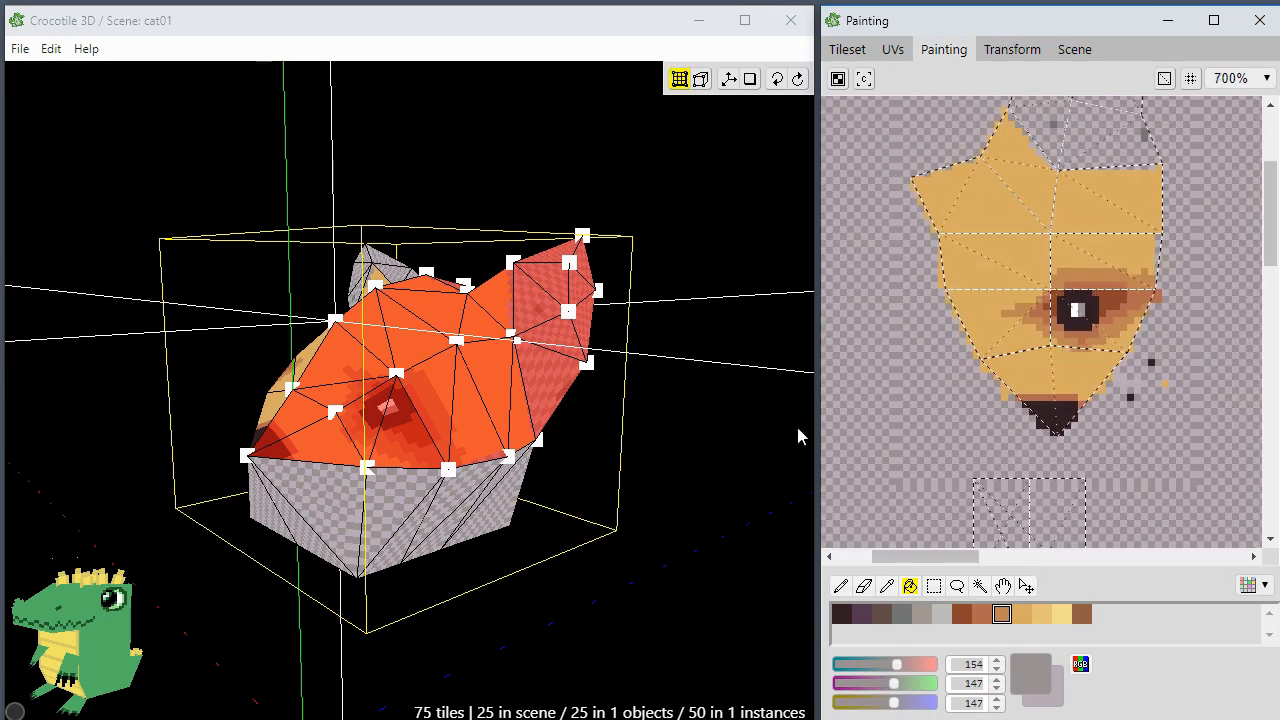
key("space")
mouse_move(657, 556)
left_mouse_down()
mouse_move(760, 545)
mouse_move(657, 556)
left_mouse_up()
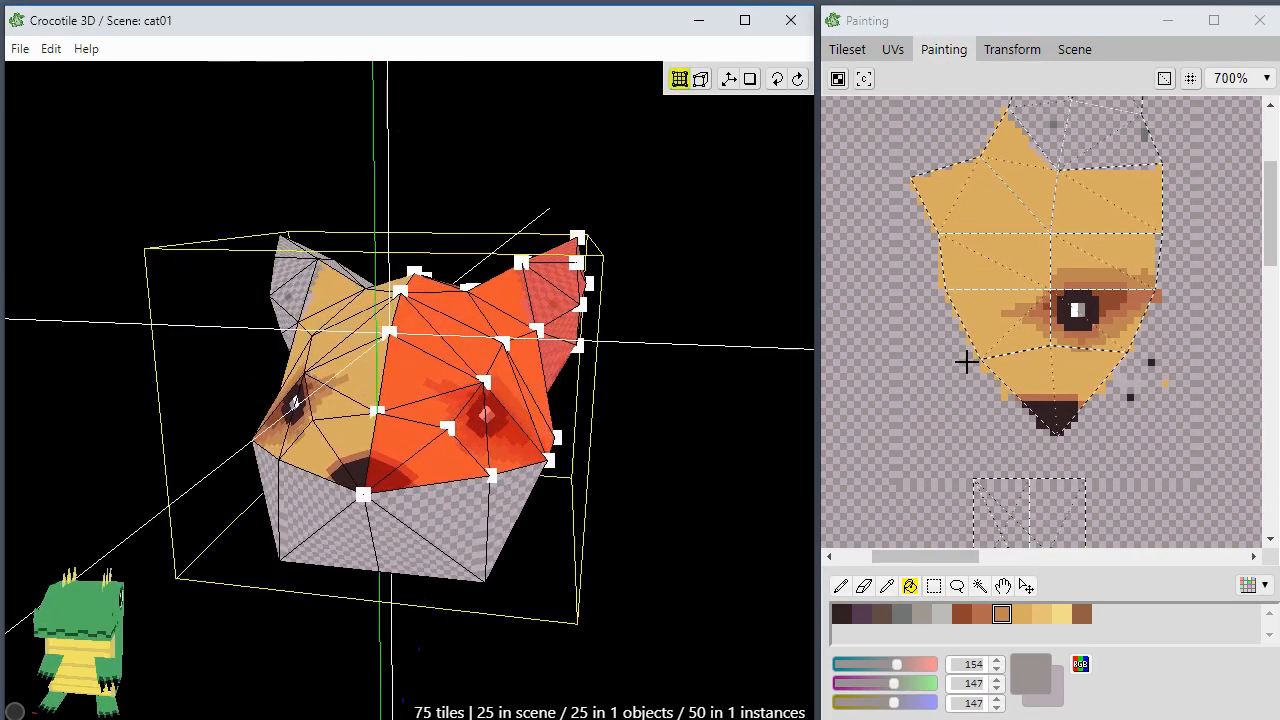
key("space")
mouse_move(980, 209)
left_mouse_down()
mouse_move(974, 354)
mouse_move(990, 200)
left_mouse_up()
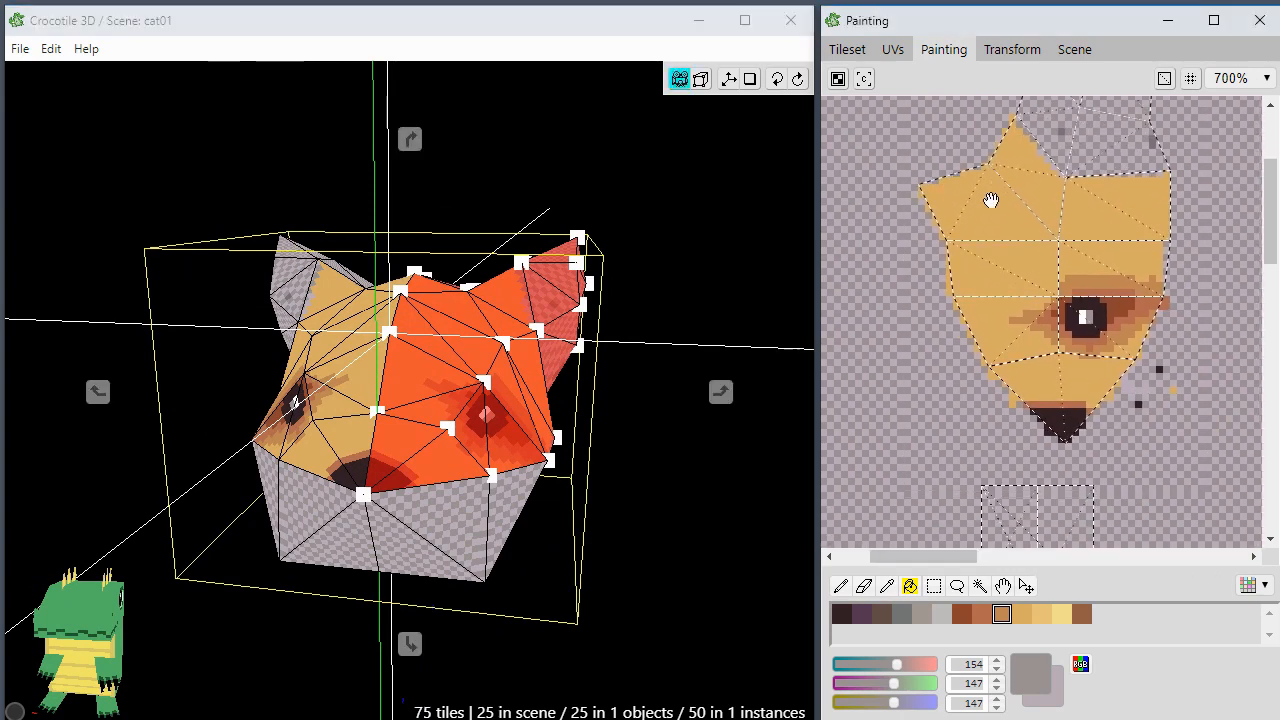
scroll(1017, 337, "up", 1)
scroll(1014, 309, "down", 5)
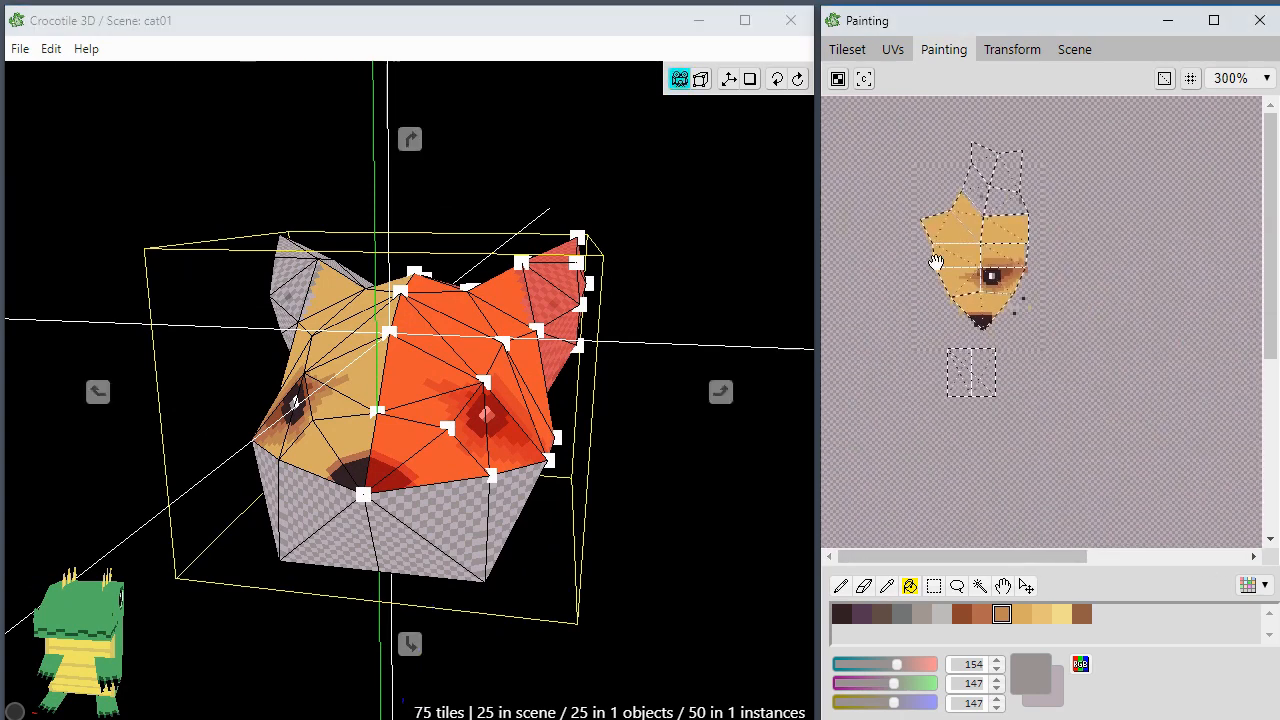
Step: Examine the selected half of the cat's face from the front and the side, and clear the tile selection
key("space")
left_click_drag(486, 580, 420, 563)
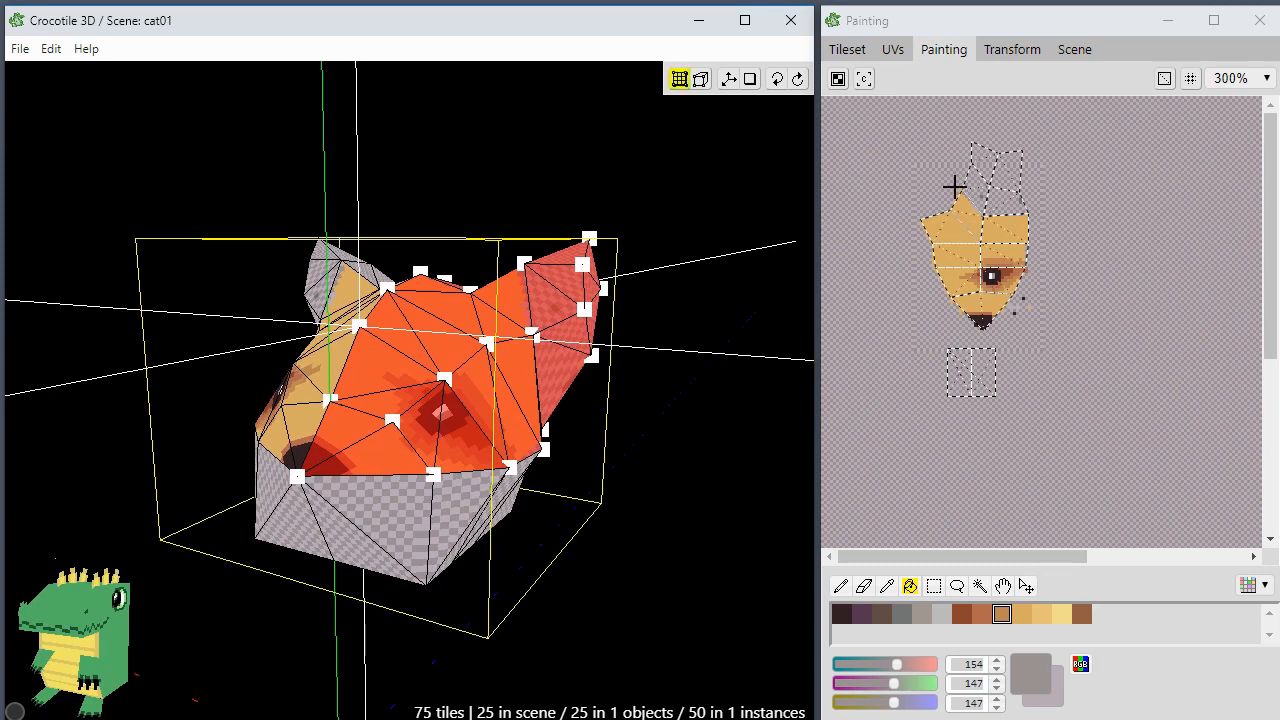
key("space")
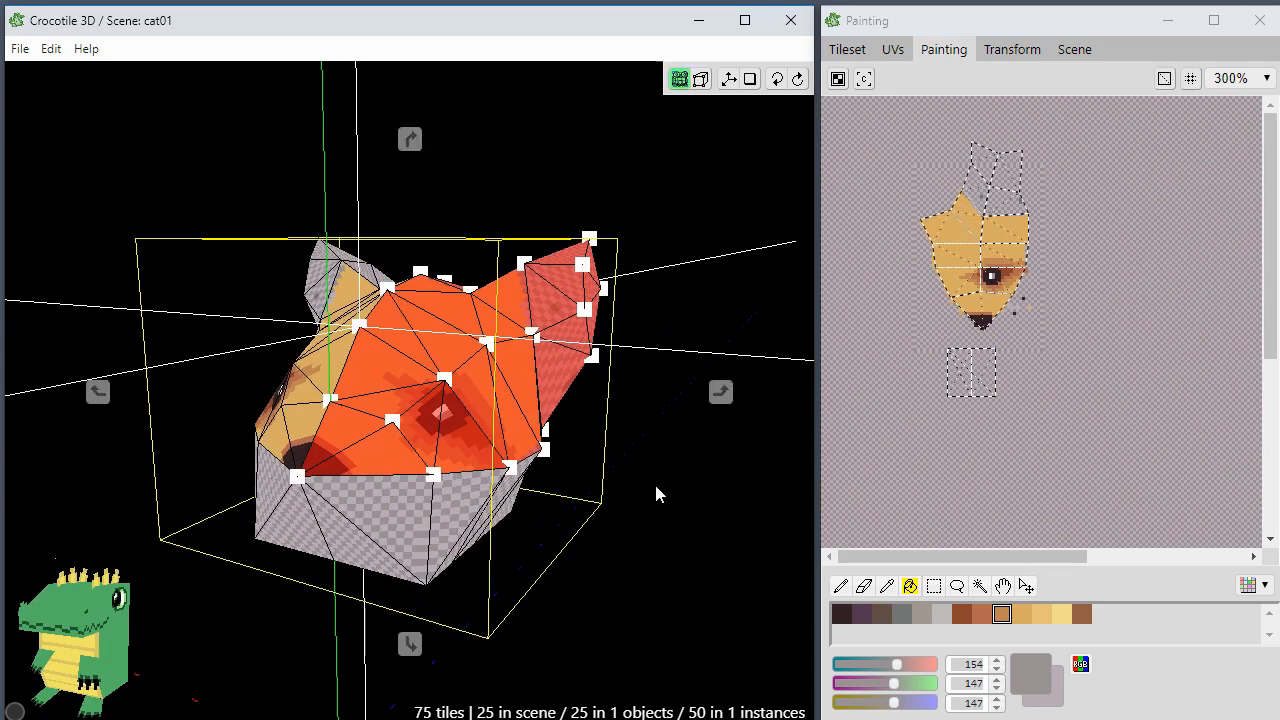
left_click_drag(657, 492, 708, 475)
left_click_drag(568, 541, 594, 543)
key("space")
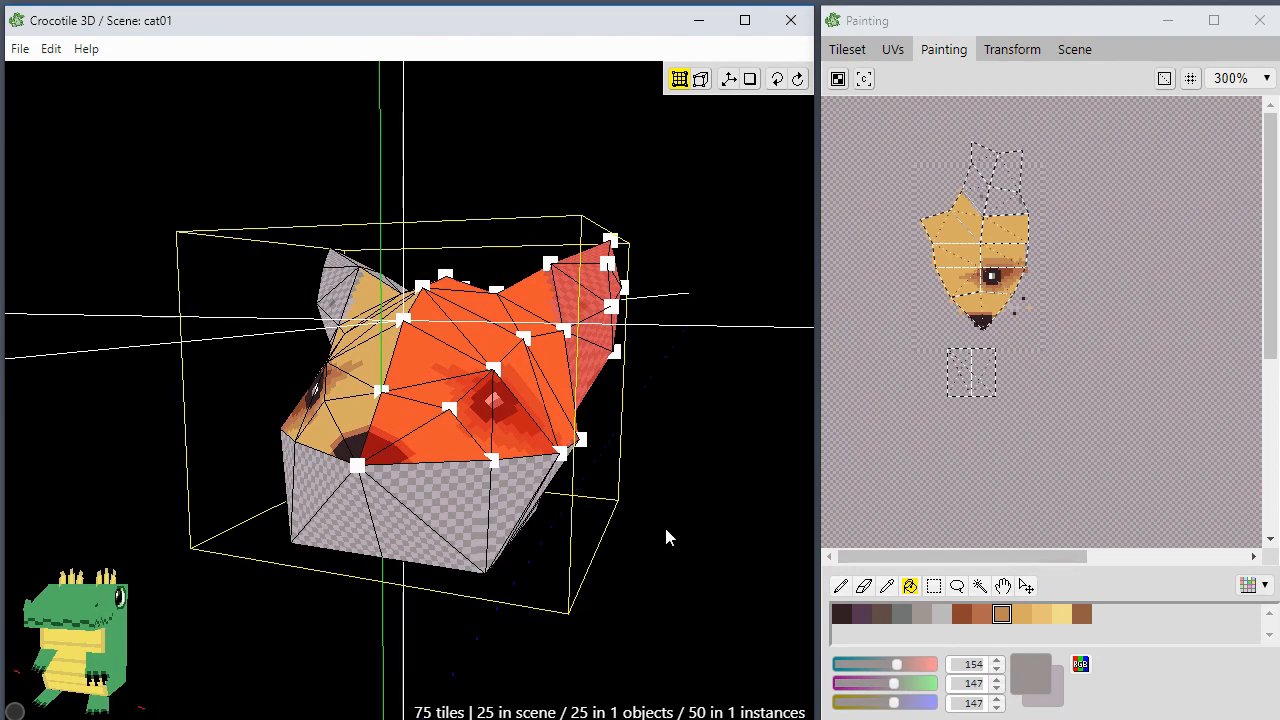
key("space")
left_click_drag(530, 520, 631, 566)
left_click(631, 534)
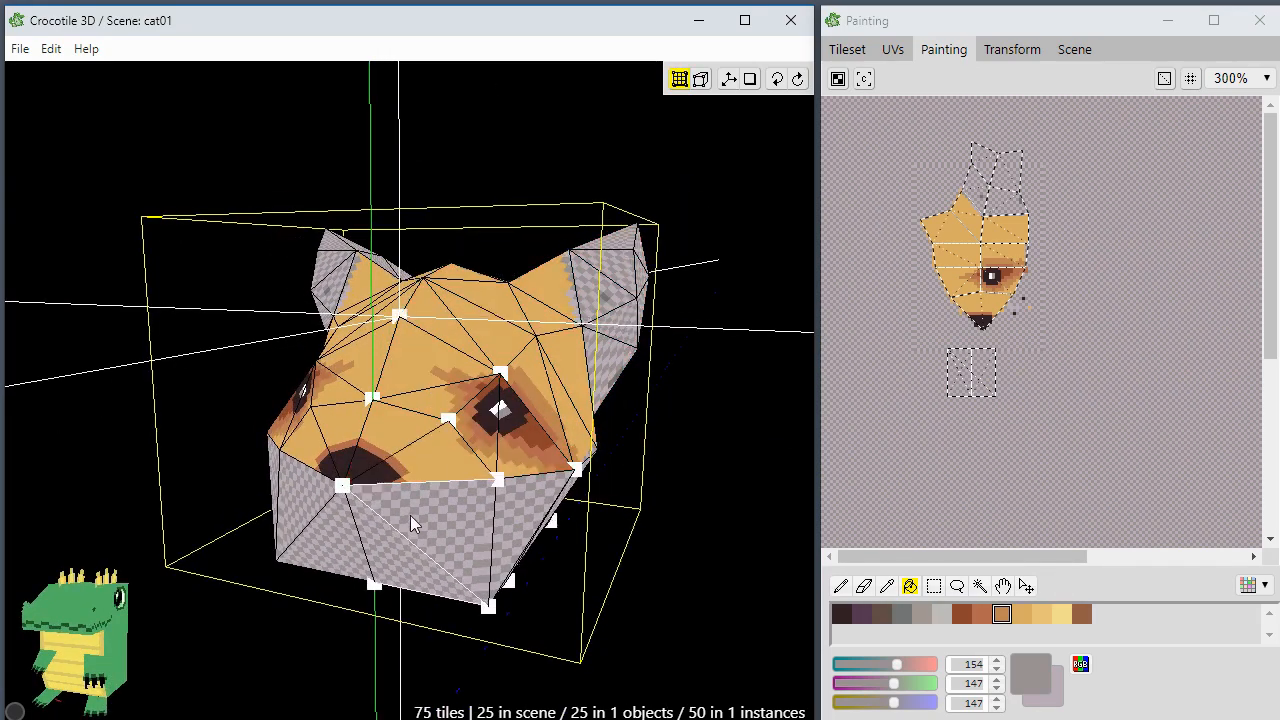
Step: Examine the eye, nose and unpainted muzzle of the head model from several angles with nothing selected
key("space")
left_click_drag(413, 524, 386, 464)
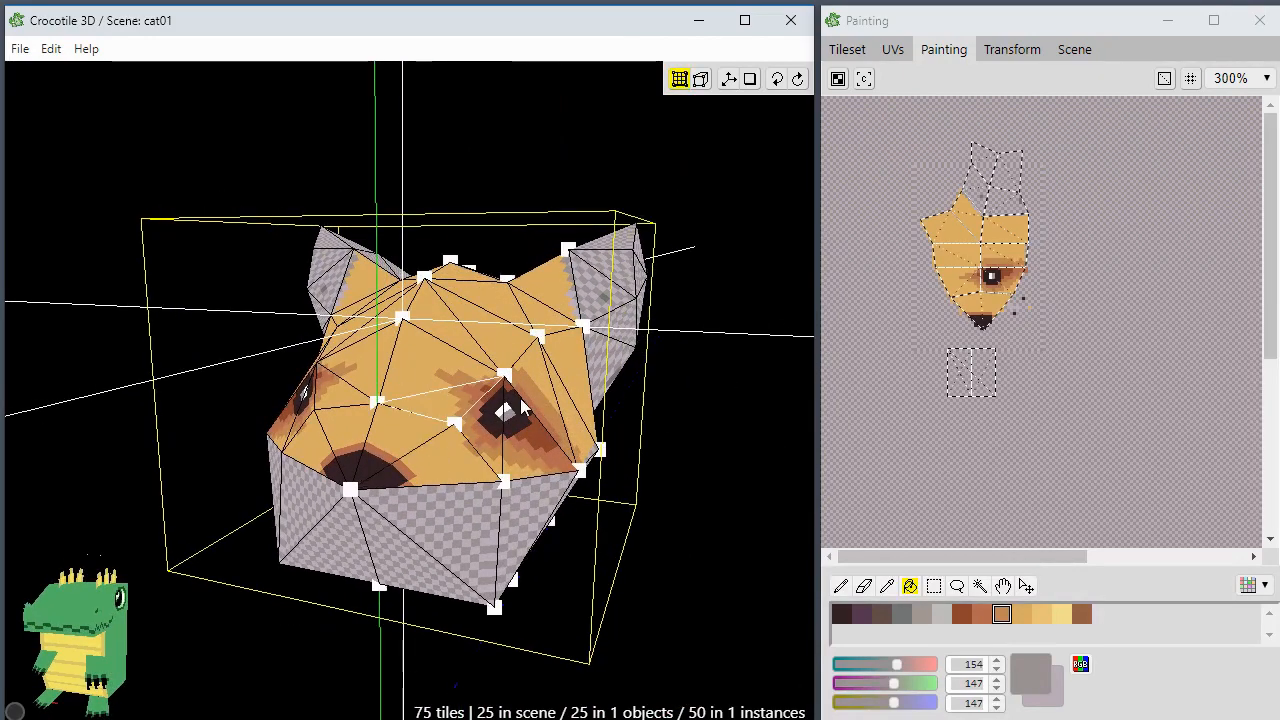
key("space")
mouse_move(666, 497)
left_mouse_down()
mouse_move(350, 465)
mouse_move(635, 480)
left_mouse_up()
key("Tab")
key("Tab")
key("Tab")
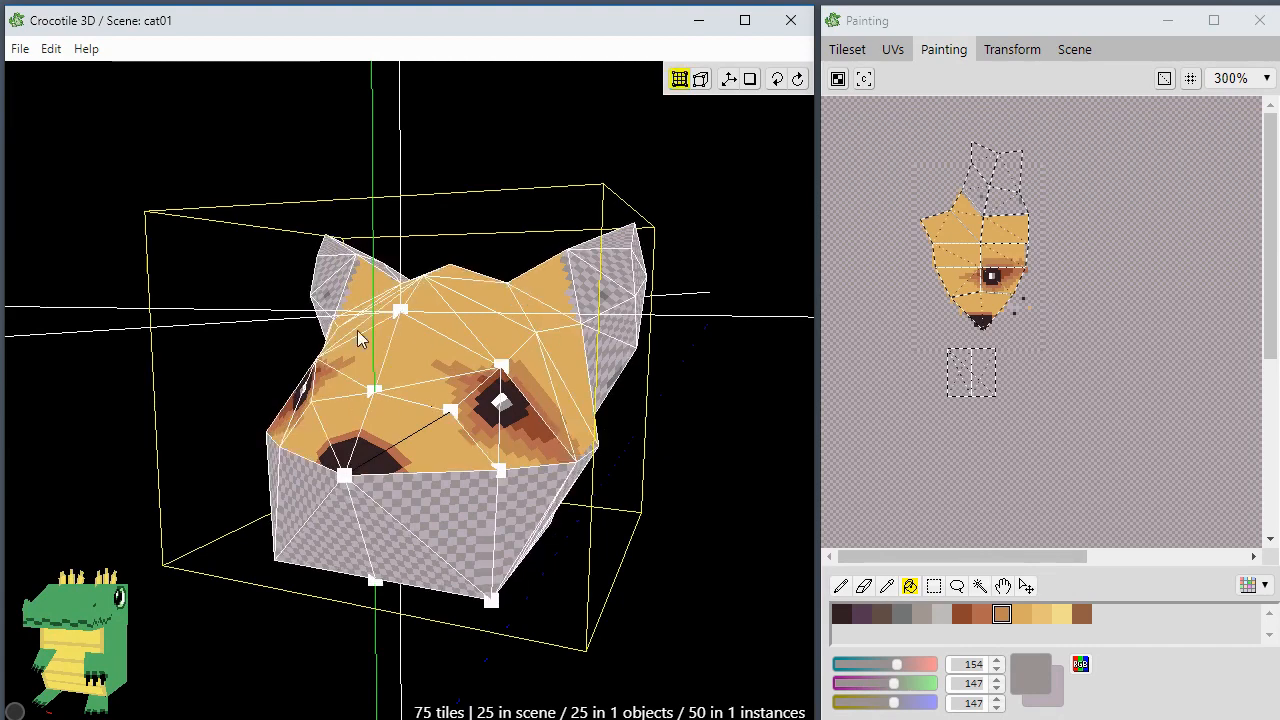
key("Tab")
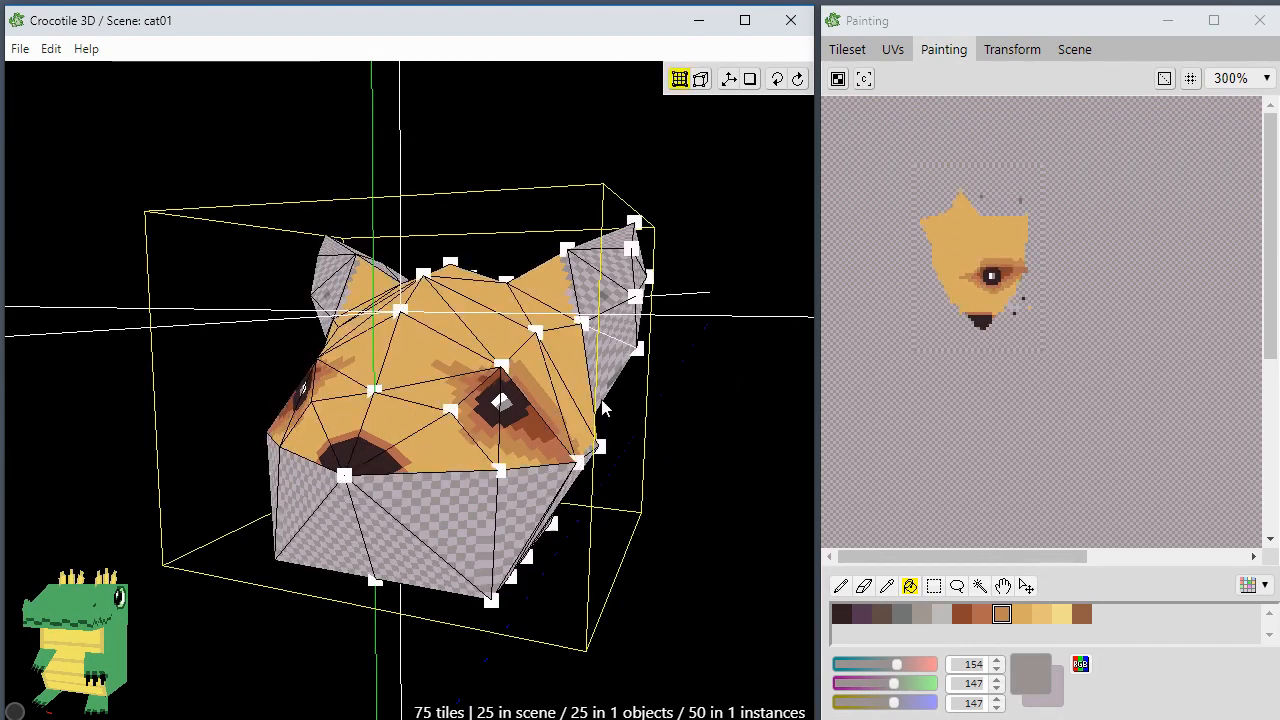
key("space")
left_click_drag(430, 540, 487, 560)
key("space")
left_click_drag(629, 568, 500, 525)
Step: Leave object editing to return to the scene, and view the whole mirrored head from the front
key("Tab")
key("space")
key("space")
key("space")
left_click_drag(418, 420, 434, 525)
key("space")
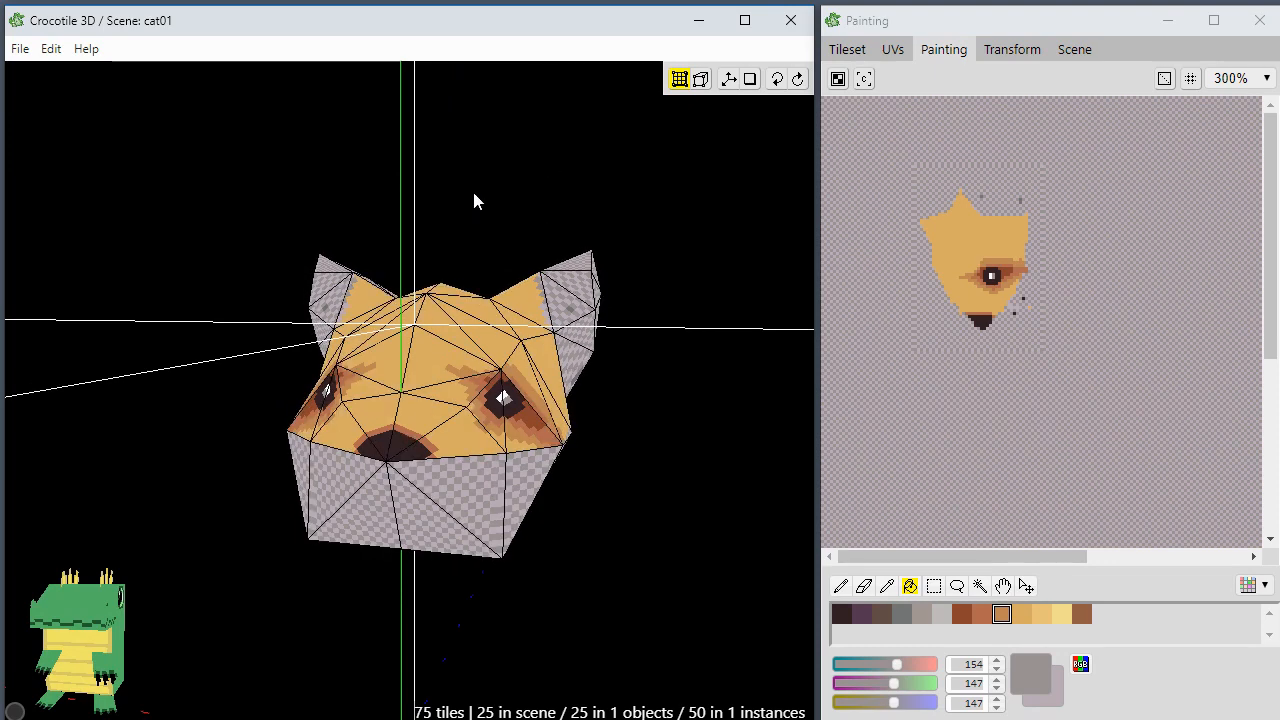
key("space")
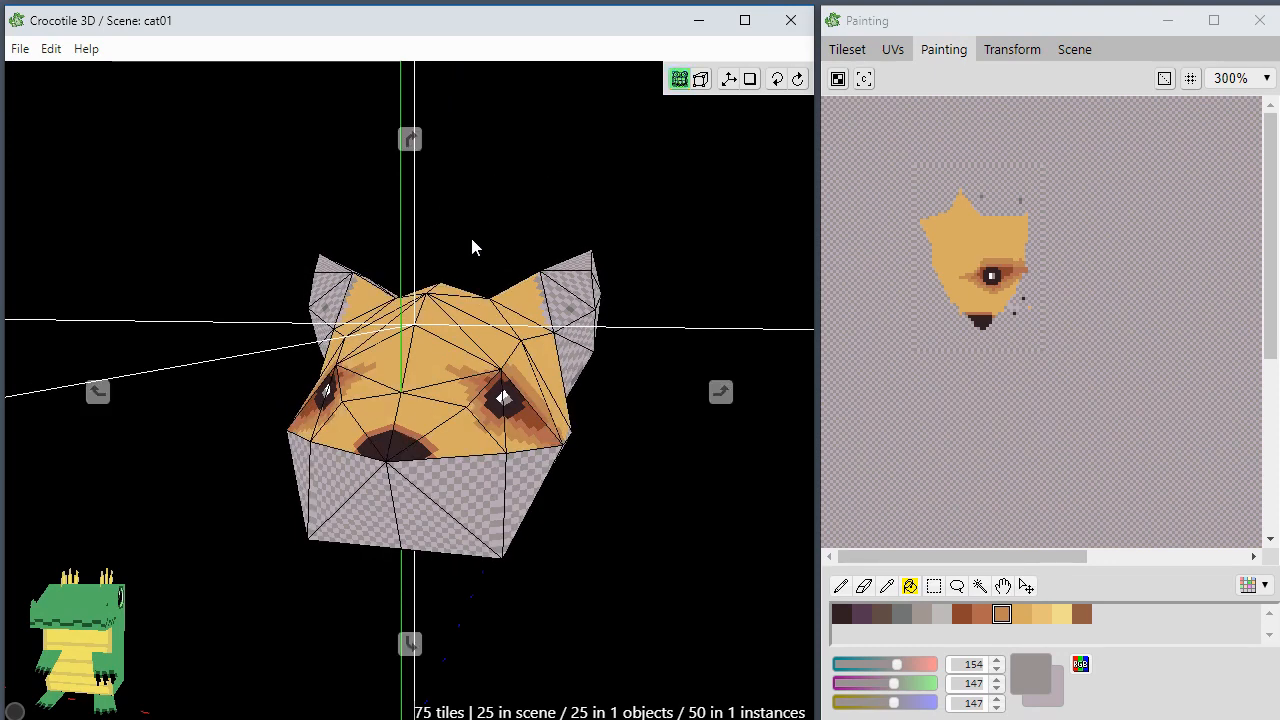
mouse_move(472, 240)
left_mouse_down()
mouse_move(598, 250)
mouse_move(476, 242)
left_mouse_up()
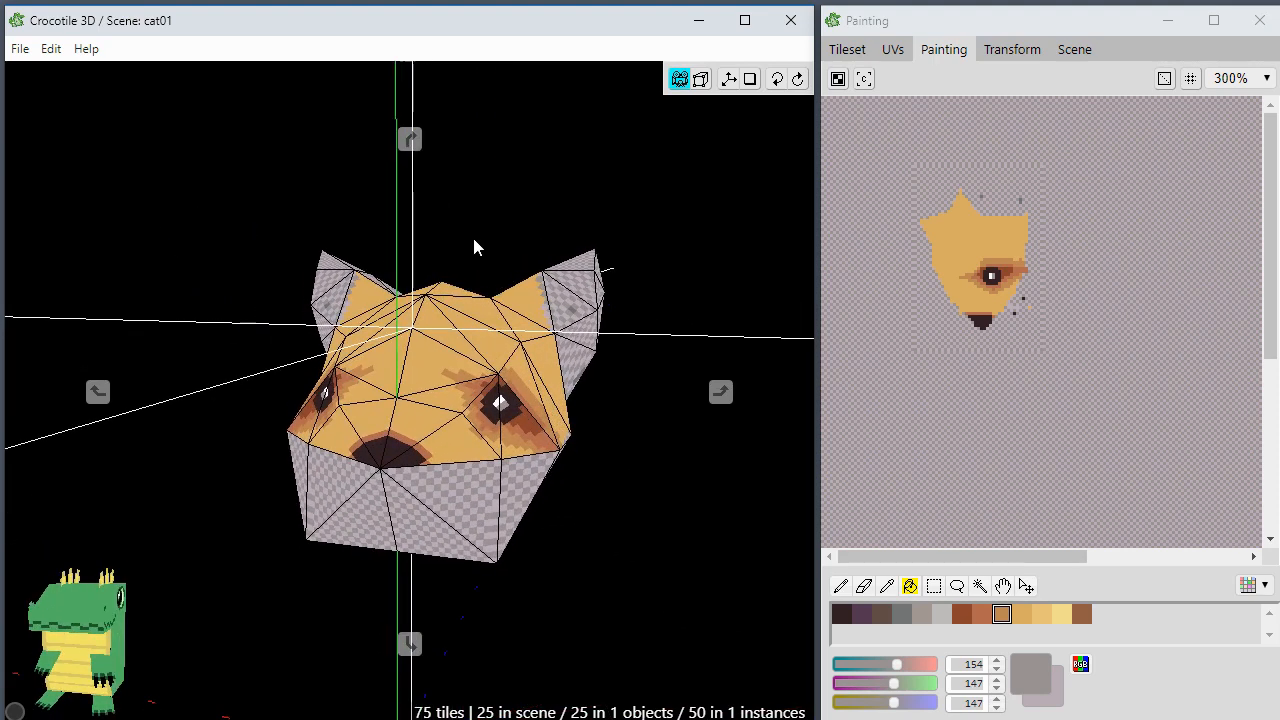
Step: Select both mirrored instances of the head, and look over the available instance operations, including Deconstruct Object
key("space")
key("Tab")
key("ctrl+a")
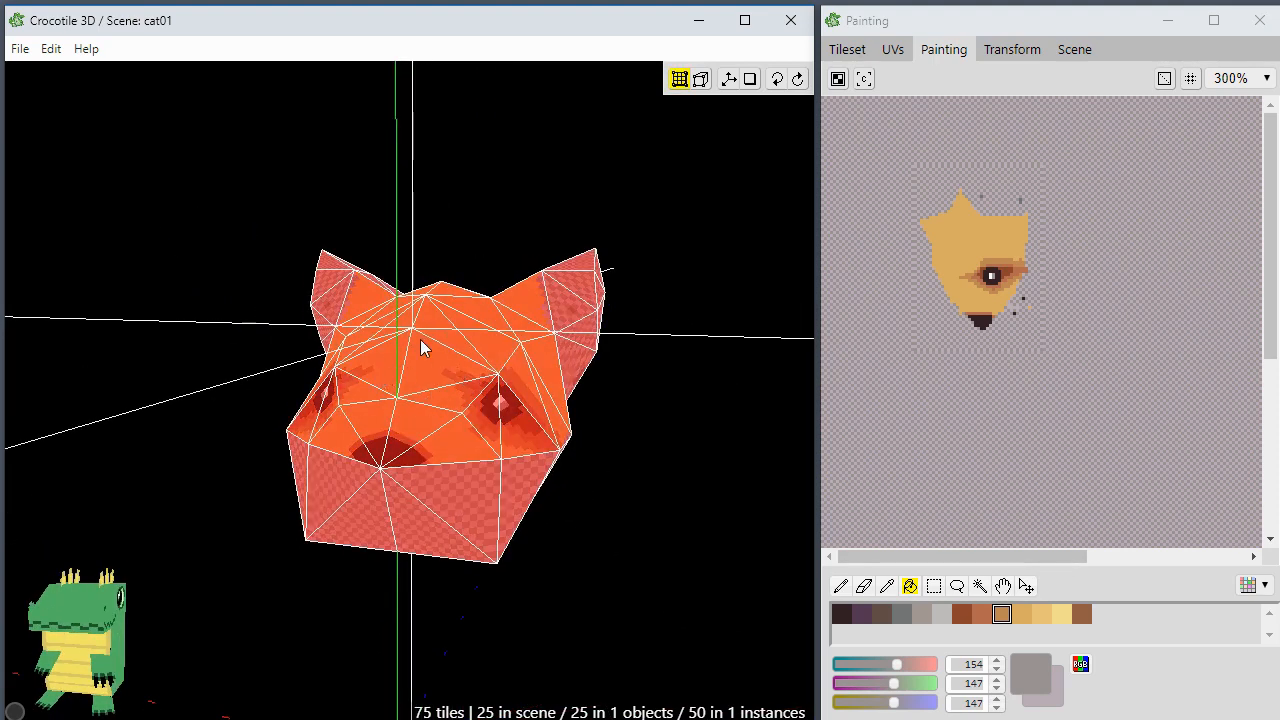
right_click(444, 340)
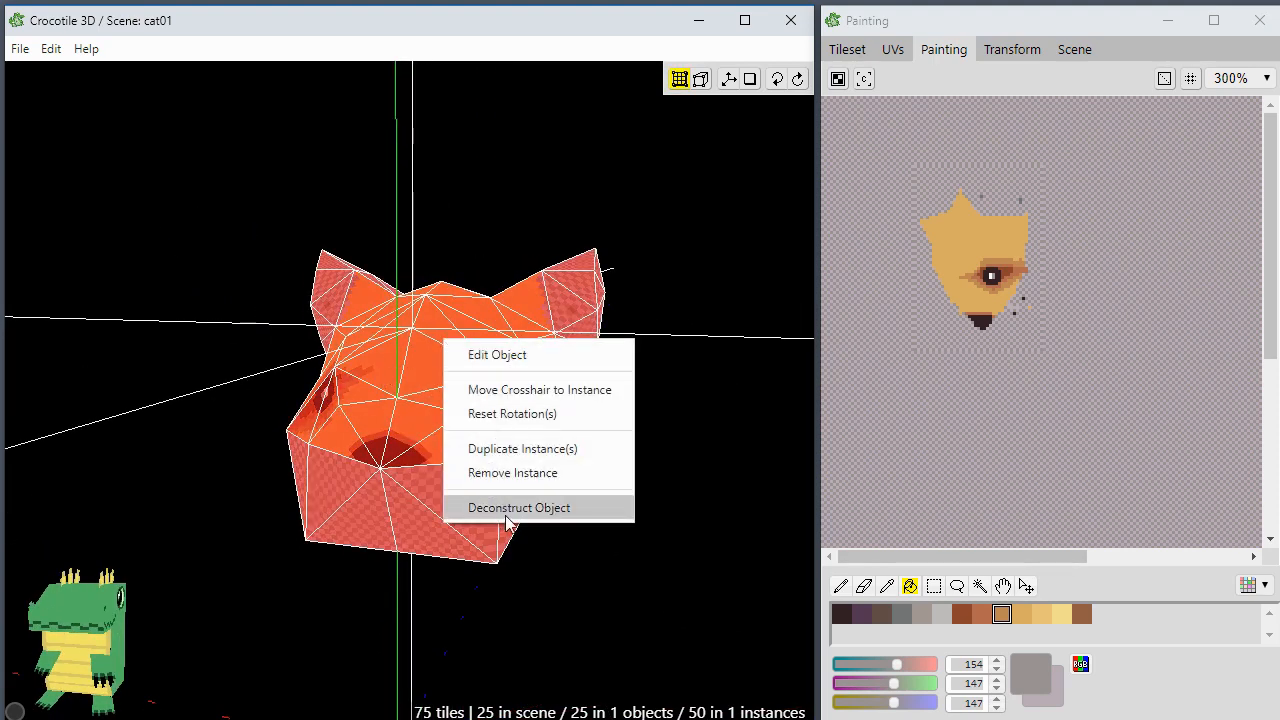
left_click(478, 228)
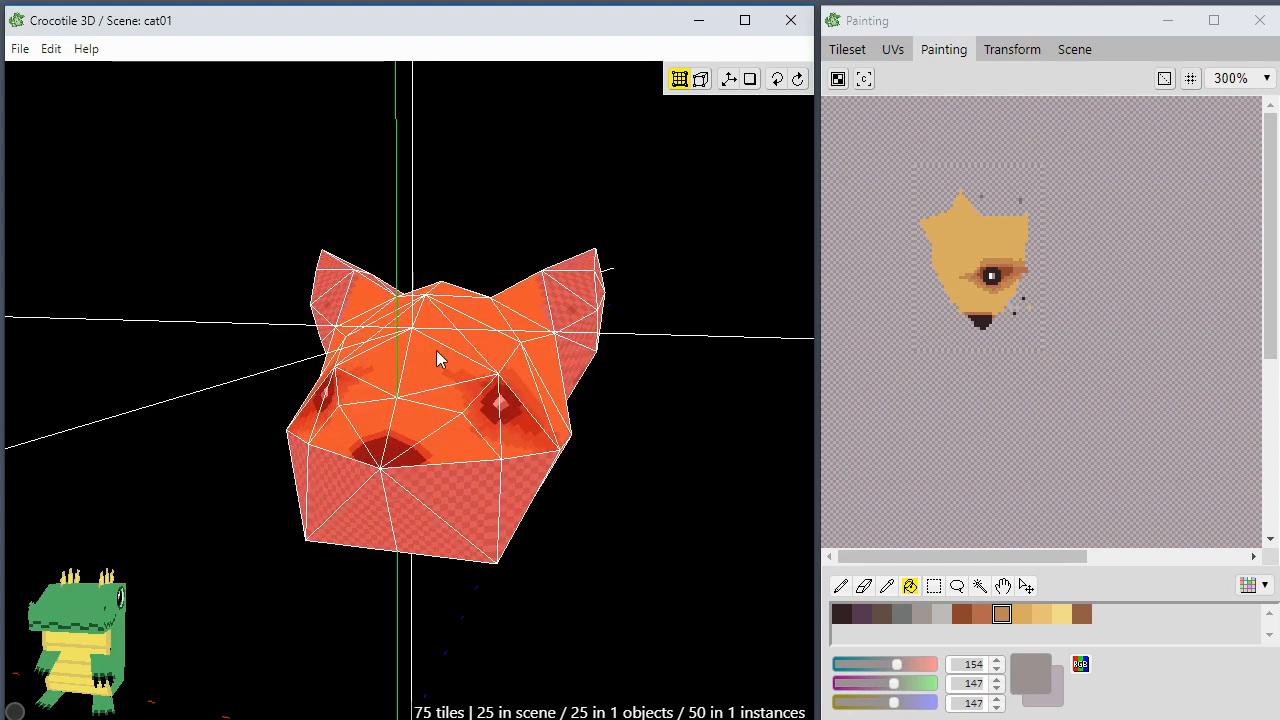
middle_click_drag(507, 221, 479, 246)
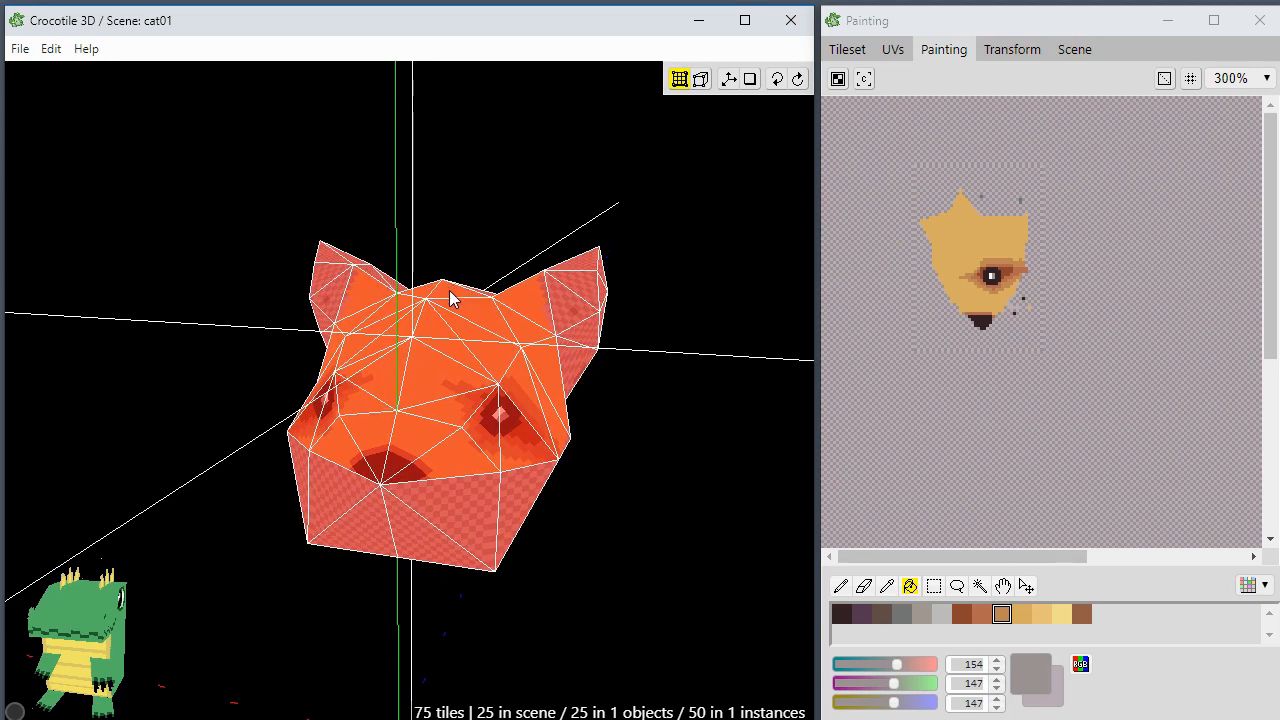
Step: Save the cat head scene, and check the whole head from several angles
key("ctrl+s")
middle_click_drag(597, 526, 705, 525)
middle_click_drag(380, 552, 260, 567)
scroll(428, 573, "down", 2)
middle_click_drag(466, 597, 365, 596)
middle_click_drag(235, 482, 428, 507)
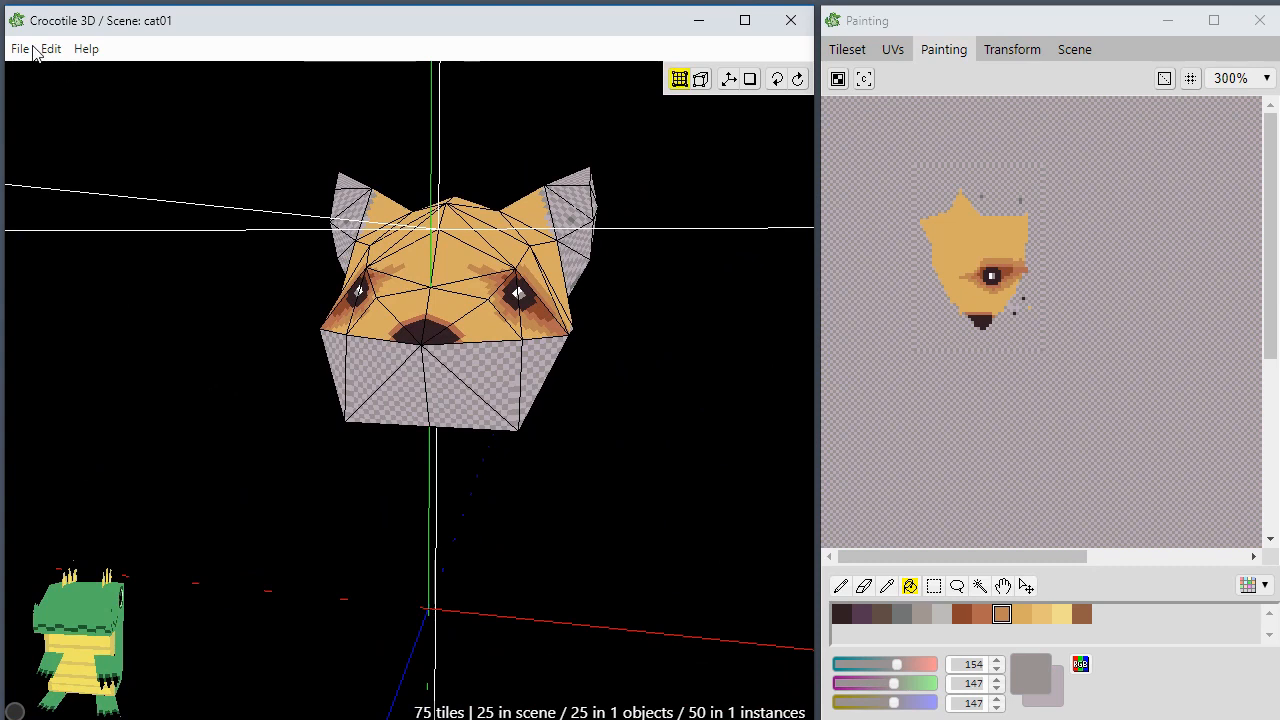